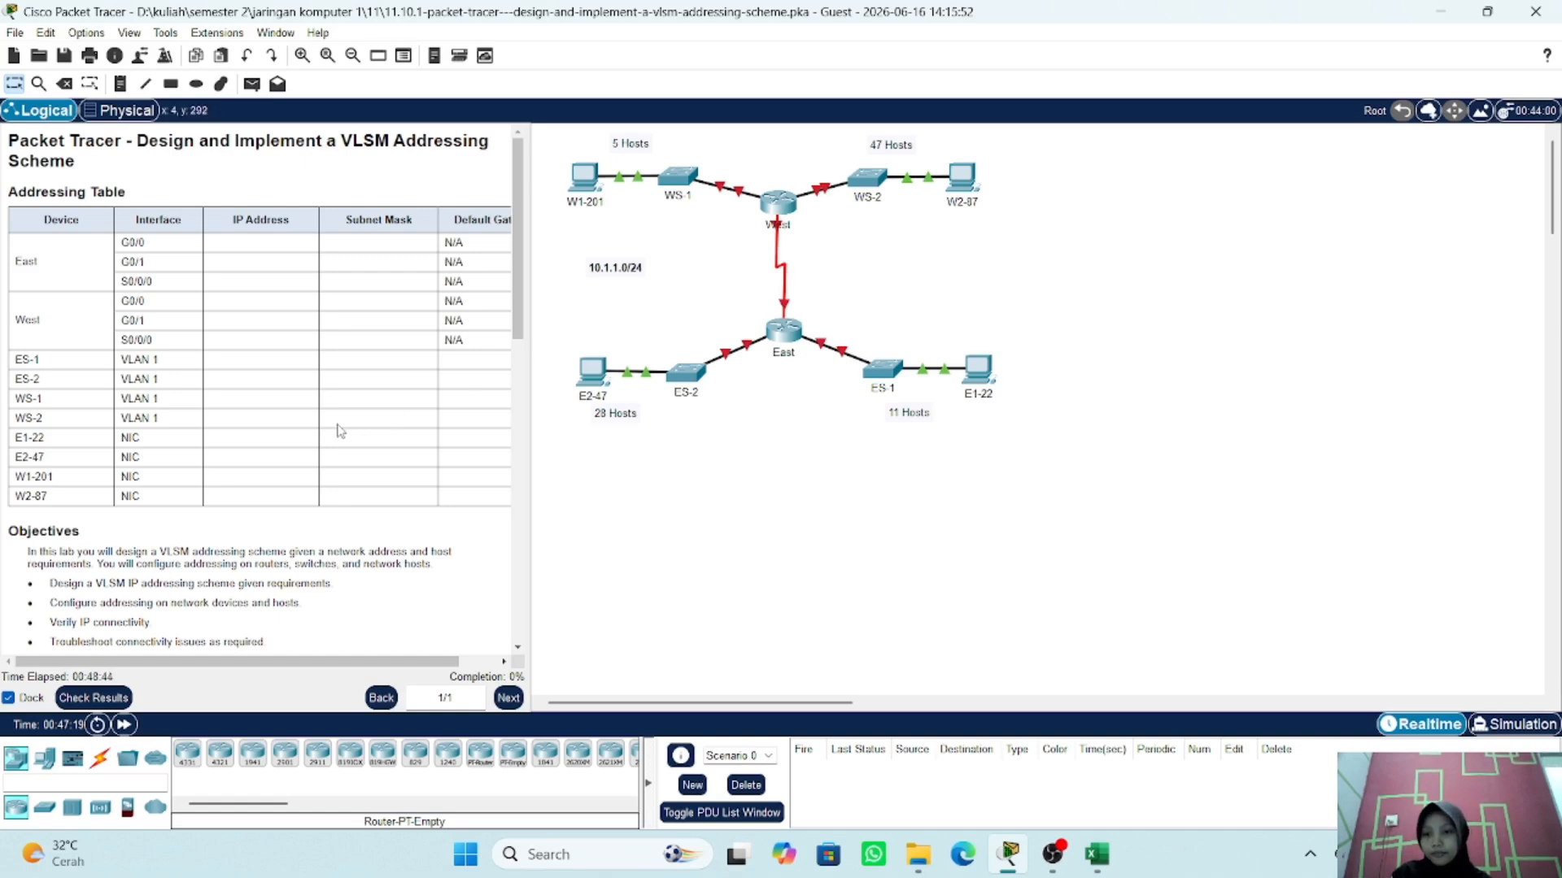
- Read the VLSM lab's addressing table, objectives, scenario, and host and design requirements
scroll(301, 508, "down", 4)
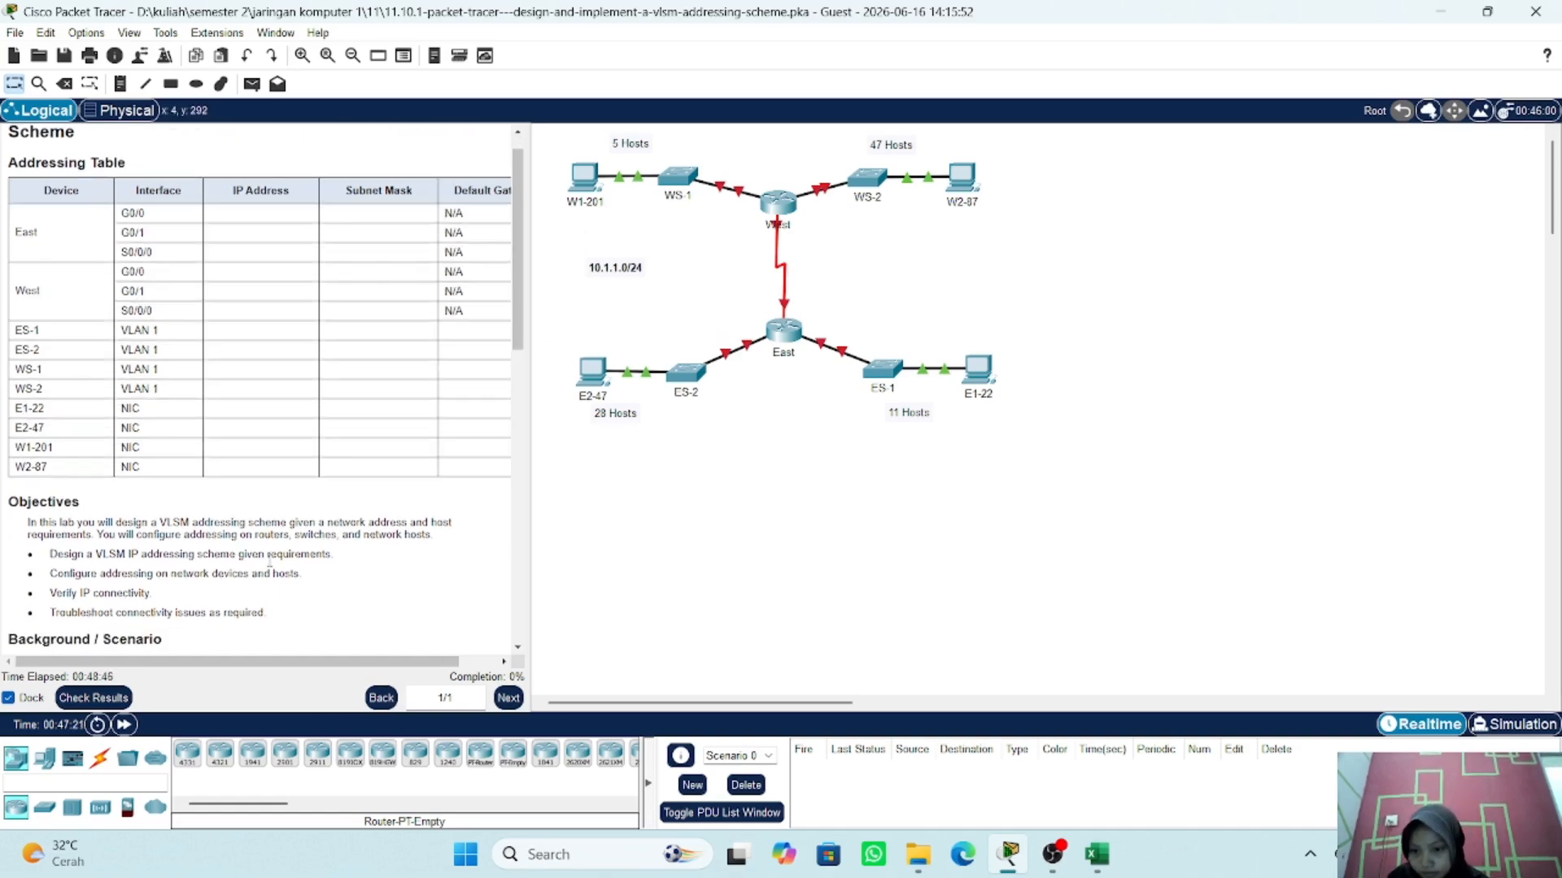
scroll(269, 560, "down", 3)
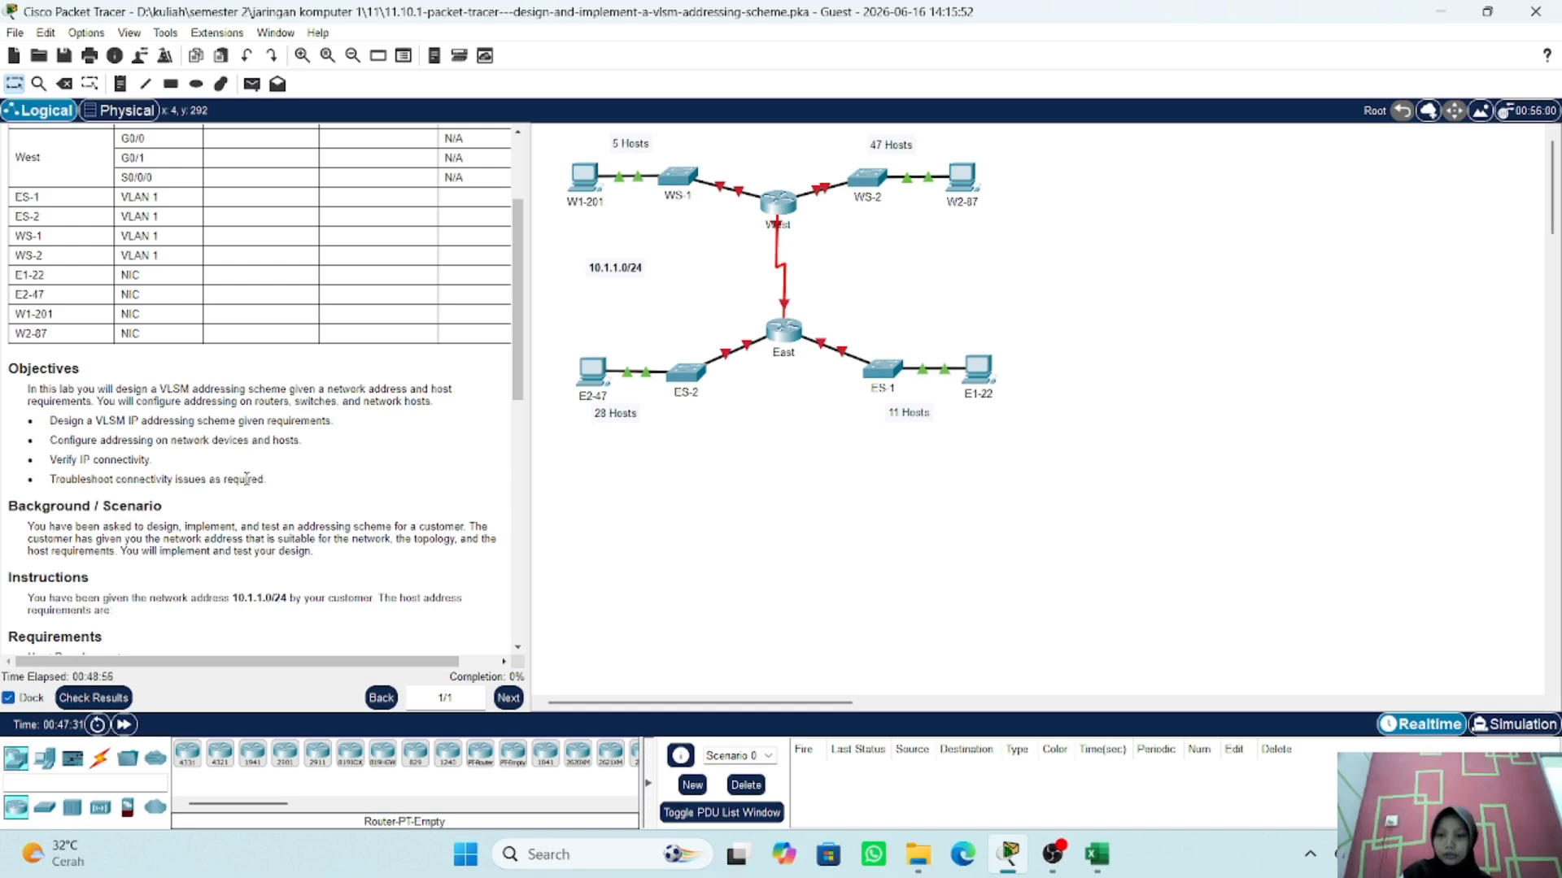
scroll(254, 434, "down", 1)
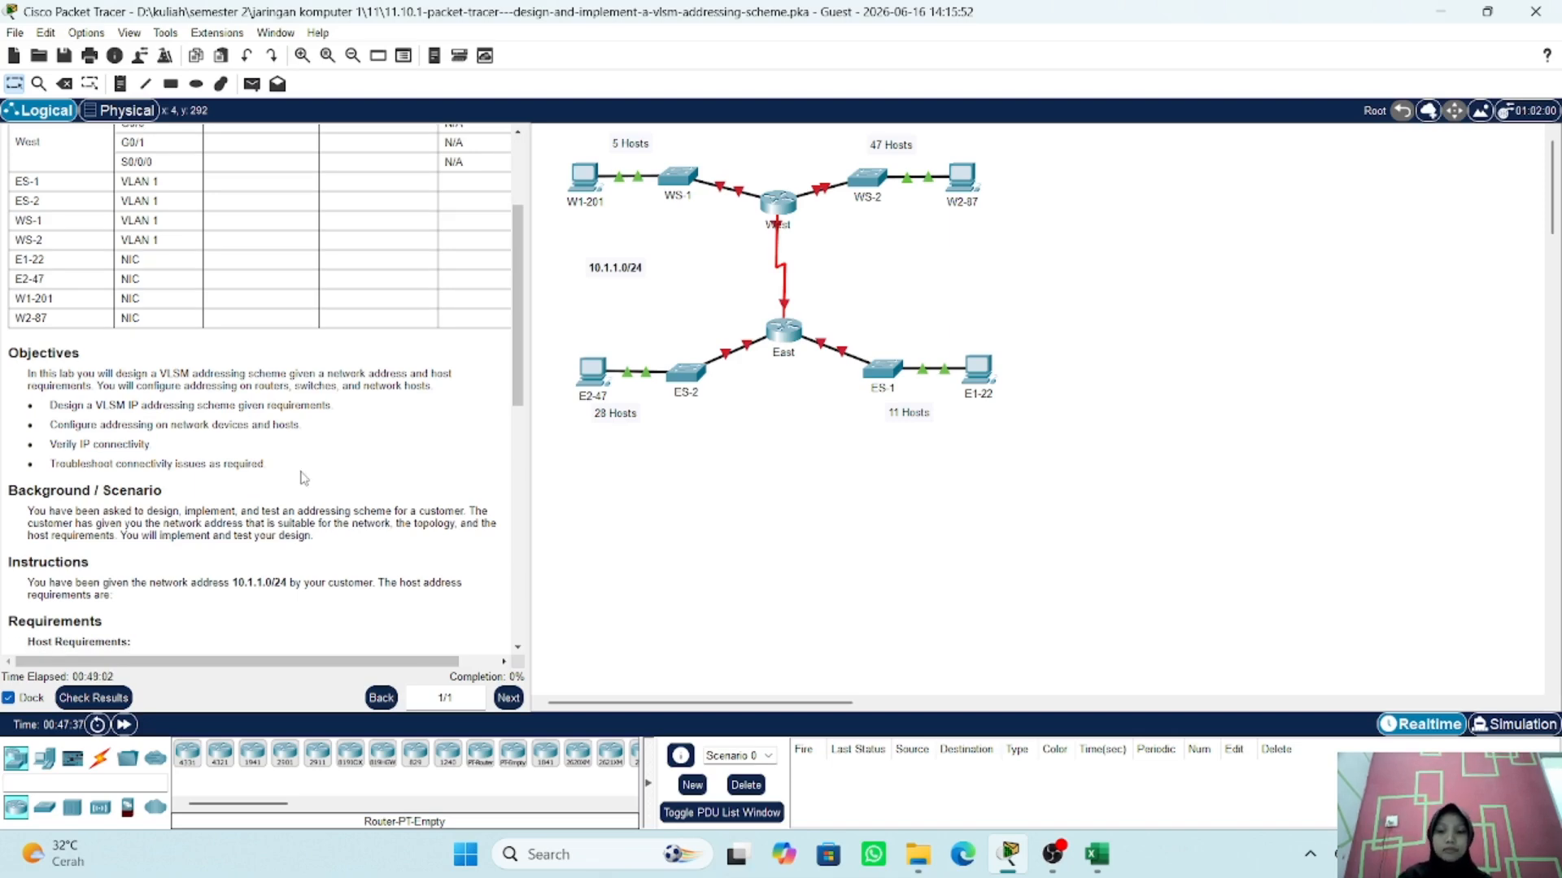
scroll(303, 478, "down", 6)
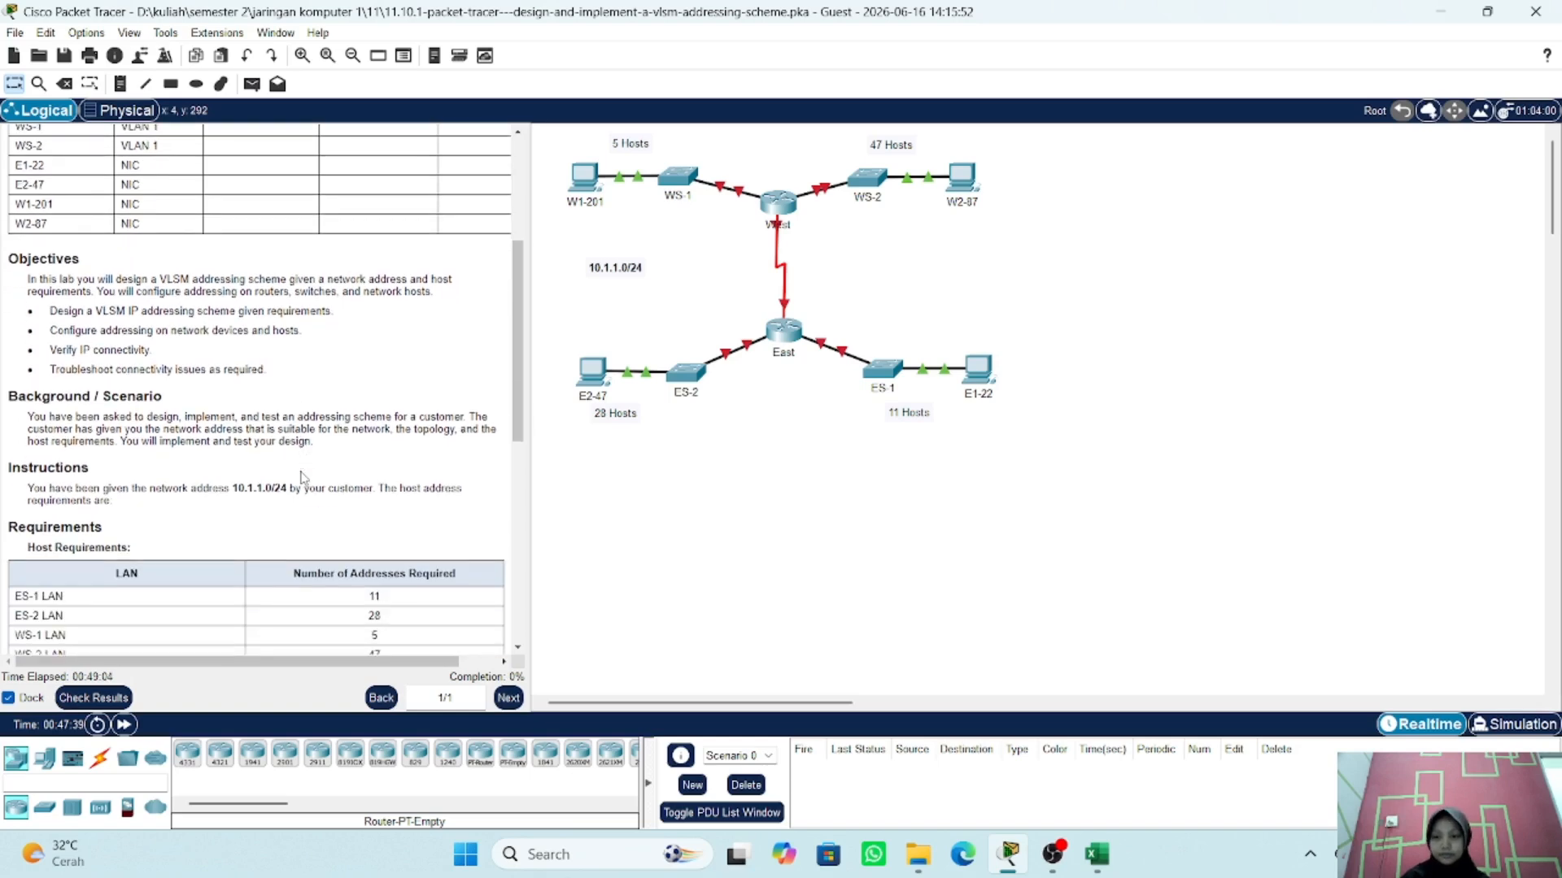
scroll(303, 478, "down", 3)
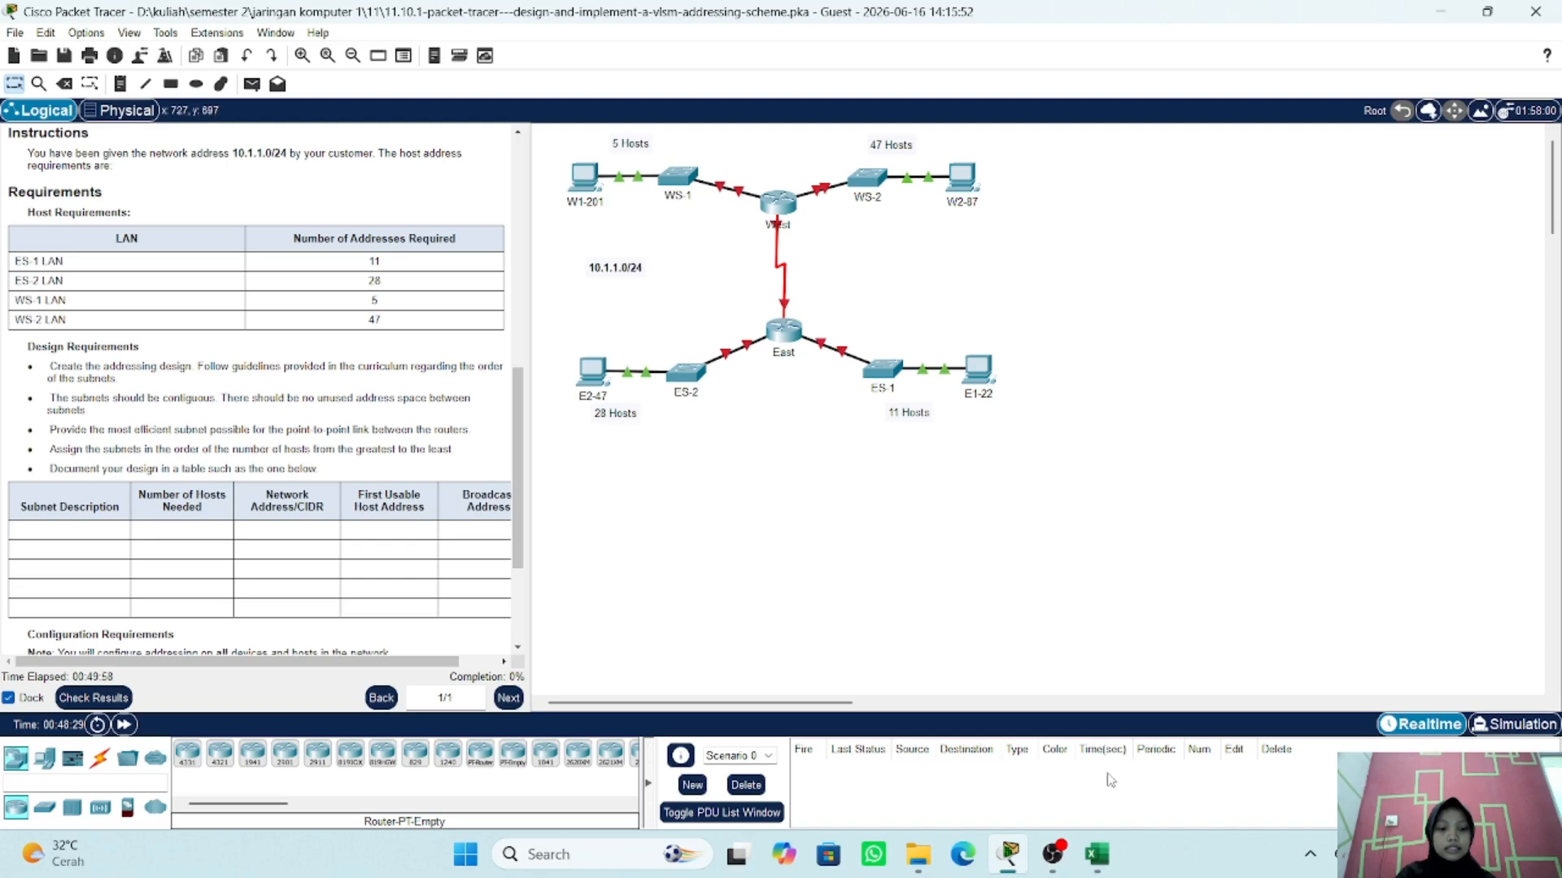
- Switch to the Book1 workbook in Excel and review its prefix and subnet mask table alongside the lab's configuration requirements
left_click(1100, 856)
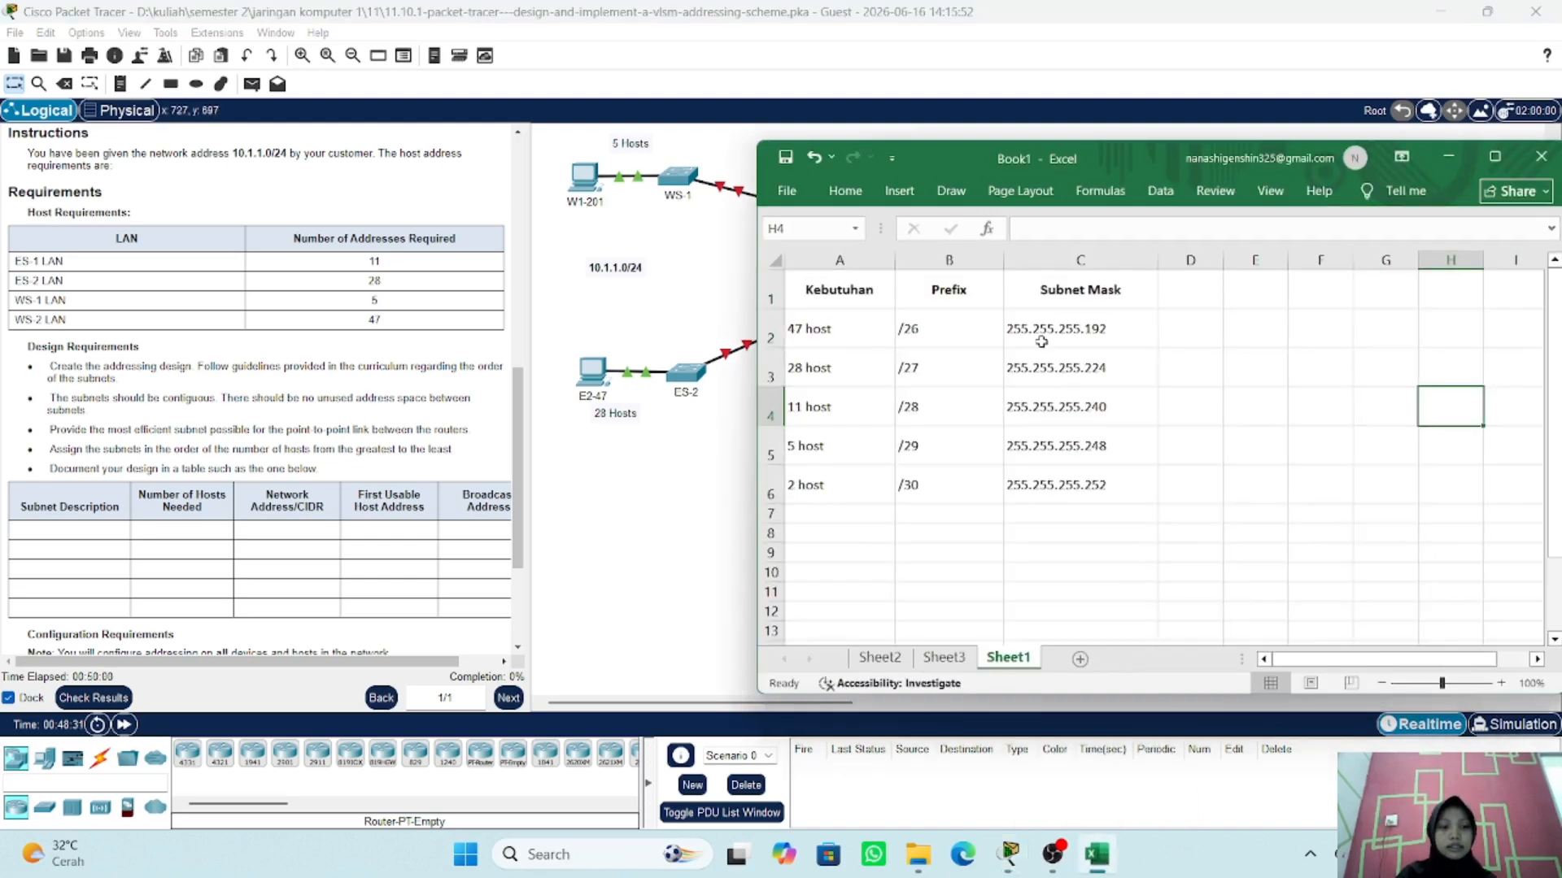
left_click_drag(965, 149, 1228, 130)
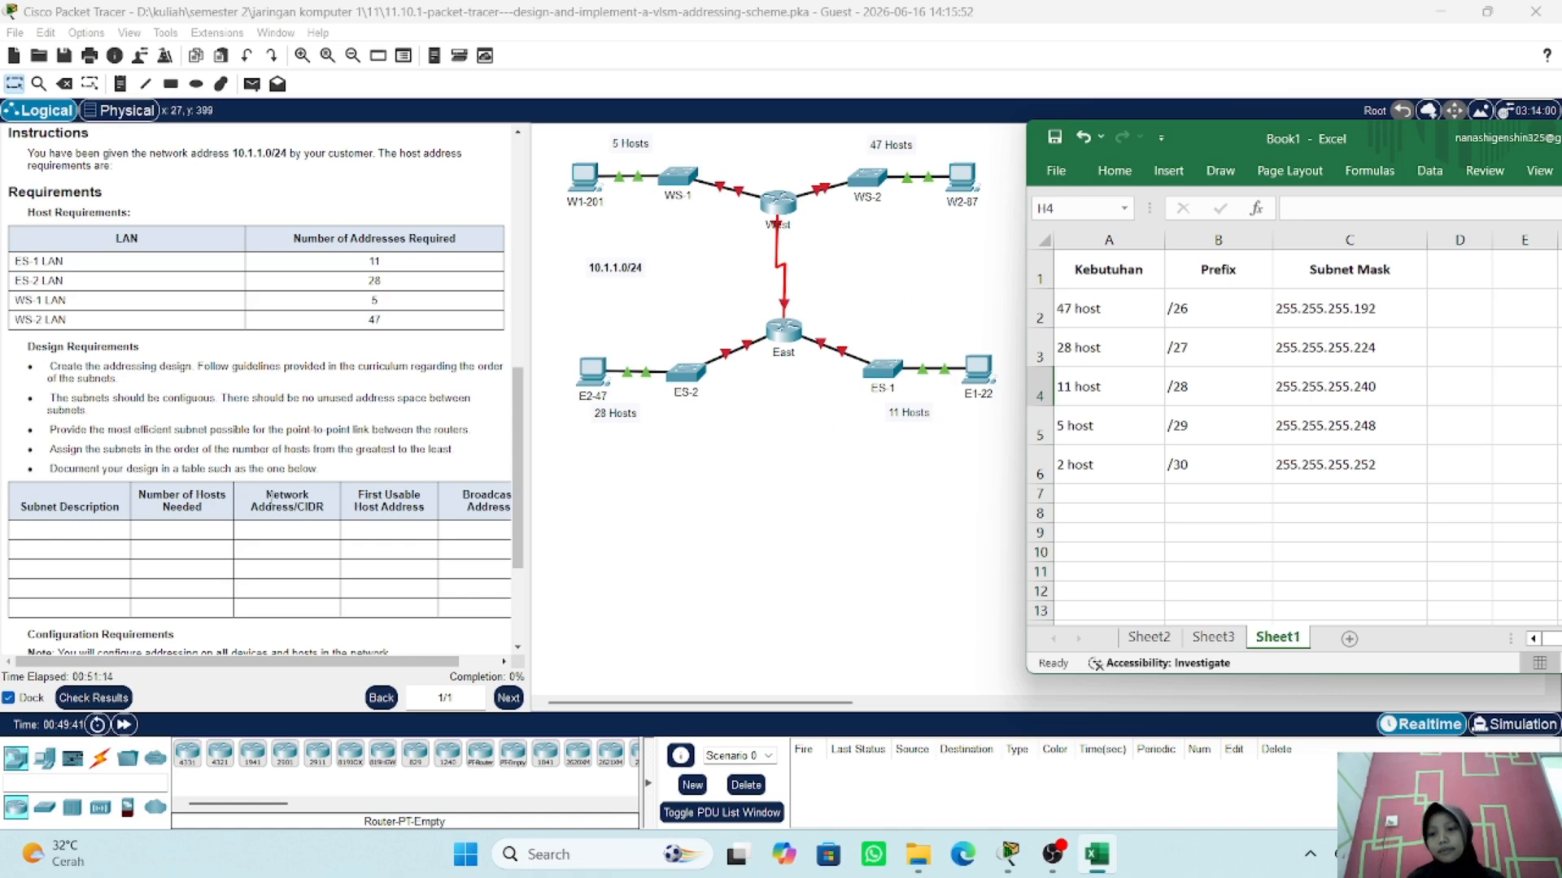
scroll(271, 499, "down", 3)
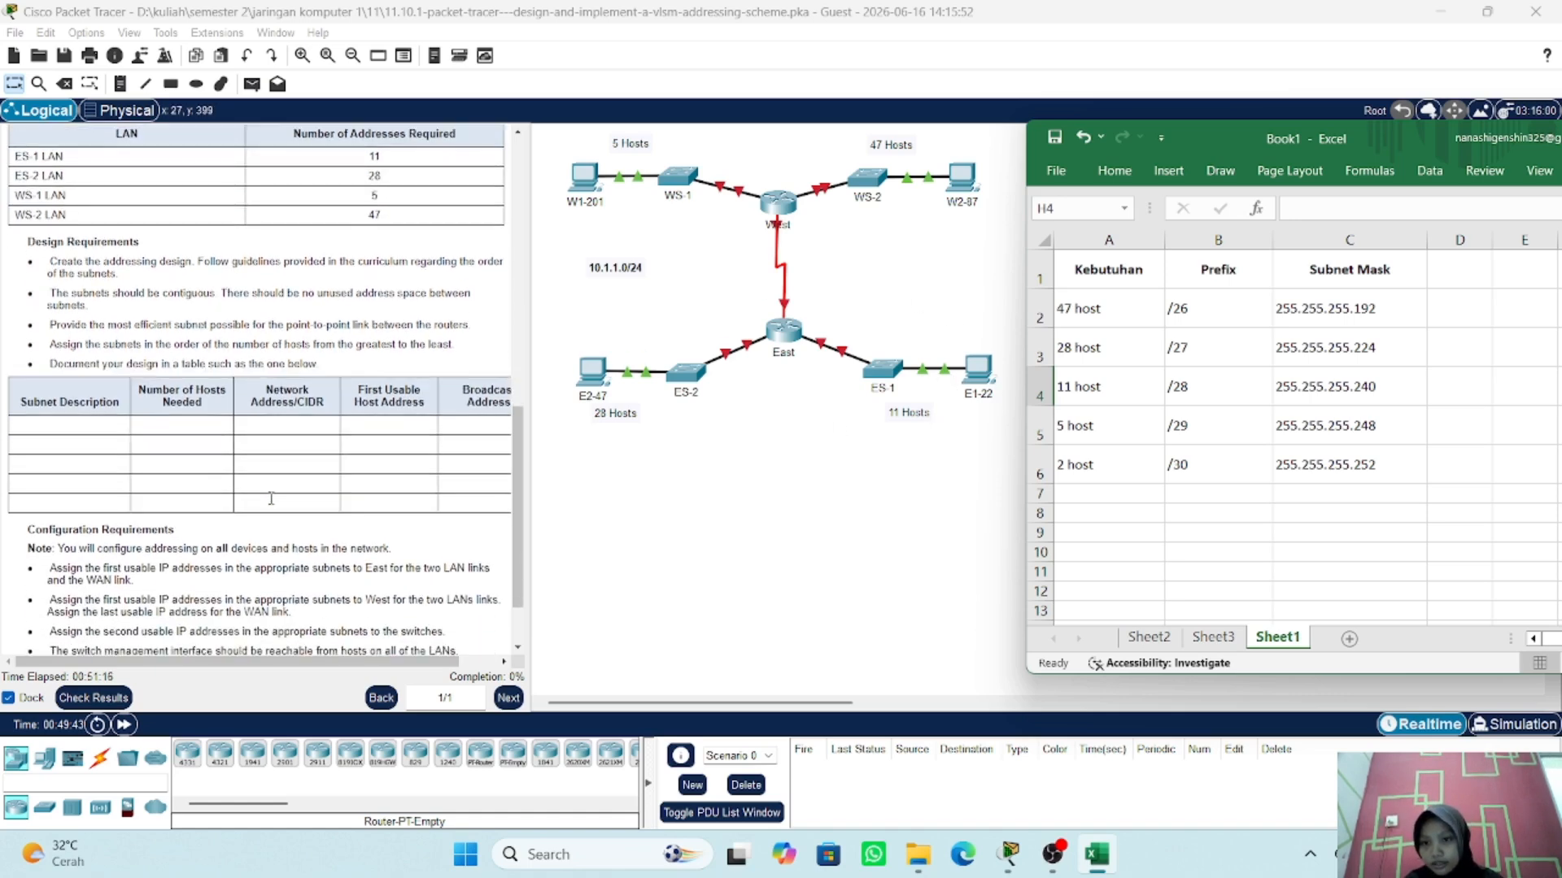
scroll(271, 499, "down", 1)
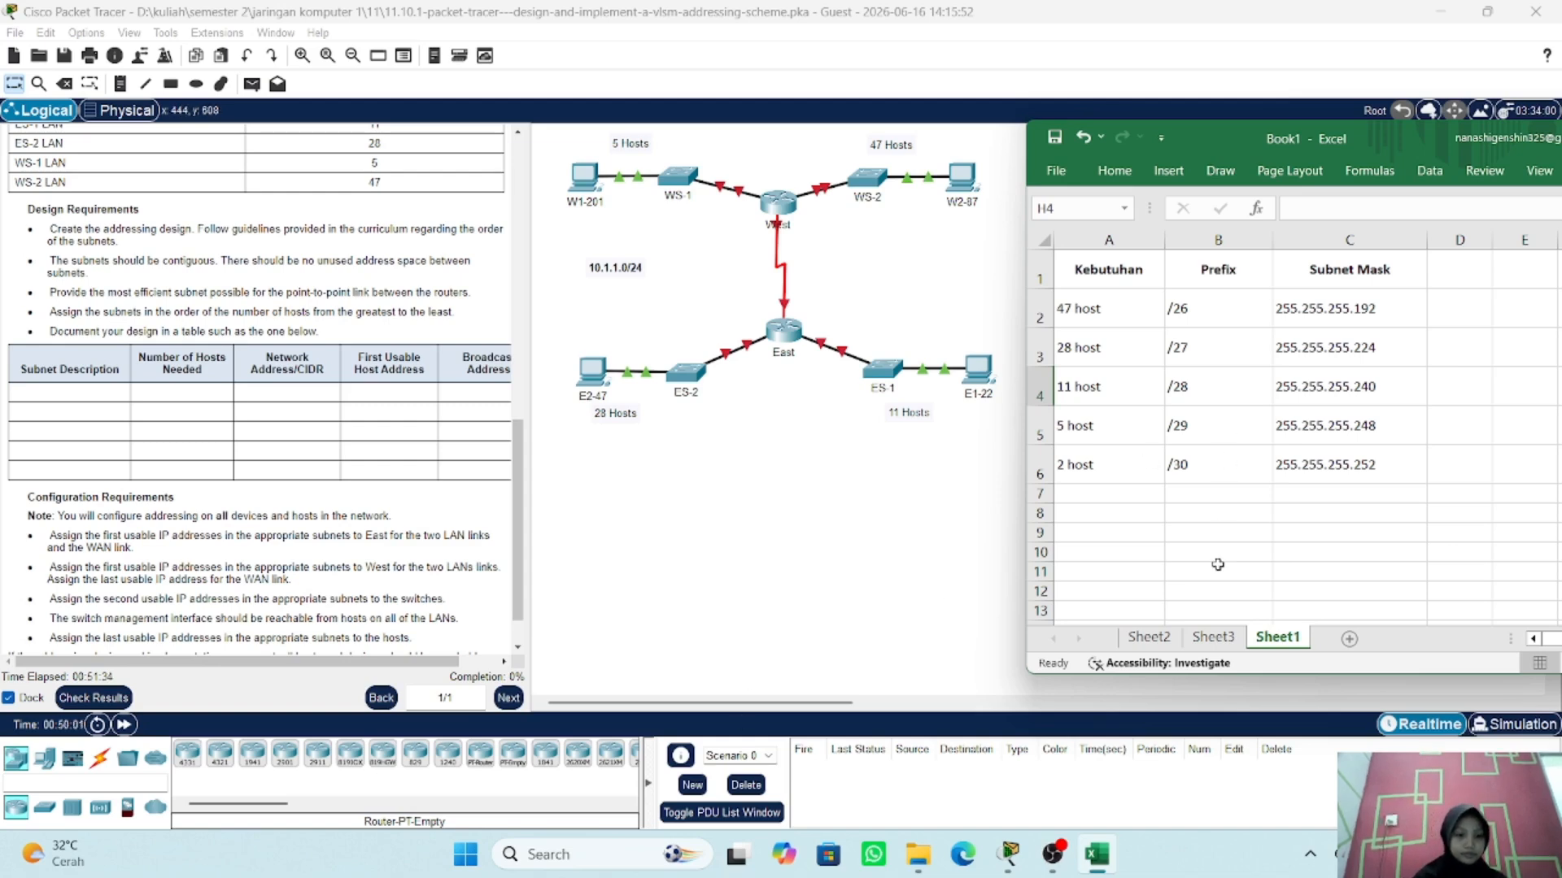
- Open Sheet2 and arrange the workbook so its subnet table can be compared with the lab's design table
left_click(1150, 638)
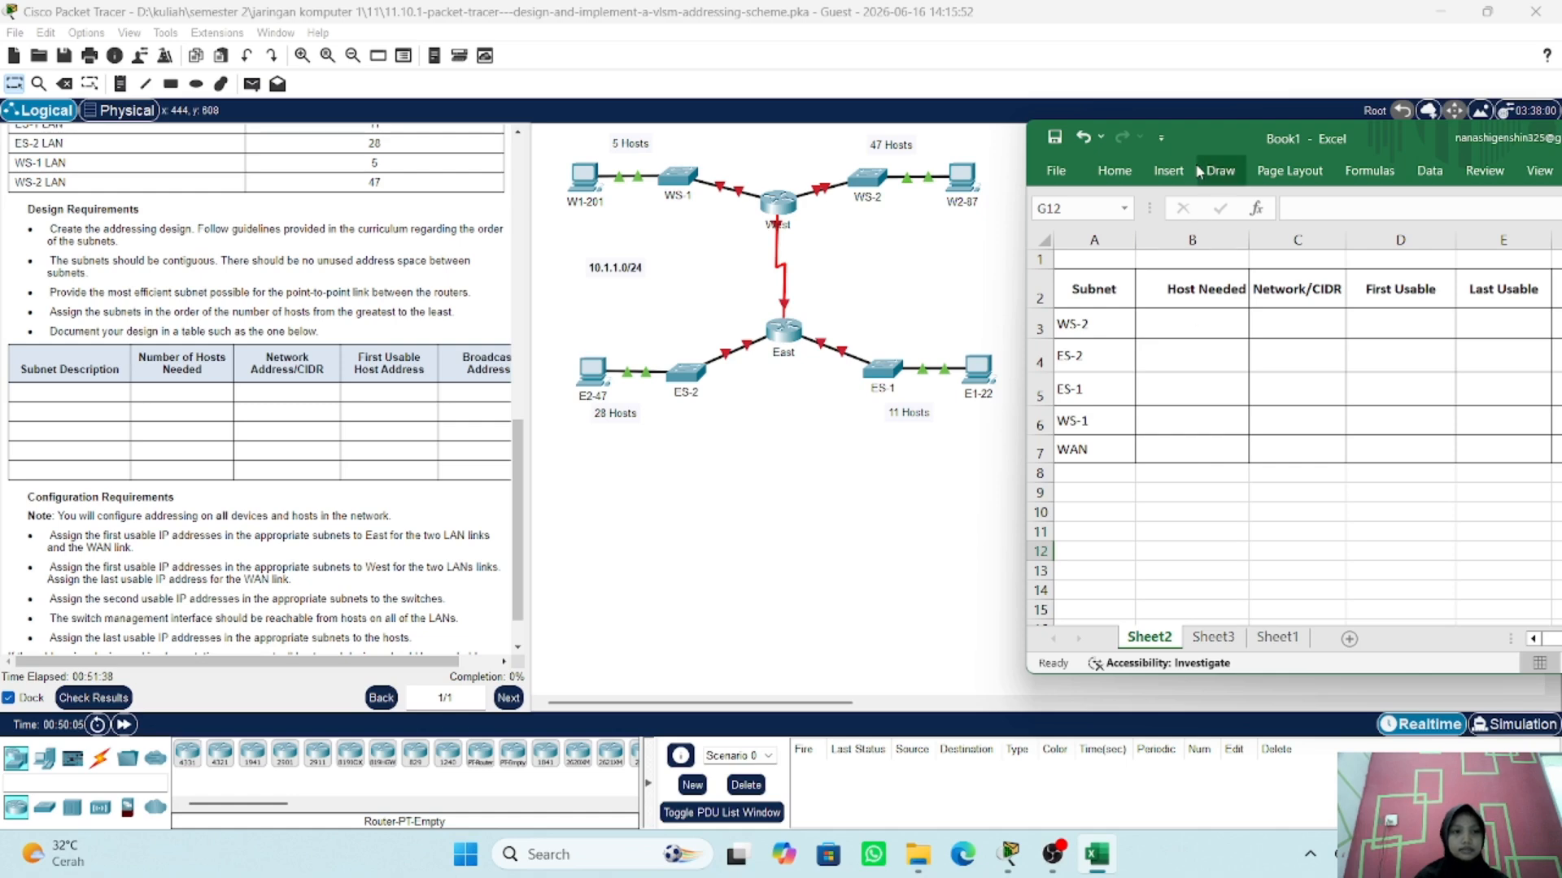
left_click_drag(1196, 148, 1084, 300)
scroll(348, 378, "right", 1)
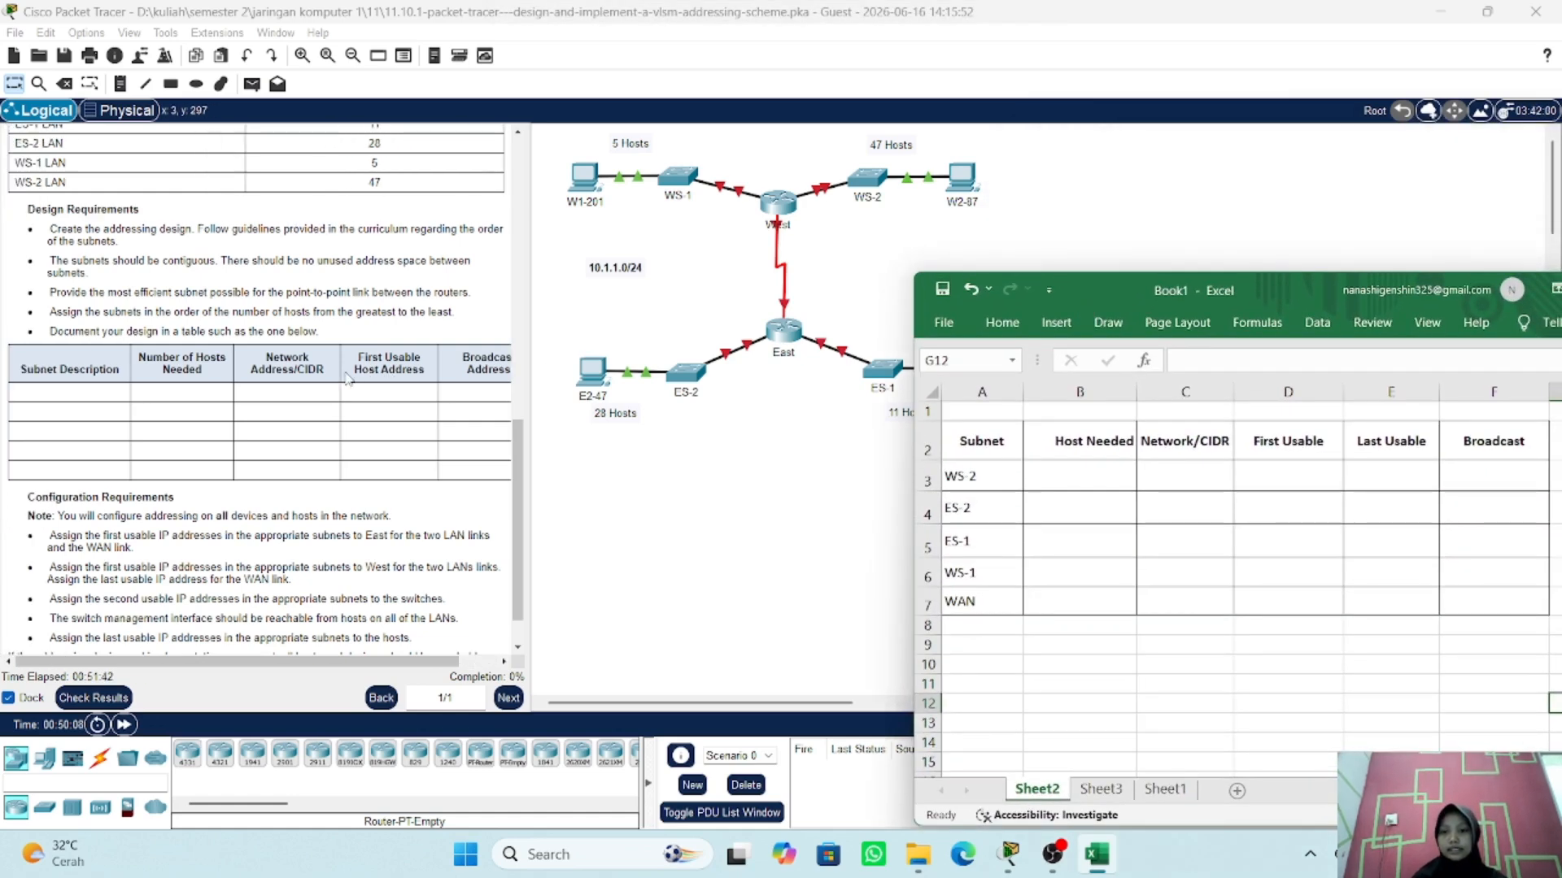
scroll(348, 378, "right", 1)
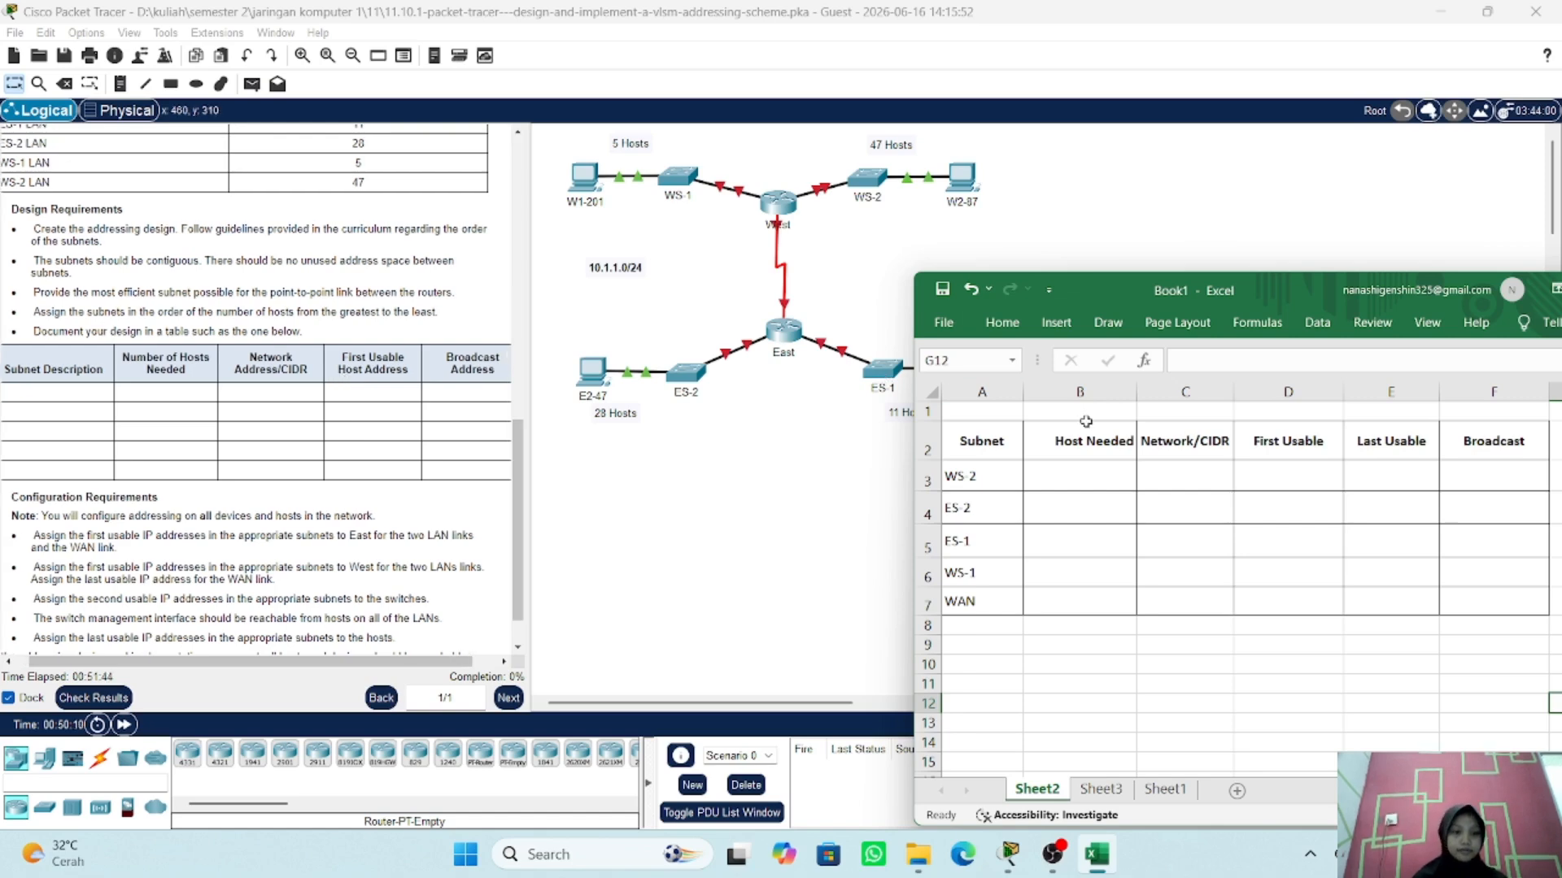
scroll(1140, 488, "down", 2)
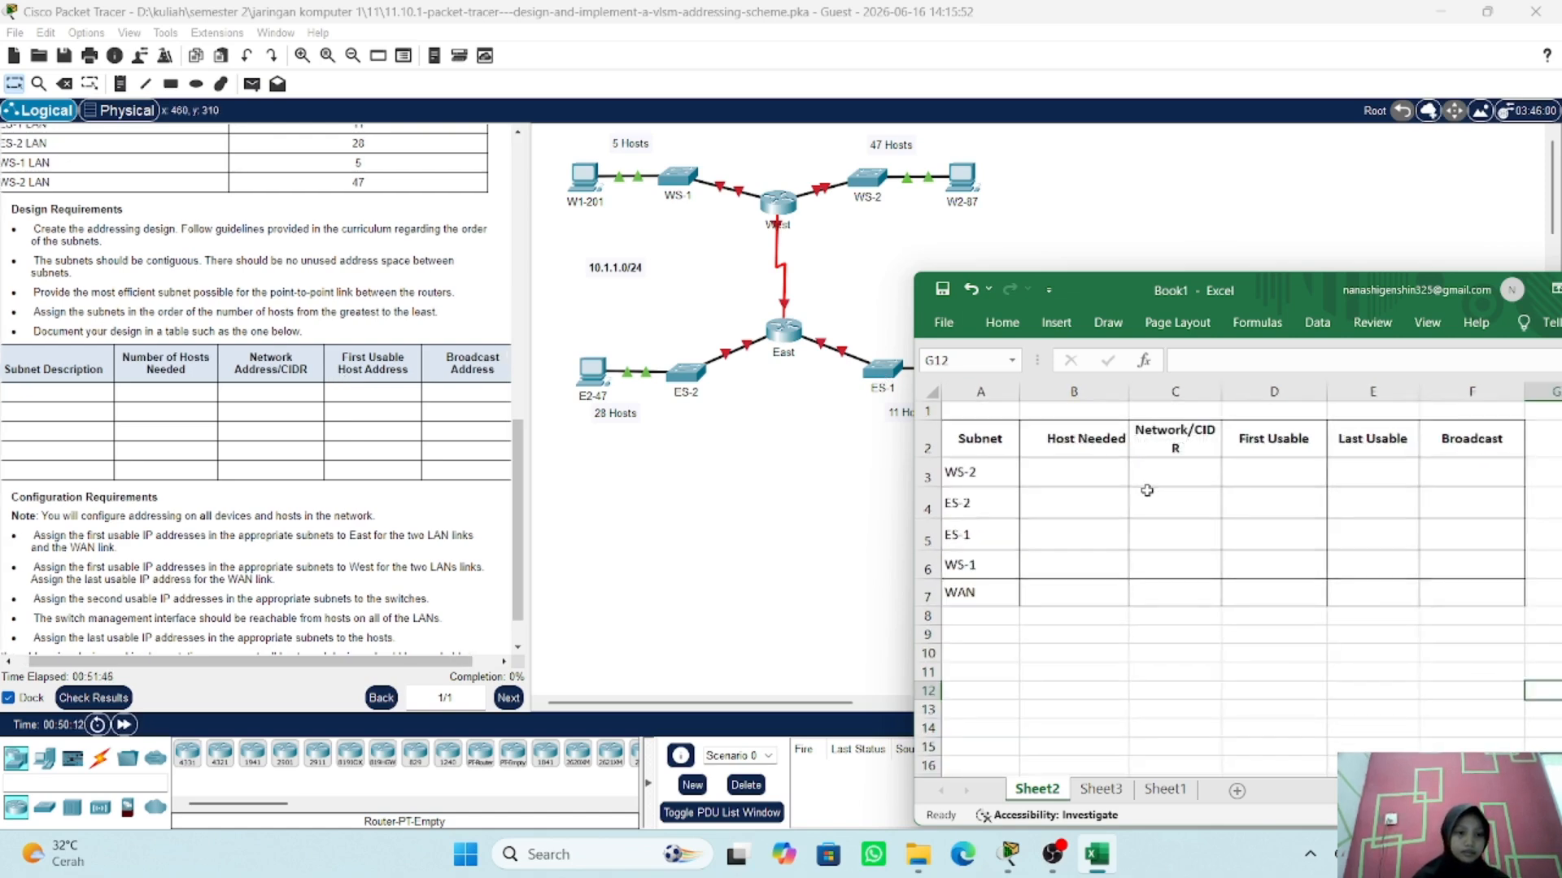
scroll(1147, 490, "down", 2)
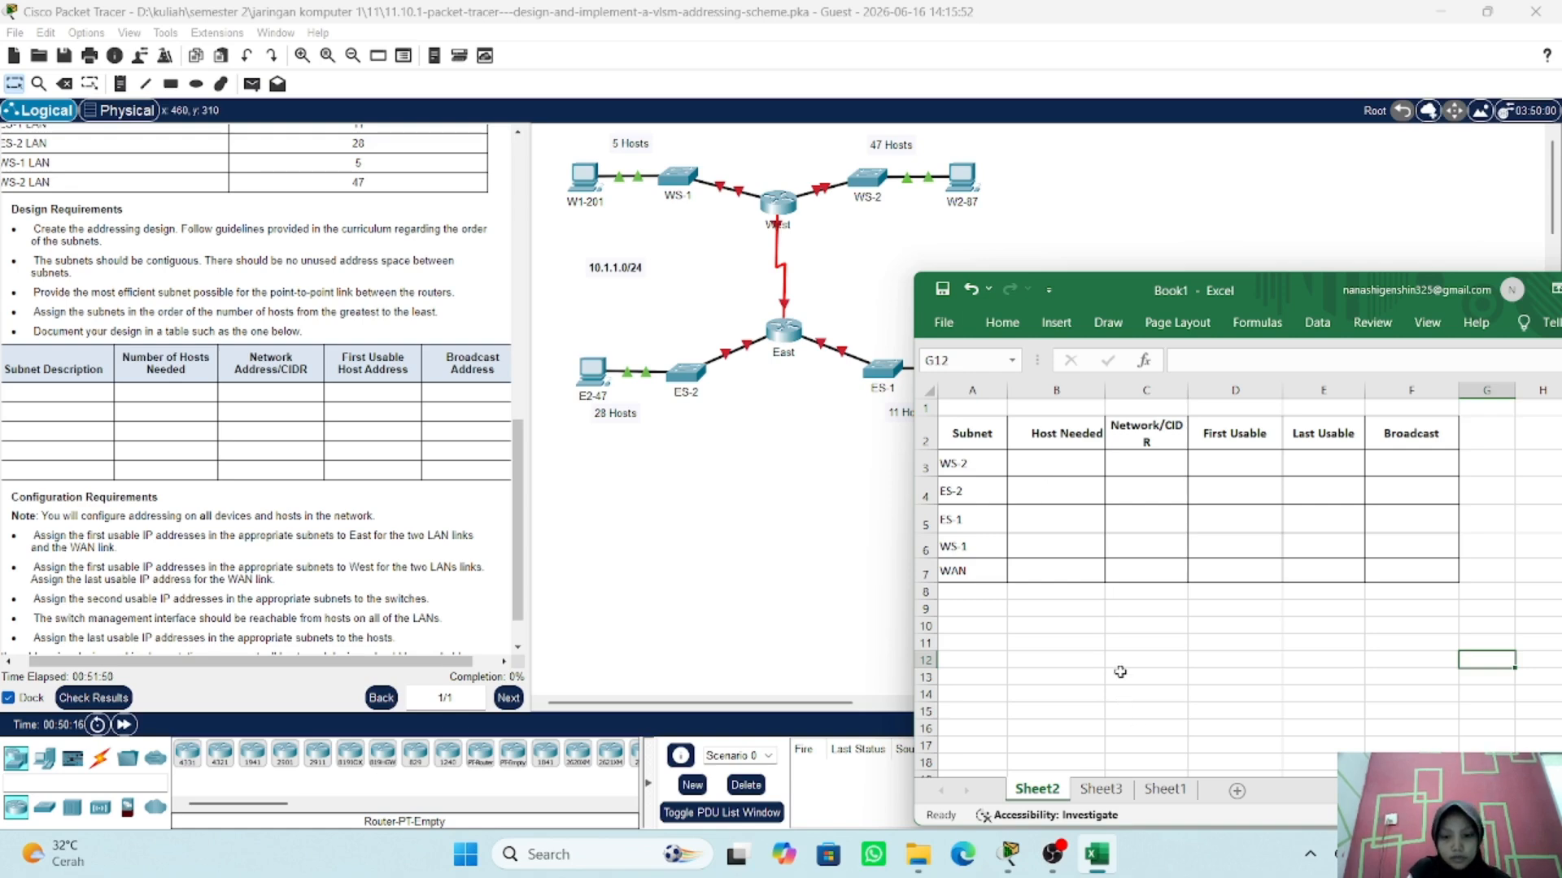
- Enter 47 as the hosts needed for WS-2 and widen the Network/CIDR column to fit its heading on one line
left_click(1068, 465)
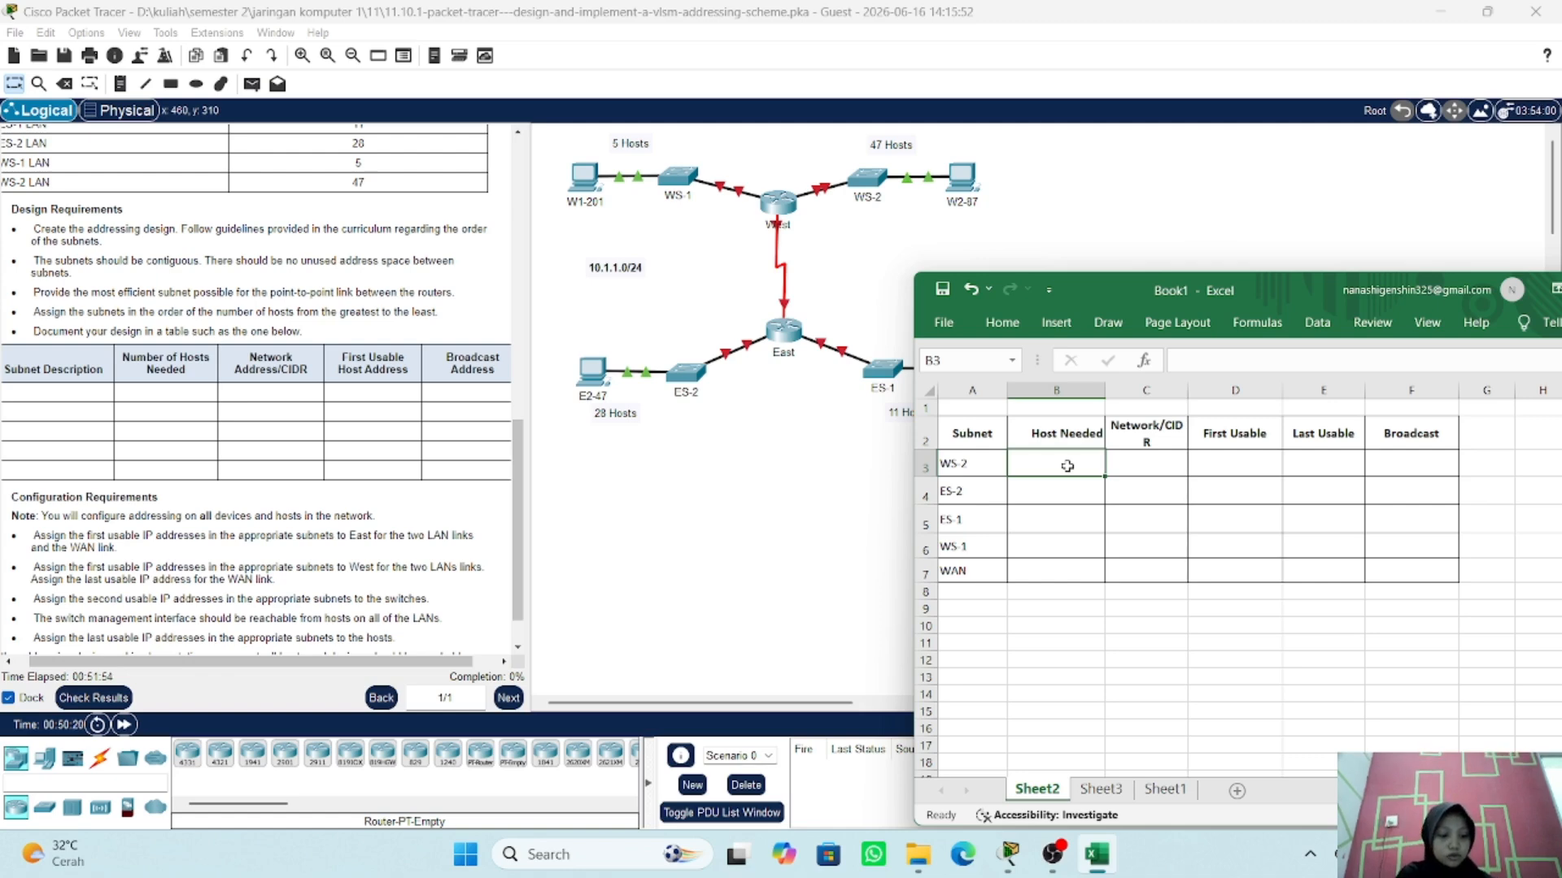
type("47")
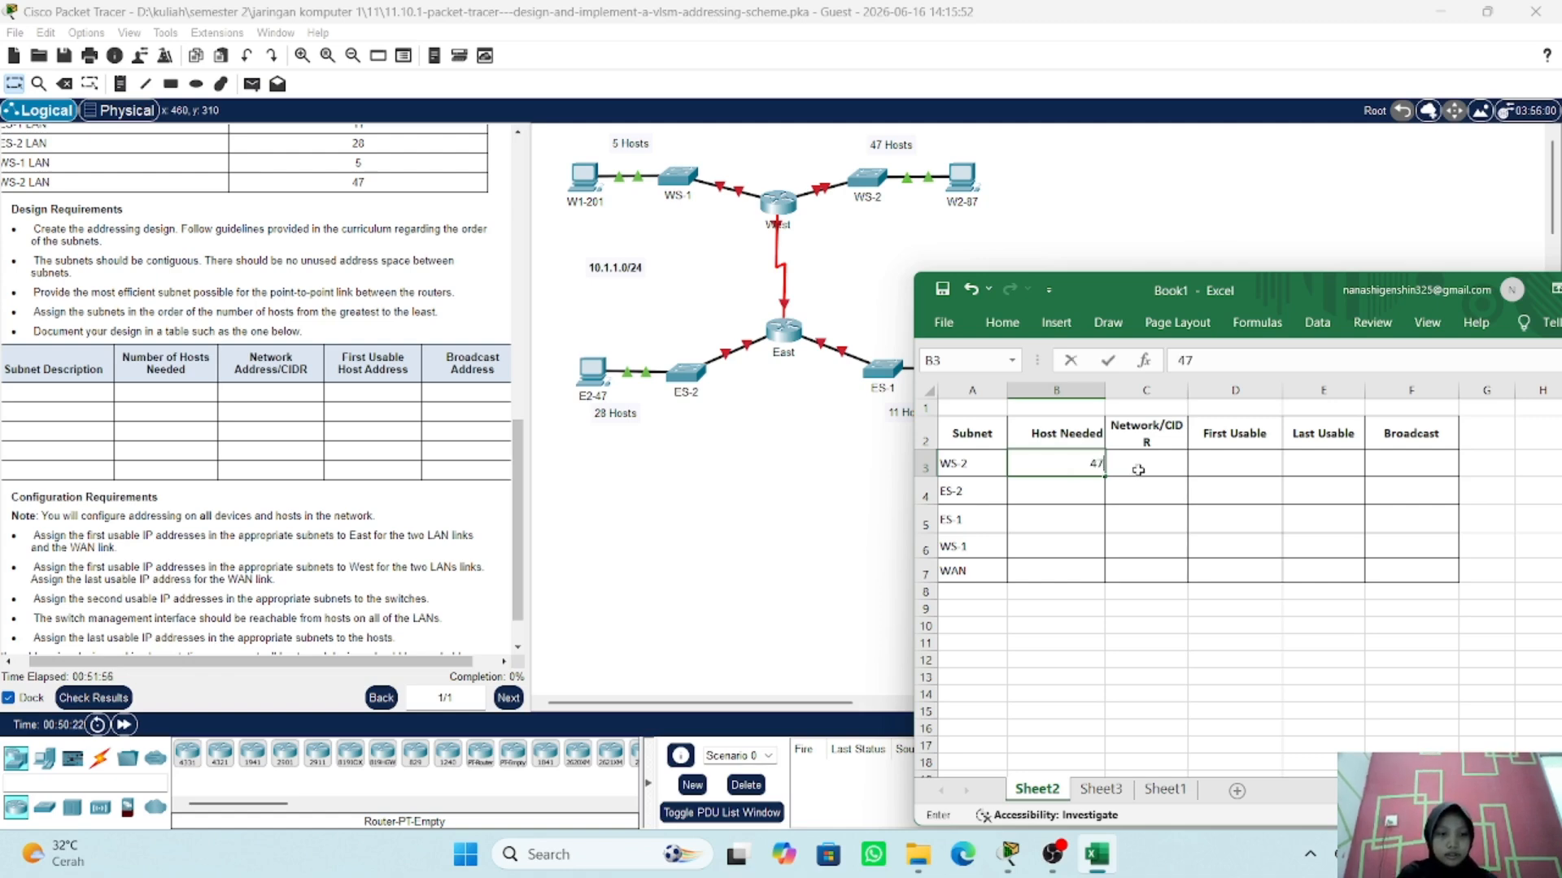
left_click(1172, 391)
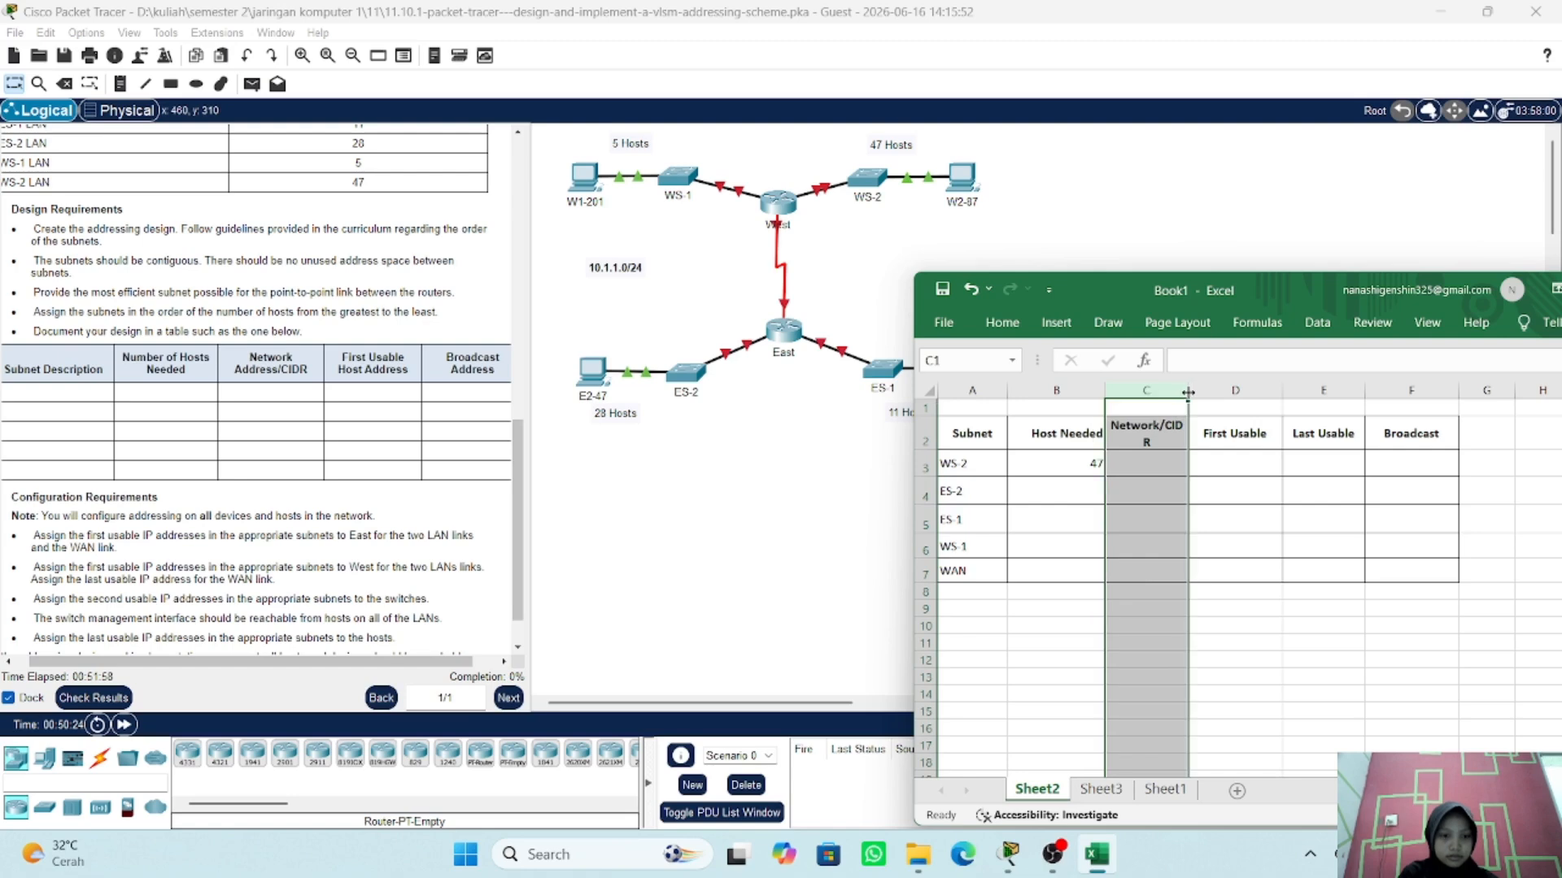
left_click_drag(1188, 393, 1210, 394)
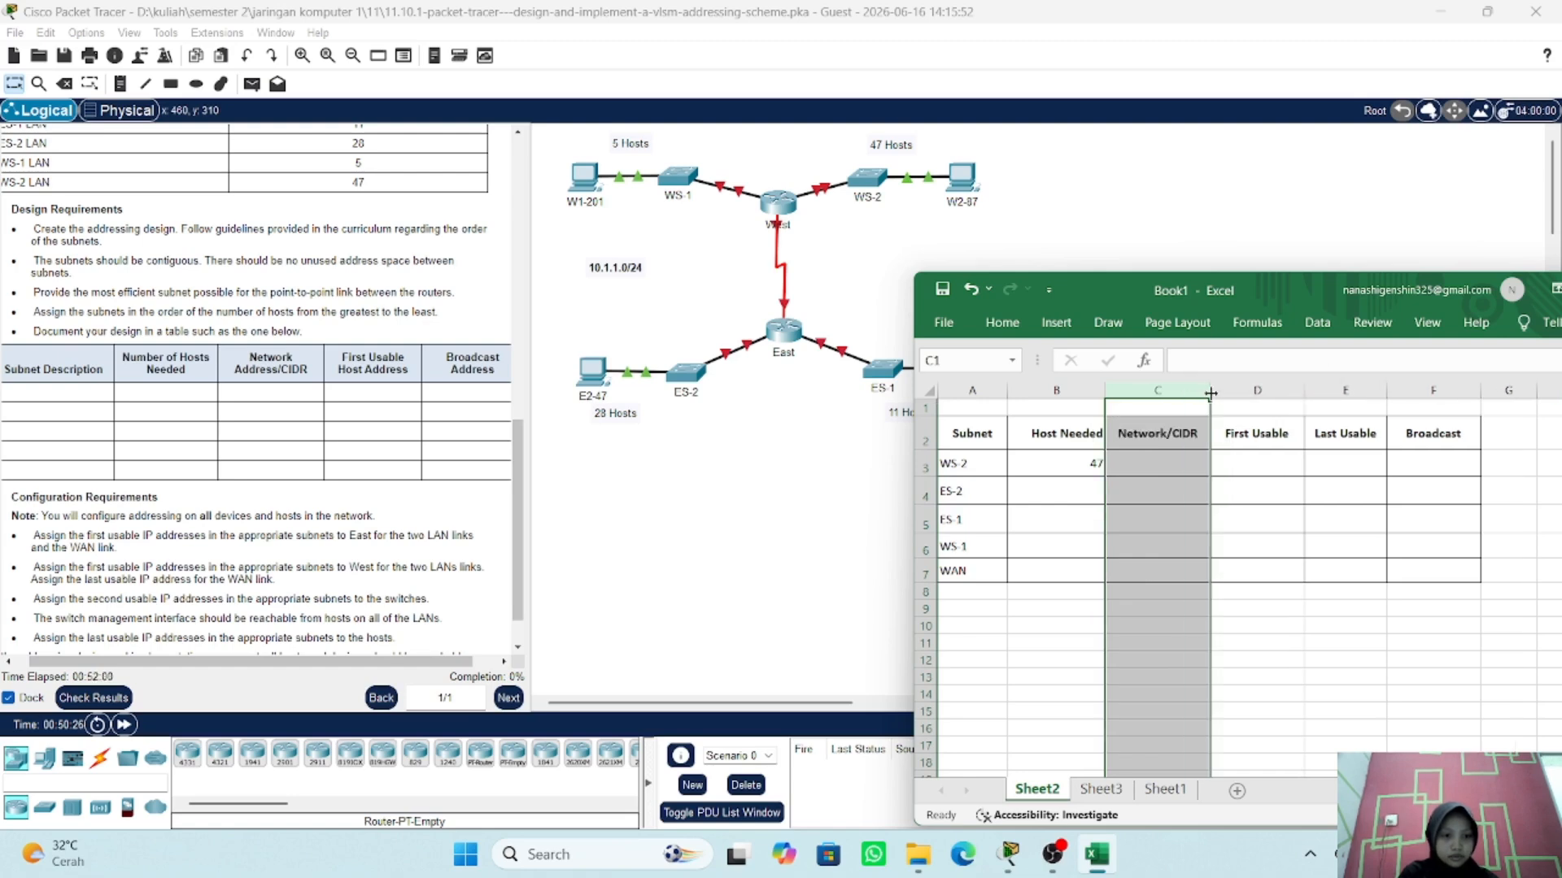
left_click(1065, 496)
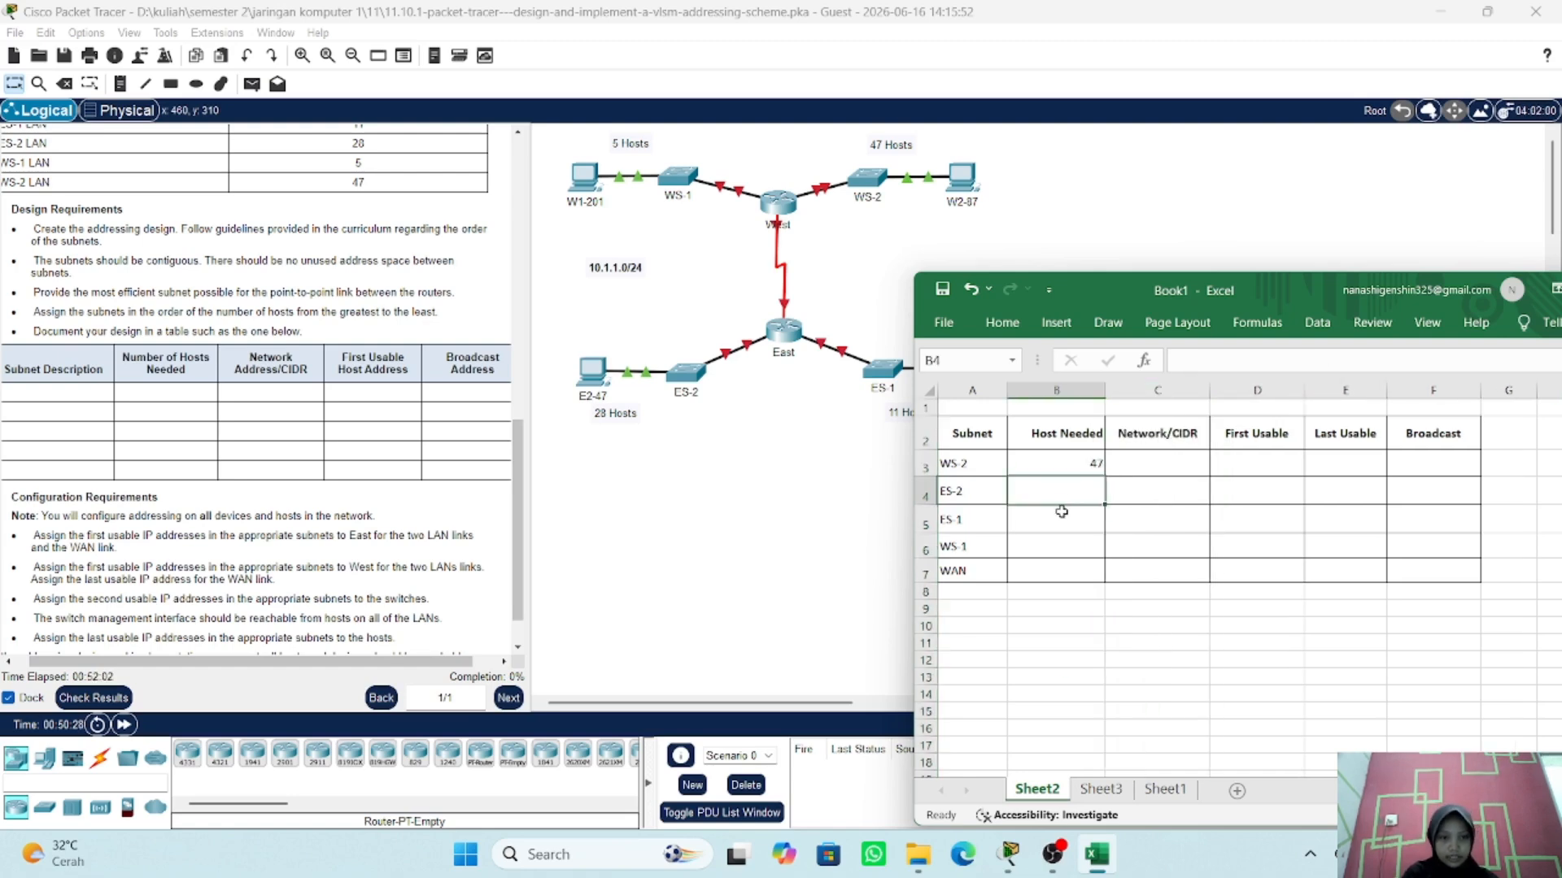
- Check the 47-host prefix on Sheet1 and enter 10.1.1.0/26 as the Network/CIDR for WS-2 on Sheet2
left_click(1163, 460)
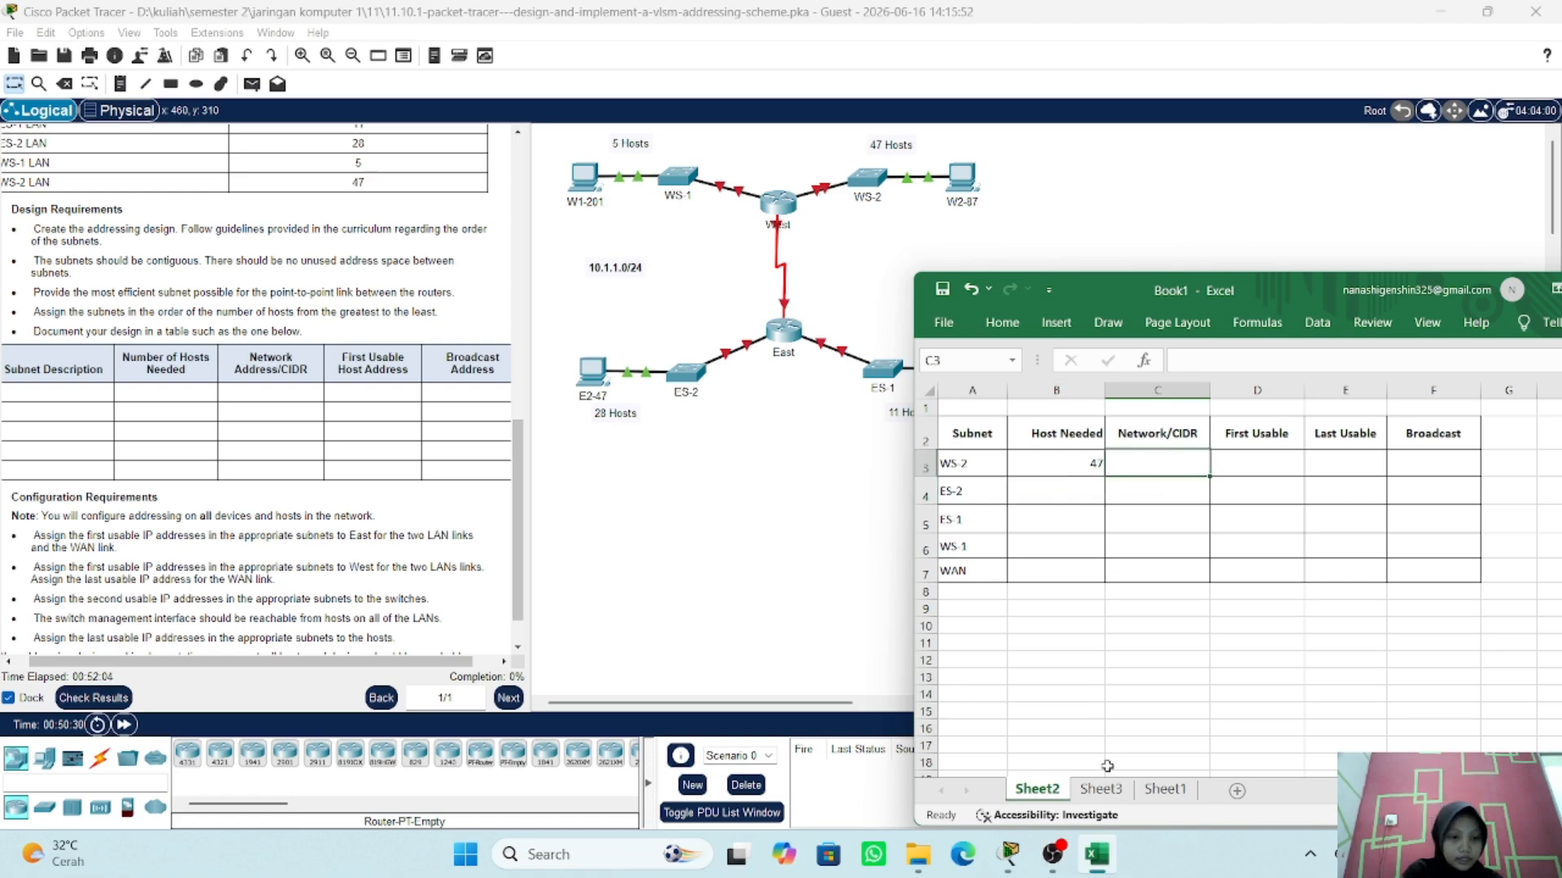
left_click(1165, 790)
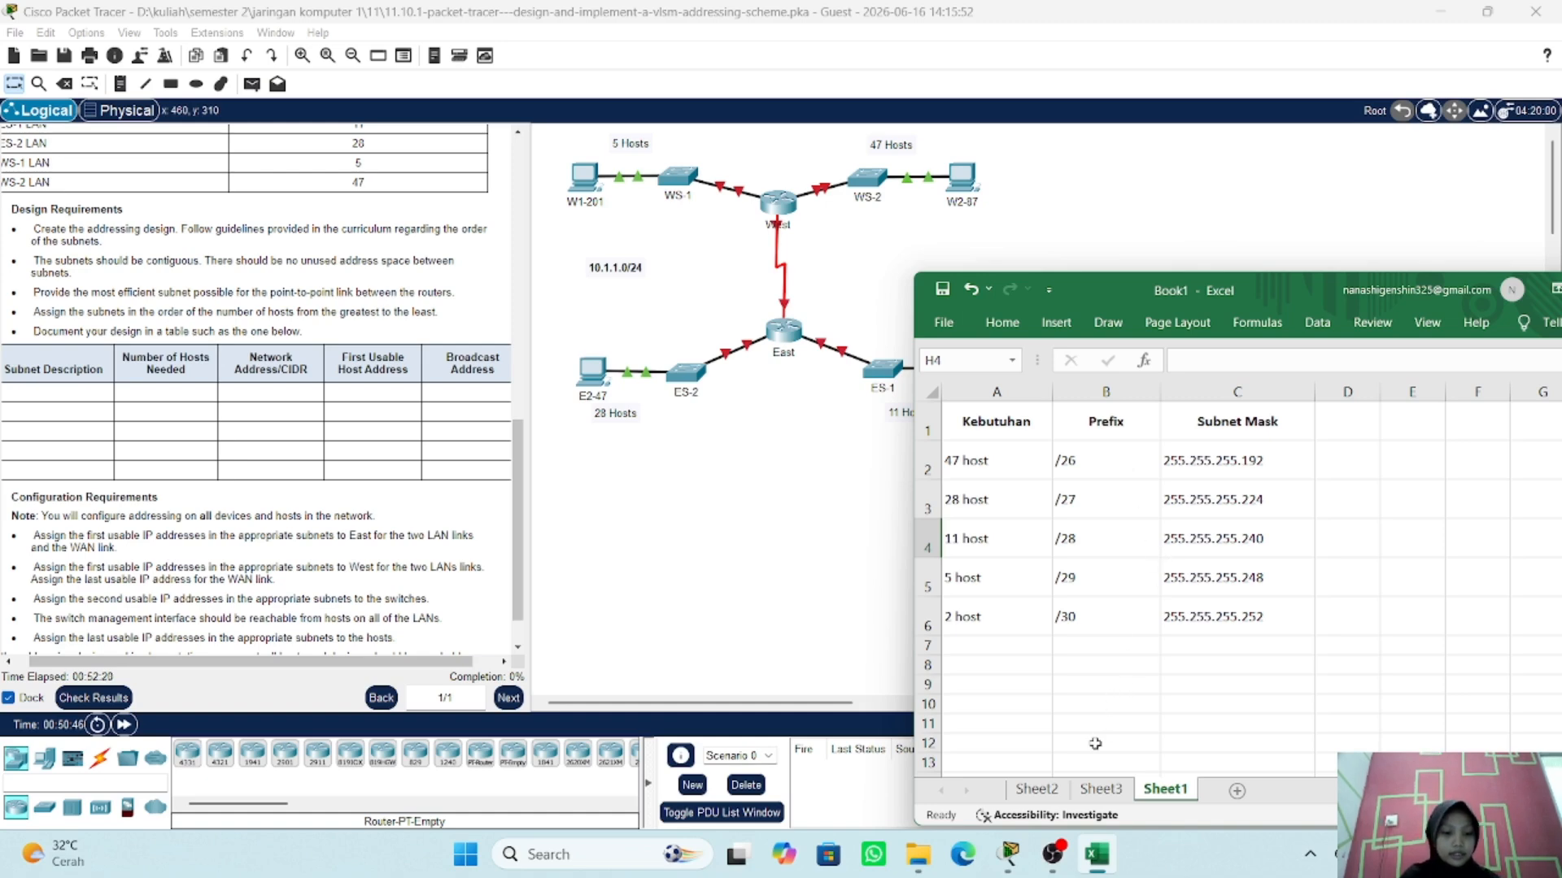
left_click(1037, 793)
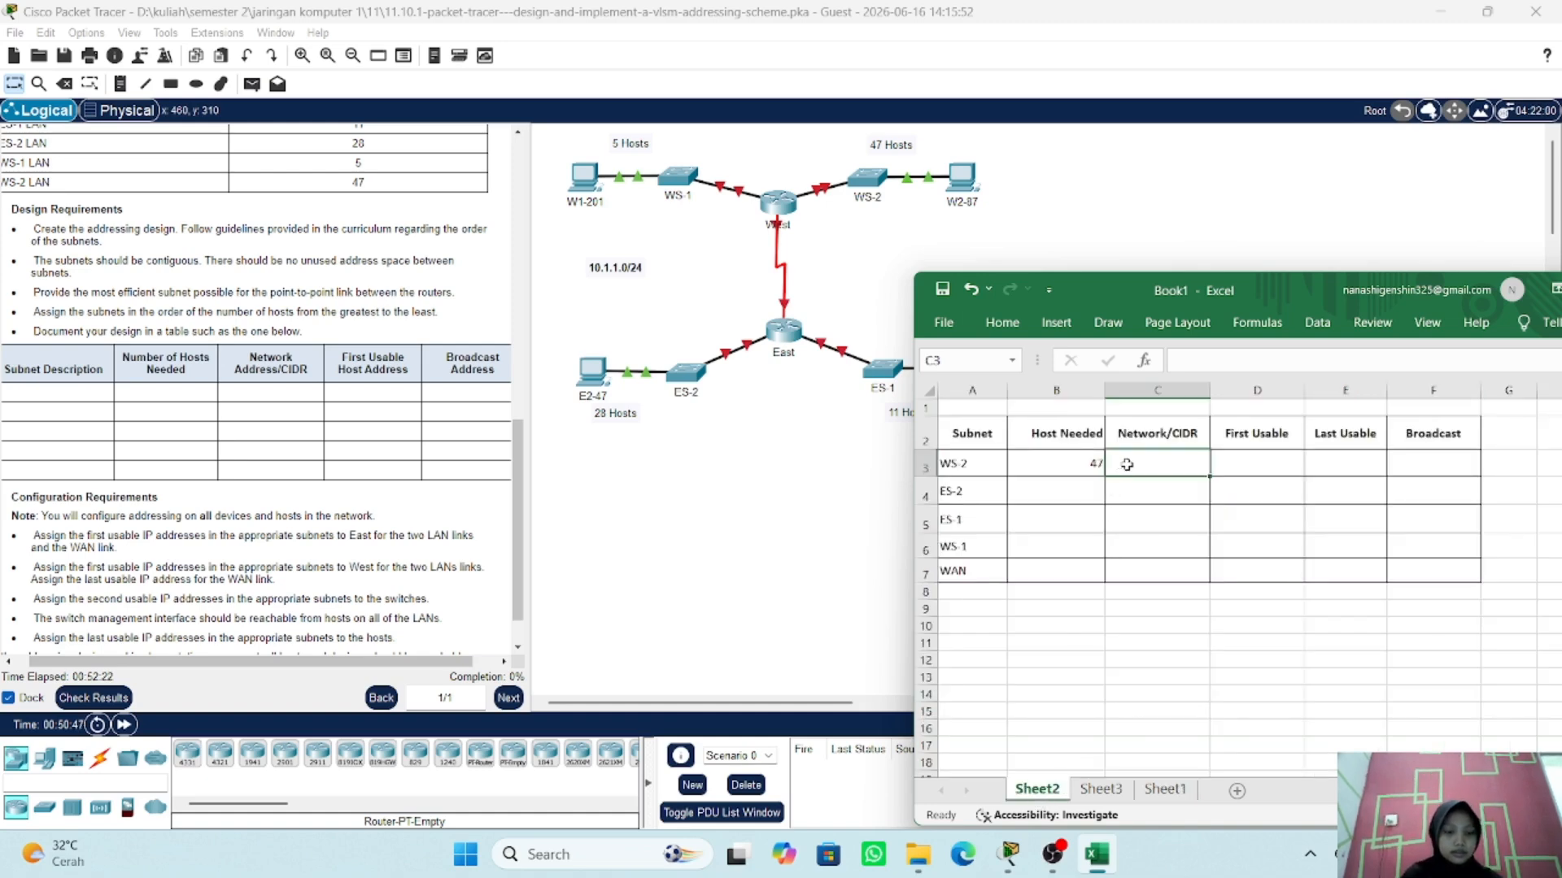
type("10")
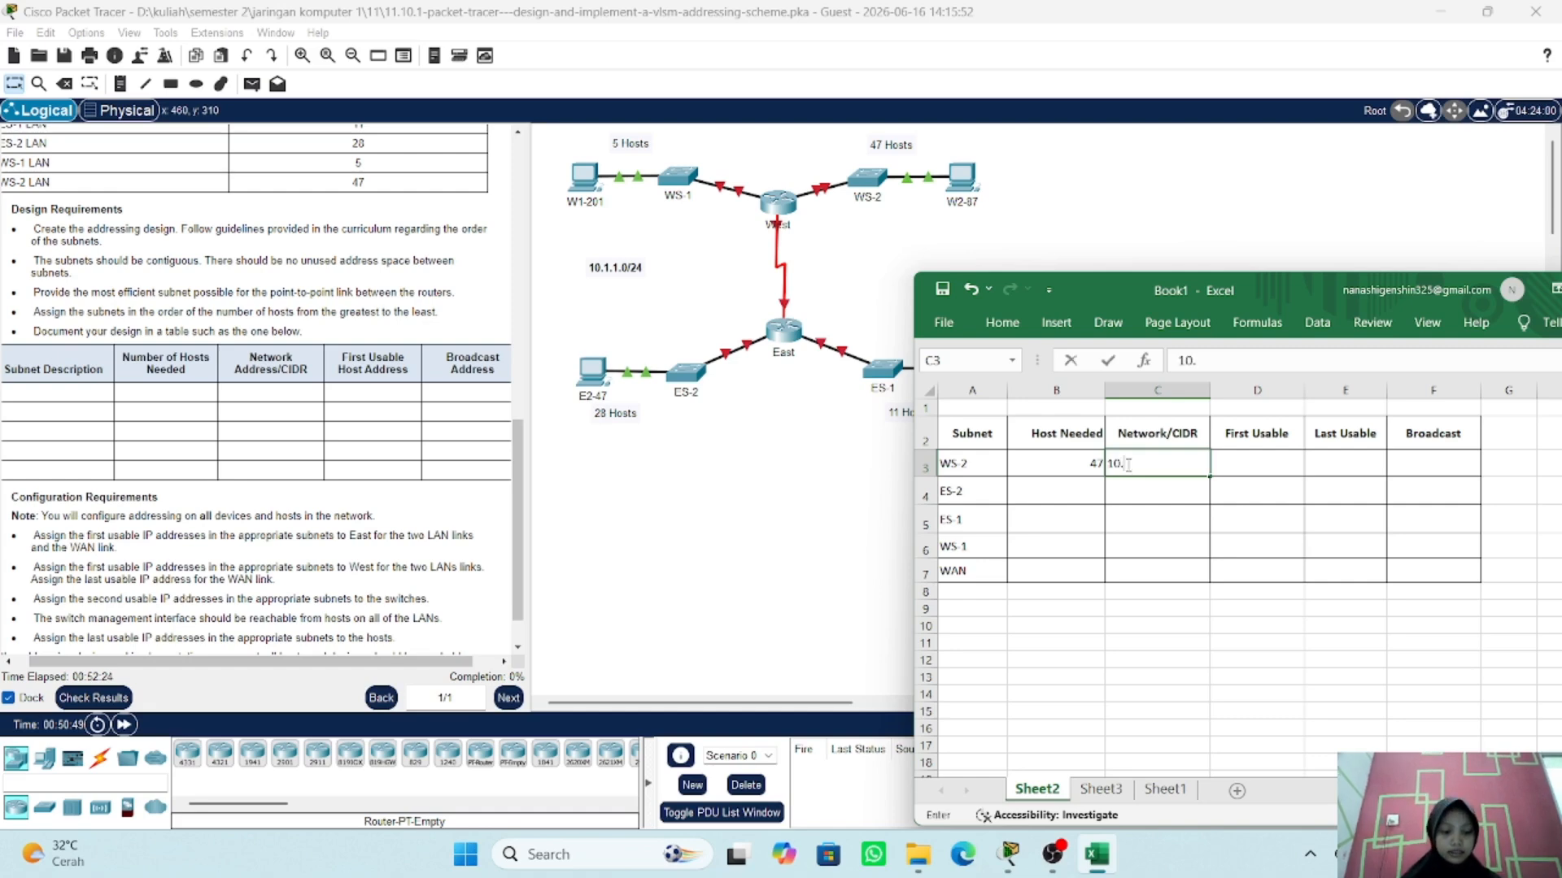
type(".10")
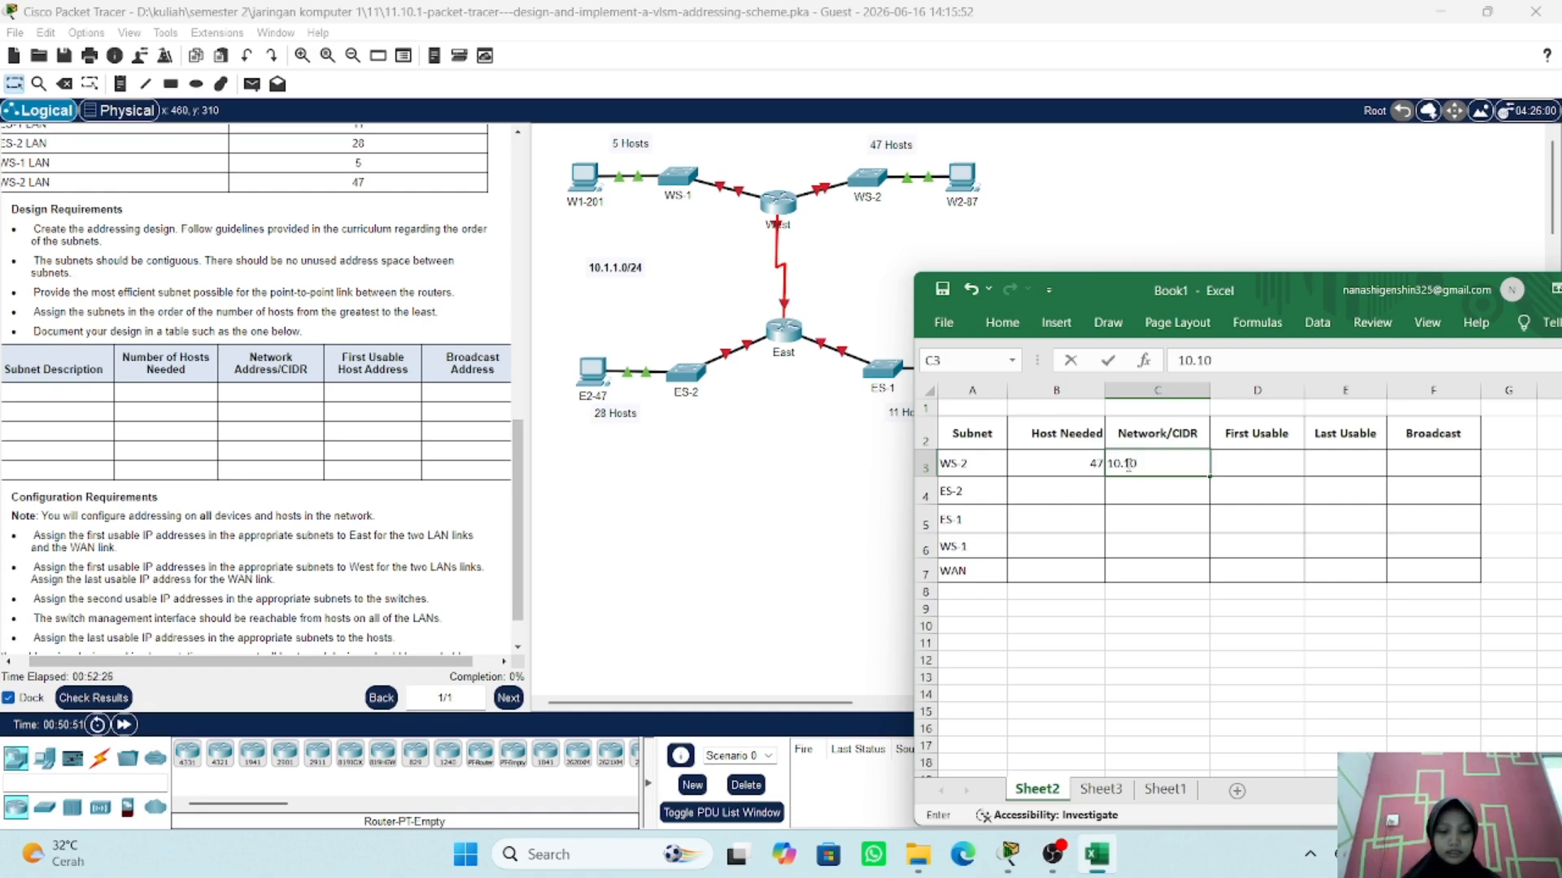
key("BackSpace")
key("BackSpace")
type("1.1")
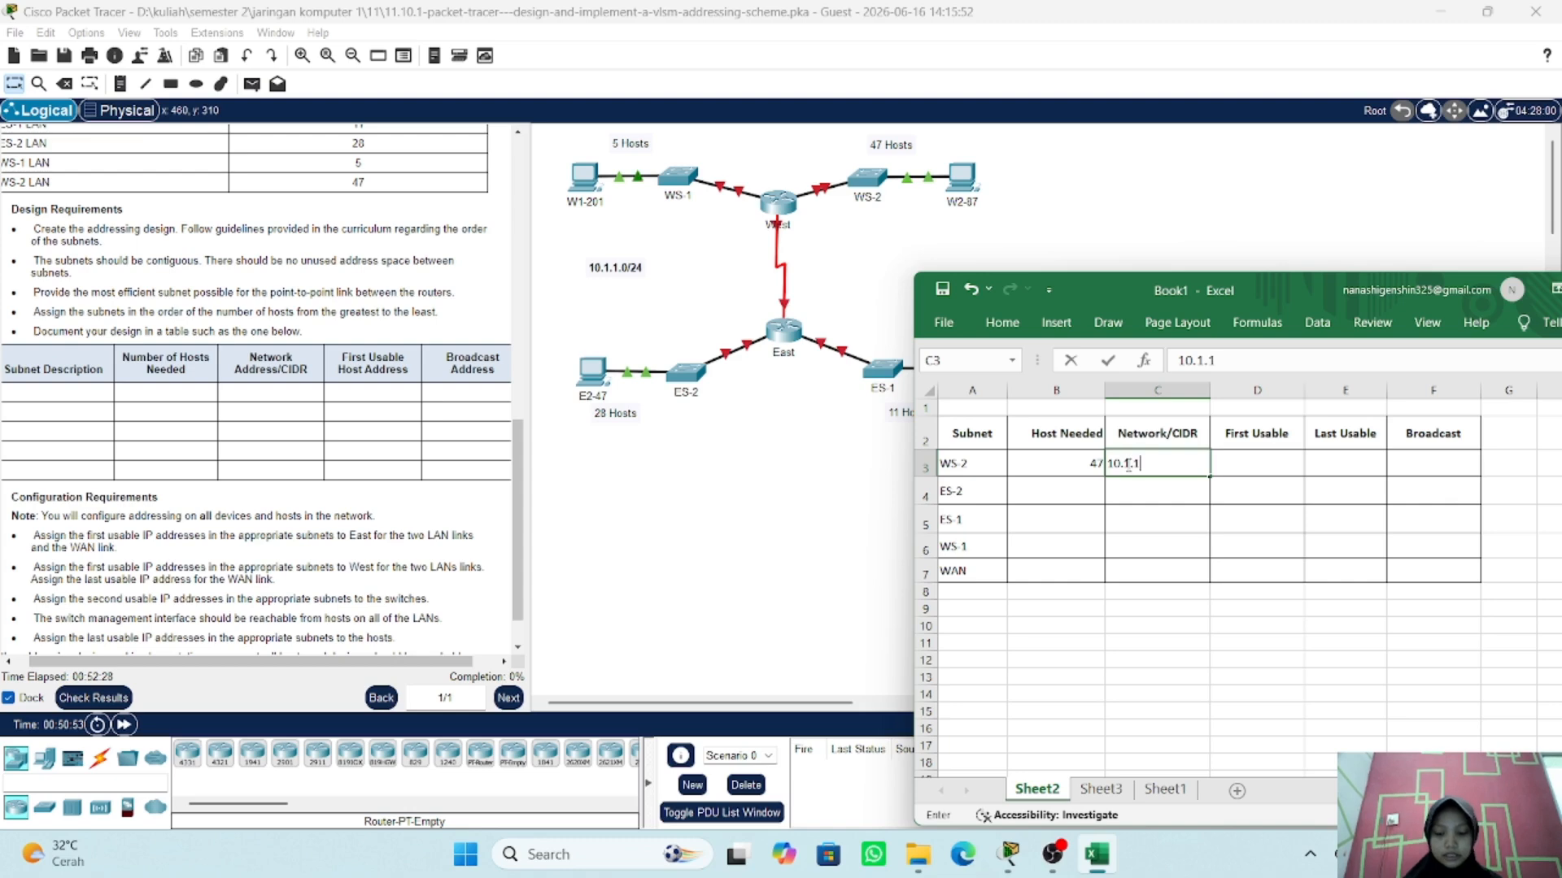
type(".0")
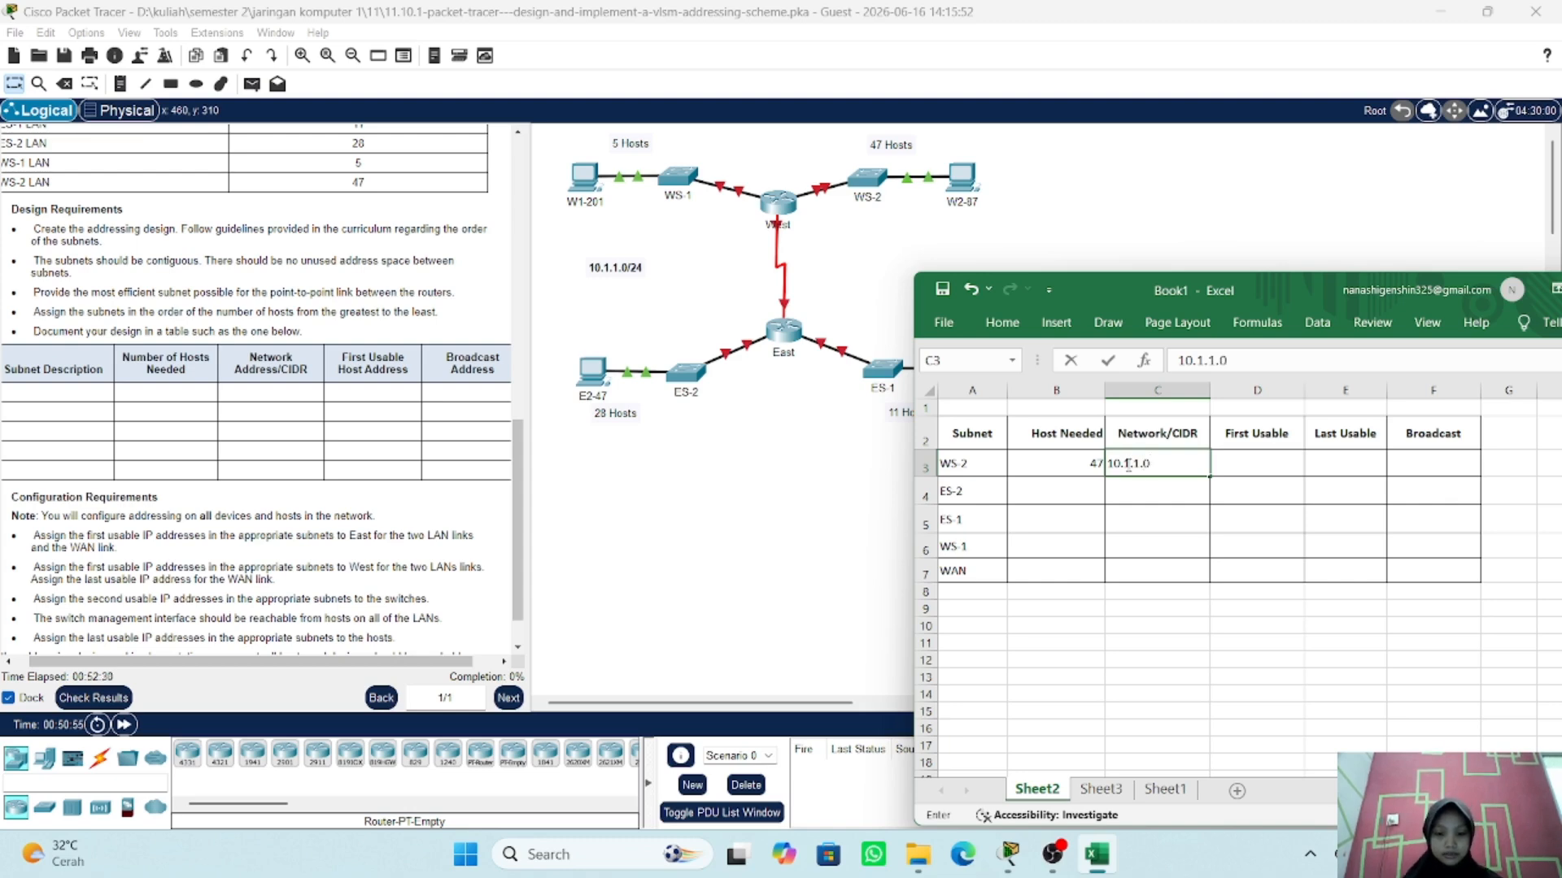
type("/26")
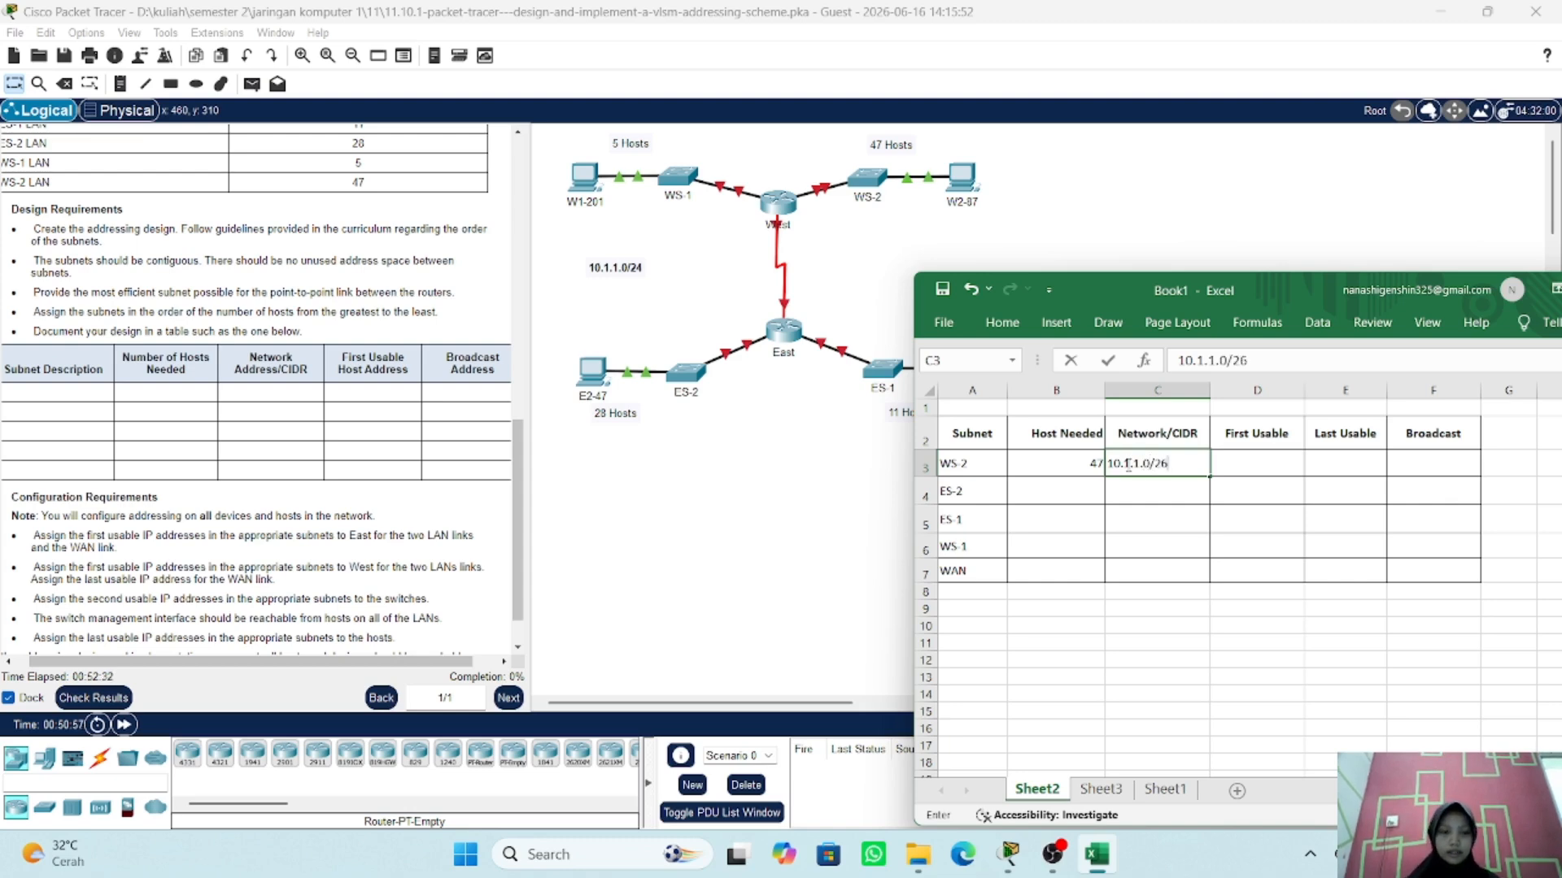
key("Tab")
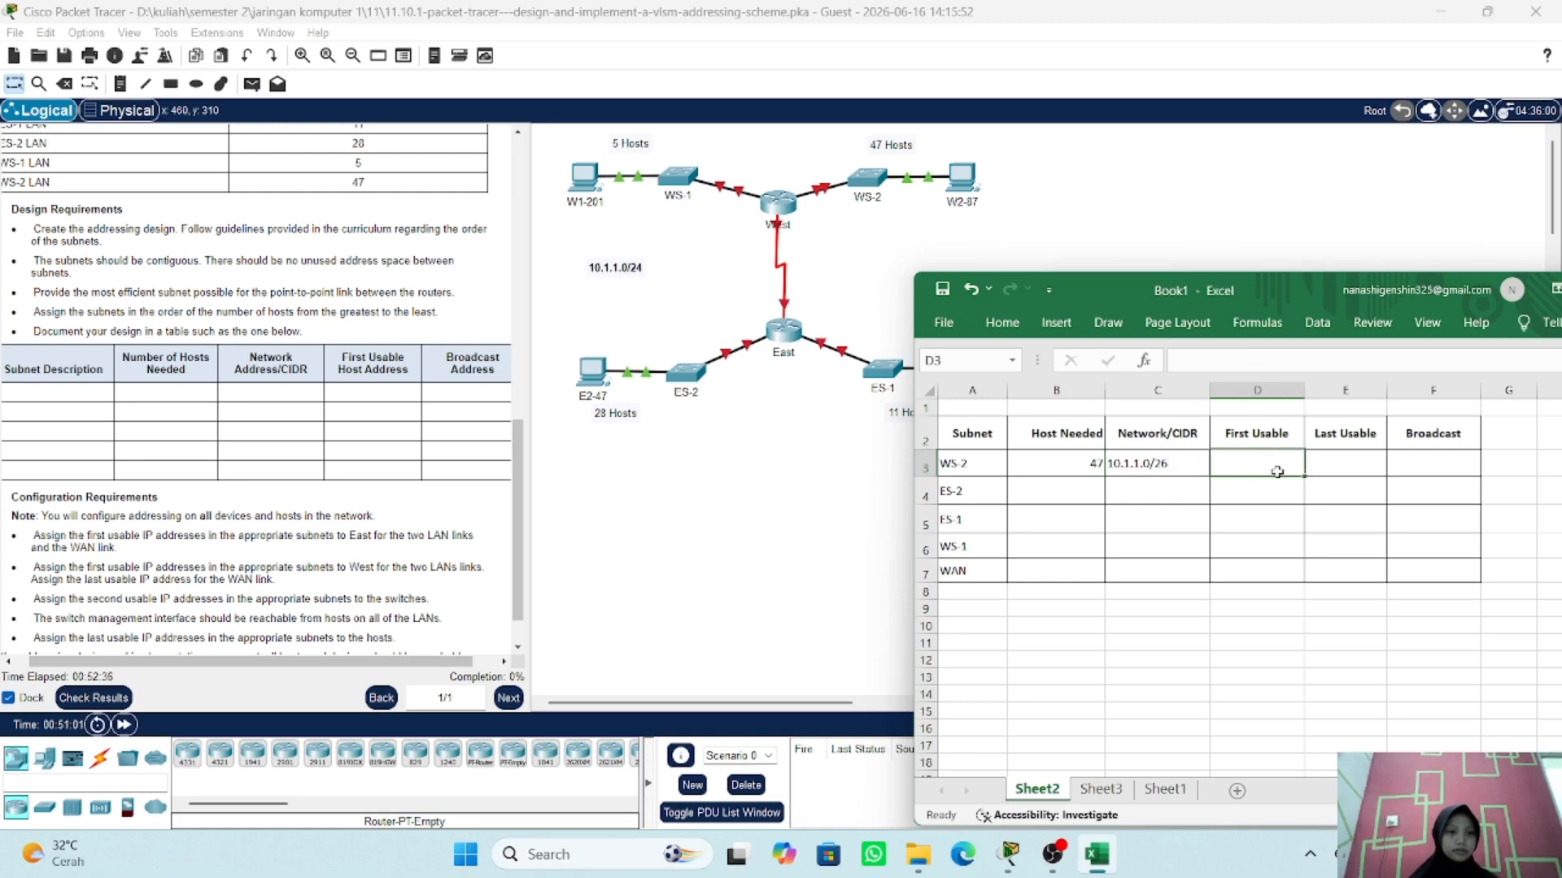
- Enter 10.1.1.1 as the first usable and 10.1.1.62 as the last usable address for WS-2
type("10.1")
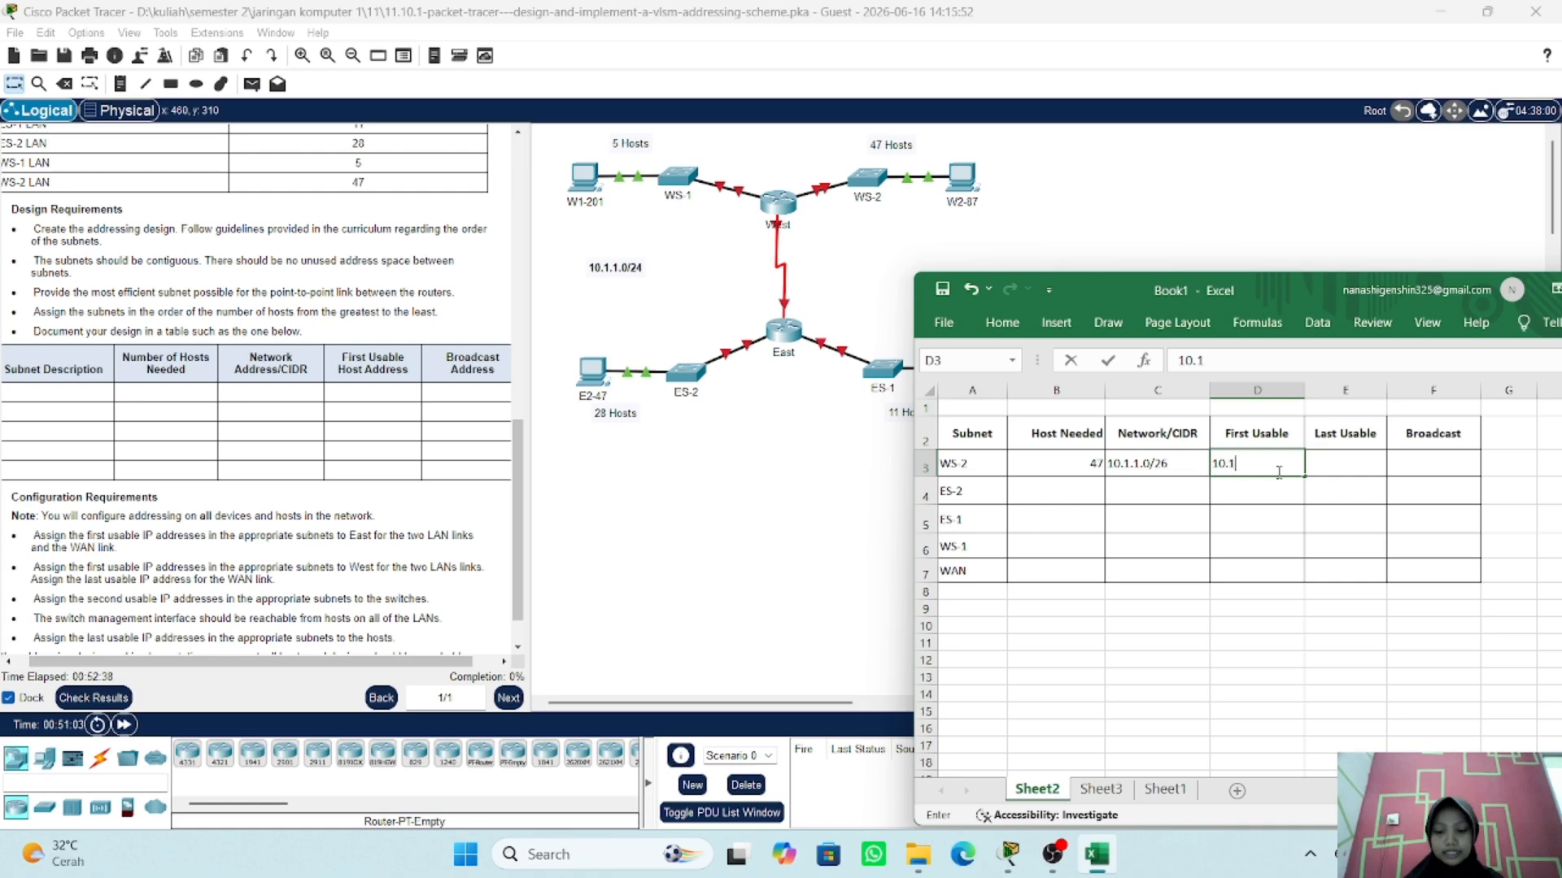
type(".1.1")
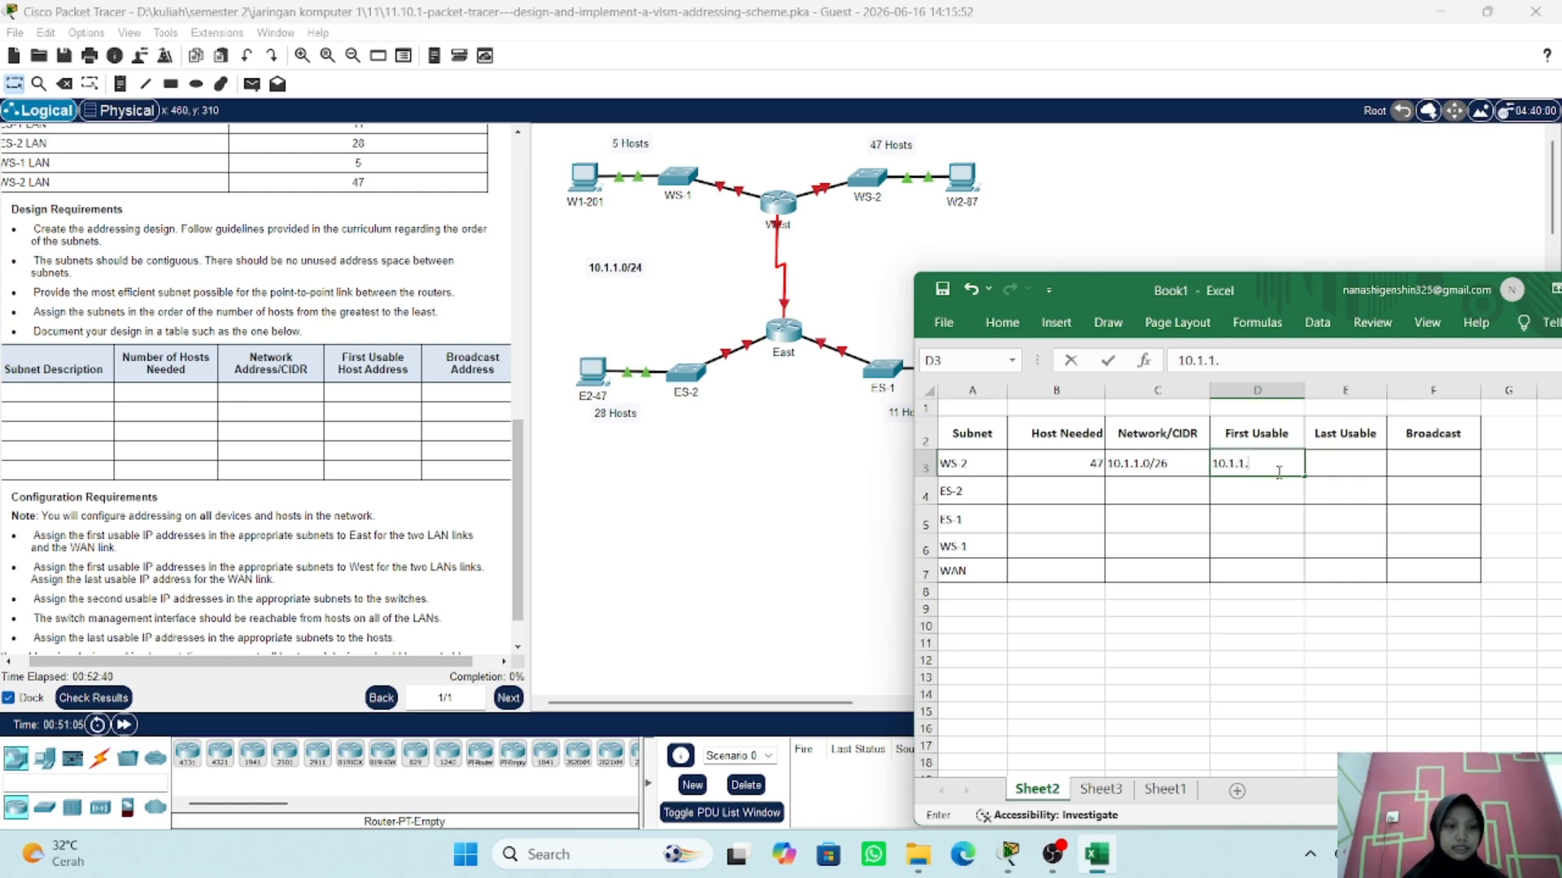
key("Tab")
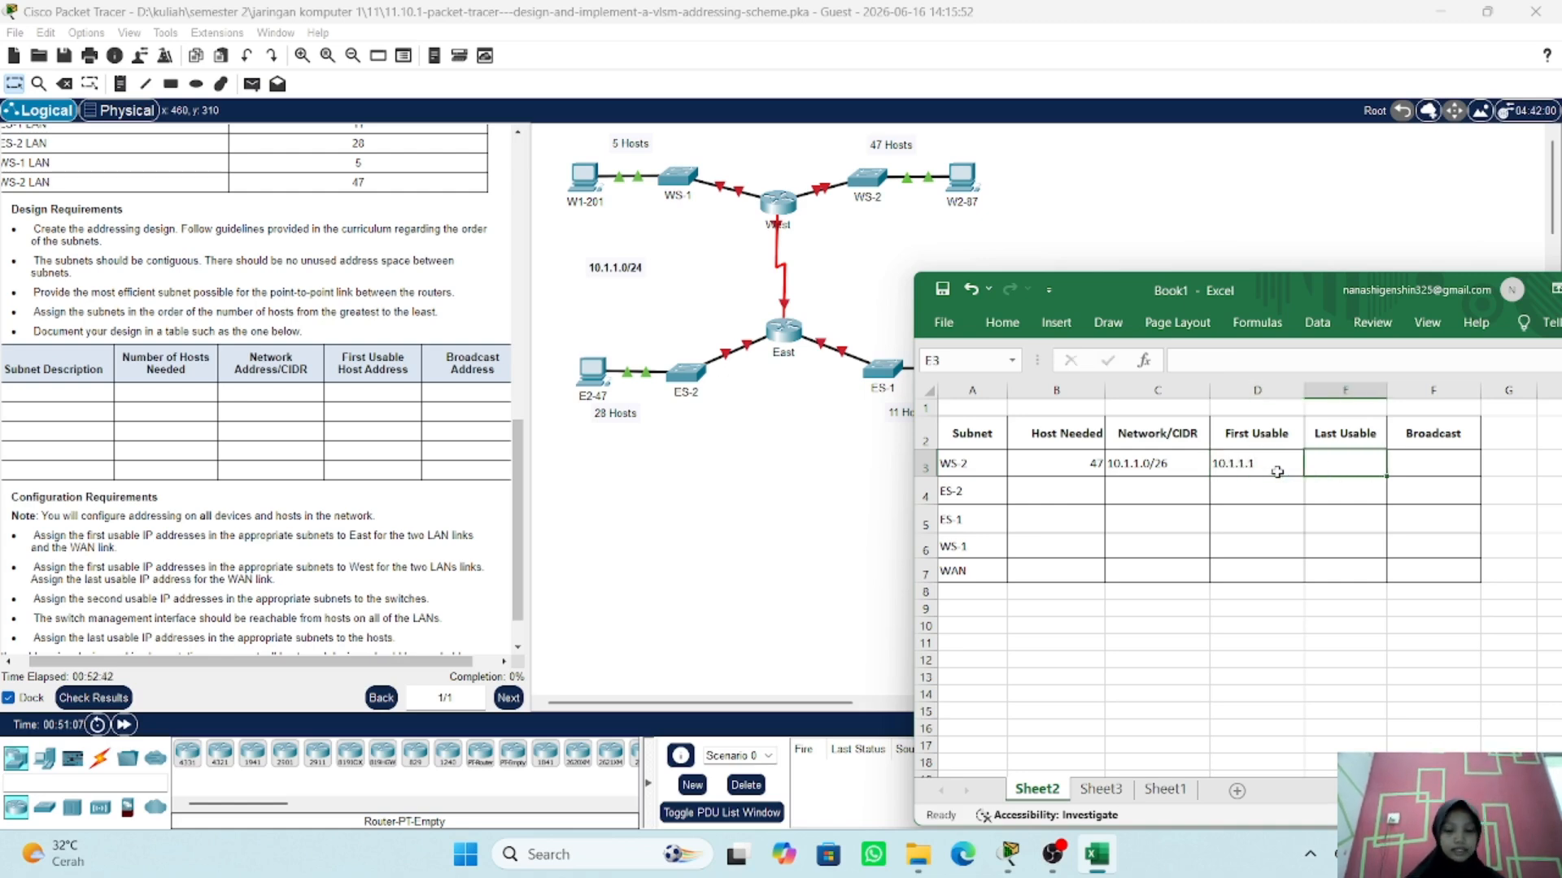
type("10.1")
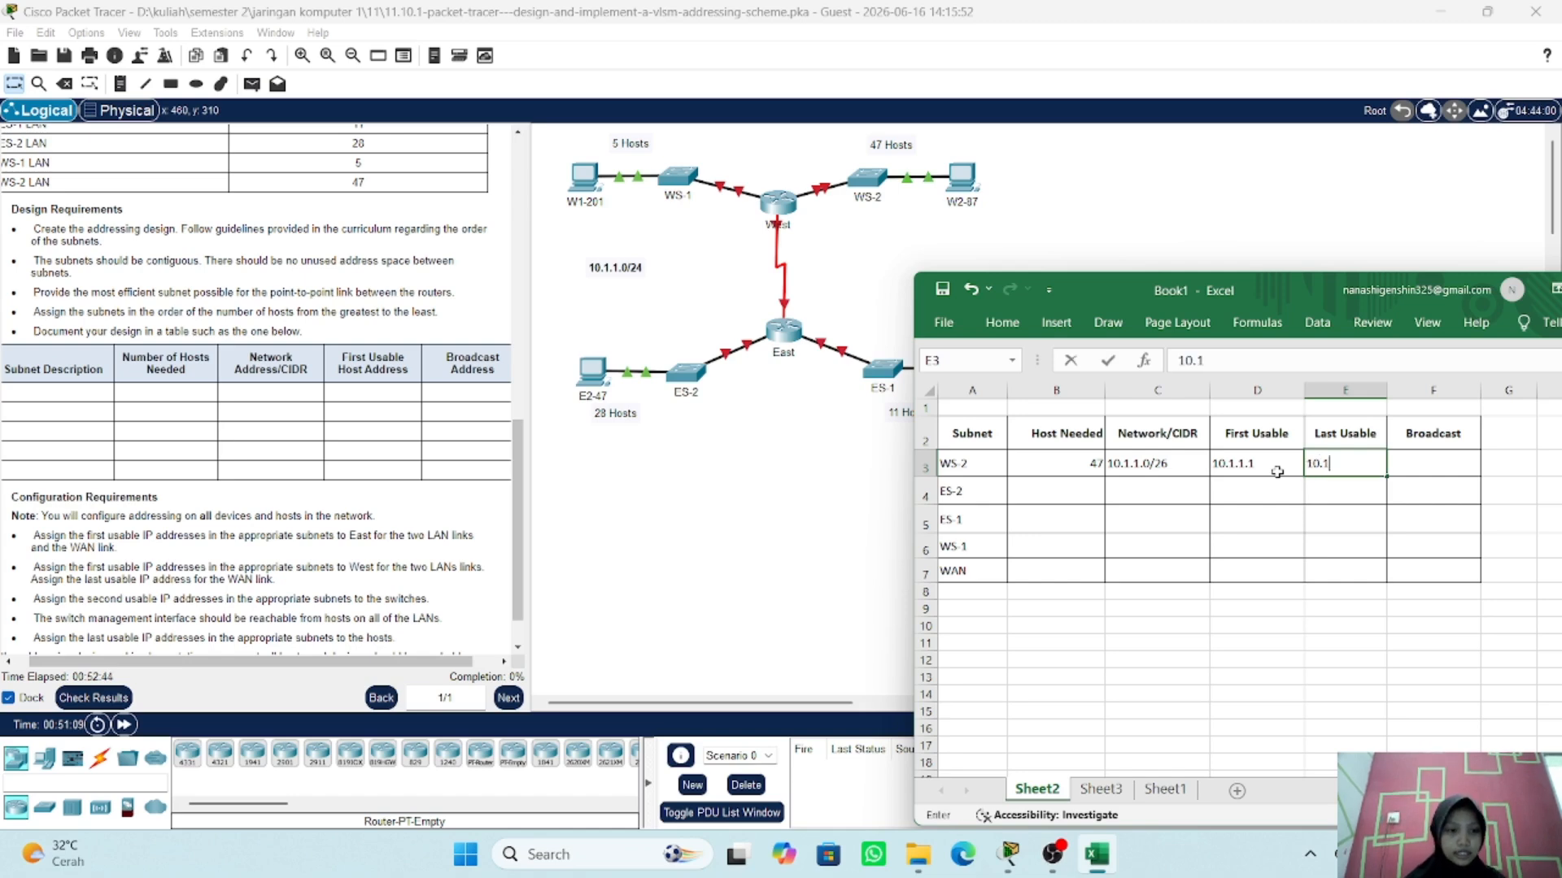
type(".1.")
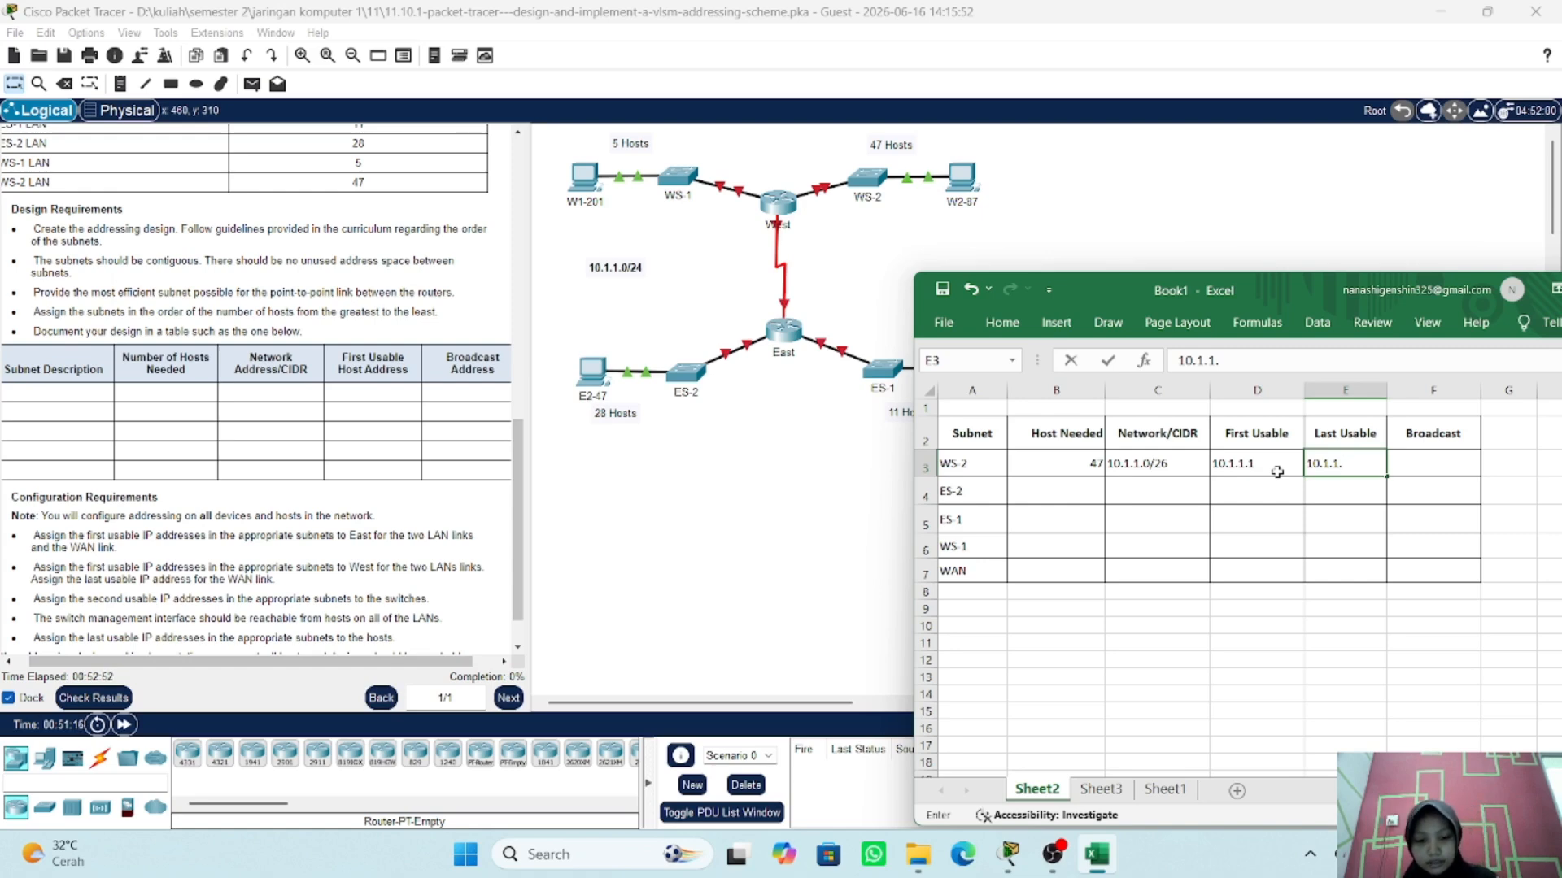
type("62")
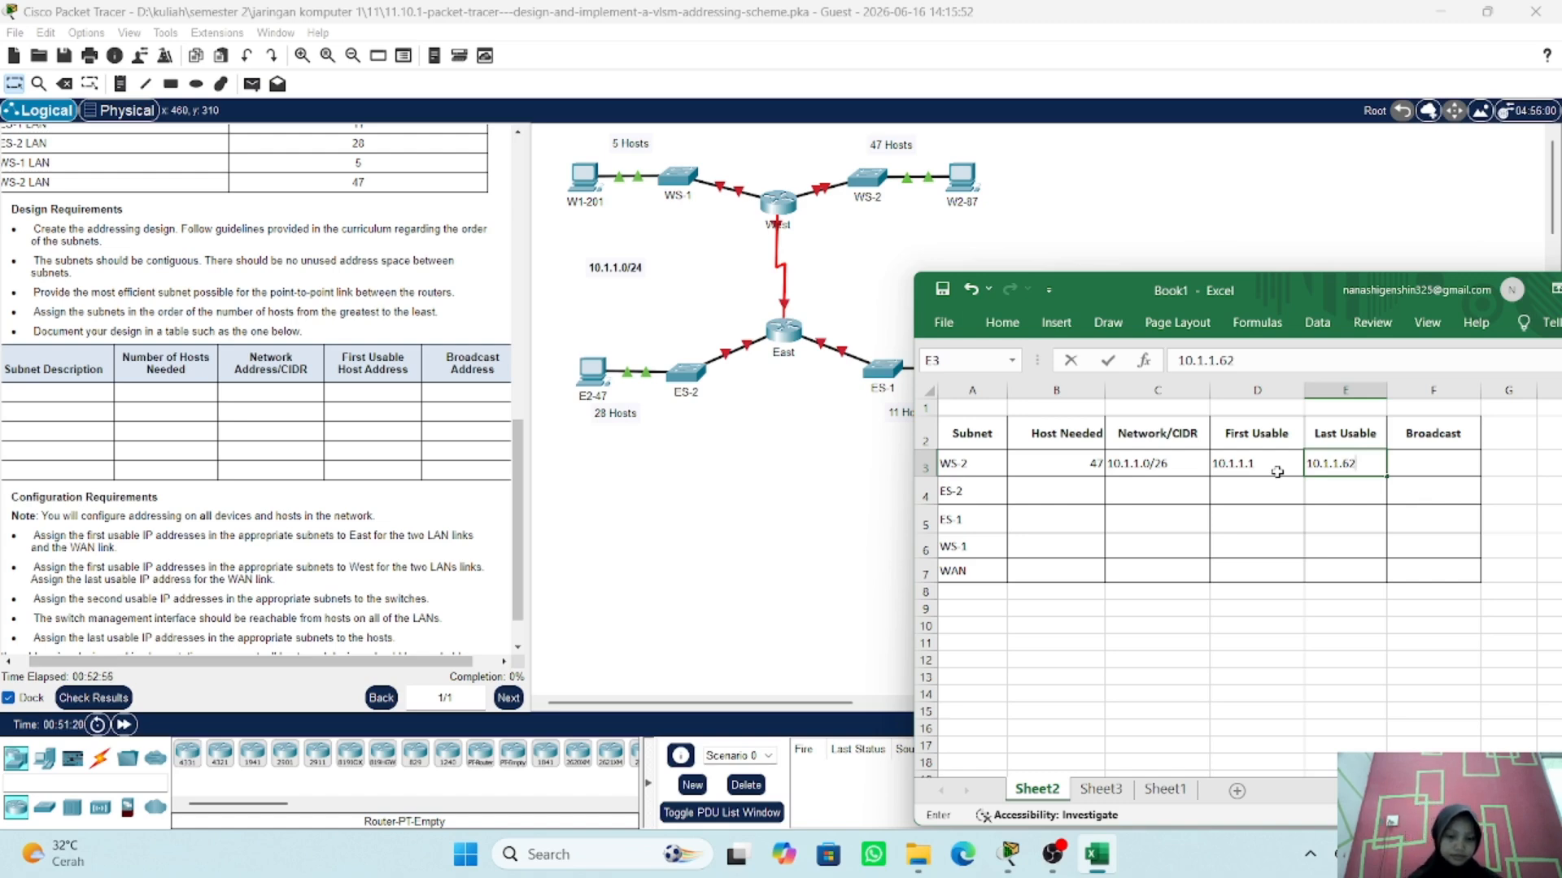
key("Tab")
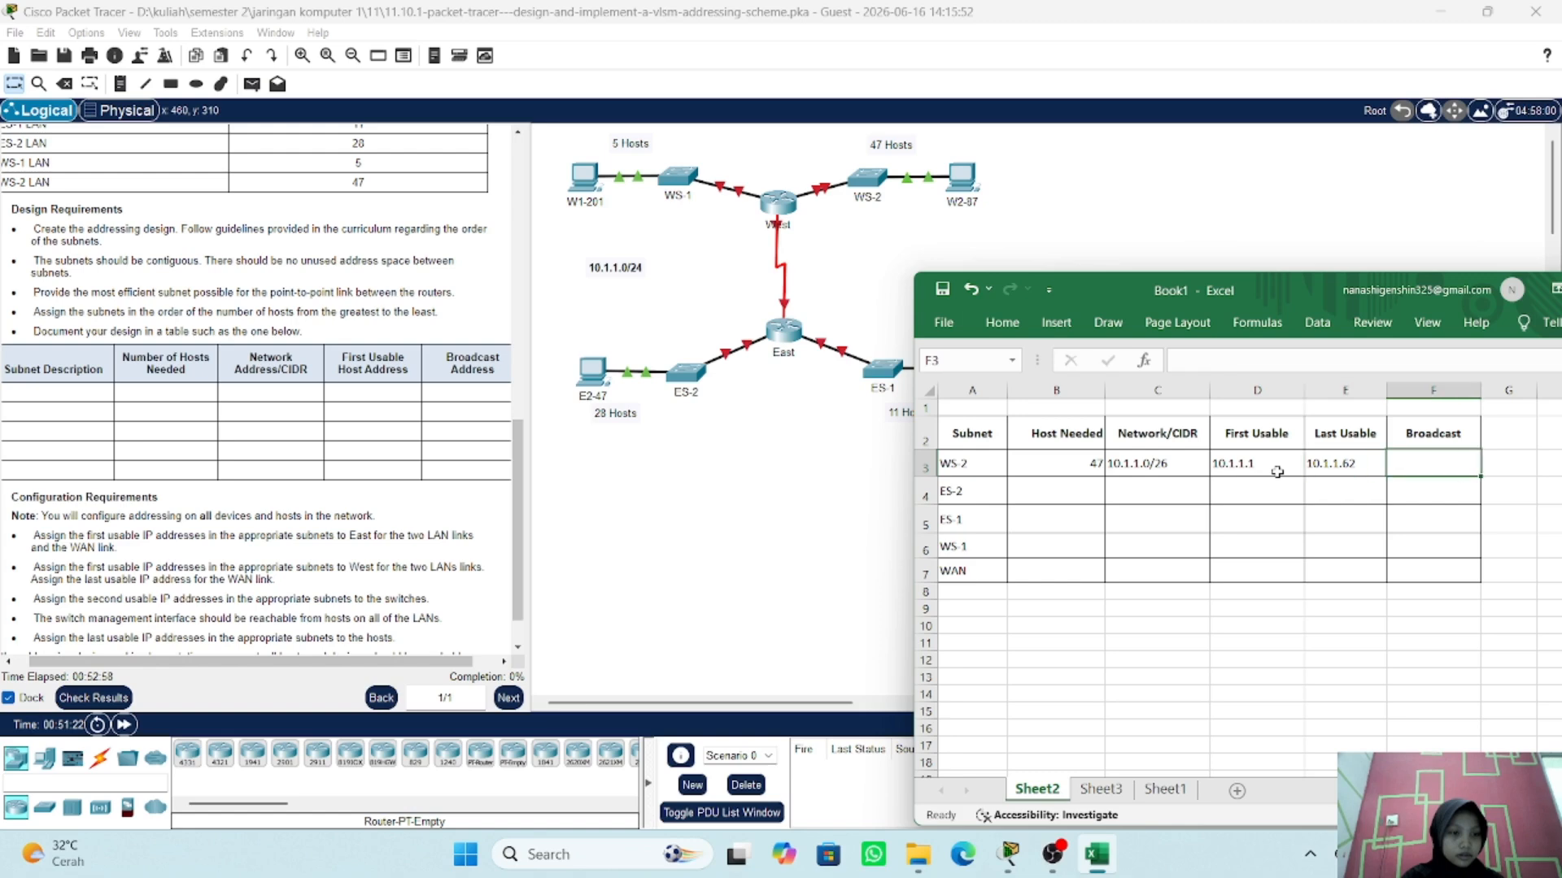
- Enter 10.1.1.63 as the broadcast address for WS-2
type("10")
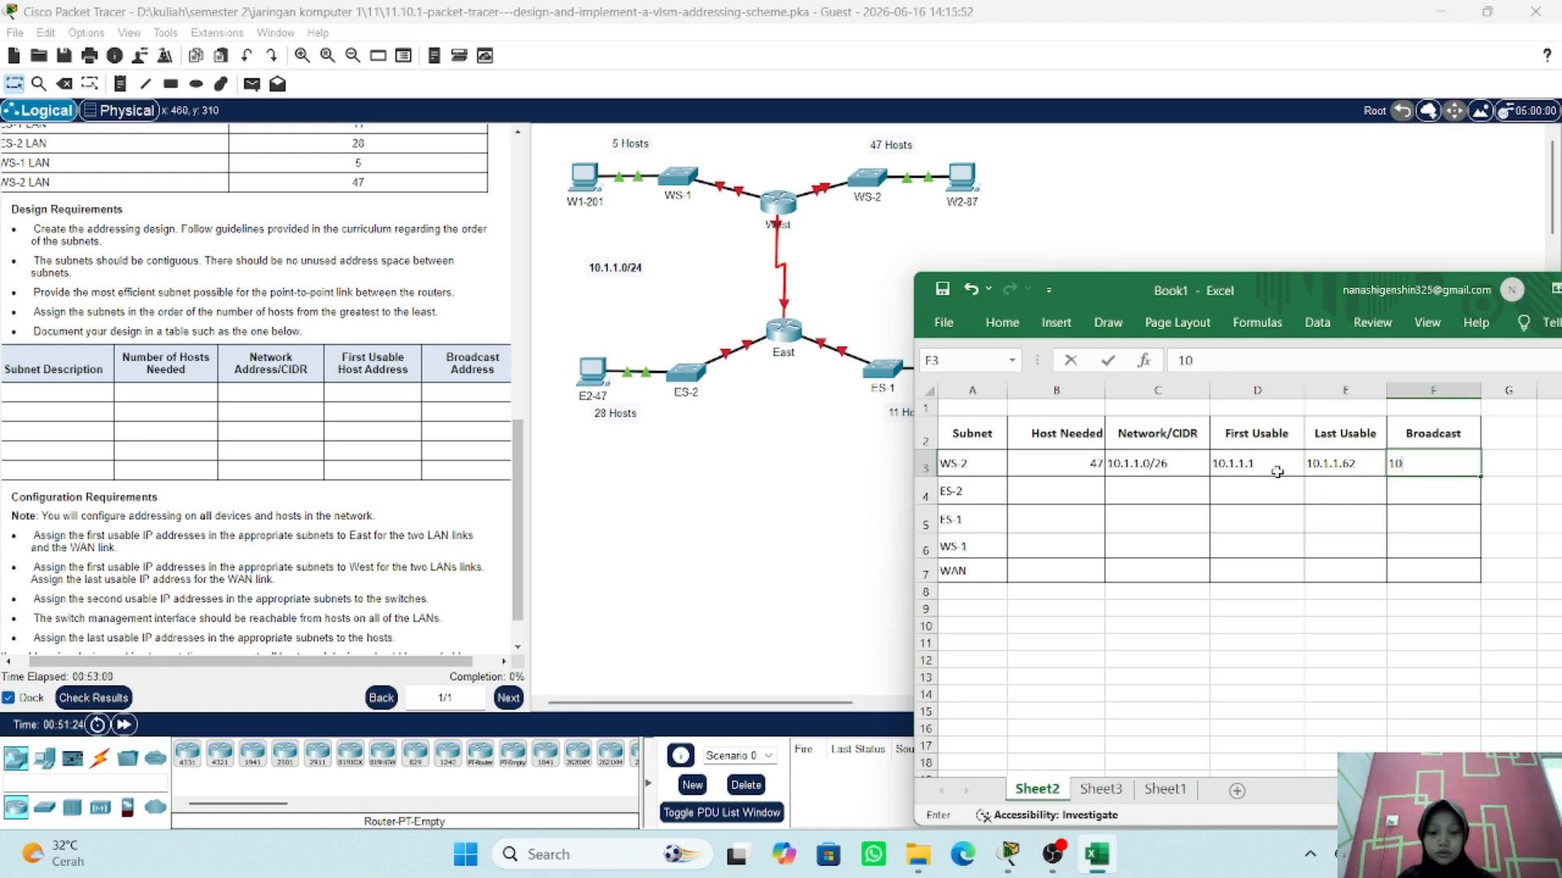
type(".1.1.")
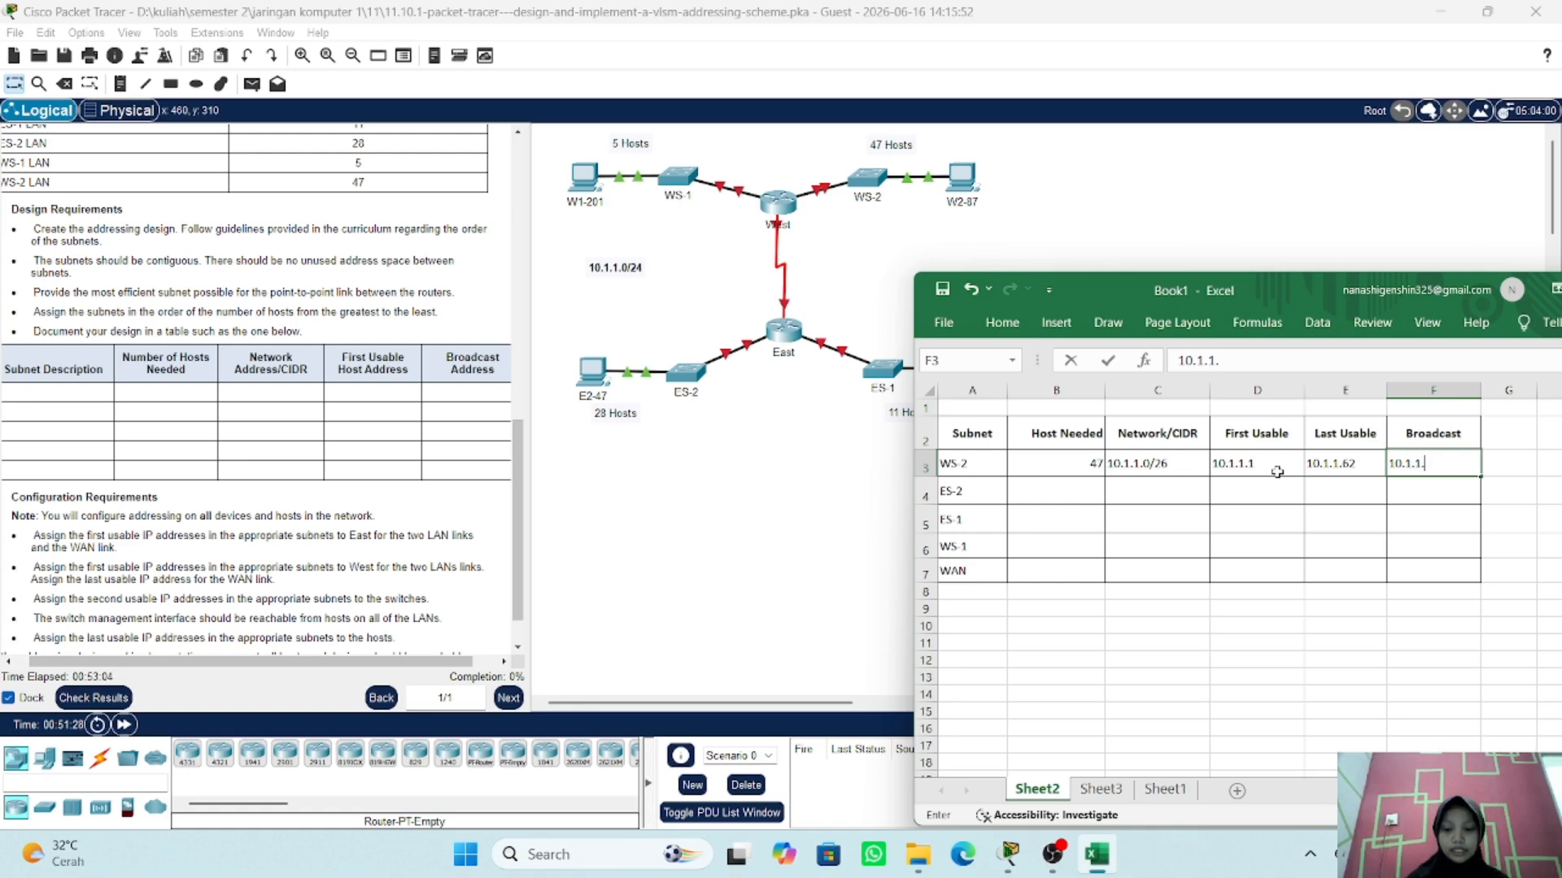
type("63")
key("Return")
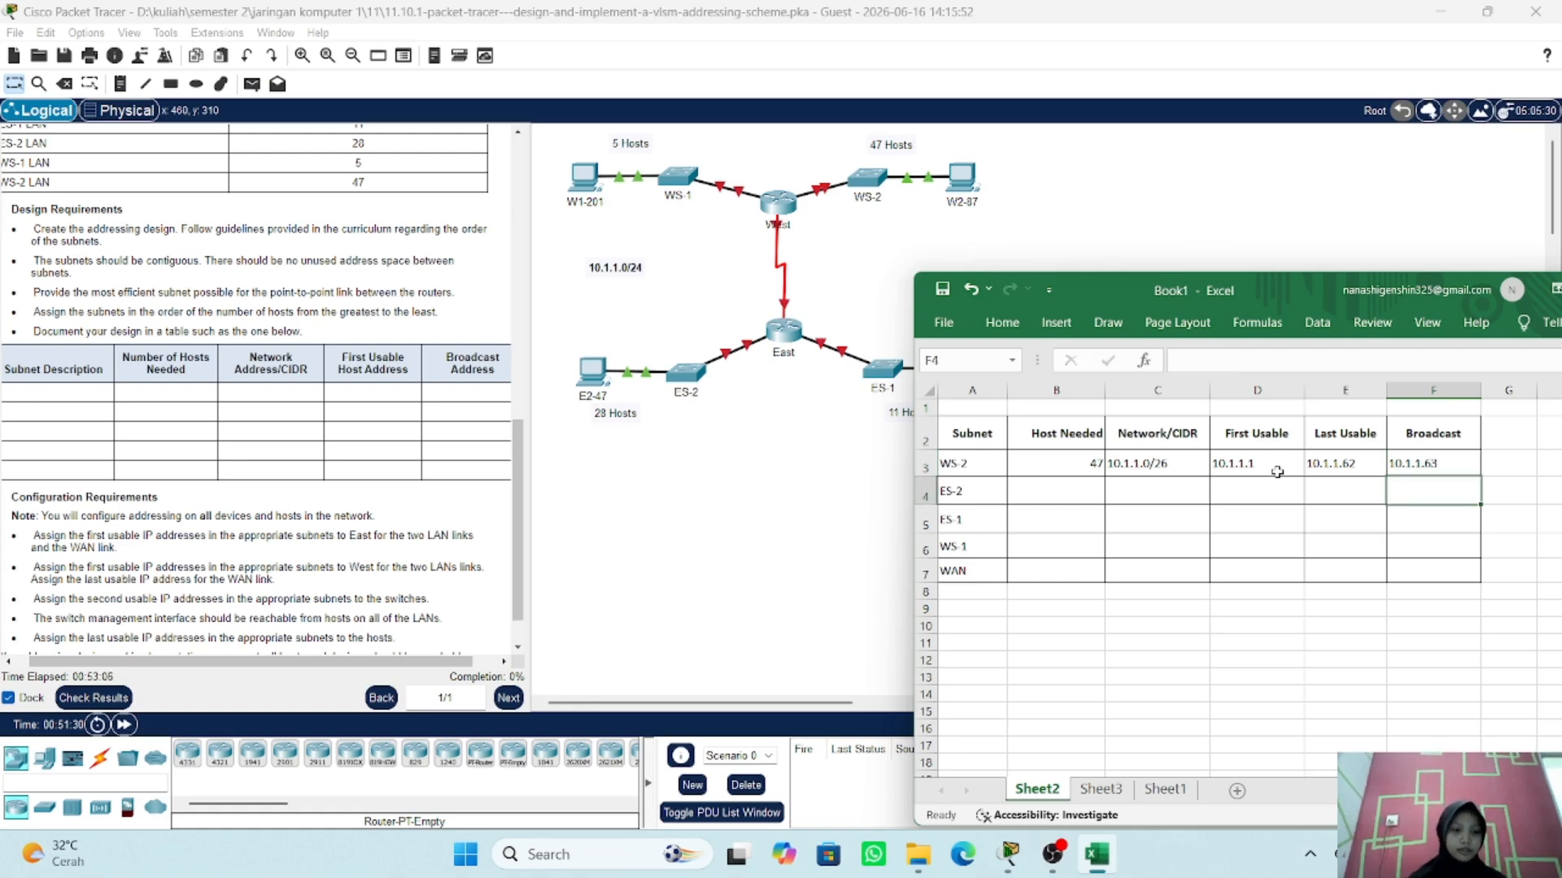
- Look up the ES-2 LAN address requirement in the lab instructions and enter 28 as its hosts needed
left_click(1040, 506)
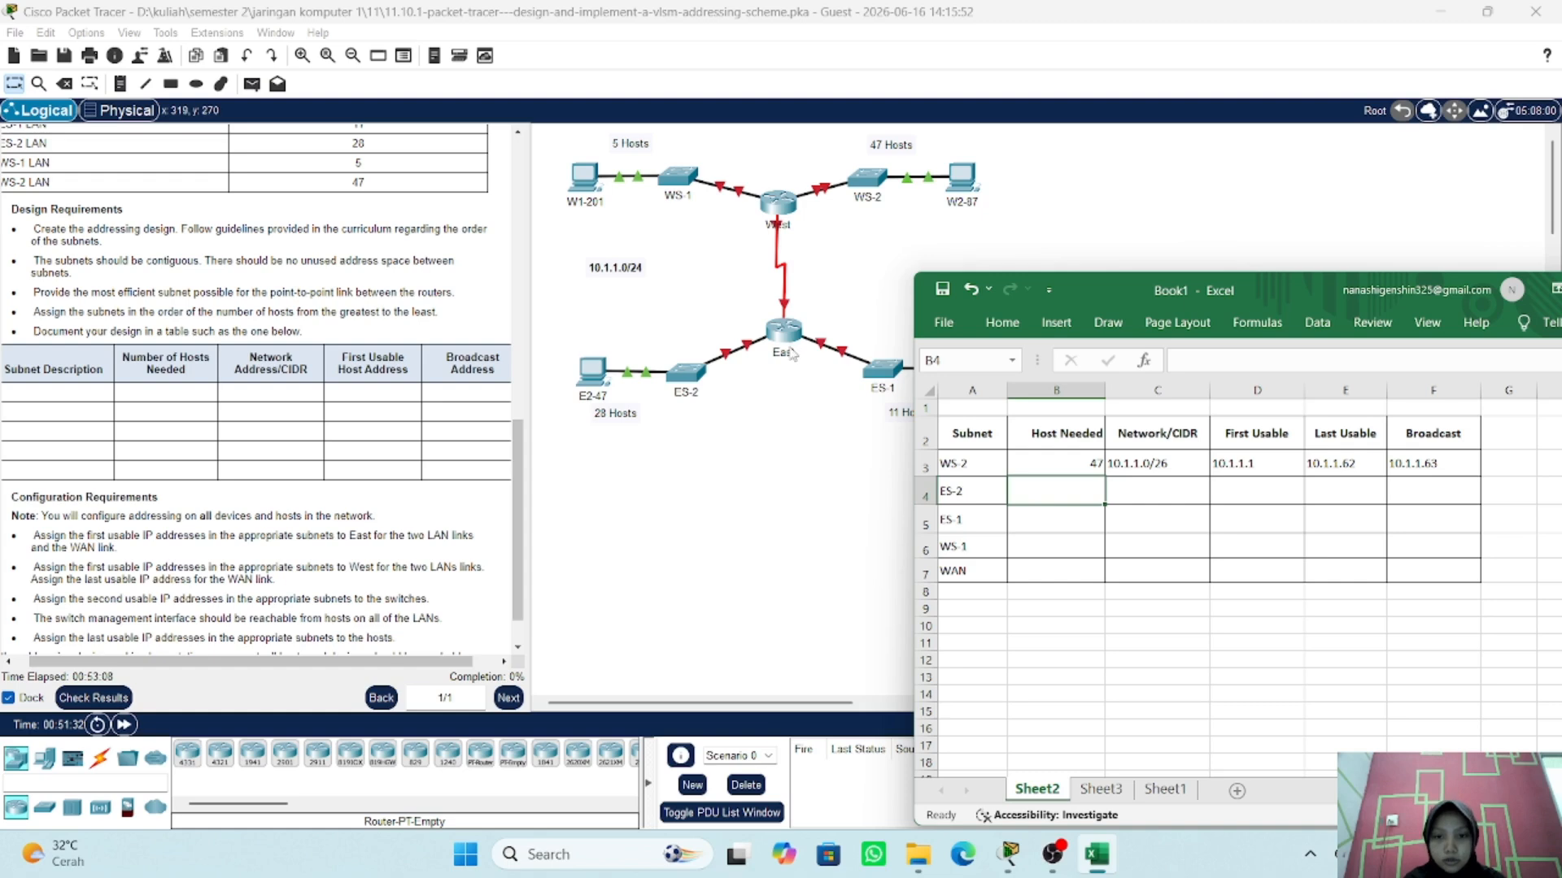
scroll(333, 389, "up", 2)
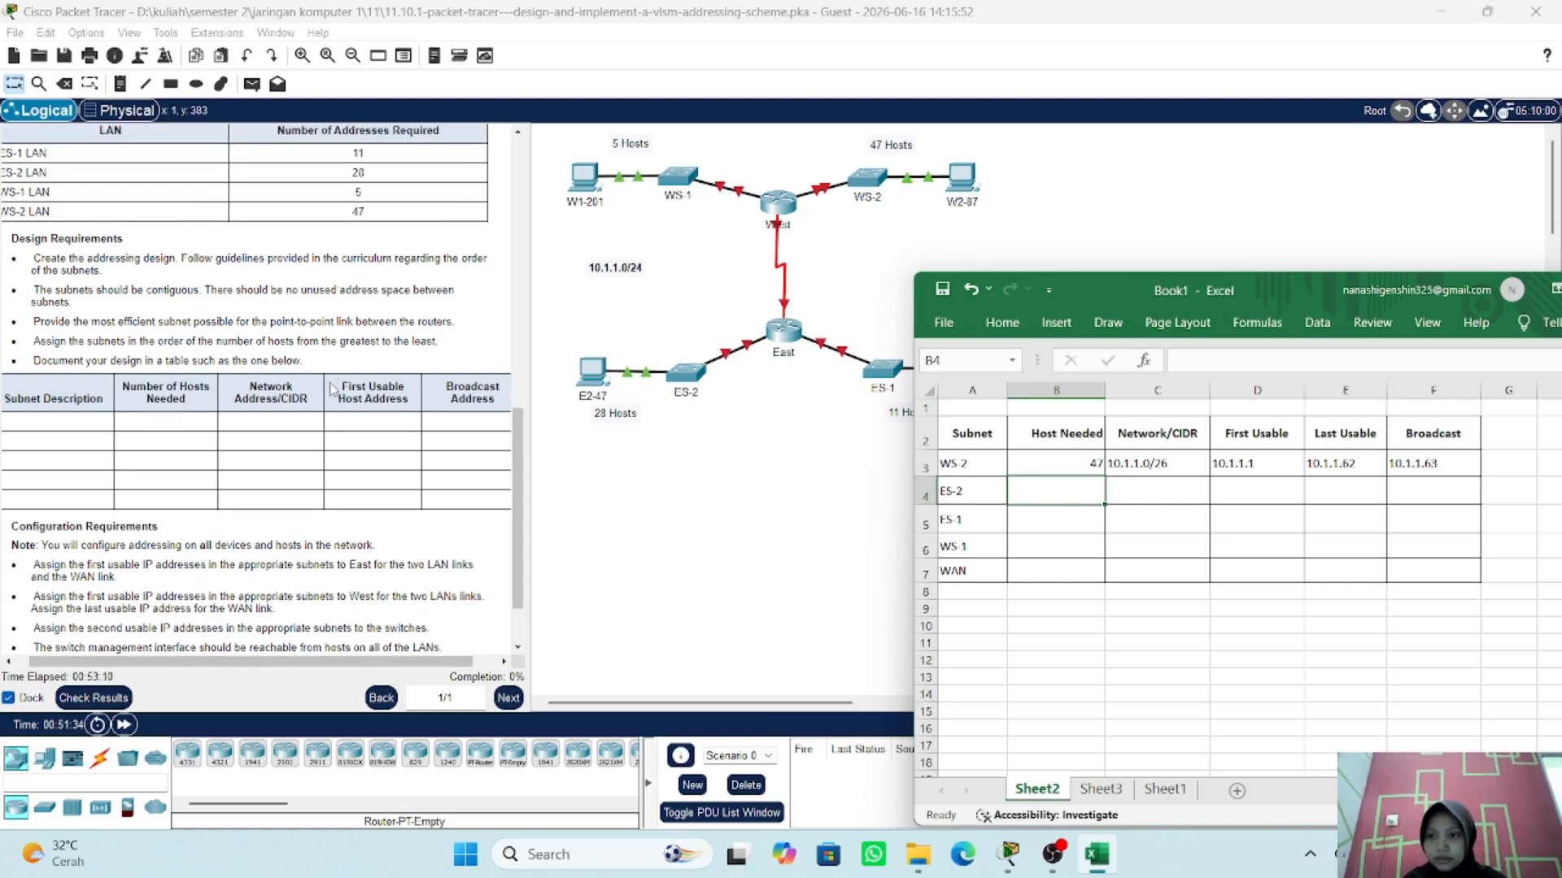
scroll(332, 390, "left", 1)
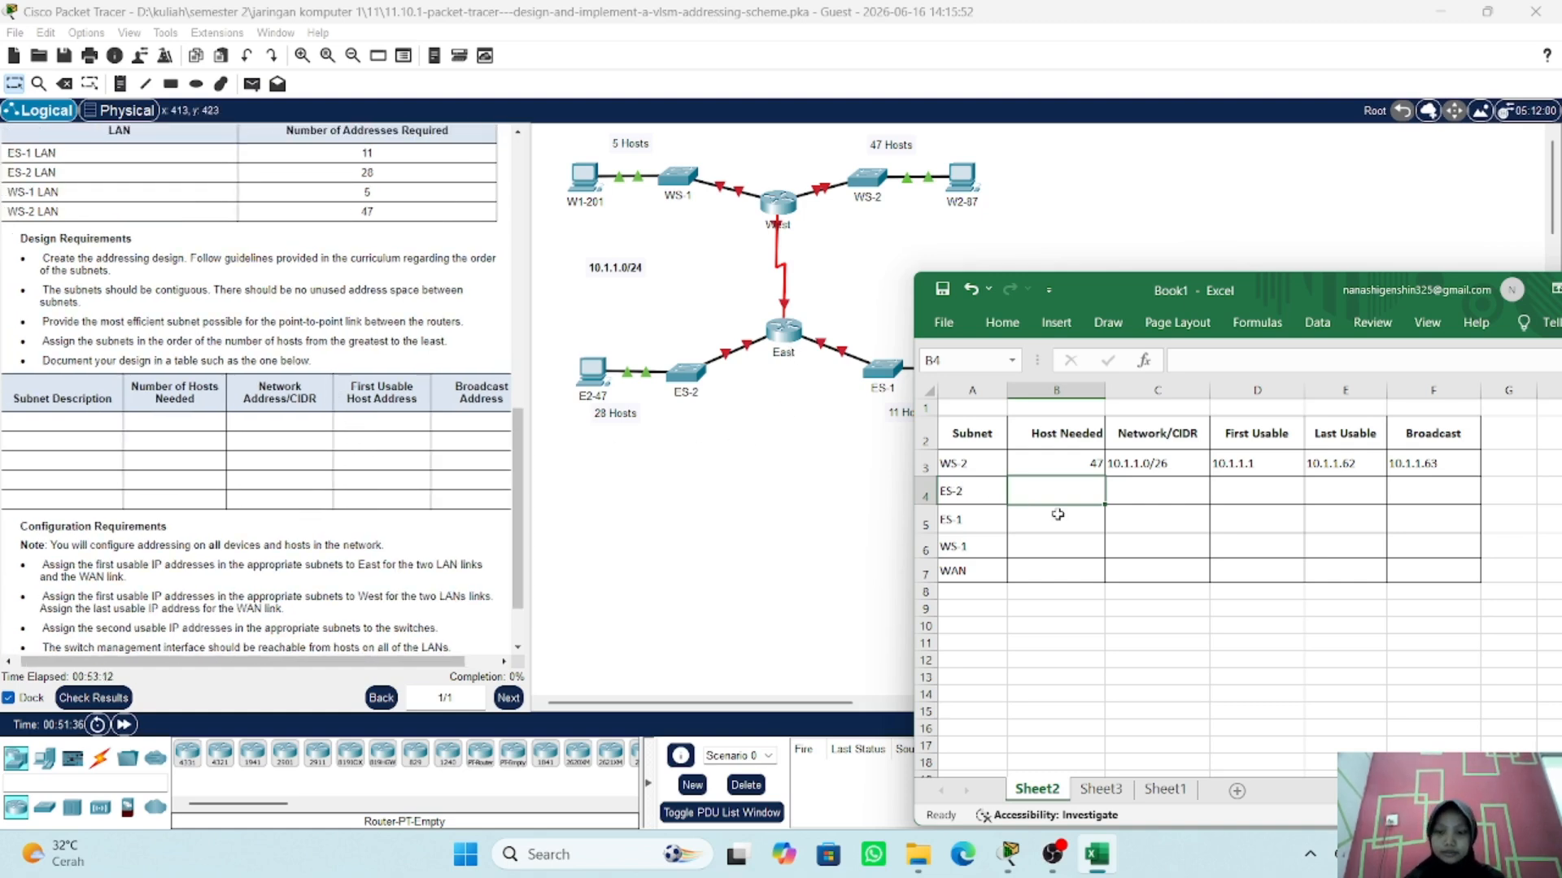
type("28")
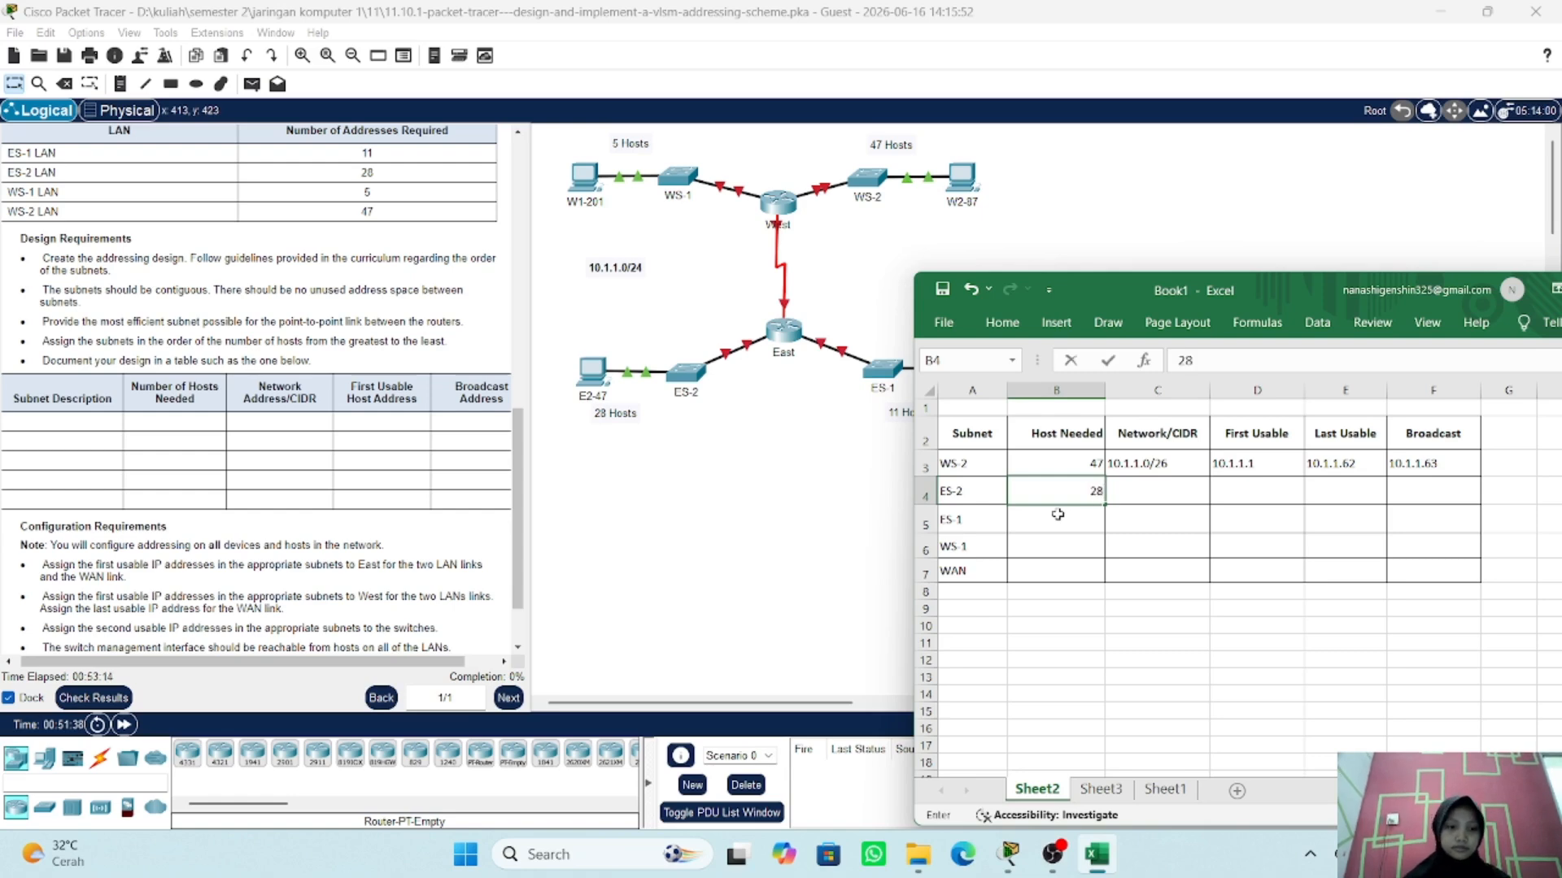
left_click(1141, 492)
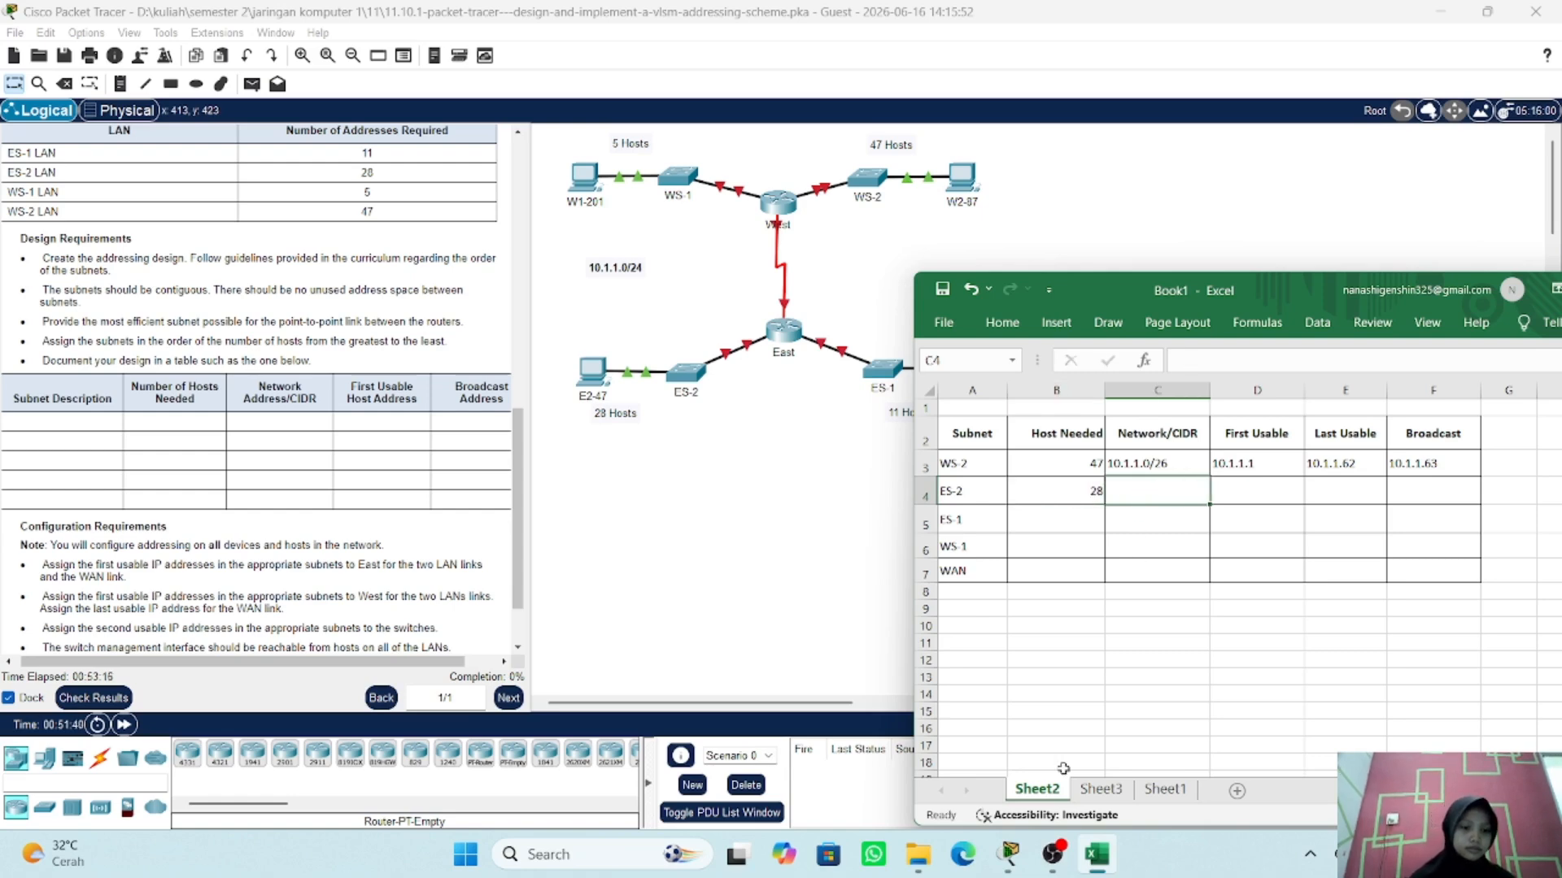
- Check the 28-host prefix on Sheet1 and enter 10.1.1.64 as the network address for ES-2 on Sheet2
left_click(1146, 790)
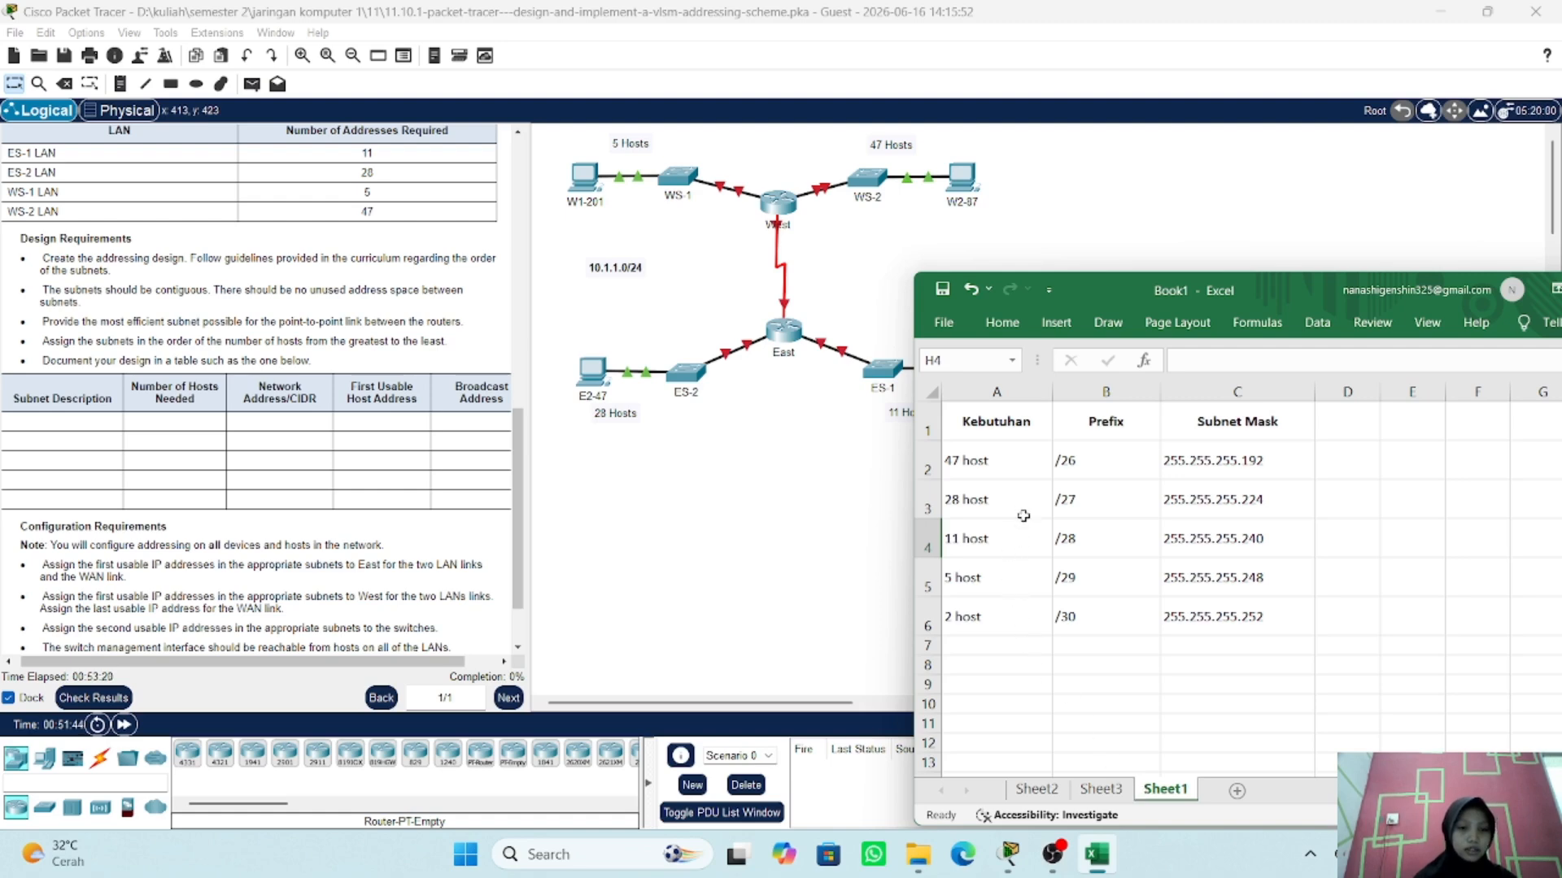
left_click(1038, 791)
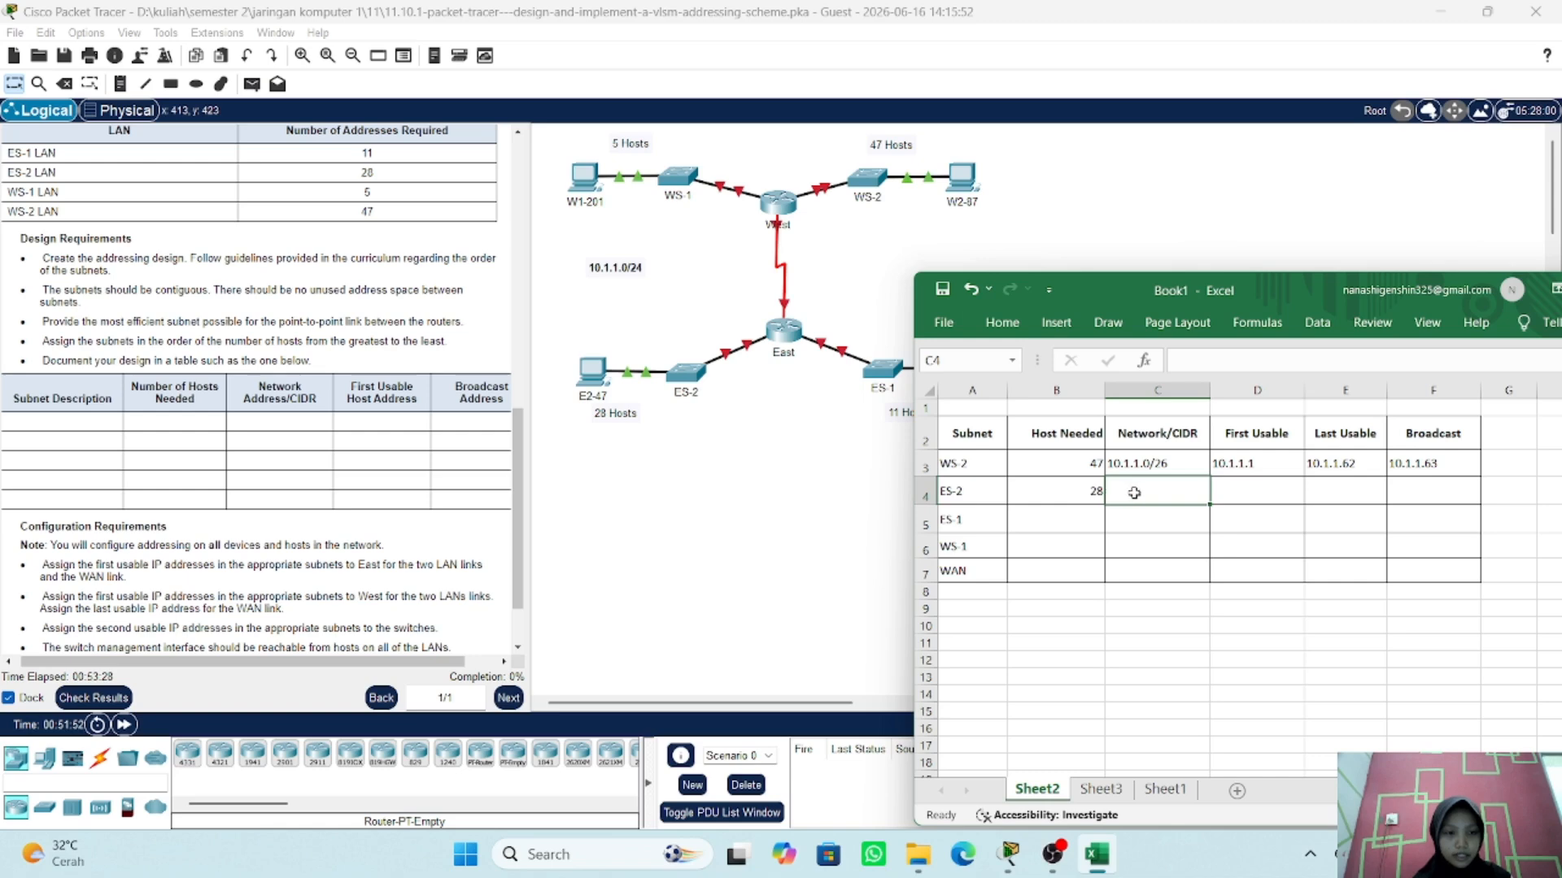
type("10.")
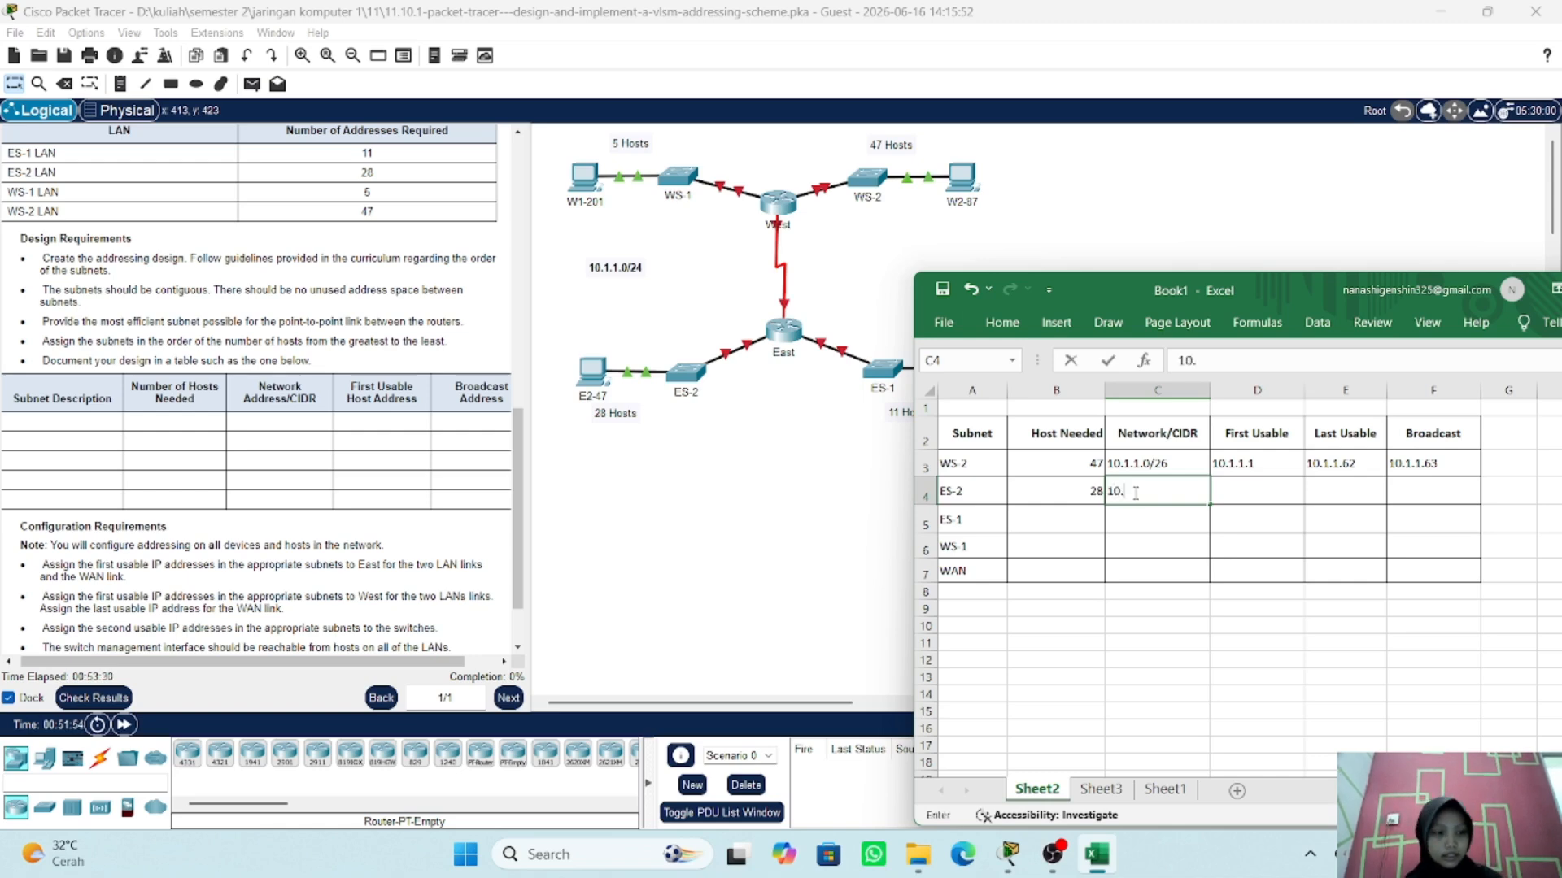
type("1.1.")
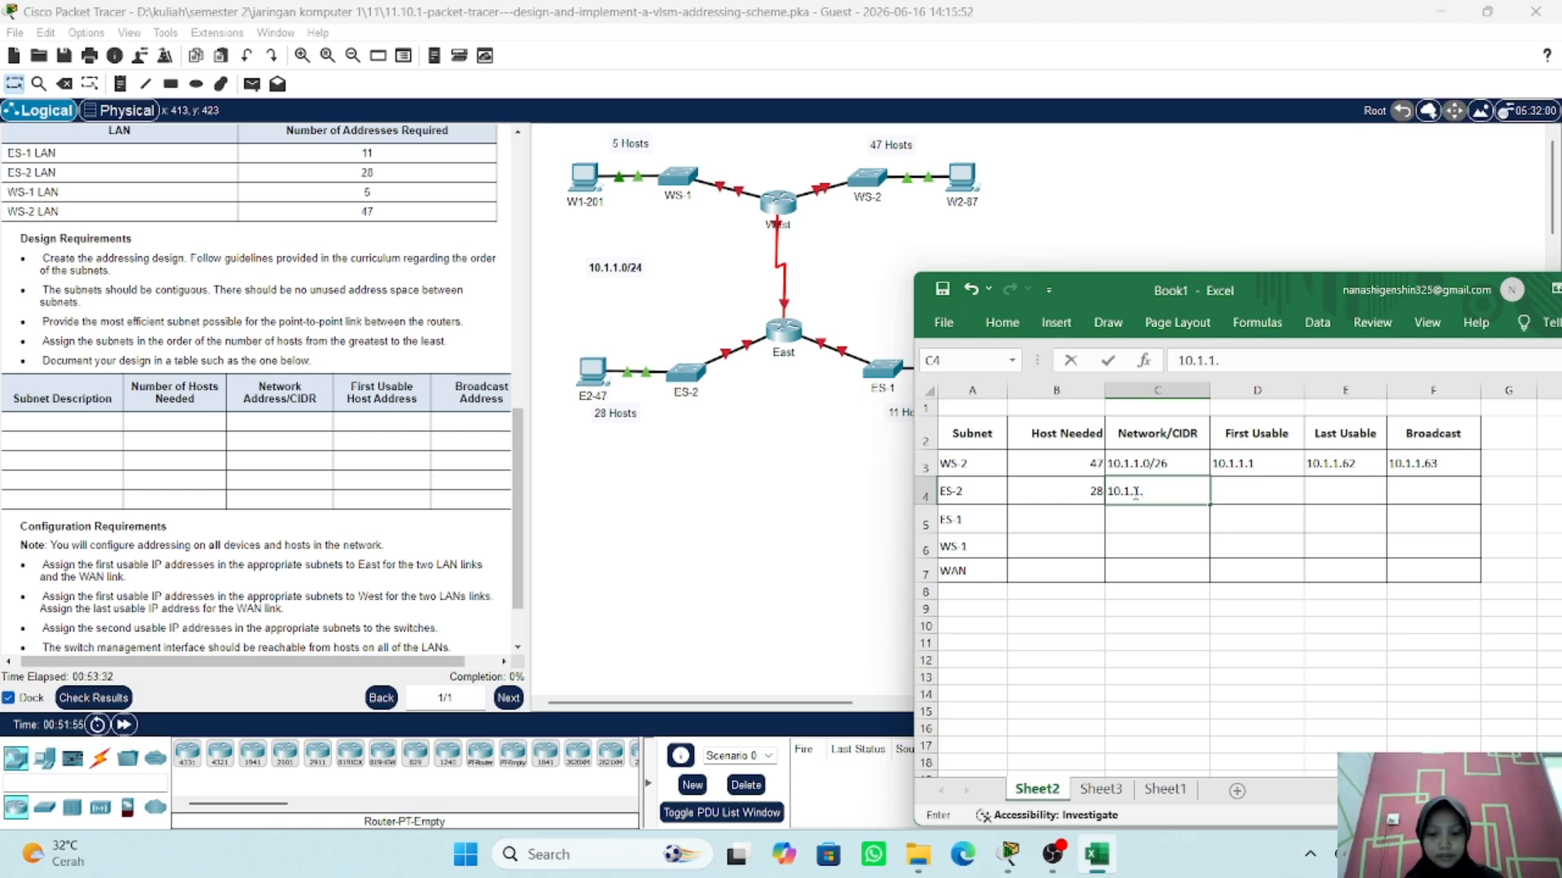
type("64")
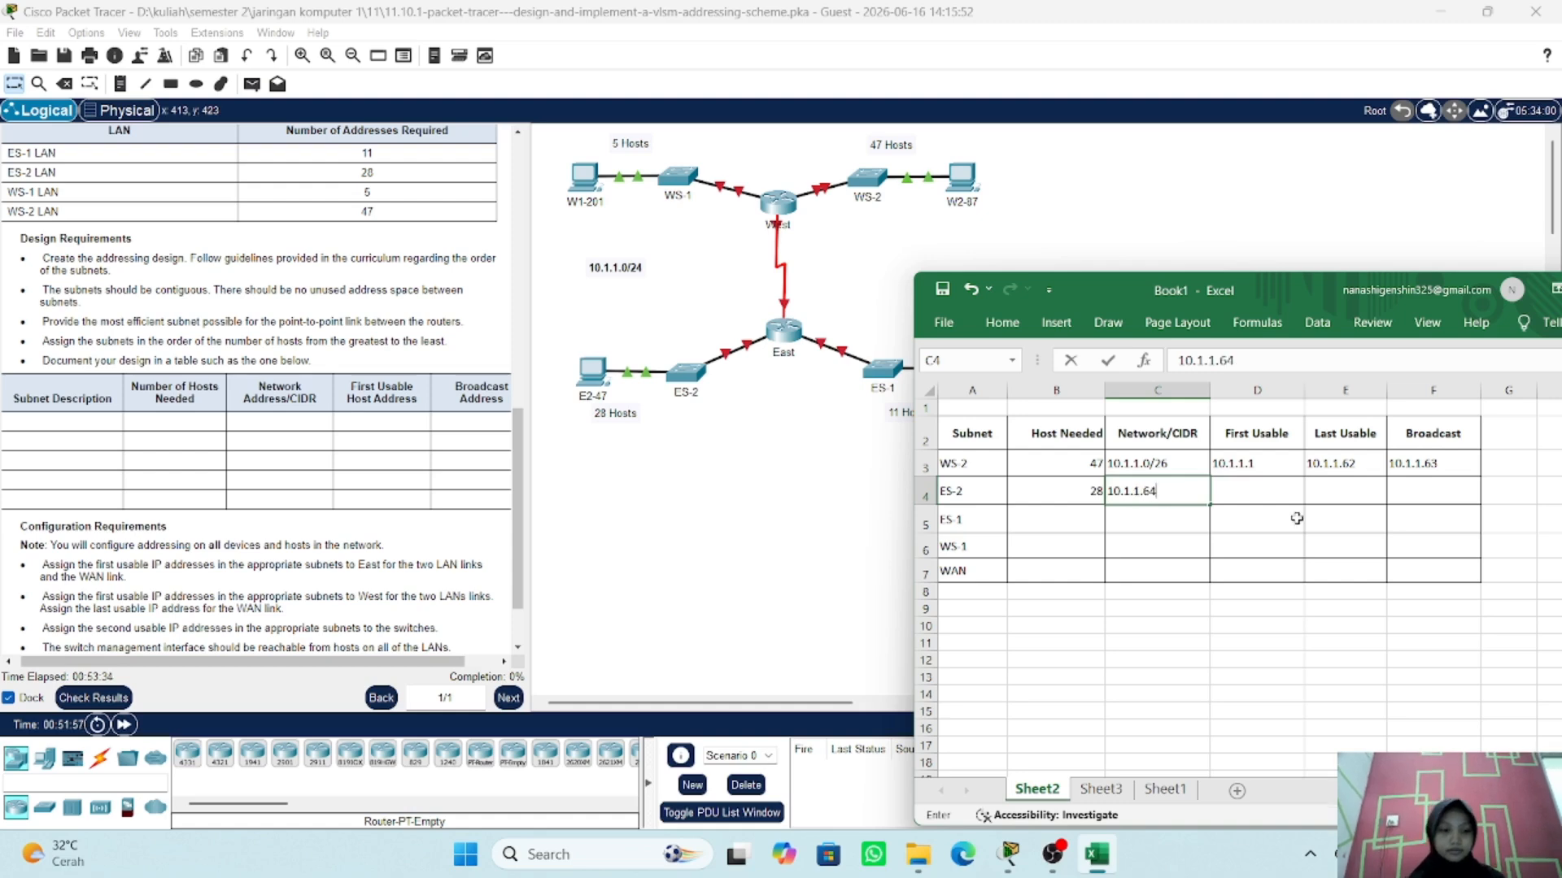
- Enter 10.1.1.65 as the first usable and 10.1.1.94 as the last usable address for ES-2
left_click(1270, 484)
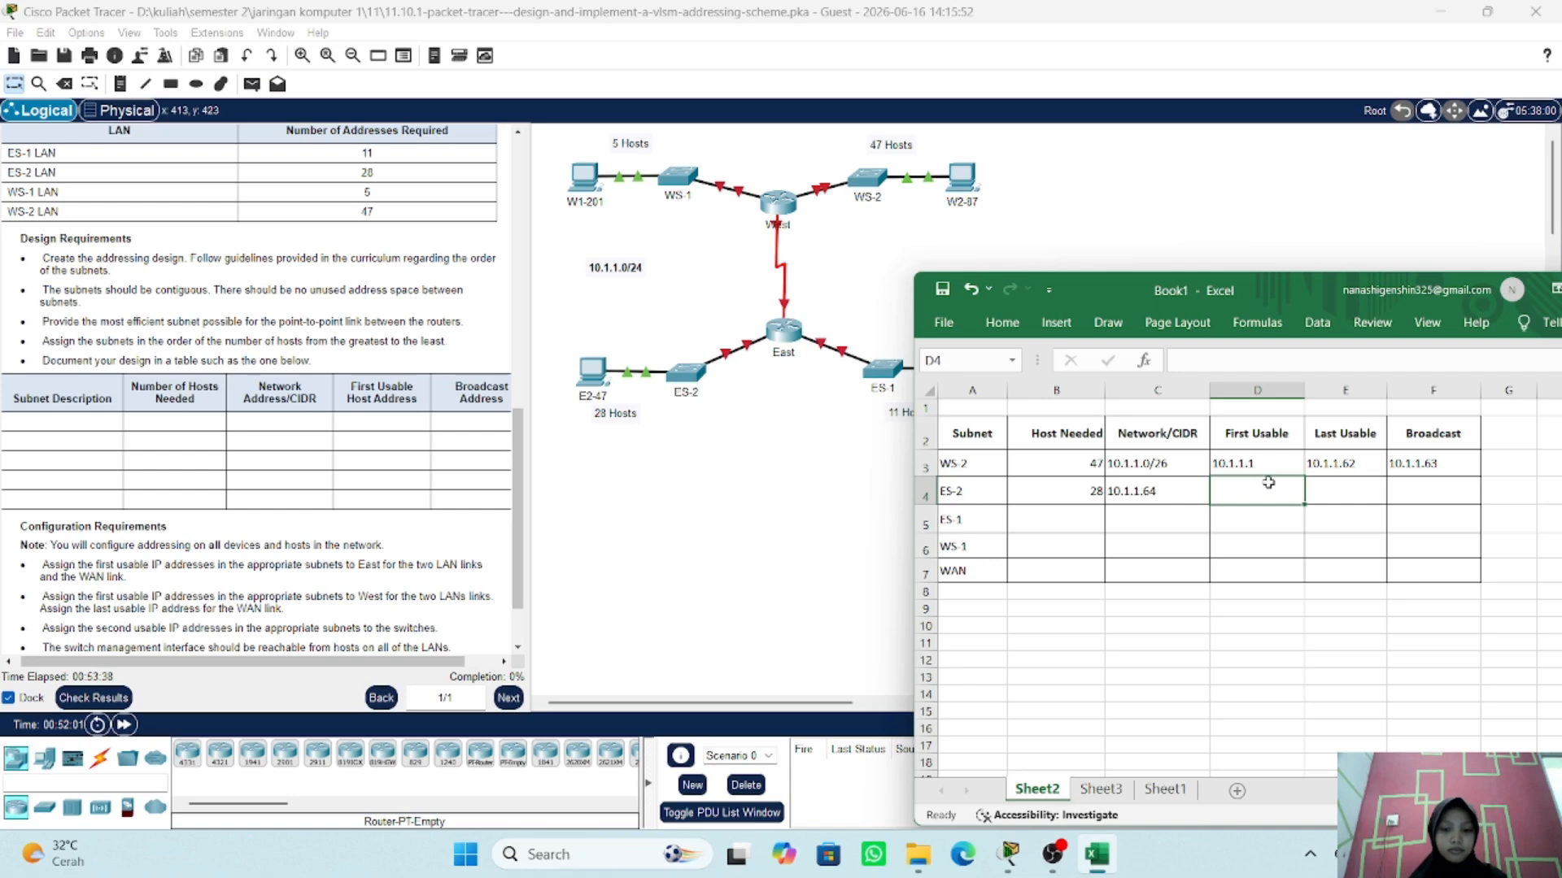
type("10.1")
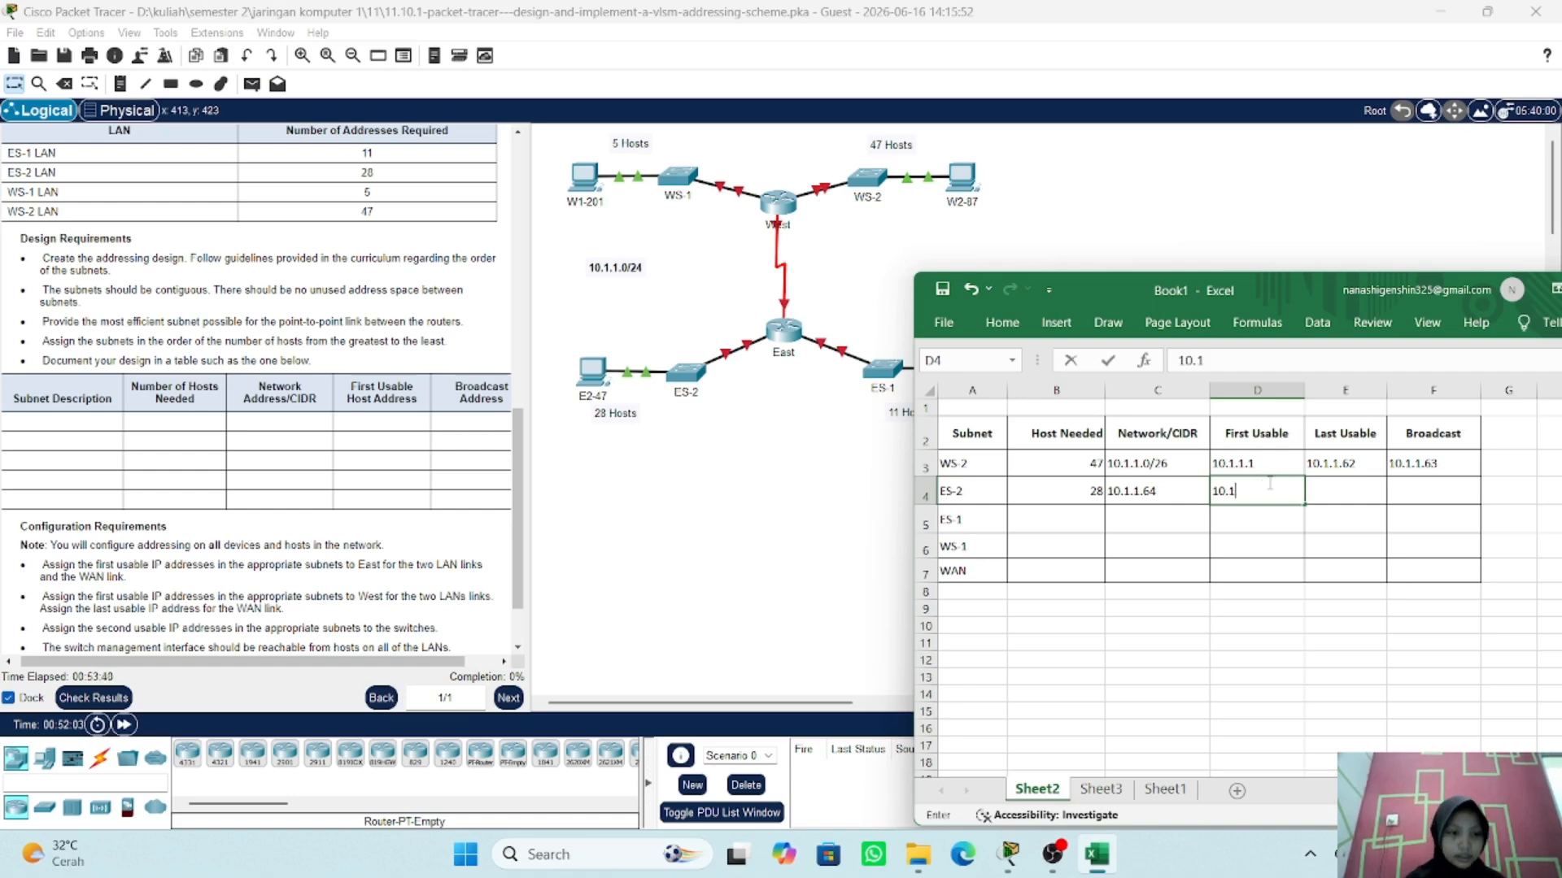
type(".1.")
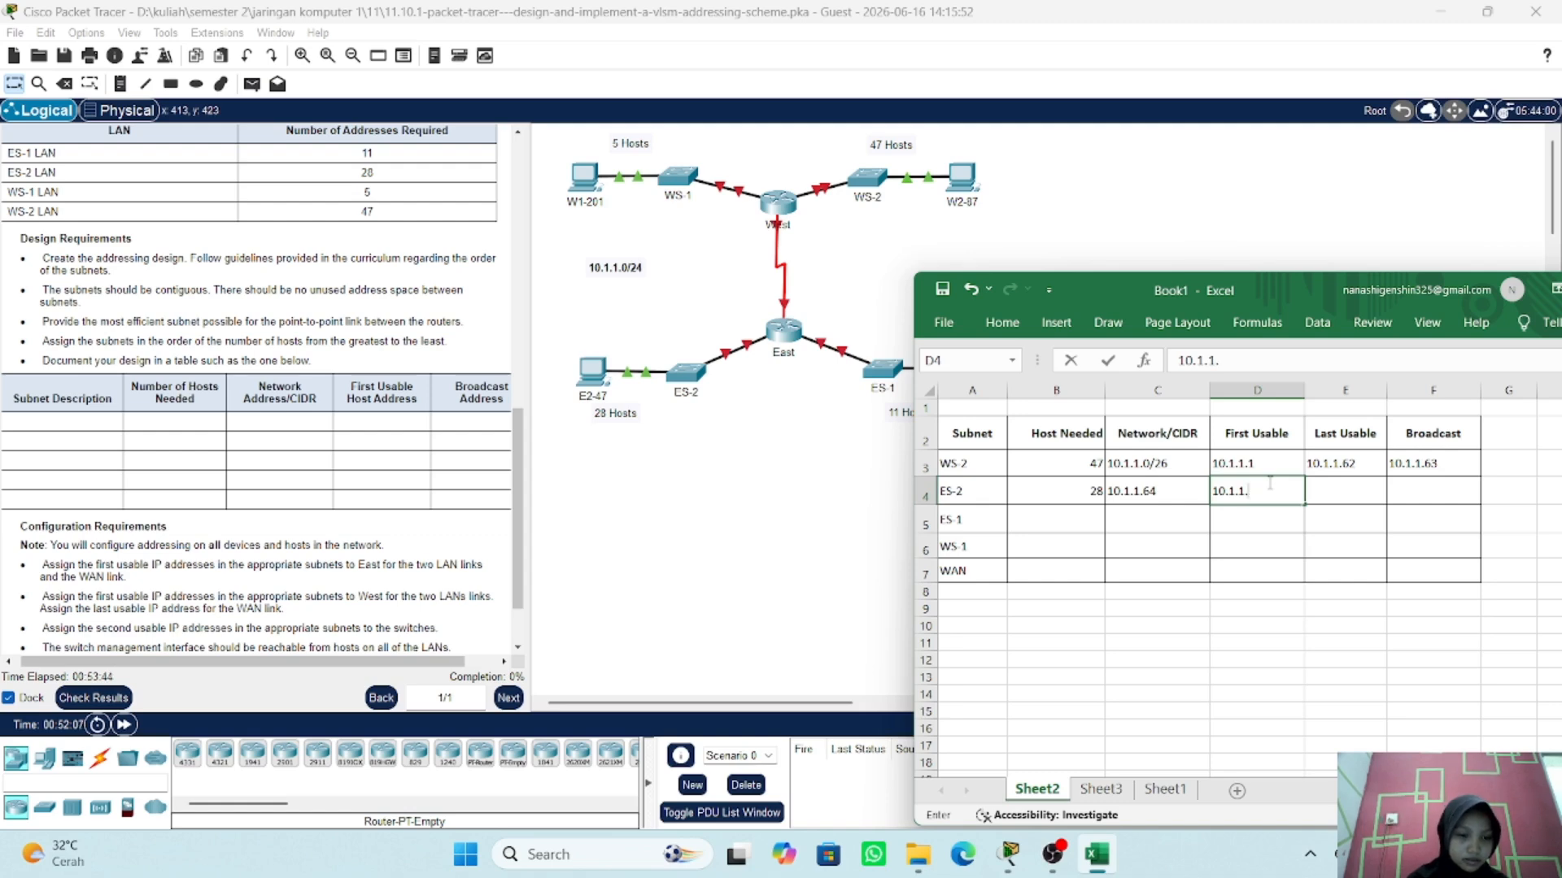
type("65")
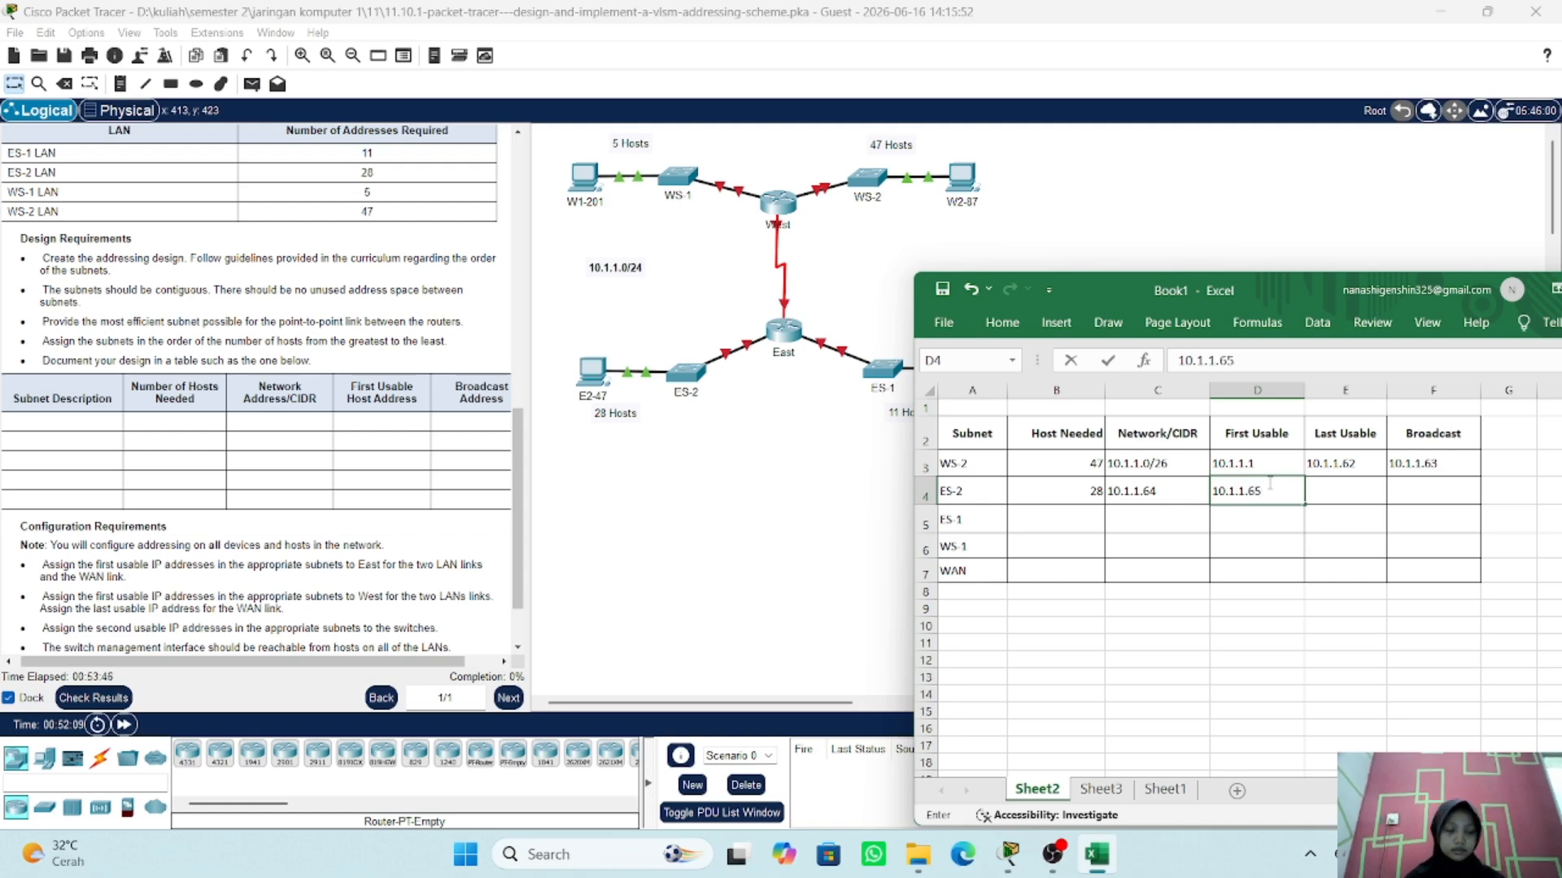
key("Tab")
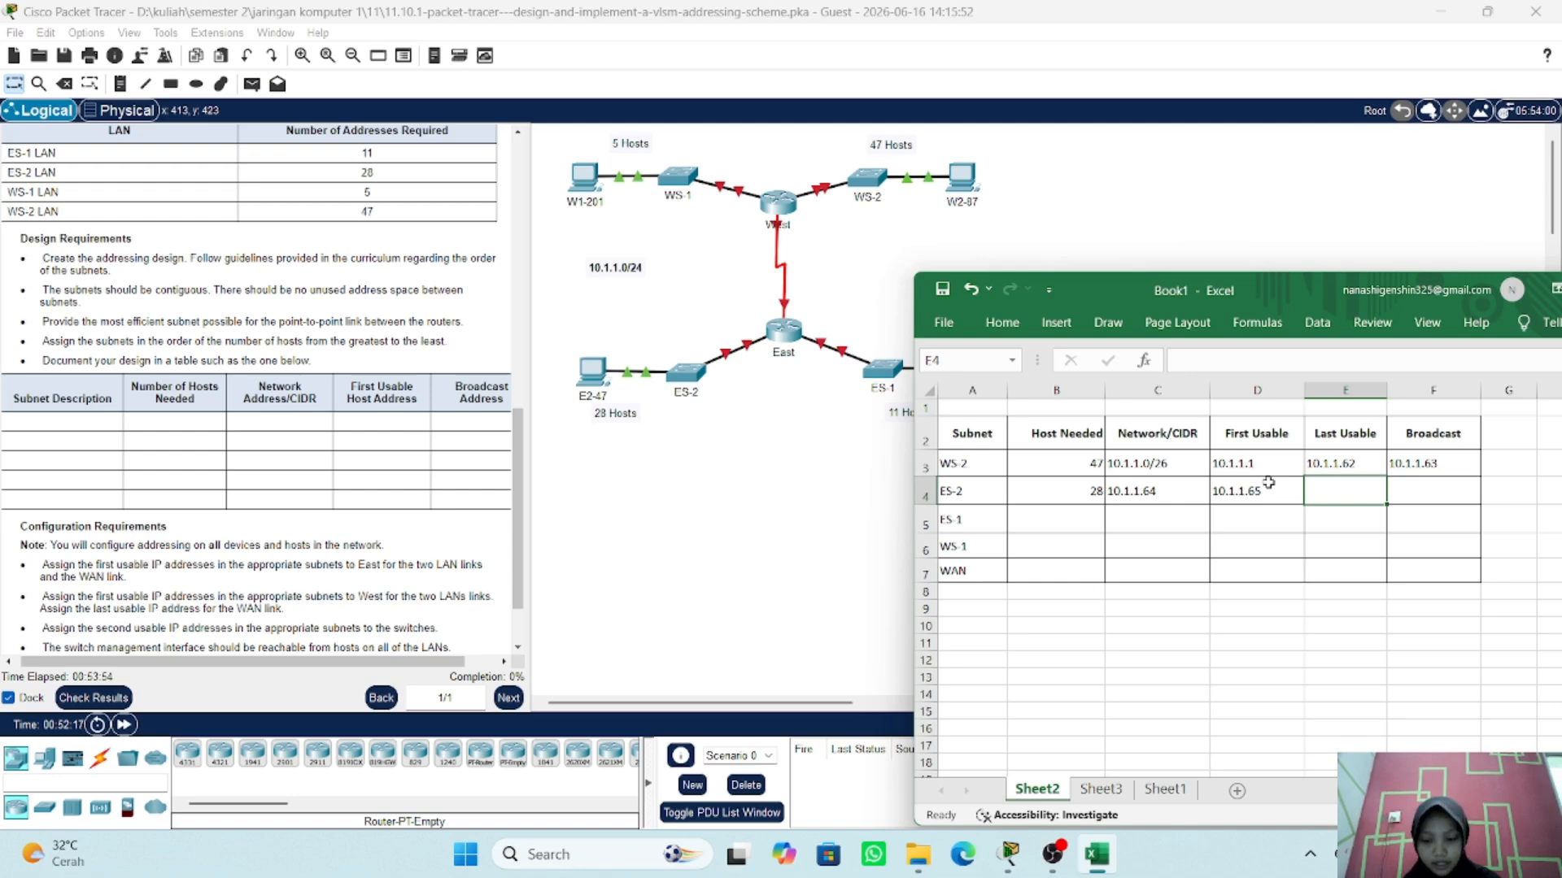
type("10.1.1")
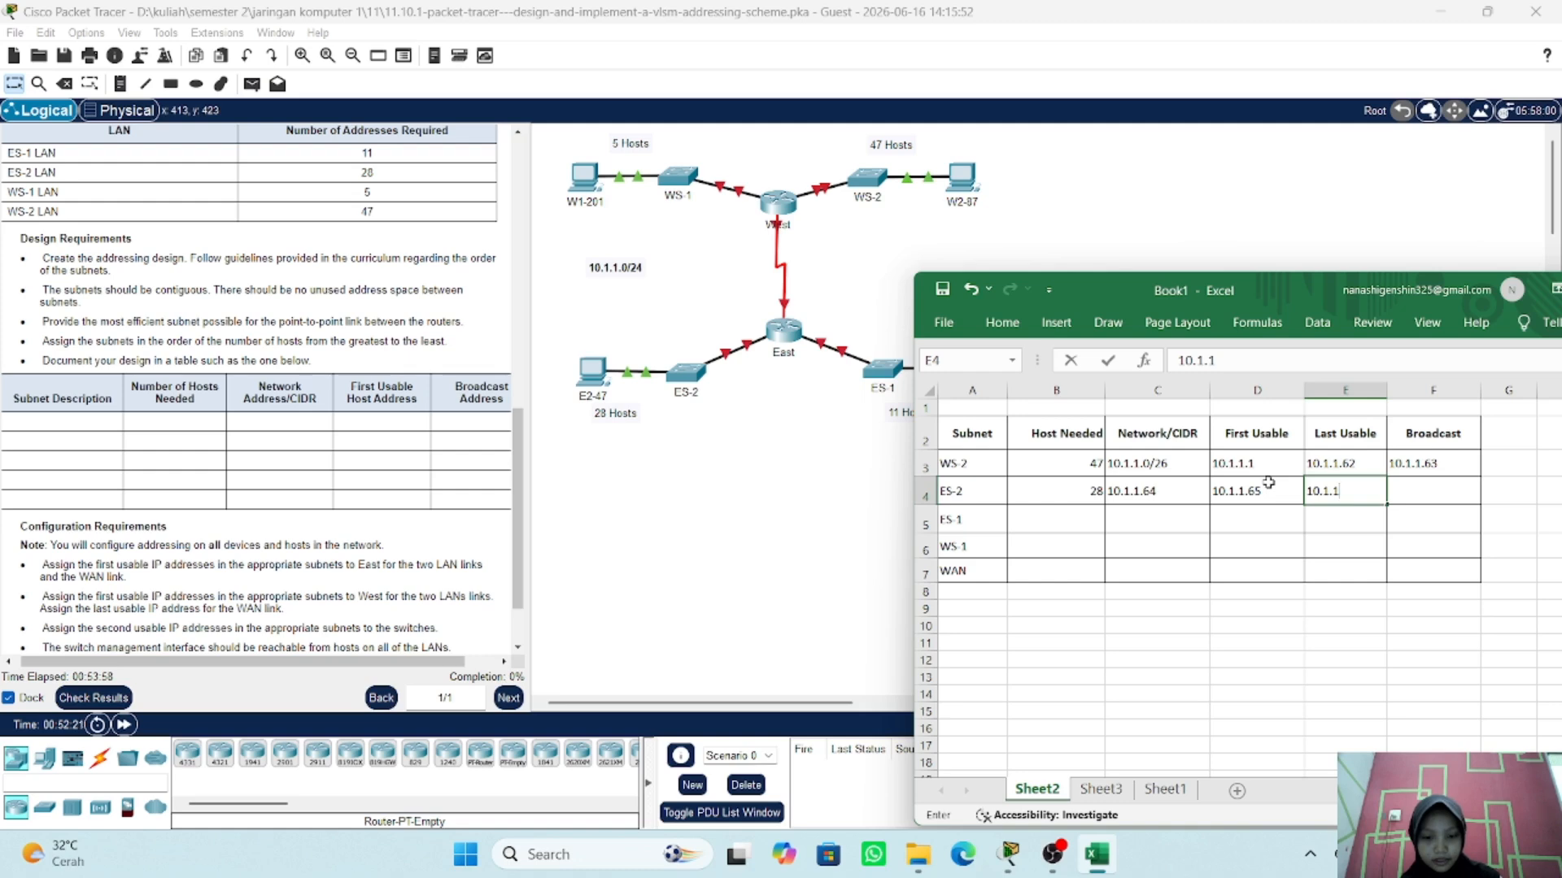
type(".94")
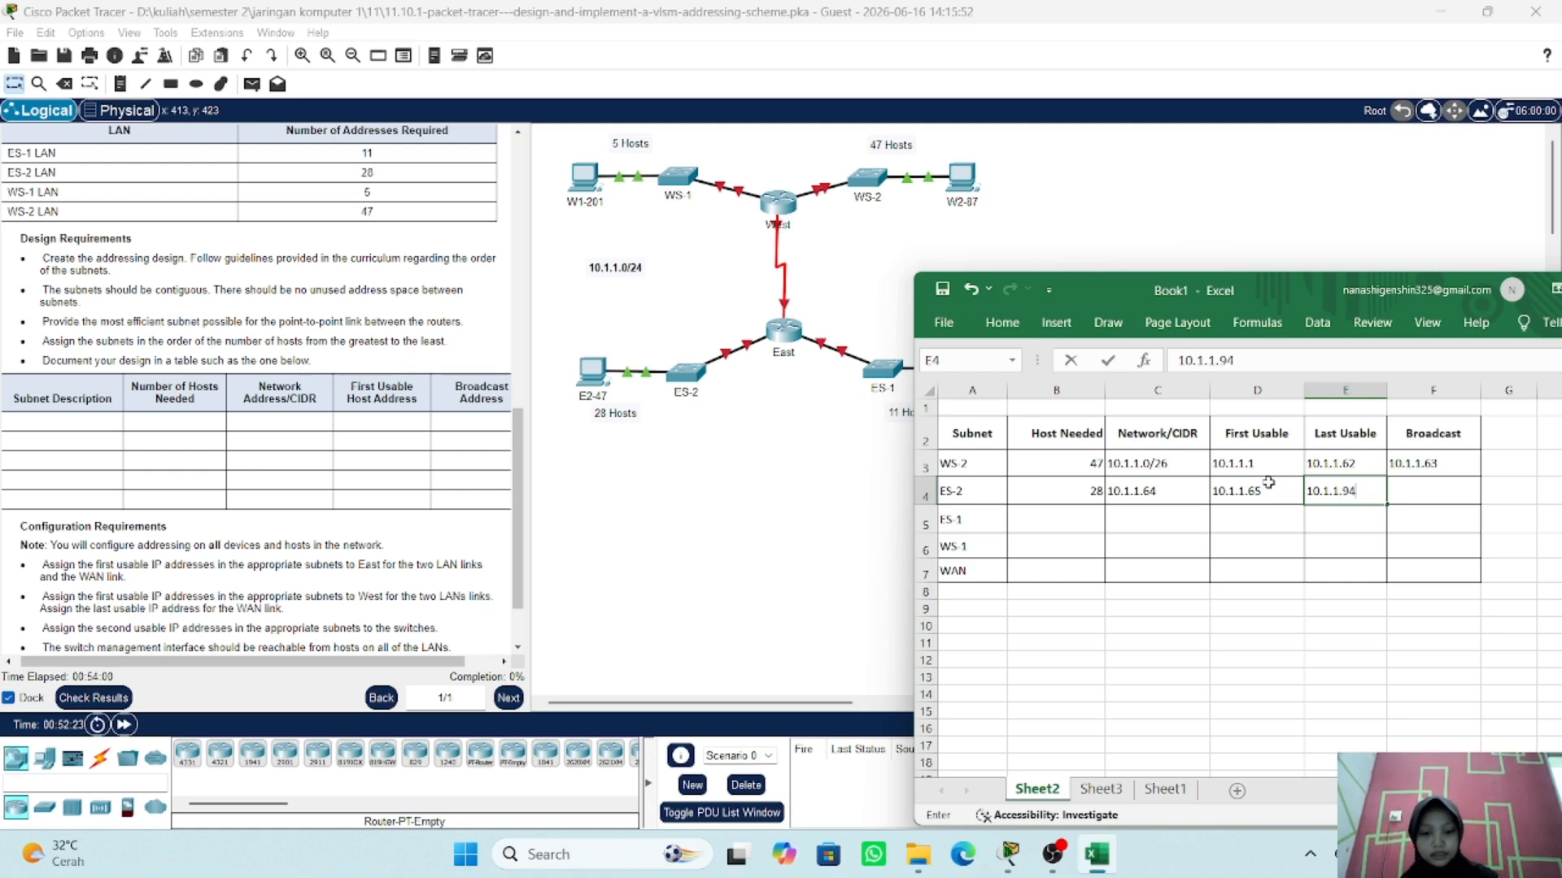
key("Tab")
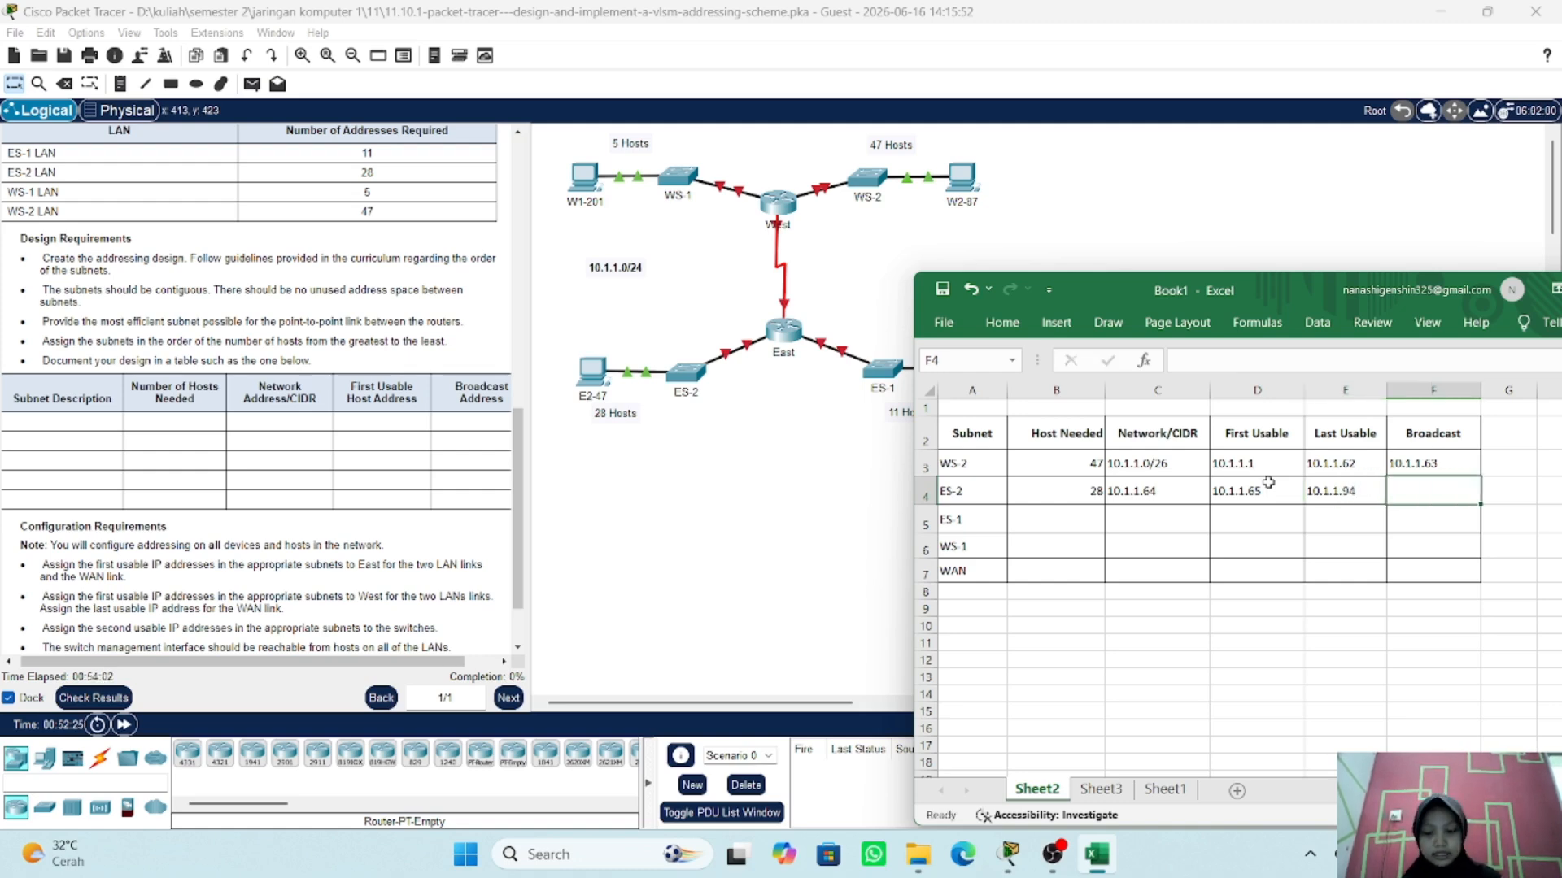
- Copy ES-2's last usable address into its Broadcast cell and change the copy to 10.1.1.95
left_click(1328, 493)
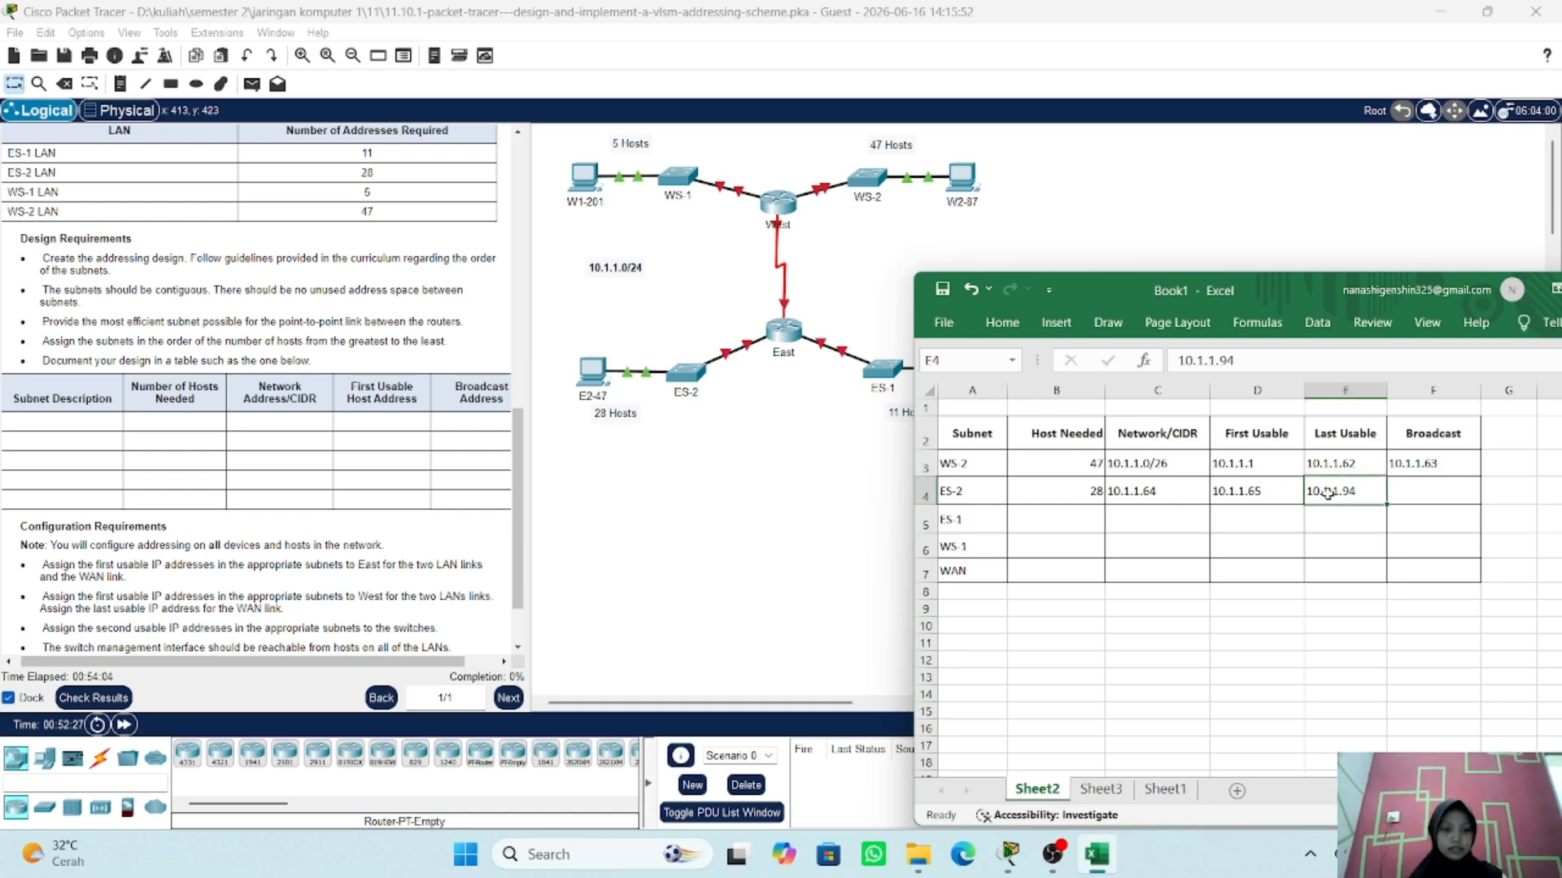
key("ctrl+c")
left_click(1466, 494)
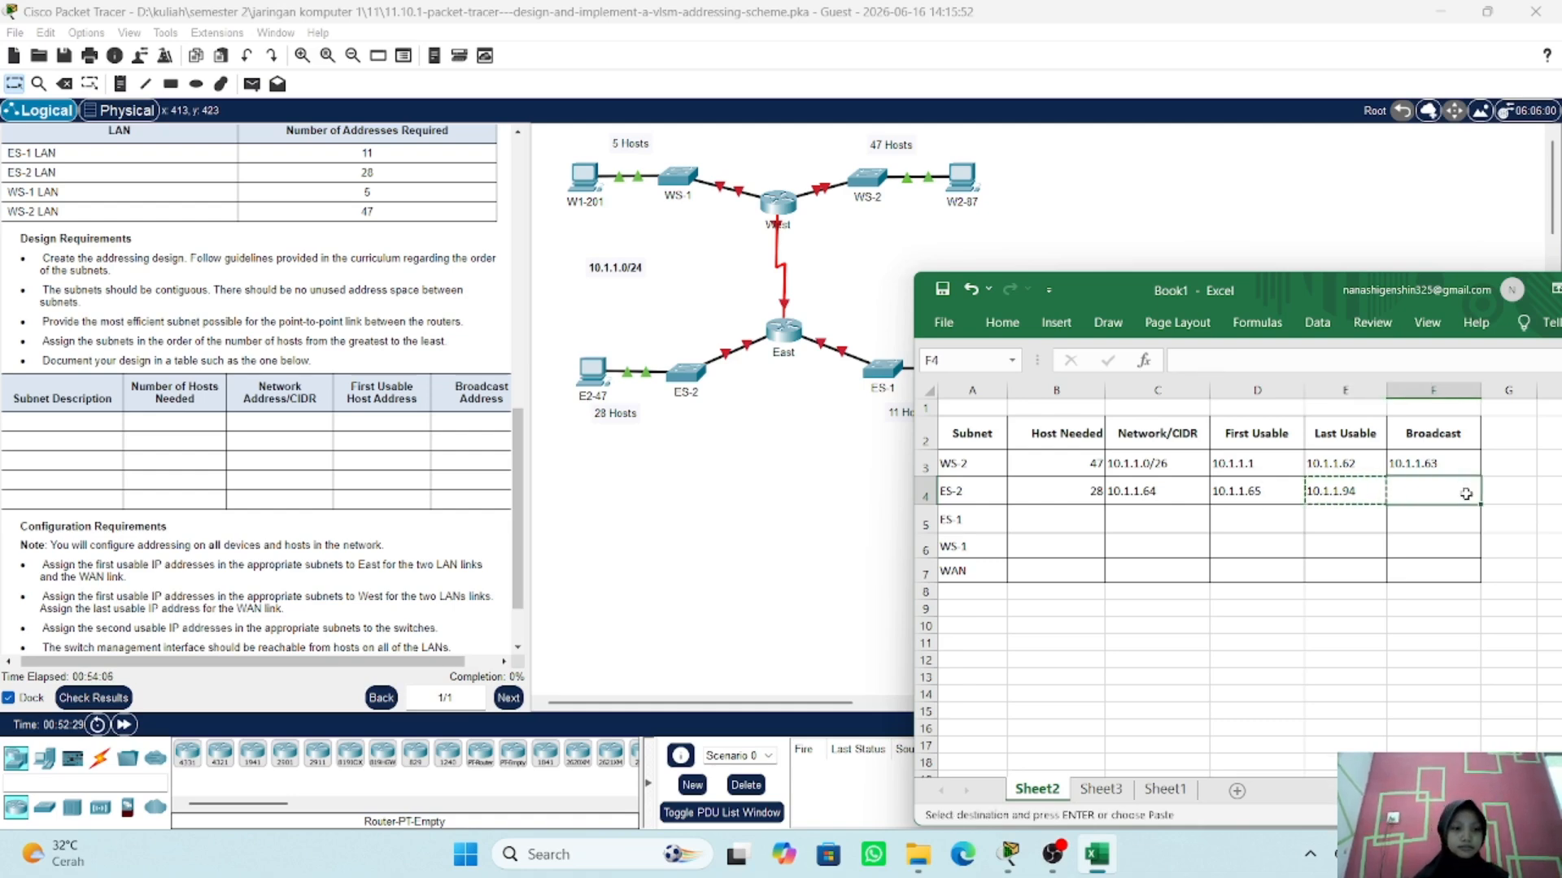
key("ctrl+v")
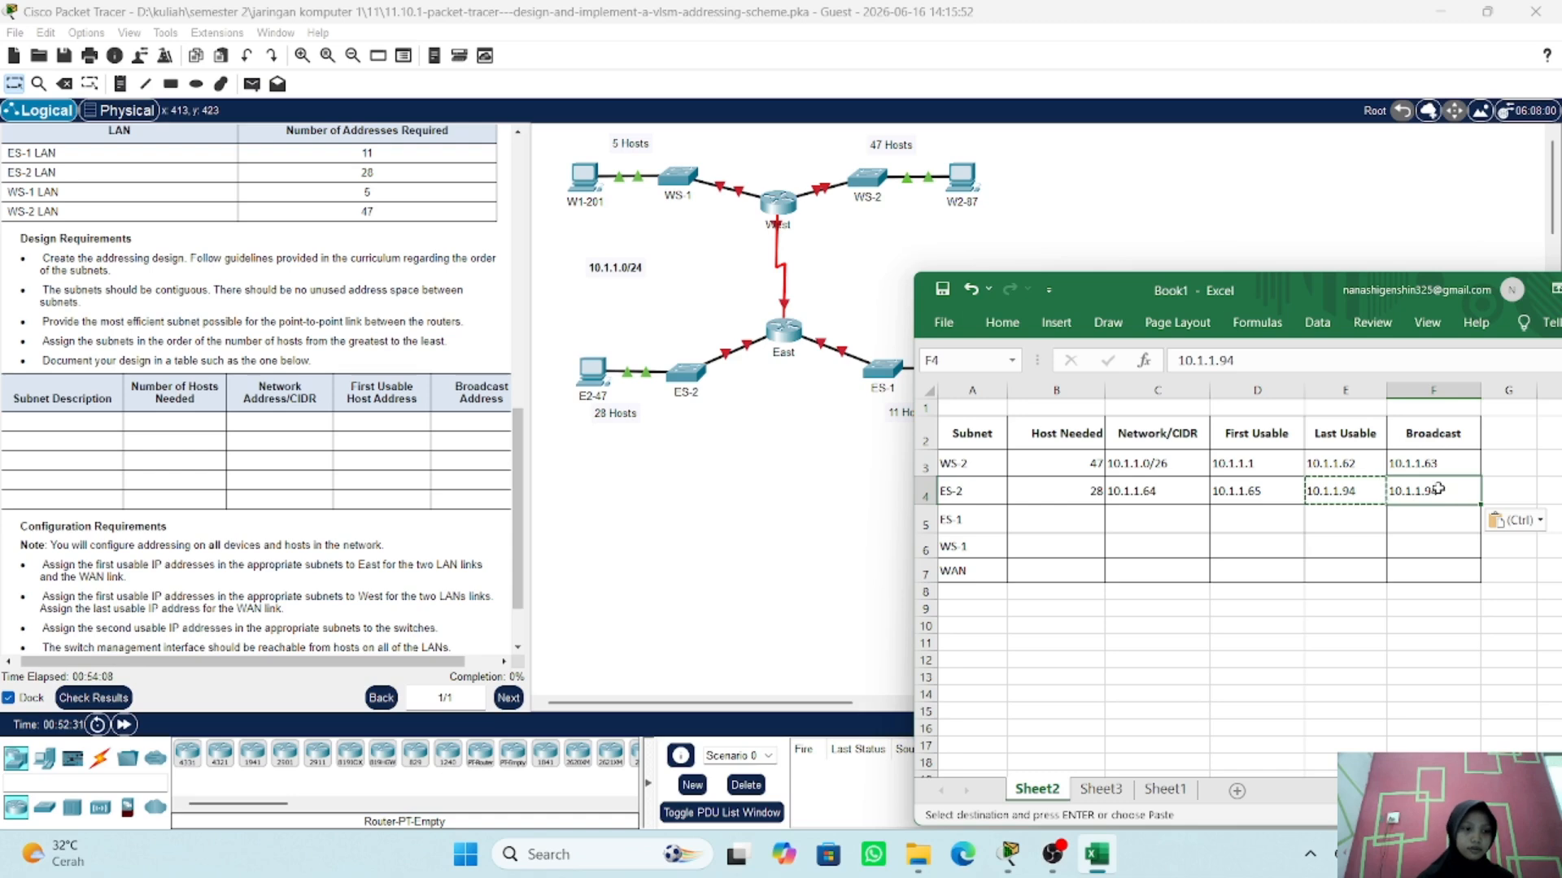
double_click(1432, 489)
double_click(1432, 489)
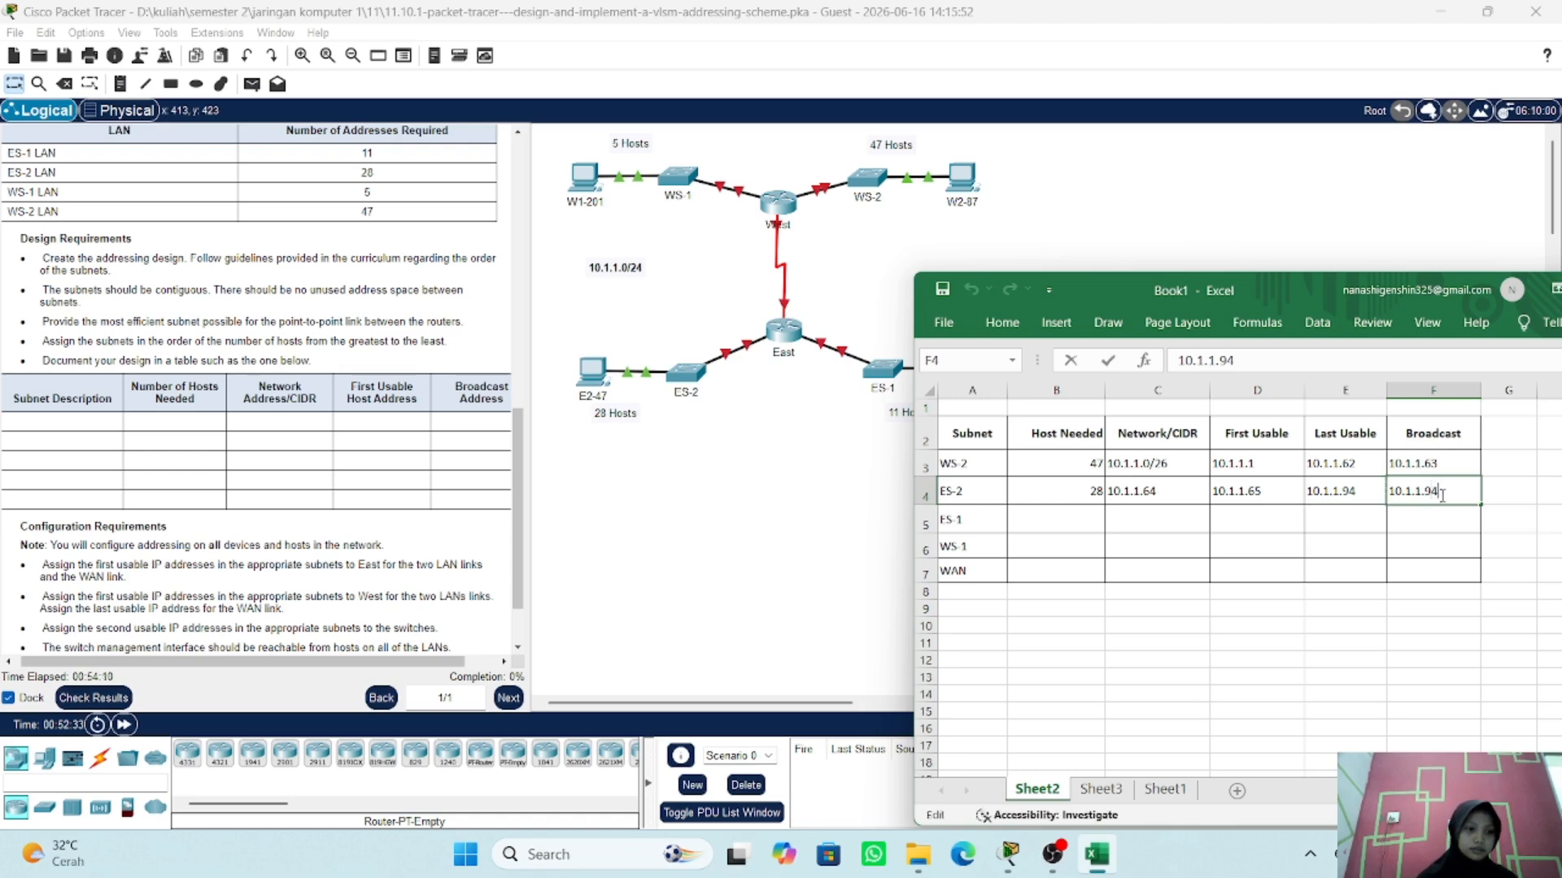
key("BackSpace")
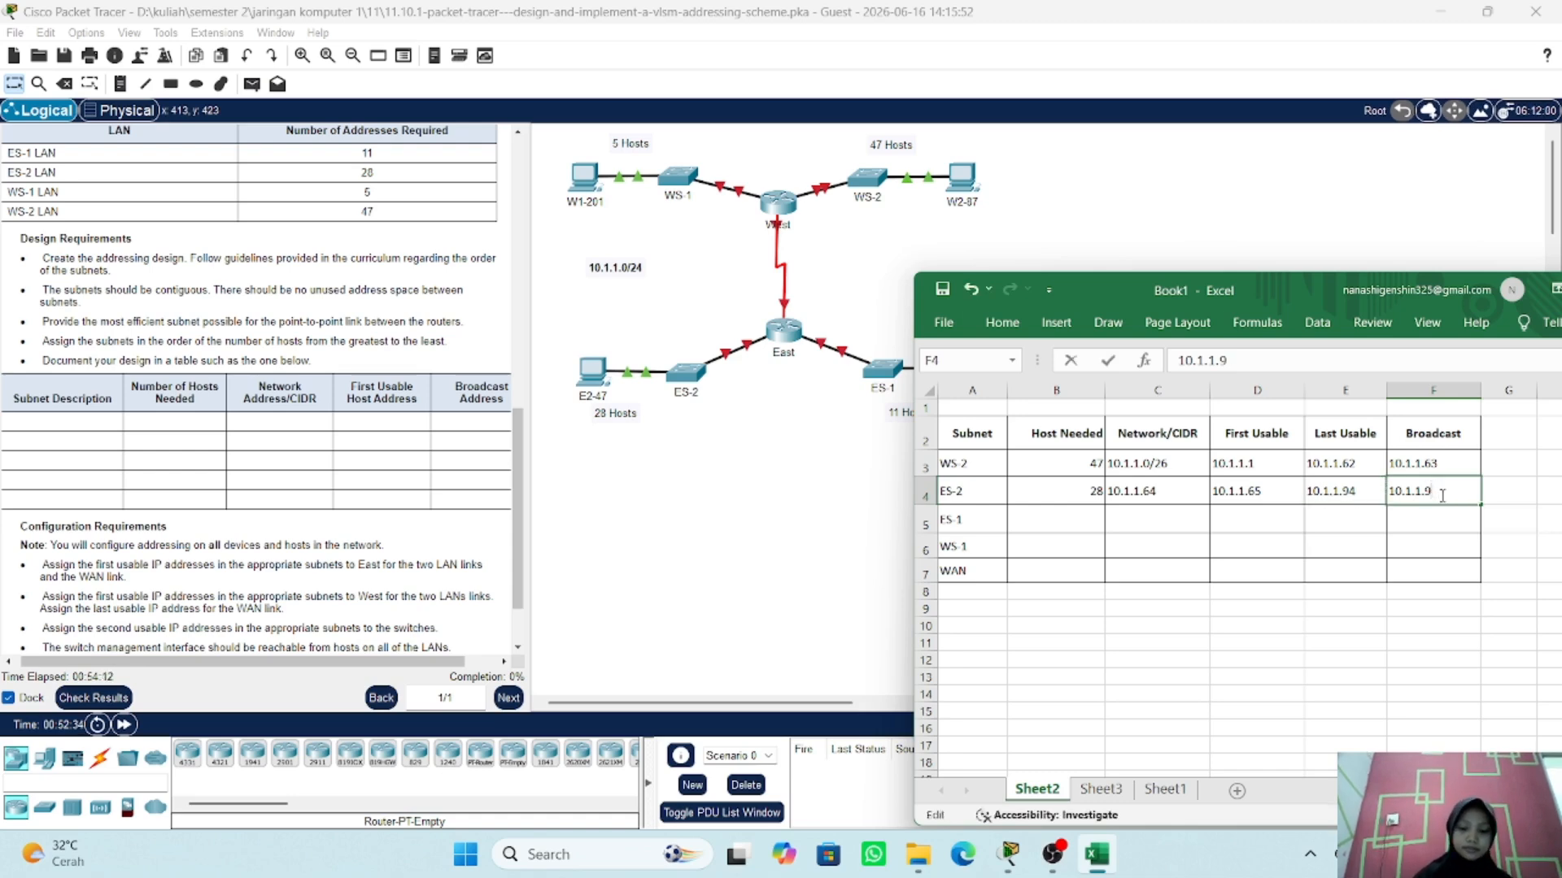
type("5")
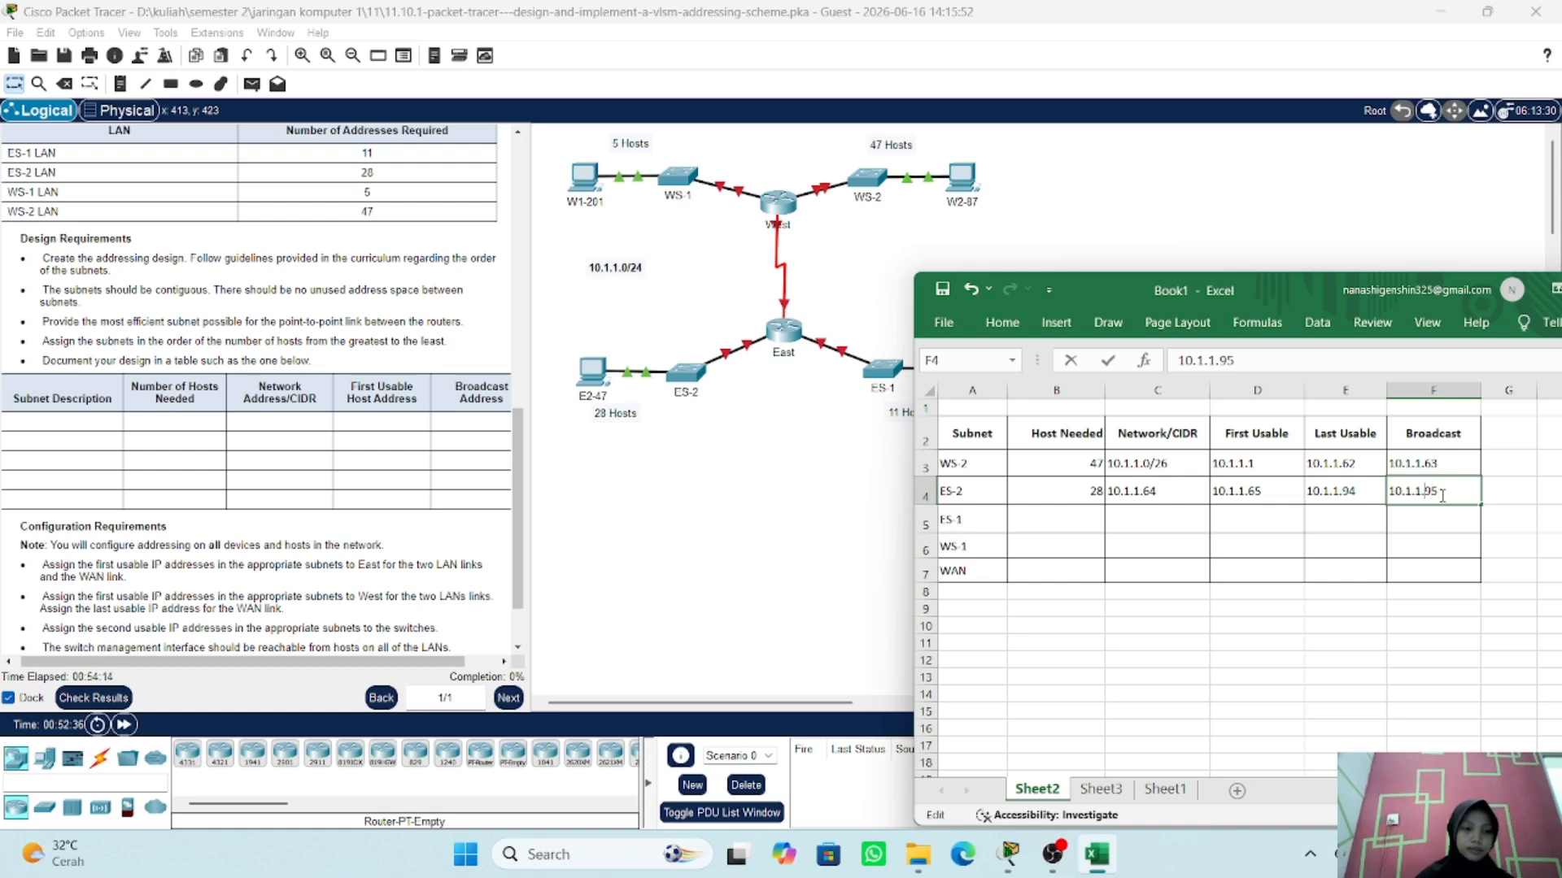
- Append the /27 prefix to ES-2's network address in the Network/CIDR column
left_click(1180, 493)
double_click(1170, 491)
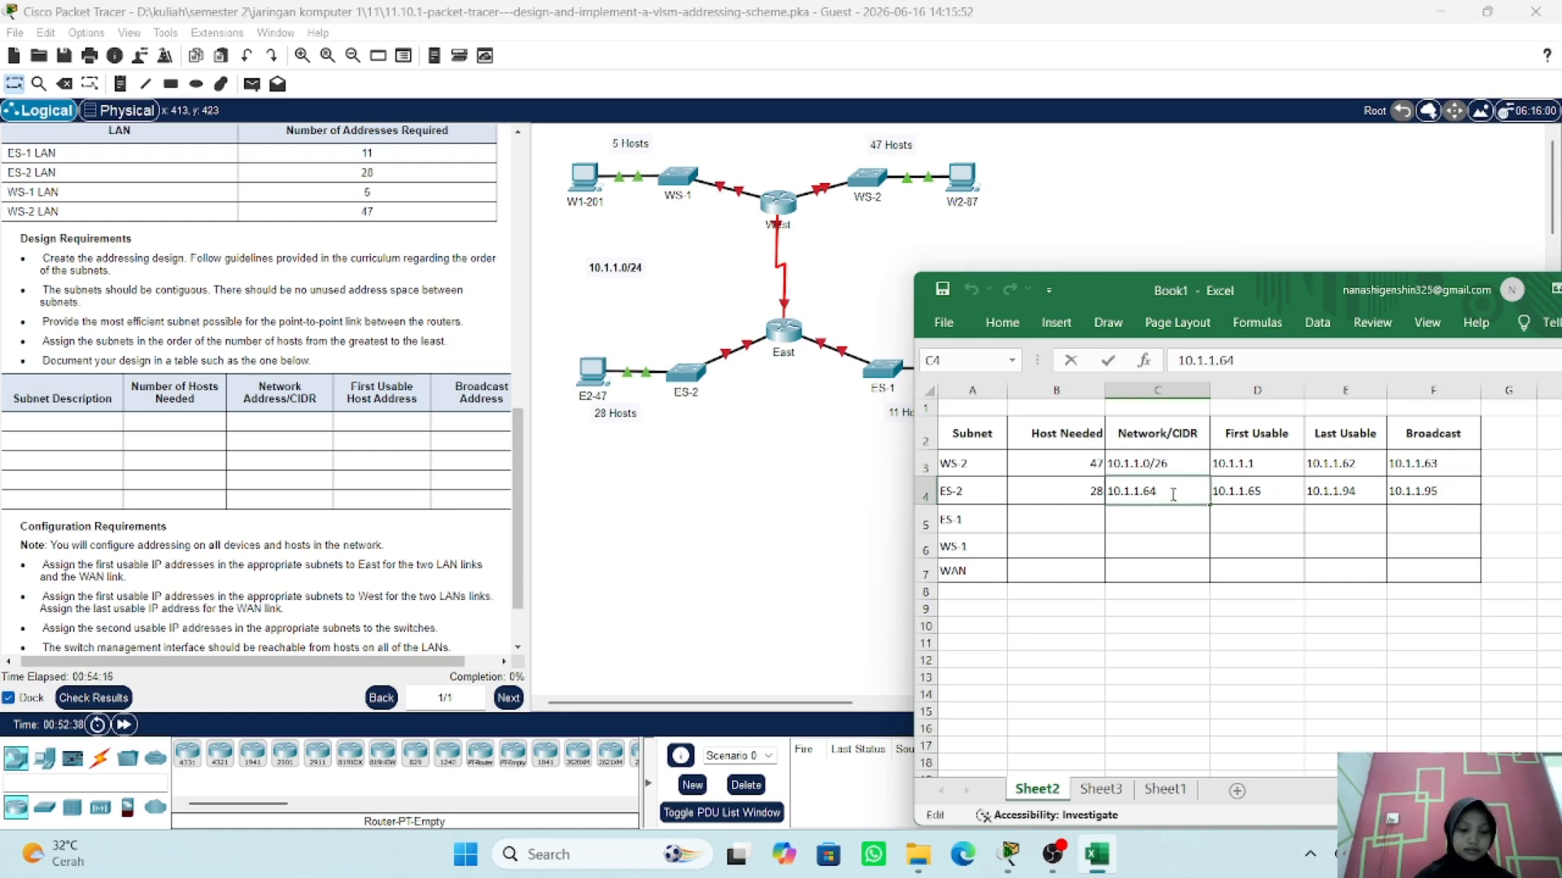
type("/")
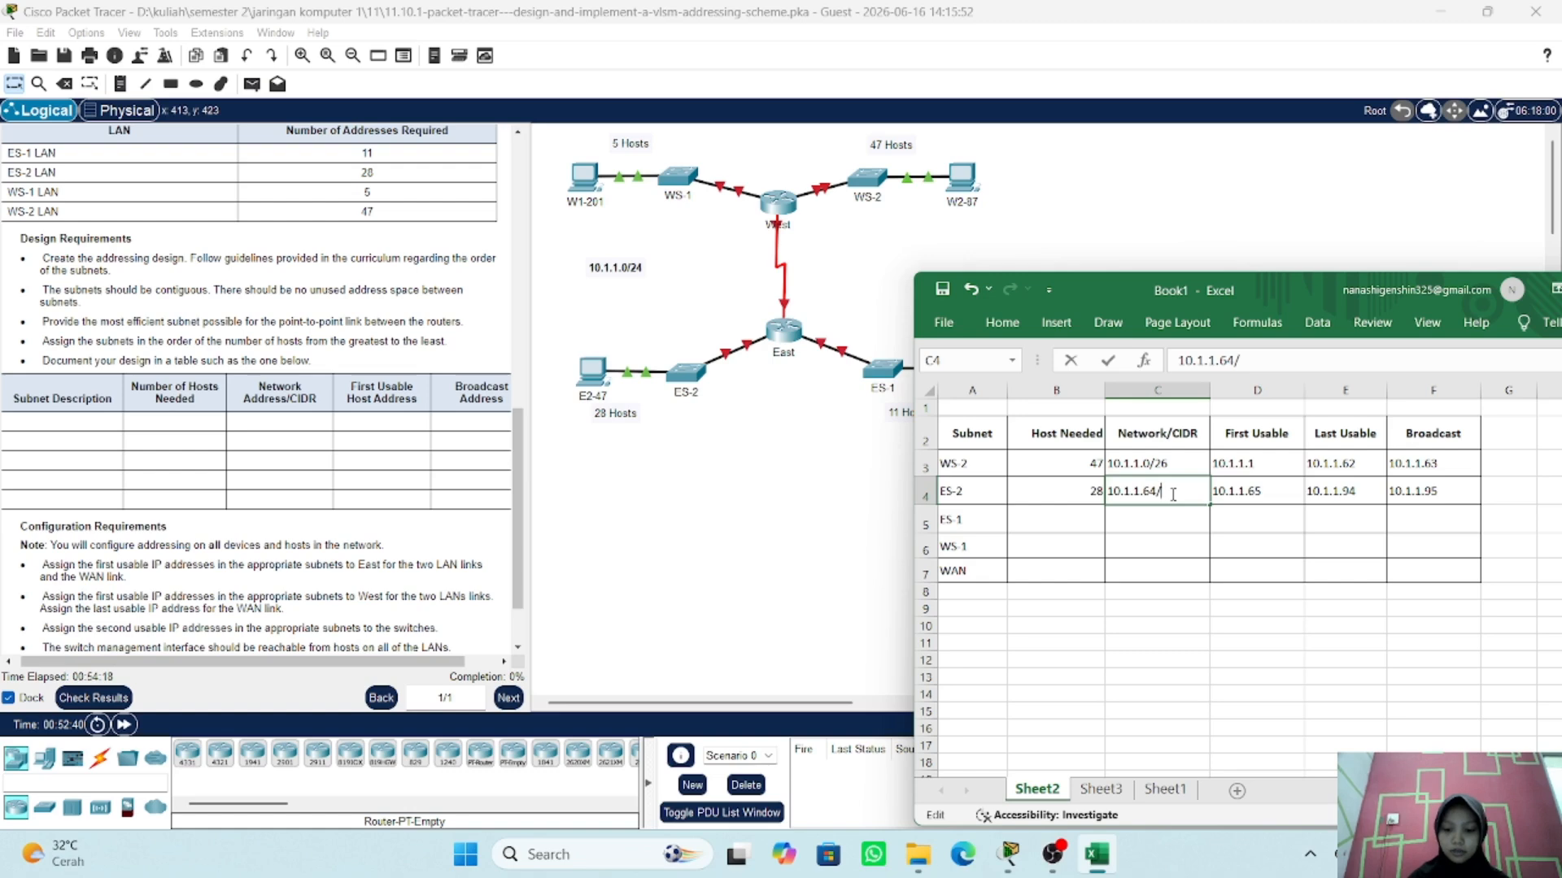
type("27")
- Enter 11 as the hosts needed for ES-1
left_click(1048, 527)
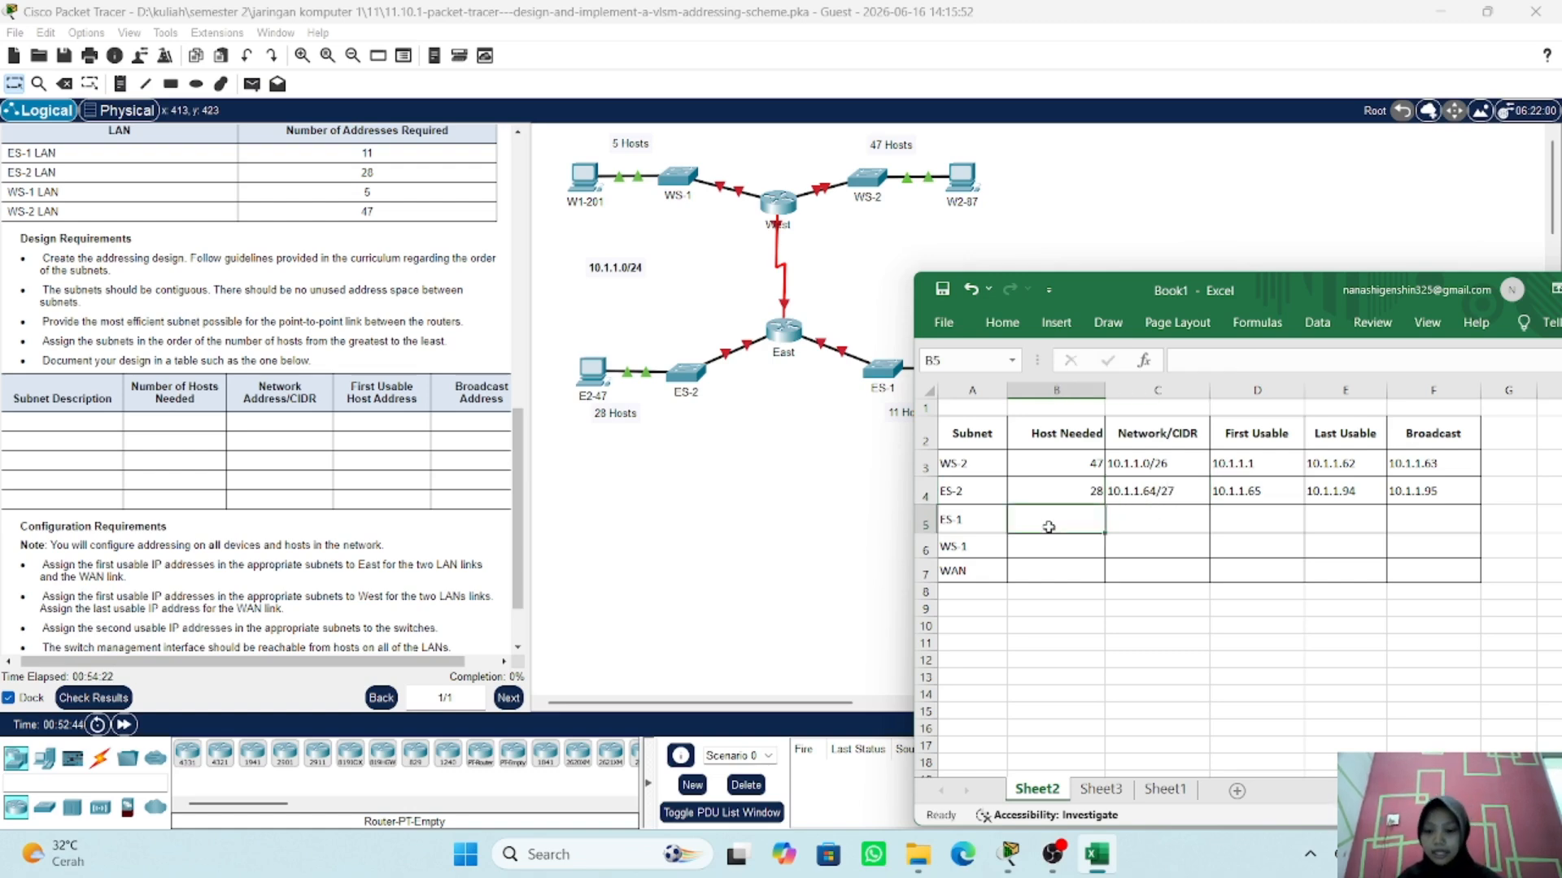
type("11")
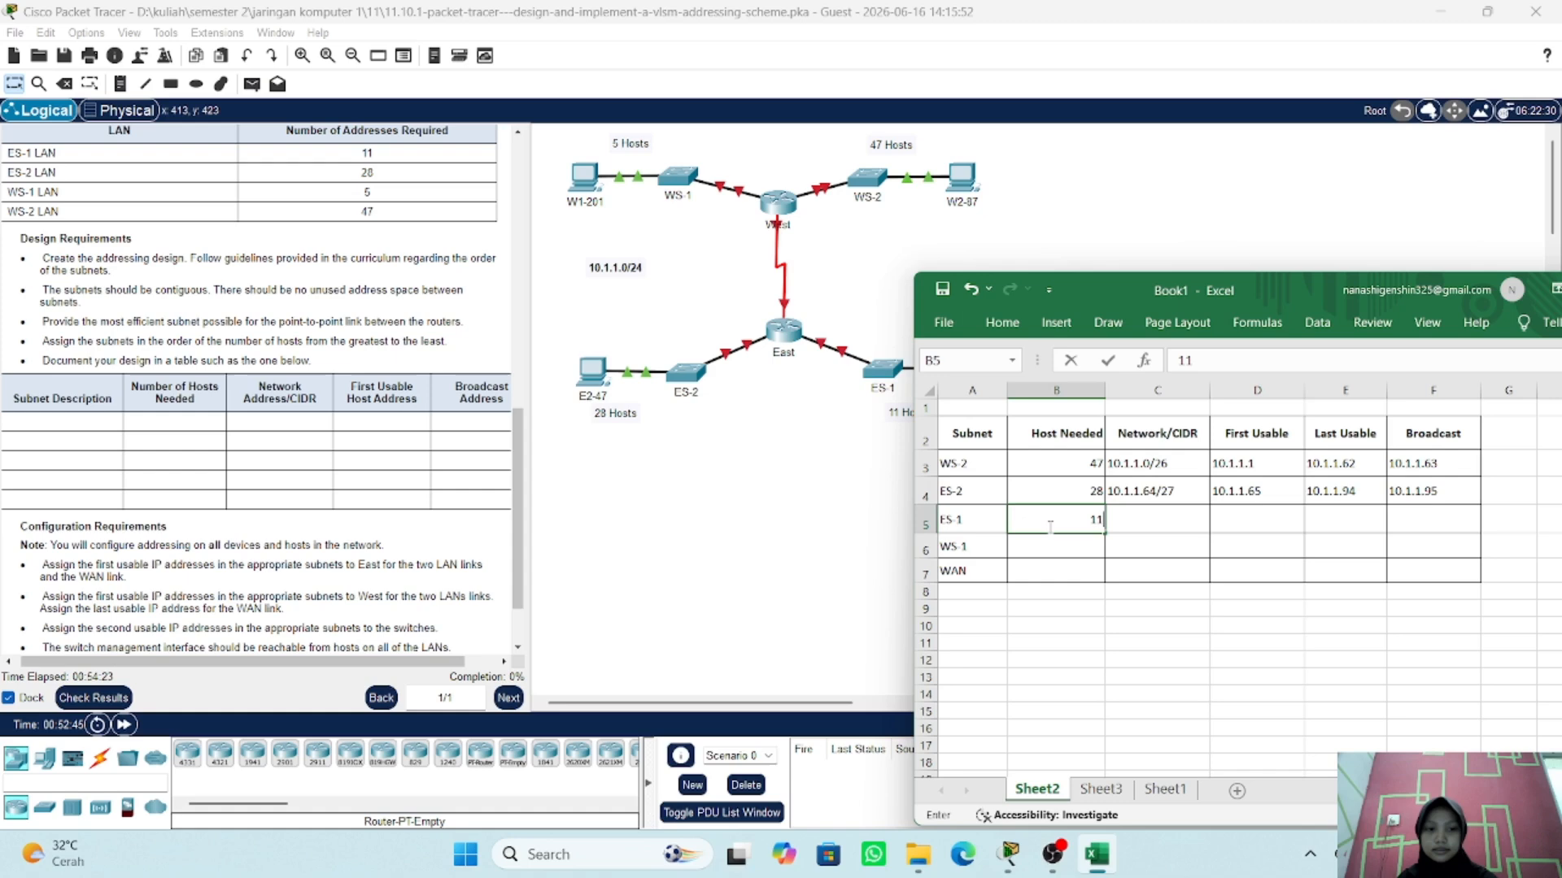
left_click(1138, 525)
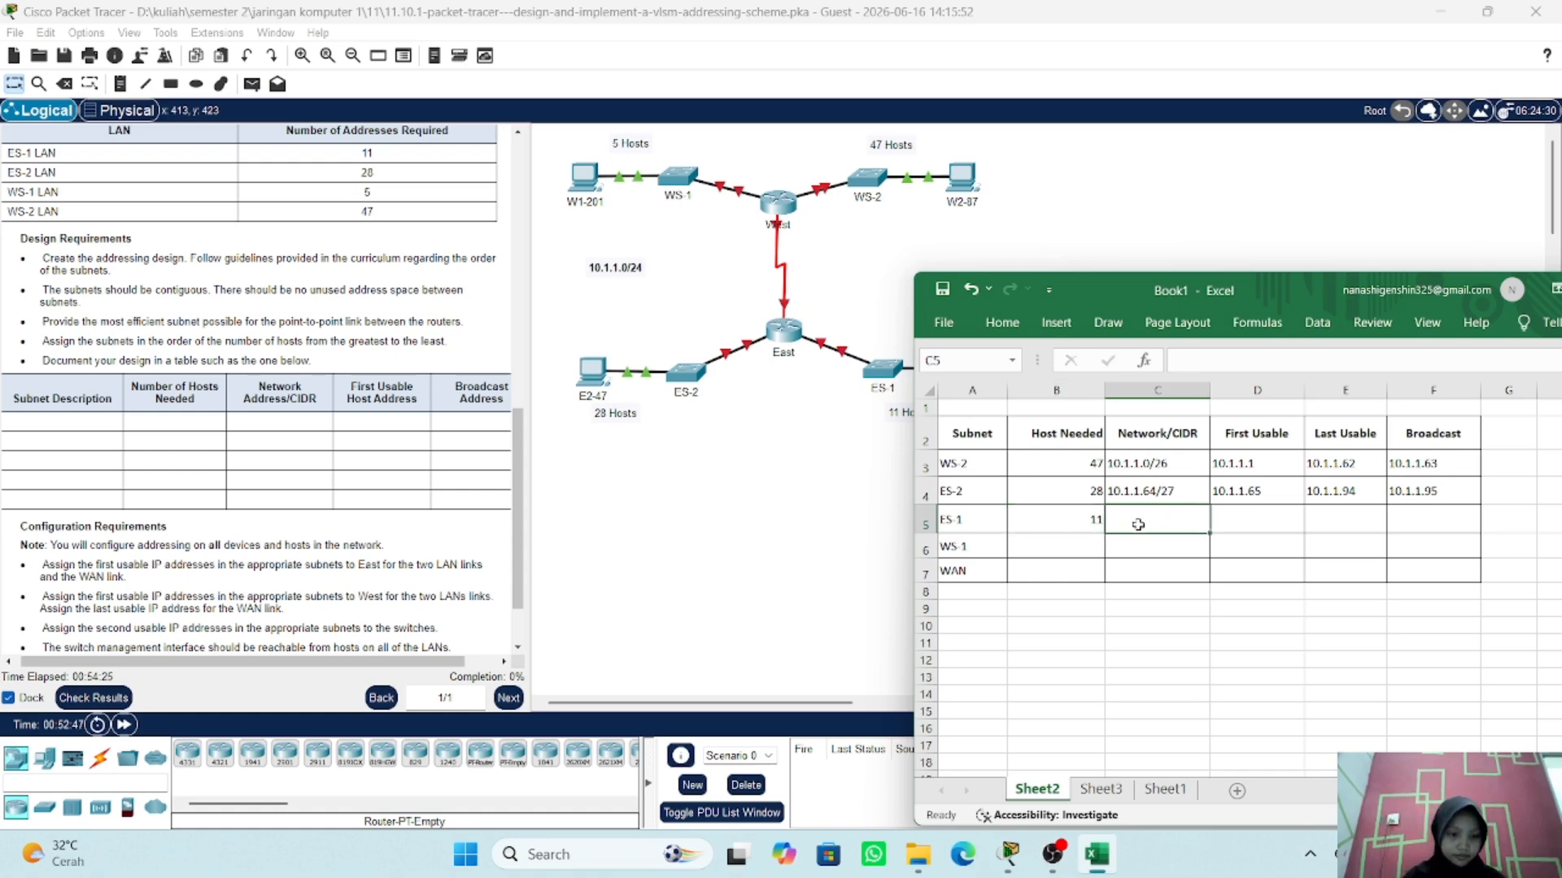
- Check the prefix table on Sheet1, then copy ES-2's network address into ES-1's Network/CIDR cell and change it to 10.1.1.96/28
left_click(1163, 789)
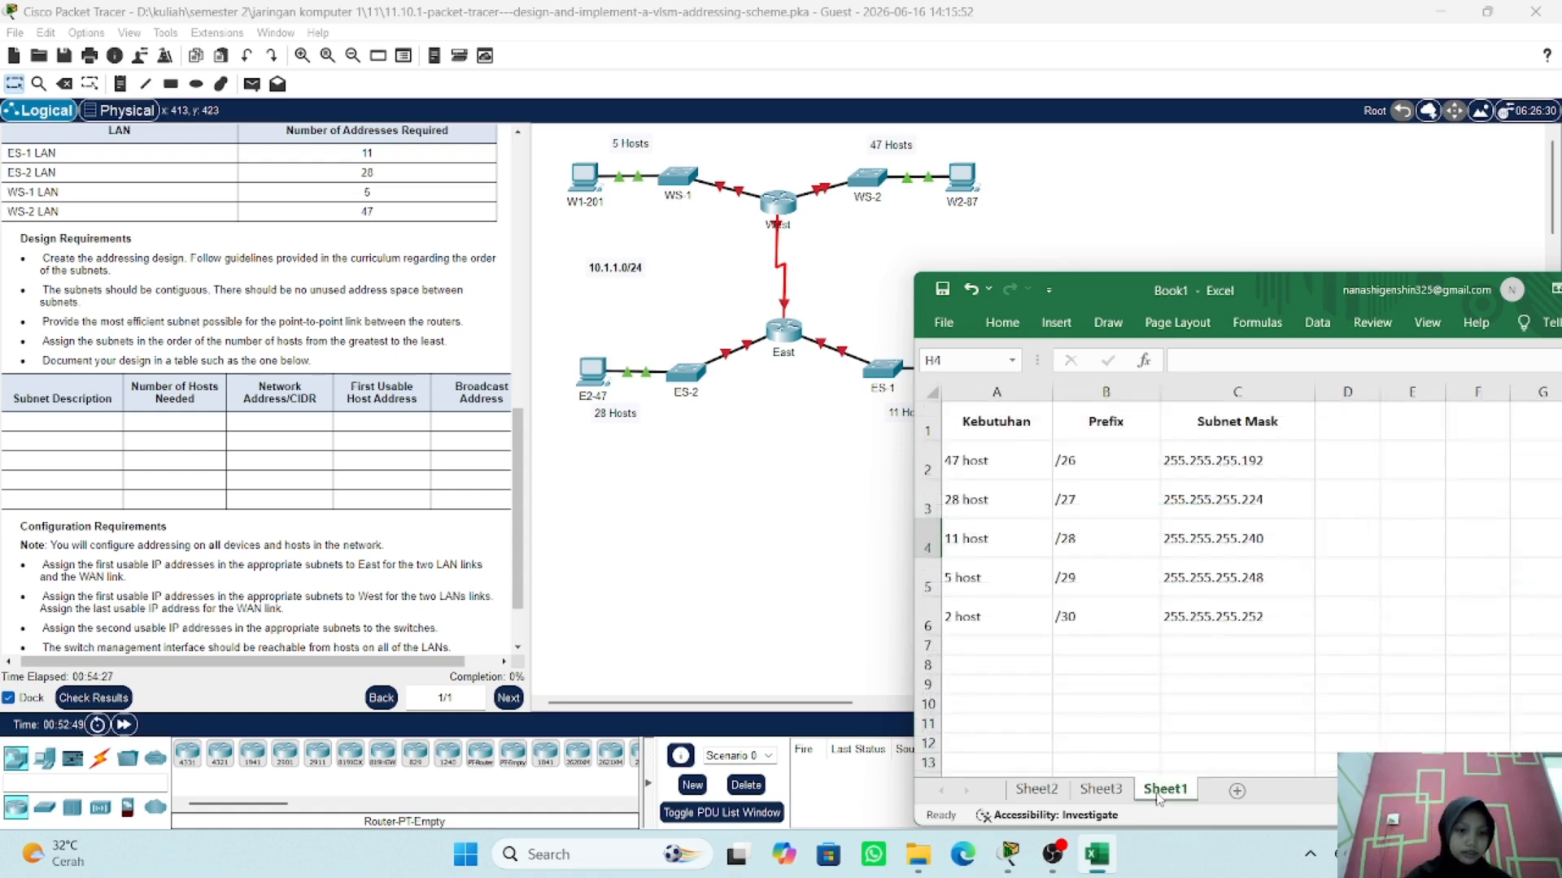
left_click(1030, 789)
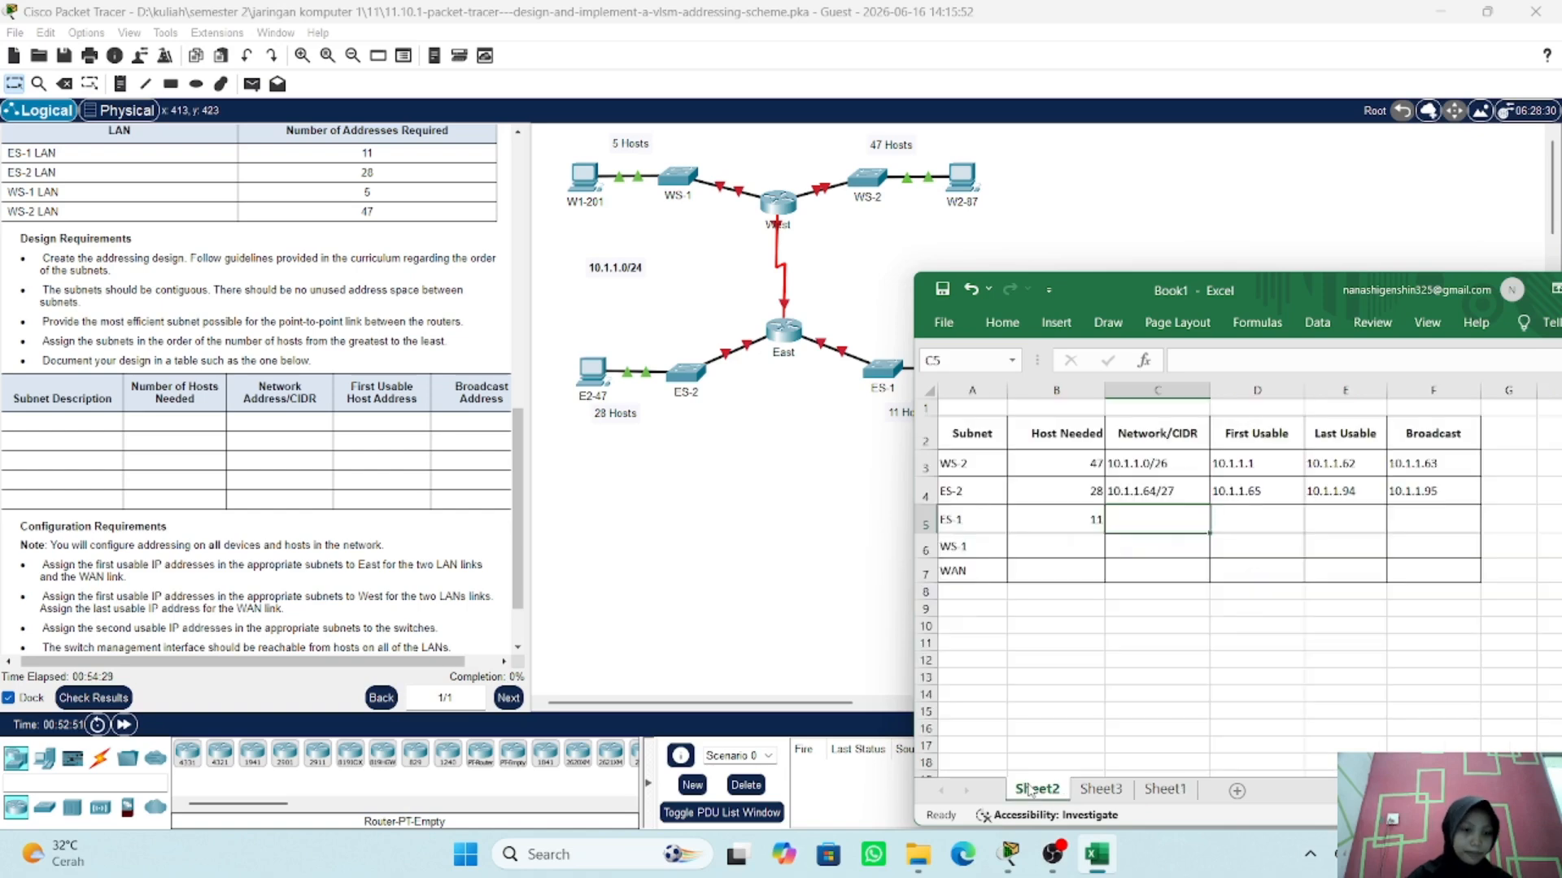
left_click(1170, 492)
key("ctrl+c")
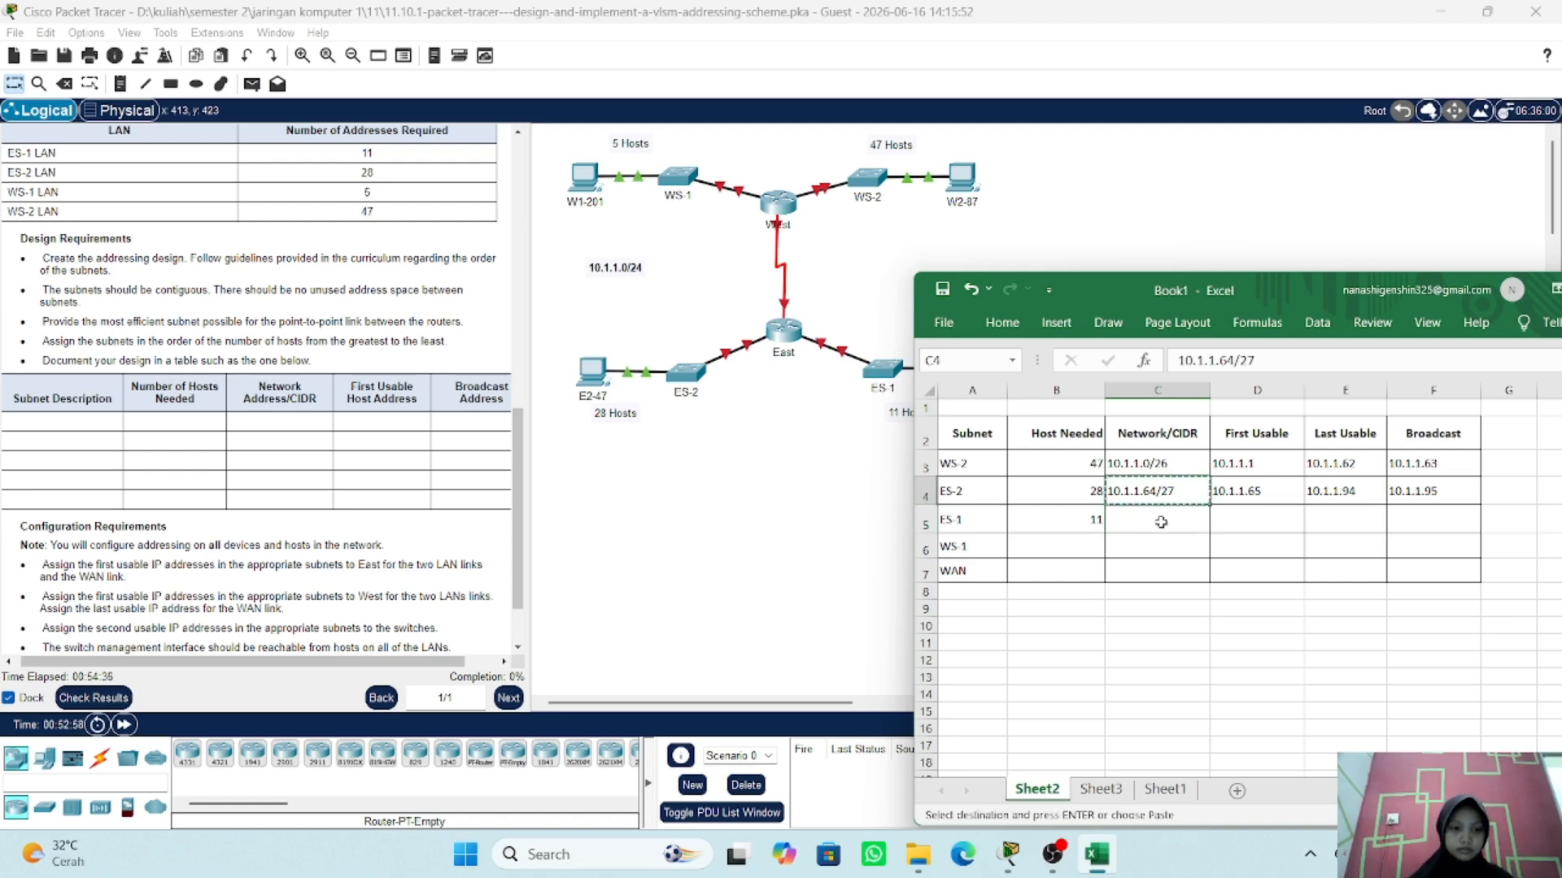
left_click(1168, 522)
key("ctrl+v")
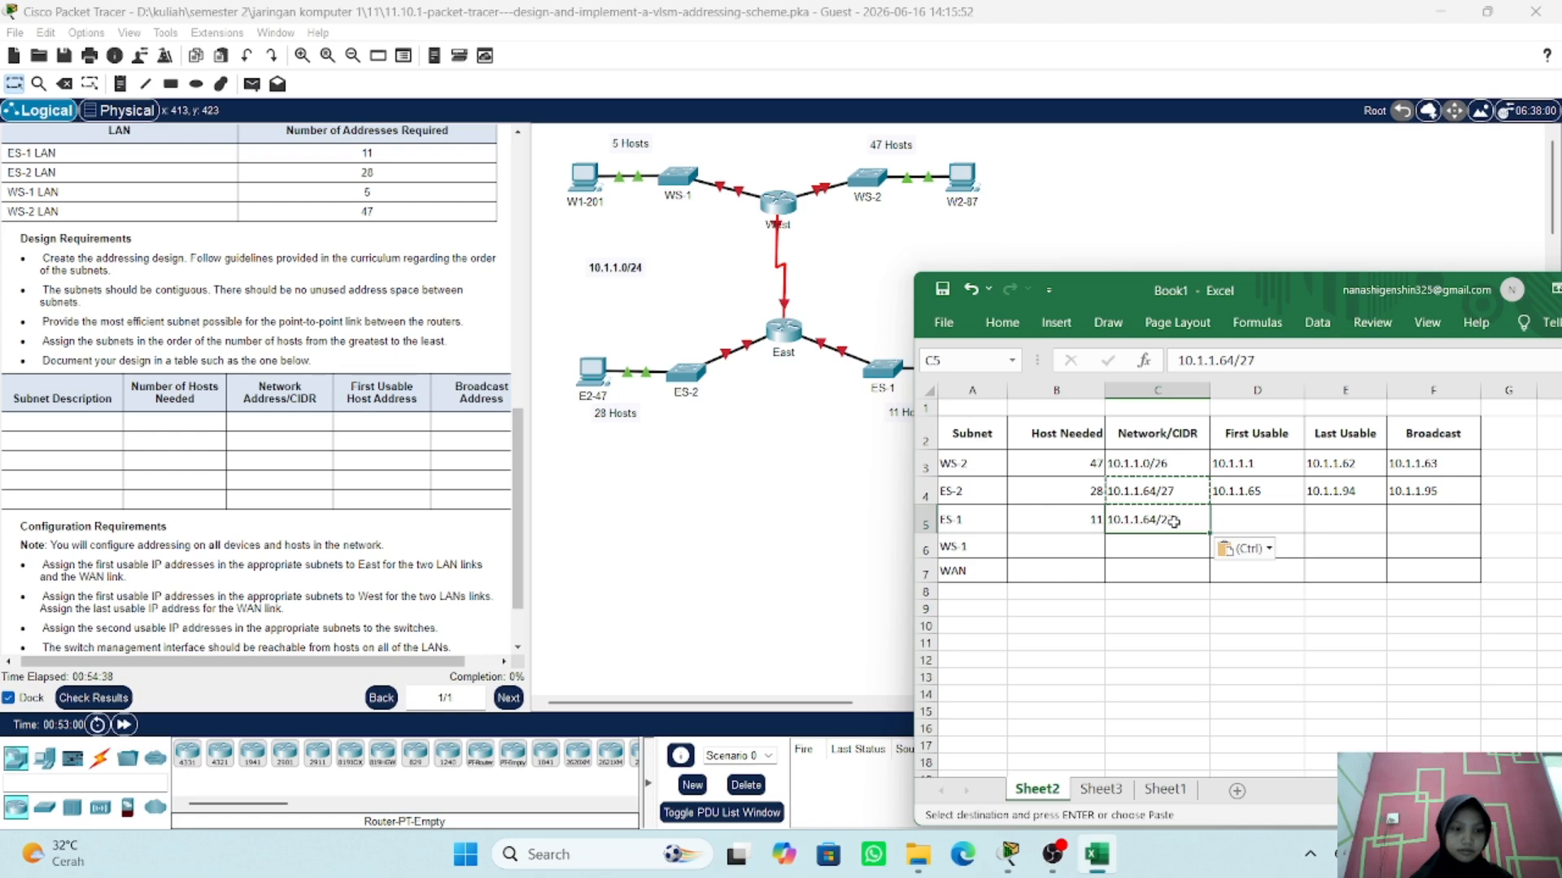
double_click(1171, 522)
key("BackSpace")
type("8")
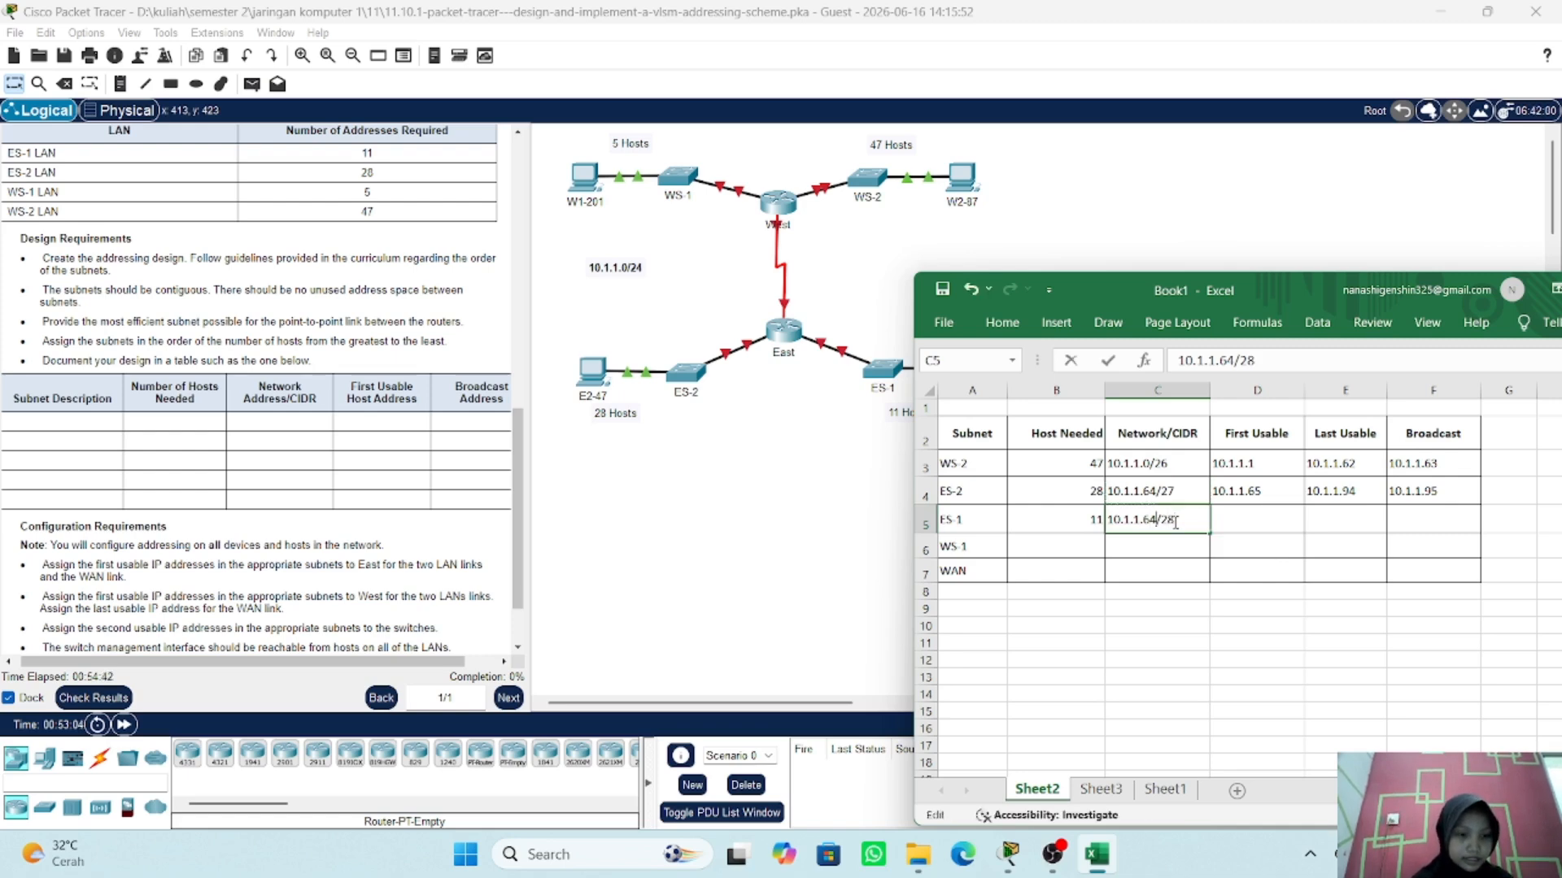
key("BackSpace")
key("BackSpace")
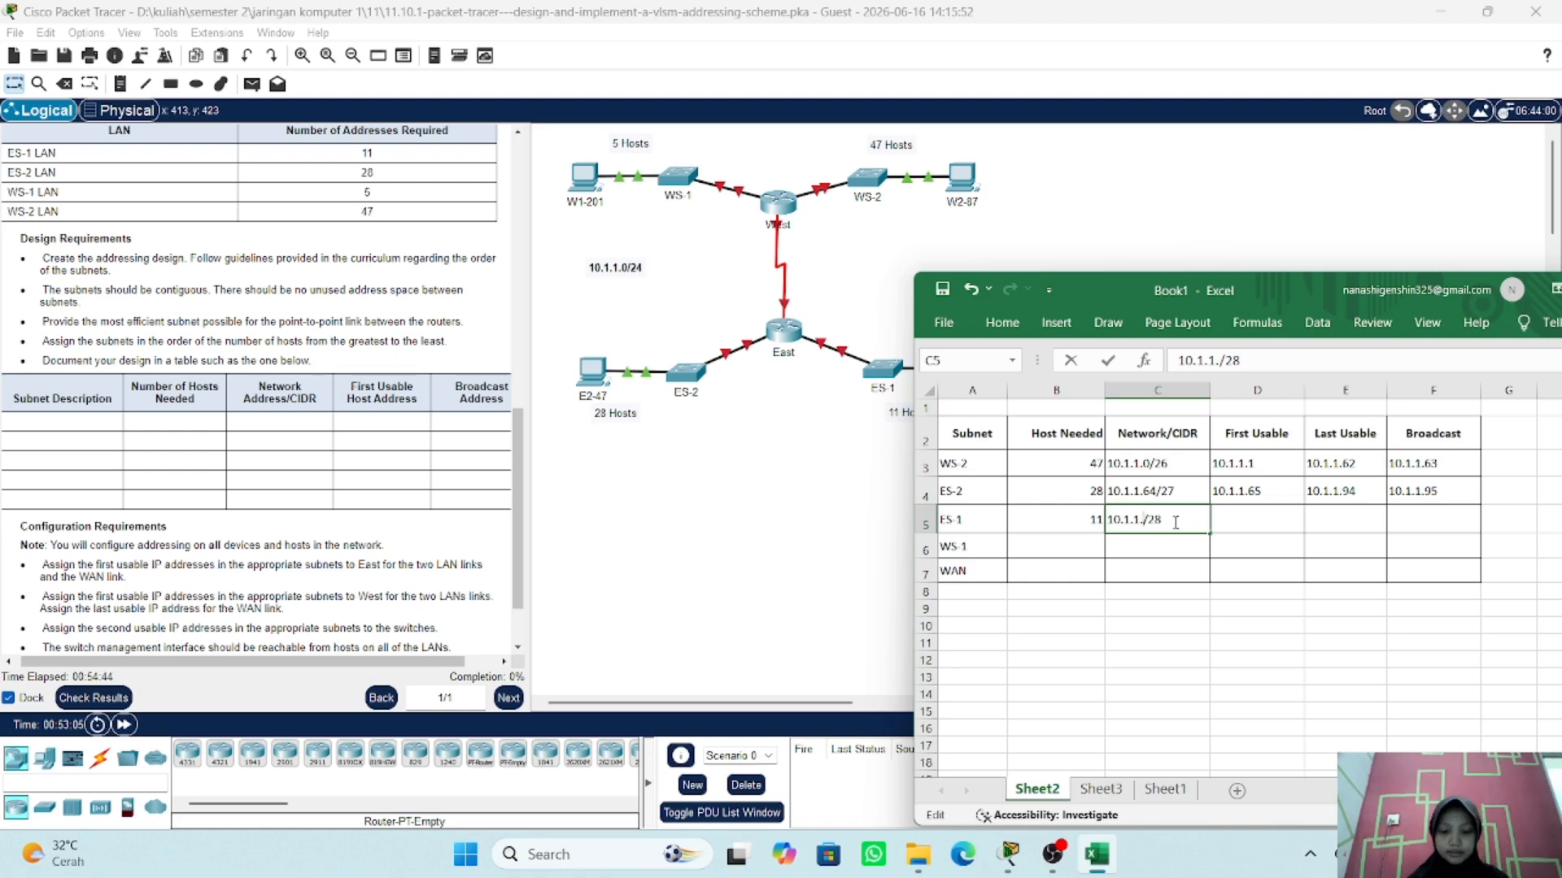
type("96")
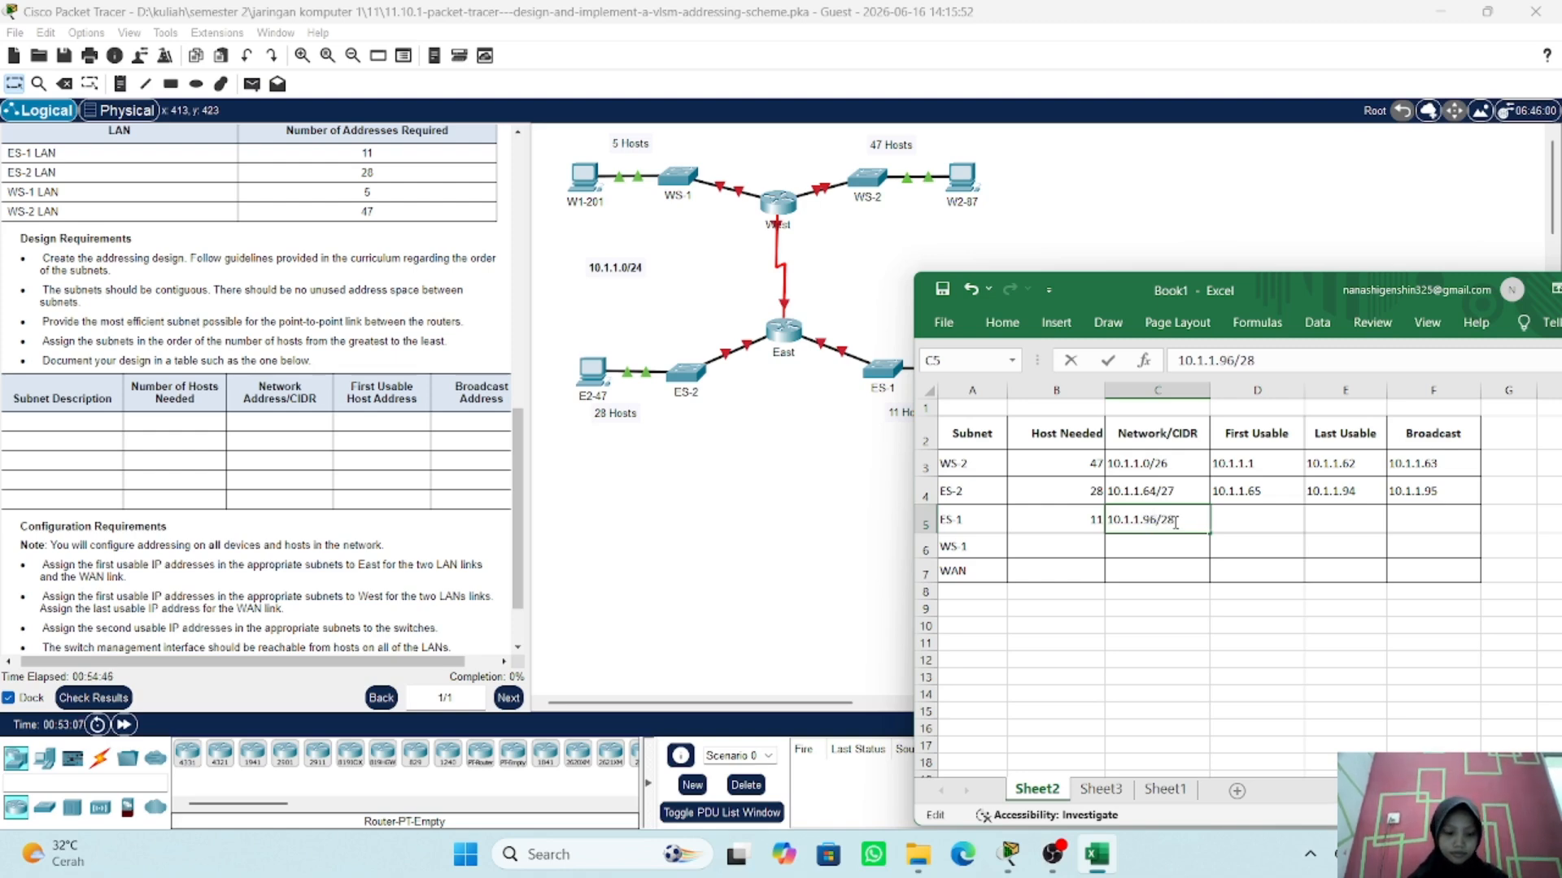
- Copy ES-2's broadcast address into ES-1's First Usable cell and change the copy to 10.1.1.97
left_click(1242, 524)
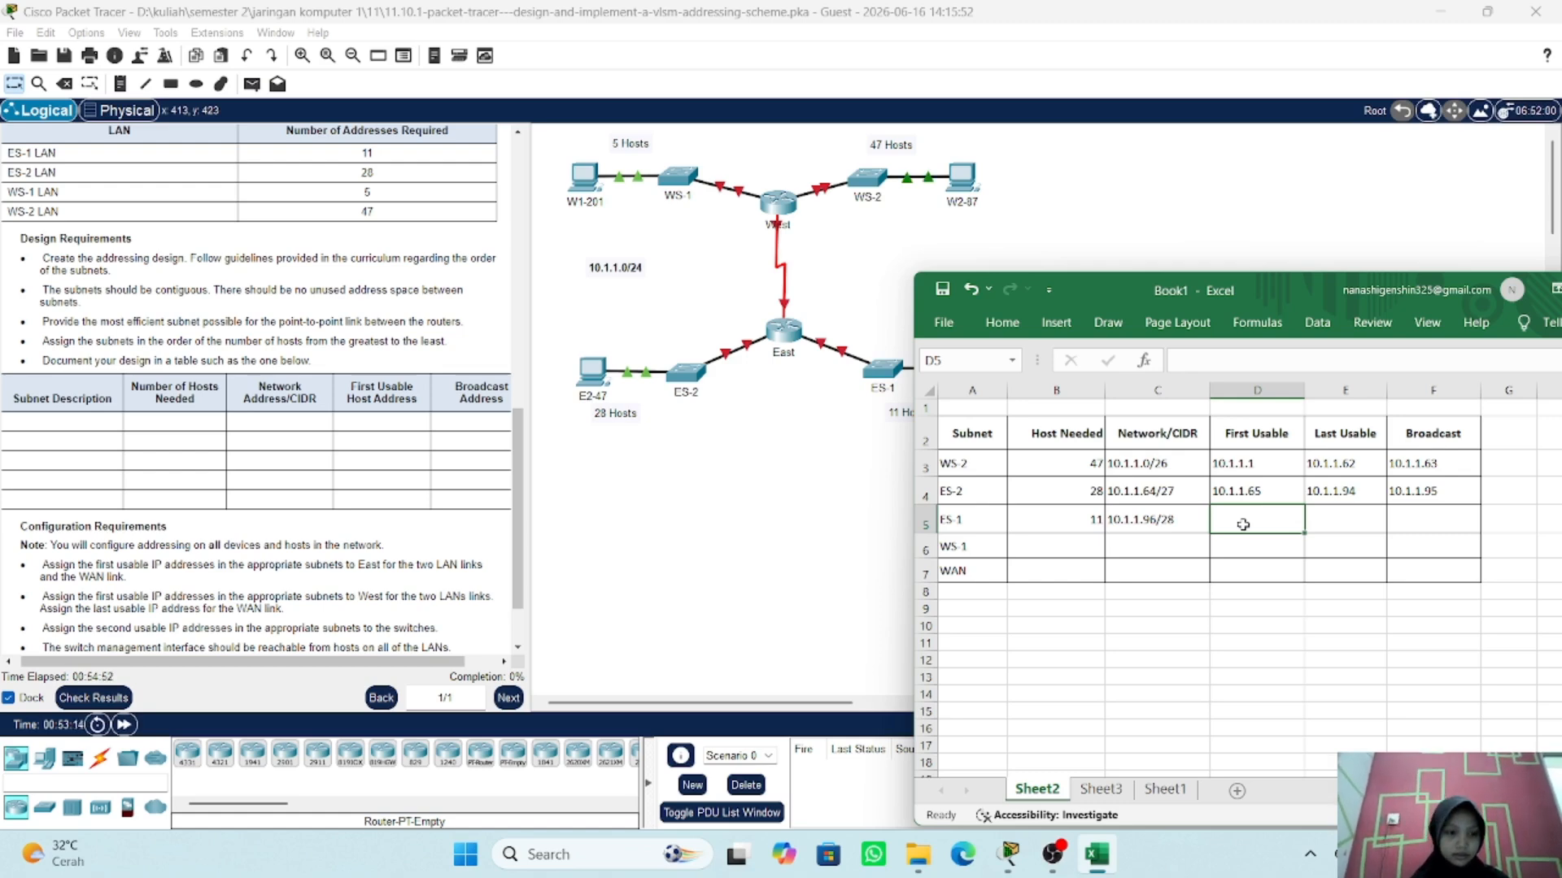
left_click(1266, 491)
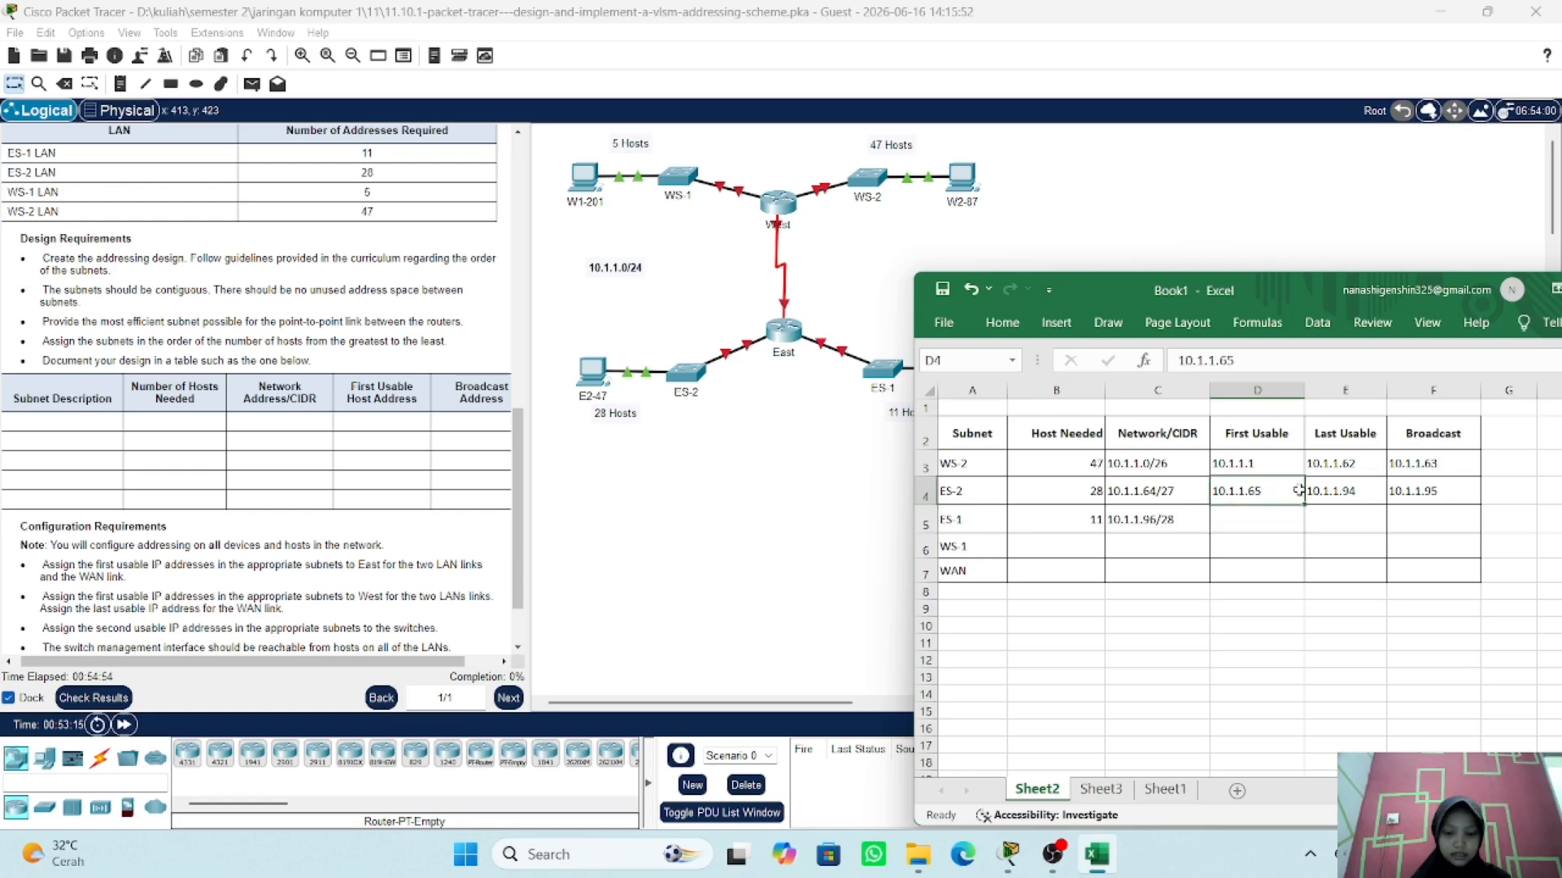
left_click(1408, 493)
key("ctrl+c")
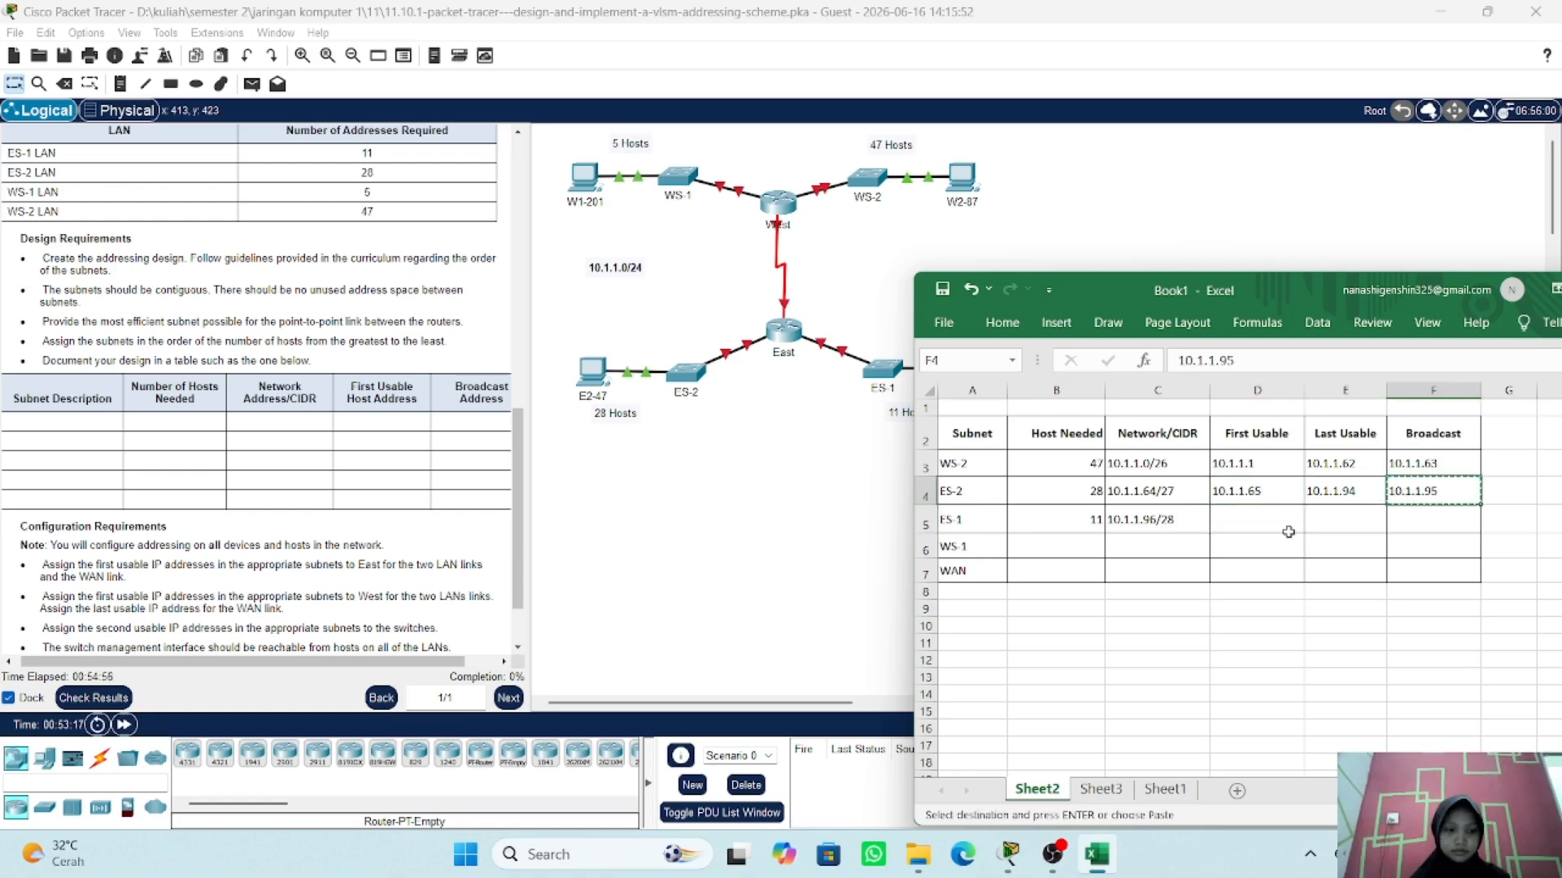
left_click(1257, 523)
key("ctrl+v")
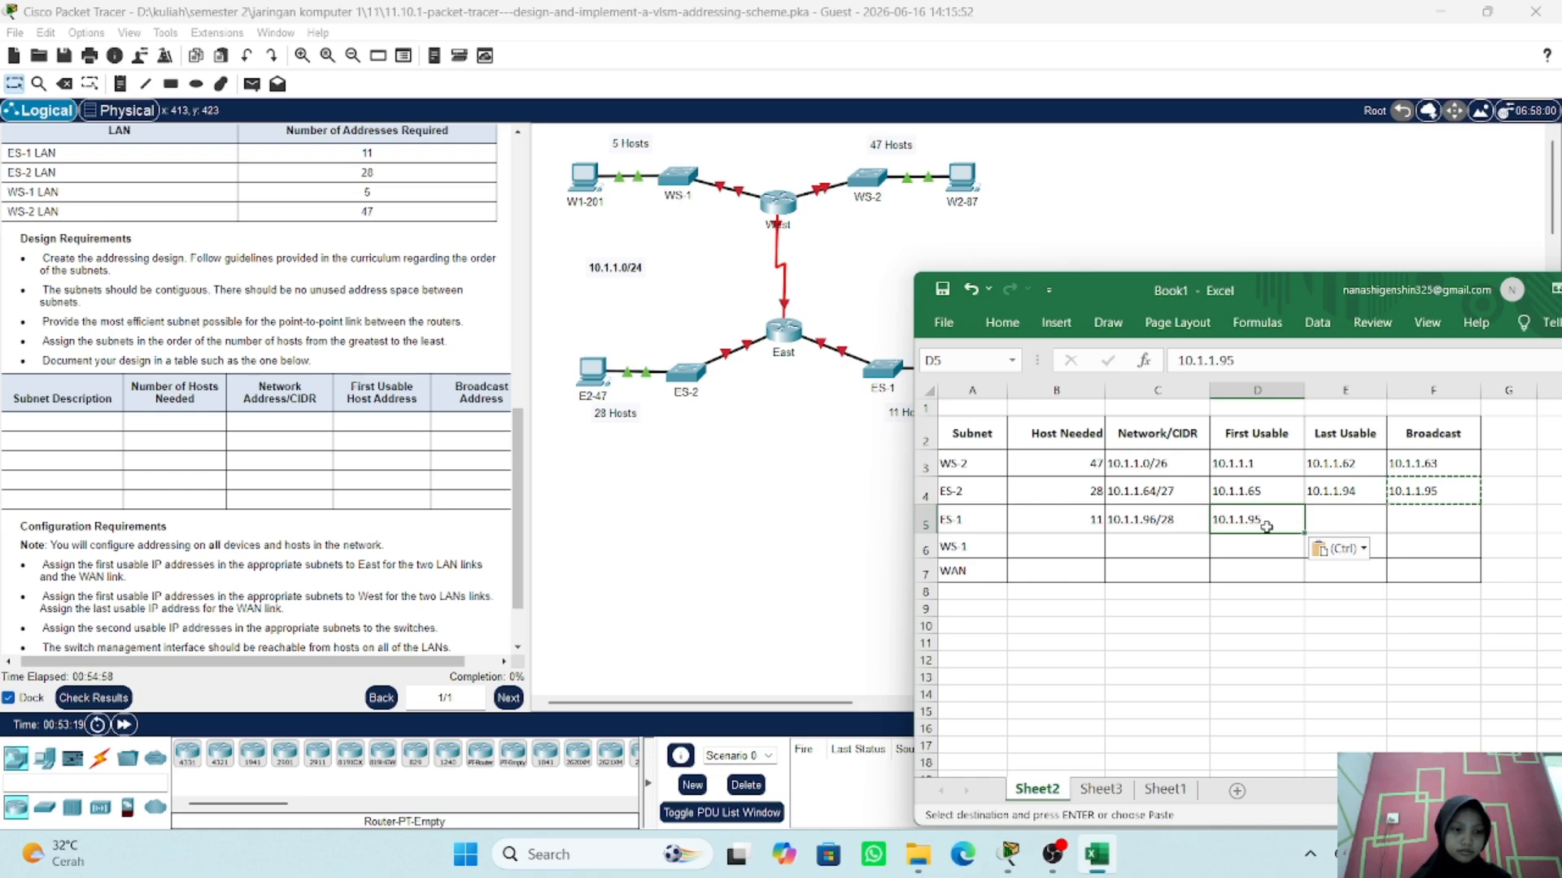
double_click(1267, 526)
key("BackSpace")
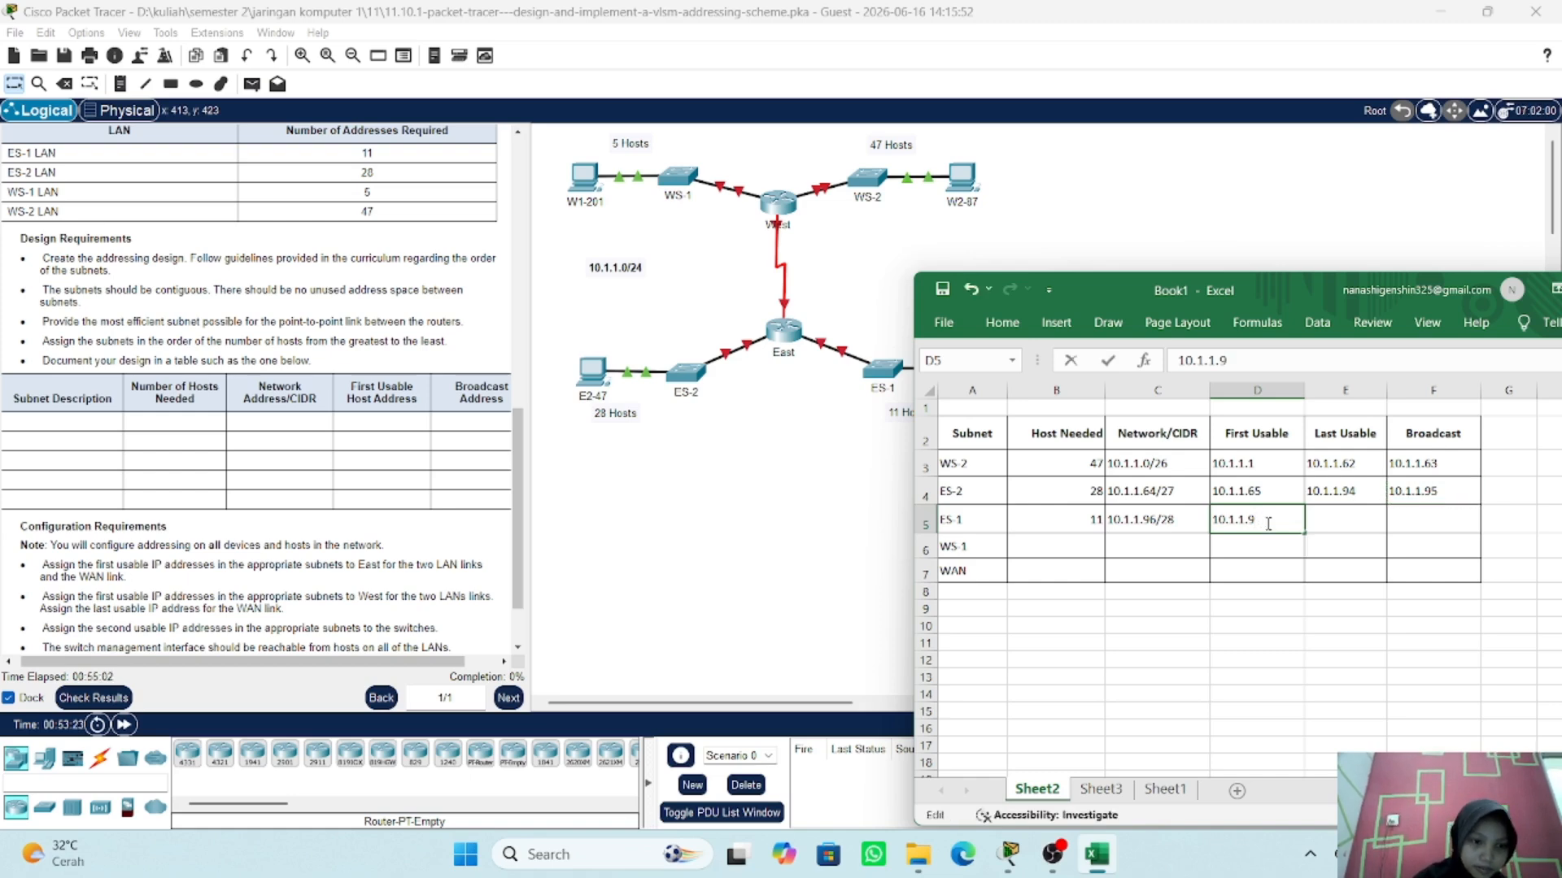
type("7")
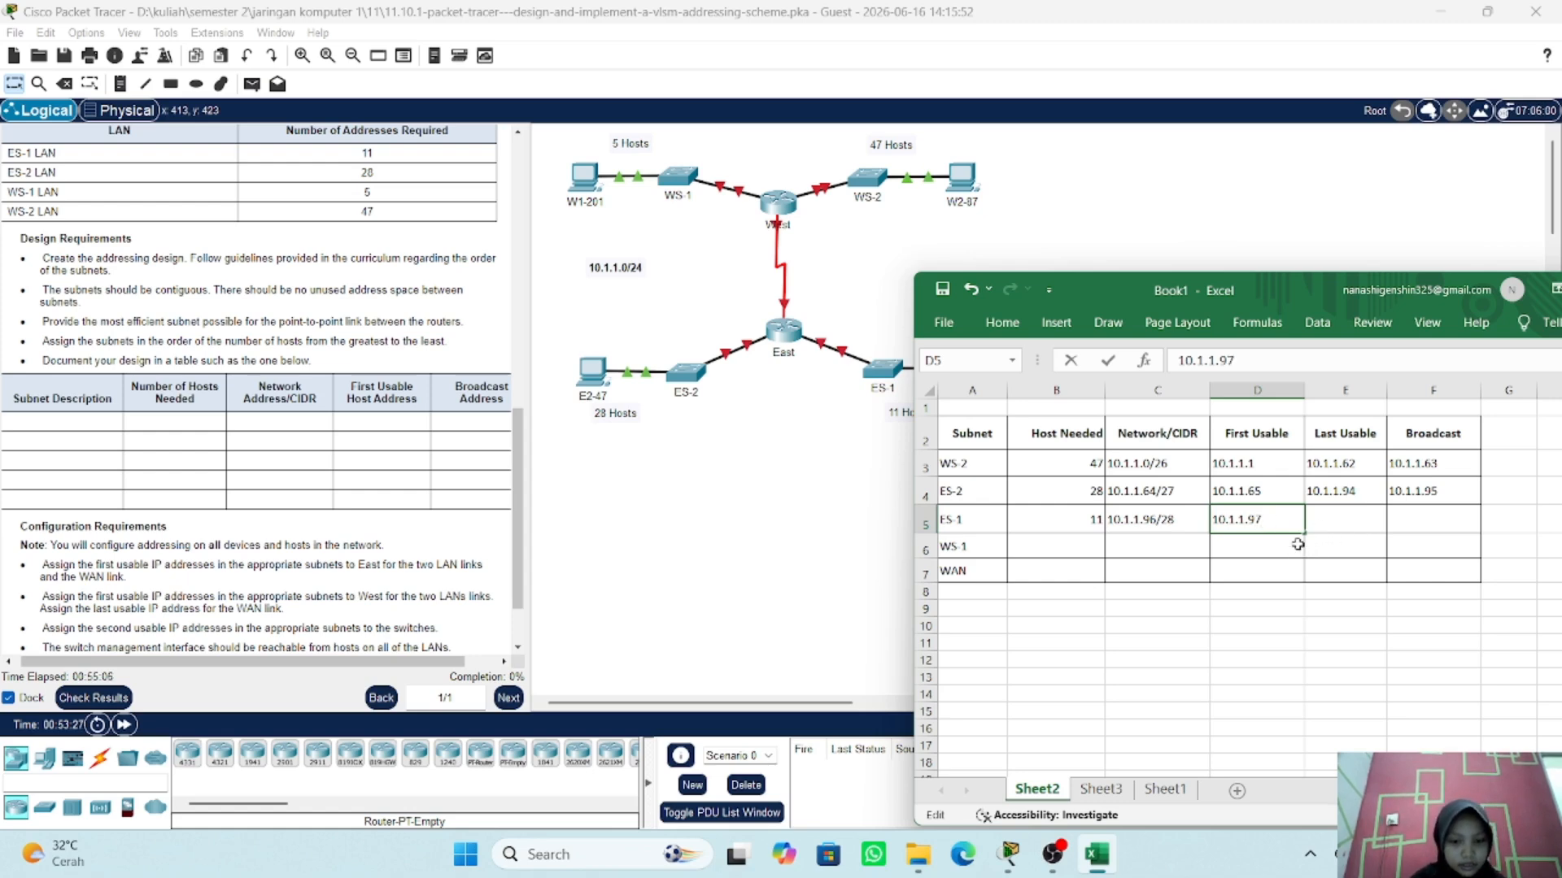
- Enter 10.1.1.110 as the last usable and 10.1.1.111 as the broadcast address for ES-1
left_click(1325, 521)
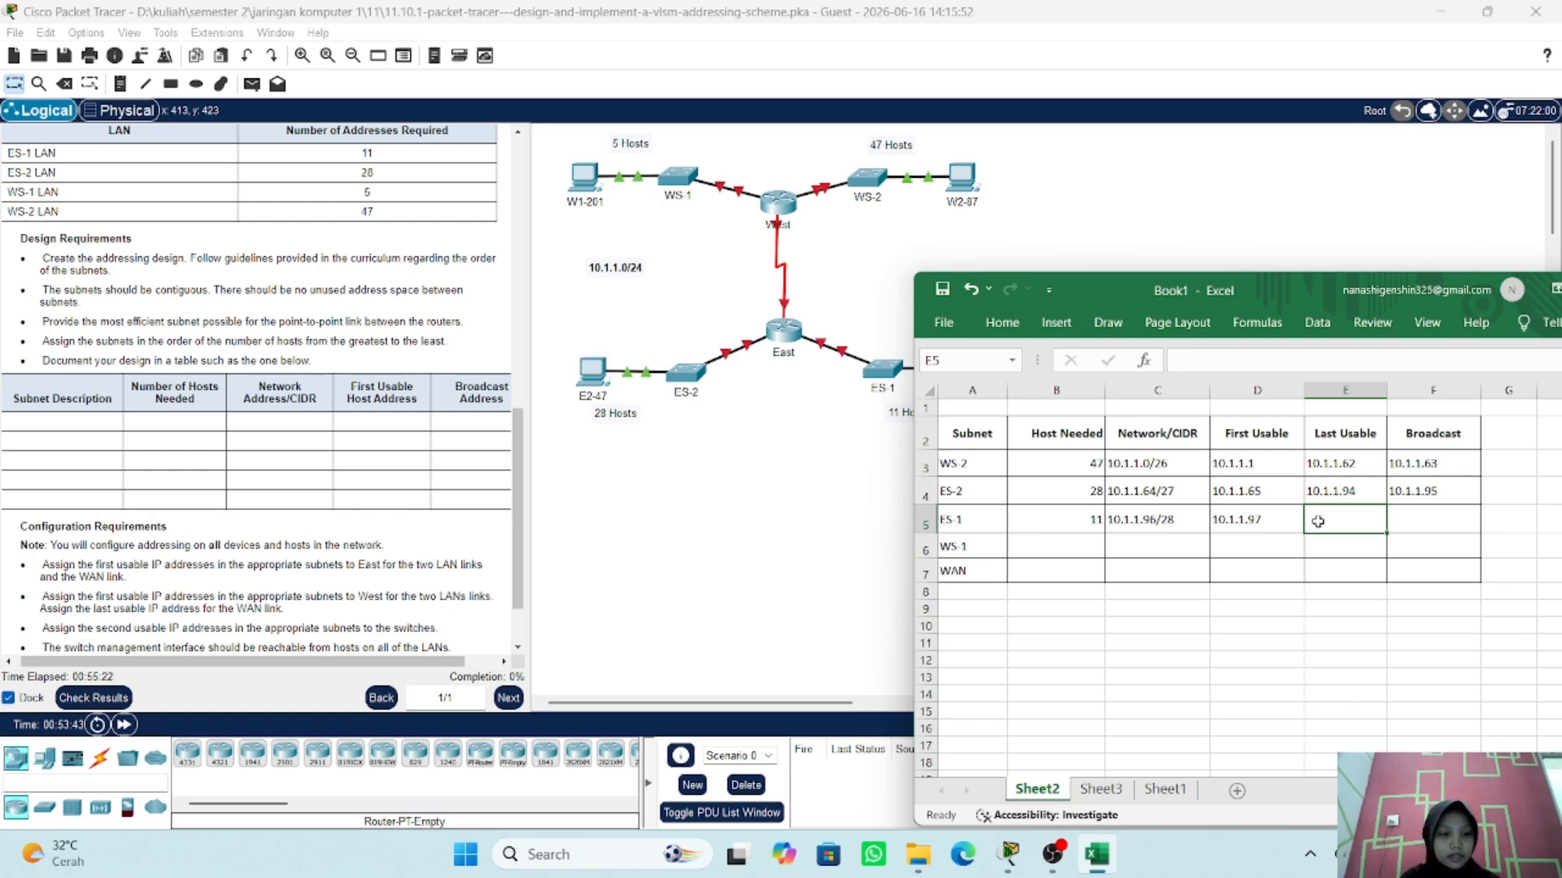
type("10.1")
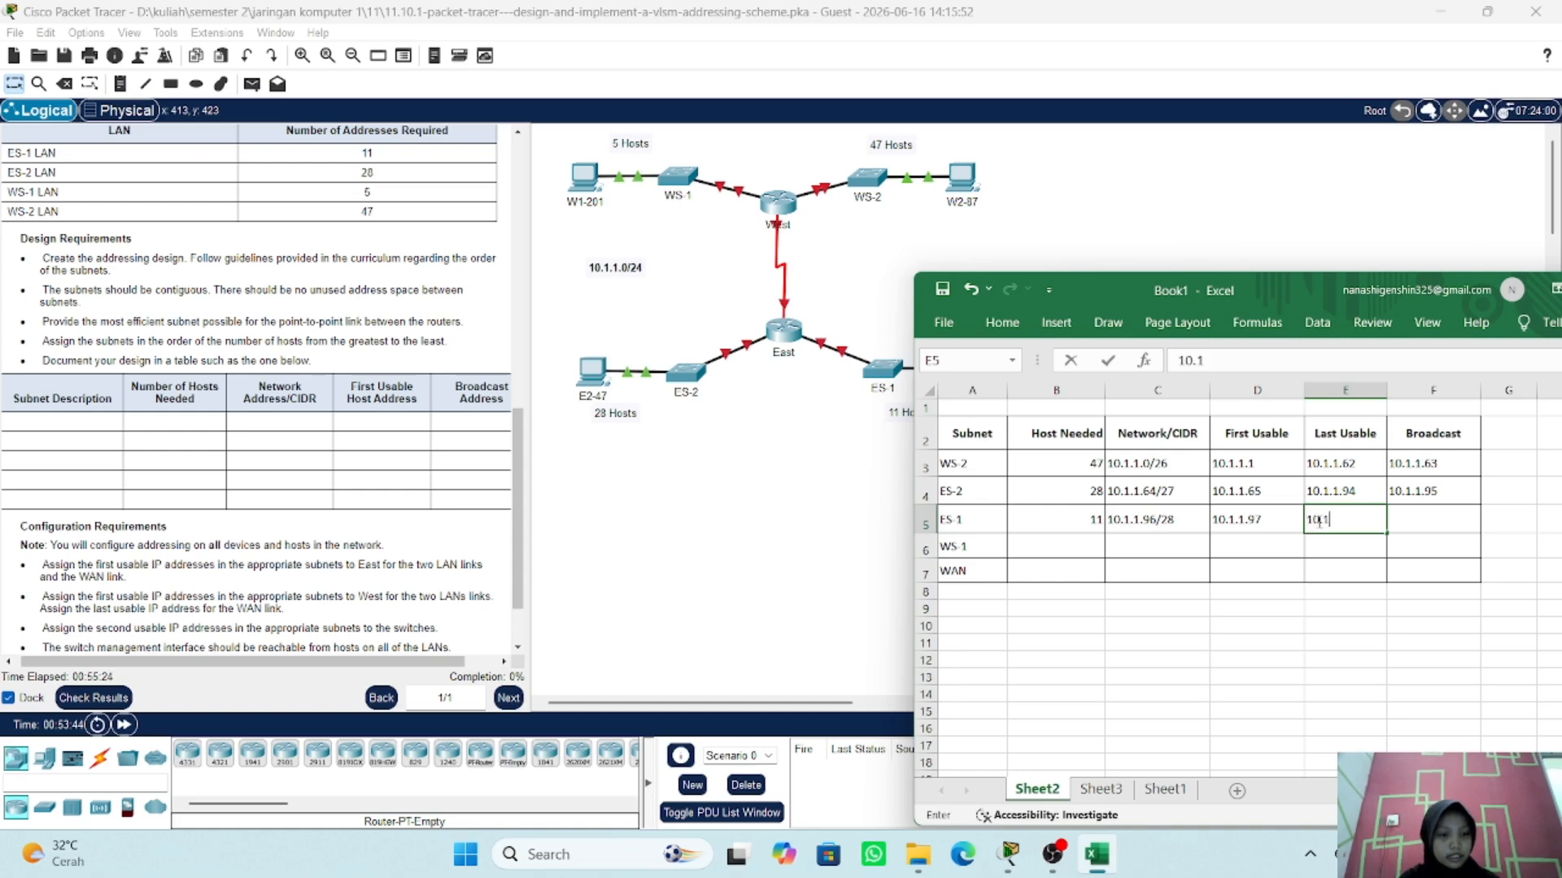
type(".1.")
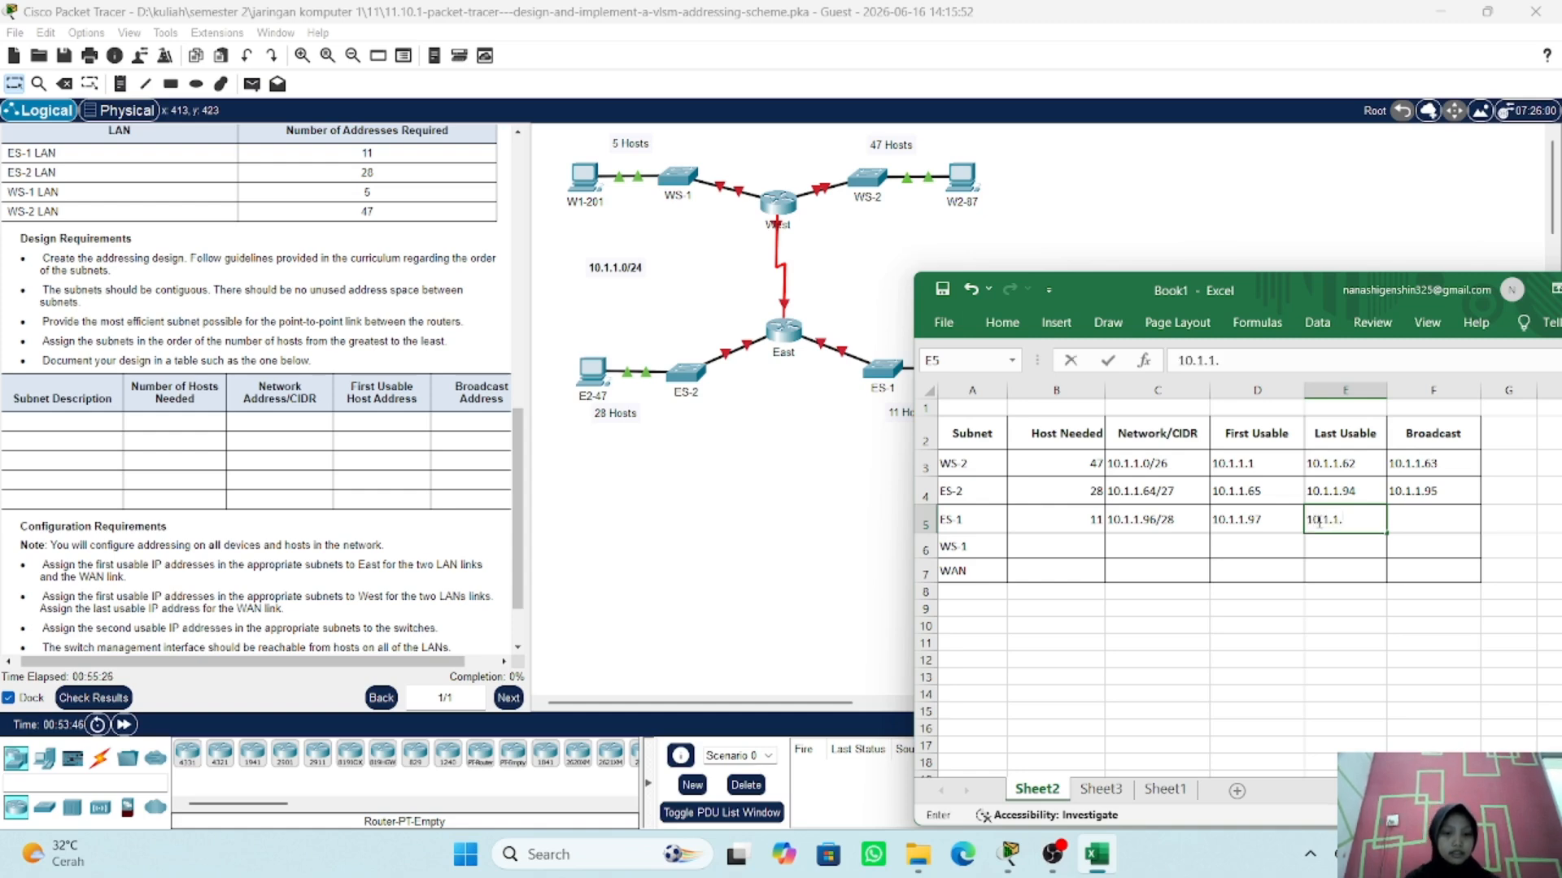
type("110")
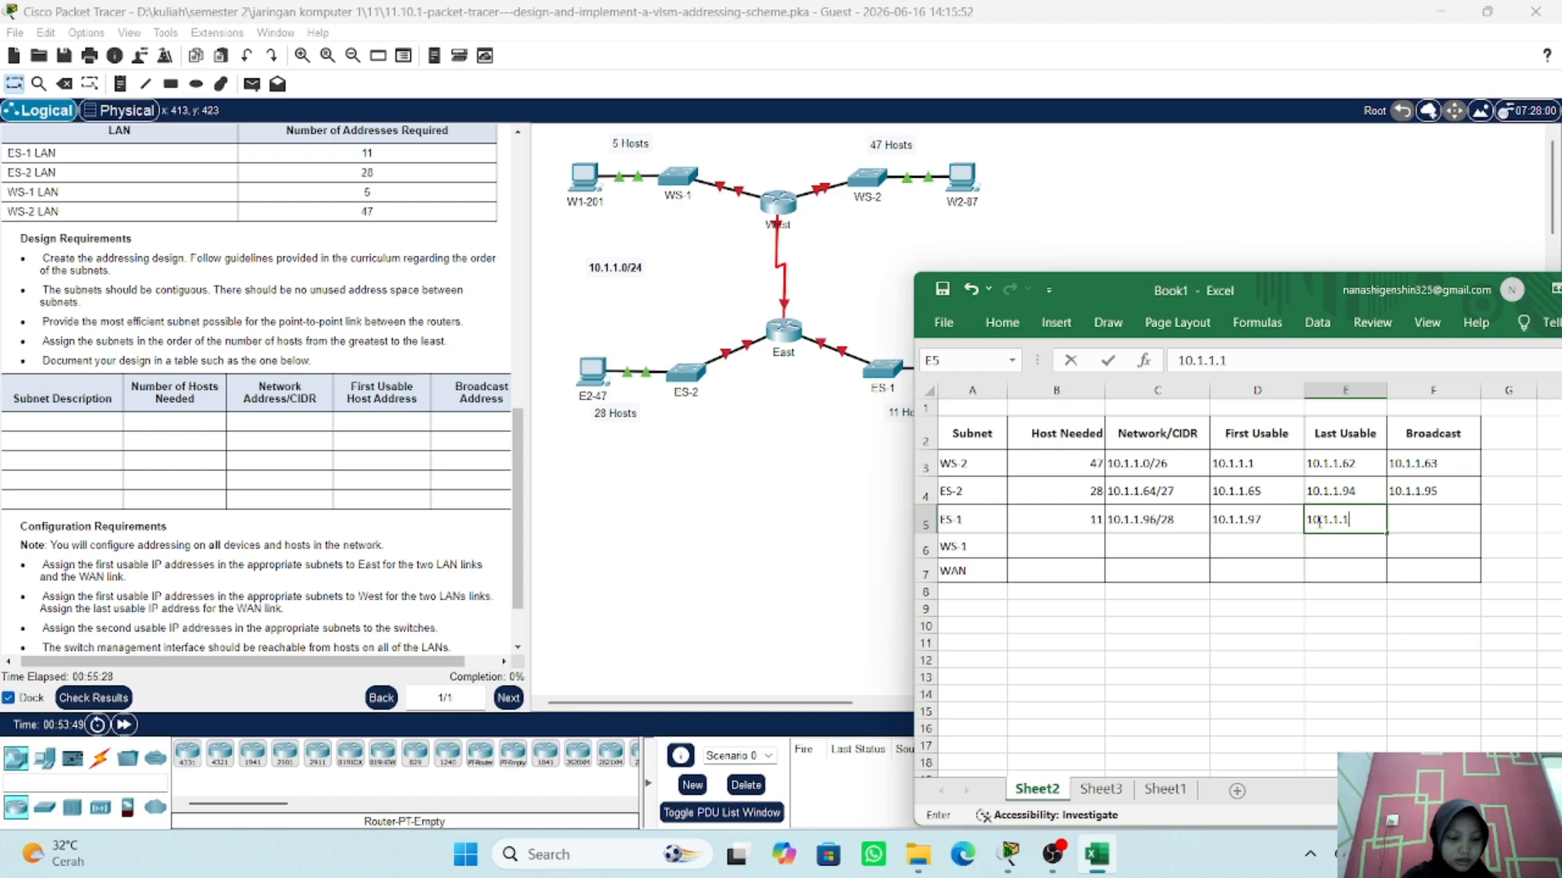
left_click(1412, 519)
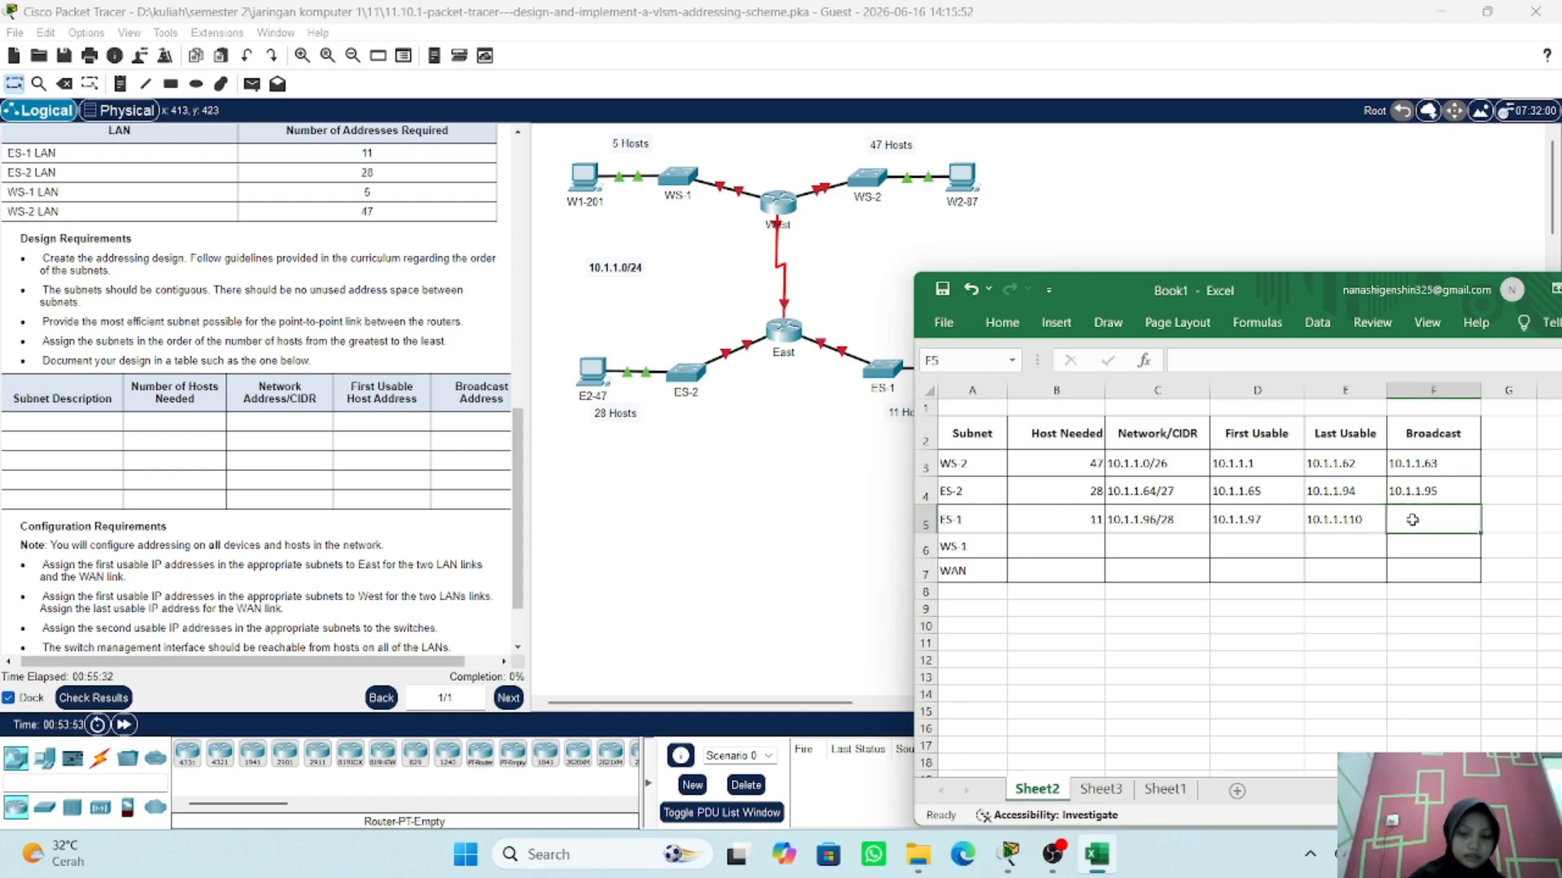
type("10.1")
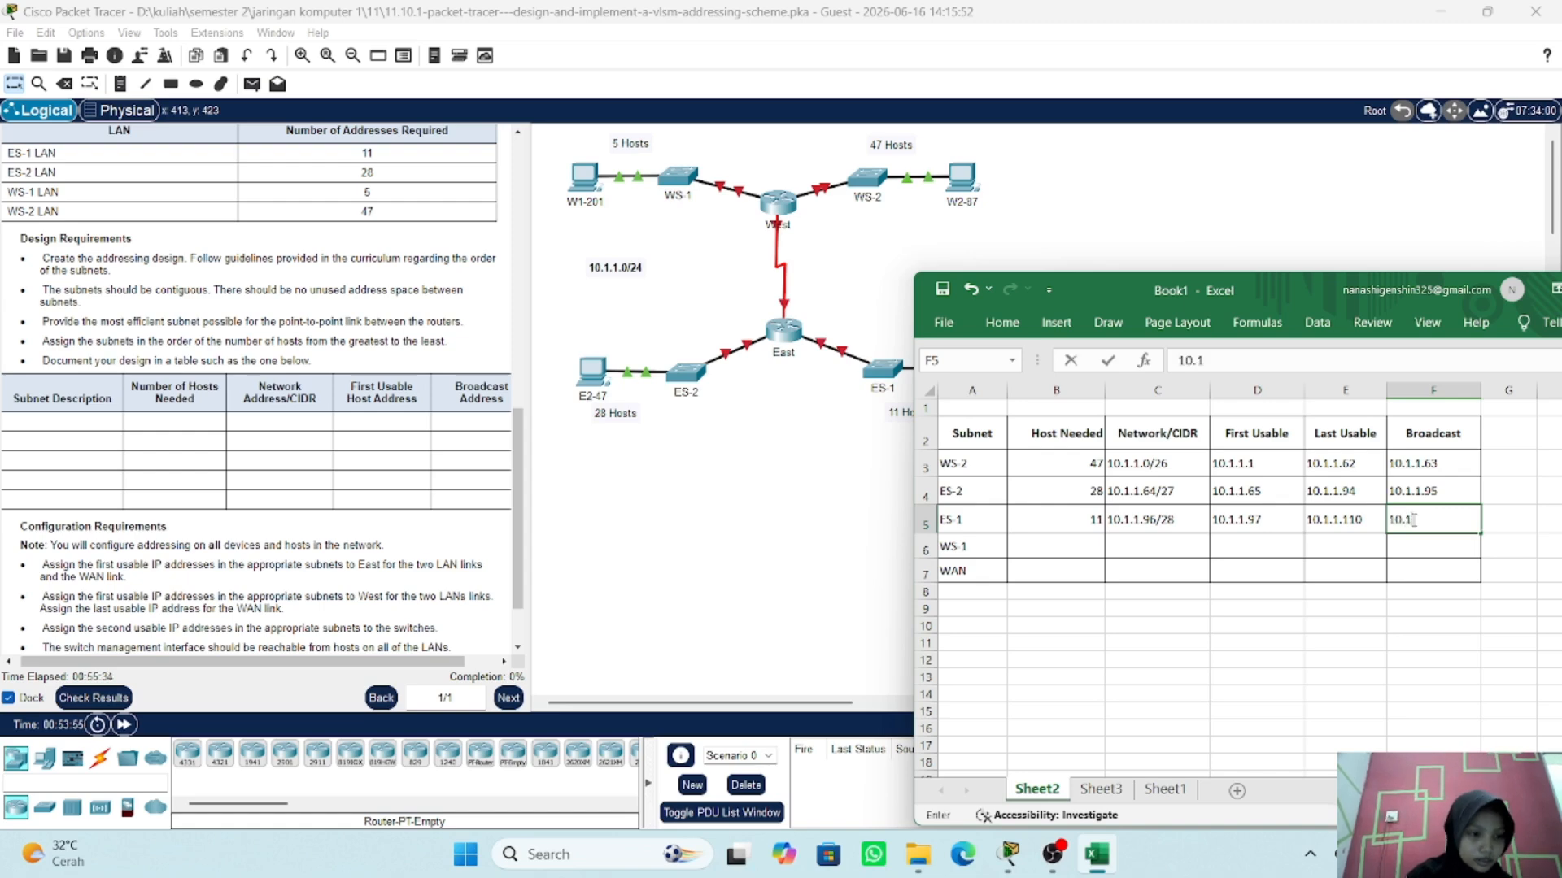
type(".1.111")
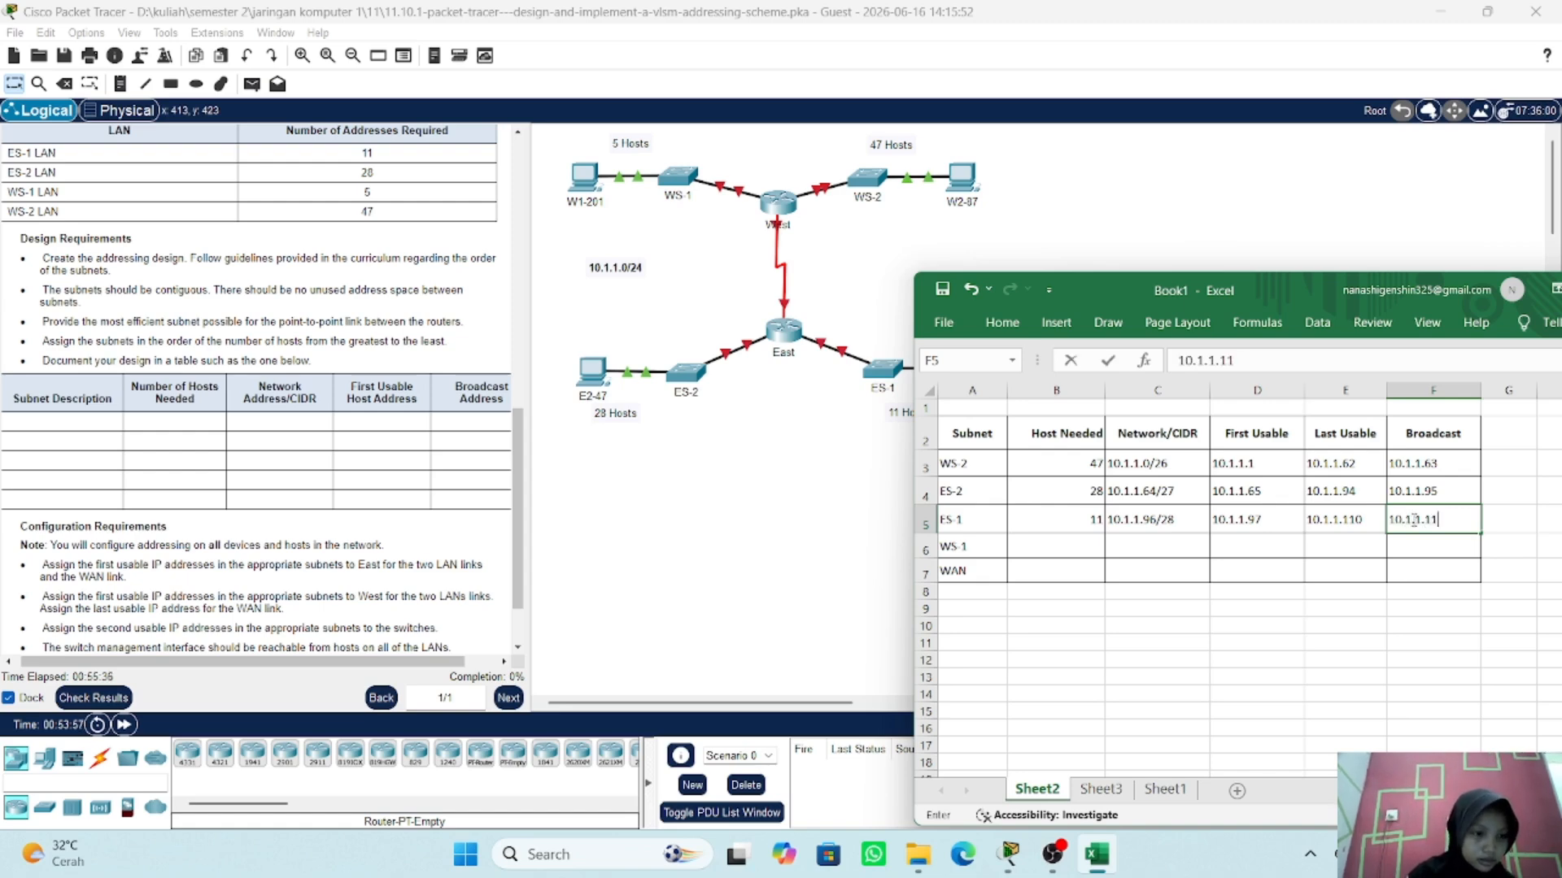
- Enter 5 as the hosts needed for WS-1 and, after checking the prefix table on Sheet1, 10.1.1.112/29 as its network
left_click(1076, 548)
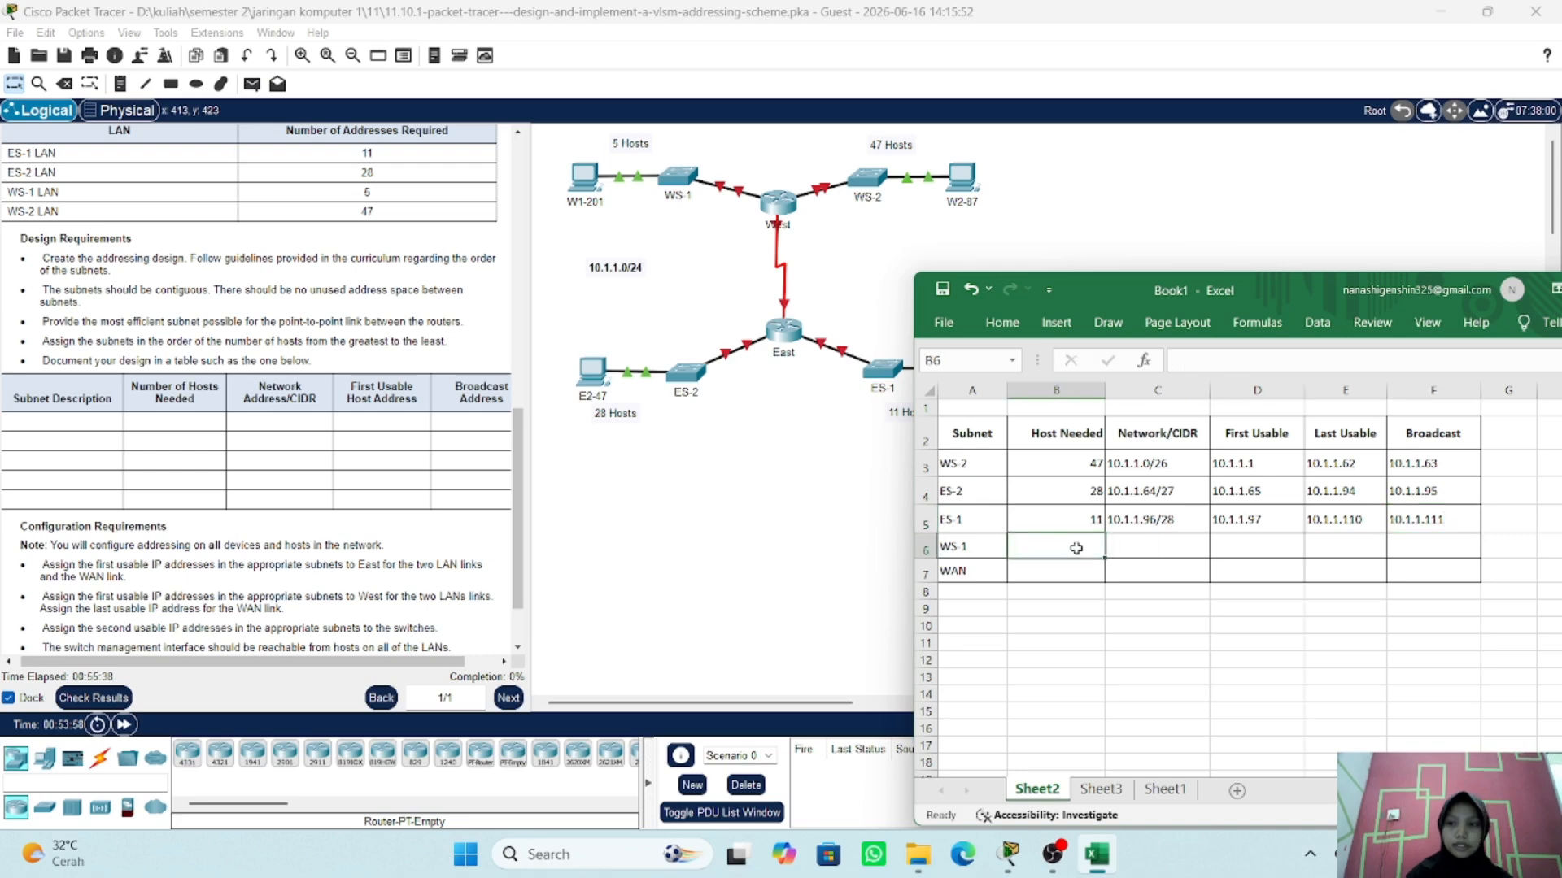
type("5")
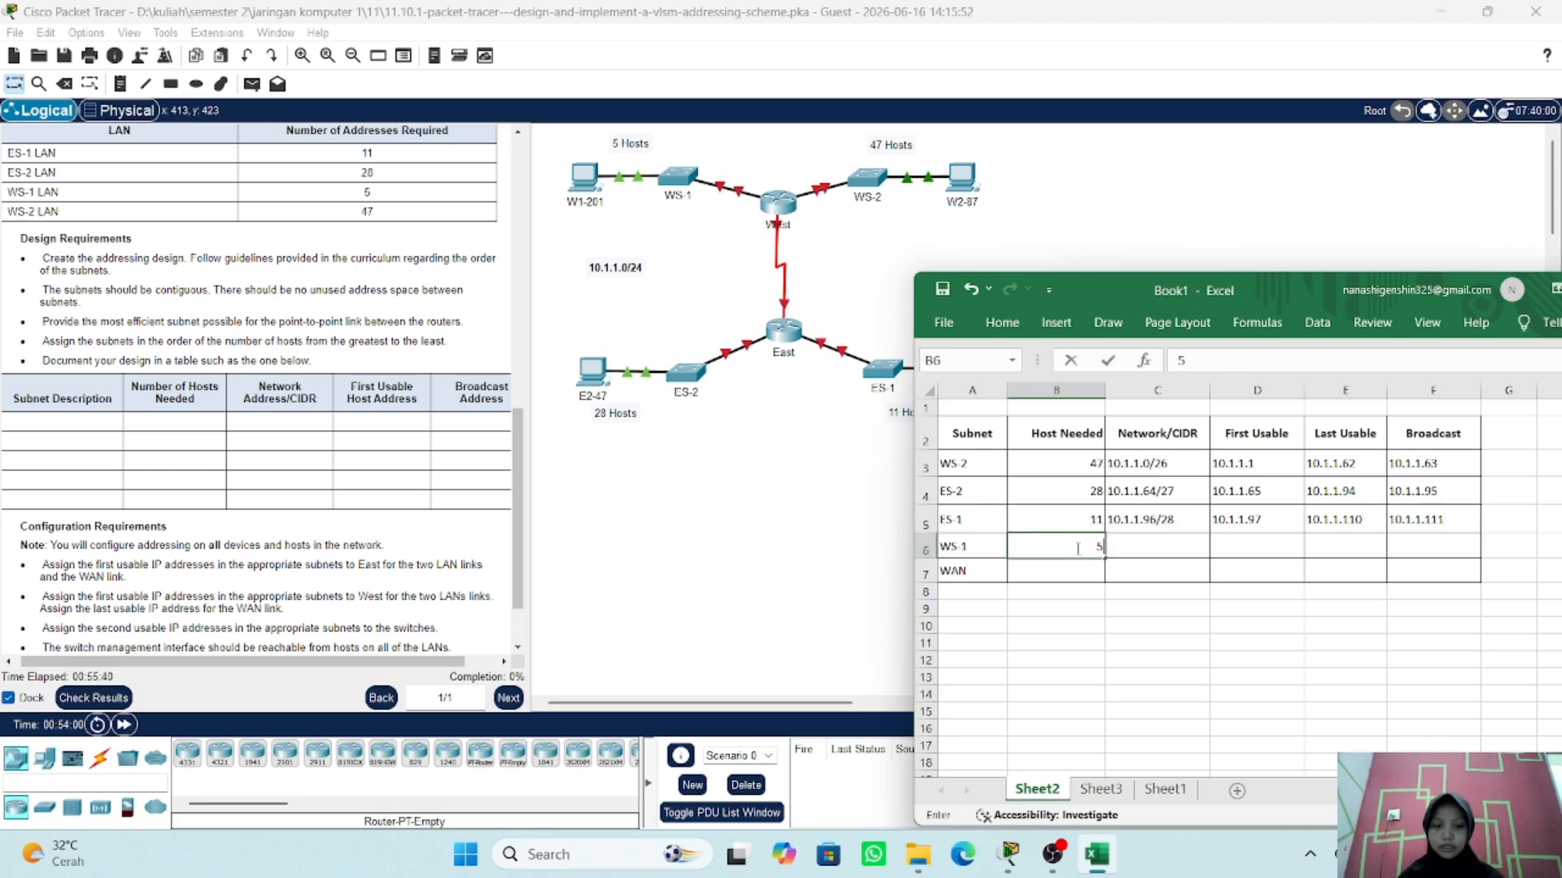
left_click(1161, 547)
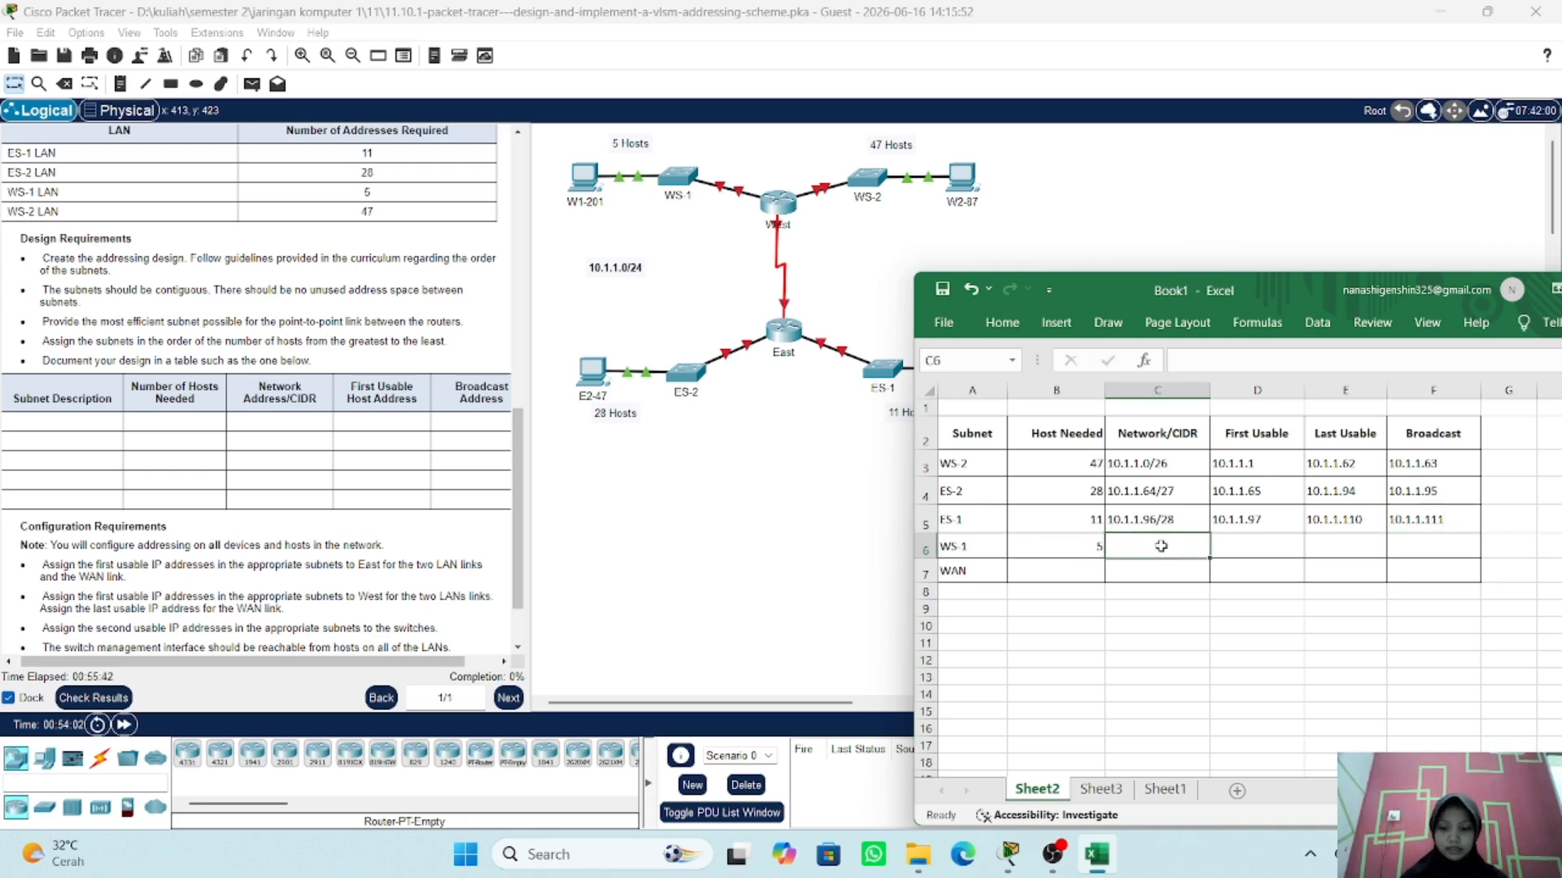
left_click(1155, 788)
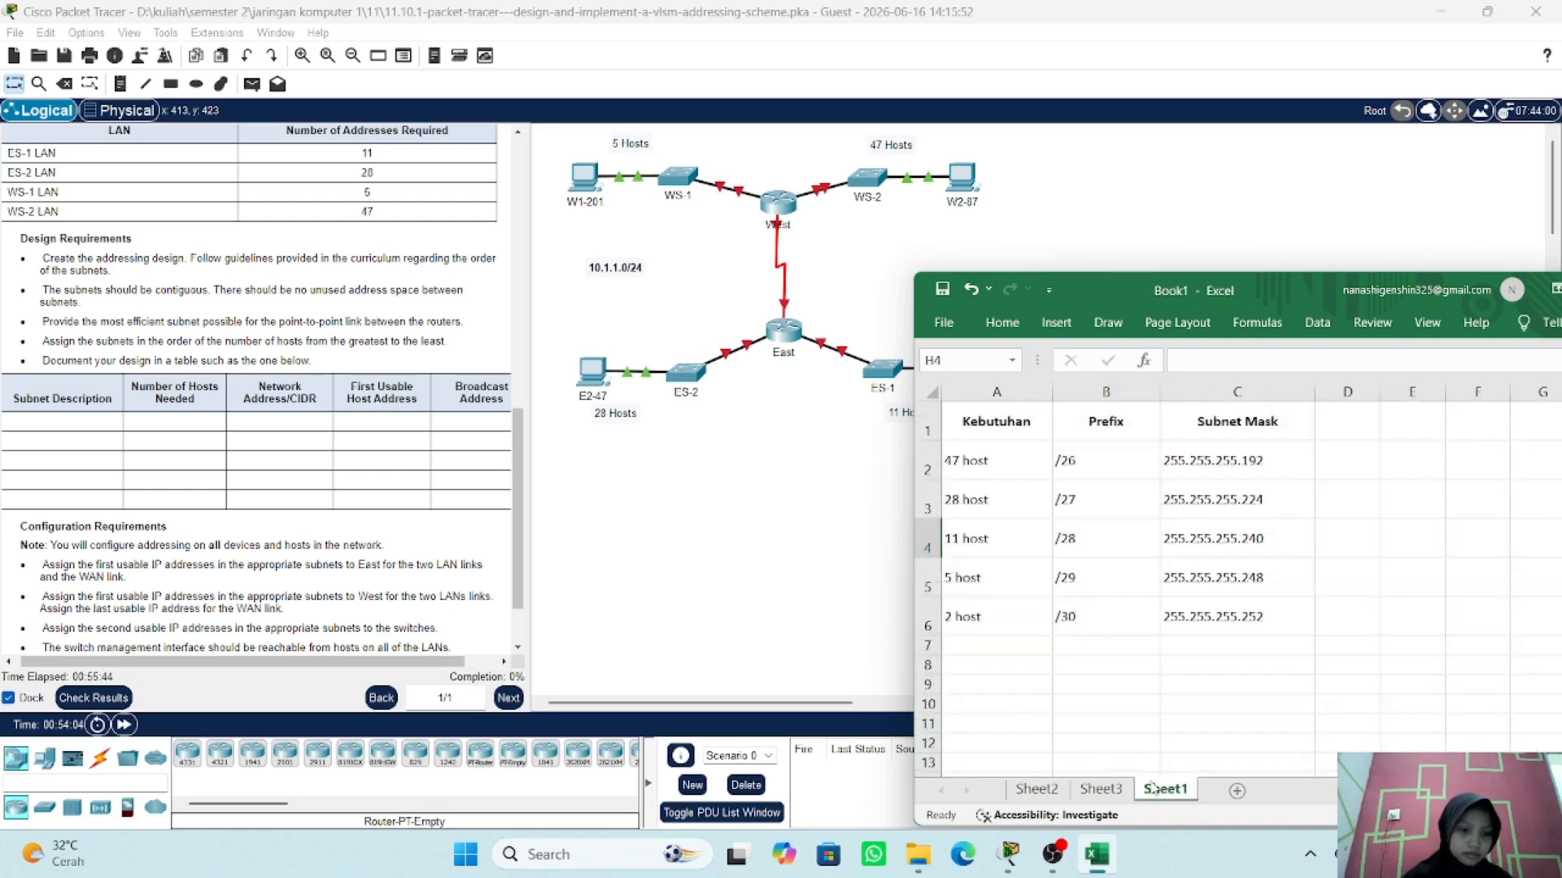
left_click(1048, 788)
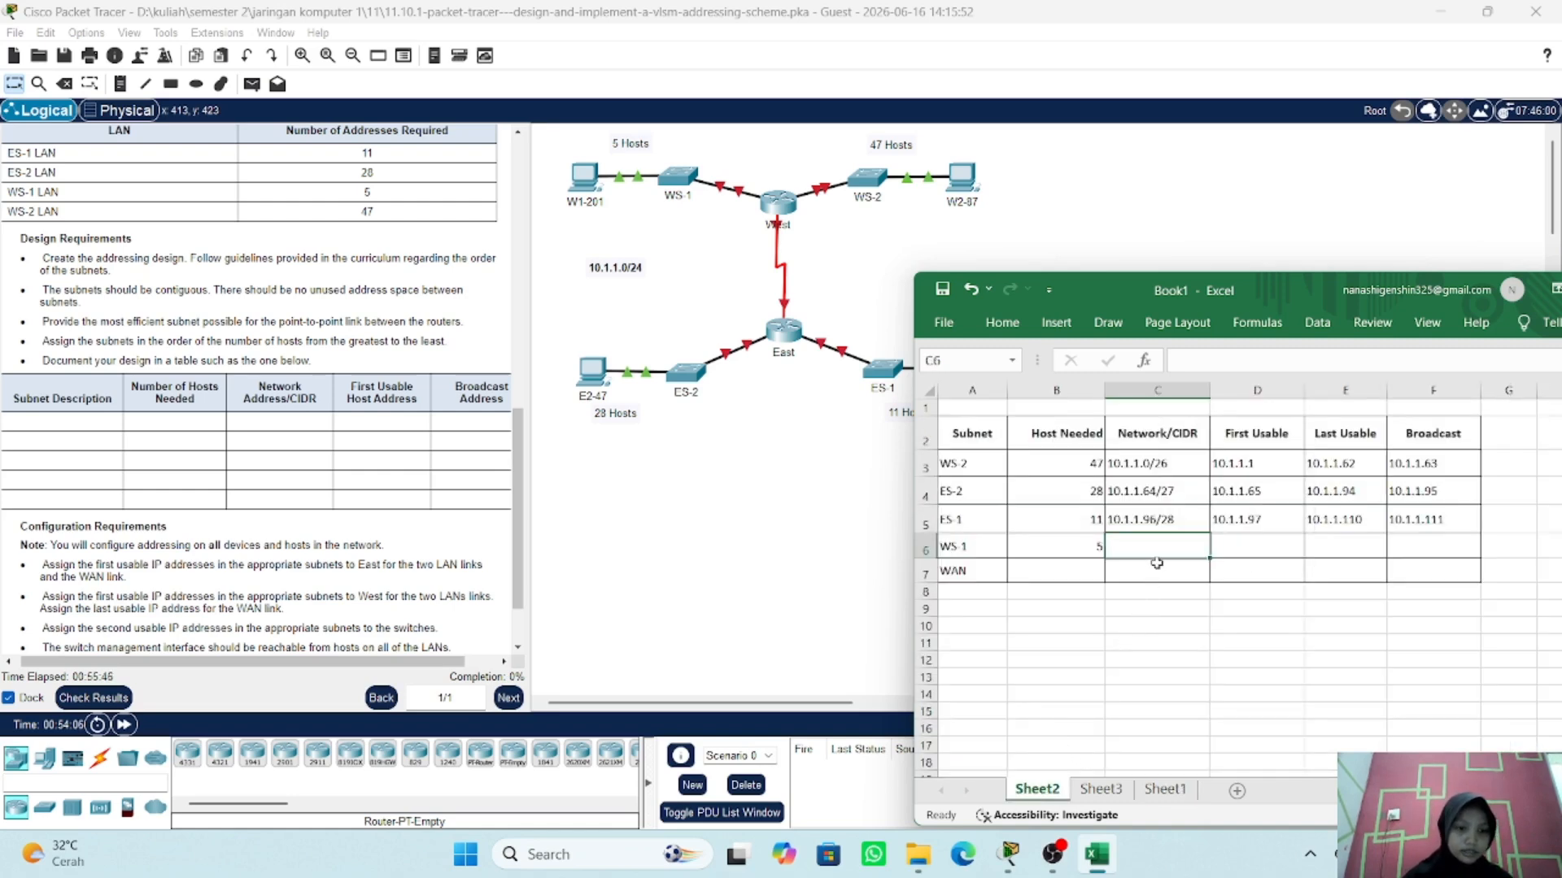
type("10.1")
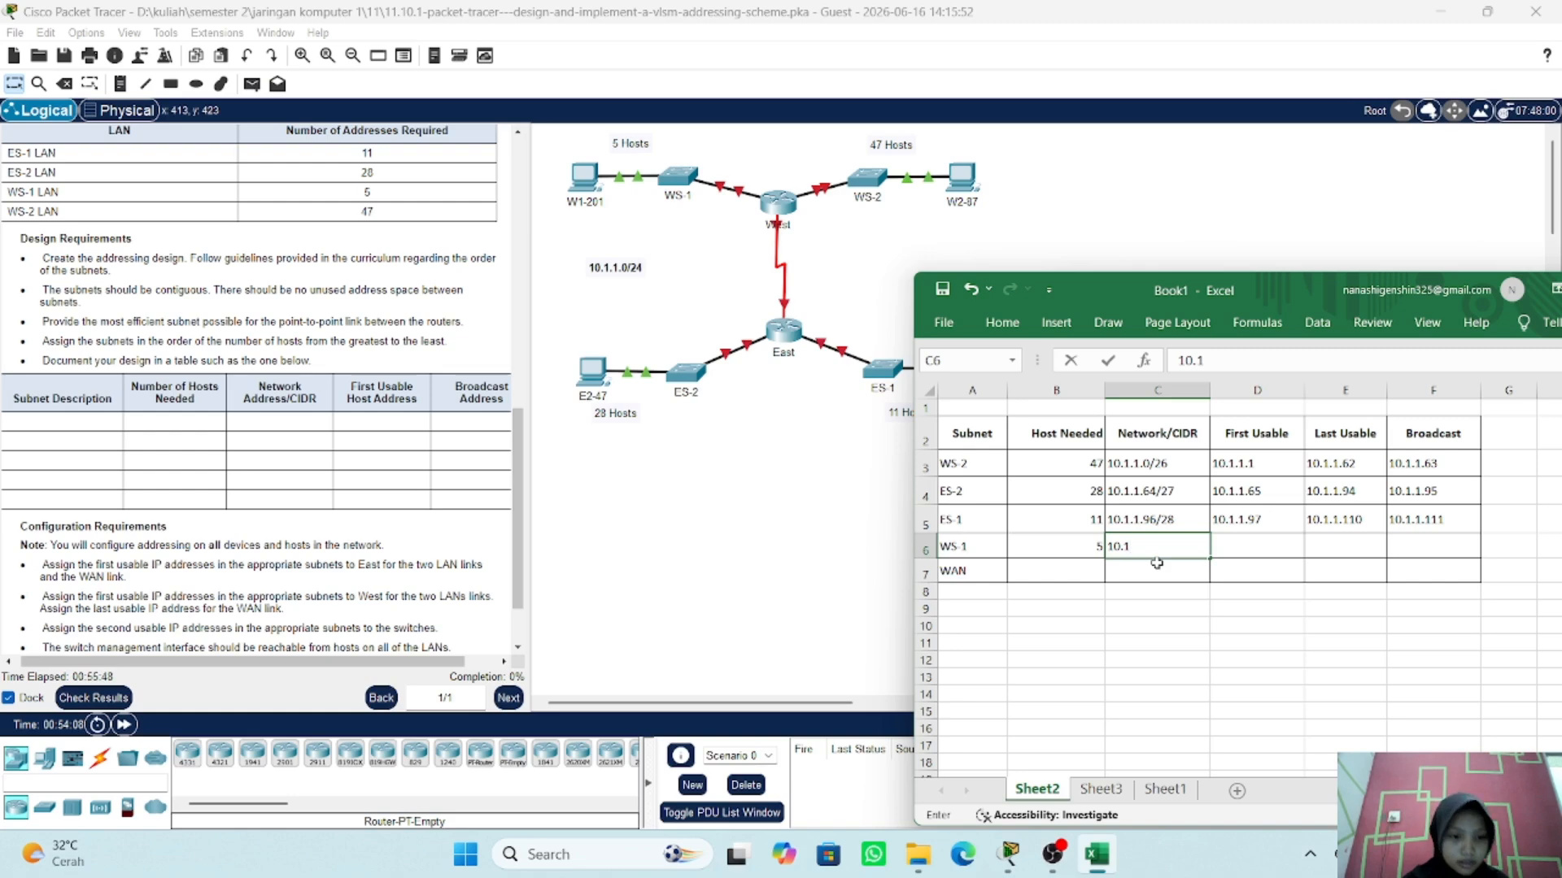
type(".1.")
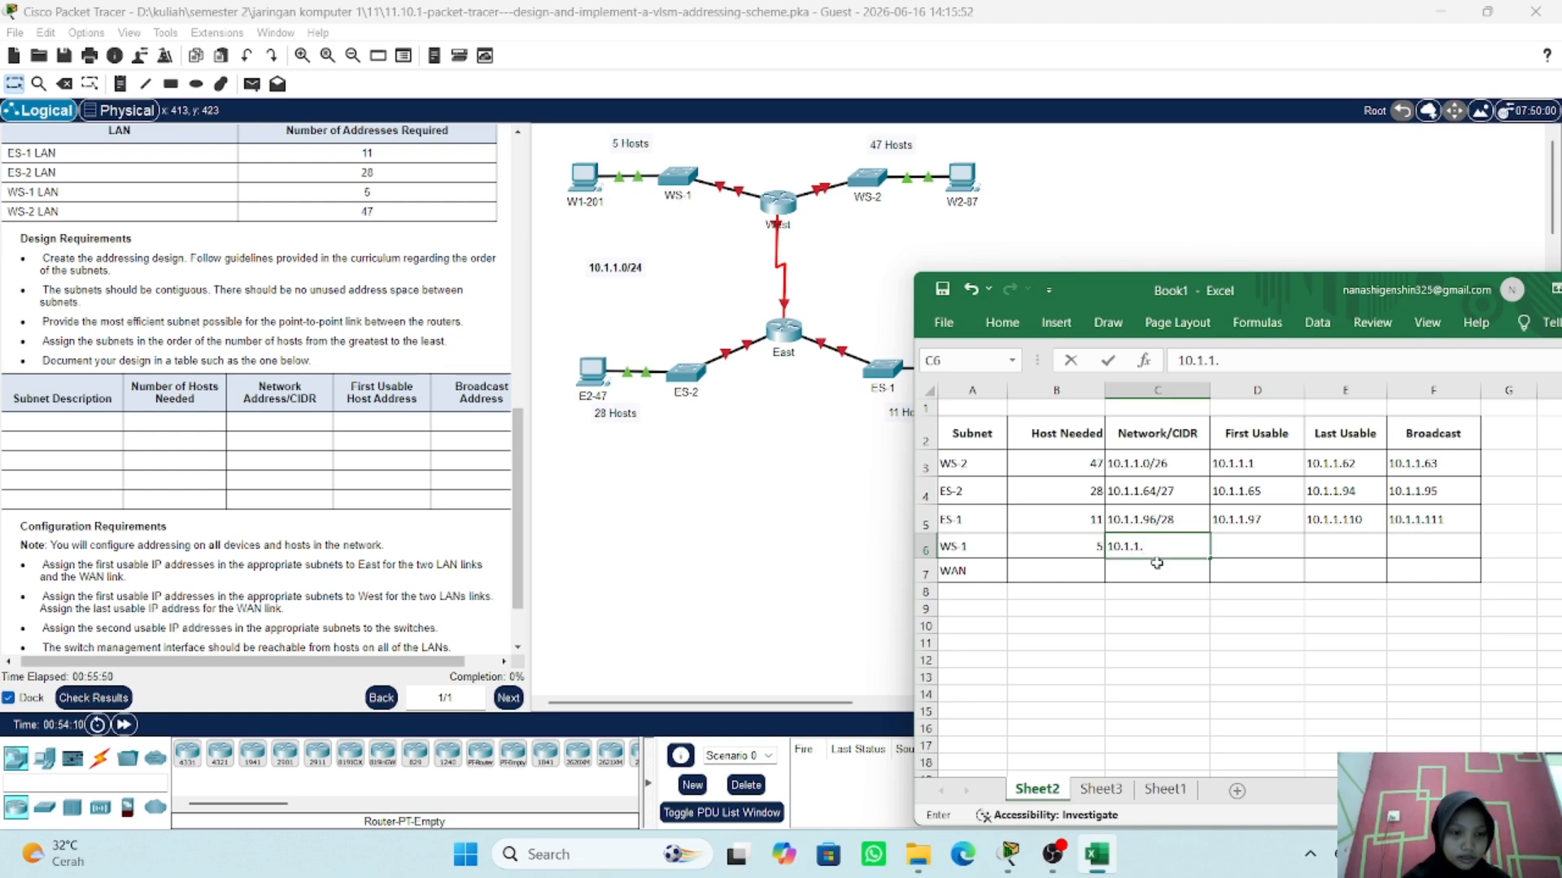
type("112/29")
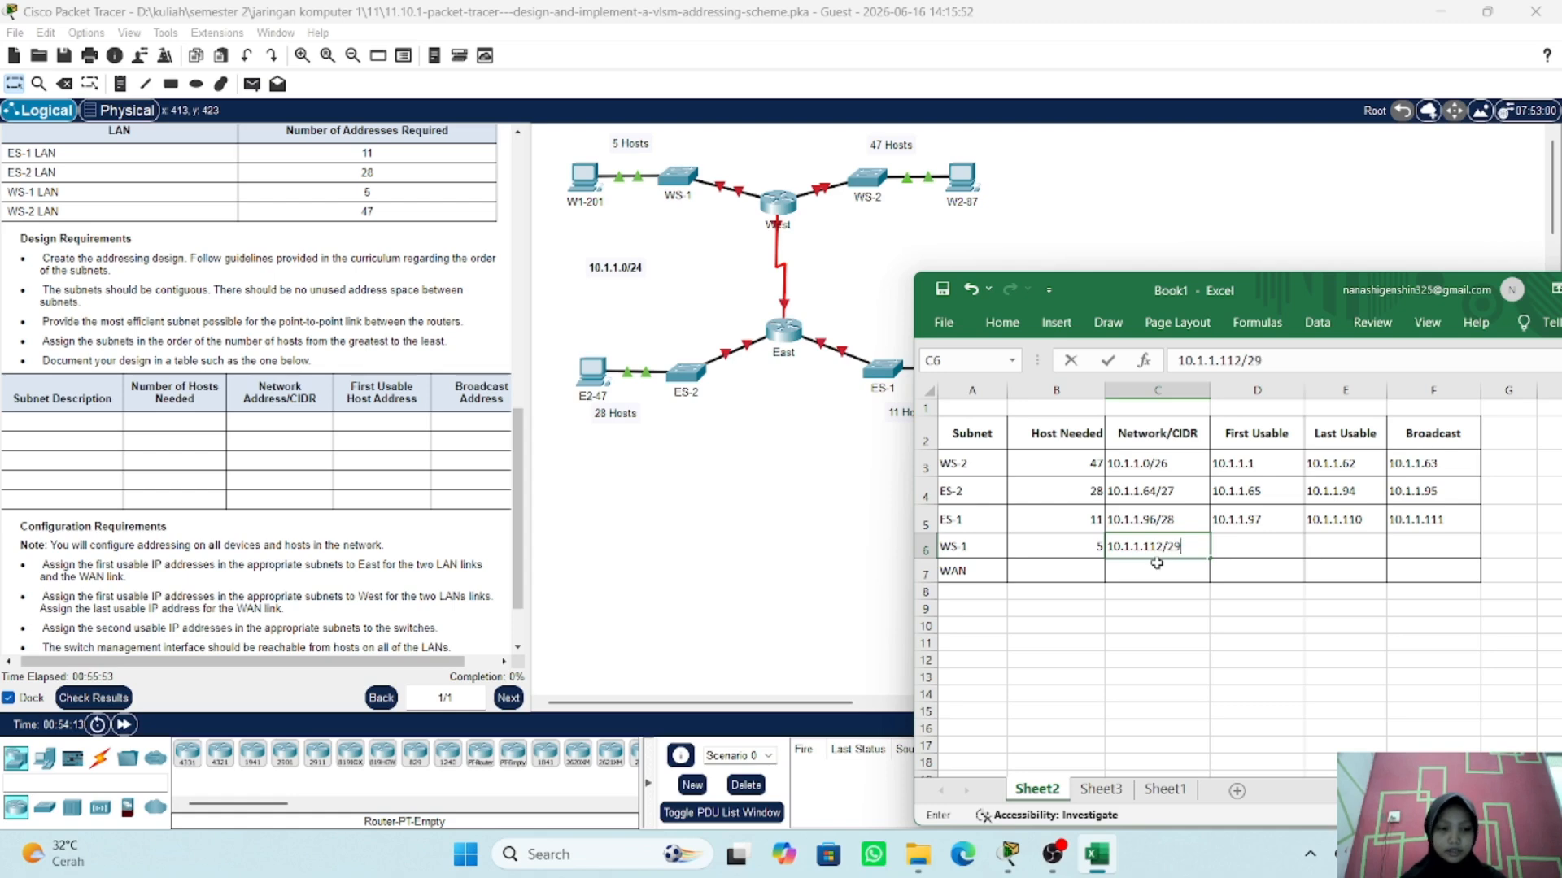
key("Tab")
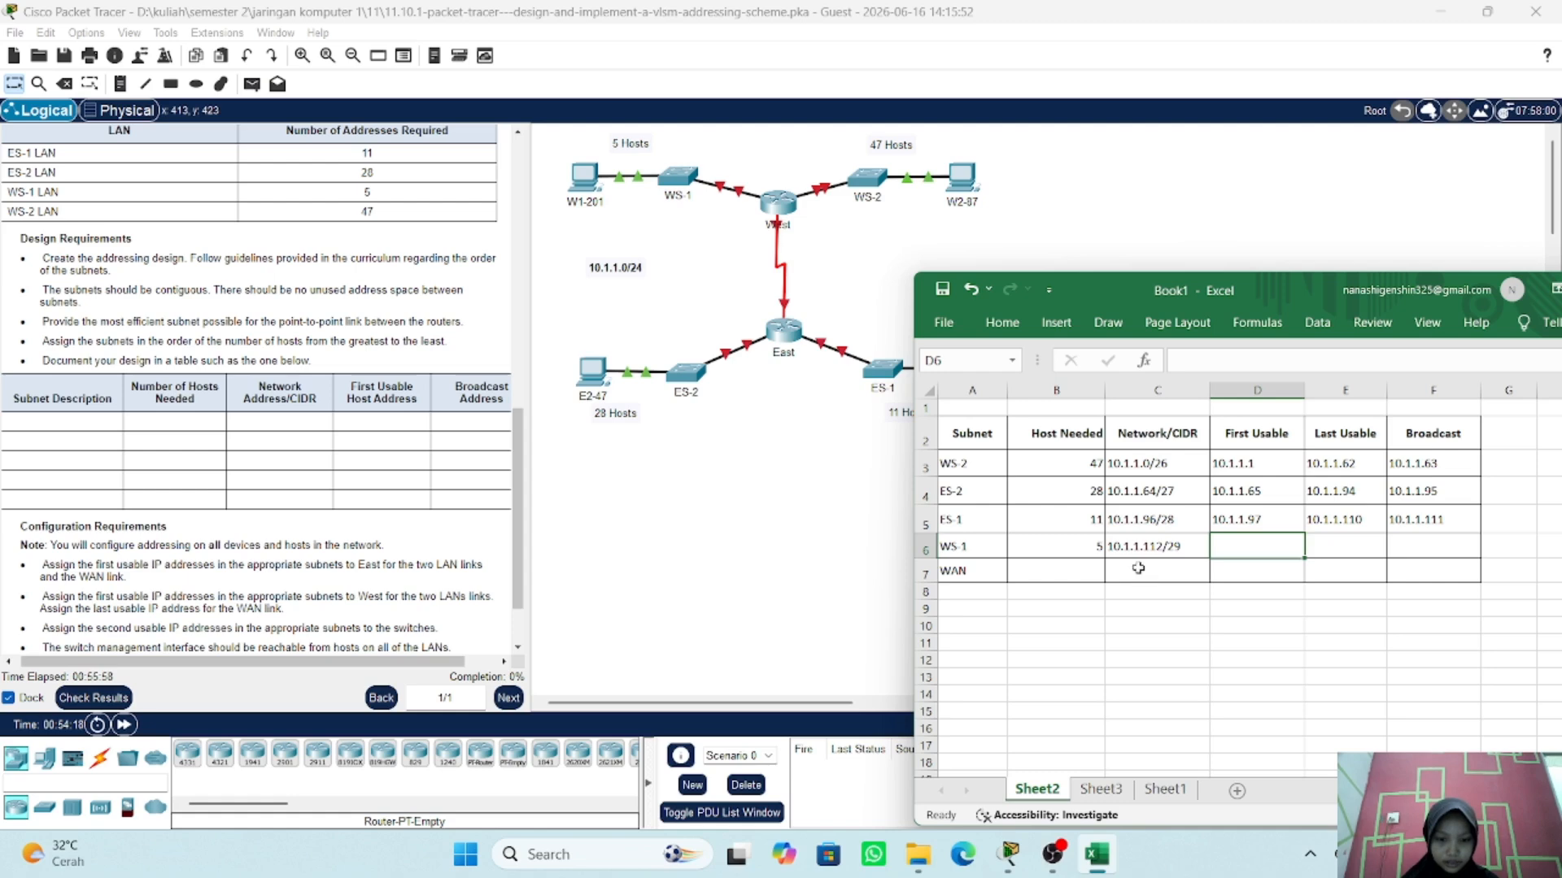
- Enter 10.1.1.113 as the first usable and 10.1.1.118 as the last usable address for WS-1
double_click(1246, 551)
type("10.1.1.")
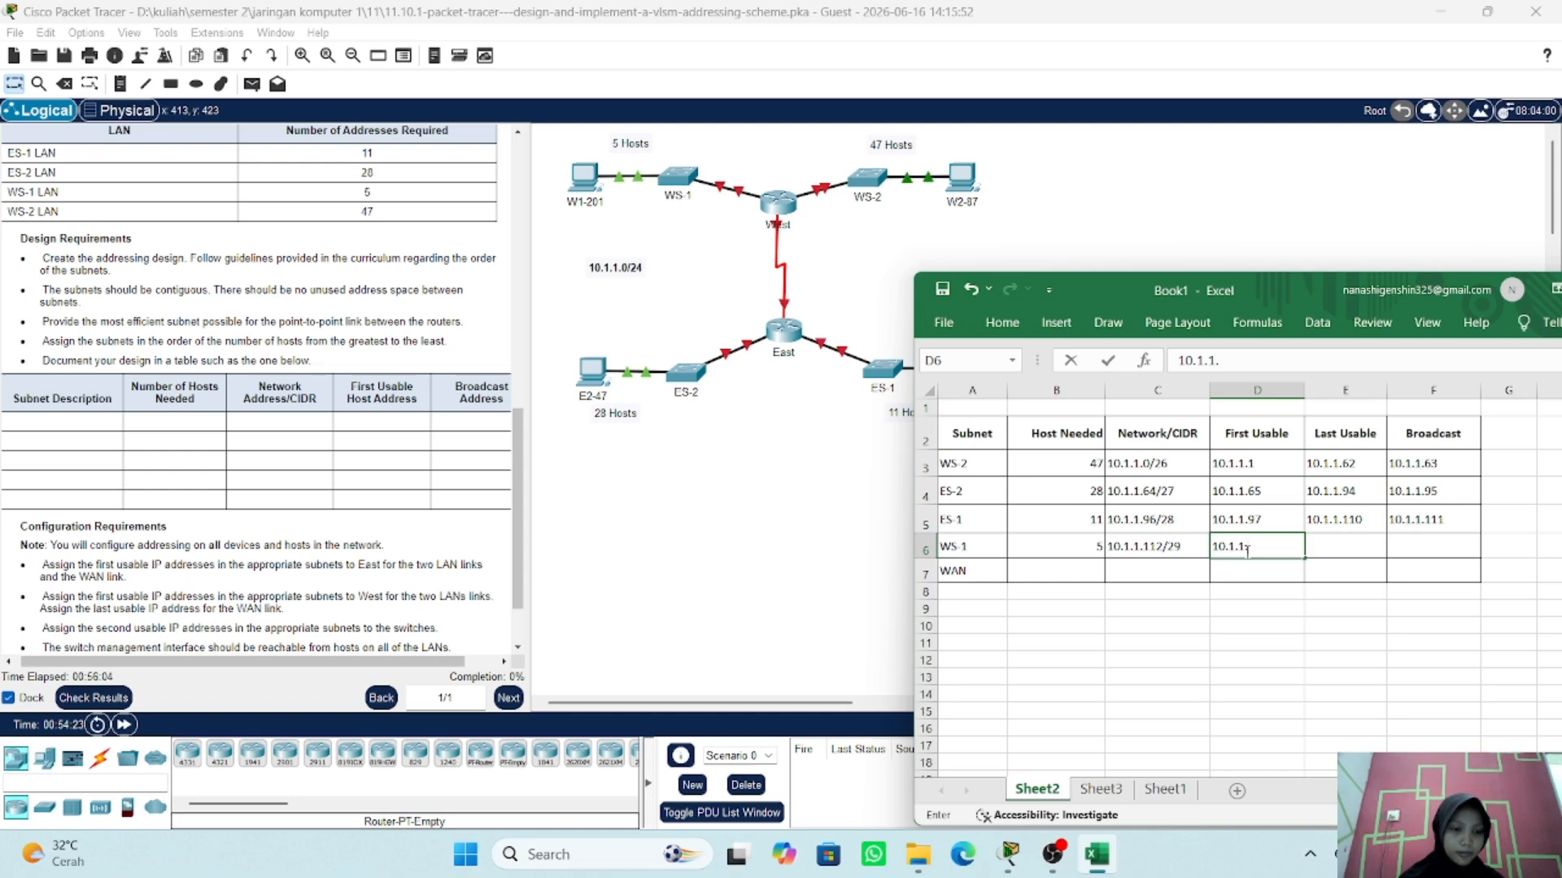
type("113")
key("Tab")
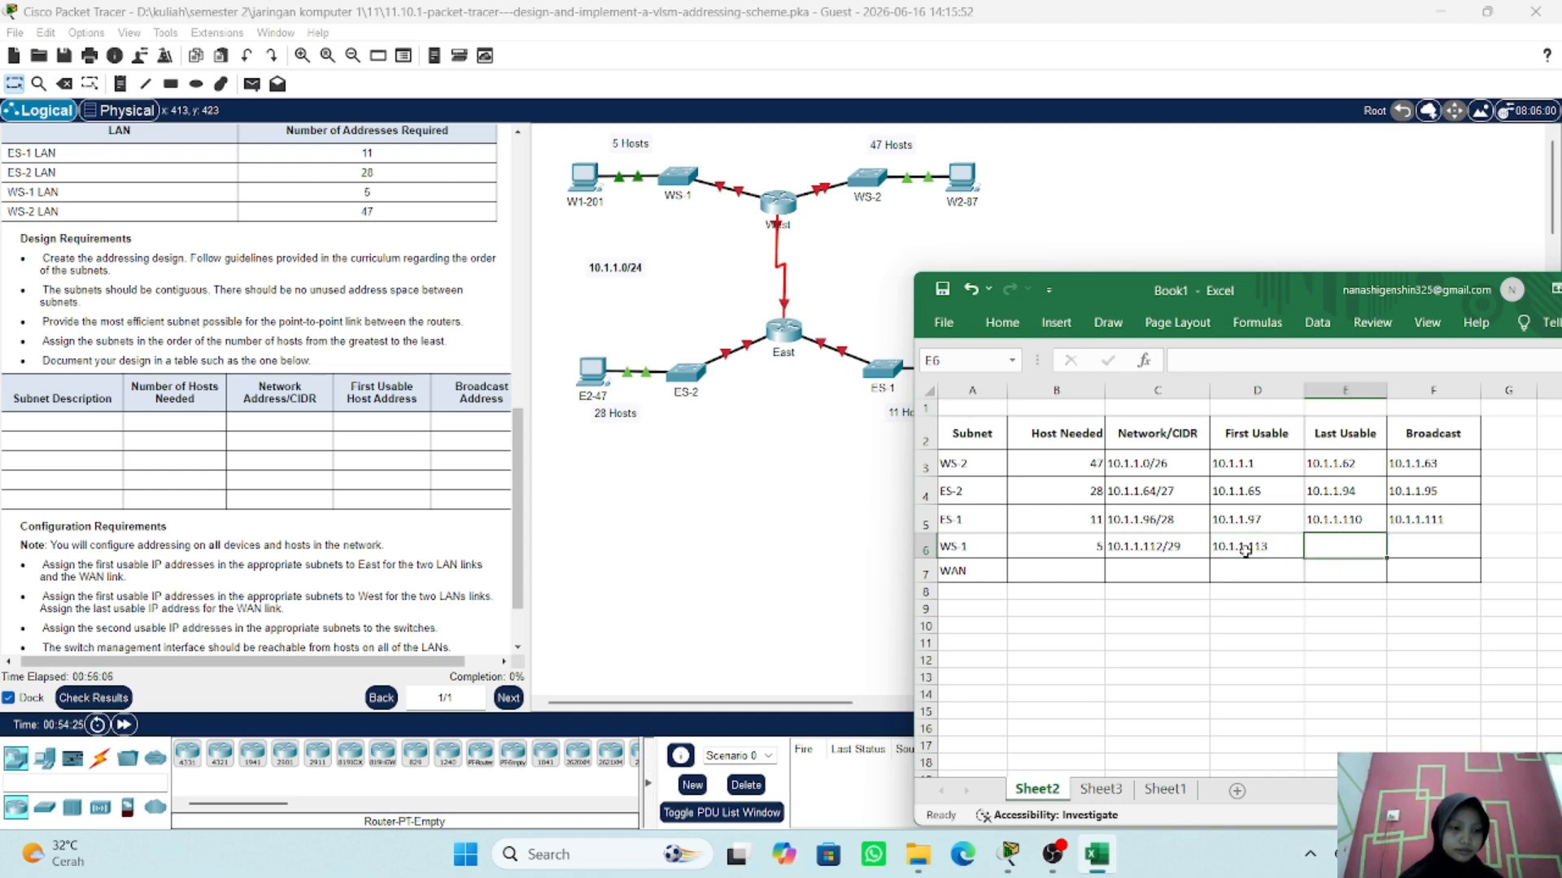
type("10.1.")
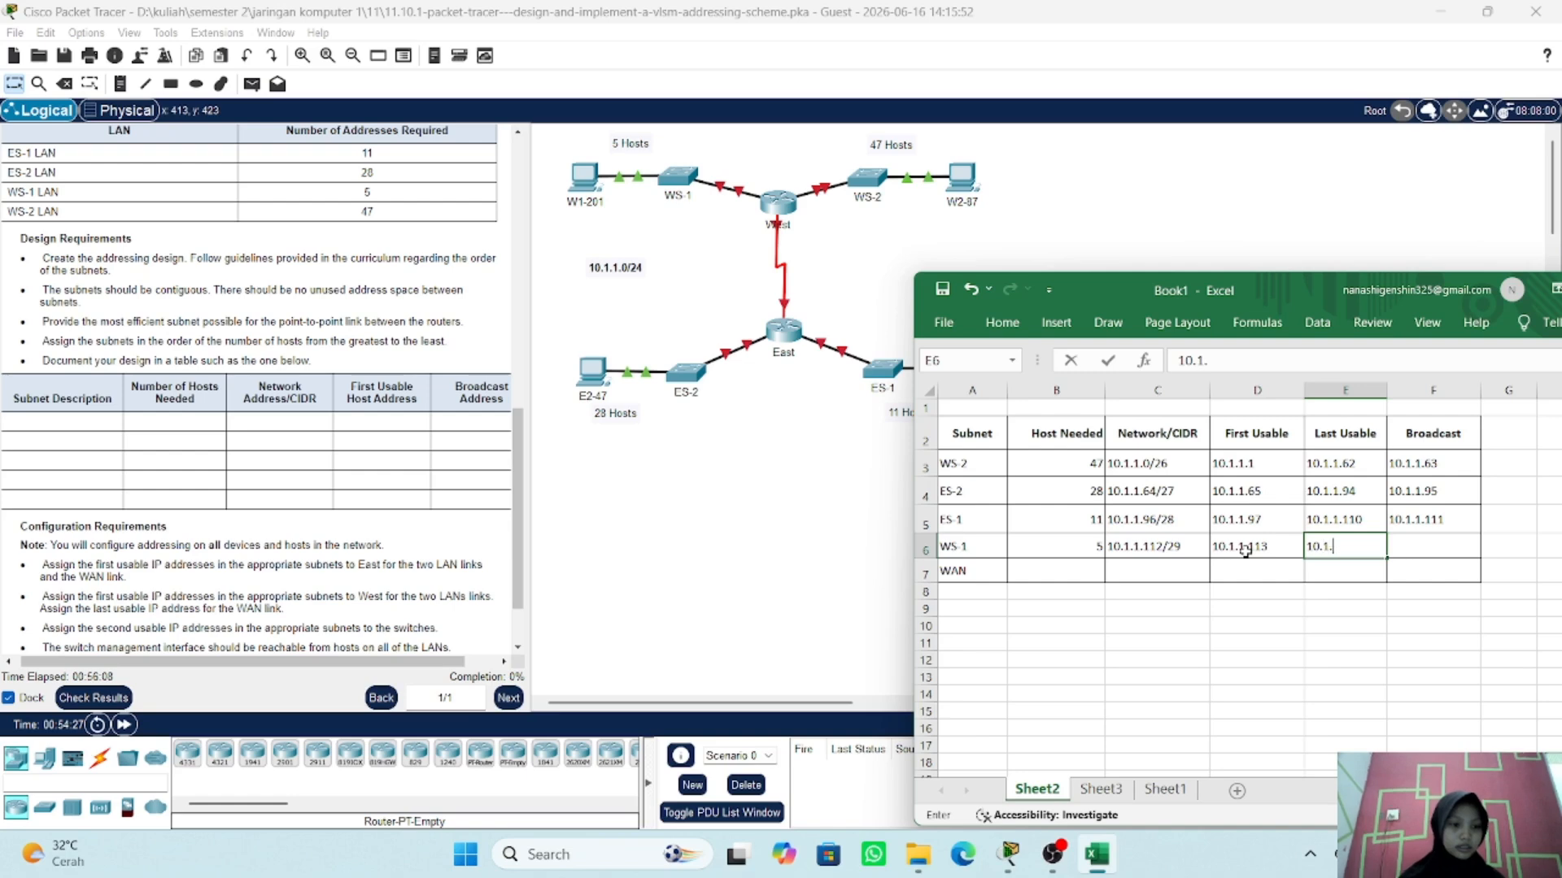
type("1.11")
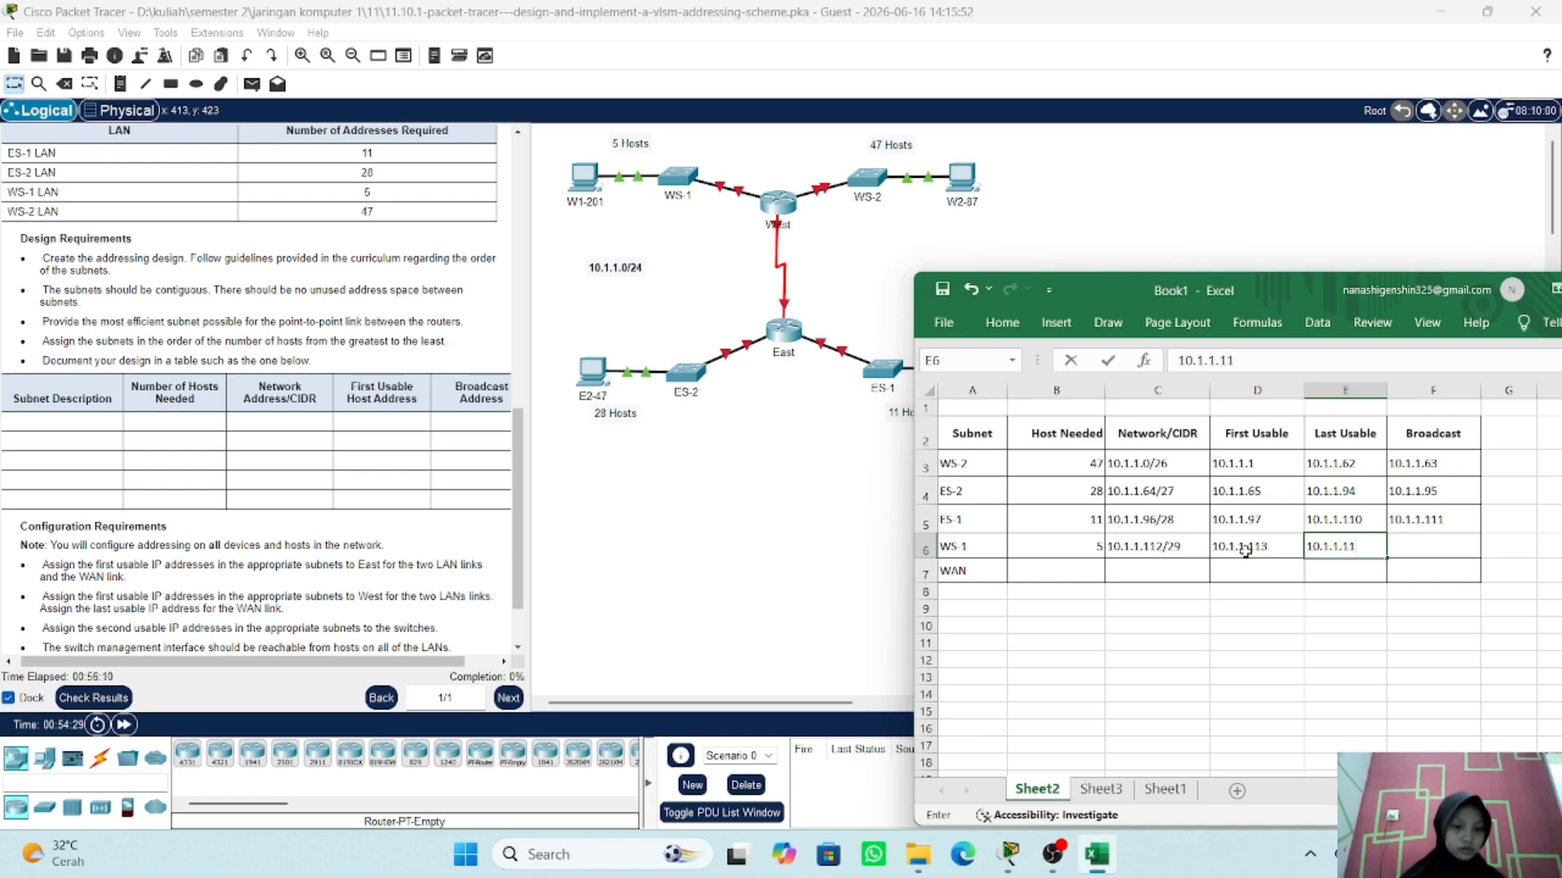
type("8")
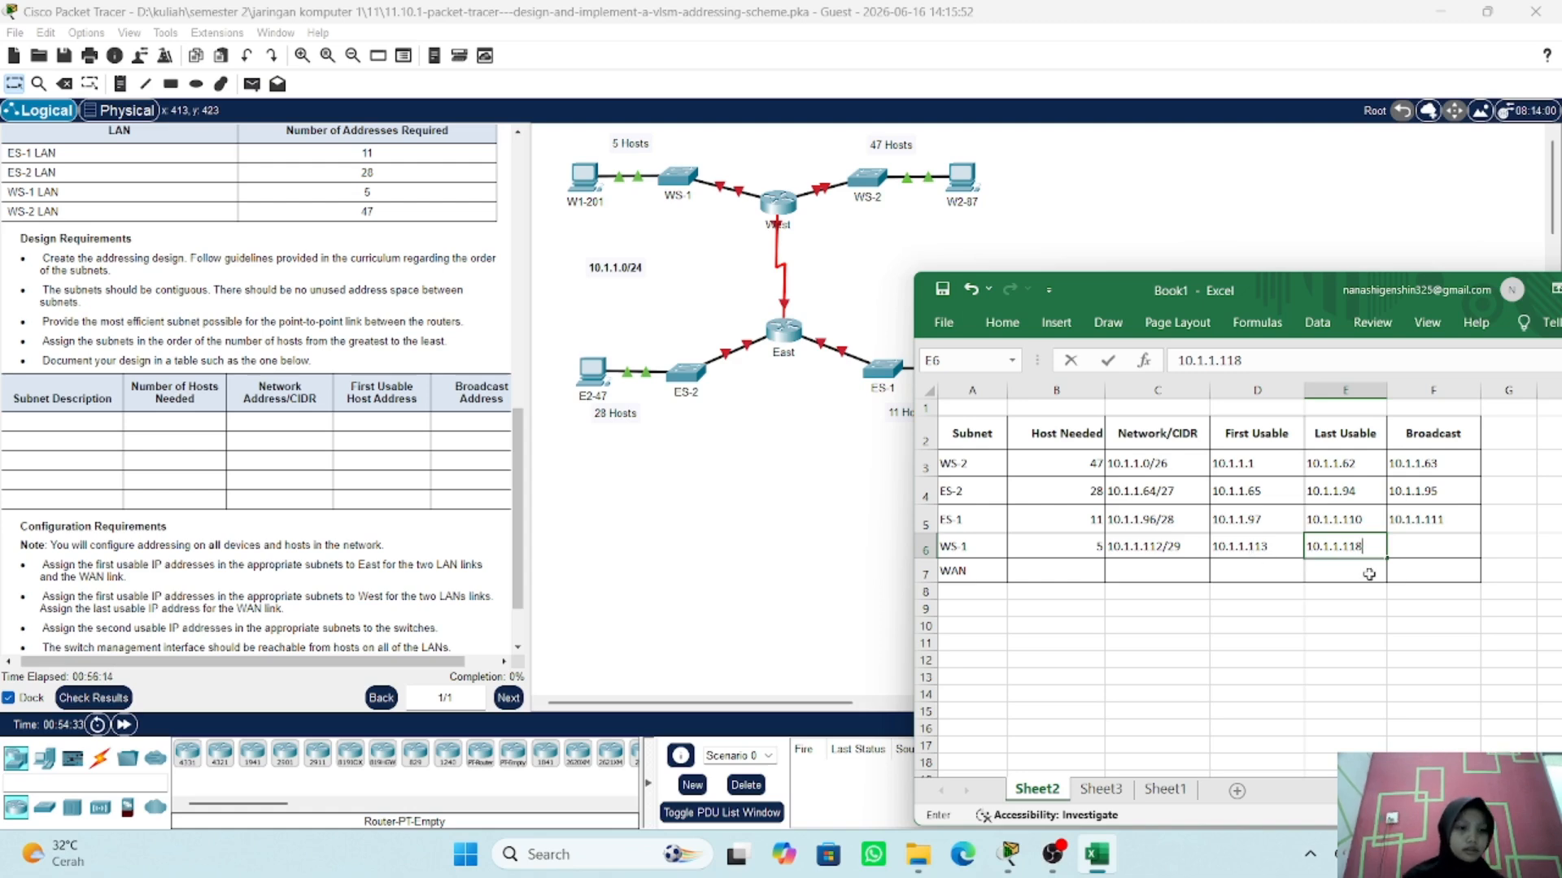
left_click(1417, 550)
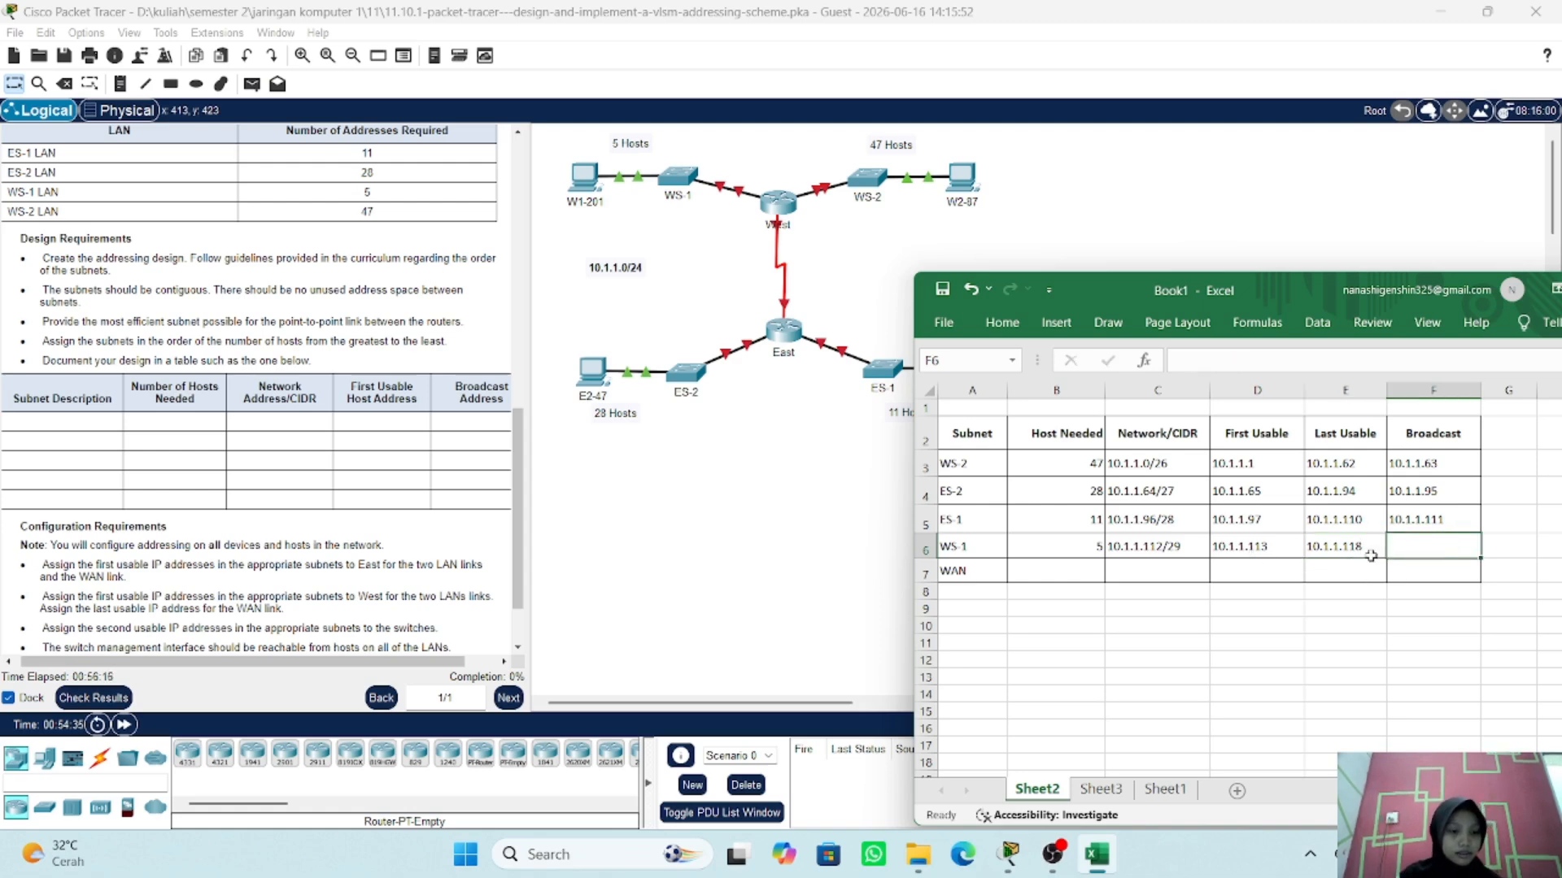
- Enter 10.1.1.119 as the broadcast address for WS-1
double_click(1435, 549)
type("10.1.")
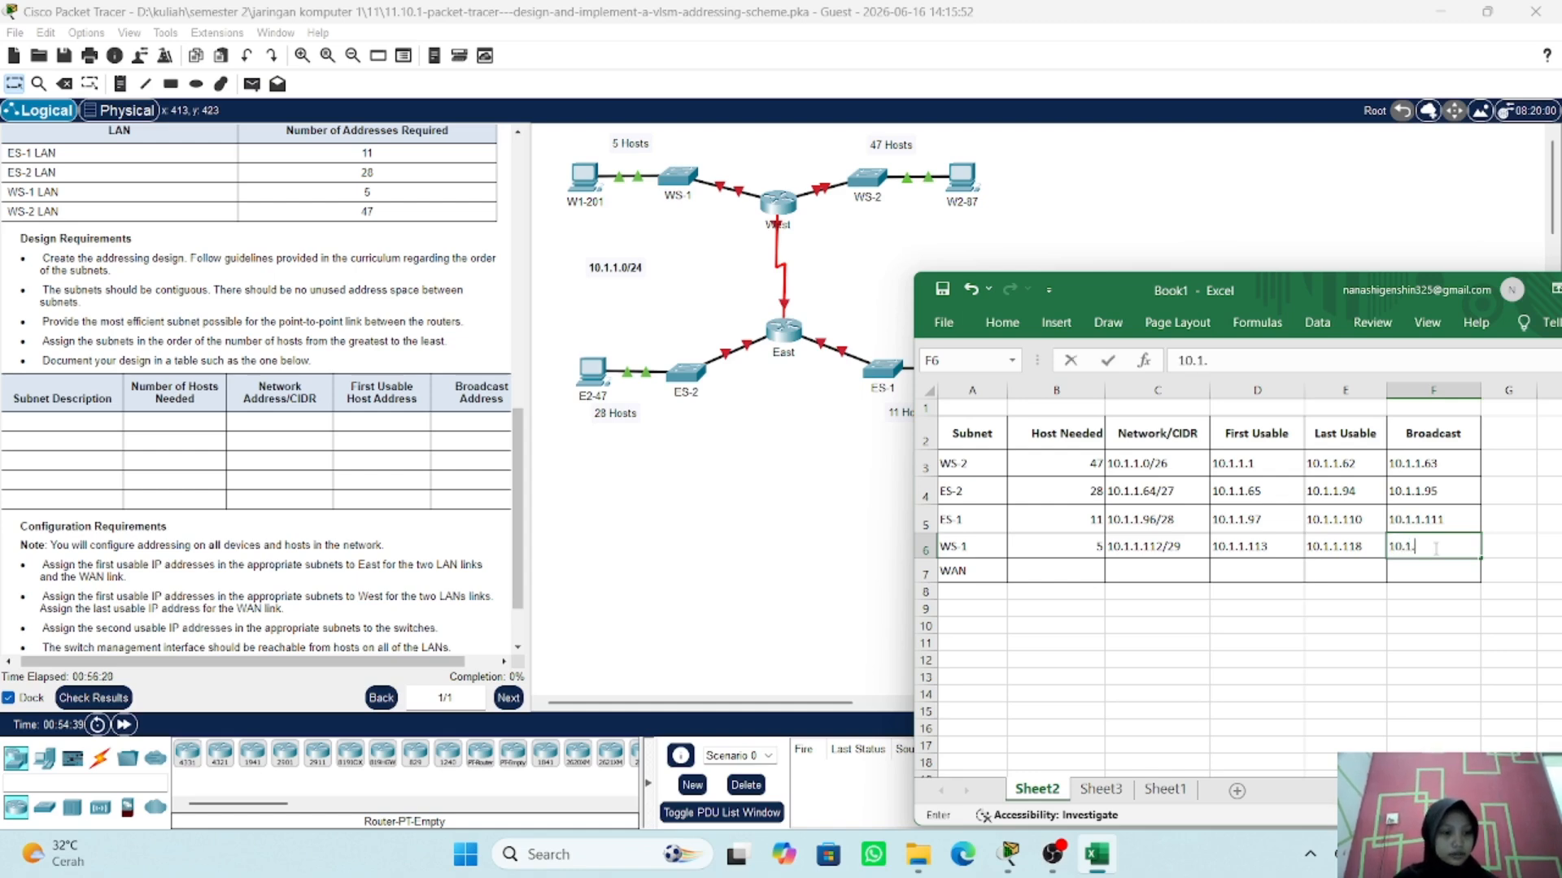
type("1.11")
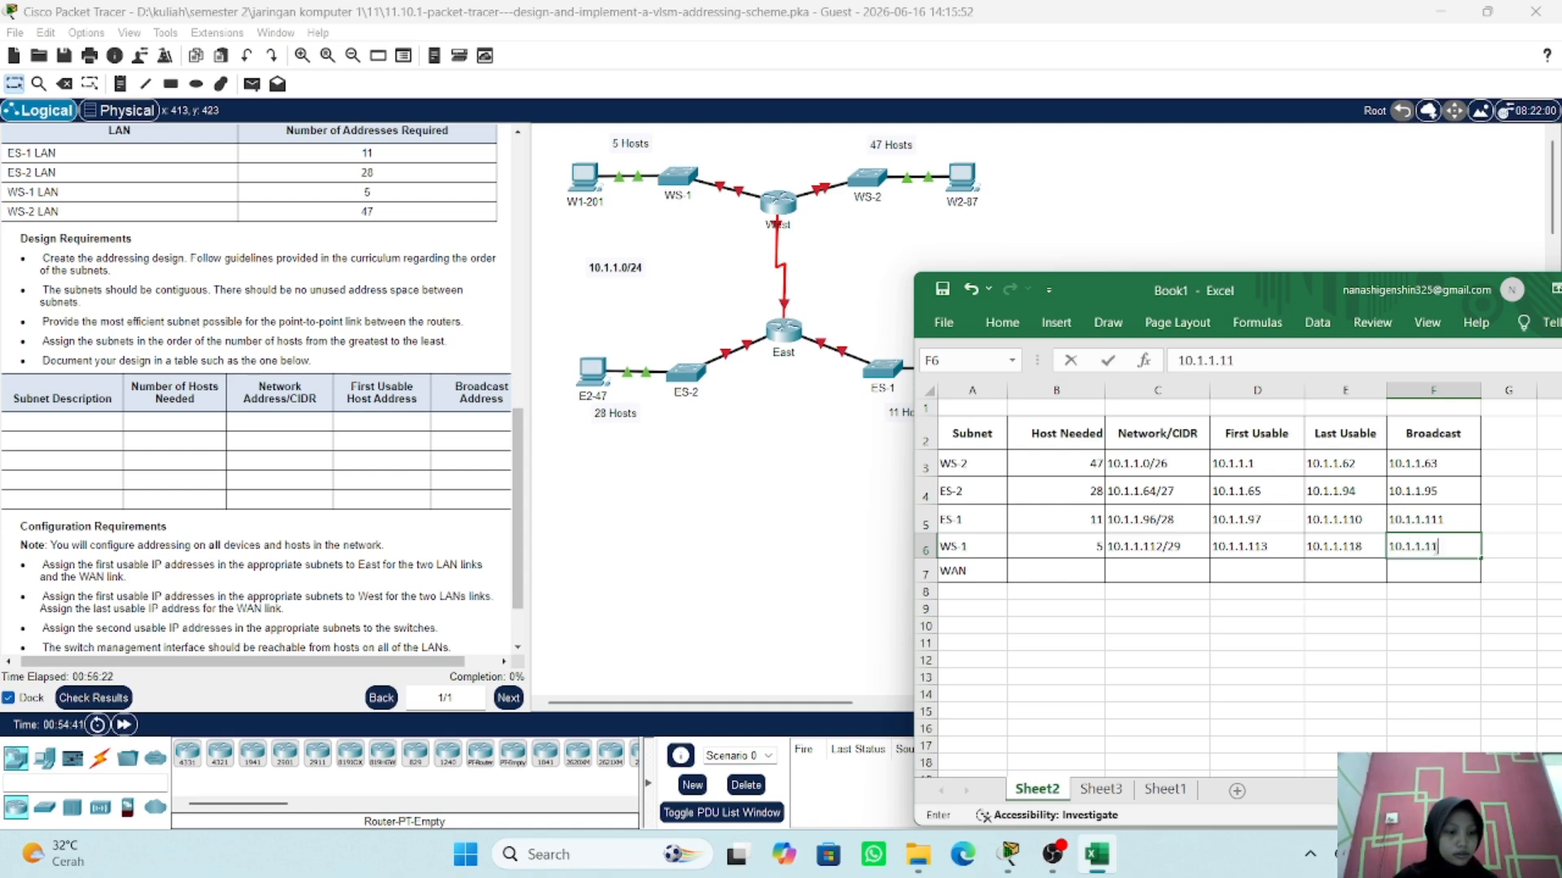
type("9")
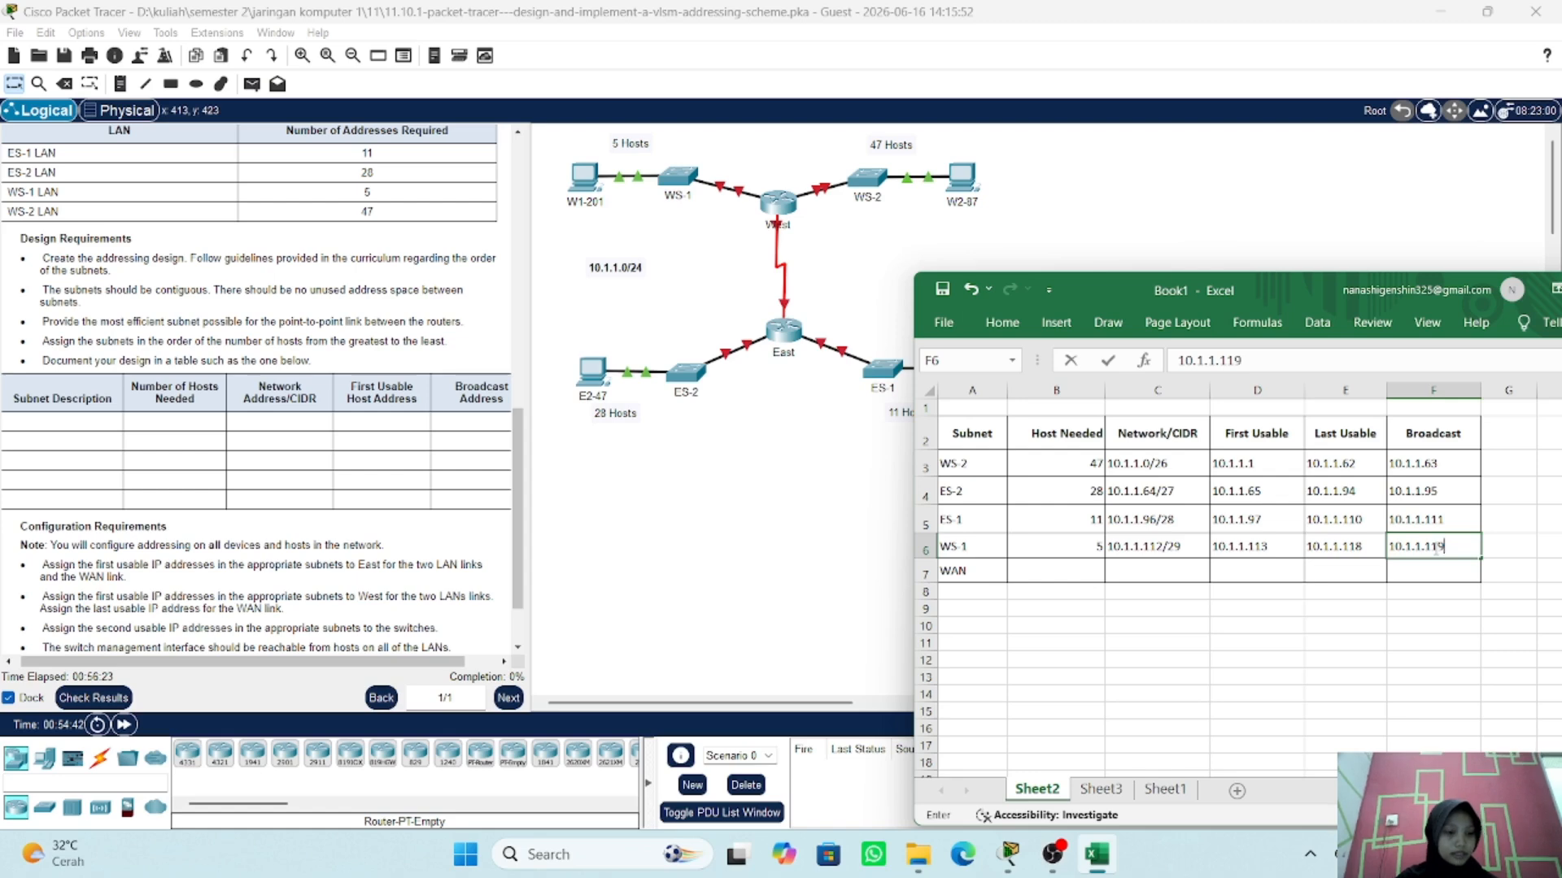
- Enter 2 as the hosts needed and 10.1.1.119/30 as the network for the WAN subnet
left_click(1075, 574)
type("2")
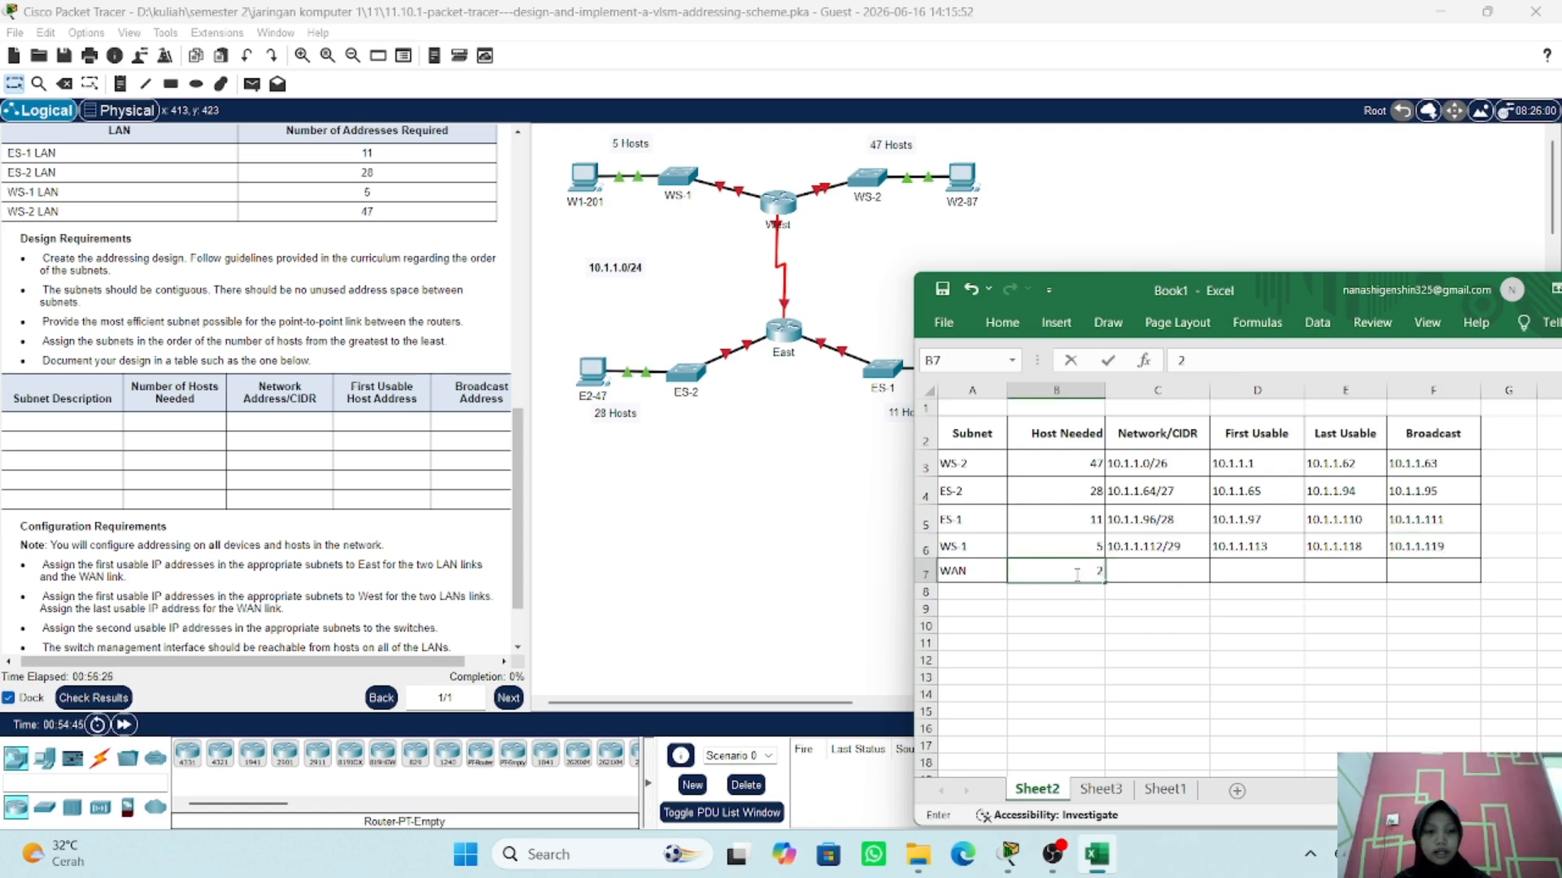
left_click(1148, 573)
type("10")
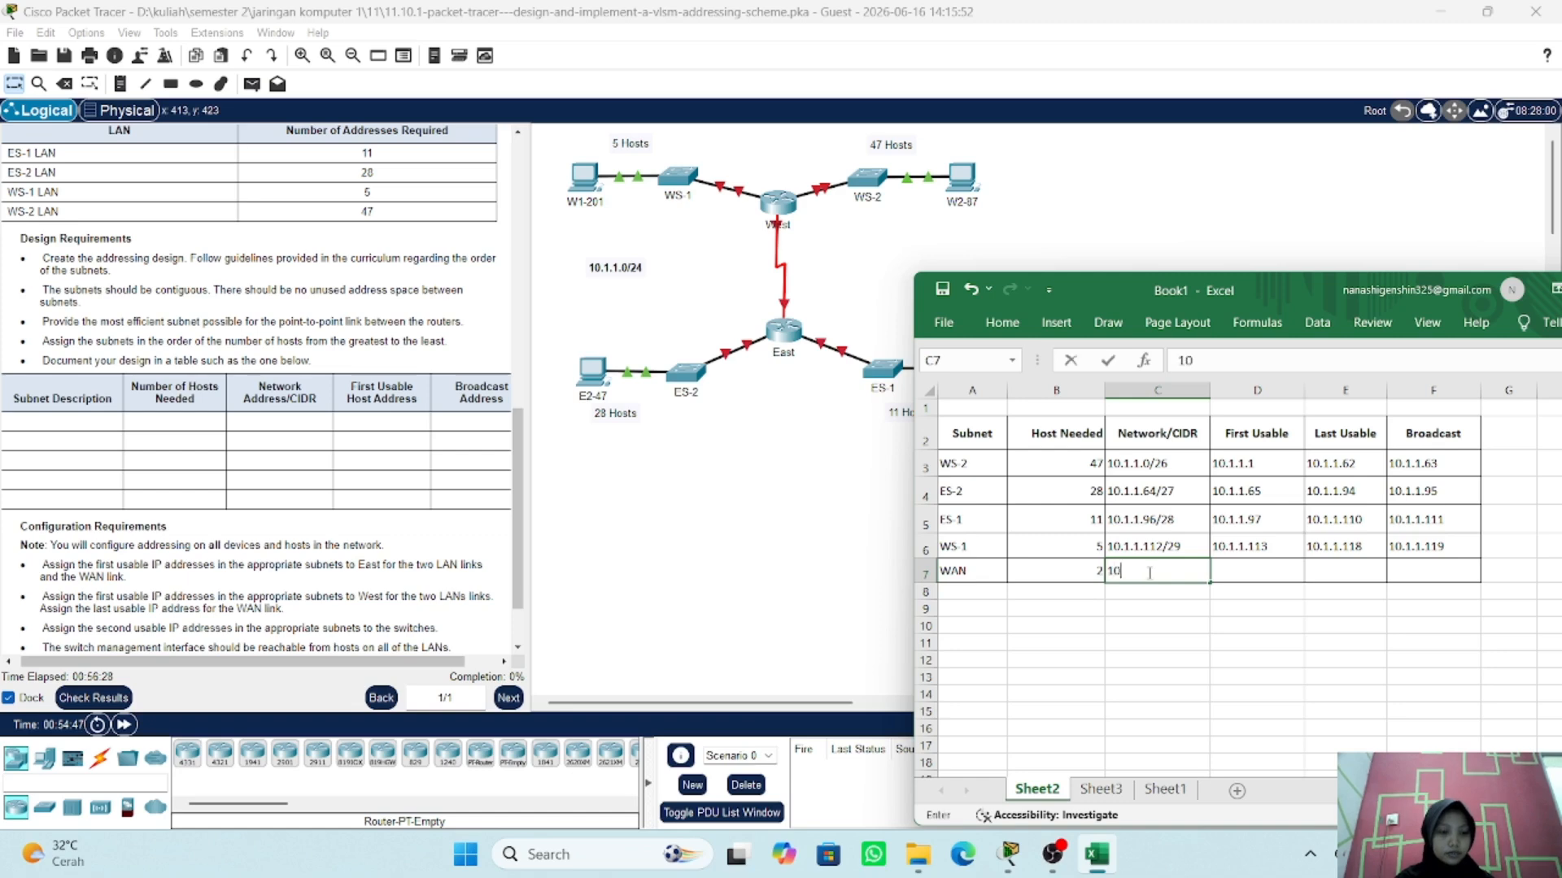
type(".1.1")
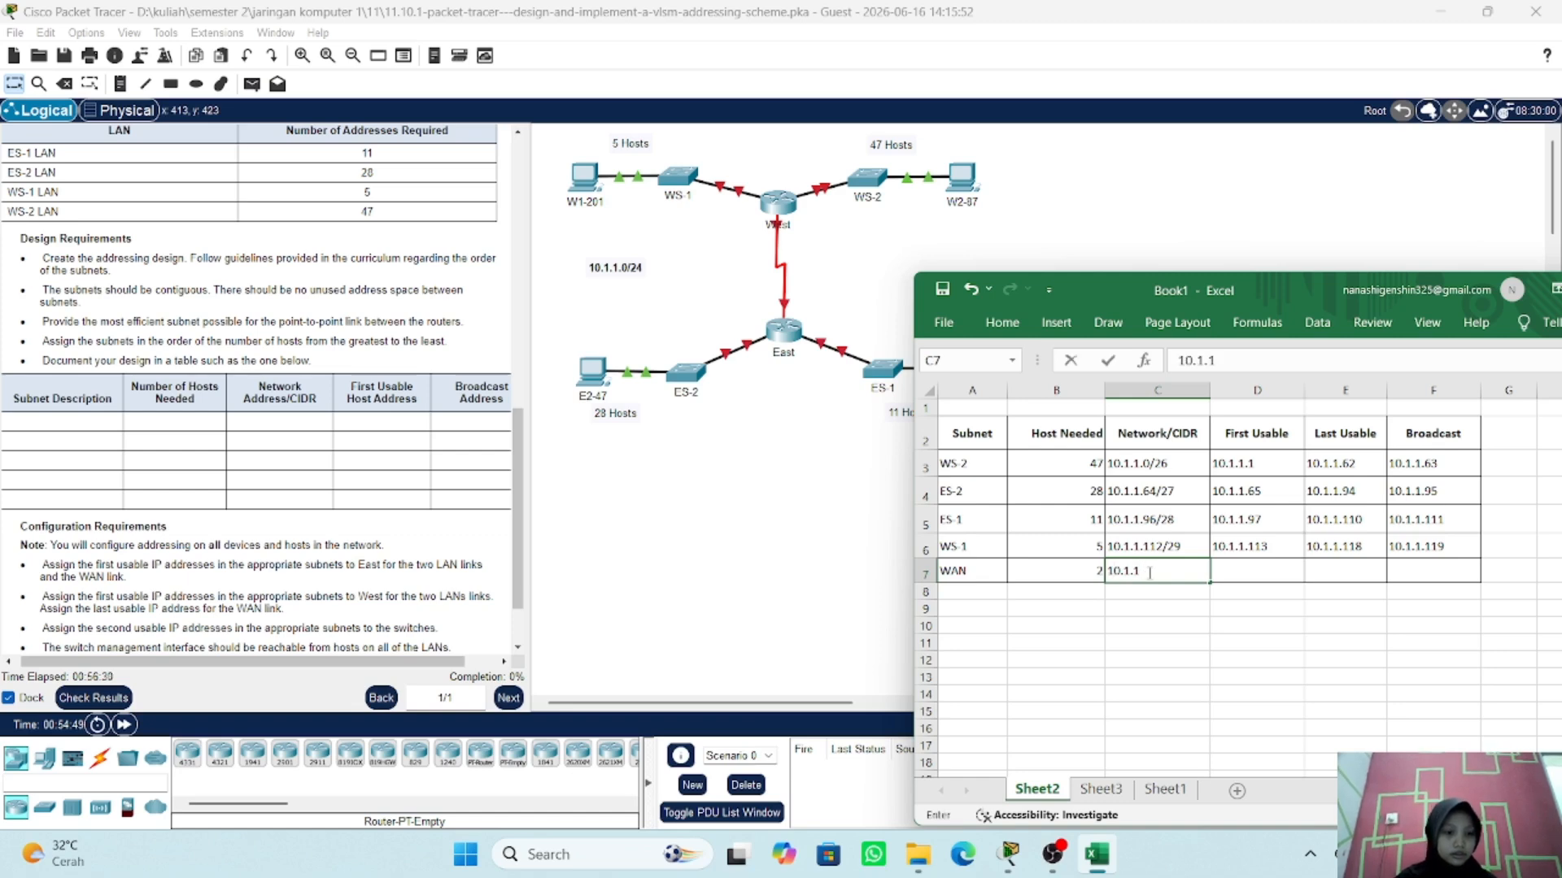
type(".119")
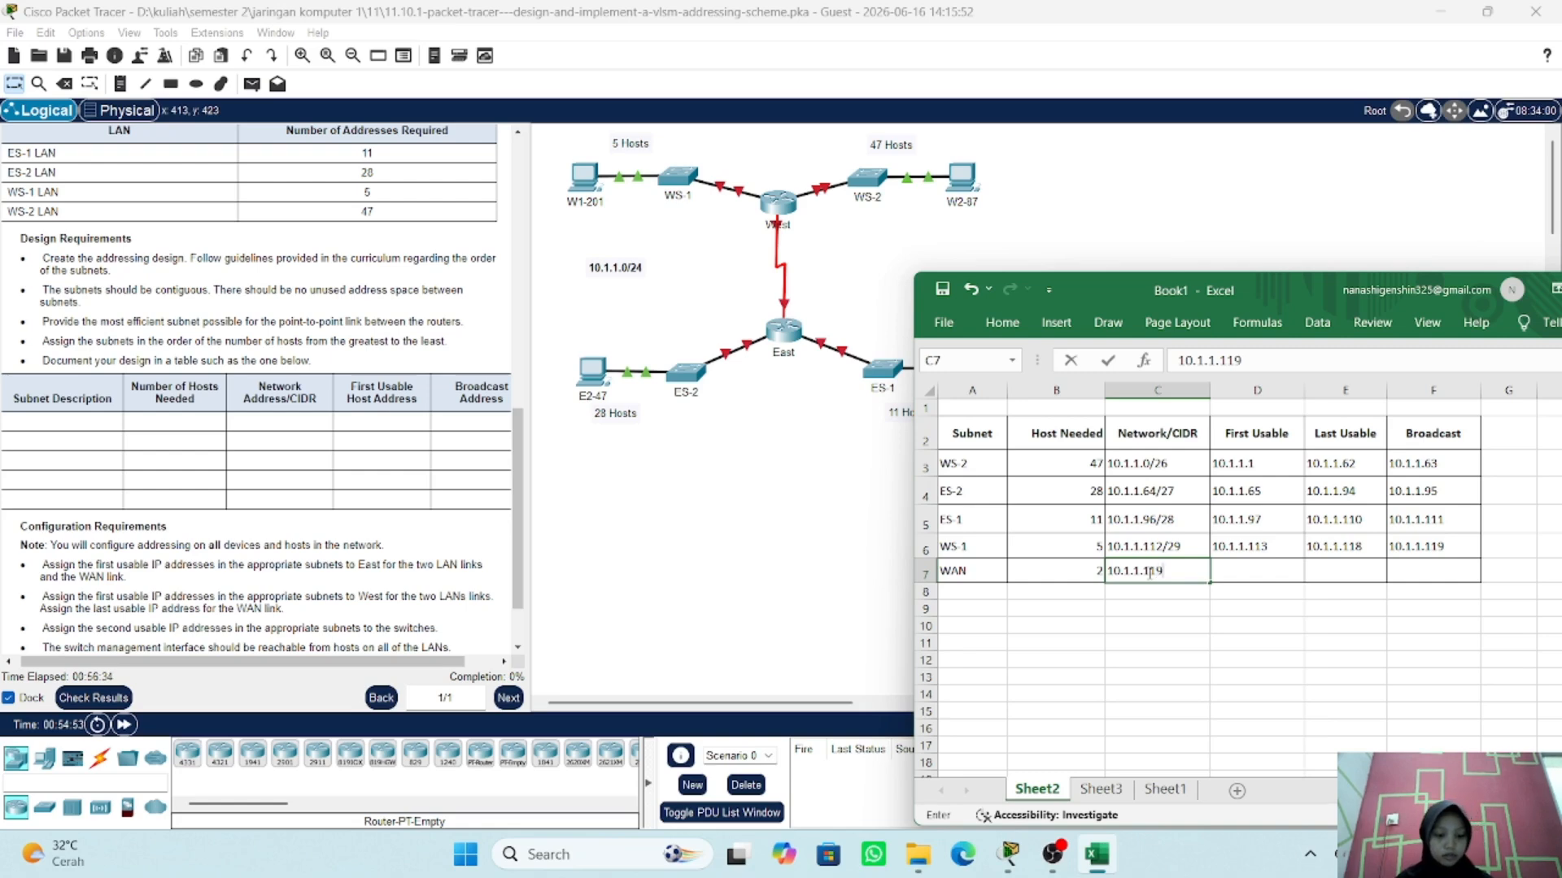
type("/30")
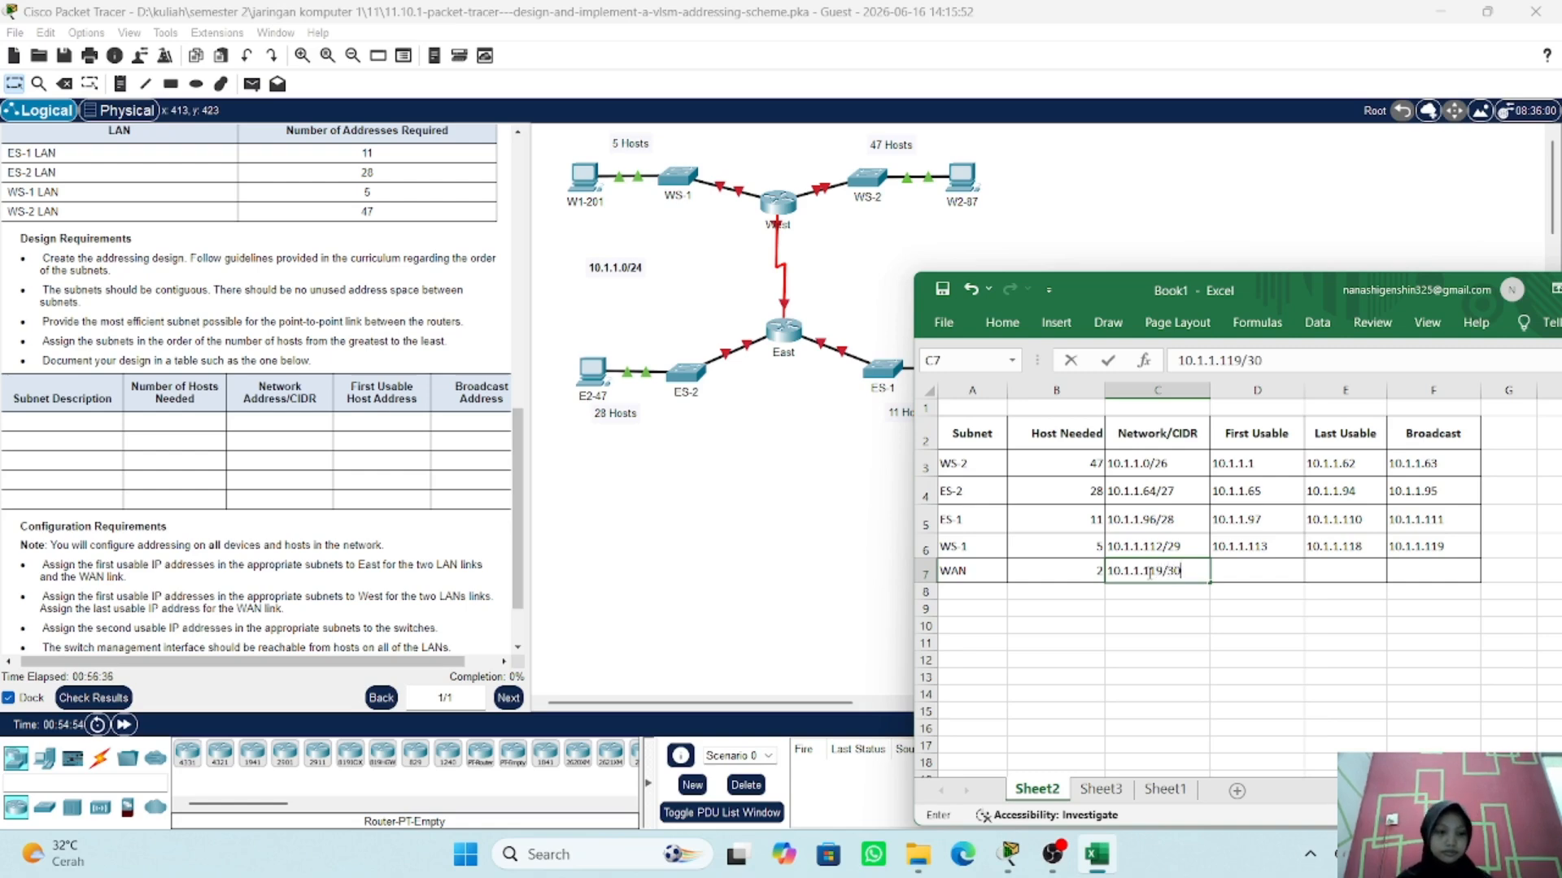
key("Tab")
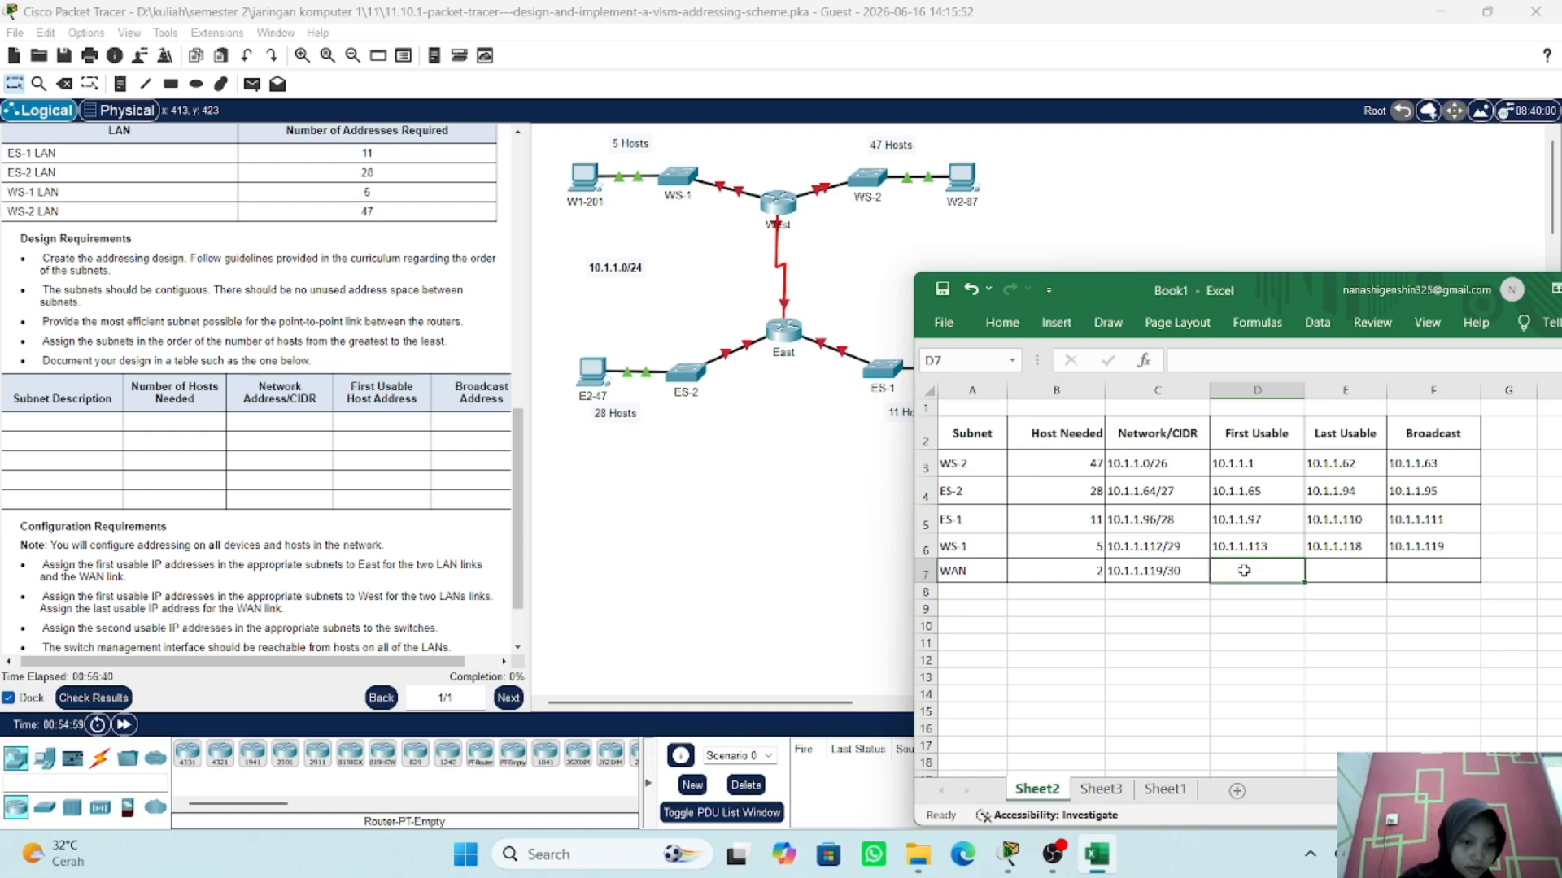
key("Right")
key("Right")
key("Right")
key("Right")
key("Right")
key("Right")
key("Right")
key("Right")
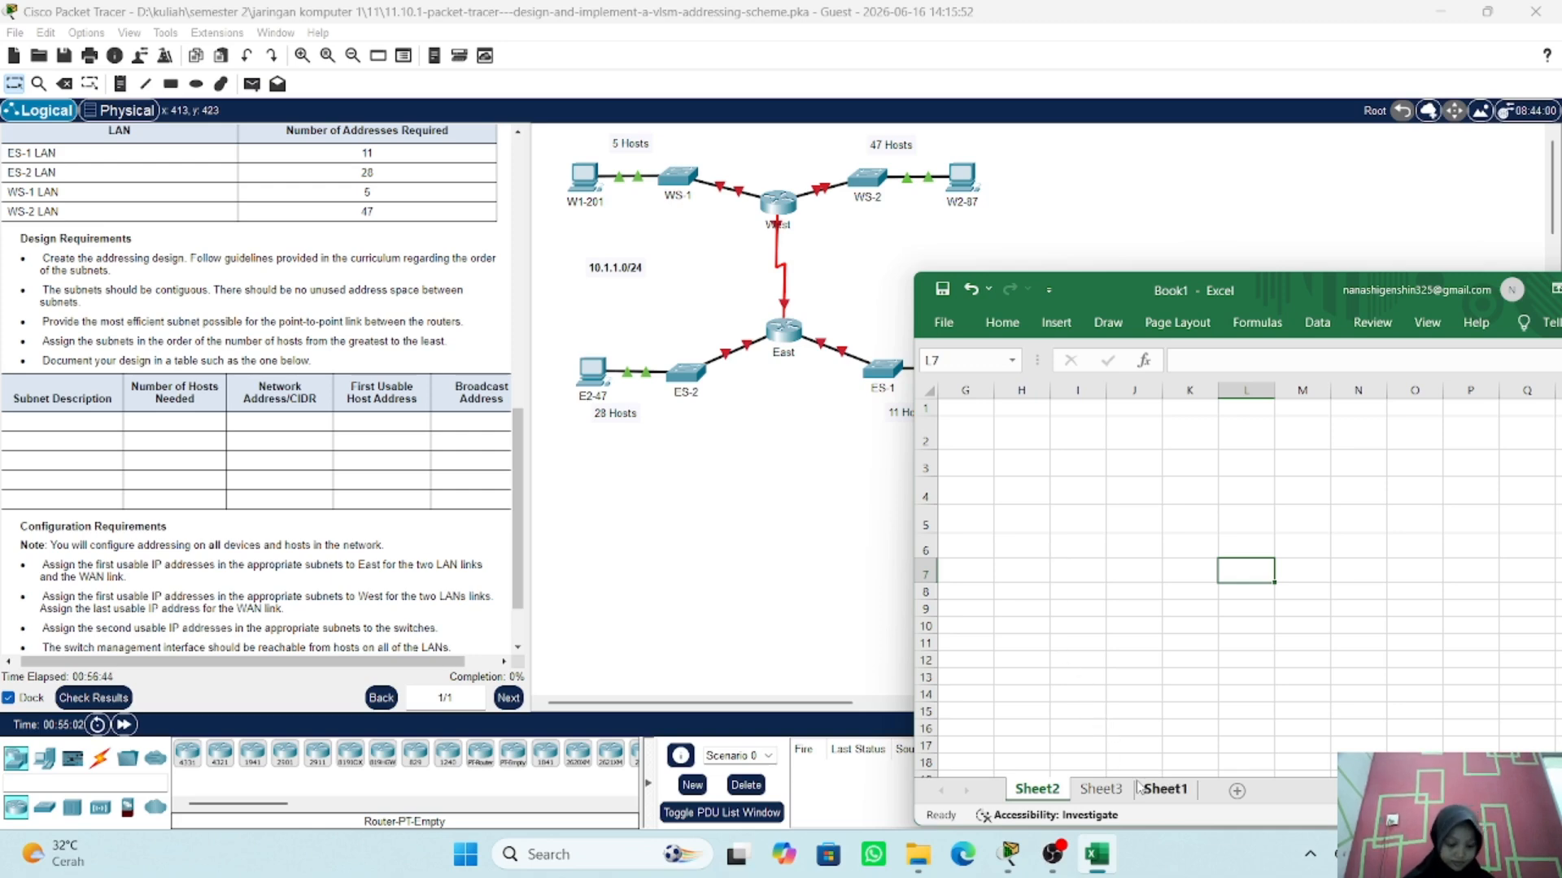
key("Left")
key("Left")
key("Left")
key("Left")
key("Left")
key("Left")
key("Left")
key("Left")
key("Left")
key("Left")
key("Left")
key("Right")
key("Right")
key("Right")
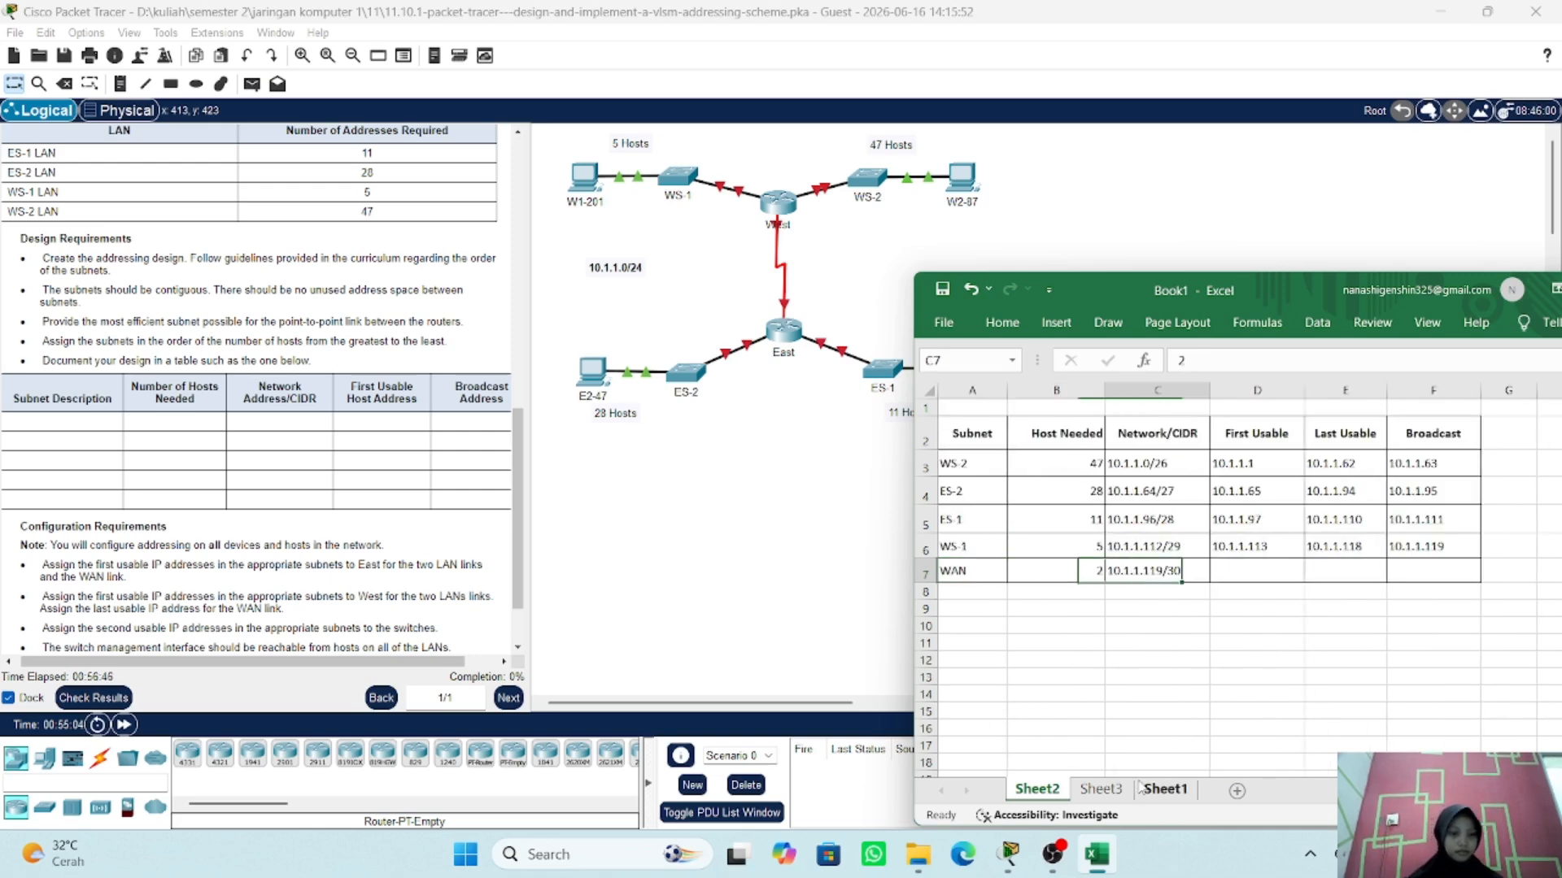
- Enter 10.1.1.120 as first usable, 10.1.1.121 as last usable and 10.1.1.122 as broadcast for the WAN subnet
type("10.")
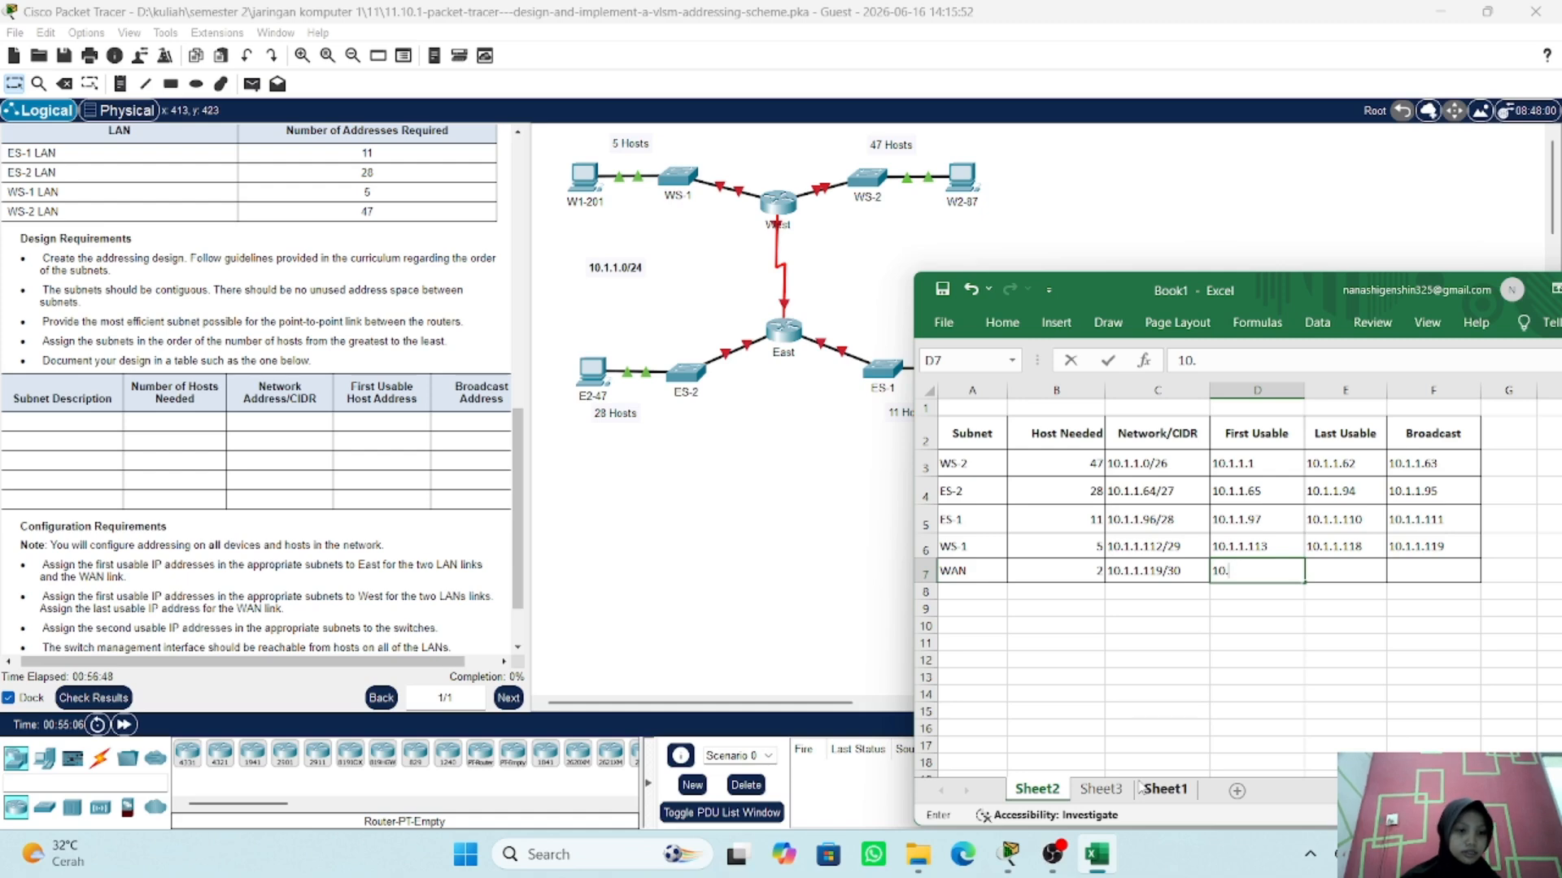
type("1.1.")
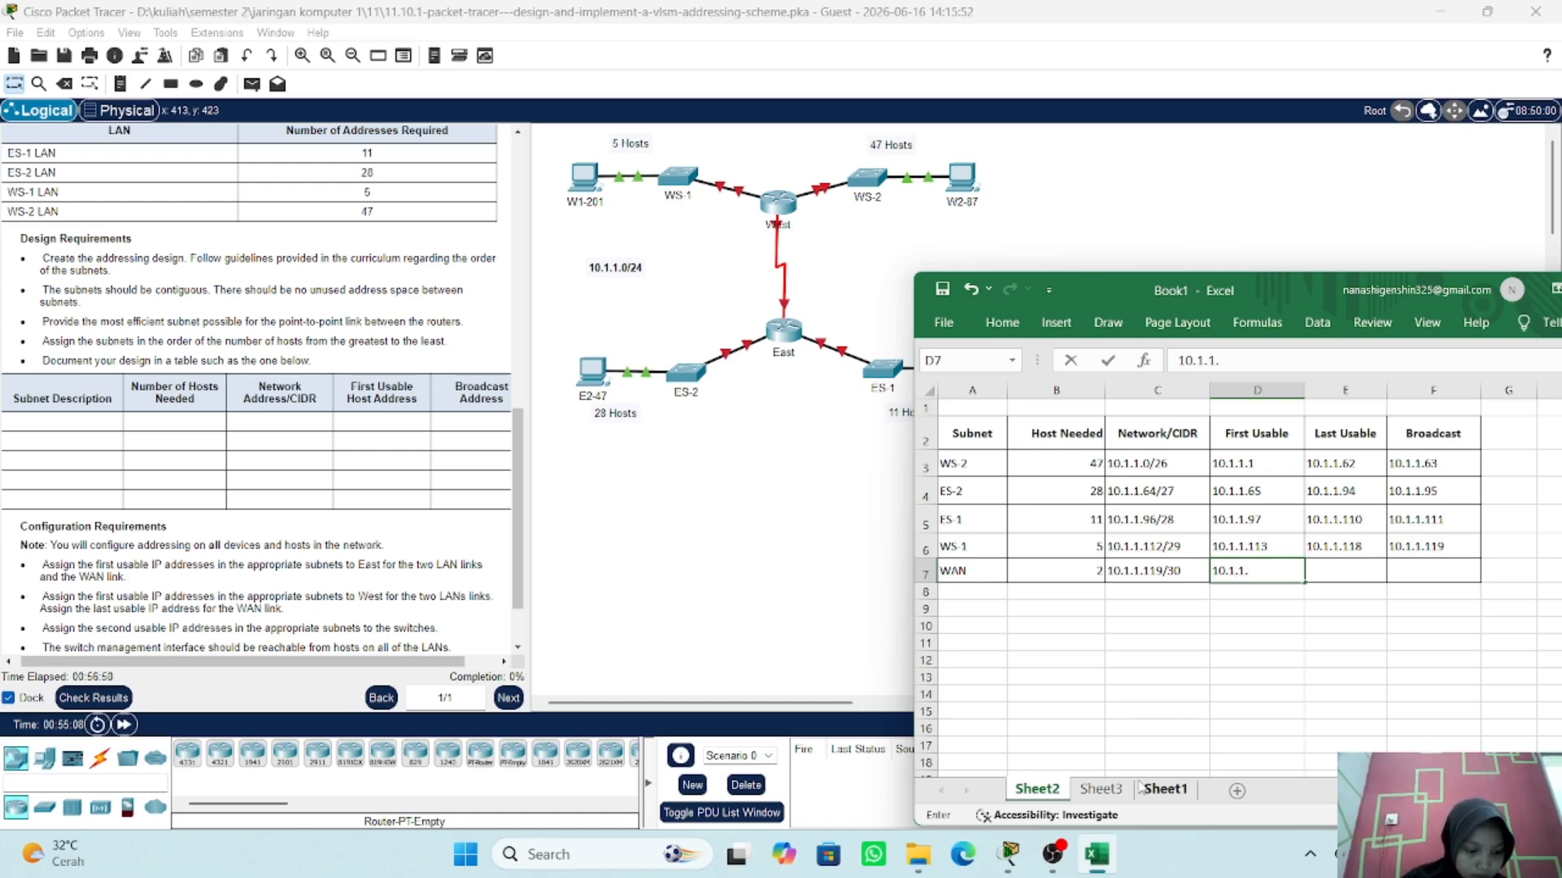
type("120")
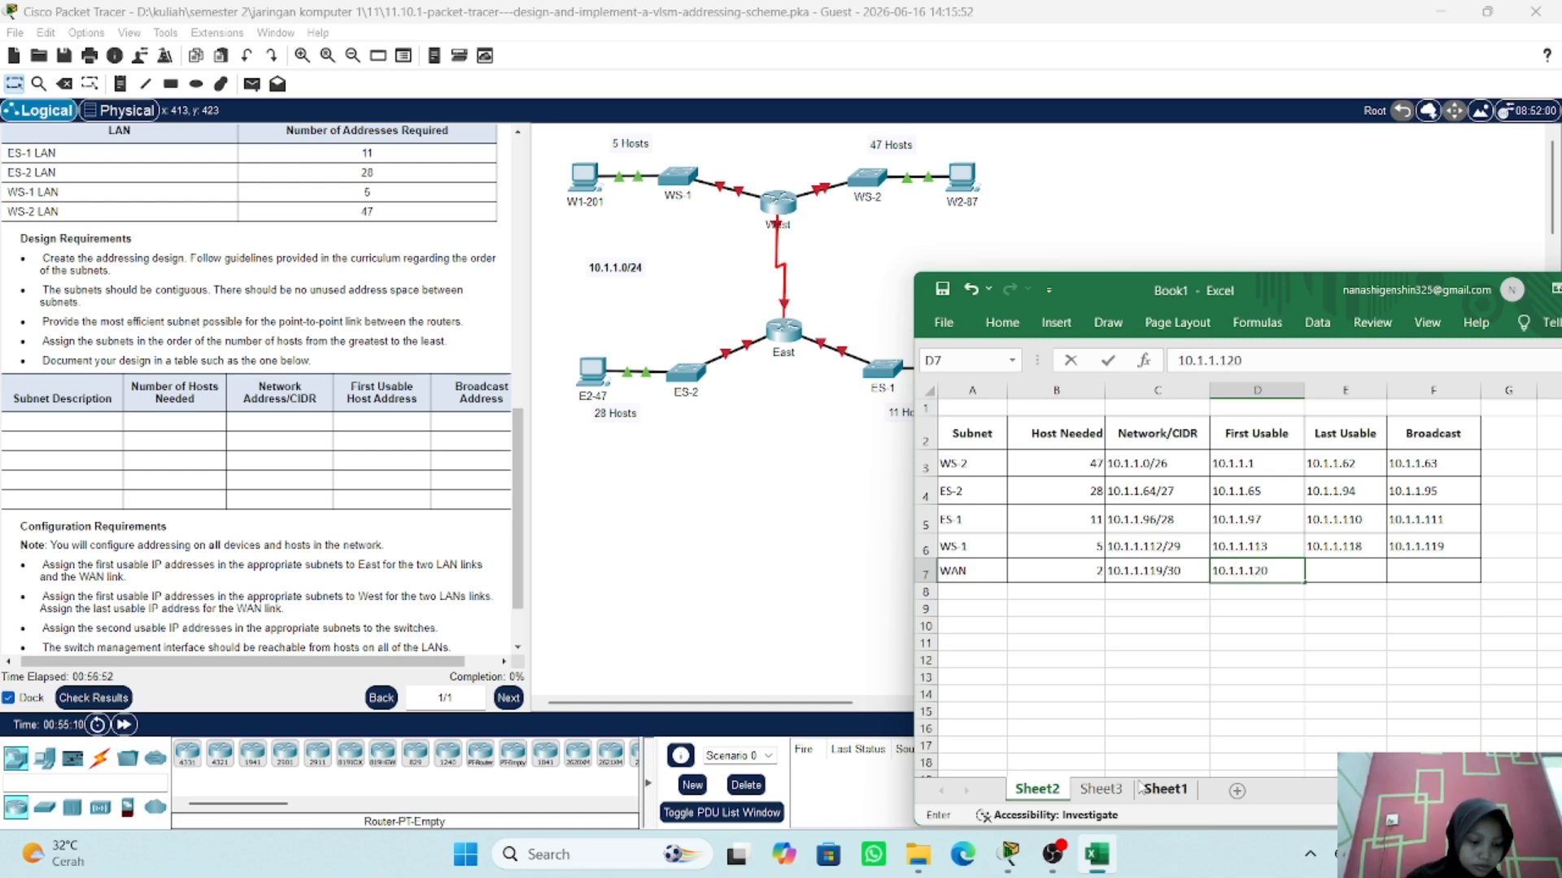
key("Right")
type("10.1")
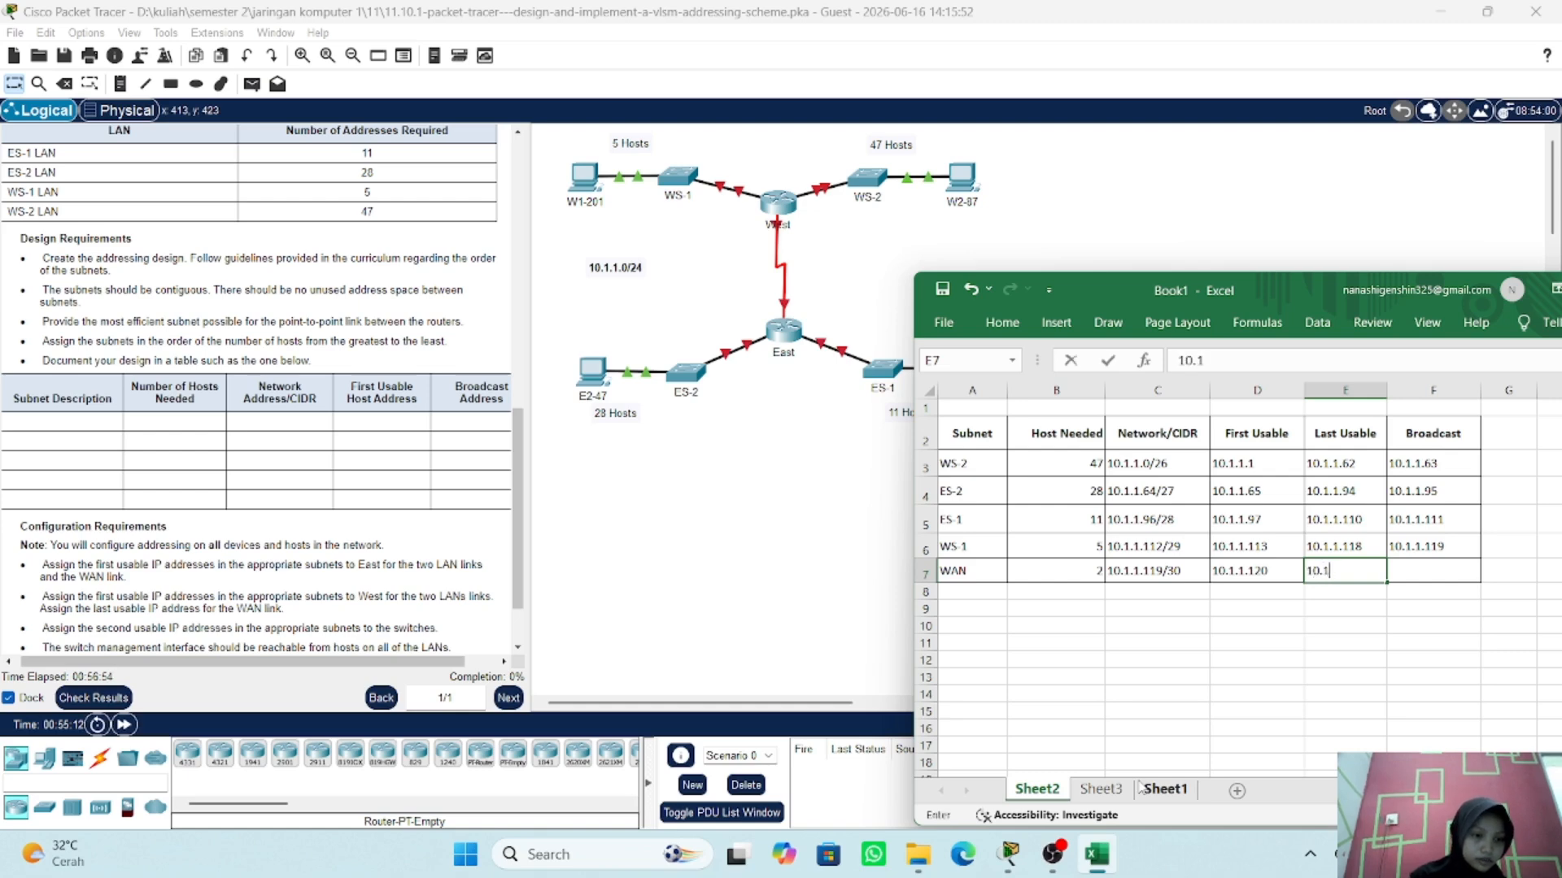
type(".1.1")
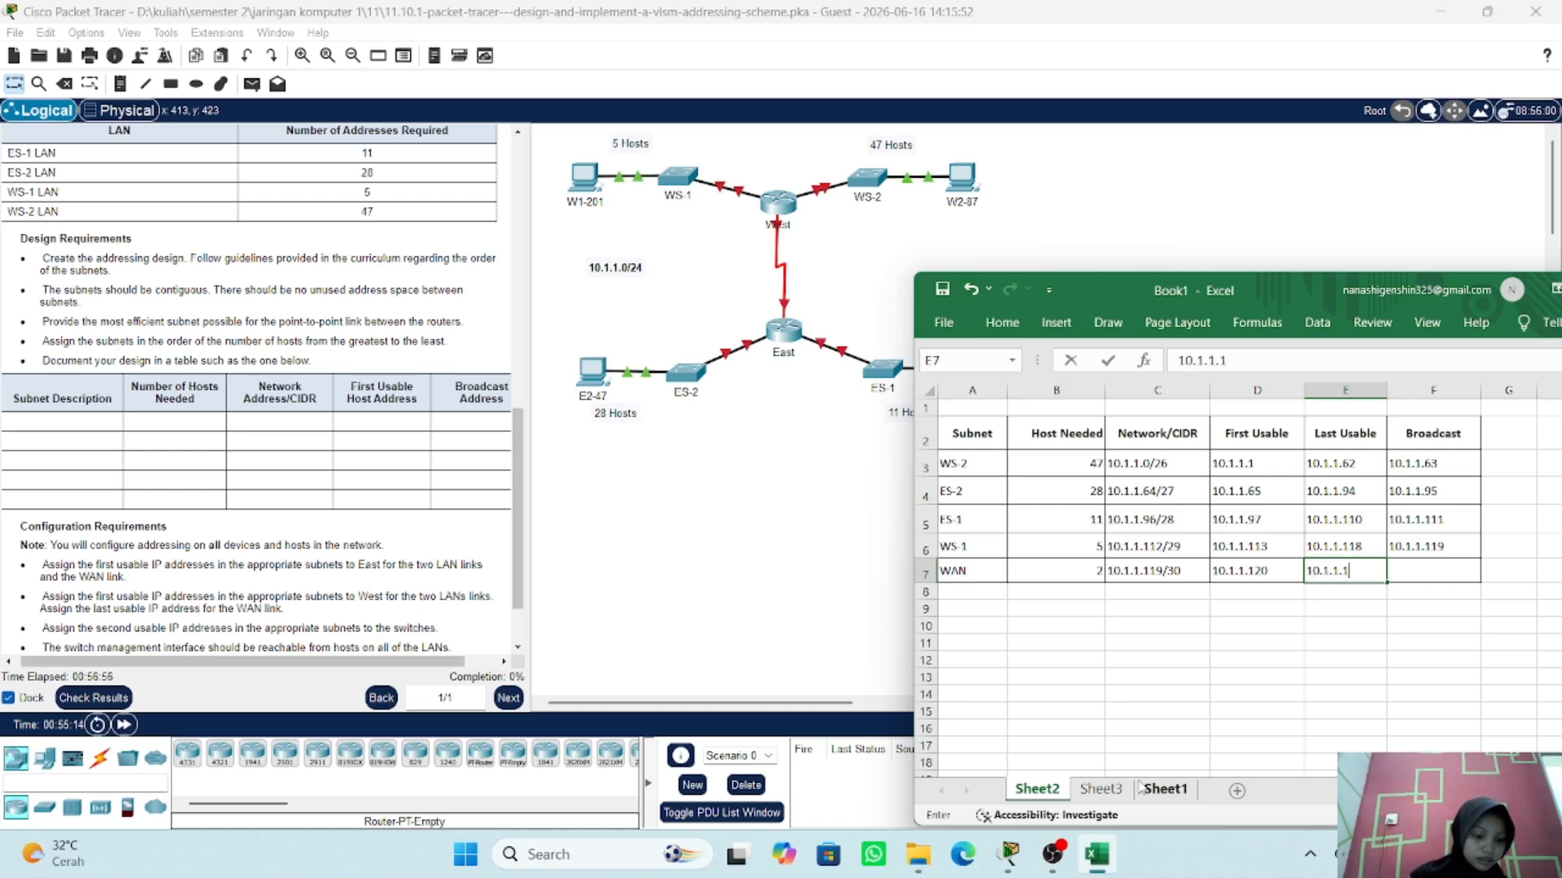
type("21")
key("Tab")
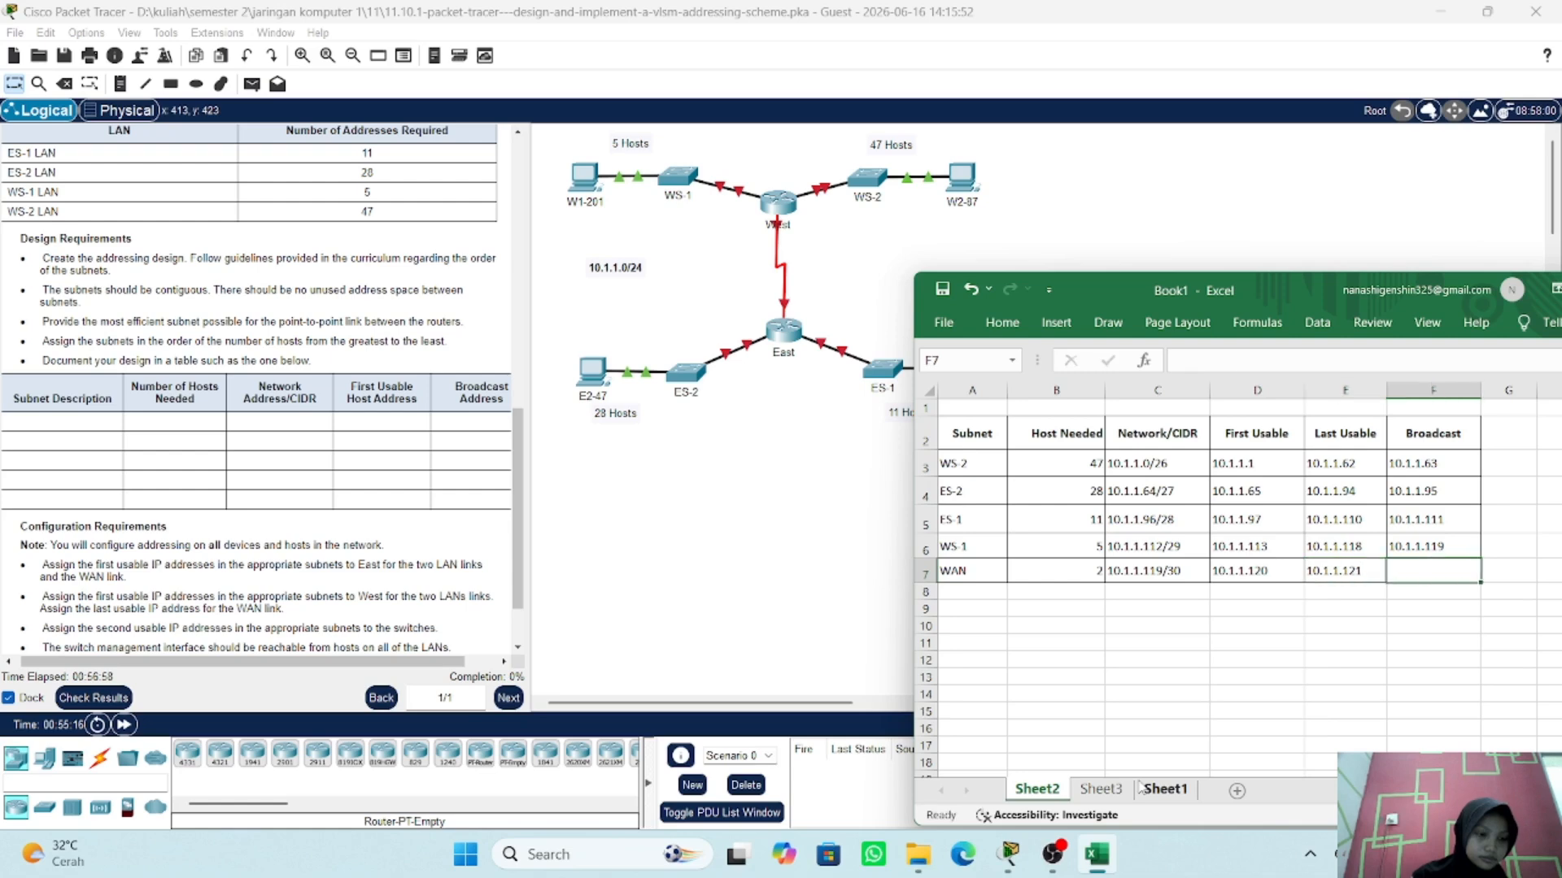
type("10")
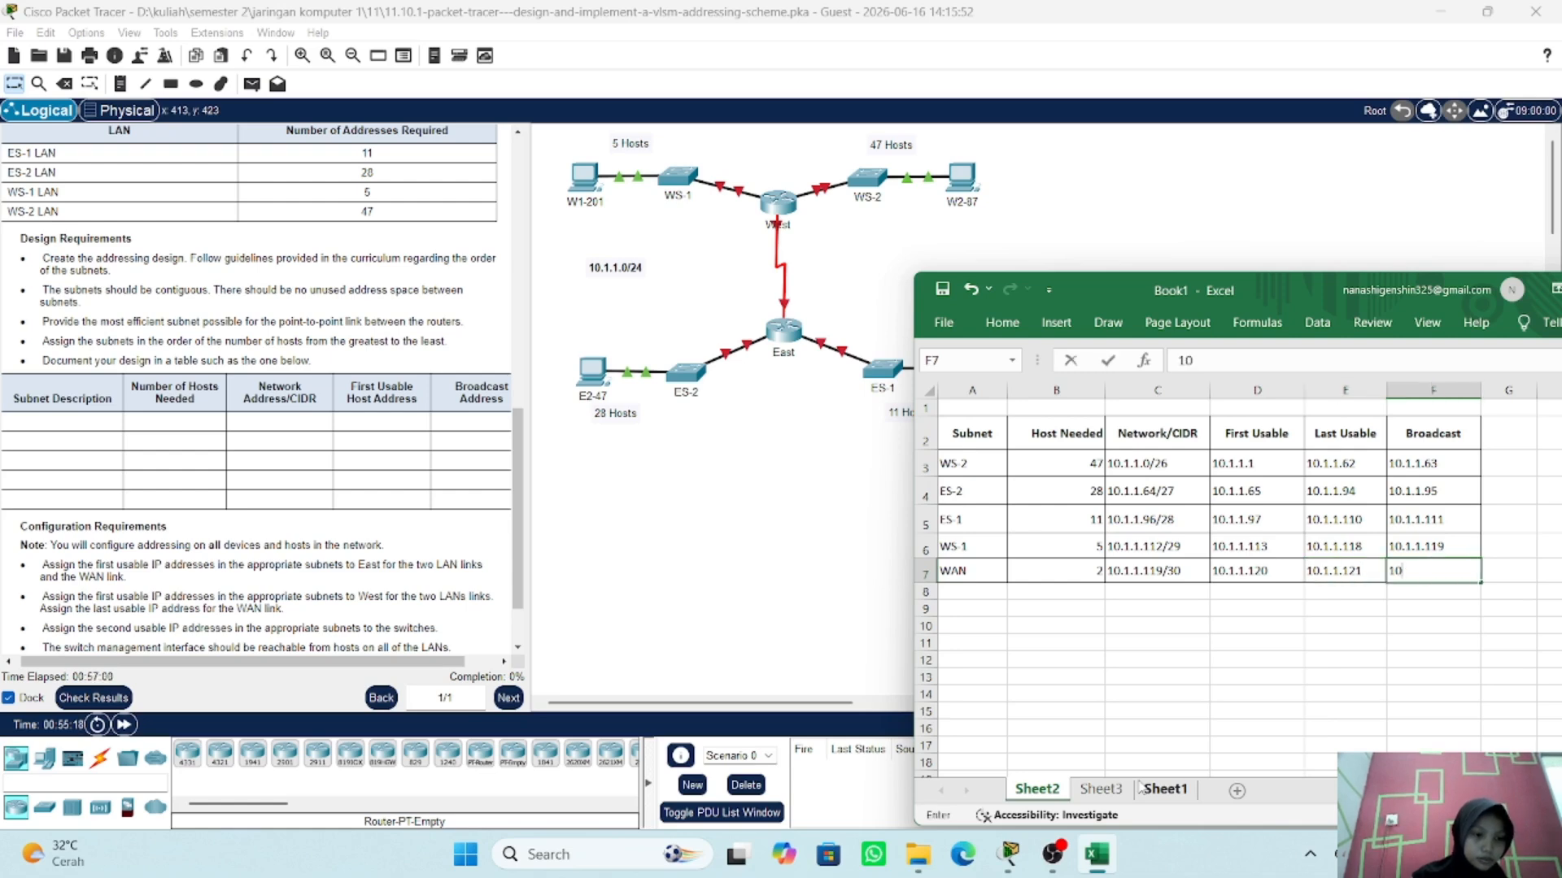
type(".1.1.122")
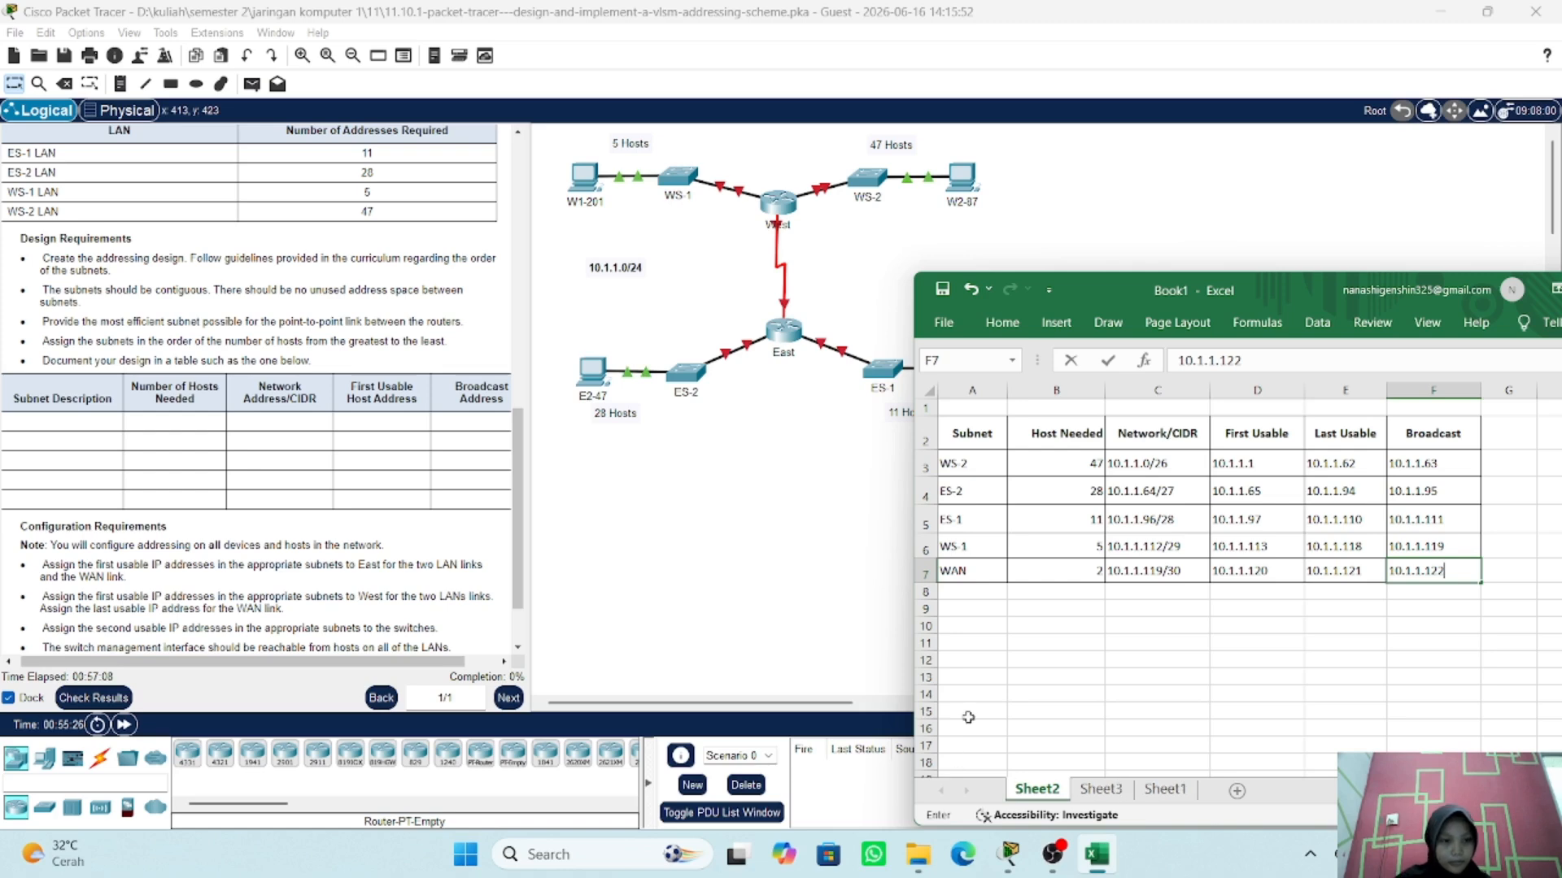
- Correct the WAN subnet's network to 10.1.1.120/30 and its first usable address to 10.1.1.121
double_click(1172, 571)
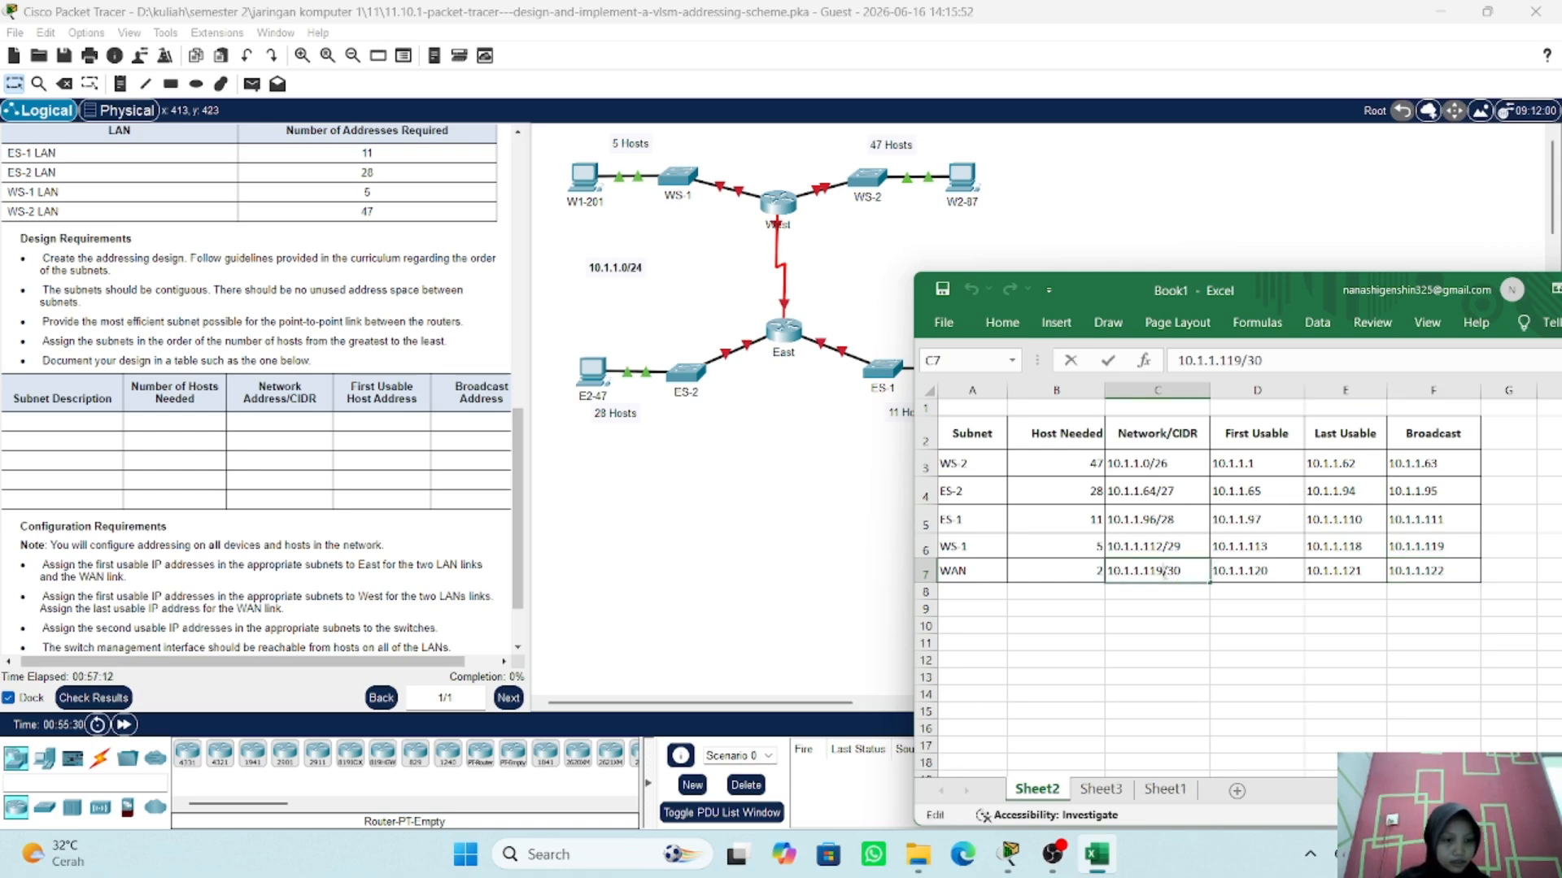
key("BackSpace")
key("BackSpace")
type("20")
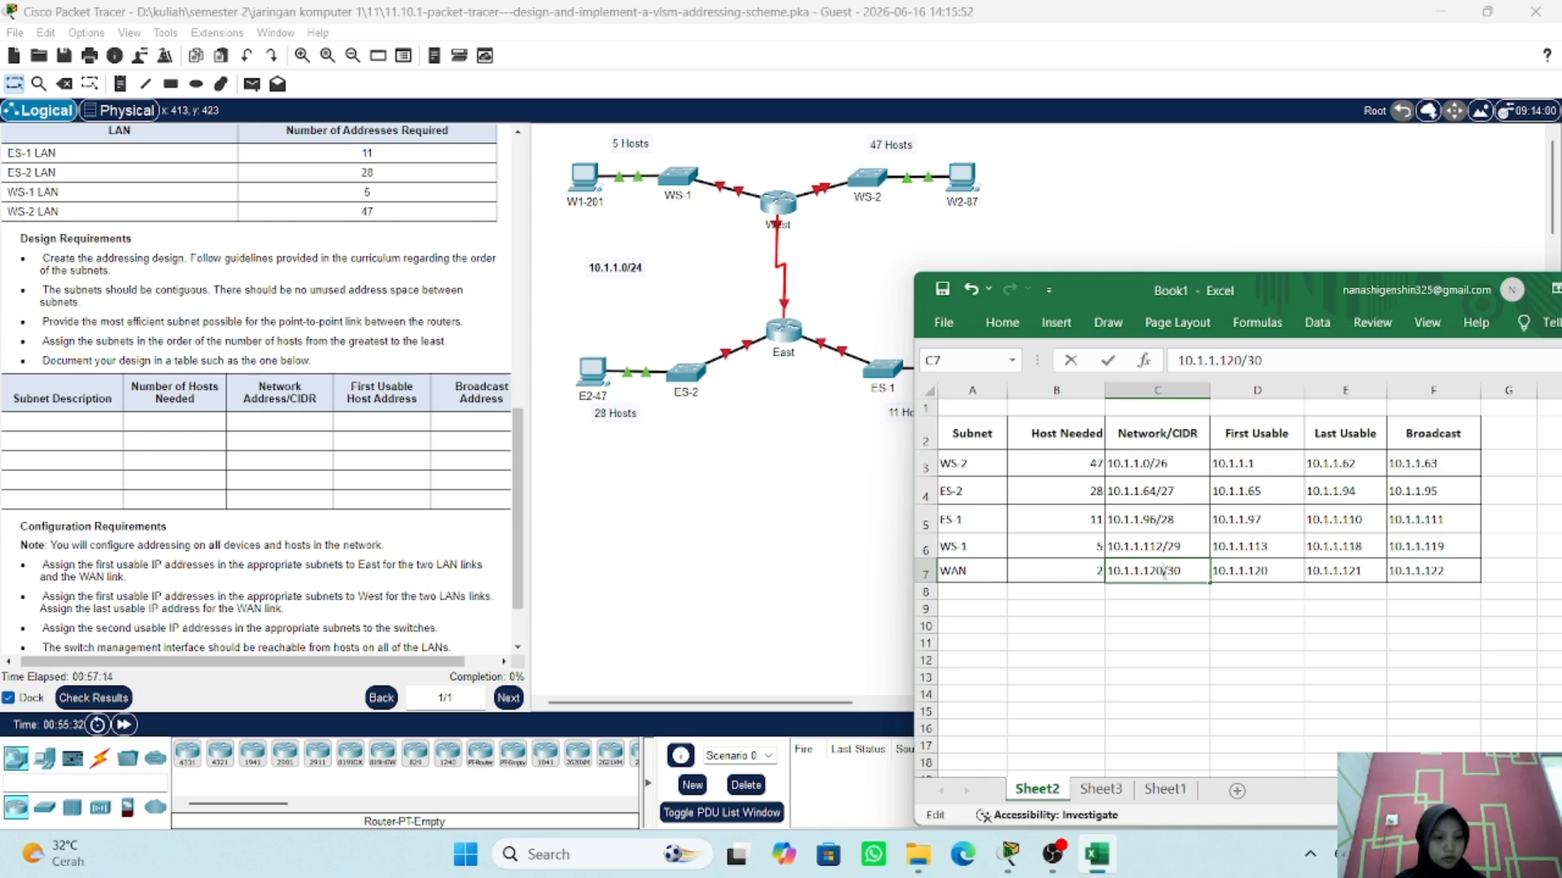
left_click(1291, 567)
double_click(1292, 567)
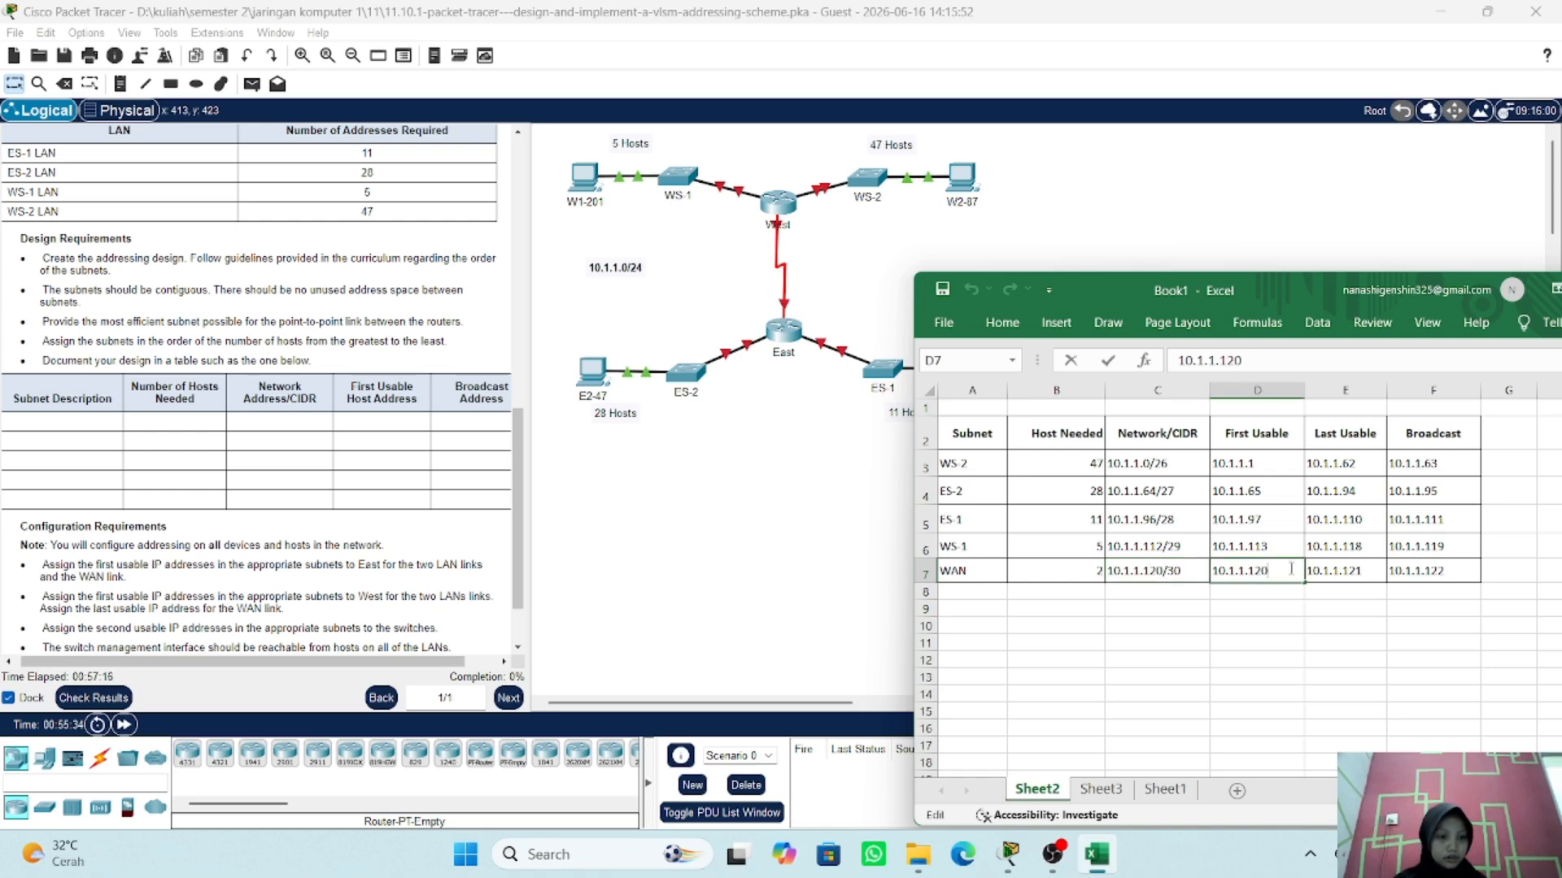
key("BackSpace")
type("1")
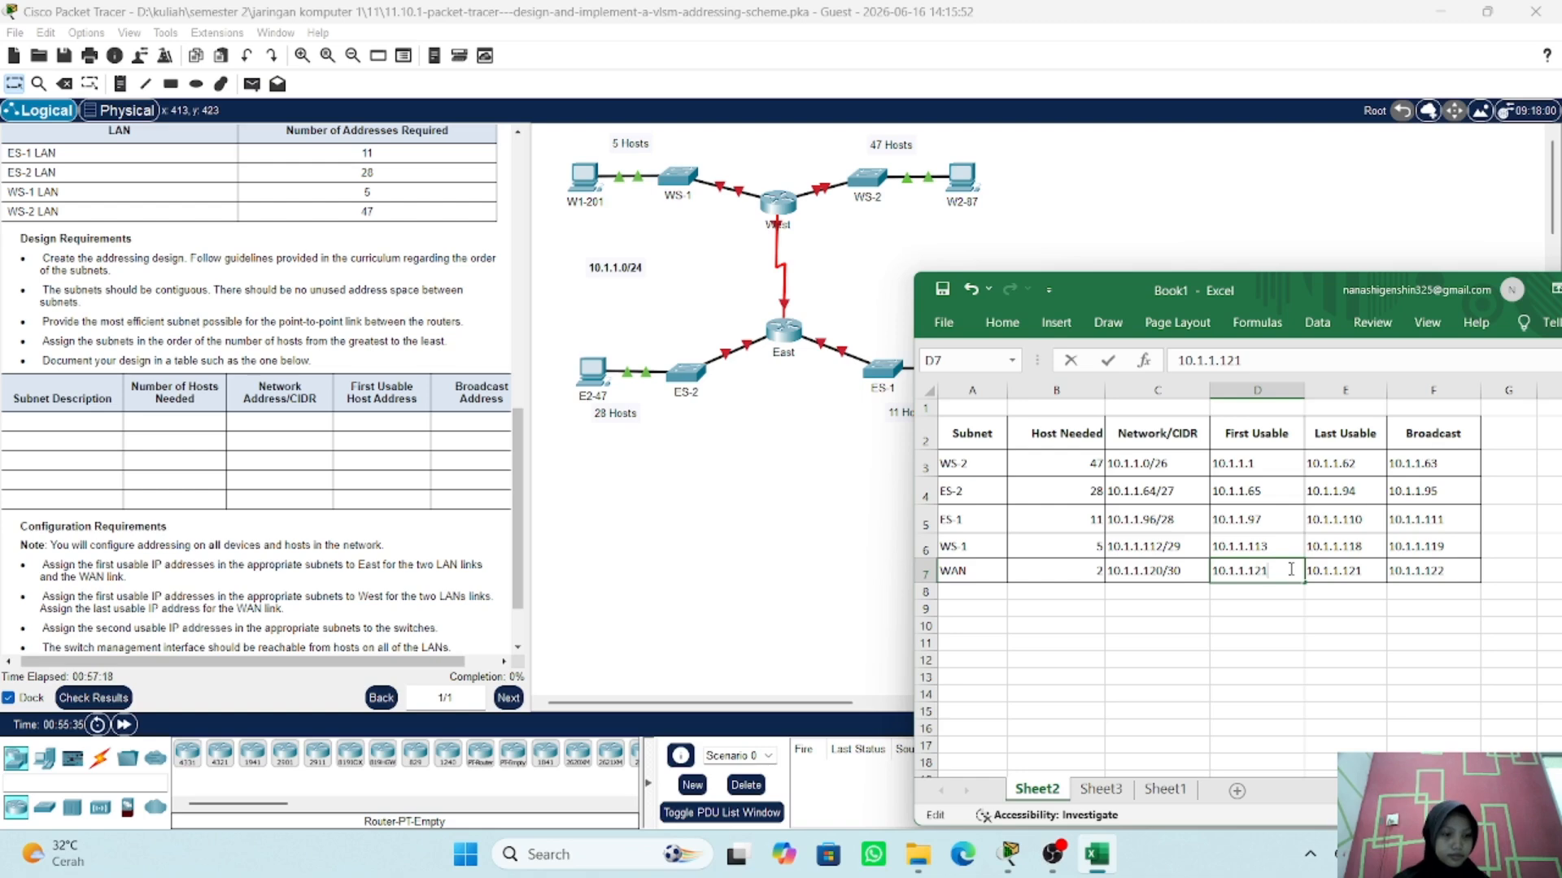
- Correct the WAN subnet's last usable address to 10.1.1.122 and its broadcast address to 10.1.1.123
left_click(1326, 571)
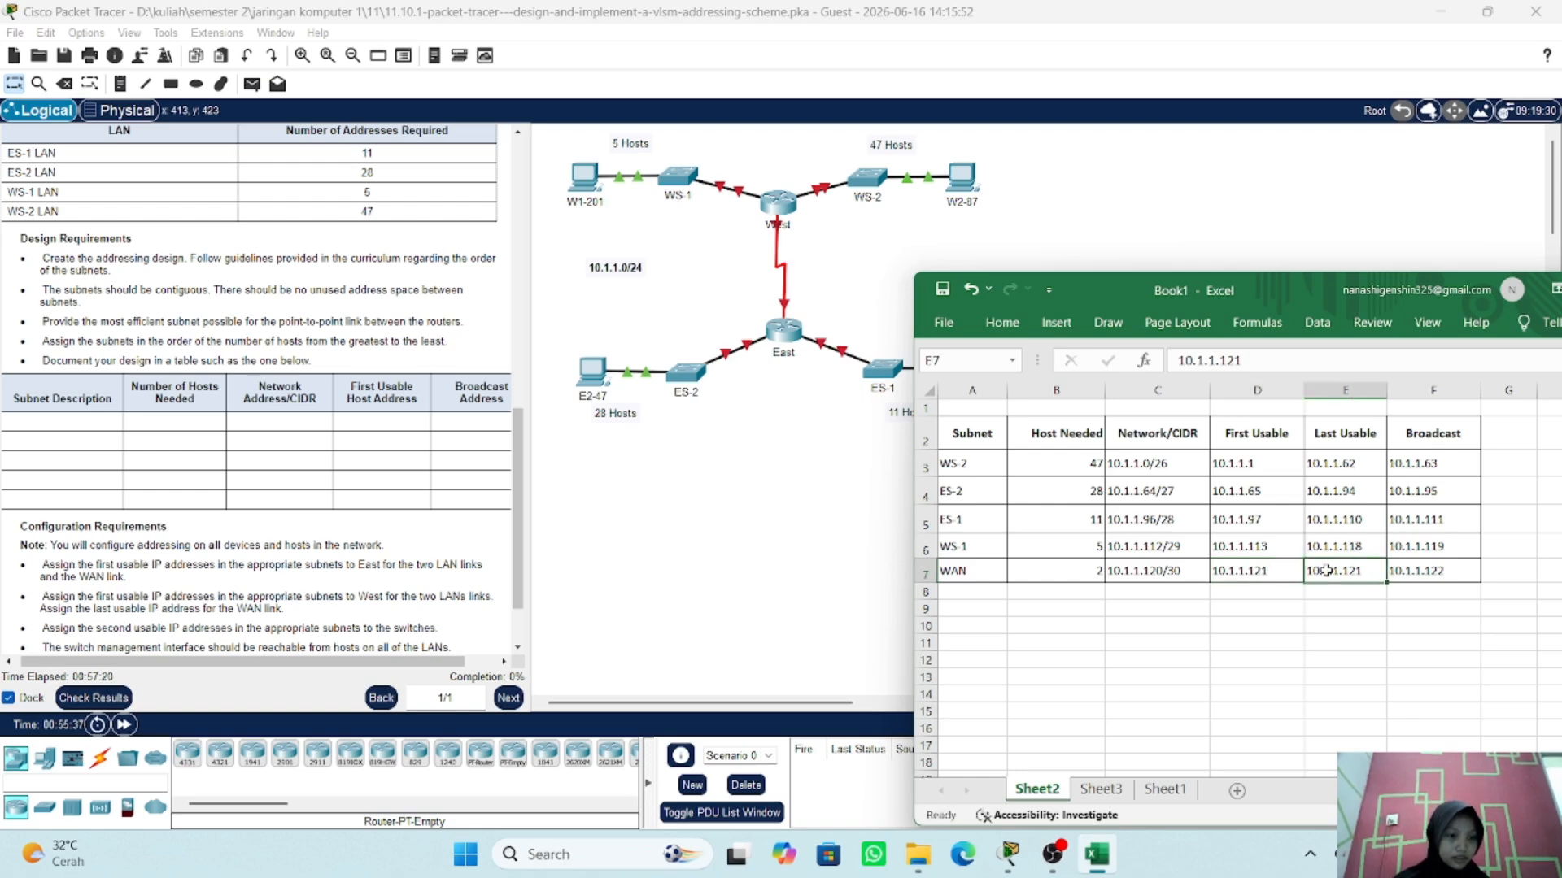
double_click(1379, 570)
key("BackSpace")
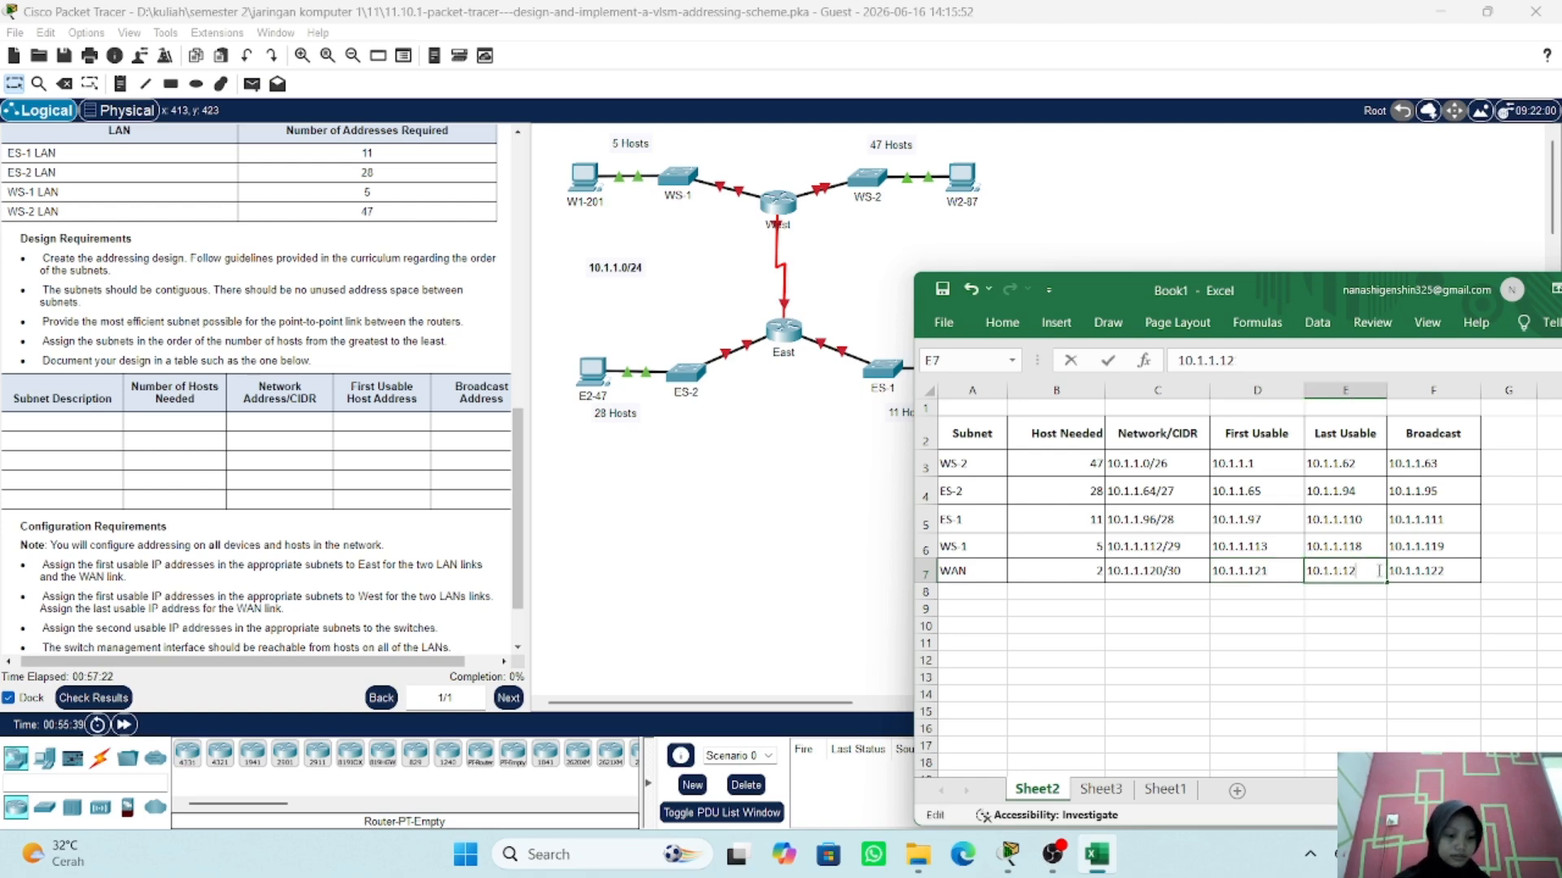
type("2")
double_click(1427, 574)
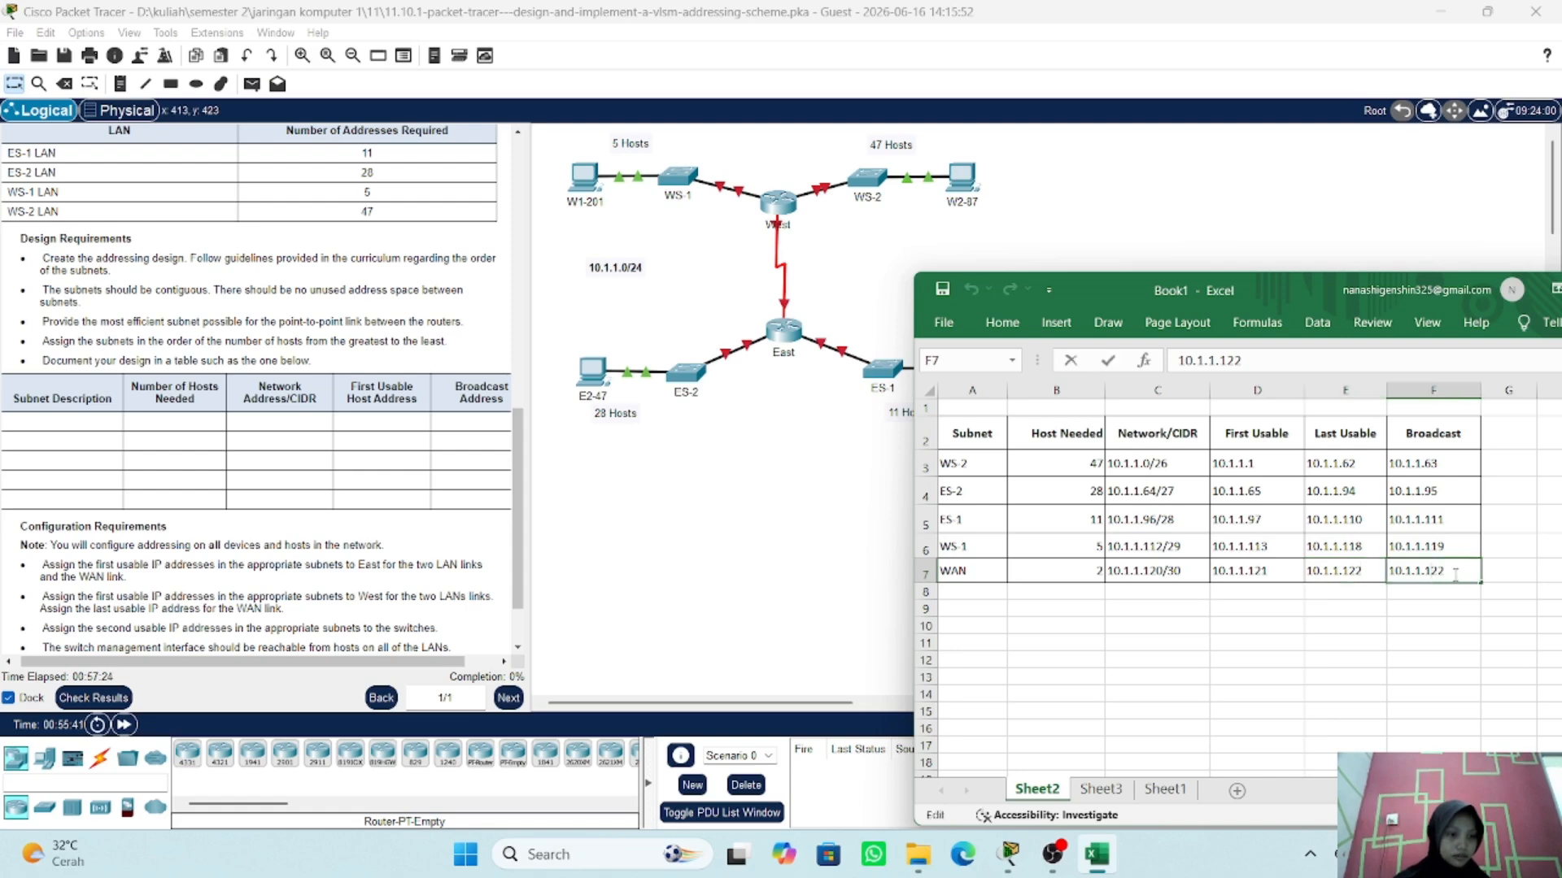
key("BackSpace")
type("3")
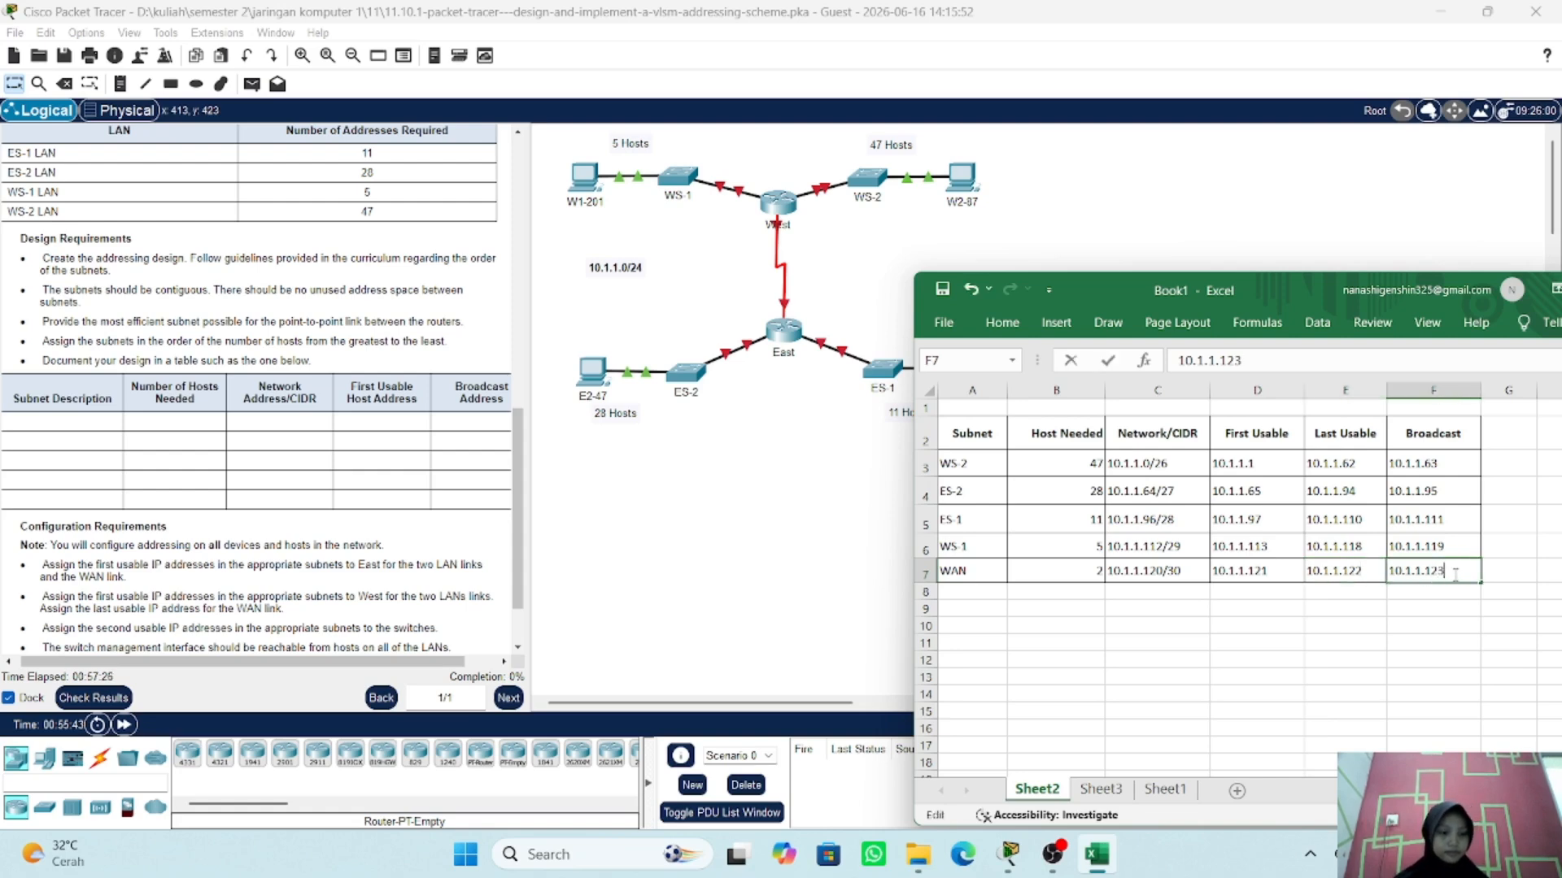
scroll(322, 536, "down", 1)
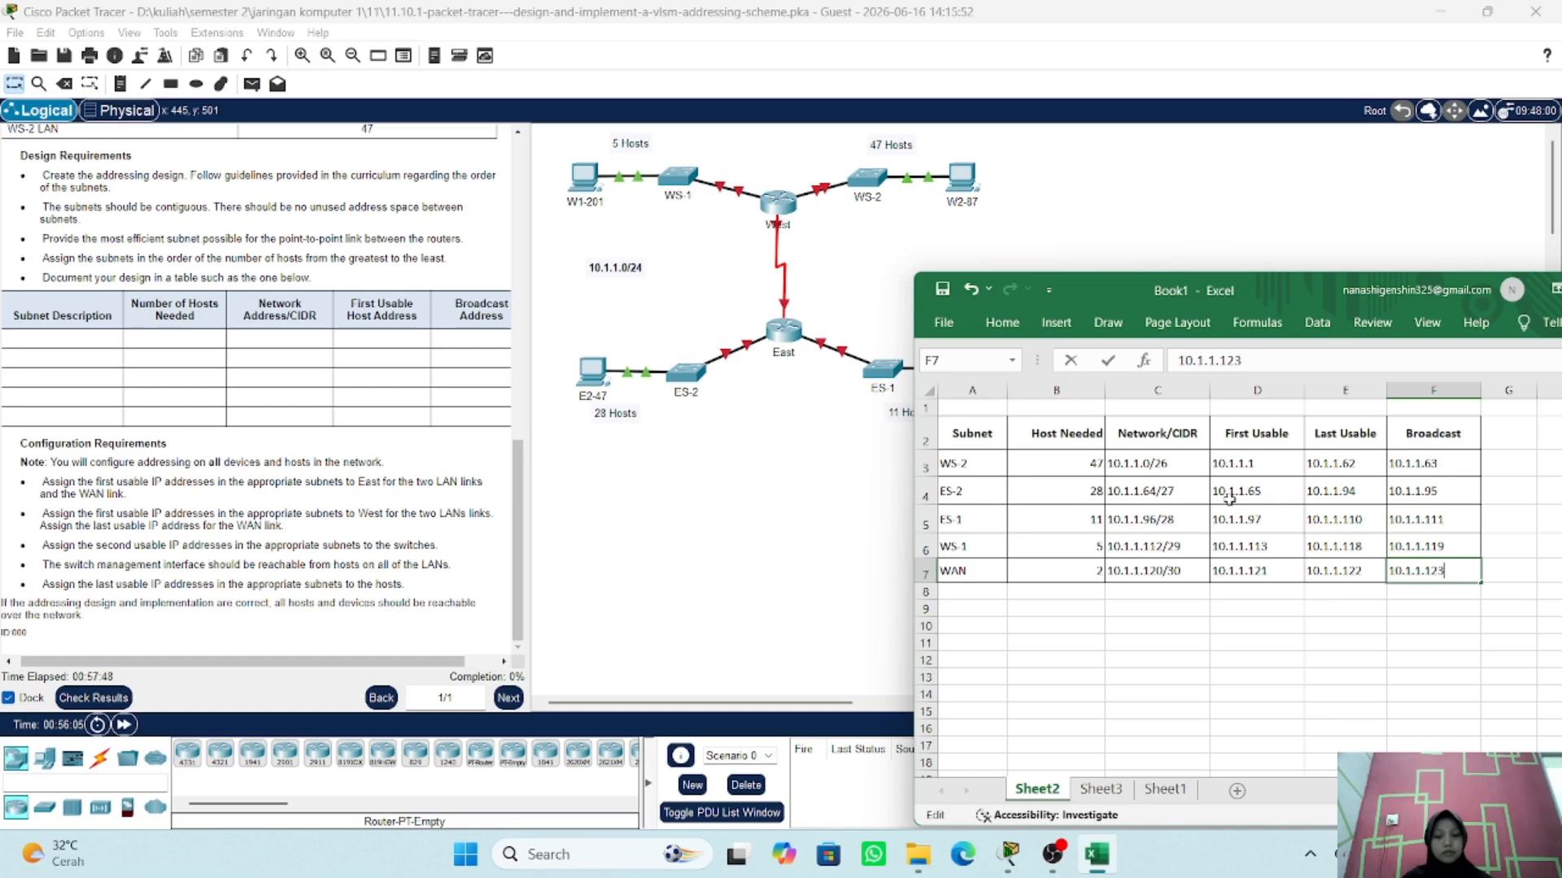
left_click(1348, 436)
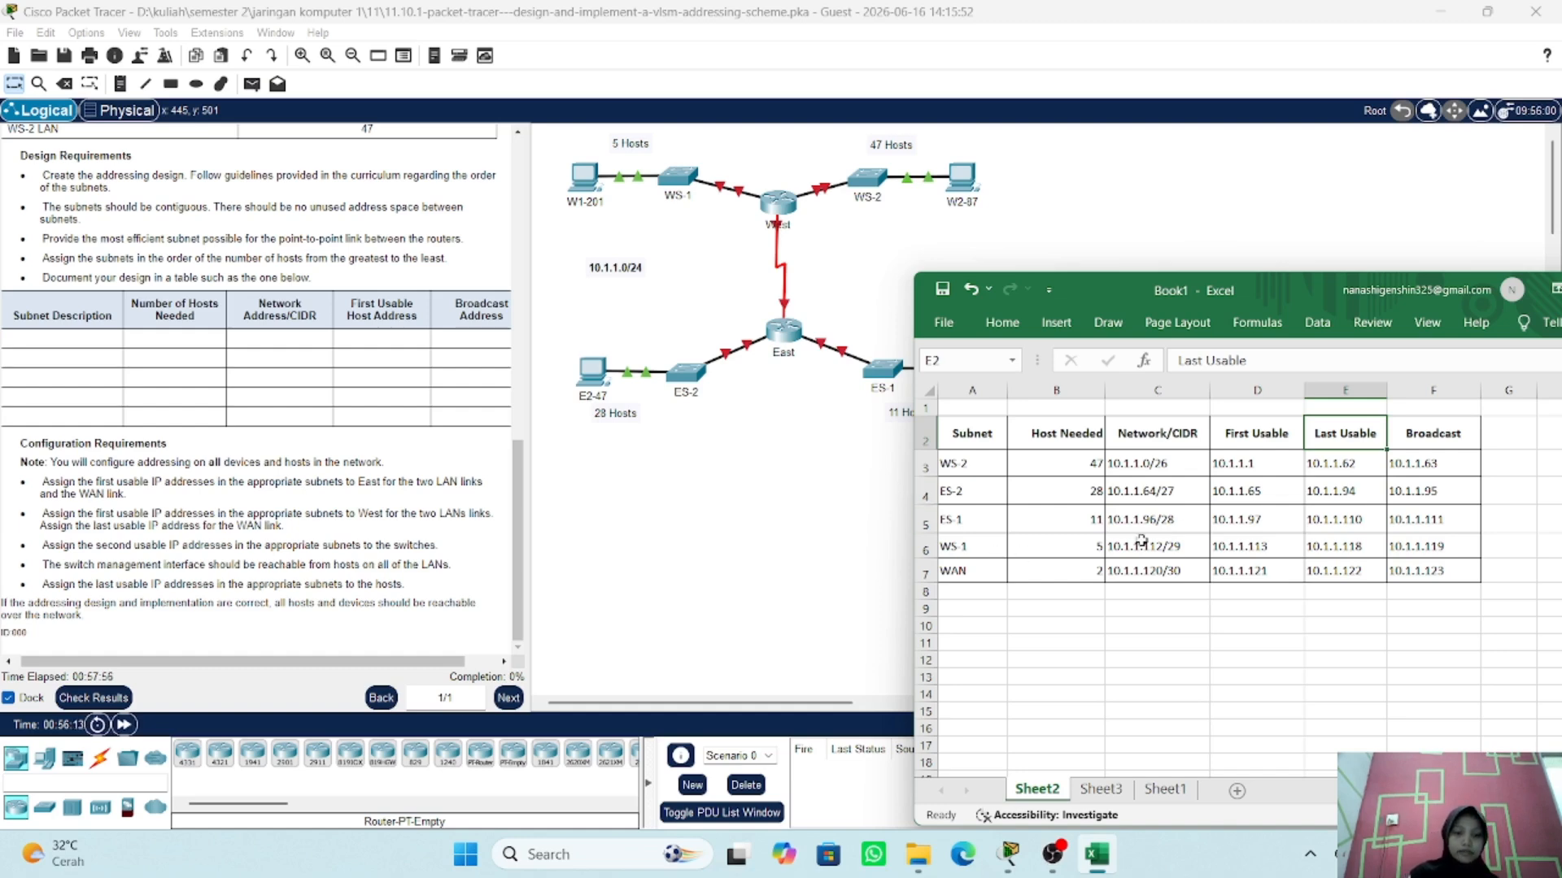
left_click(1246, 441)
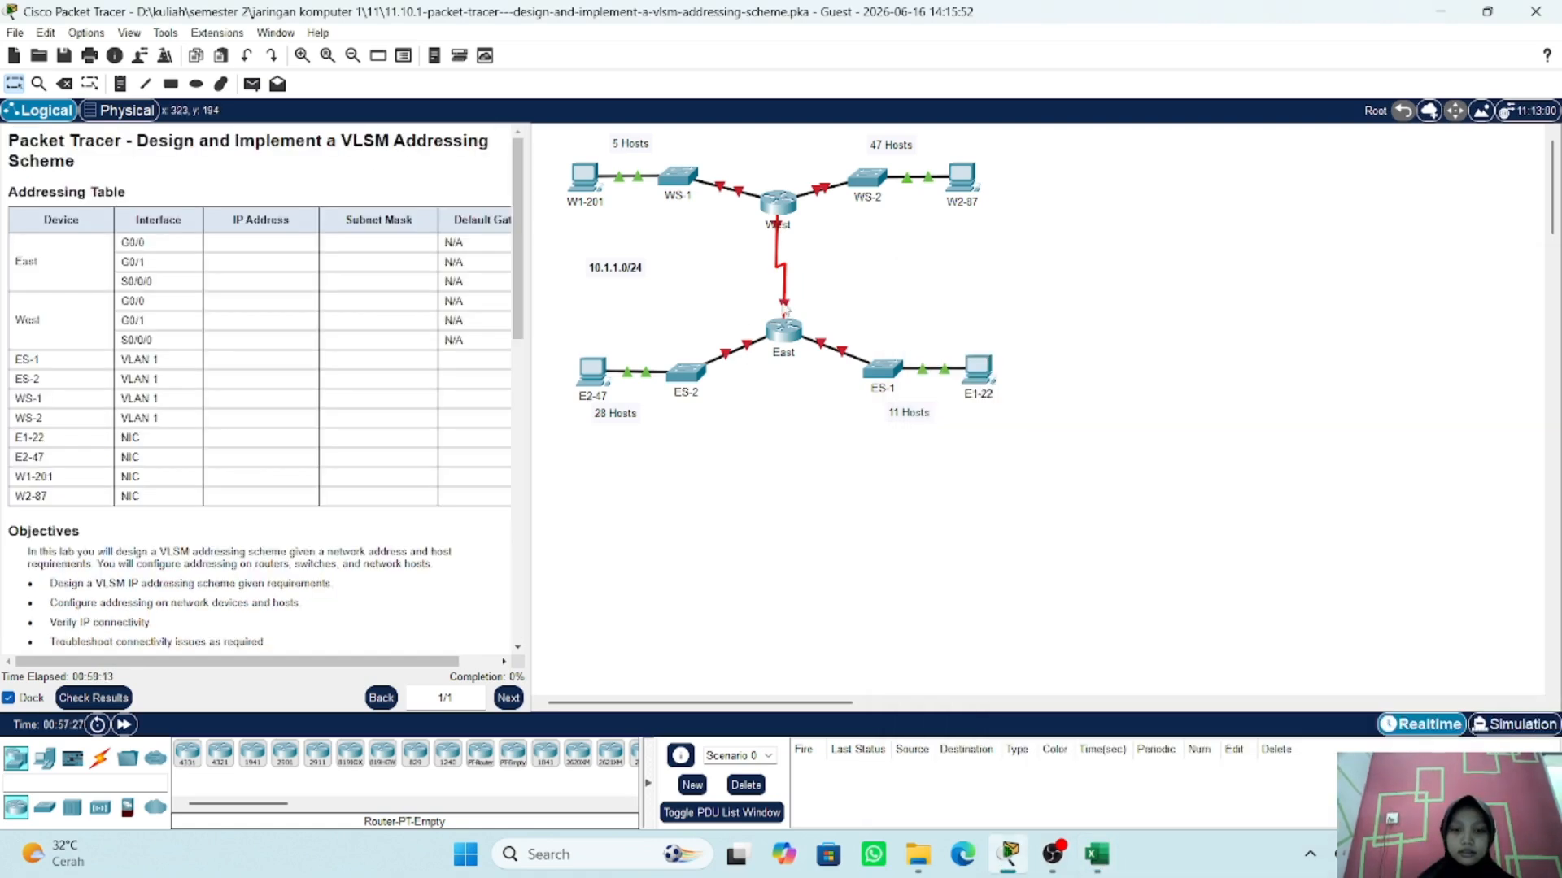
- In Packet Tracer, review the configuration requirements, open the East router's CLI in a shorter window and start its command session
scroll(211, 470, "down", 10)
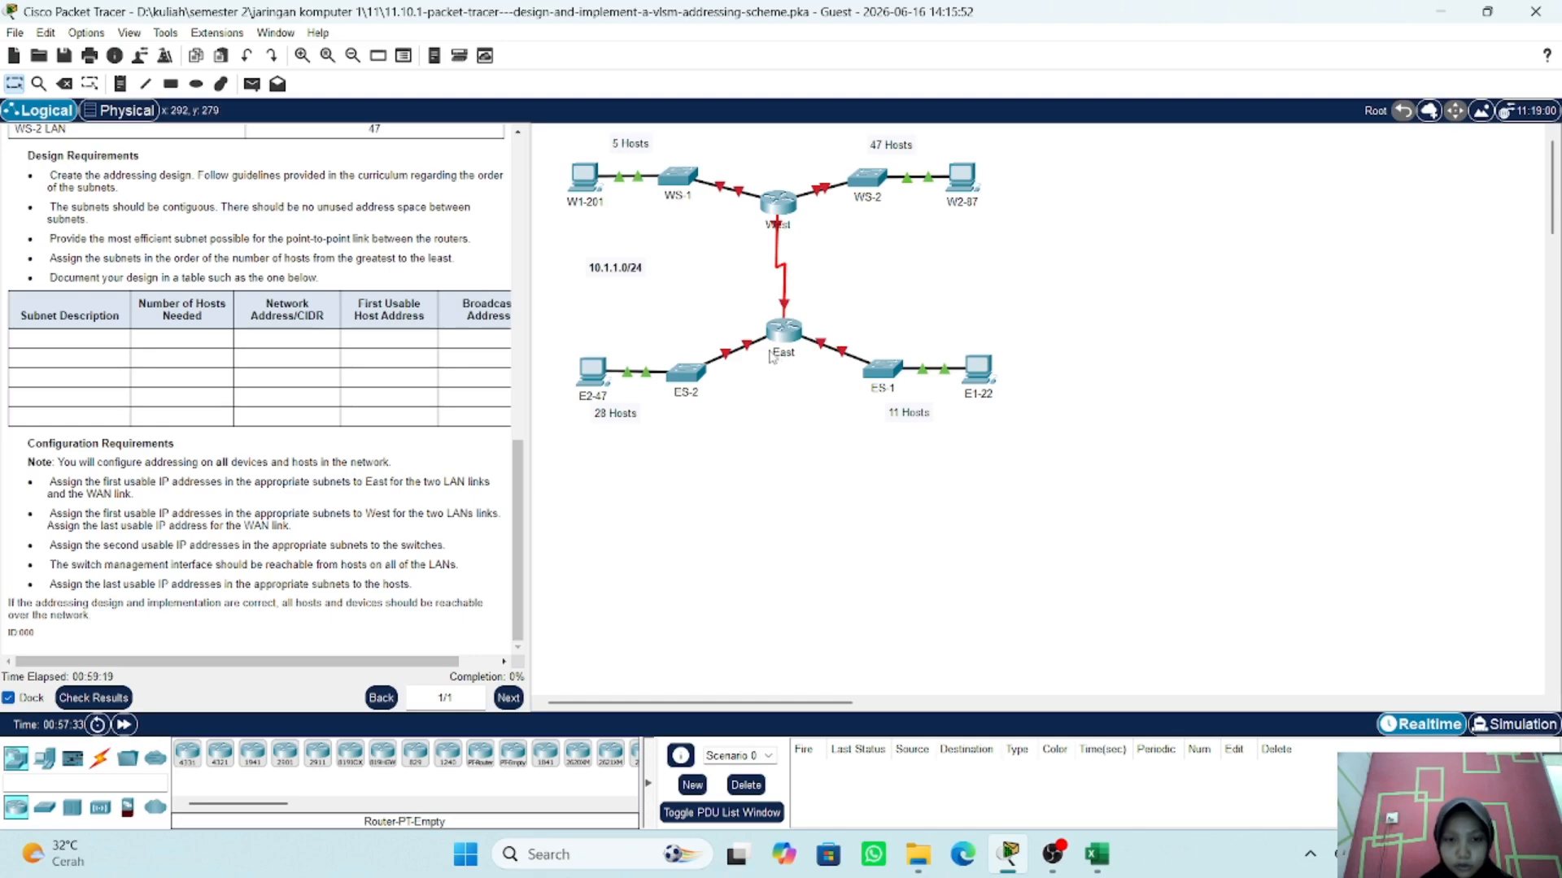
left_click(783, 329)
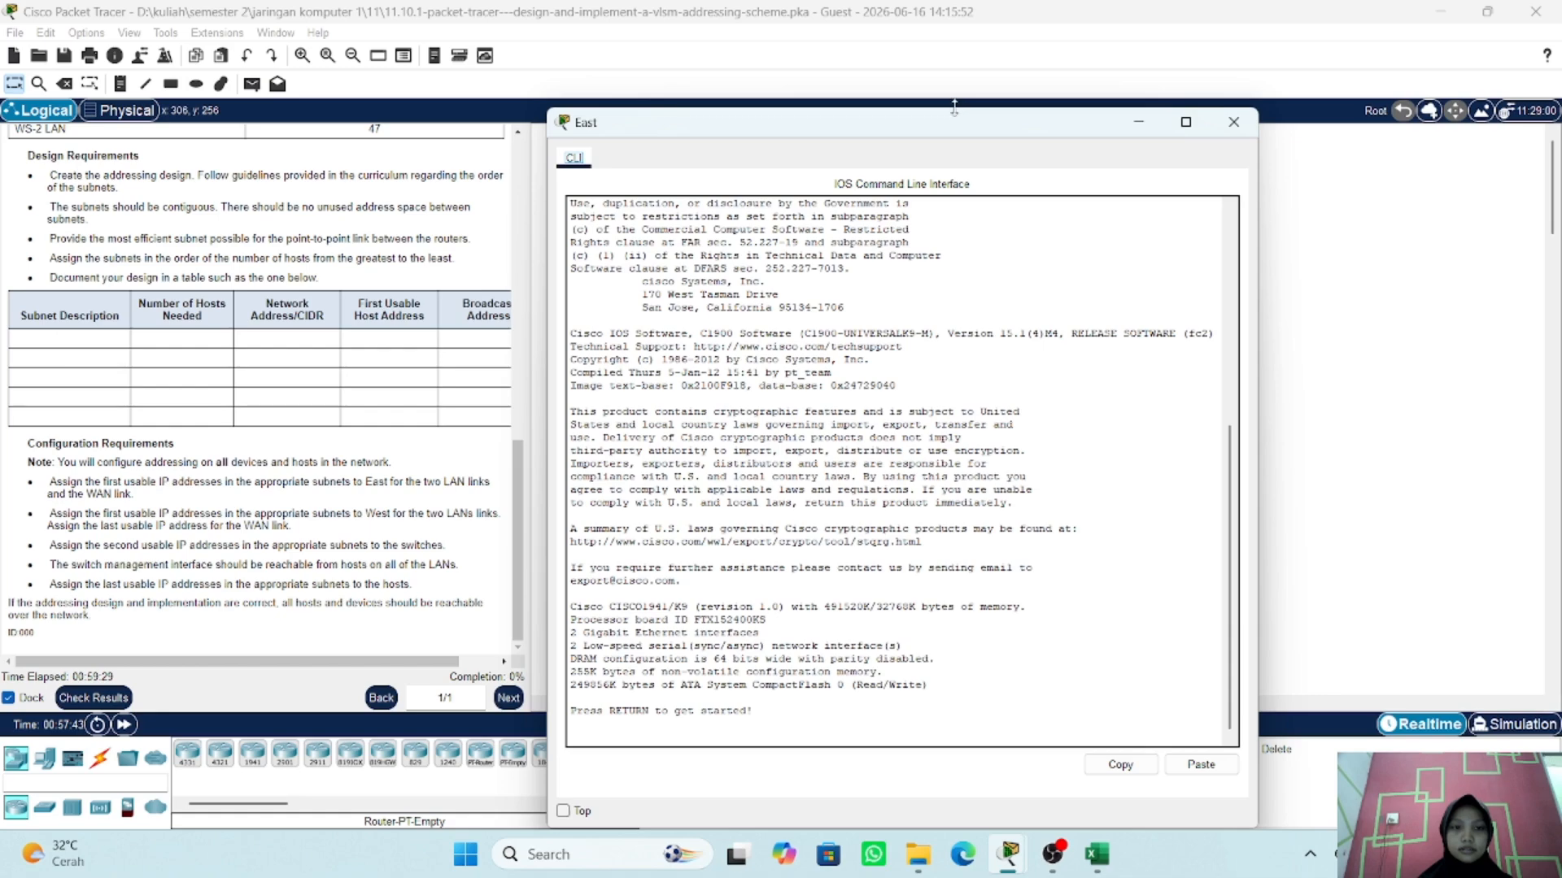
left_click_drag(963, 109, 962, 380)
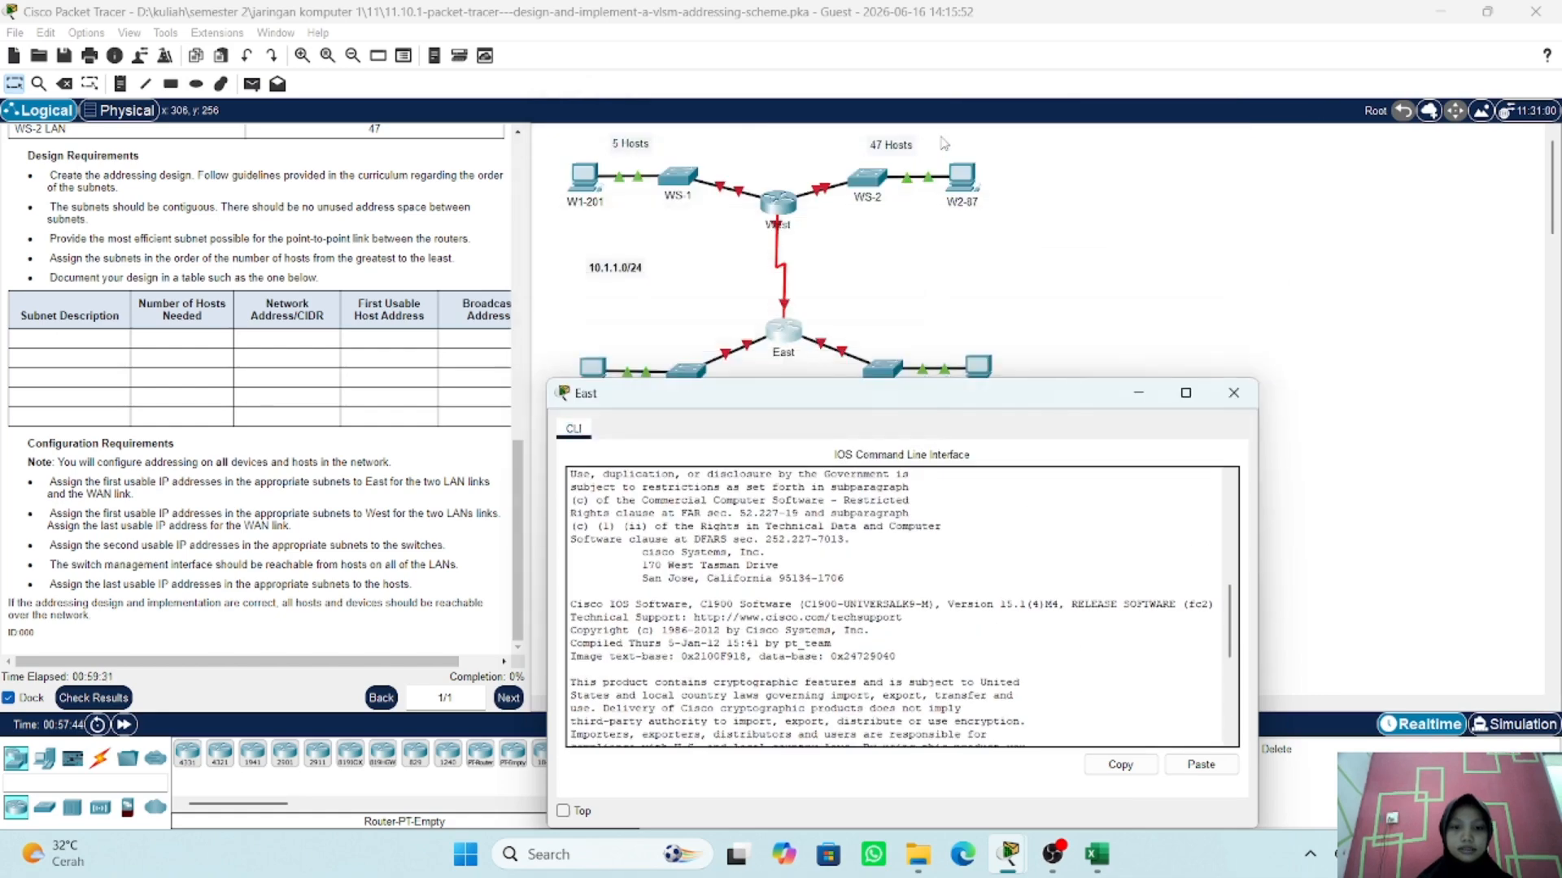
left_click_drag(858, 403, 855, 134)
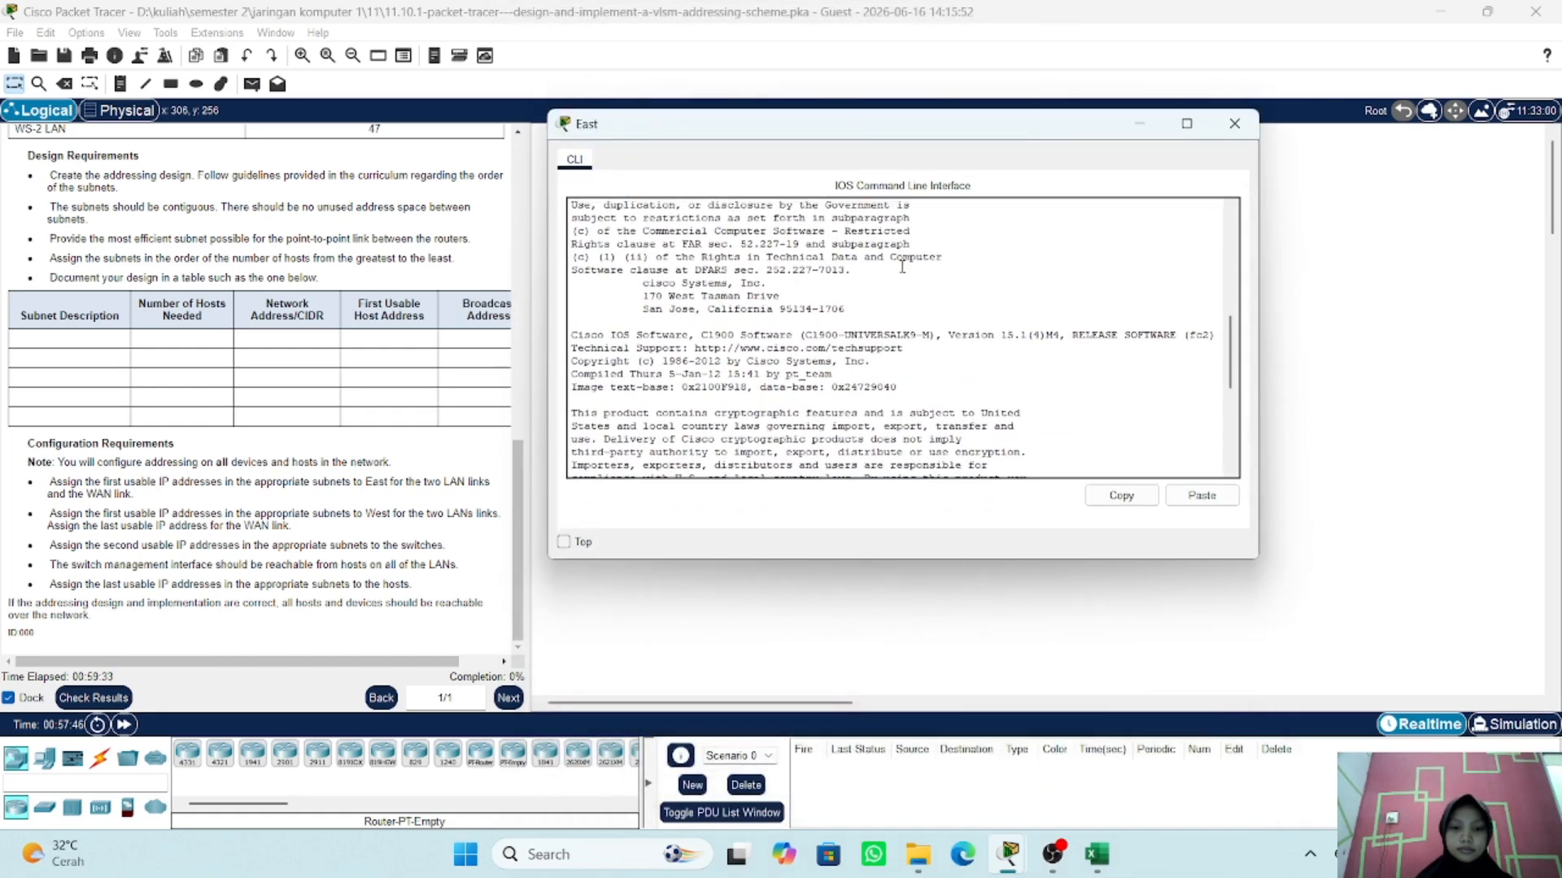
left_click(1042, 453)
key("Return")
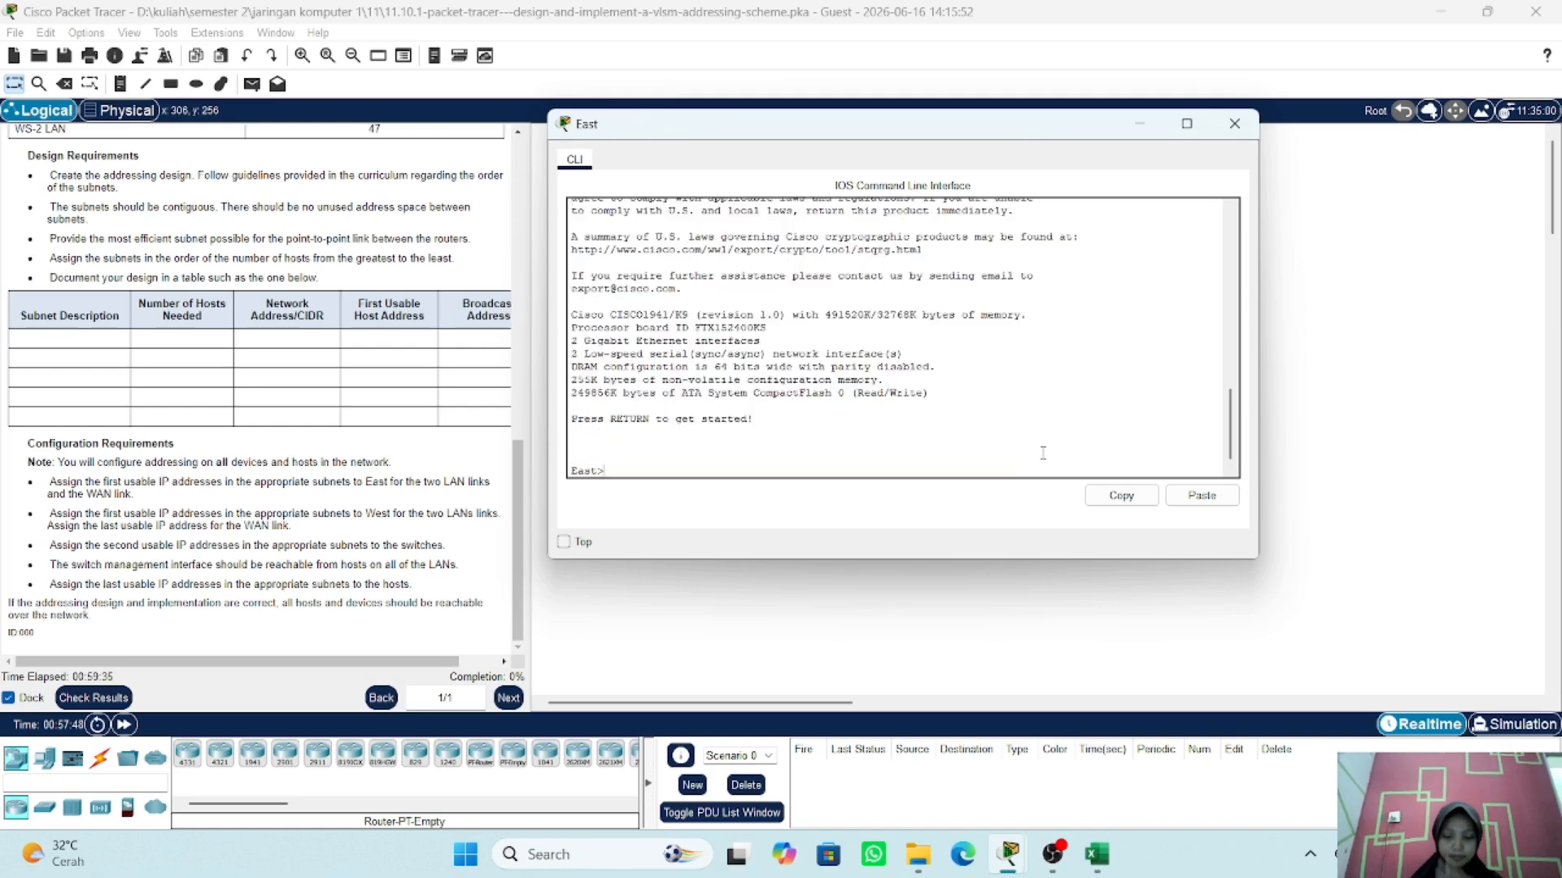
- Enter privileged EXEC mode on the East router with the enable command
type("EN")
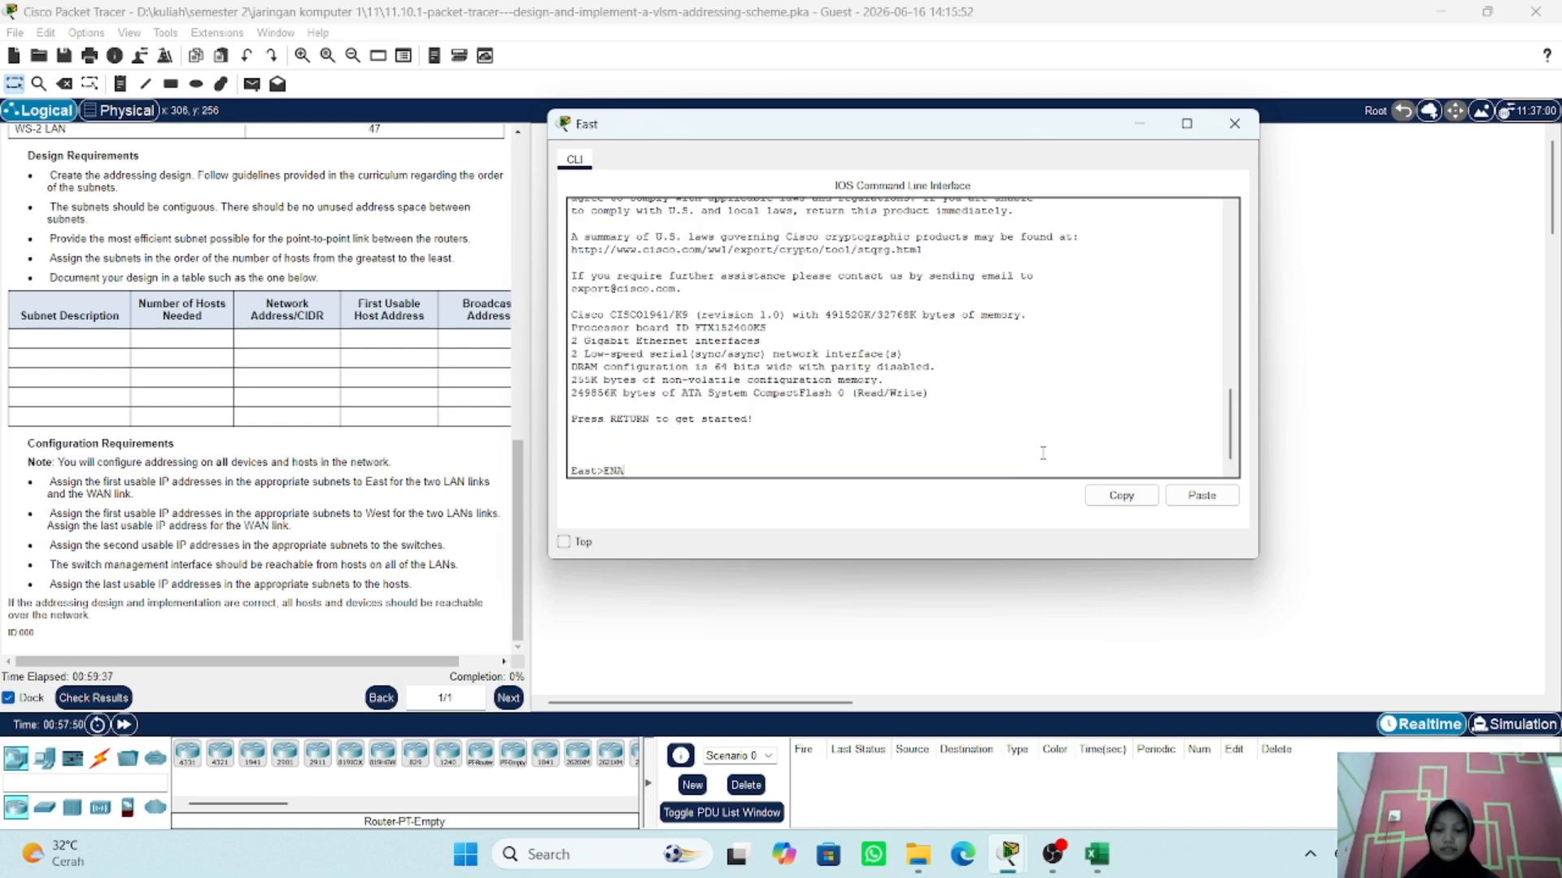
type("A")
key("Tab")
key("Return")
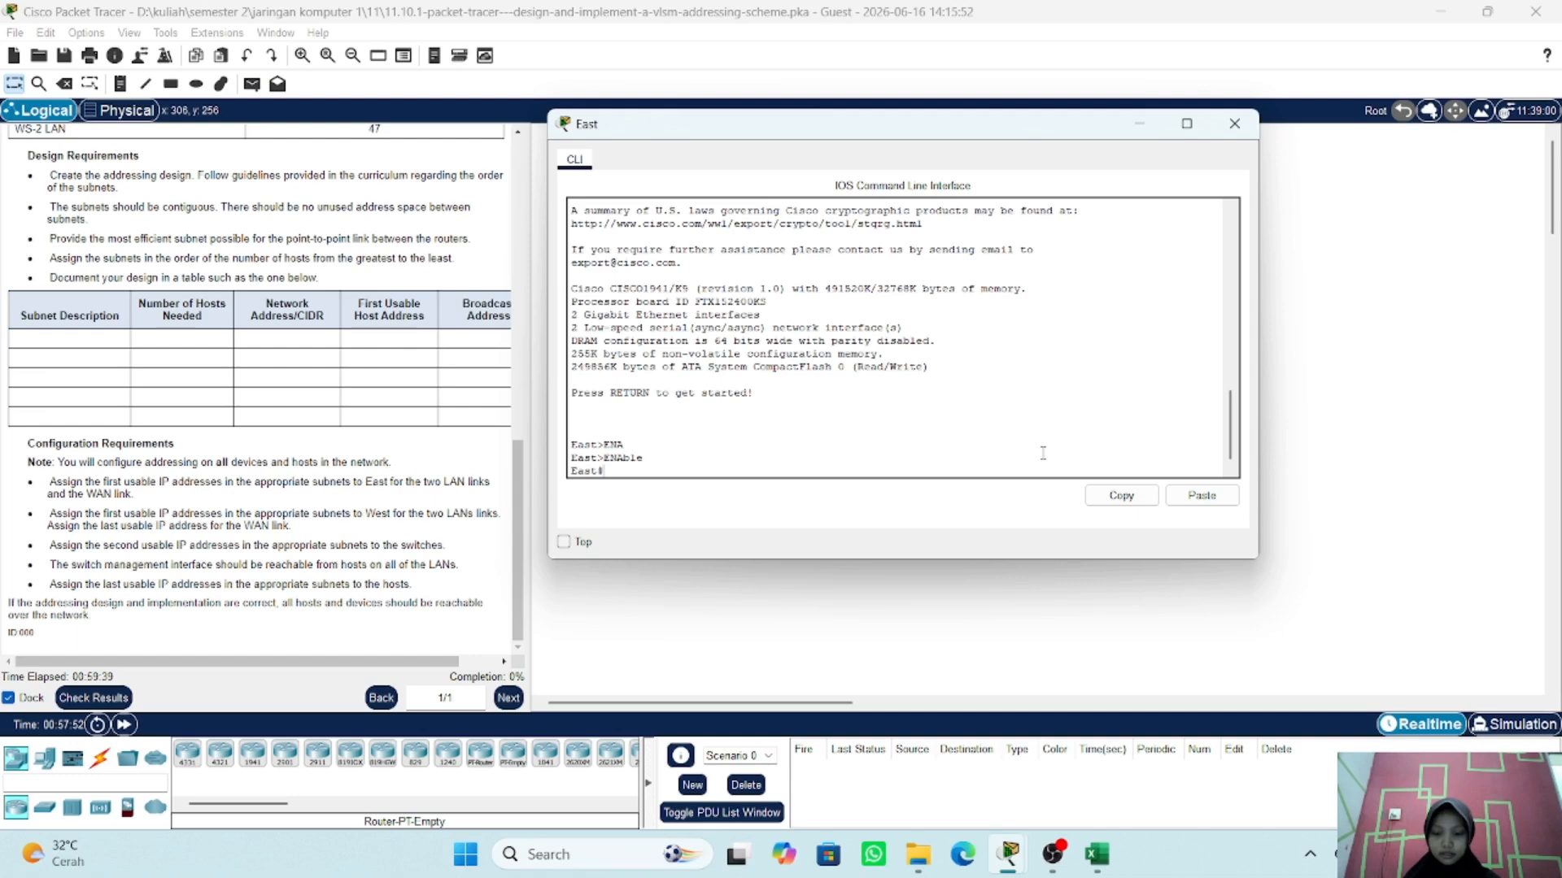
- Enter global configuration mode on East with configure terminal
type("CO")
key("BackSpace")
key("BackSpace")
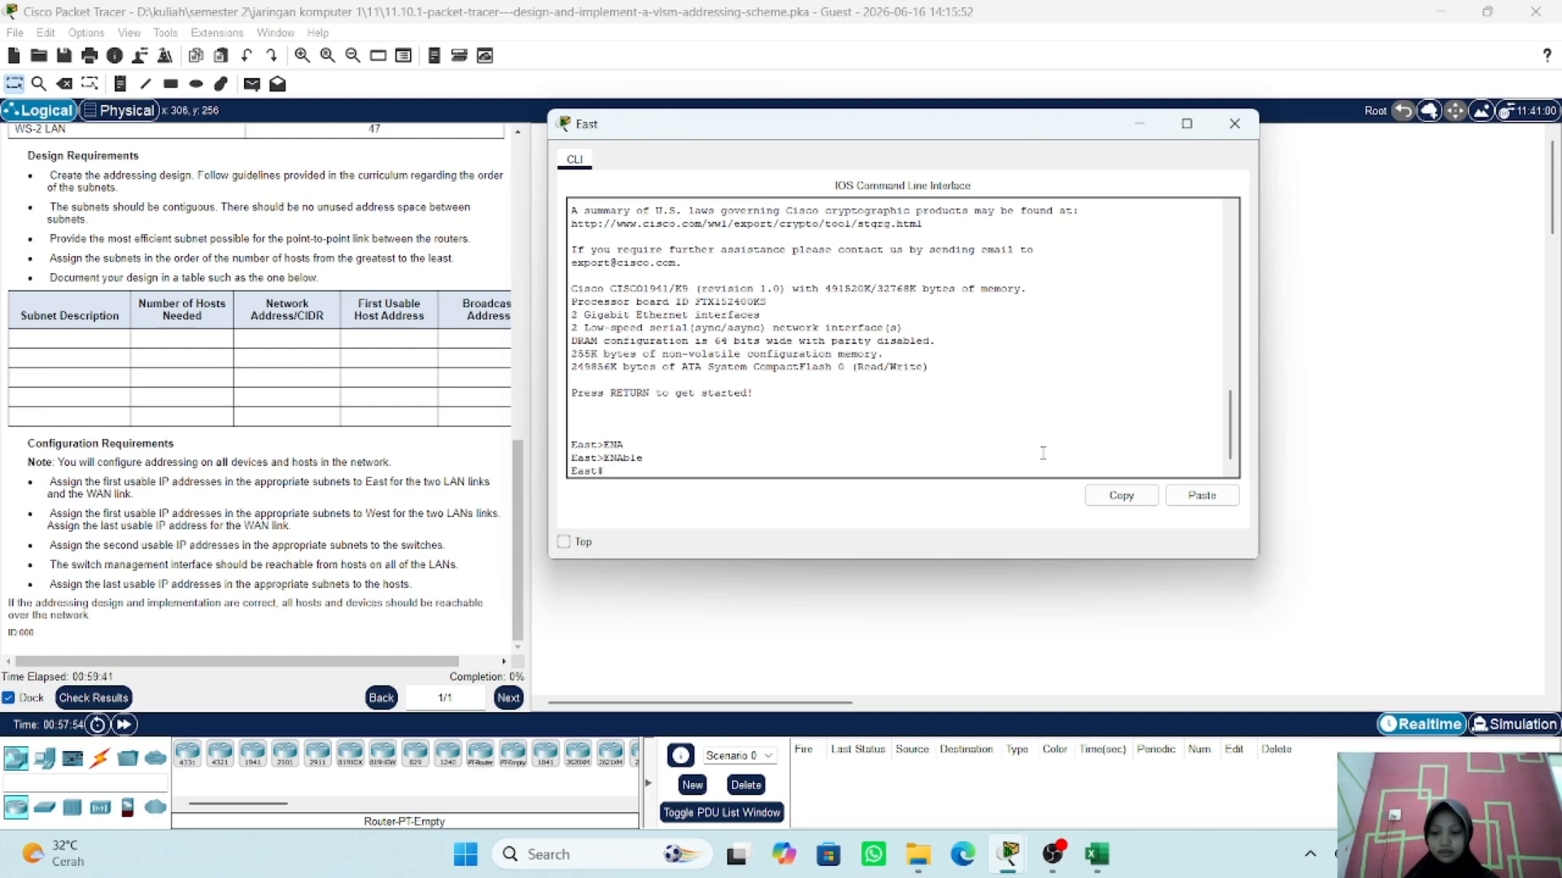
type("con")
key("Tab")
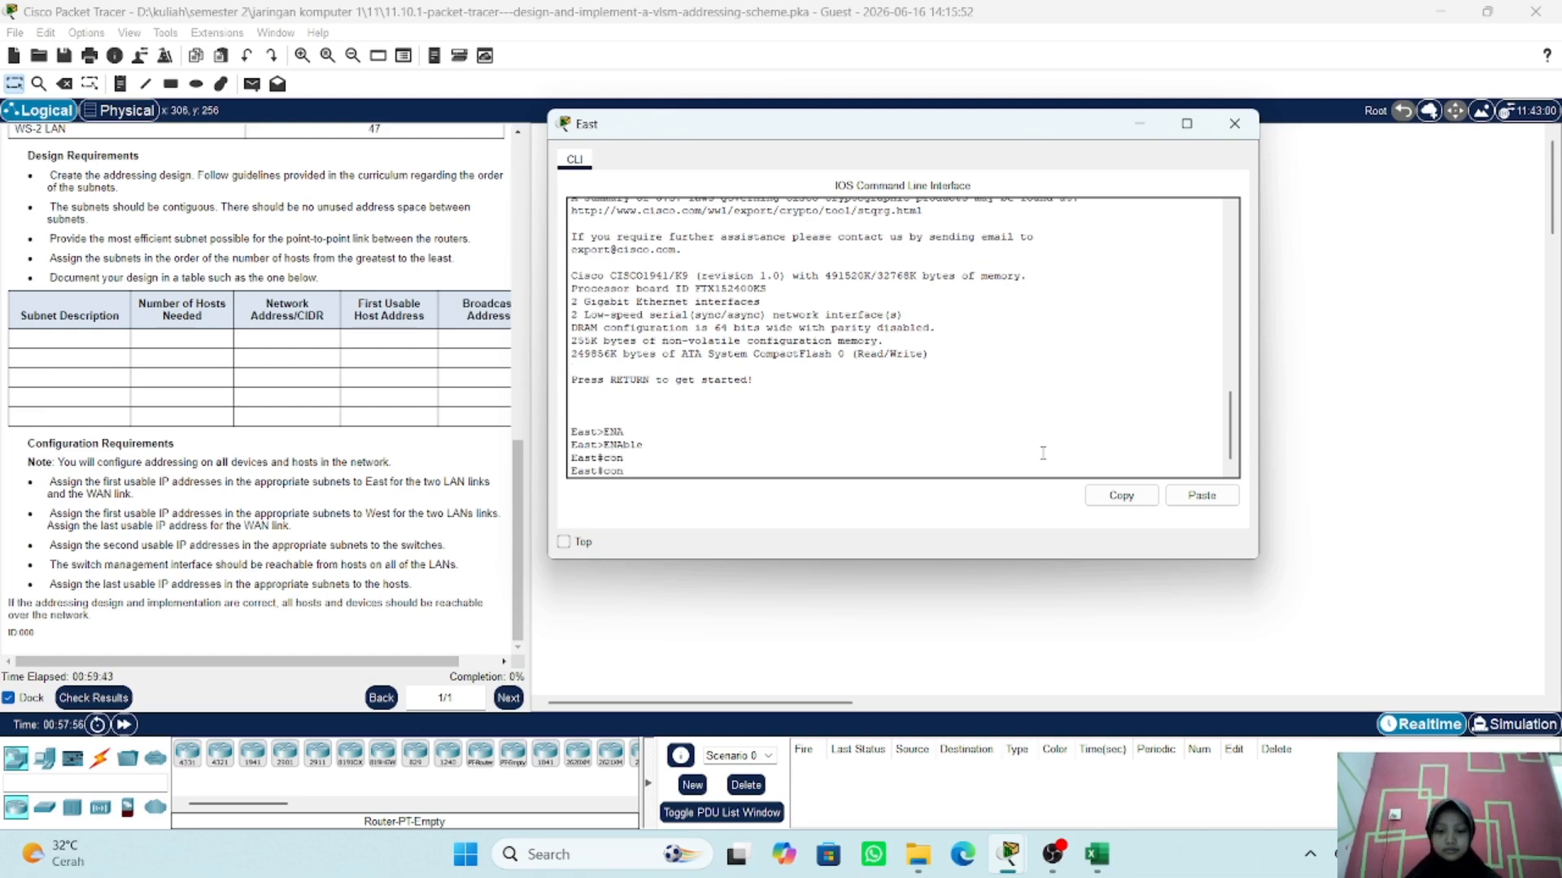
type("f")
key("Tab")
type("tere")
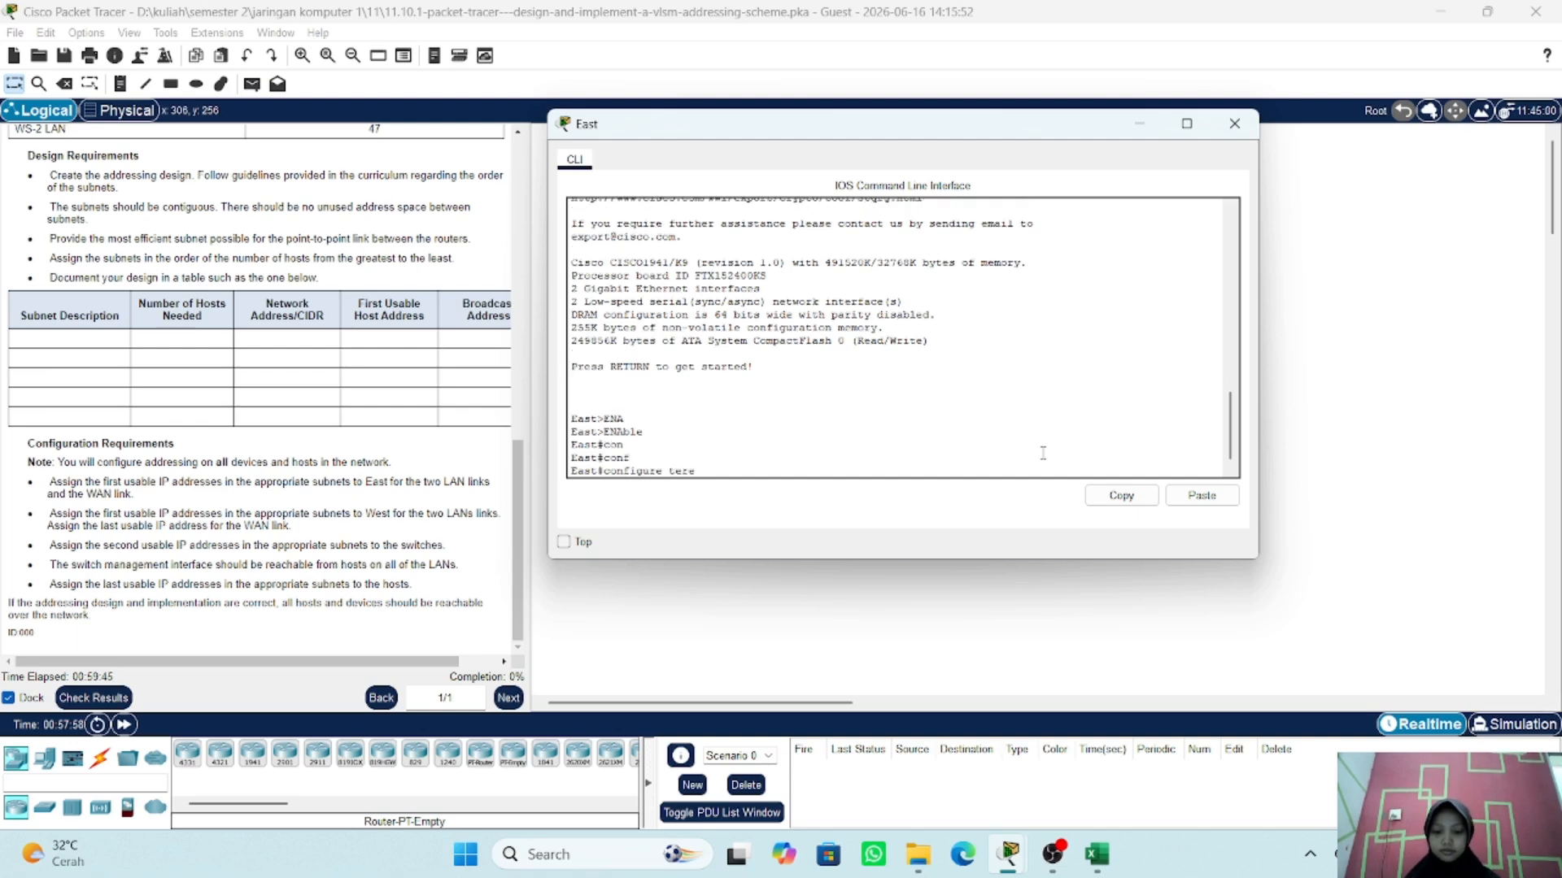
key("Tab")
key("BackSpace")
key("Tab")
key("Return")
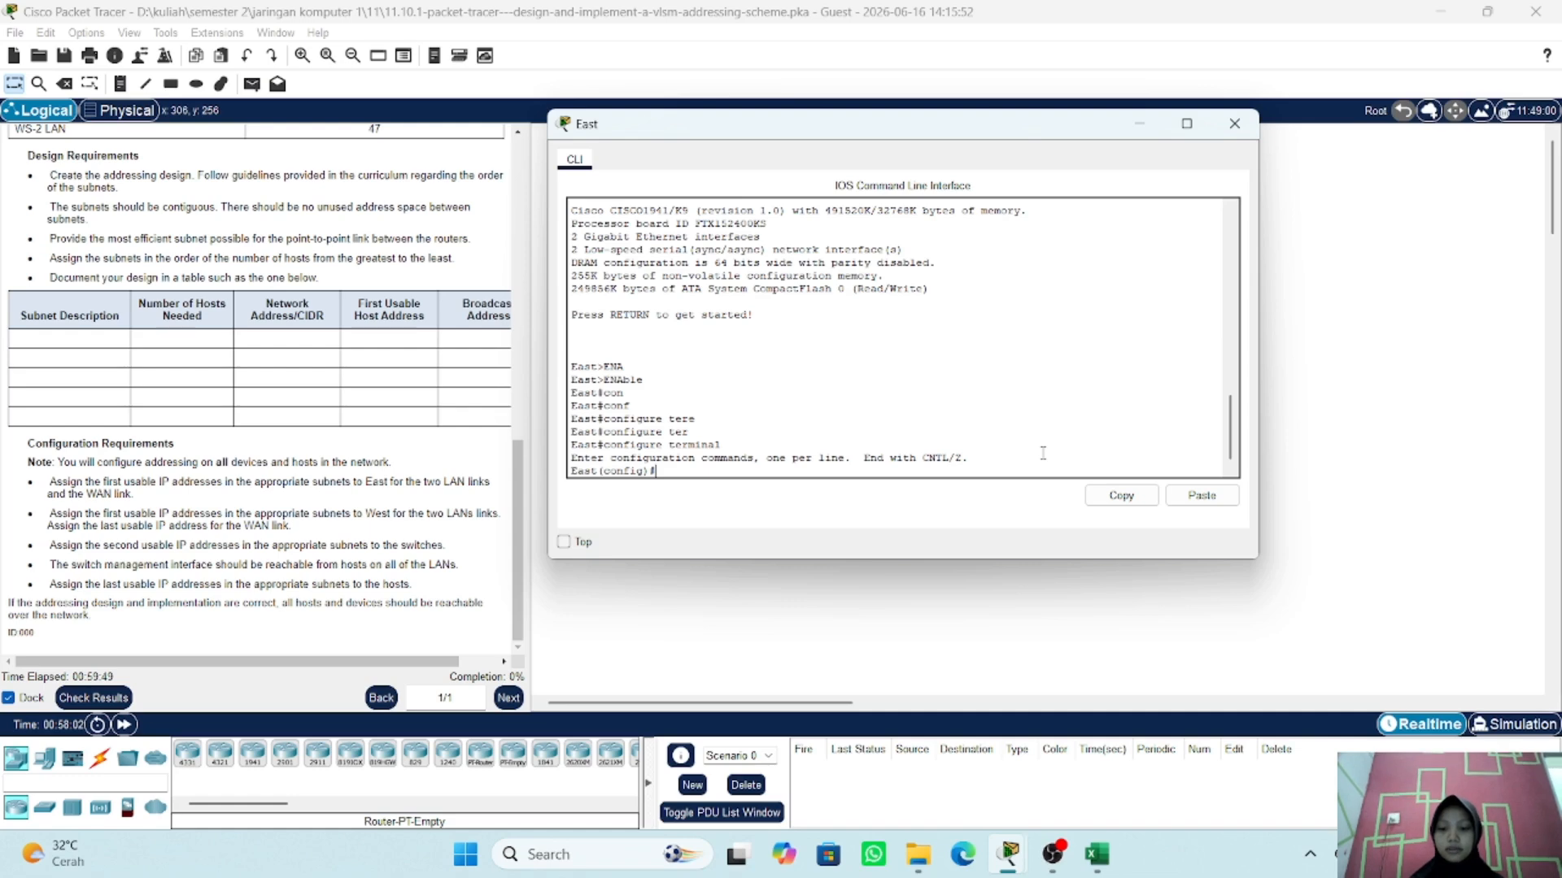
- Open interface configuration for g0/0 on the East router
type("in")
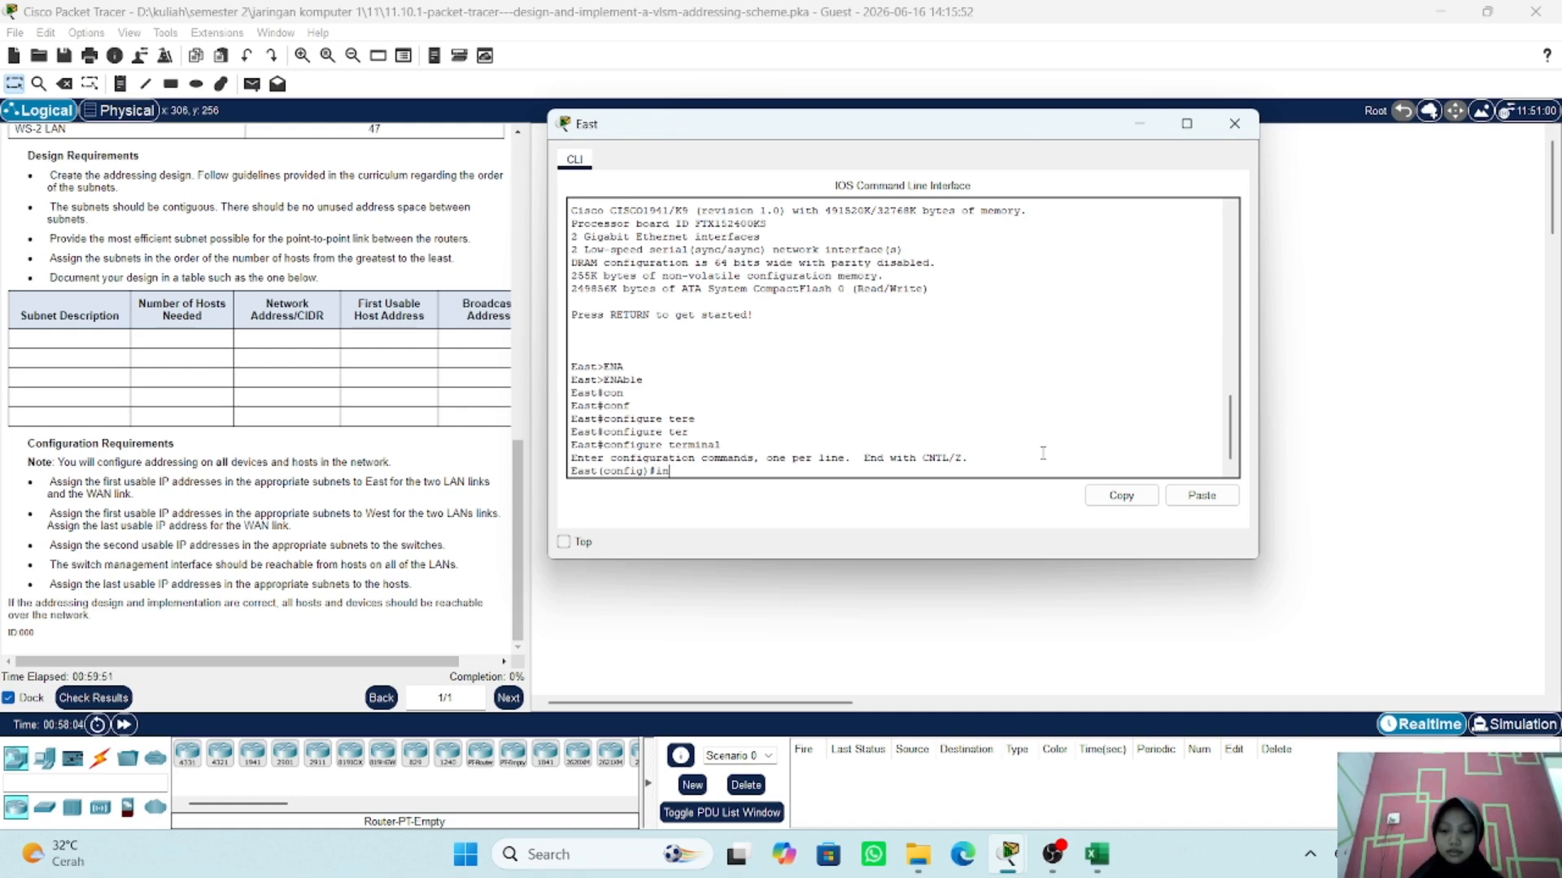
key("Tab")
type("g")
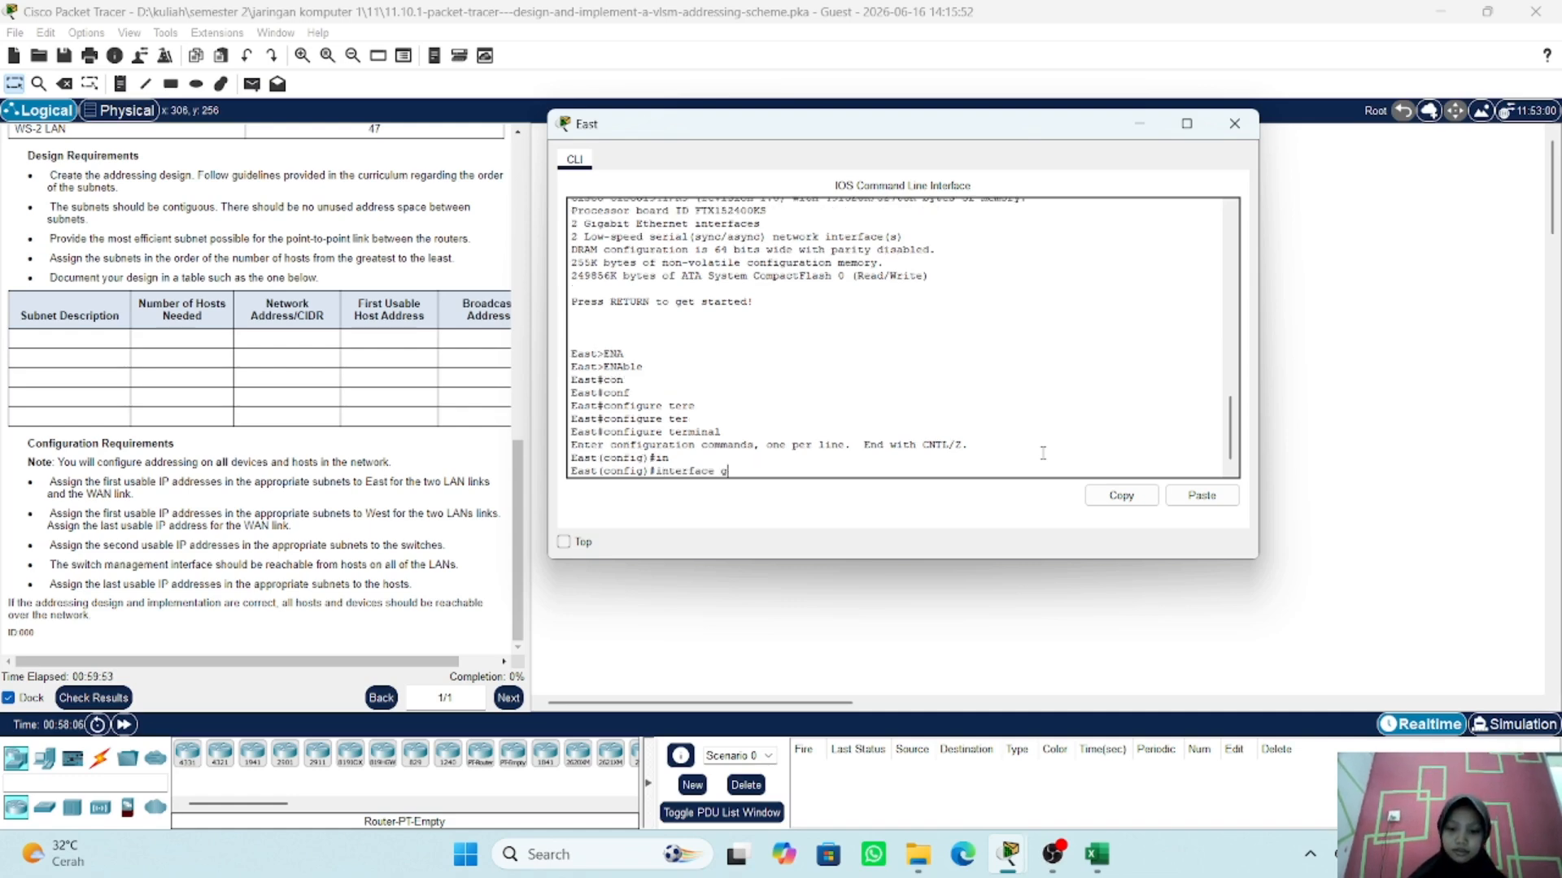
type("0/0")
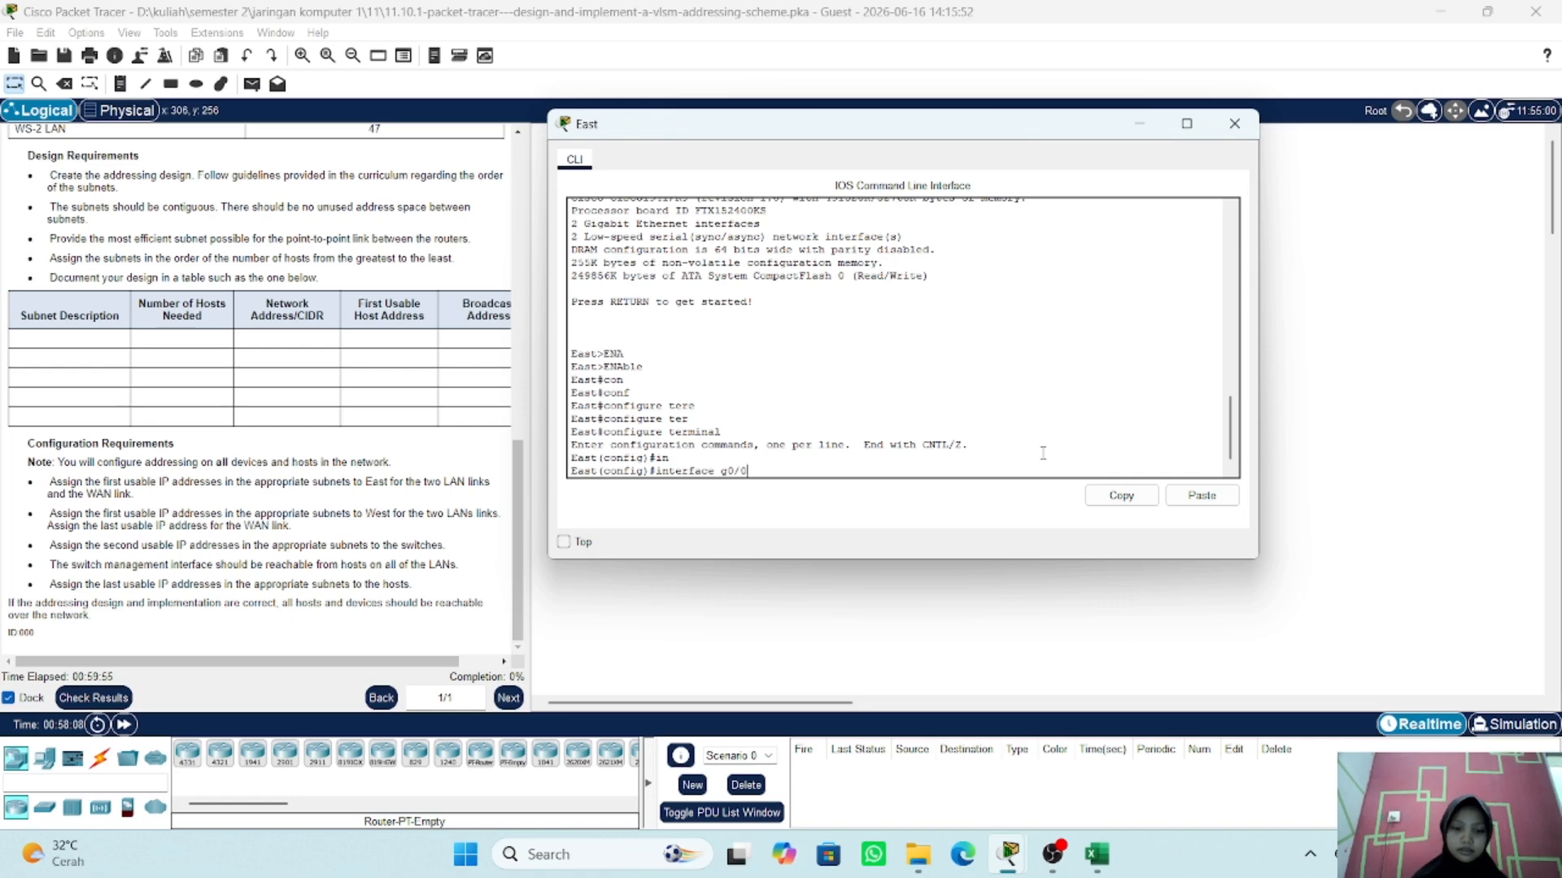
key("Return")
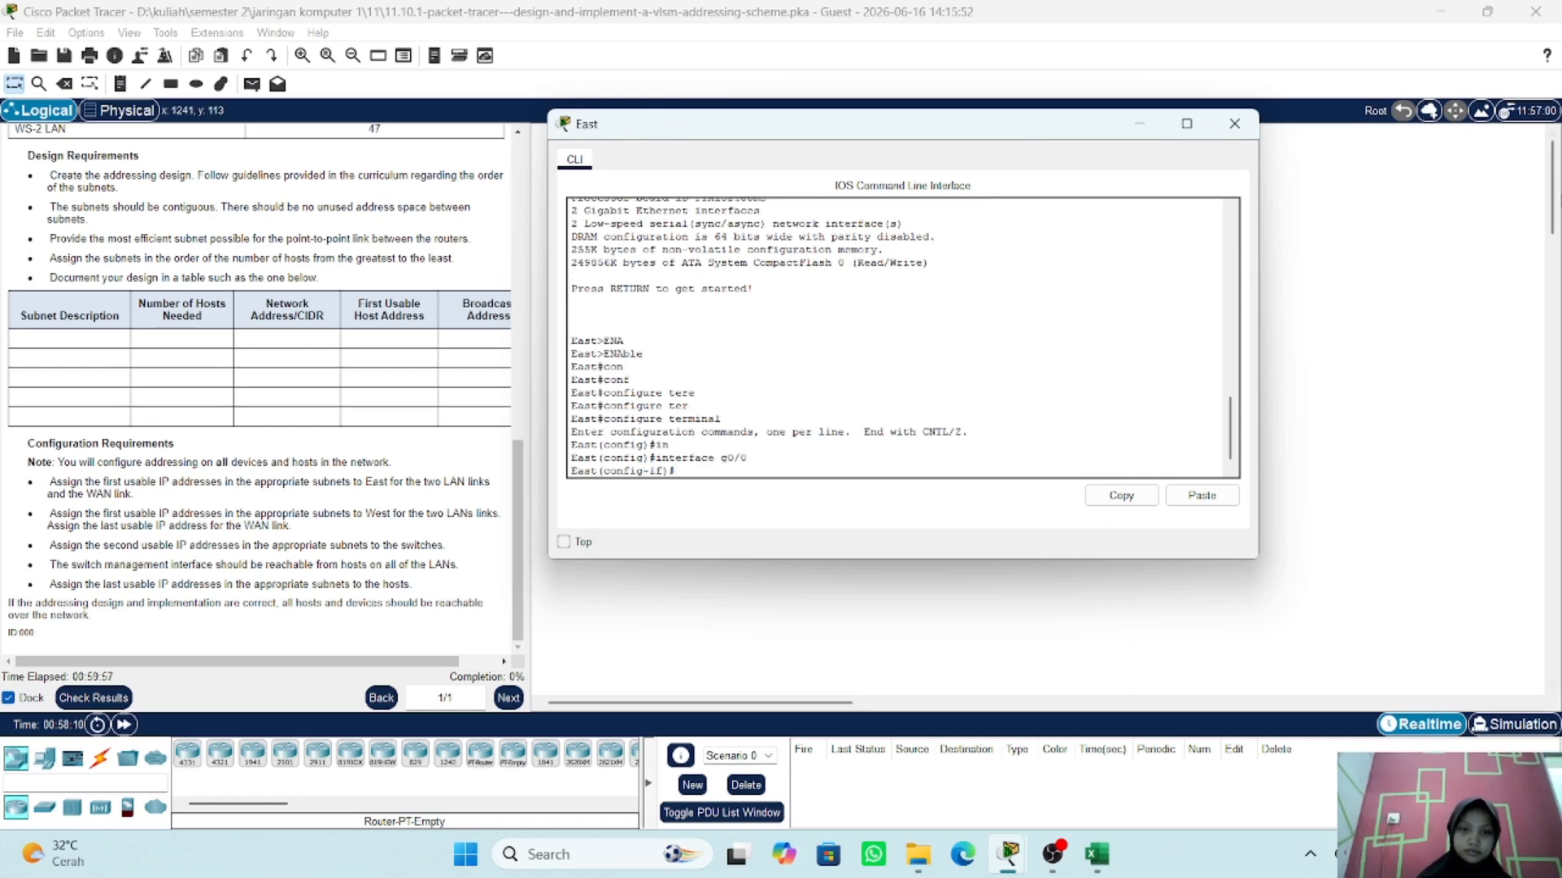
- Uncover the topology and set the preferences to always show port labels in the logical workspace
left_click_drag(1058, 142, 1106, 551)
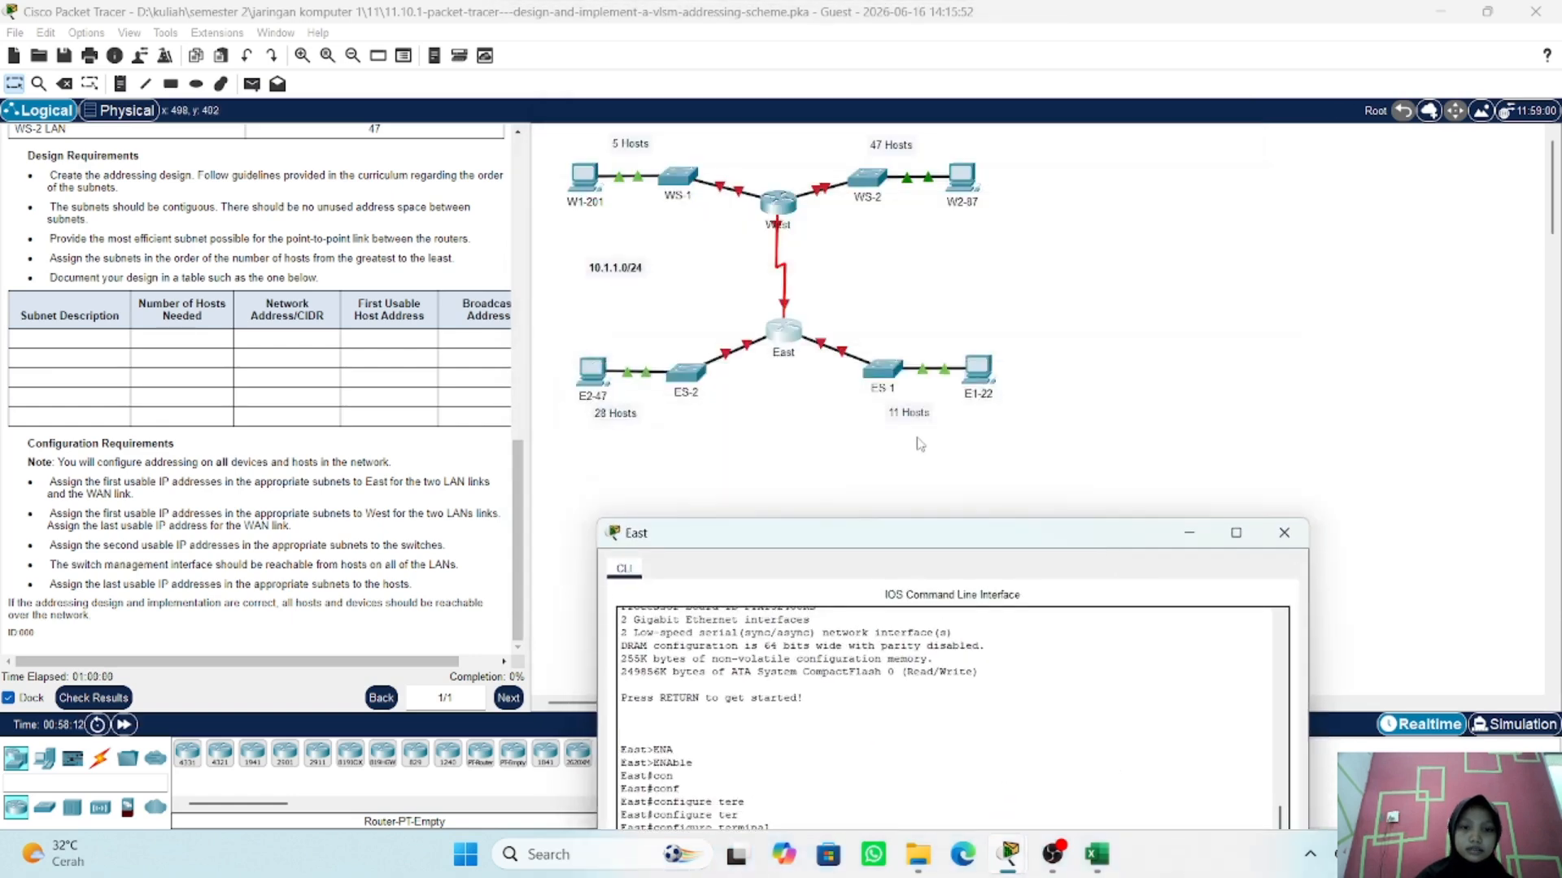
left_click(786, 314)
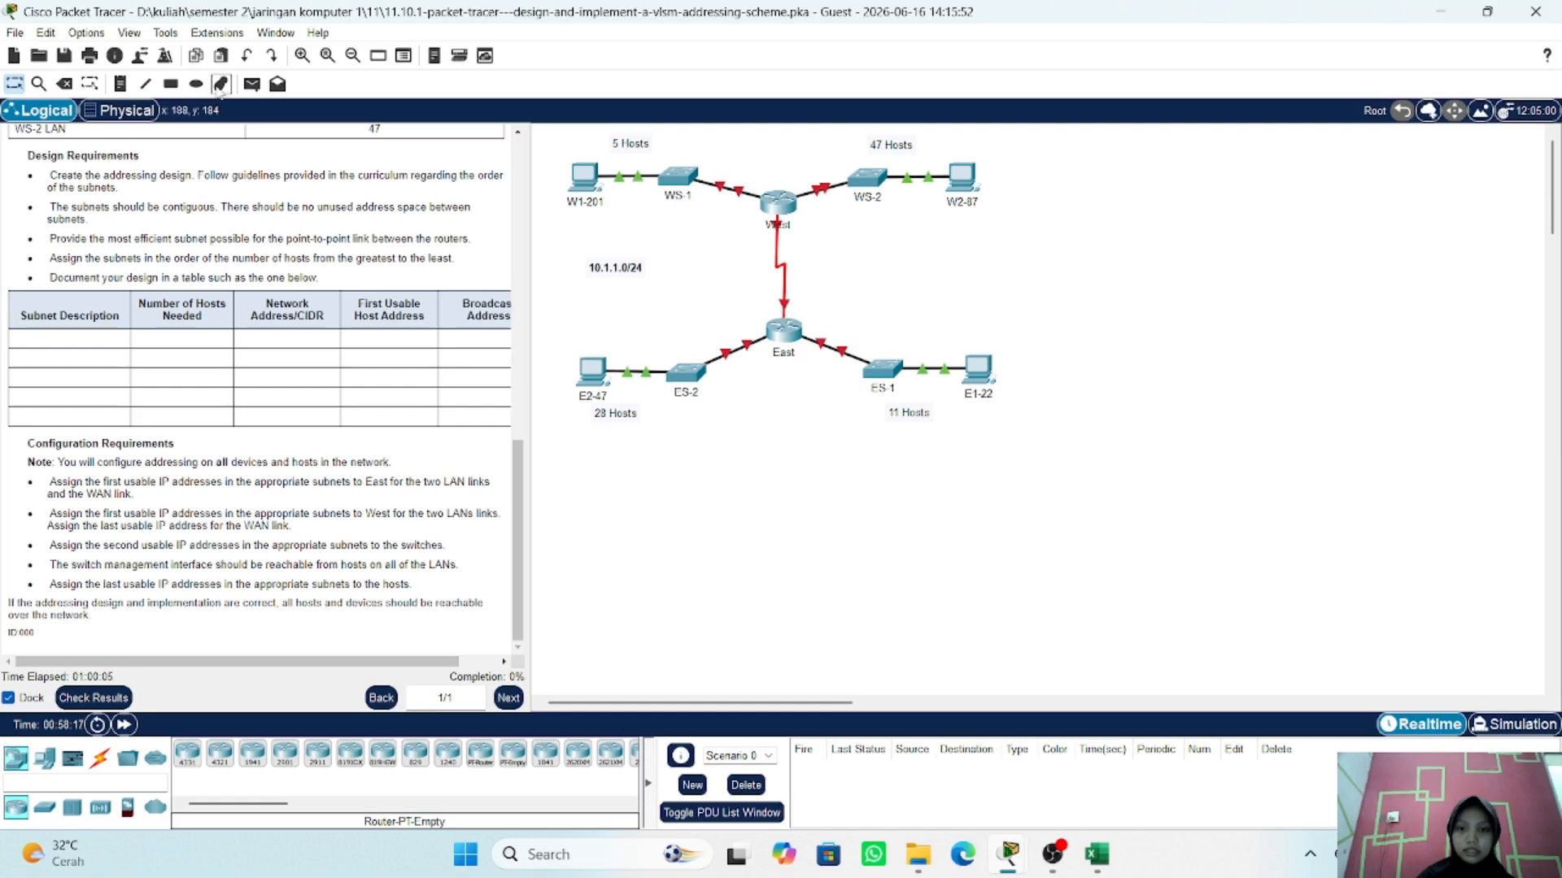
left_click(84, 35)
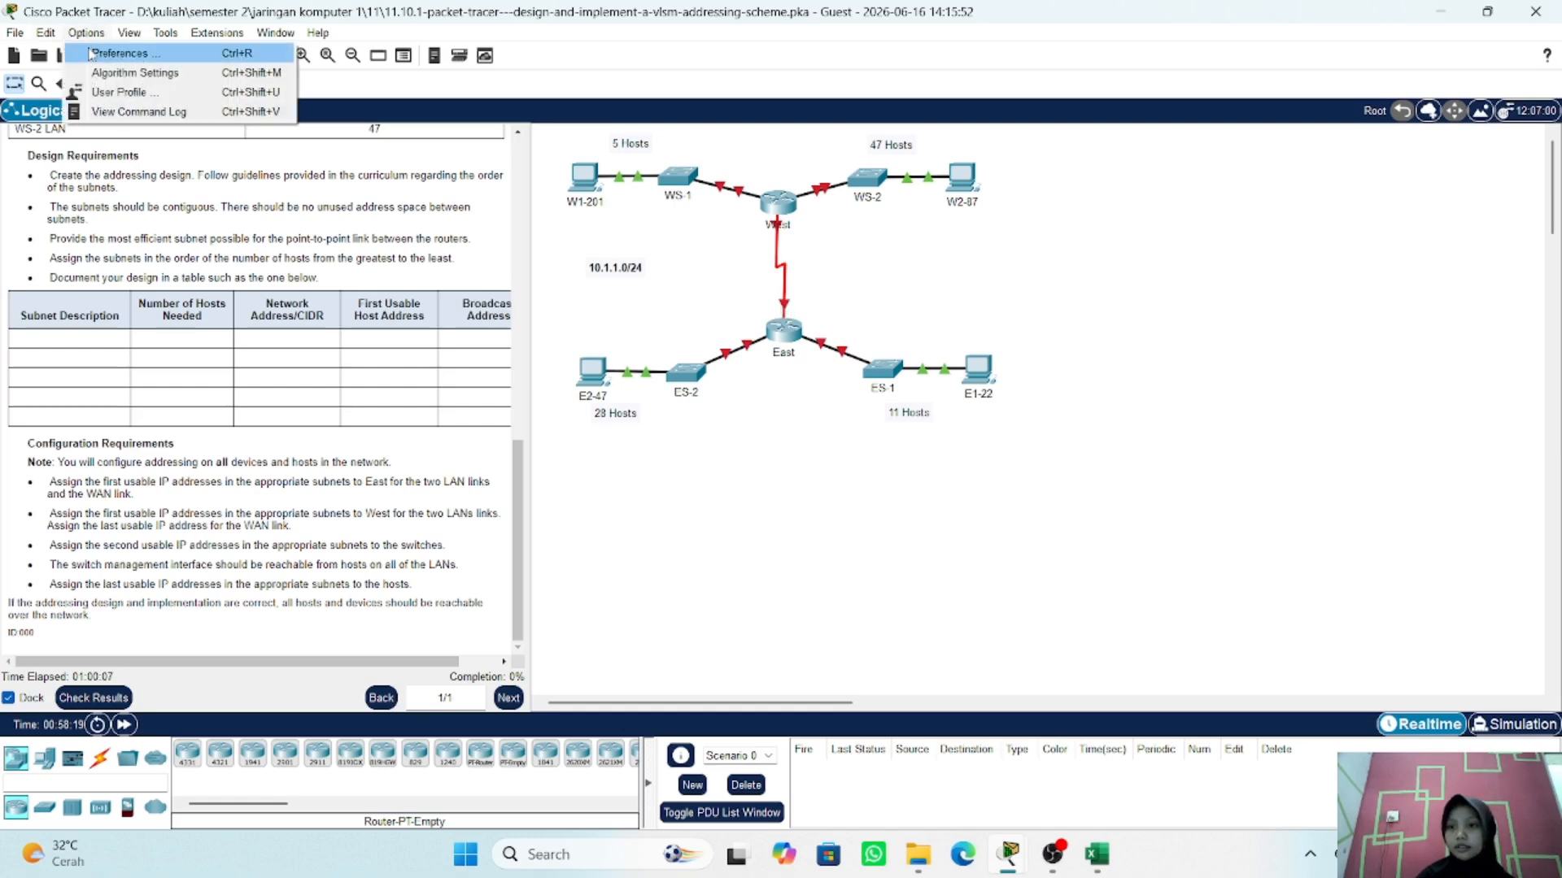
left_click(116, 54)
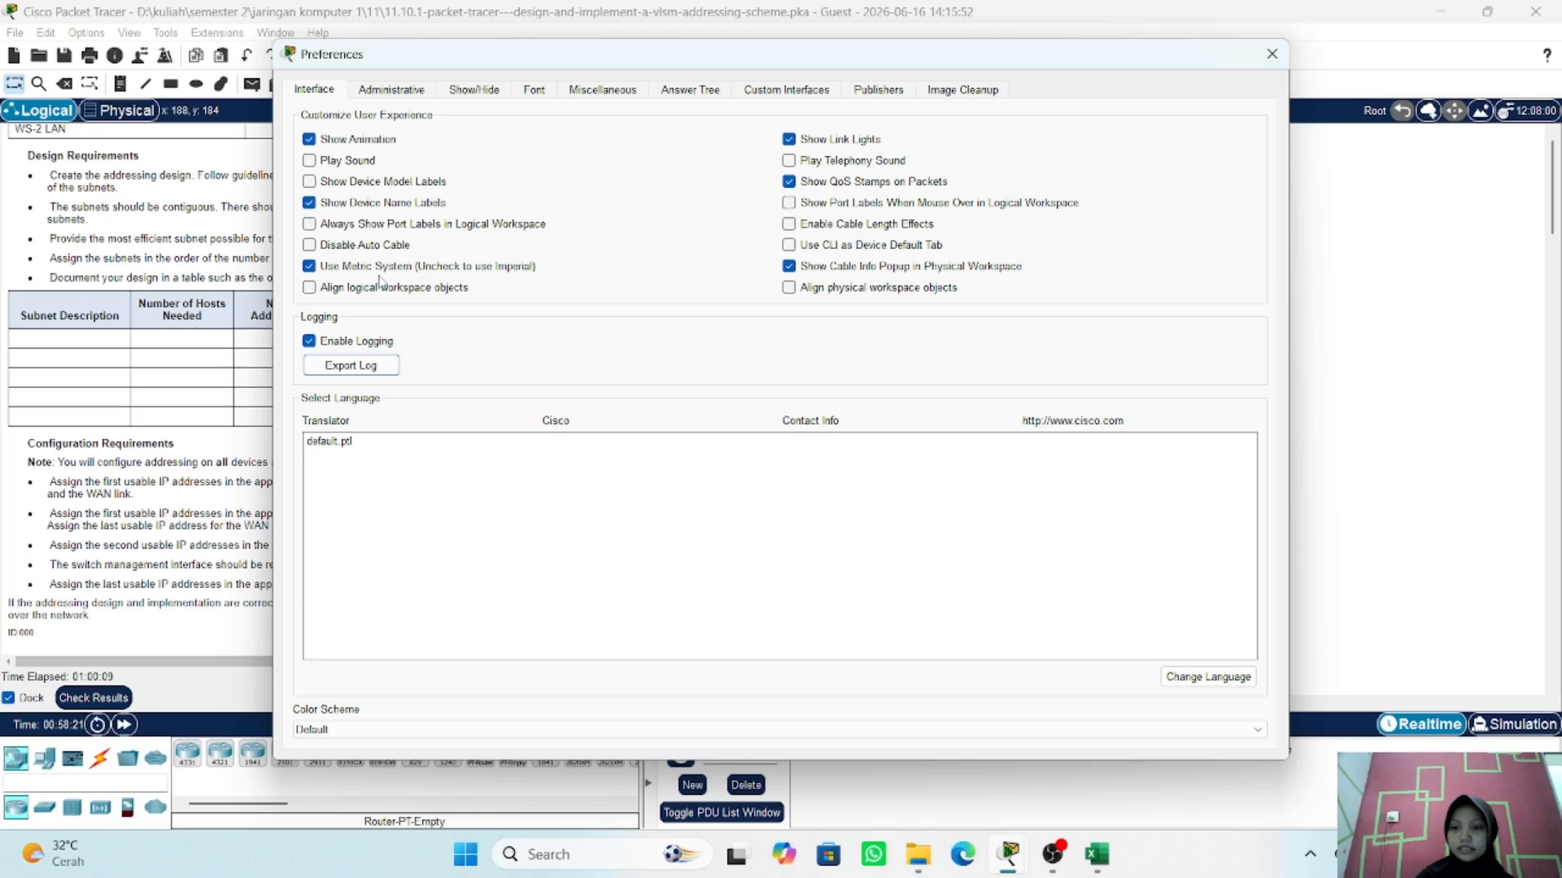
left_click(309, 225)
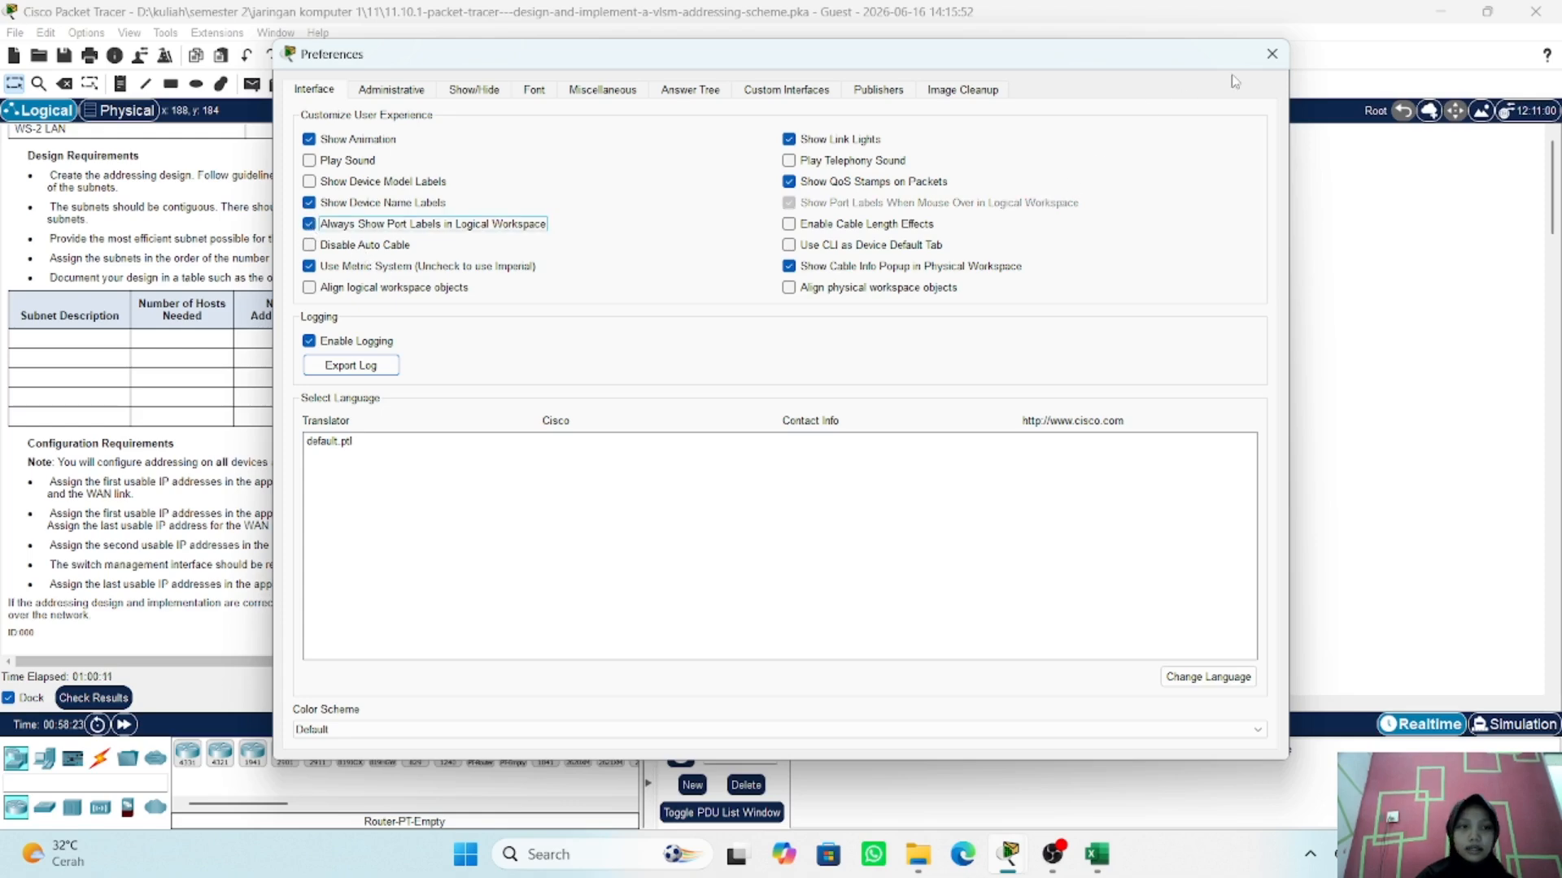
left_click(1272, 54)
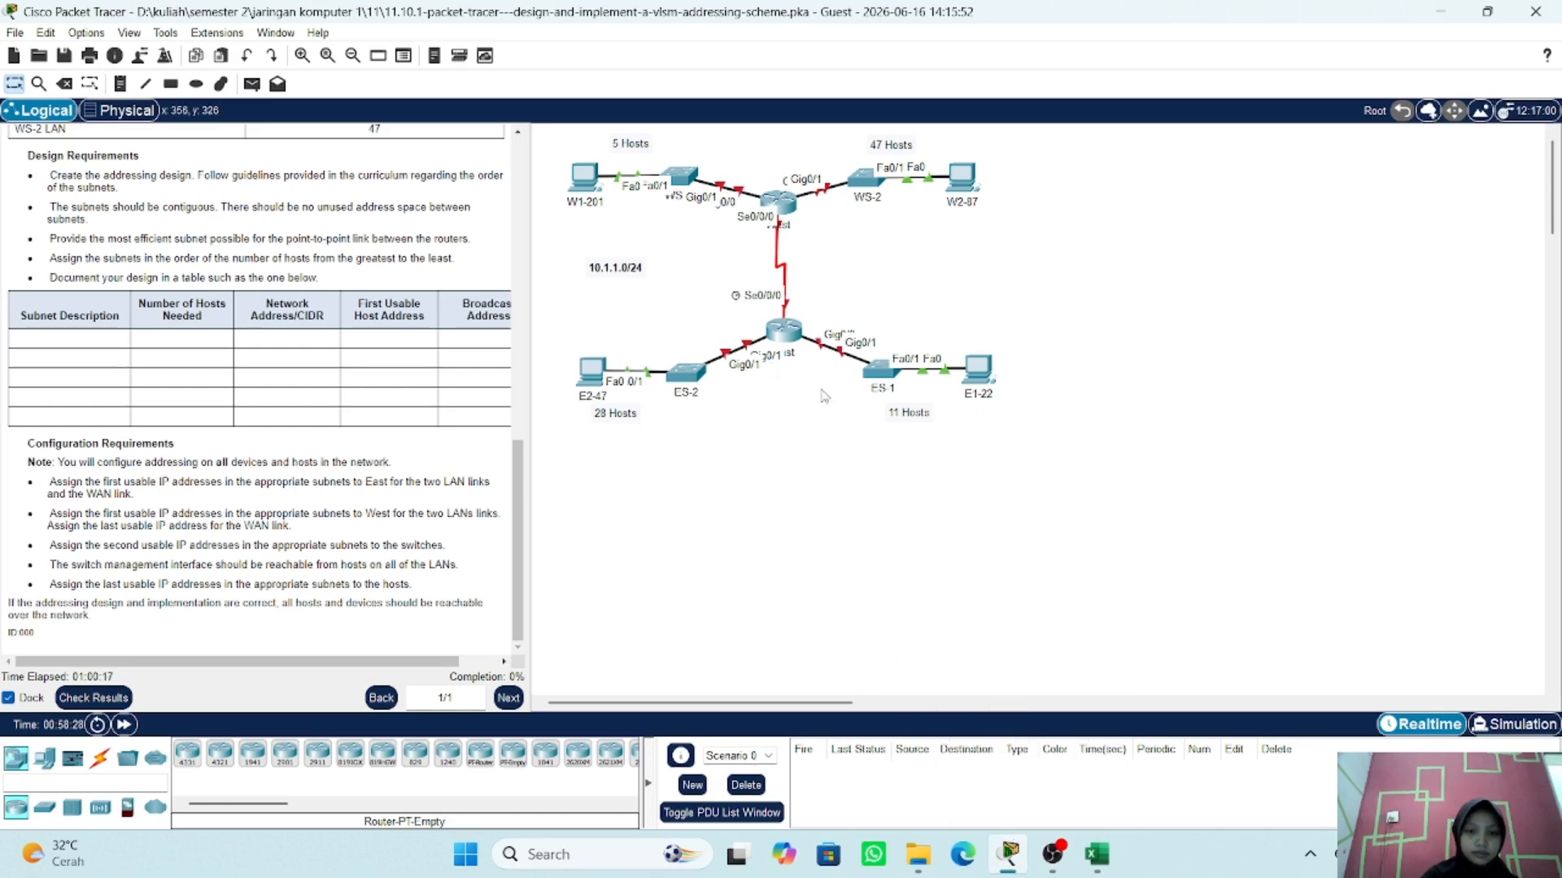
- Reopen the East router's CLI in a shorter window and return to its current interface prompt
left_click(785, 333)
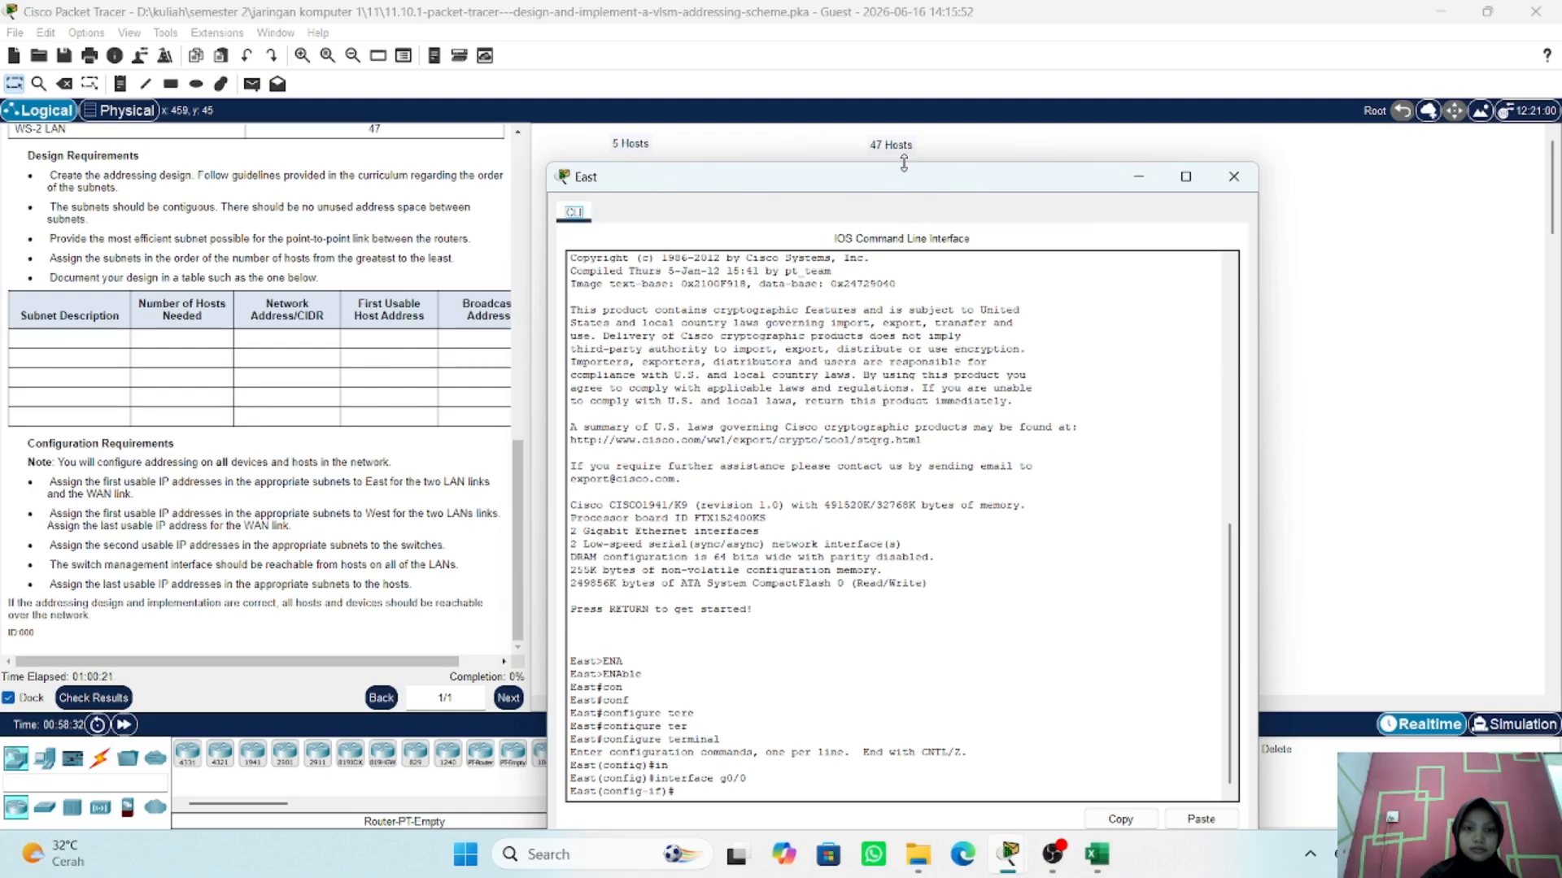
left_click_drag(904, 162, 905, 102)
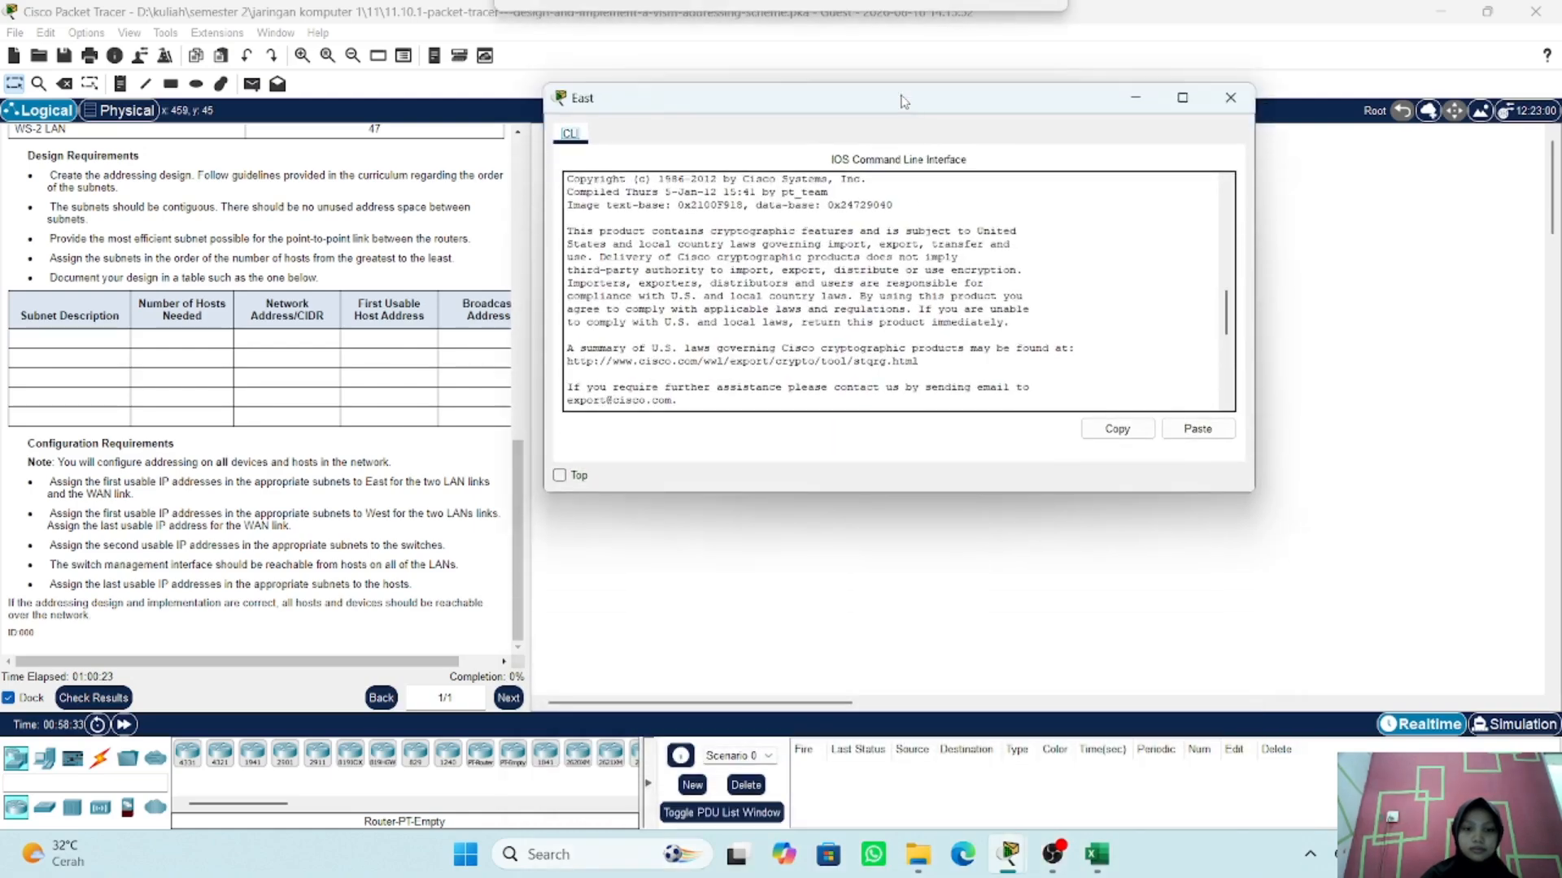
scroll(848, 366, "down", 10)
left_click(775, 393)
- Assign IP address 10.1.1.97 with mask 255.255.255.240 to East's g0/0 and enable the interface with no sh
type("ig)#interface g0/0")
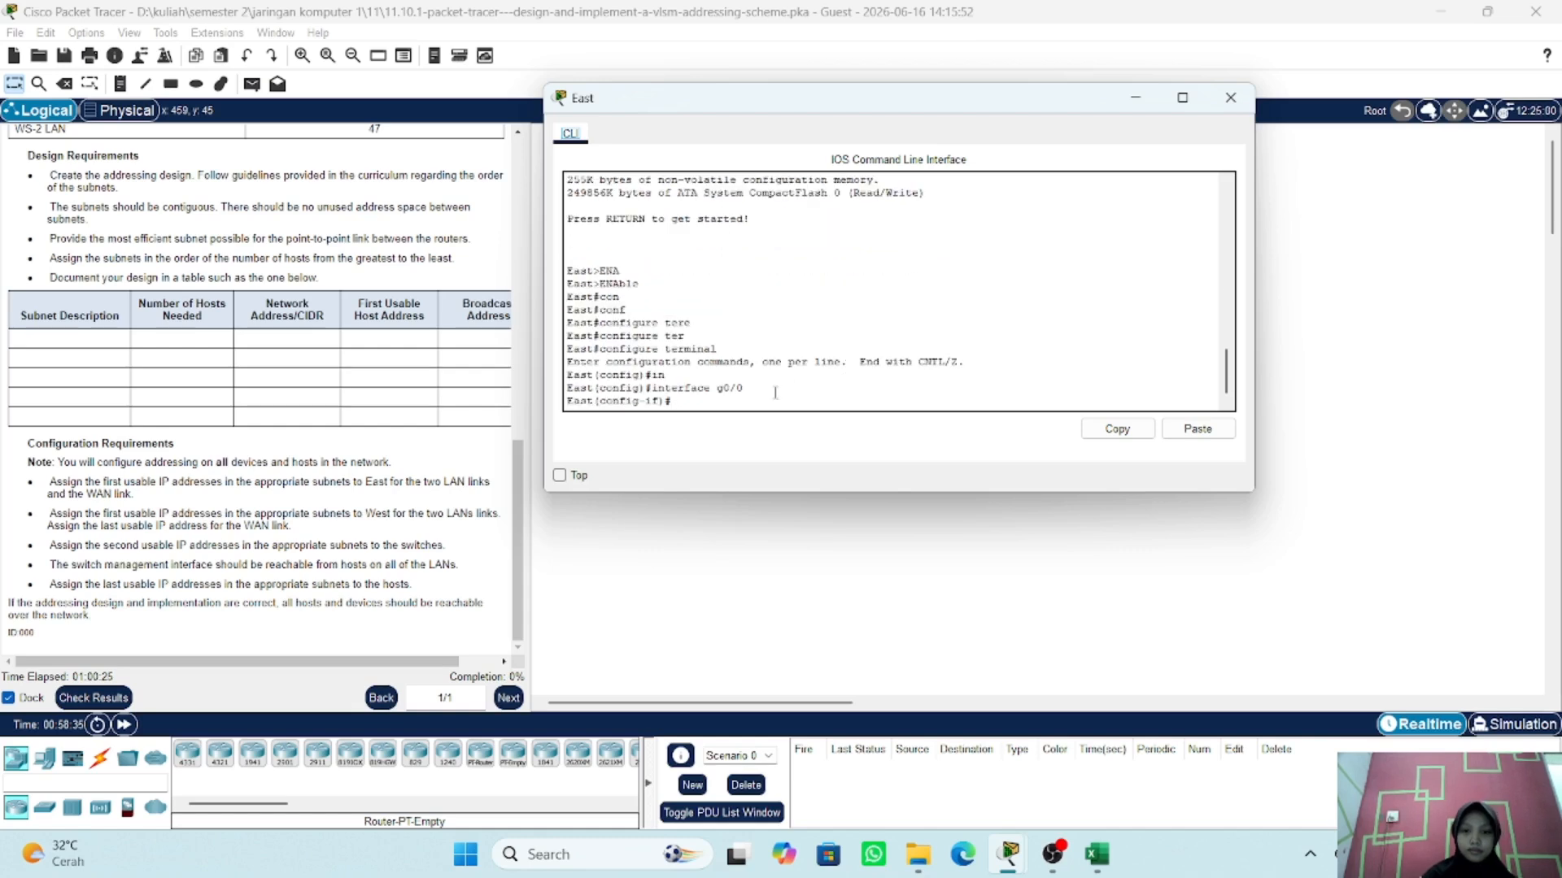
type("p")
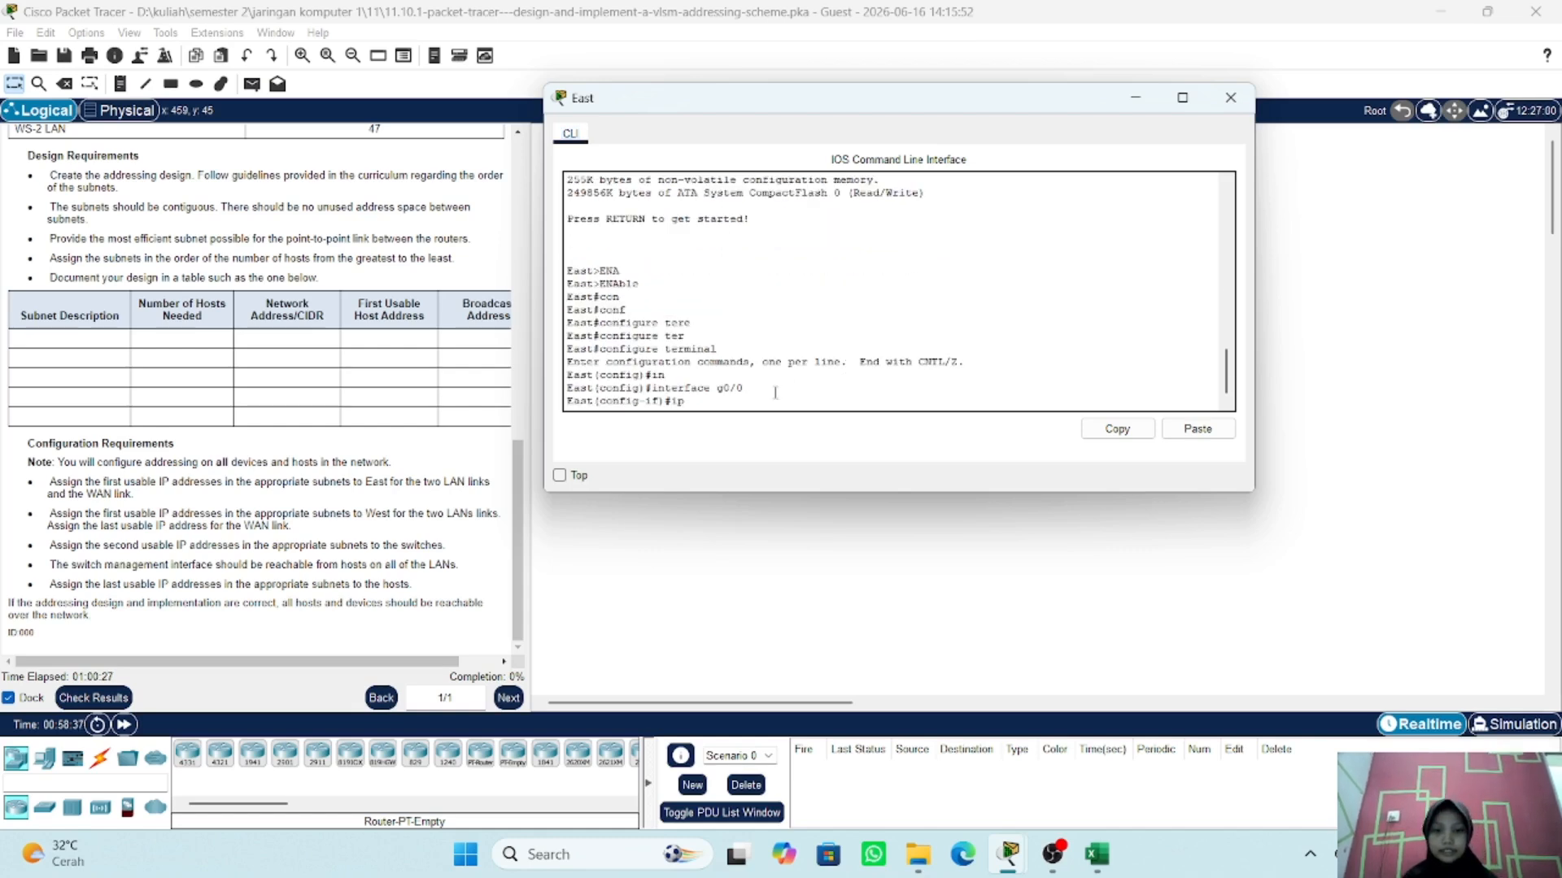
type(" addr")
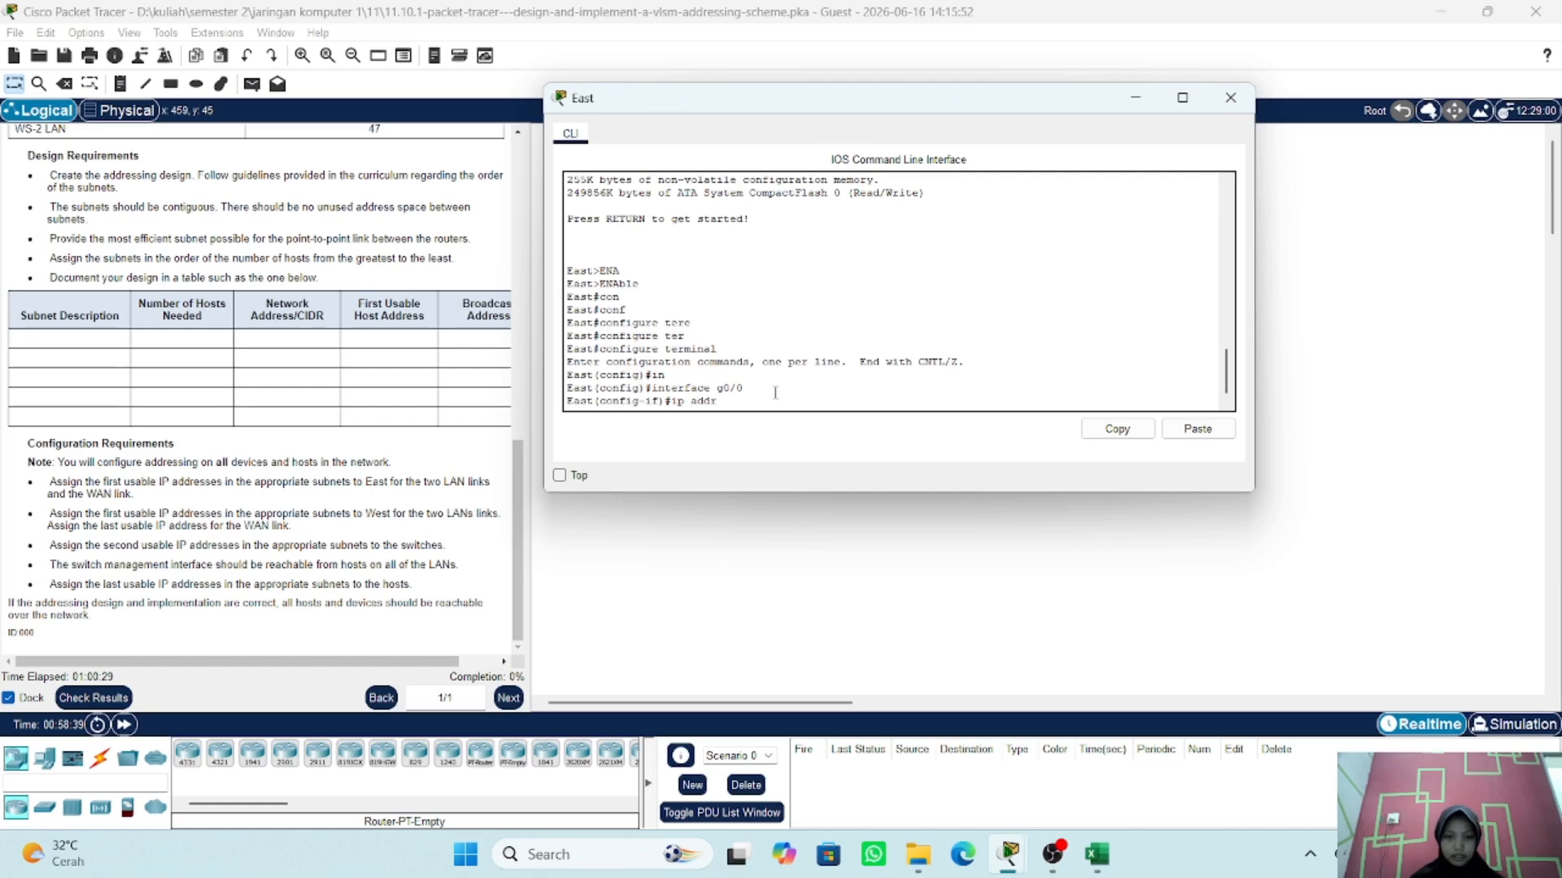
type("ess 1")
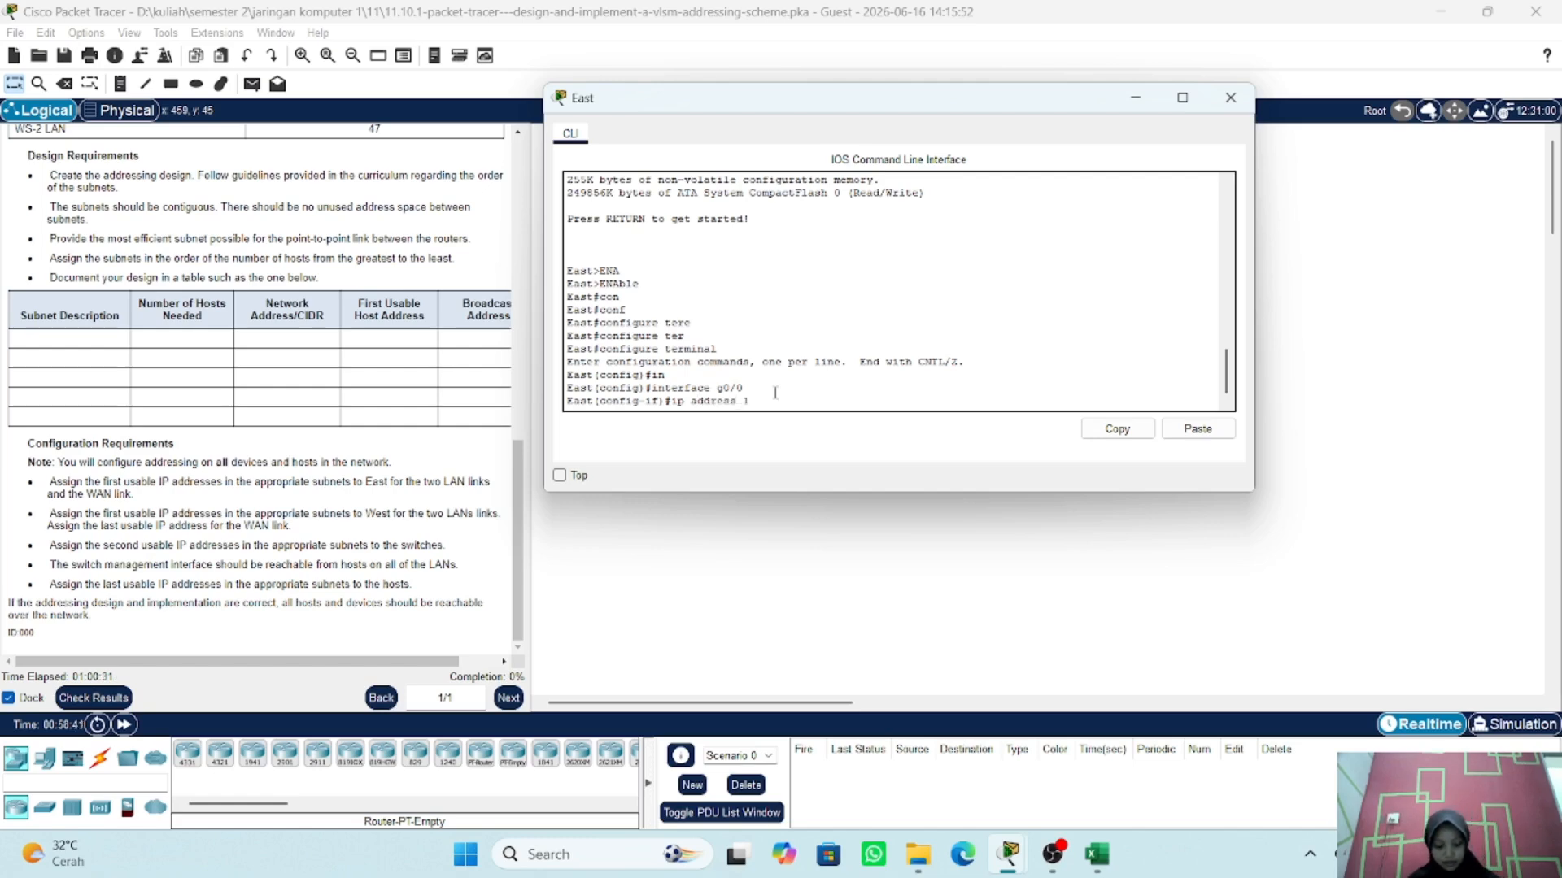
type("0.1")
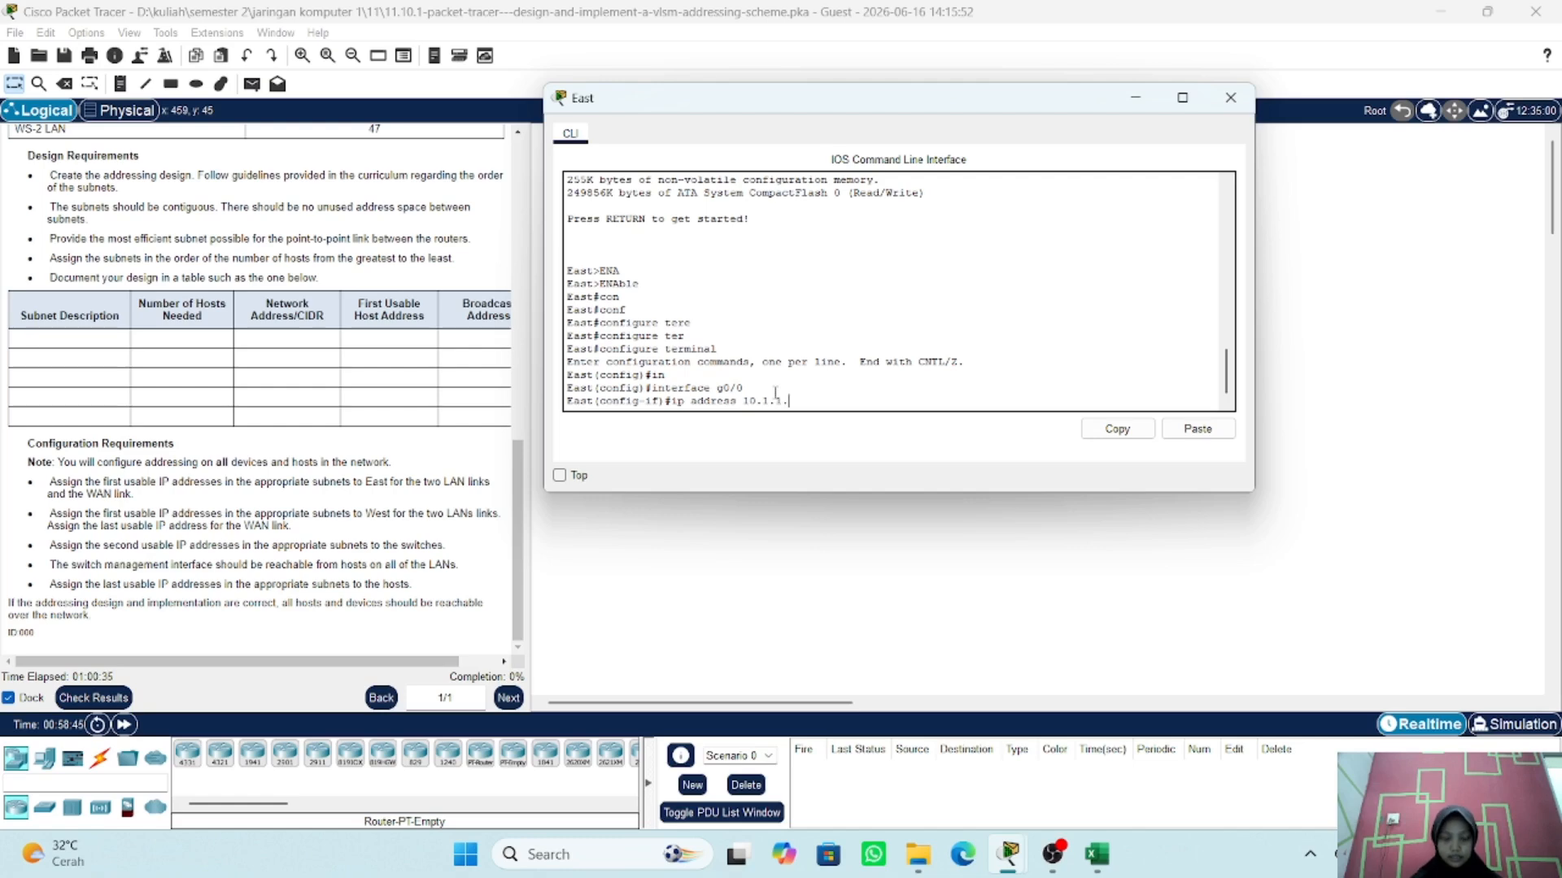
type(".1.")
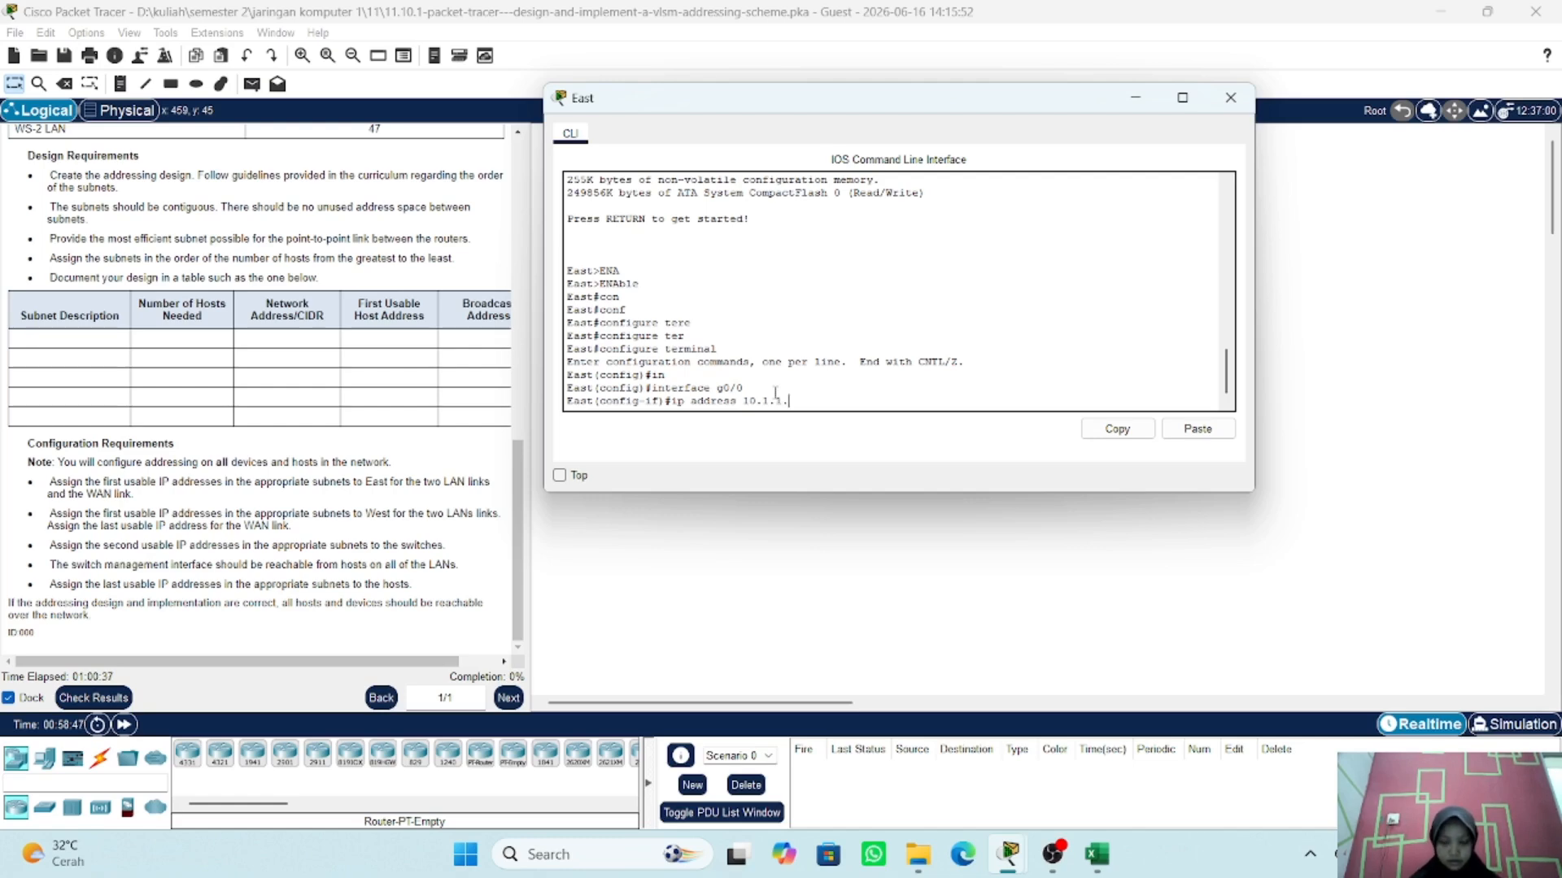
type("97")
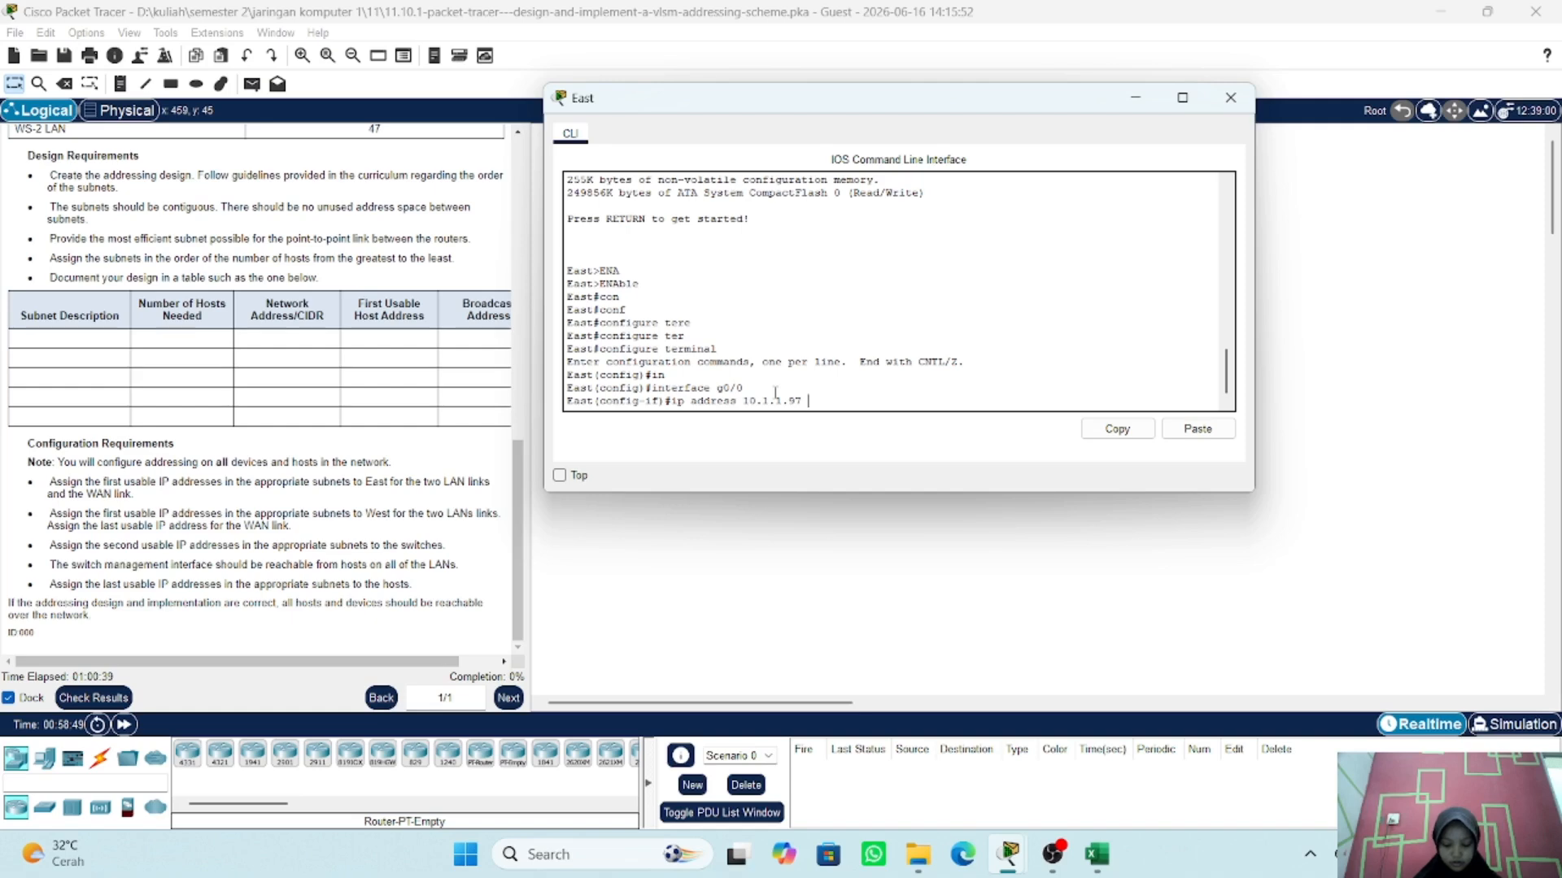
type(" 255")
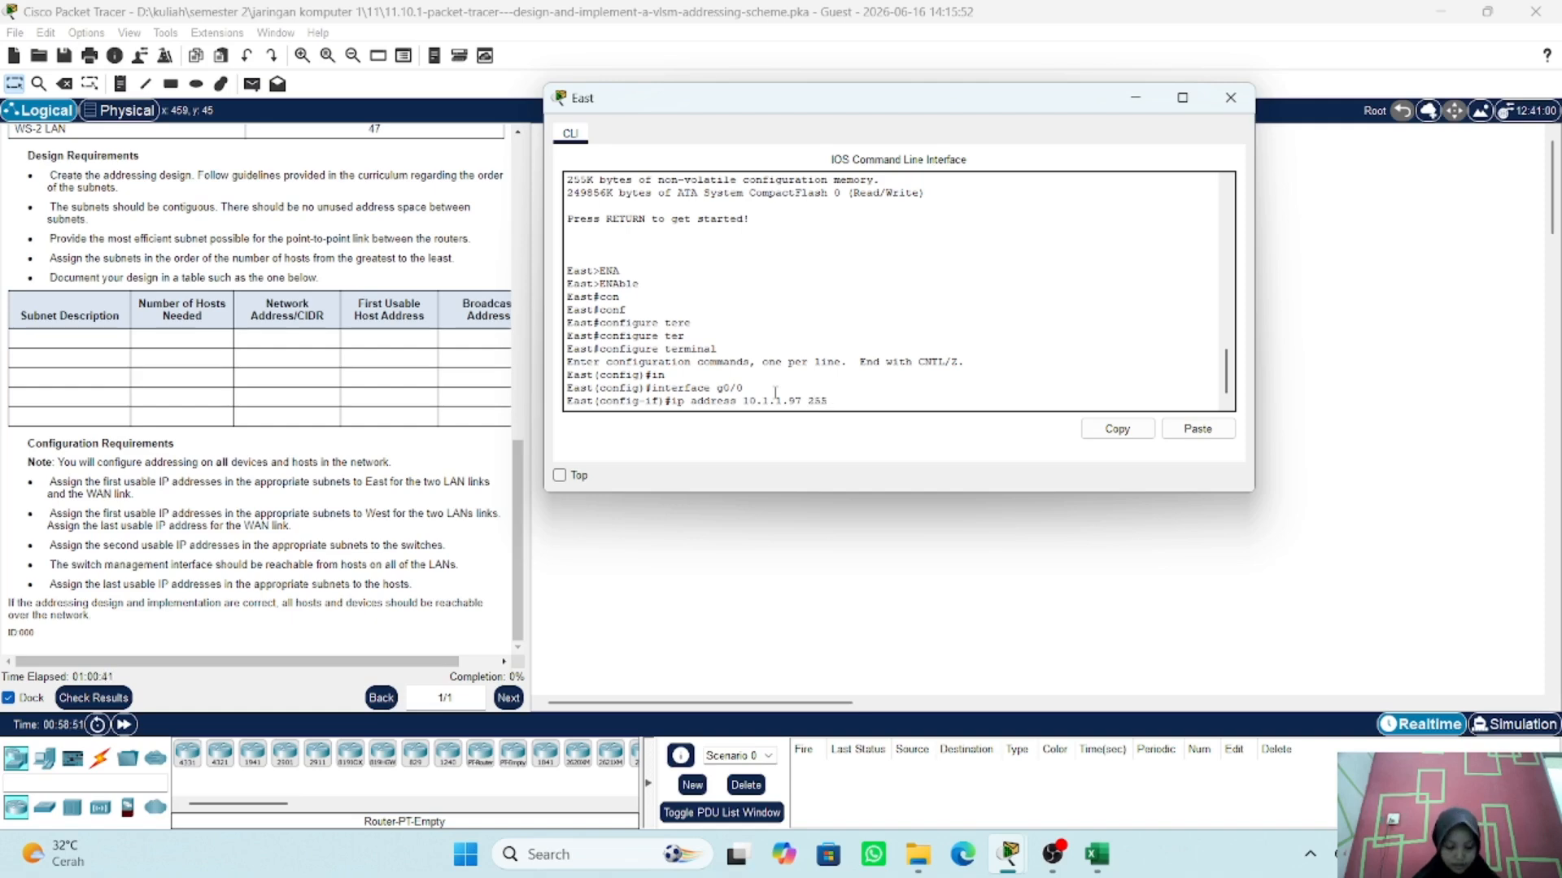
type(".255.")
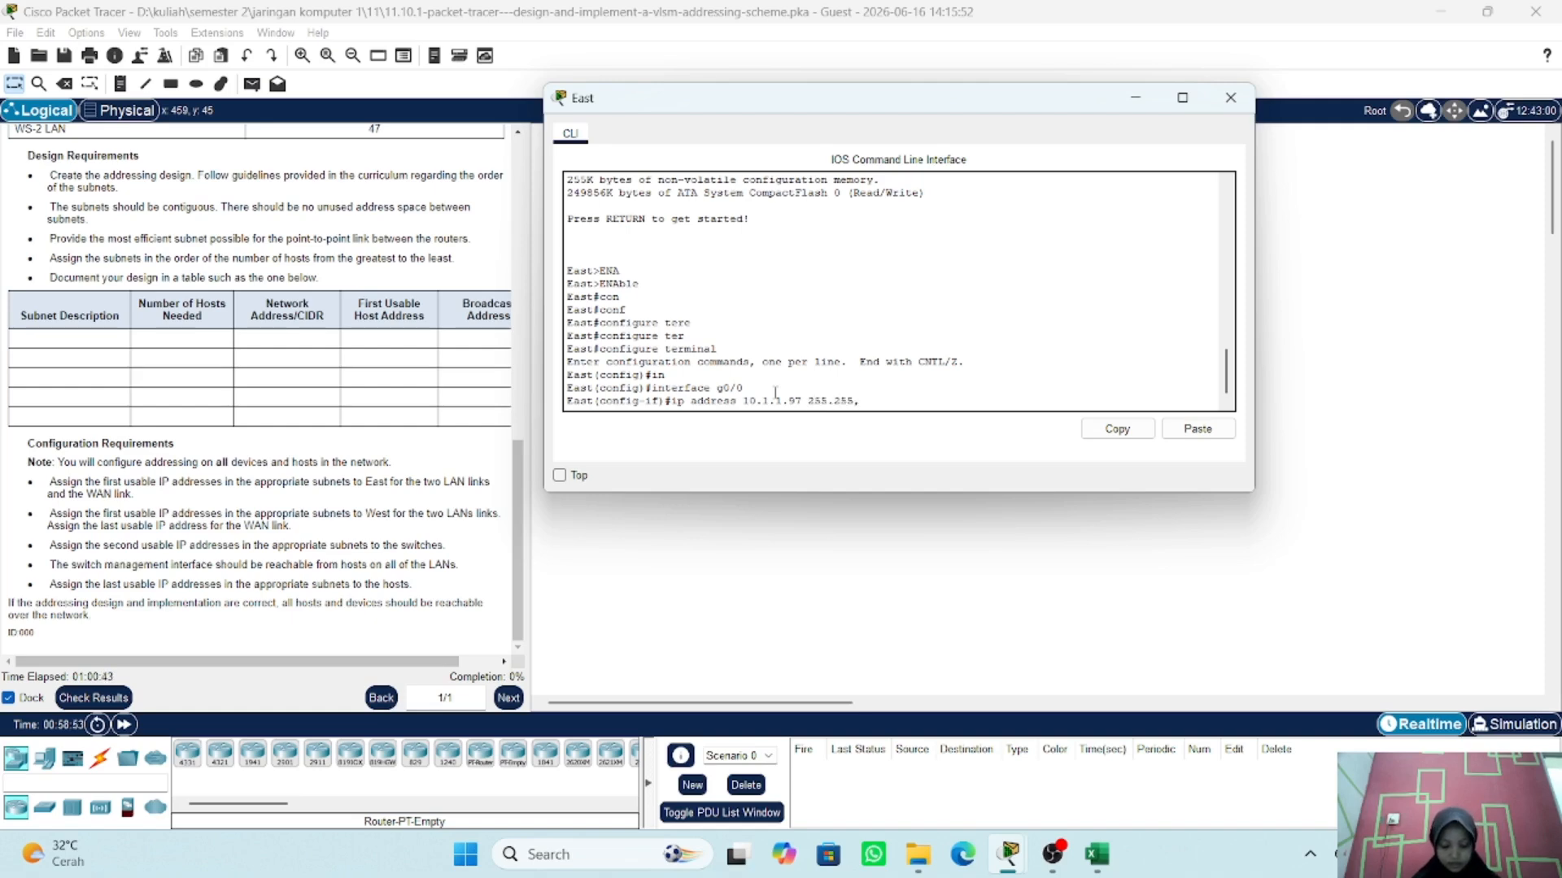
type(".2")
key("BackSpace")
key("BackSpace")
key("BackSpace")
key("BackSpace")
key("BackSpace")
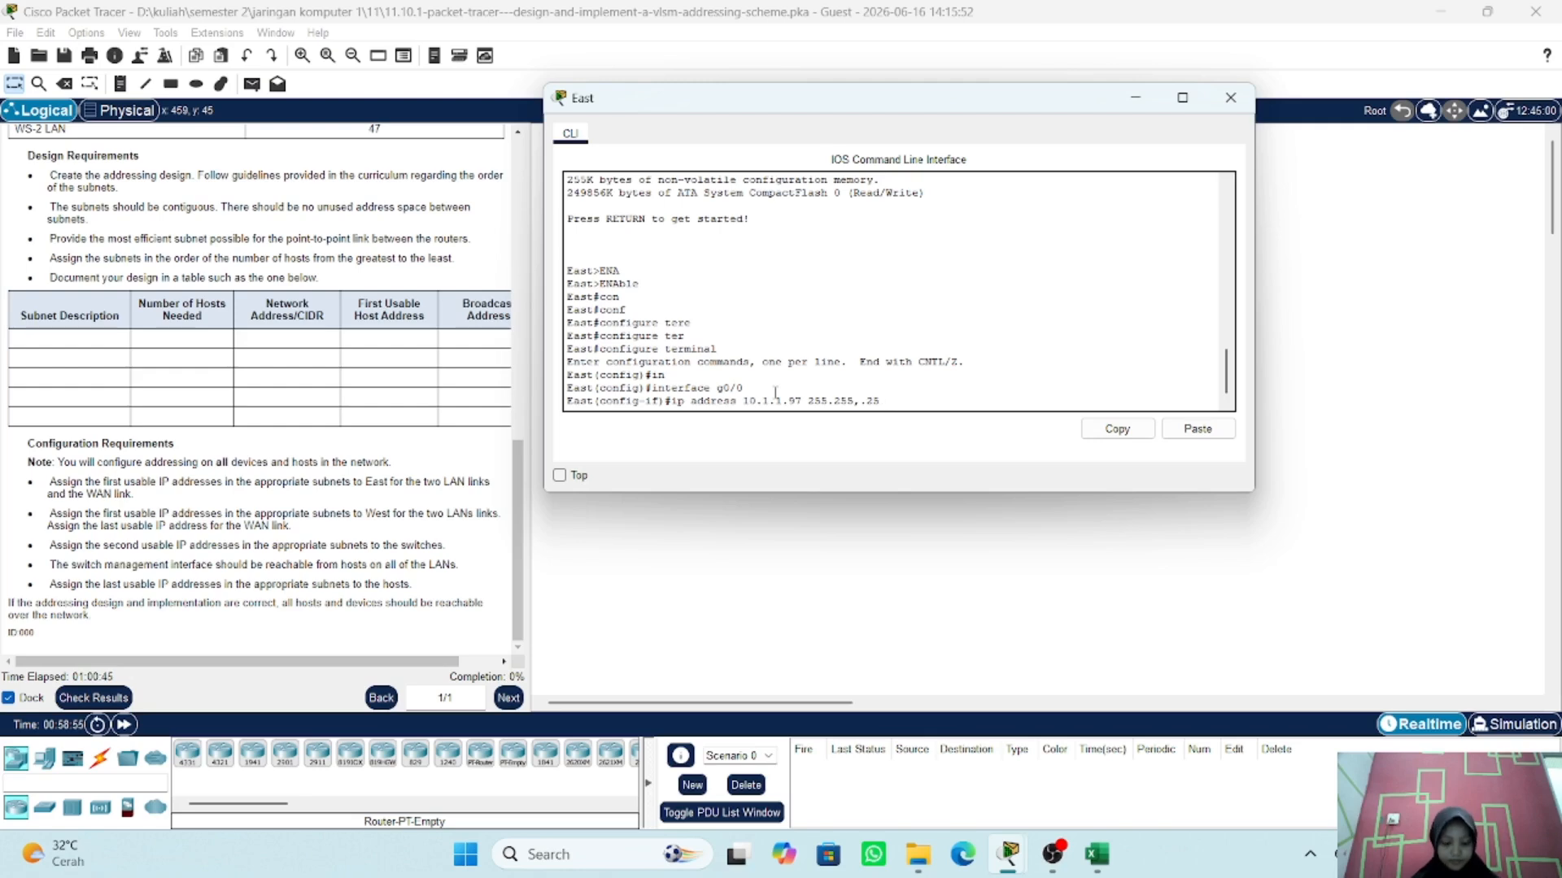
type(".255.")
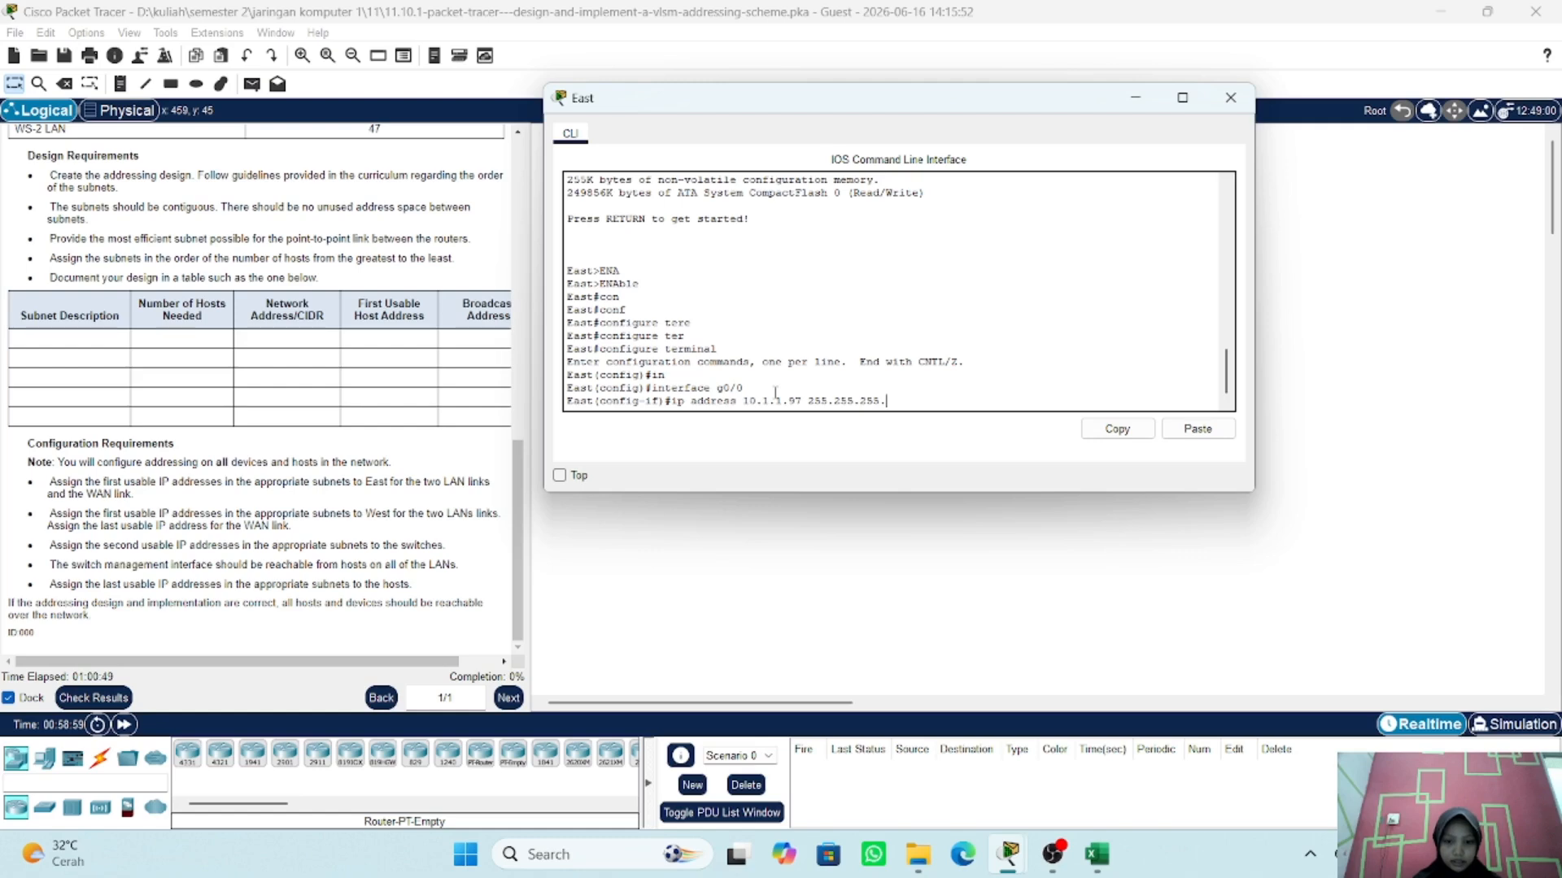
type("248")
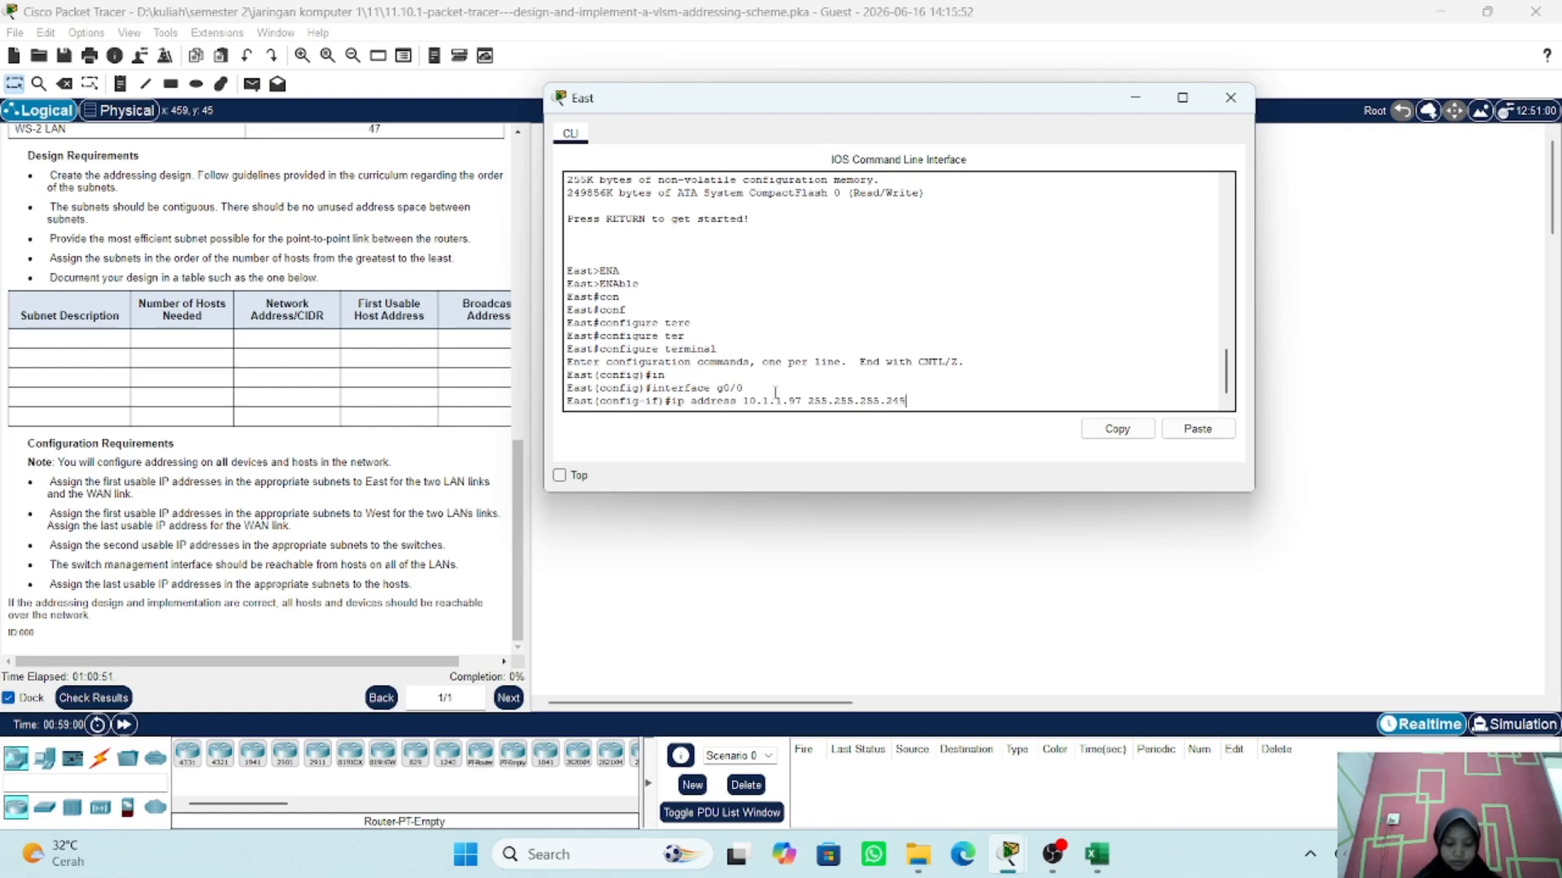
key("BackSpace")
type("0")
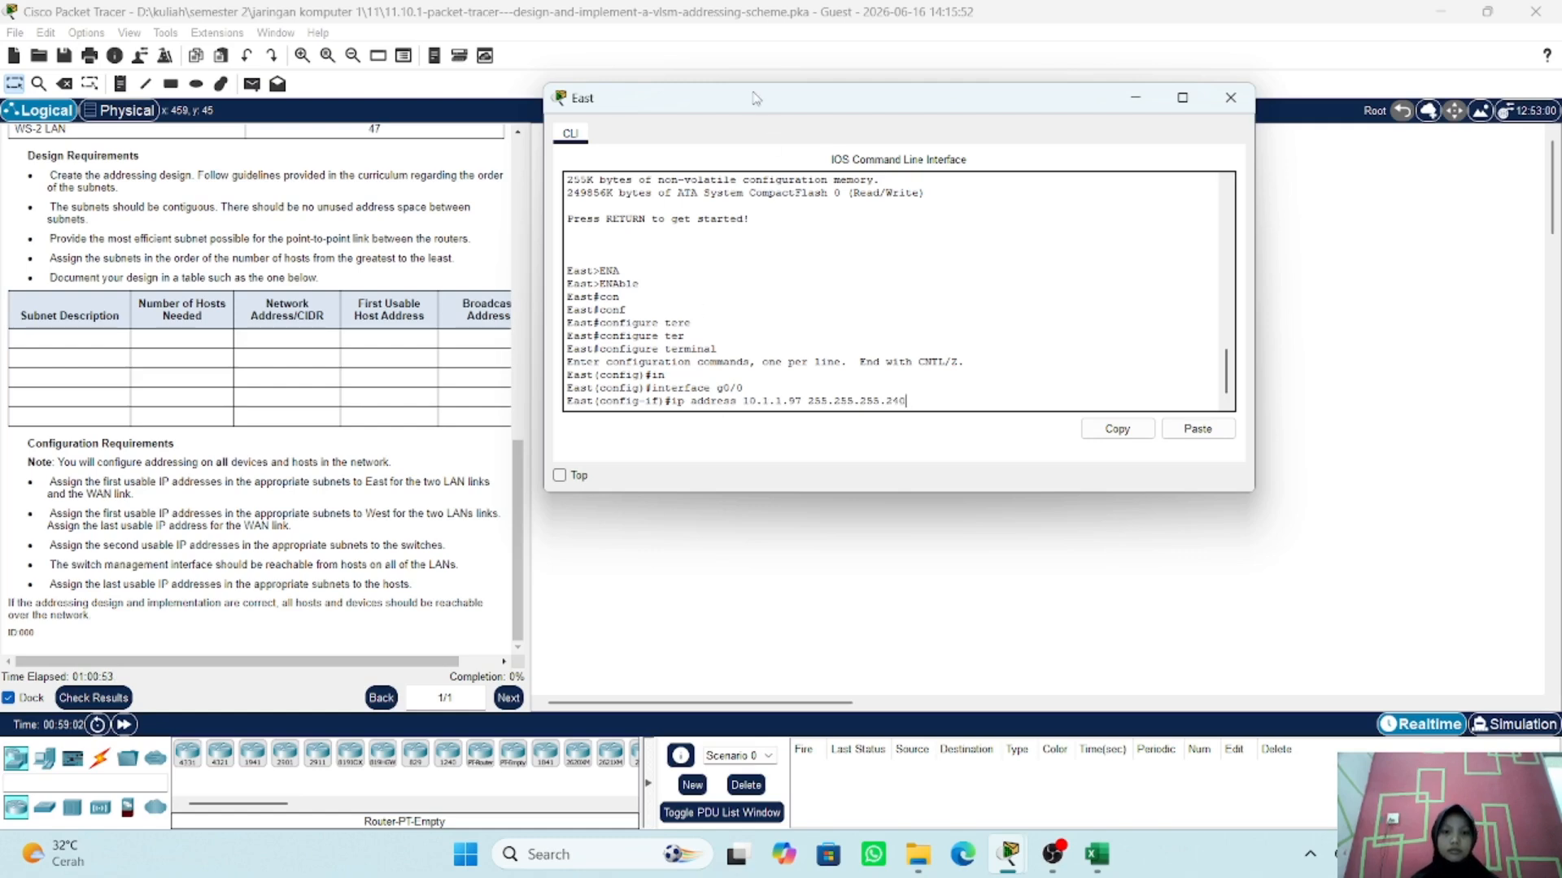
left_click_drag(749, 106, 1054, 117)
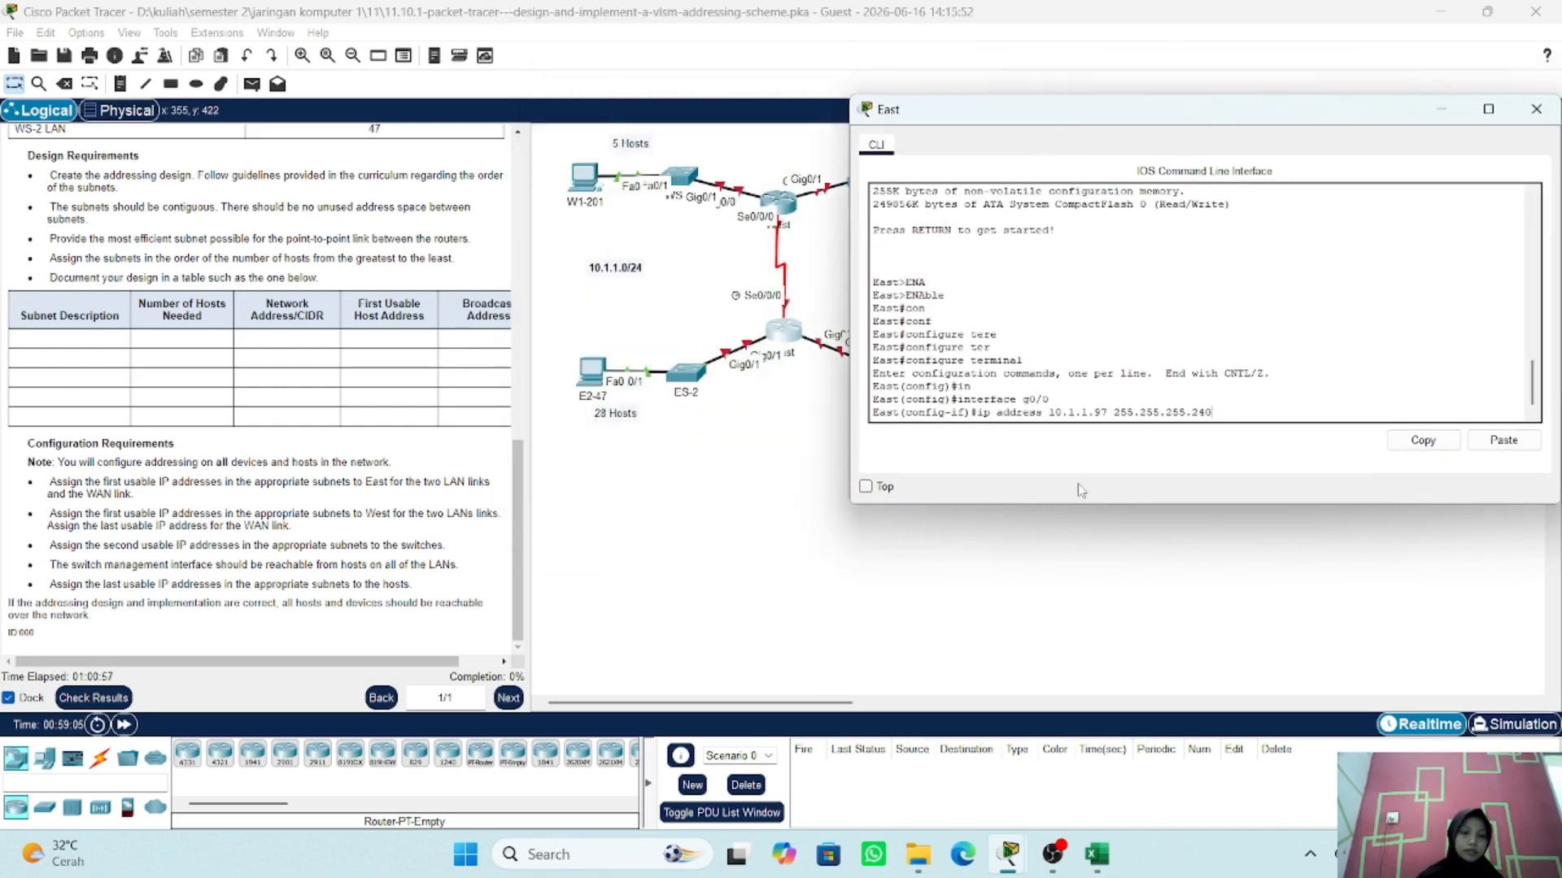
key("Return")
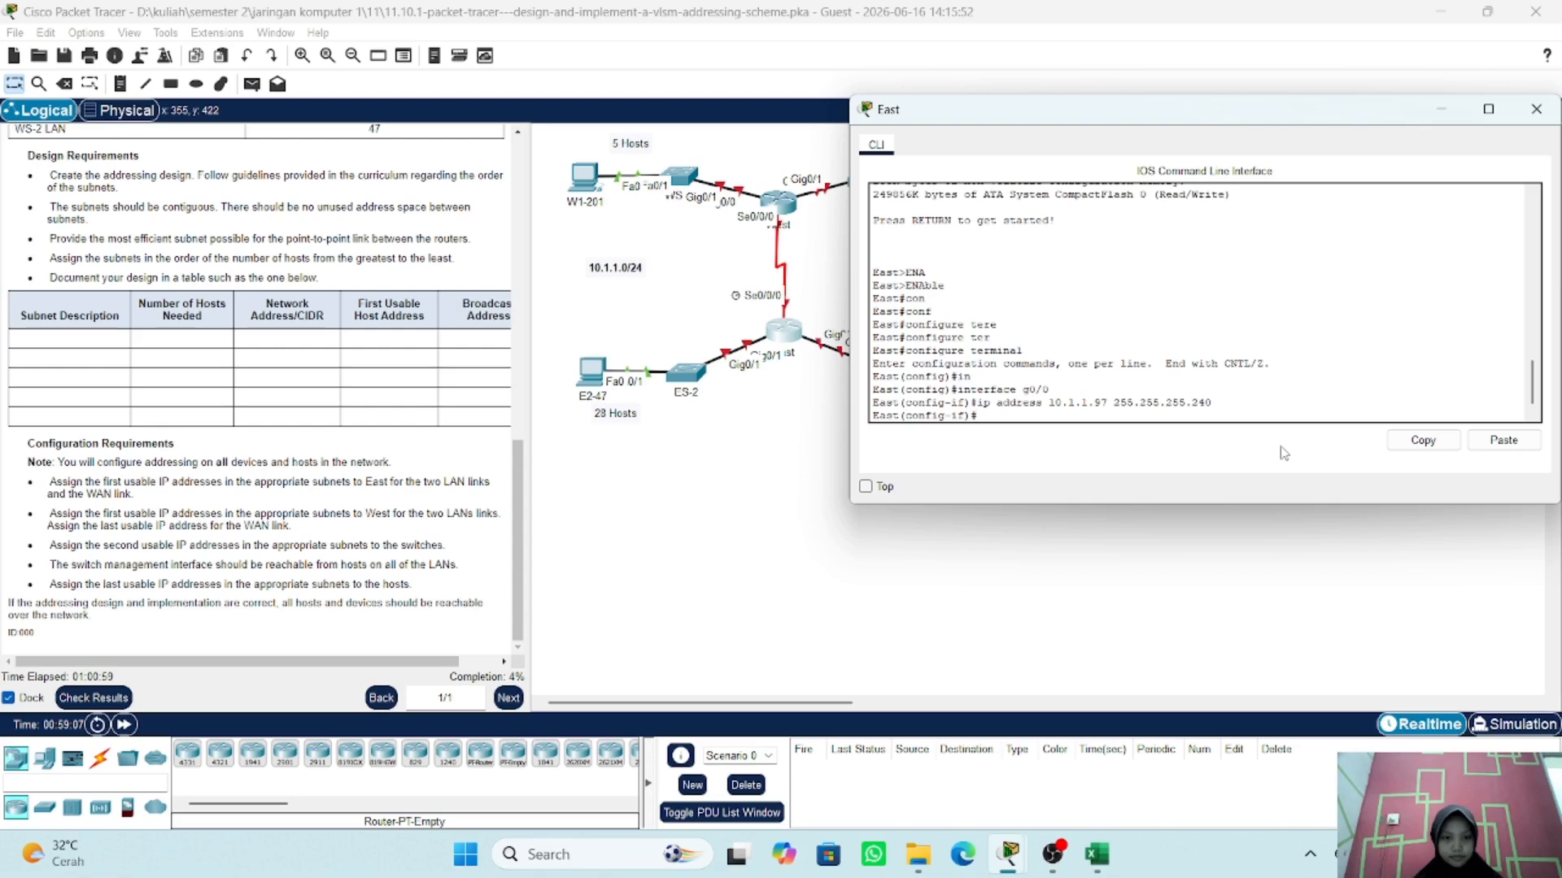
type("no sh")
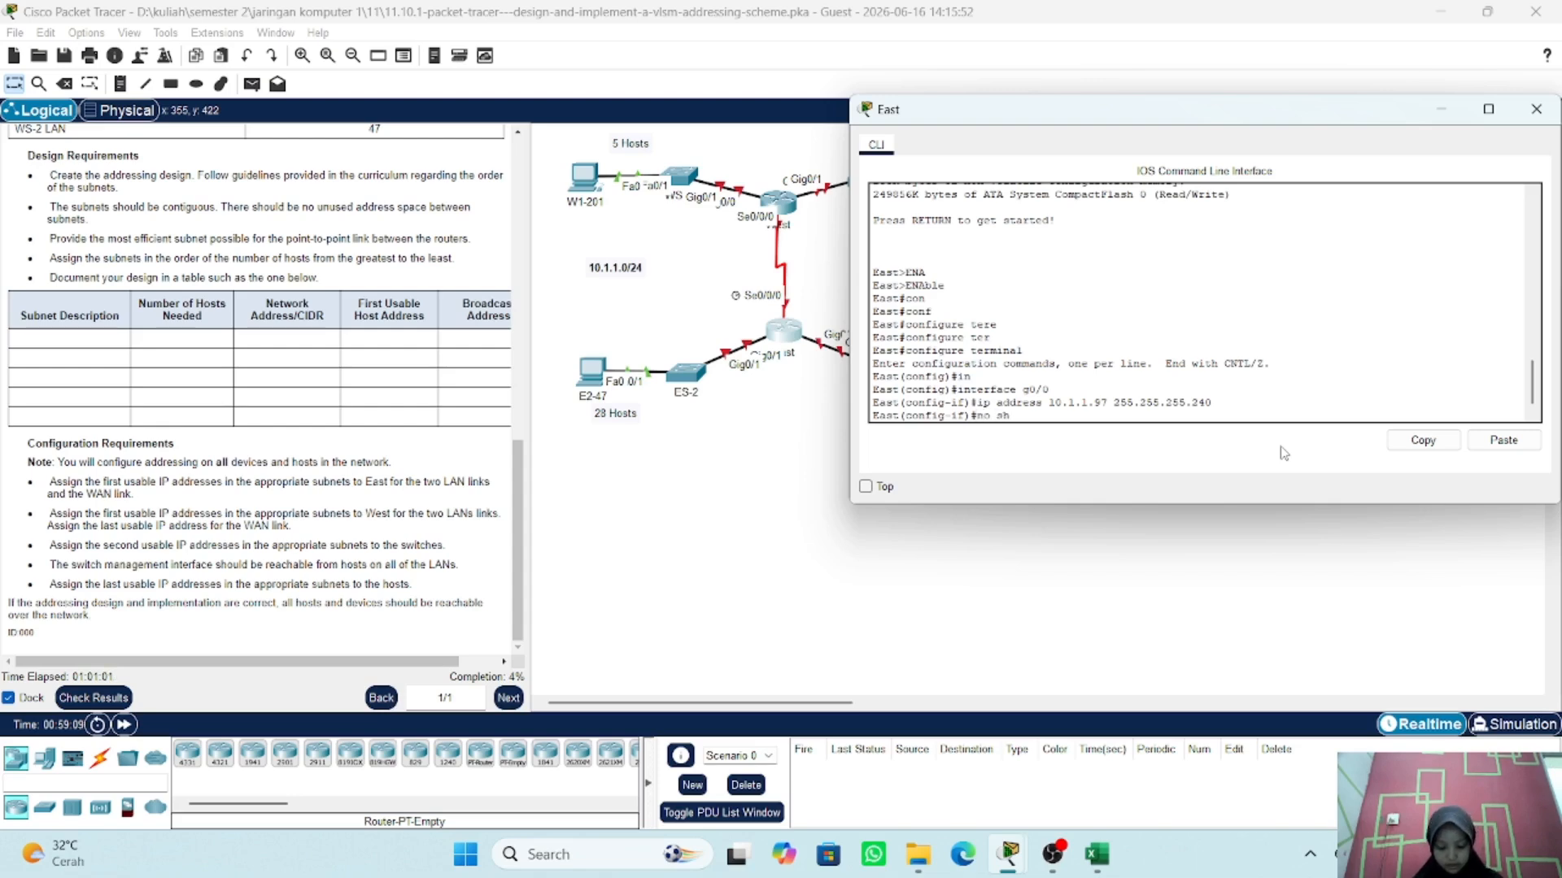
key("Return")
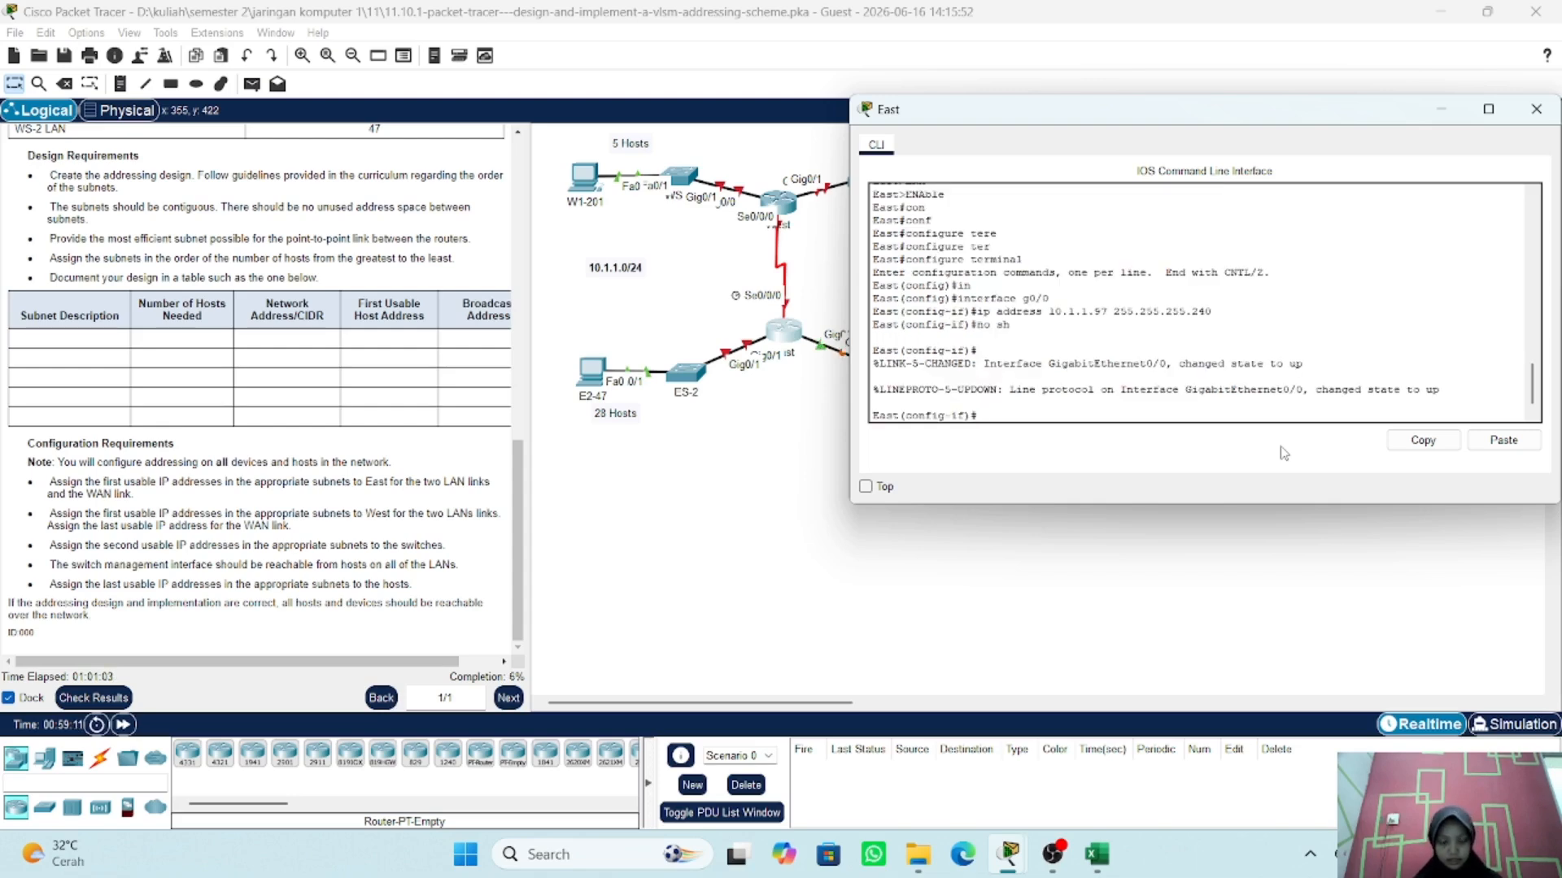
- Leave g0/0's configuration on the East router and enter interface configuration for g0/1
type("c")
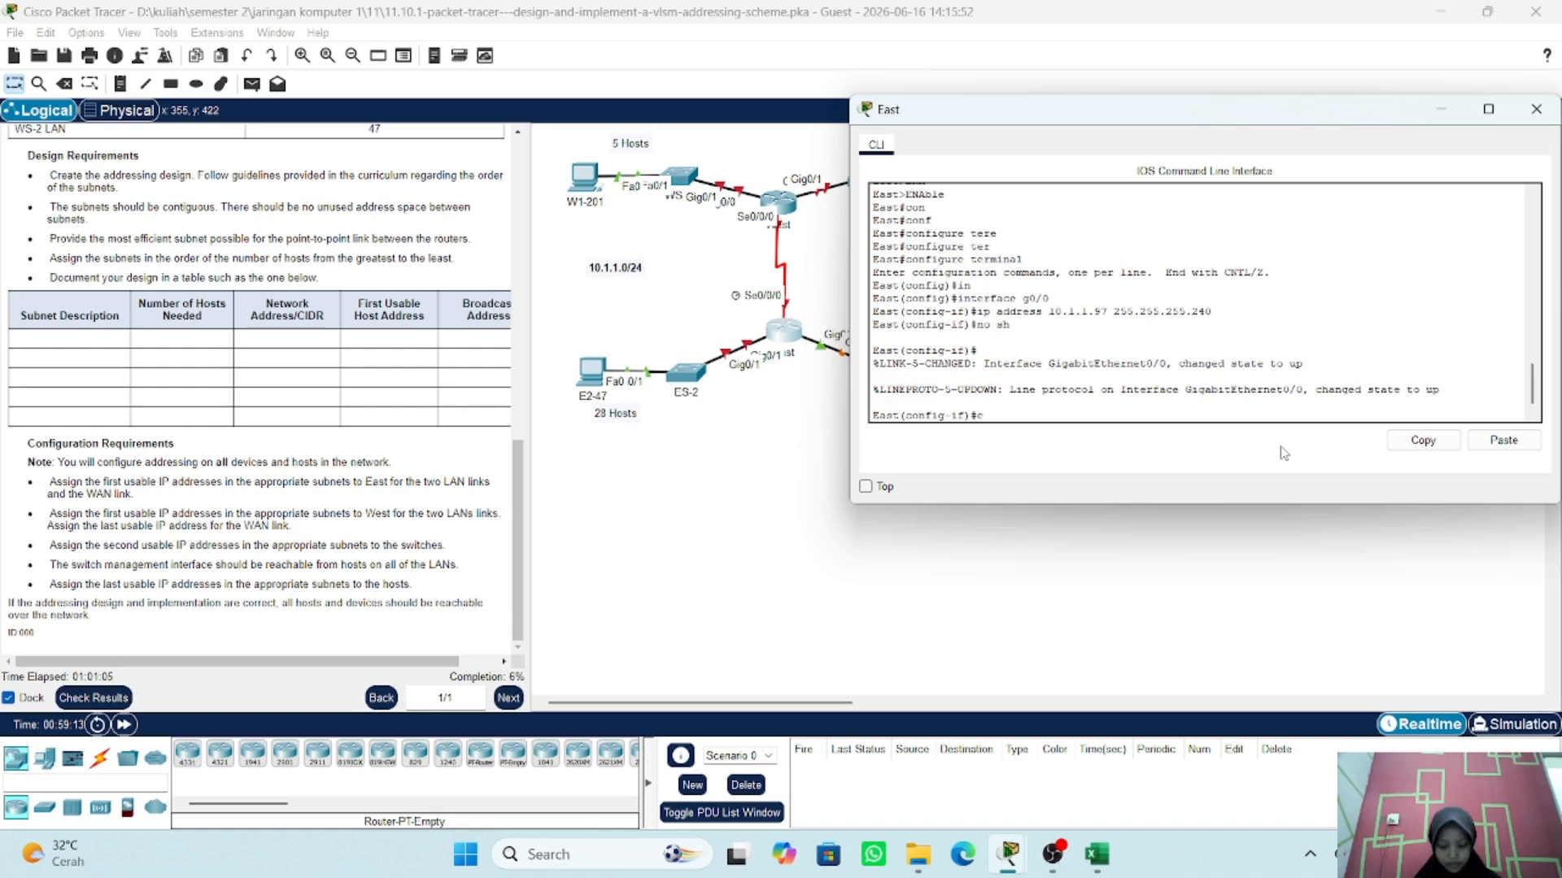
key("BackSpace")
type("ex")
key("Return")
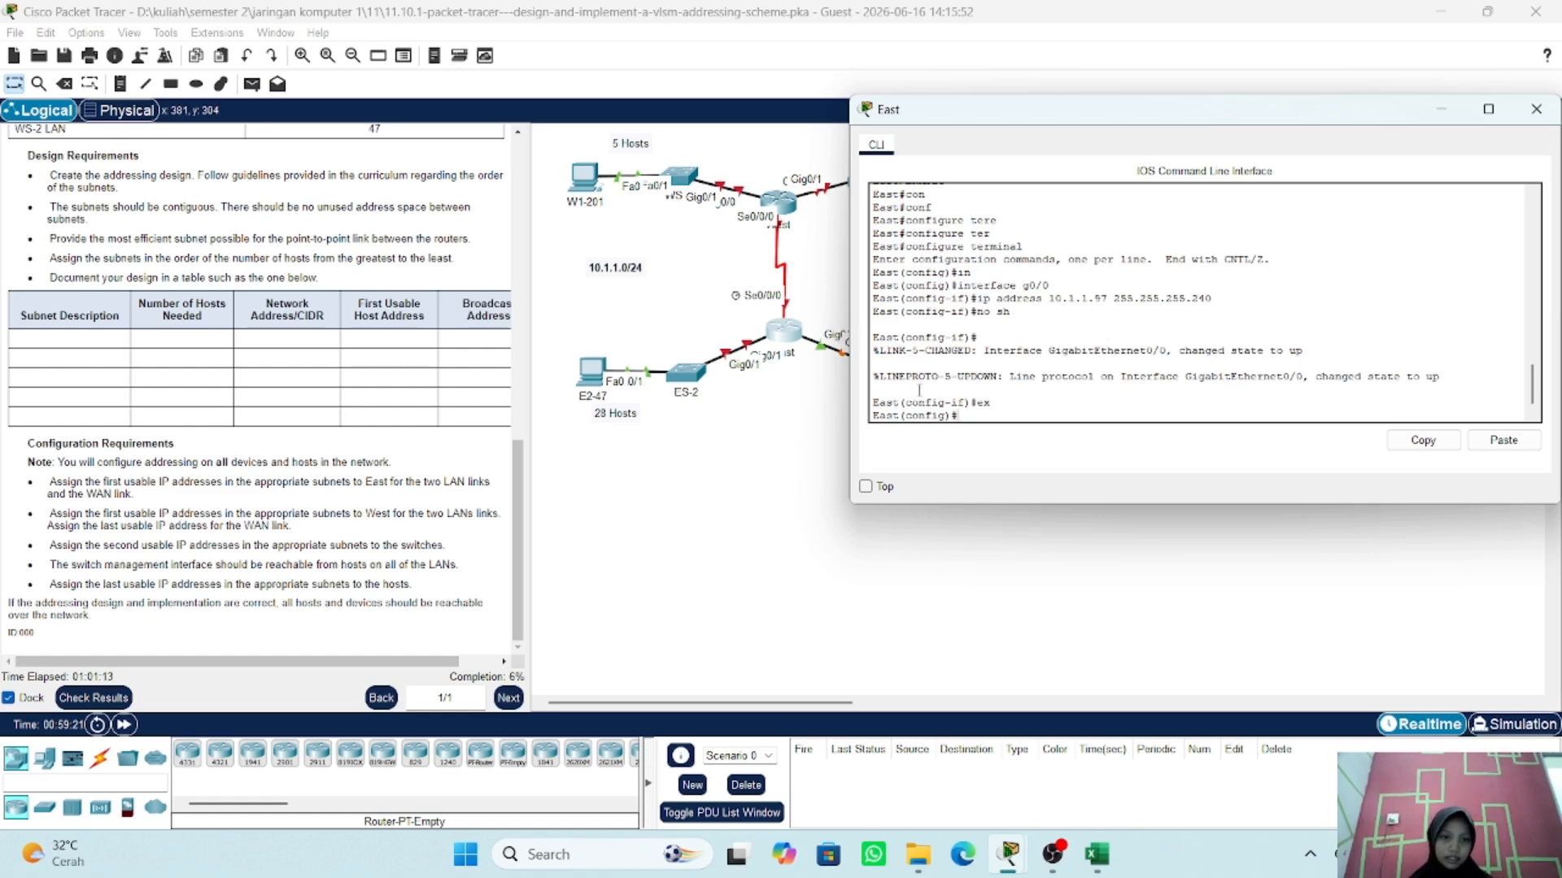
left_click_drag(968, 124, 743, 465)
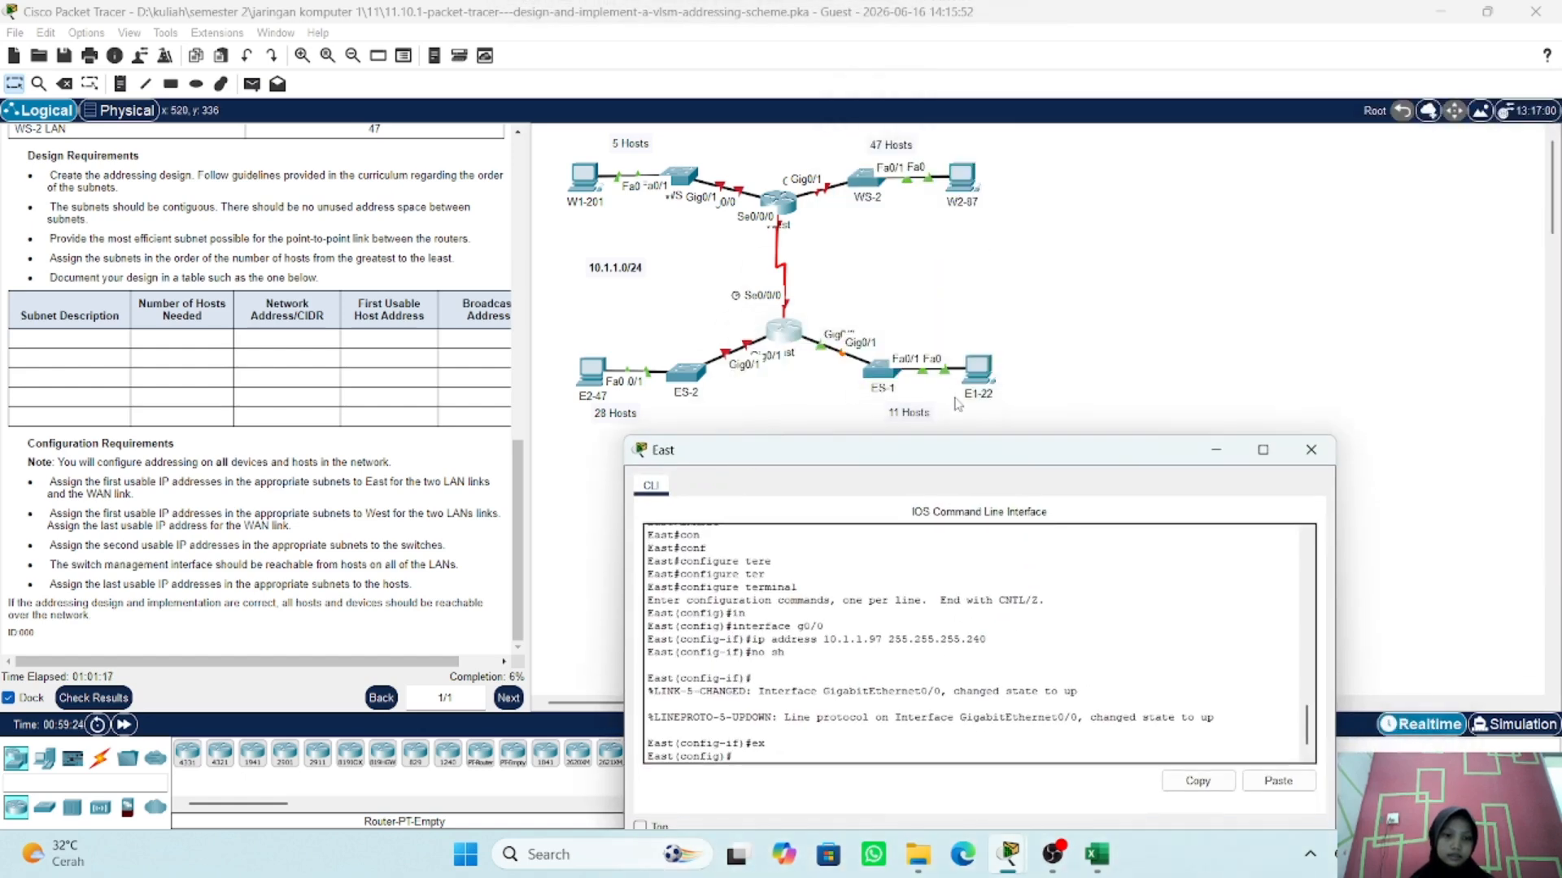
left_click_drag(892, 448, 1111, 192)
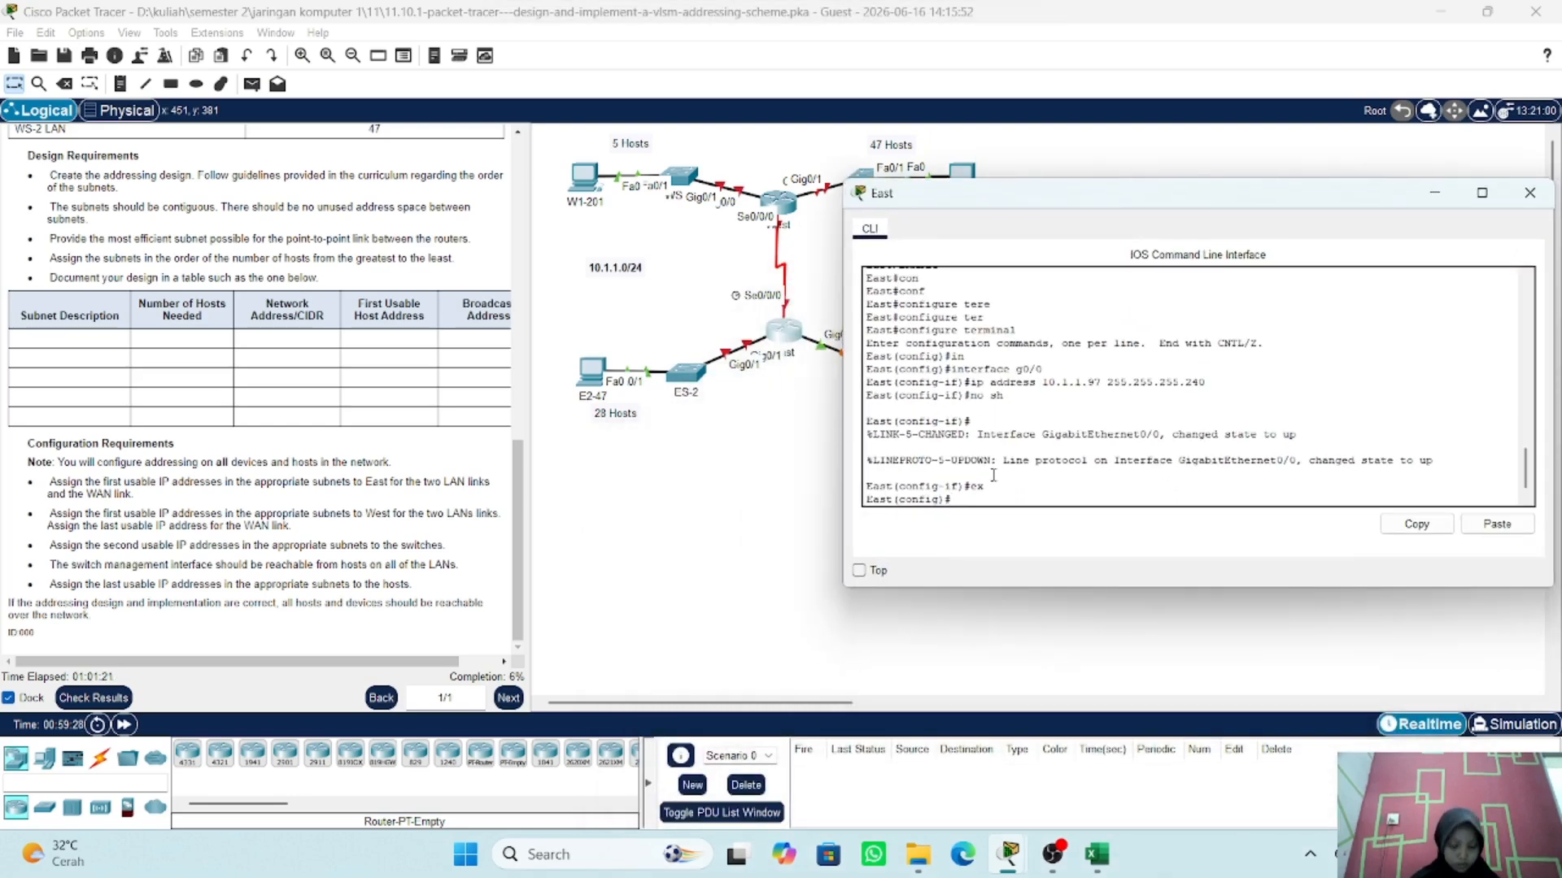
type("in")
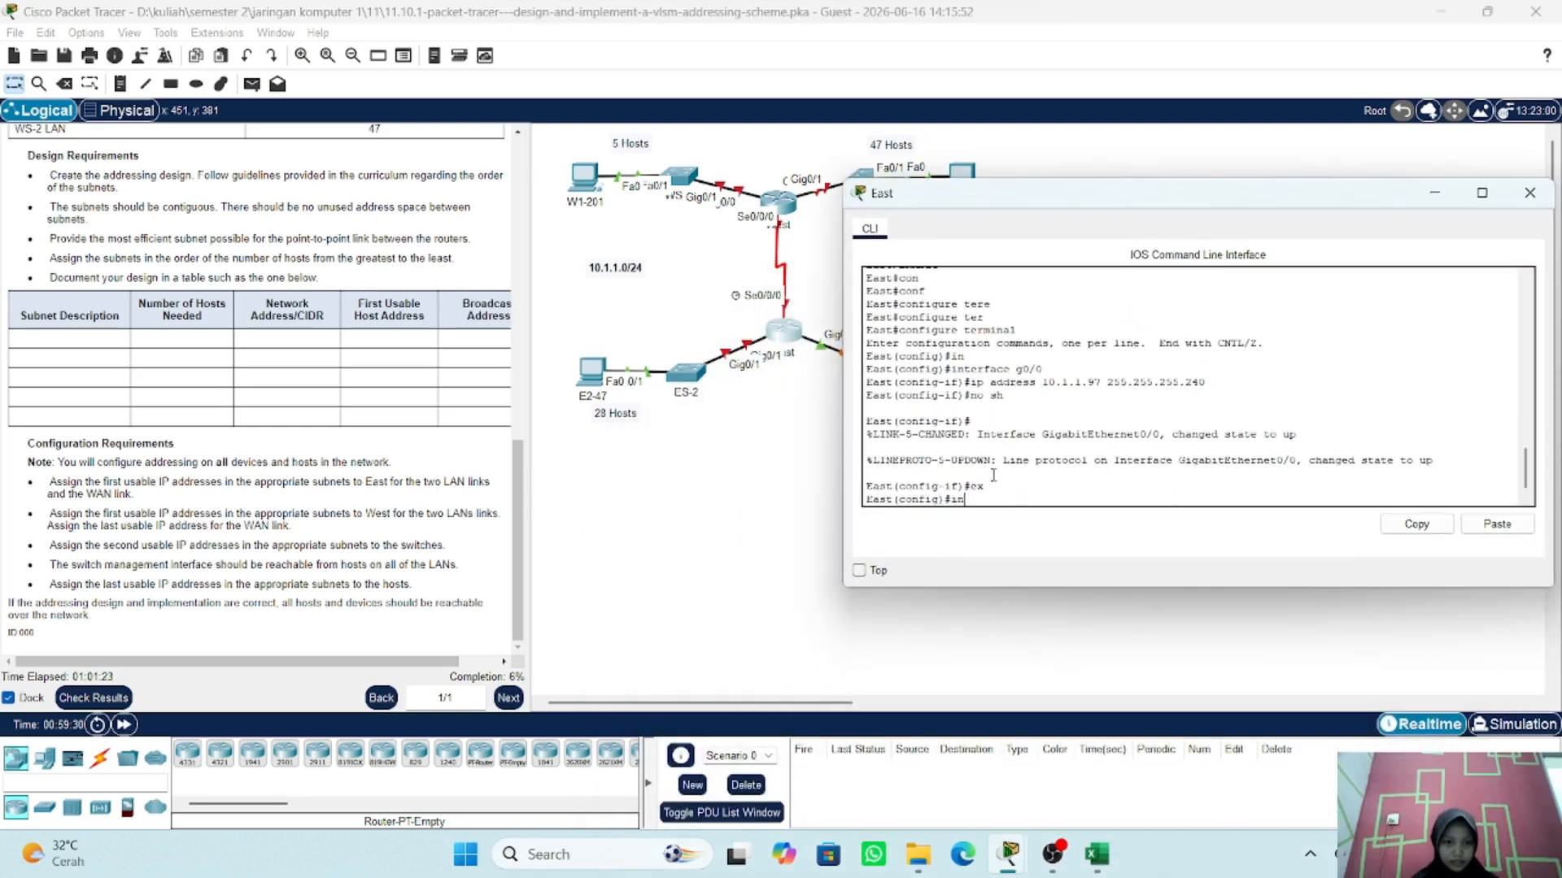
key("Tab")
type("g")
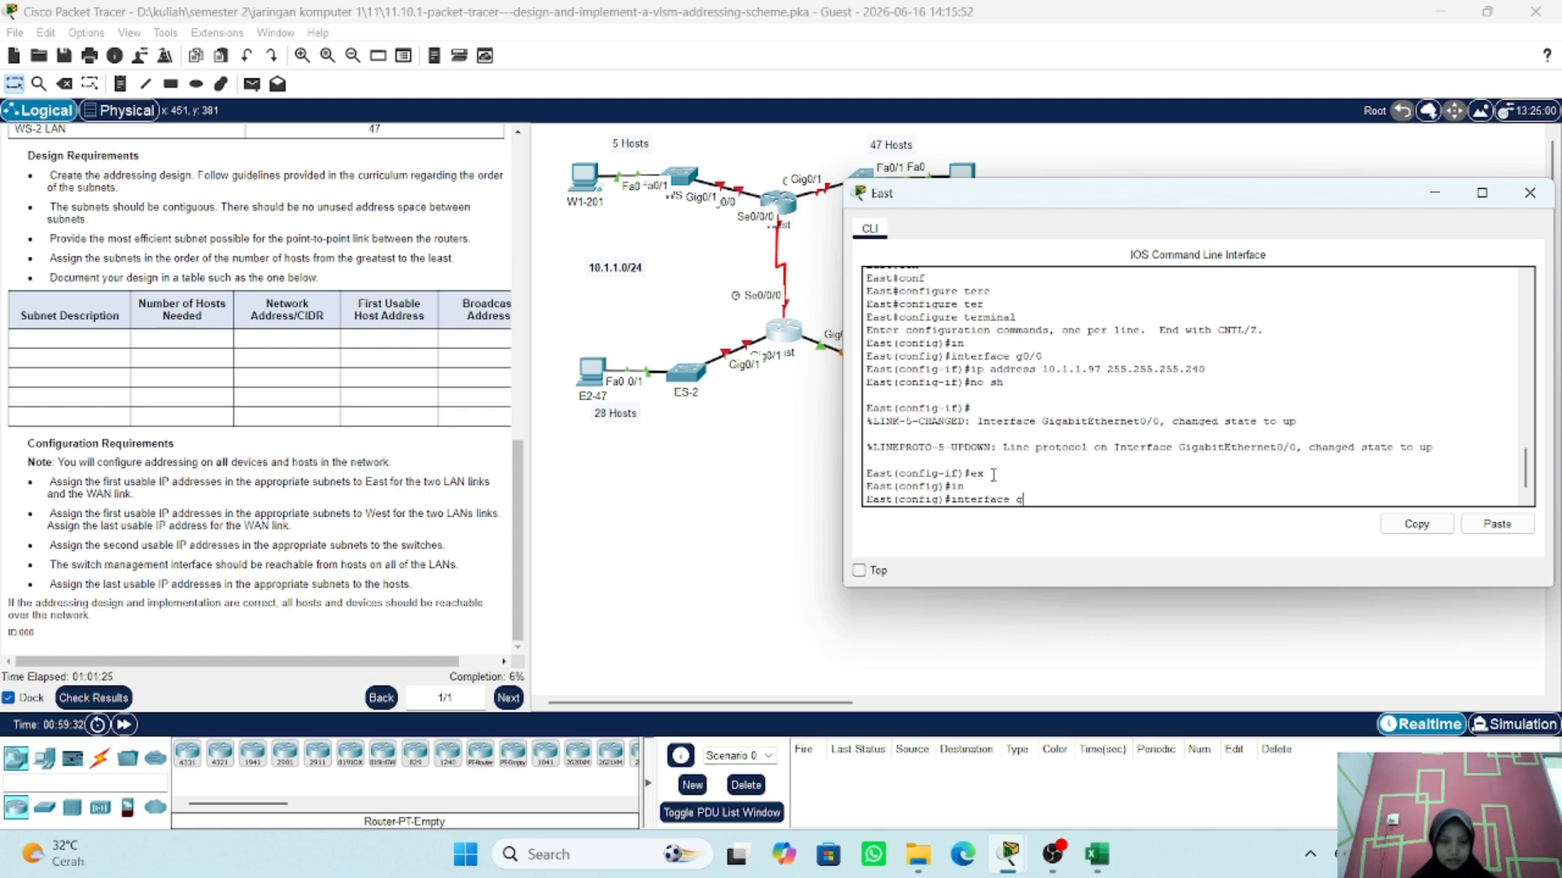
type("0/1")
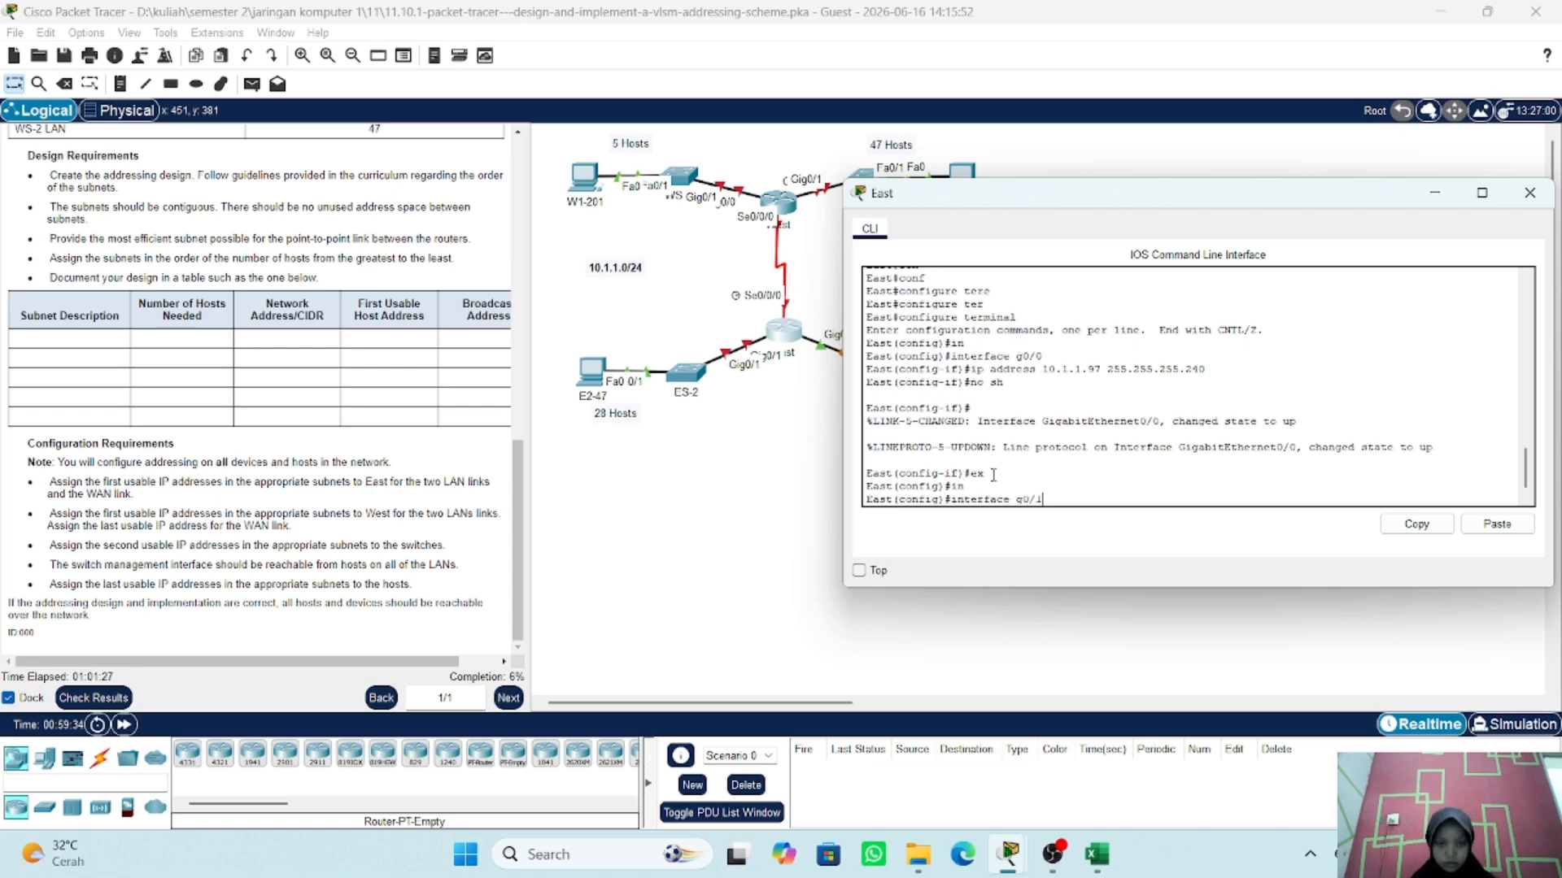
key("Return")
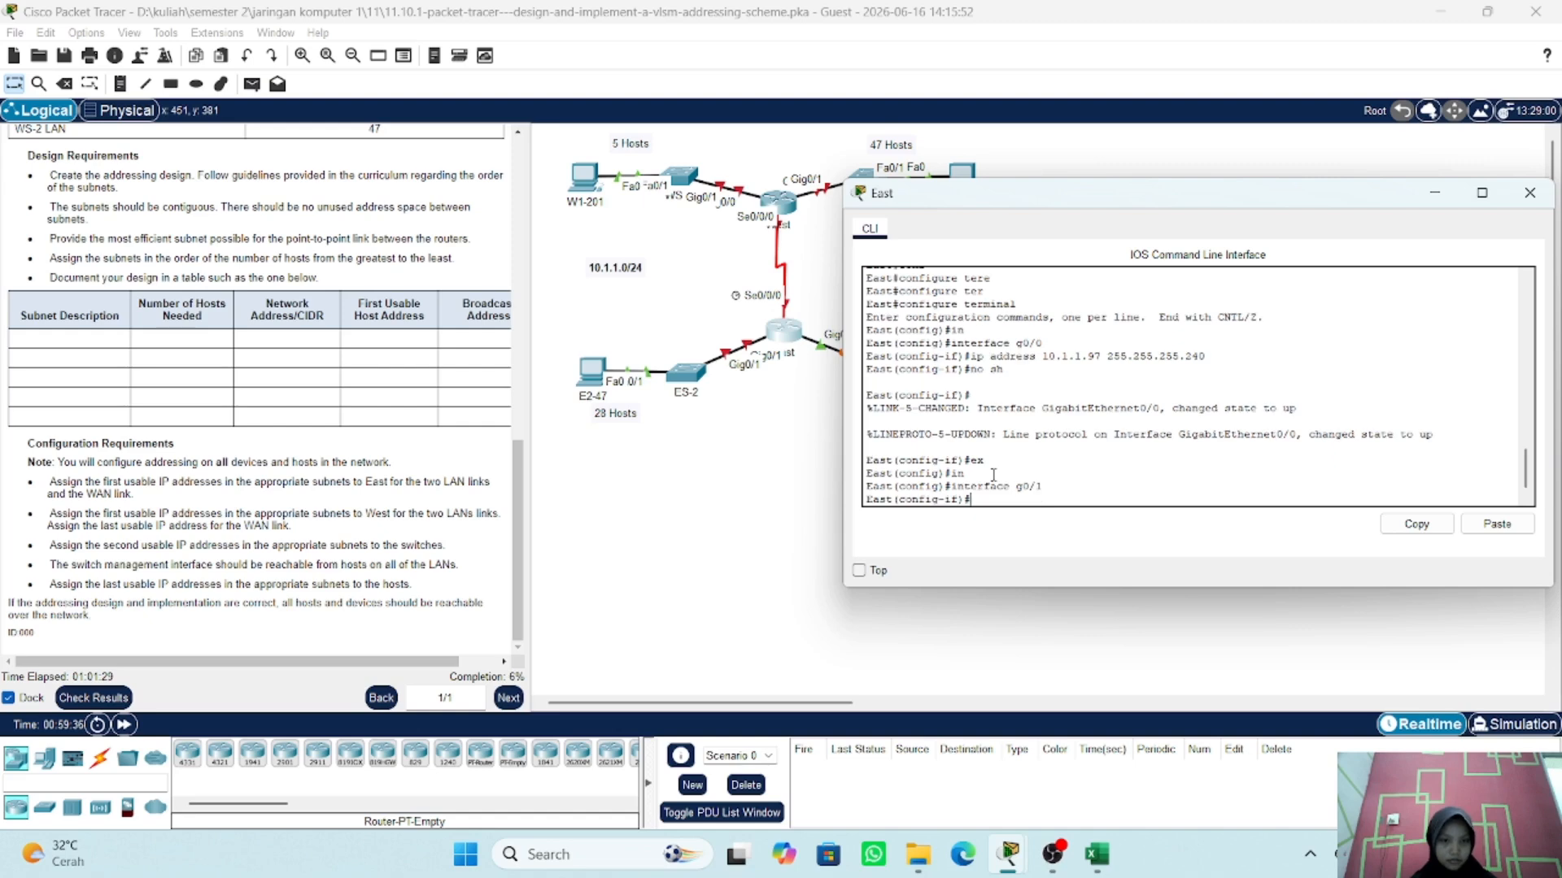
- Reuse the earlier ip address command to assign 10.1.1.65 with mask 255.255.255.224 to East's g0/1
key("Up")
key("Up")
key("Up")
key("Up")
key("Up")
key("Up")
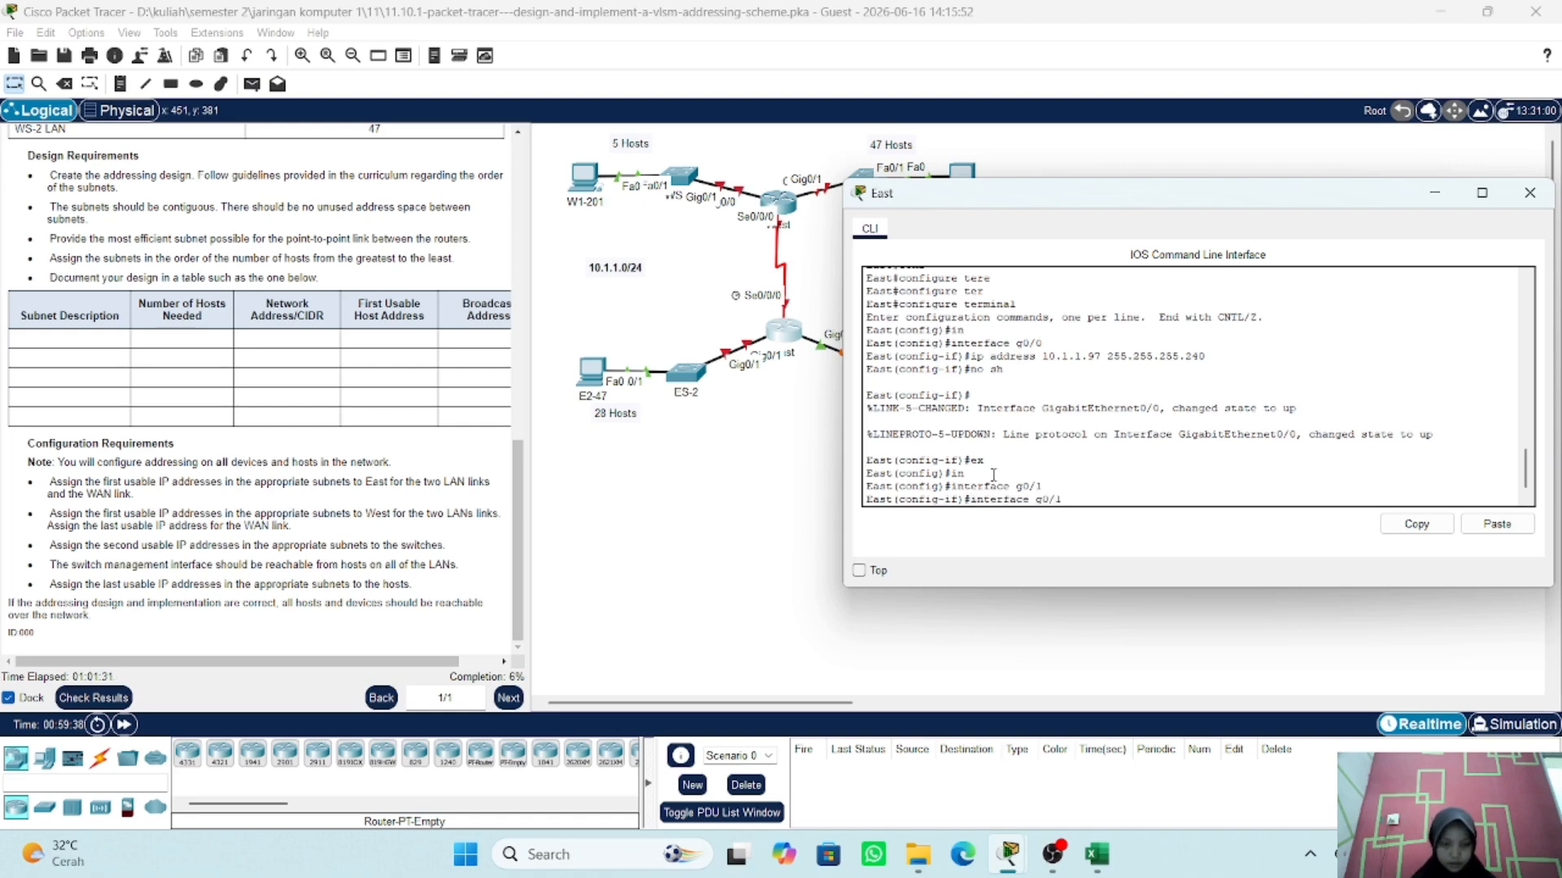
key("Down")
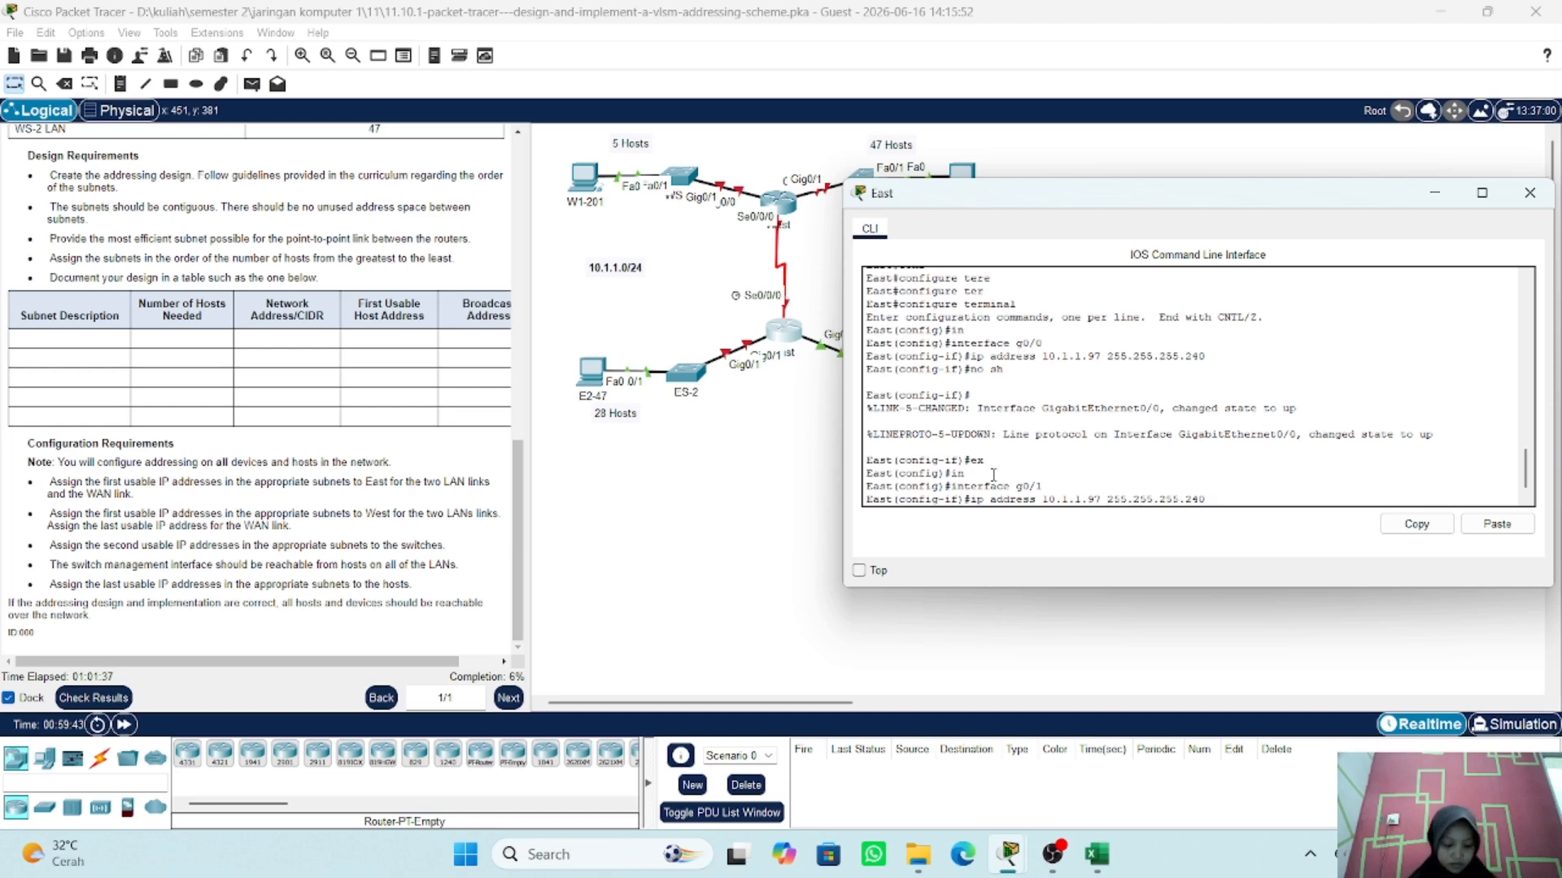
key("Left")
key("BackSpace")
key("BackSpace")
key("BackSpace")
key("BackSpace")
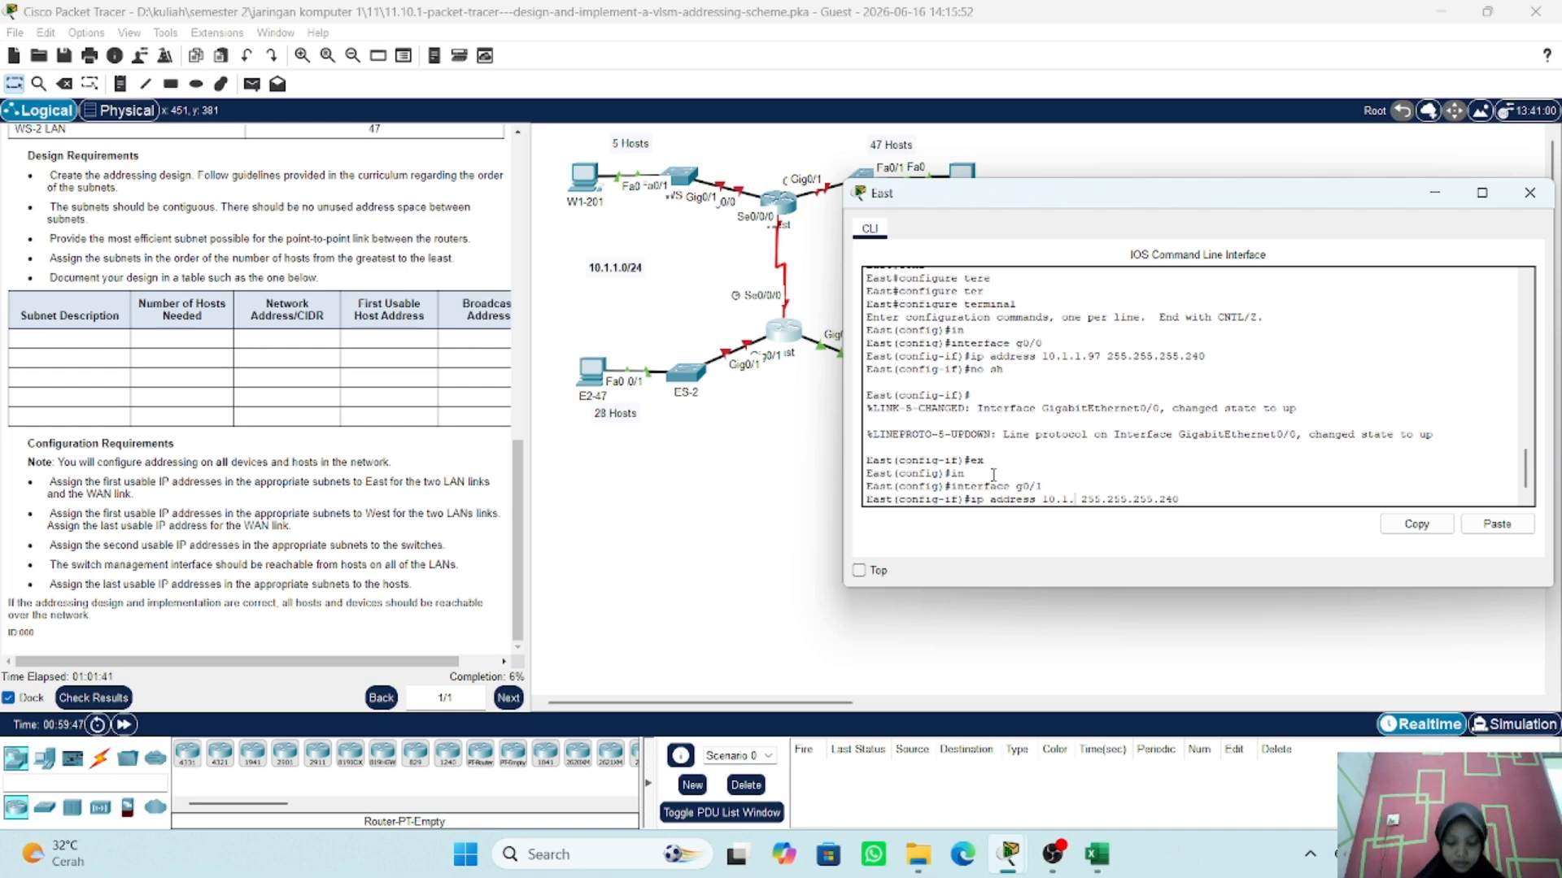
type("1.12")
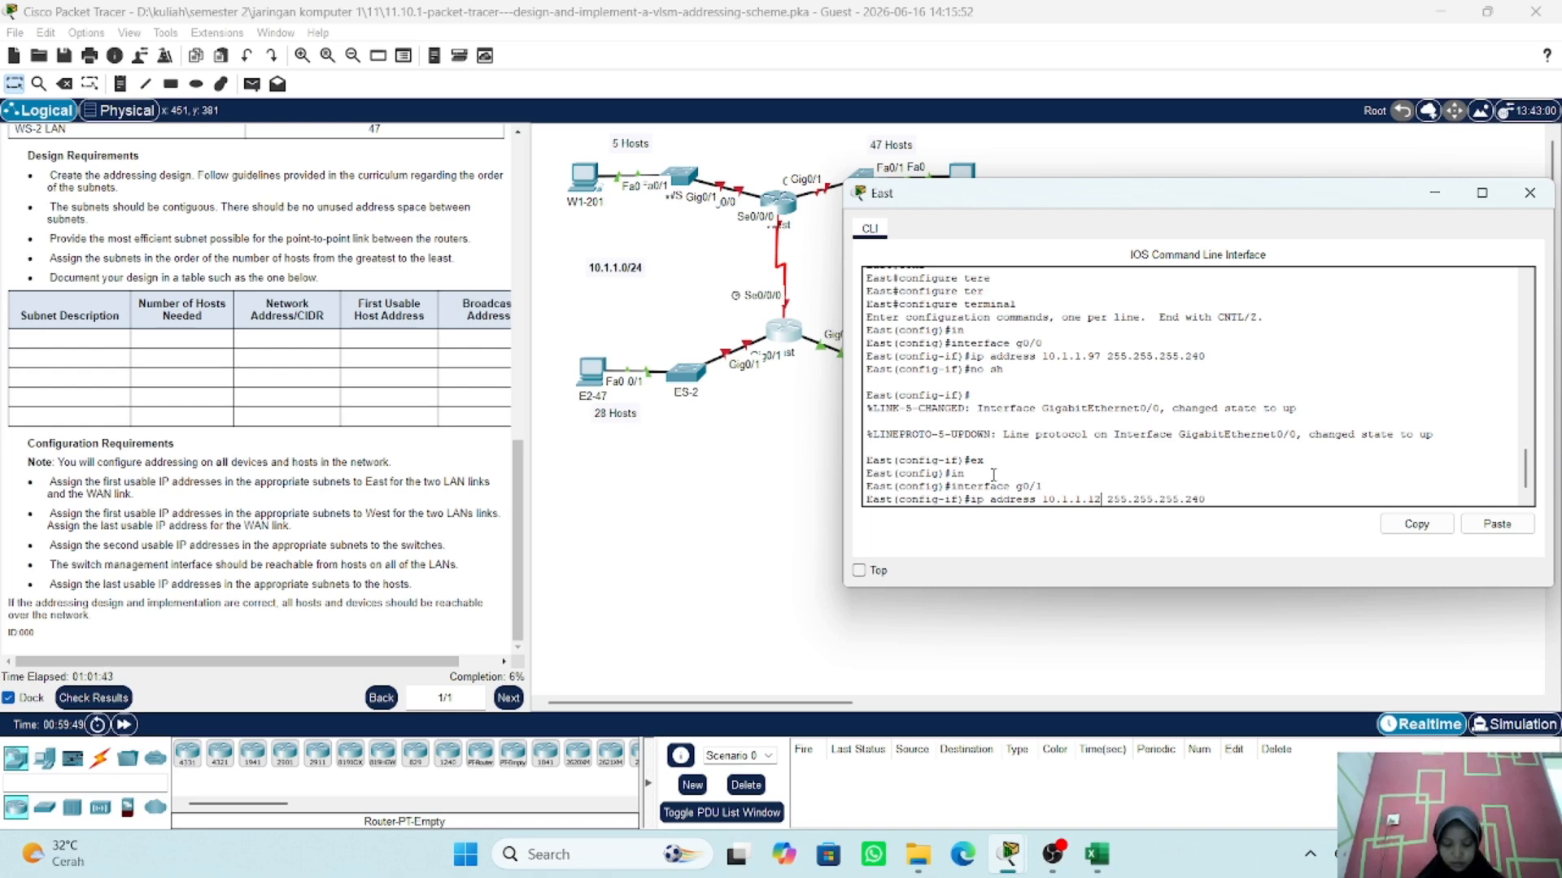
type("1")
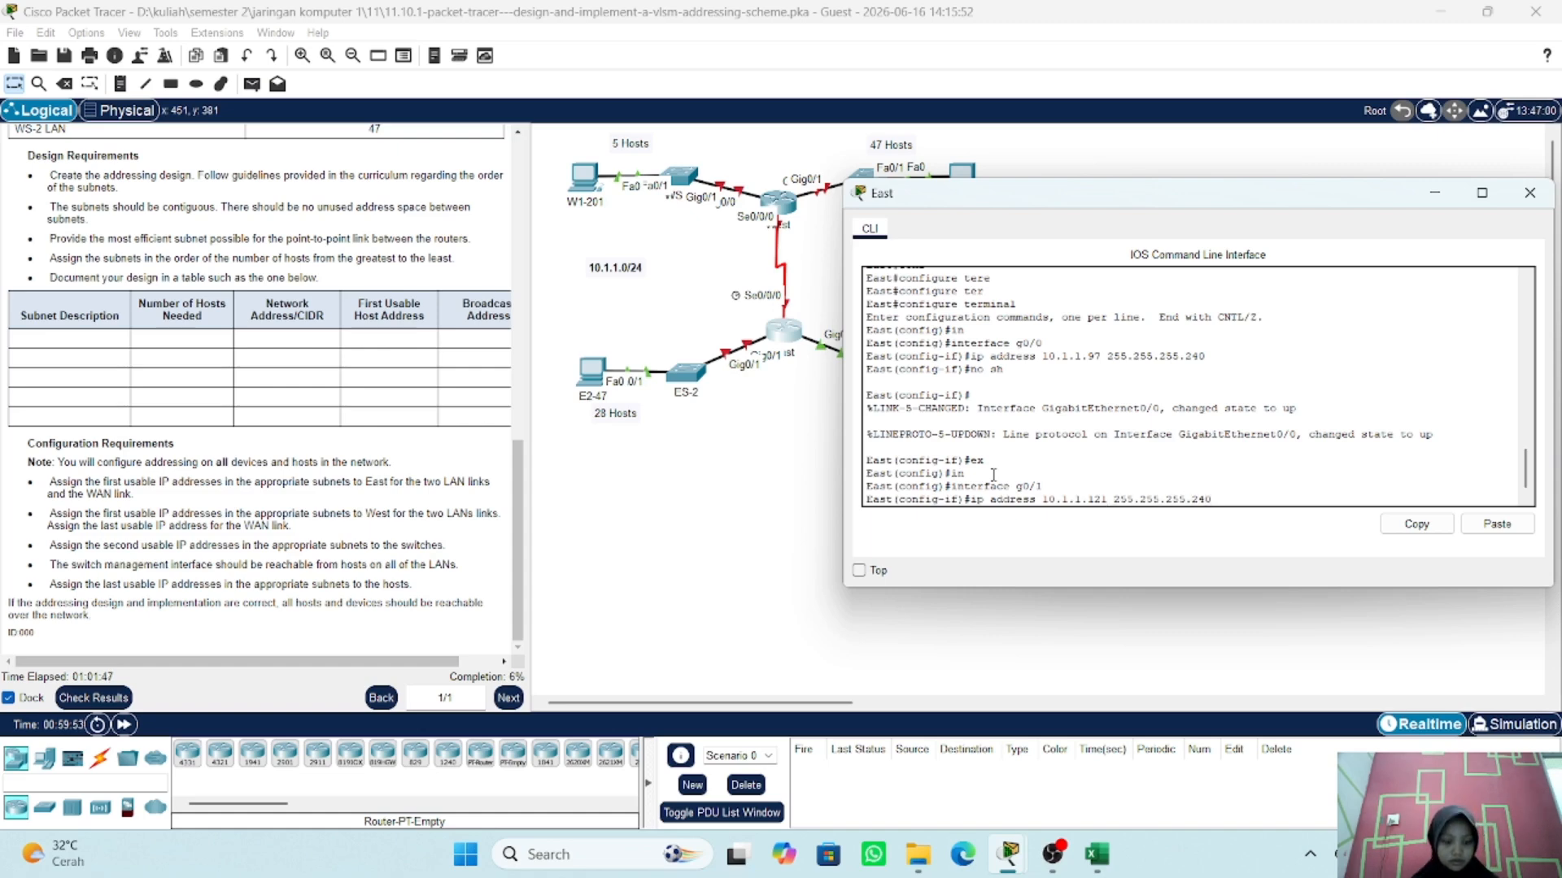
key("BackSpace")
key("BackSpace")
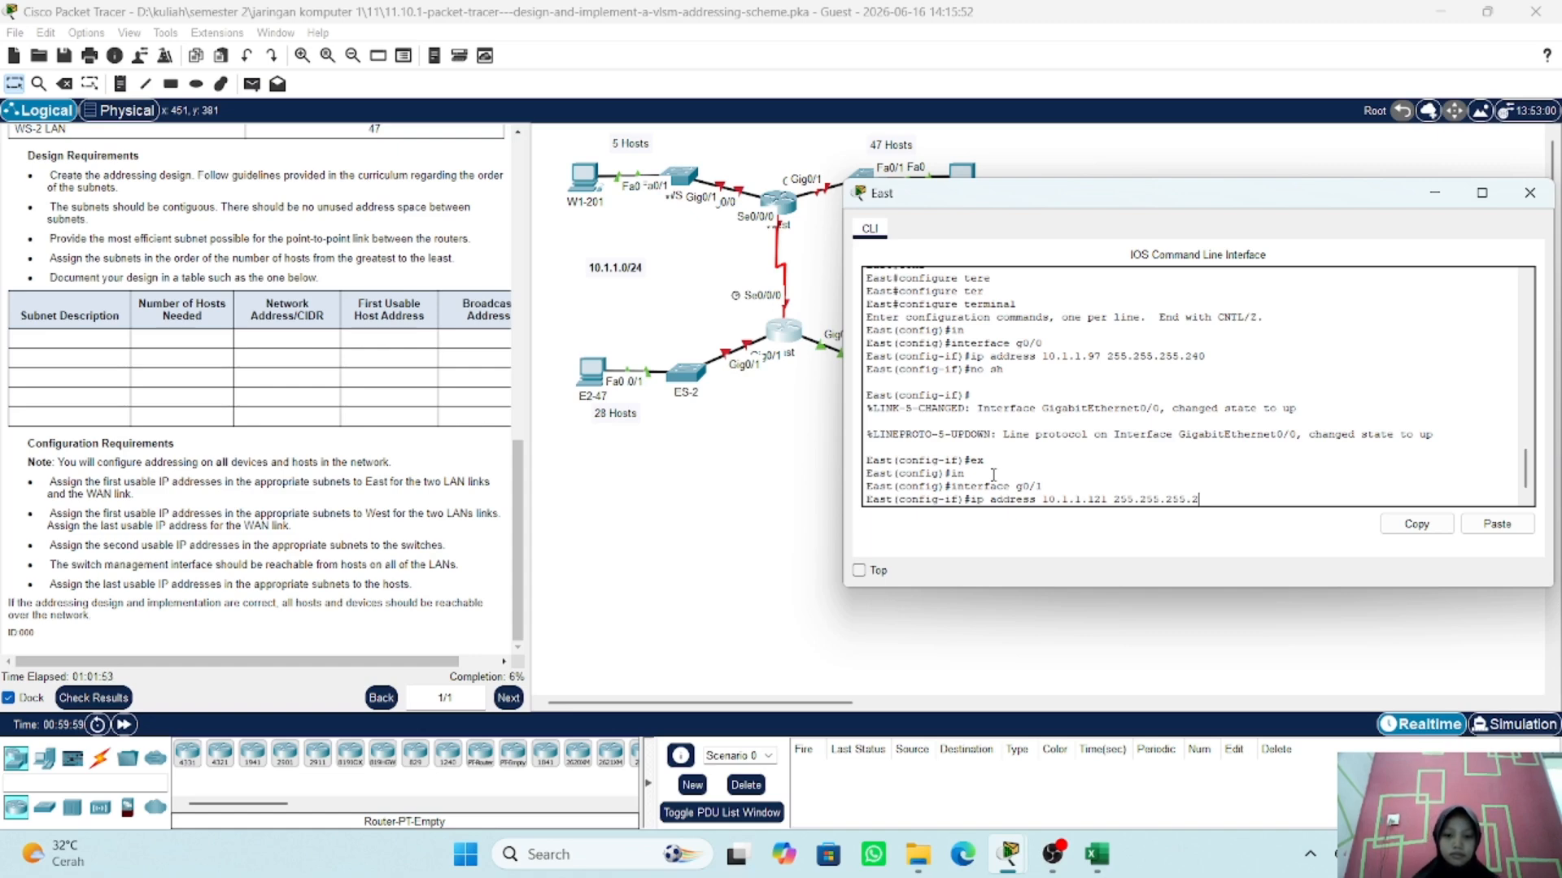
type("24")
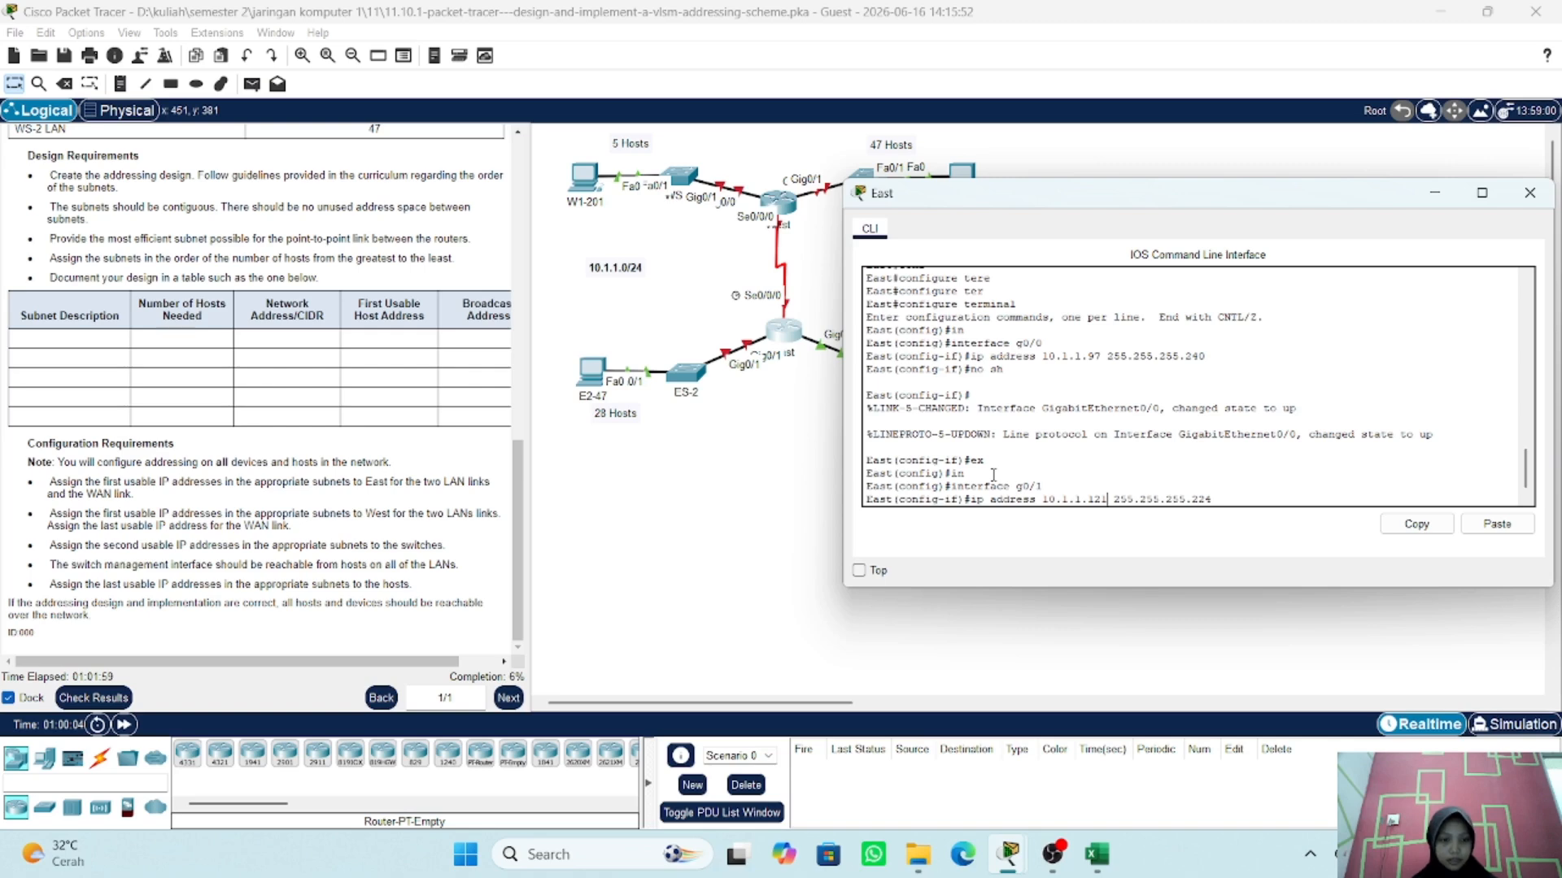
key("BackSpace")
key("BackSpace")
key("BackSpace")
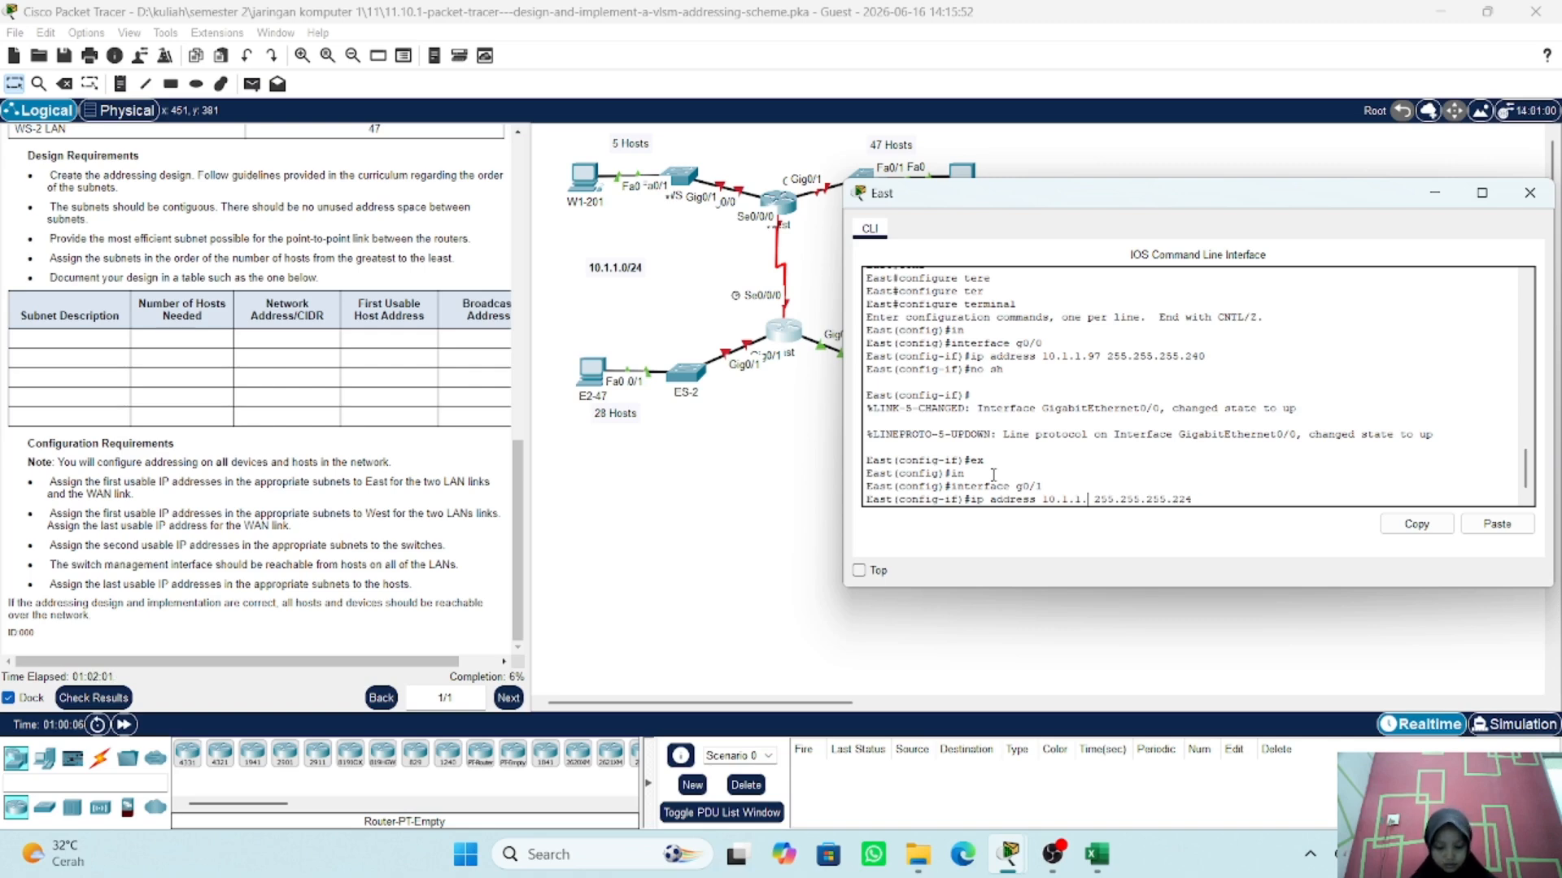
type("65")
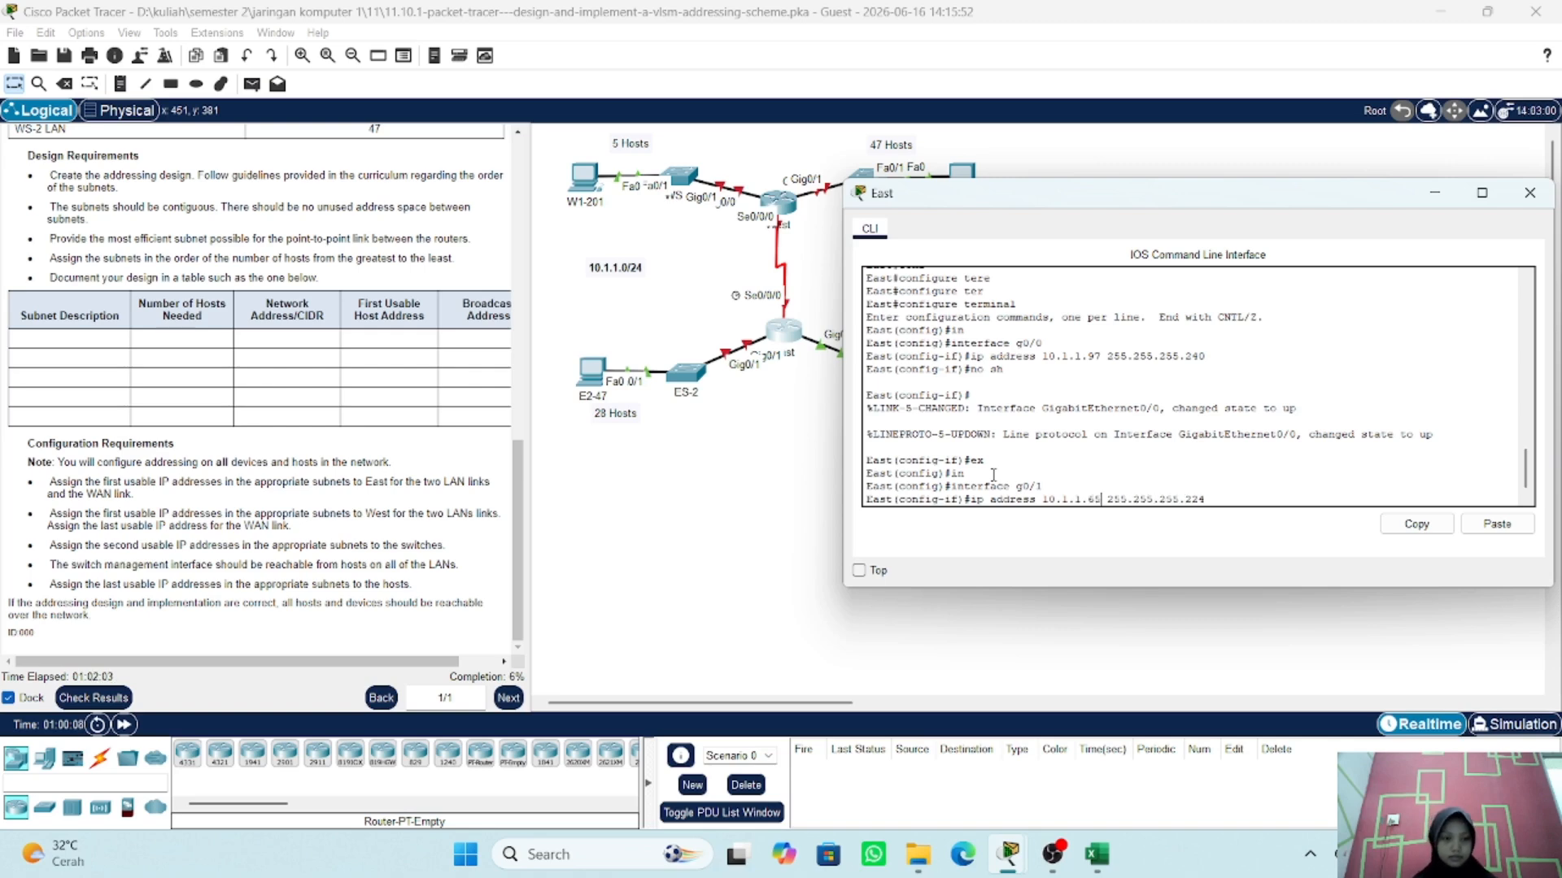
key("Return")
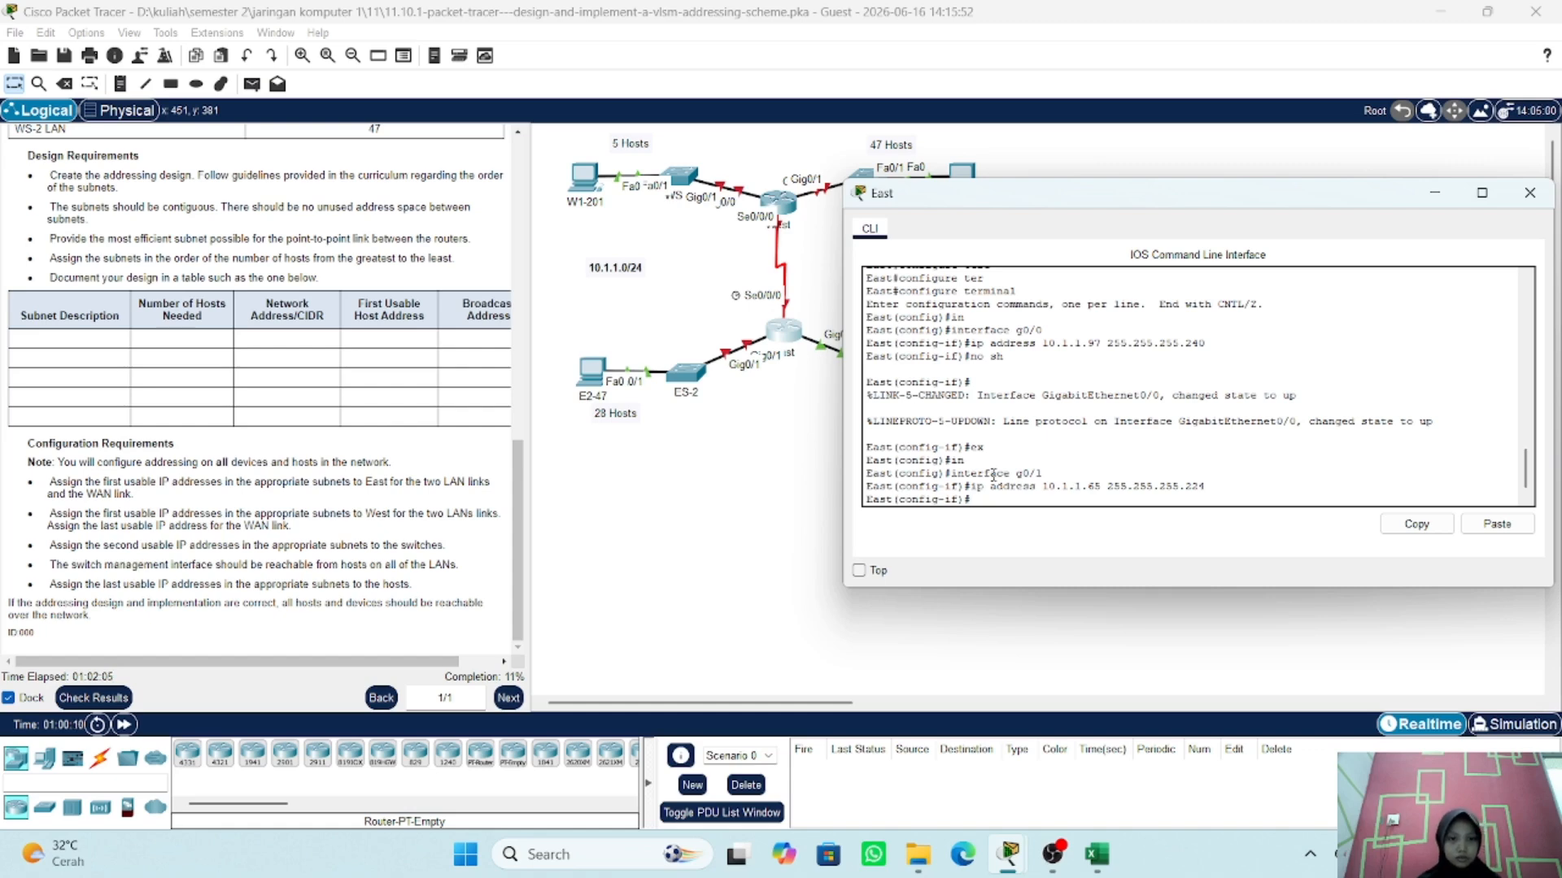
- Enable East's g0/1 with no sh and return to global configuration mode
type("no sh")
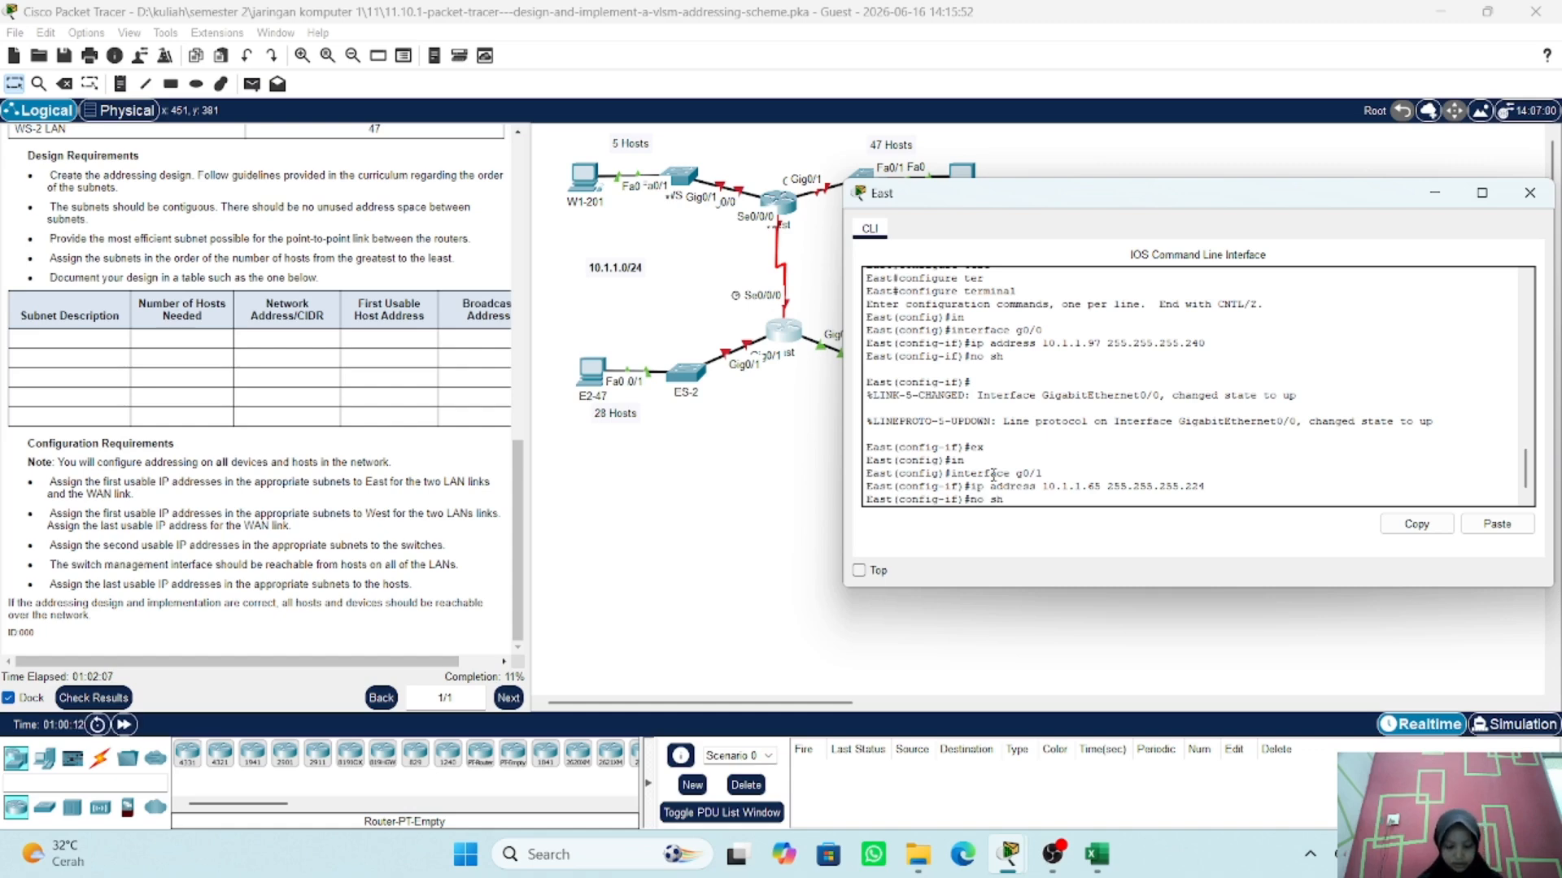
key("Return")
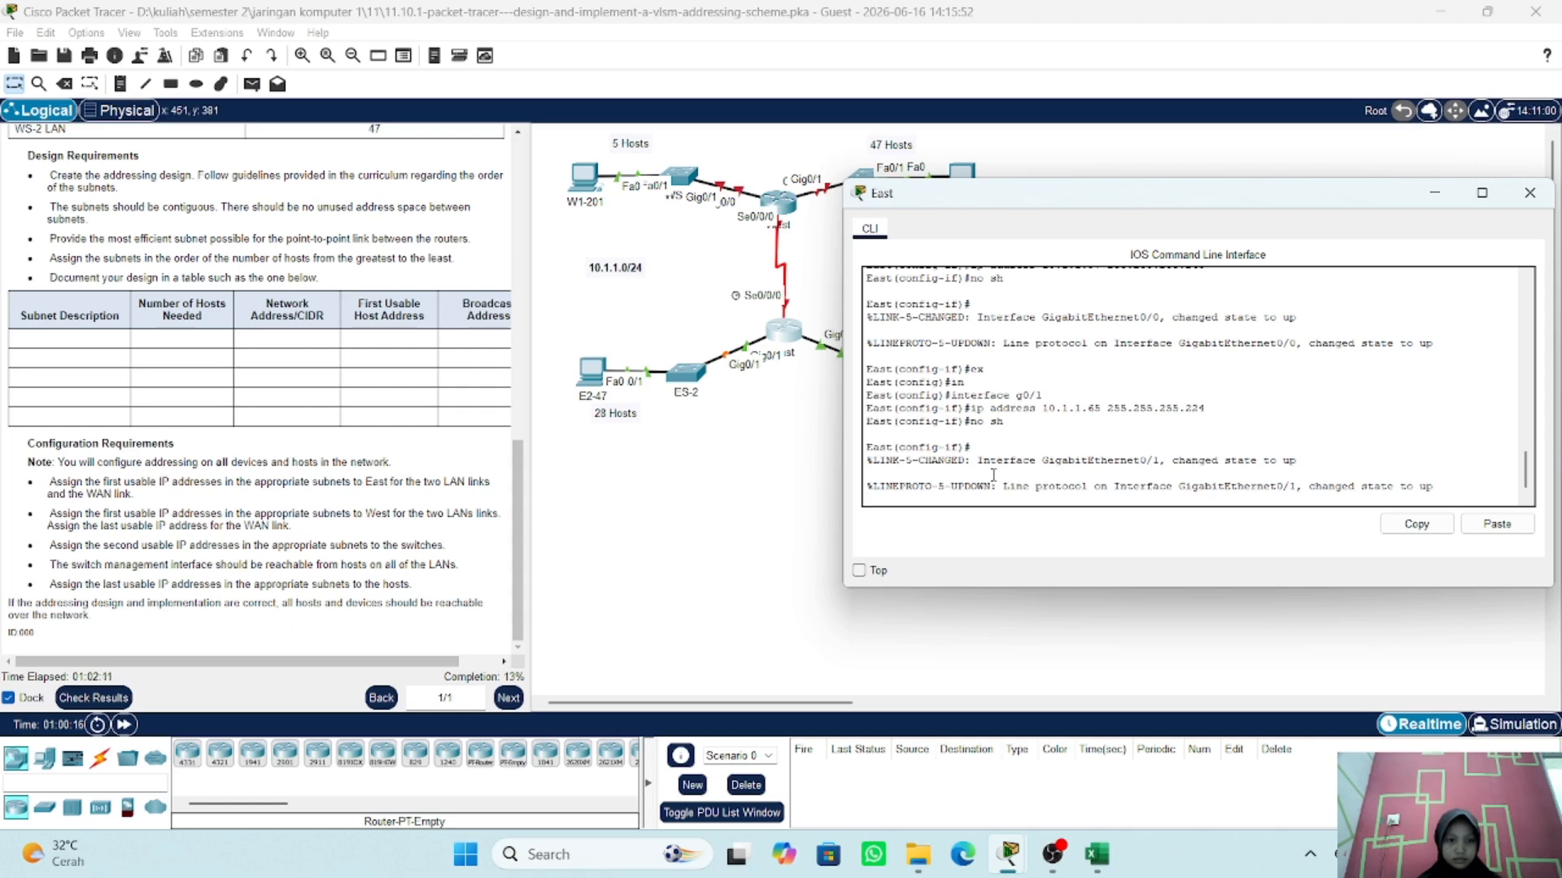
key("Return")
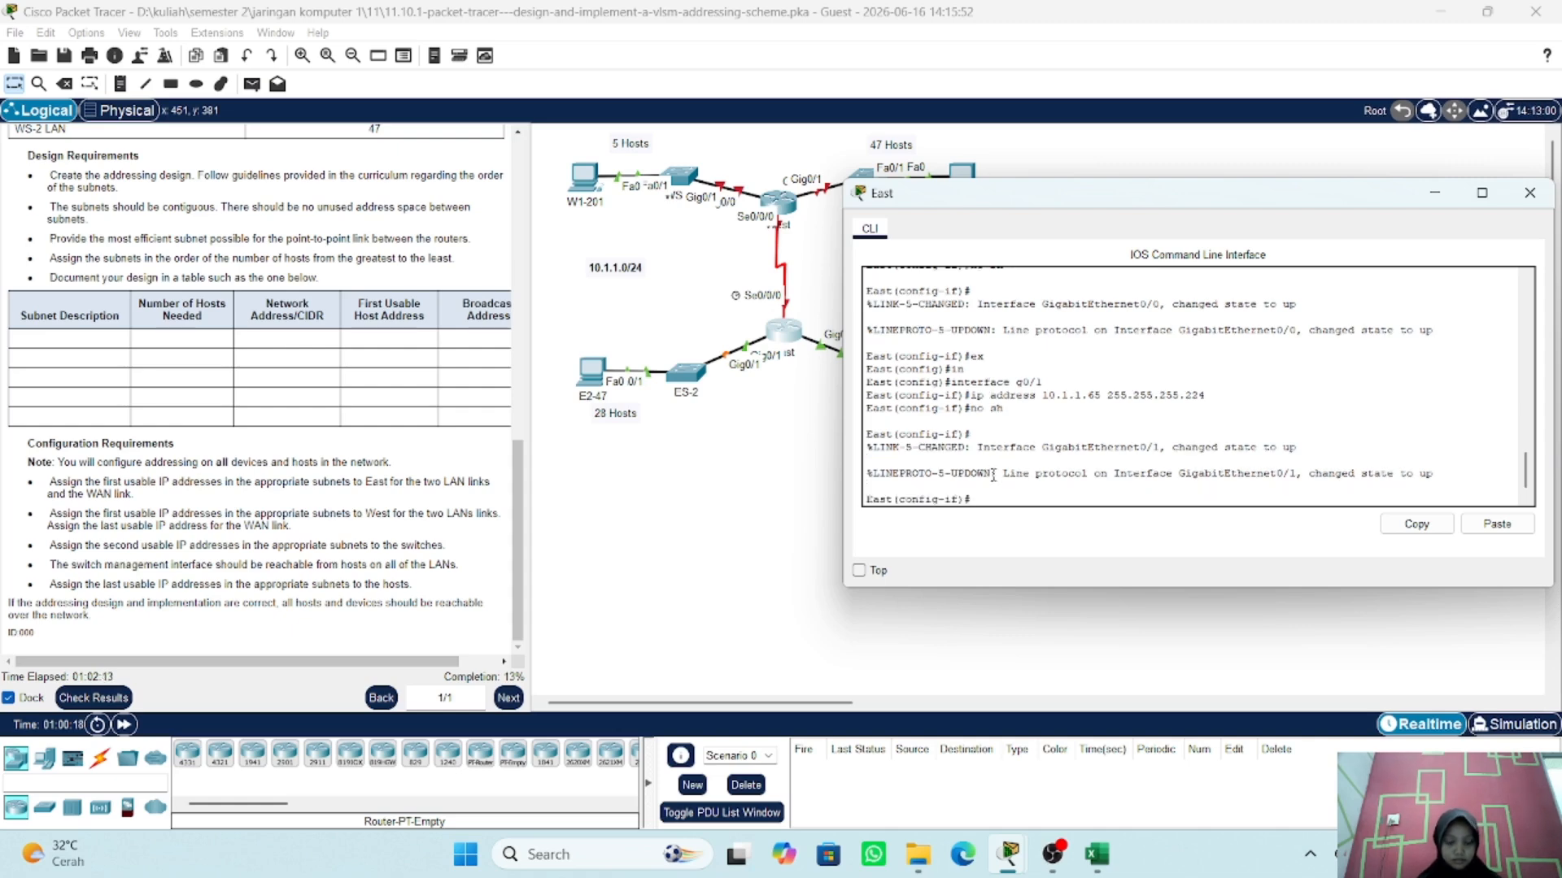
type("ex")
key("Return")
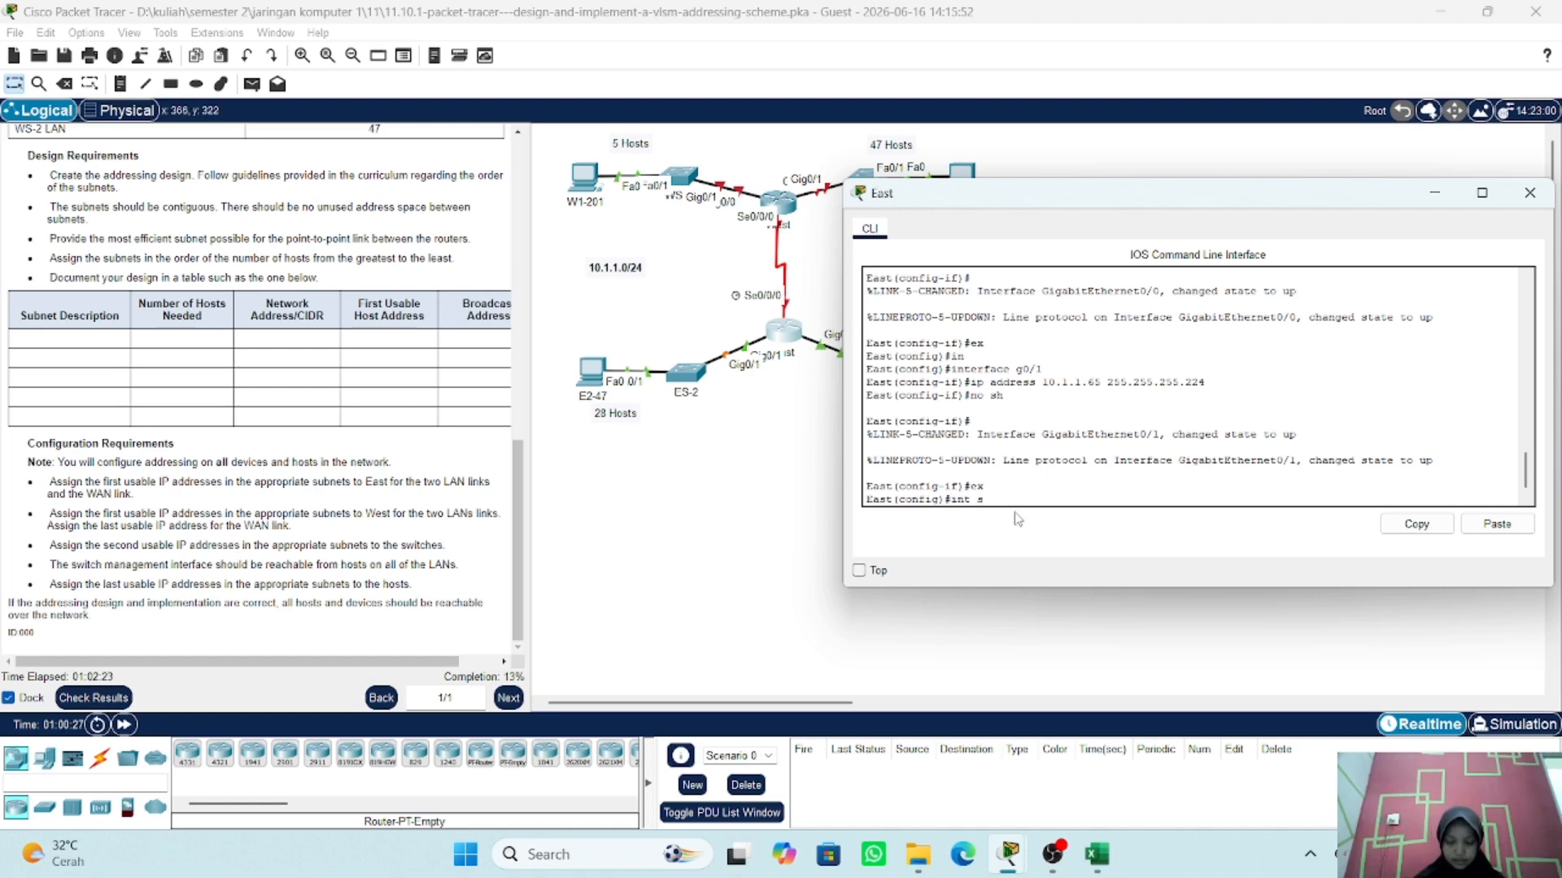
- Enter interface configuration for s0/0/0 on East and assign IP address 10.1.1.121 with mask 255.255.255.252
type("0/")
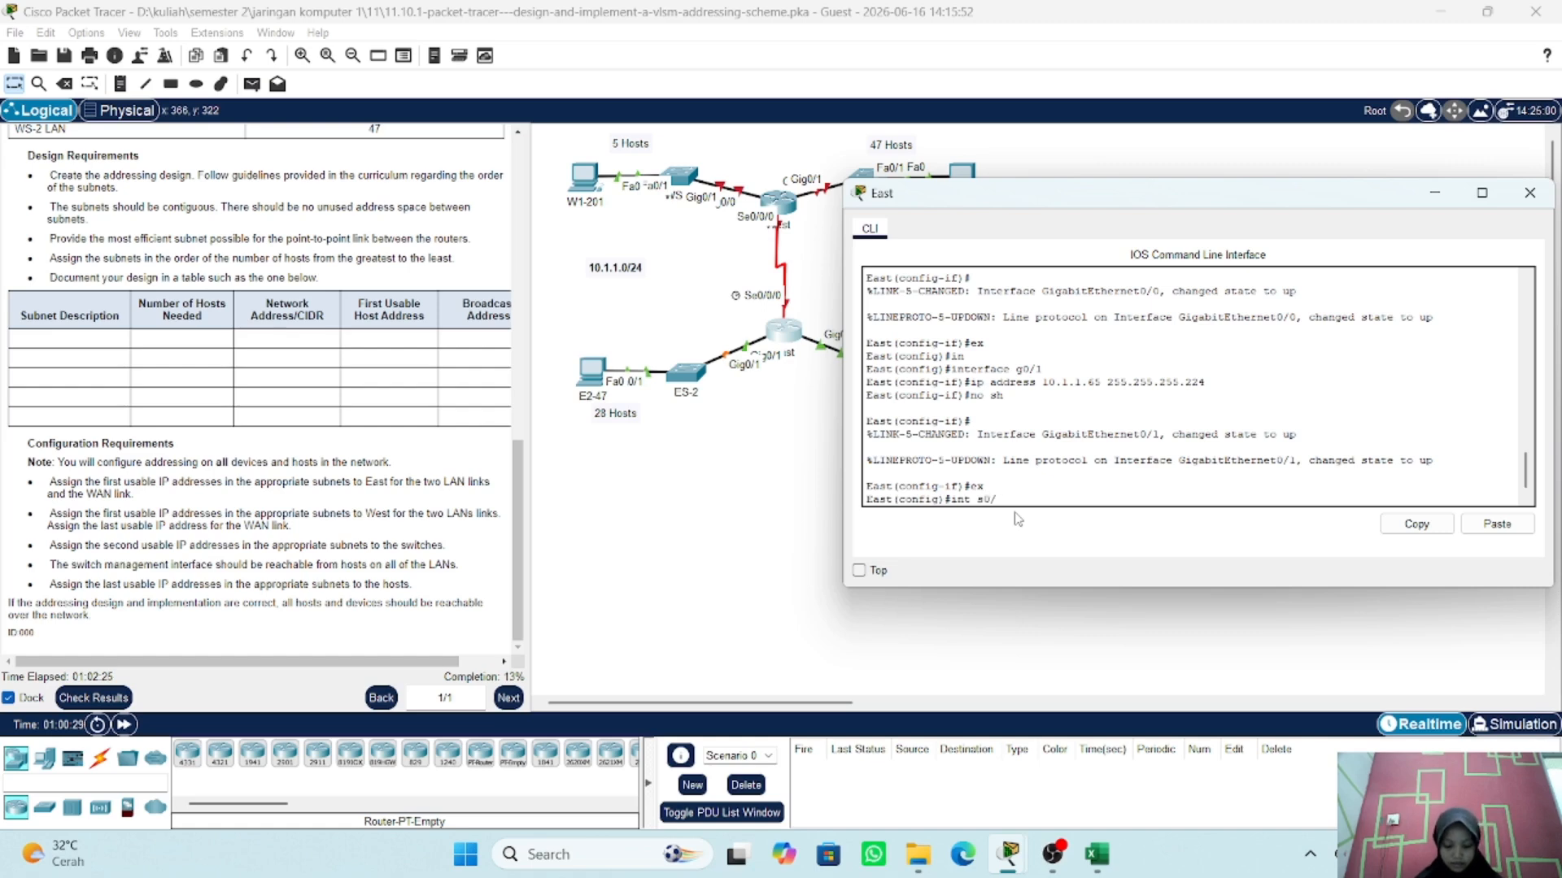
type("0/0")
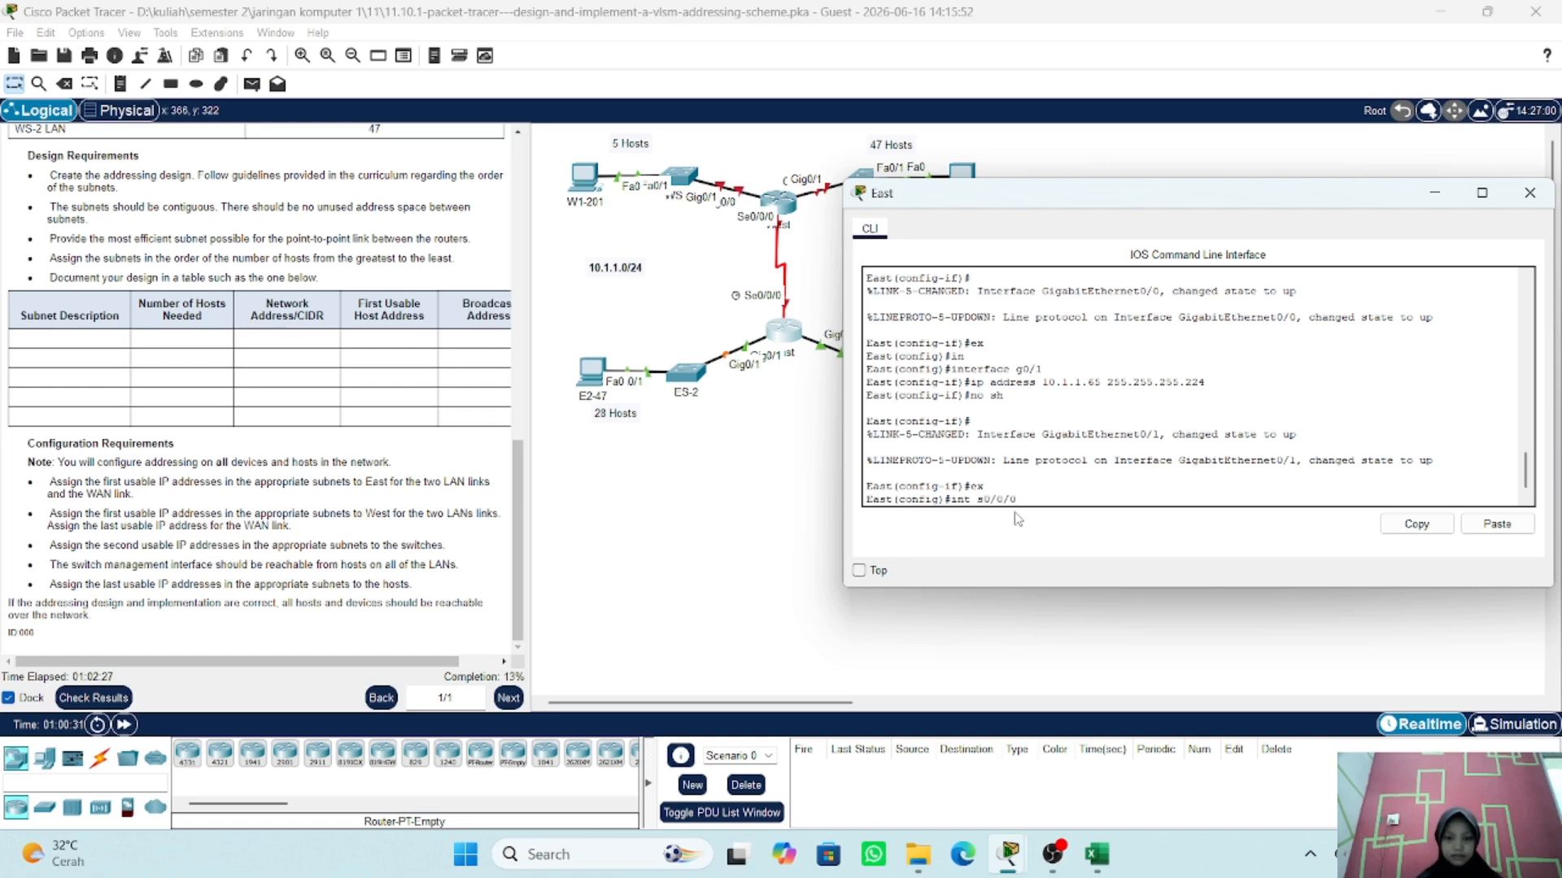
key("Return")
type("ip add")
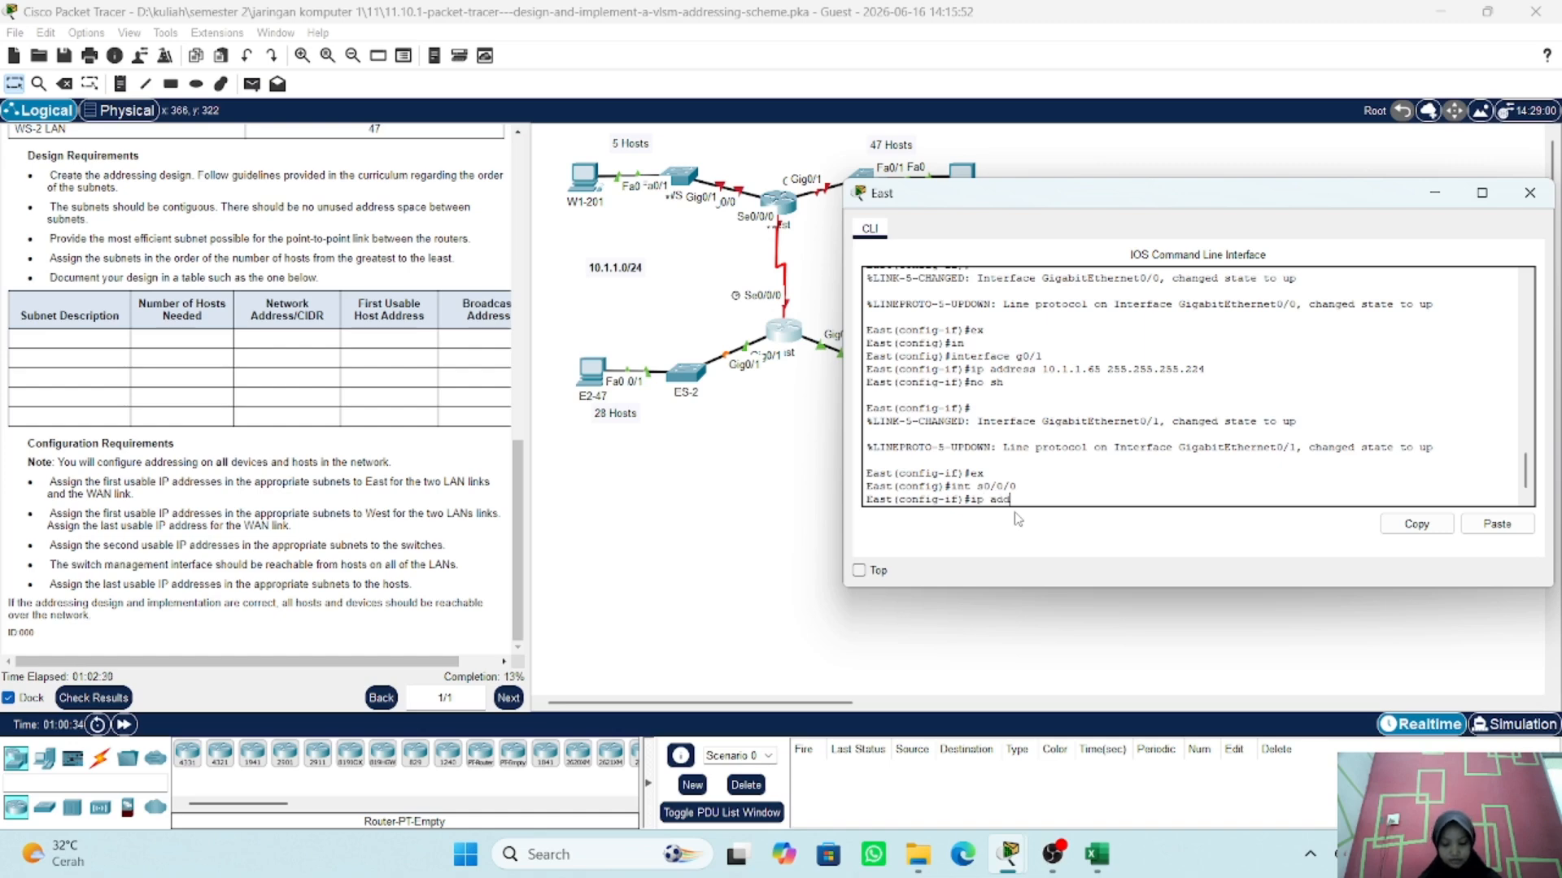
key("Tab")
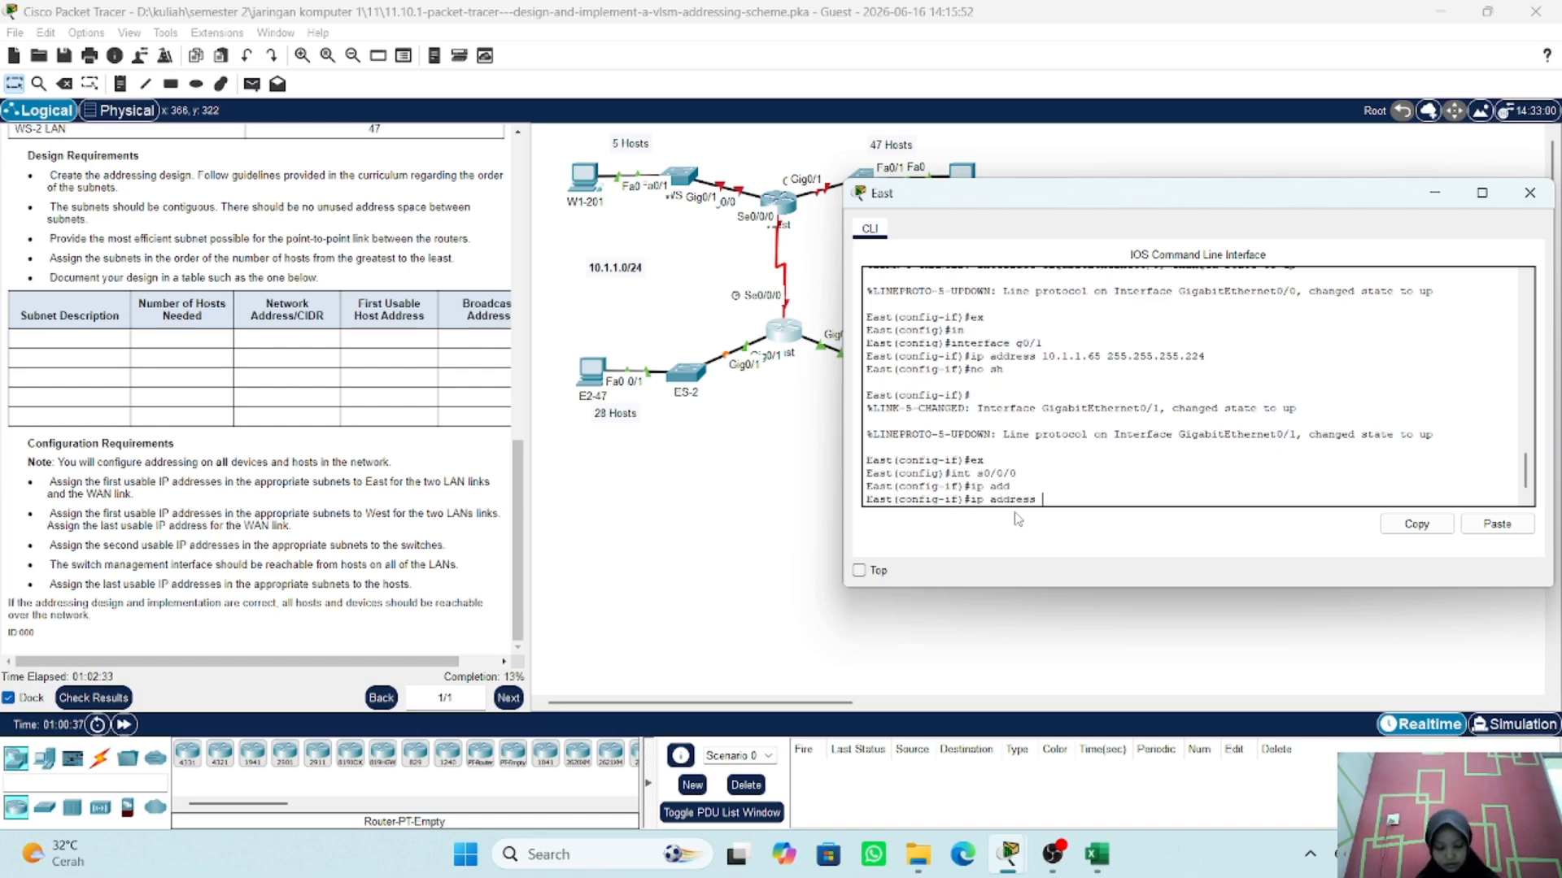
type("10.")
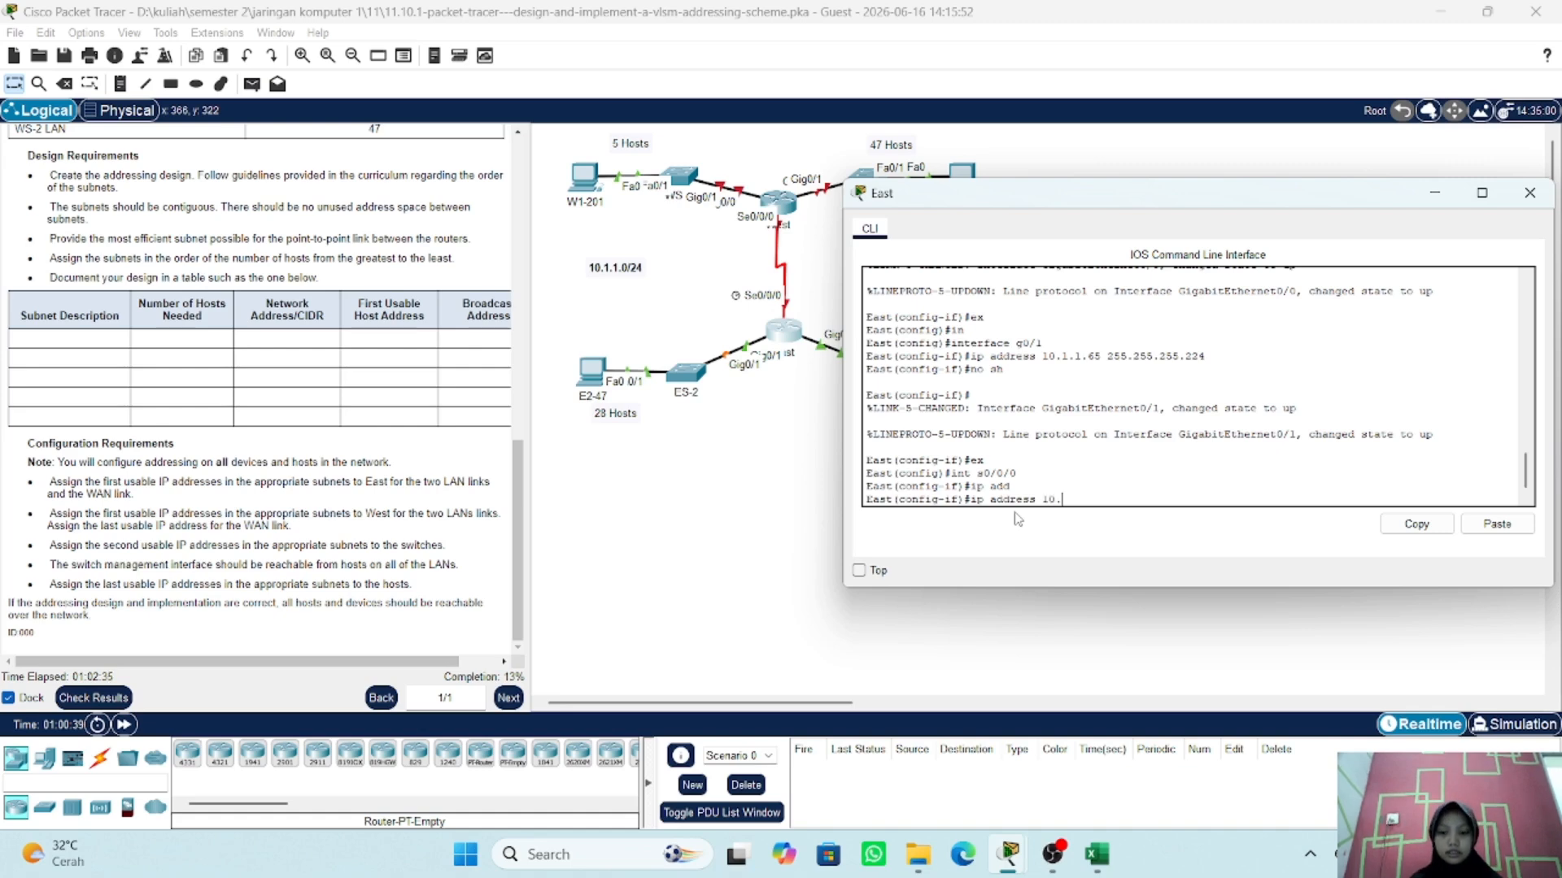
type("1.1.")
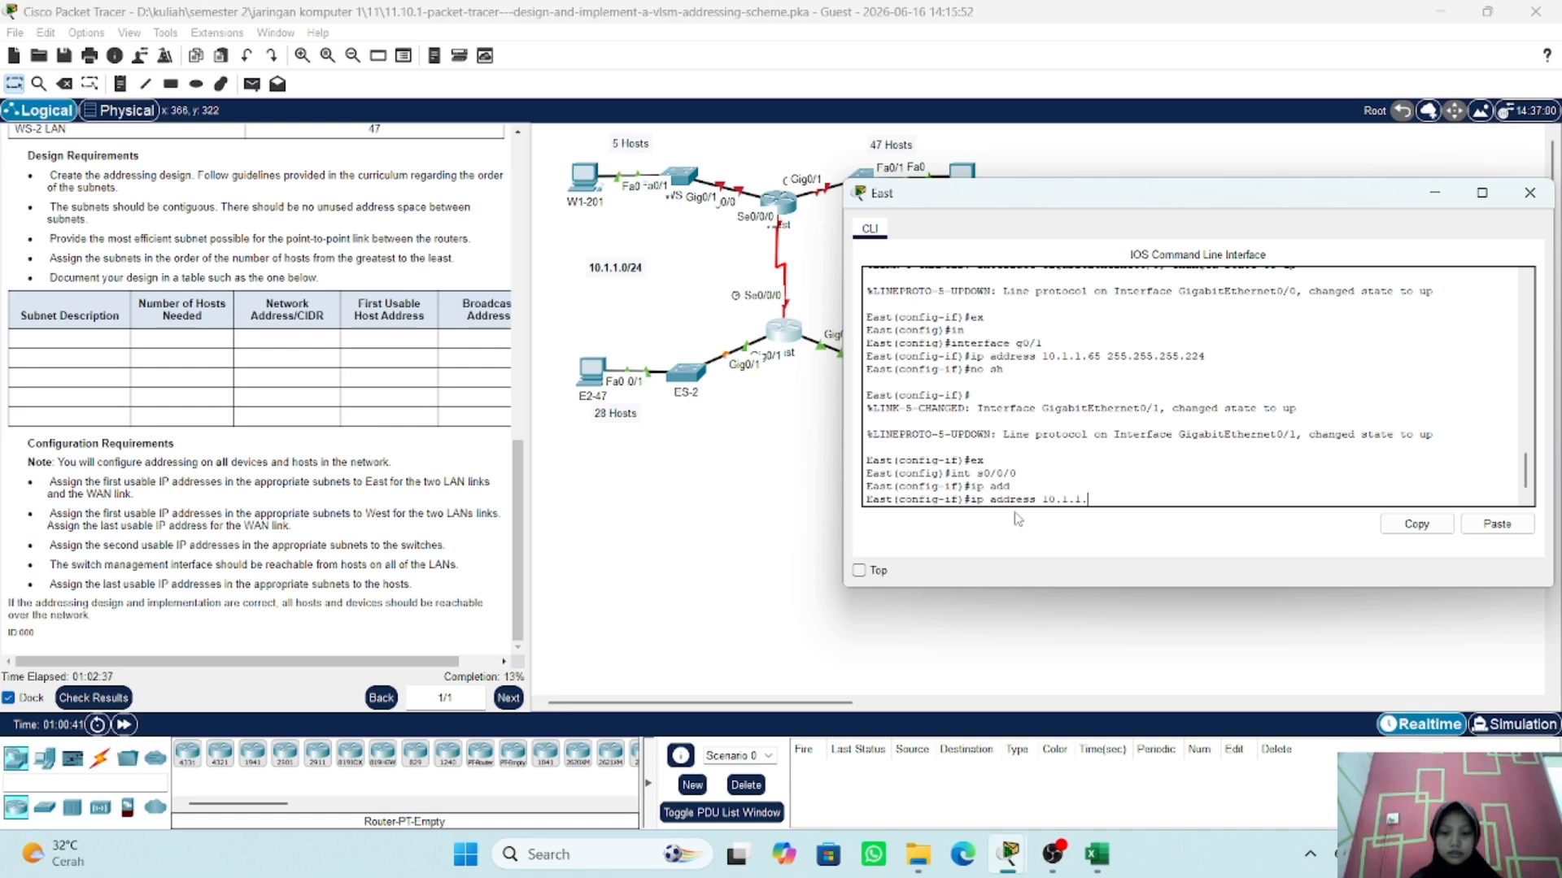
type("121")
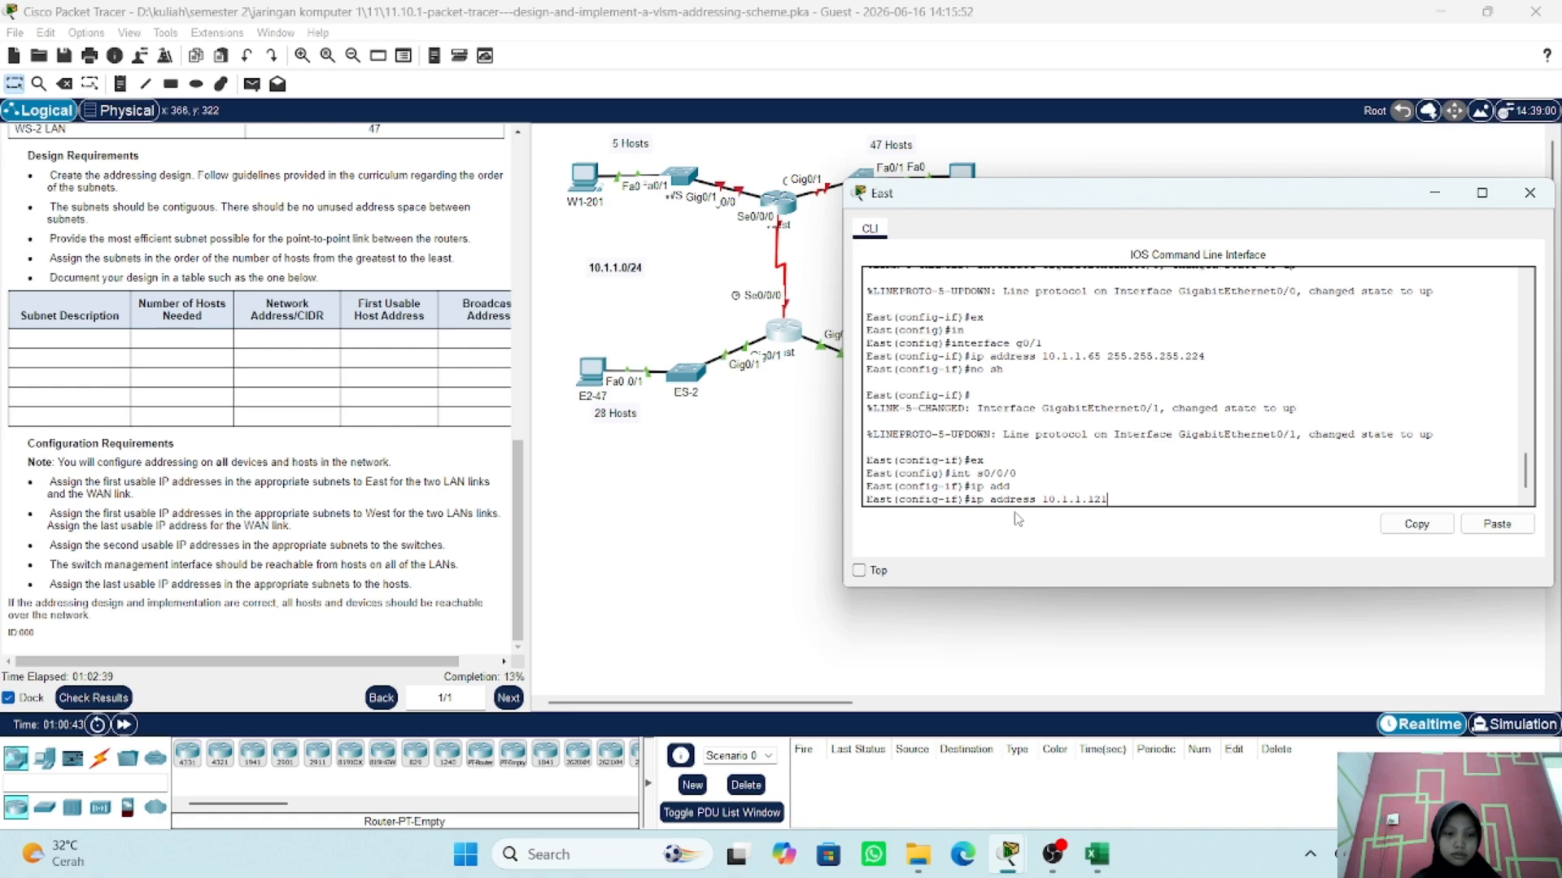
type(" 255")
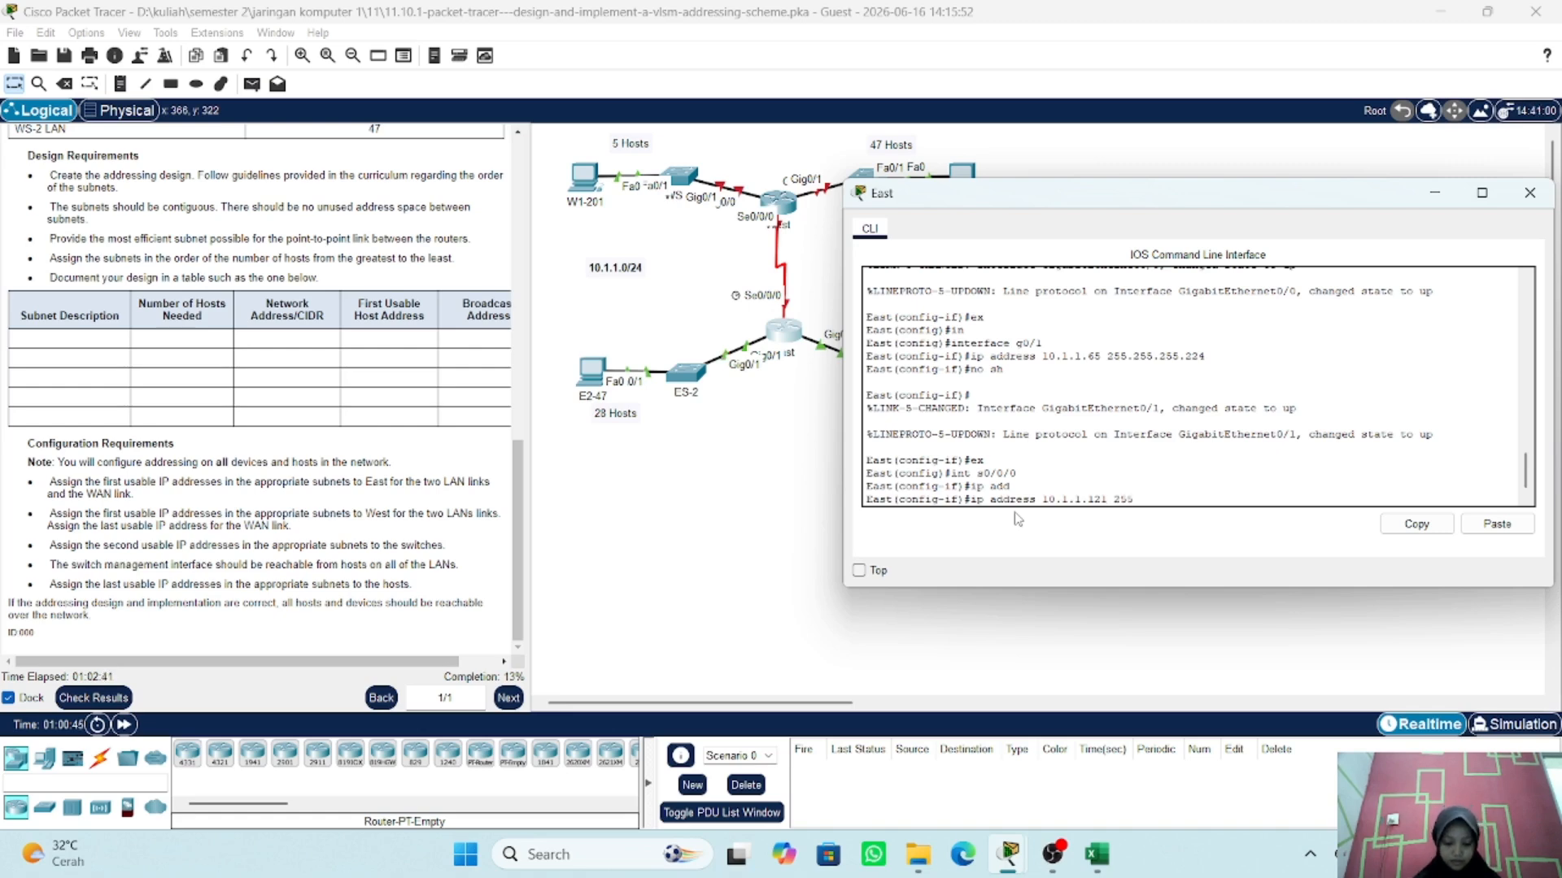
type(".255.255")
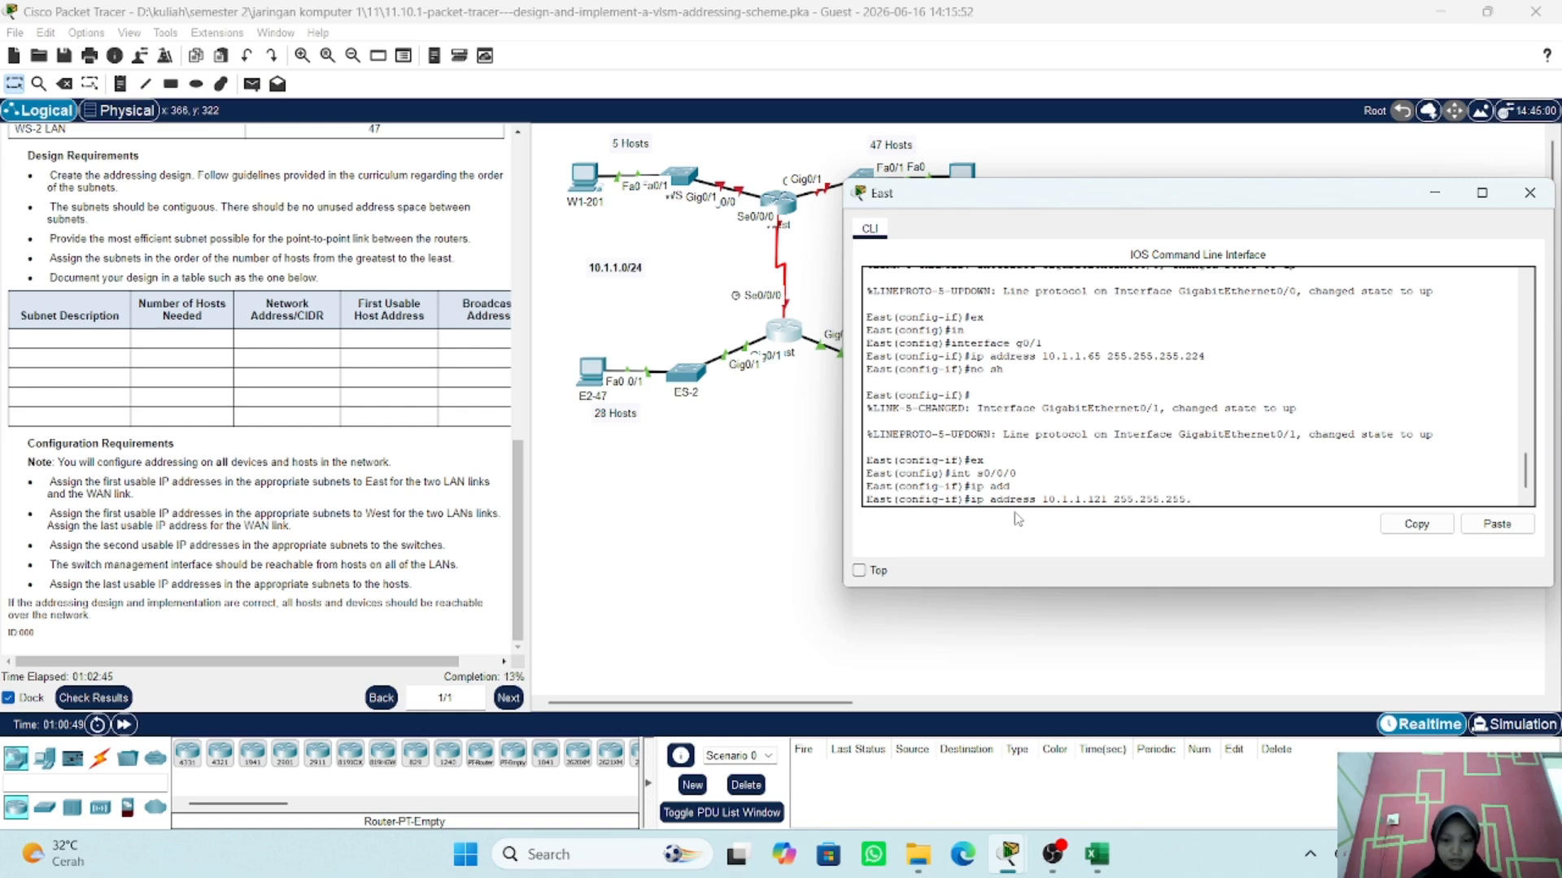
type(".252")
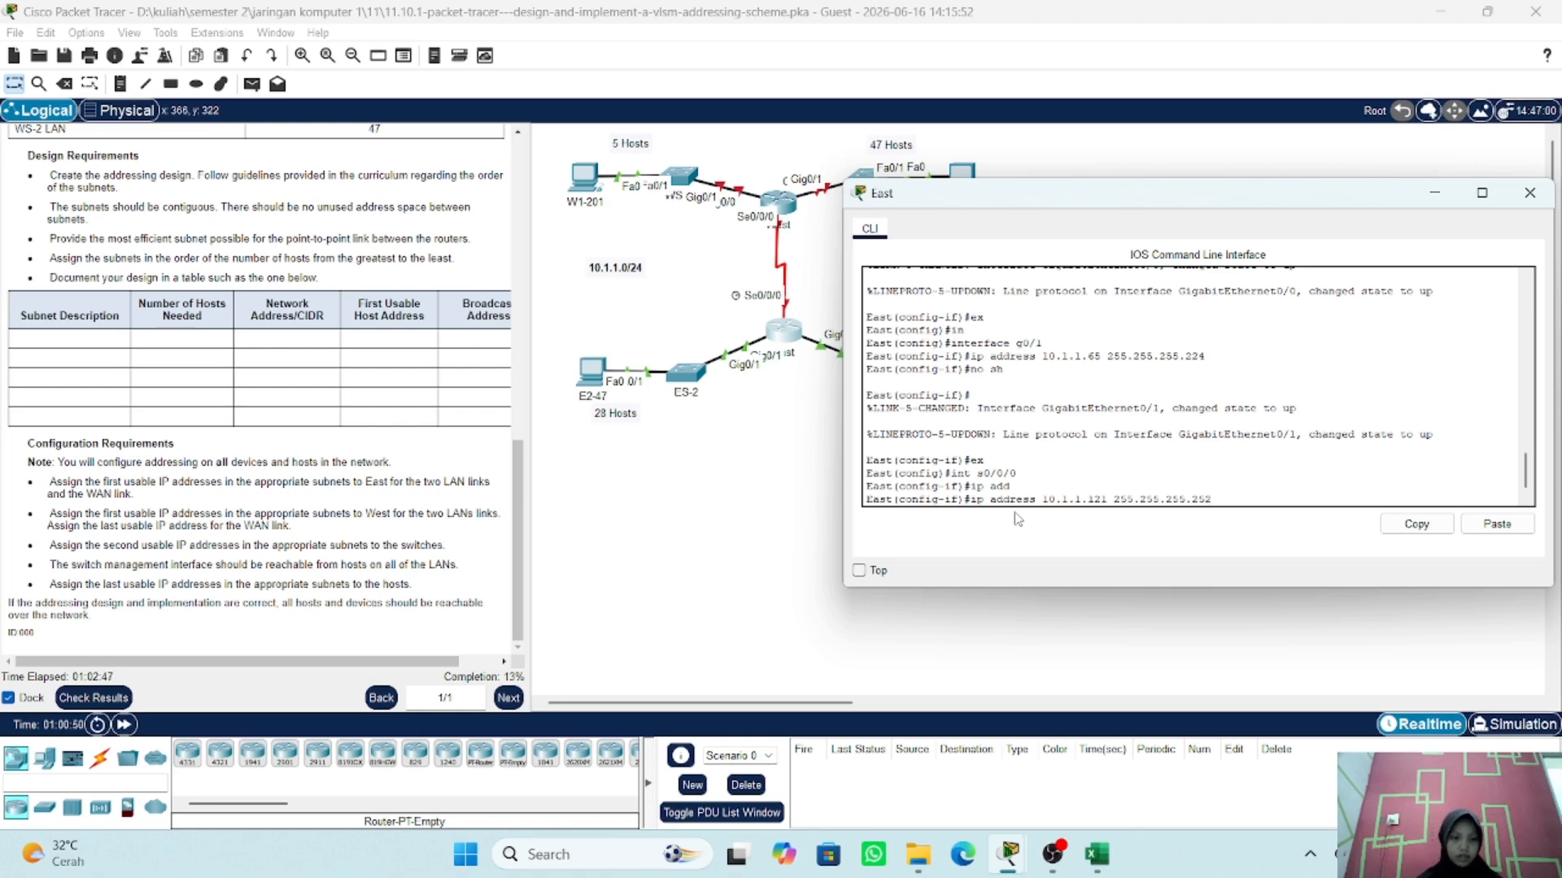
key("Return")
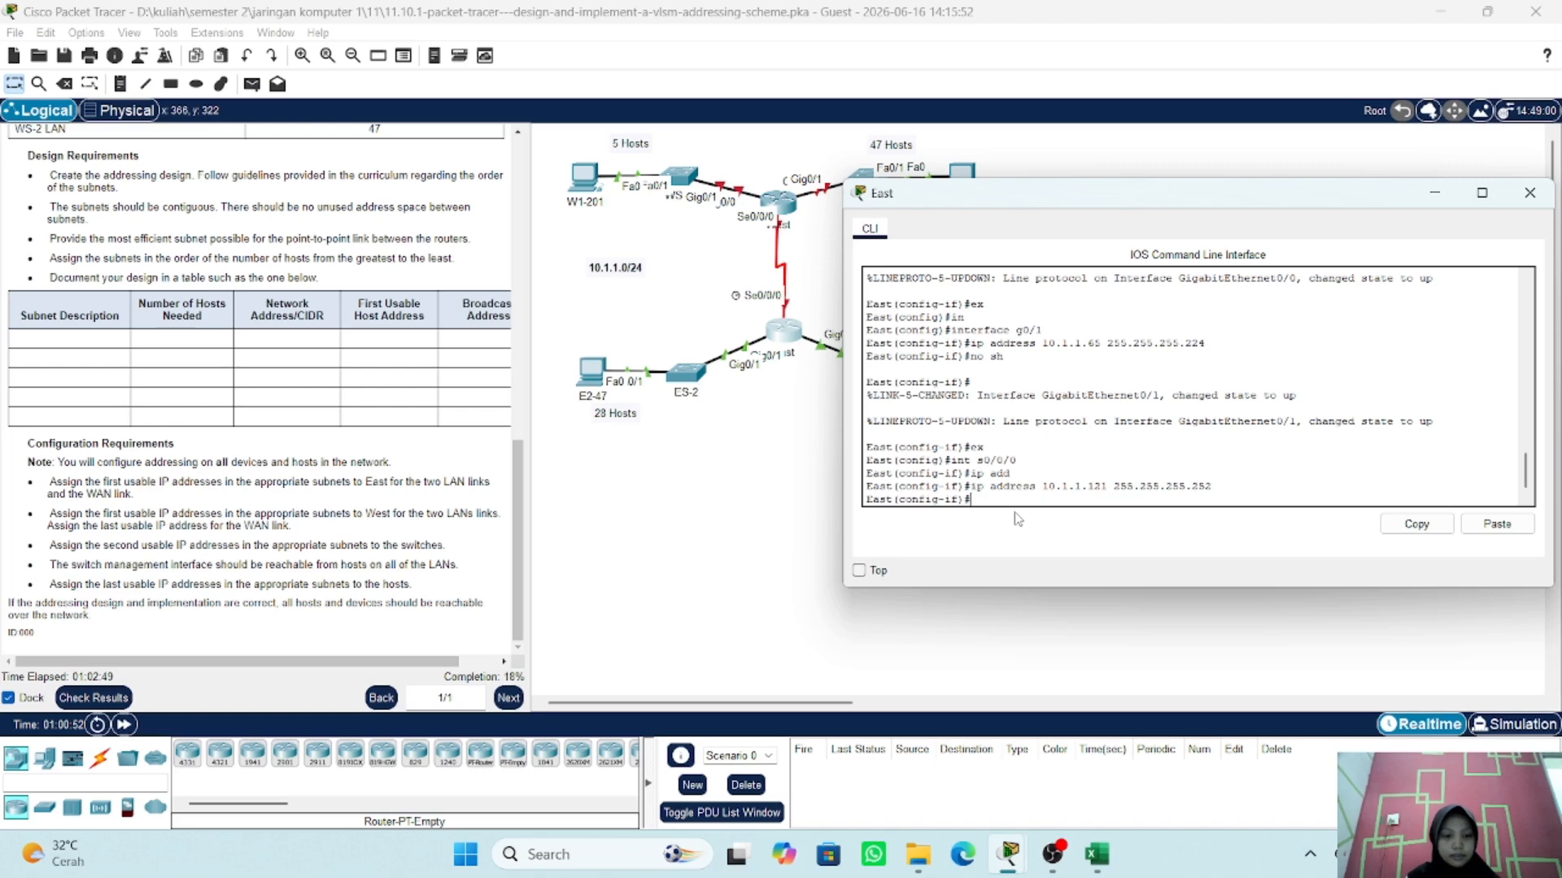
- Enable East's s0/0/0 with no sh and return to global configuration mode
type("no sh")
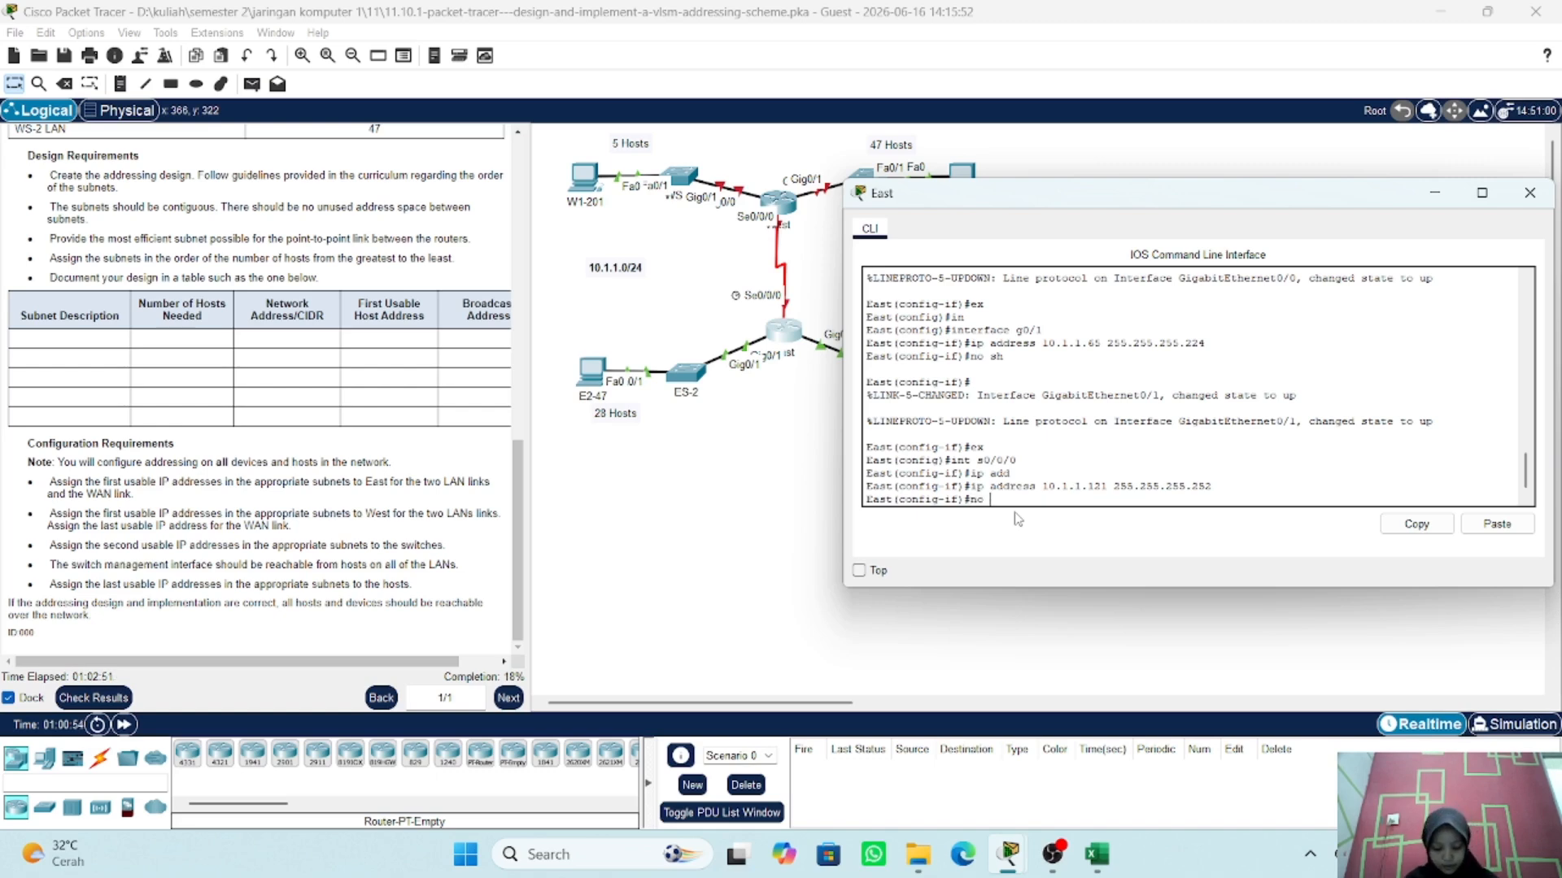
key("Return")
type("exit")
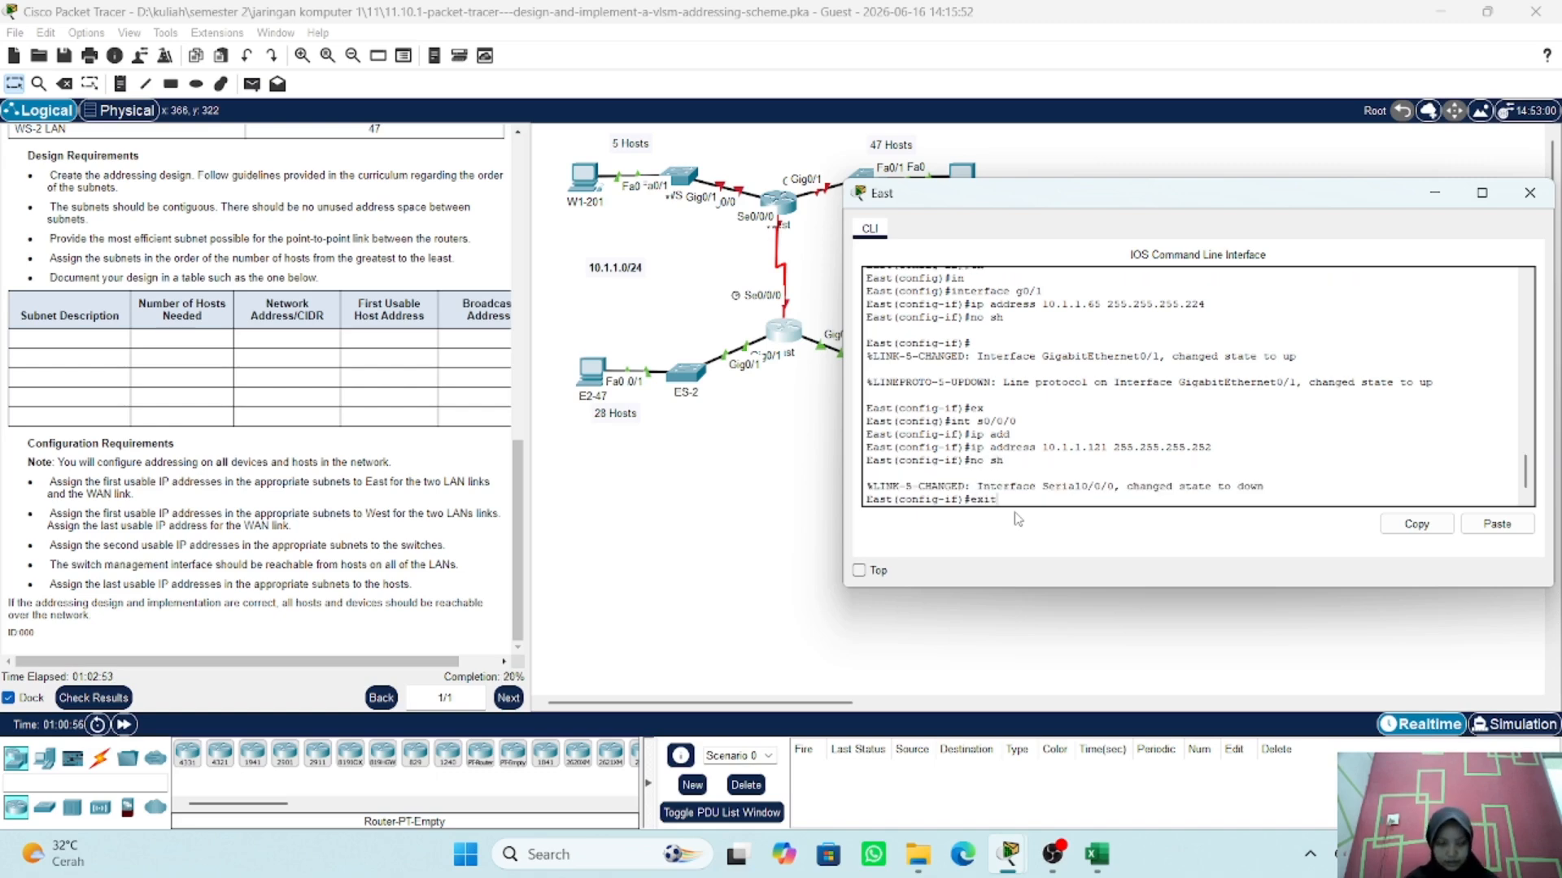
key("Return")
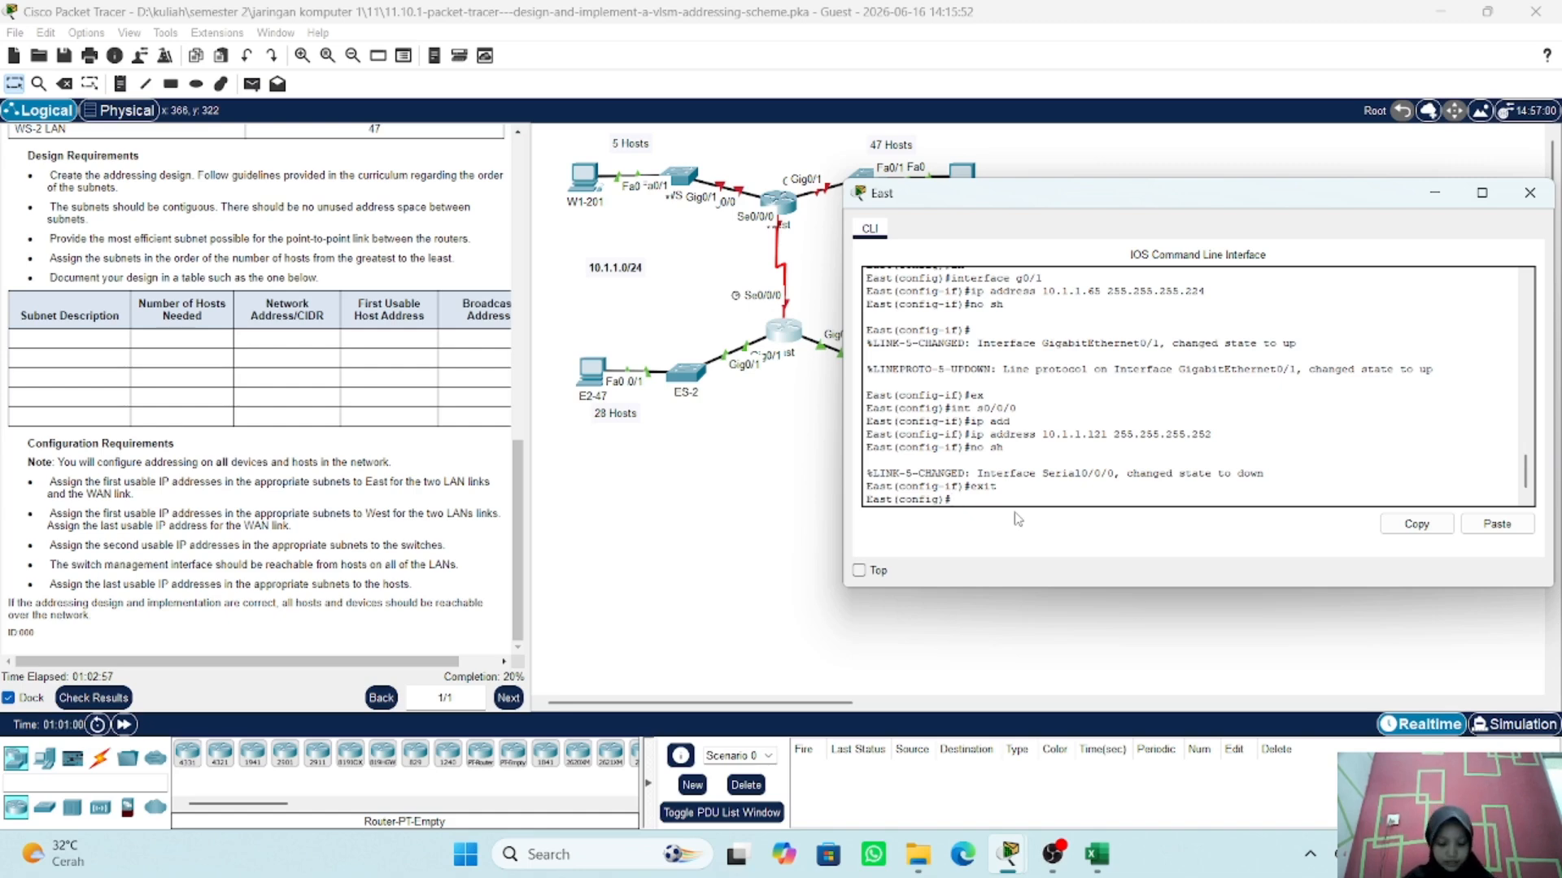
- Add a static route on East to 10.1.1.0 with mask 255.255.255.192 via next hop 10.1.1.122
type("ip")
type("rout")
key("Tab")
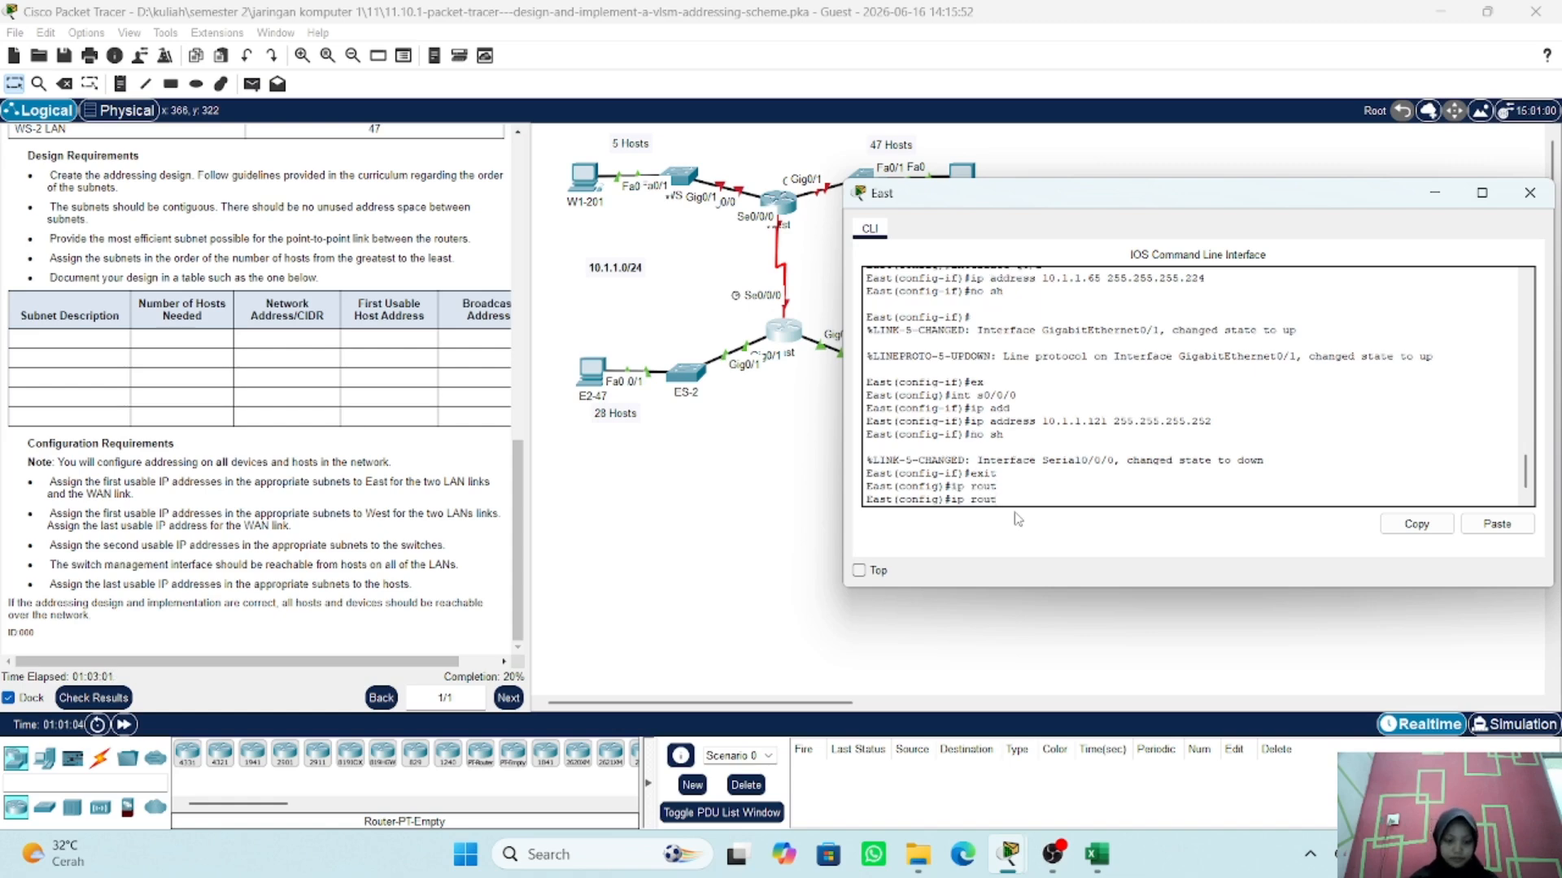
type("e")
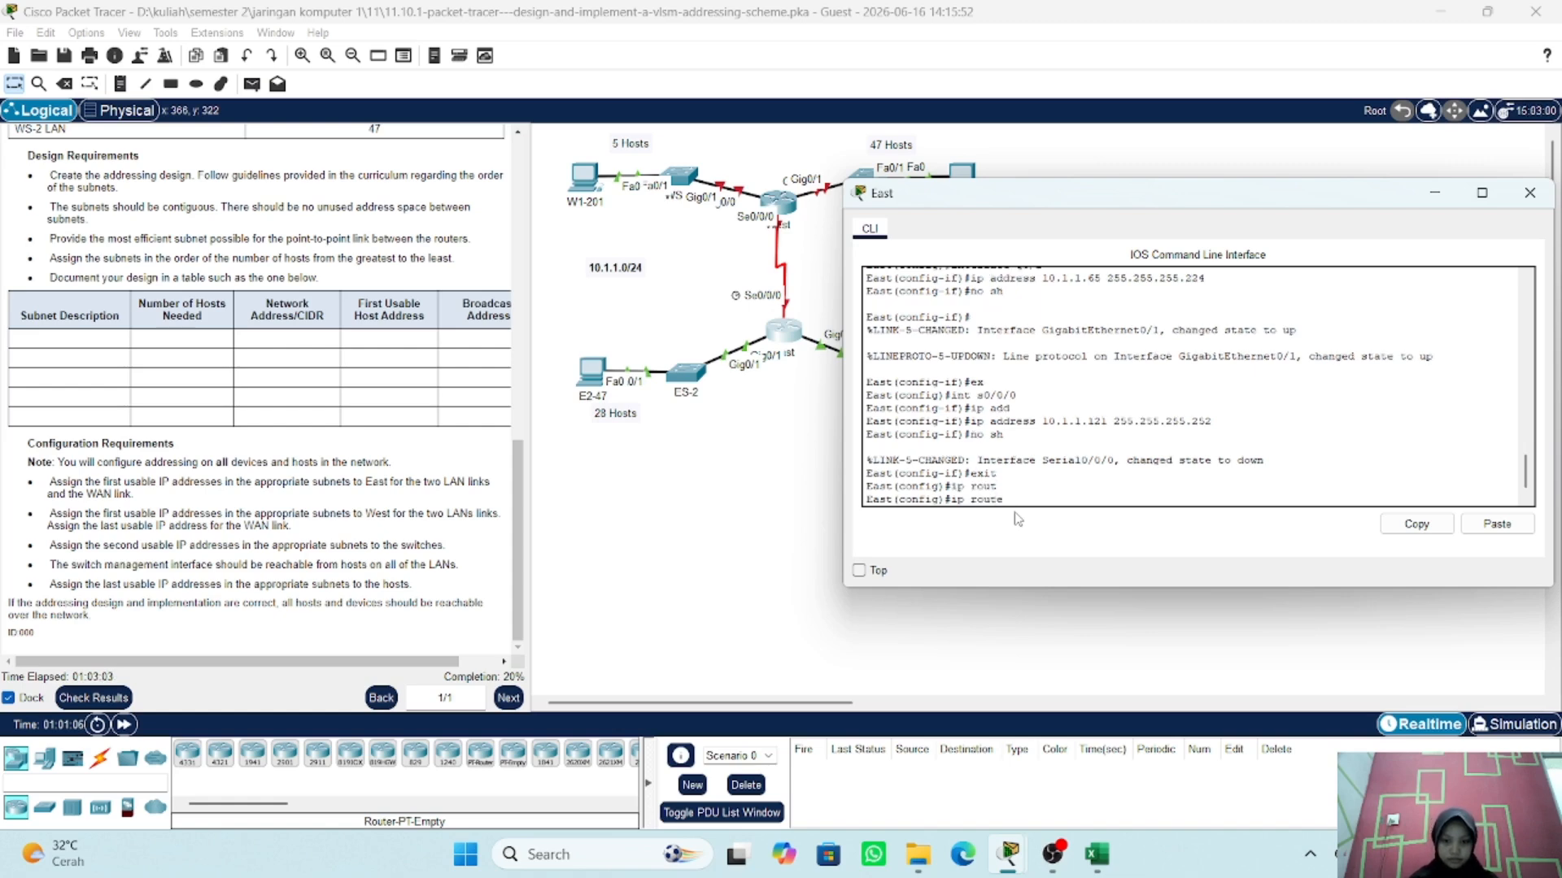
type(" 10")
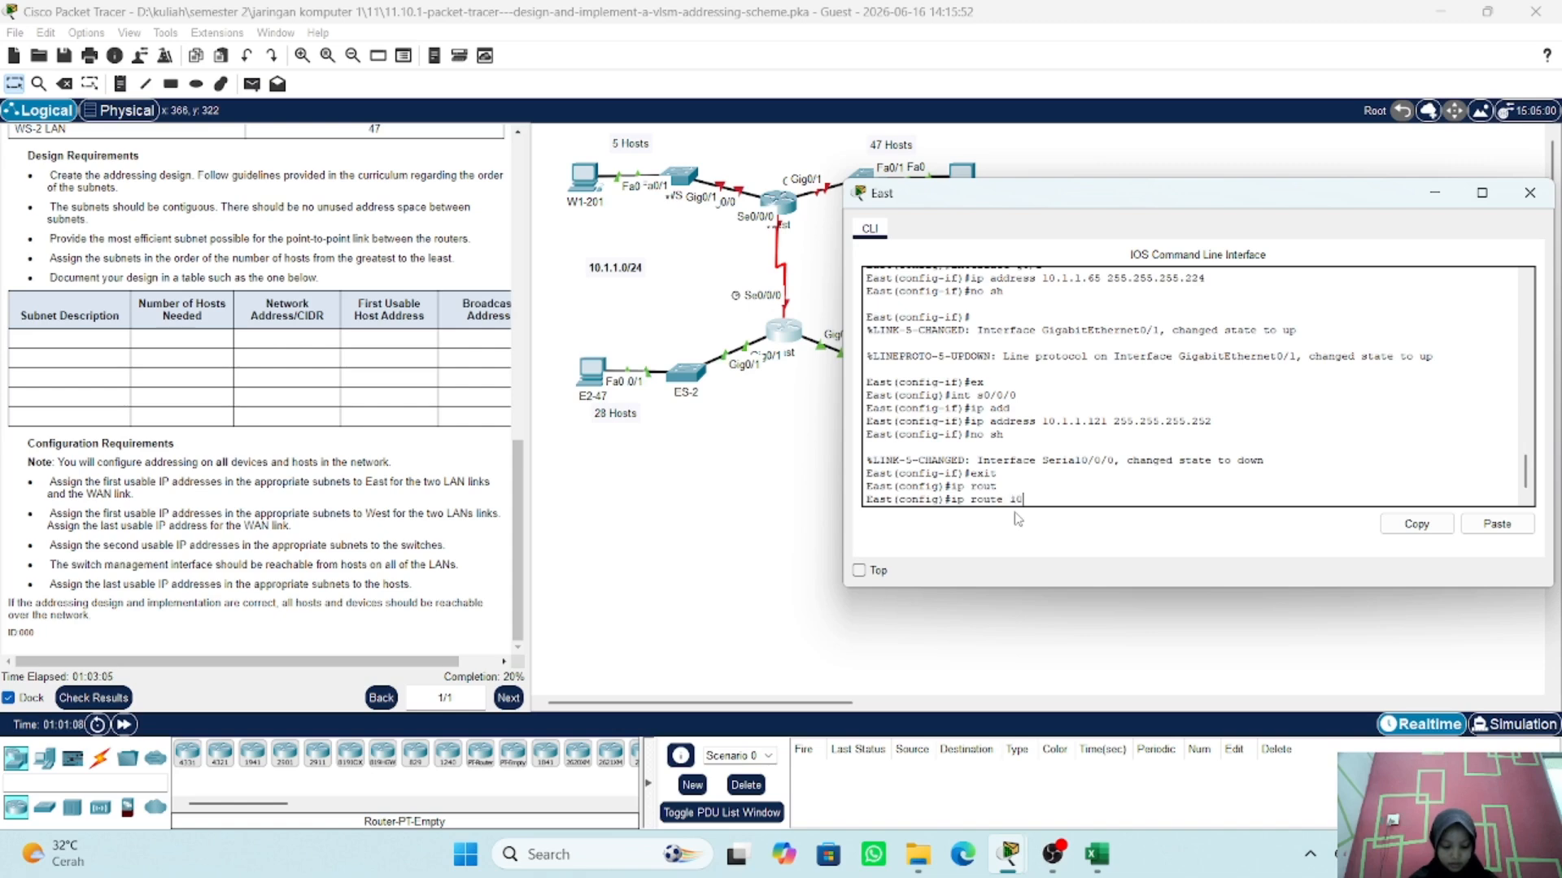
type(".1")
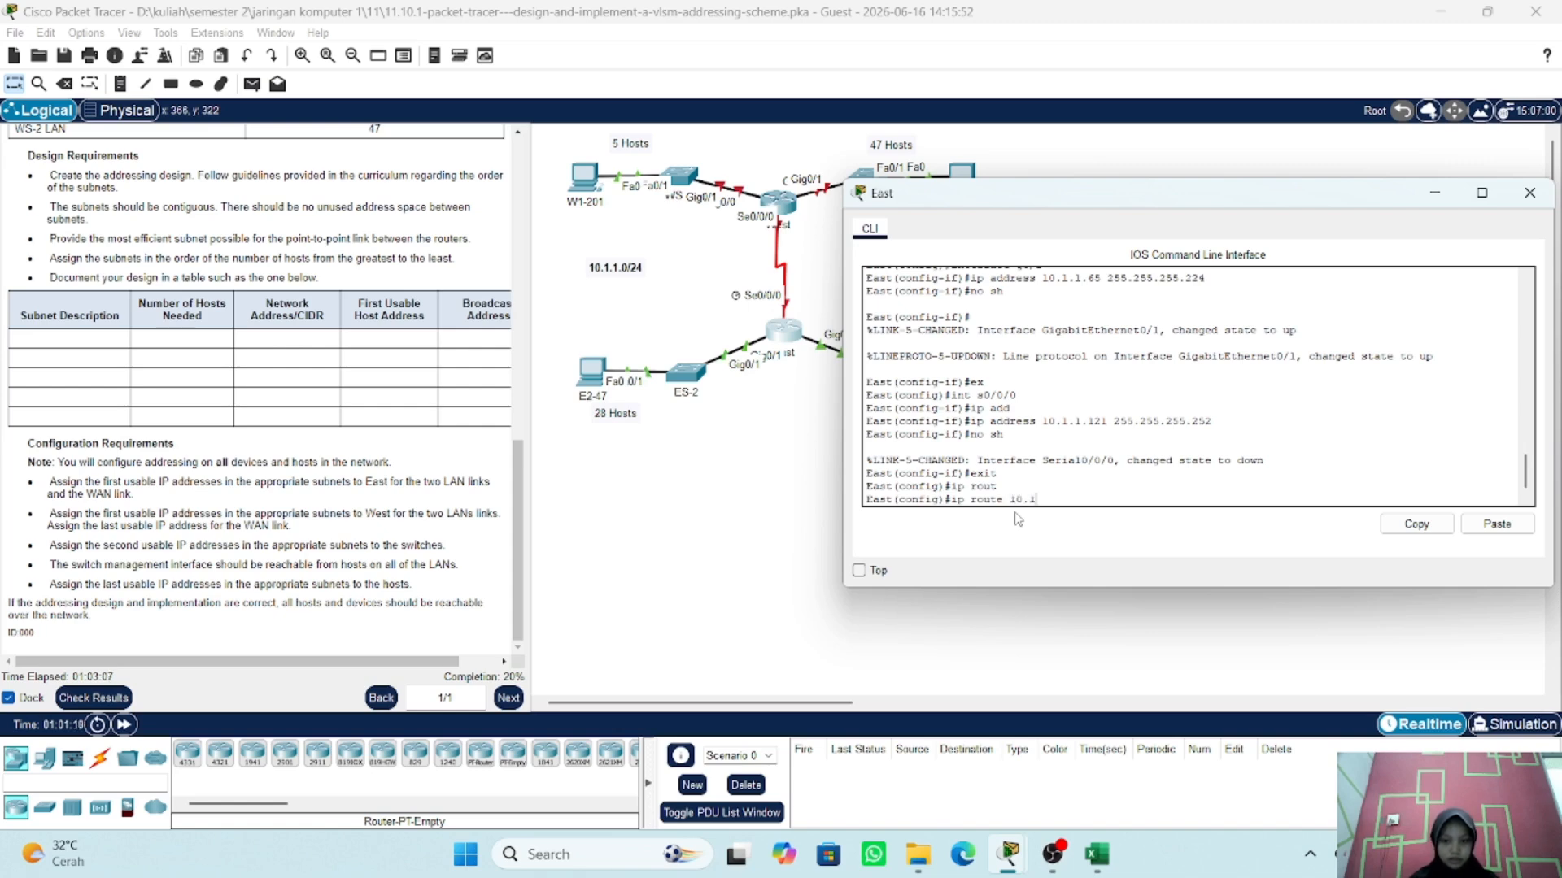
type(".1")
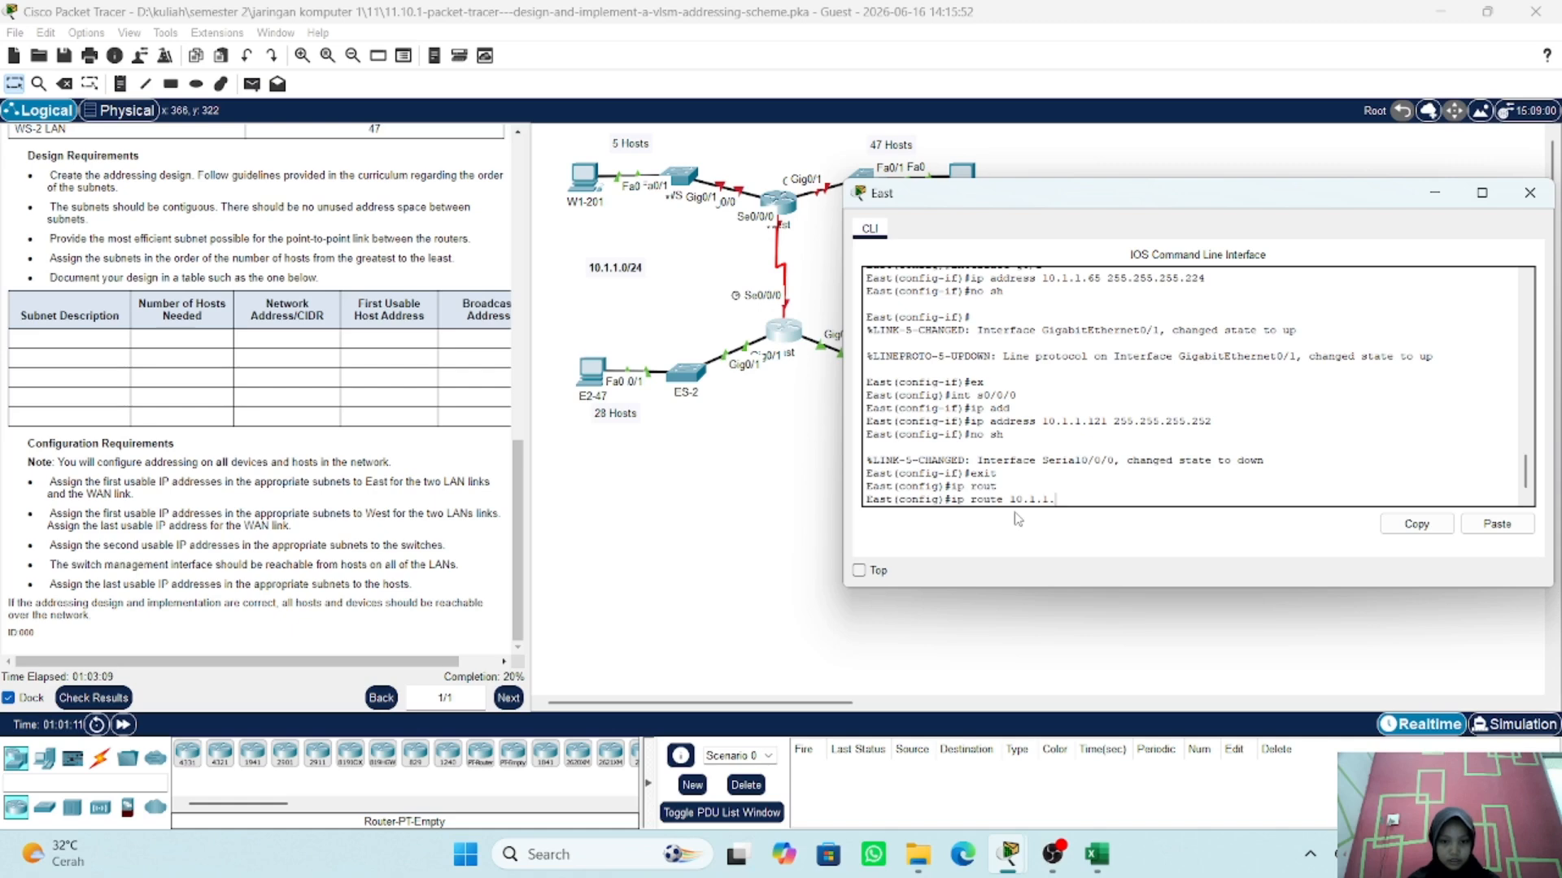
type(".0")
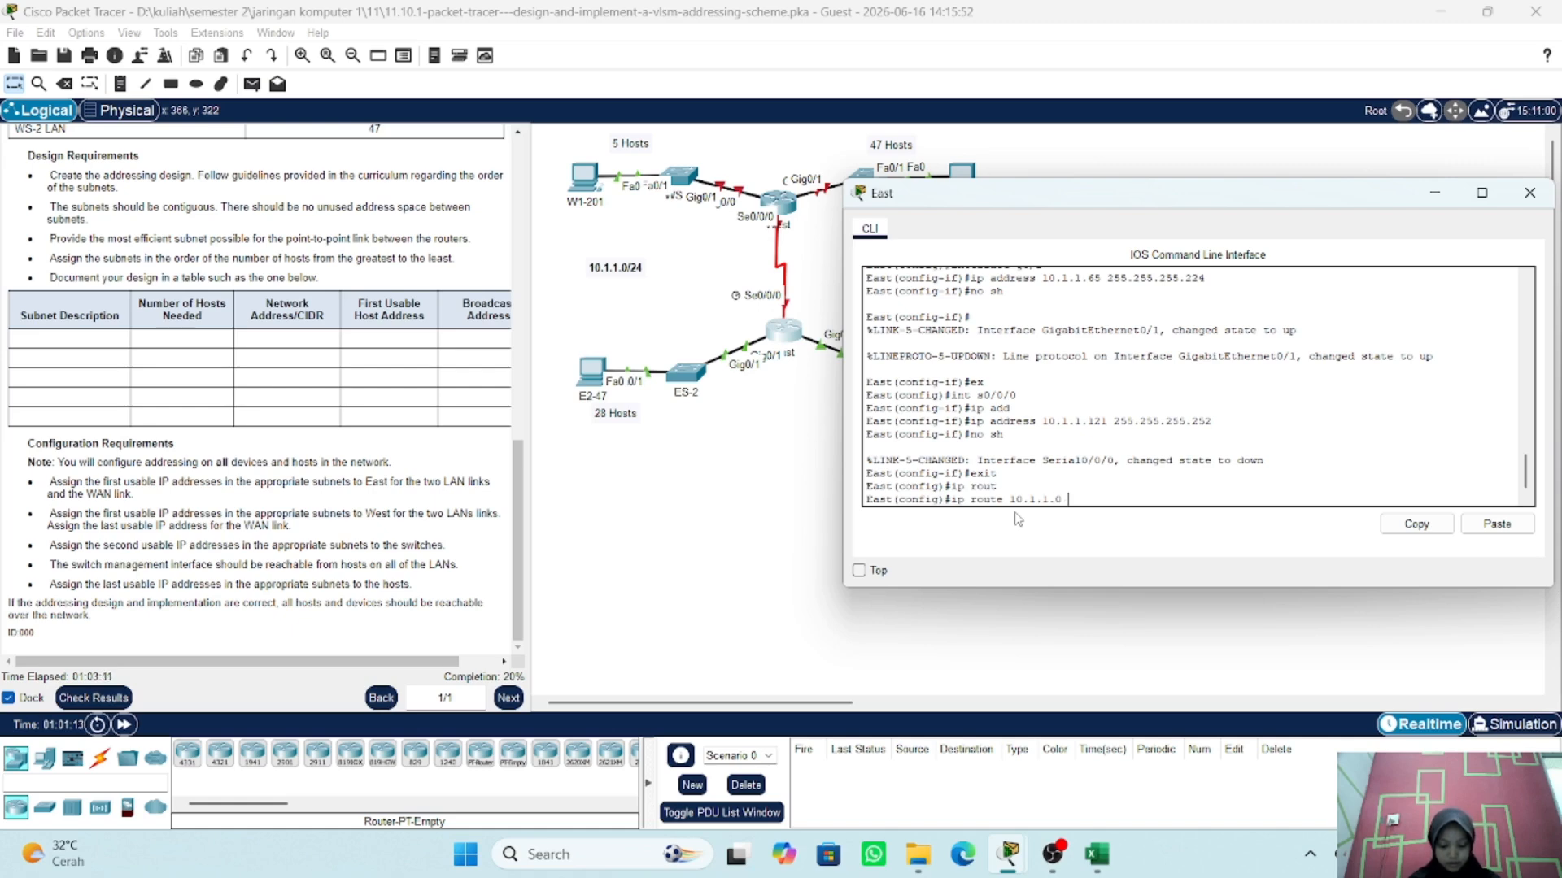
type(" 255.255.")
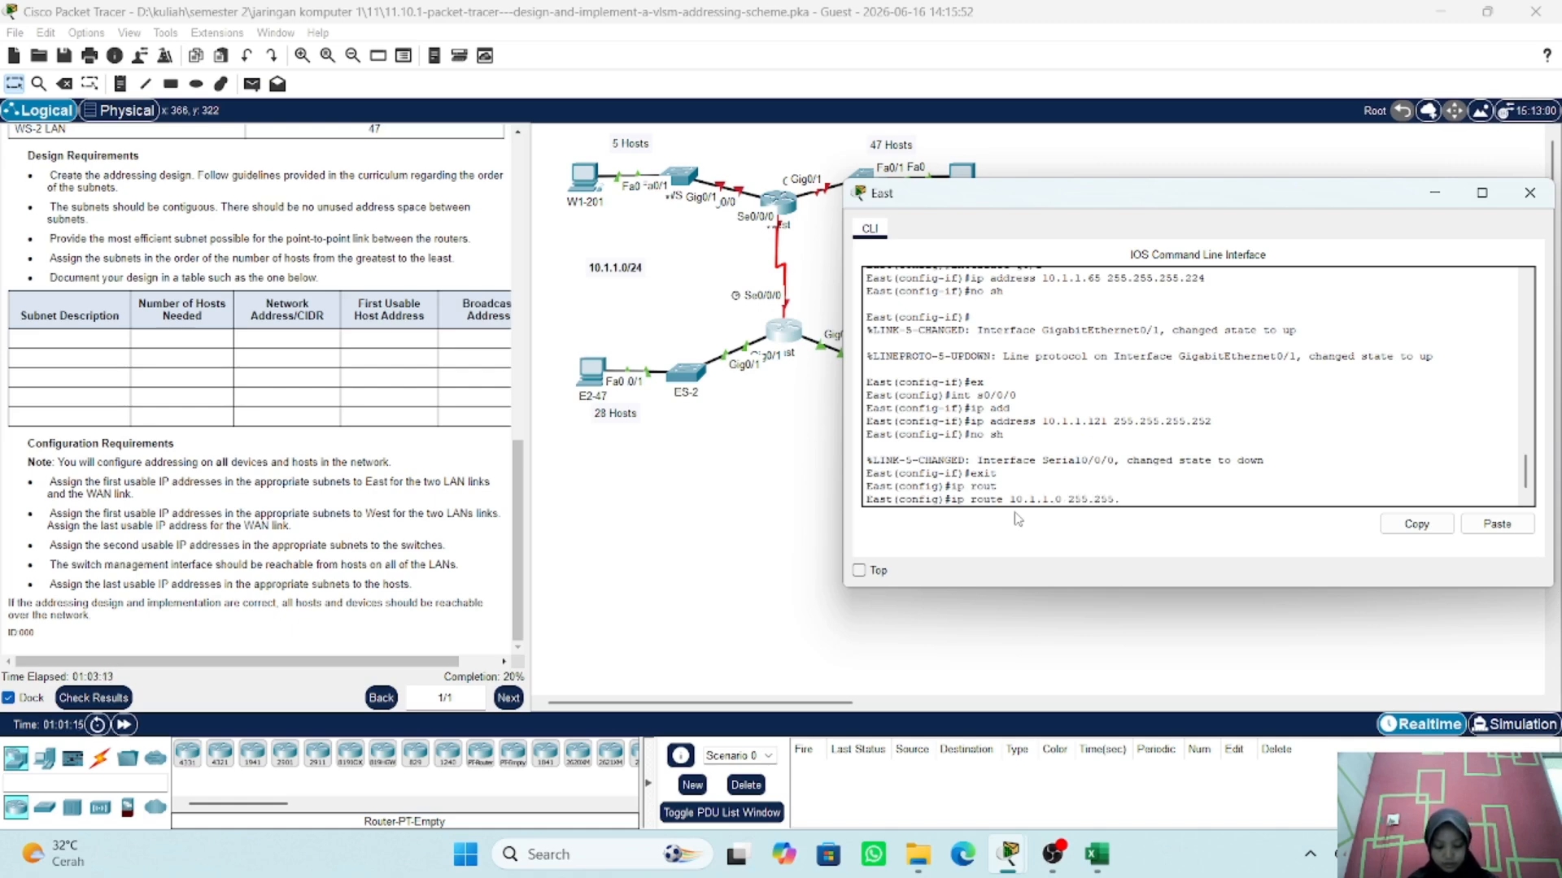
type("255.")
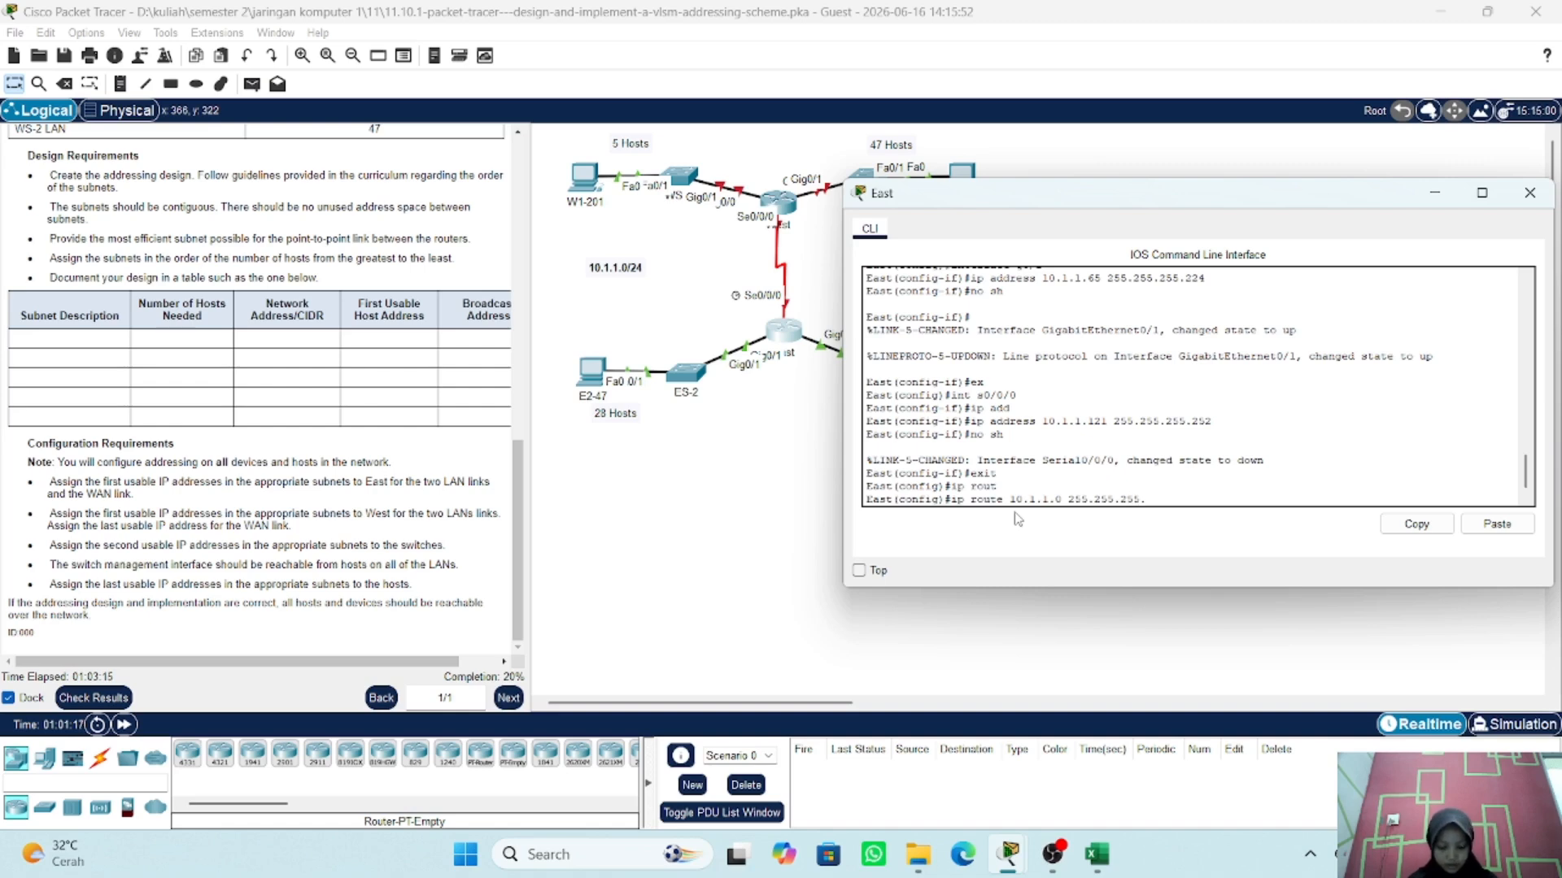
type("2")
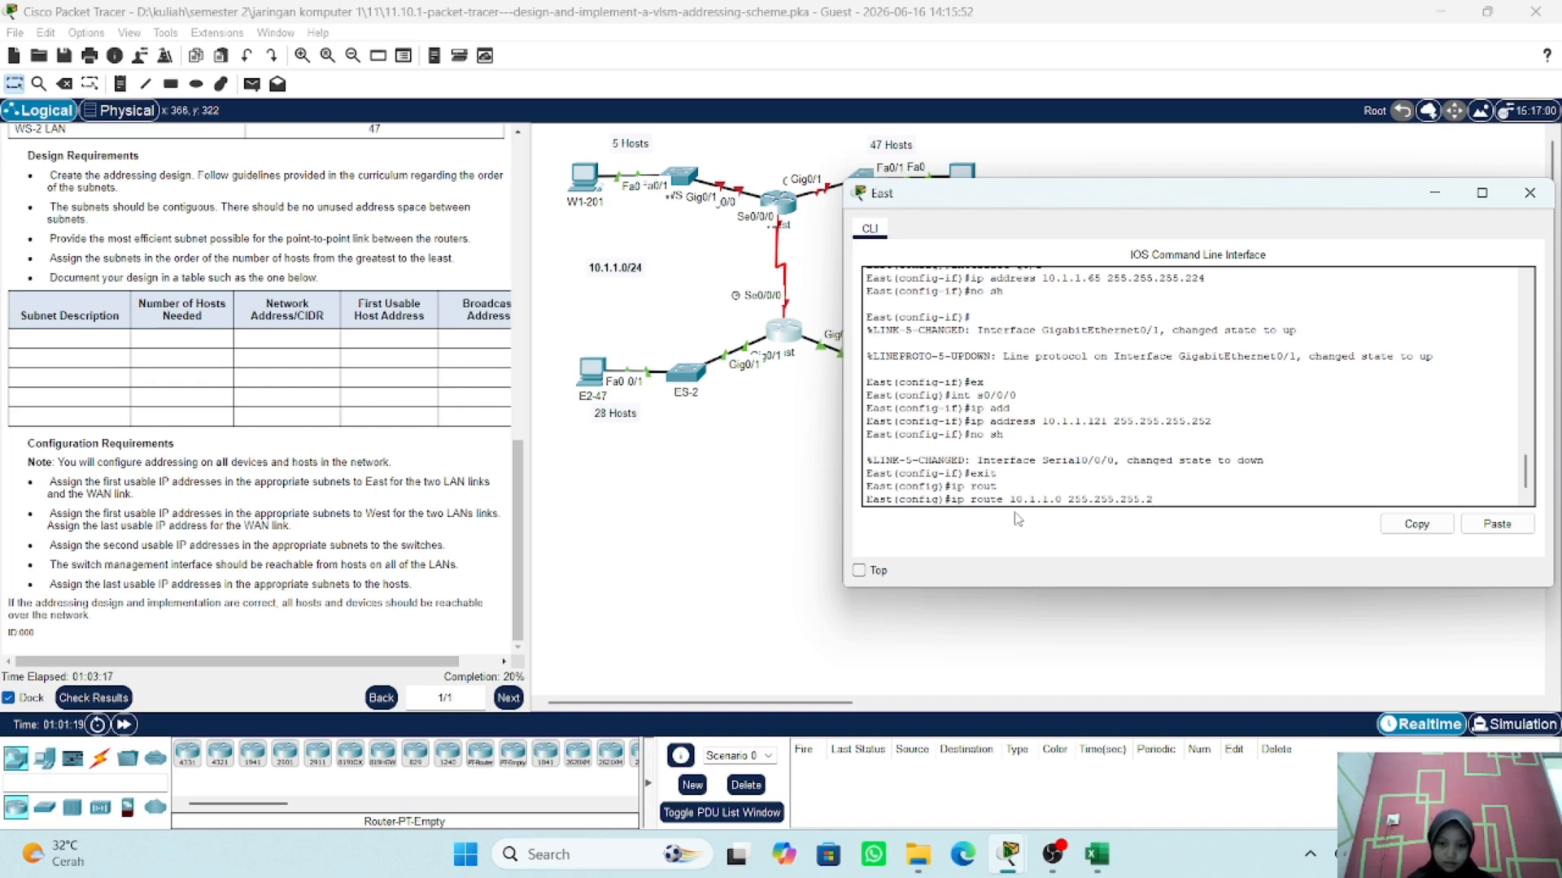
key("BackSpace")
type("1")
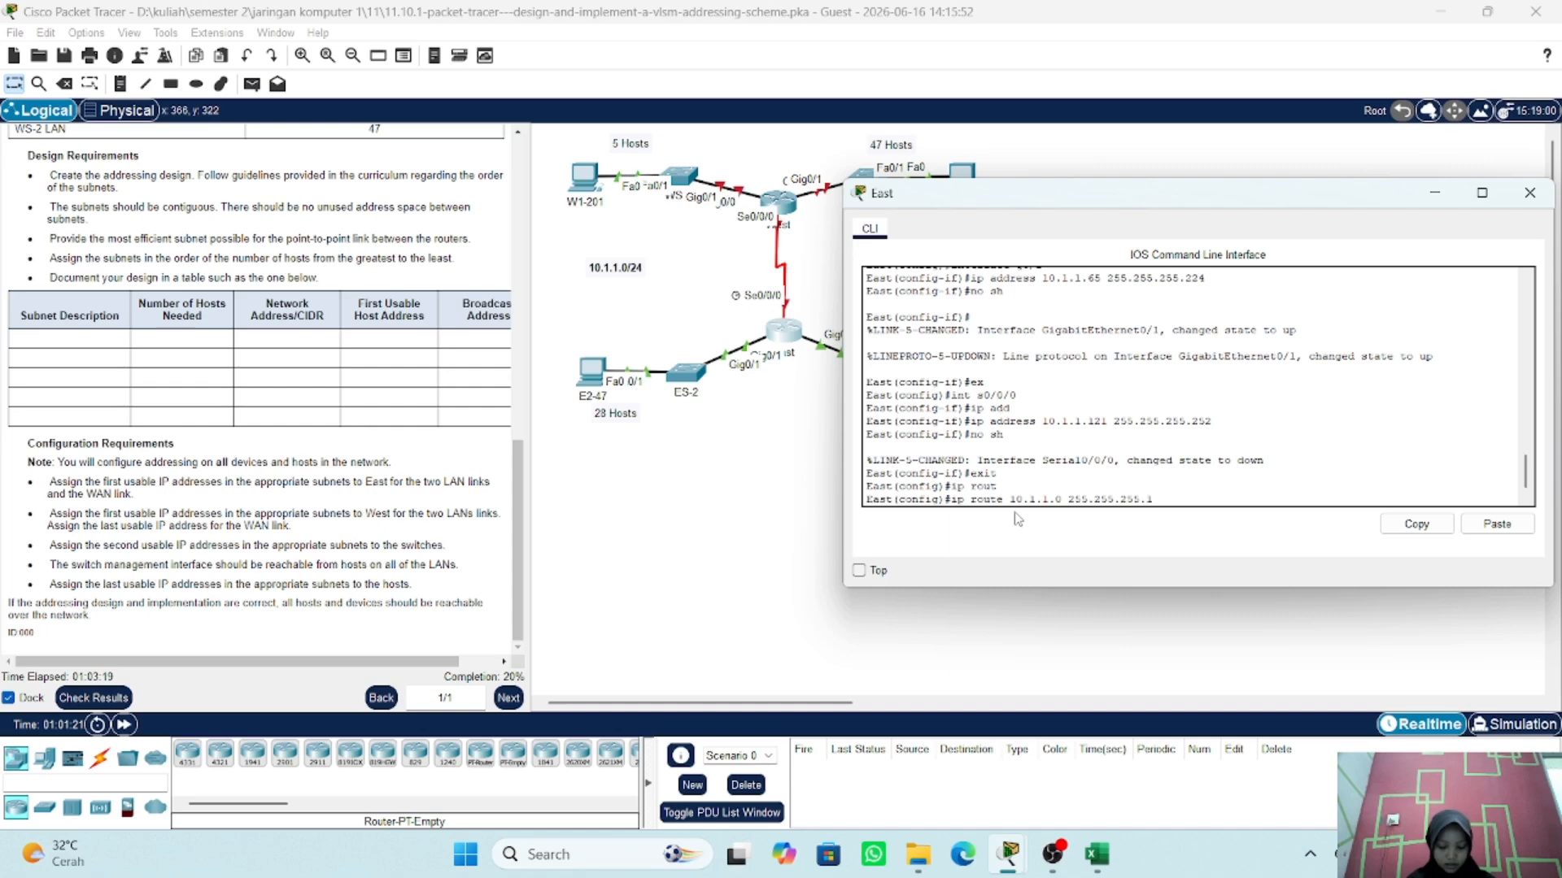
type("92")
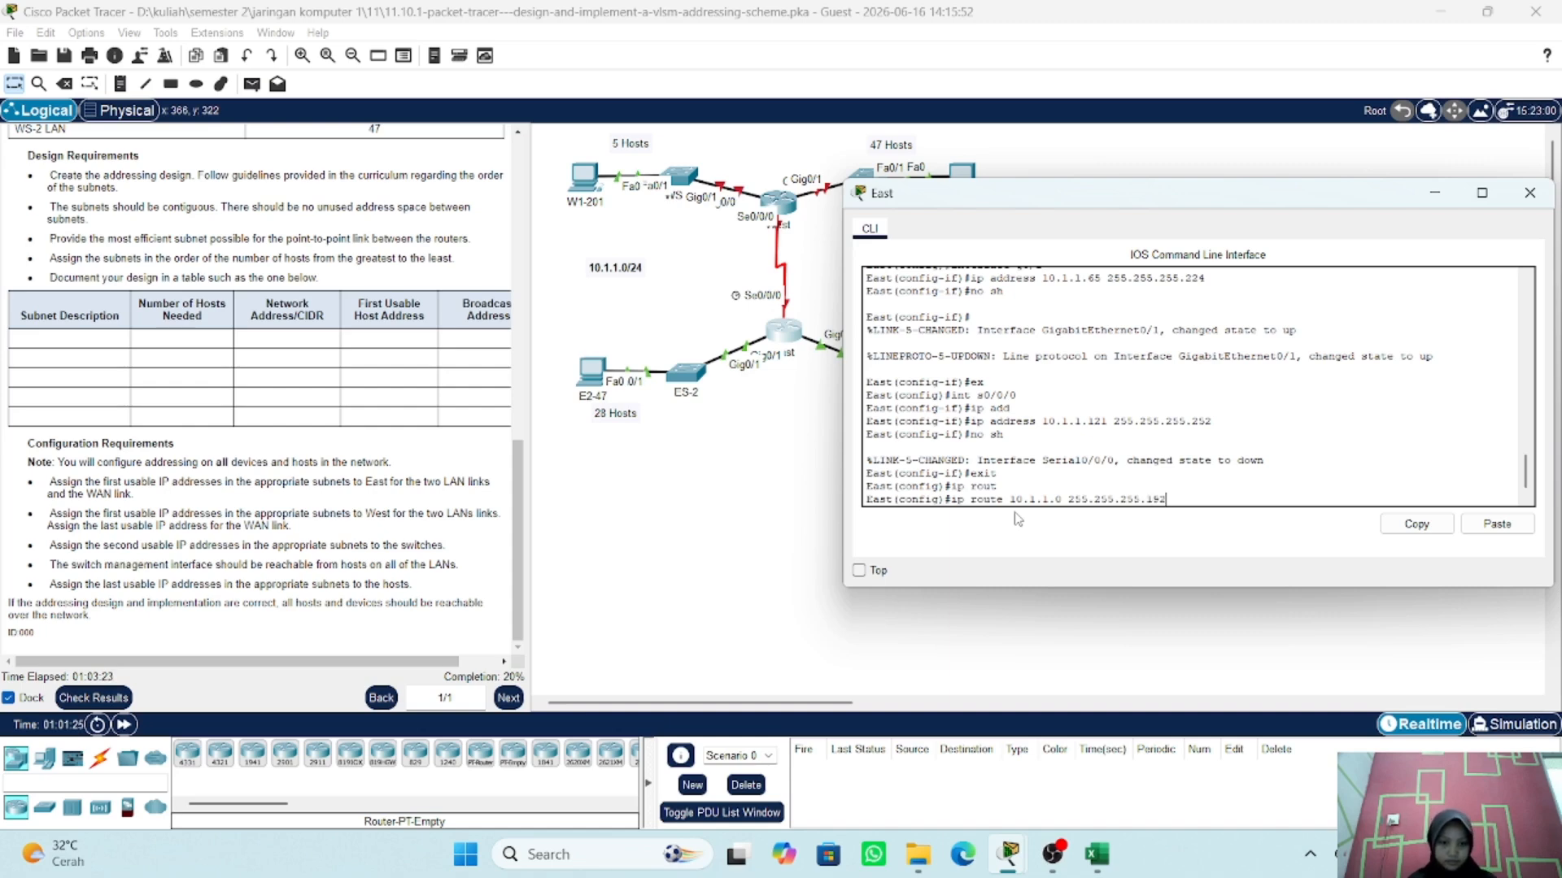
type(" 10")
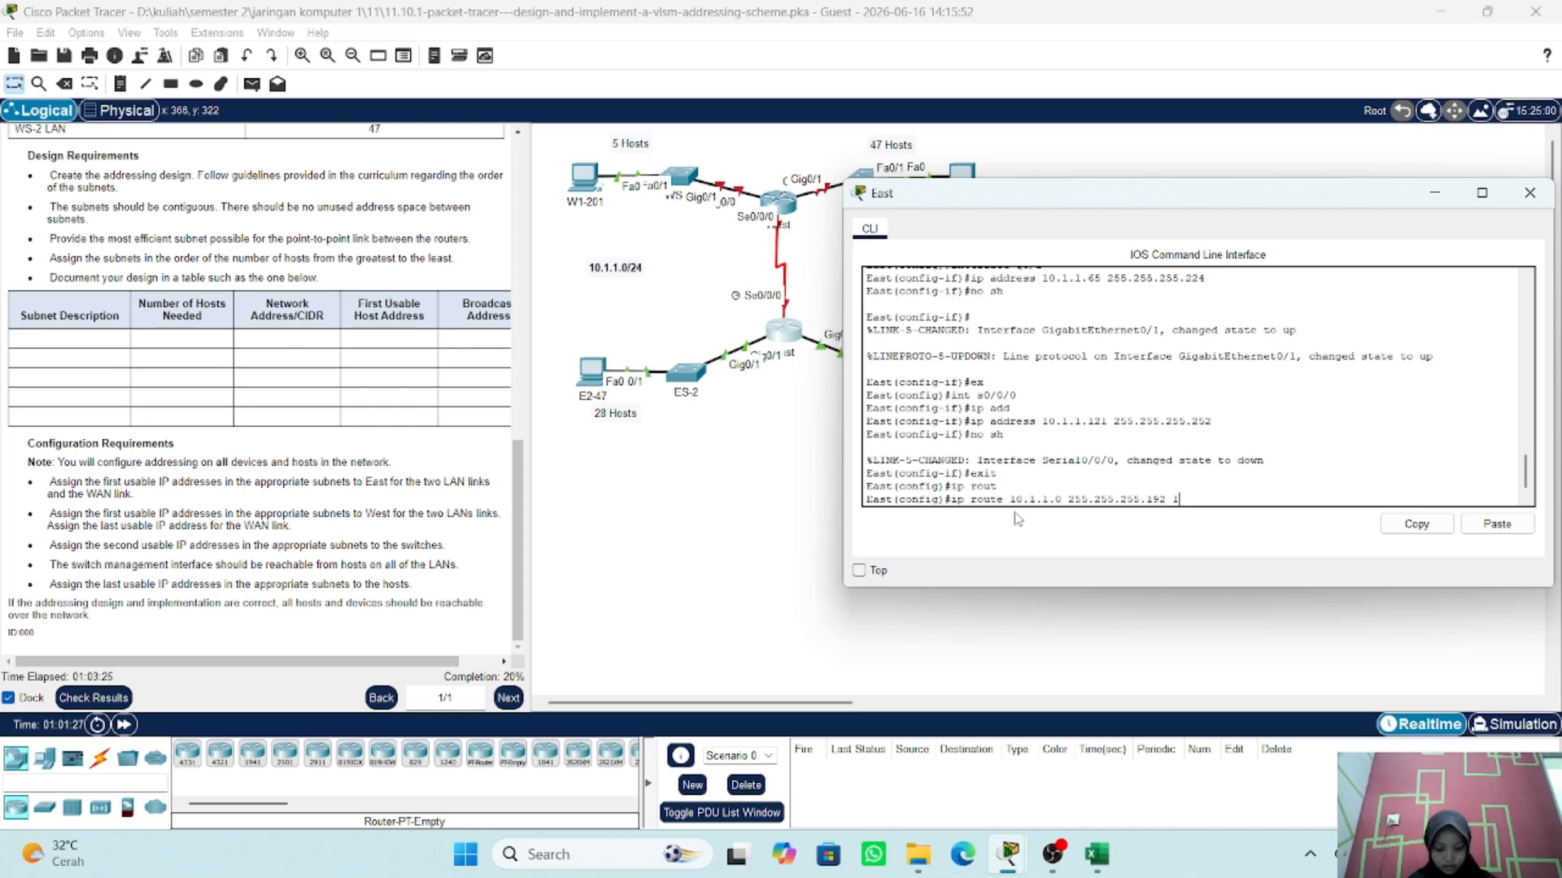
type(".1.1.")
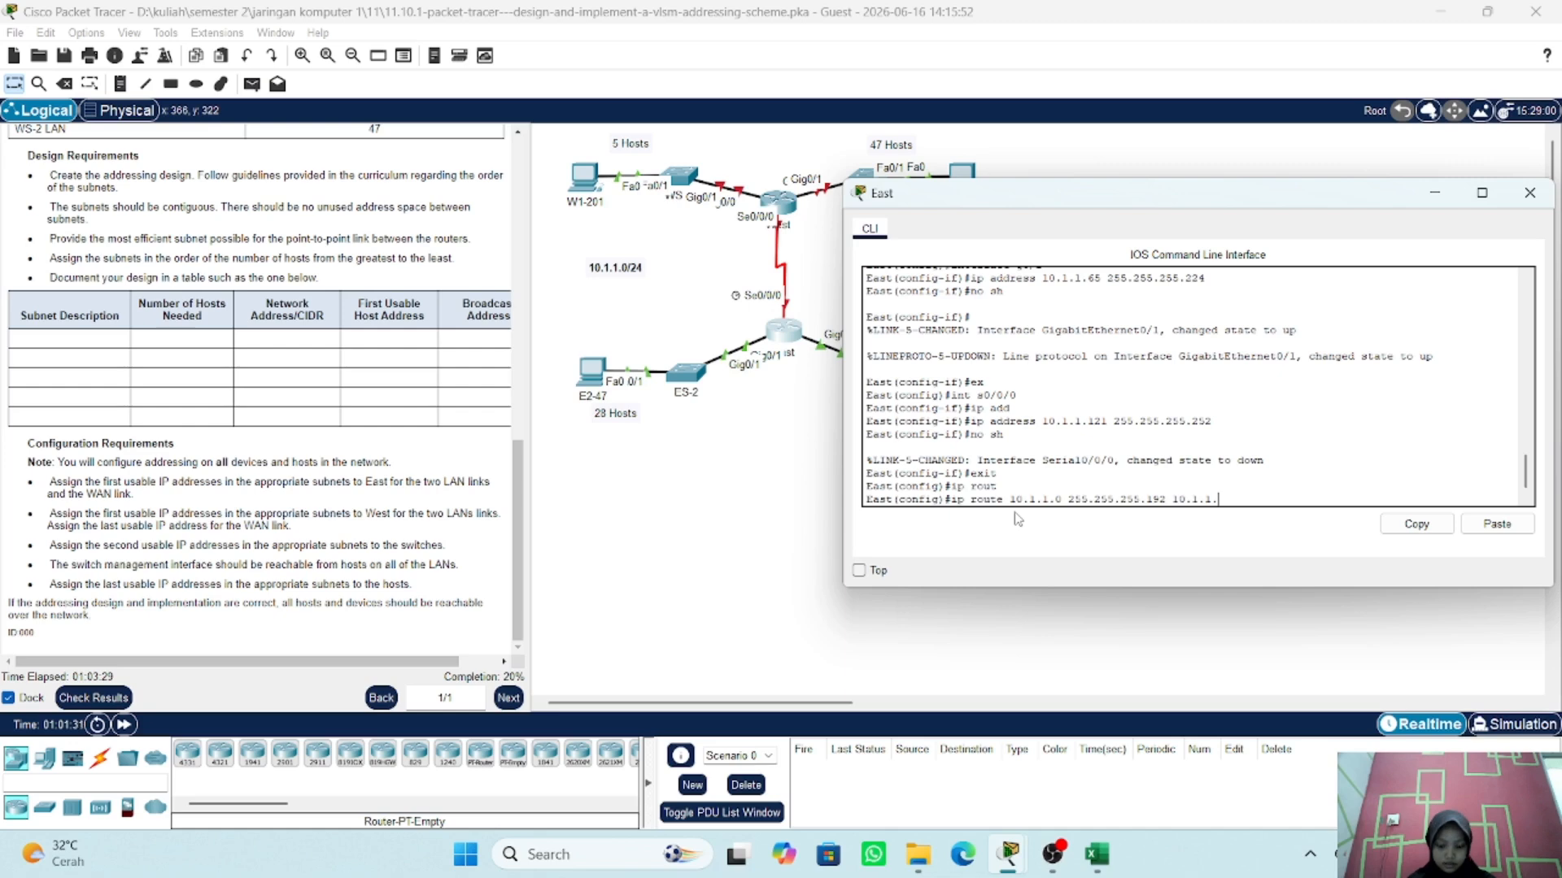
type("122")
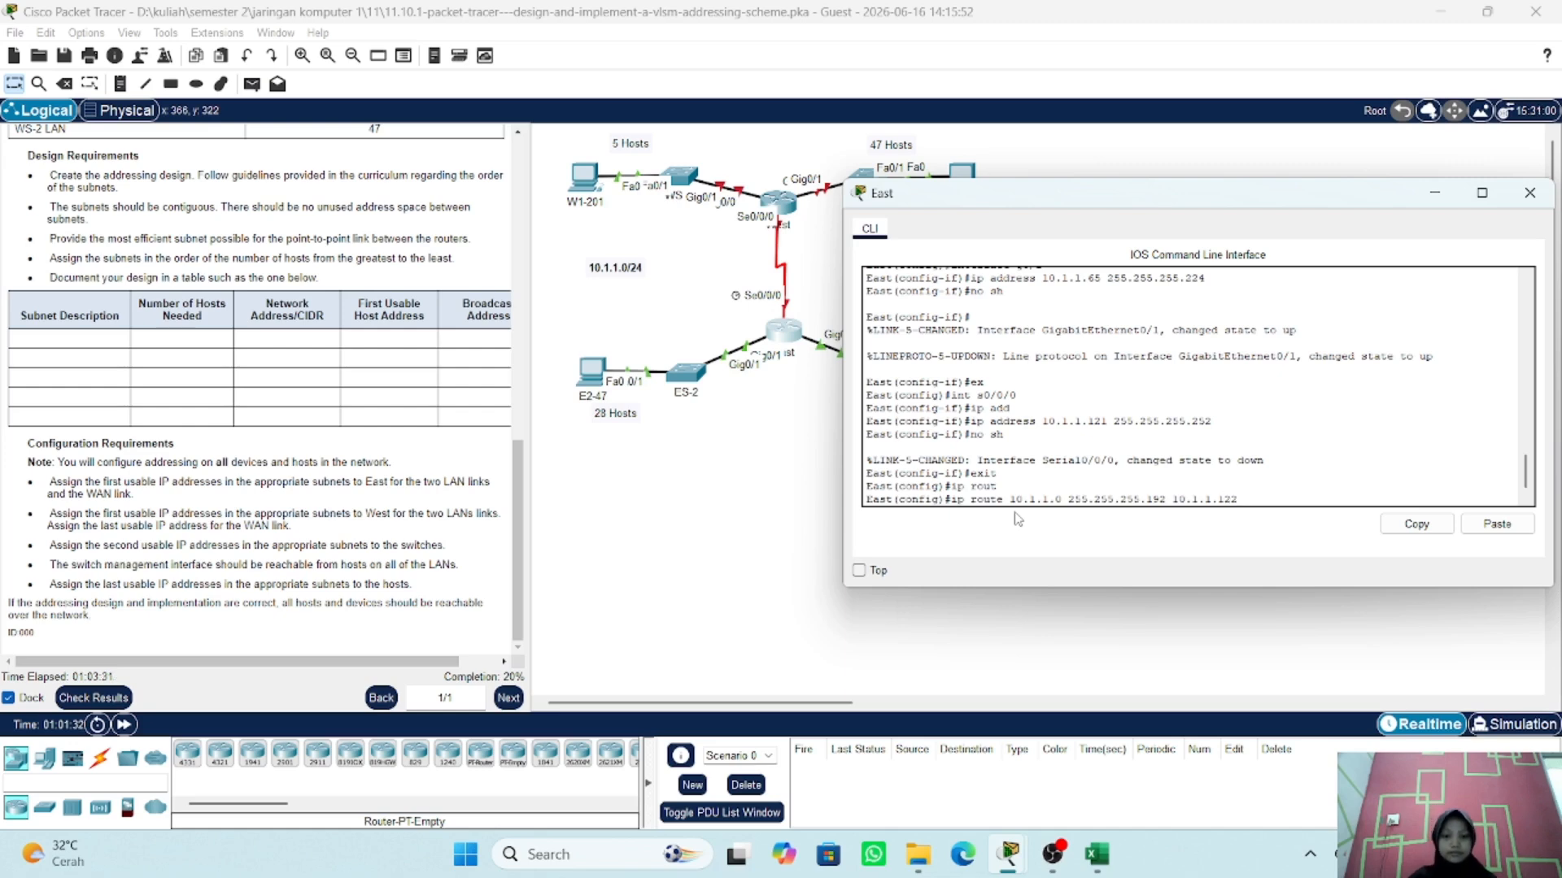
key("Return")
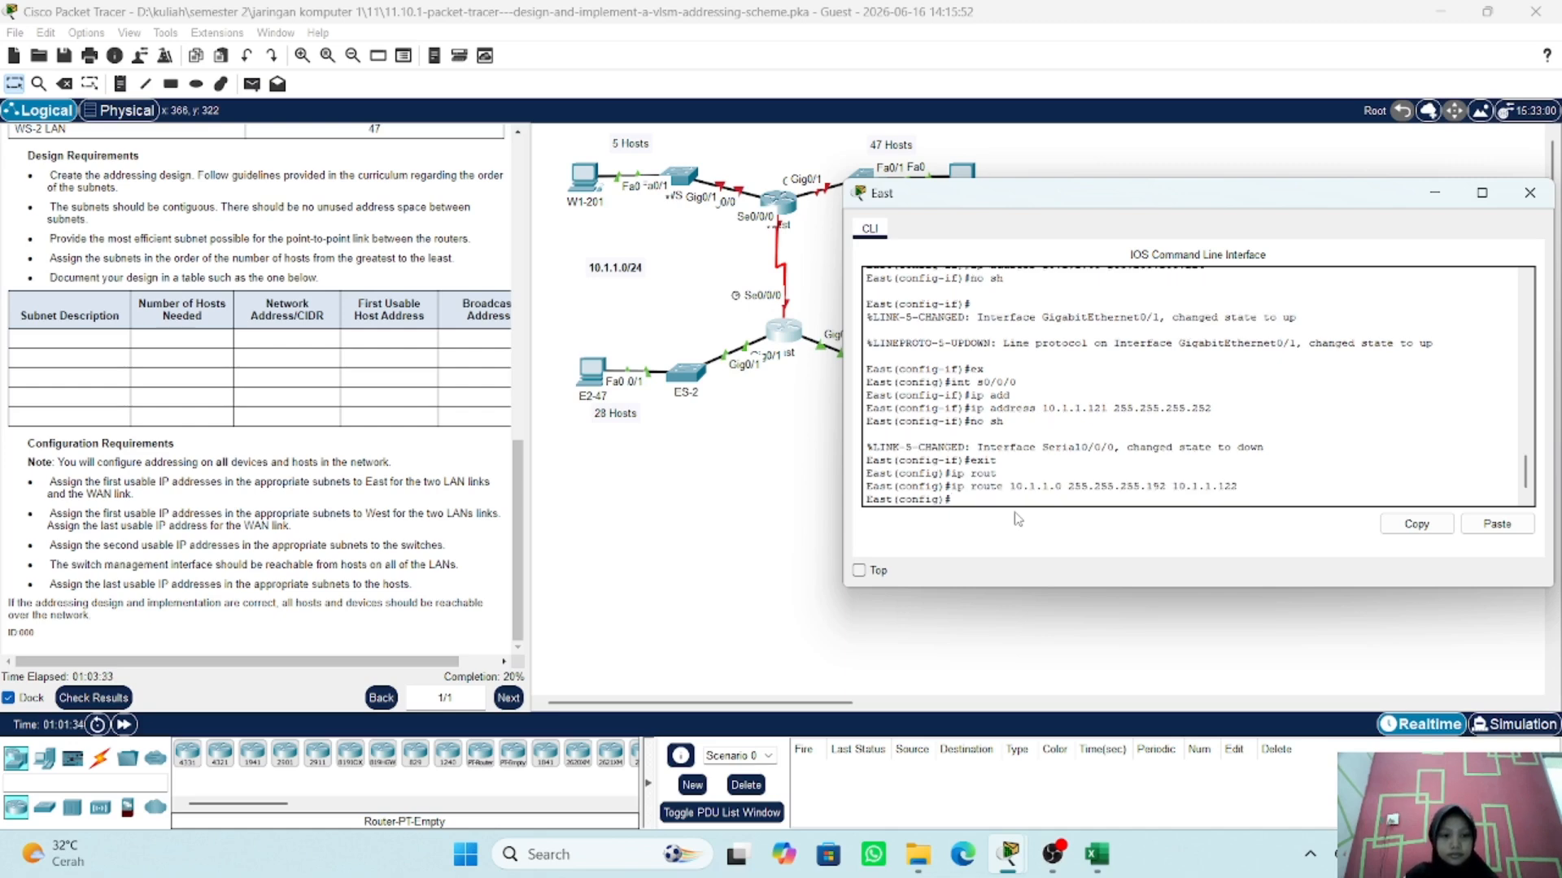
- Reuse the previous ip route command on East to add a route to 10.1.1.112 with mask 255.255.255.248 via 10.1.1.122
key("Up")
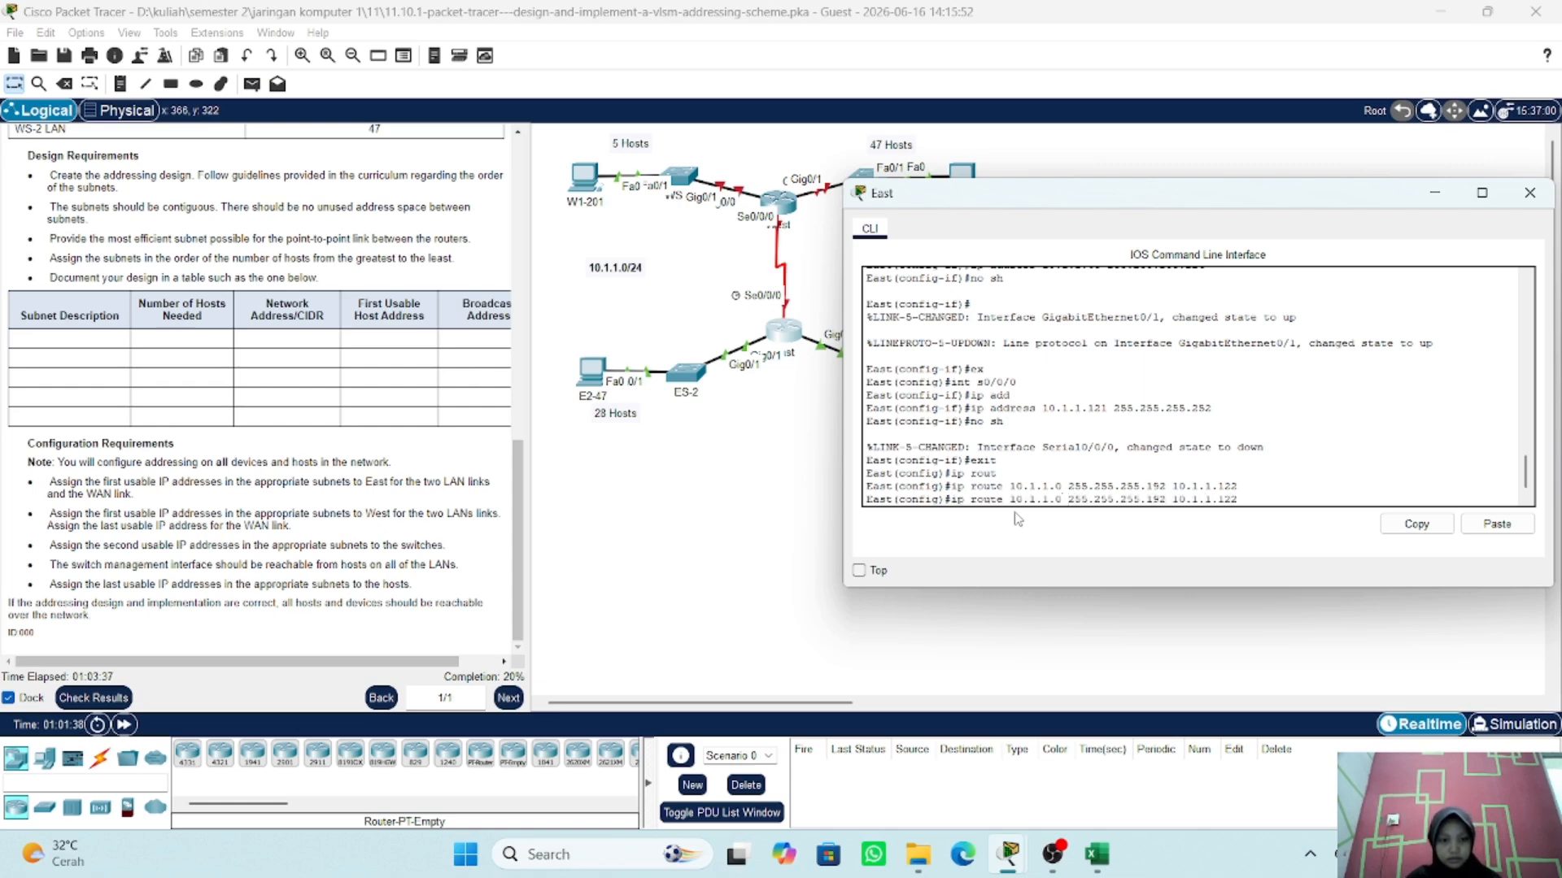
key("BackSpace")
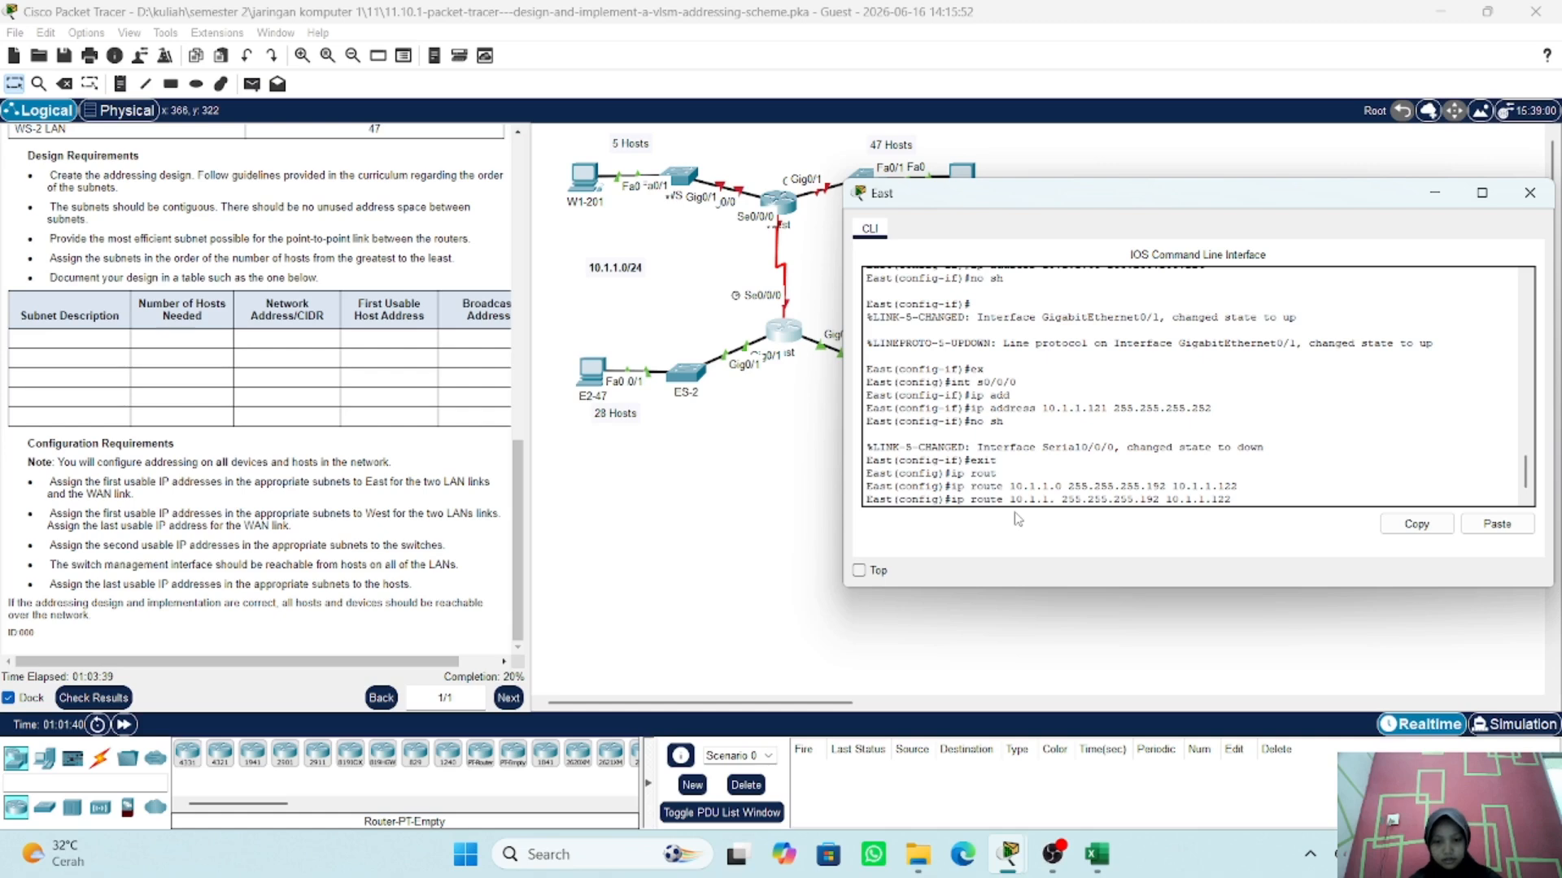
type("112")
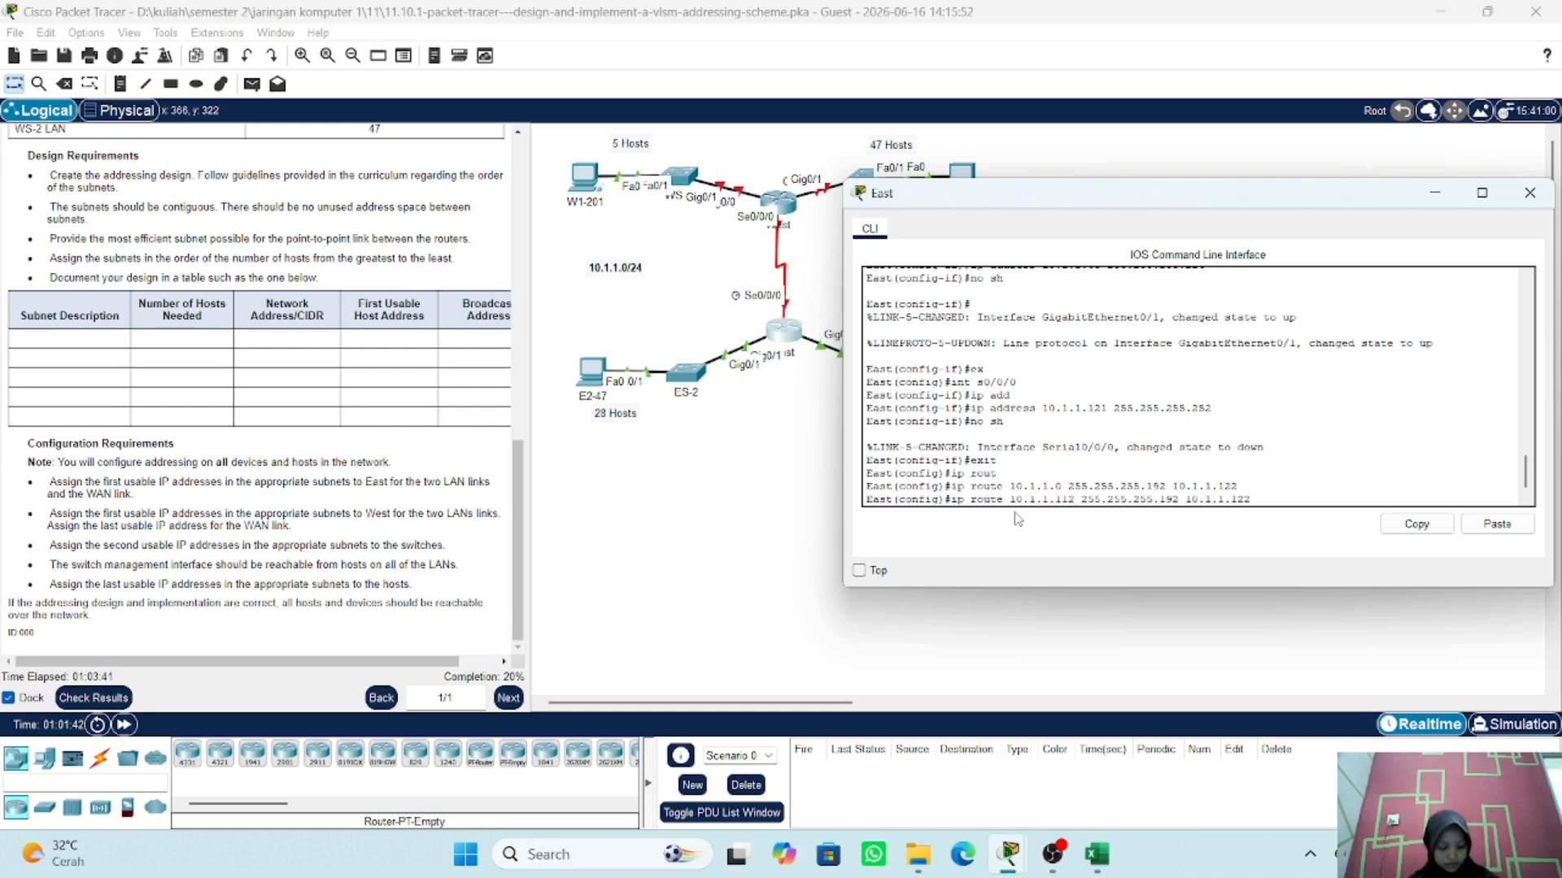
key("Right")
key("Right")
key("Right")
key("Right")
key("Right")
key("Right")
key("Right")
key("Right")
key("Right")
key("Right")
key("Right")
key("Right")
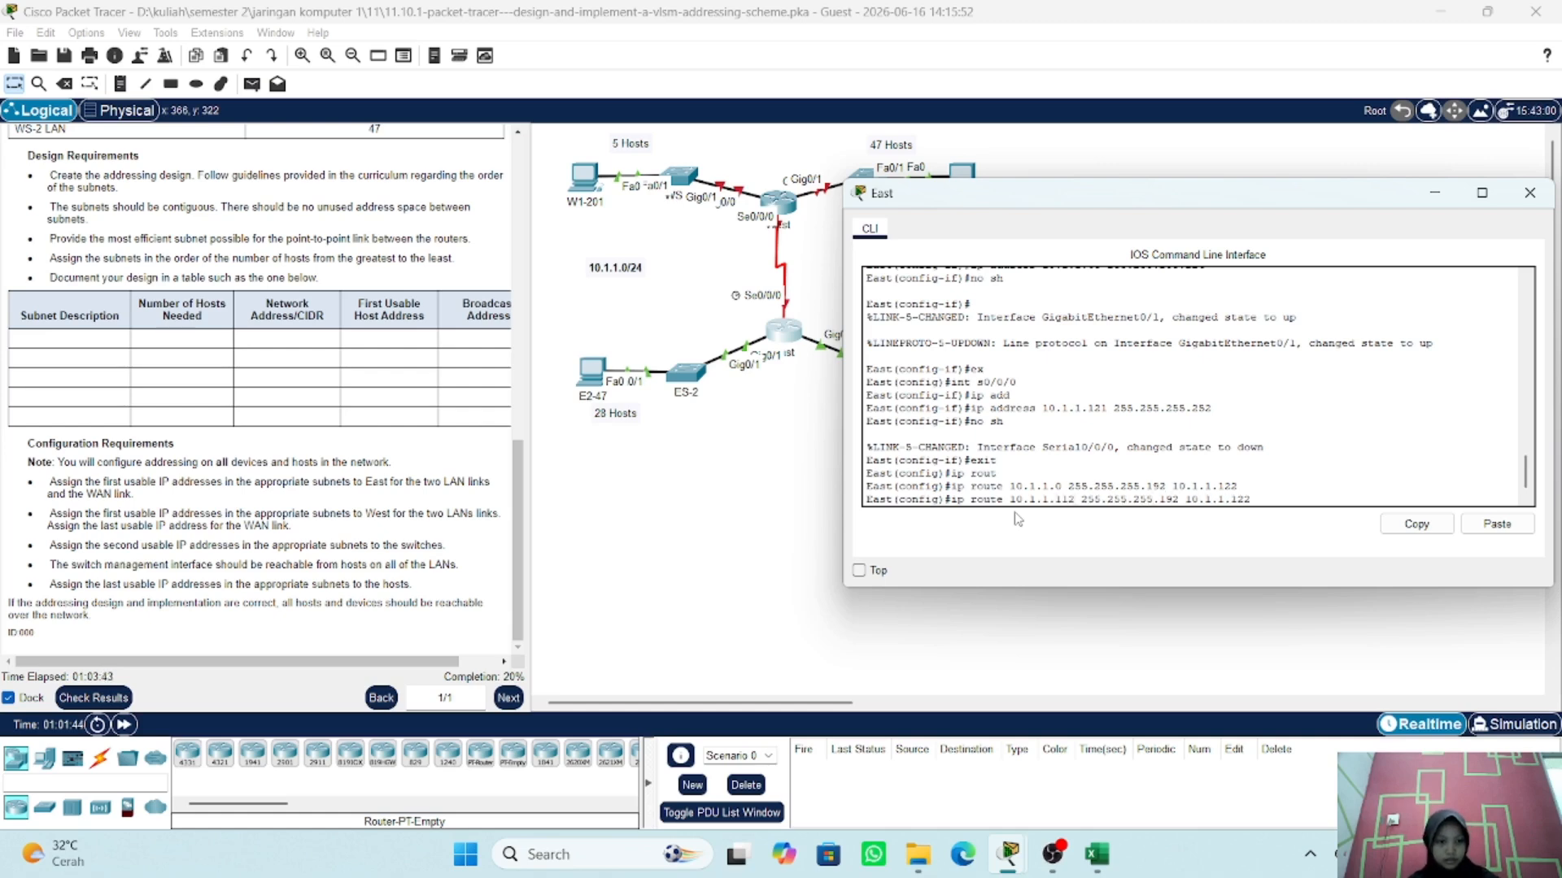
key("BackSpace")
key("BackSpace")
key("BackSpace")
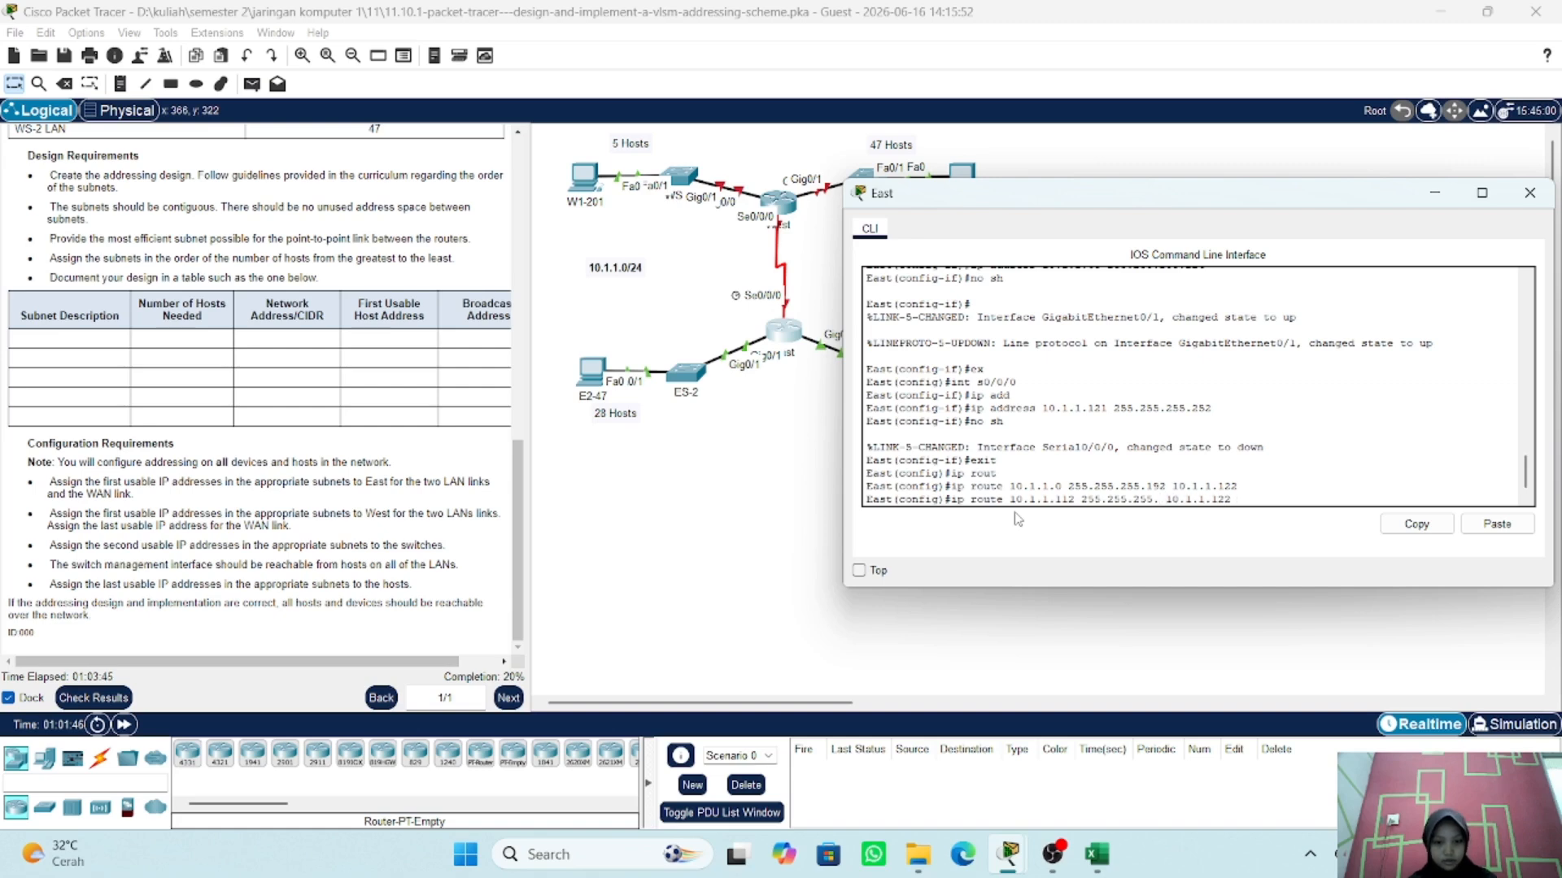
type("2")
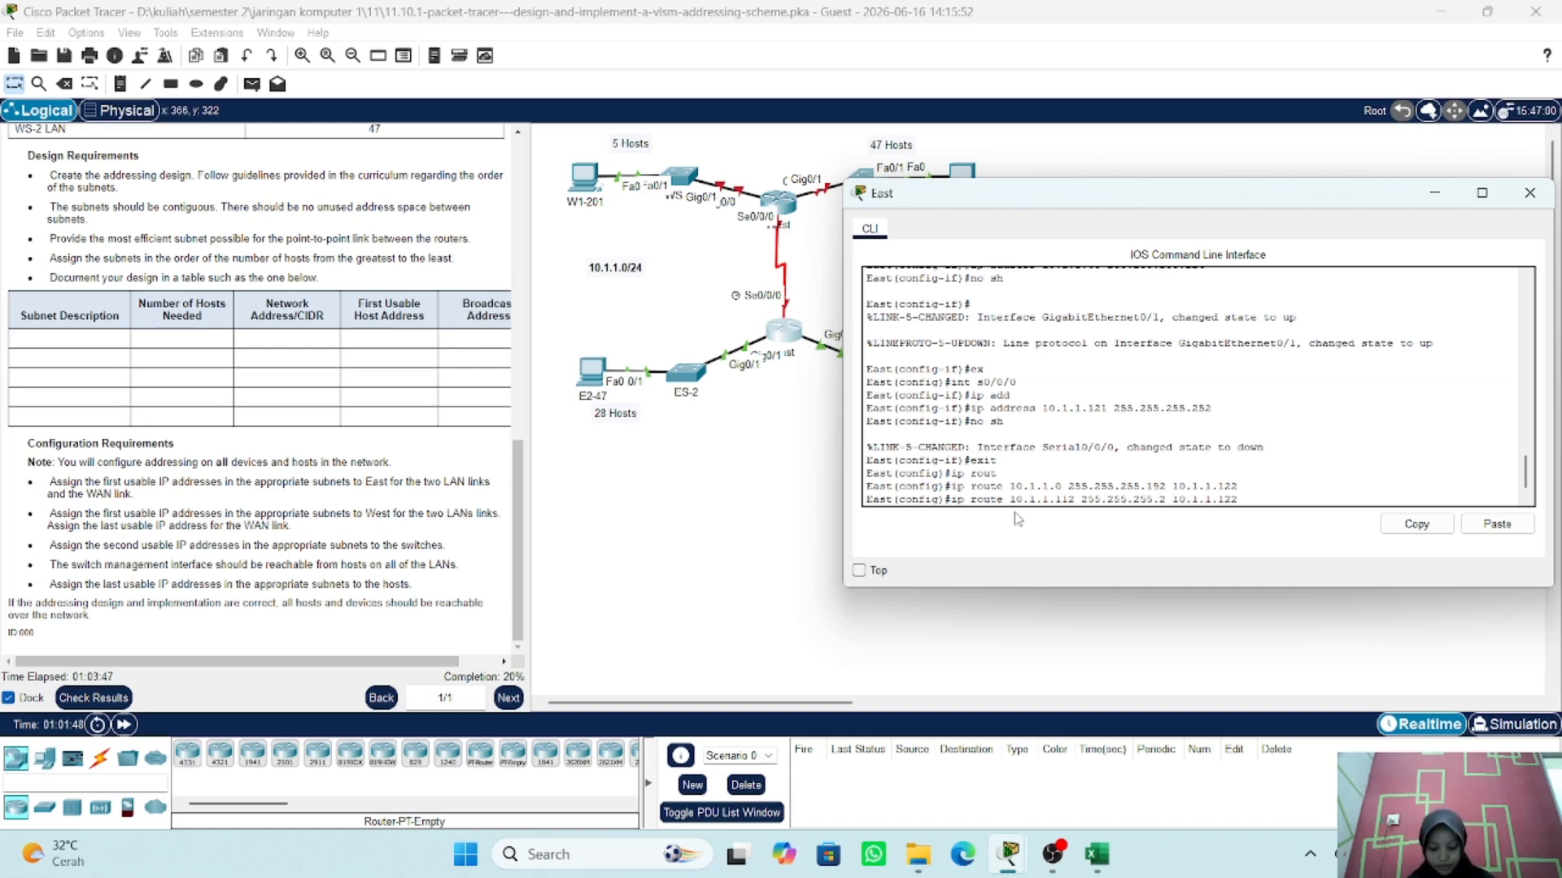
type("48")
key("Right")
key("Right")
key("Right")
key("Right")
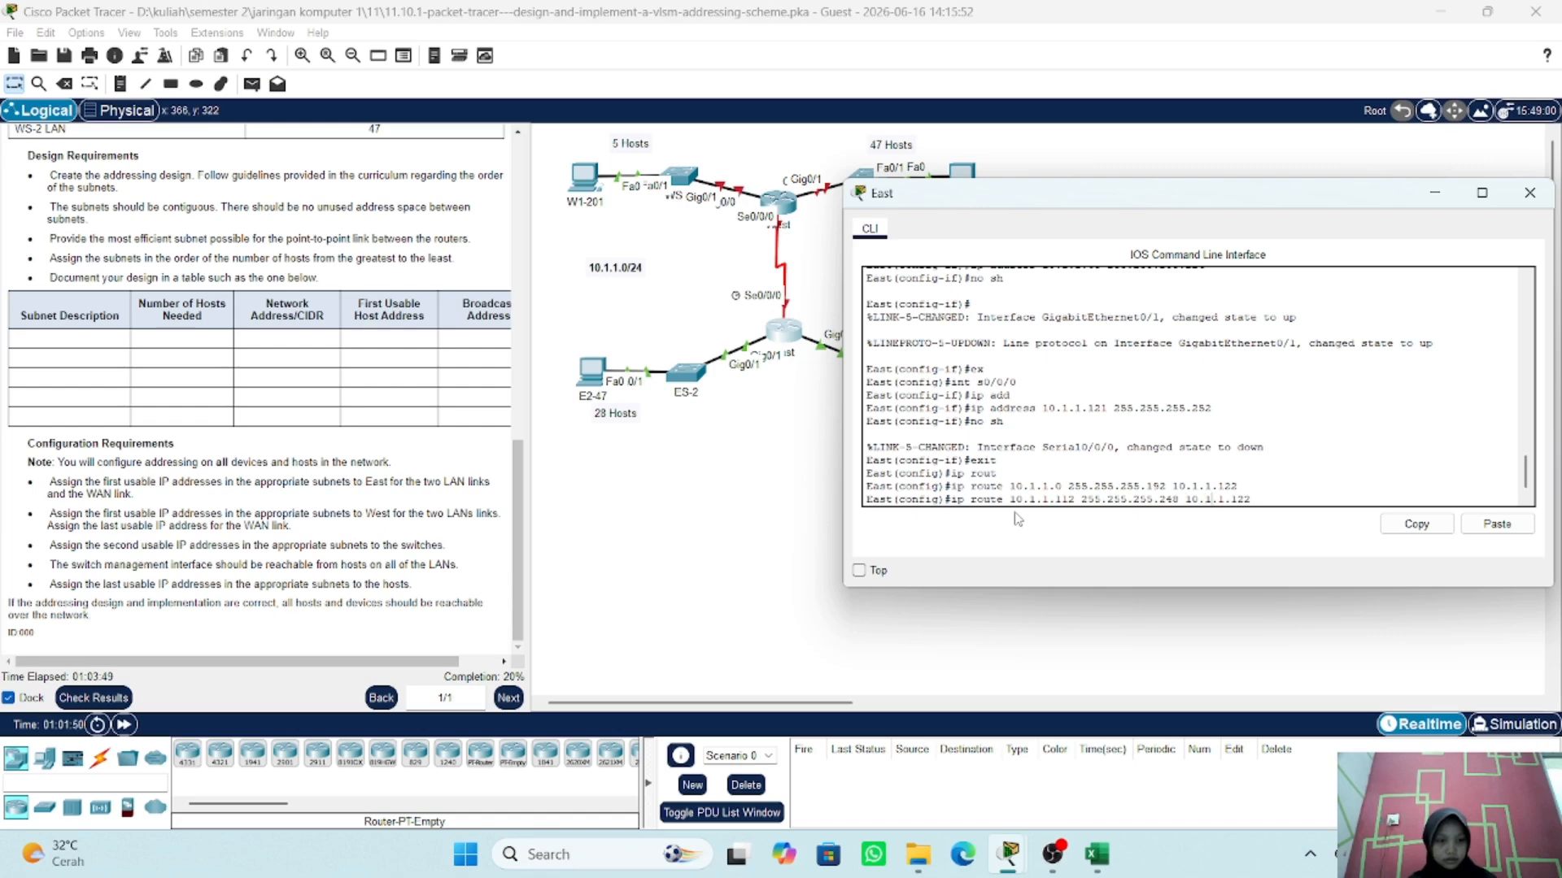
key("Right")
key("Right")
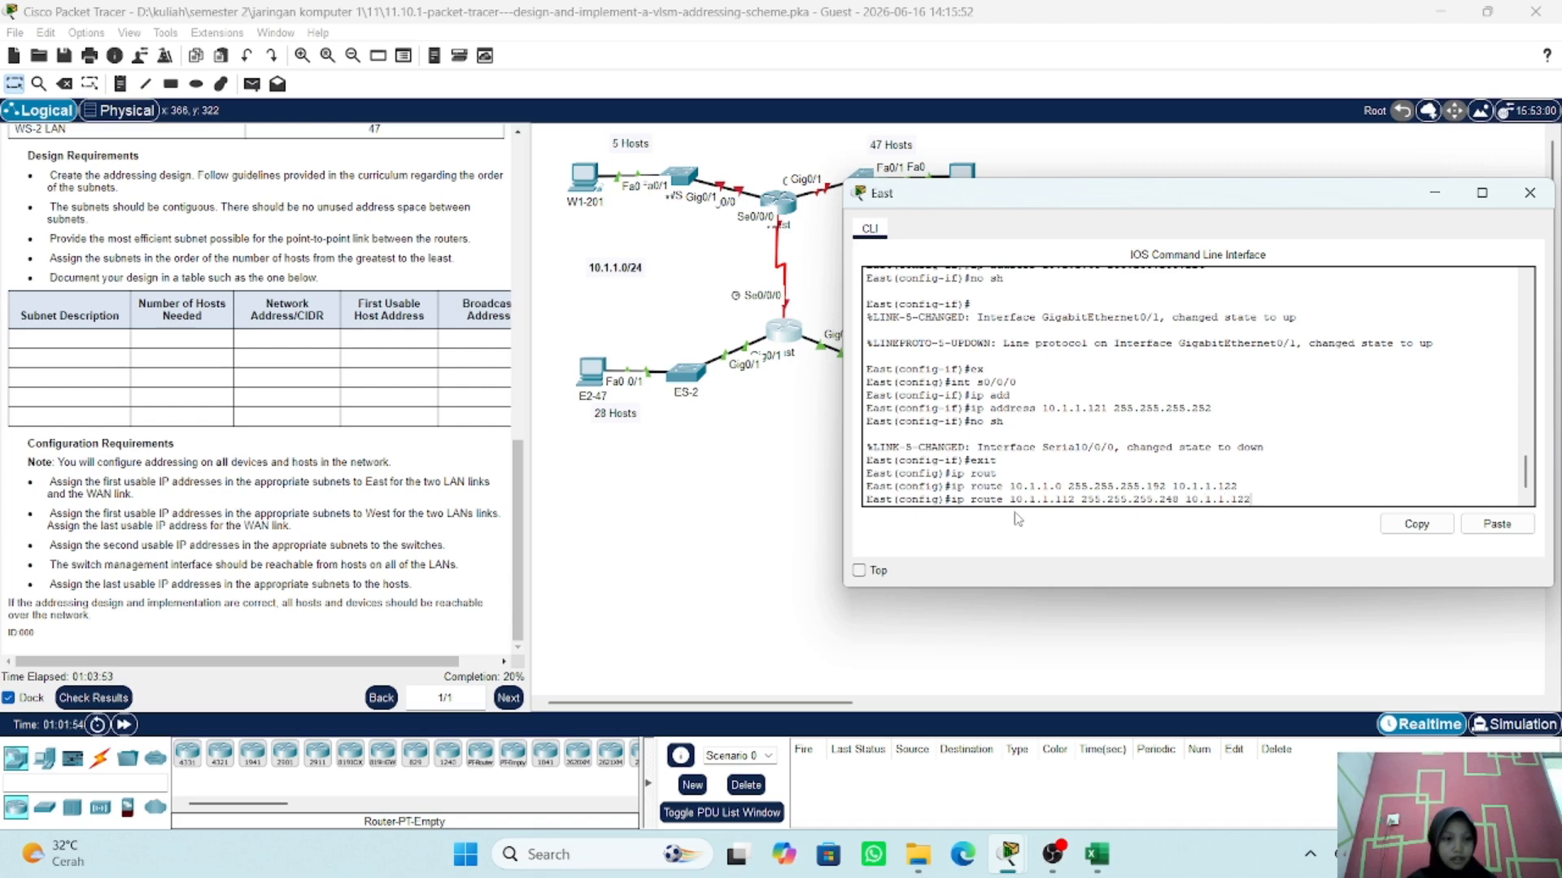
key("Return")
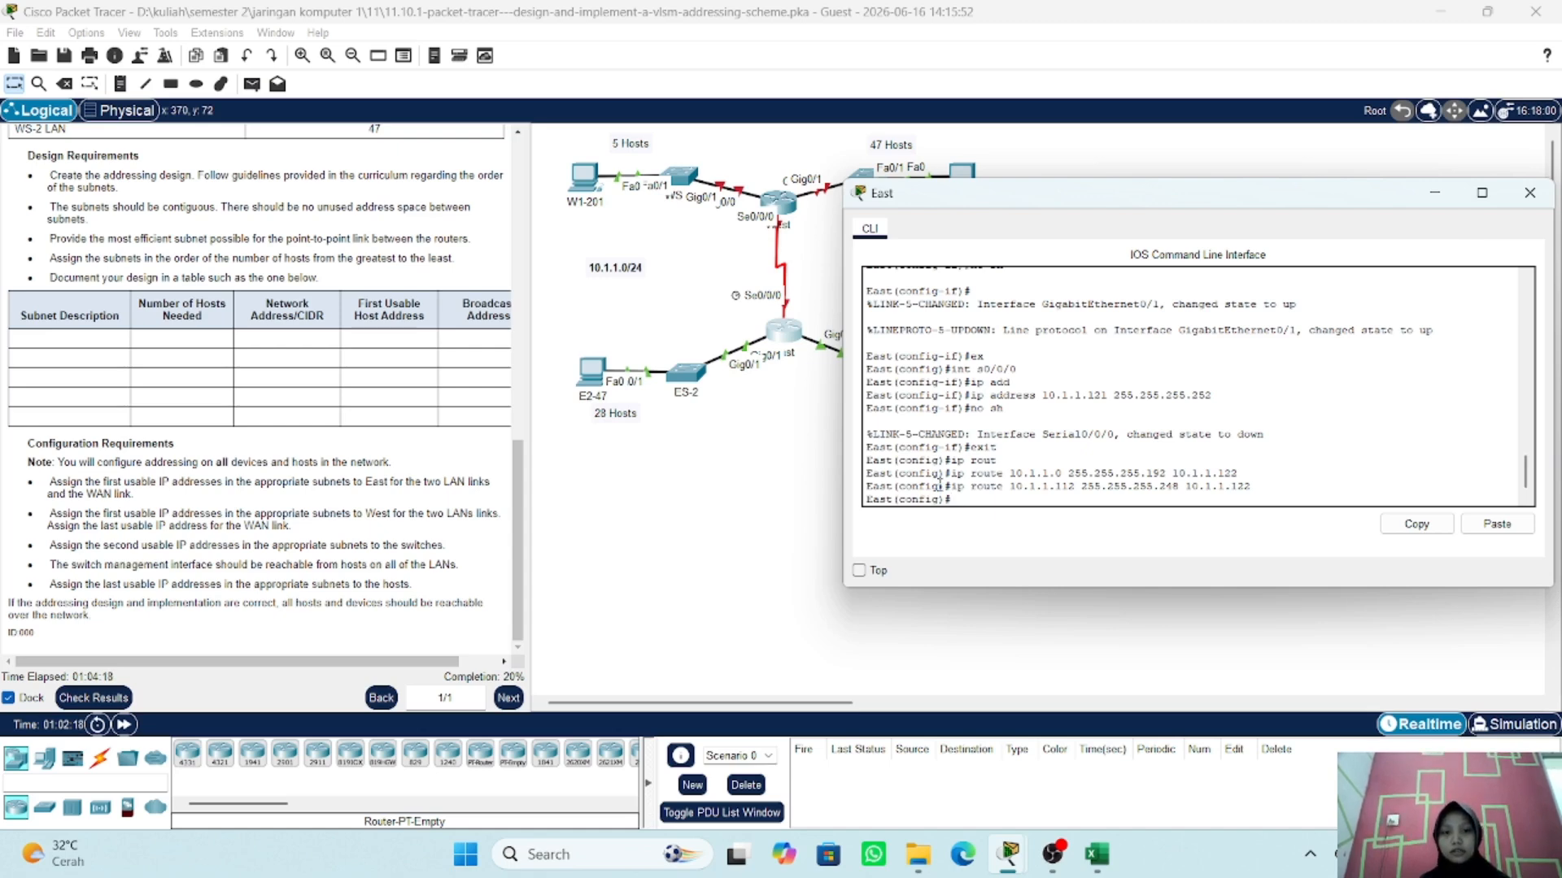
- Open the West router's CLI clear of the topology, and switch to Excel to check the WAN subnet's last usable address on Sheet2
left_click(779, 216)
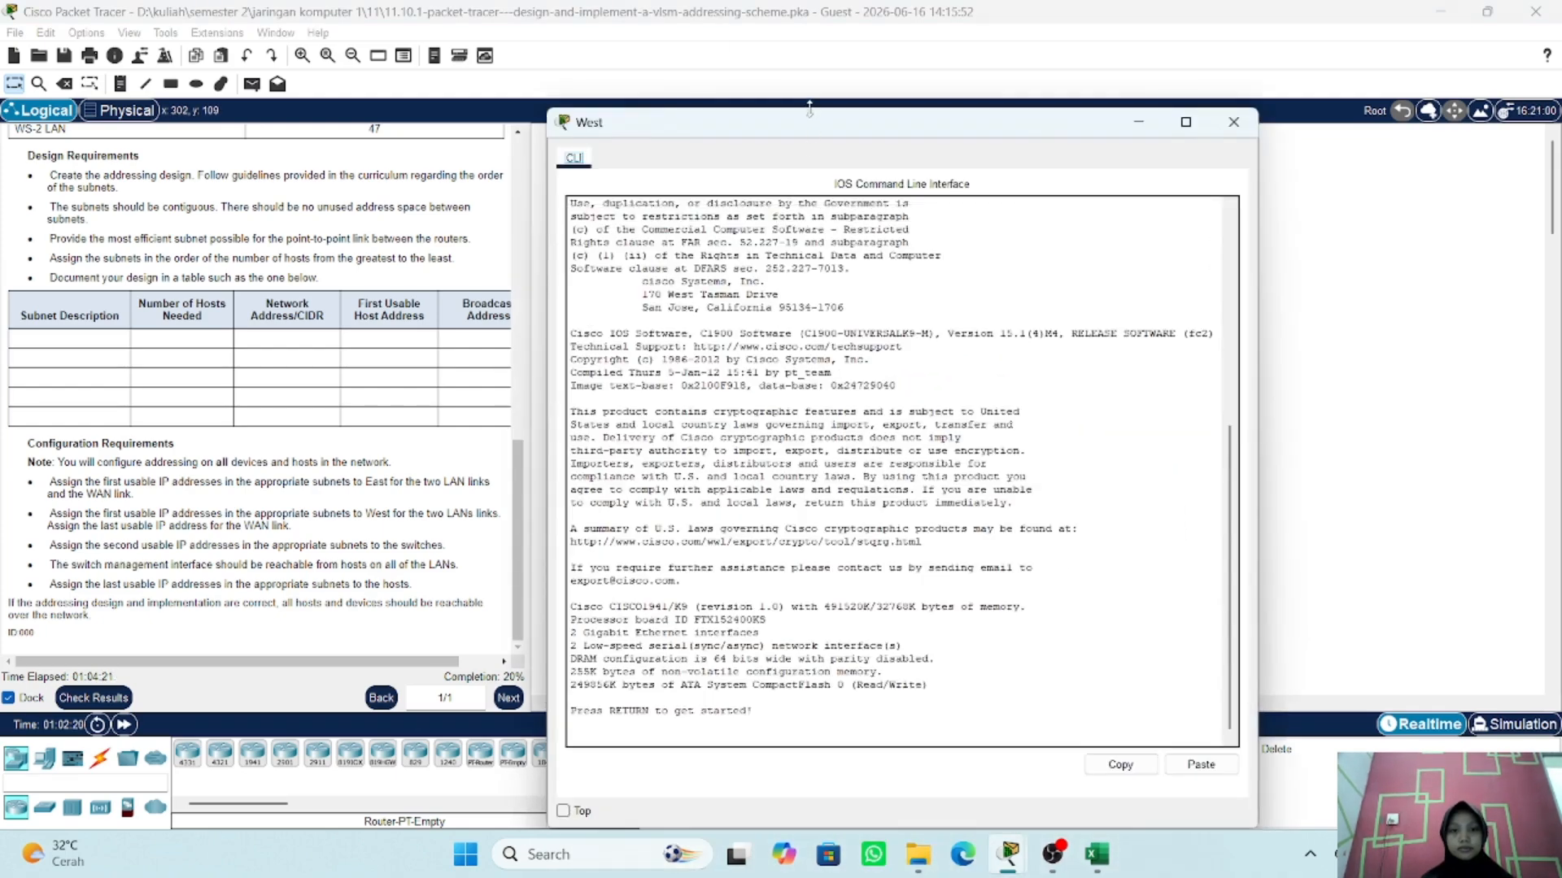
left_click_drag(813, 107, 1113, 120)
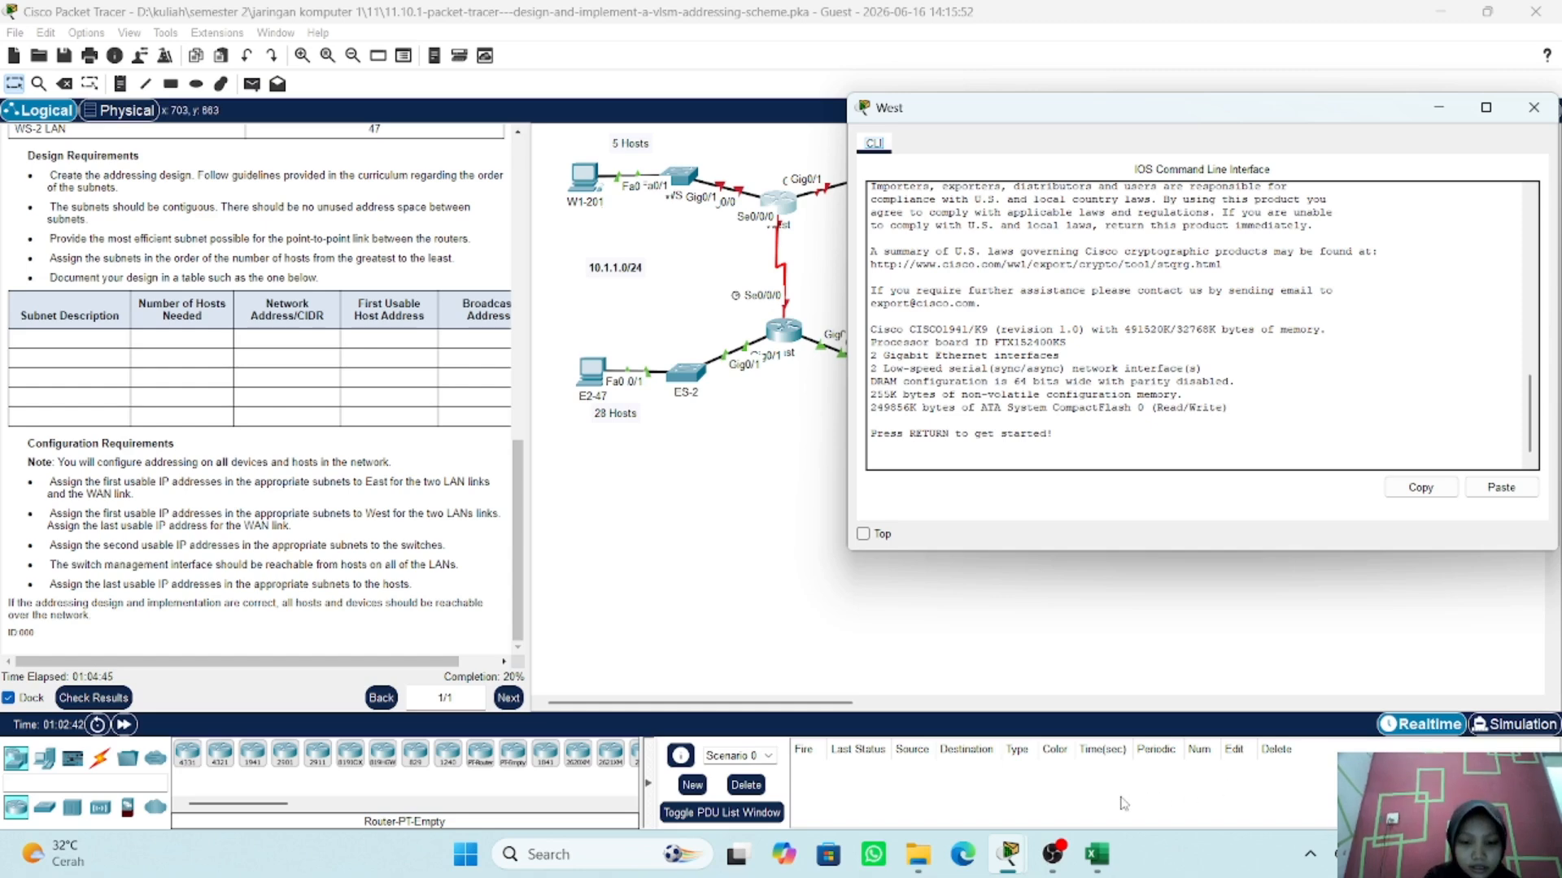
left_click(1099, 854)
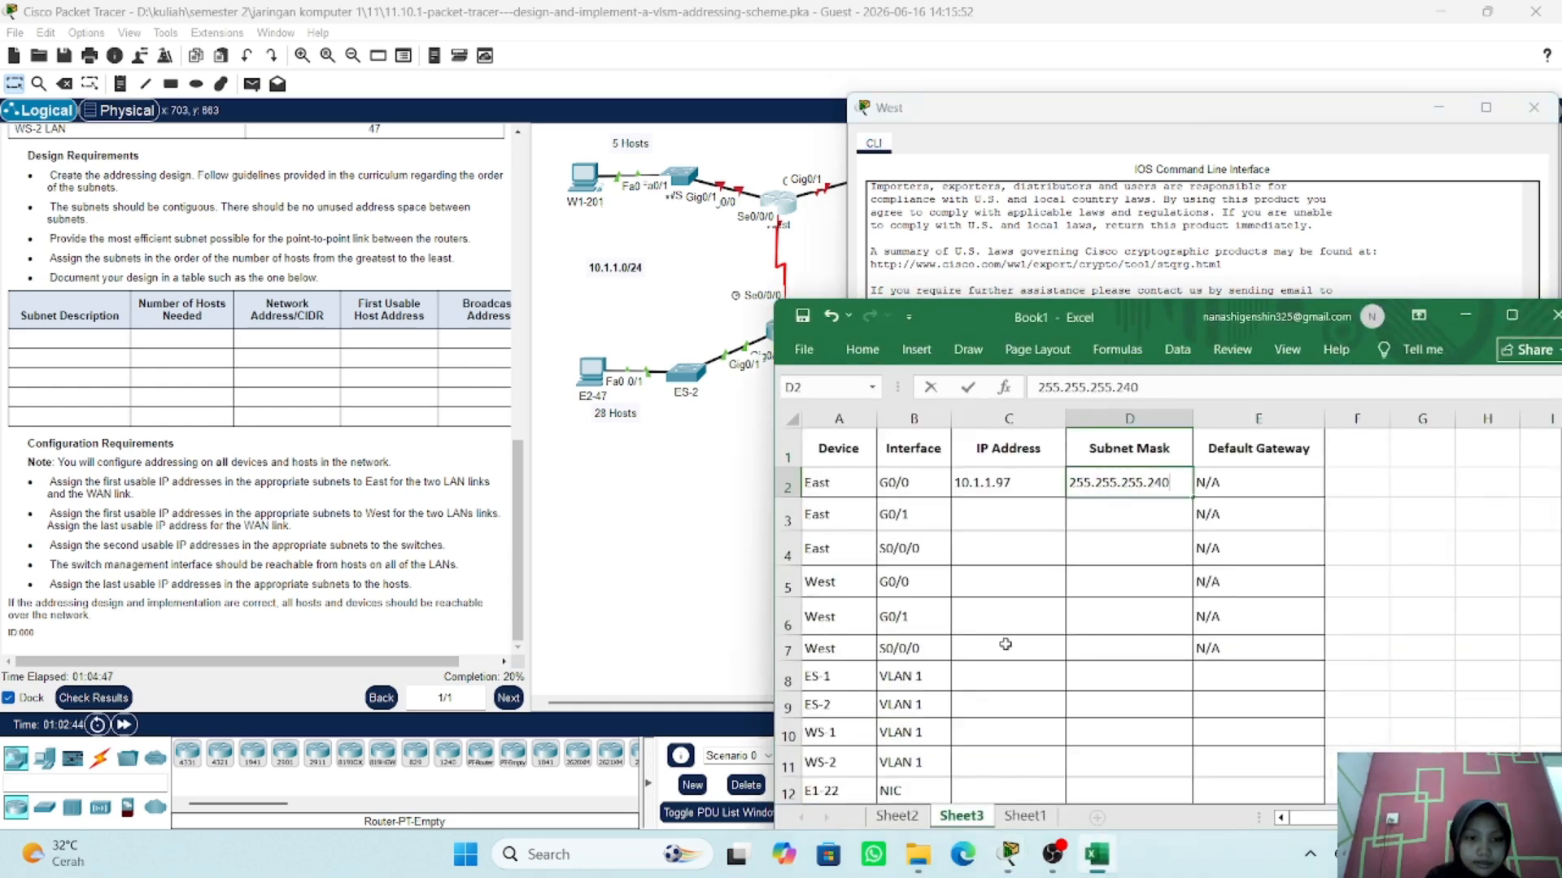
left_click(897, 816)
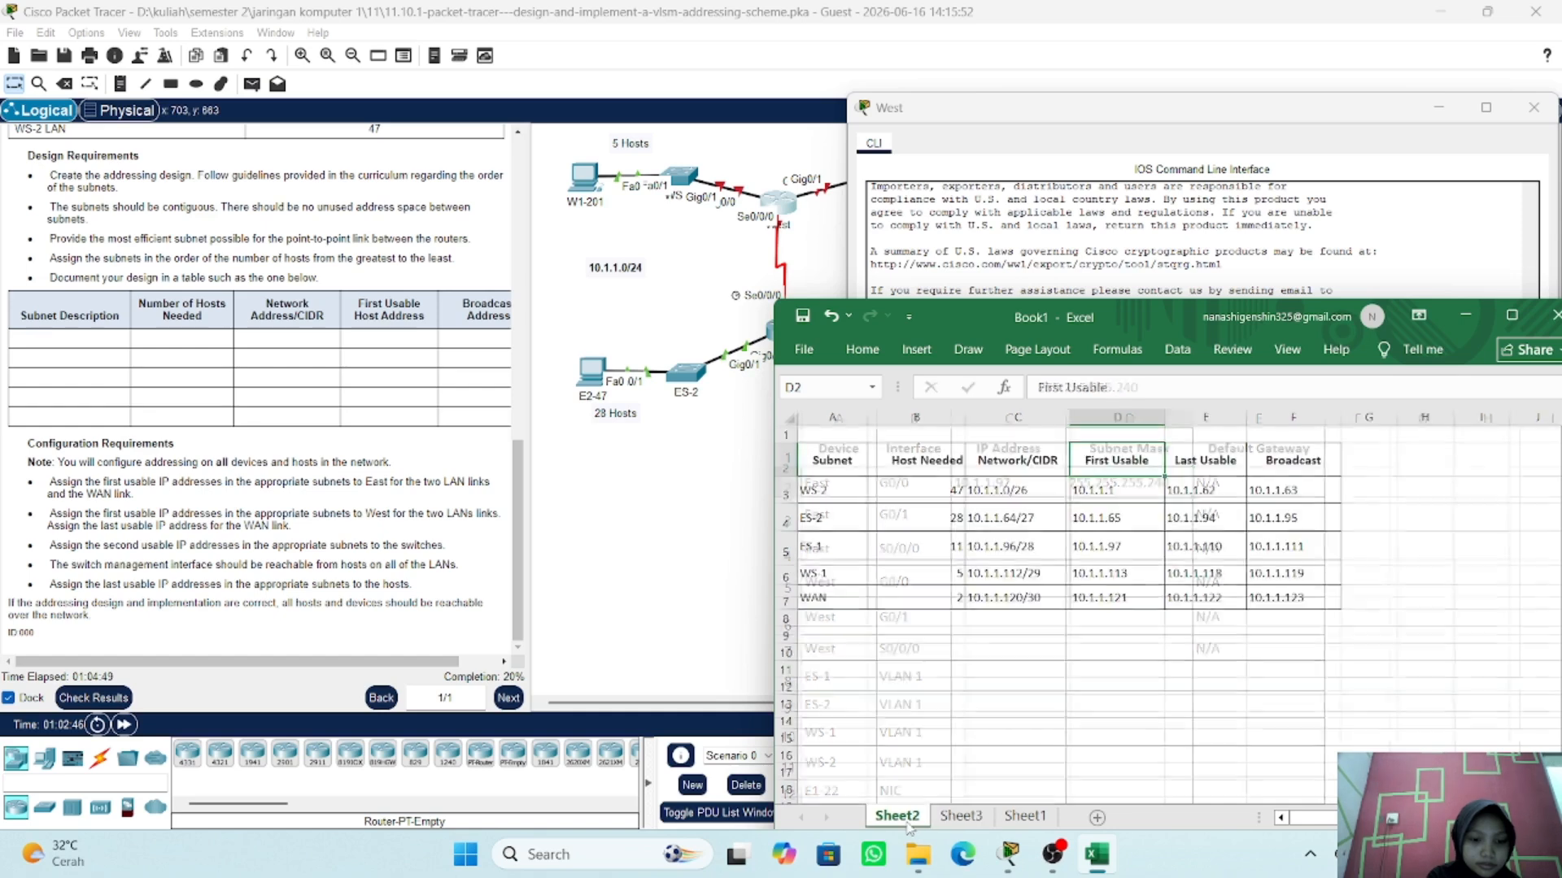
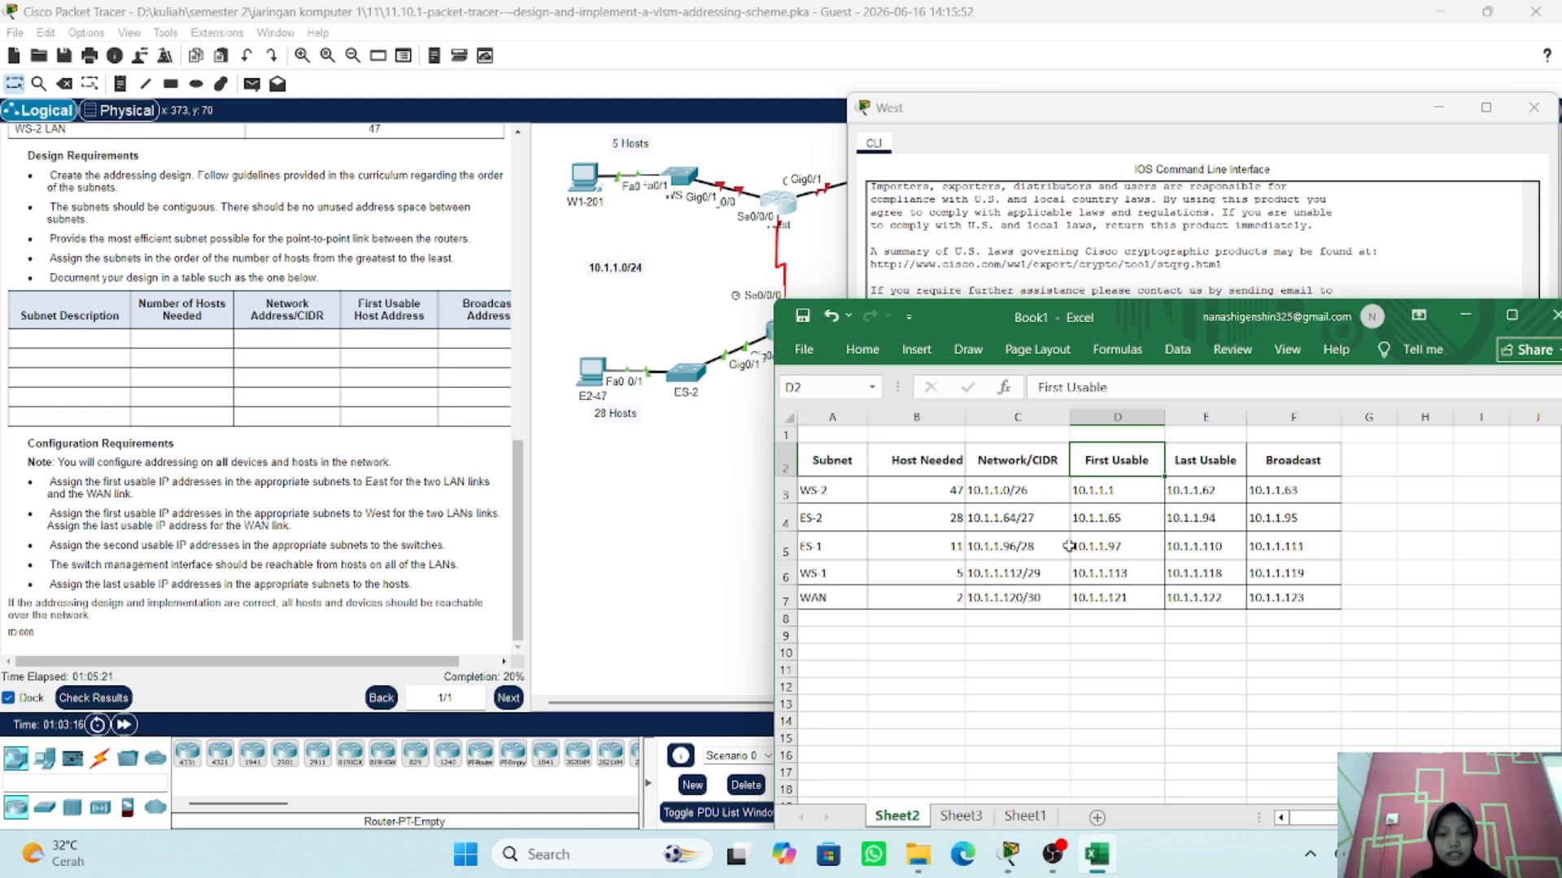
left_click(1197, 597)
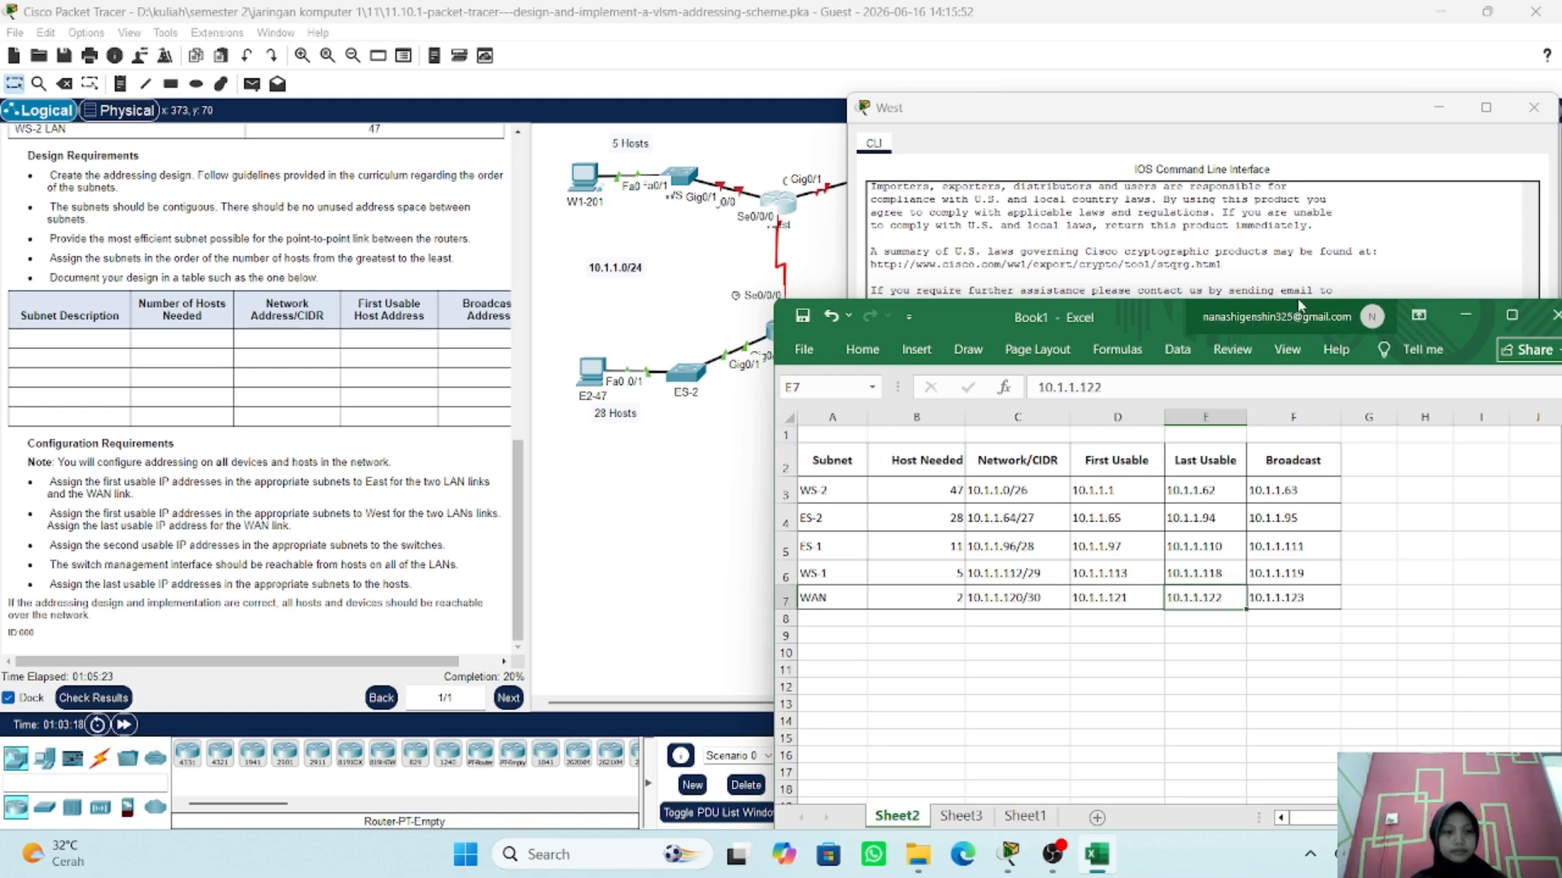
- Switch back to West's CLI in Packet Tracer, enter privileged mode with en, and enter global configuration mode with configure terminal
left_click(1281, 246)
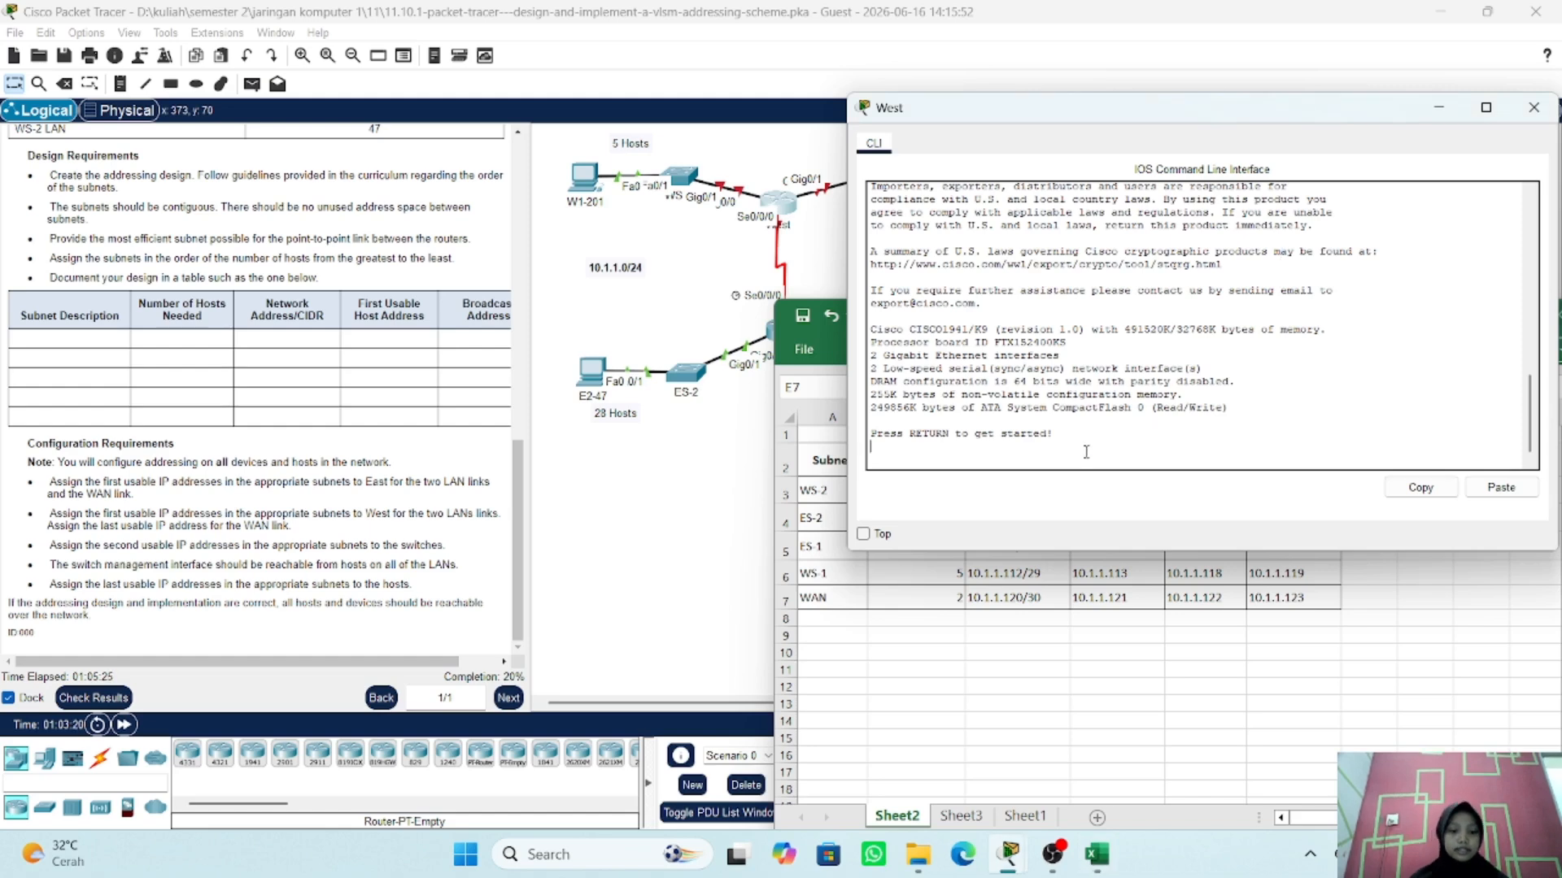
key("Return")
type("en")
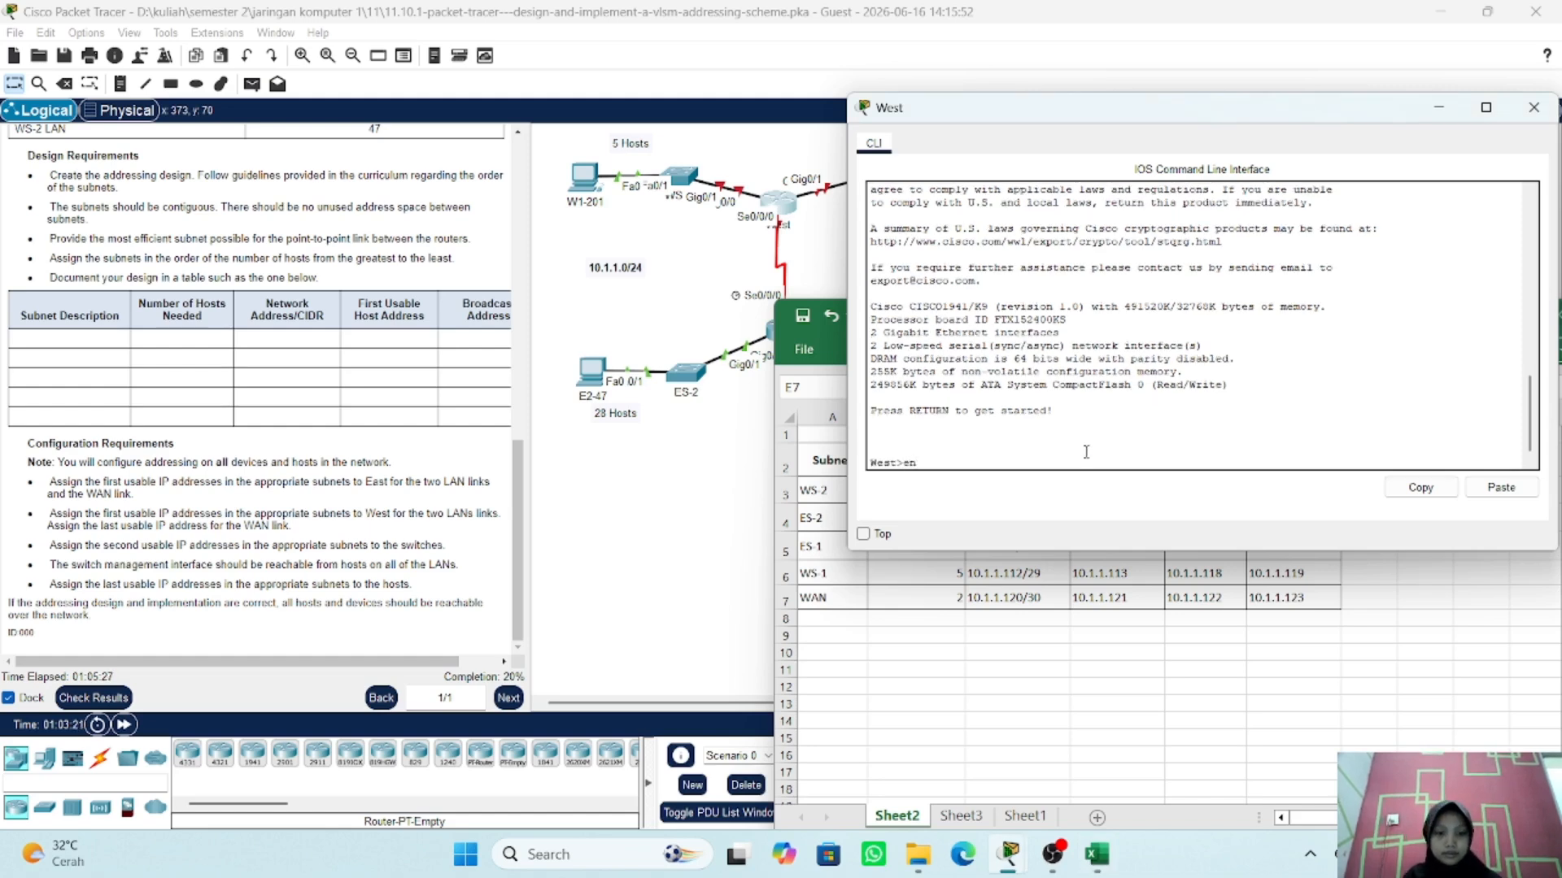
key("Return")
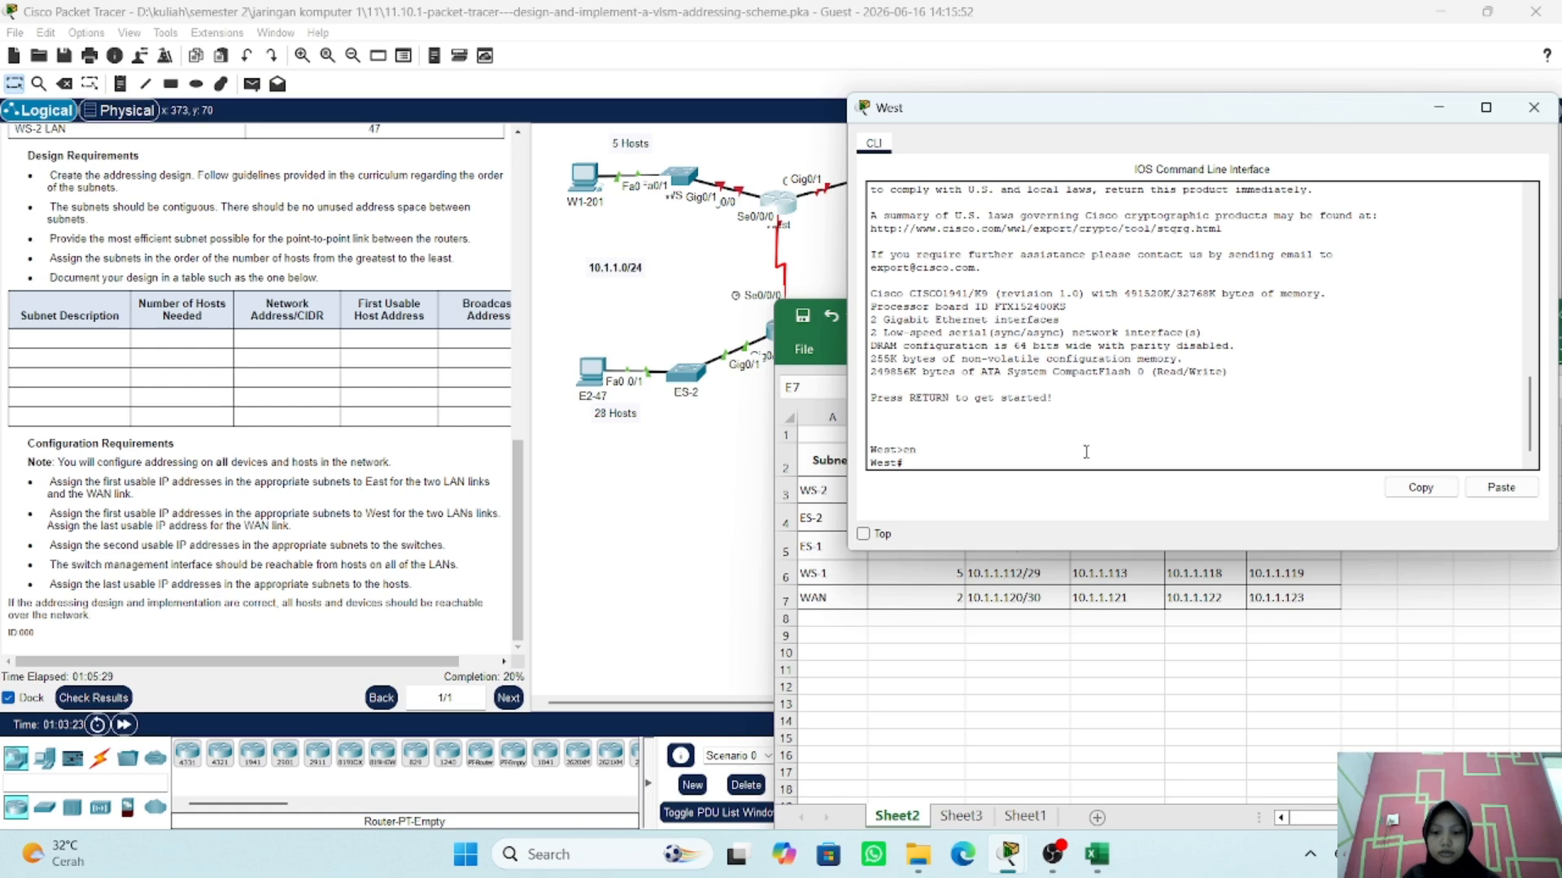
type("con")
key("Tab")
type("ft")
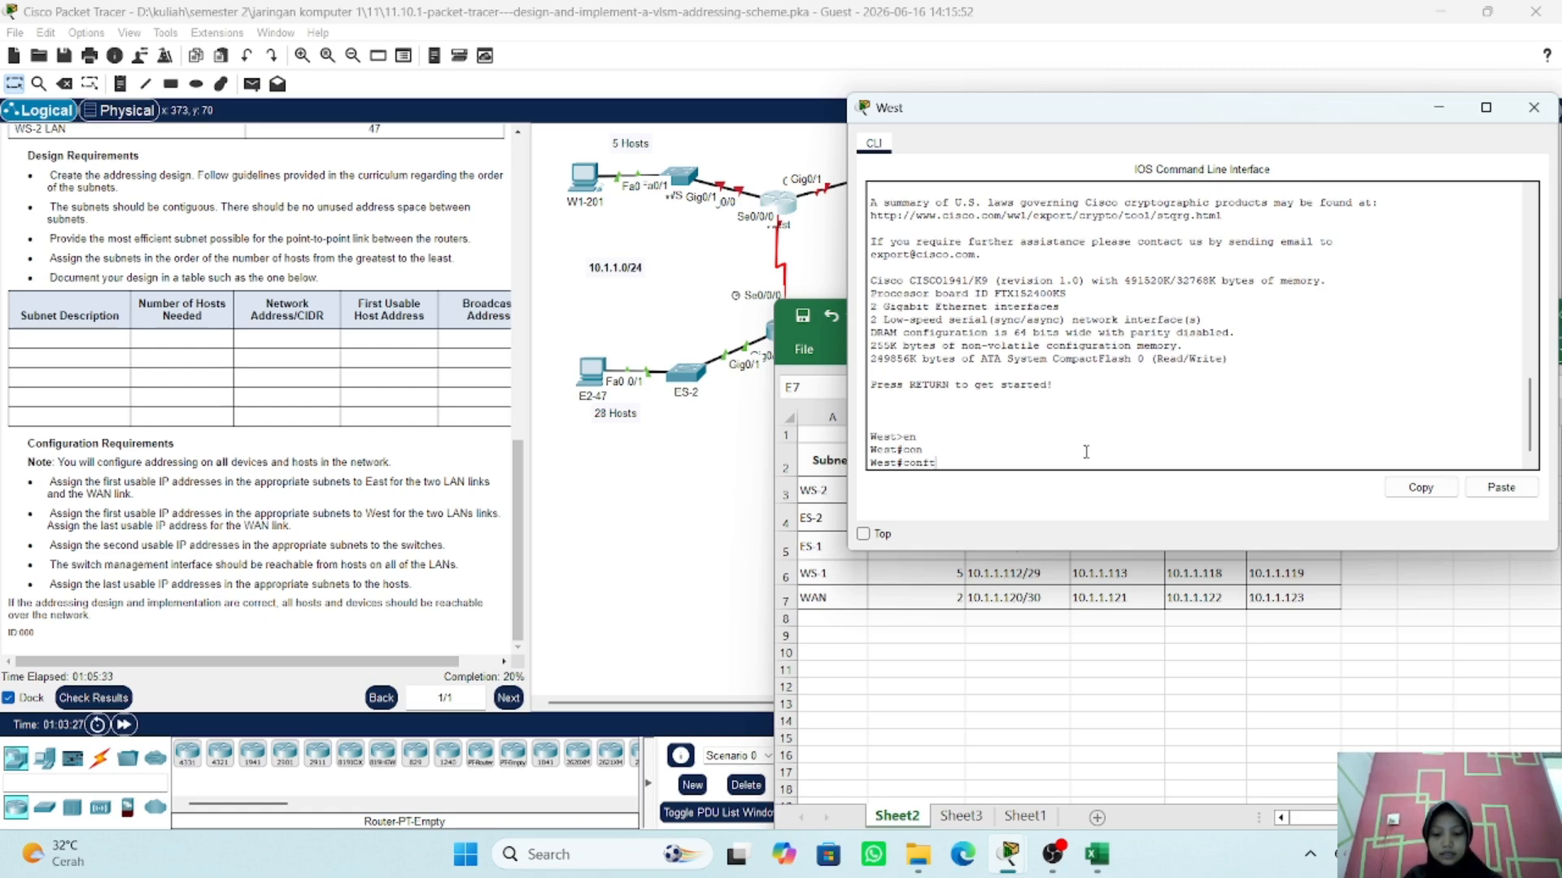
key("BackSpace")
key("Tab")
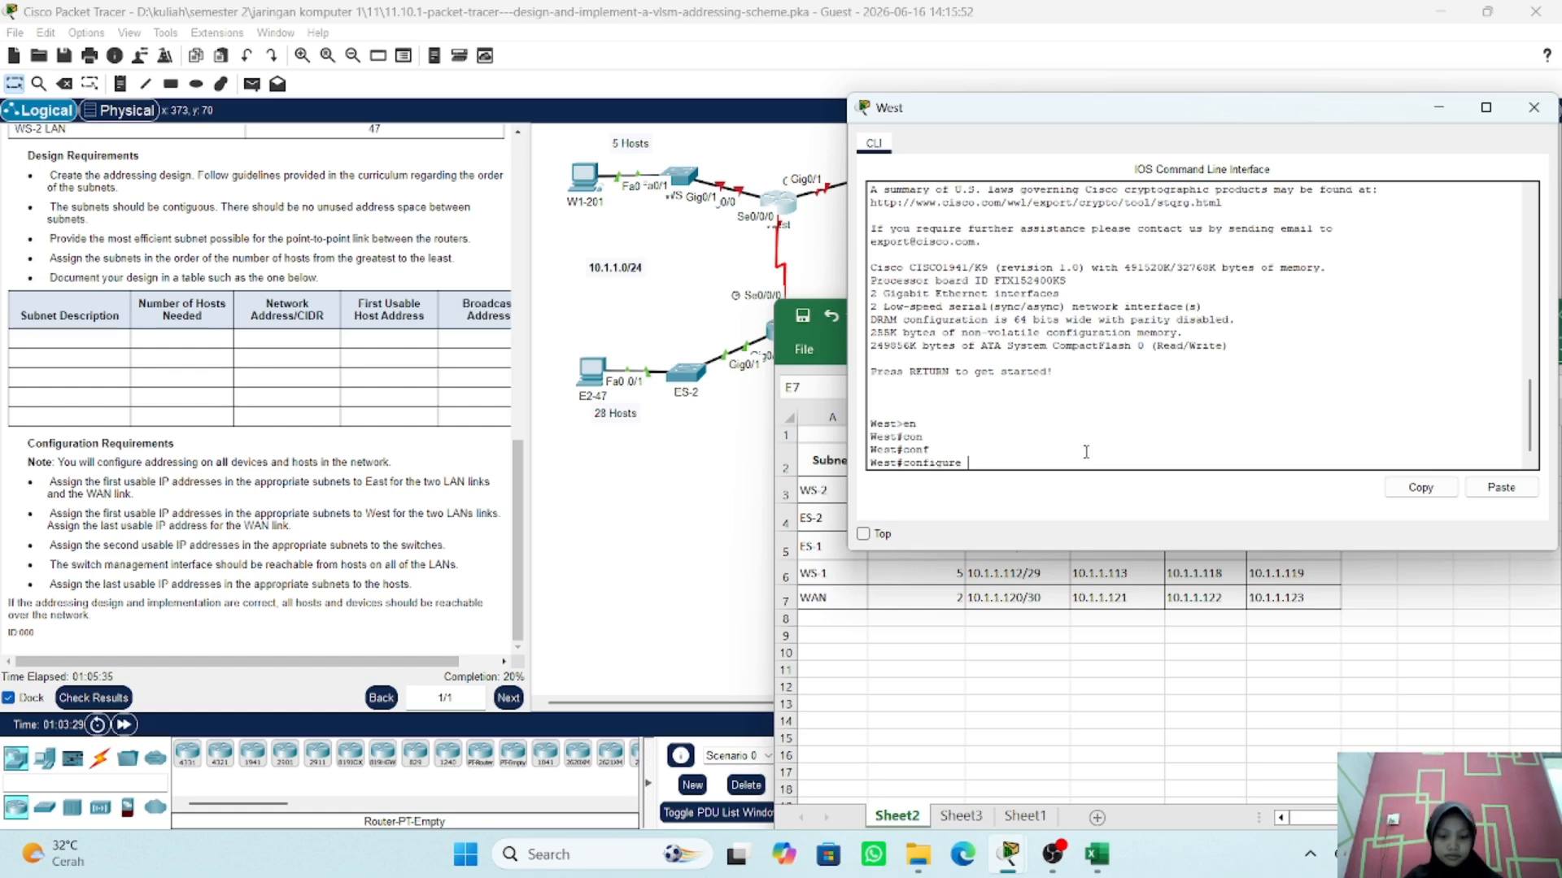
type("t")
key("Tab")
key("Return")
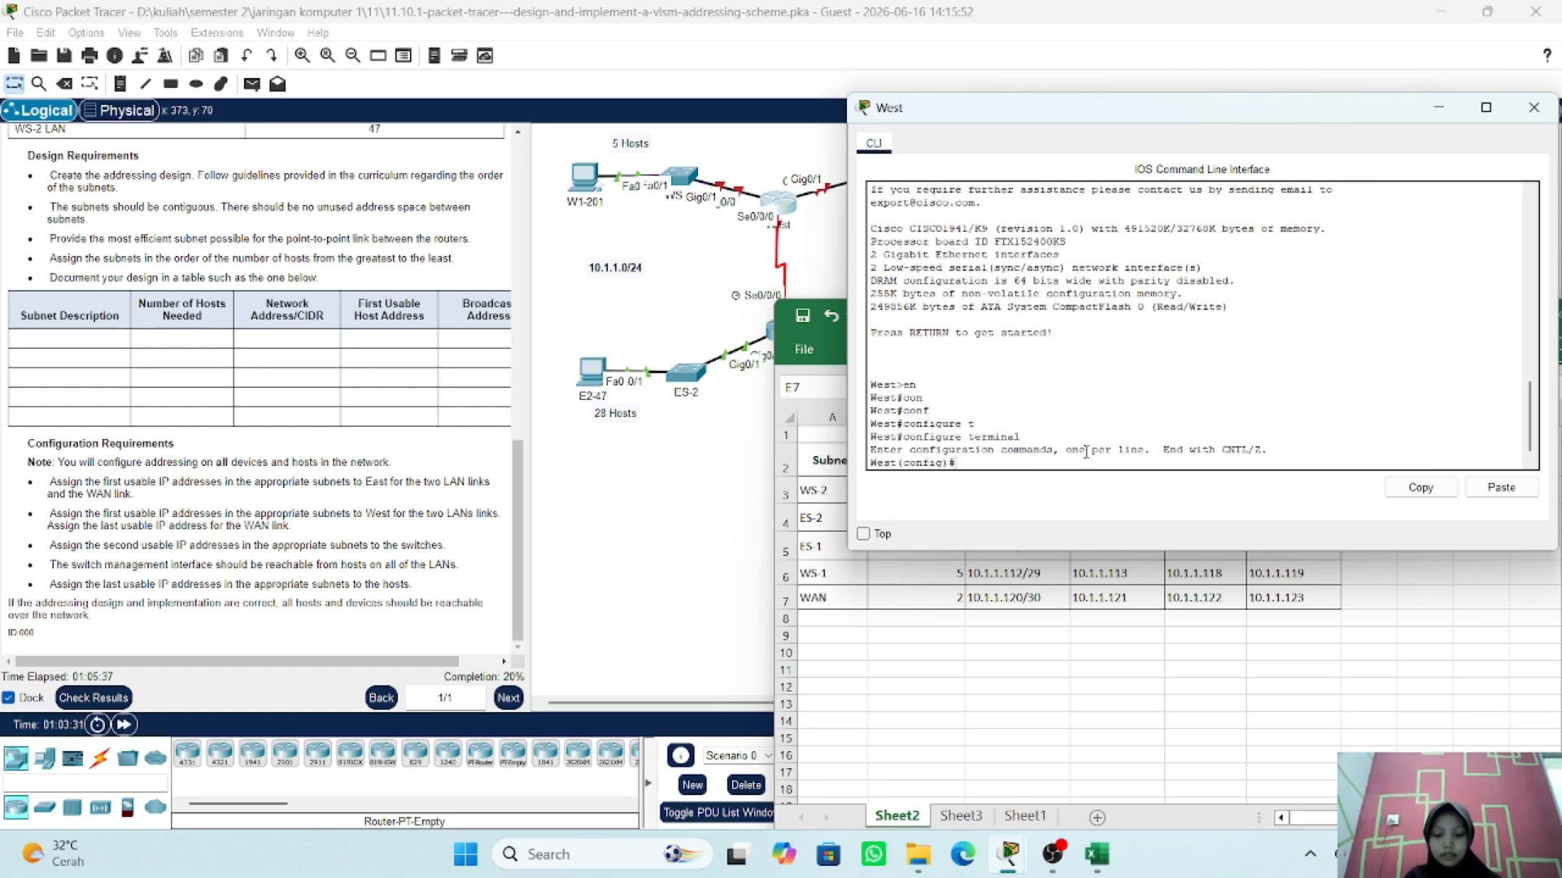
- Assign West's interface g0/0 the address 10.1.1.113 with mask 255.255.255.248
type("in")
key("Tab")
type("g0")
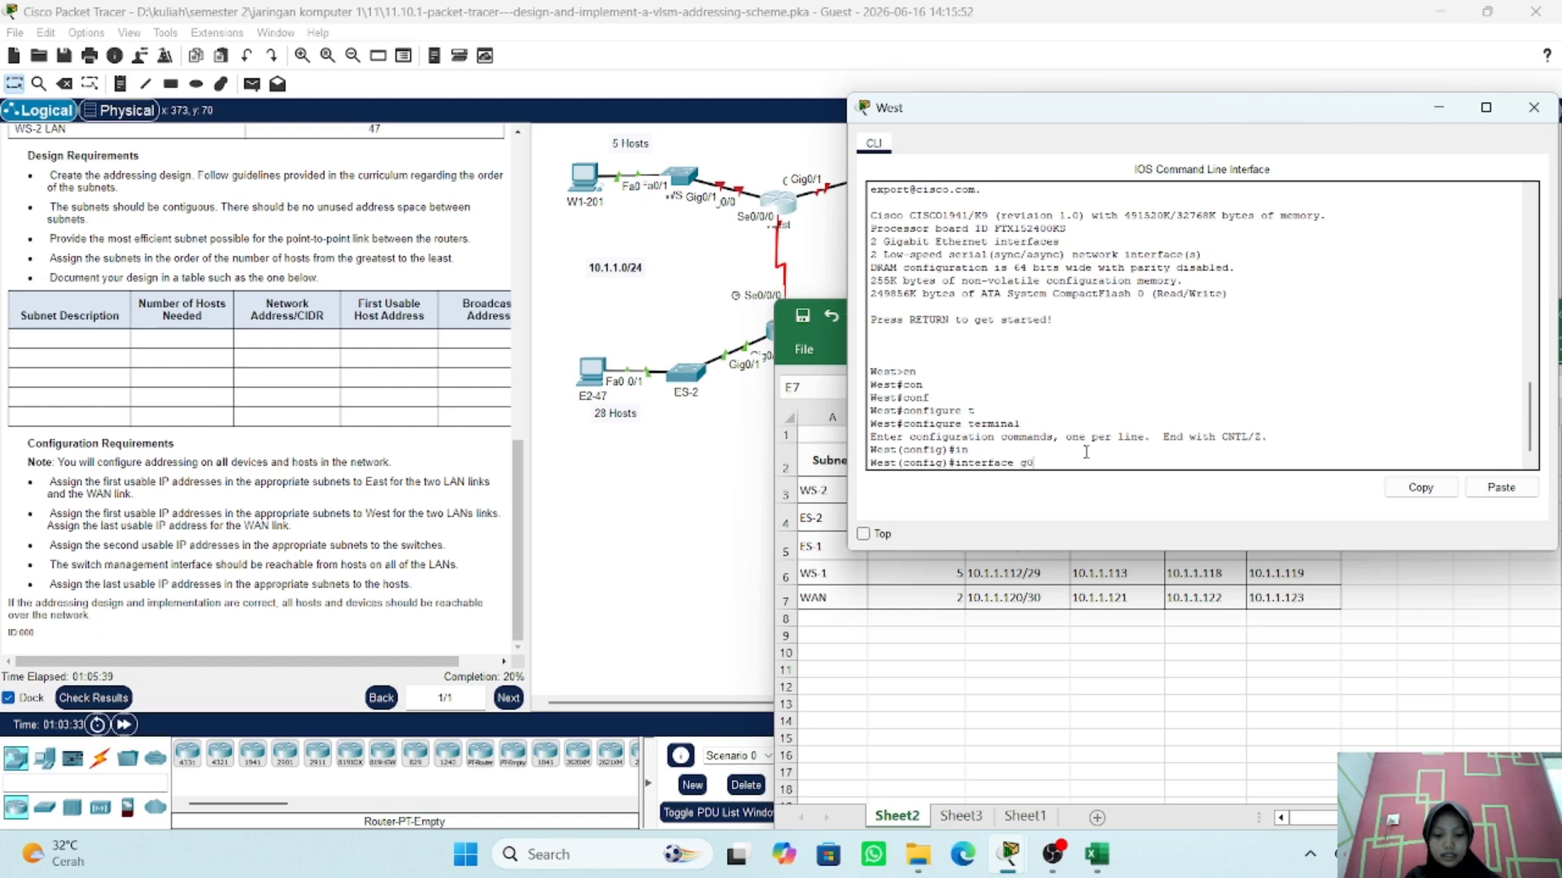
type("/0")
key("Return")
type("ip a")
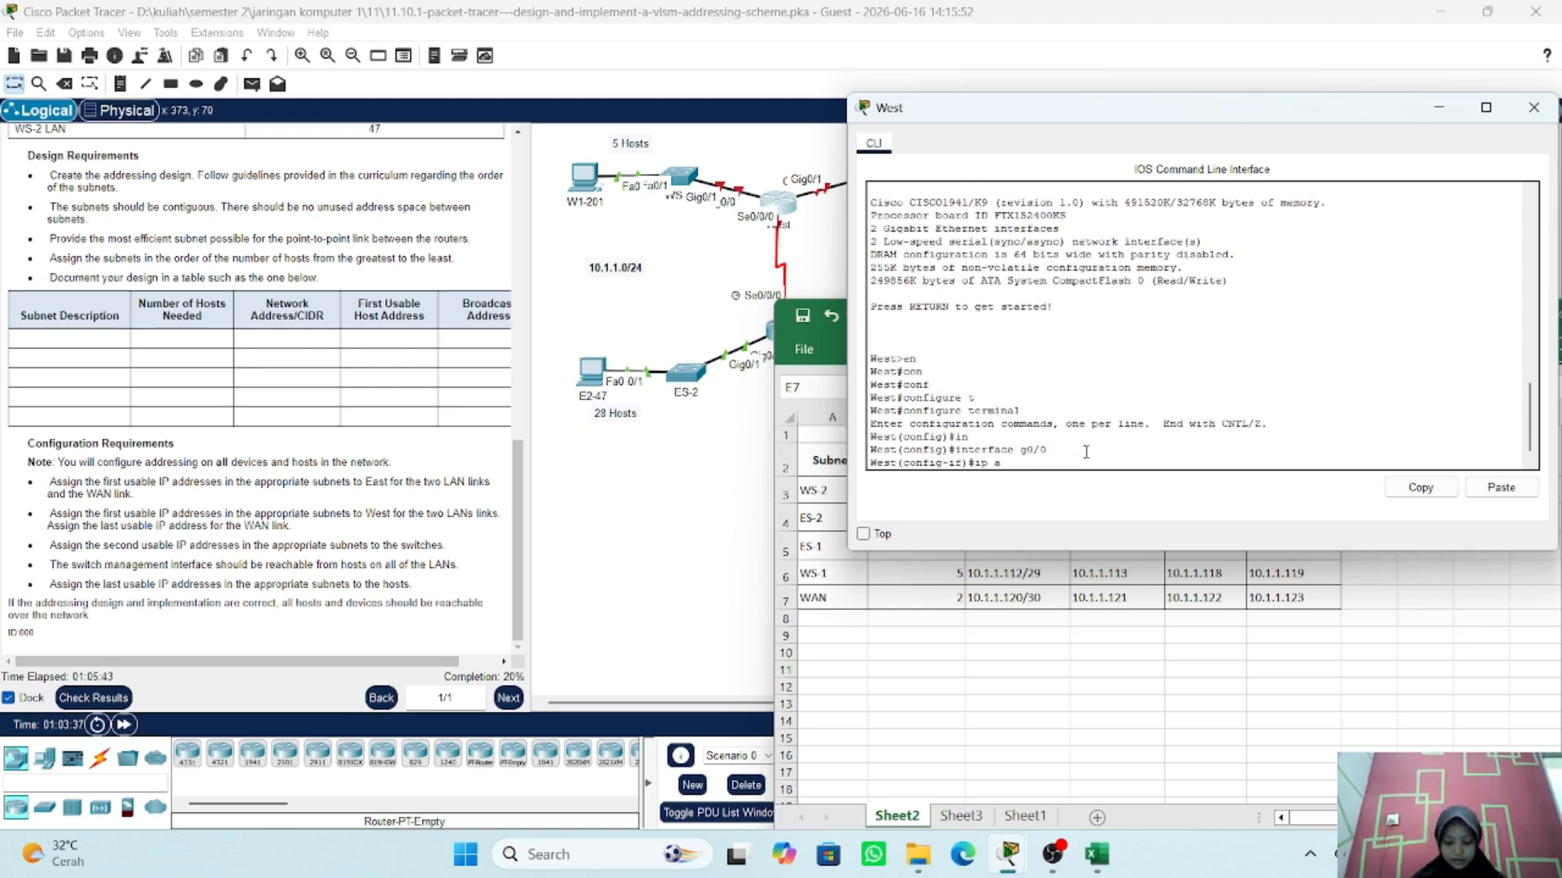
type("dd ")
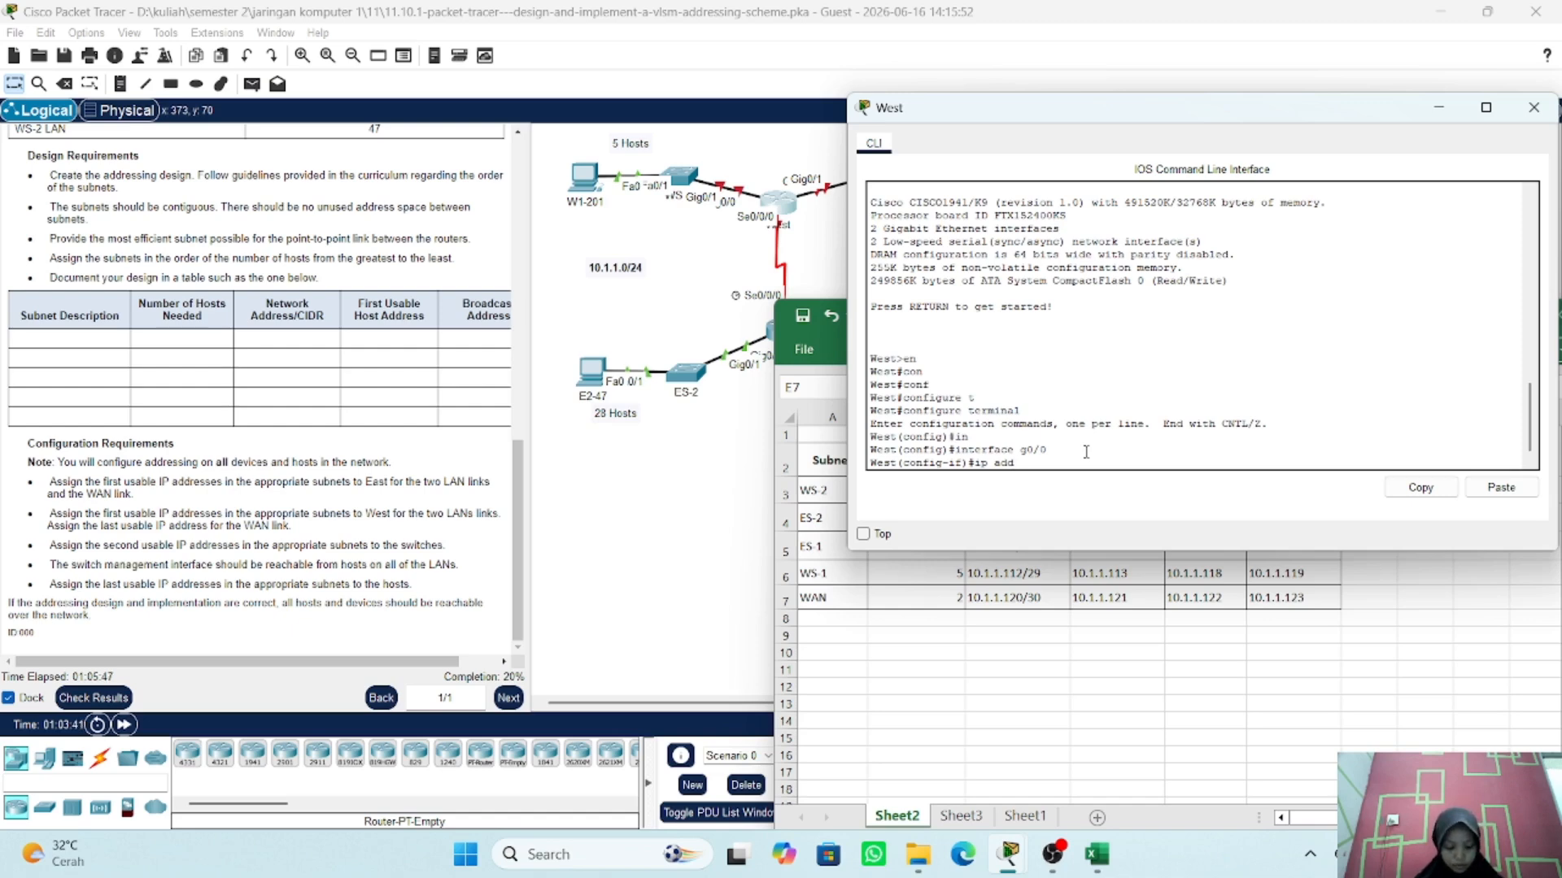
type("10.")
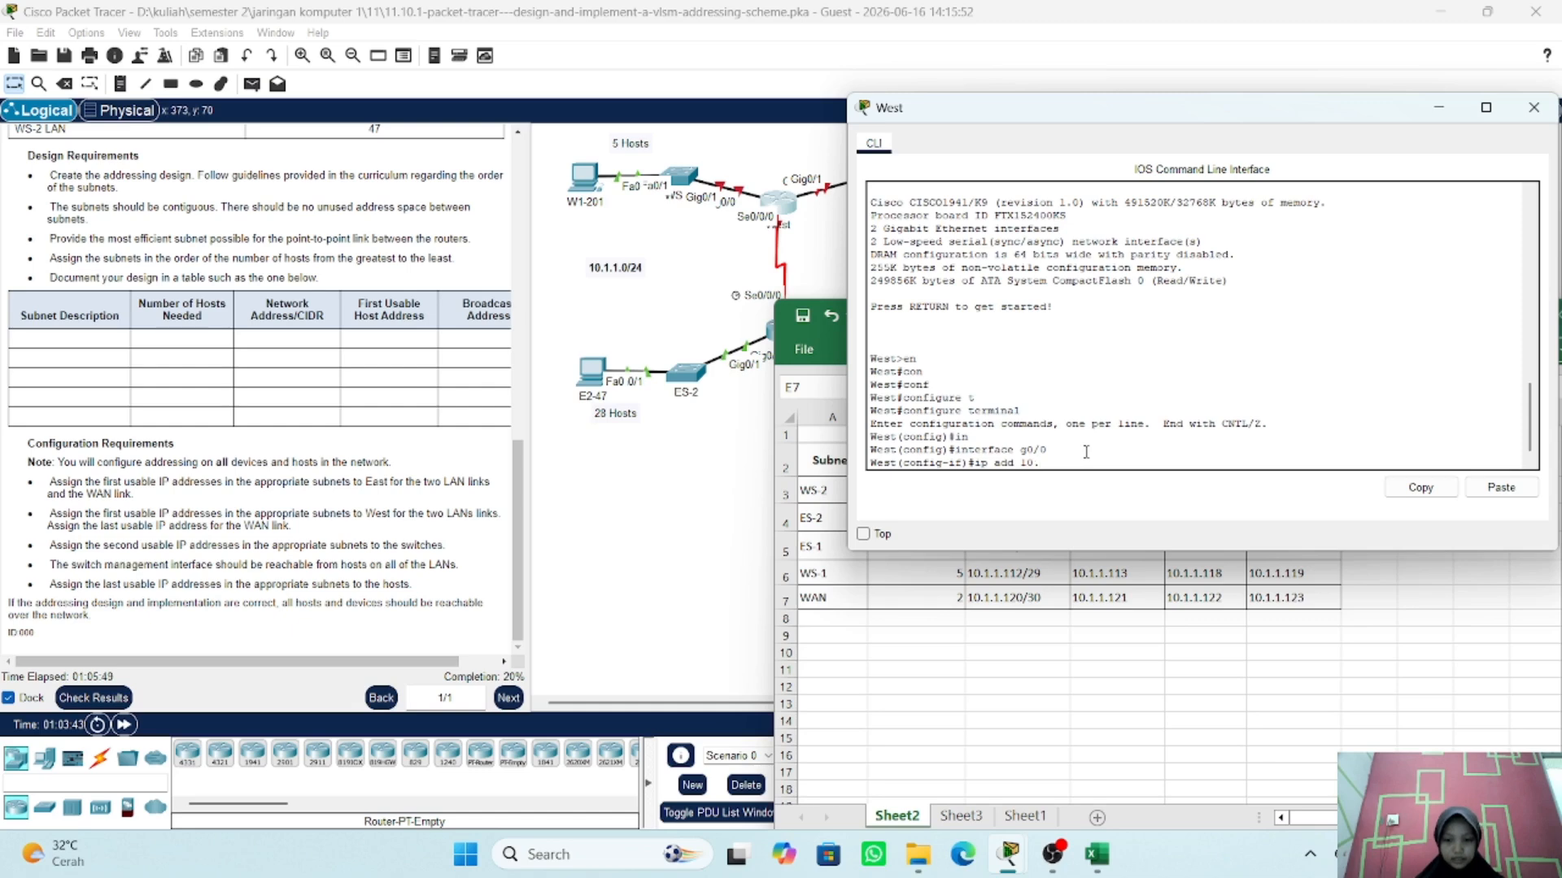
type("1.1")
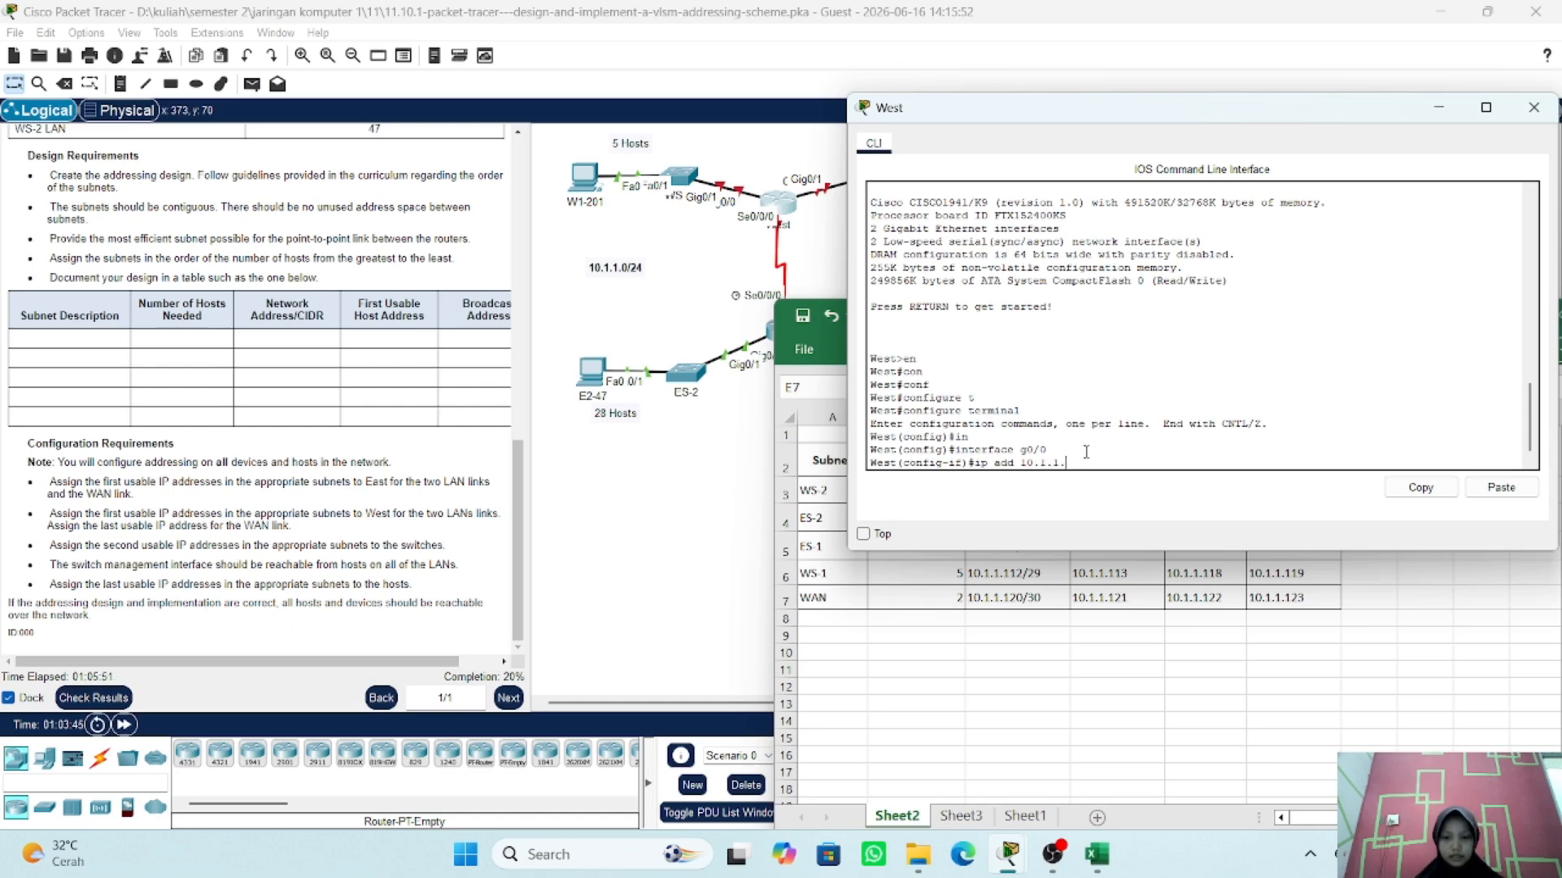
type(".113")
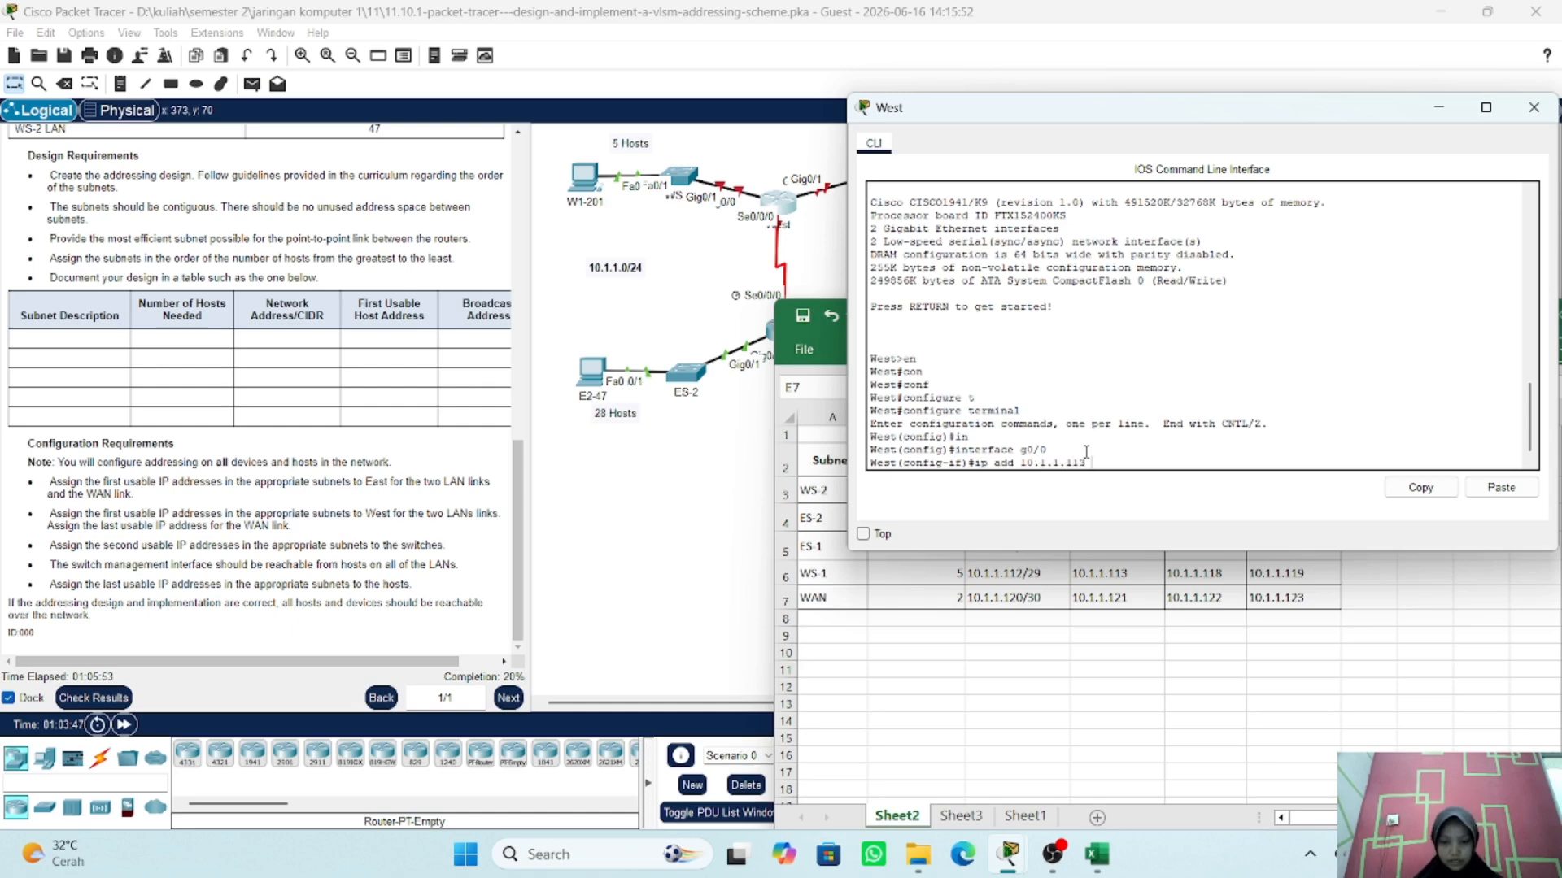
type(" 255.")
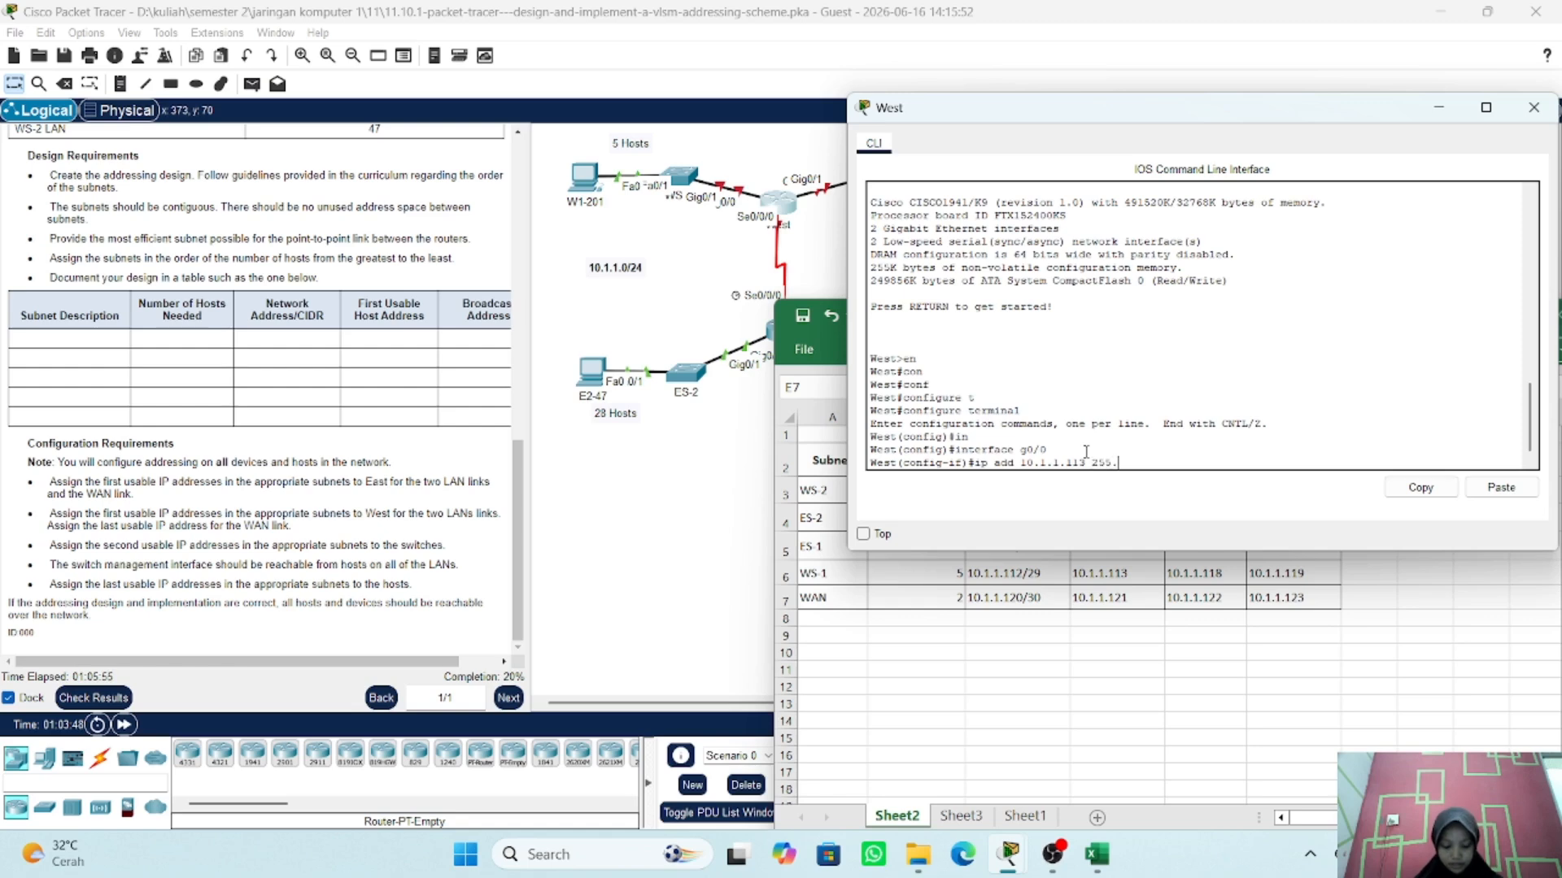
type("255.255")
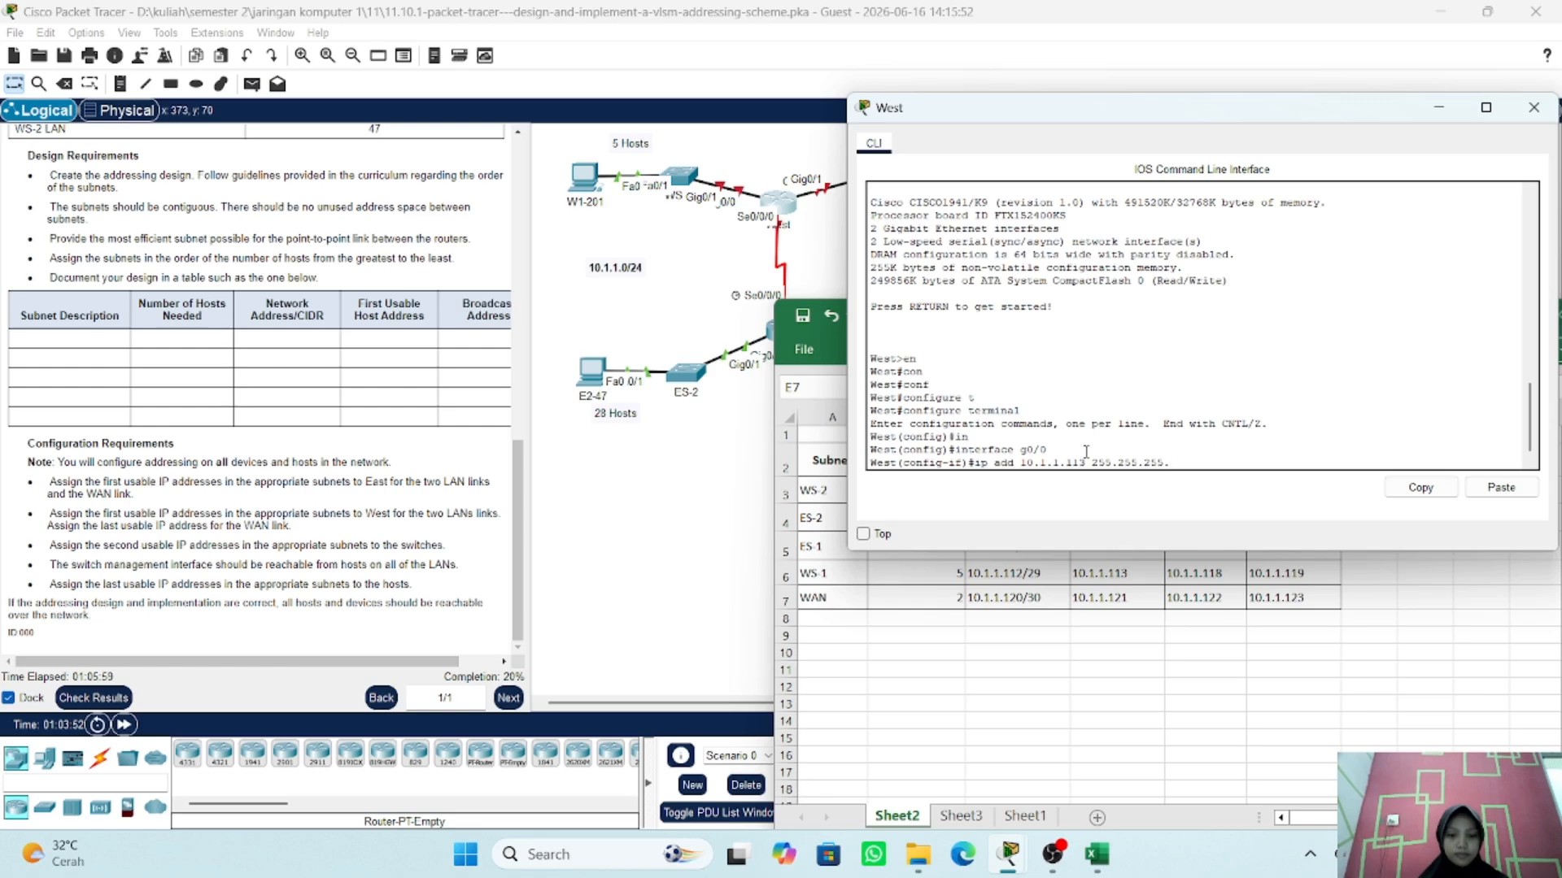
type(".")
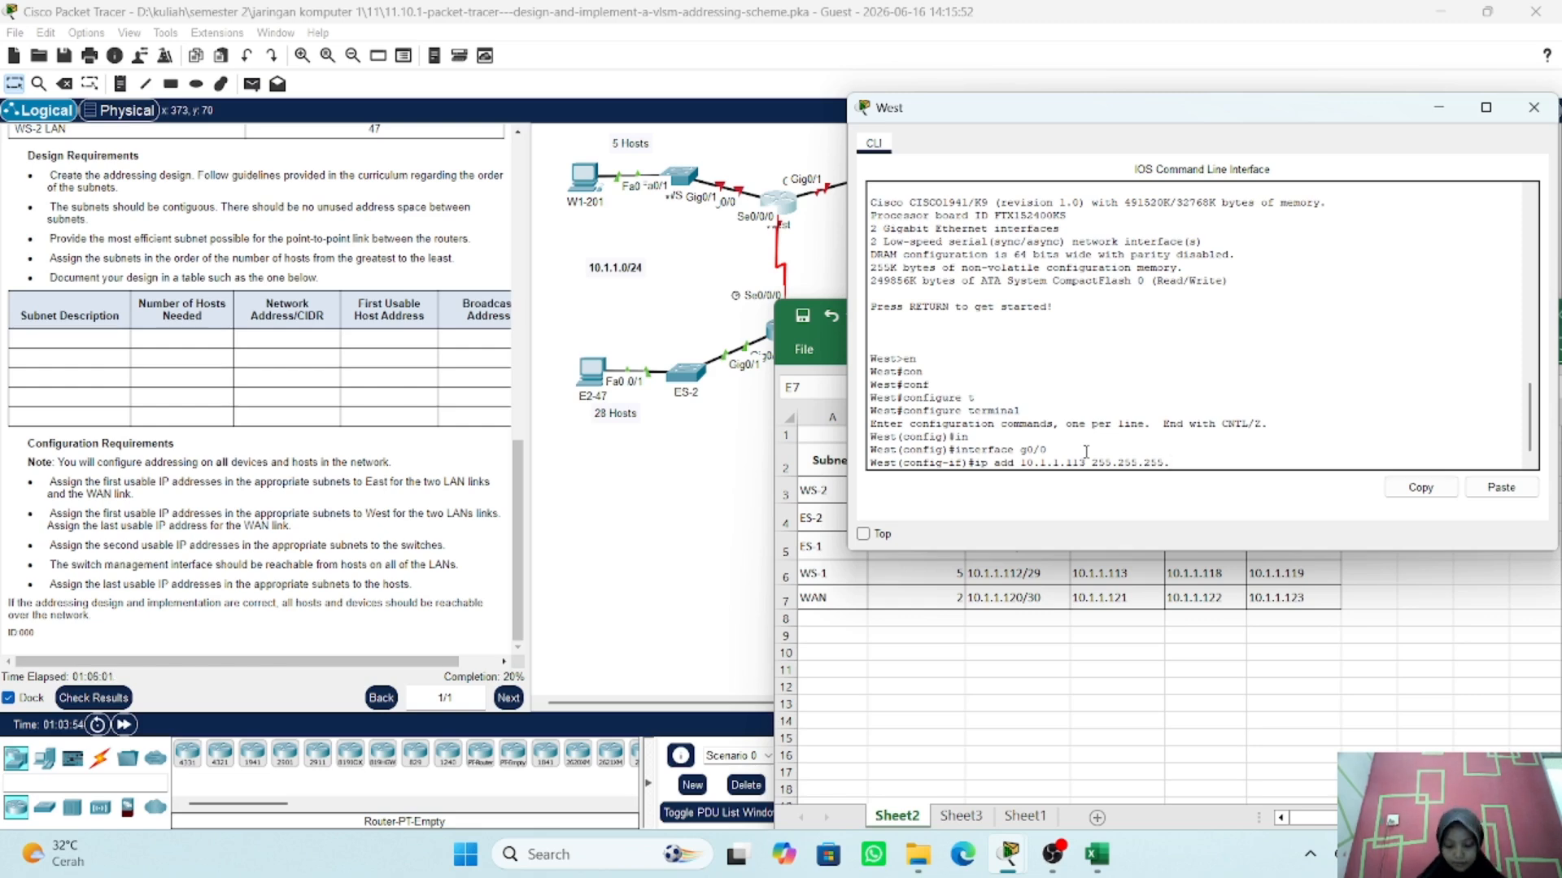
type("248")
key("Return")
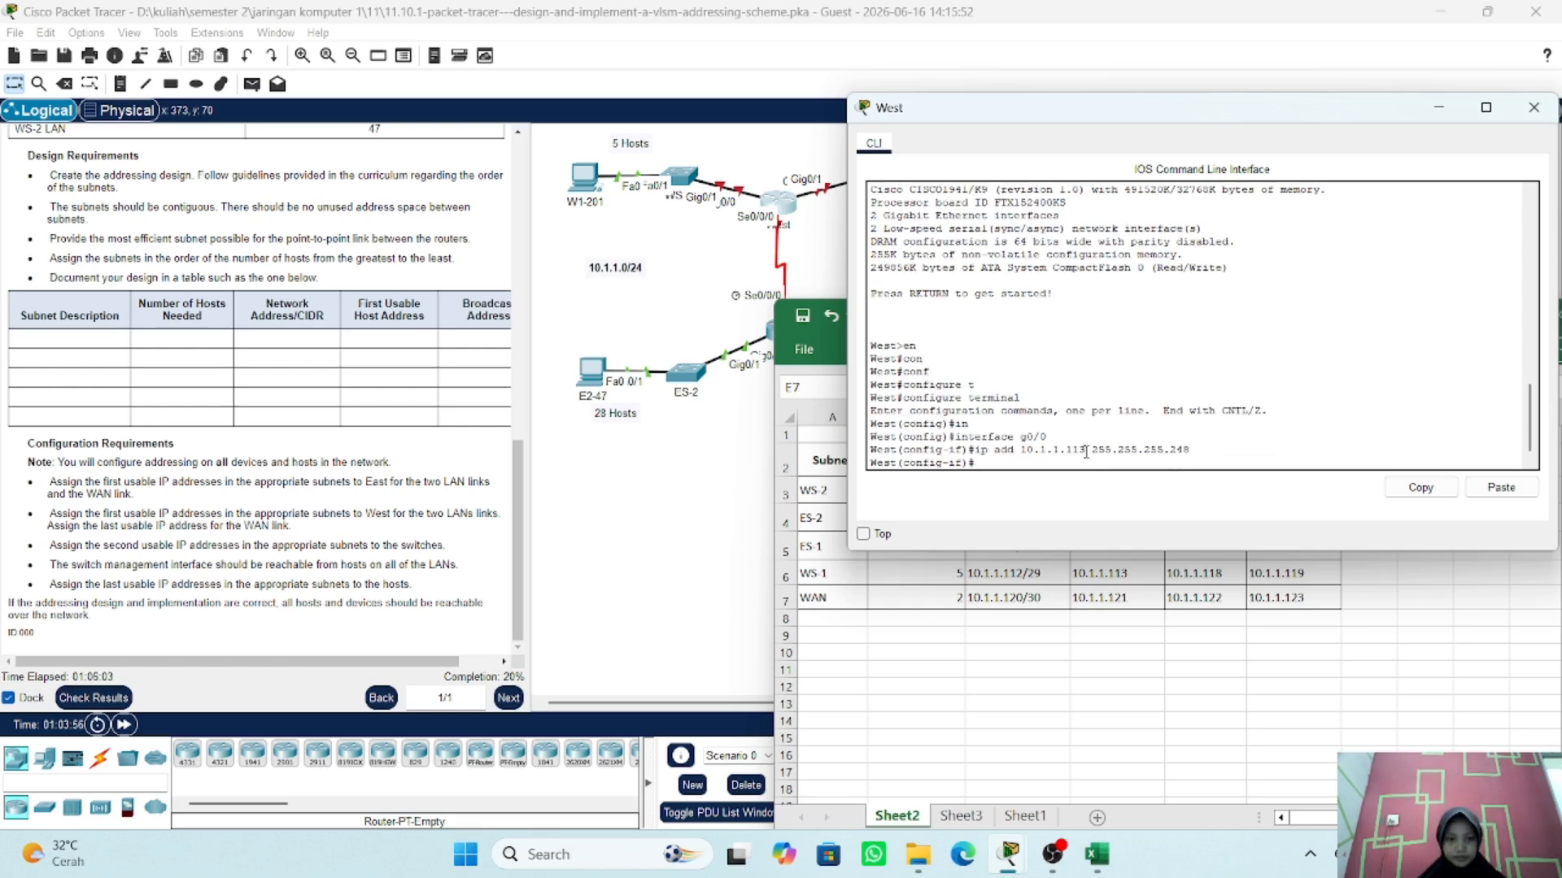
- Enable West's g0/0 with no sh and return to global configuration mode
type("no sh")
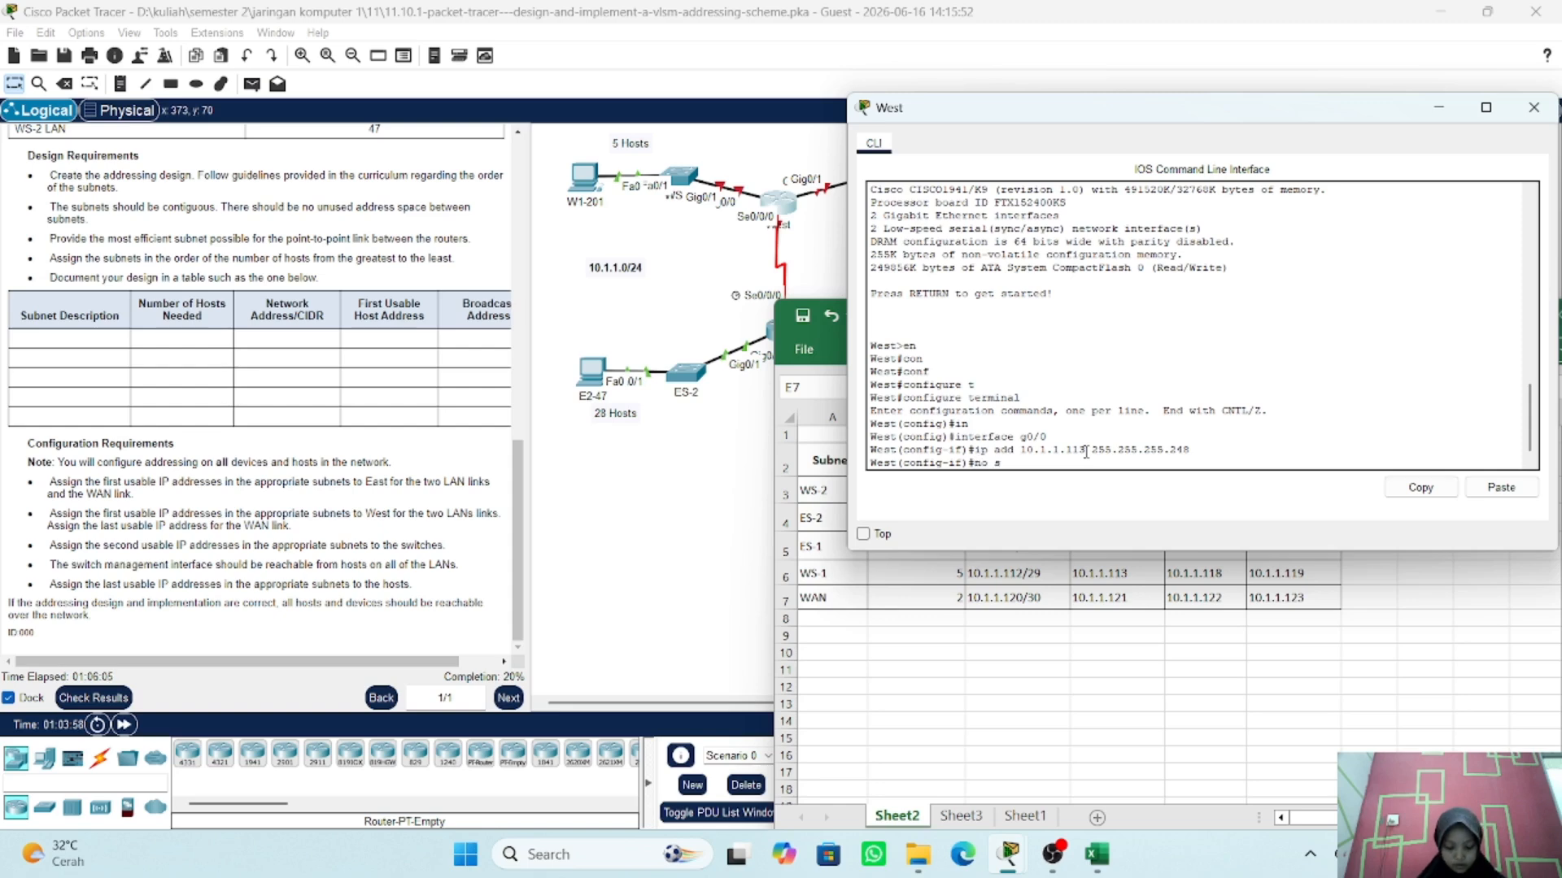
key("Return")
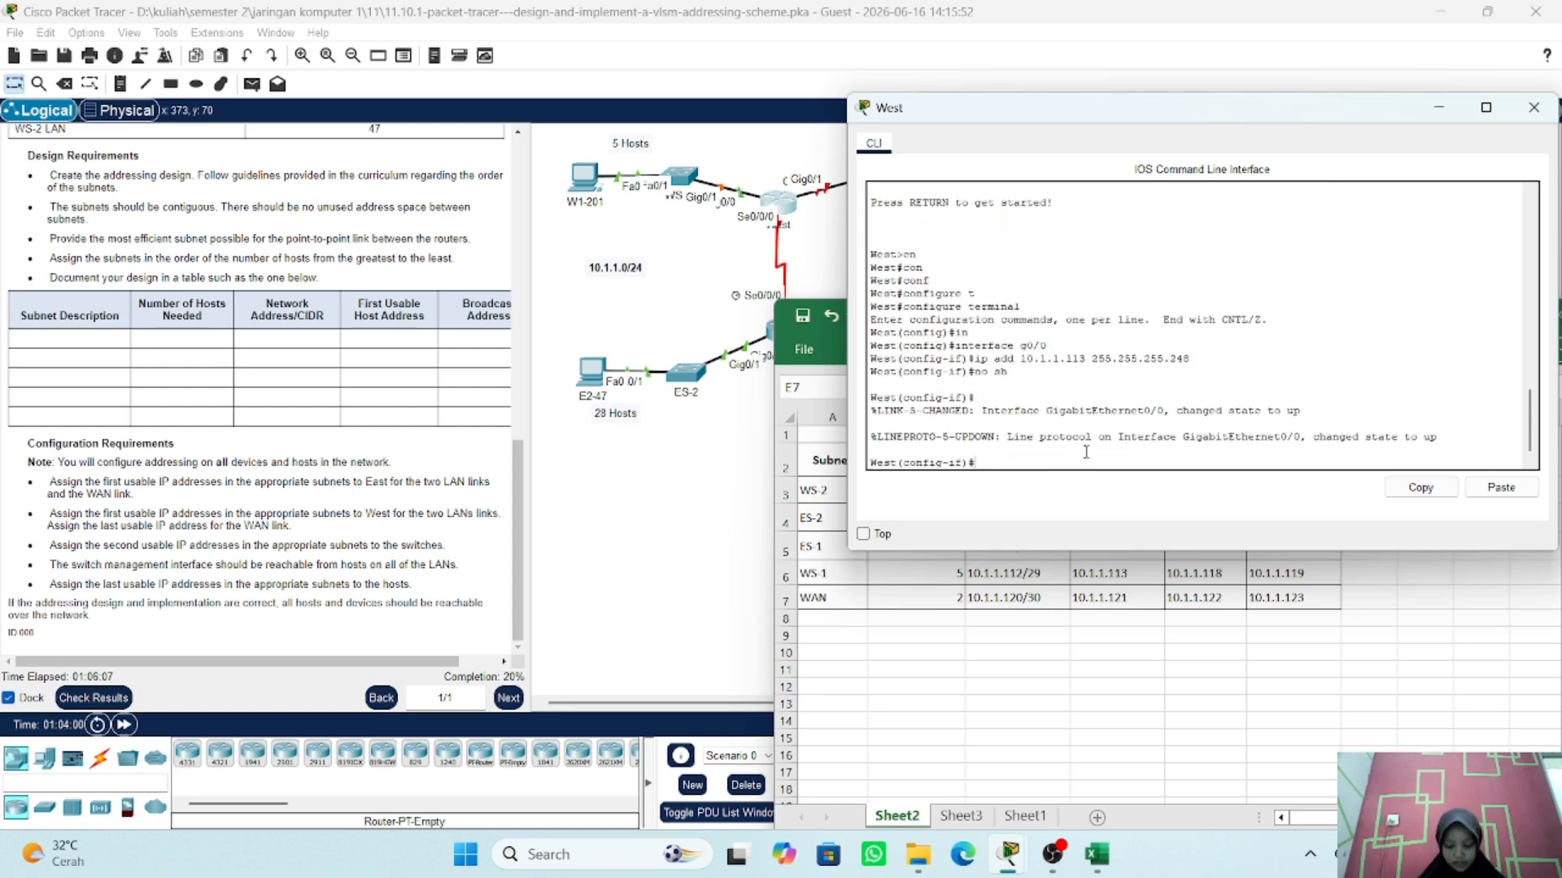
type("exit")
key("Return")
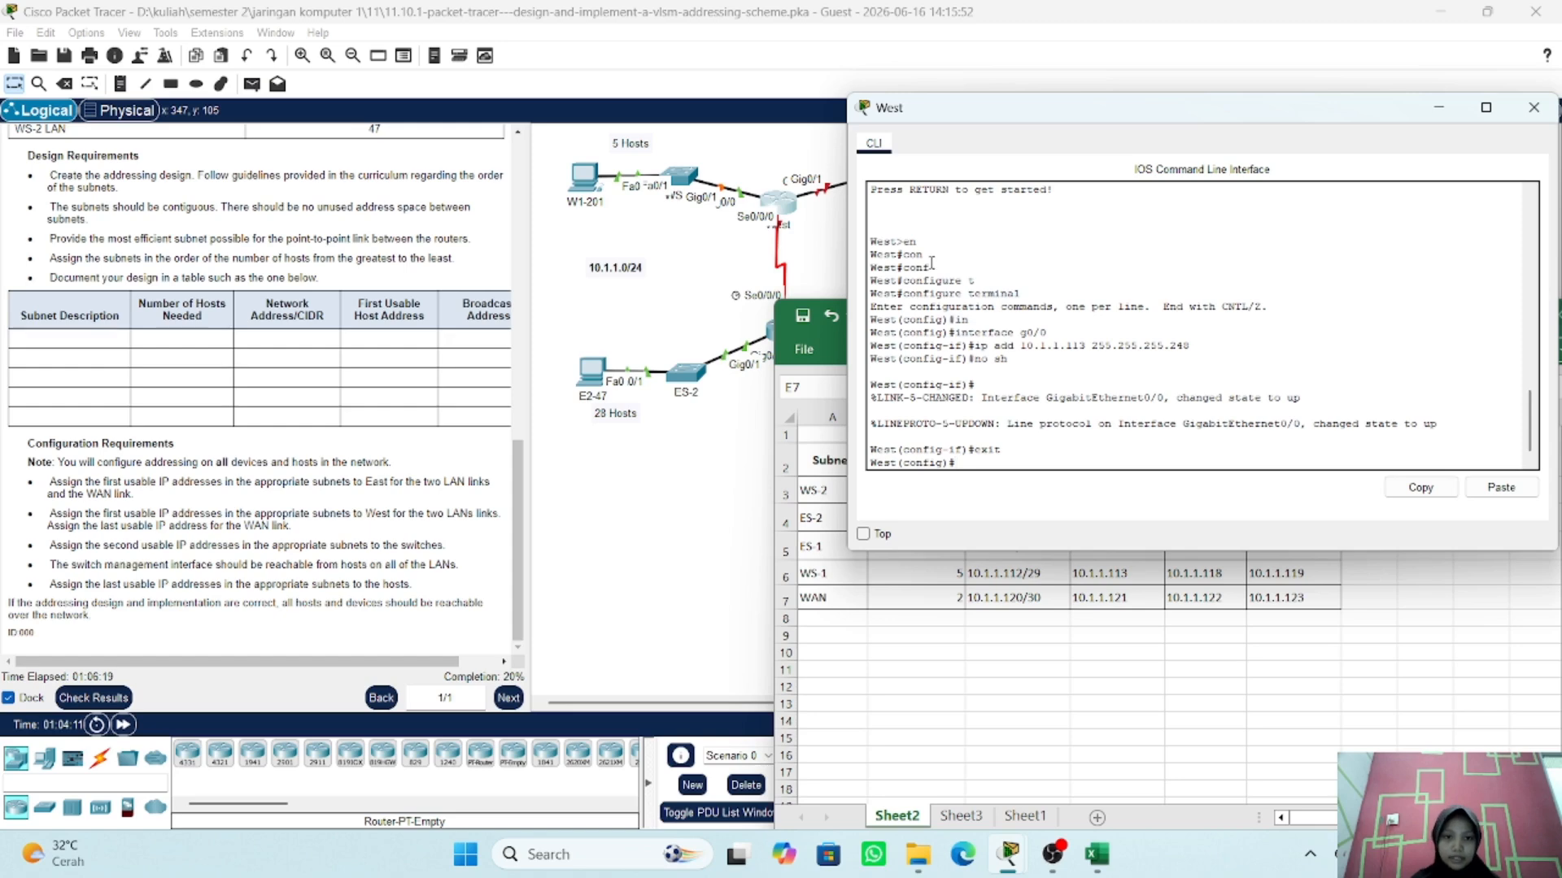
- Assign West's interface g0/1 the address 10.1.1.1 with mask 255.255.255.192
mouse_move(894, 122)
left_mouse_down()
mouse_move(905, 299)
mouse_move(872, 138)
left_mouse_up()
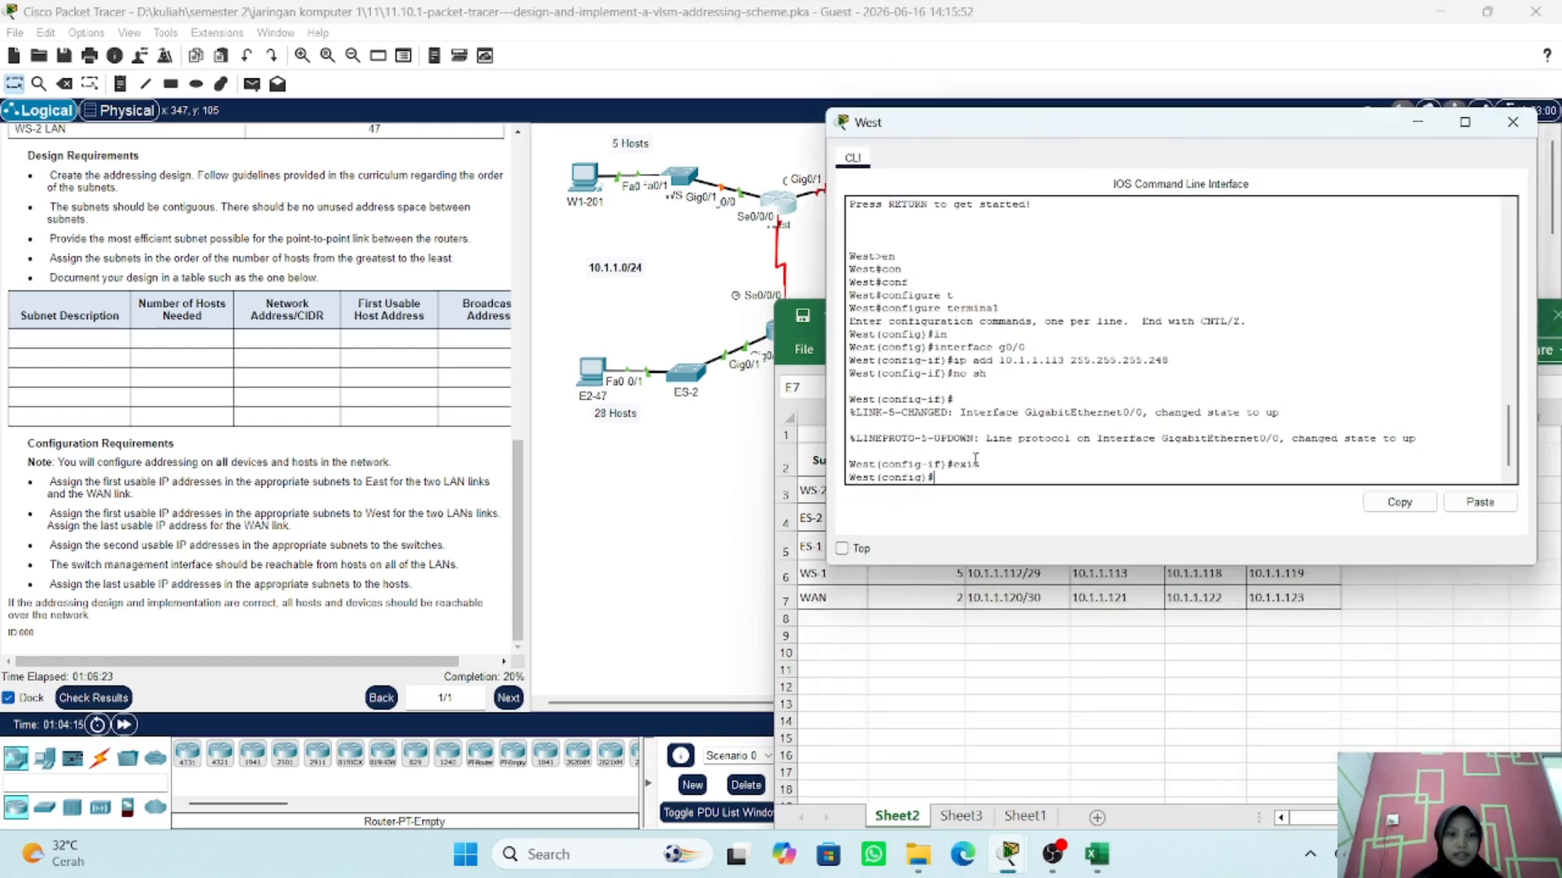
type("t")
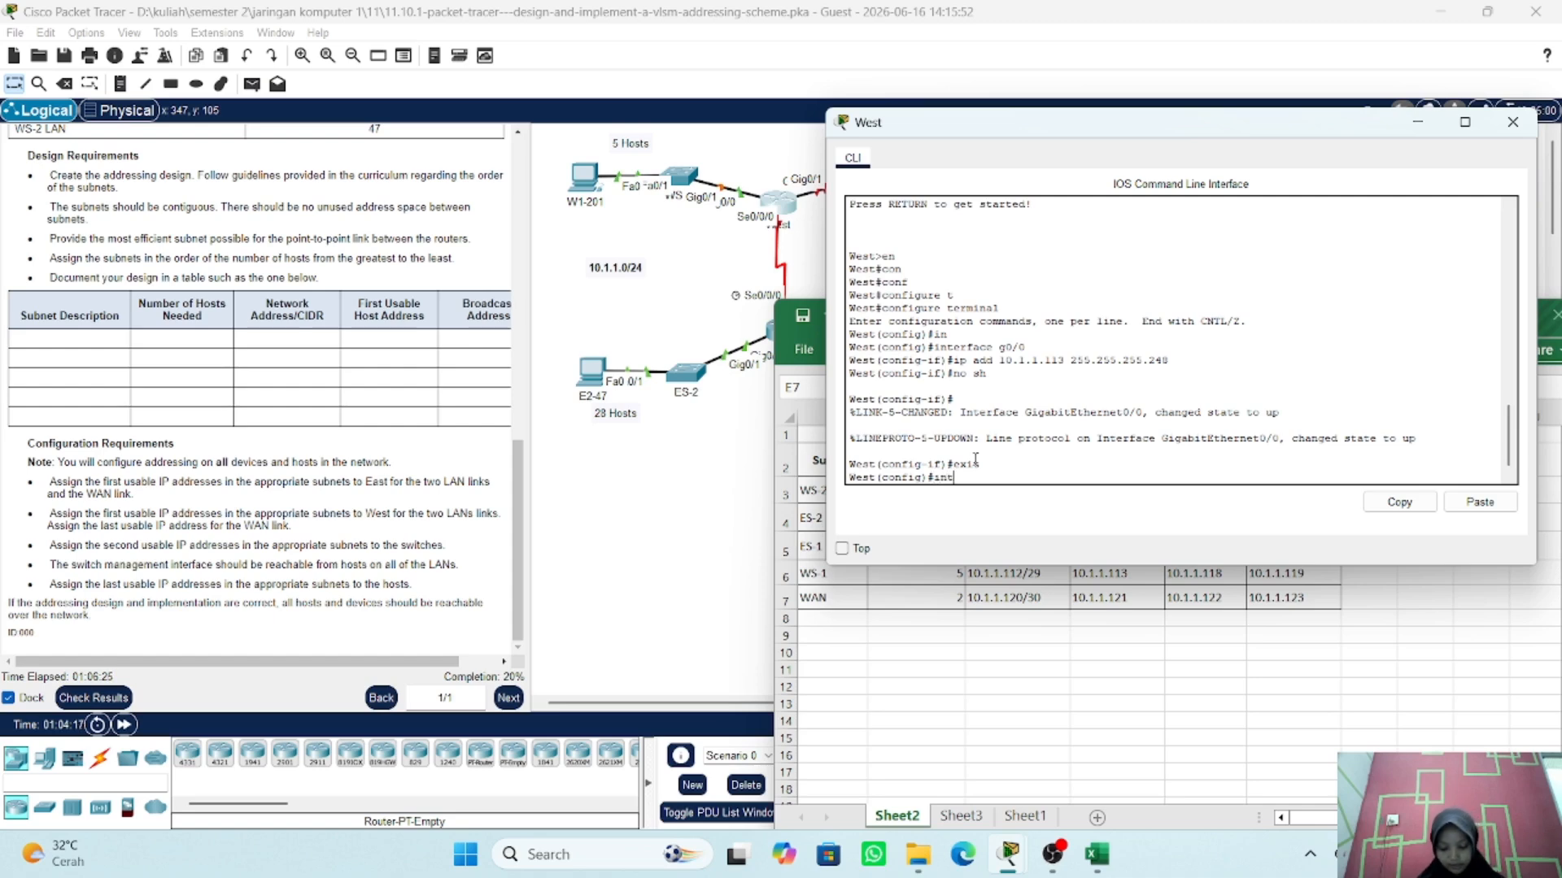
key("Tab")
type("g0")
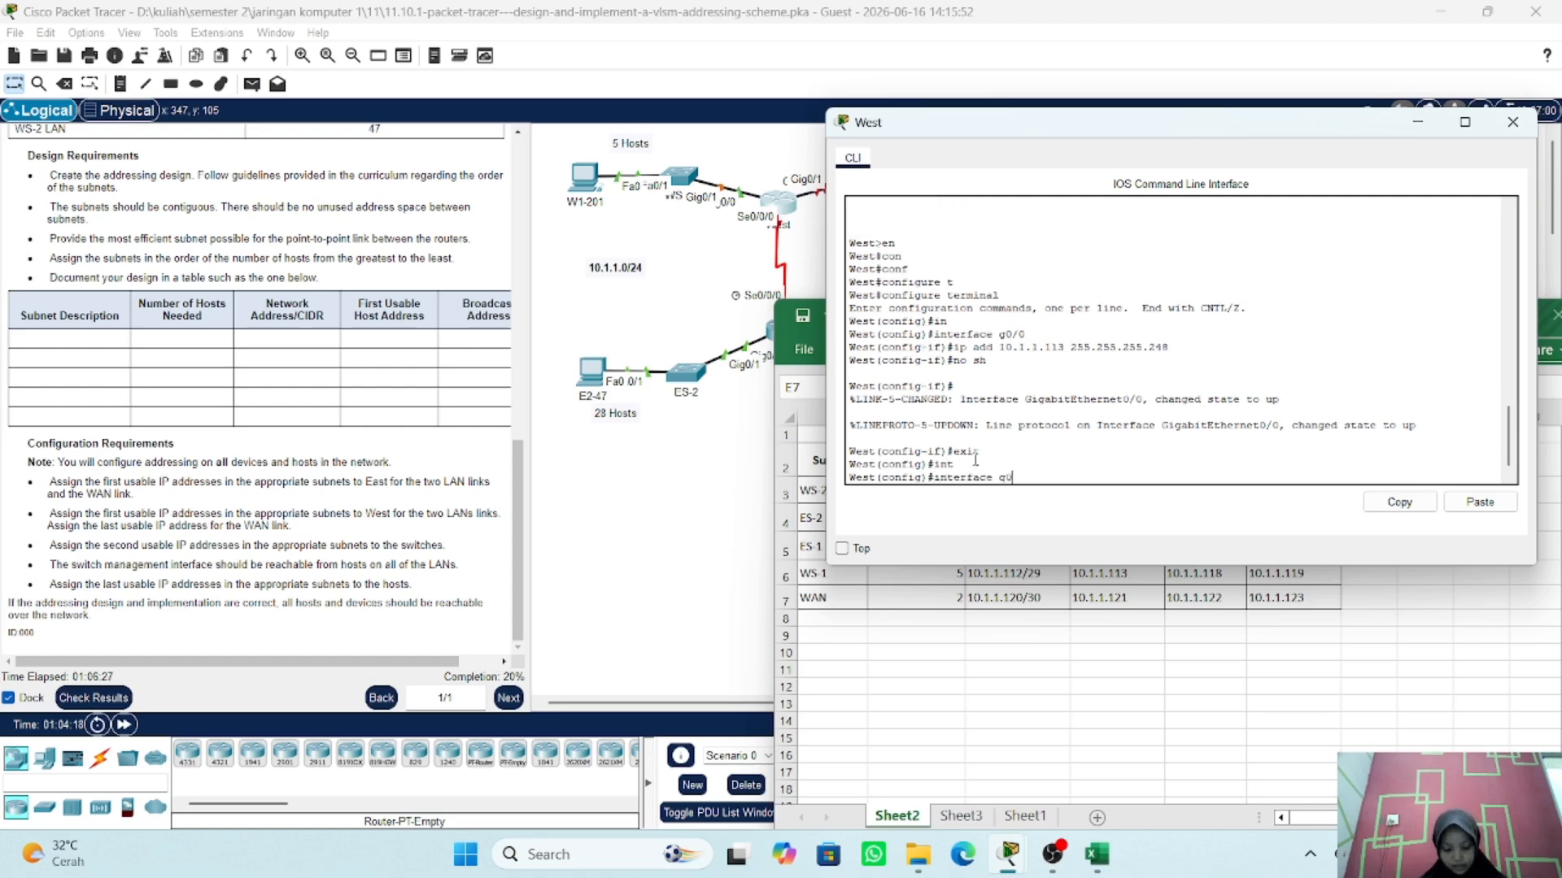
type("/1")
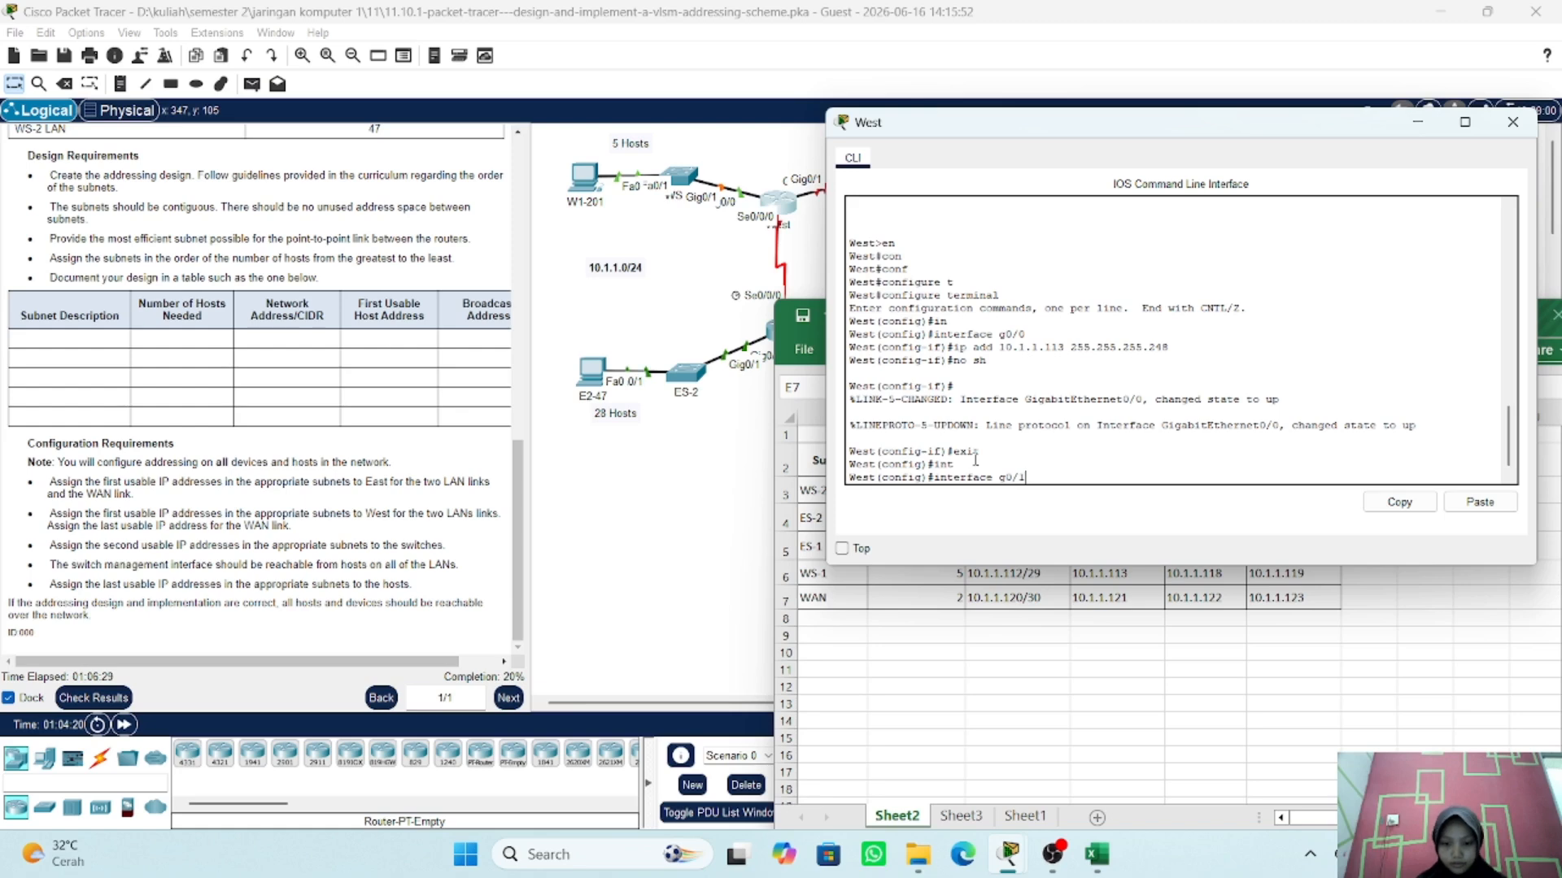
key("Return")
type("ip add")
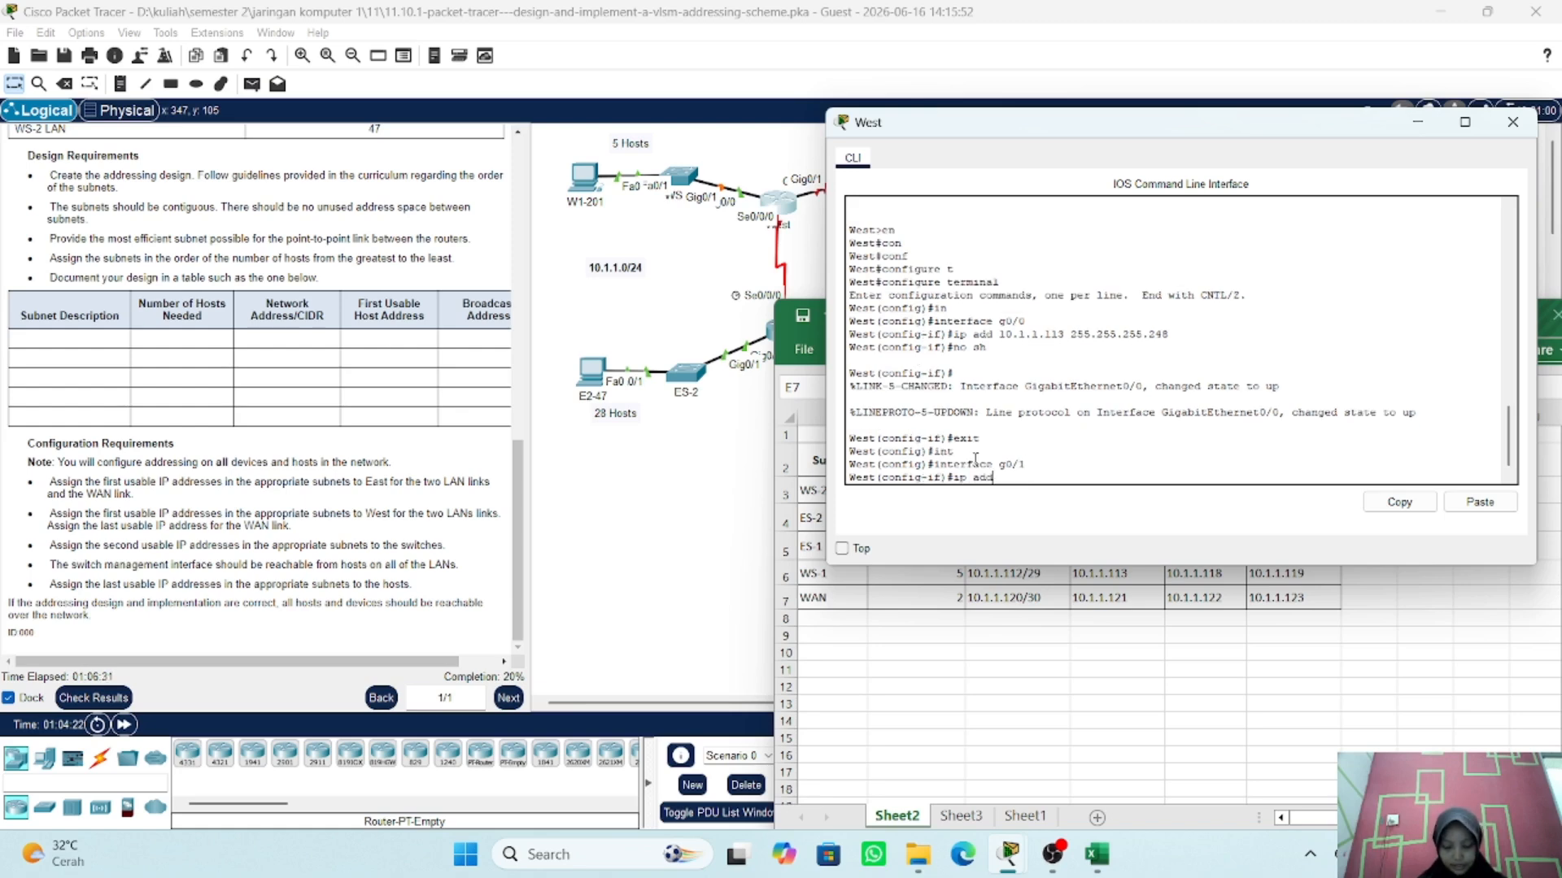
type(" 10")
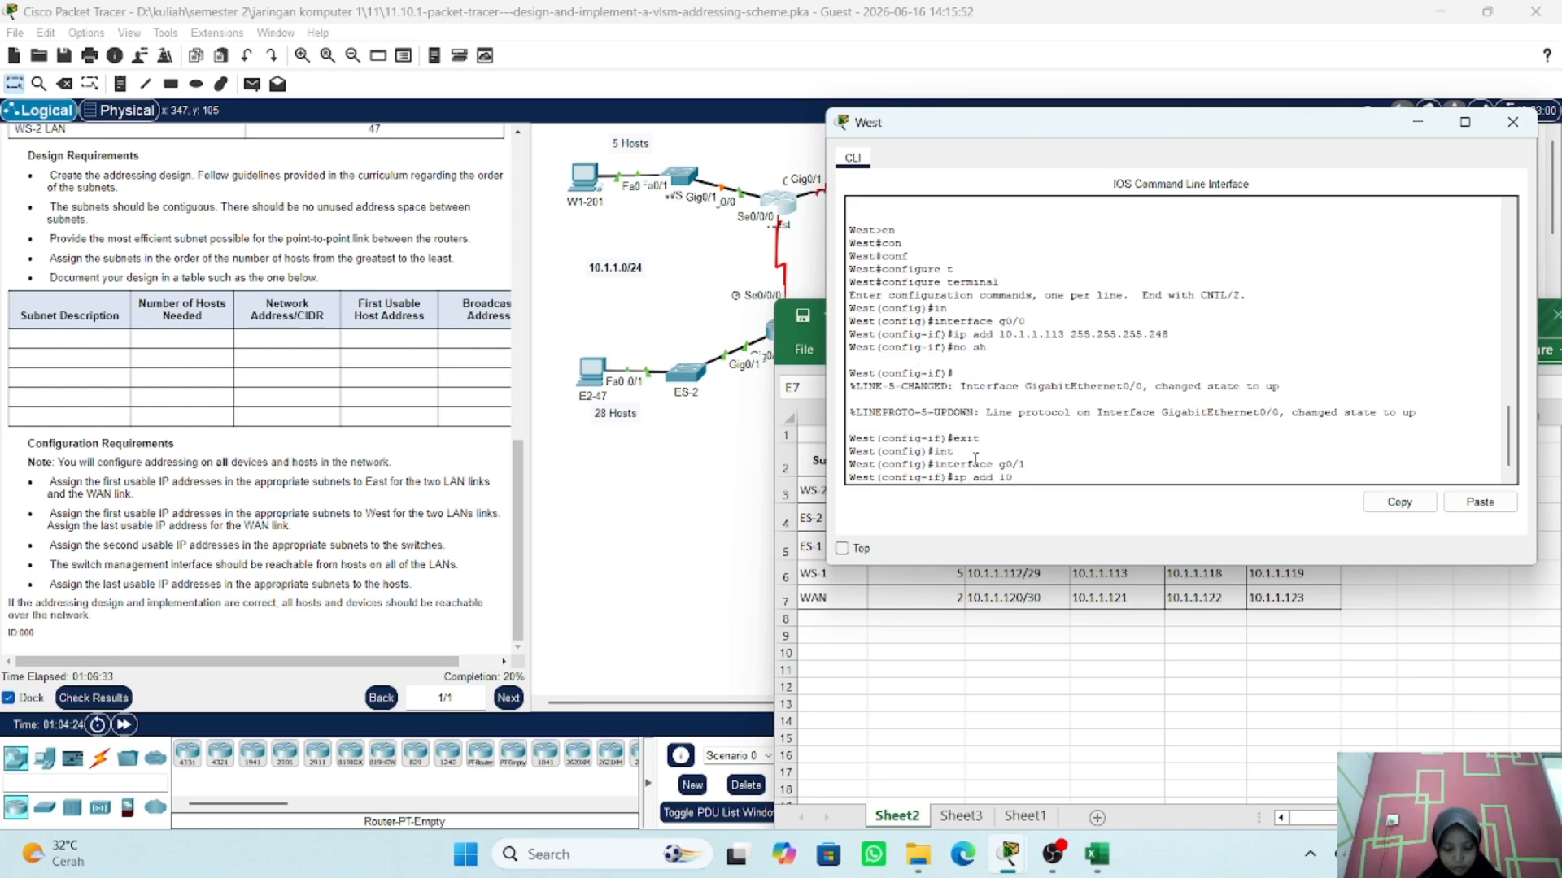
type(".1.1.1")
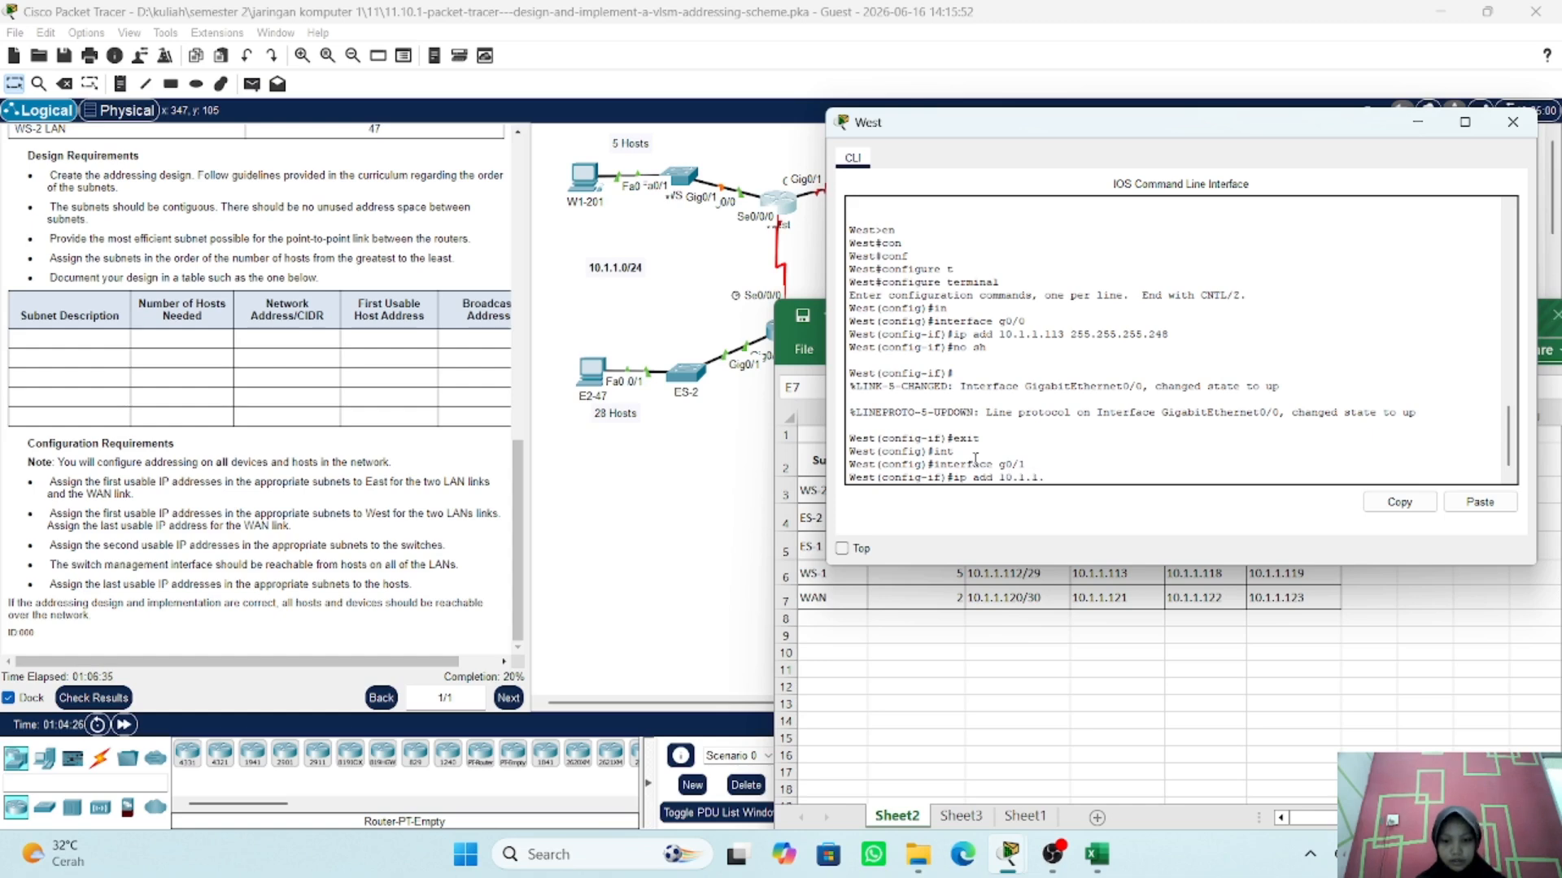
type(" 255")
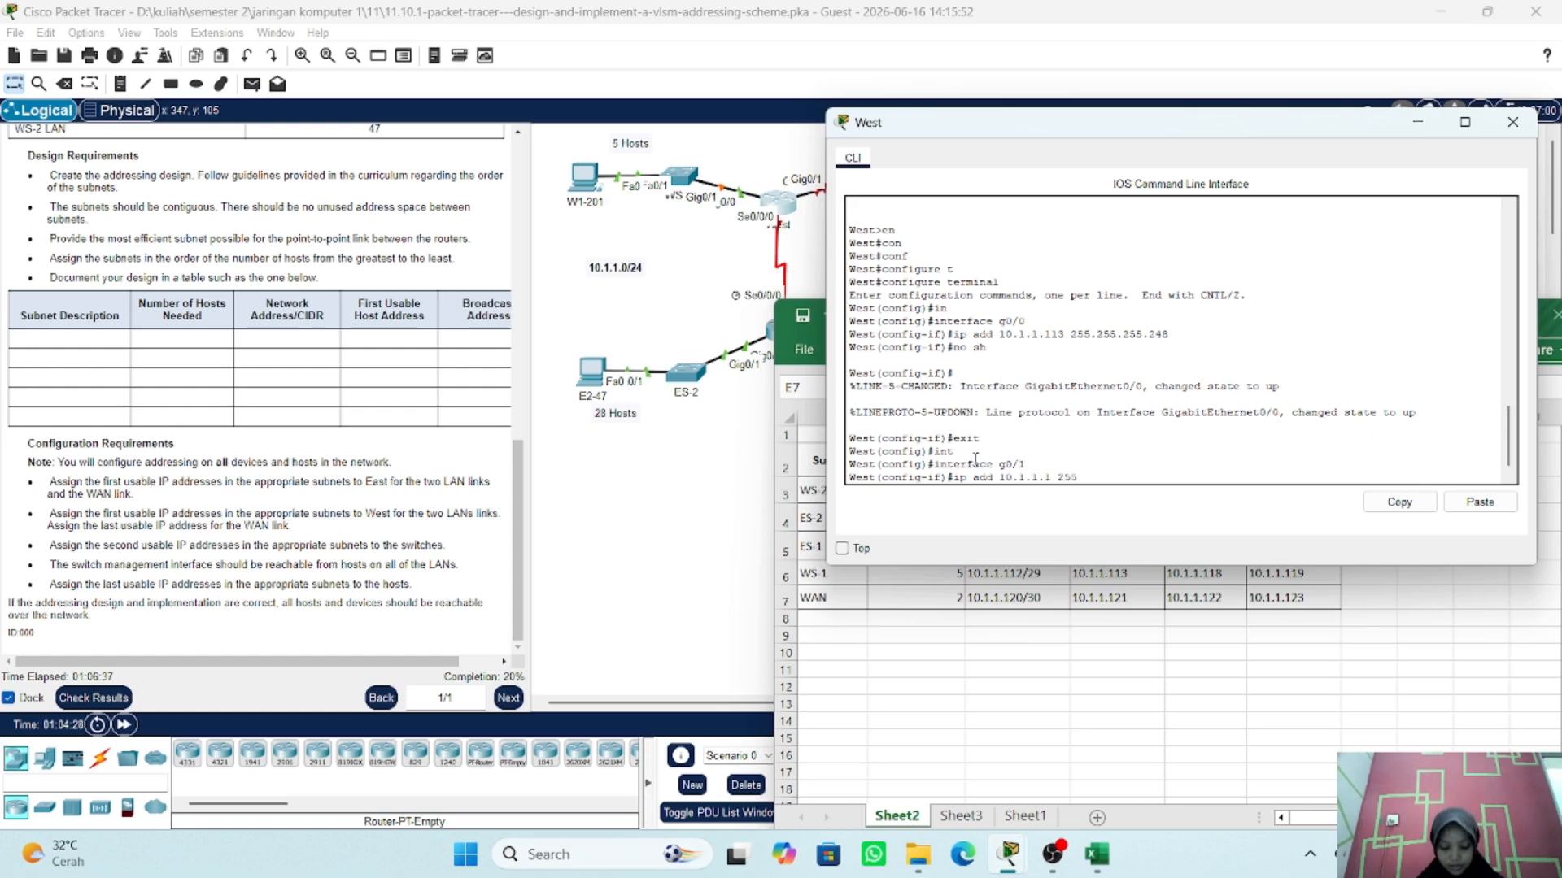
type(".255.255")
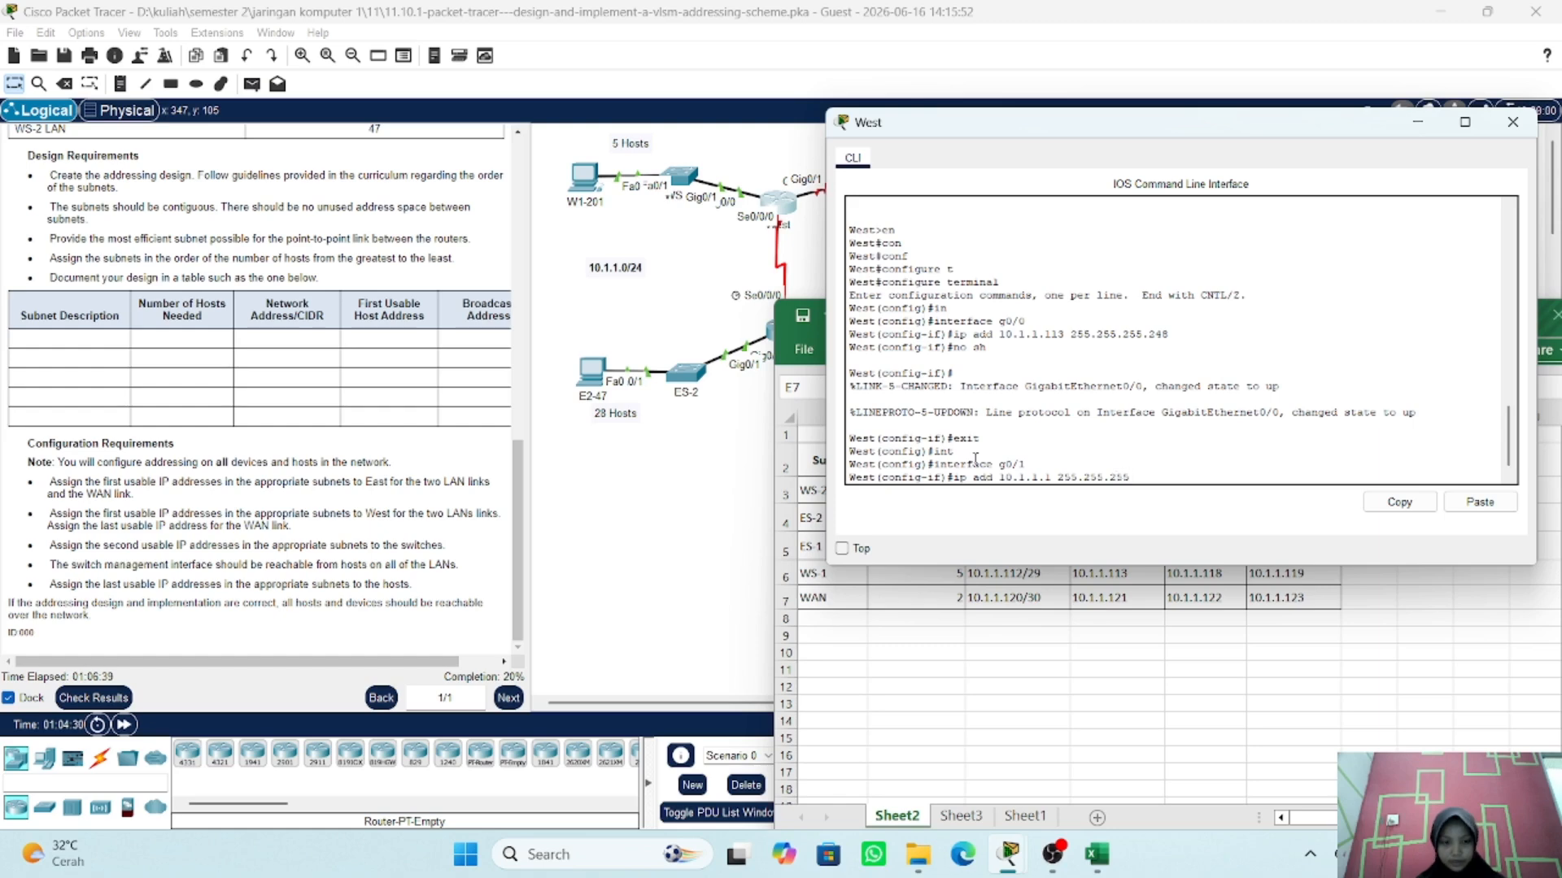
type(".2")
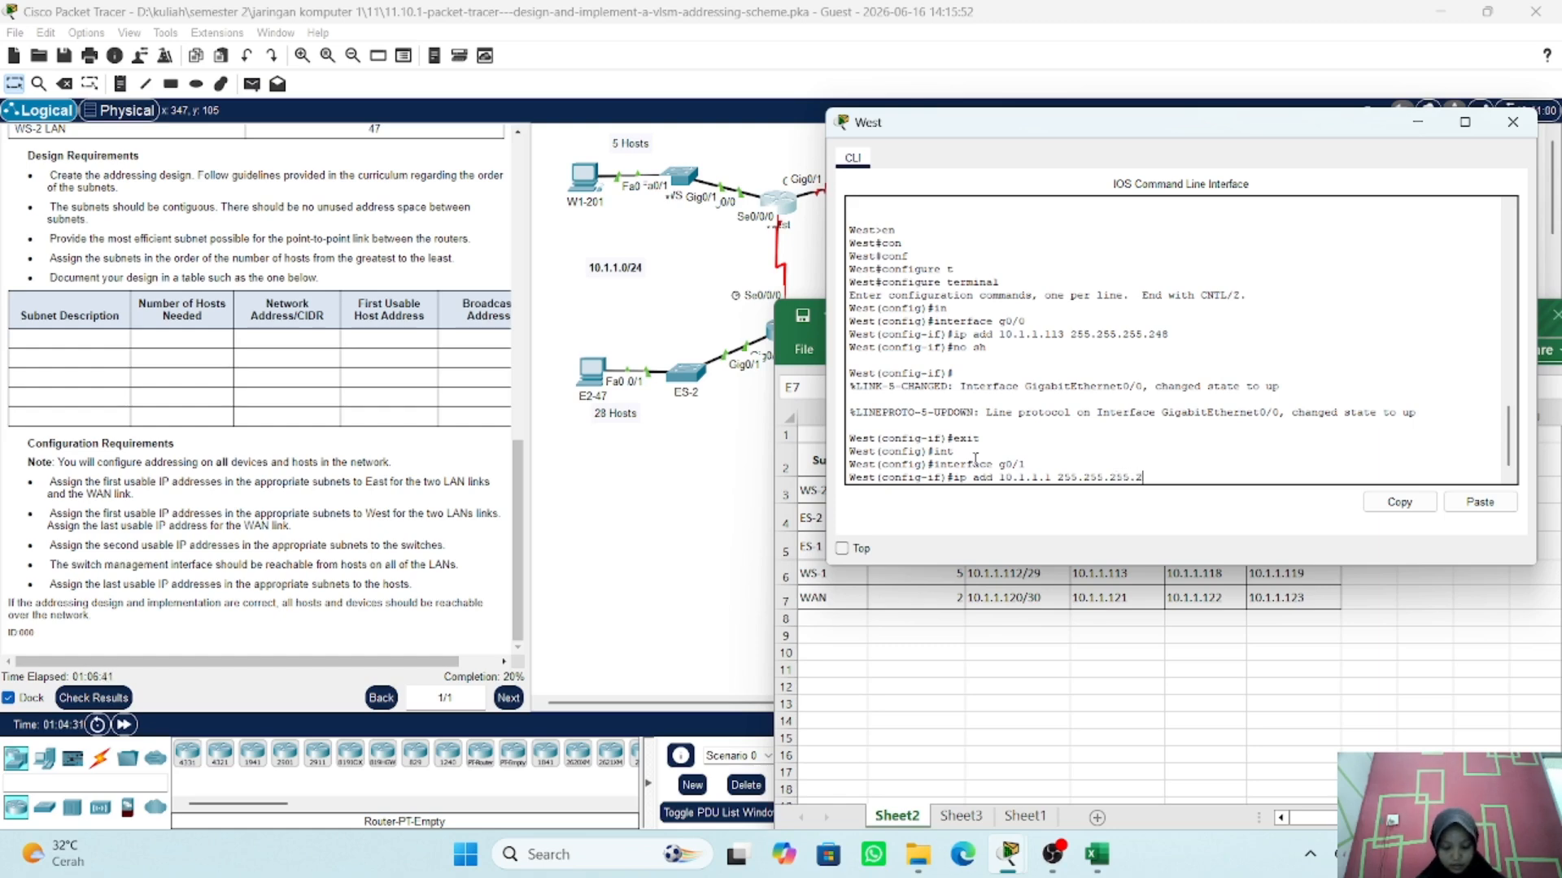
type("92")
key("BackSpace")
key("BackSpace")
key("BackSpace")
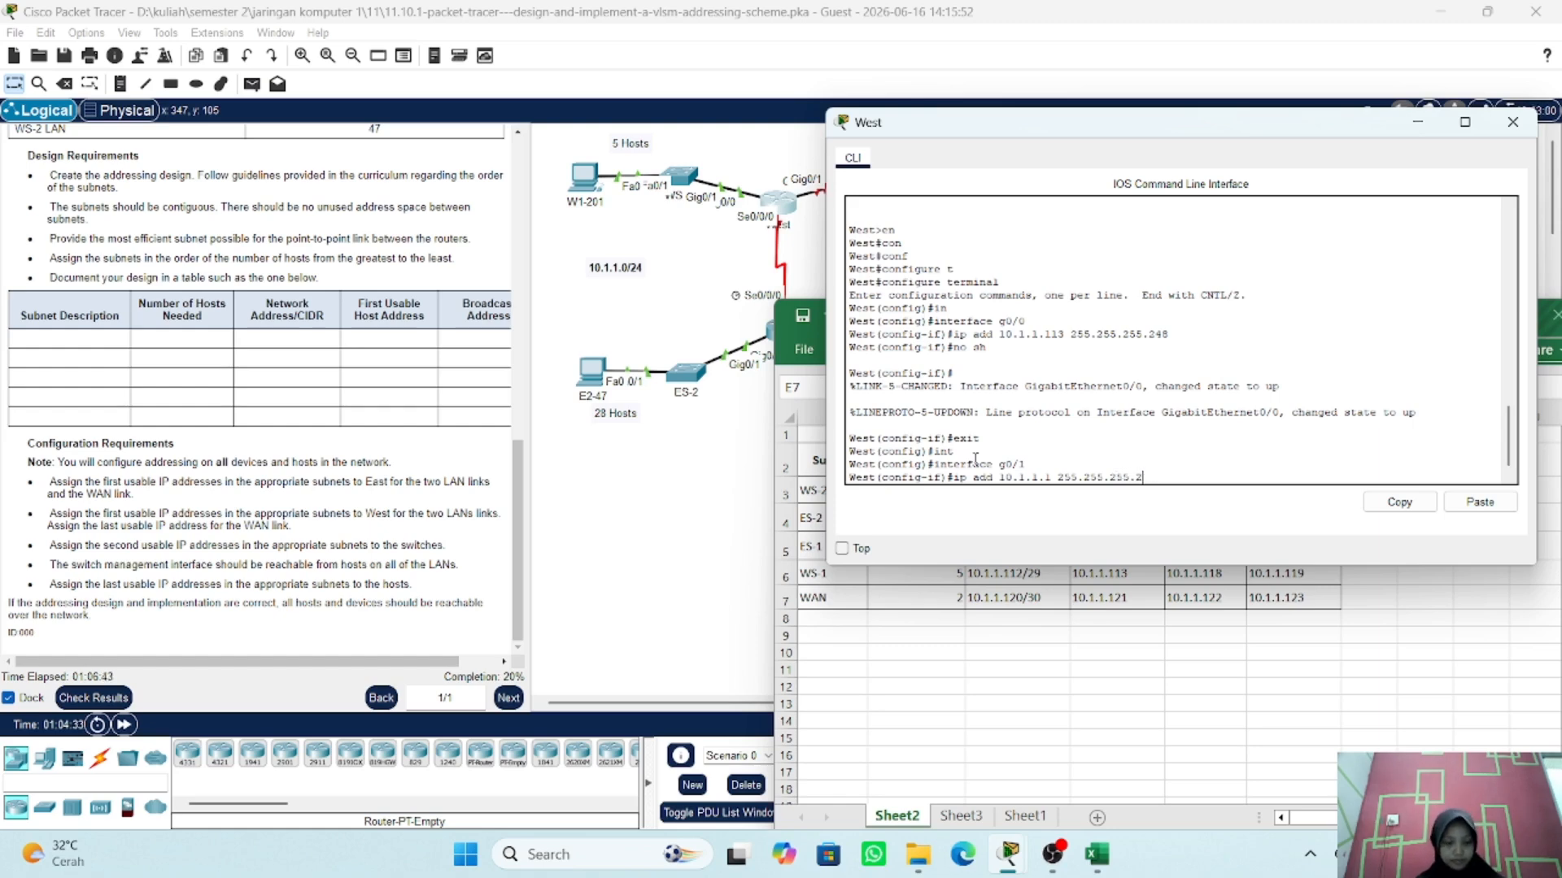
type("192")
key("Return")
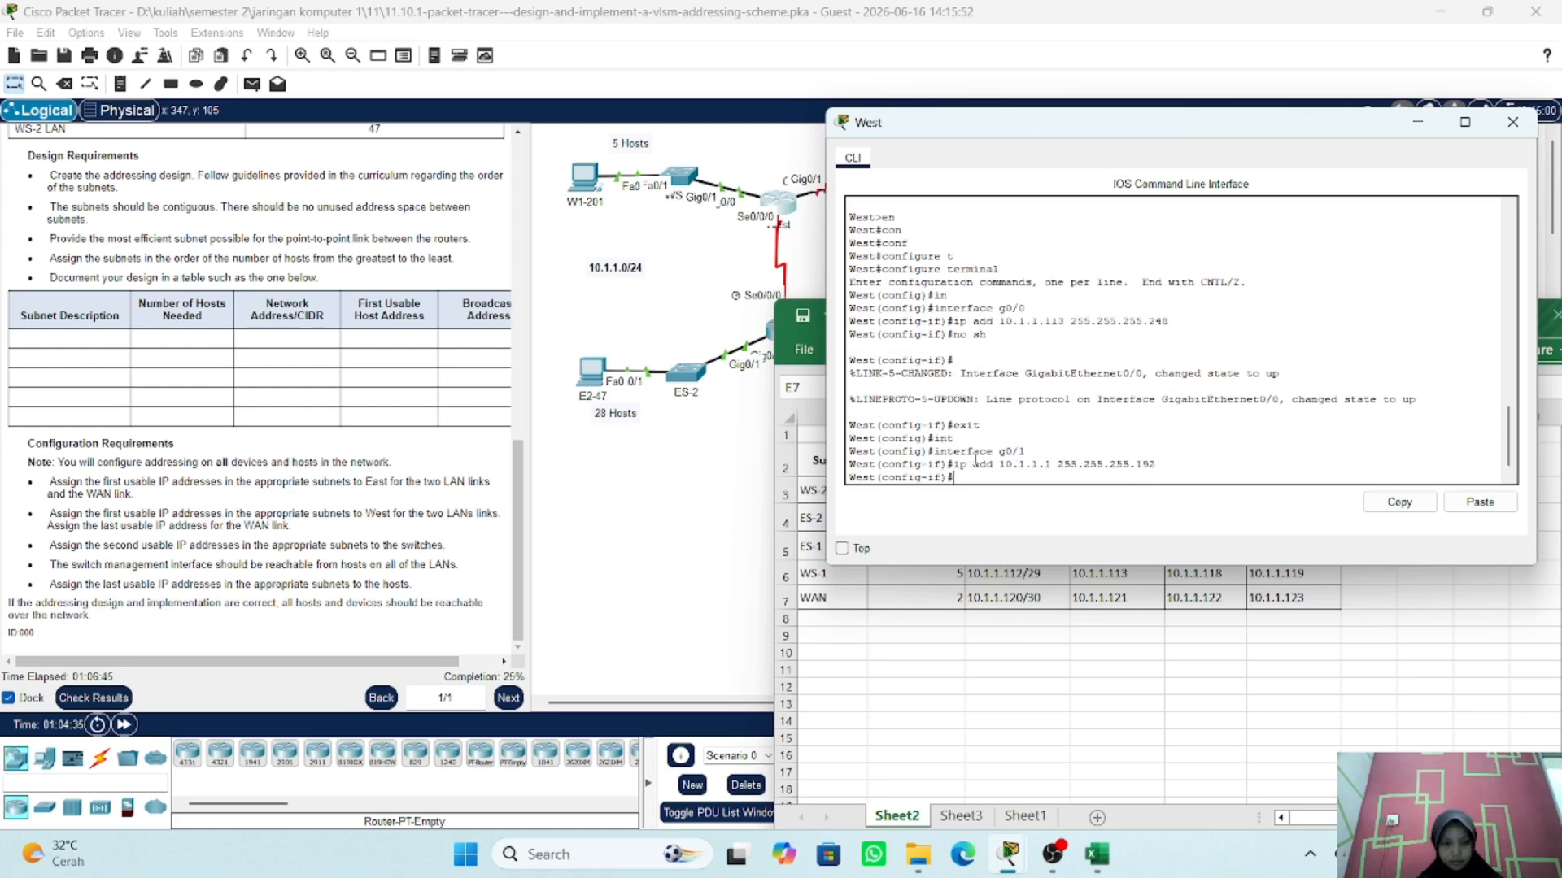
- Enable West's g0/1 with no sh and return to global configuration mode
type("no sh")
key("Return")
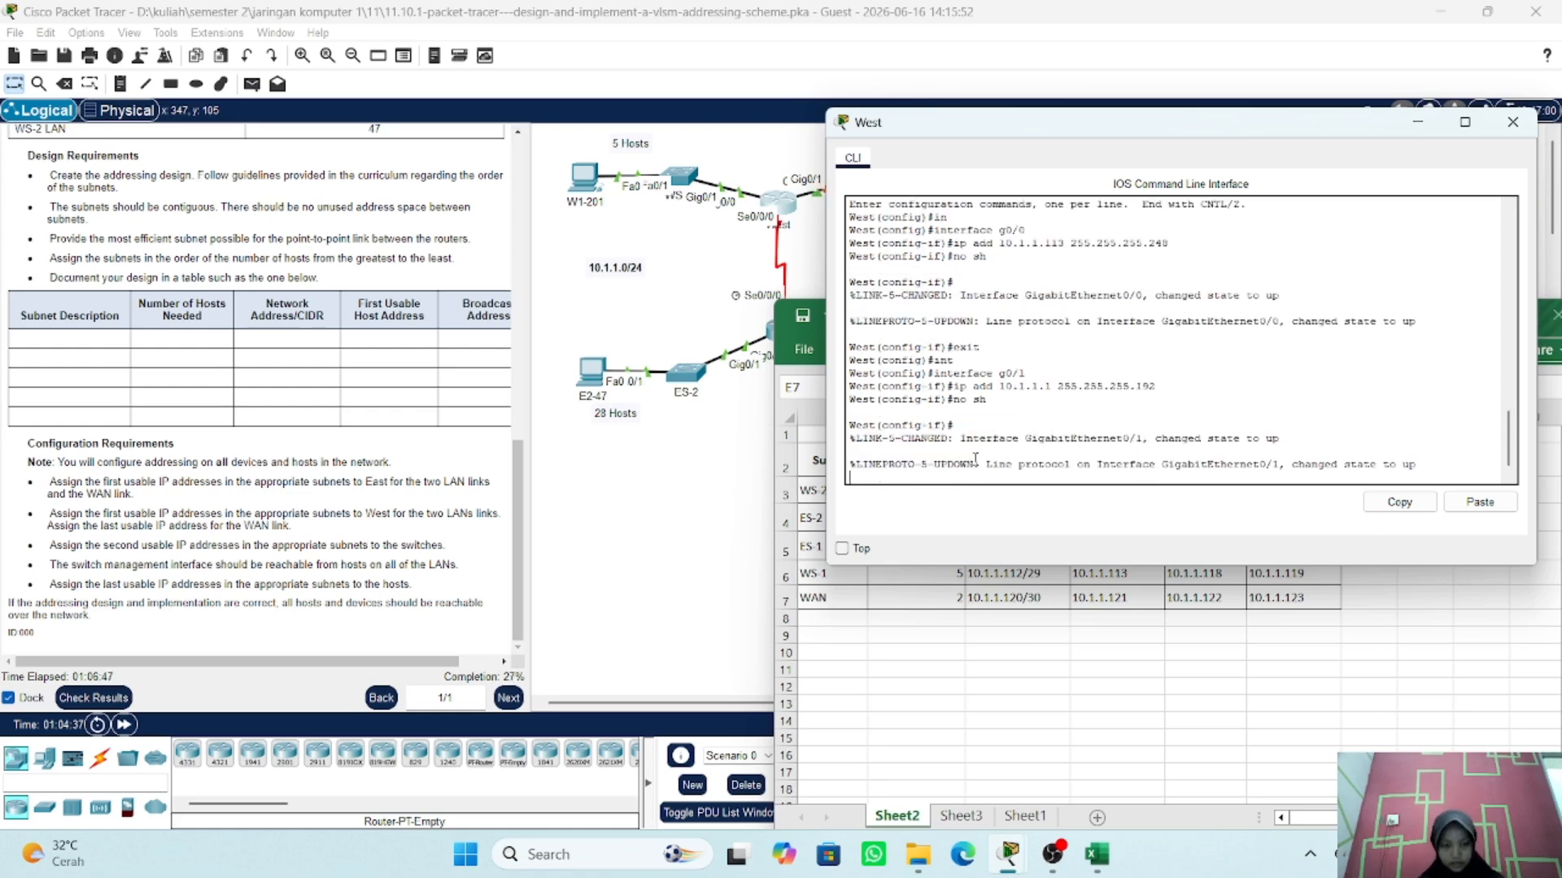
key("Return")
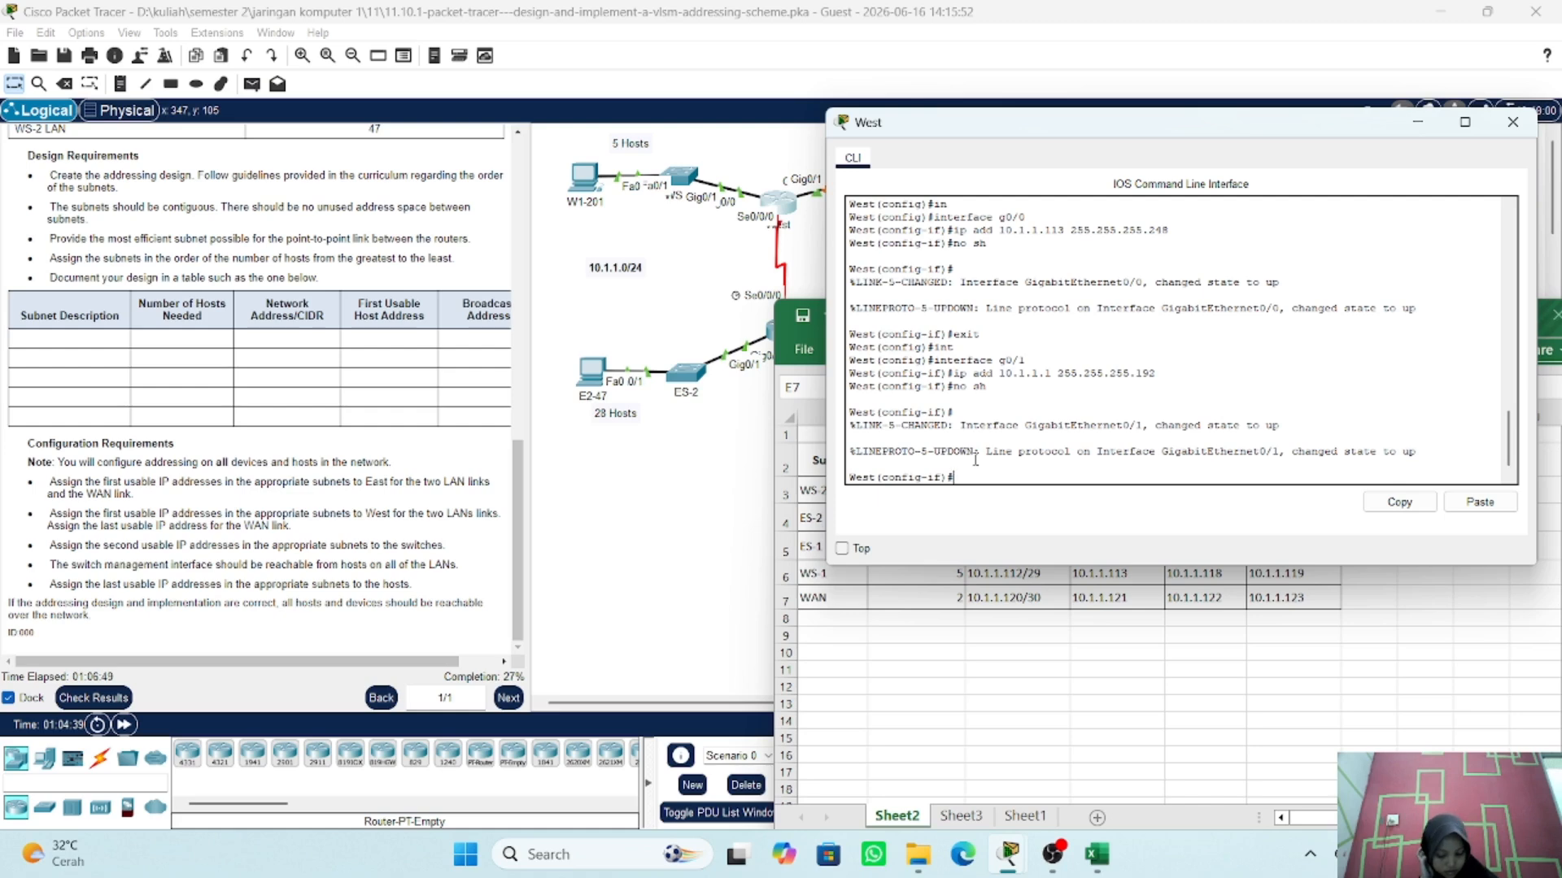
type("ex")
key("Return")
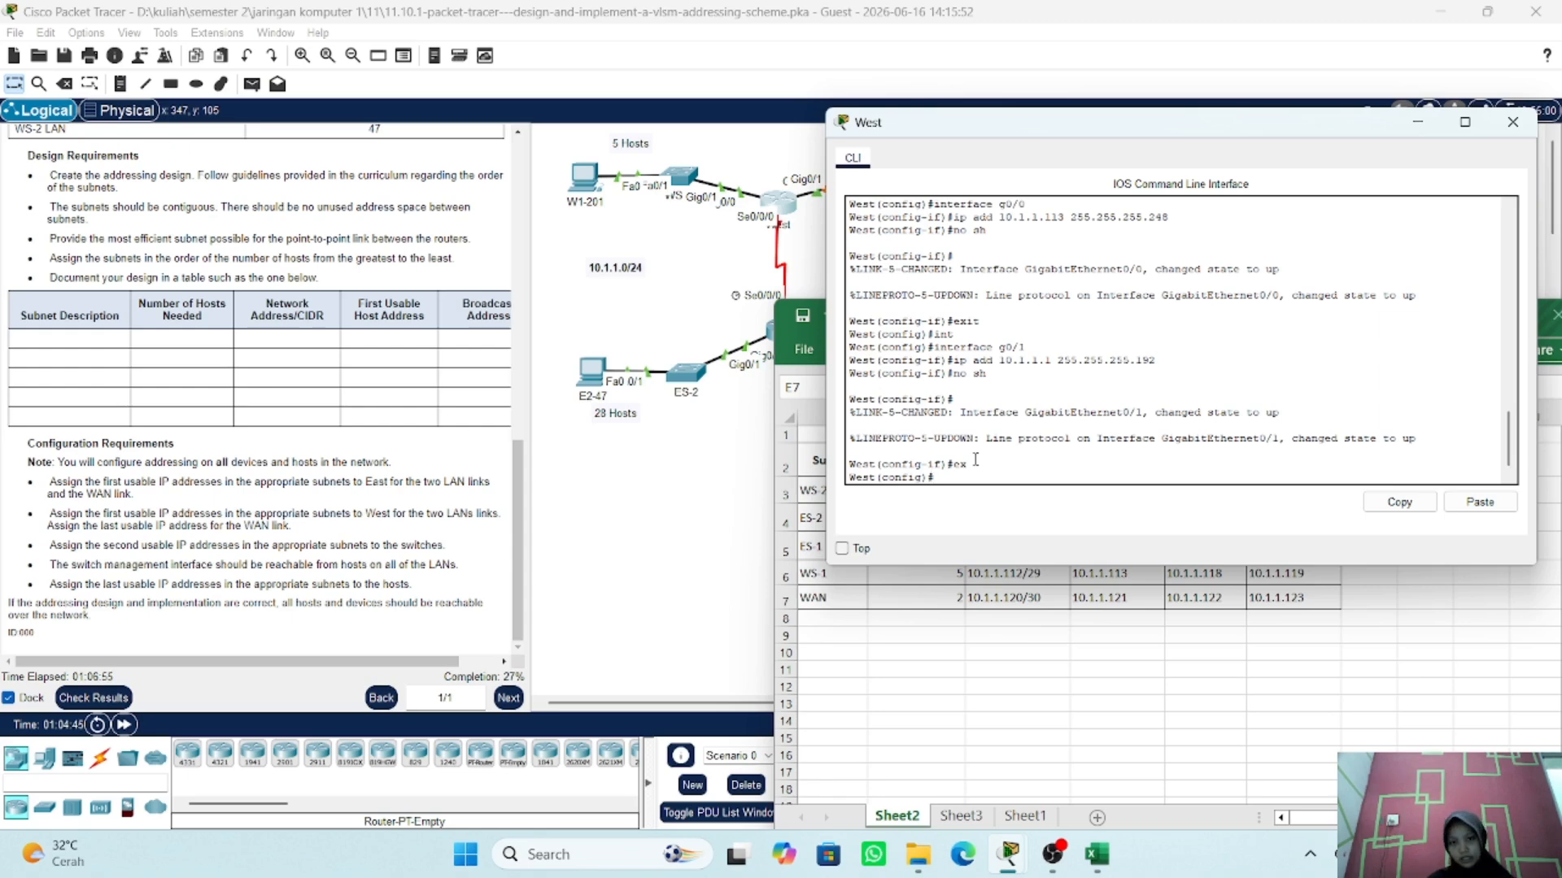
- Assign West's interface s0/0/0 the address 10.1.1.122 with mask 255.255.255.252
type("int")
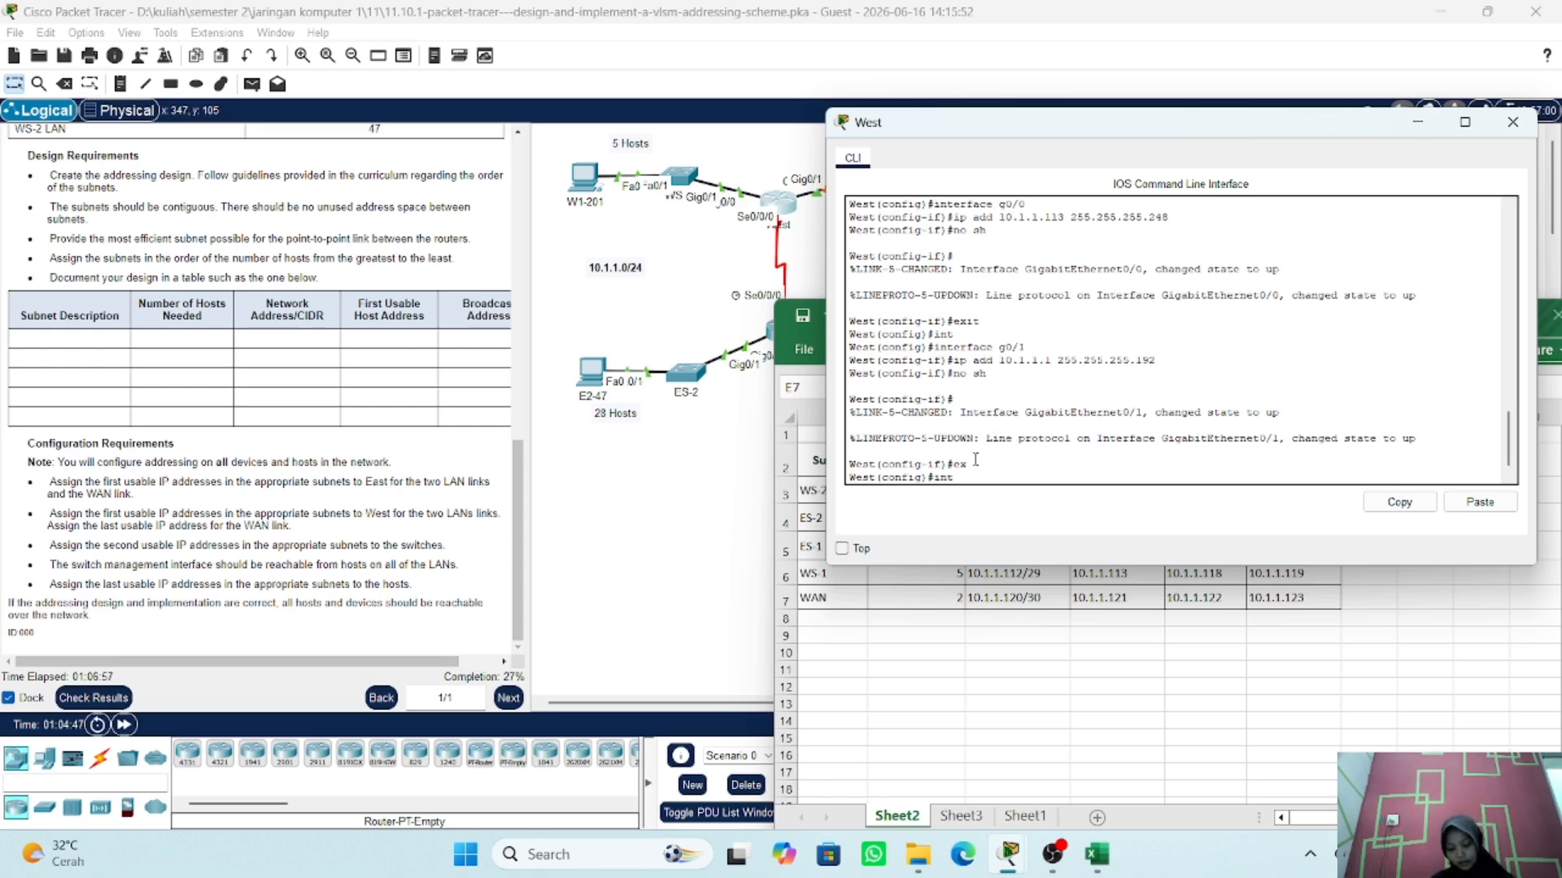
type(" s0/0/")
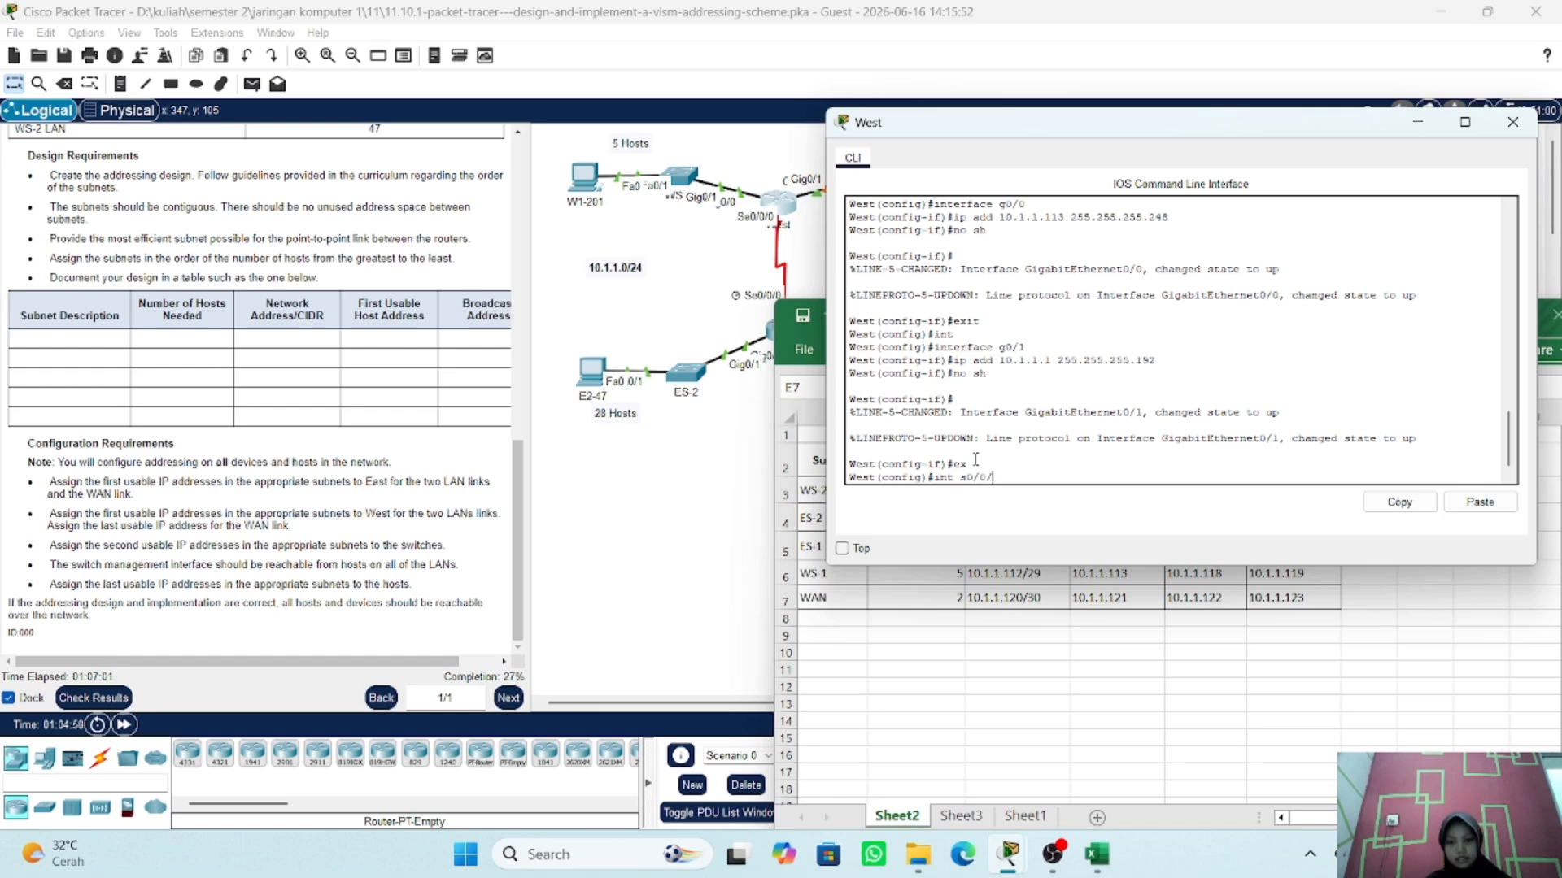
type("0")
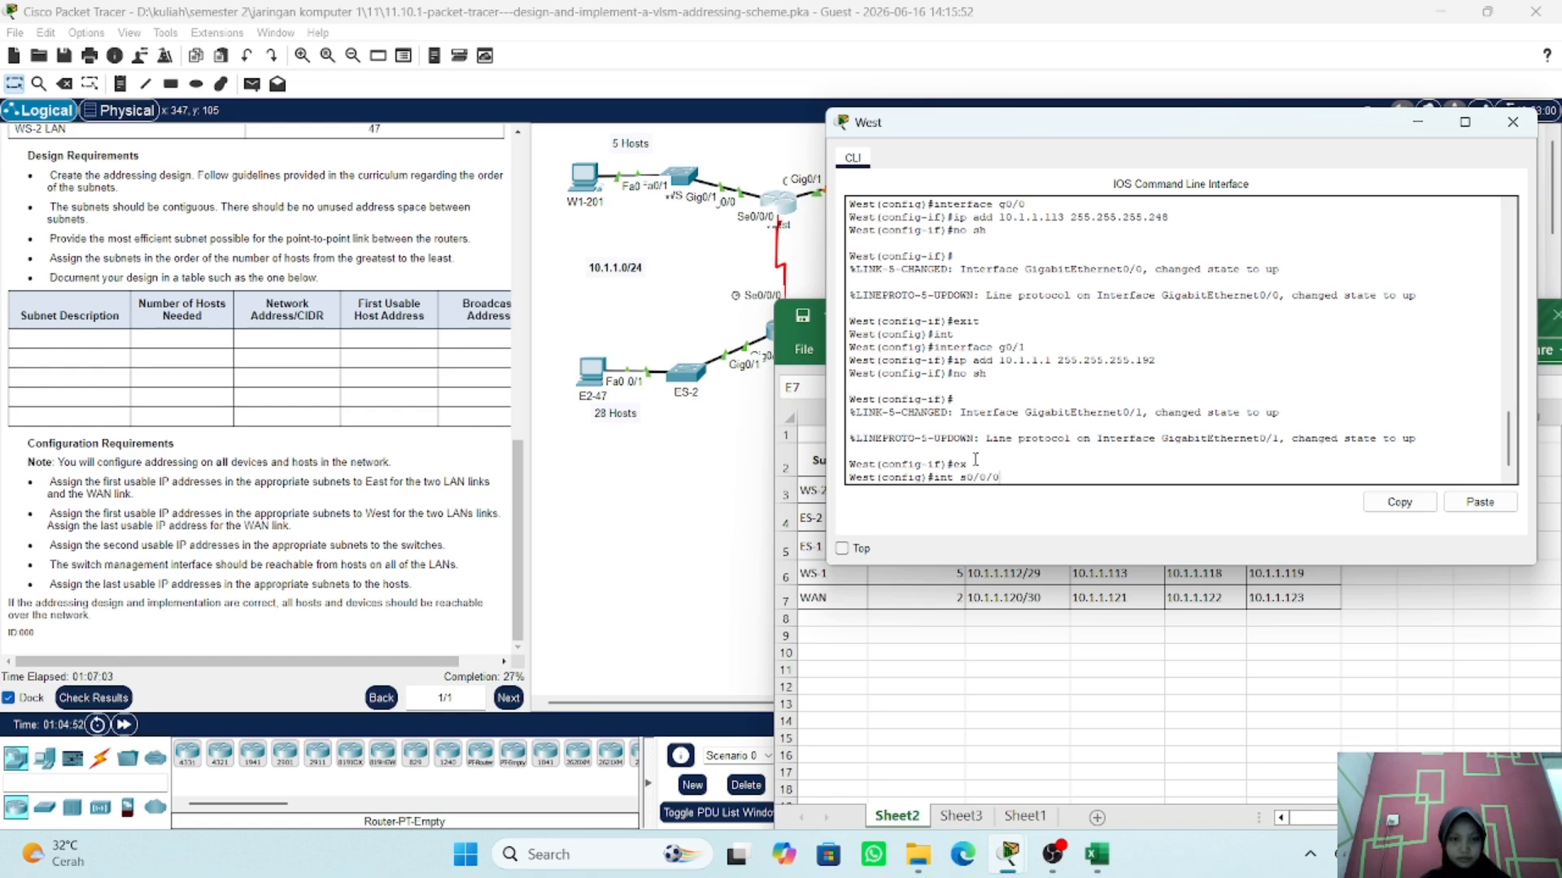
key("Return")
type("ip add")
key("Tab")
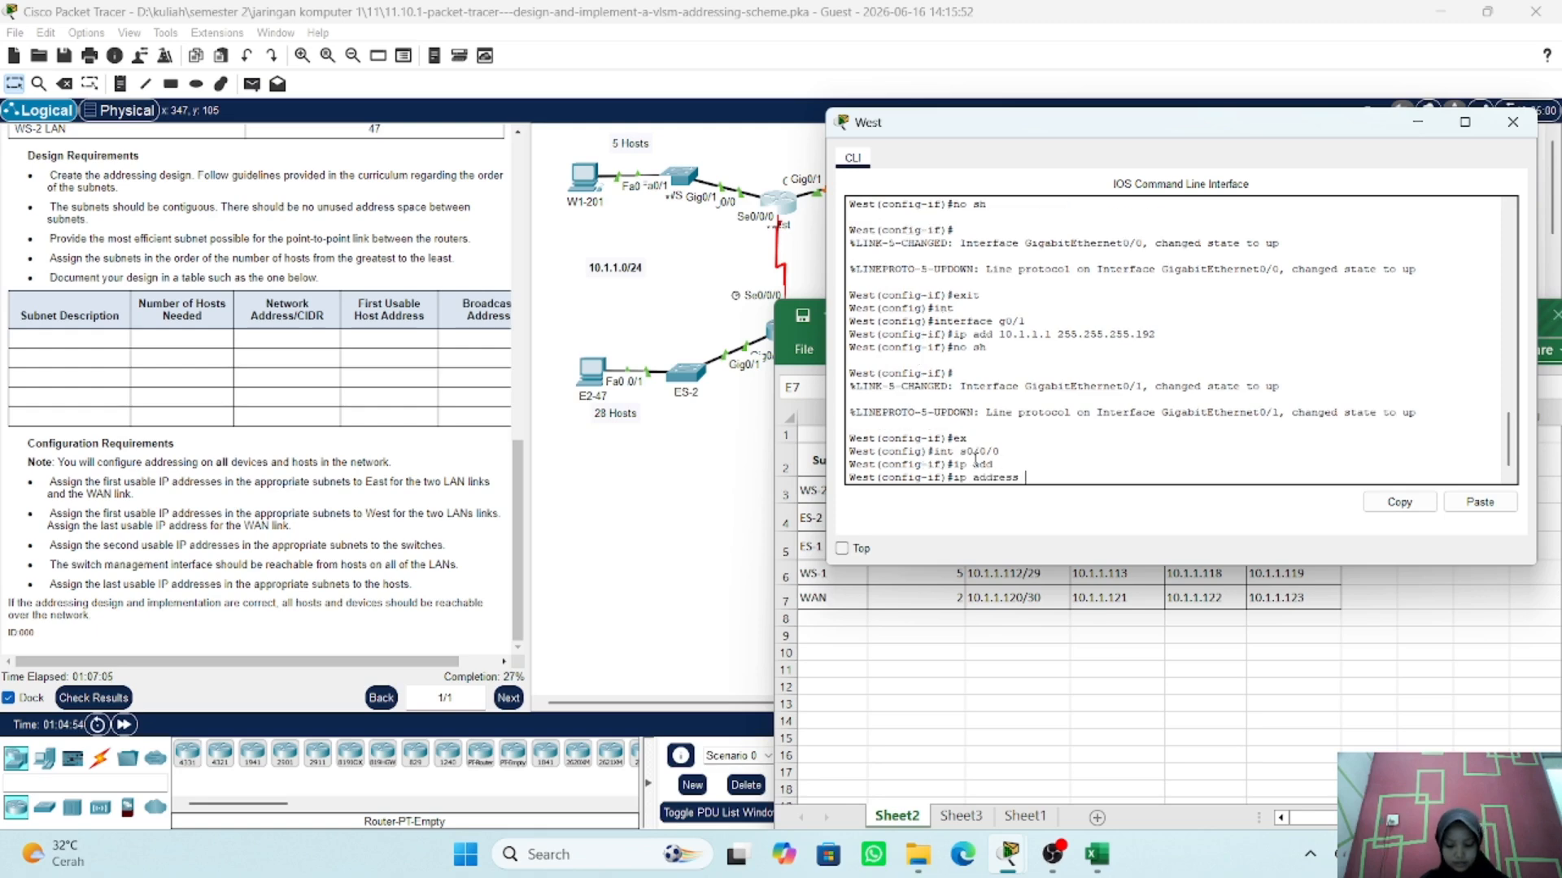
type("10.1.1.")
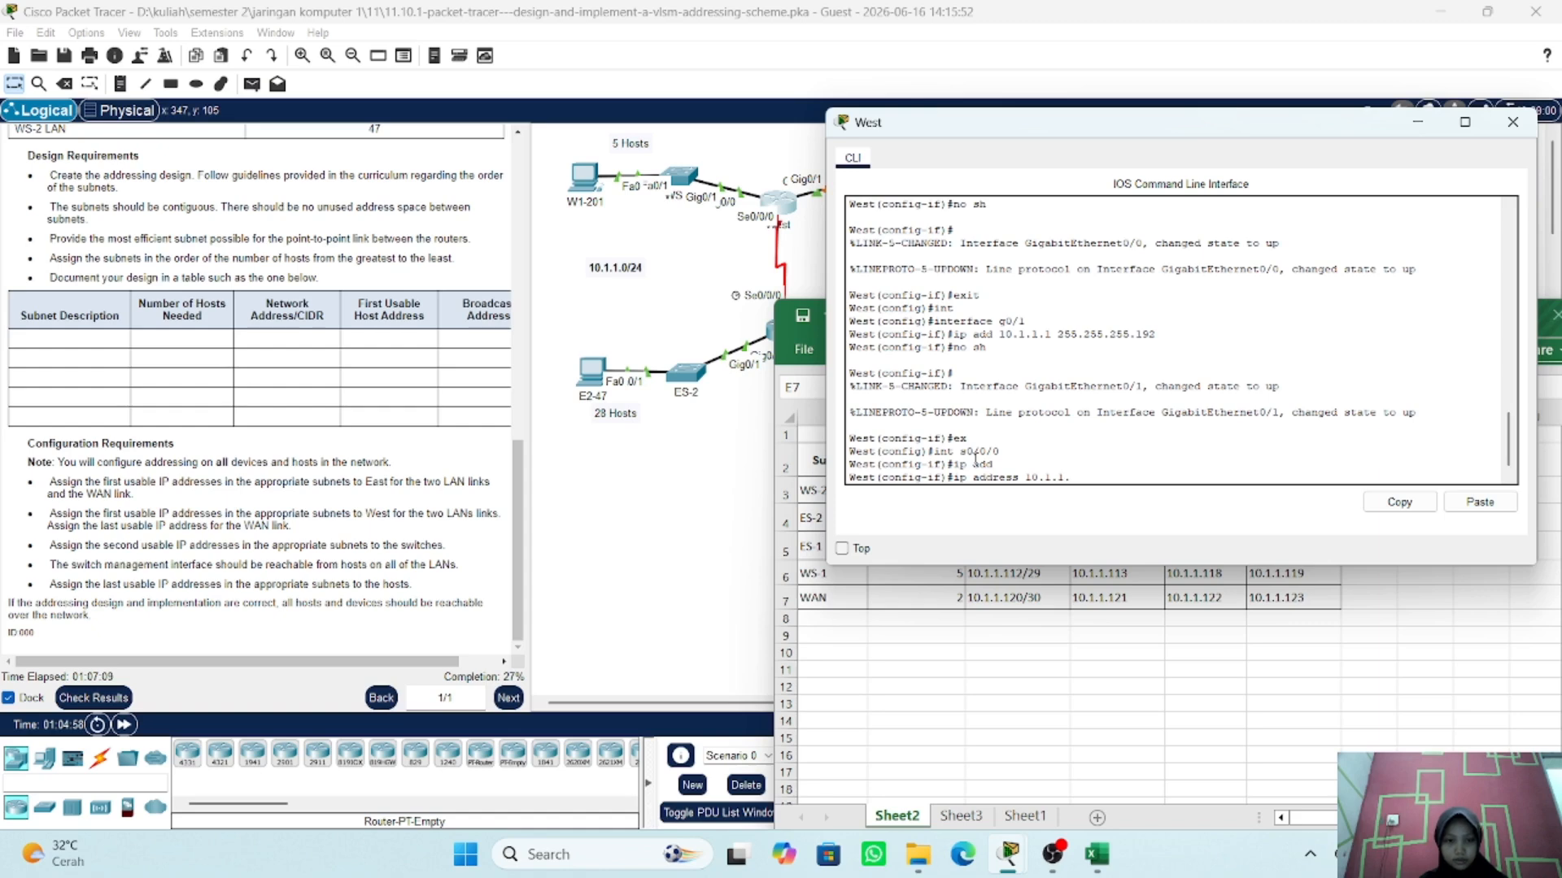
type("122")
type(" 1")
type("55")
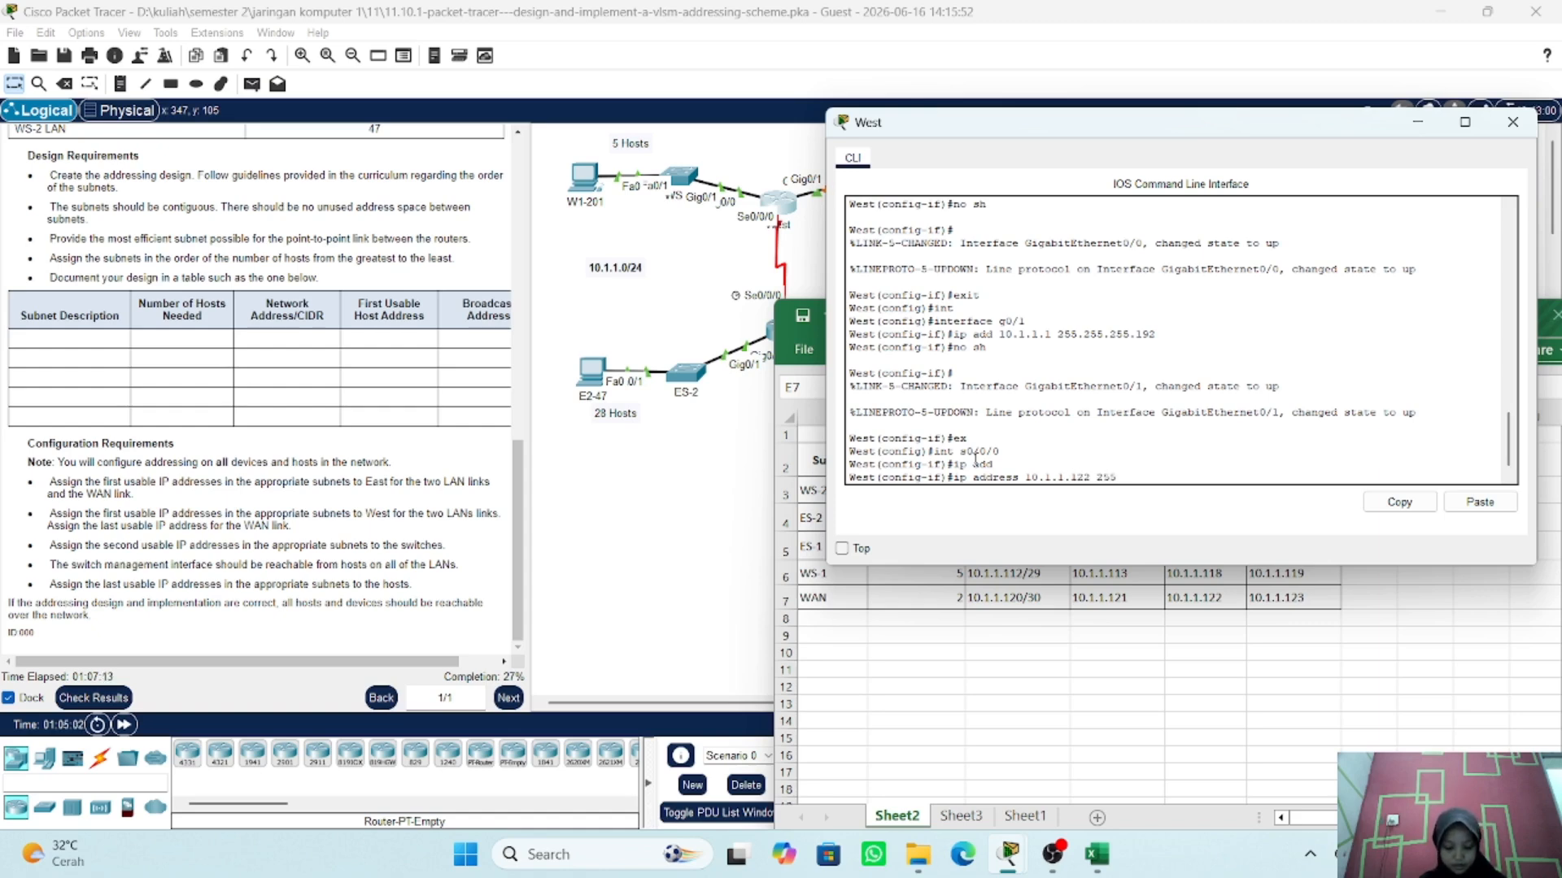
type(".255.2")
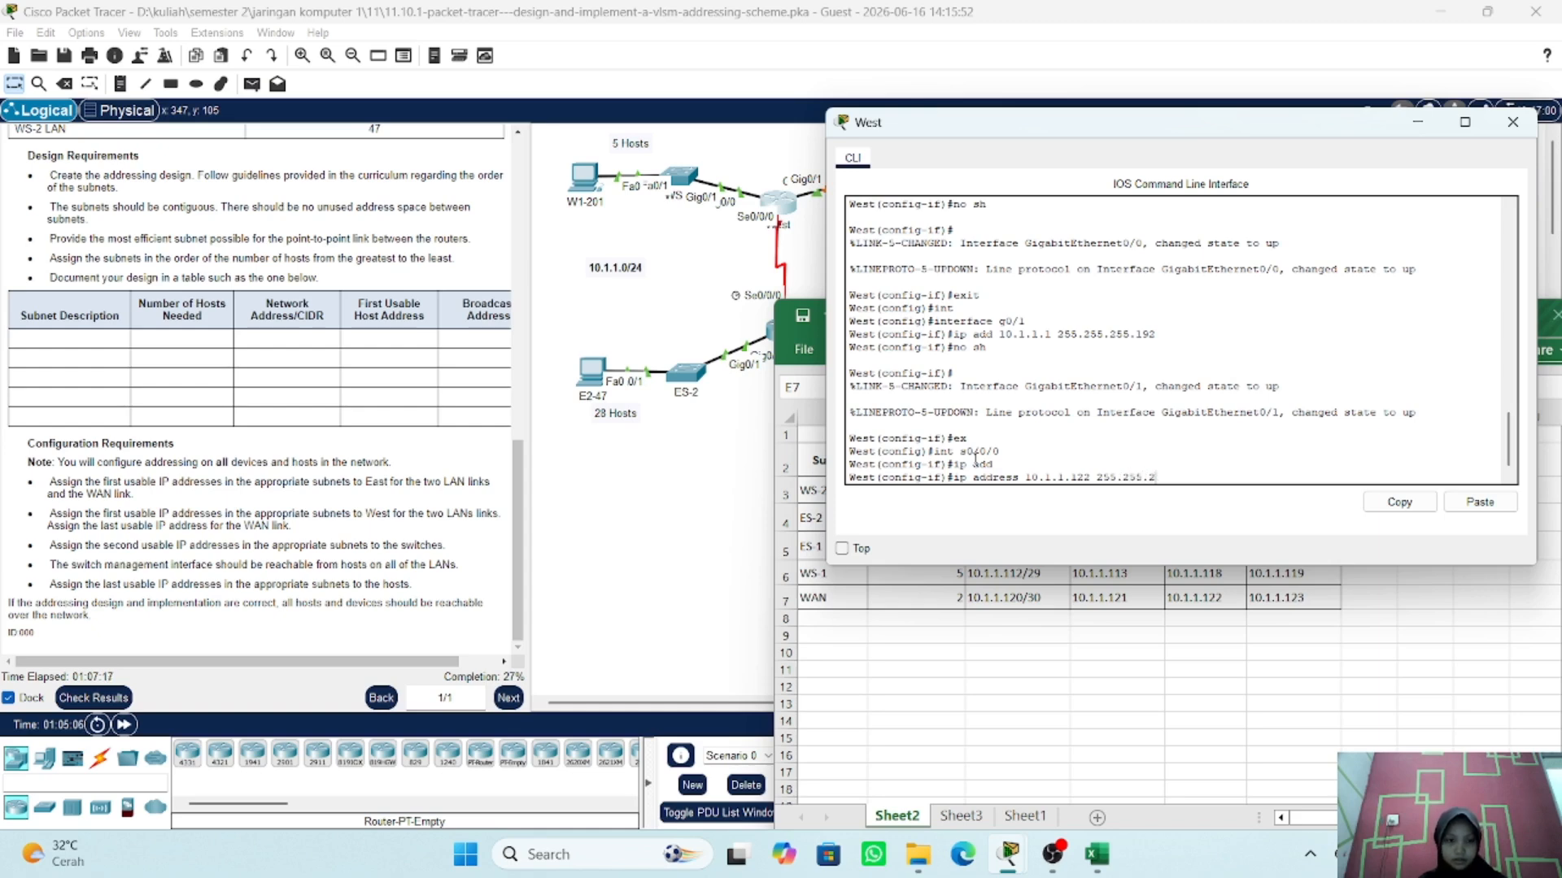
type("55")
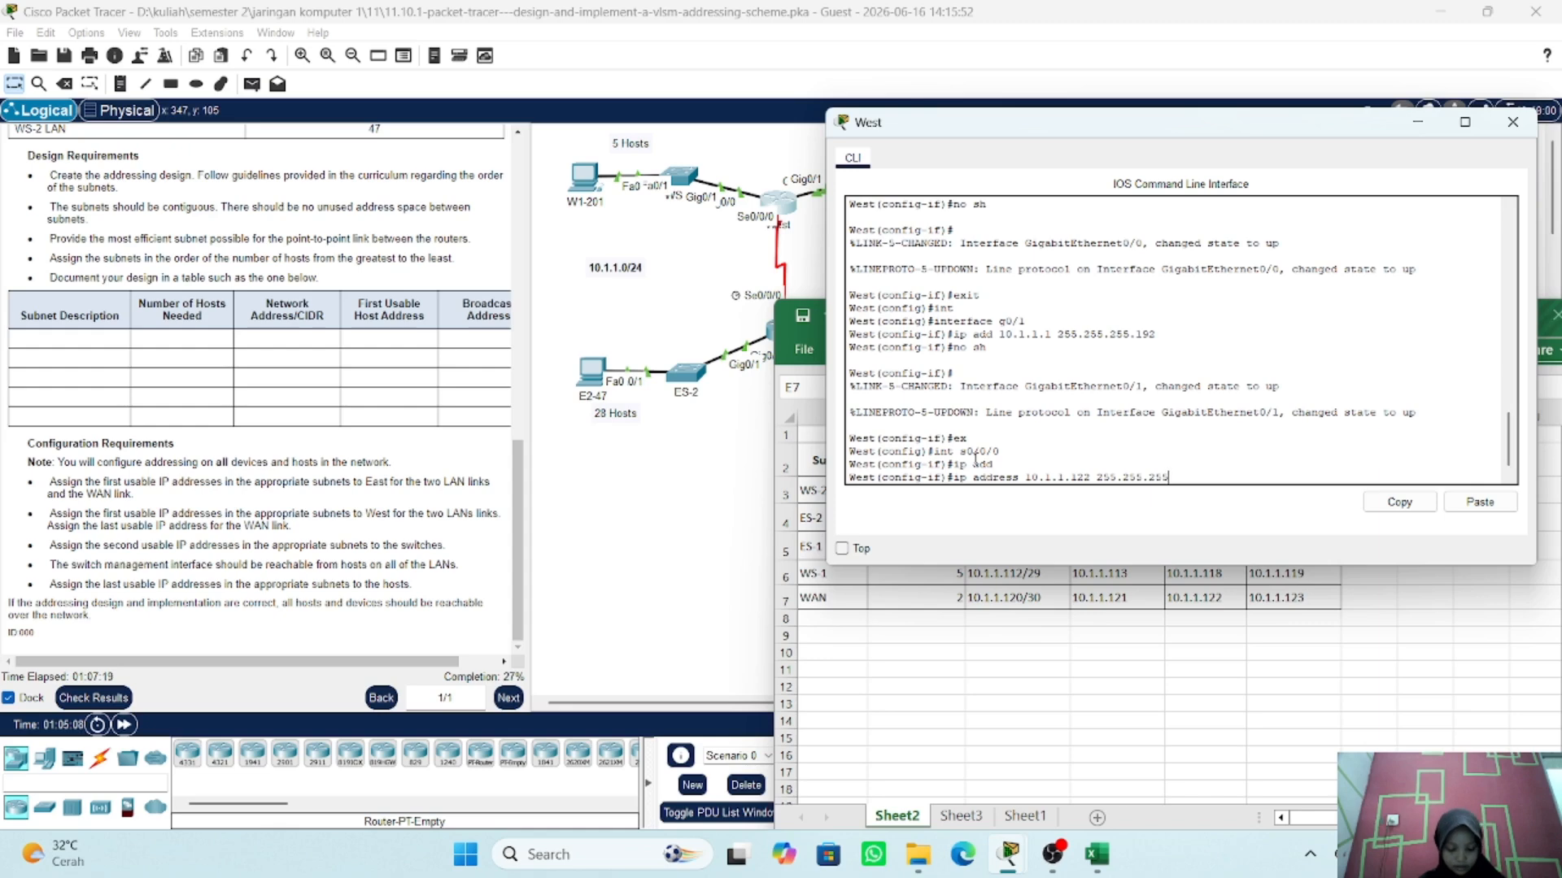
type(".252")
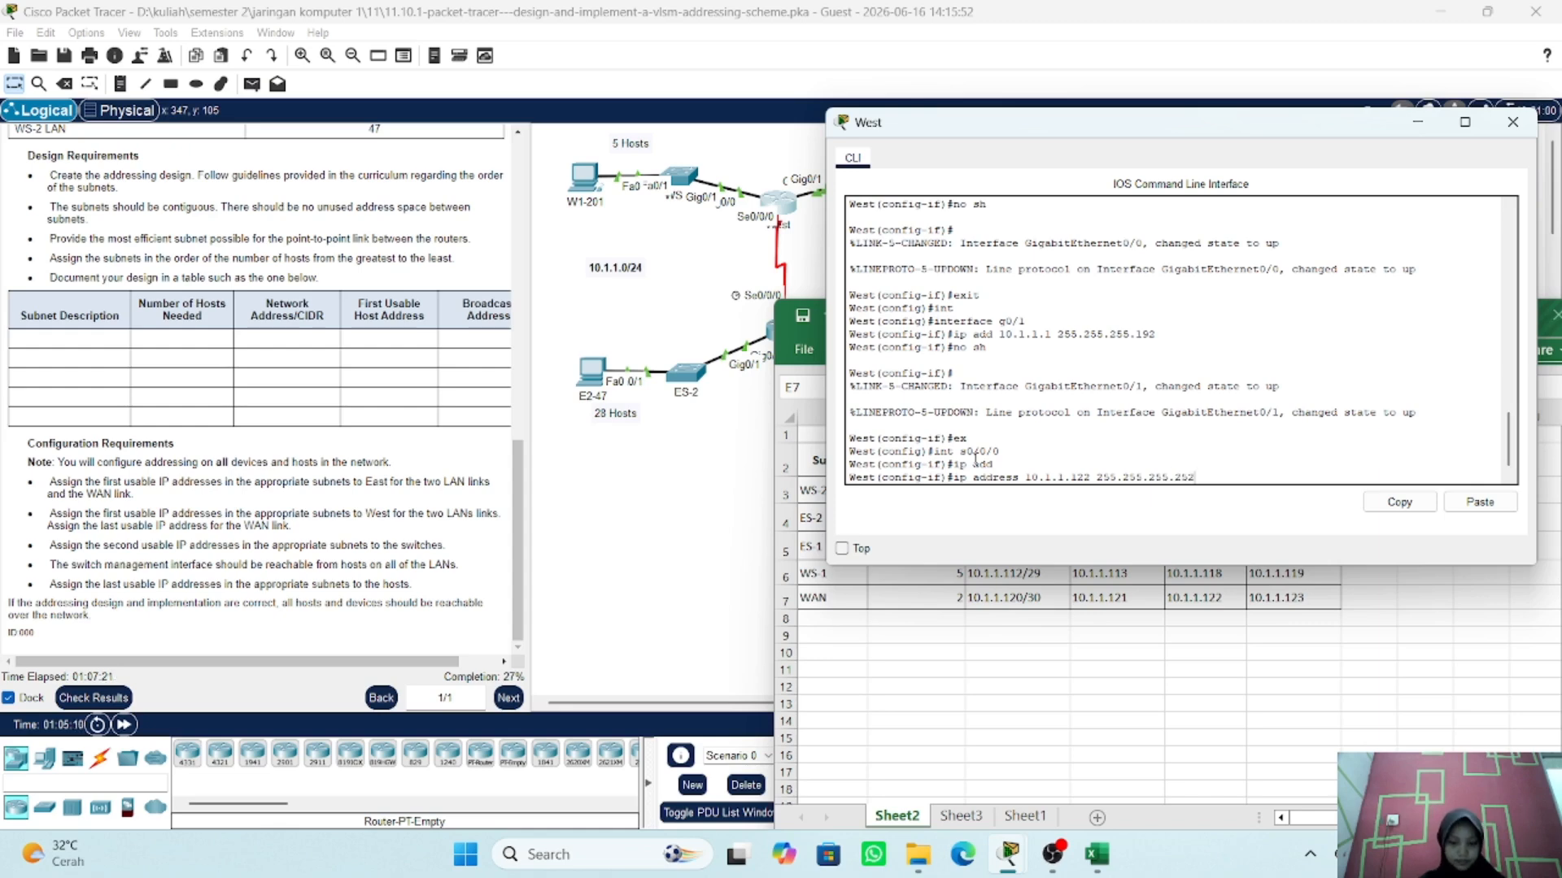
key("Return")
- Enable West's s0/0/0 with no sh and return to global configuration mode
type("no sh")
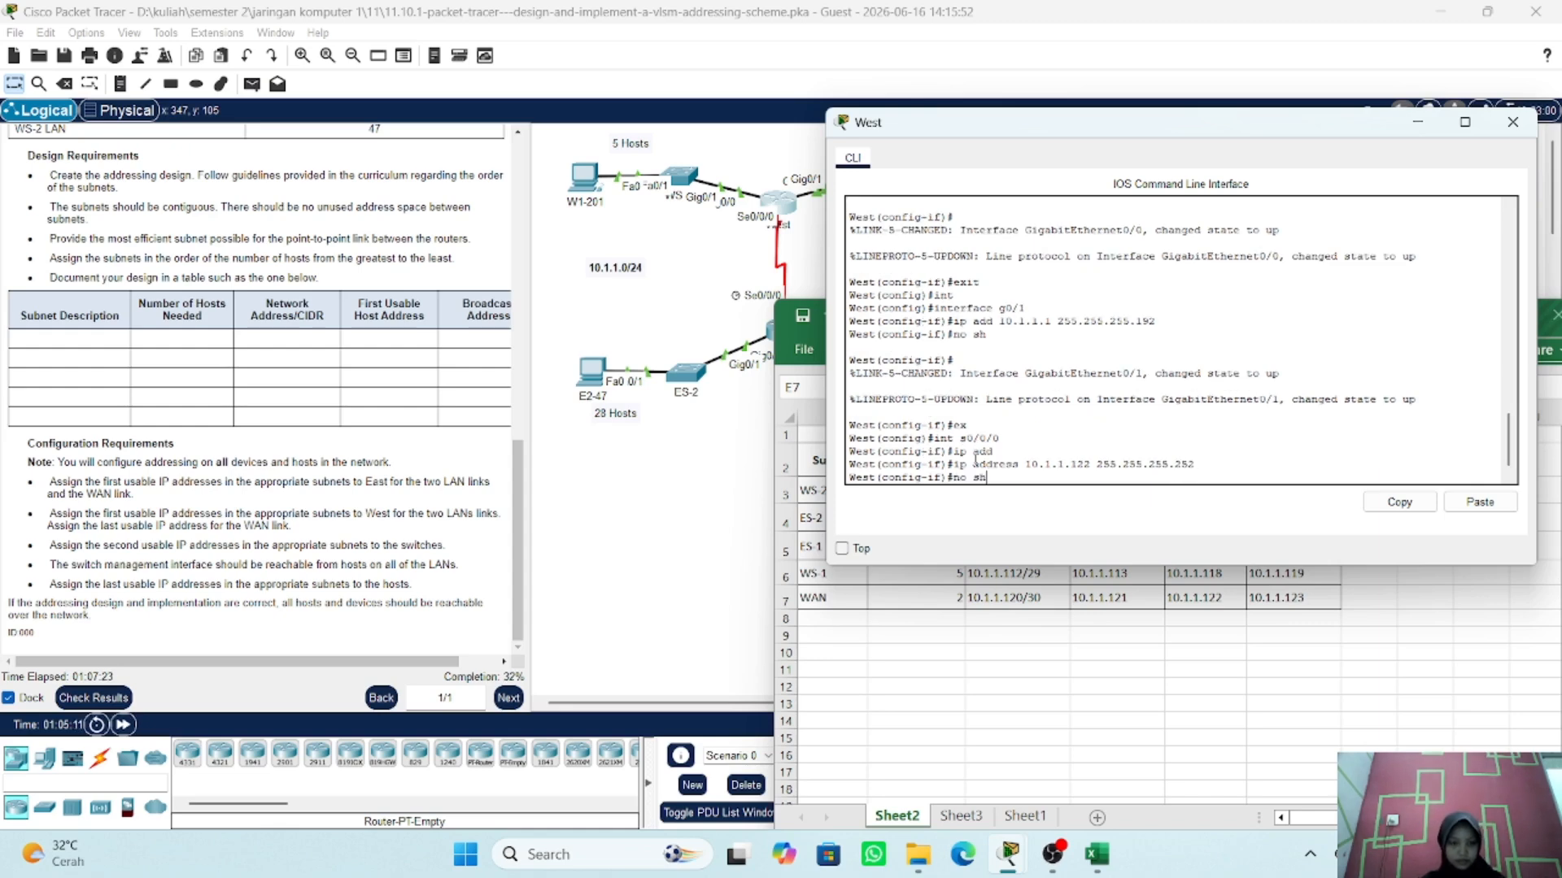
key("Return")
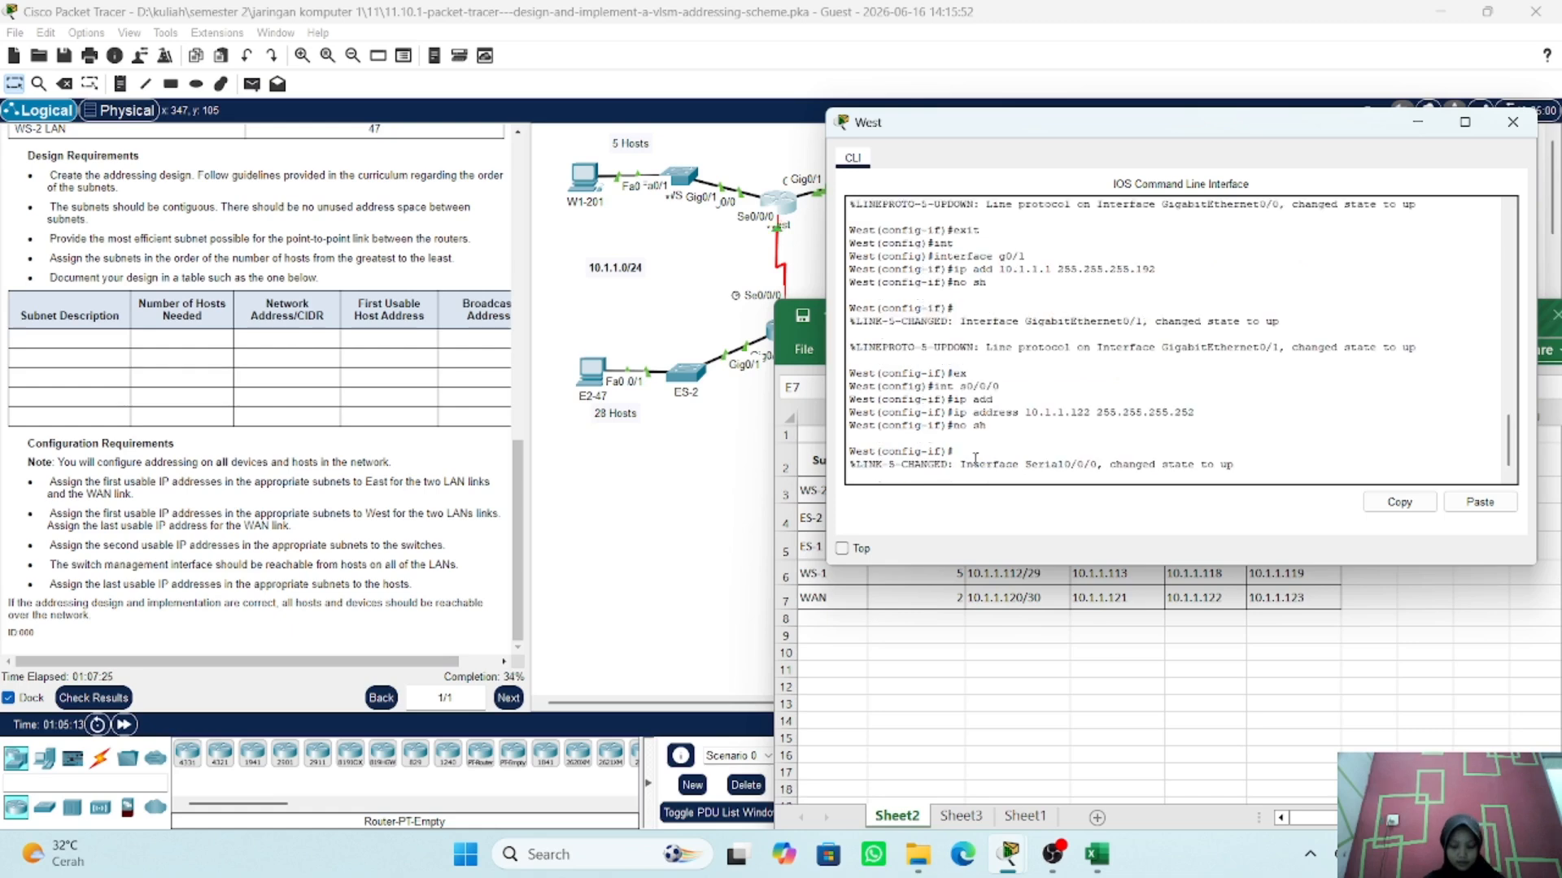
type("exit")
key("Return")
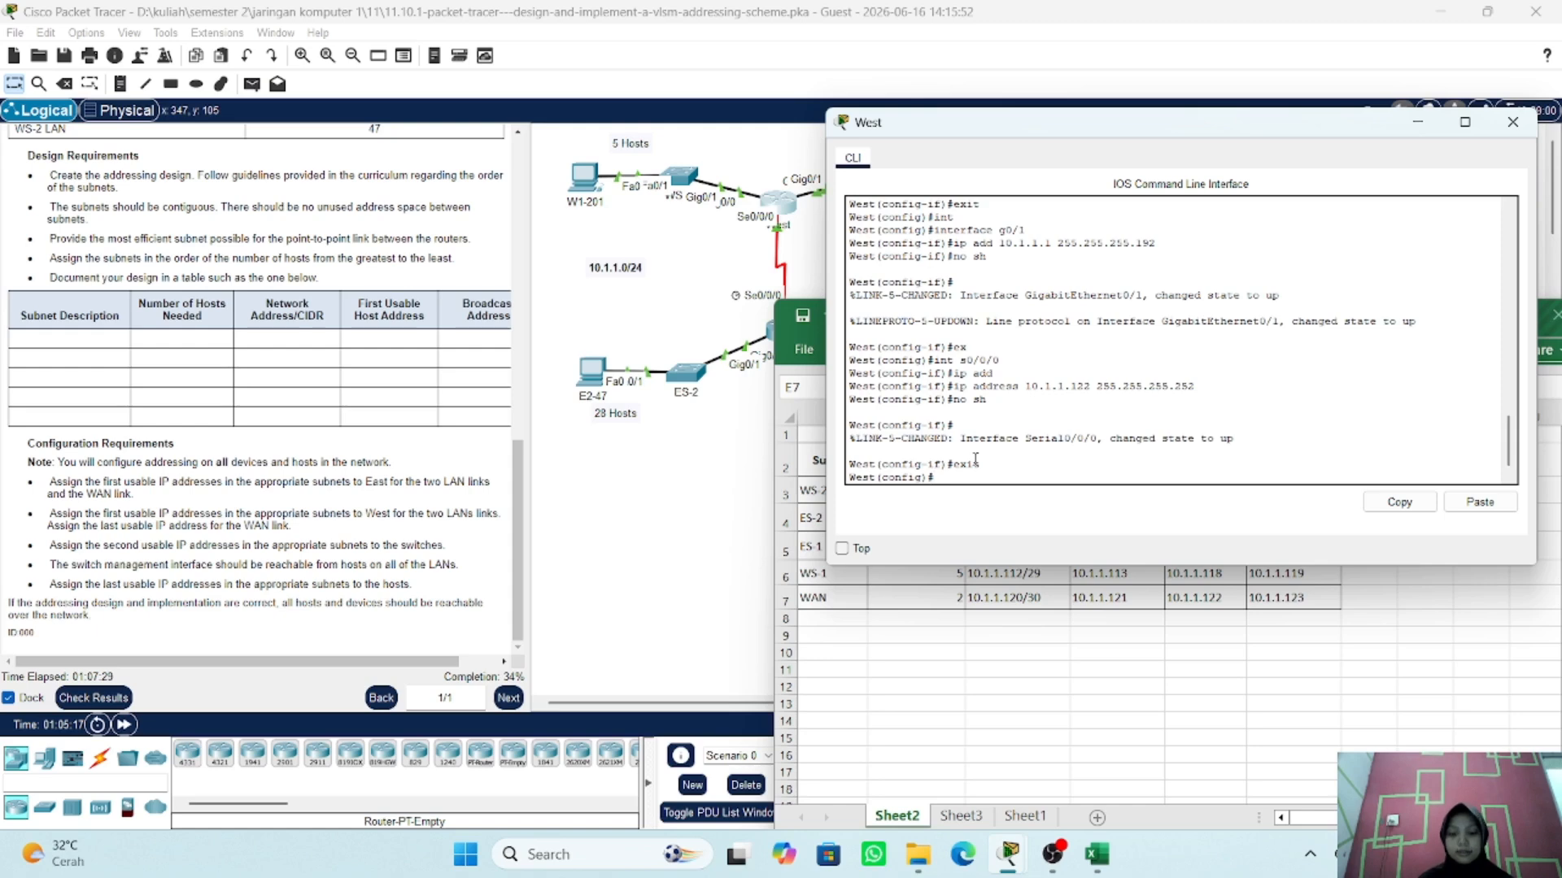
- Begin a static route command on West for network 10.1.1.64 with mask 255.255.255.224
type("ip")
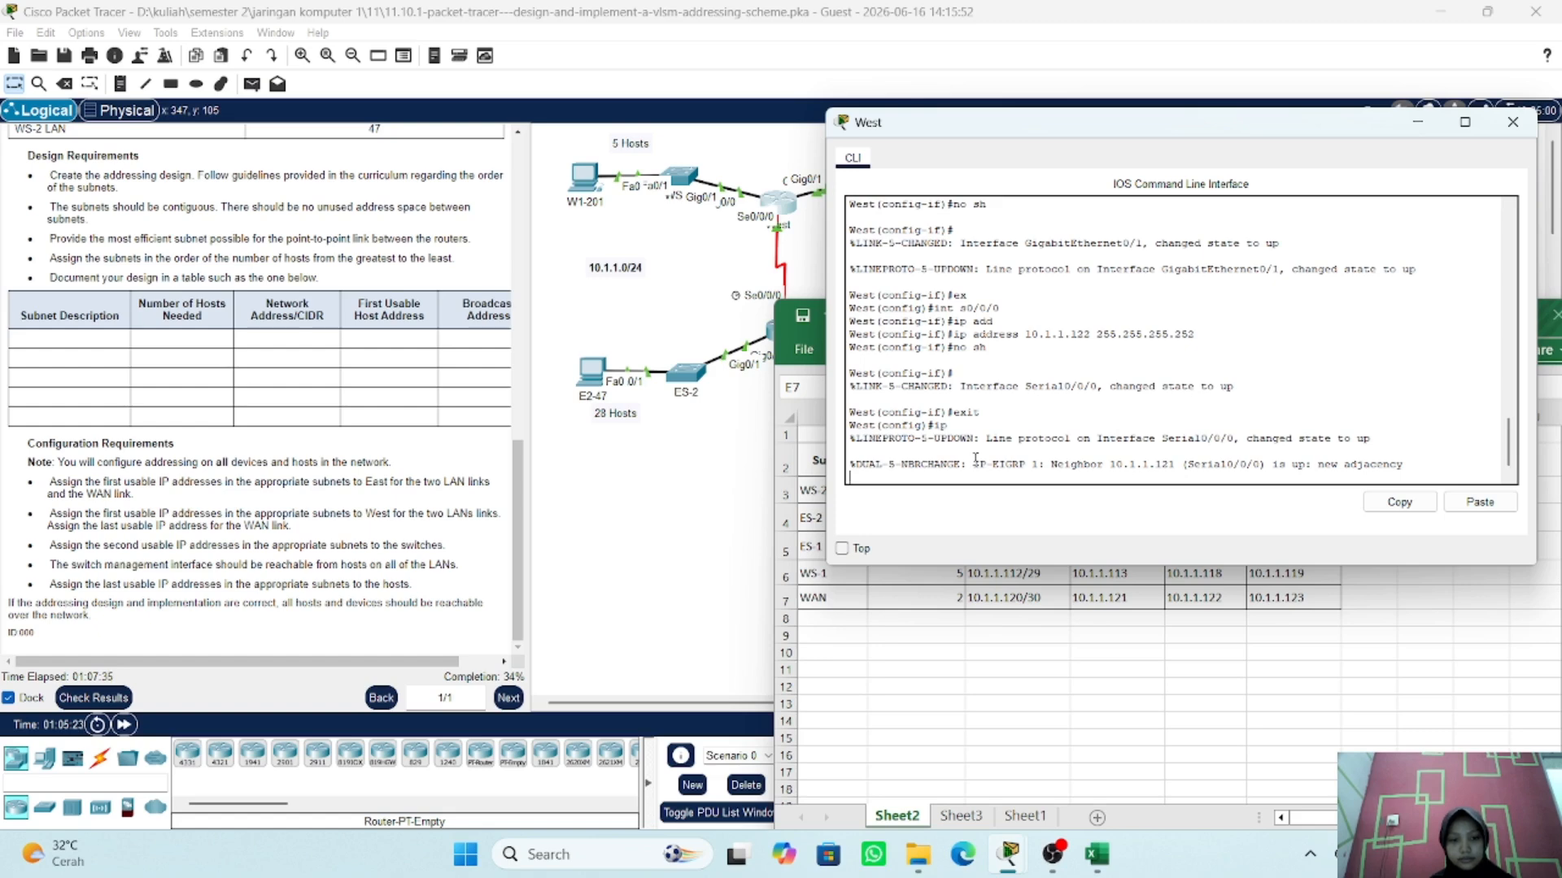
key("Return")
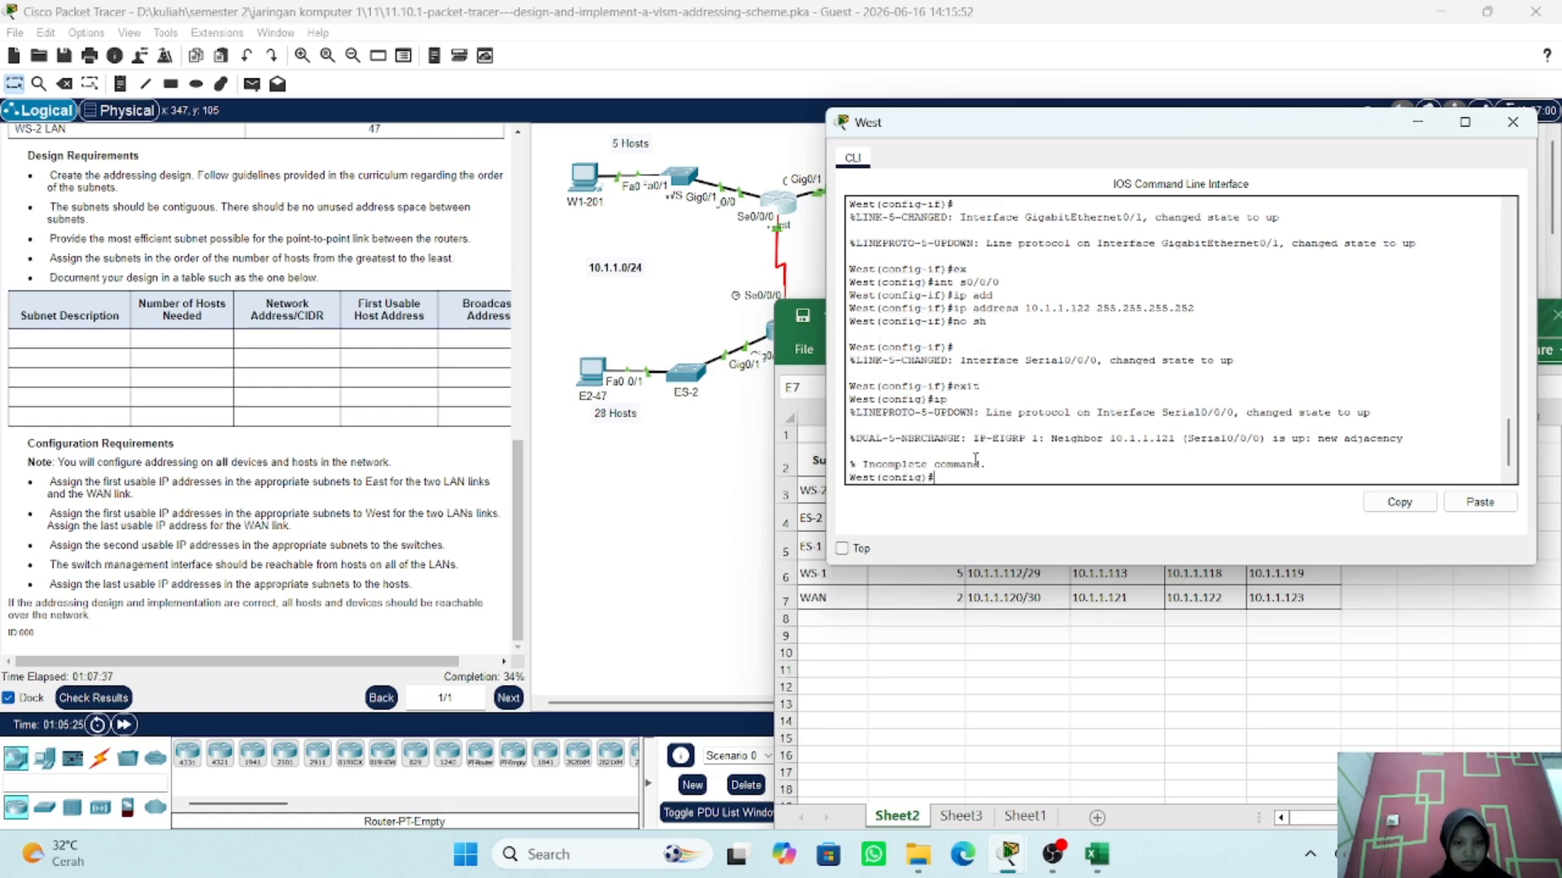
type("i")
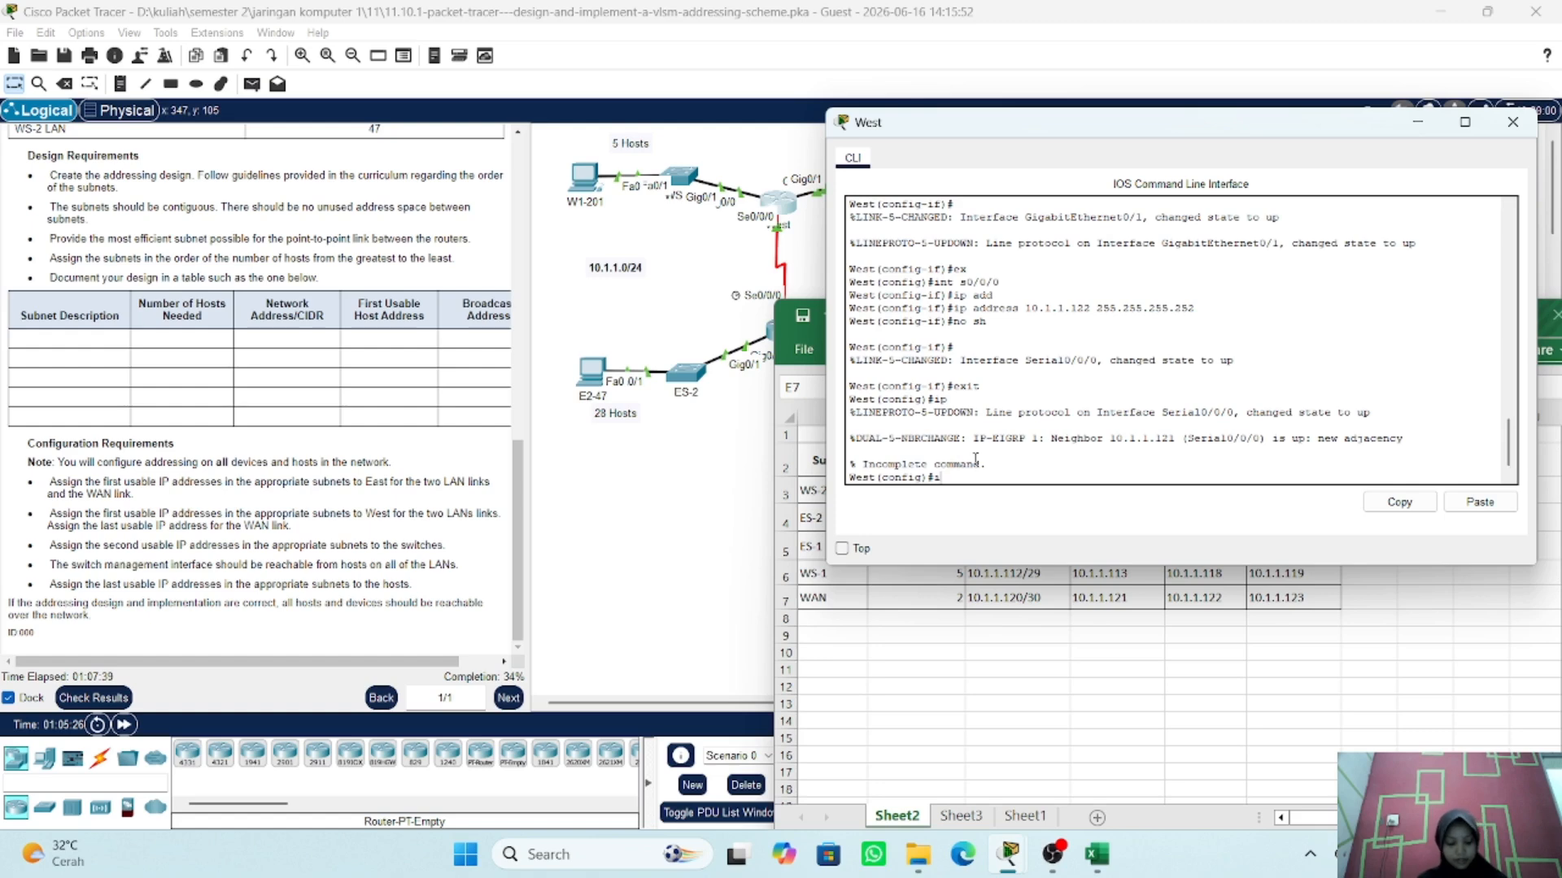
type("p rout")
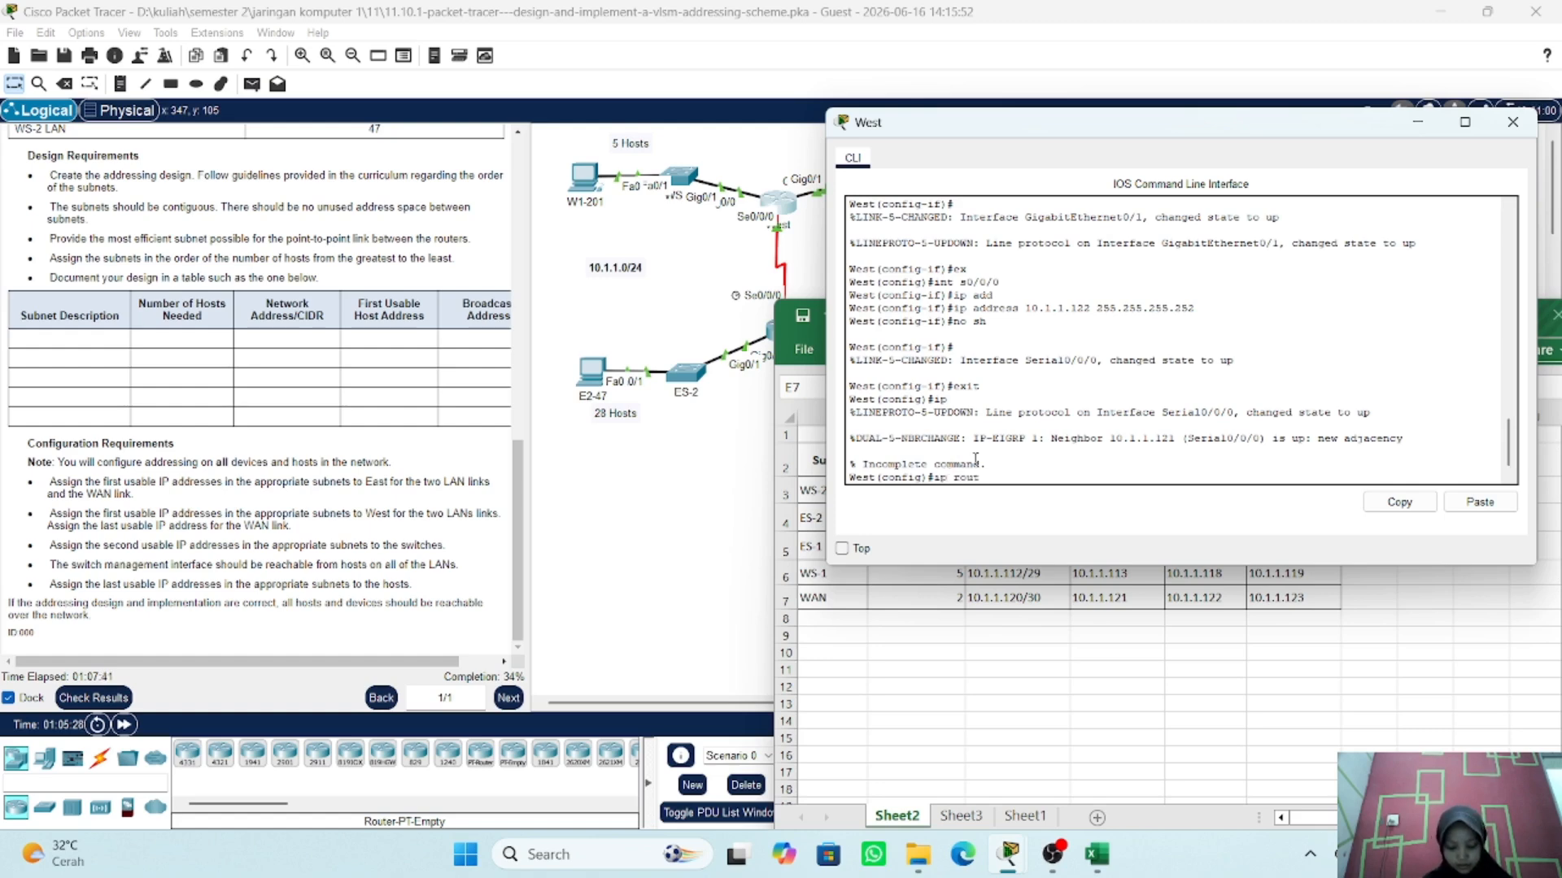
type("e 10")
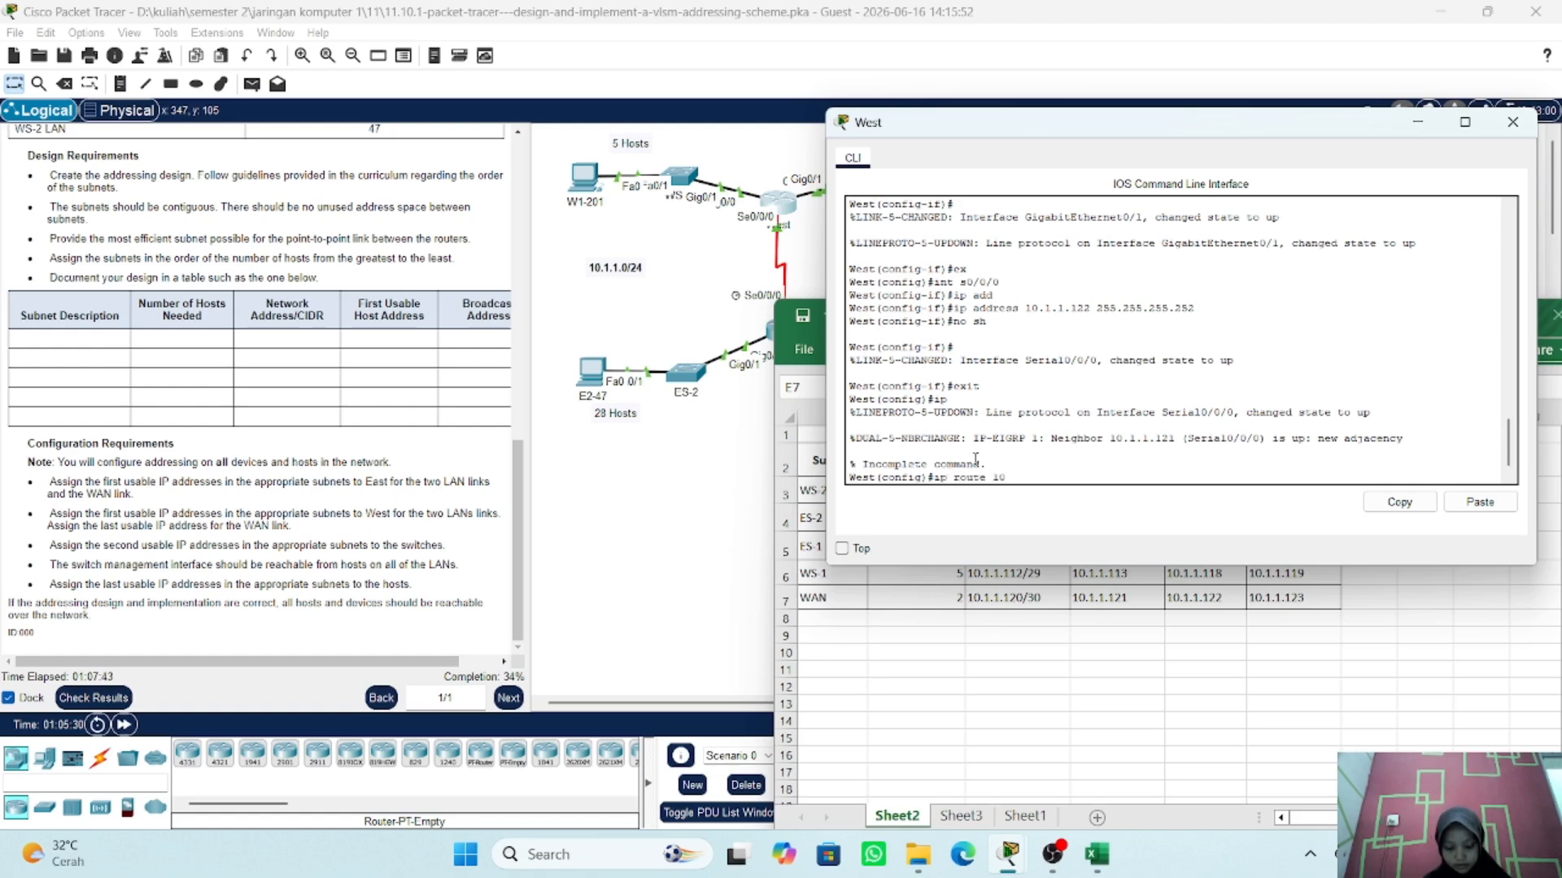
type(".1.1.")
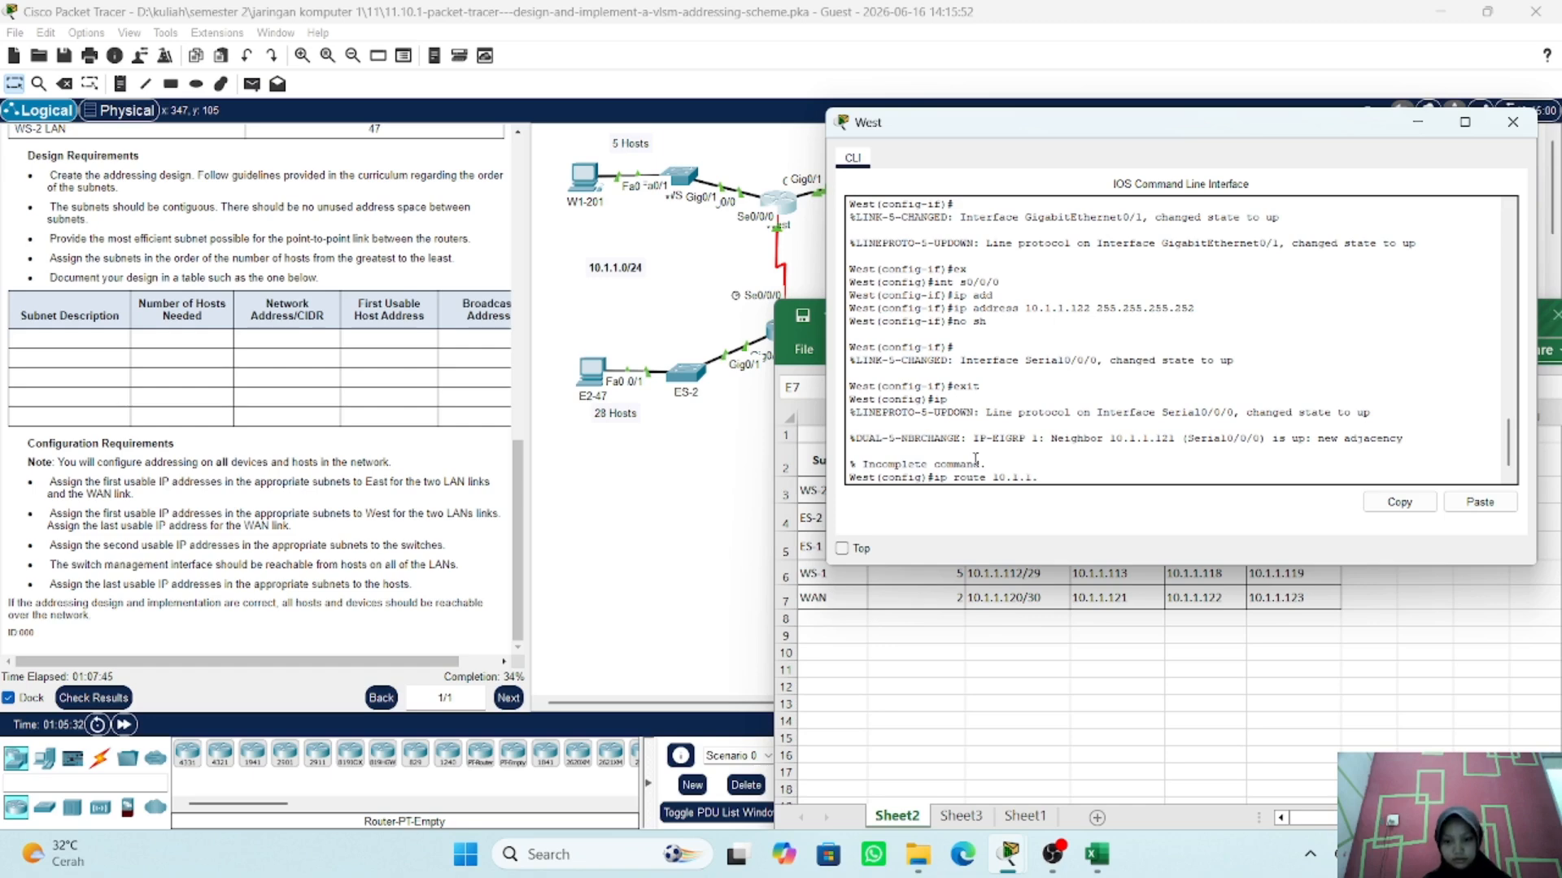
type("64")
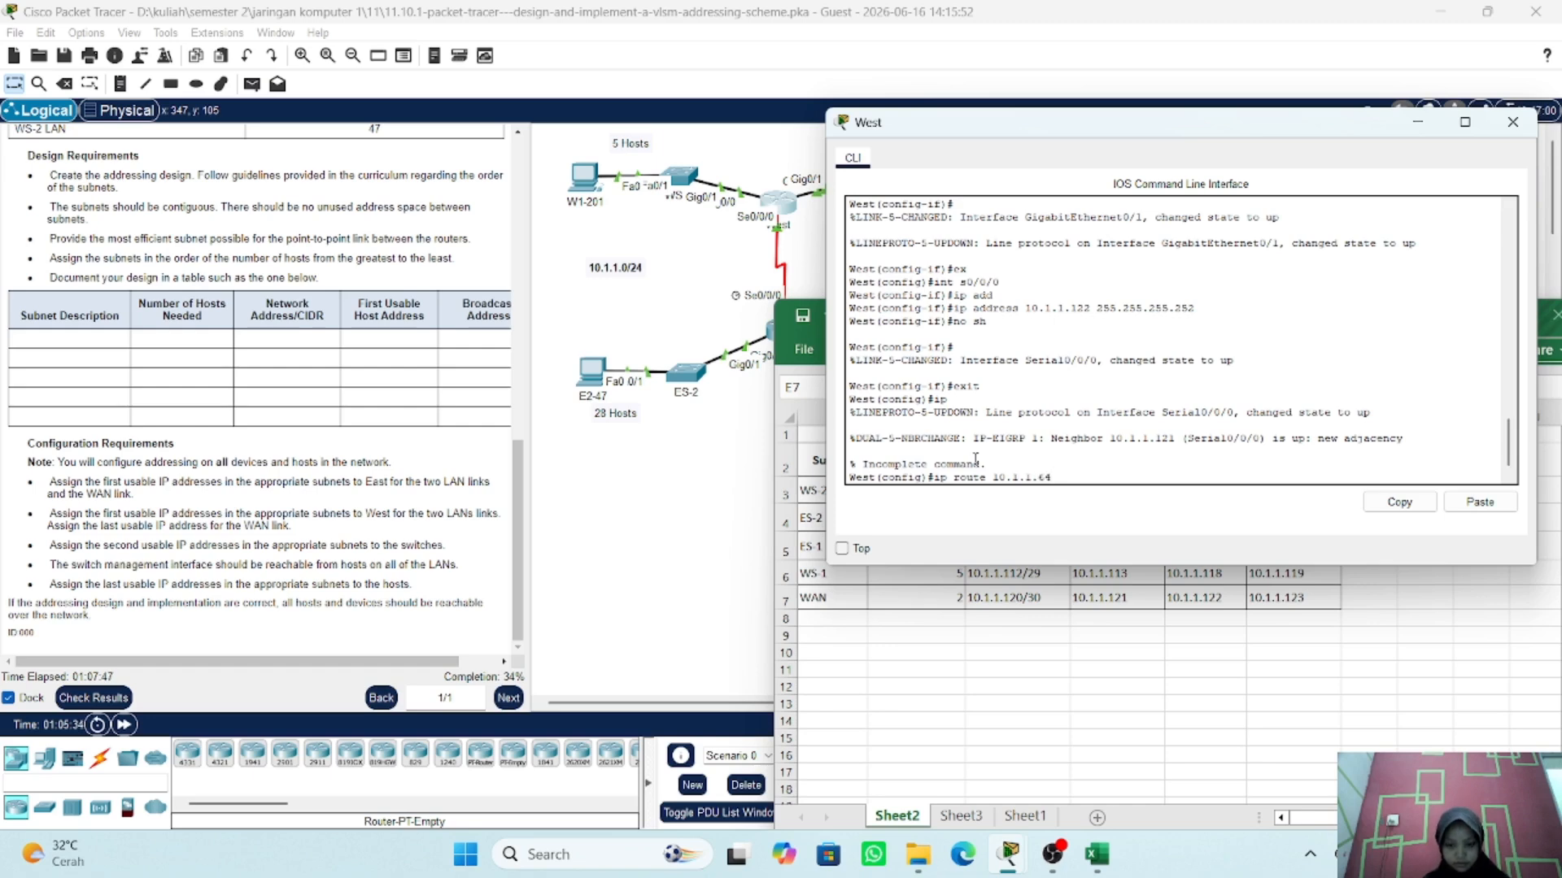
type(" 255")
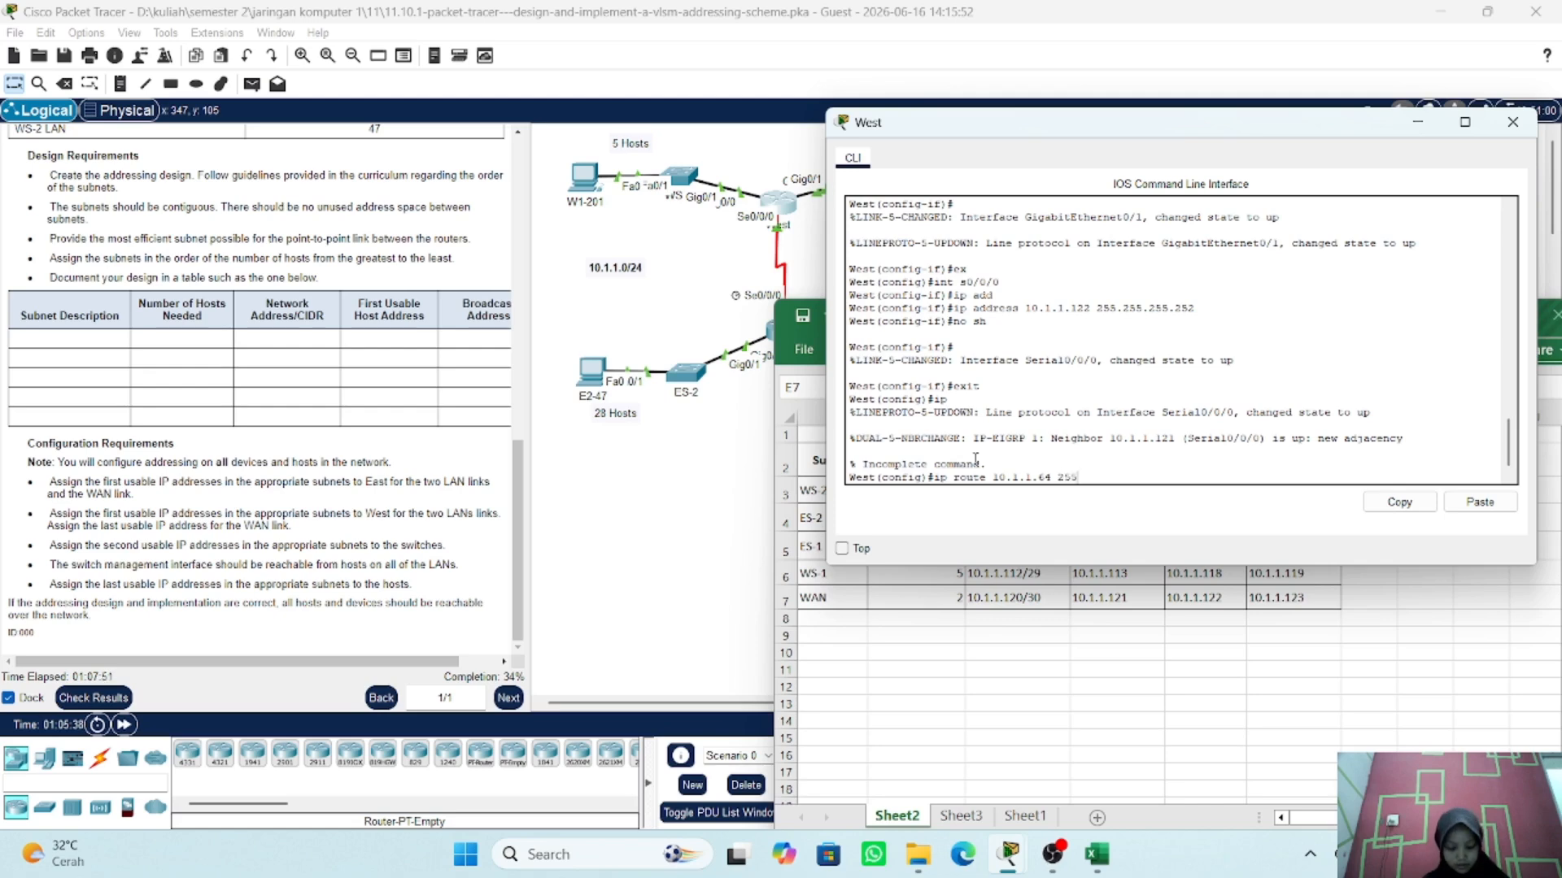
type(".255.255")
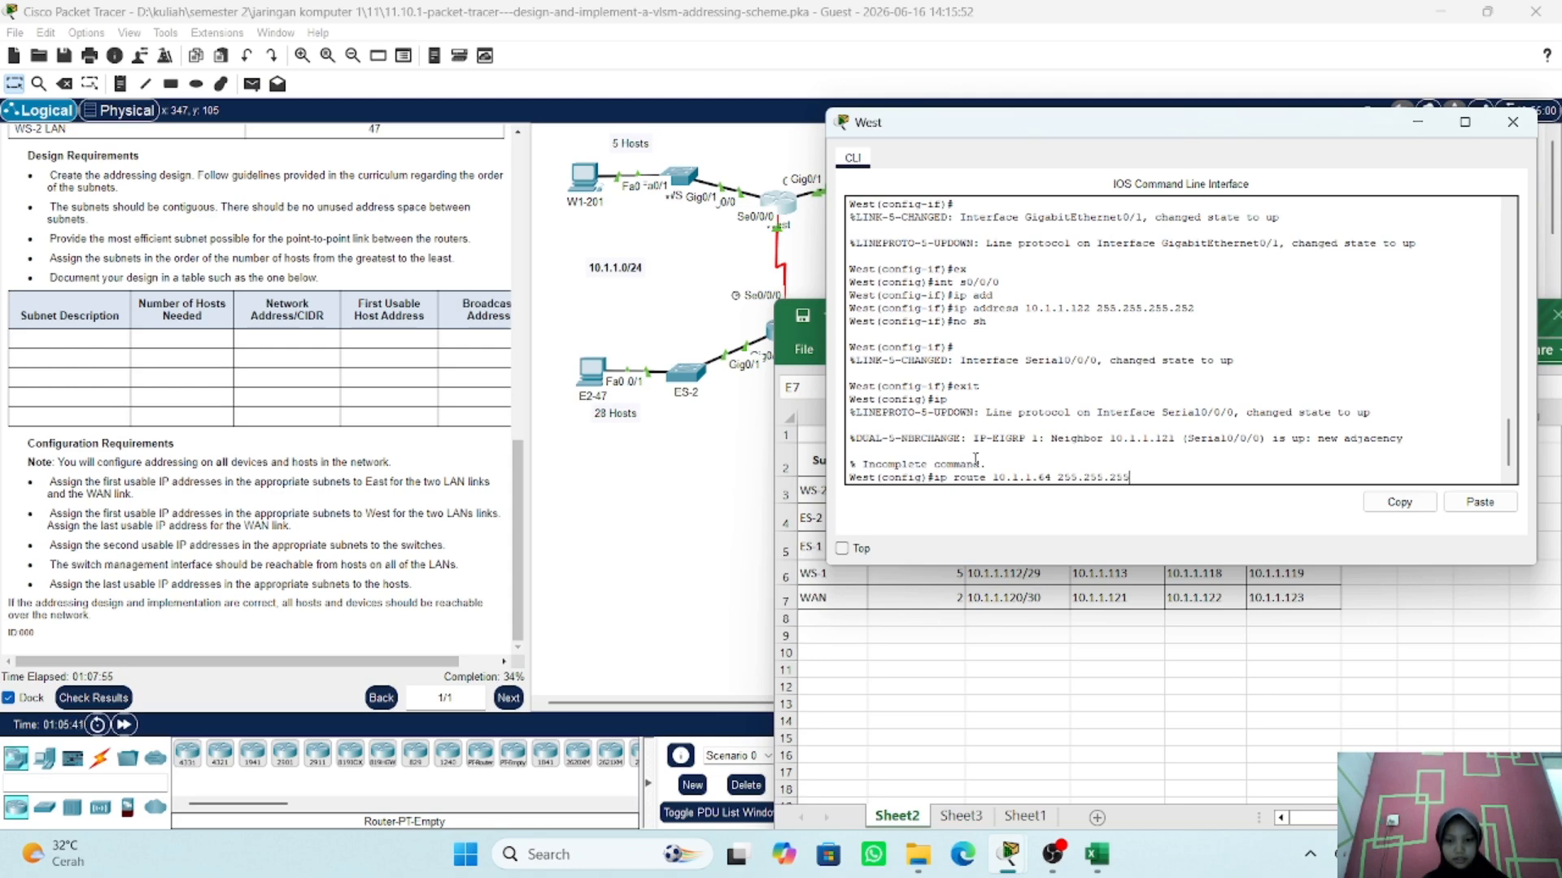
type(".224")
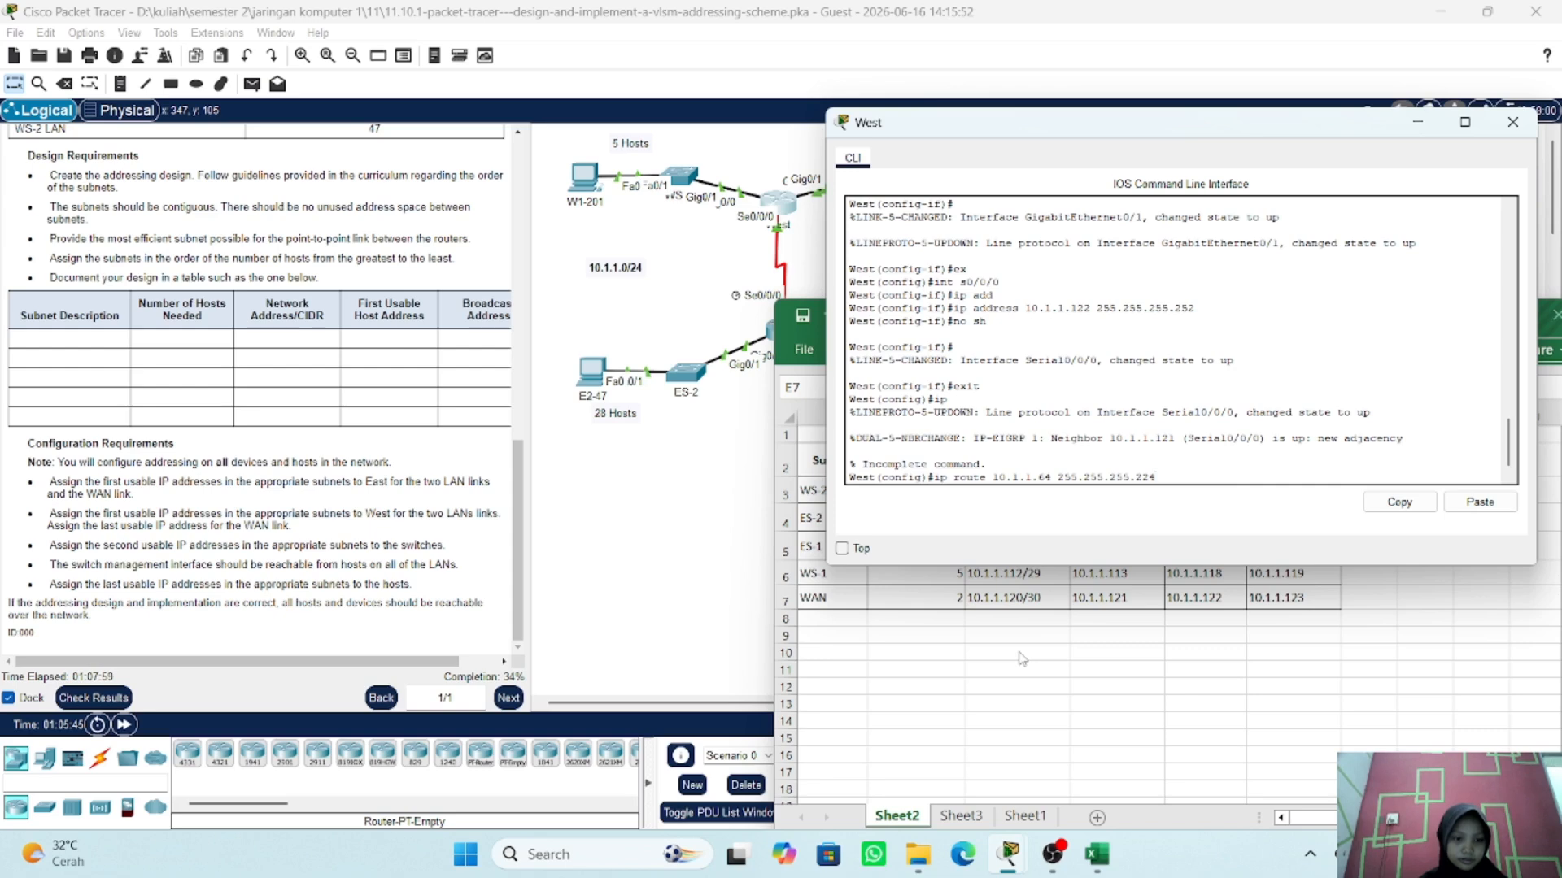
- Check the subnet mask table on Excel's Sheet1, and complete West's static route with next hop 10.1.1.121
left_click(1029, 820)
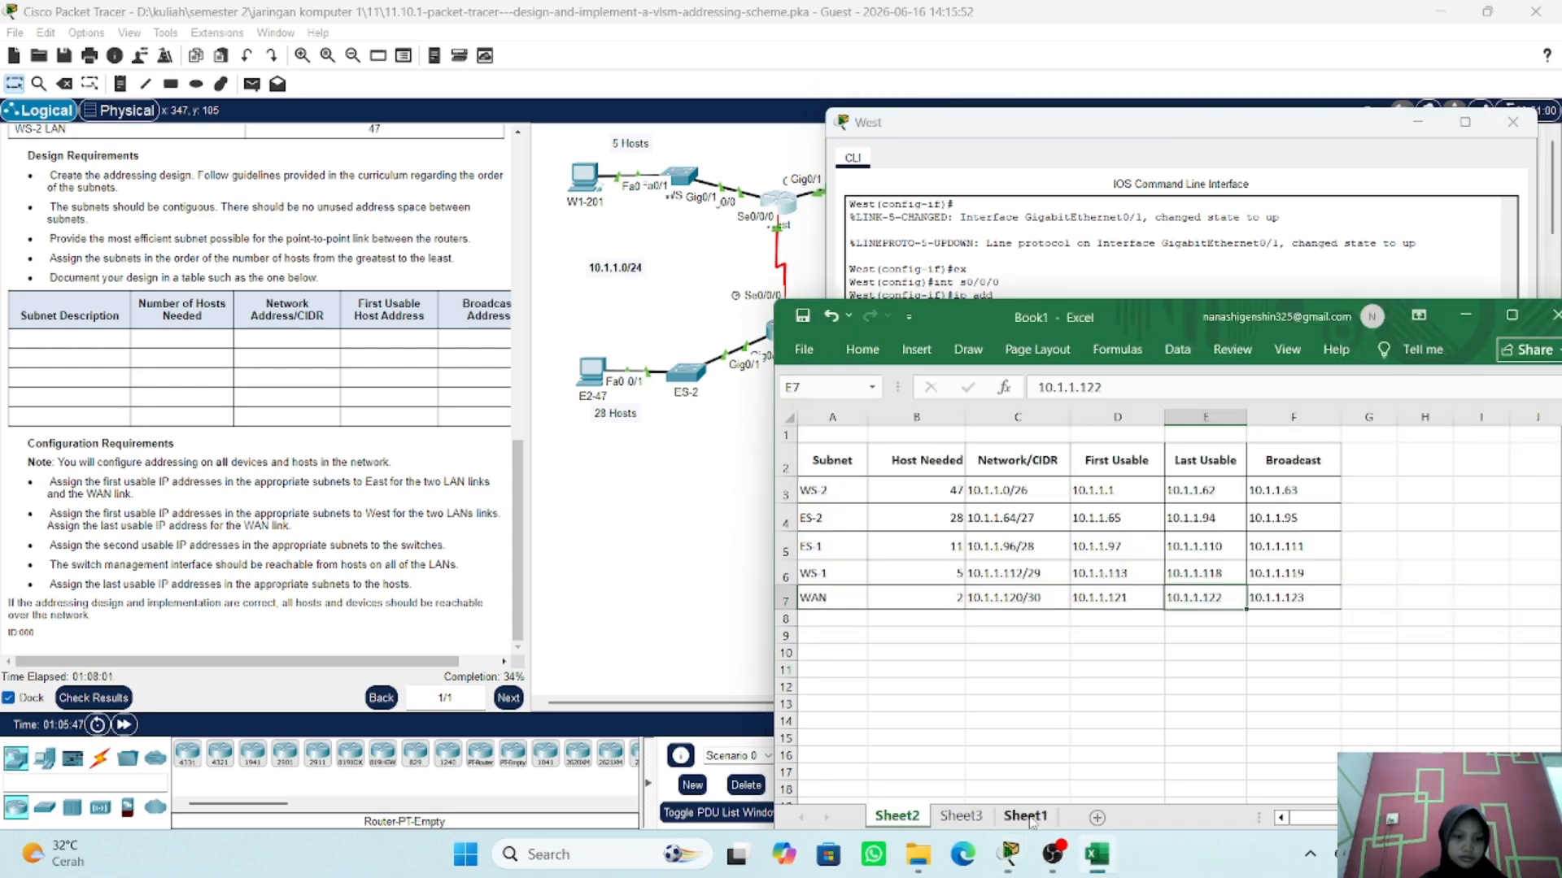
left_click(1027, 816)
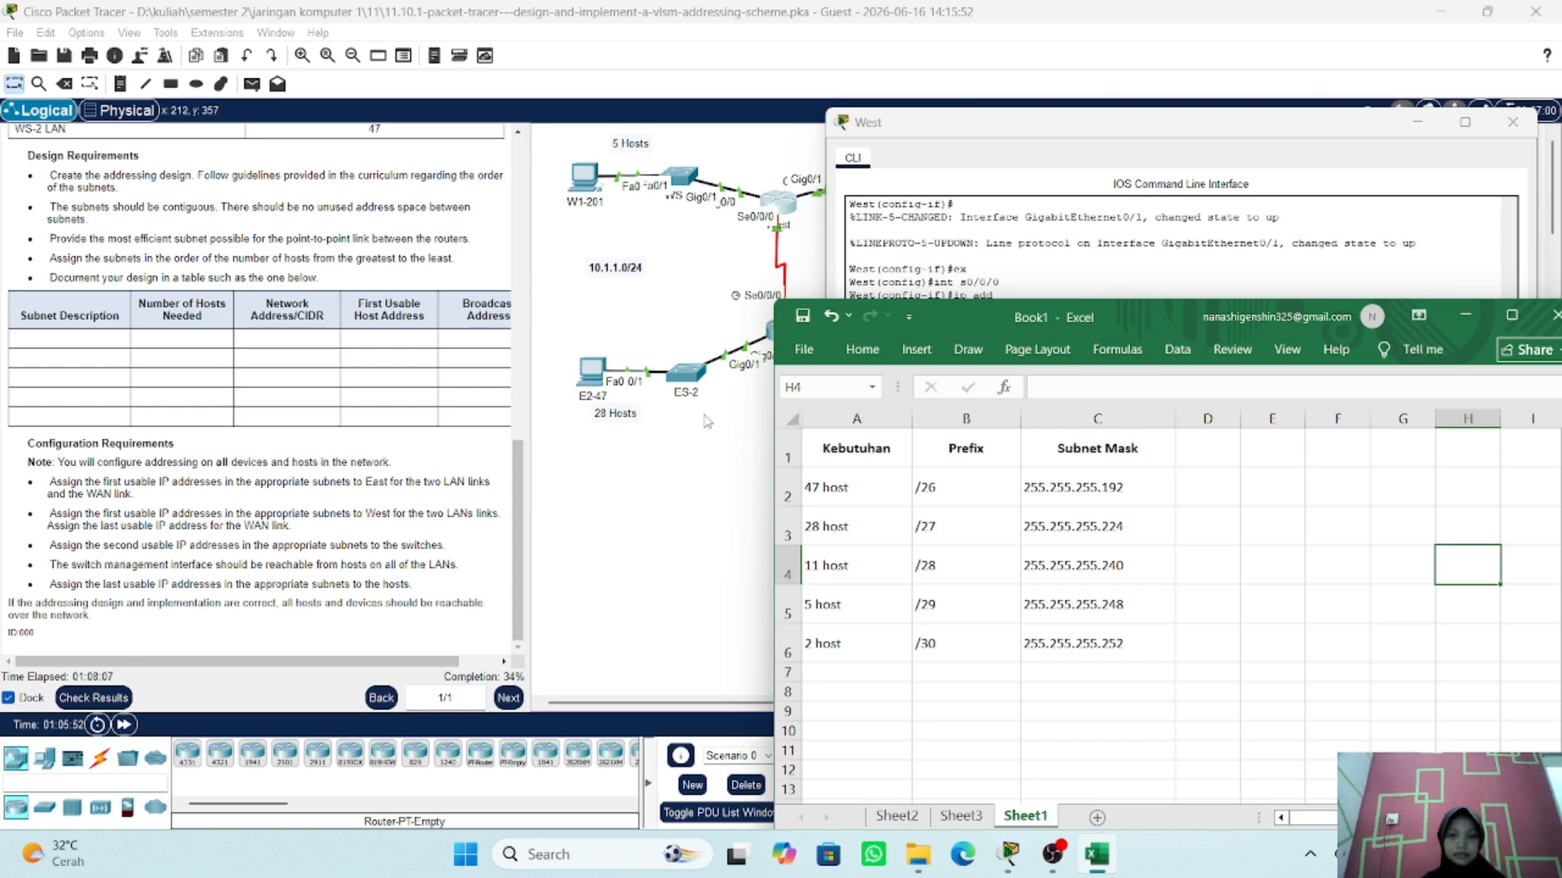
left_click(1007, 289)
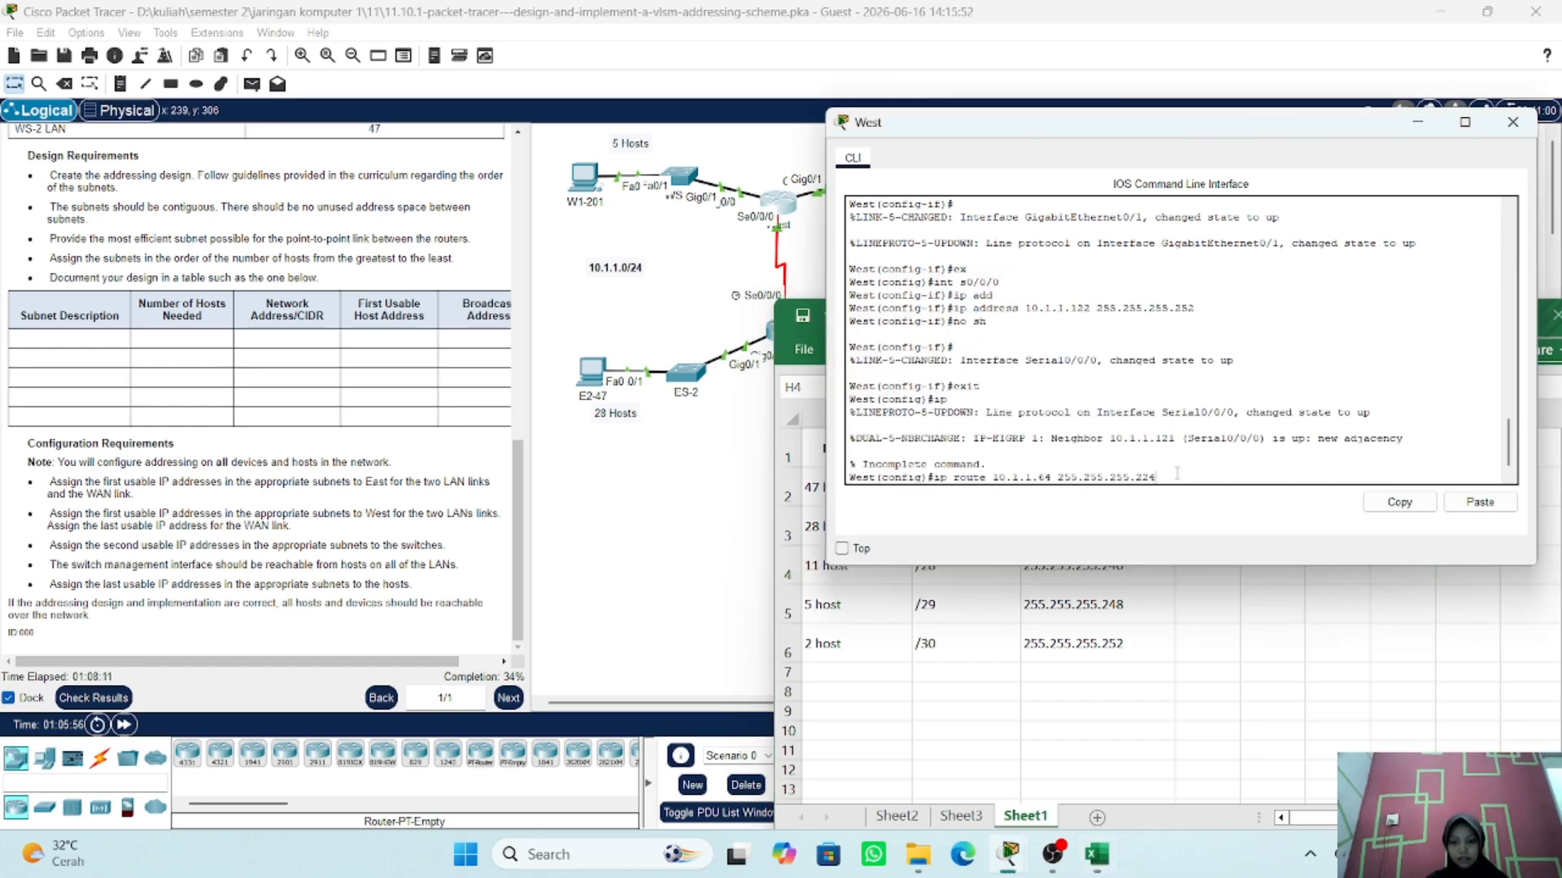
type("b")
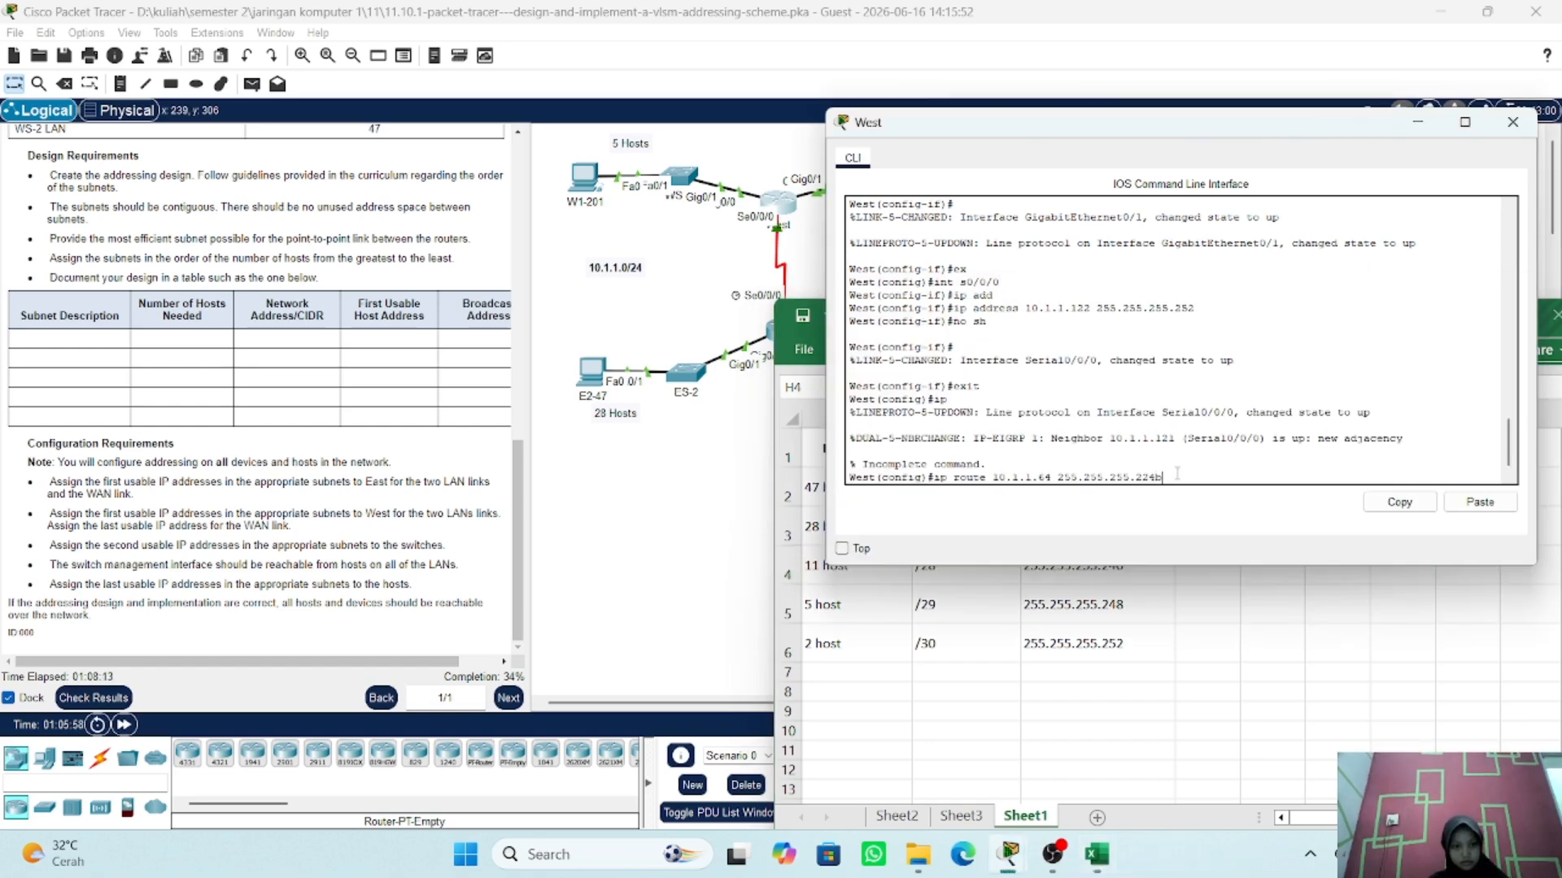
key("BackSpace")
type("10.")
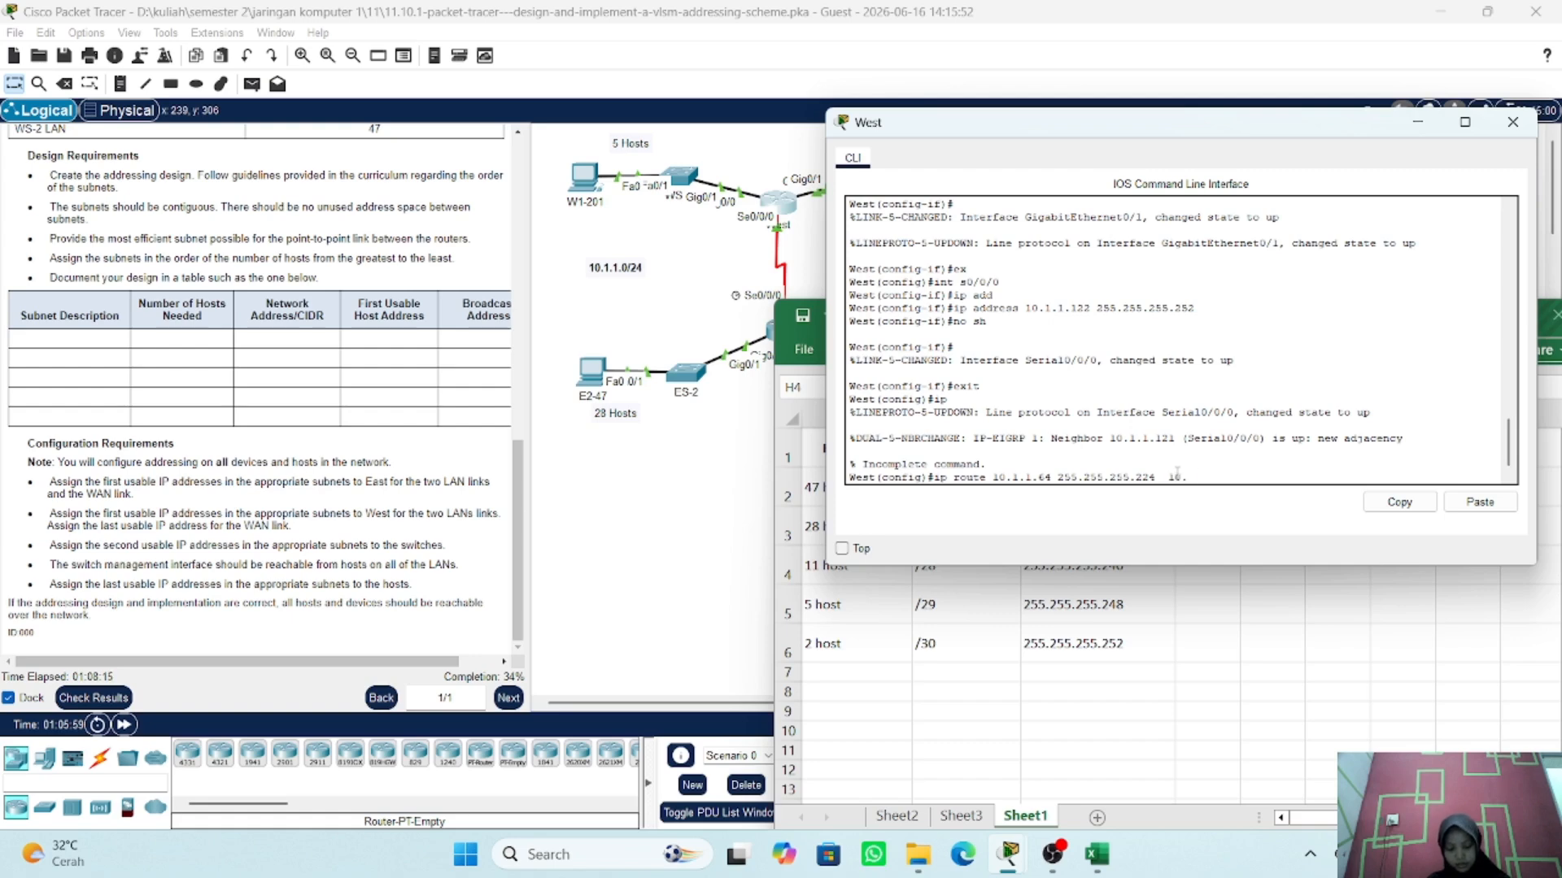
type("1.1.")
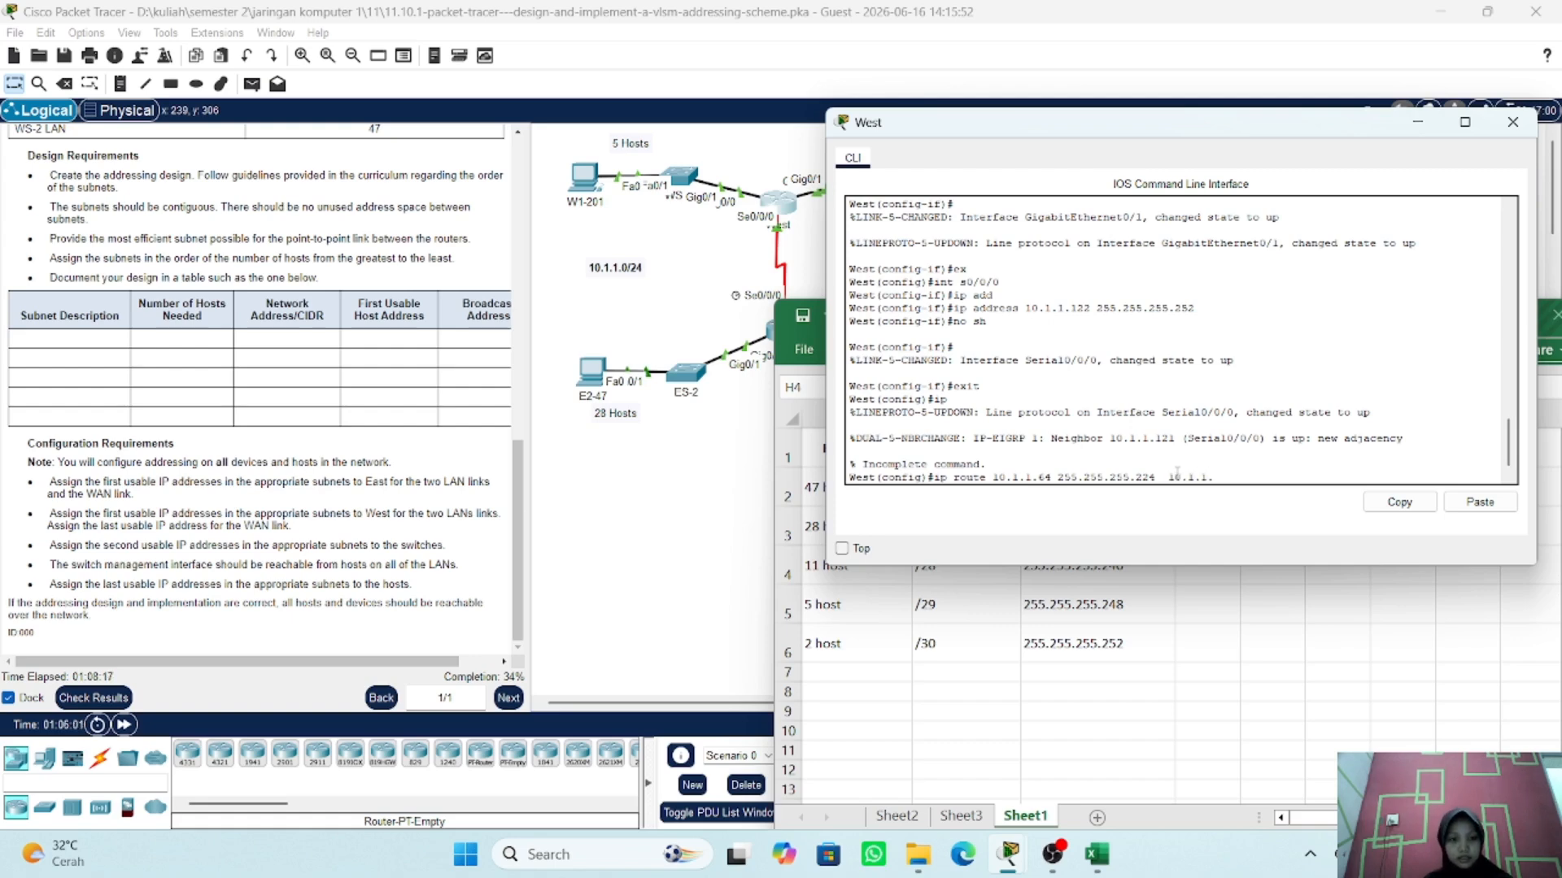
type("132")
key("BackSpace")
key("BackSpace")
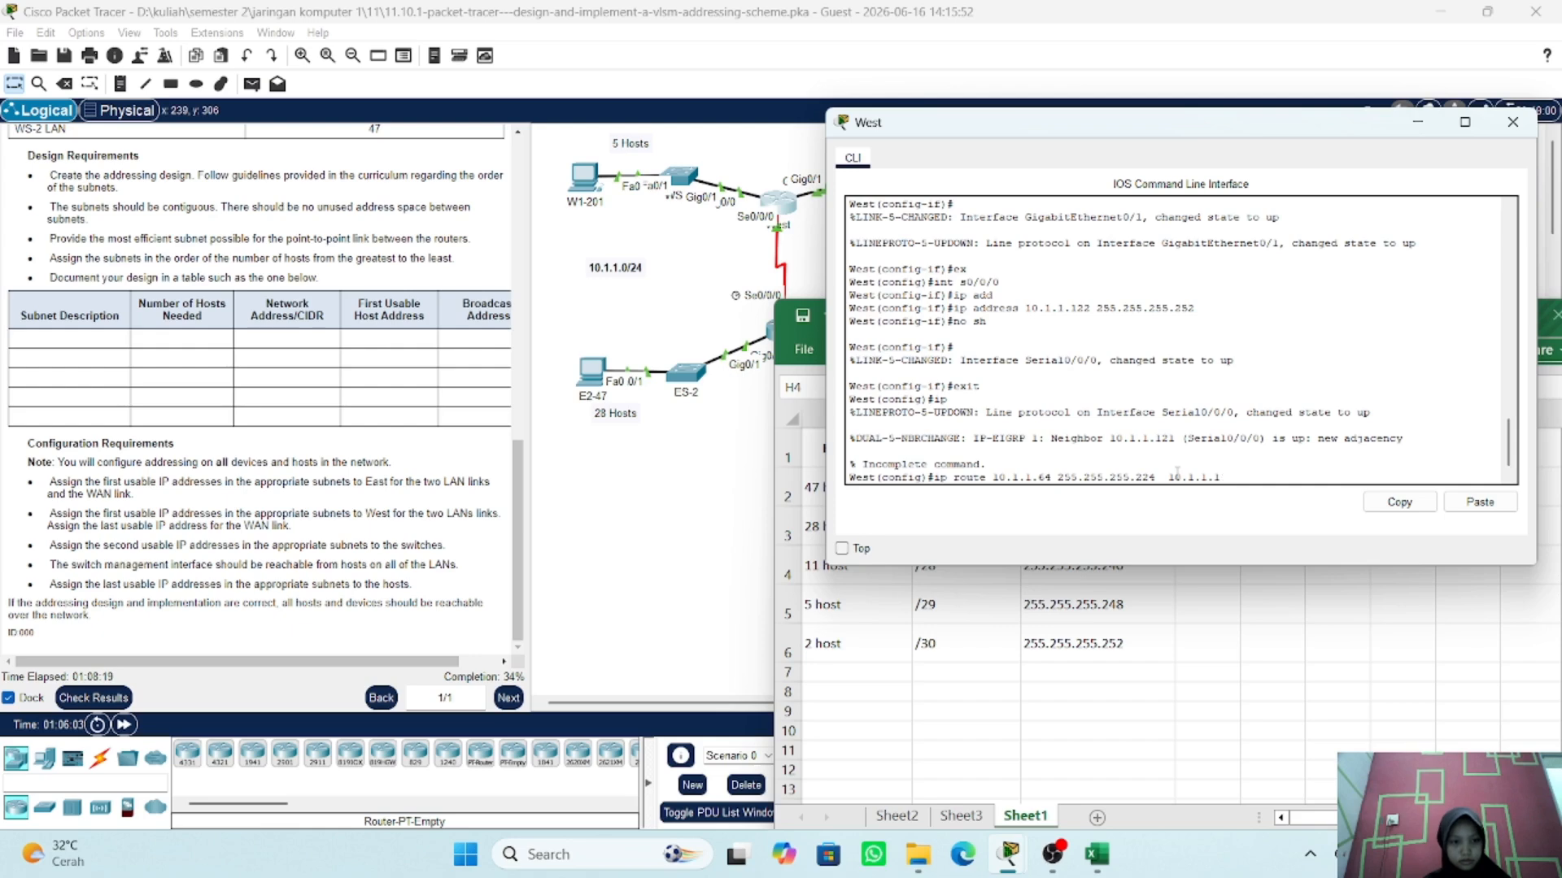
type("21")
key("Return")
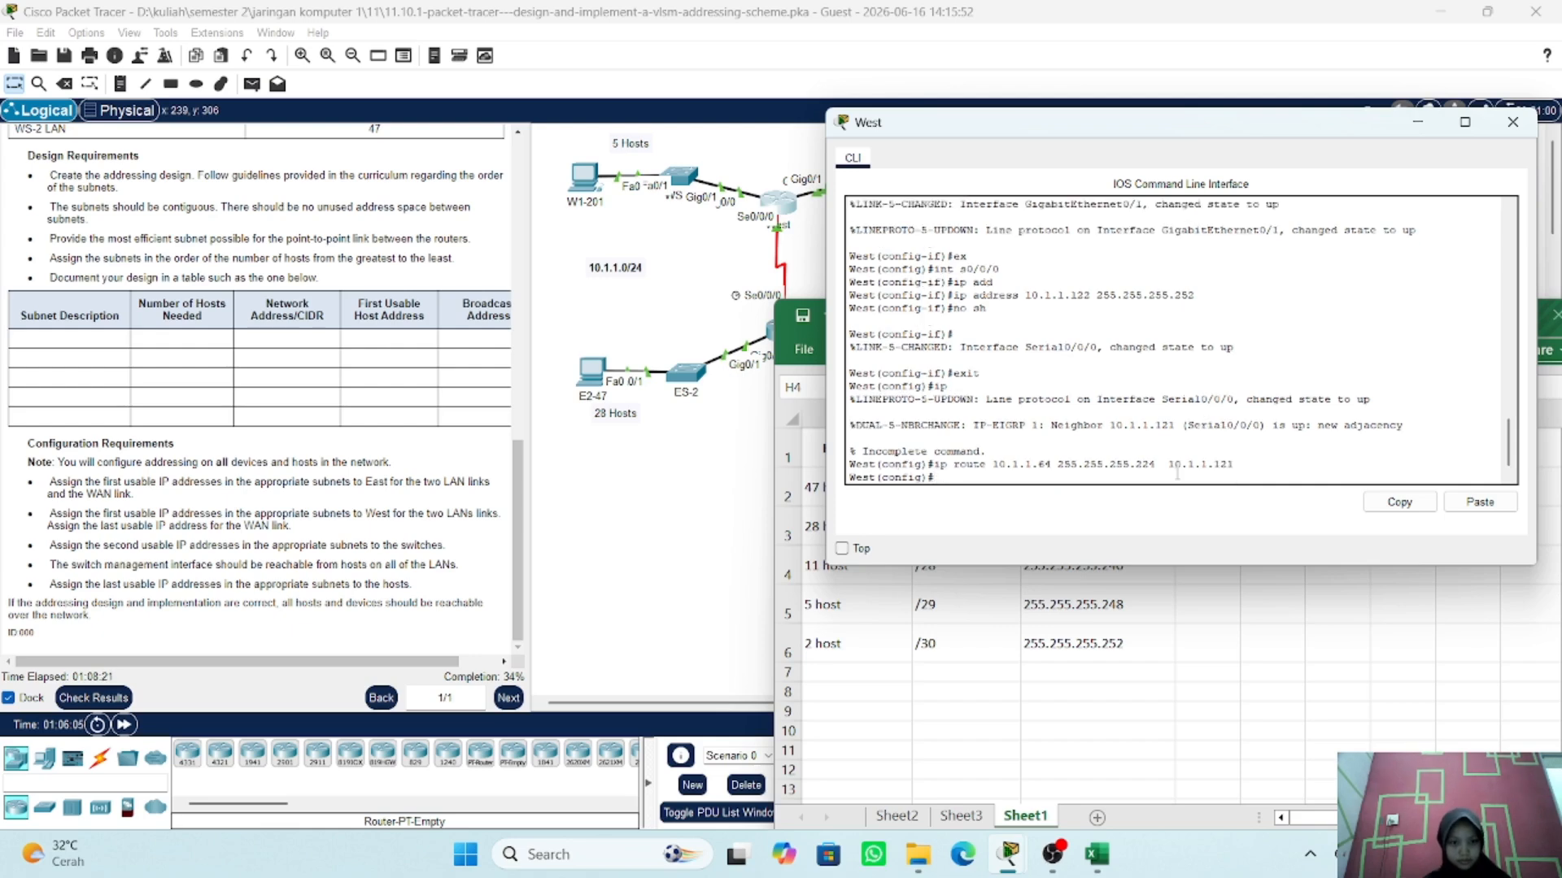
- Recall the static route command on West with the cursor at its network address, and bring the topology to the front
key("Up")
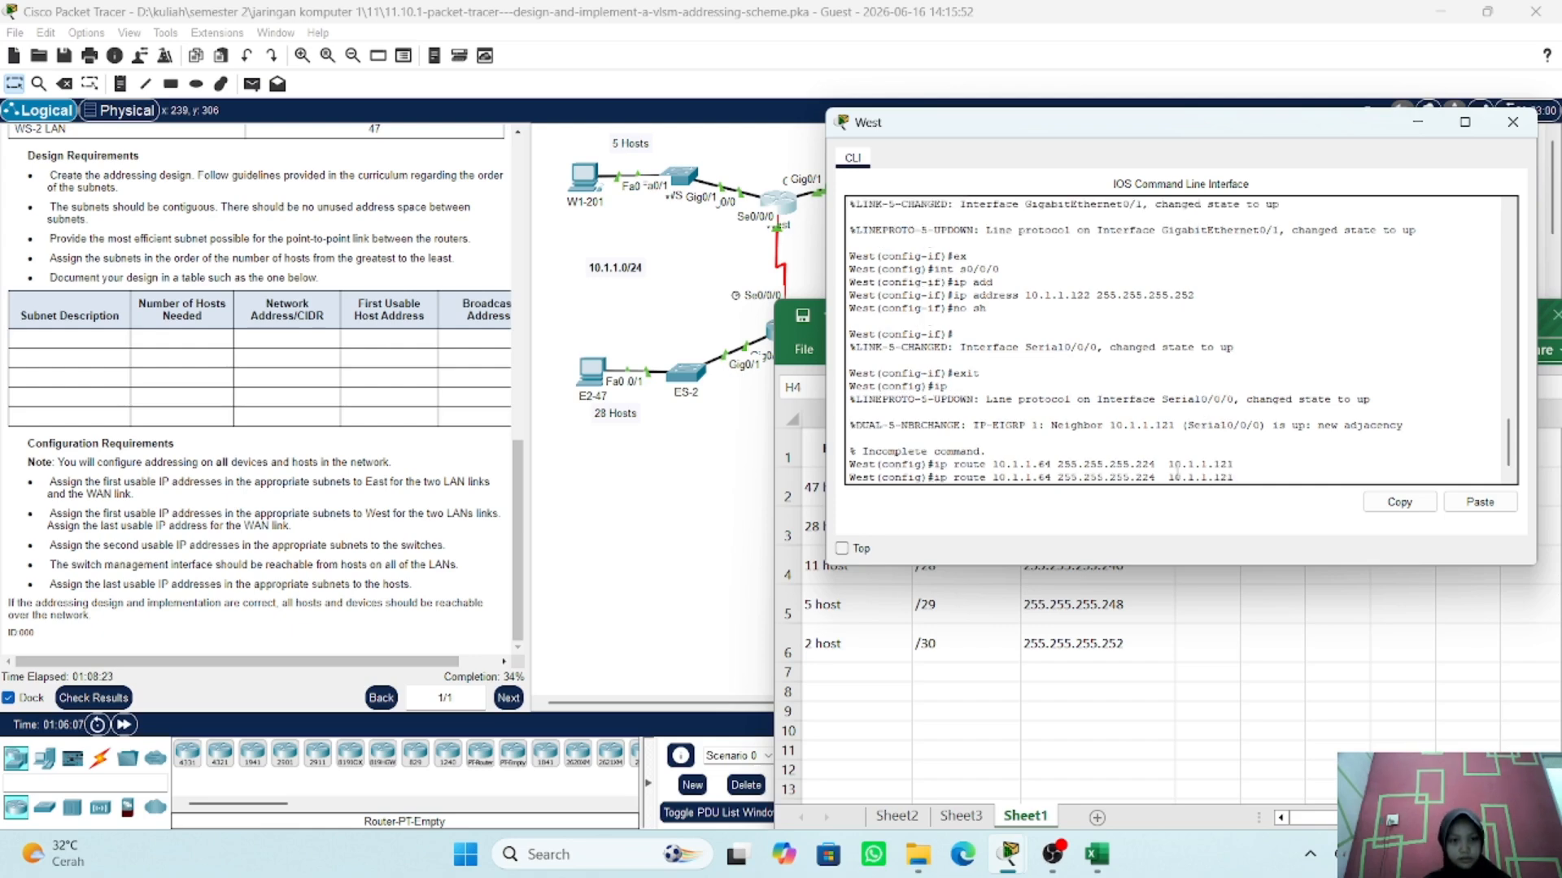
key("Left")
key("Left")
key("Left")
key("Left")
key("Left")
key("Left")
key("Left")
key("Left")
key("Left")
key("Left")
key("Left")
key("Left")
key("Left")
key("Left")
key("Left")
key("Left")
key("Left")
key("Left")
key("Left")
key("Left")
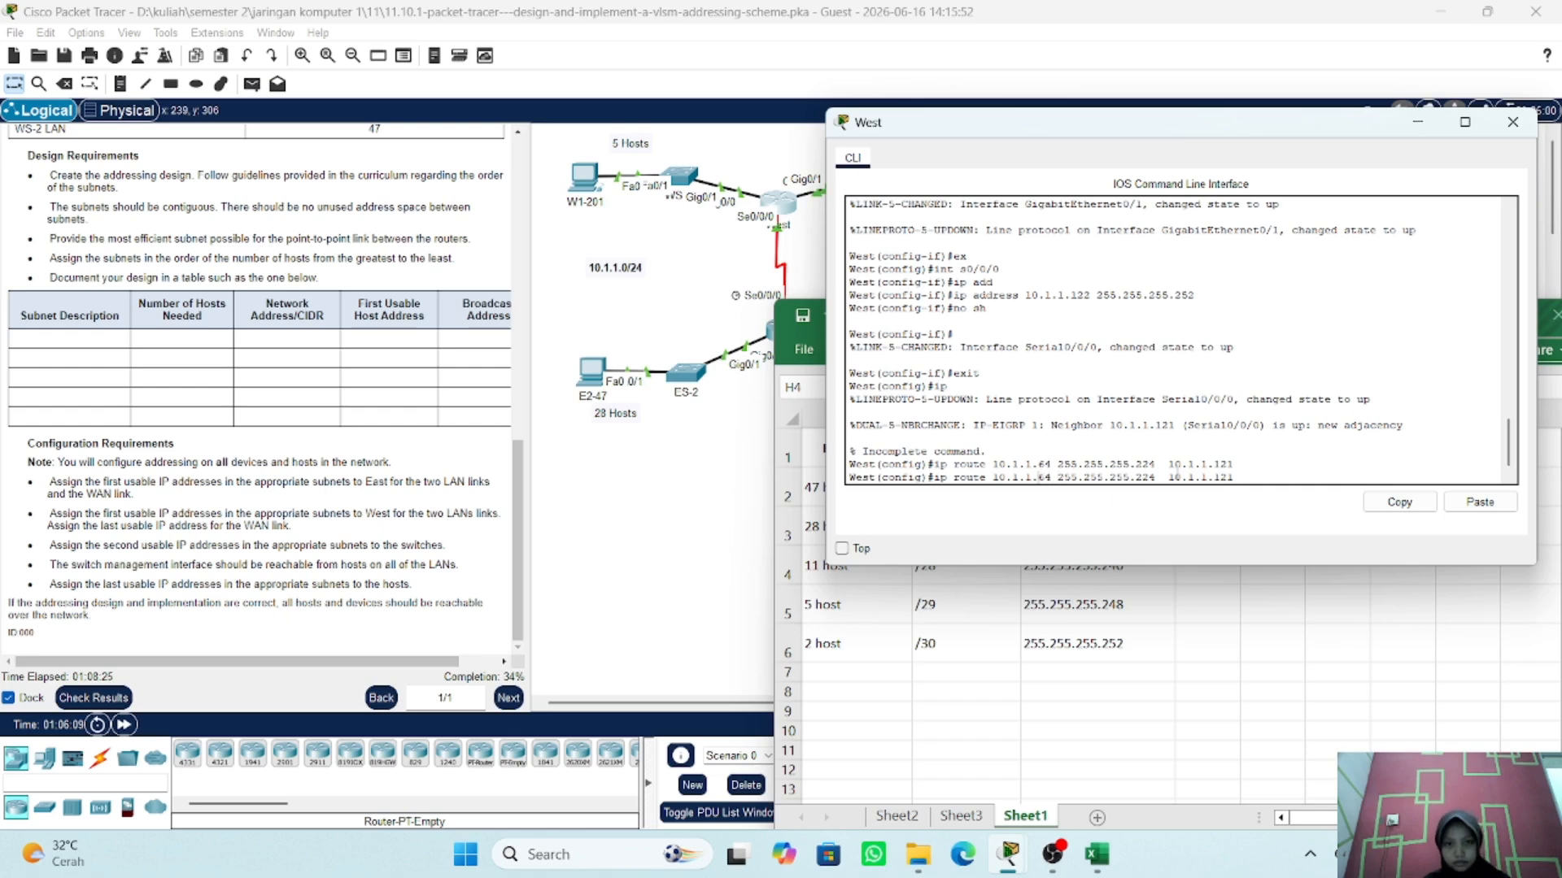
left_click(803, 261)
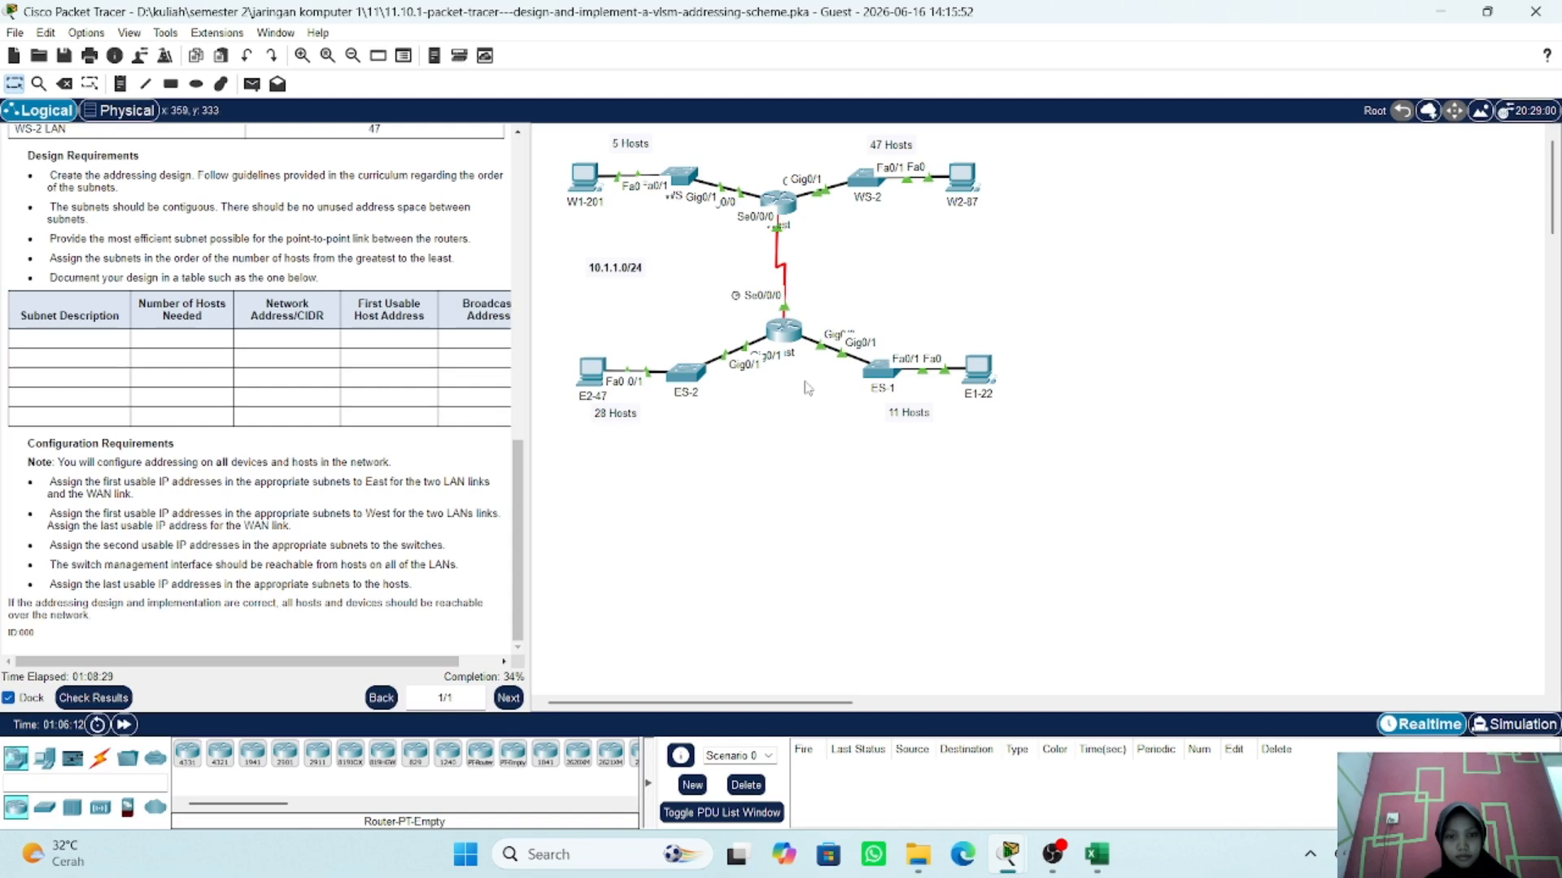
left_click(797, 334)
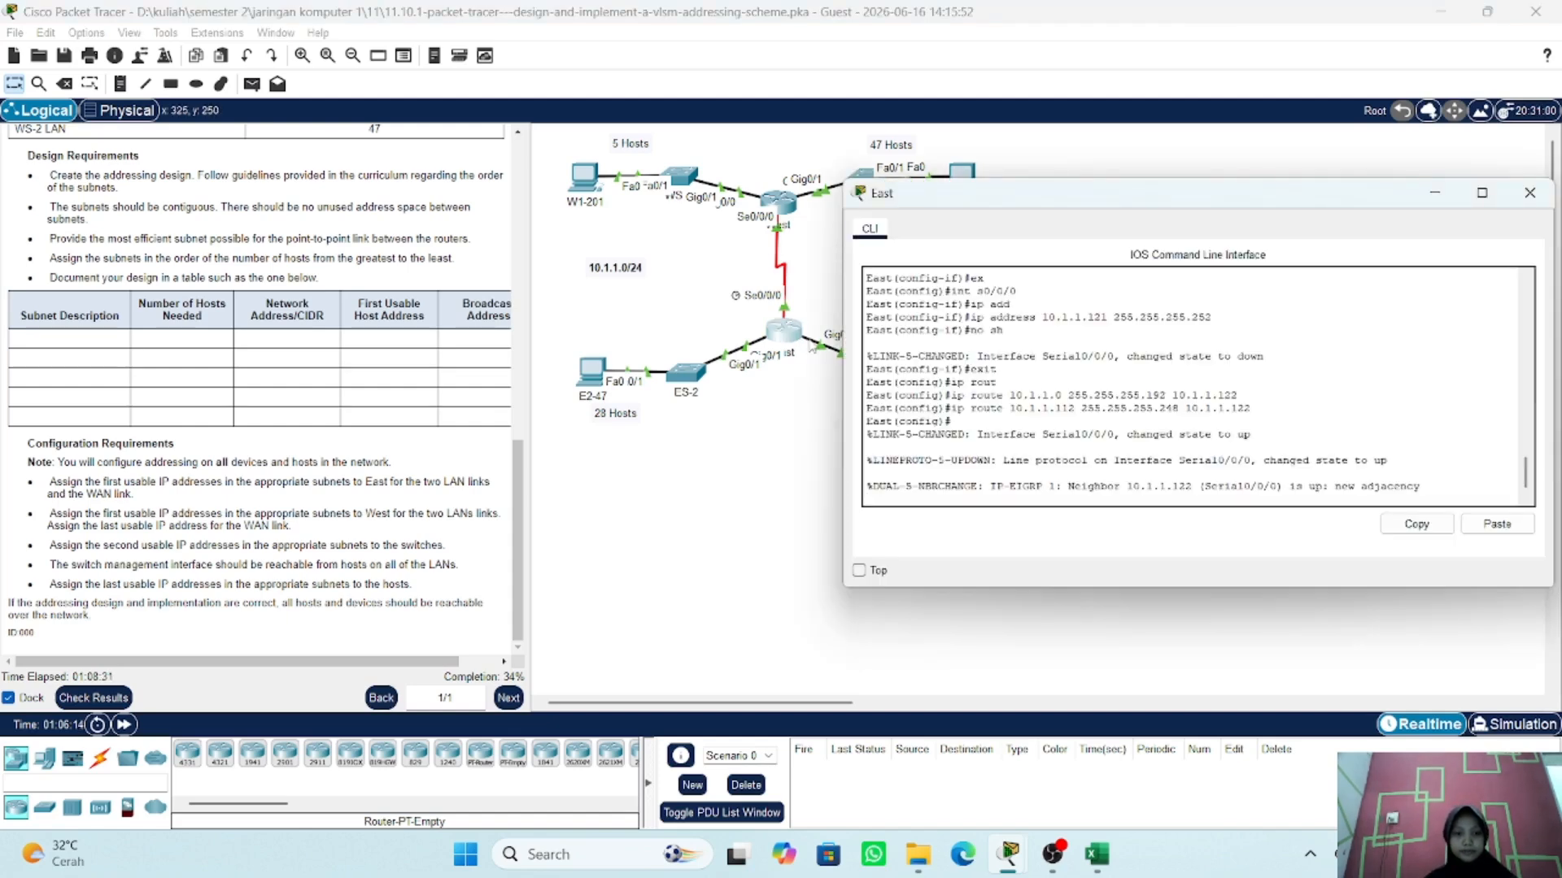
key("Return")
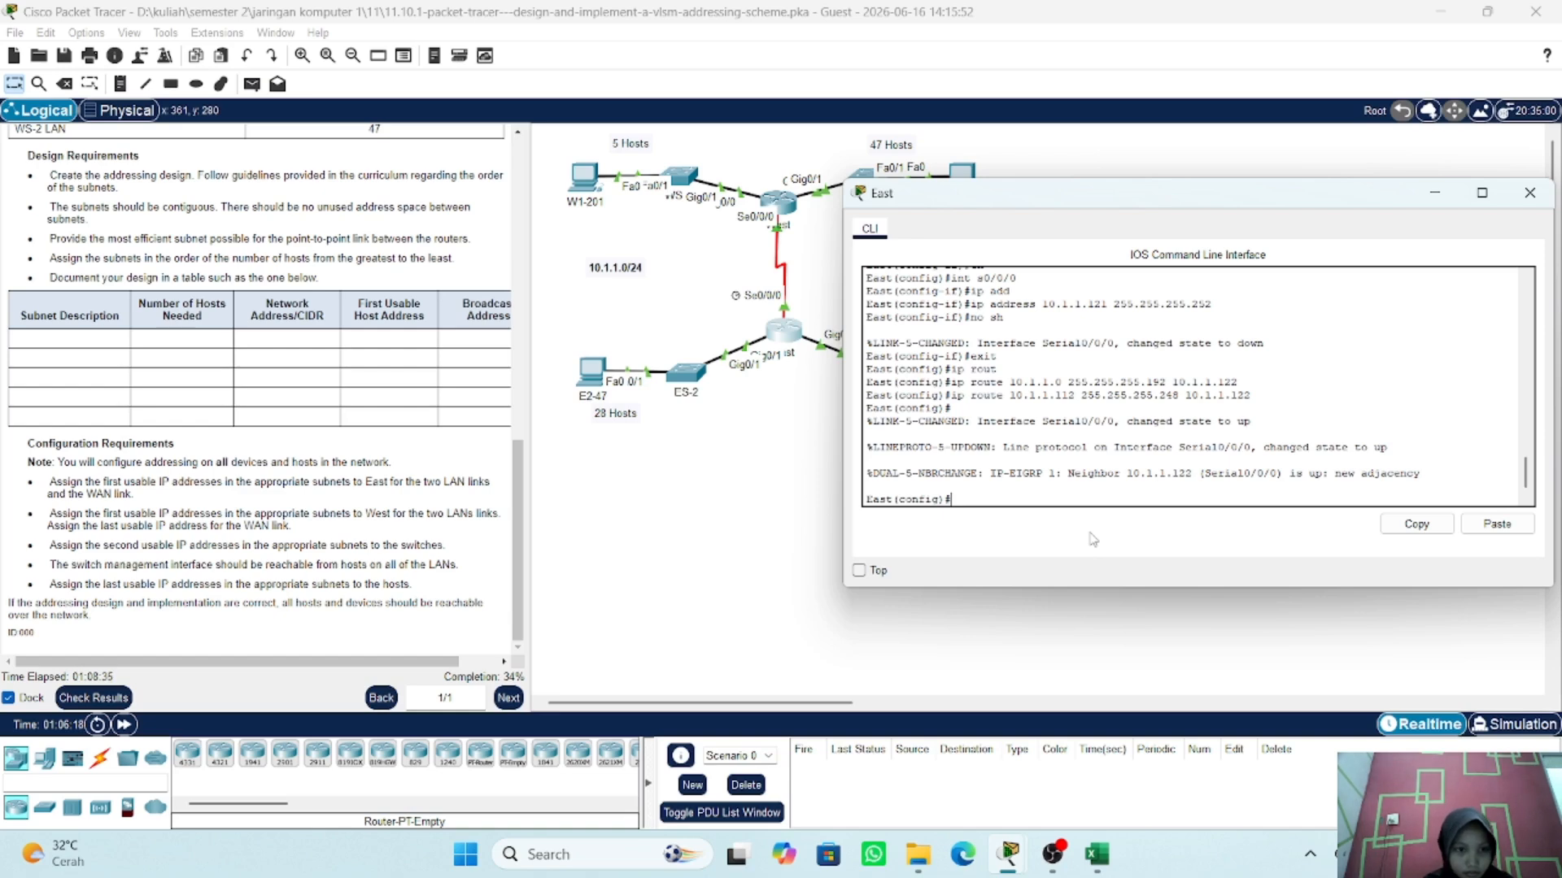
key("Up")
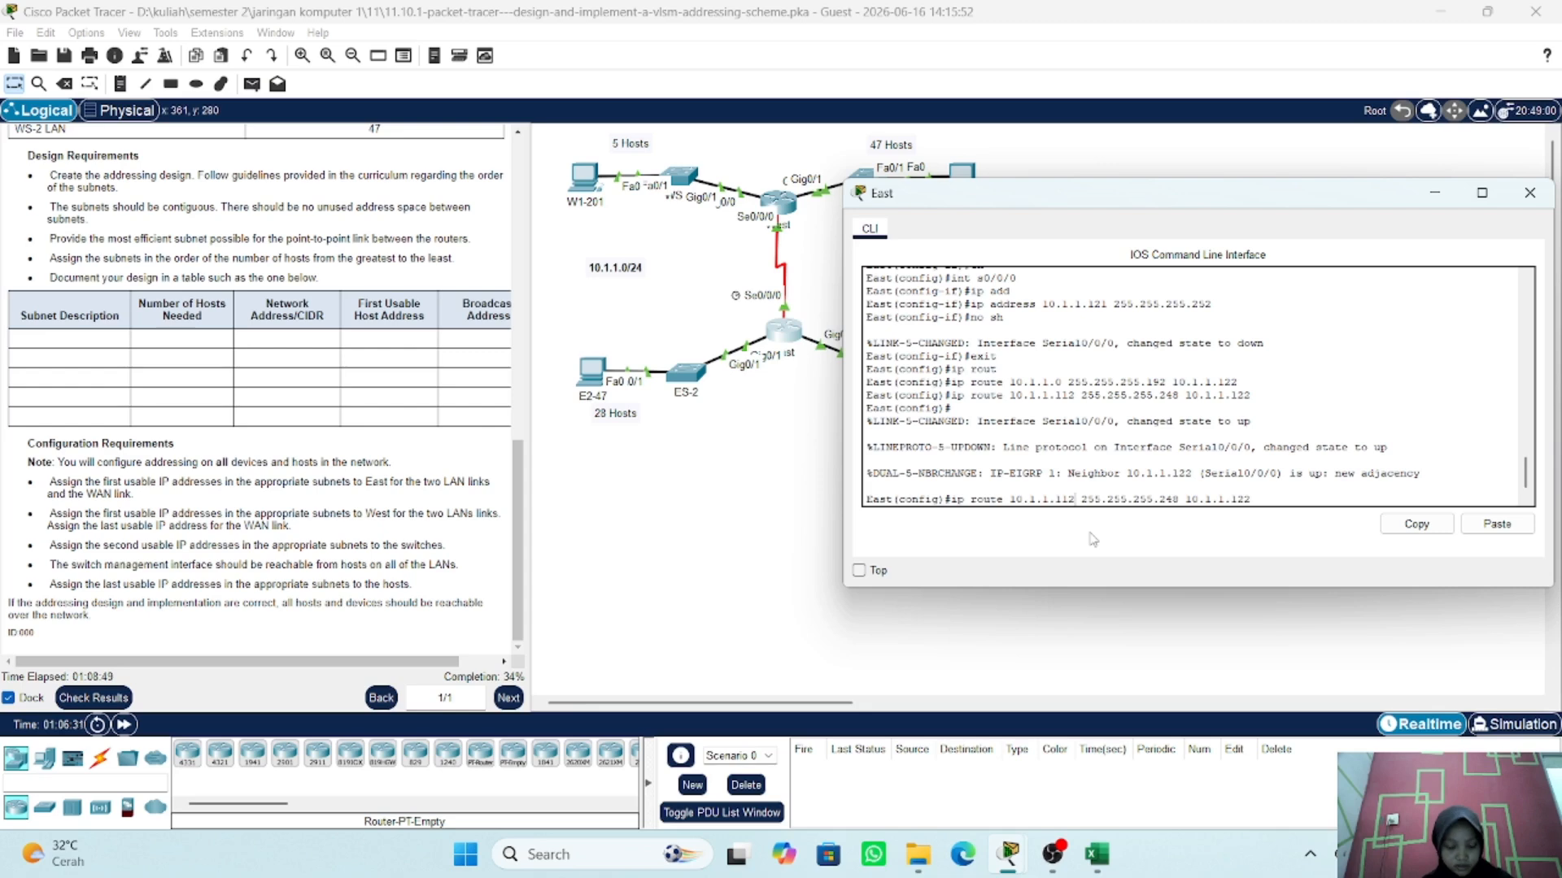
key("BackSpace")
key("BackSpace")
key("BackSpace")
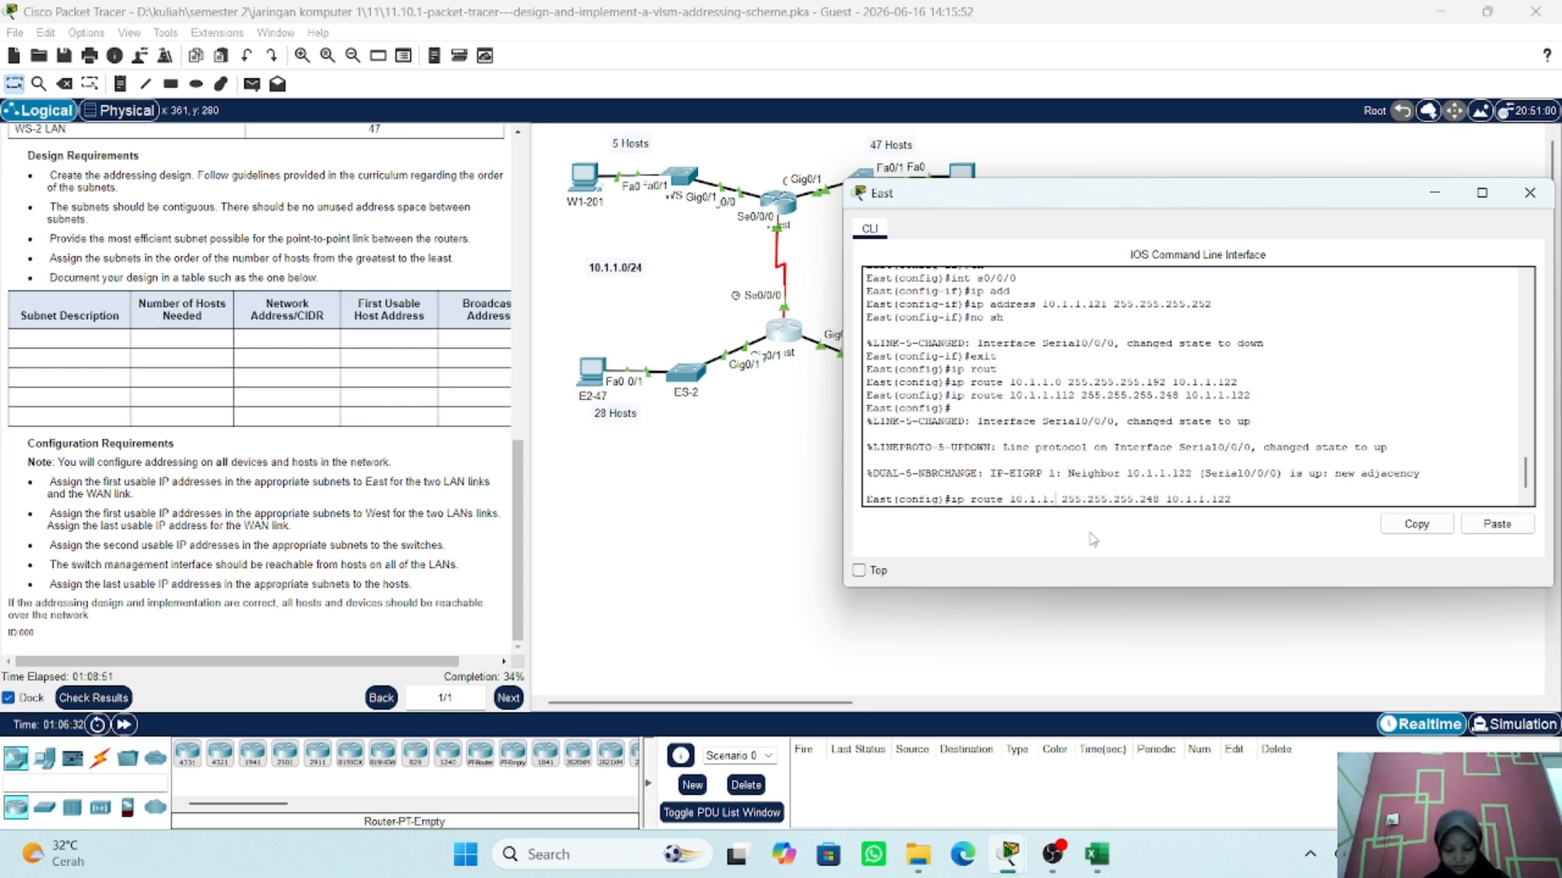
type("96")
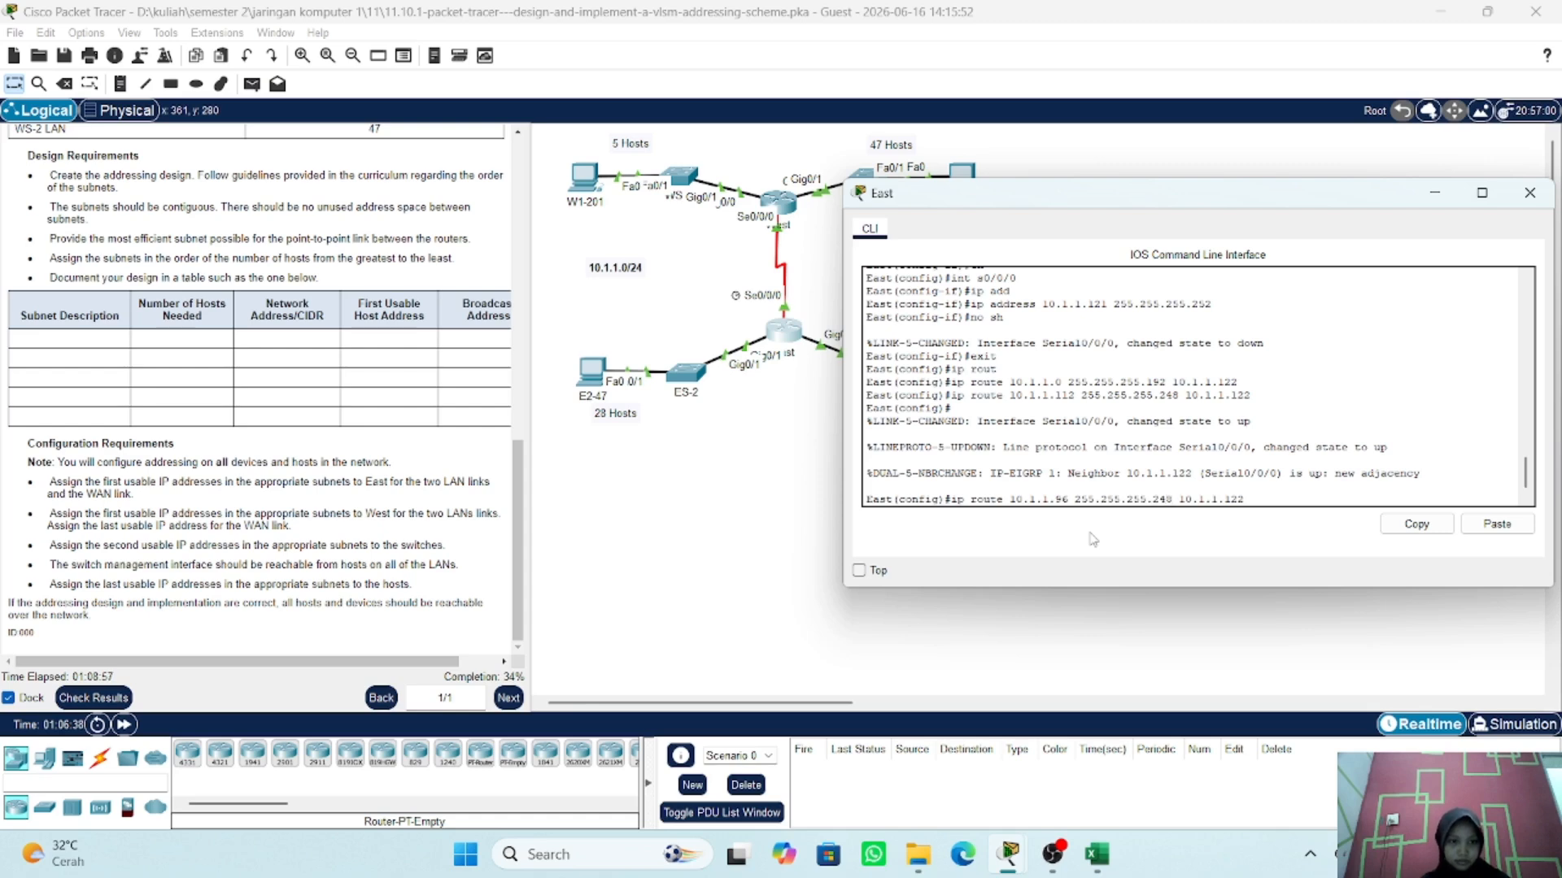
key("BackSpace")
type("0")
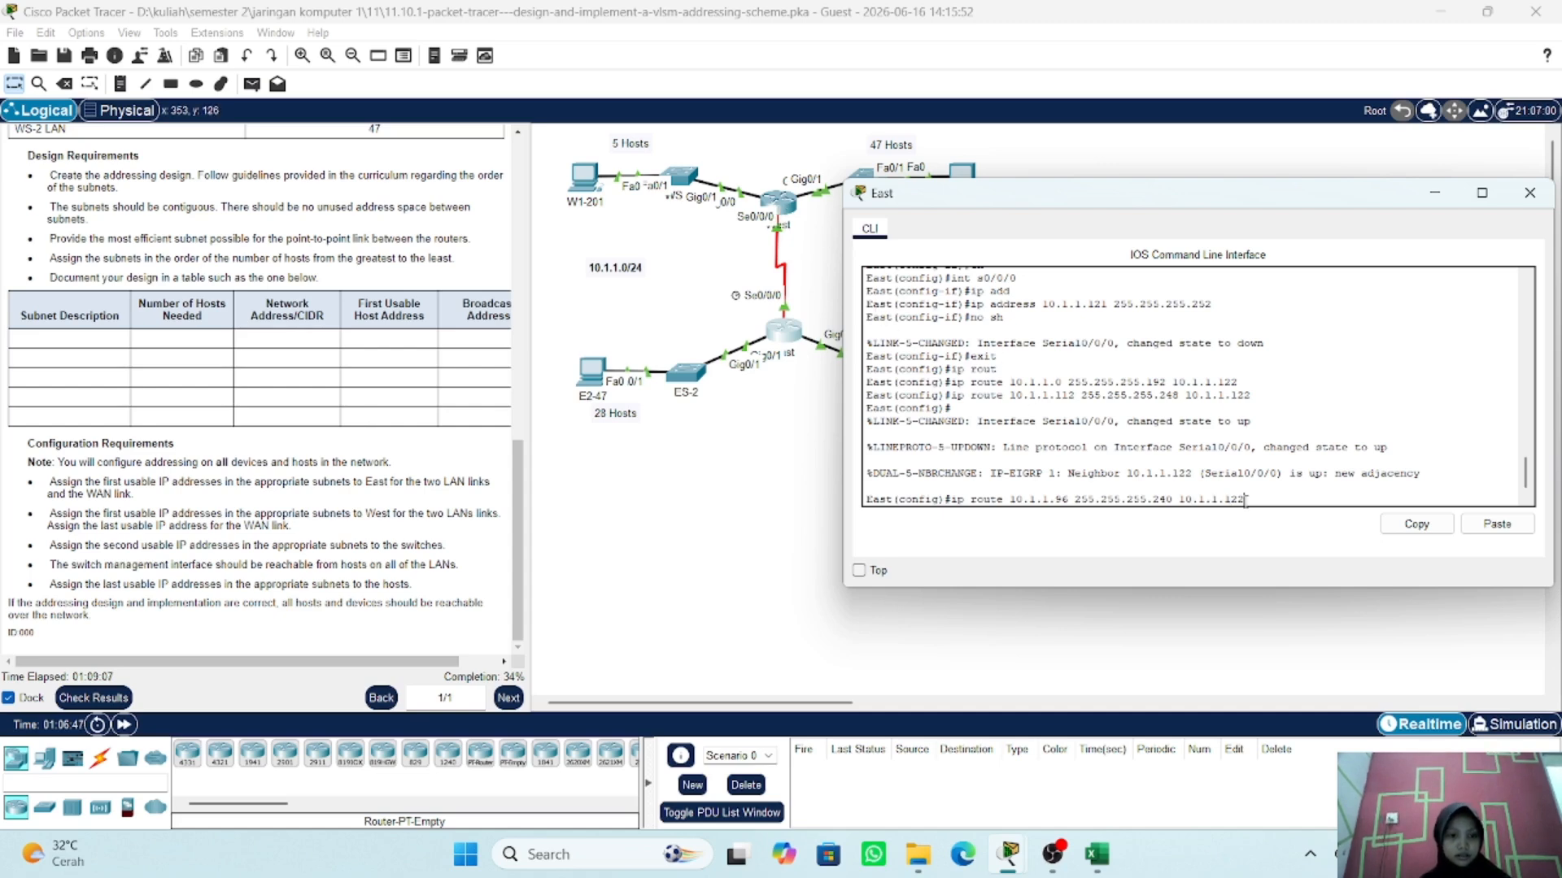
key("BackSpace")
key("BackSpace")
key("BackSpace")
key("BackSpace")
key("BackSpace")
key("BackSpace")
key("BackSpace")
key("BackSpace")
key("BackSpace")
key("BackSpace")
key("BackSpace")
key("BackSpace")
key("BackSpace")
key("BackSpace")
key("BackSpace")
key("BackSpace")
key("BackSpace")
key("BackSpace")
key("BackSpace")
key("BackSpace")
key("BackSpace")
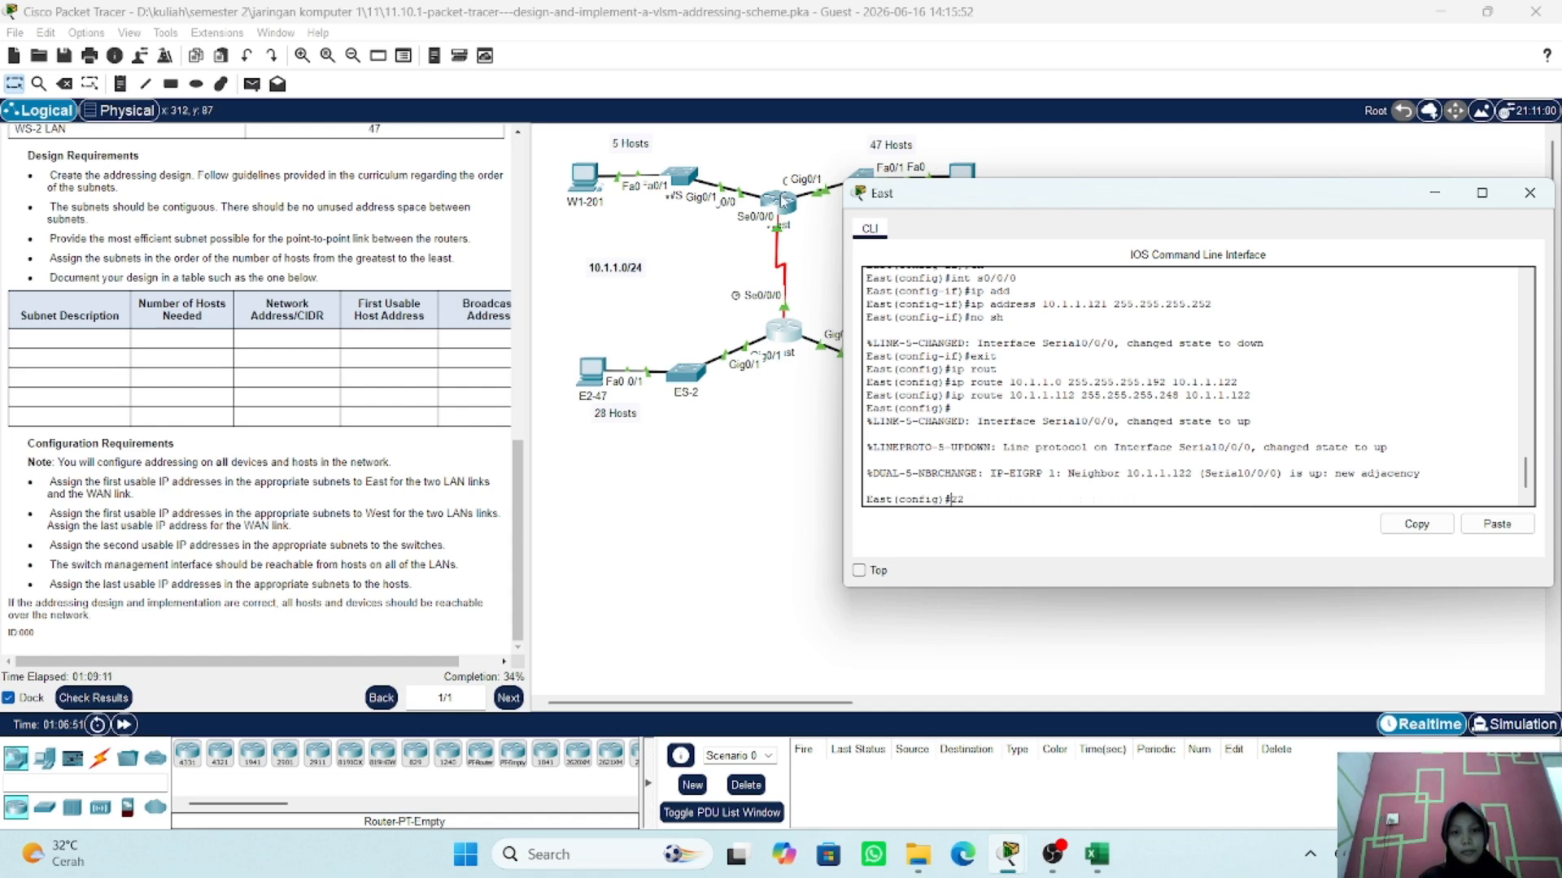
- Add a static route on the West router to 10.1.1.96 with mask 255.255.255.240 via next hop 10.1.1.121
left_click(779, 201)
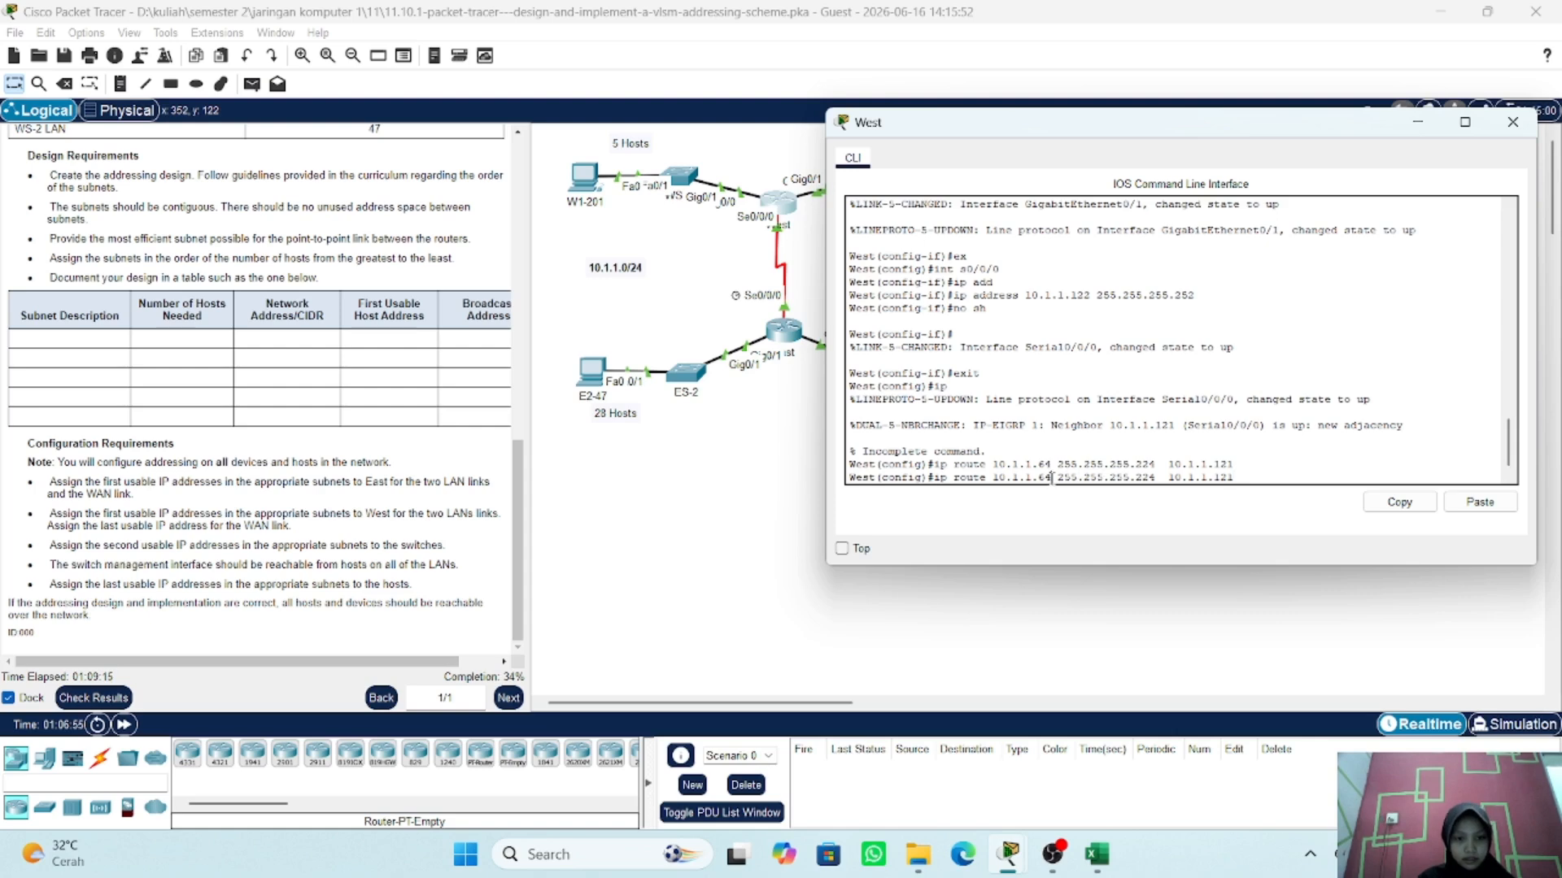
key("BackSpace")
key("BackSpace")
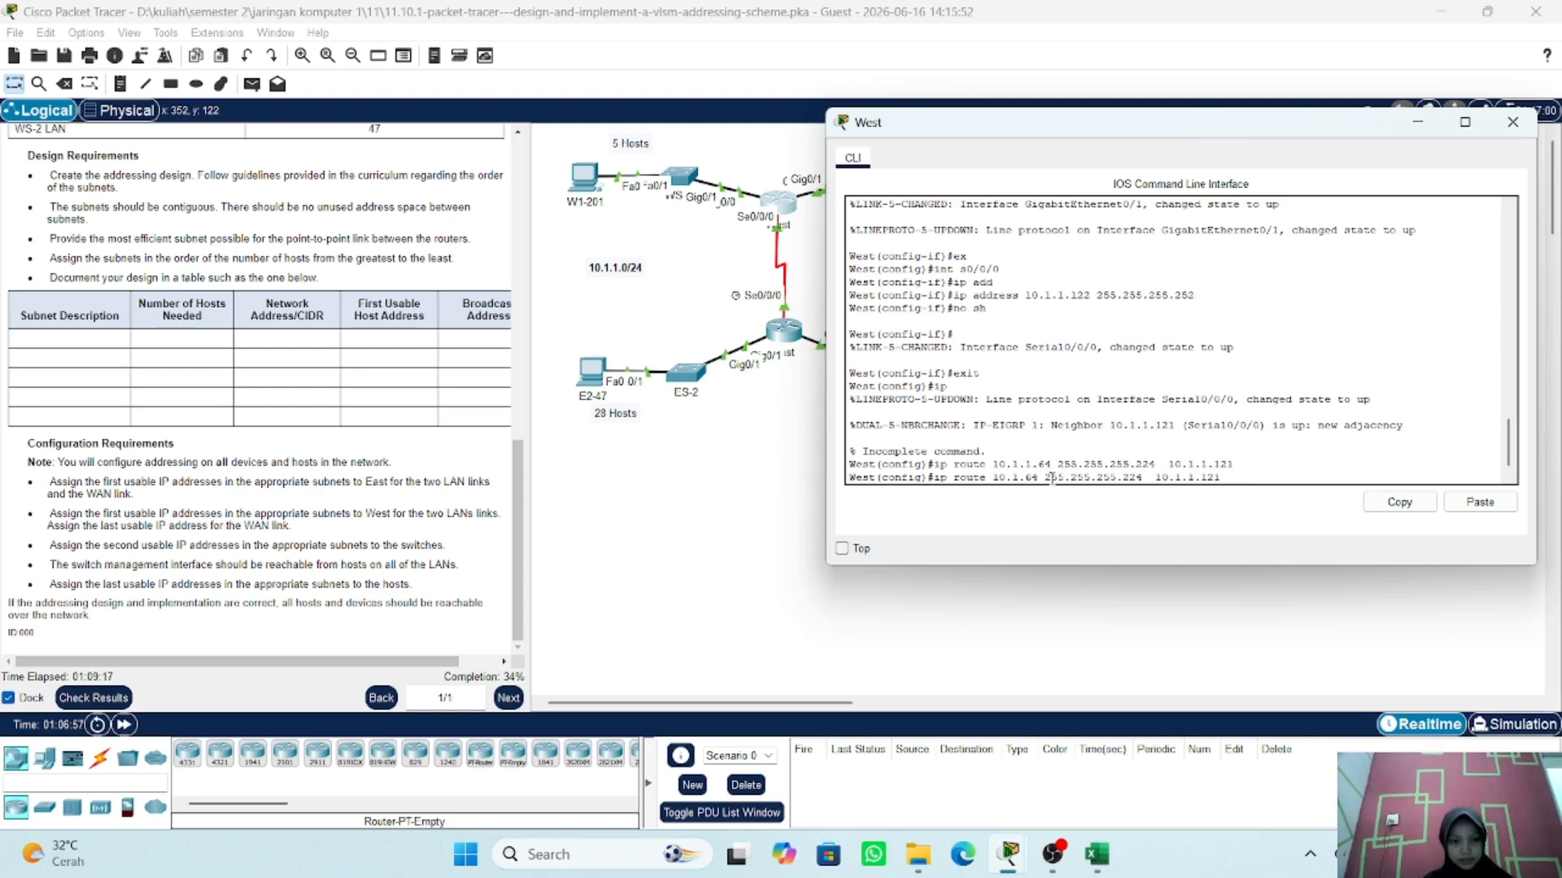
type("1")
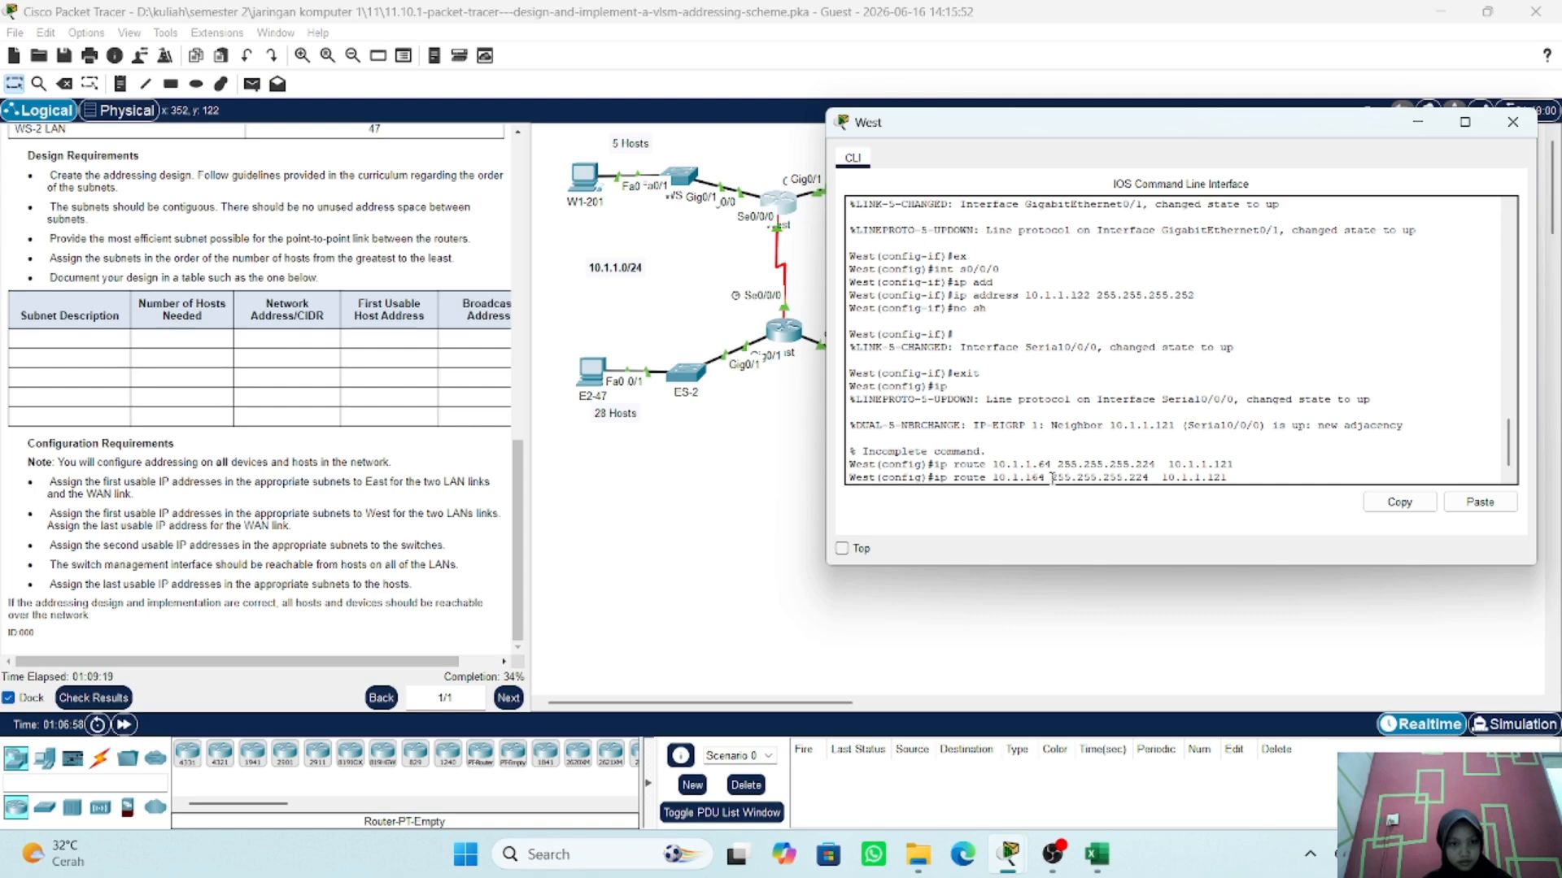
type(".")
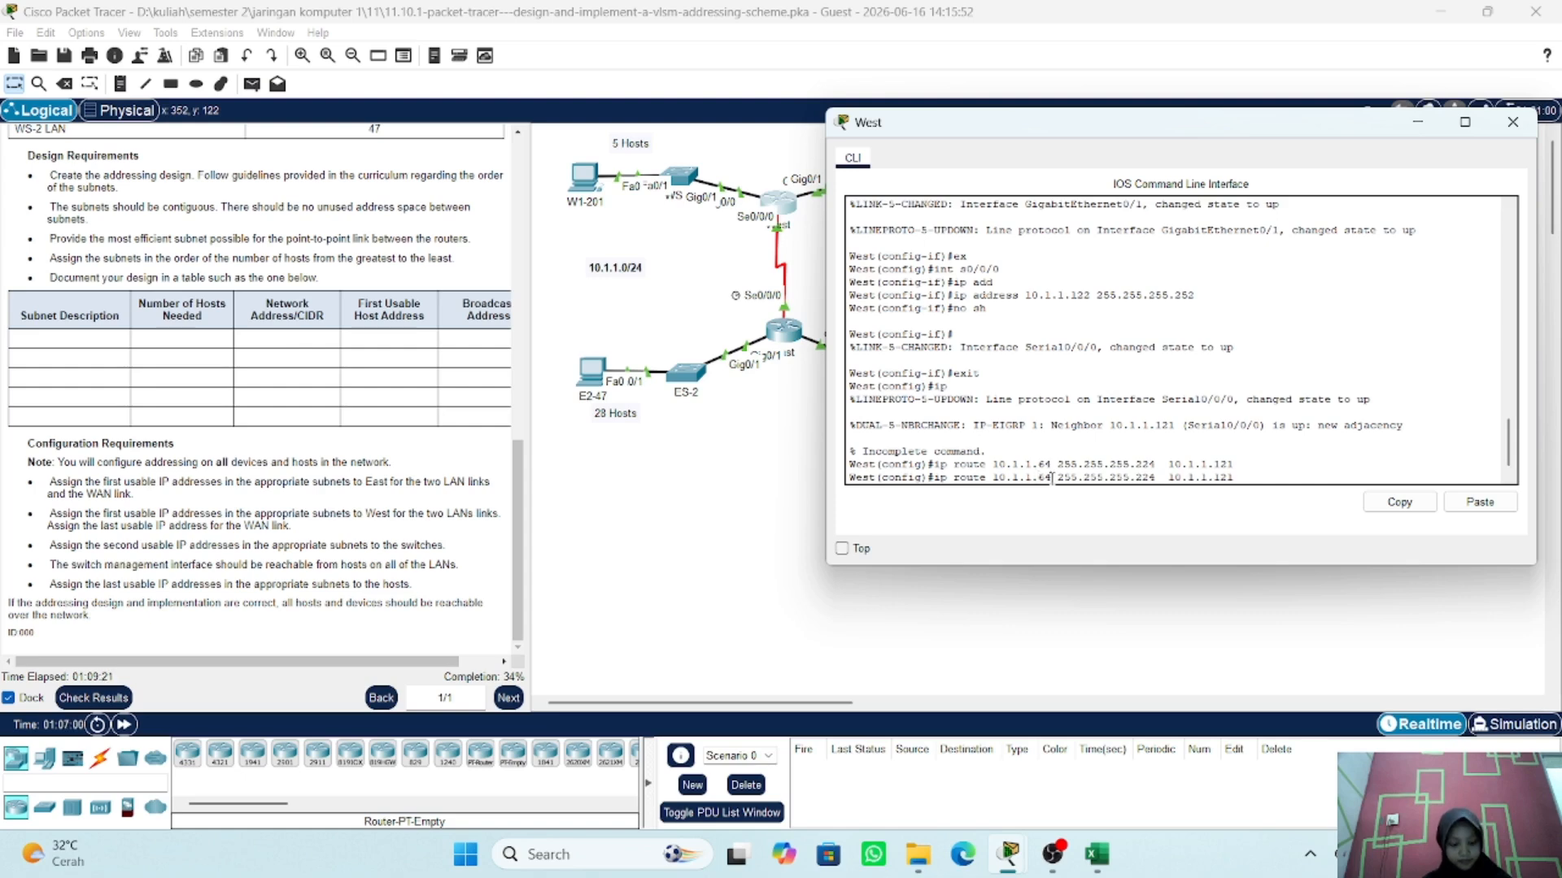
key("BackSpace")
key("BackSpace")
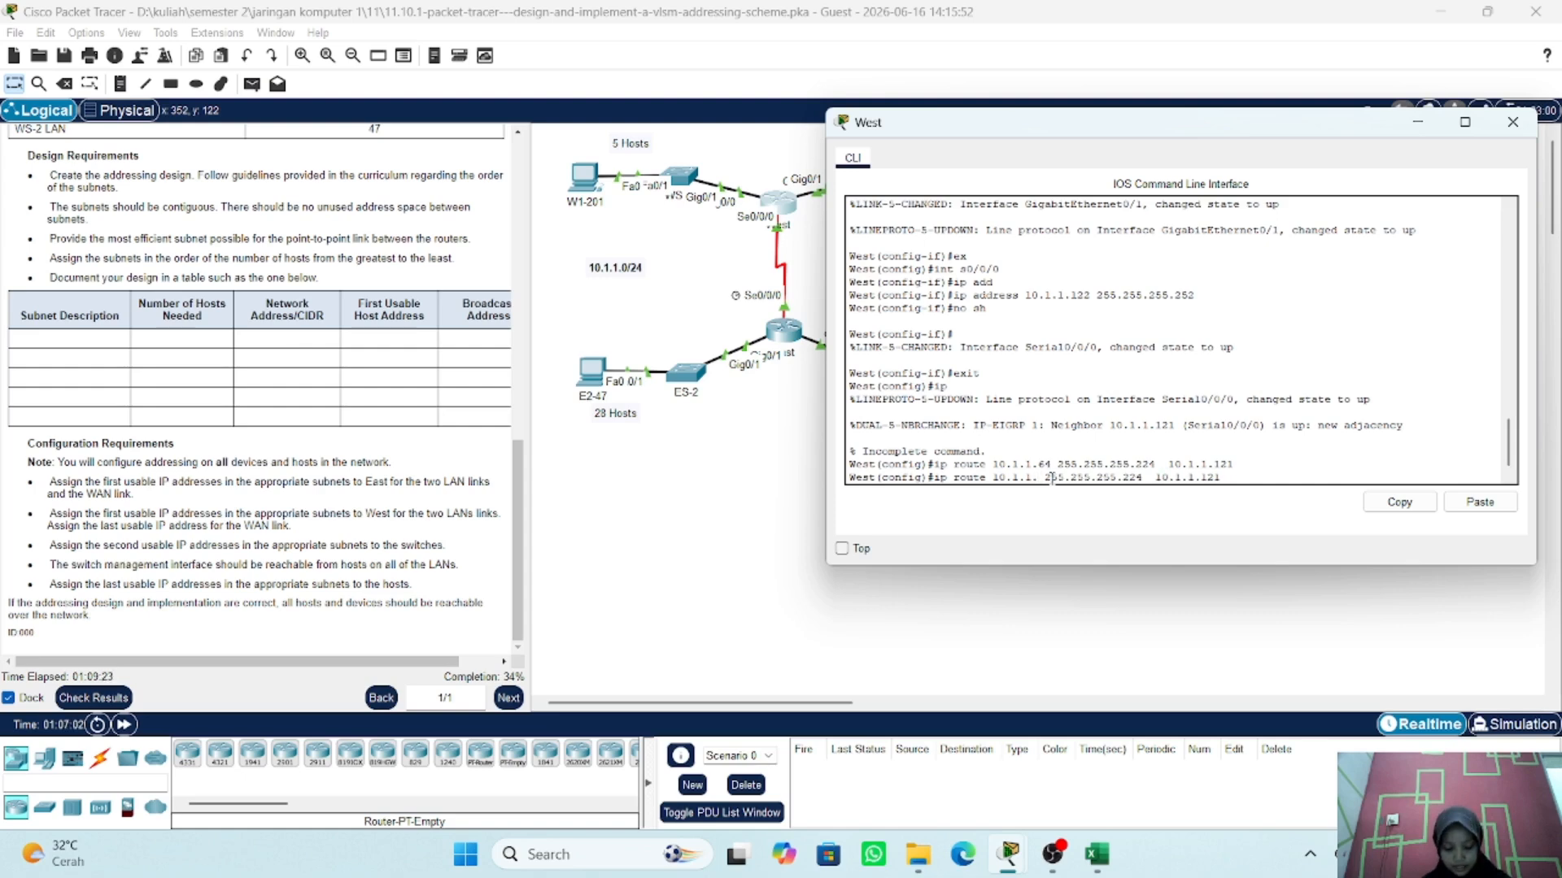
type("96")
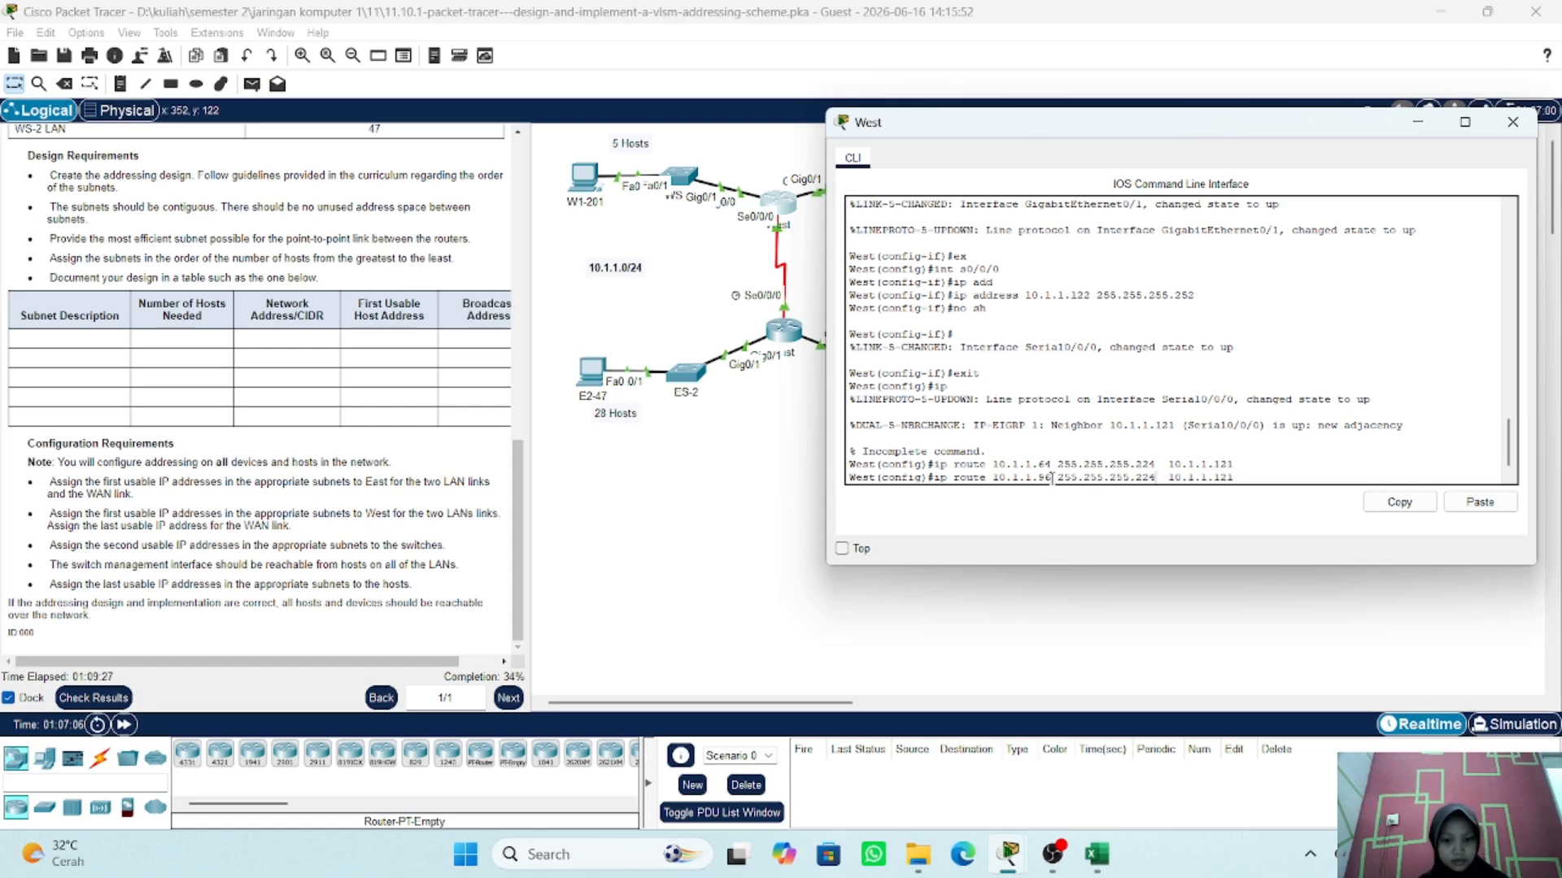
key("BackSpace")
key("BackSpace")
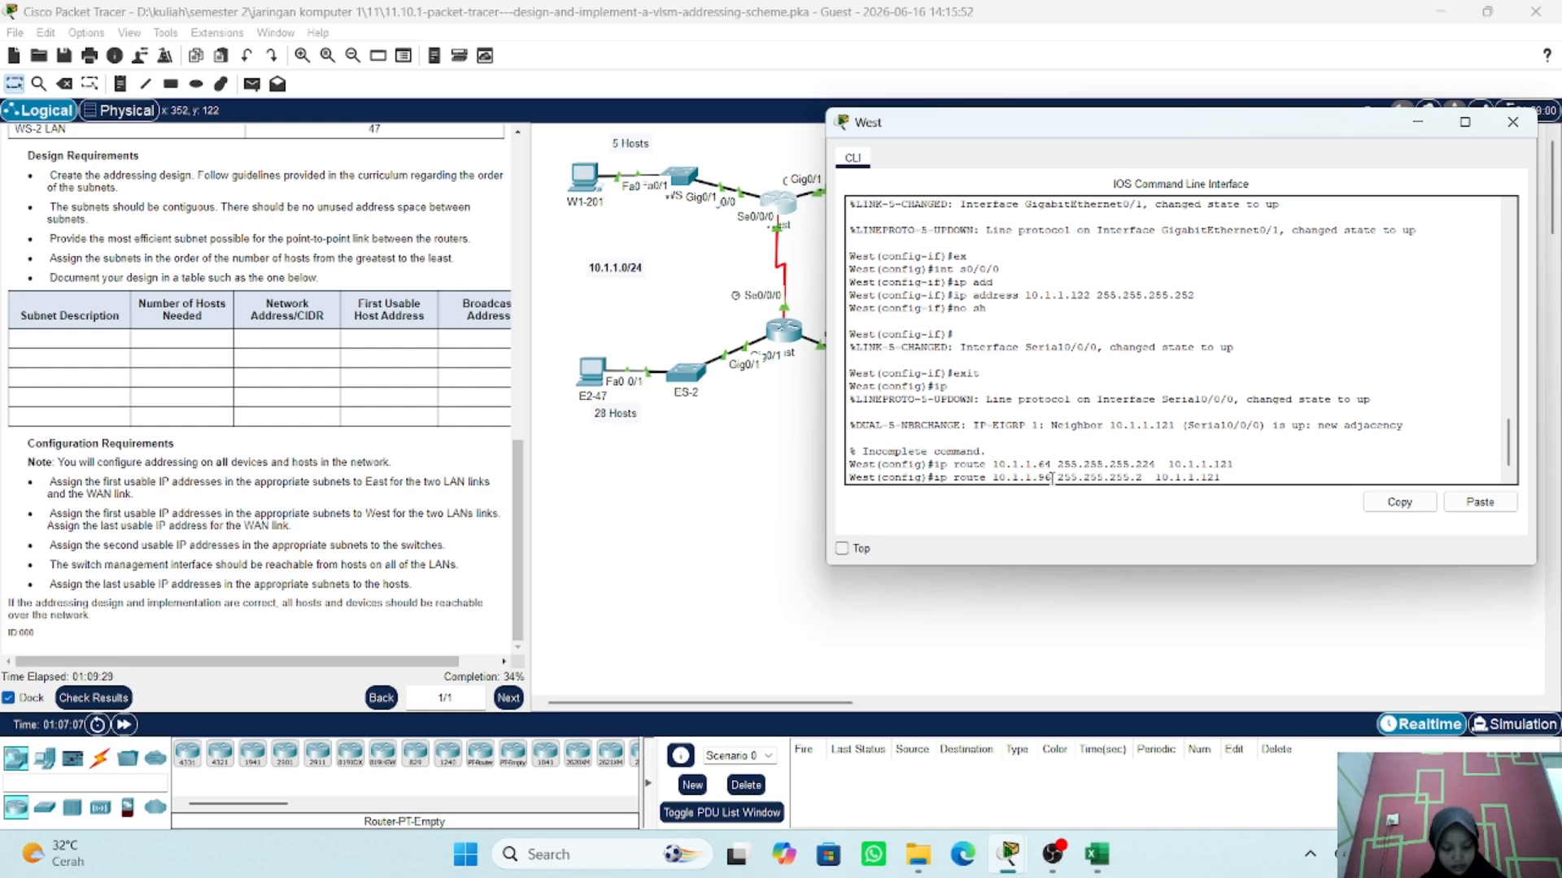
type("40")
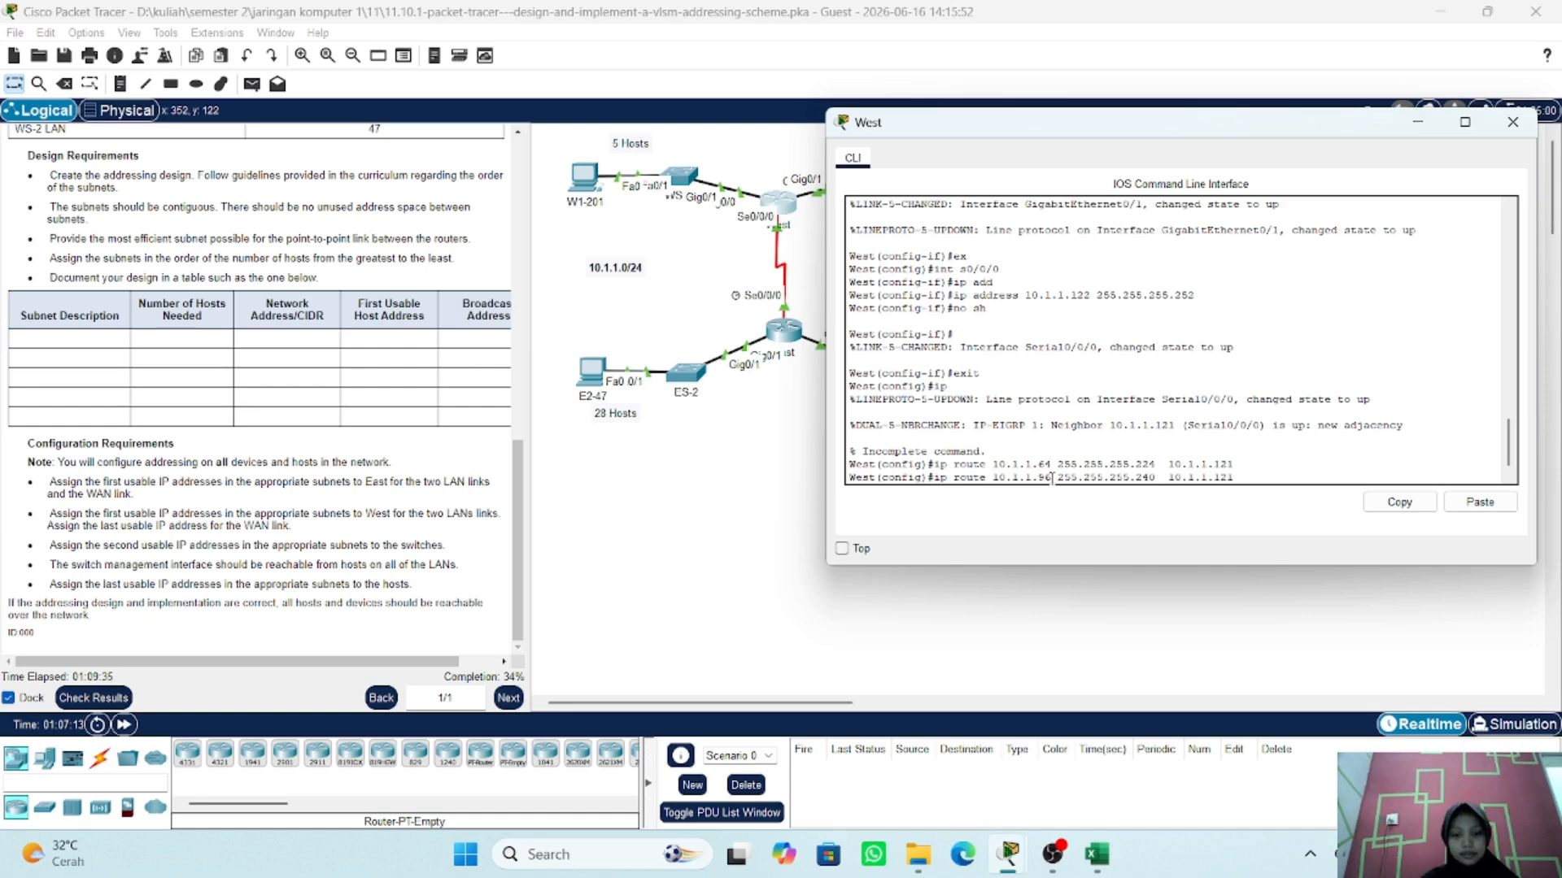
key("Return")
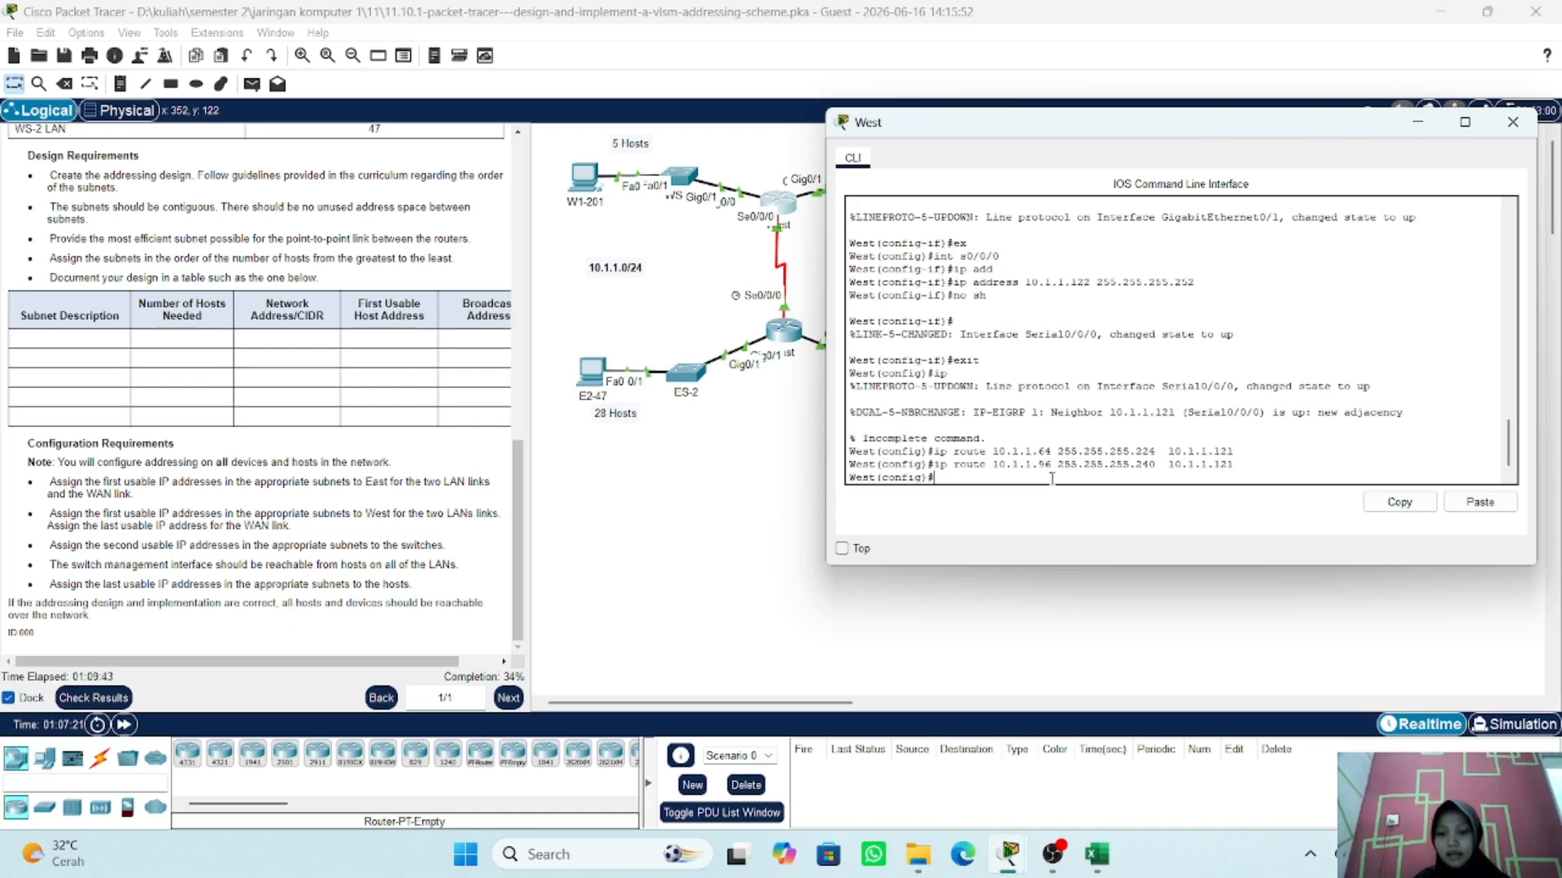
left_click(695, 276)
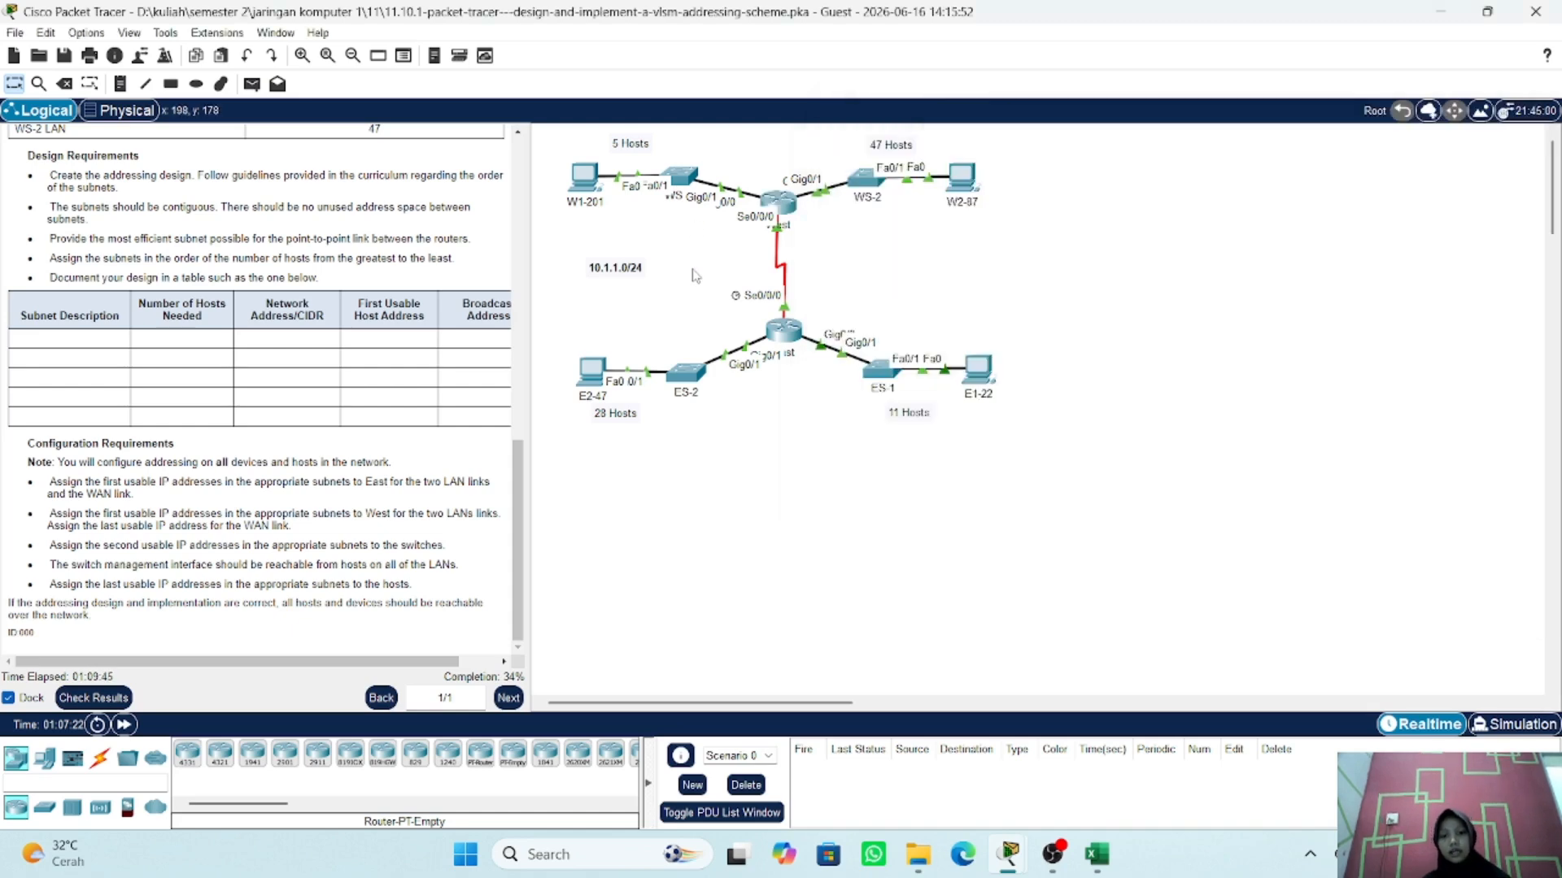
- Open the command line of switch ES-1, move its window clear of the switch, and start a console session
left_click(881, 370)
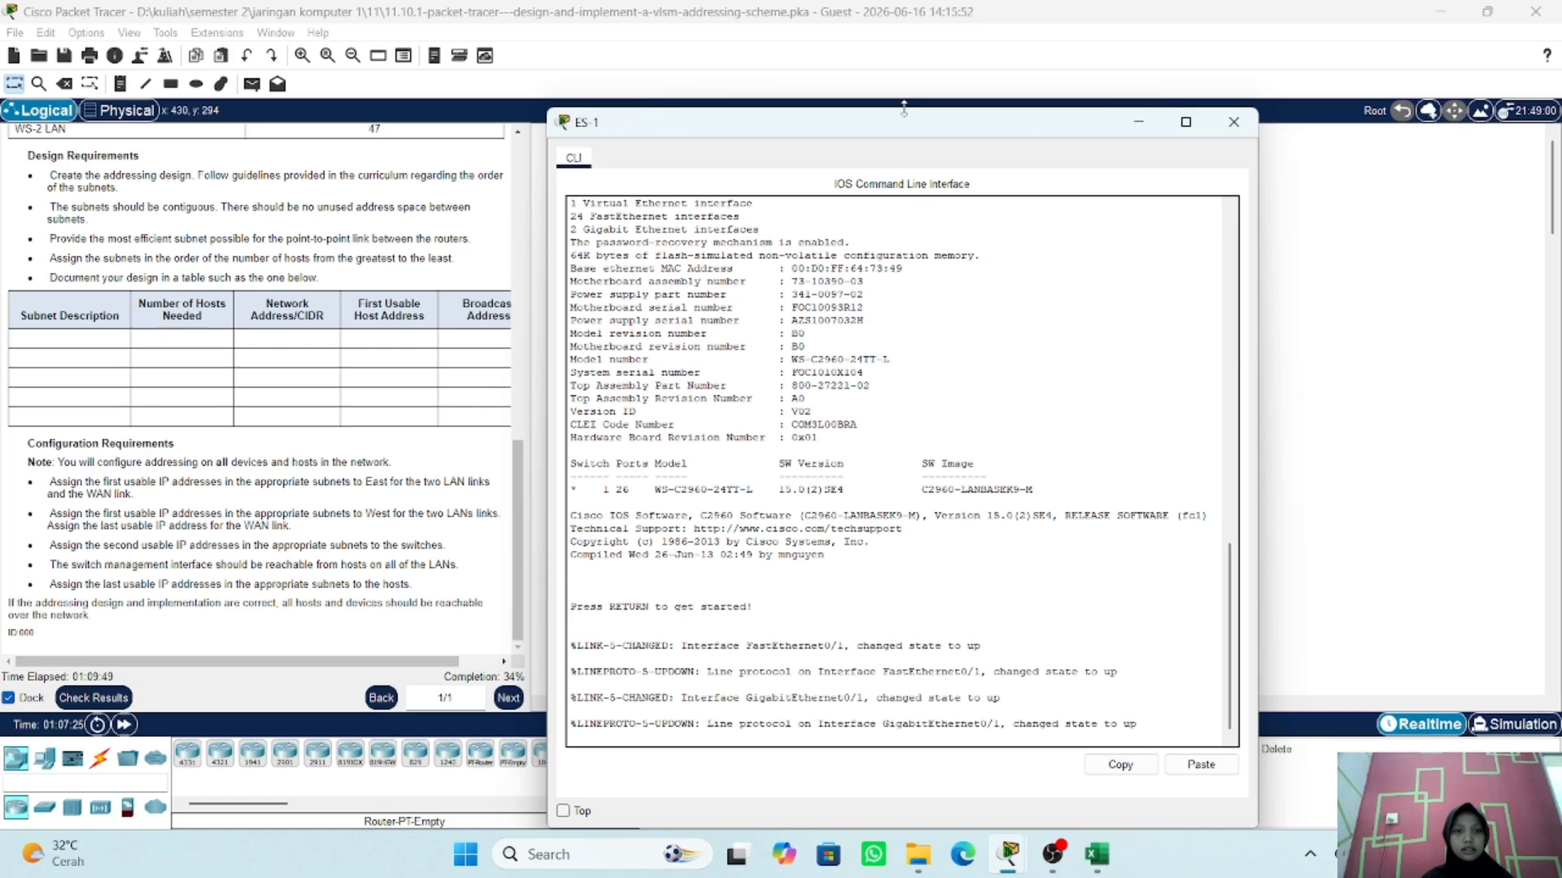
left_click_drag(904, 108, 465, 204)
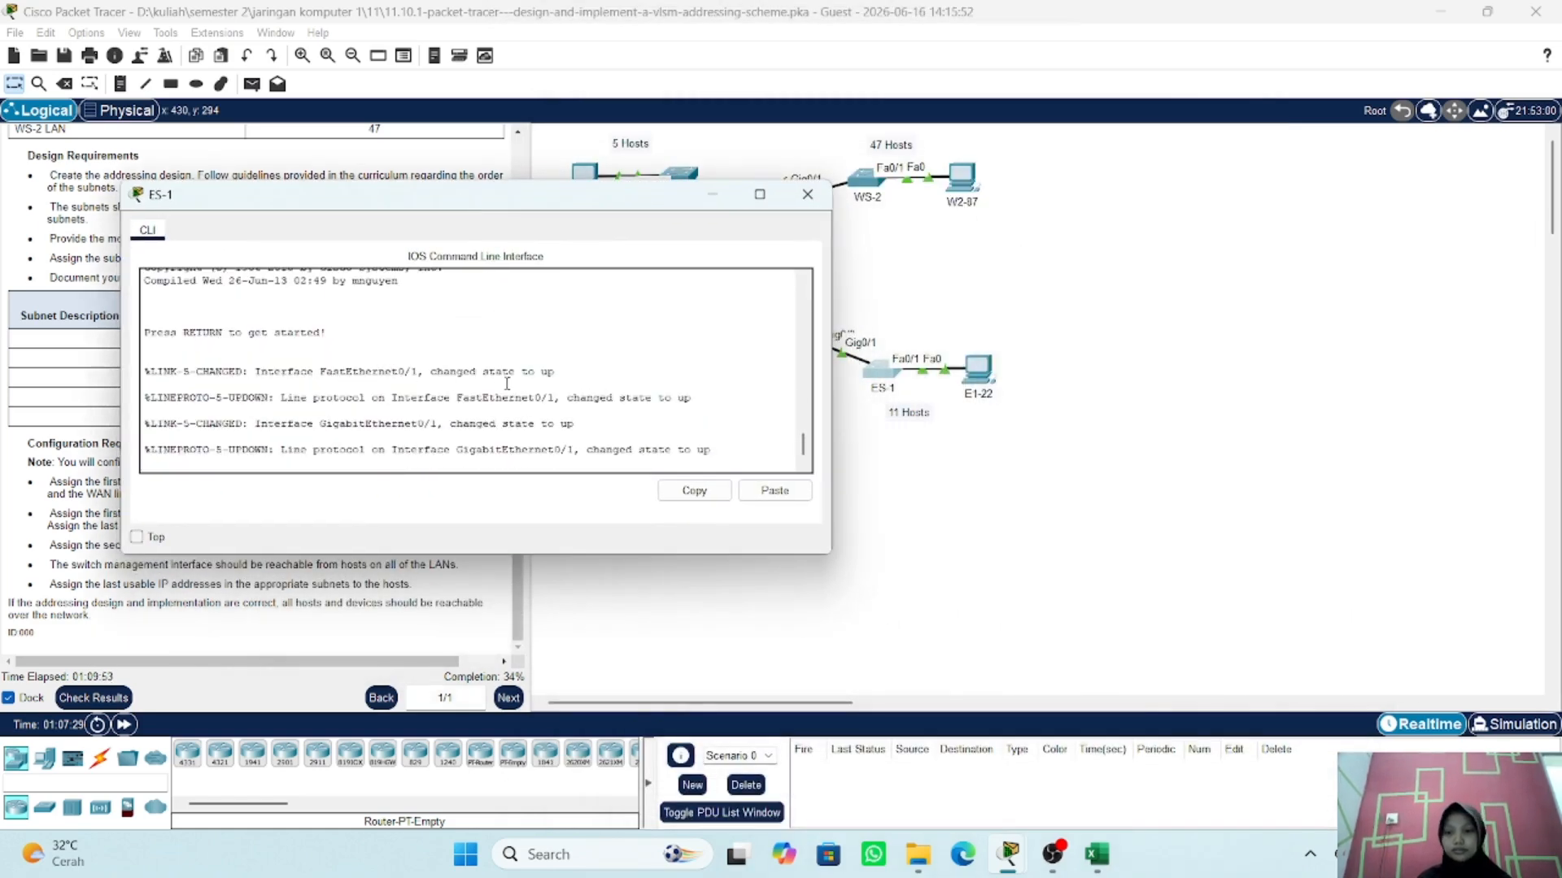
key("Return")
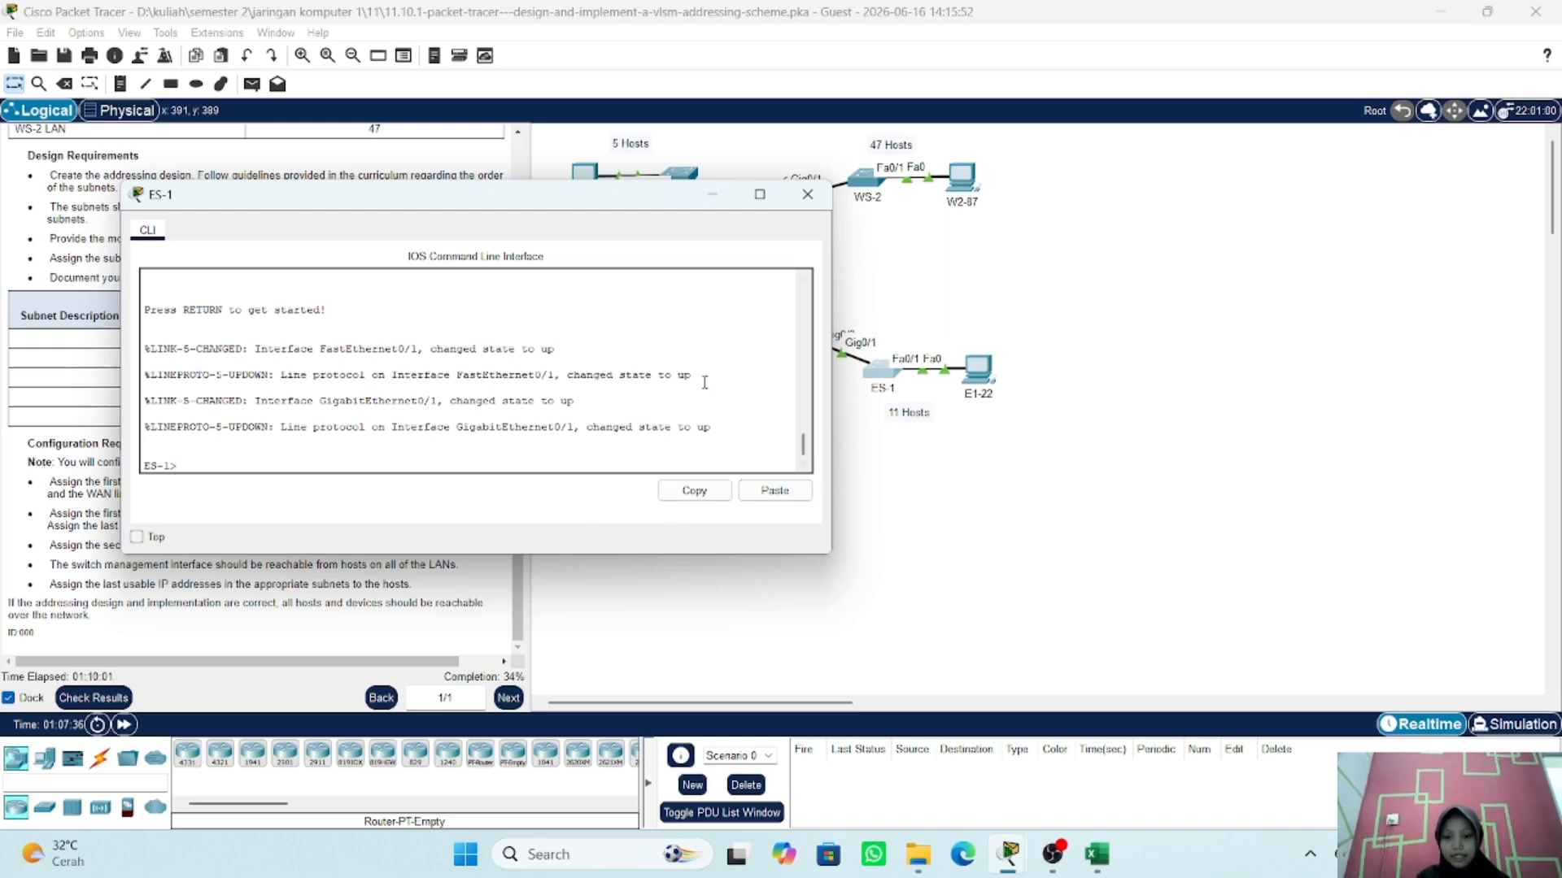
- Switch to the Excel workbook and display the subnet addressing table on Sheet2 beside the switch console
left_click(1097, 858)
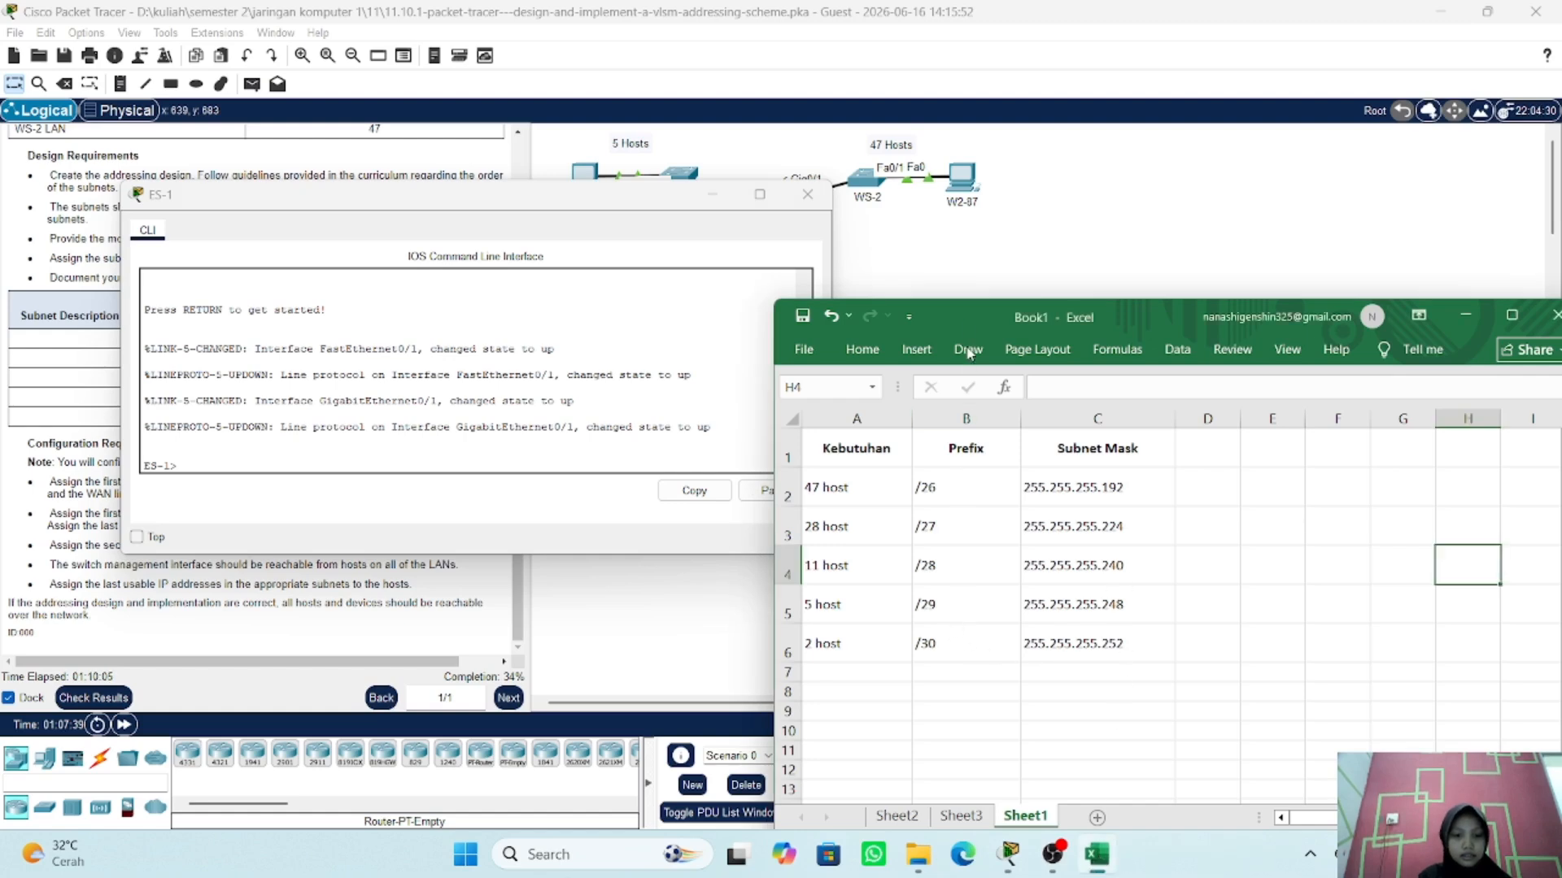
left_click_drag(964, 317, 966, 283)
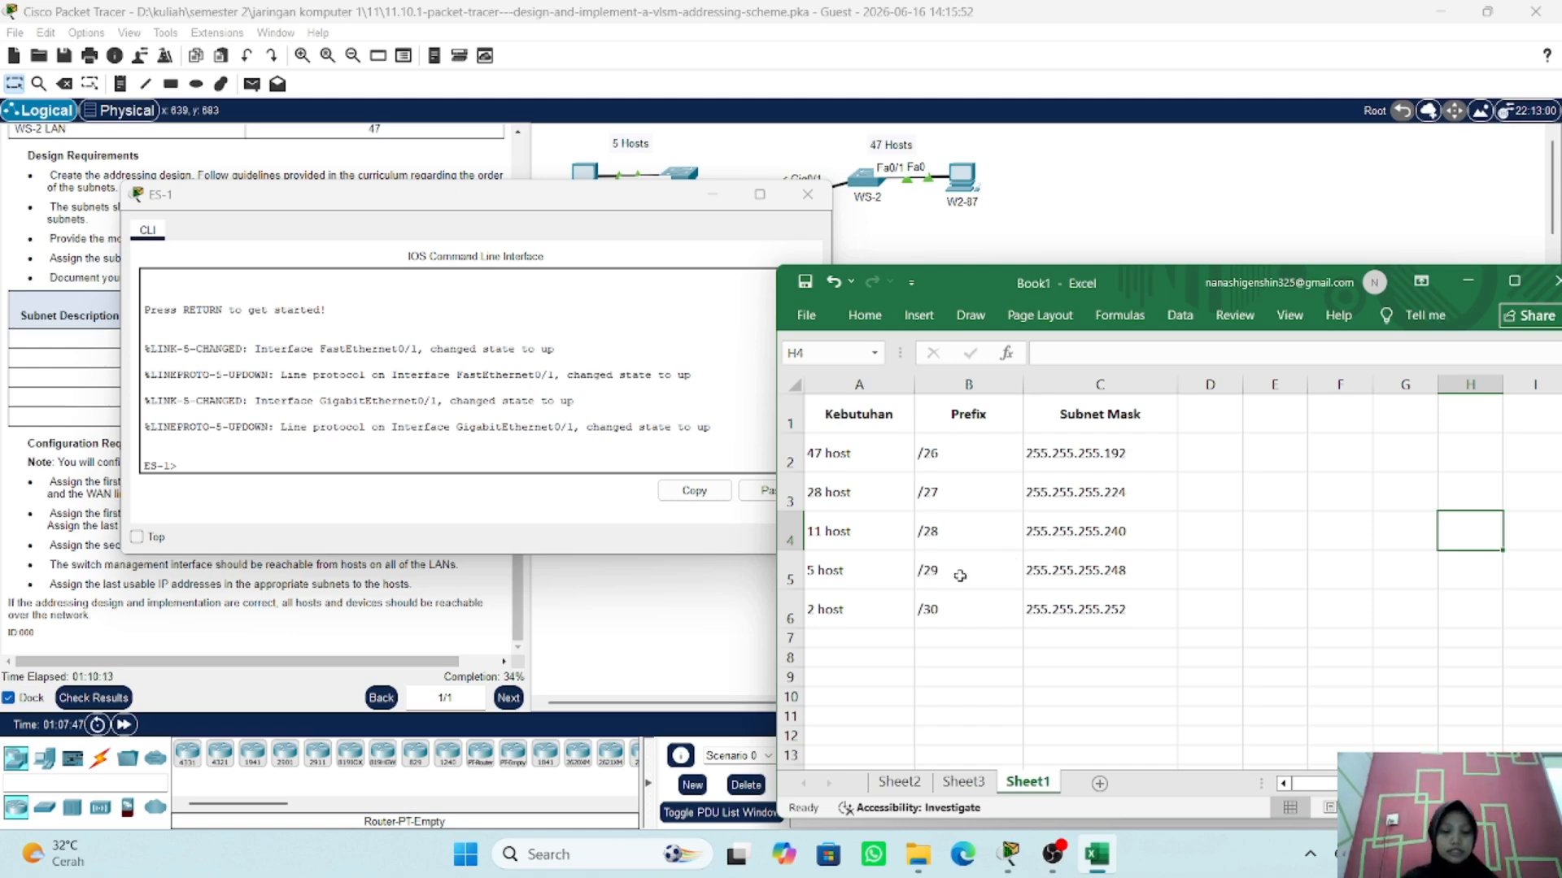
left_click(879, 793)
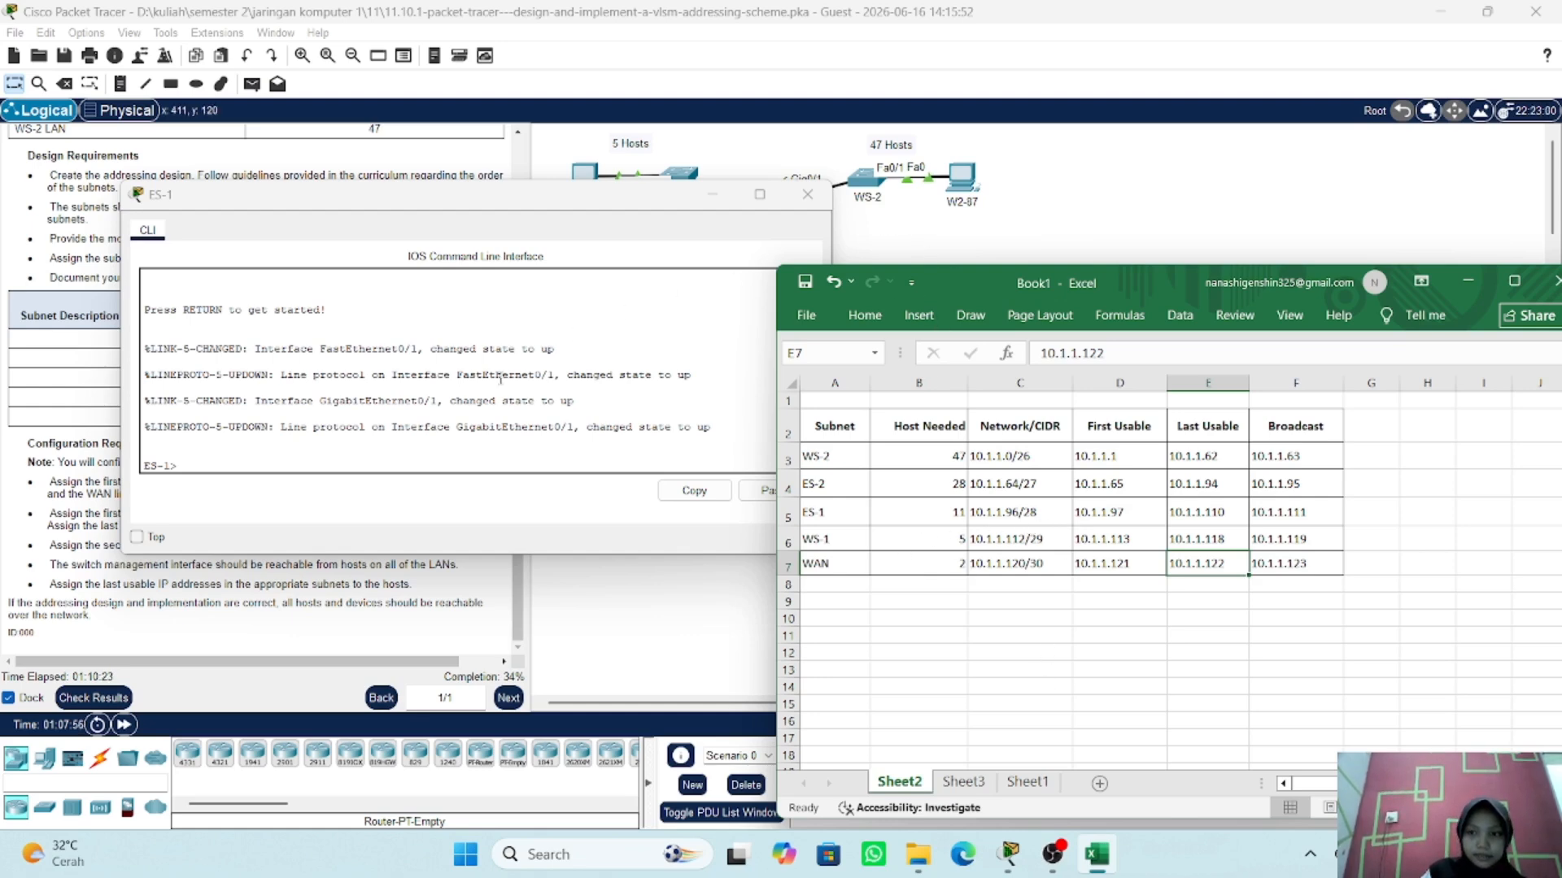
- Return to the ES-1 console in Packet Tracer and enter privileged mode and global configuration mode
left_click(446, 458)
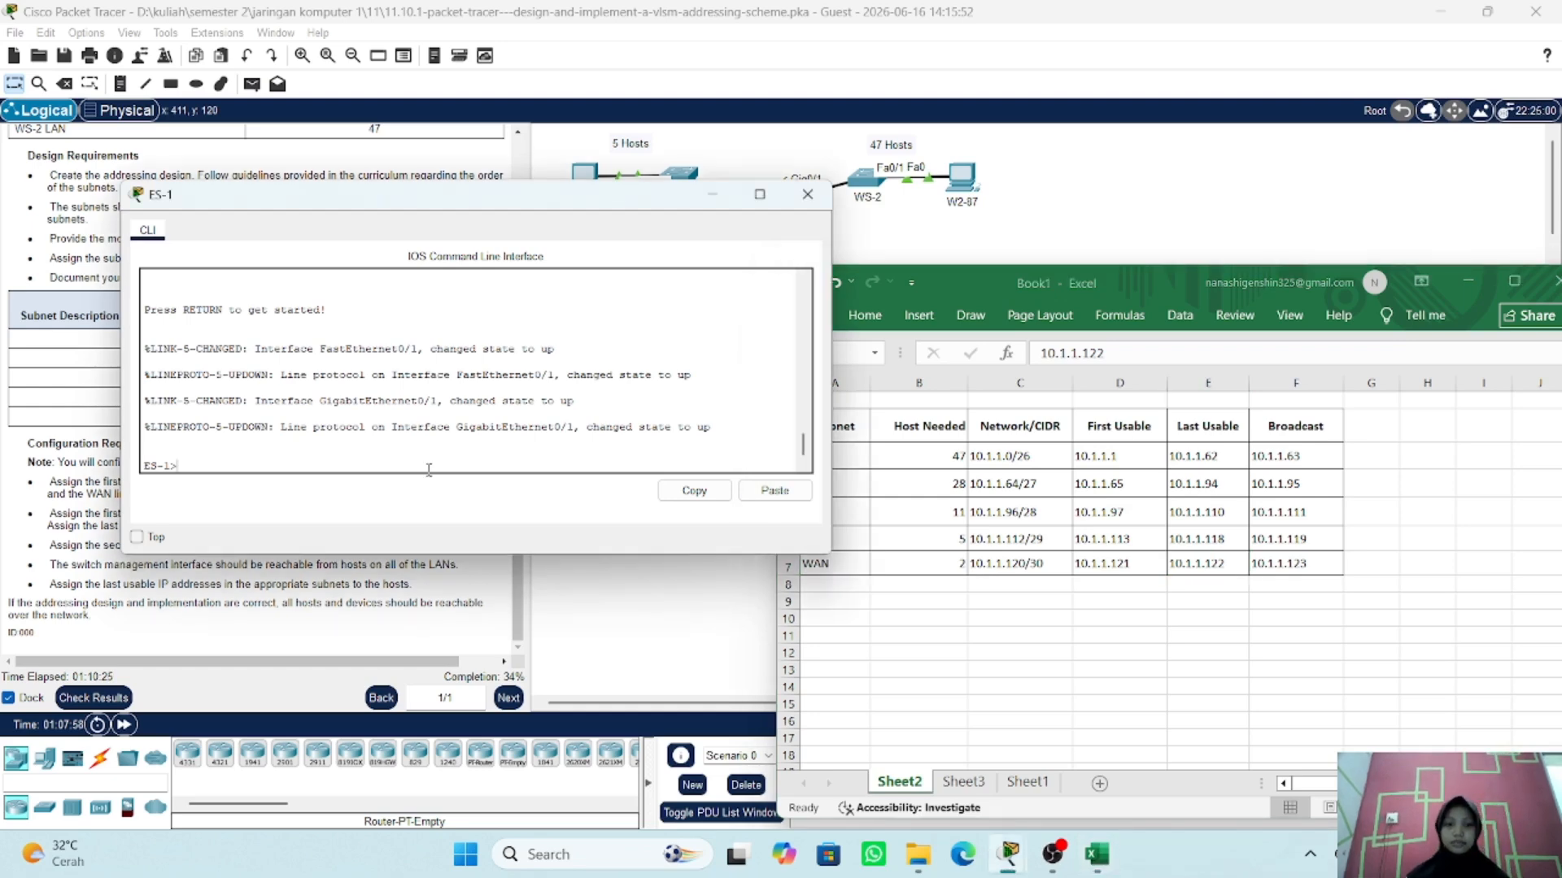
type("en")
key("Return")
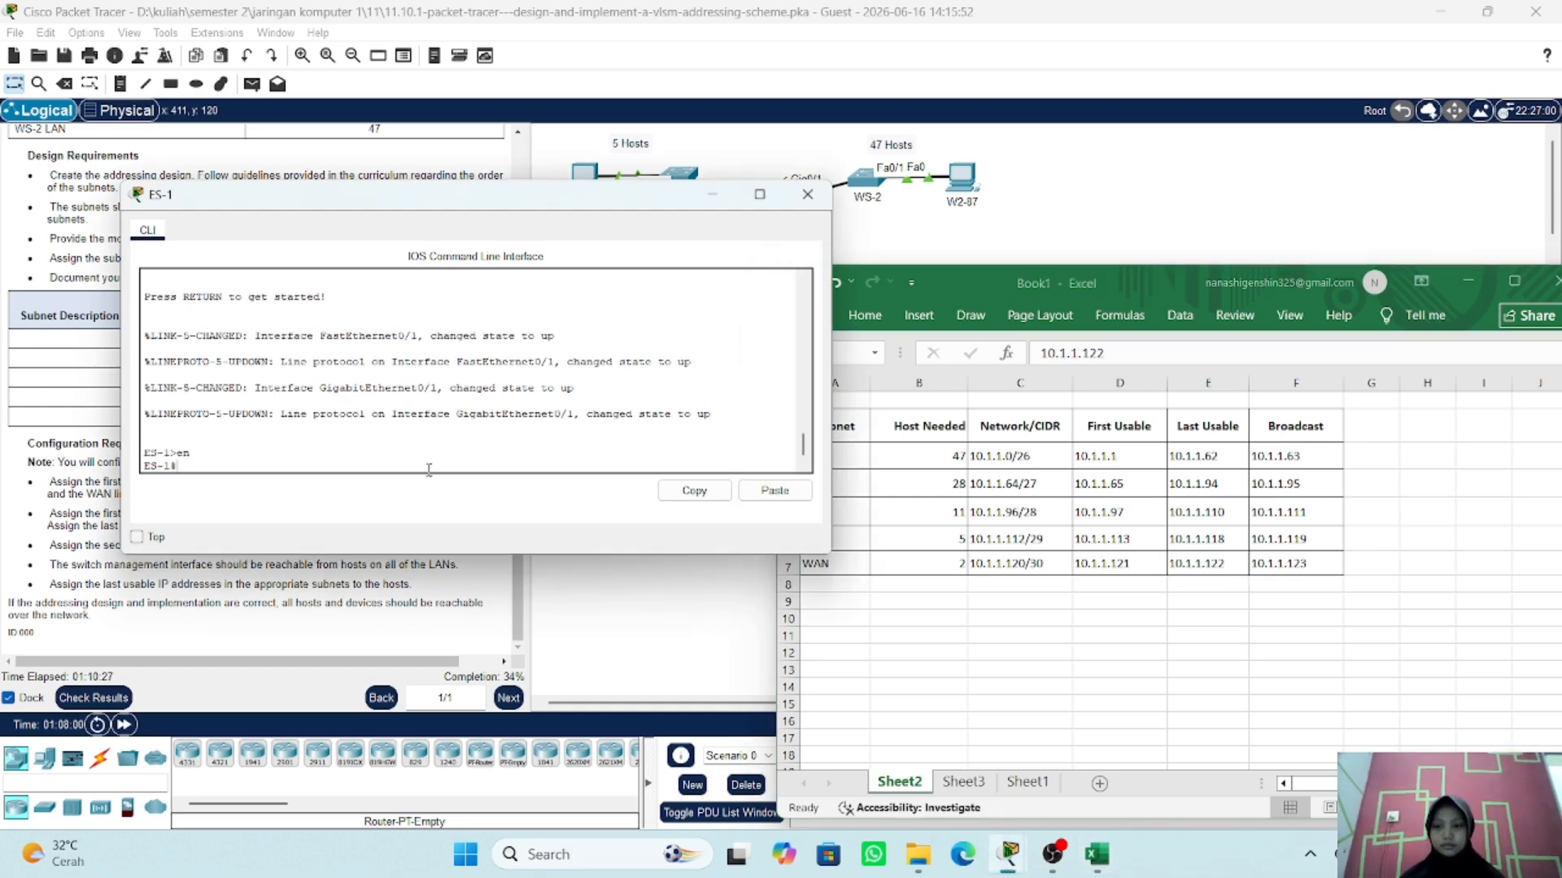
type("con")
key("Tab")
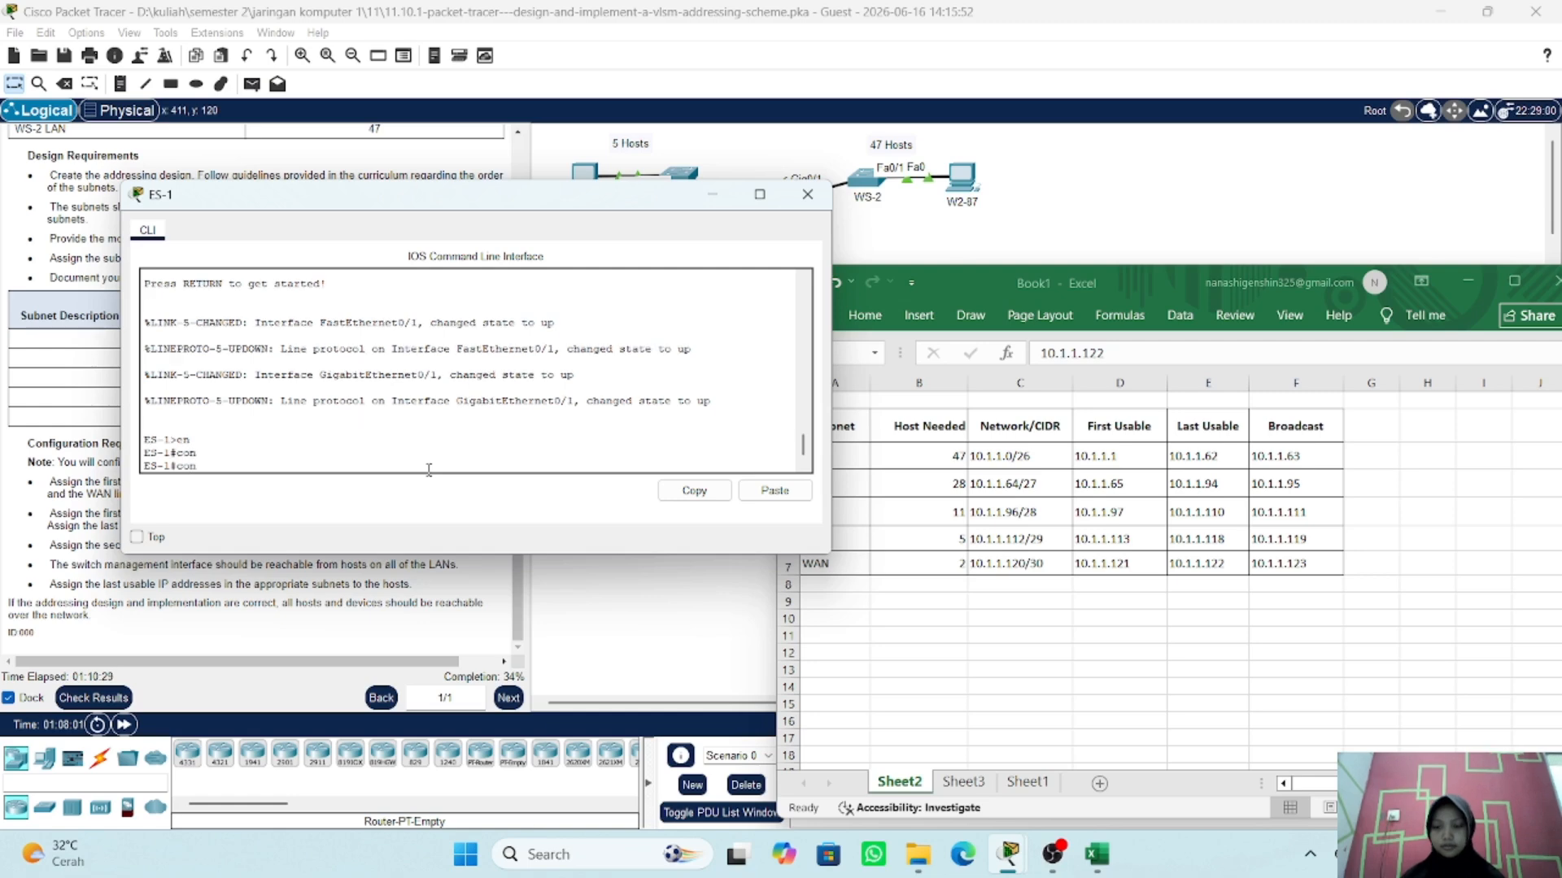
type("f")
key("Tab")
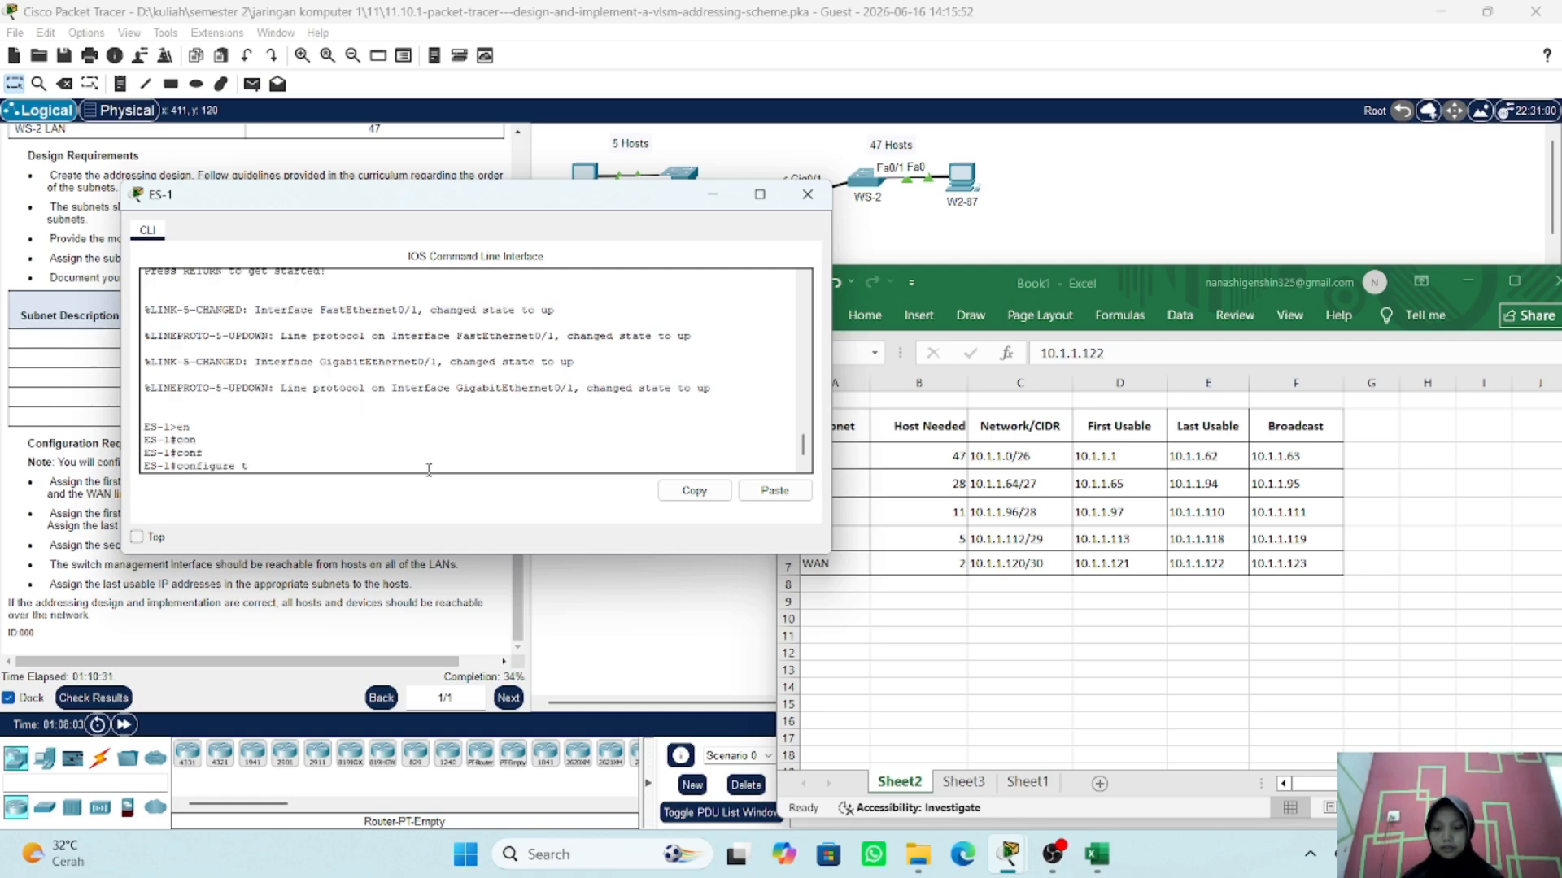
type("t")
key("Return")
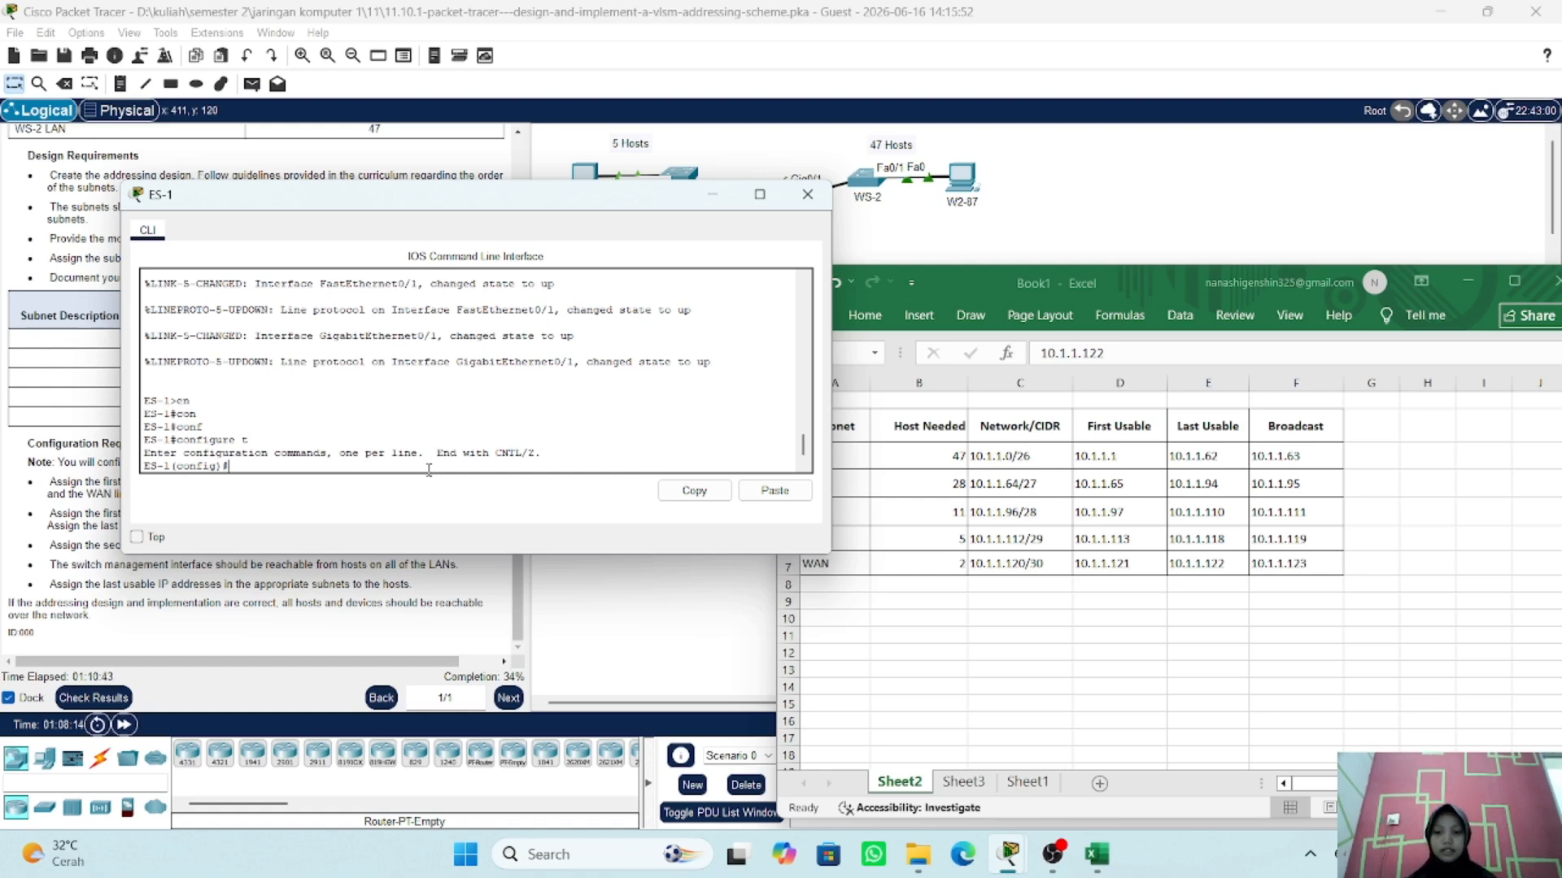
- Enter interface configuration mode for VLAN 1 on switch ES-1
type("inter")
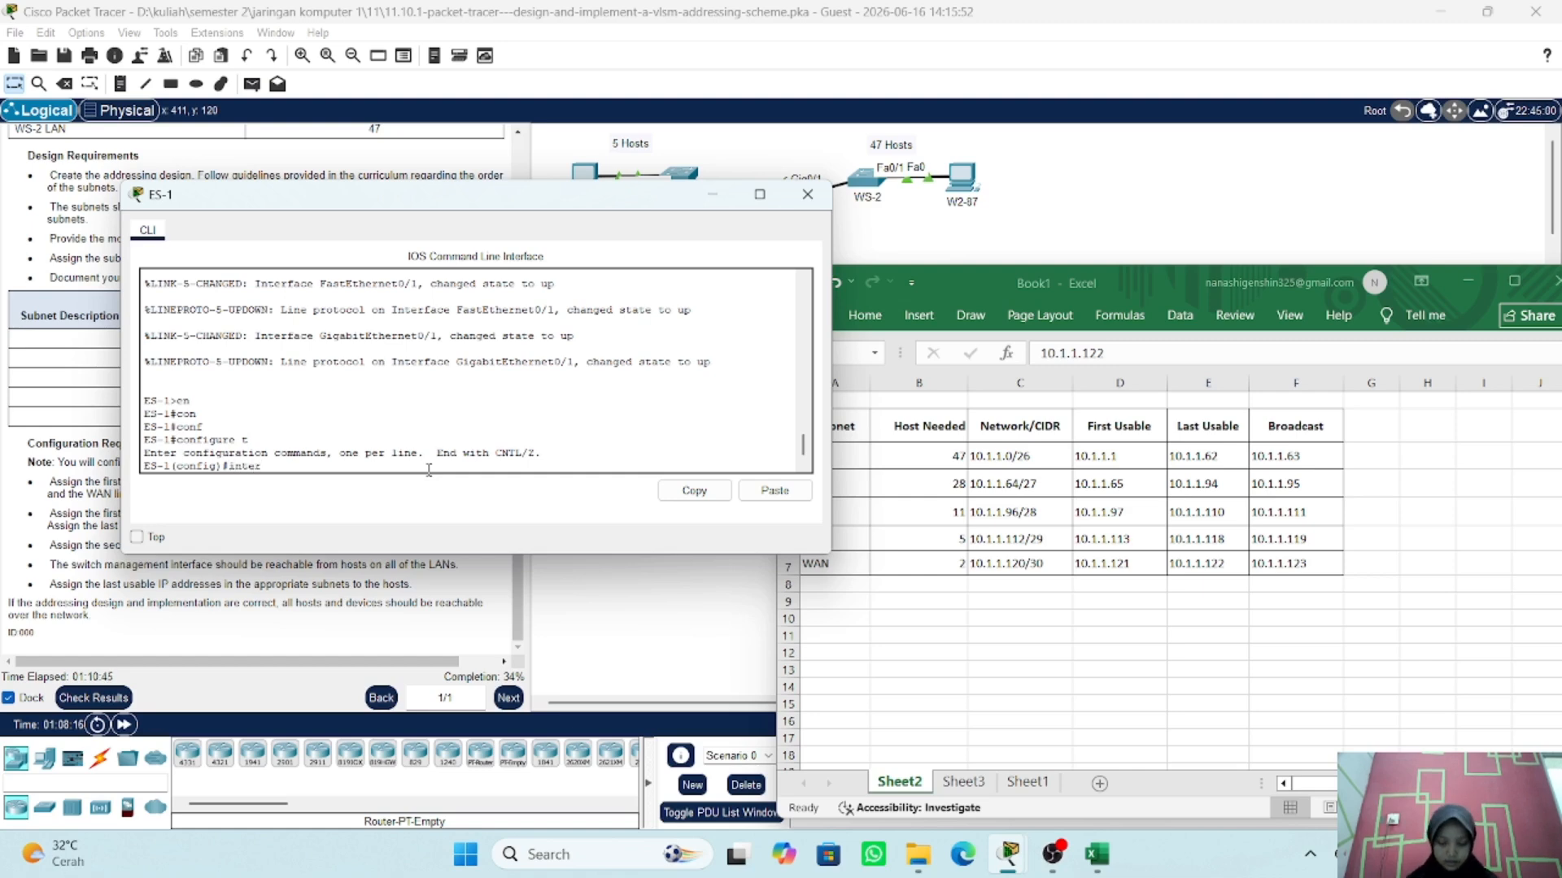
key("Tab")
type("v")
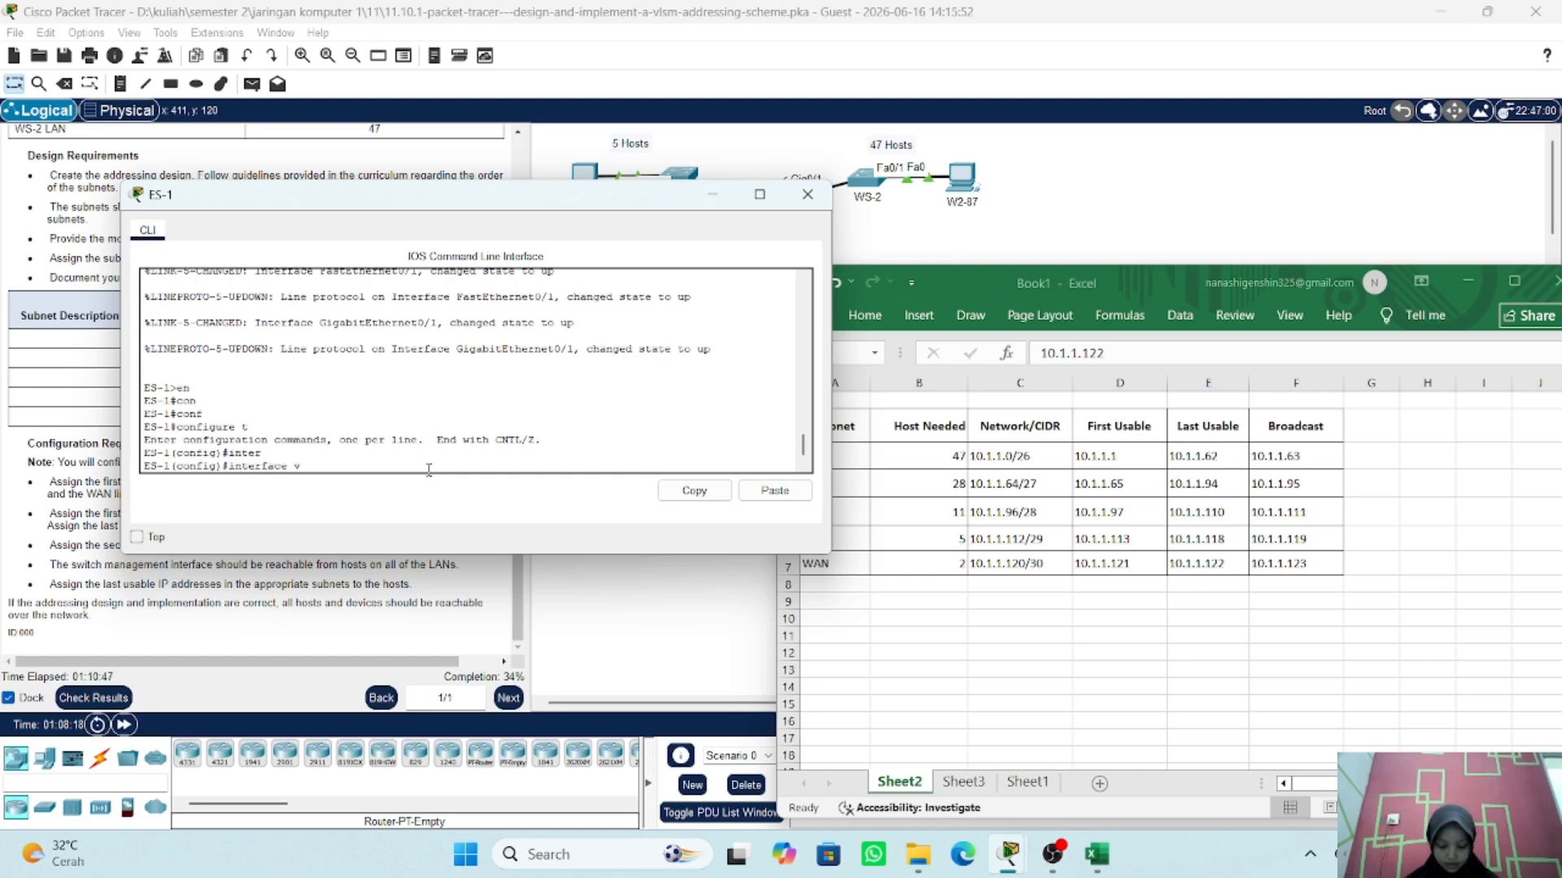
type("lan")
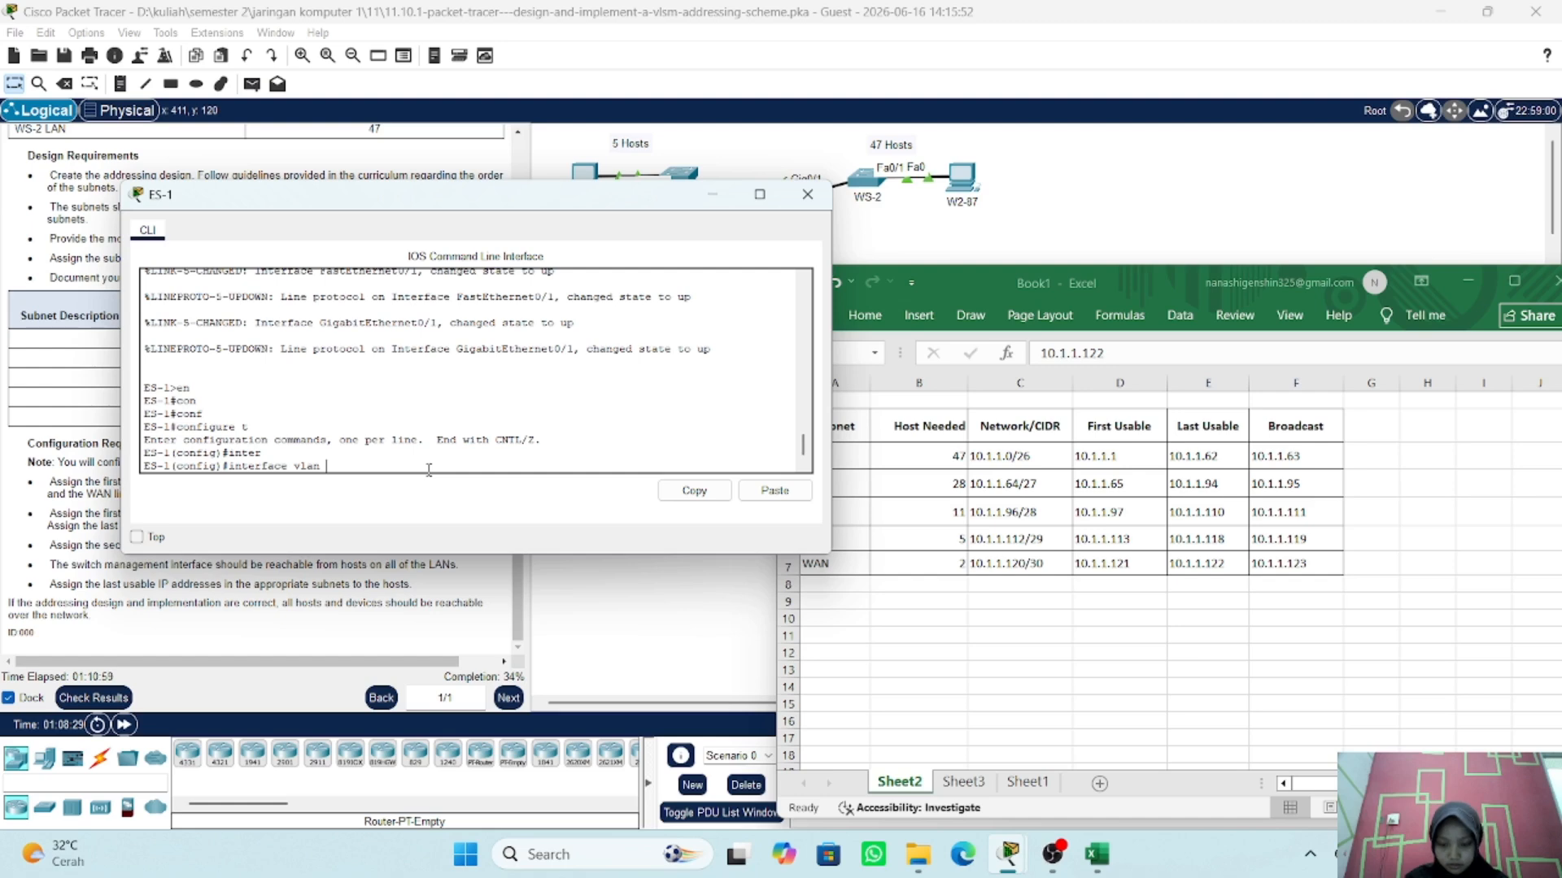
type("10")
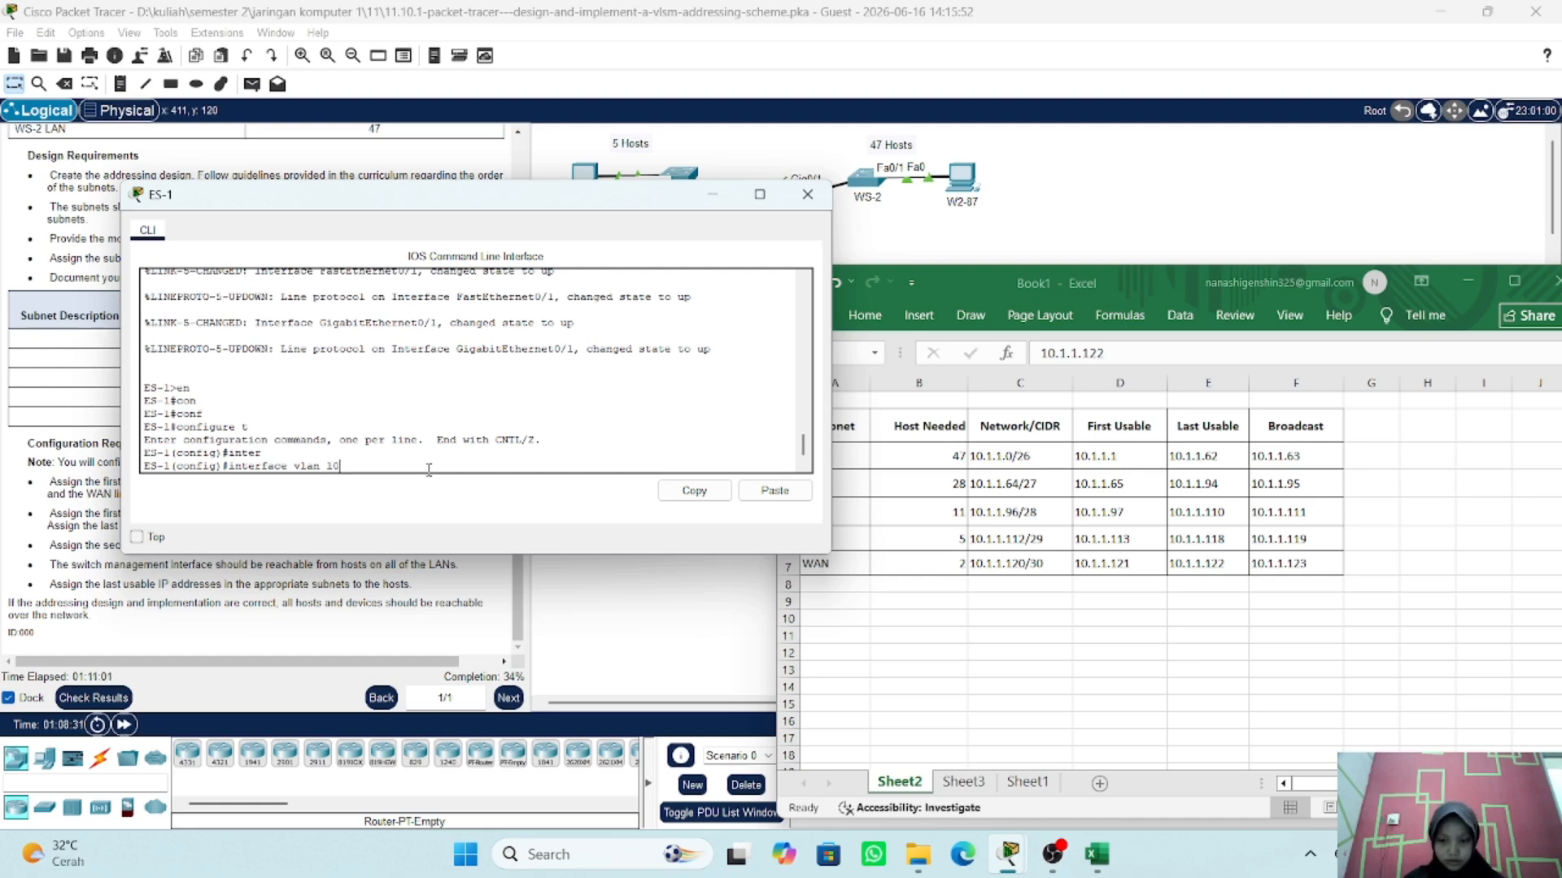
type(".1")
key("BackSpace")
key("BackSpace")
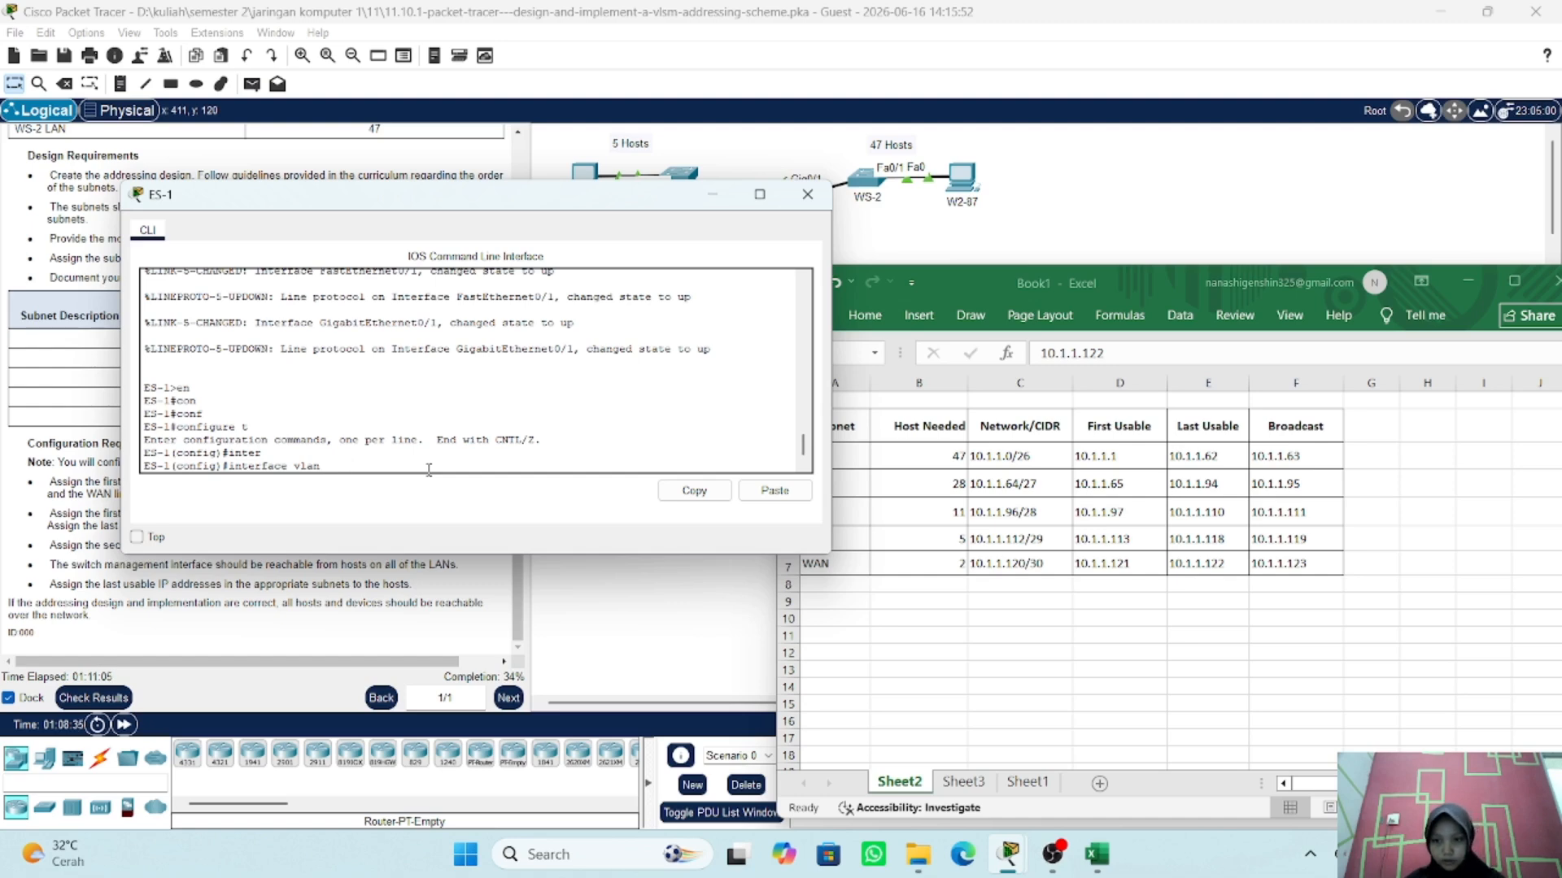
key("Return")
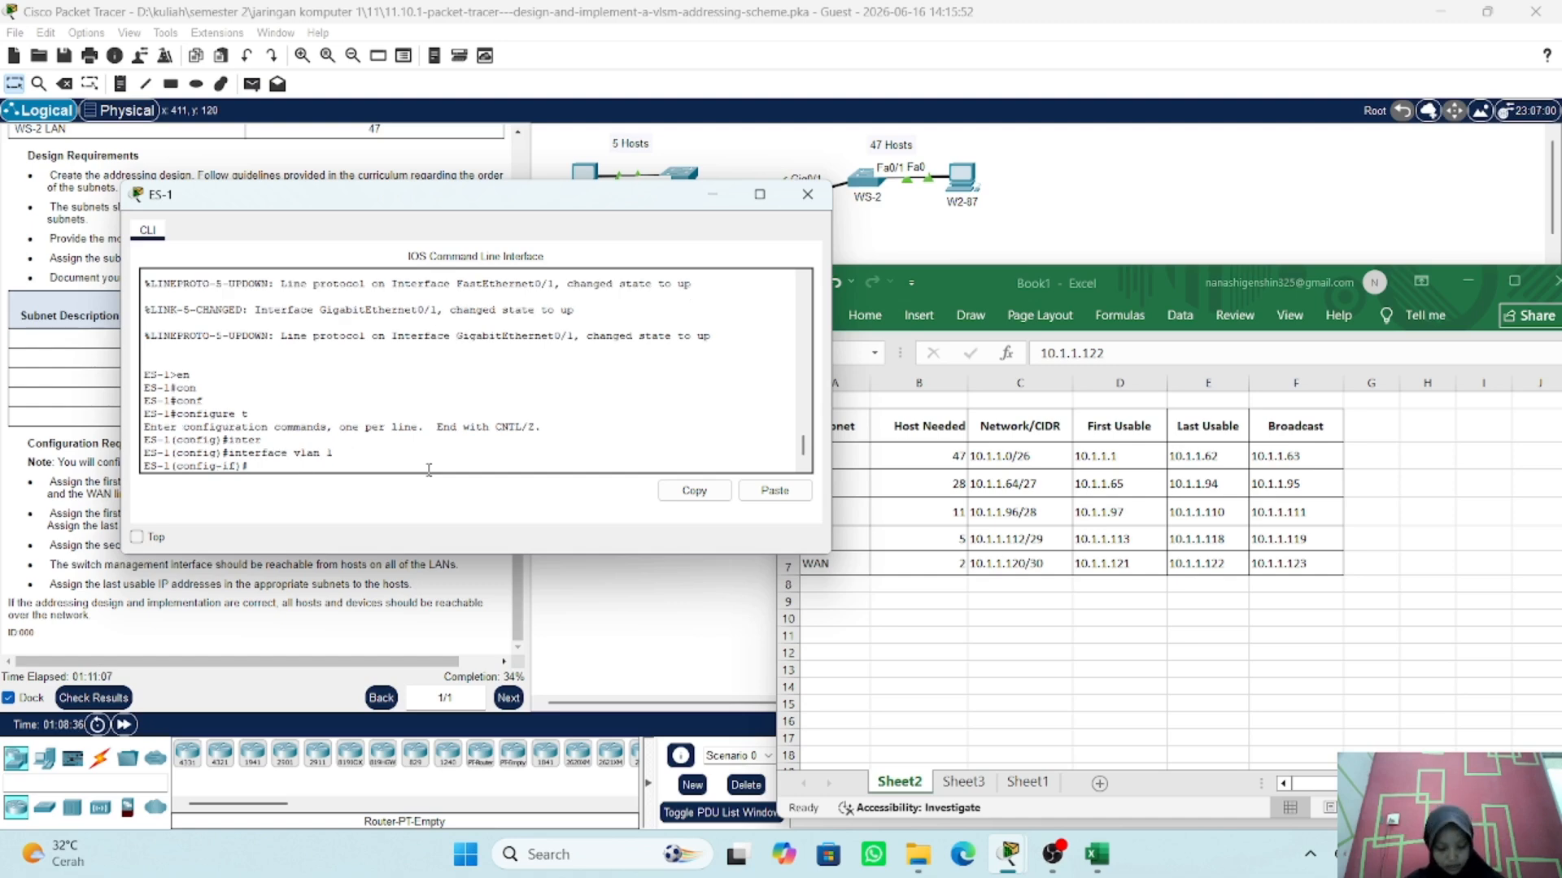
- Assign VLAN 1 on switch ES-1 the address 10.1.1.98 with mask 255.255.255.240 and enable the interface
type("ip addre")
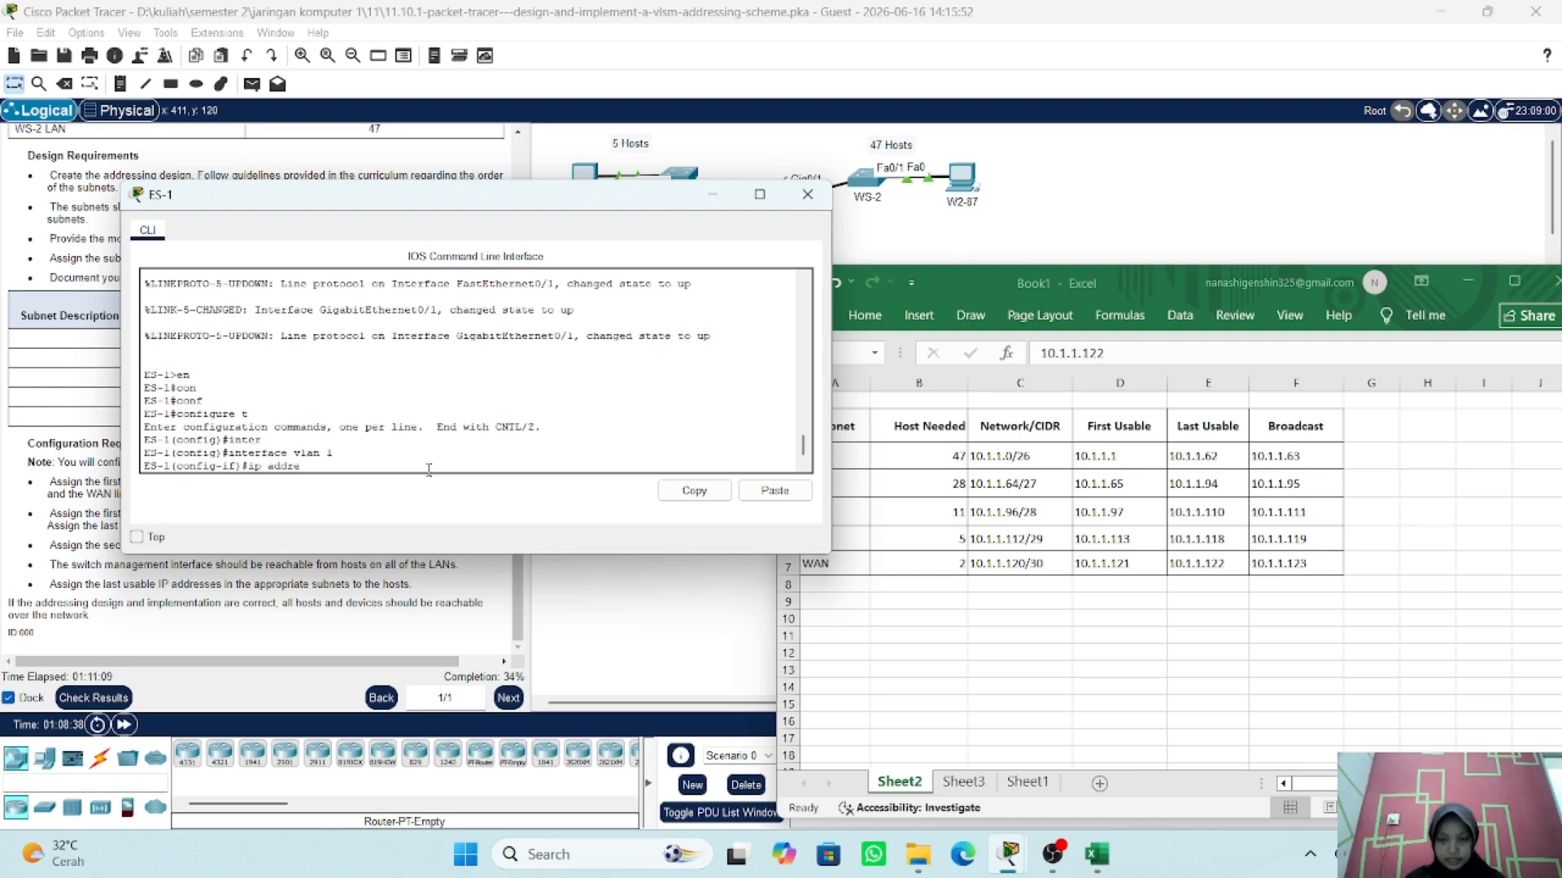
type("ss 10")
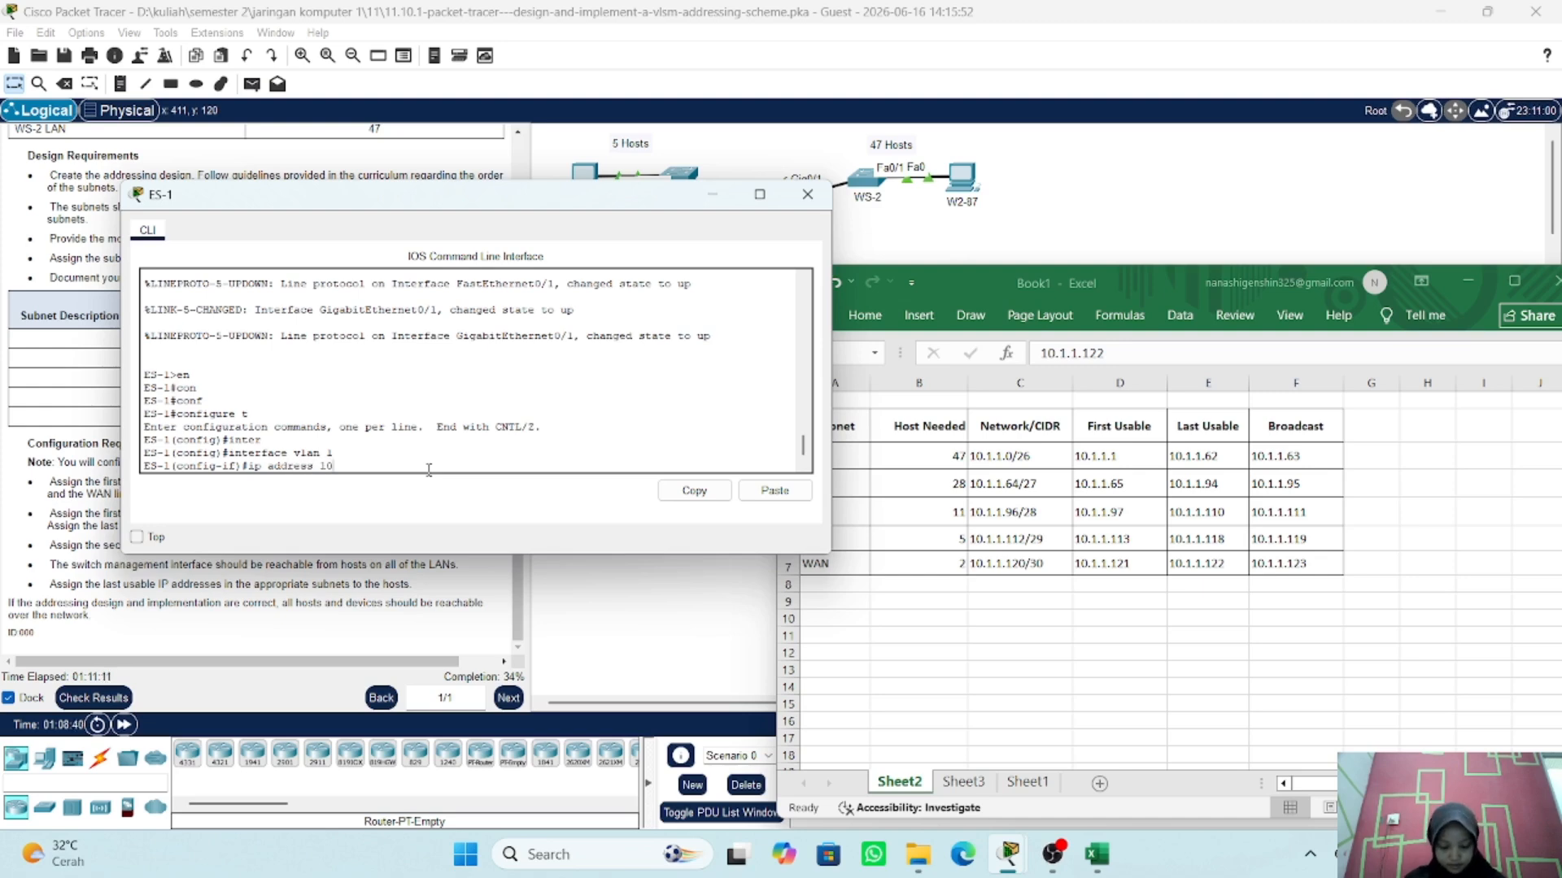
type(".1.")
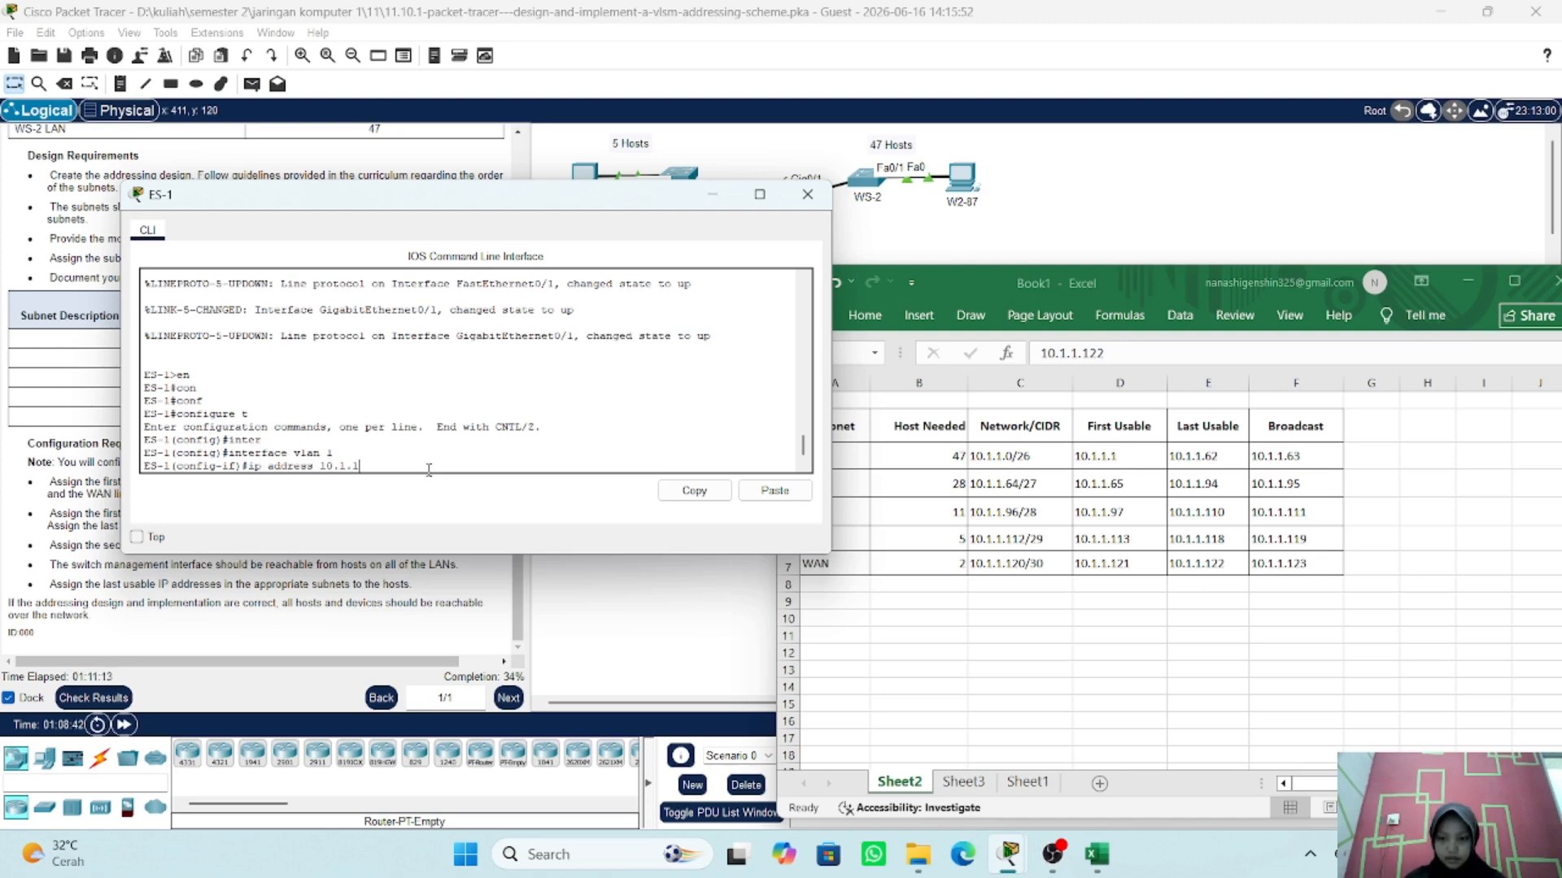
type("1.98")
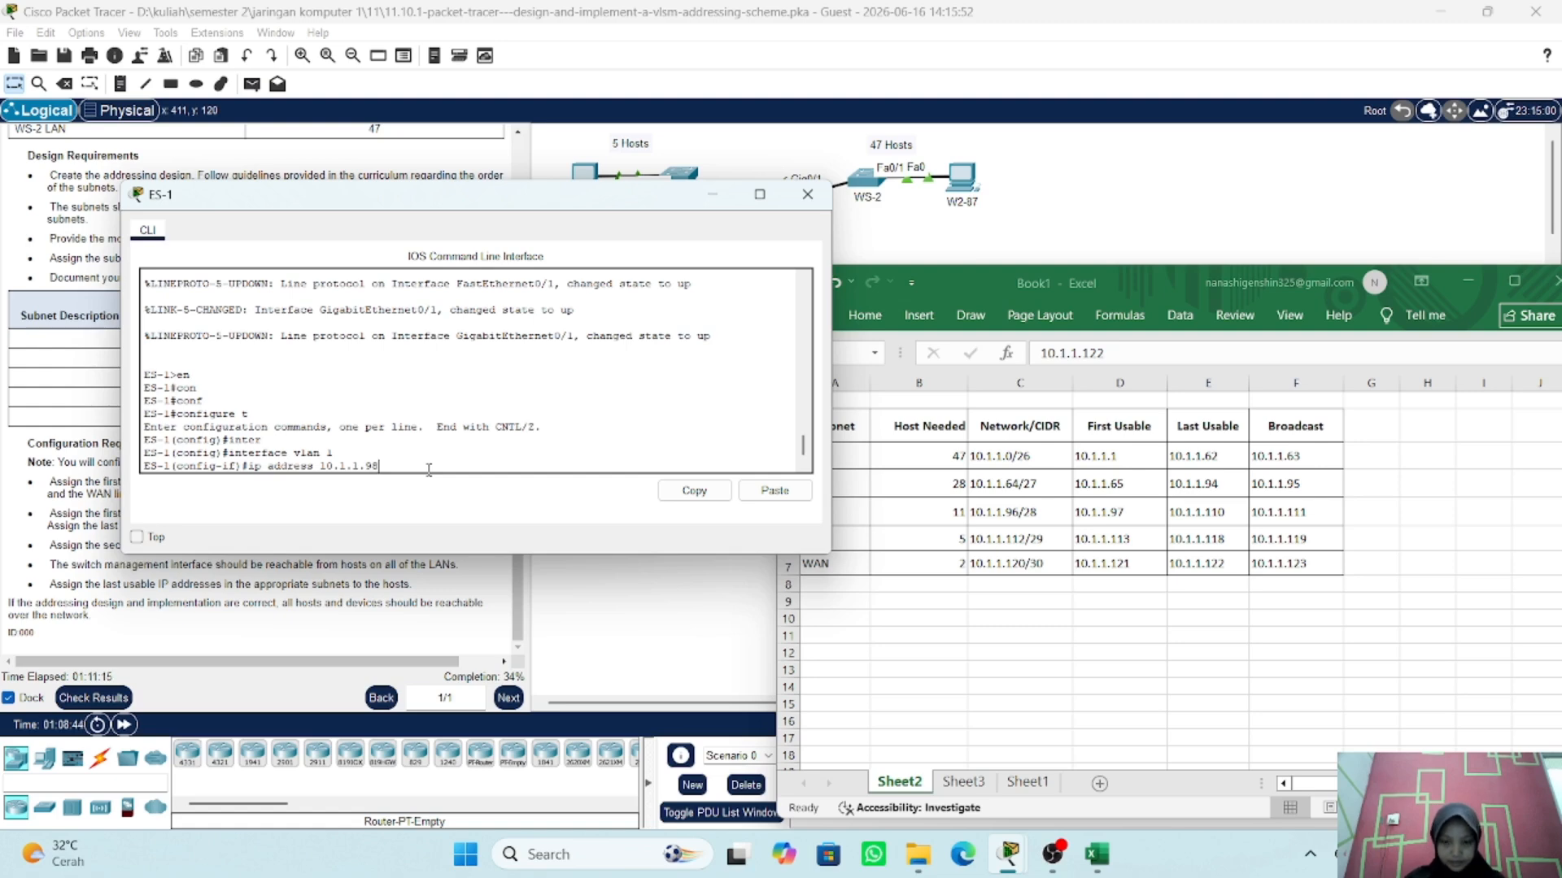
type(" 2")
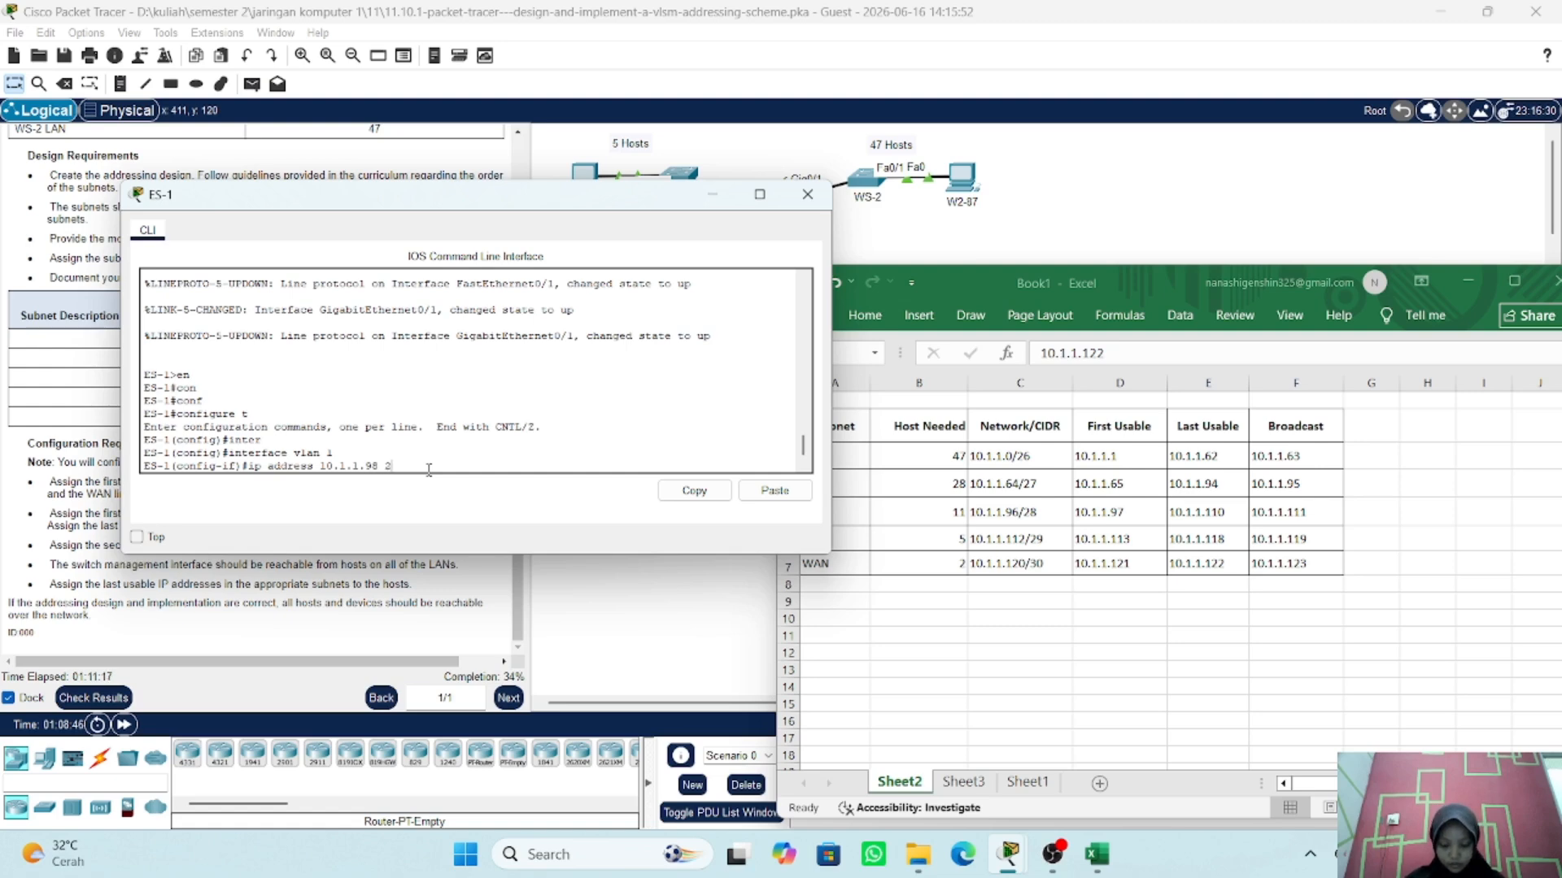
type("55.255.255.")
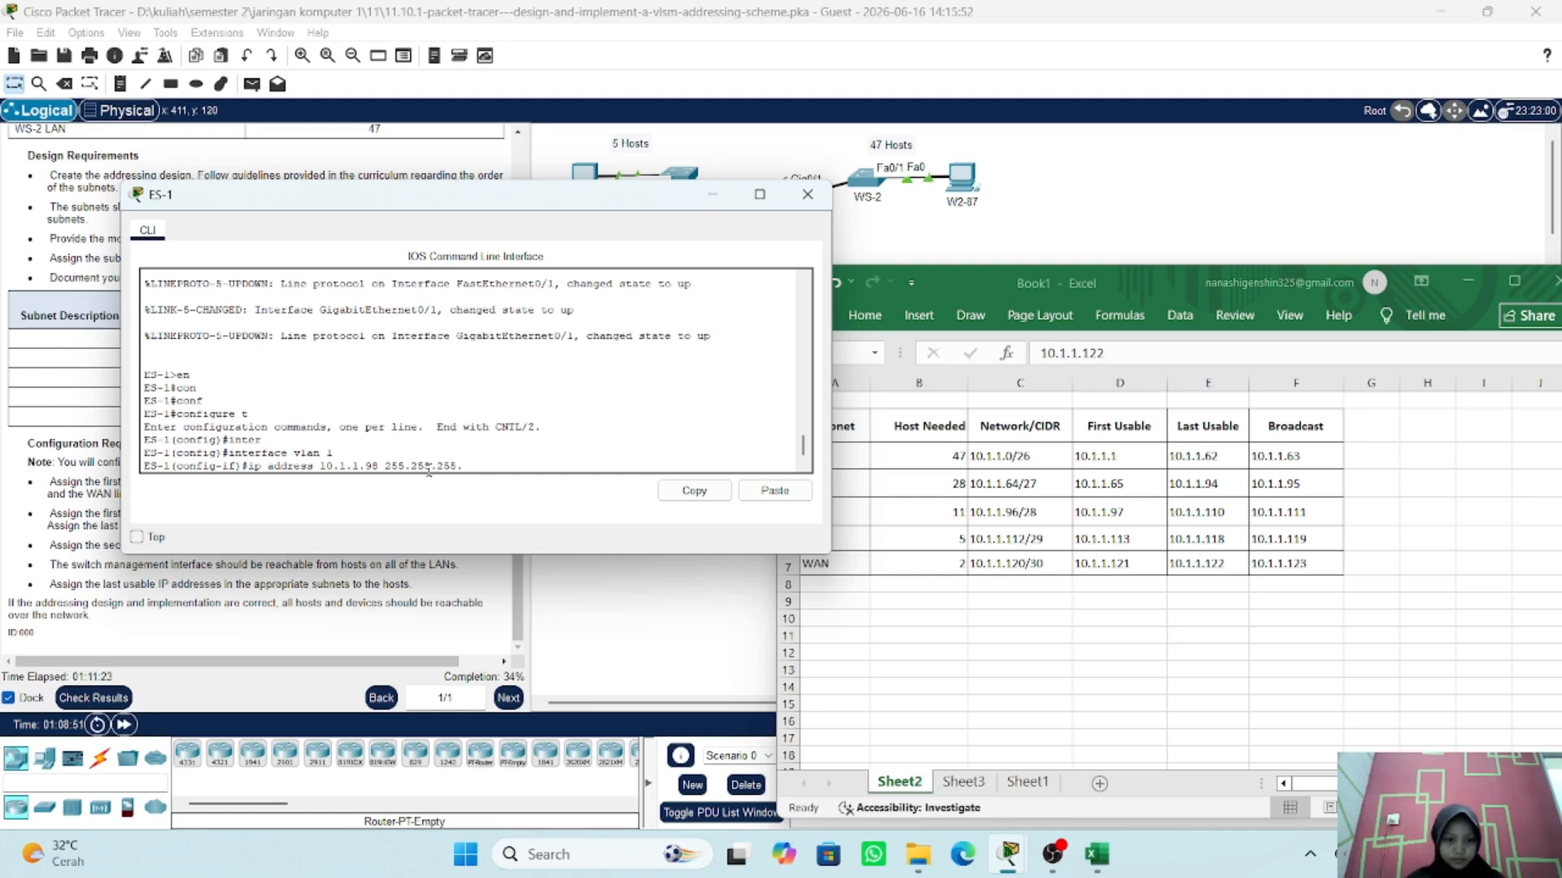
type("240")
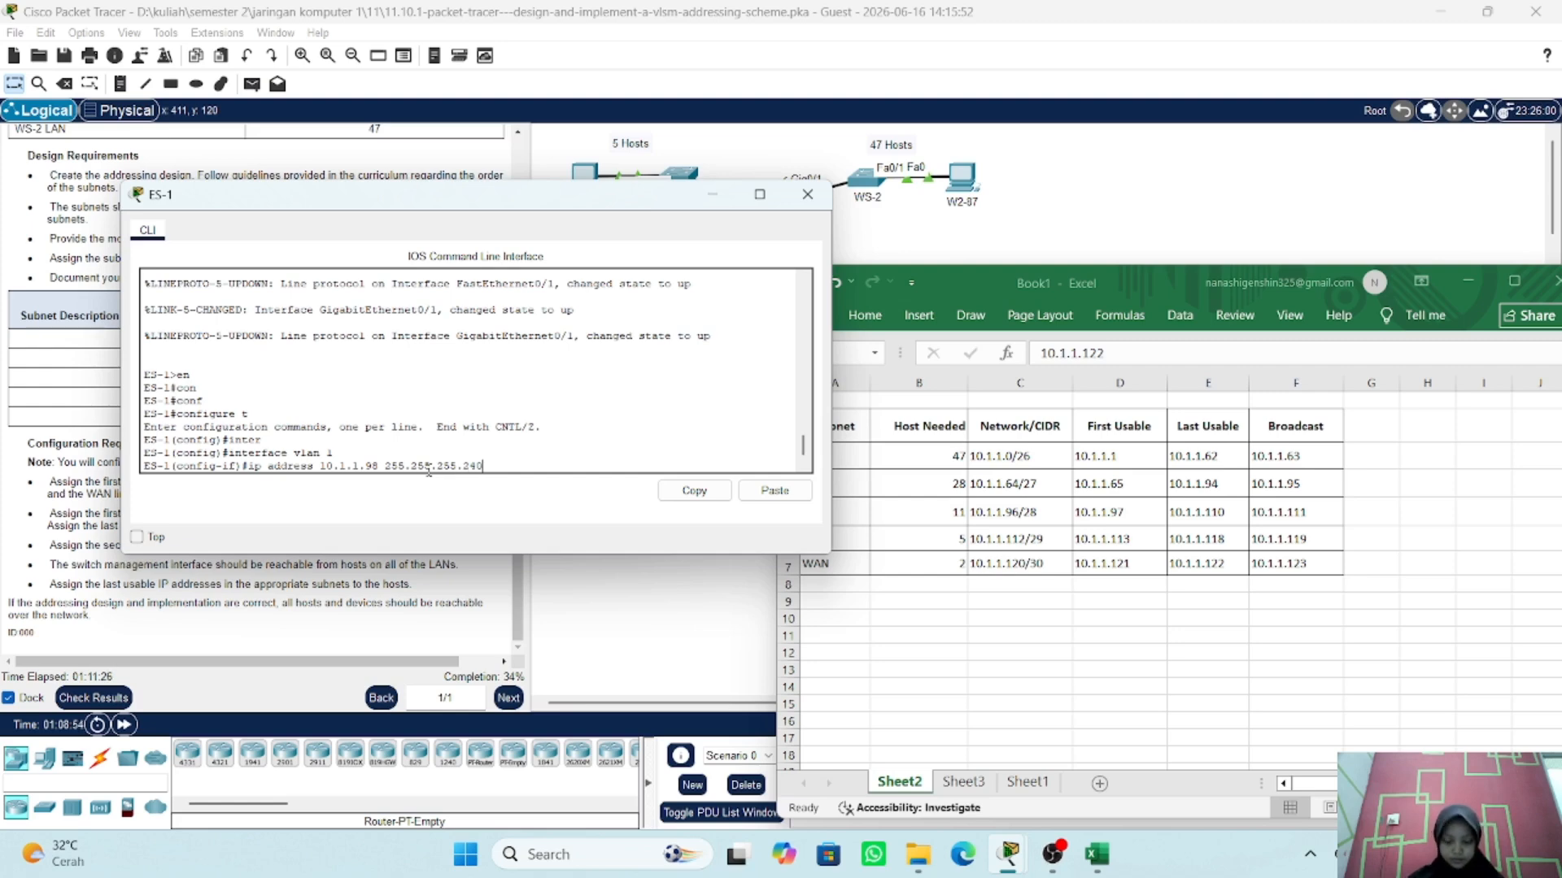
key("Return")
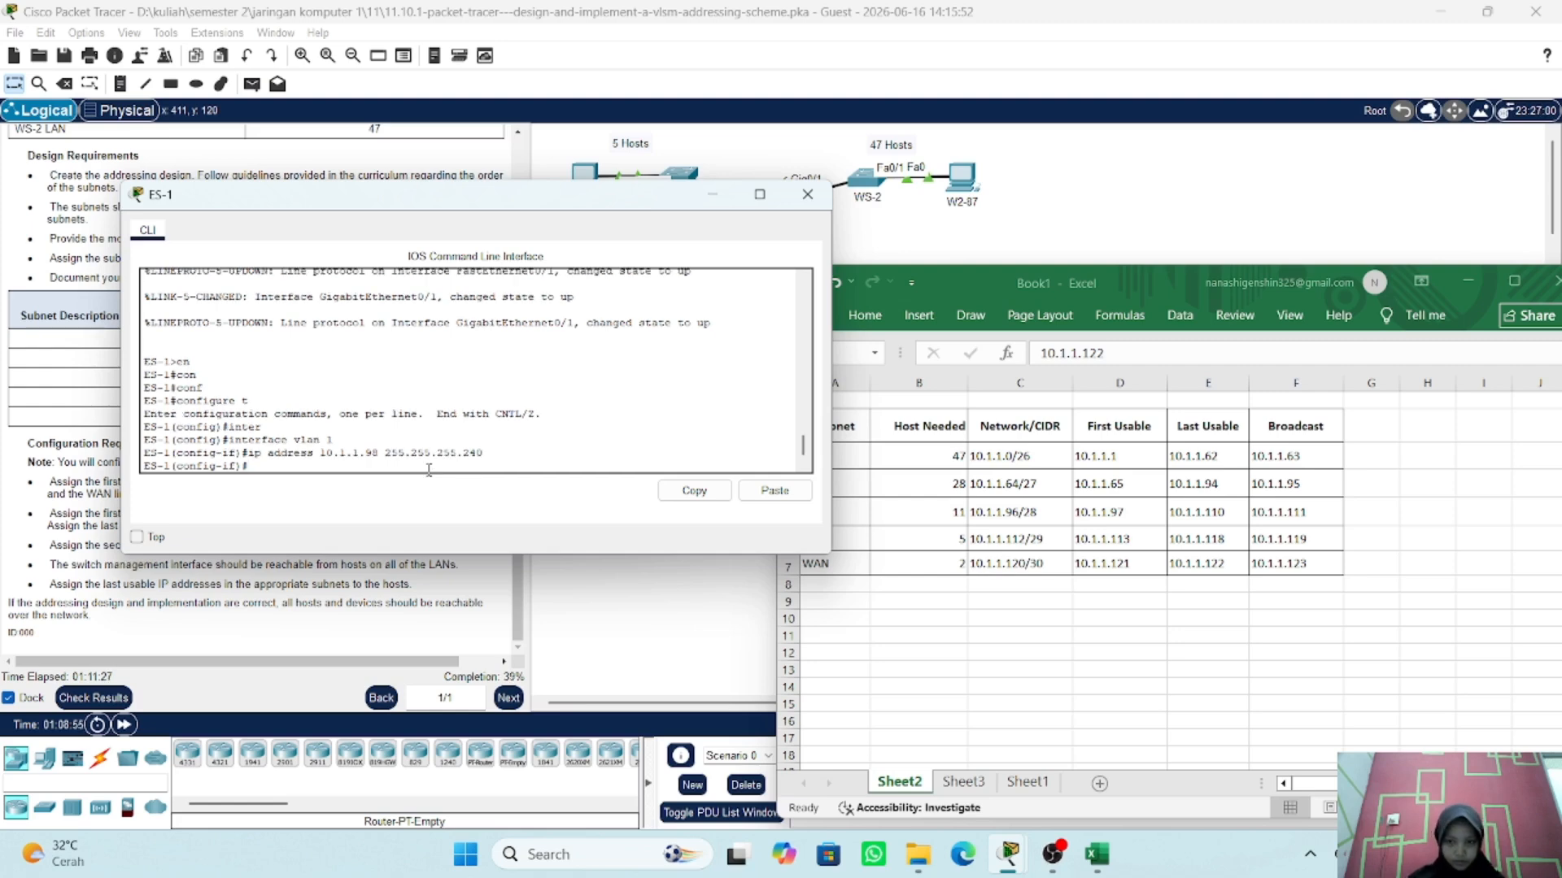
type("no sh")
key("Return")
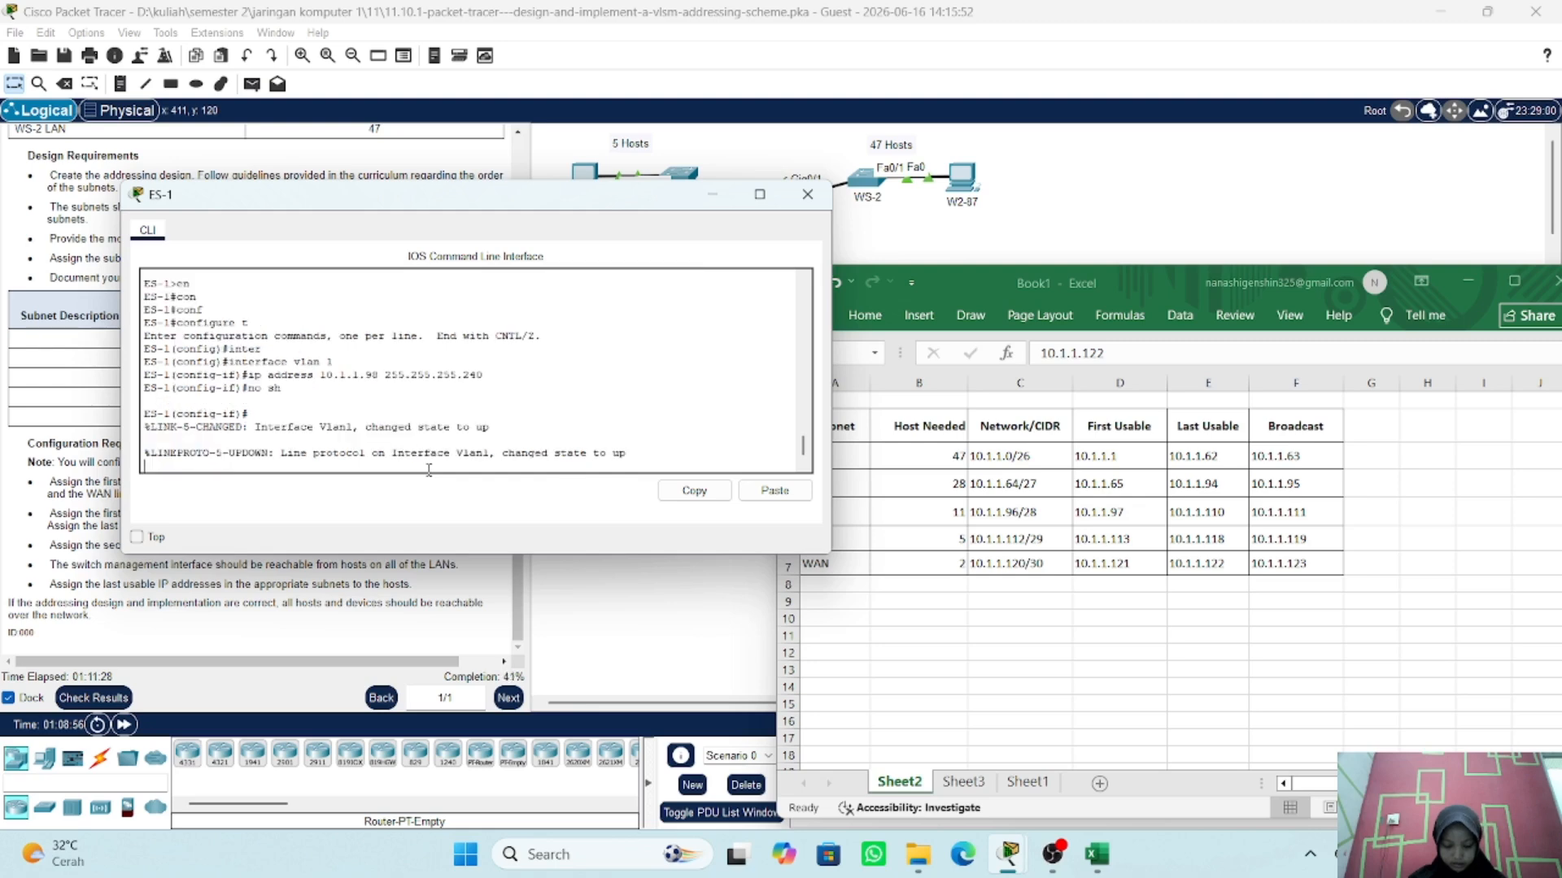
- Leave interface configuration mode on ES-1 and set the switch's default gateway to 10.1.1.97
type("ex")
key("Return")
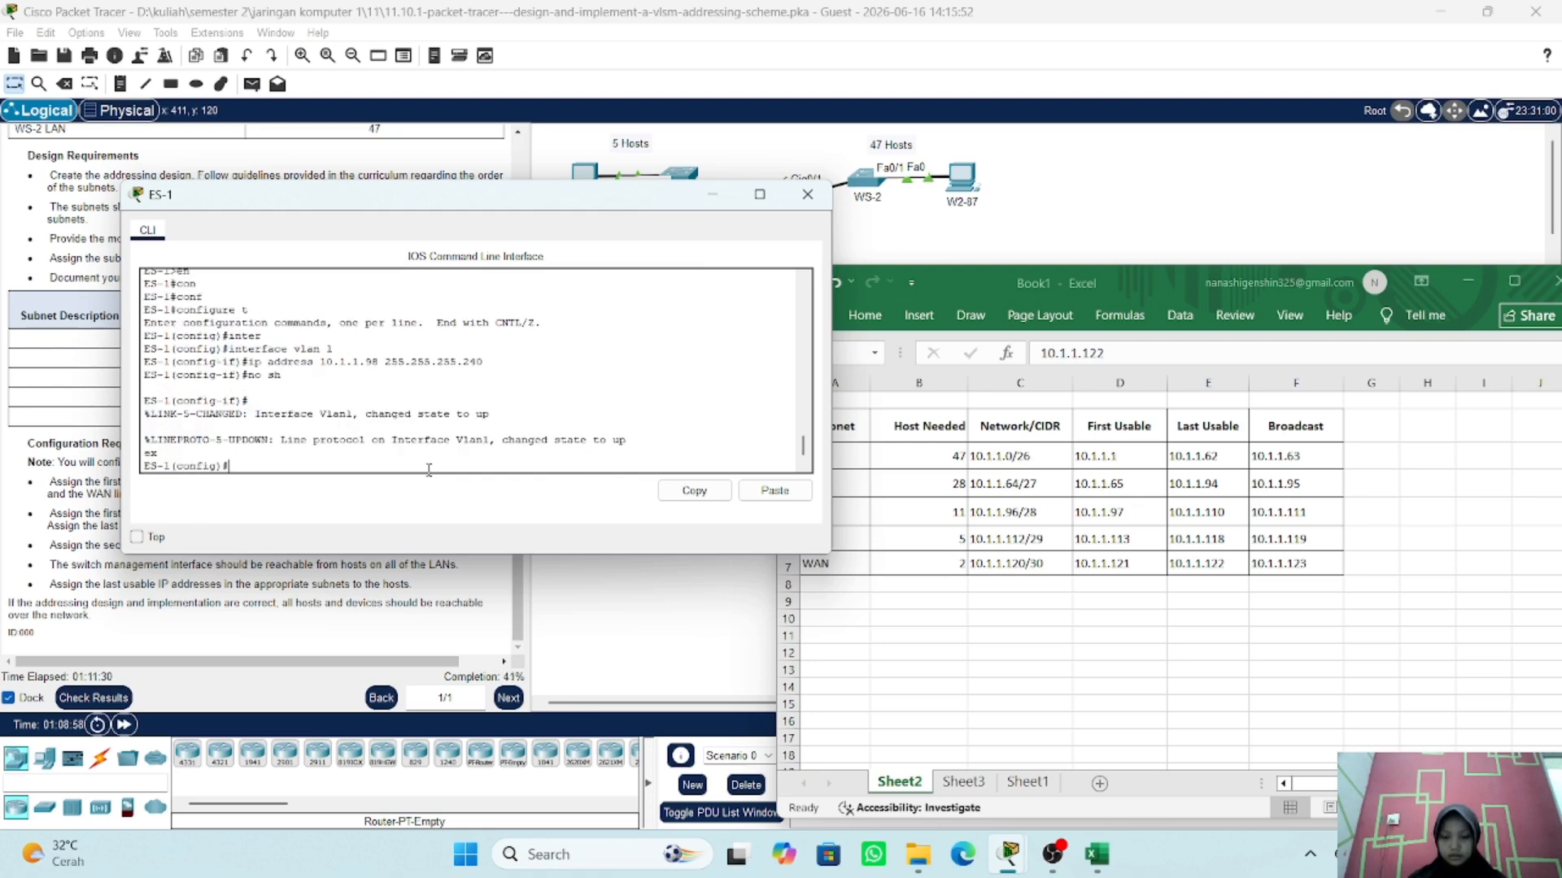
type("ip a")
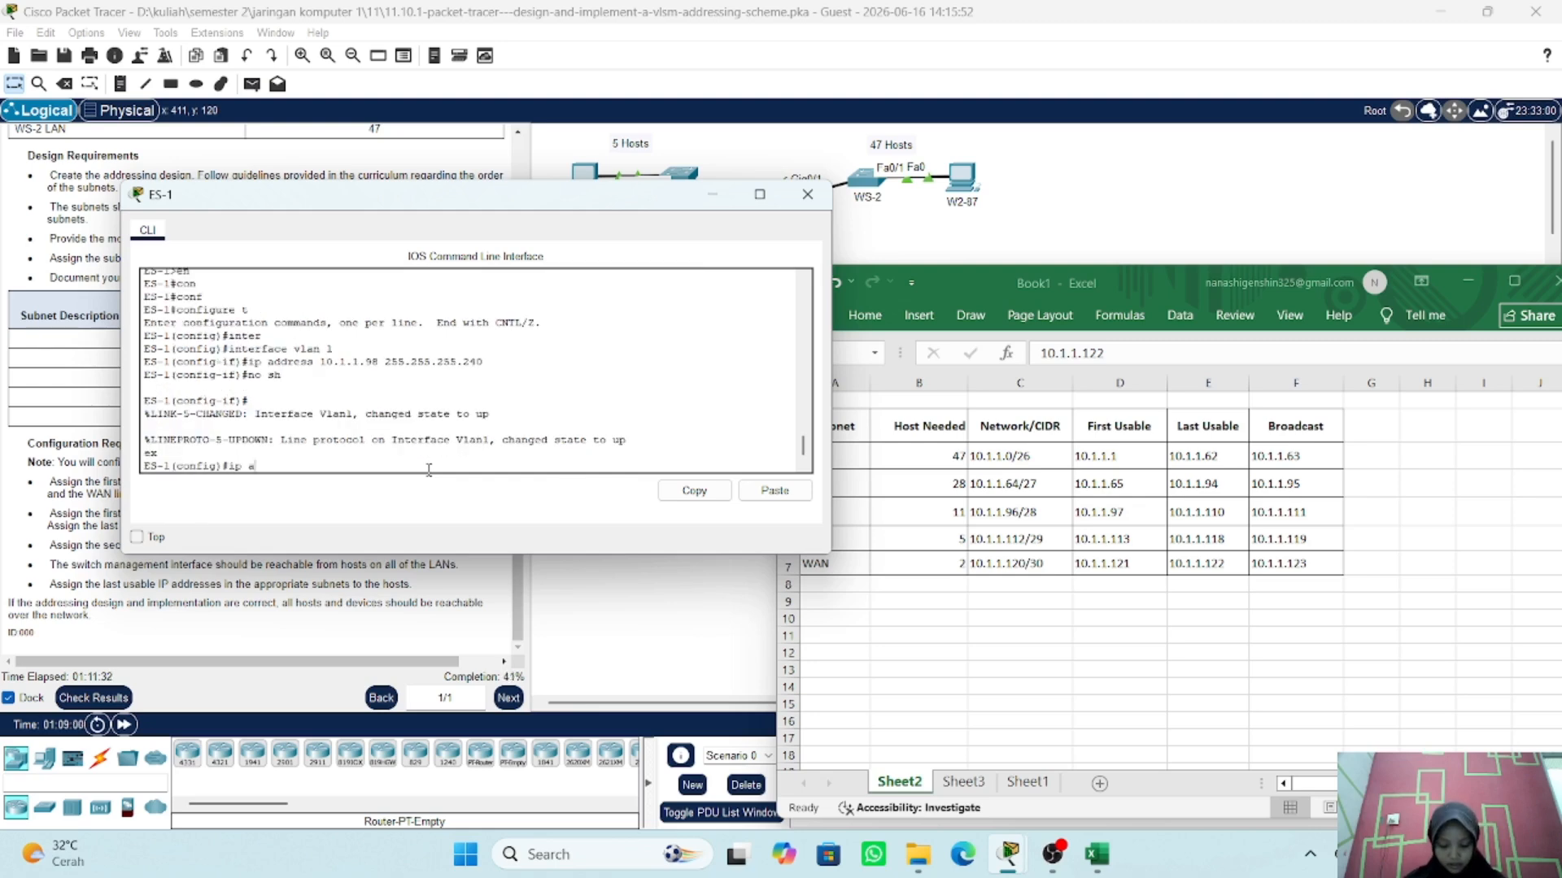
key("BackSpace")
type("de")
key("Tab")
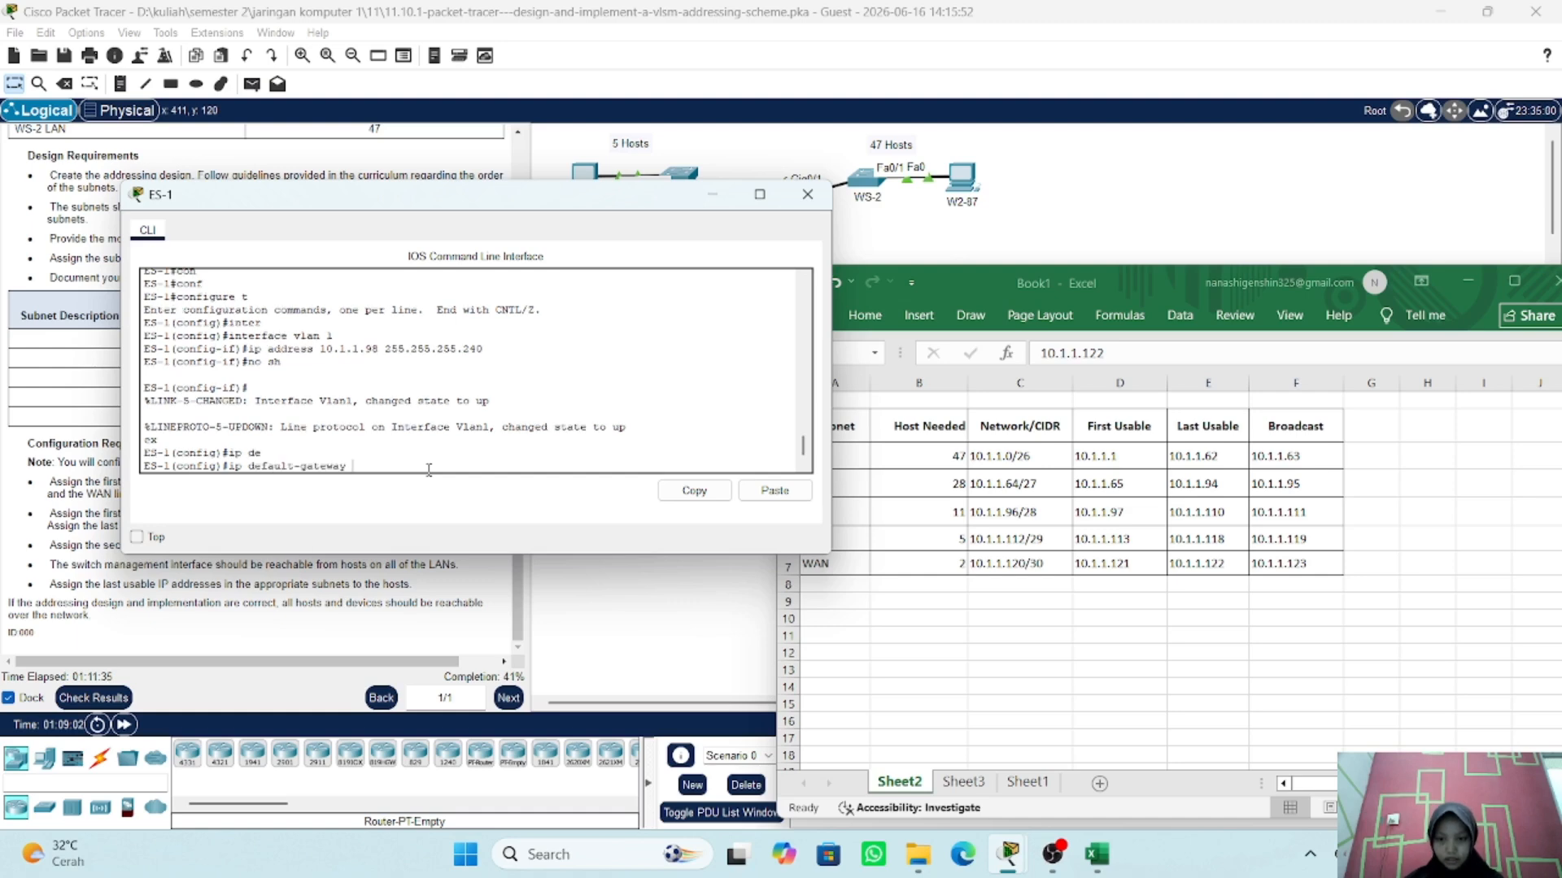
type("10.")
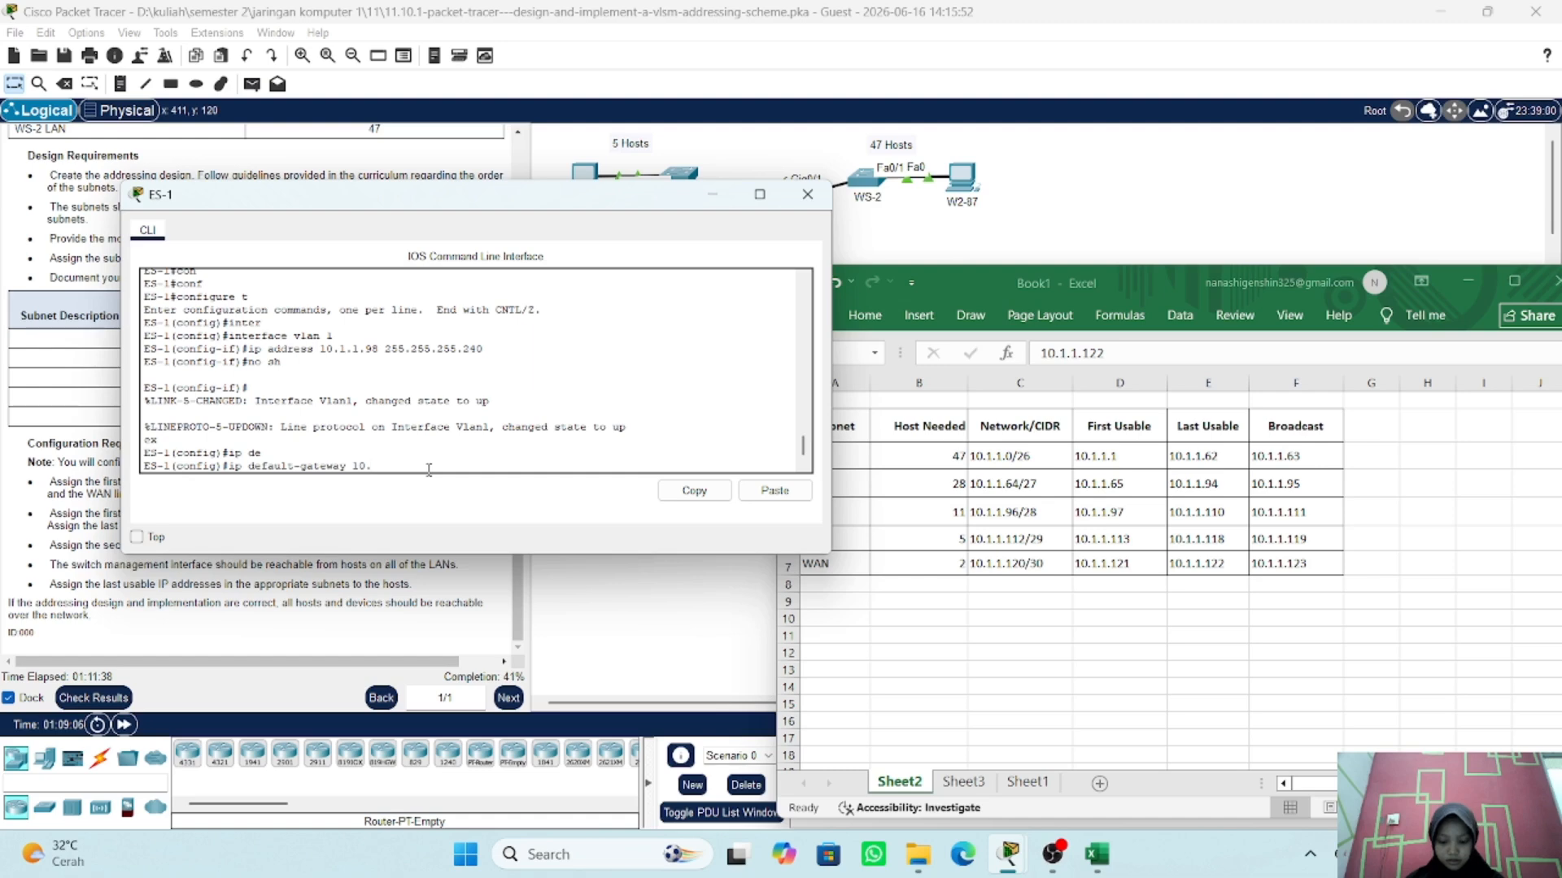
type("1.1.")
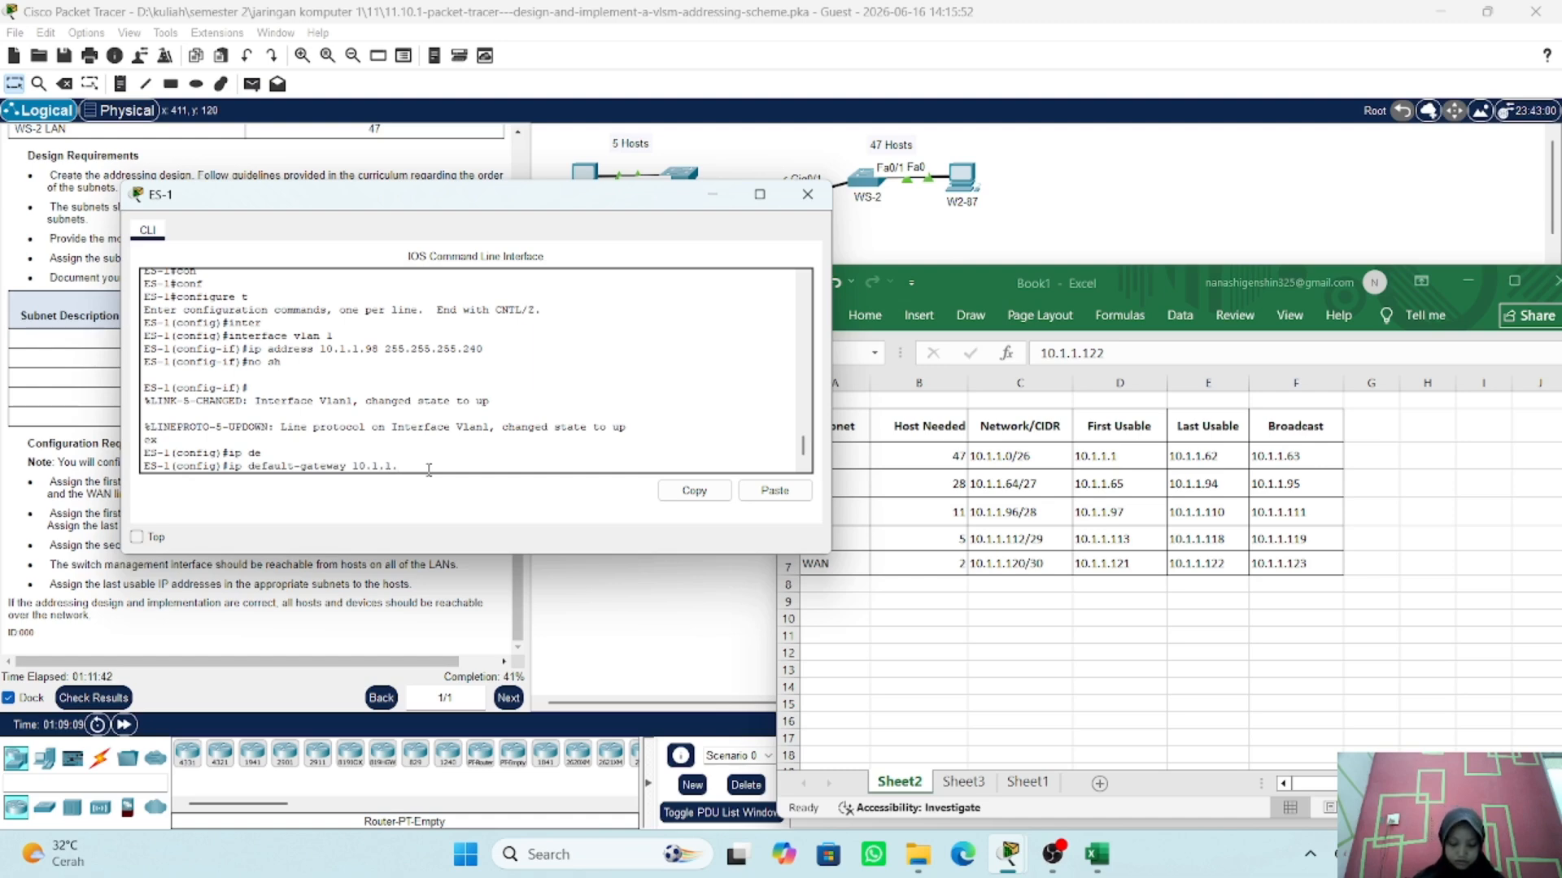
type("97")
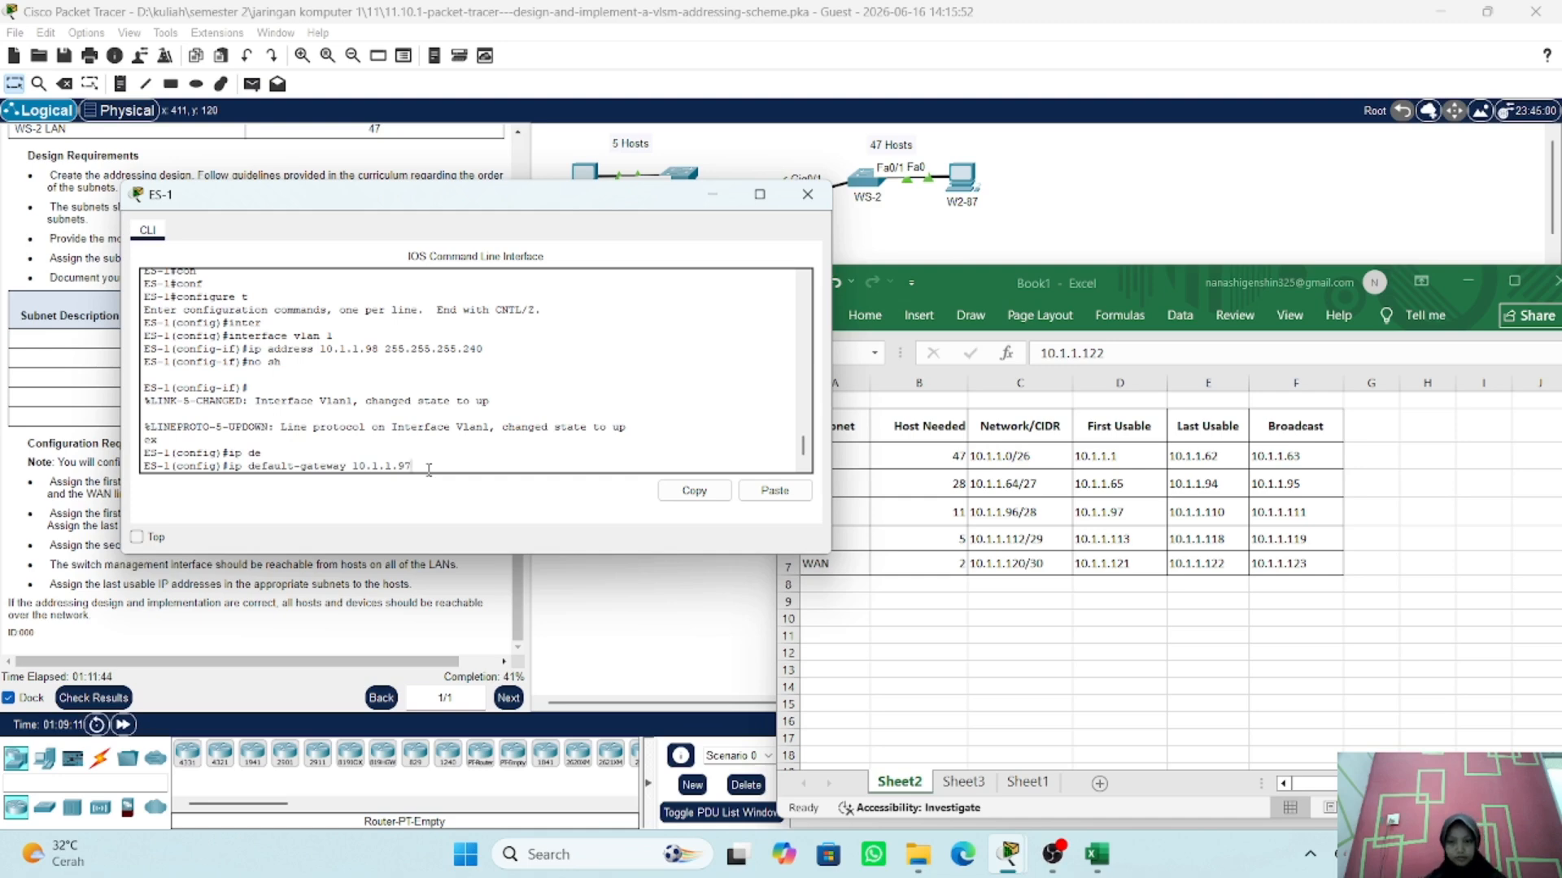
key("Return")
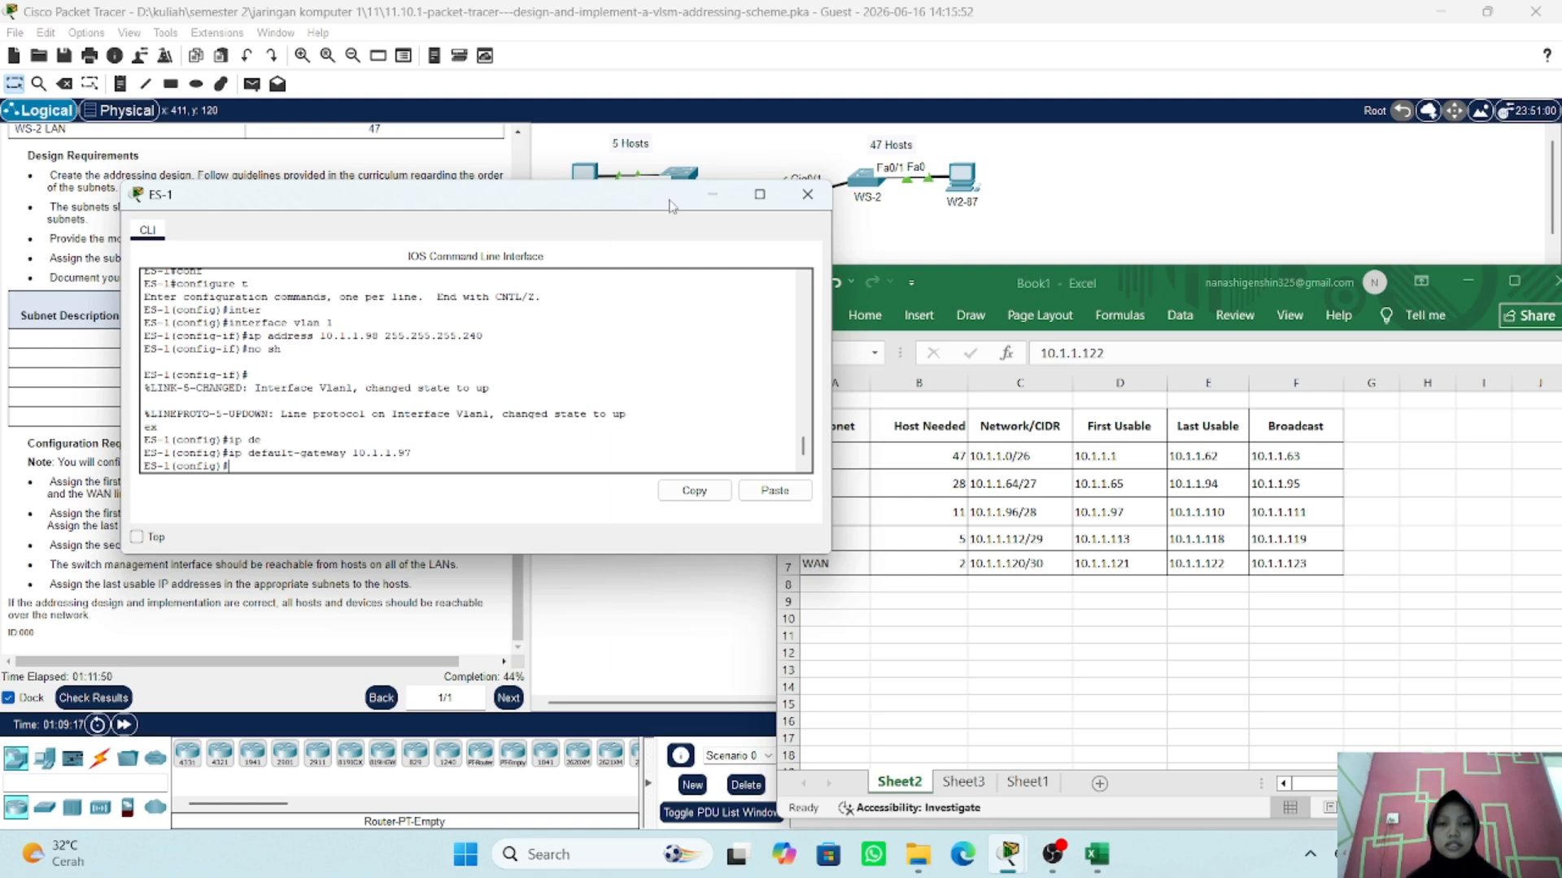
- Minimize the ES-1 console, open the command line of switch ES-2 clear of the topology, and start a console session
left_click(710, 196)
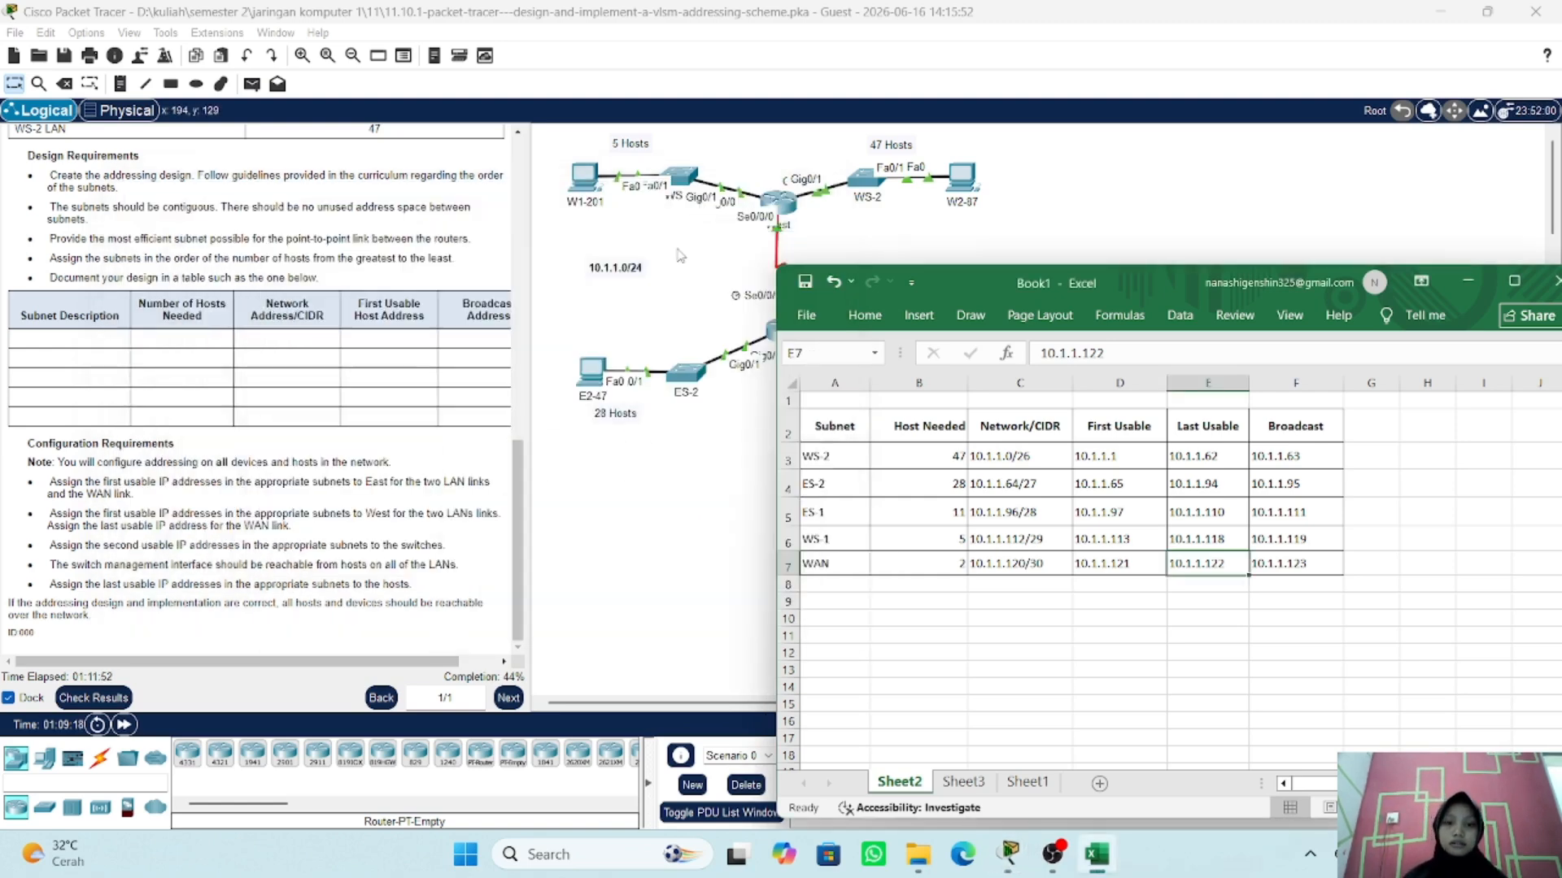
left_click(686, 372)
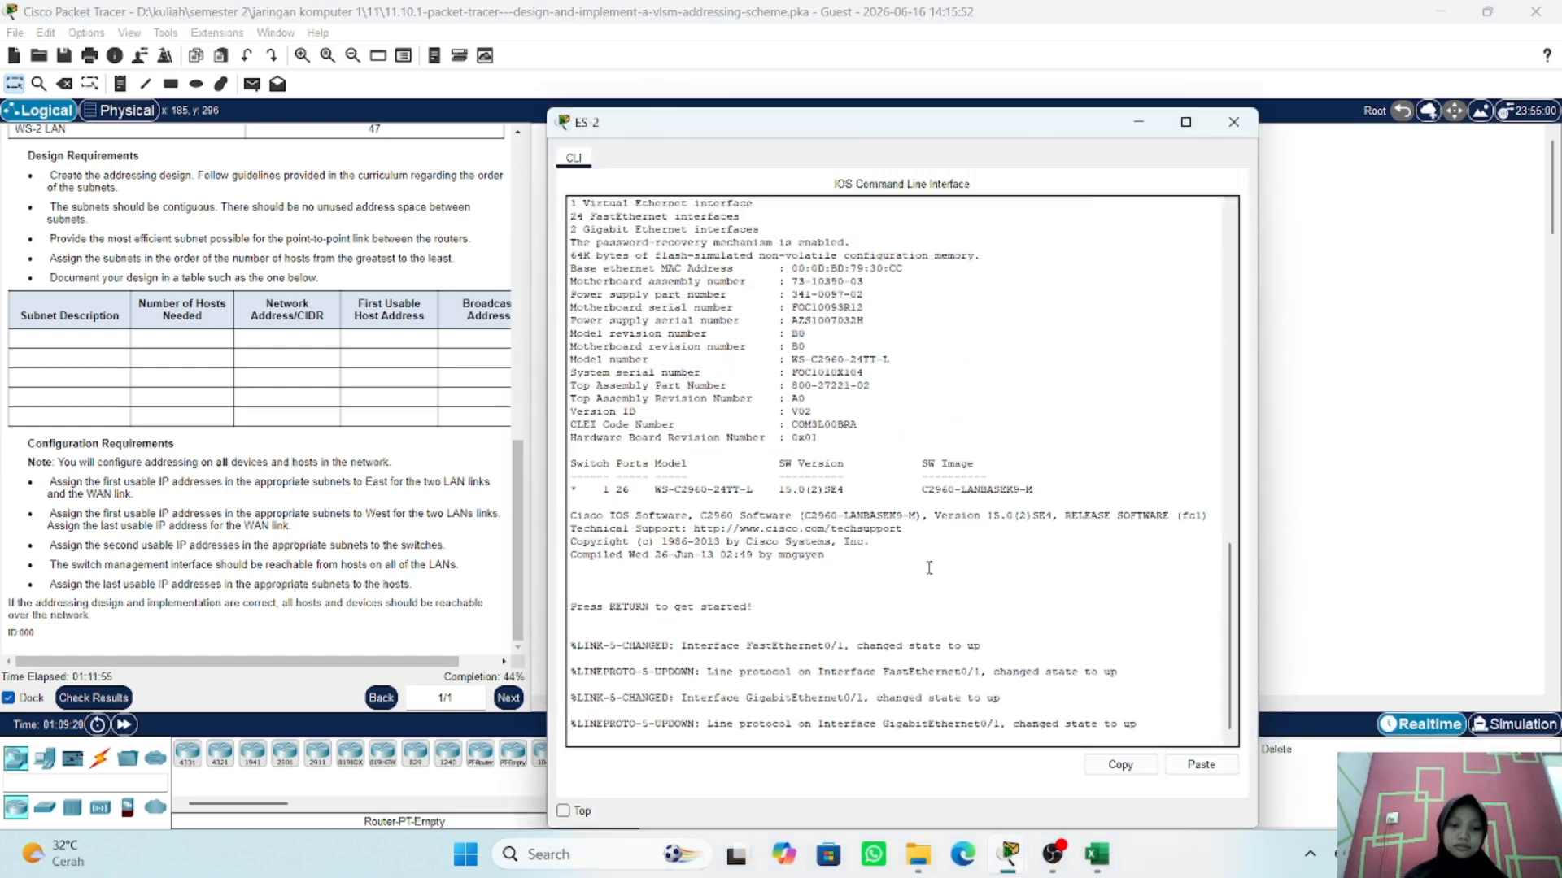
left_click_drag(796, 107, 1056, 85)
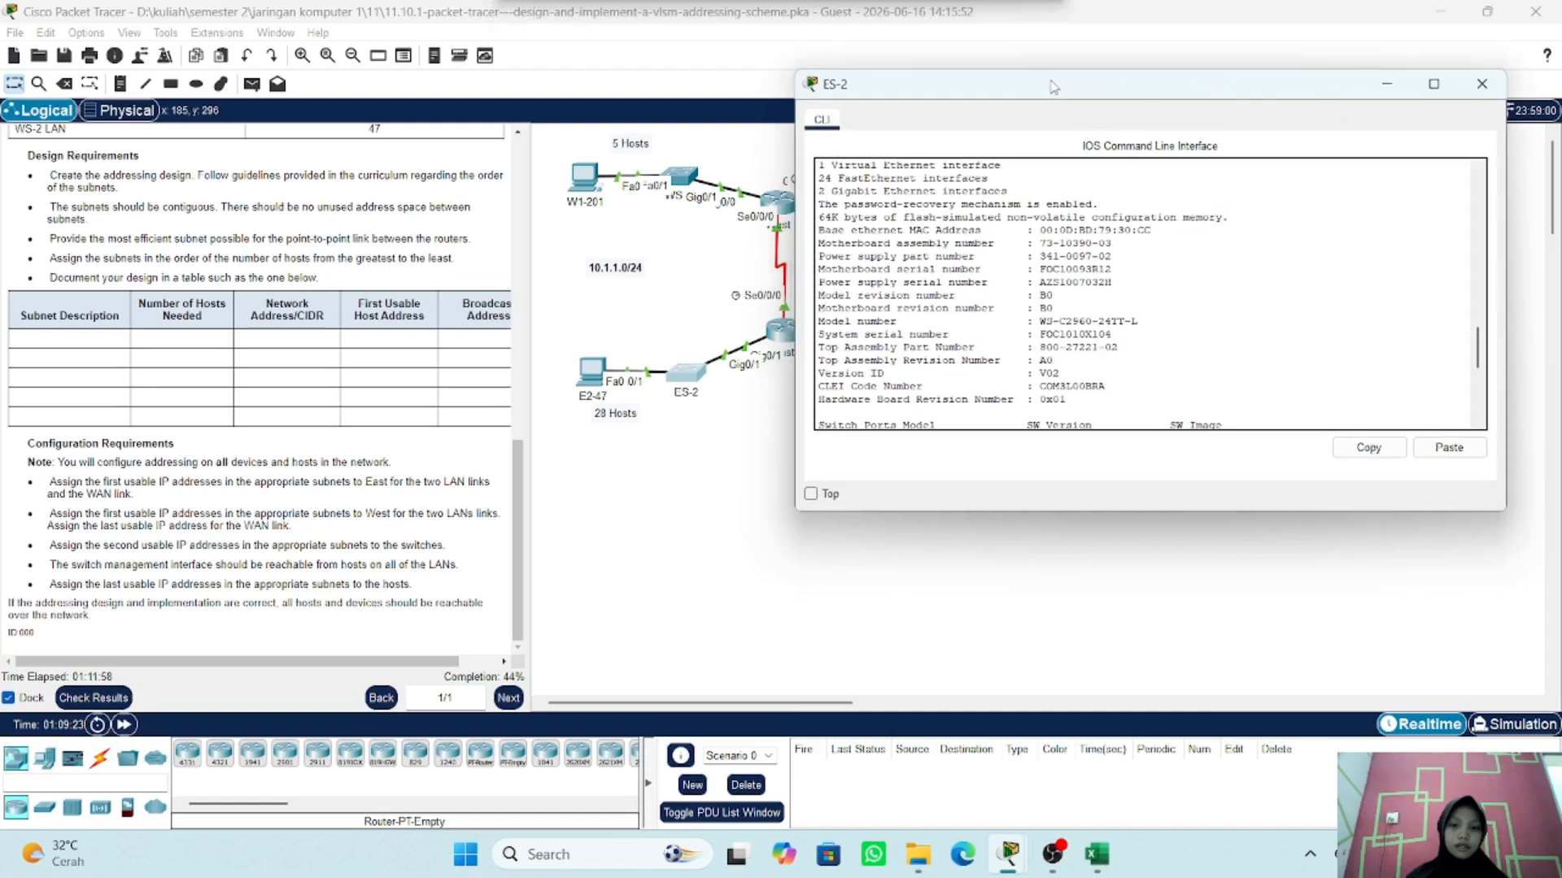
scroll(1209, 315, "down", 5)
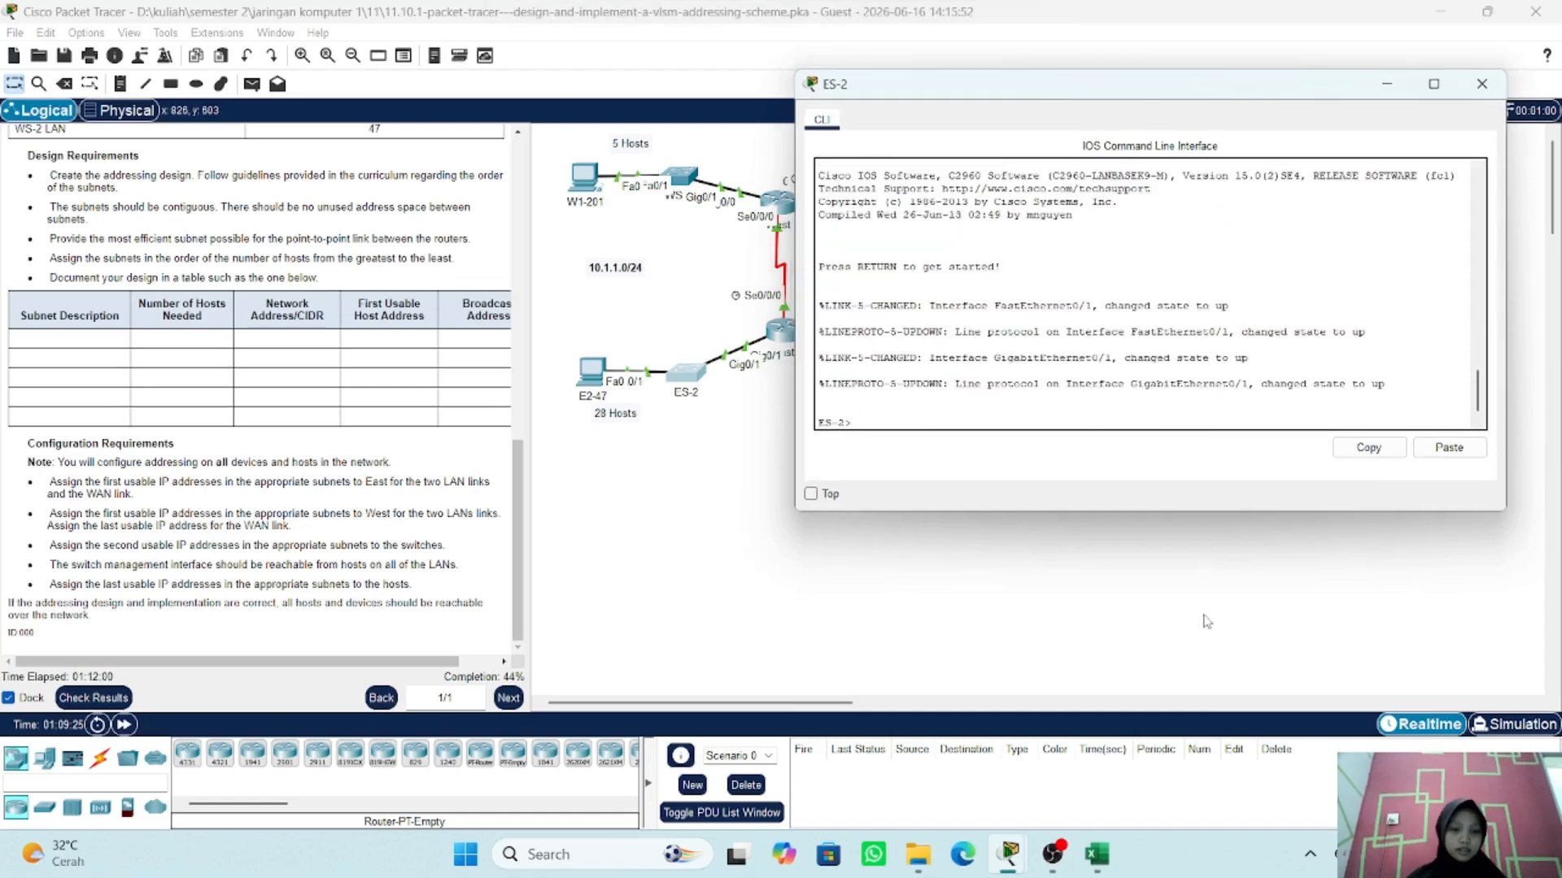
- Switch to the Excel workbook and place the subnet addressing table below the ES-2 console
left_click(1110, 856)
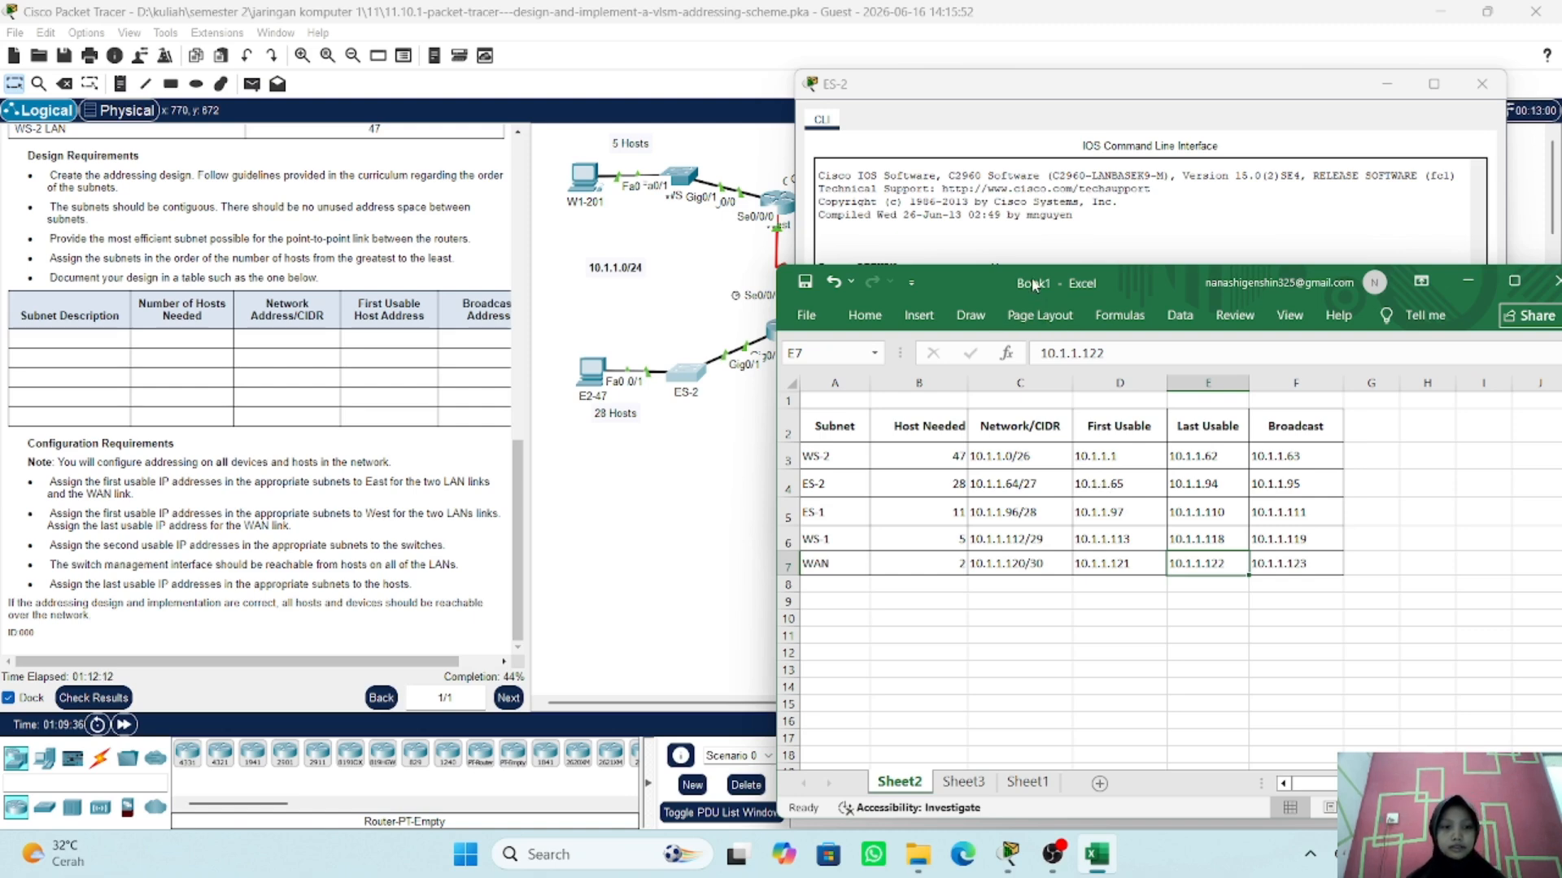
left_click_drag(1032, 281, 632, 445)
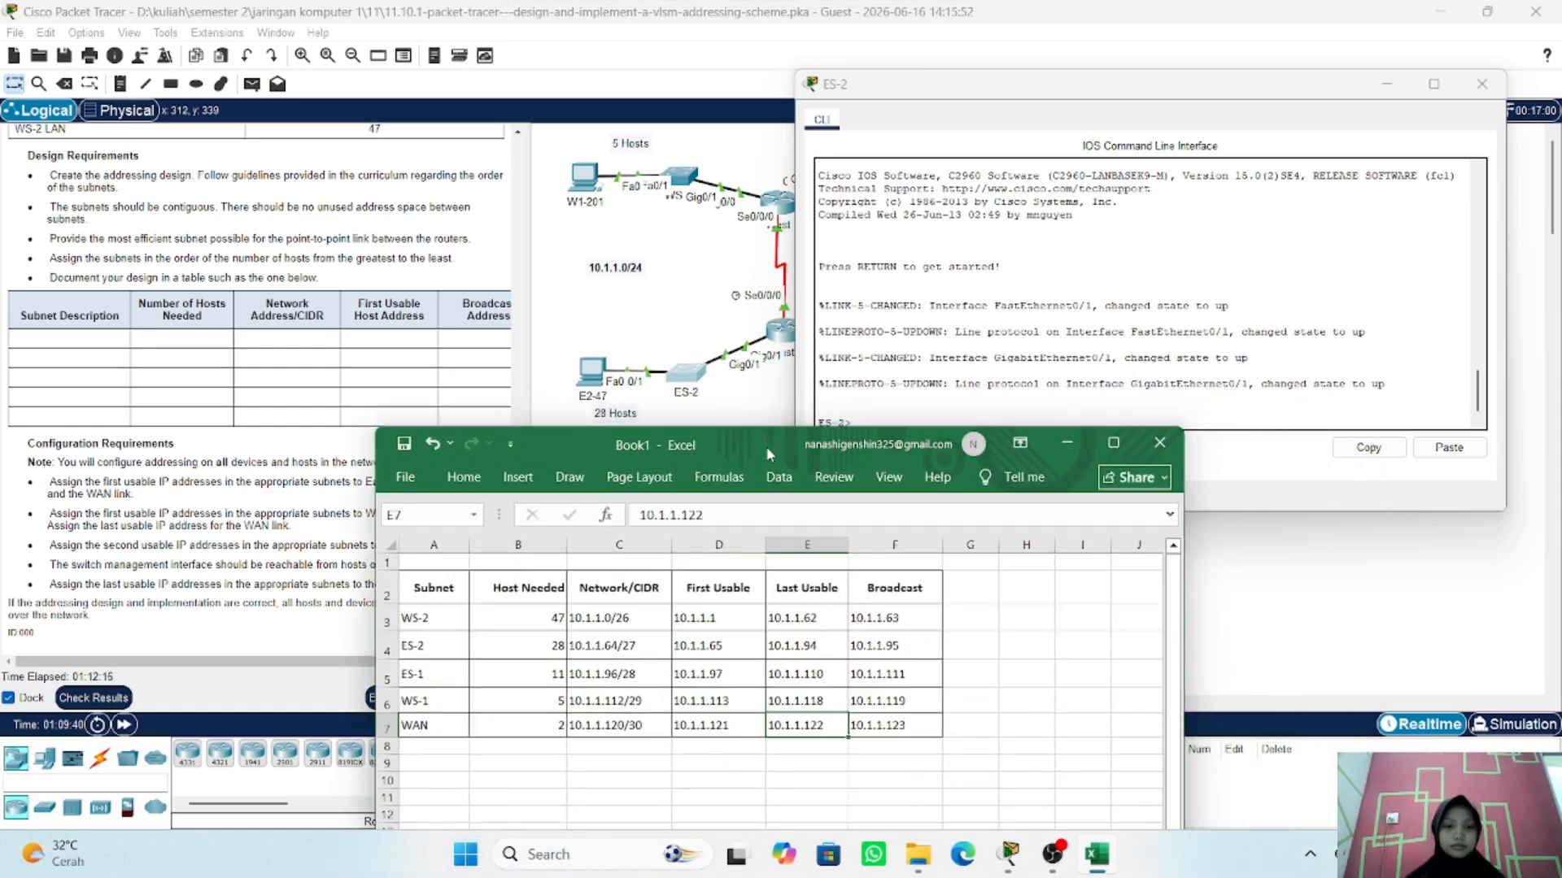
left_click_drag(766, 447, 732, 539)
- Return to the ES-2 console in Packet Tracer and enter privileged mode
left_click(865, 425)
type("e")
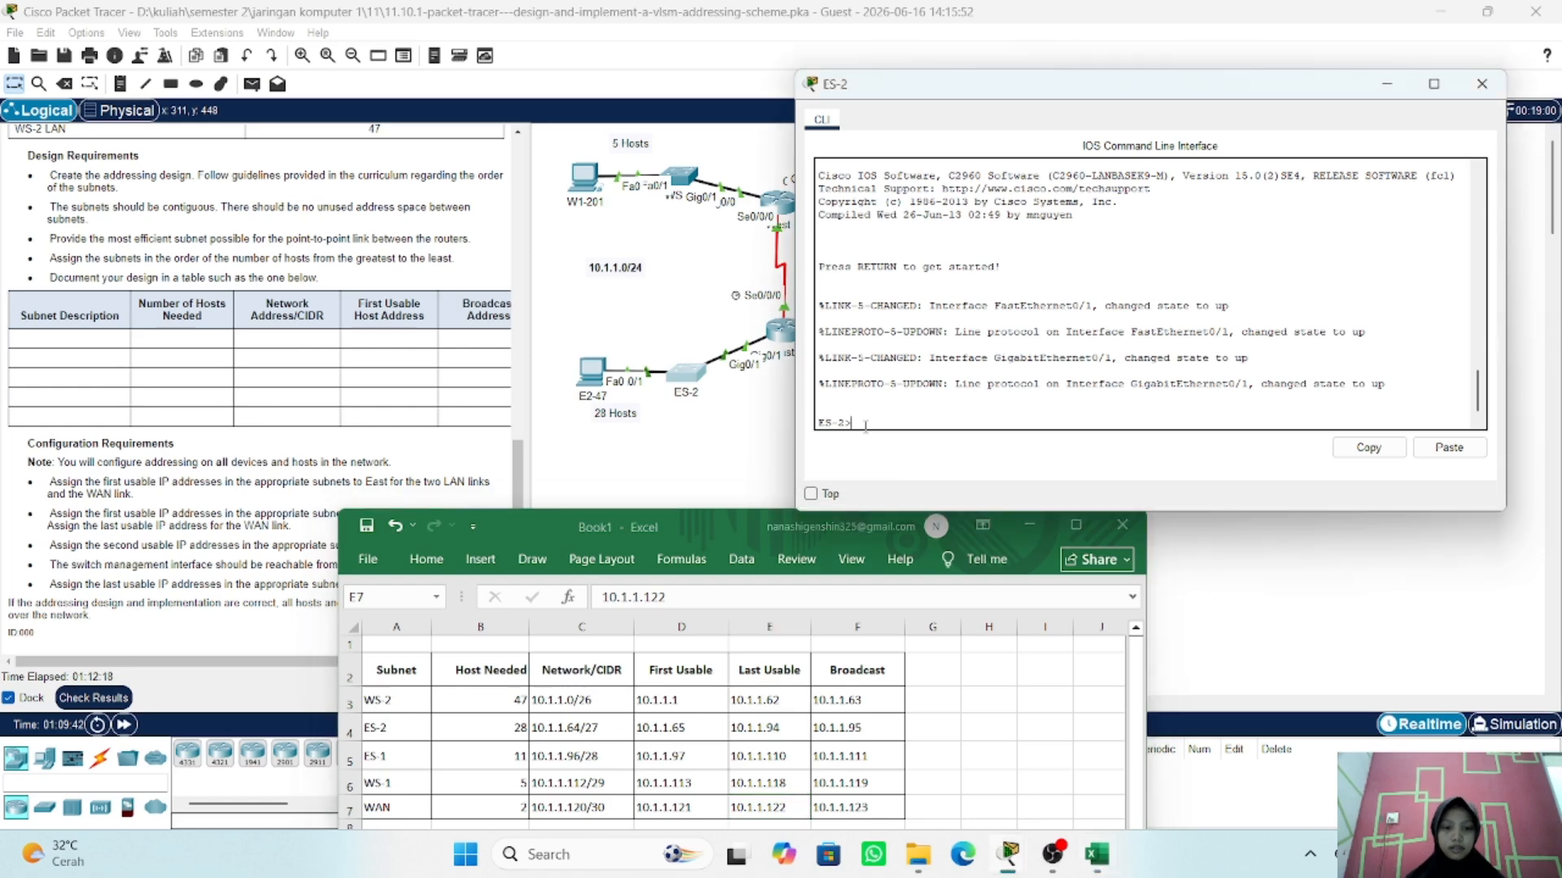
type("n")
key("Return")
- Try to enter global configuration mode on switch ES-2
type("c")
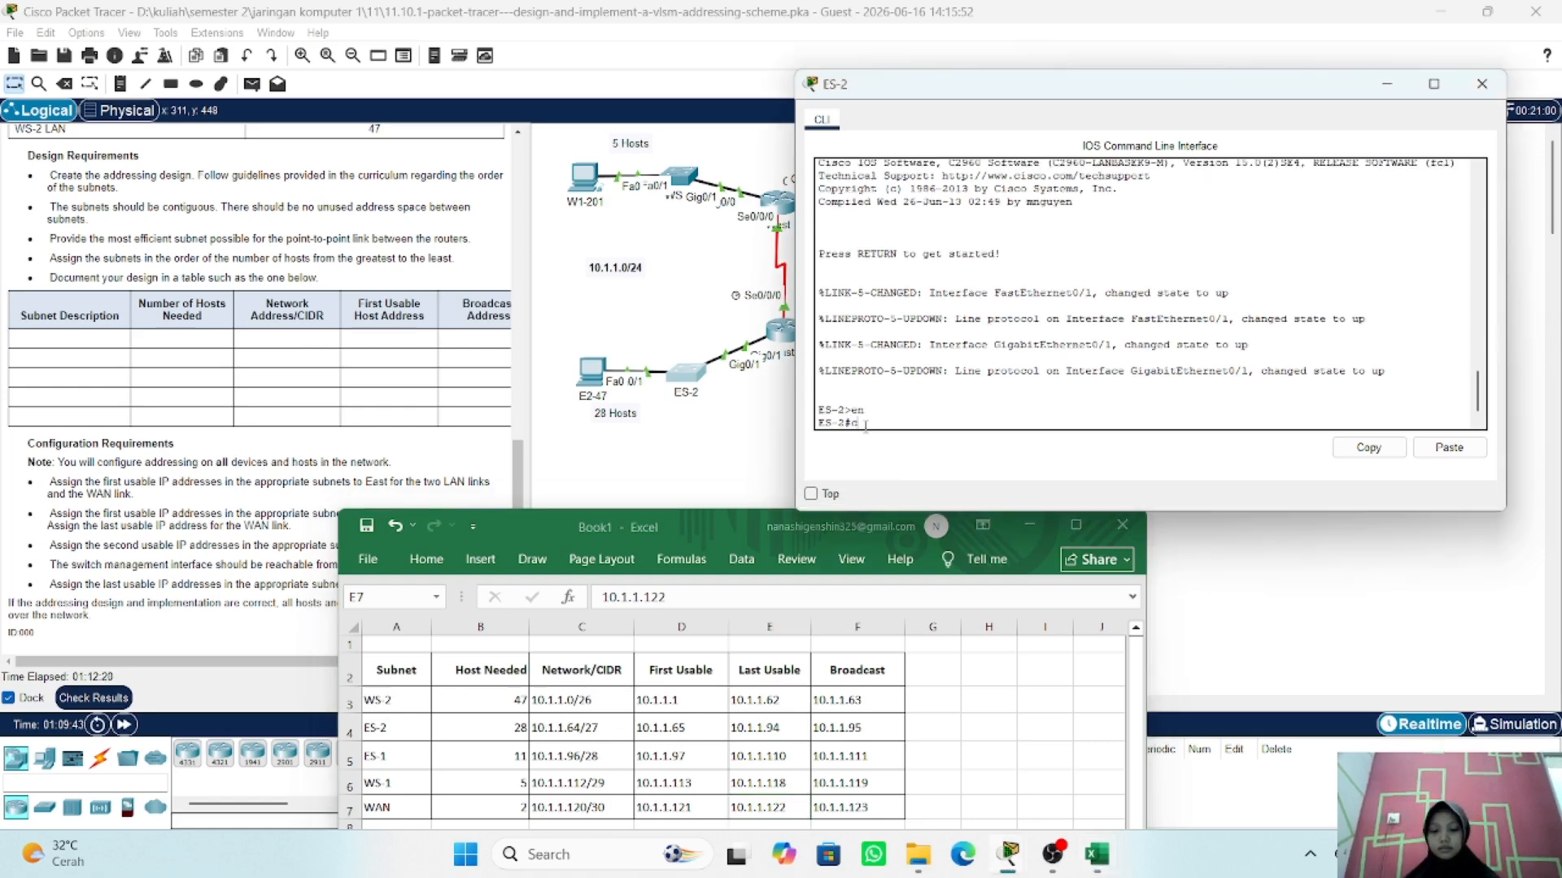
type("o")
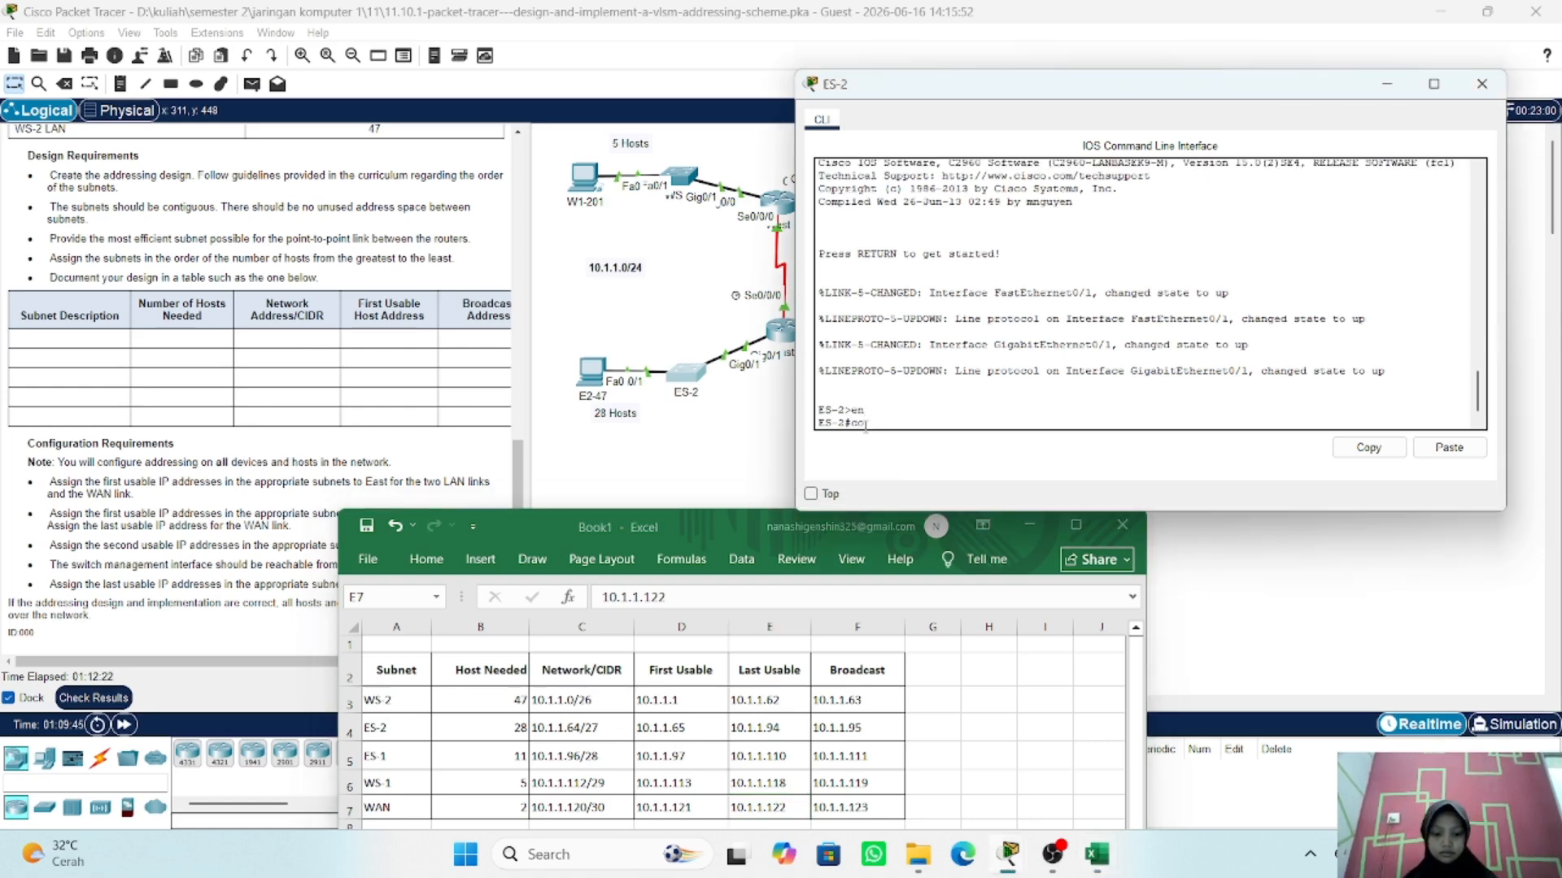
type("ng")
key("Tab")
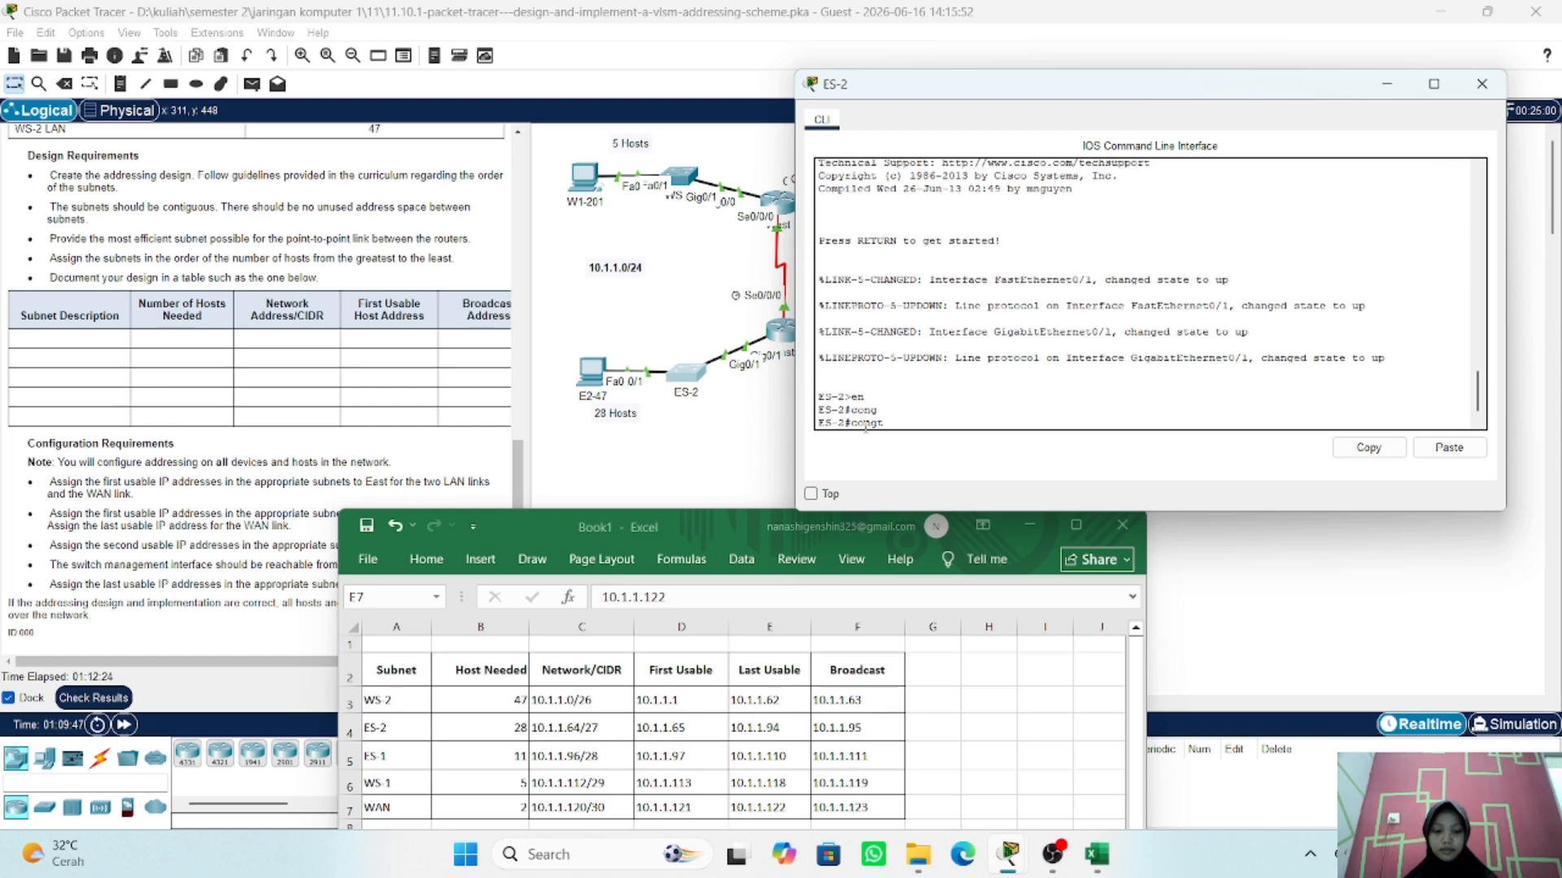
type("t")
key("Return")
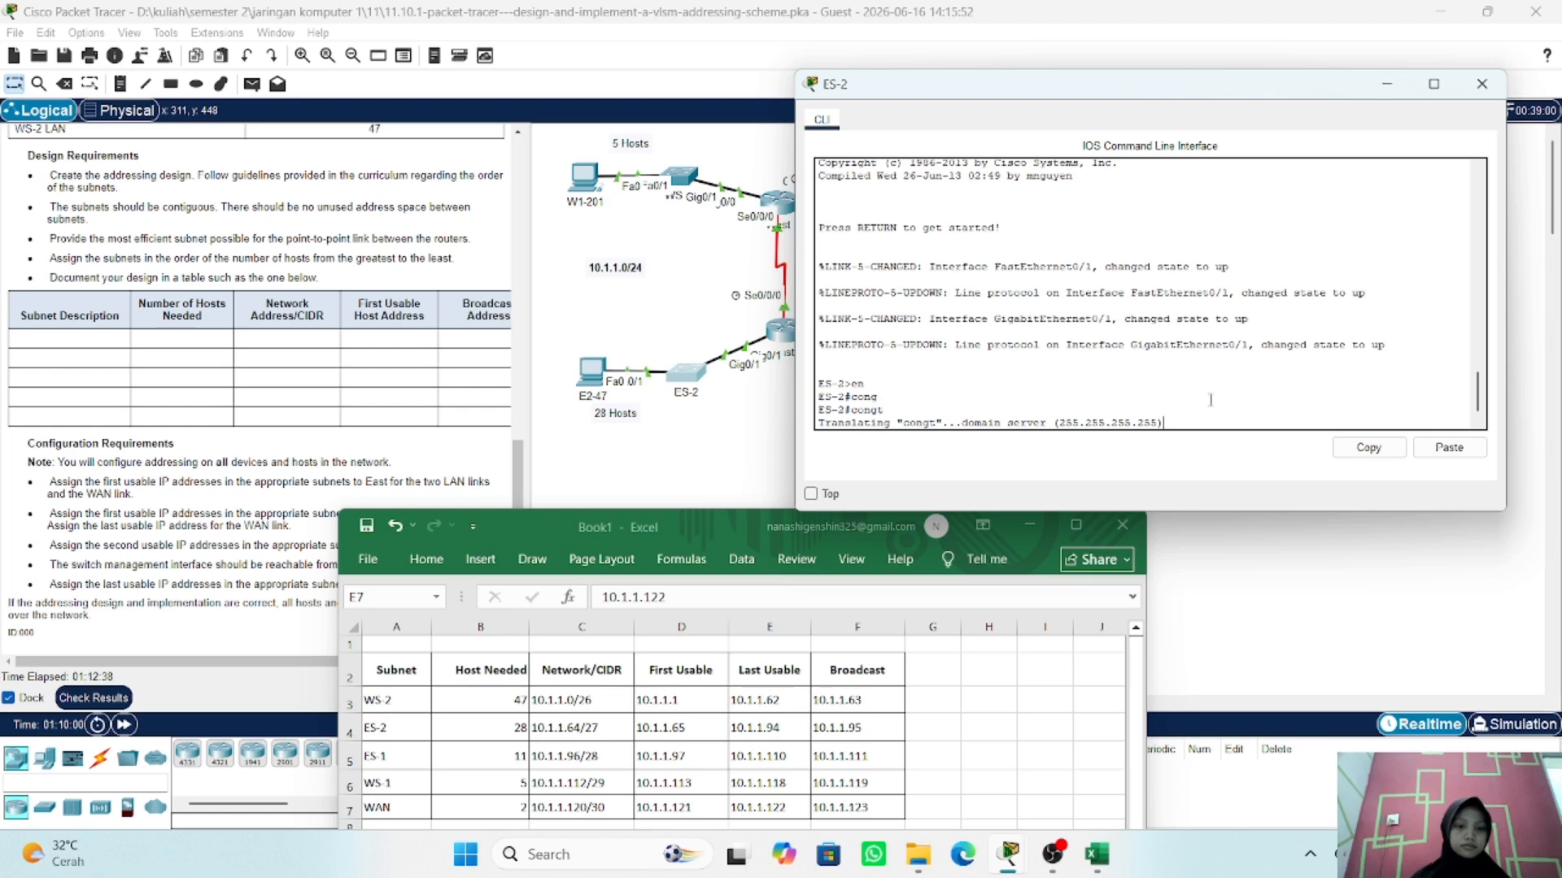
- Close and reopen the ES-2 command line, move its window, and examine the latest console output
left_click(1351, 448)
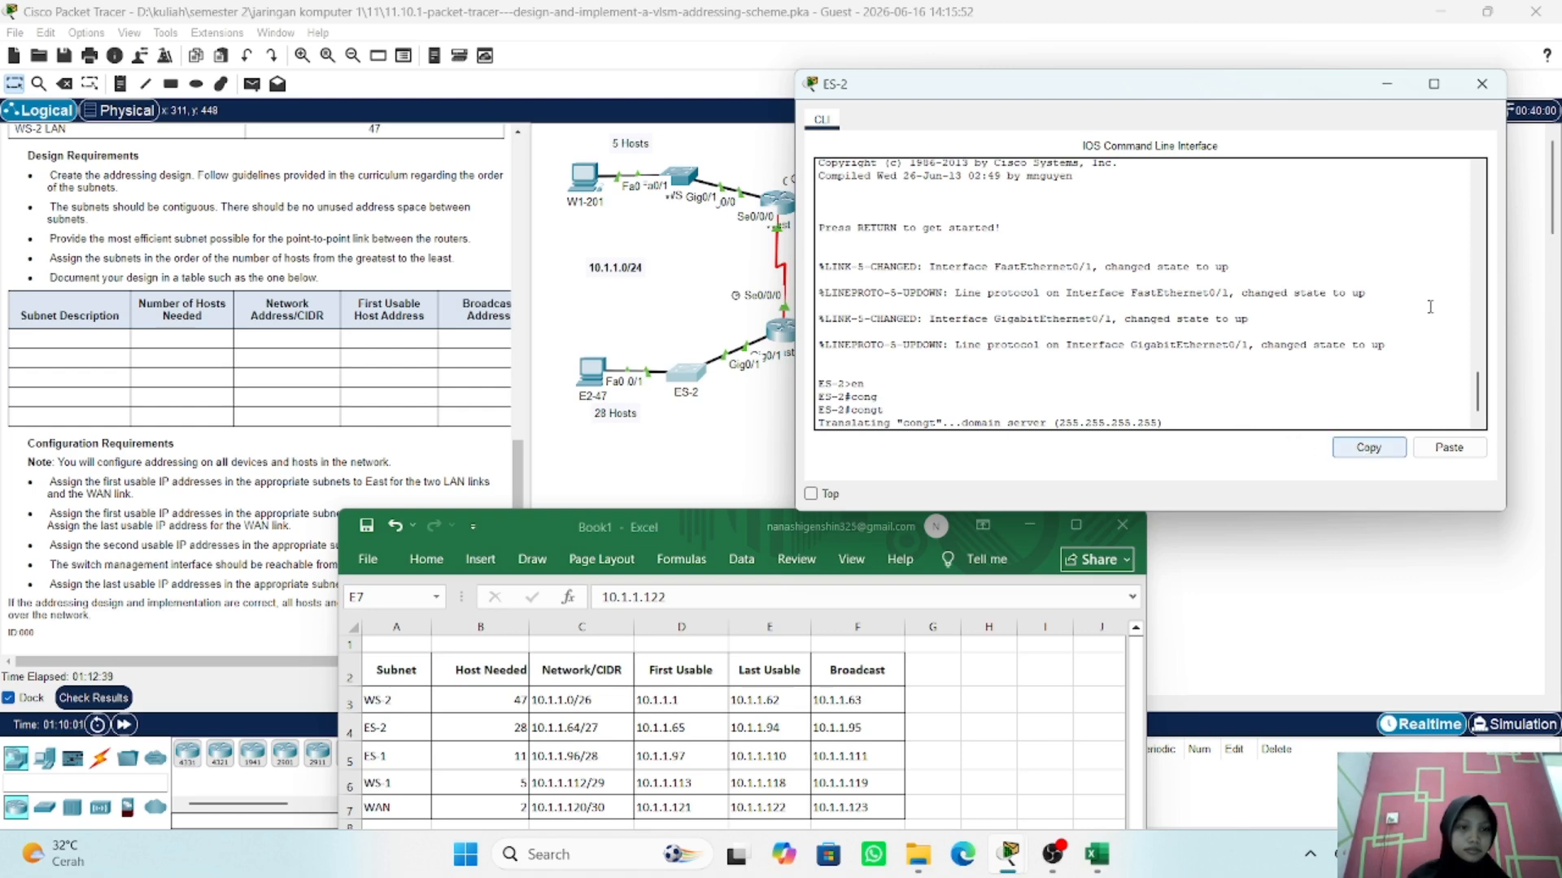
left_click(1481, 83)
left_click(704, 374)
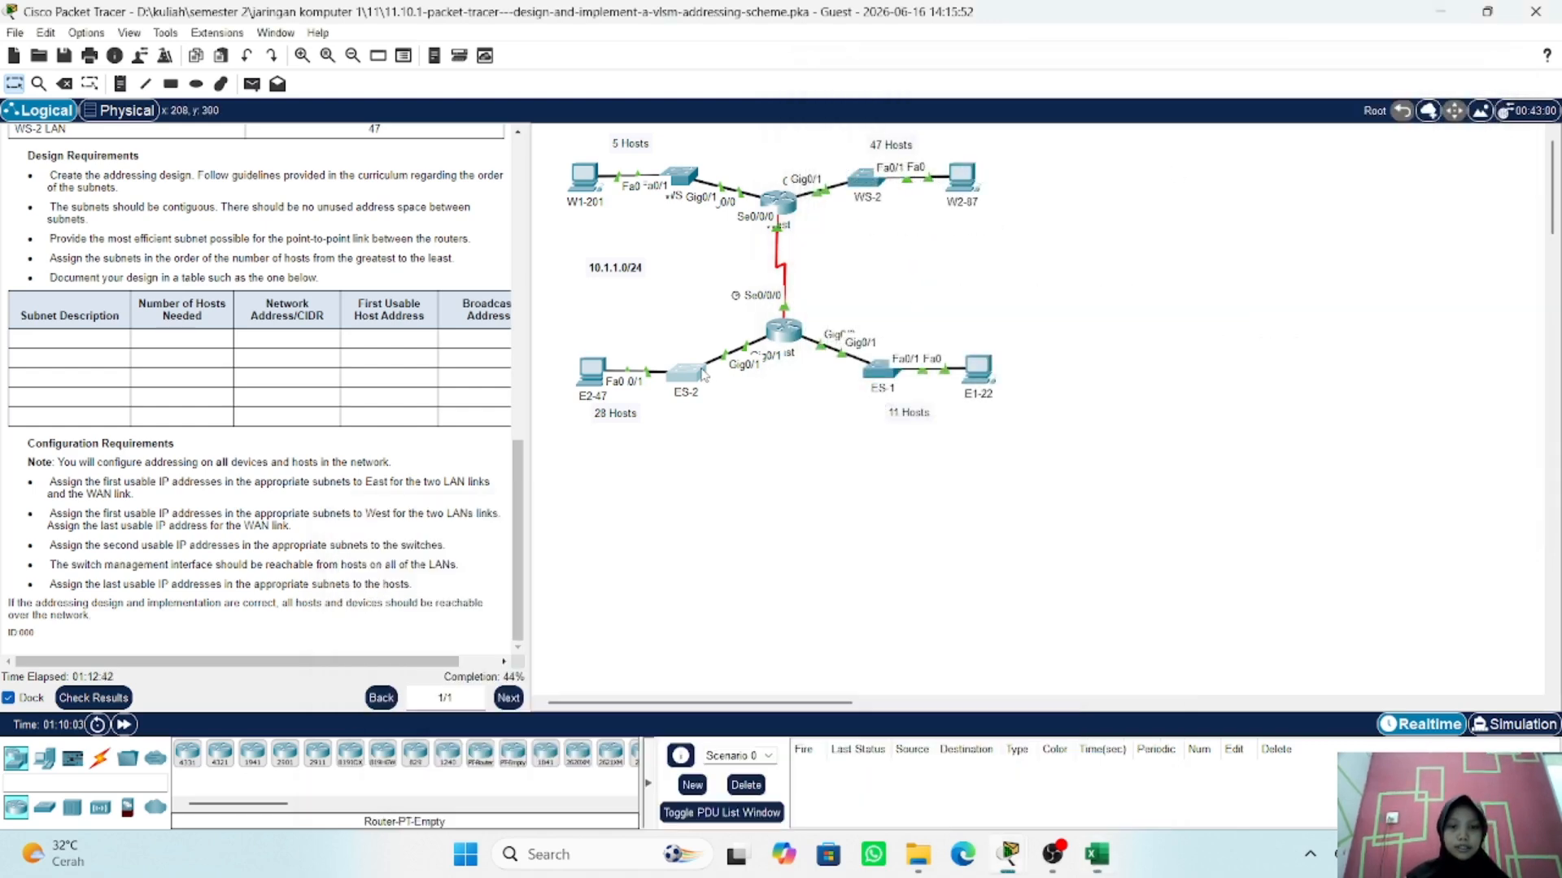
left_click(704, 374)
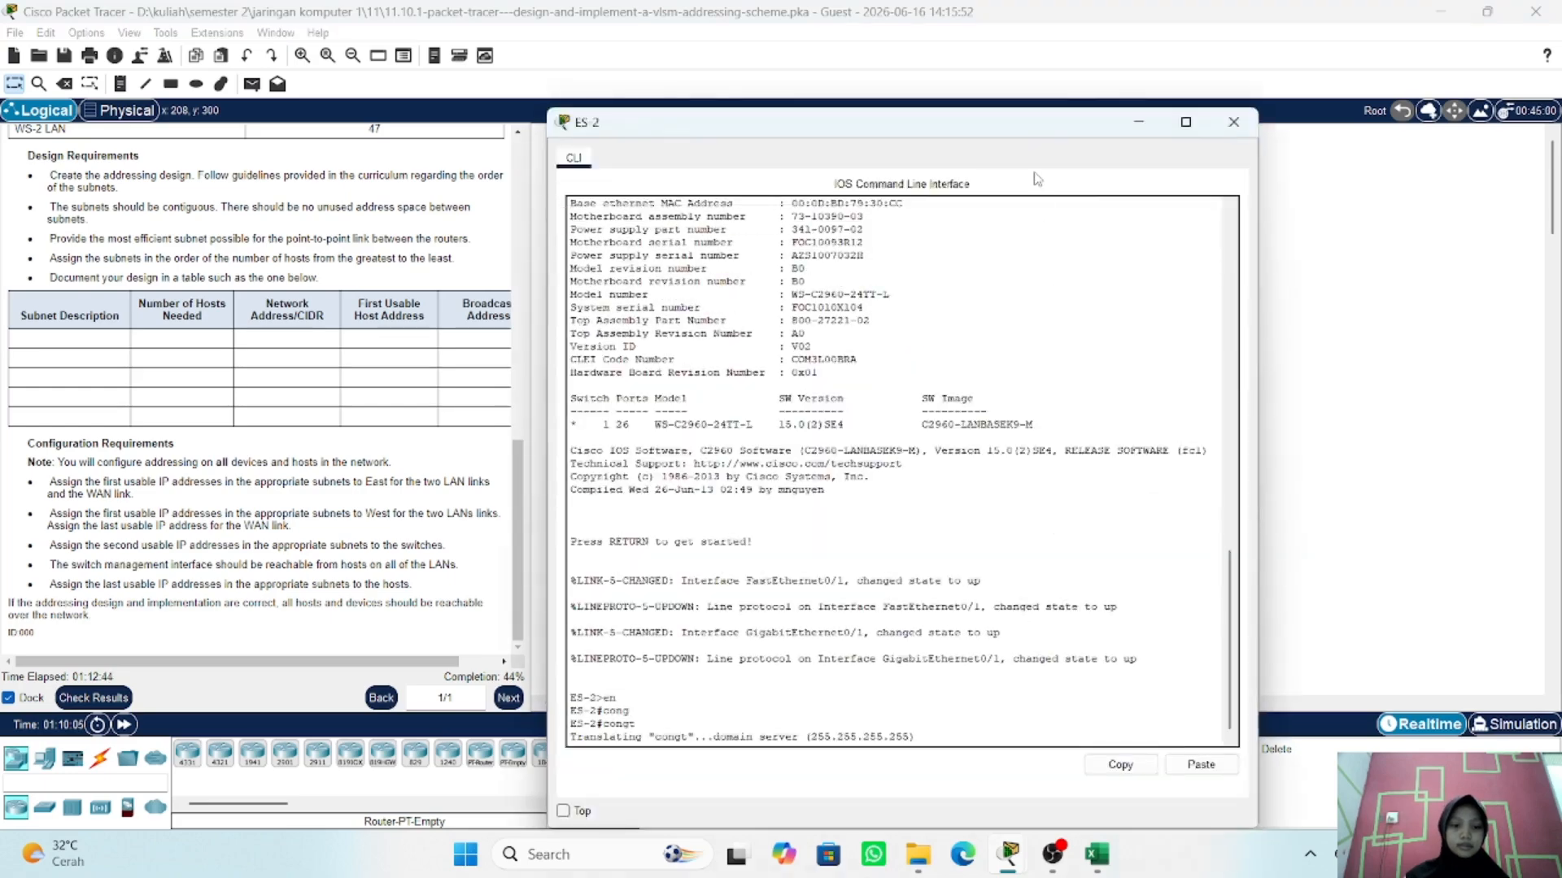
left_click_drag(1022, 111, 1095, 91)
scroll(1017, 259, "down", 12)
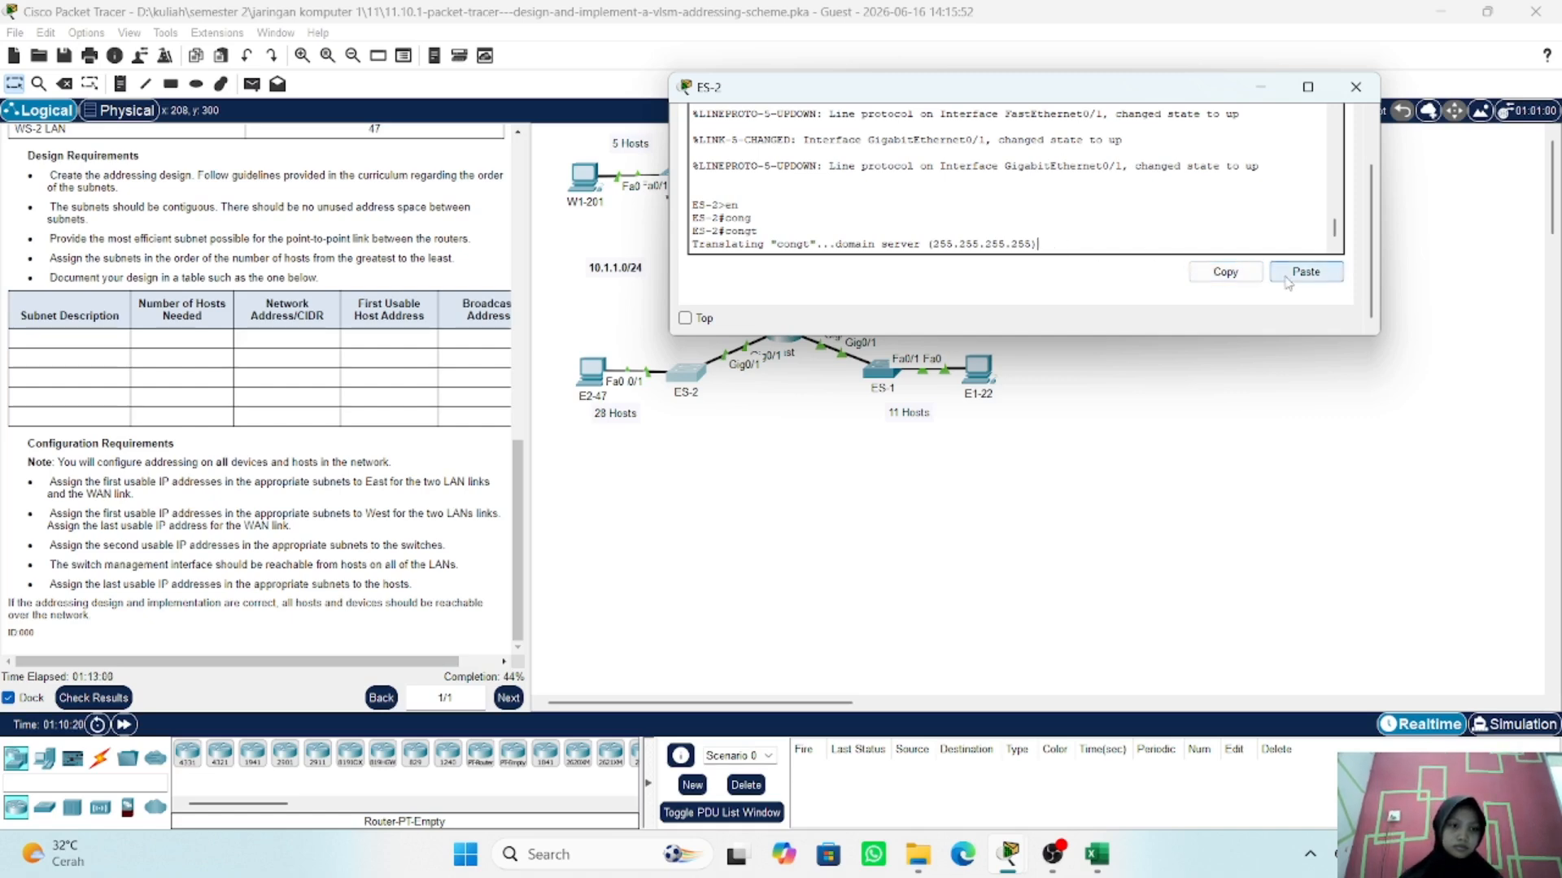
scroll(1149, 244, "up", 2)
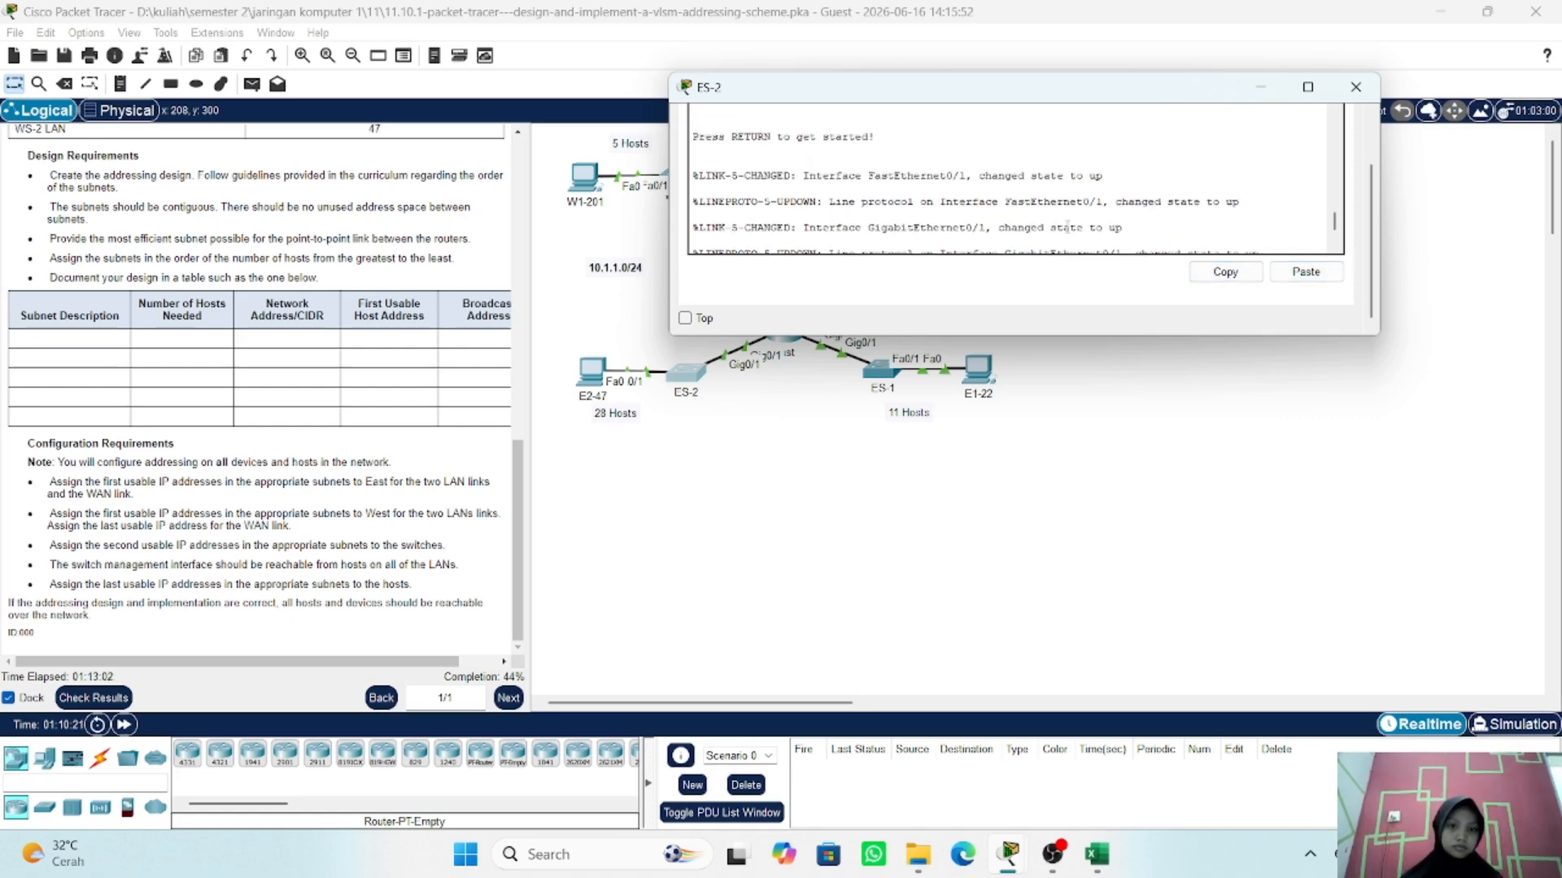
scroll(1082, 230, "down", 2)
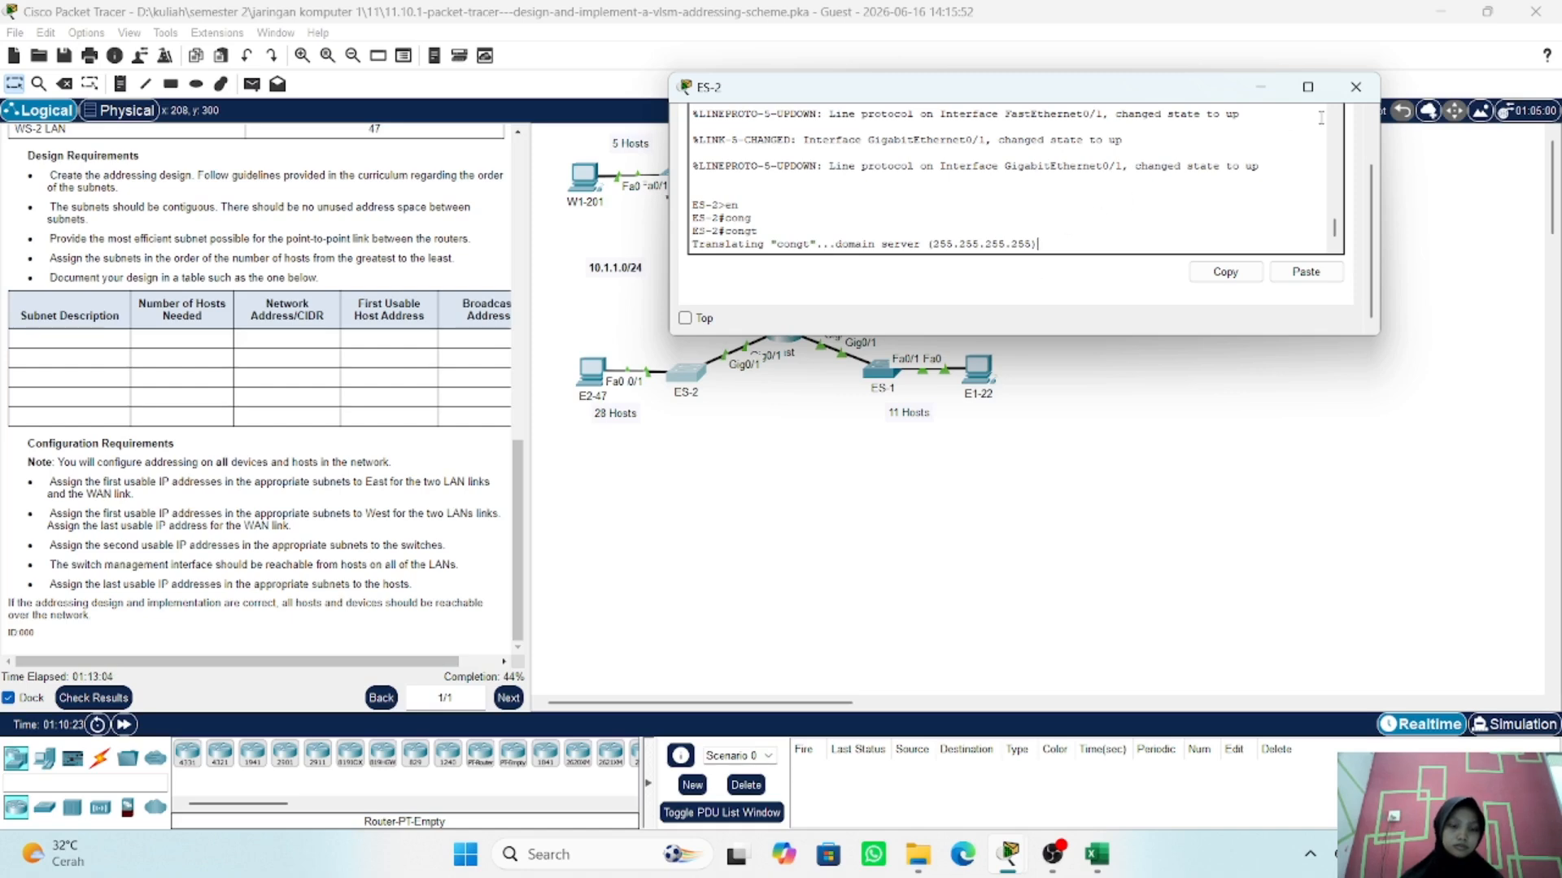
- Close the ES-2 console and open the command line of switch WS-2
left_click(1364, 89)
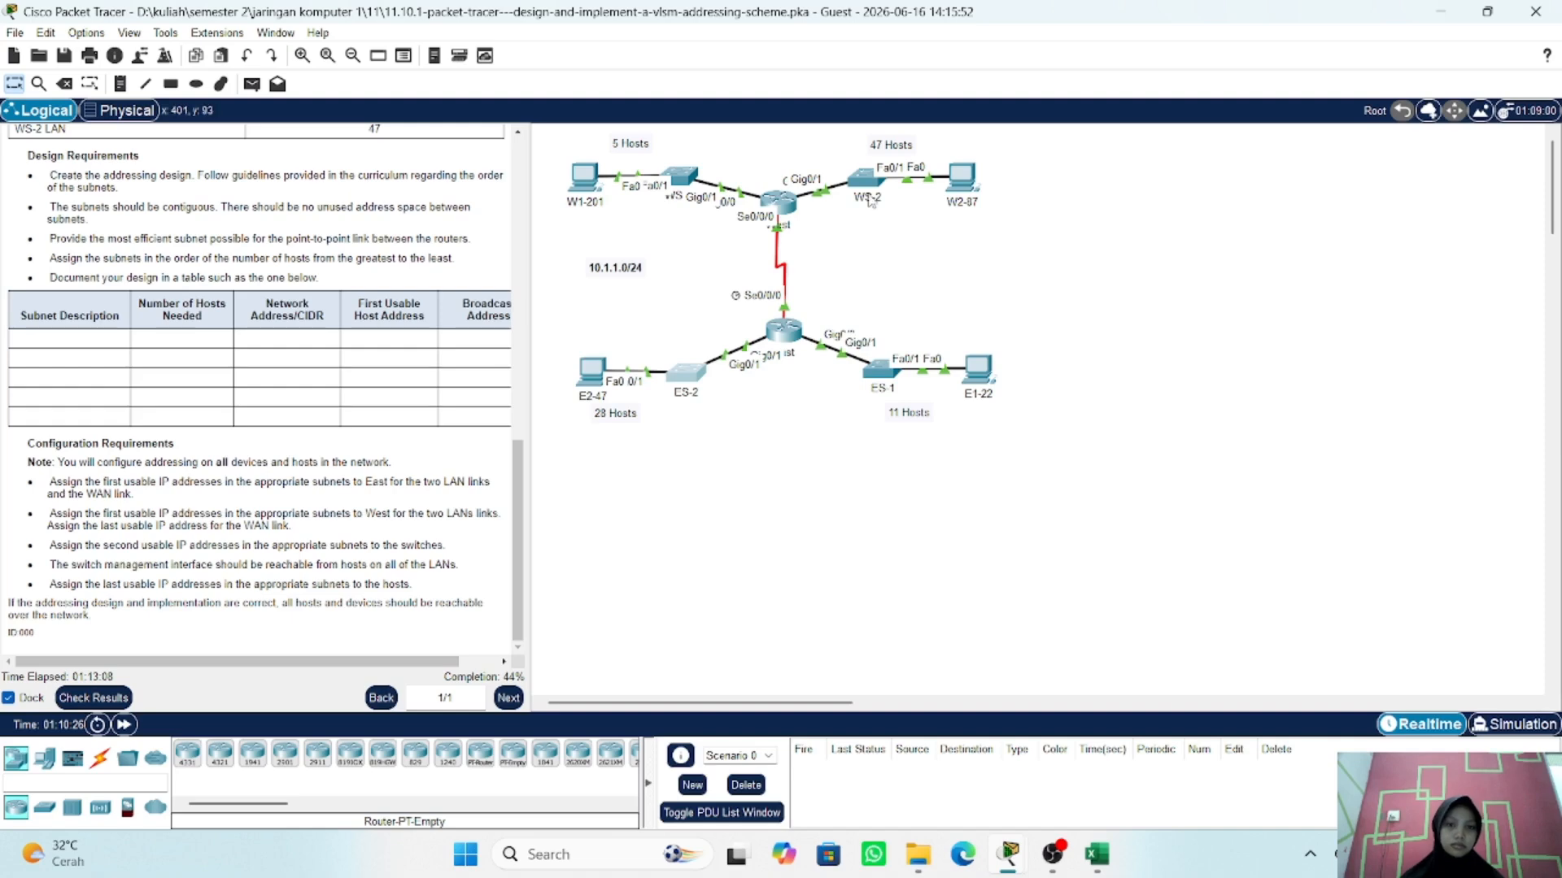
left_click(873, 186)
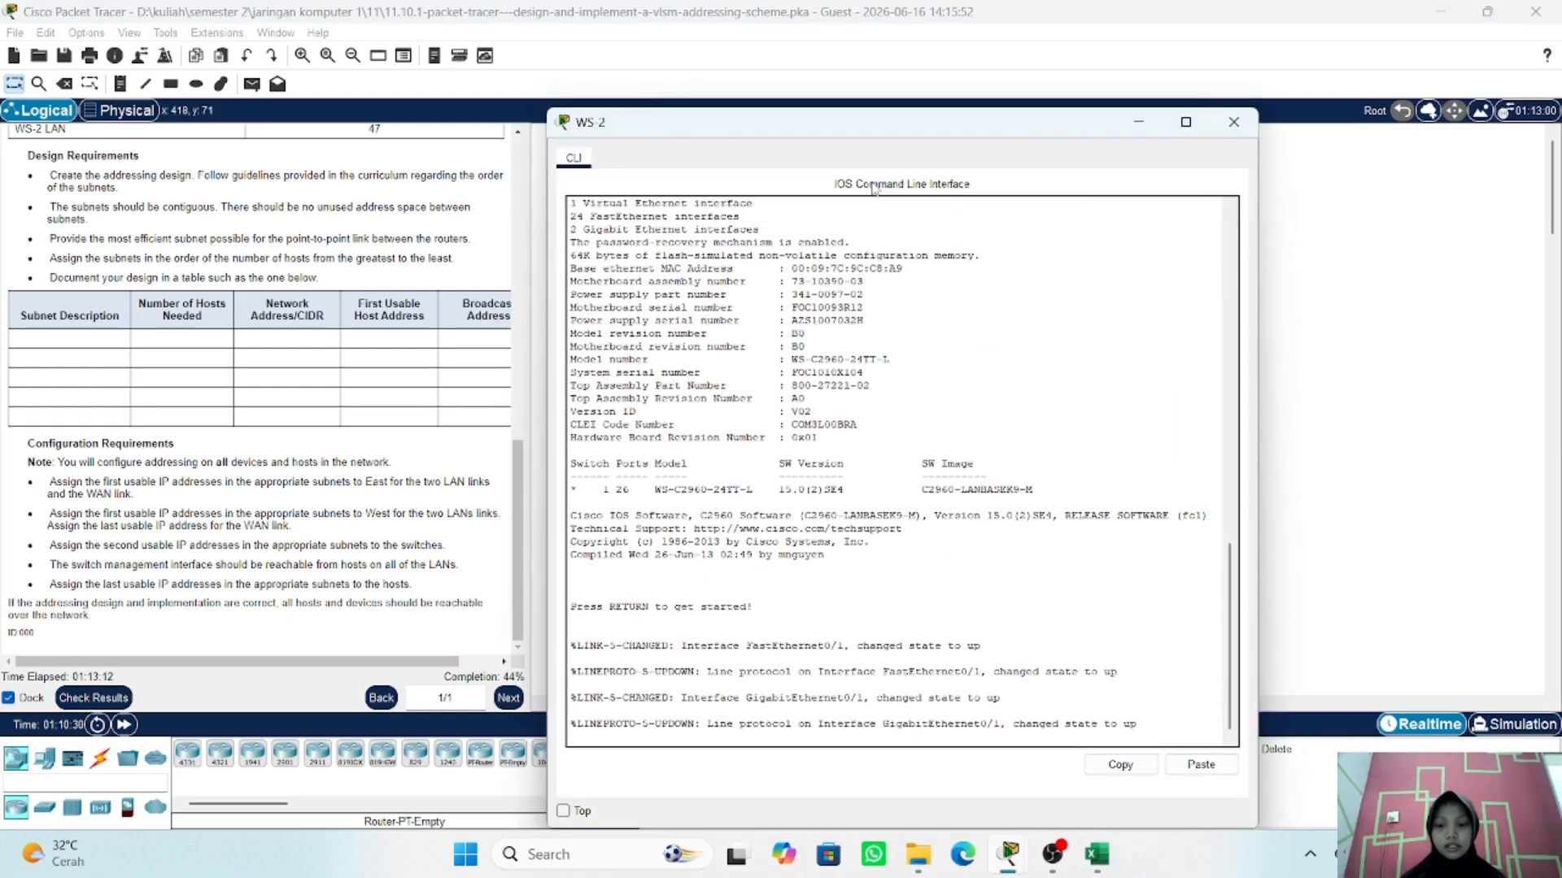
- Close the WS-2 console, open the command line of switch WS-1, and move its window clear of the topology
left_click(1237, 131)
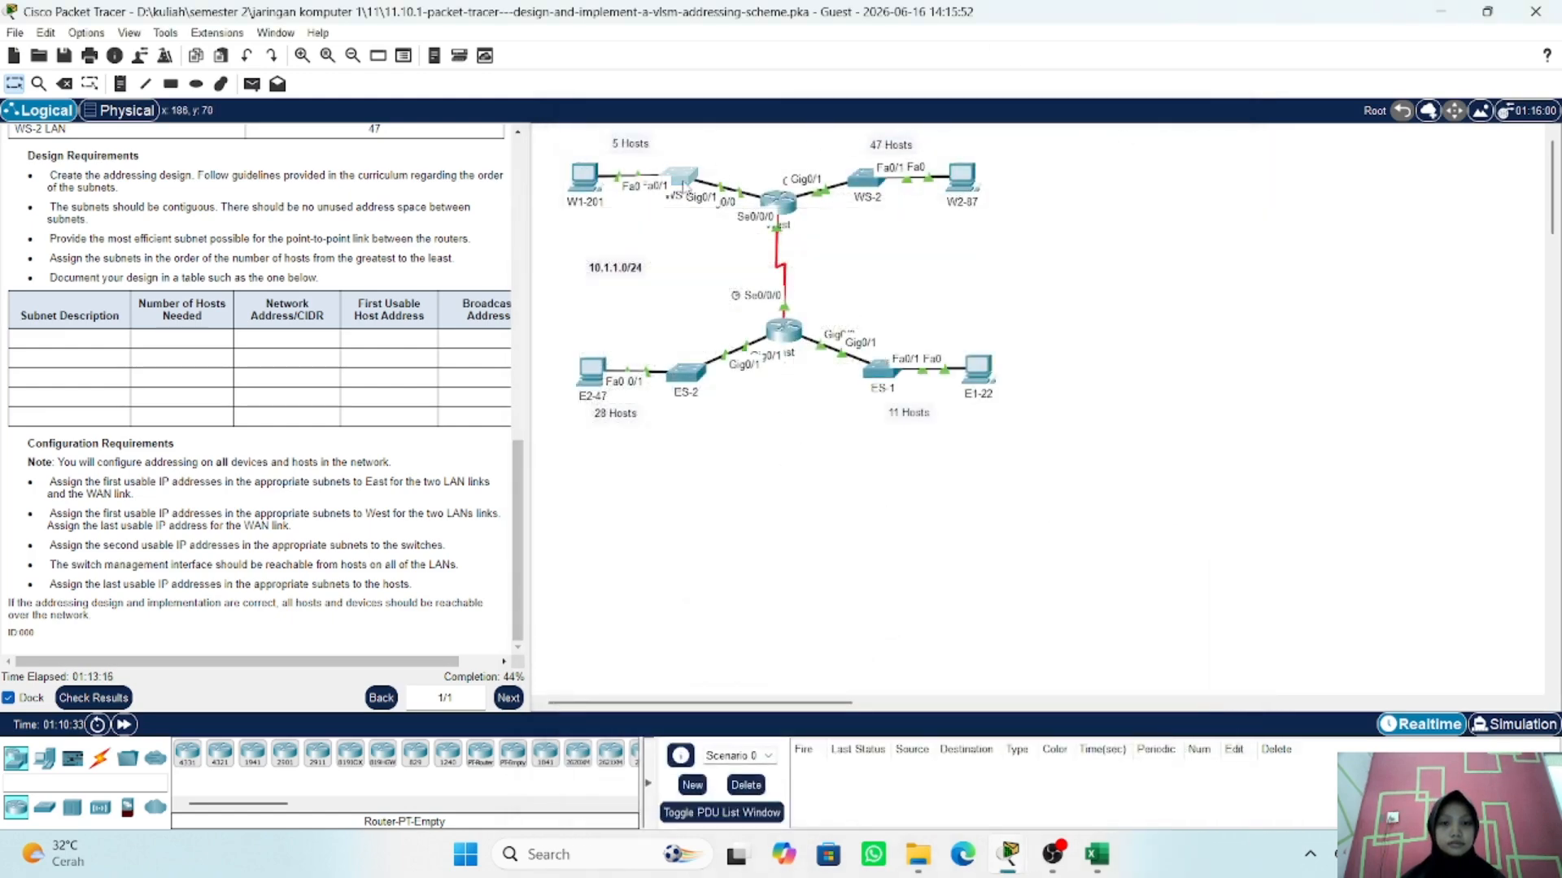
left_click(684, 184)
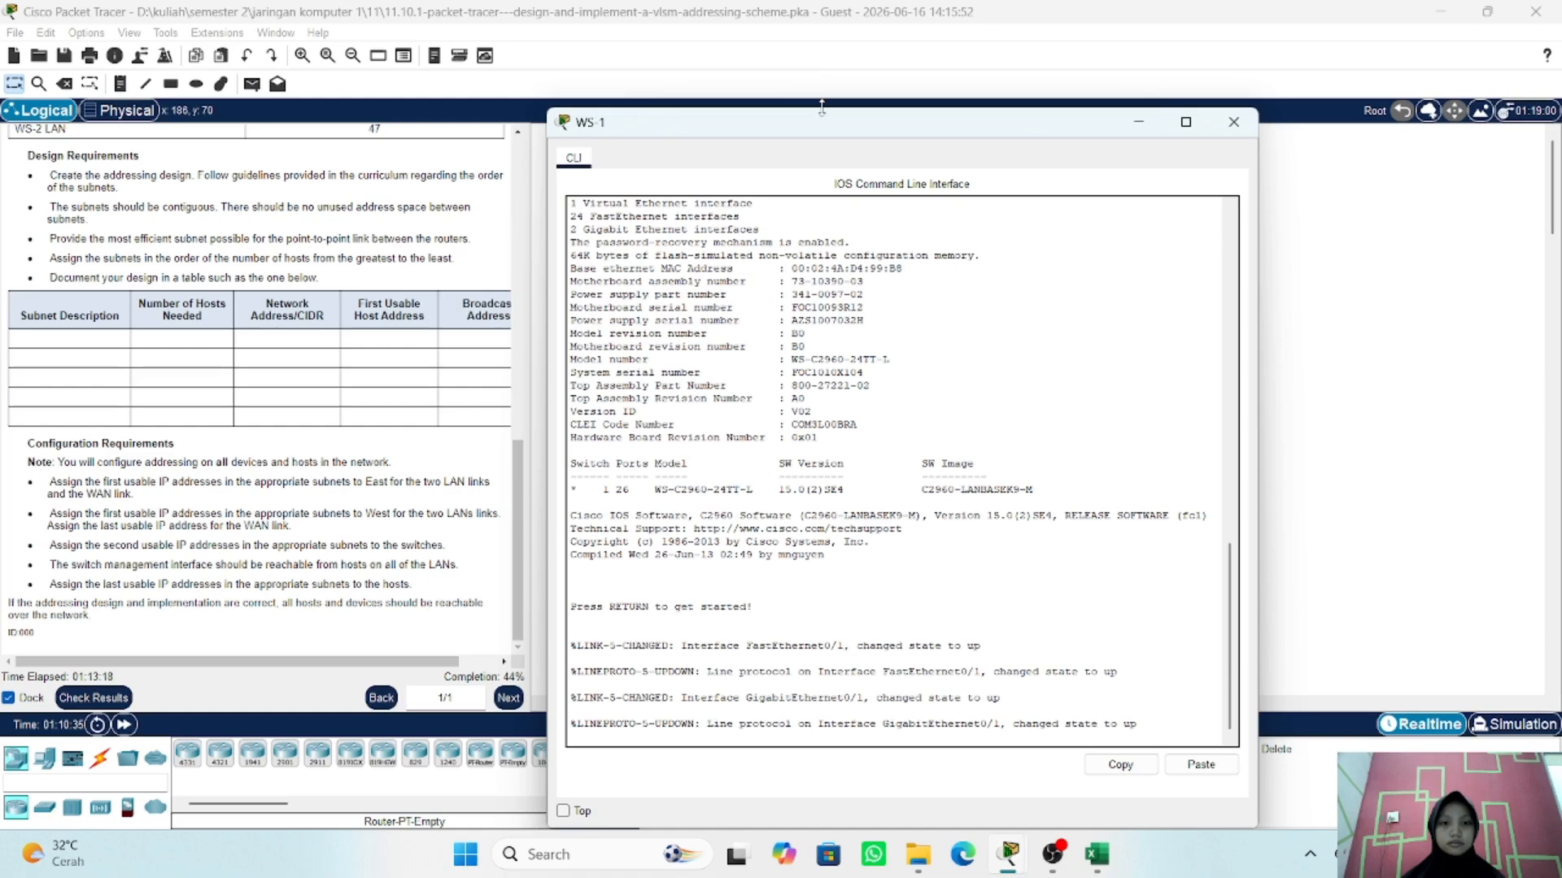
left_click_drag(822, 106, 926, 61)
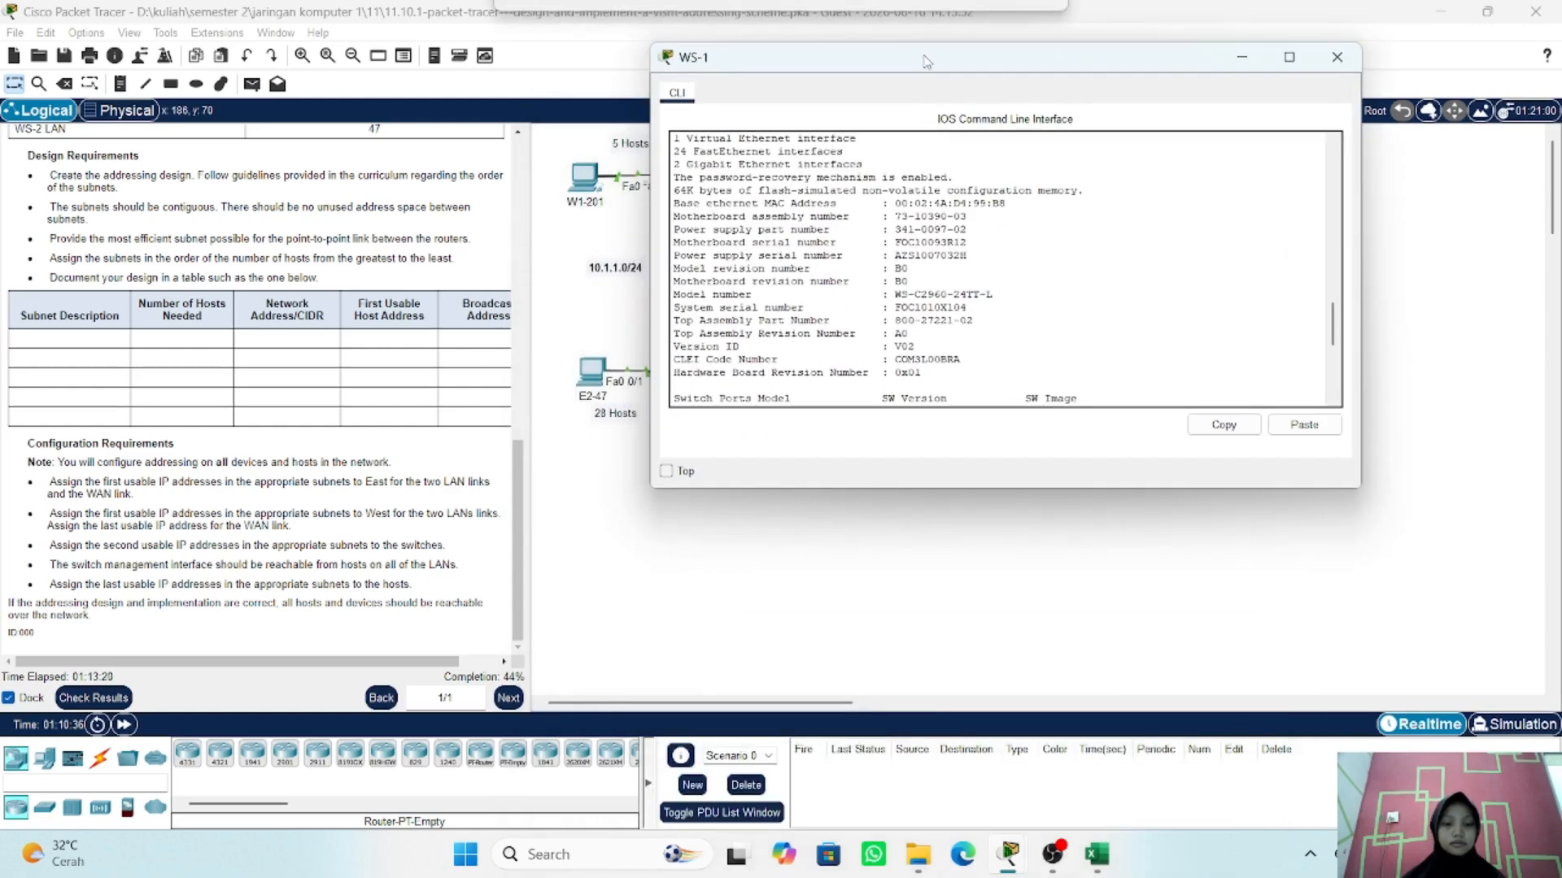
left_click_drag(818, 57, 985, 72)
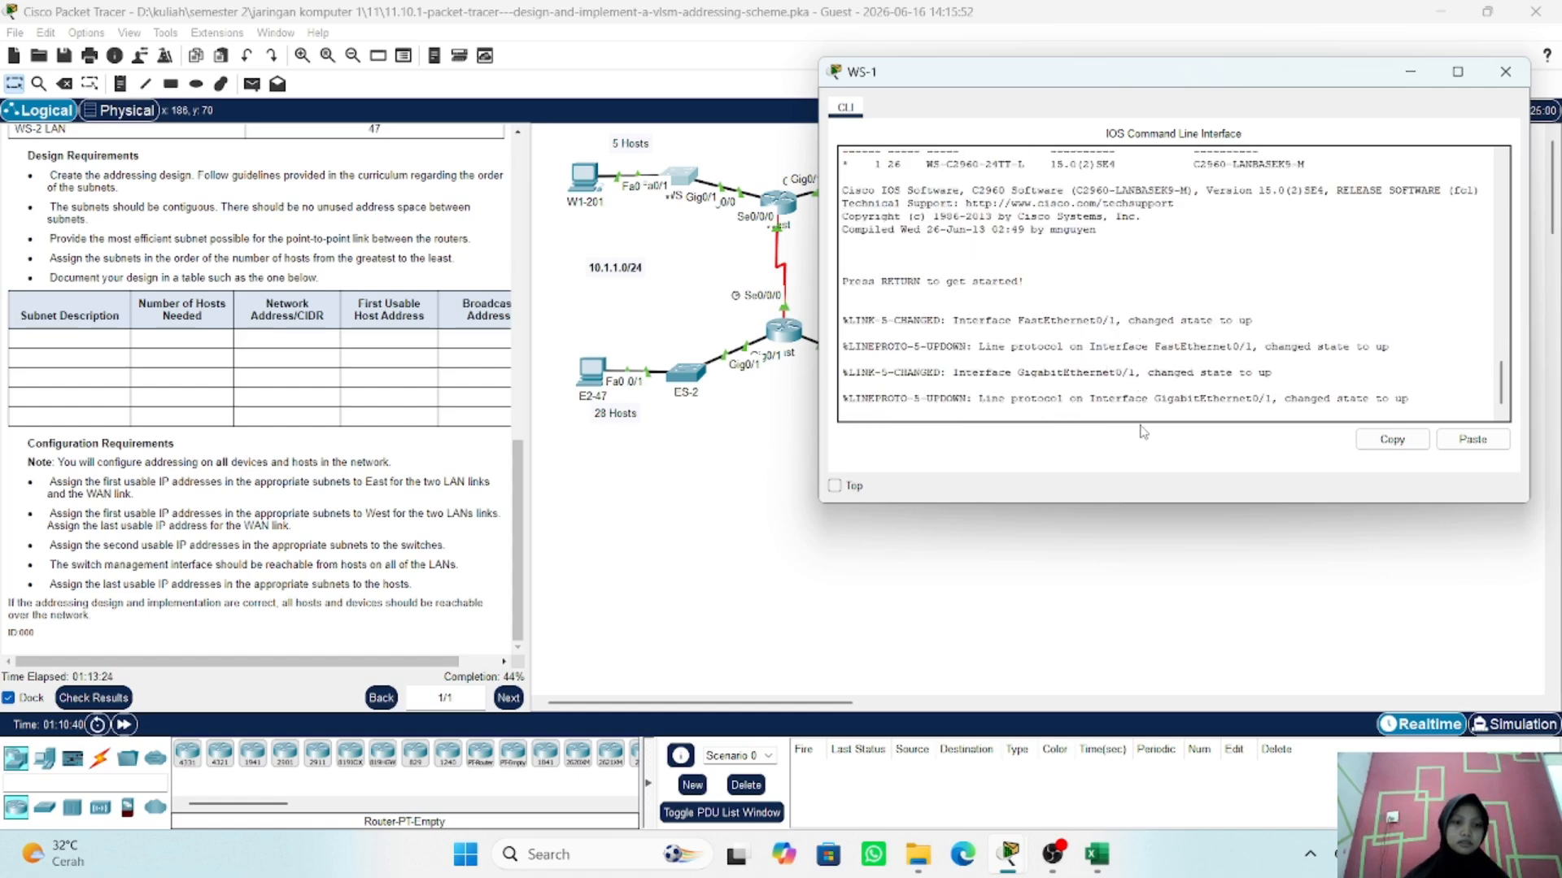
- Enter privileged mode and global configuration mode on switch WS-1
key("Return")
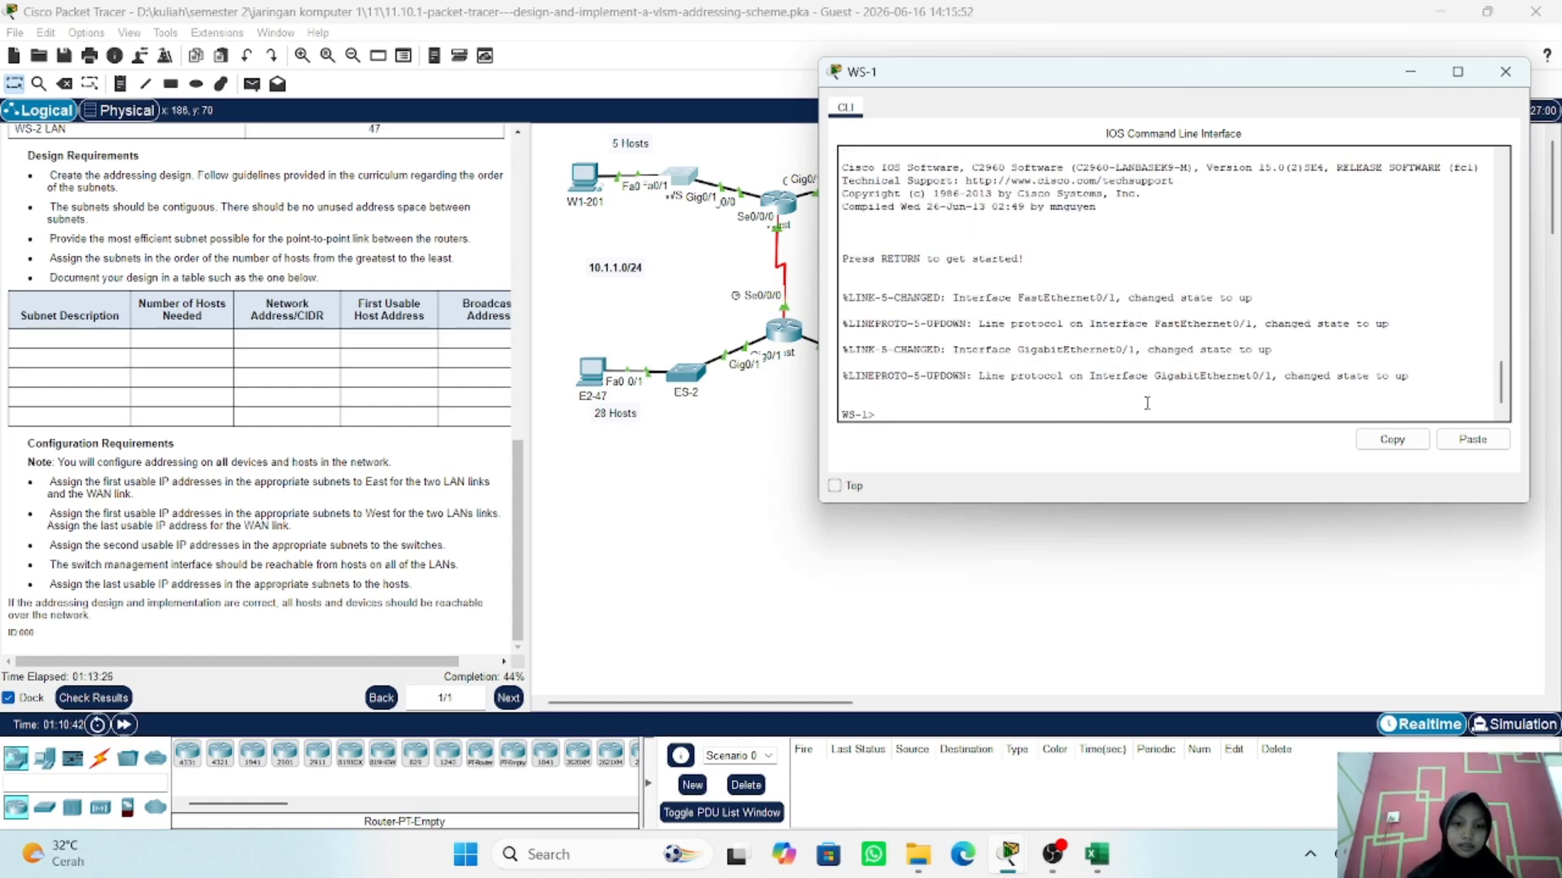
type("en")
key("Tab")
key("Return")
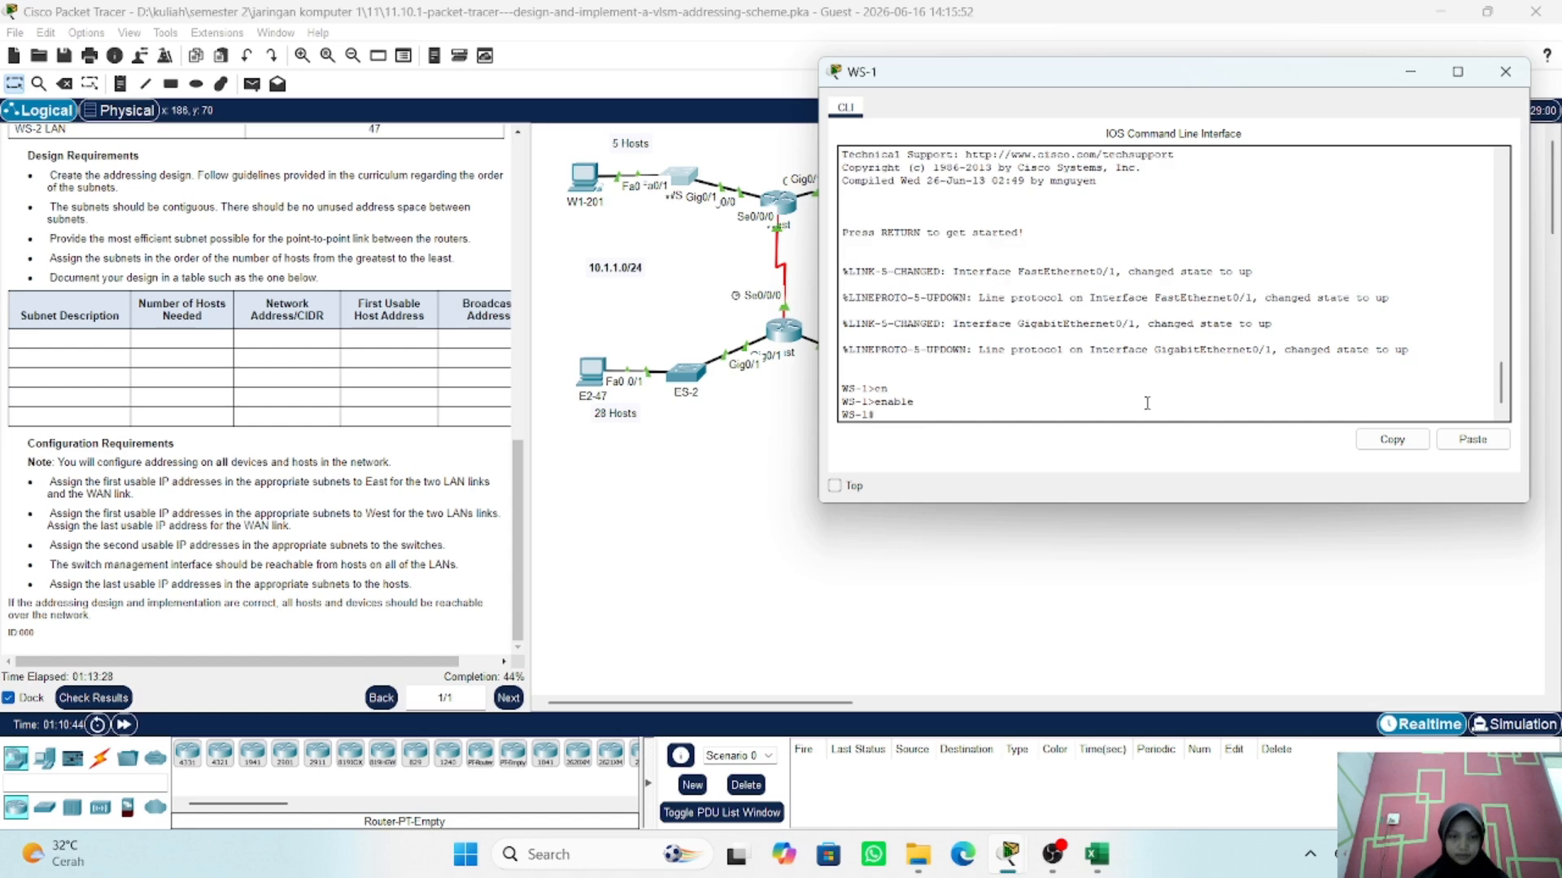
type("con")
key("Tab")
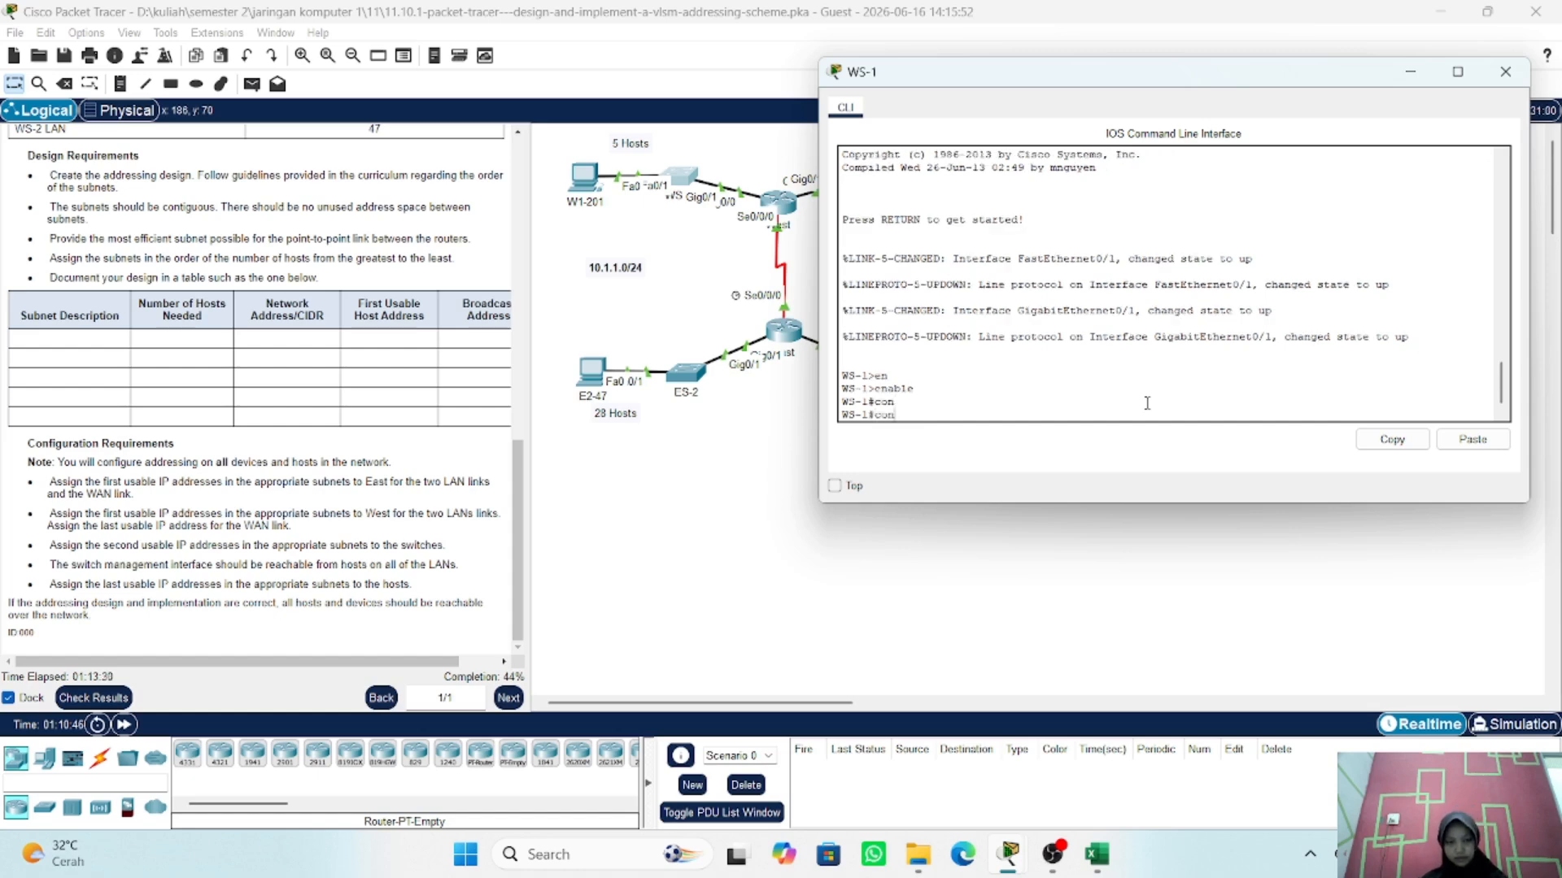
type("f")
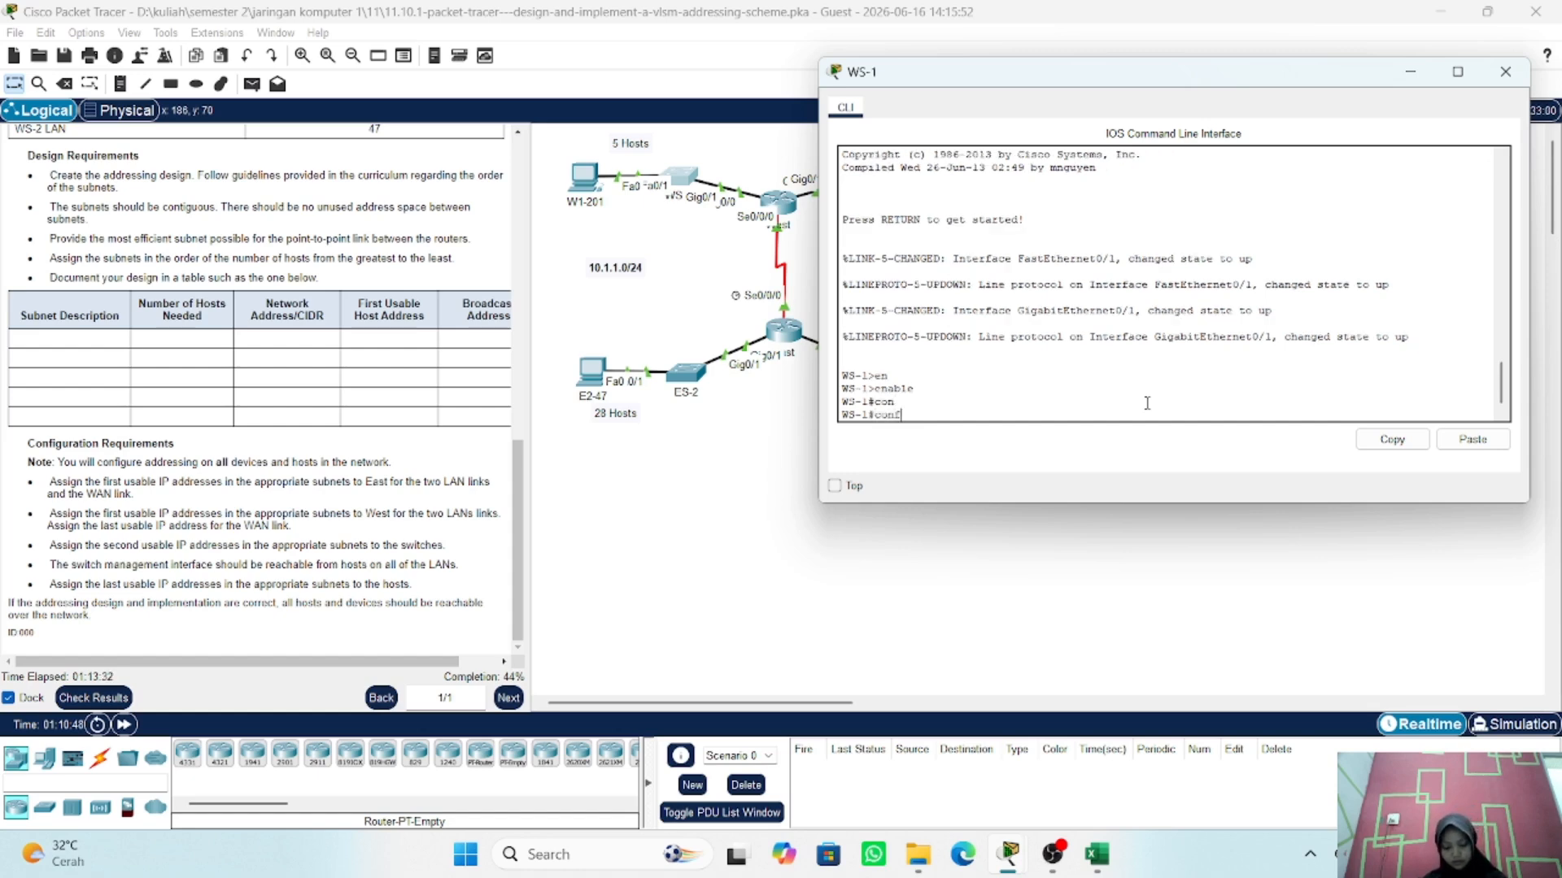
key("Tab")
key("Return")
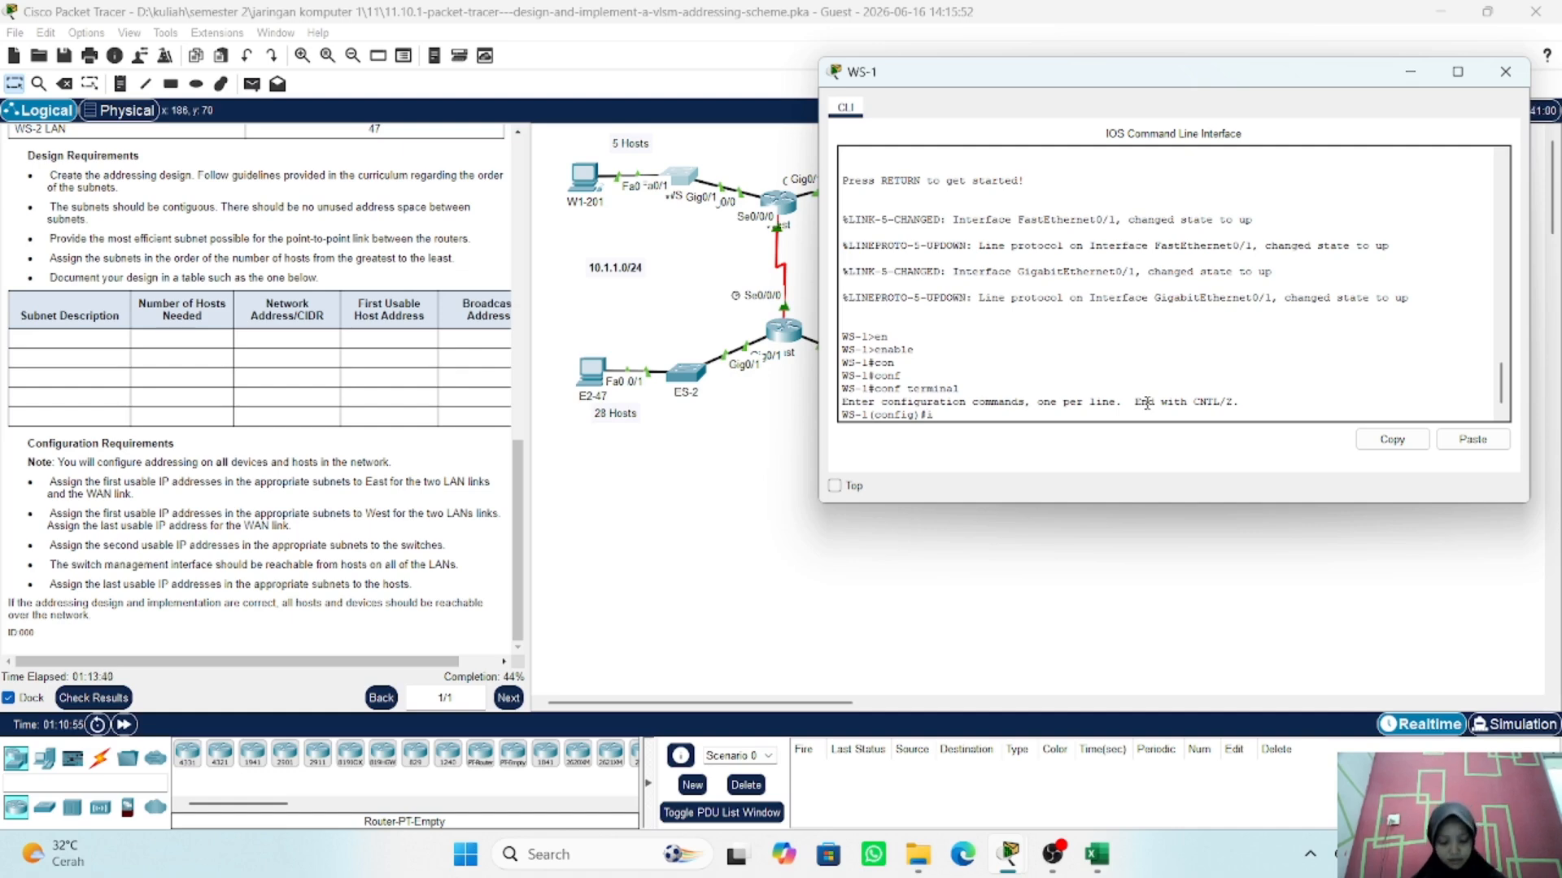
- Assign IP address 10.1.1.114 with mask 255.255.255.248 to interface VLAN 1 on WS-1 and enable the interface
type("int")
key("Tab")
type("vlan 1")
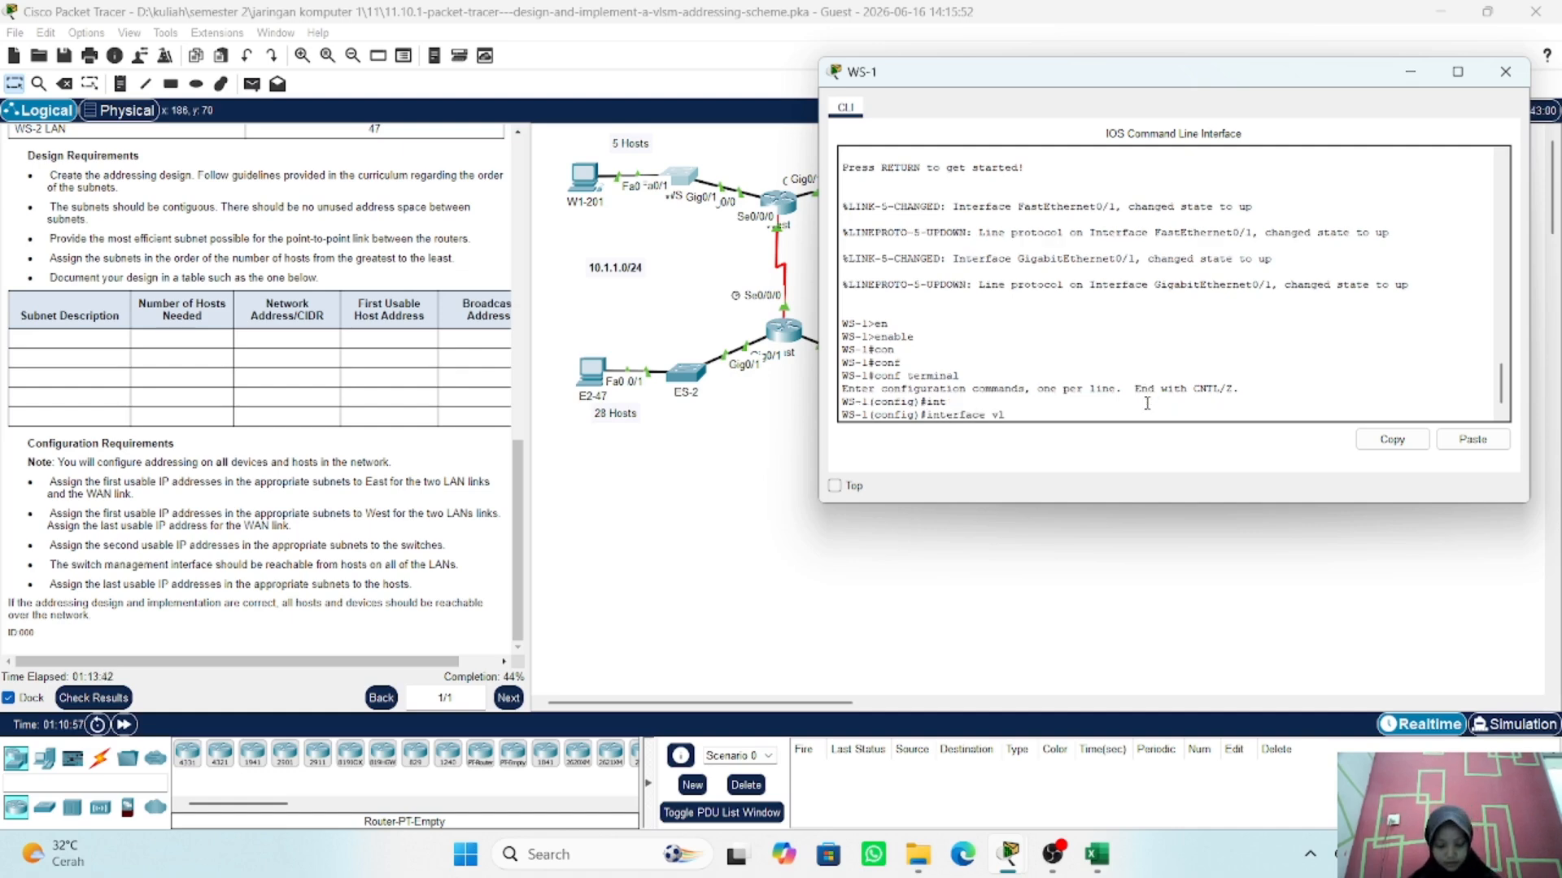
key("Return")
type("ip a")
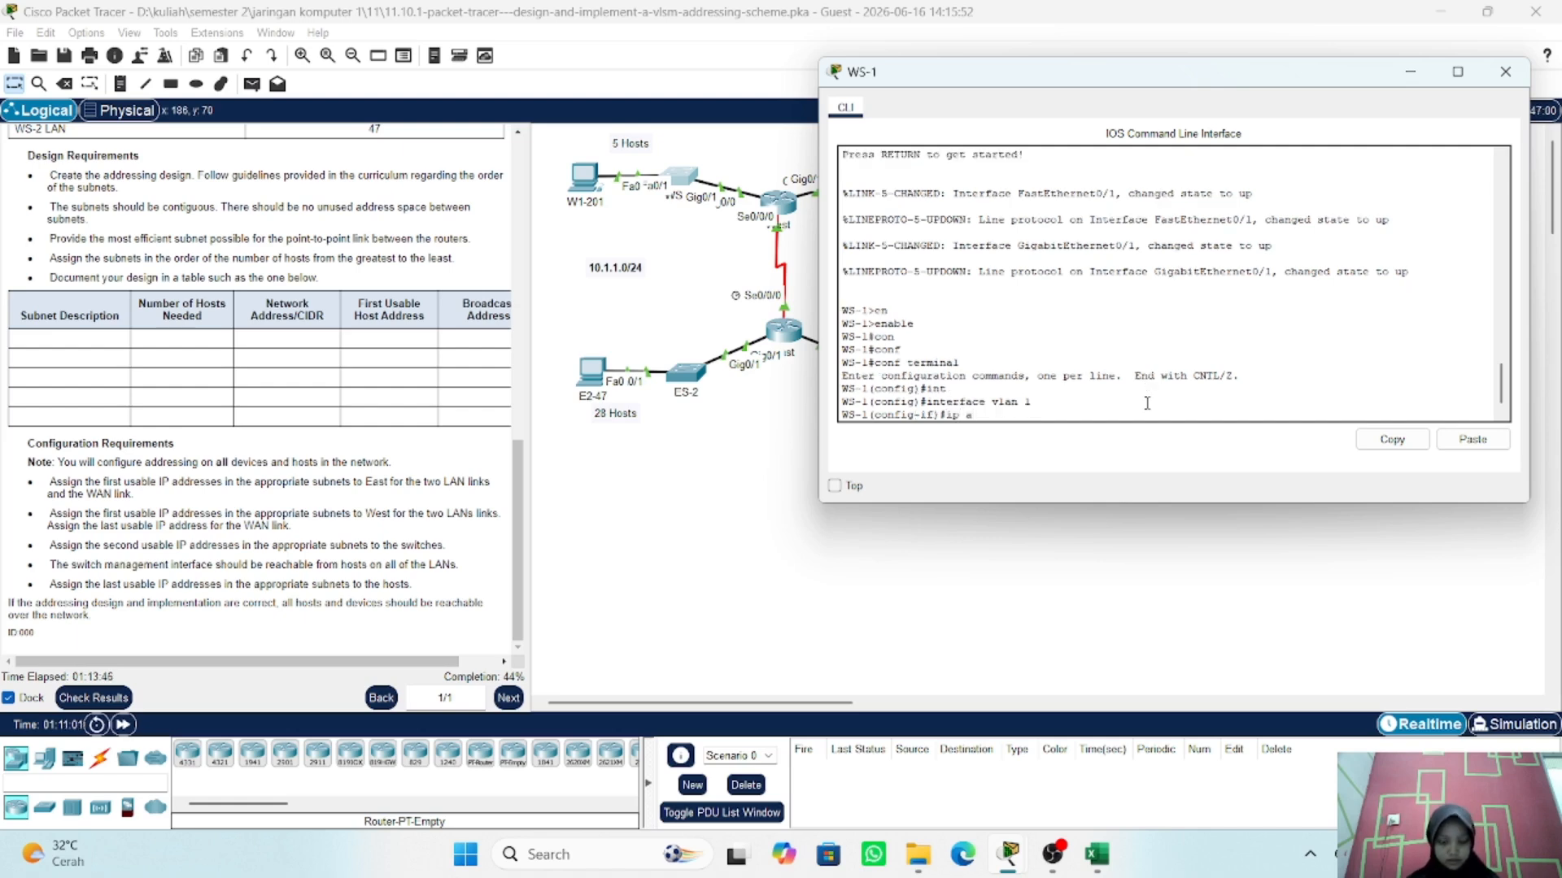
key("Tab")
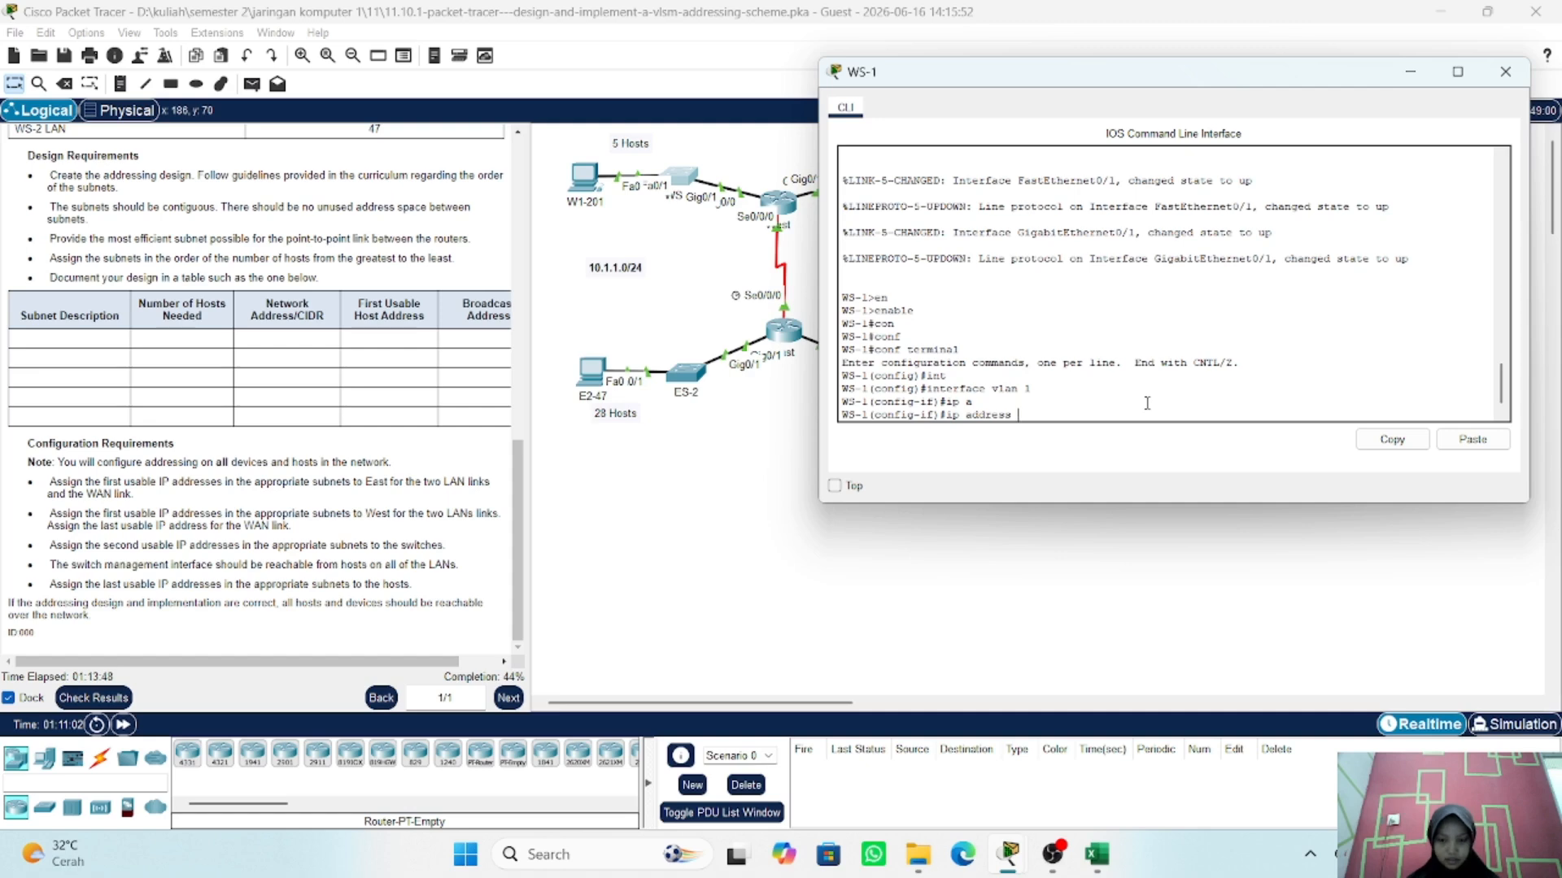
type("10.1.")
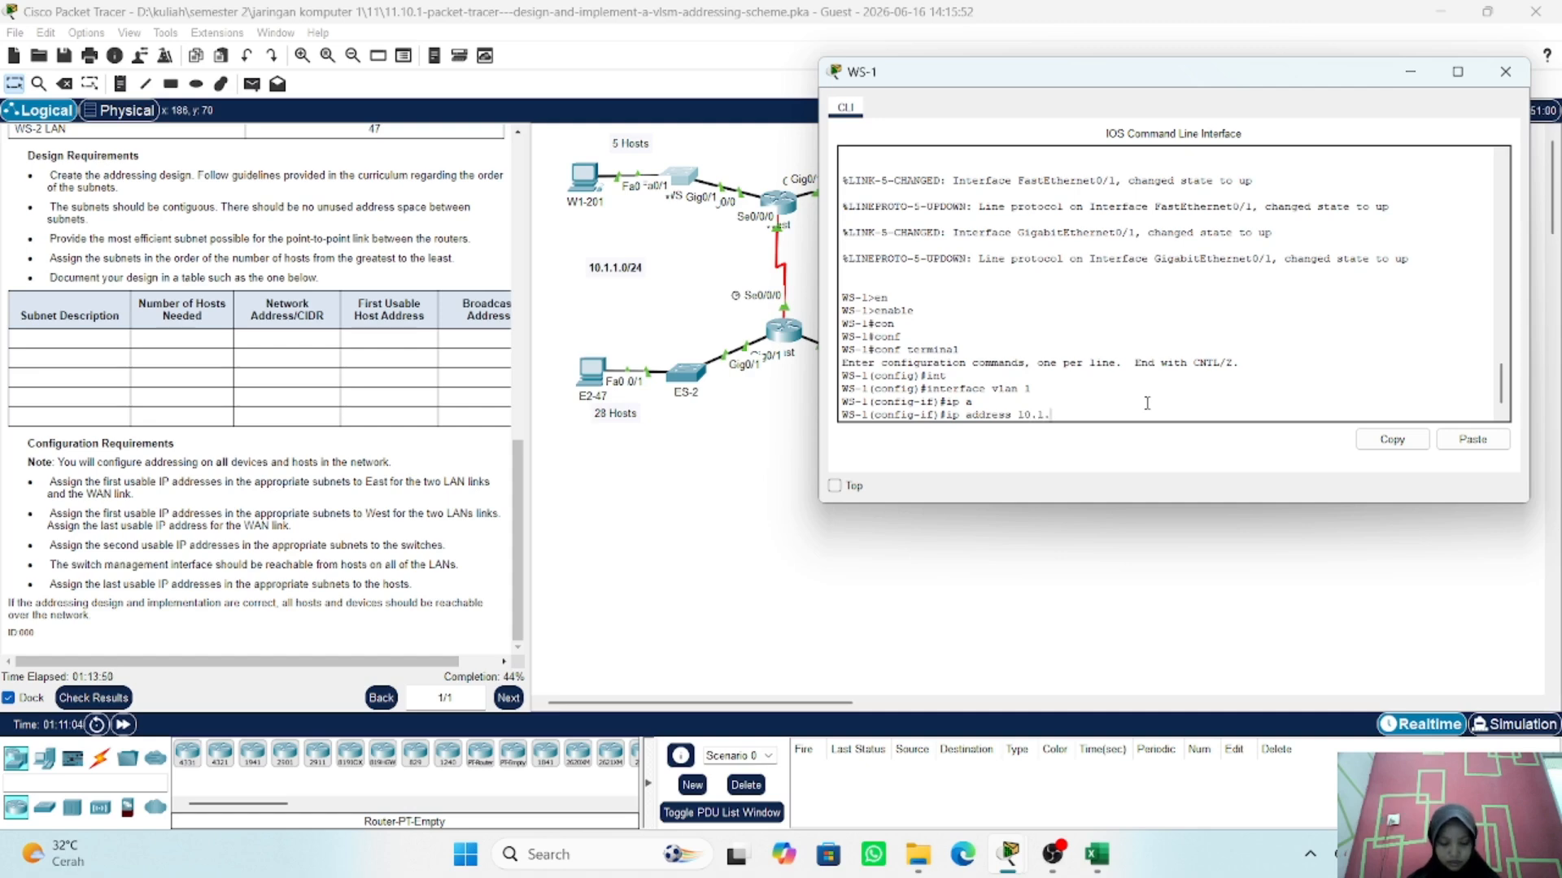
type("1.114")
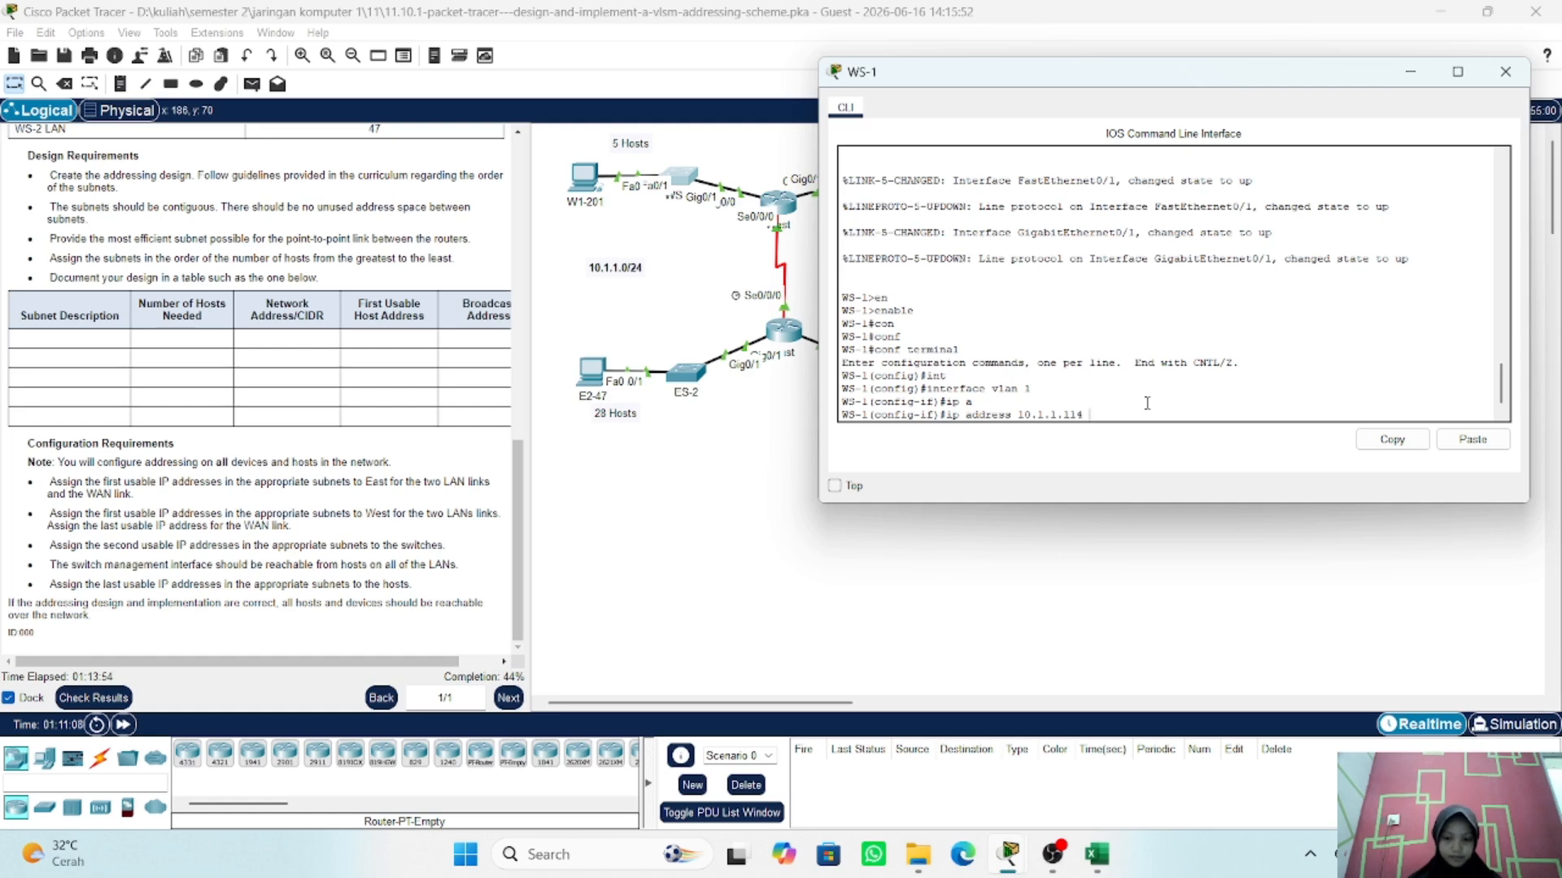
type(" 255.2")
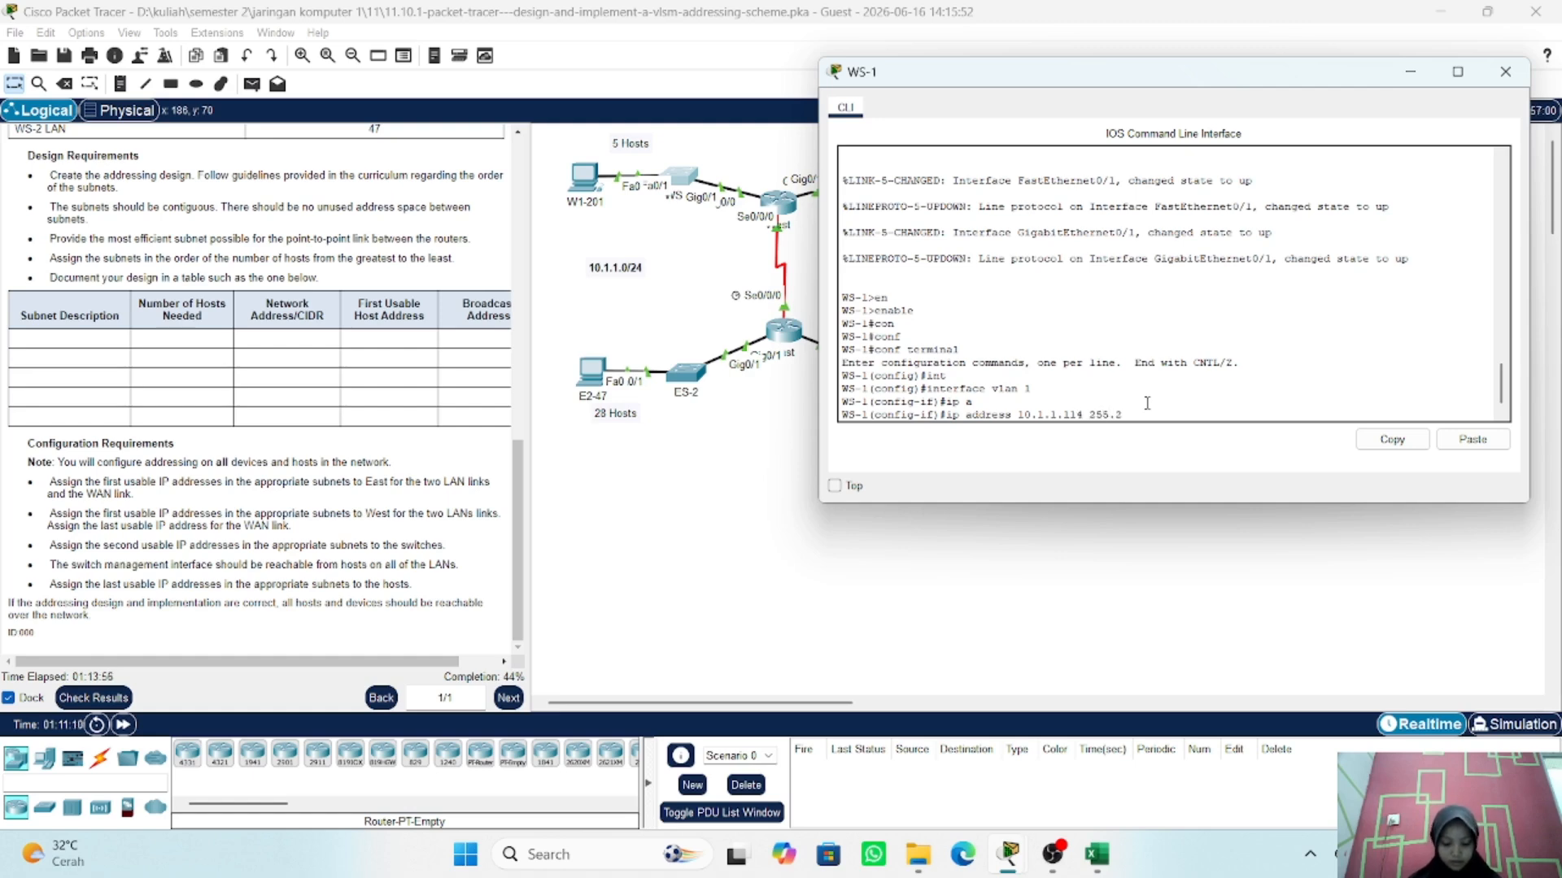
type("55.2")
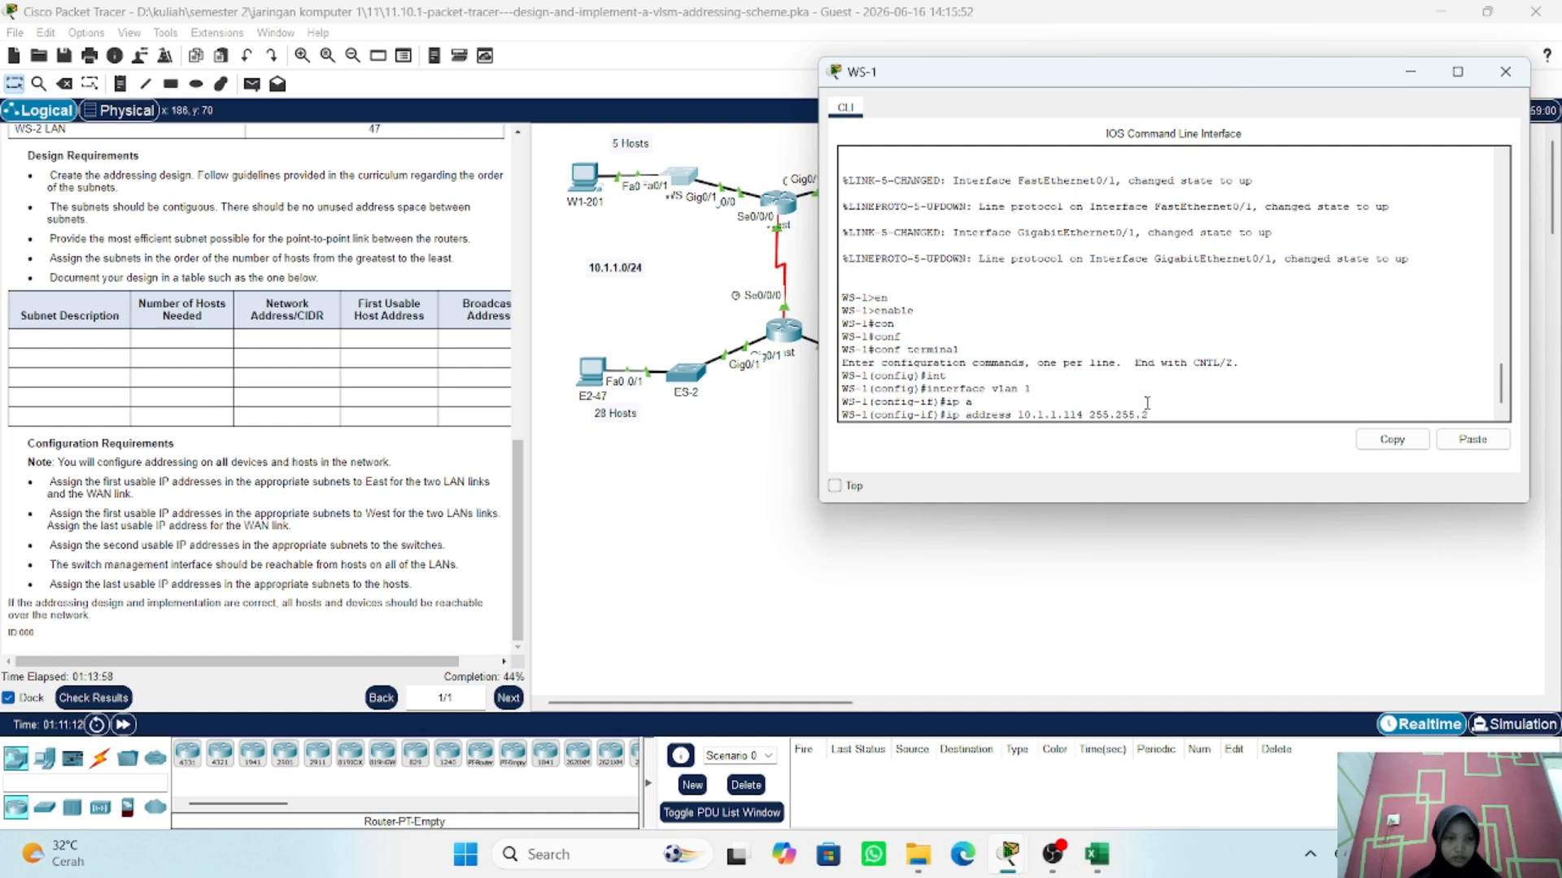
type("55.")
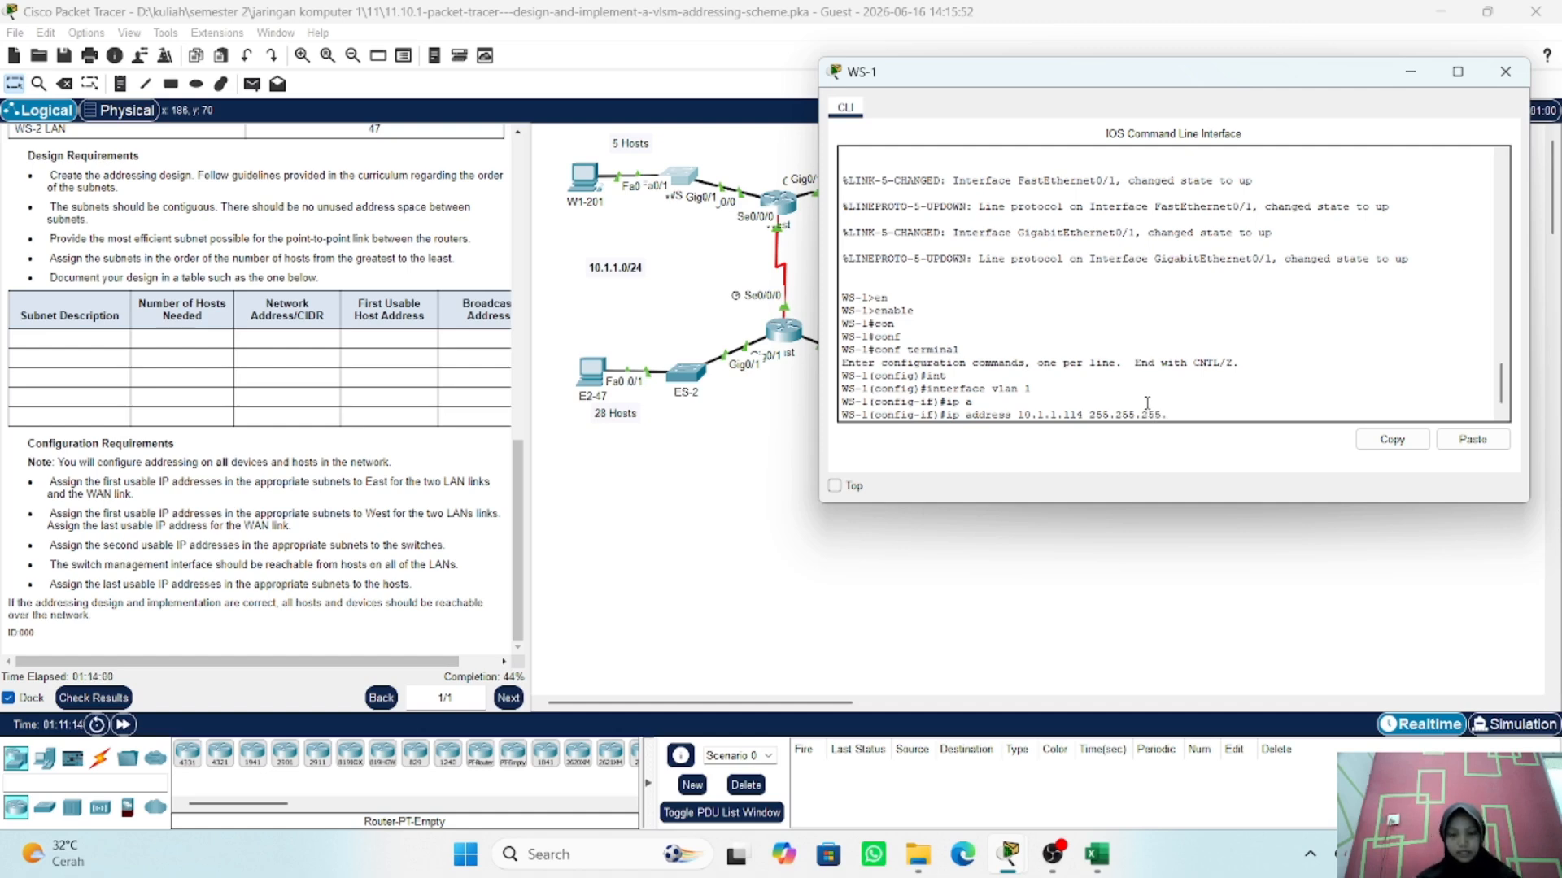
type("248")
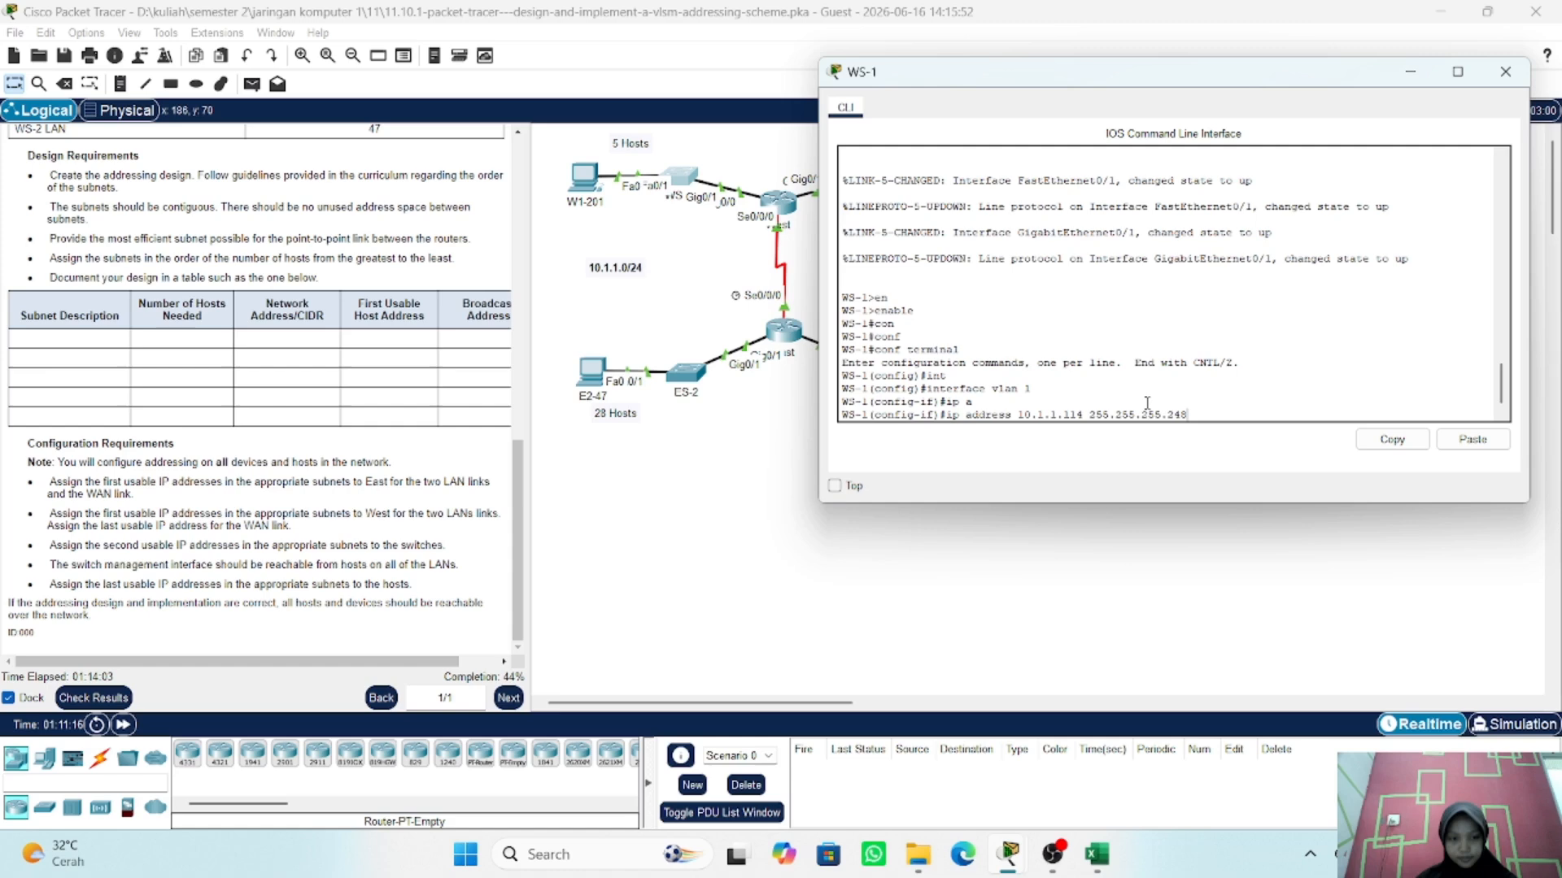
key("Return")
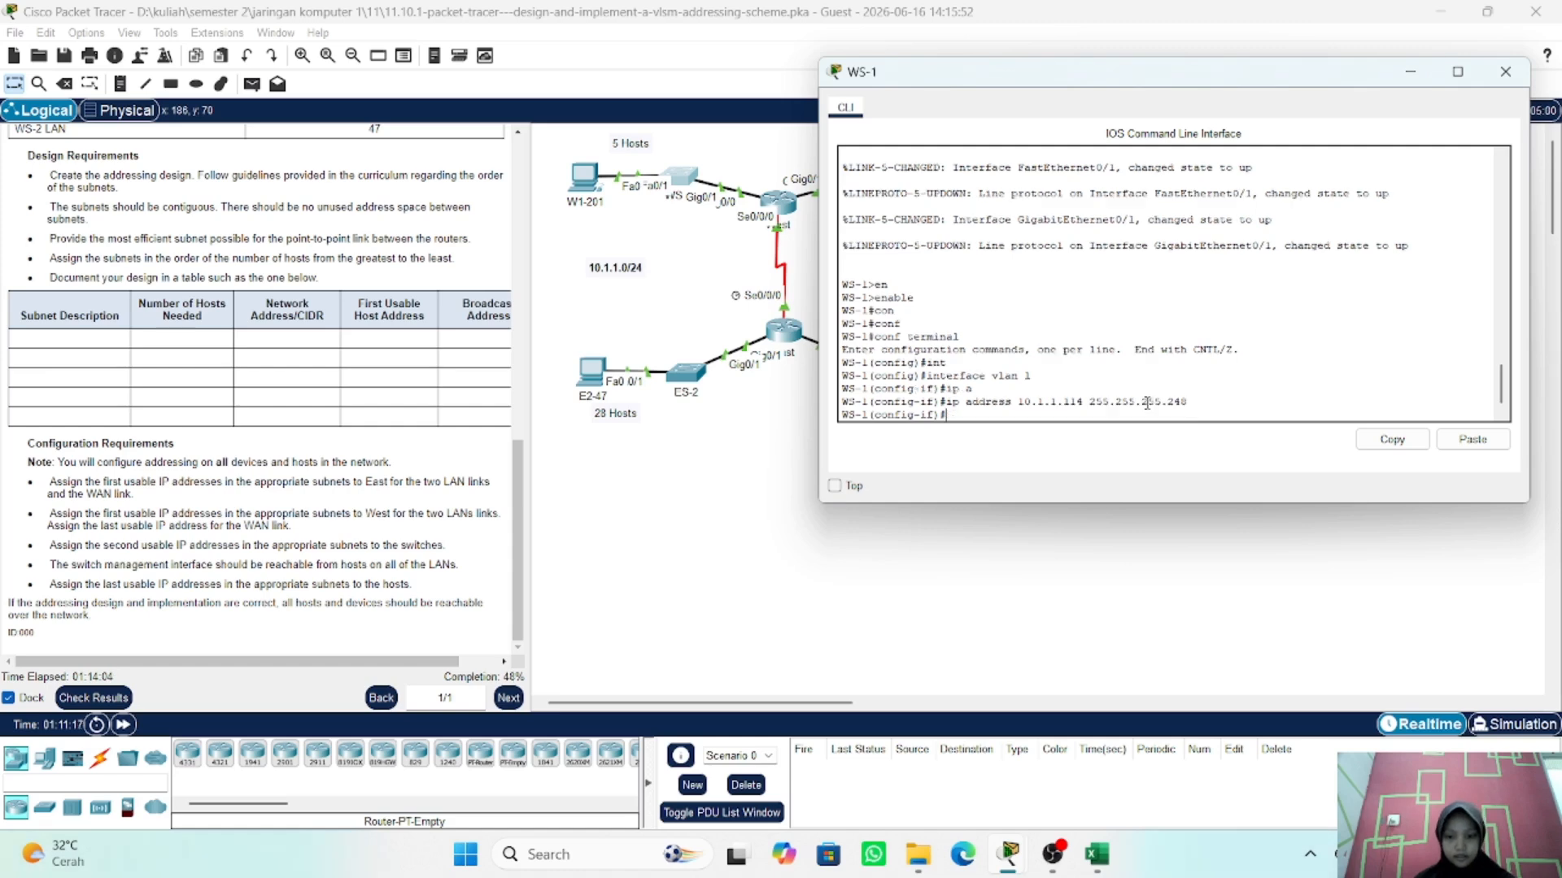
type("no sh")
key("Return")
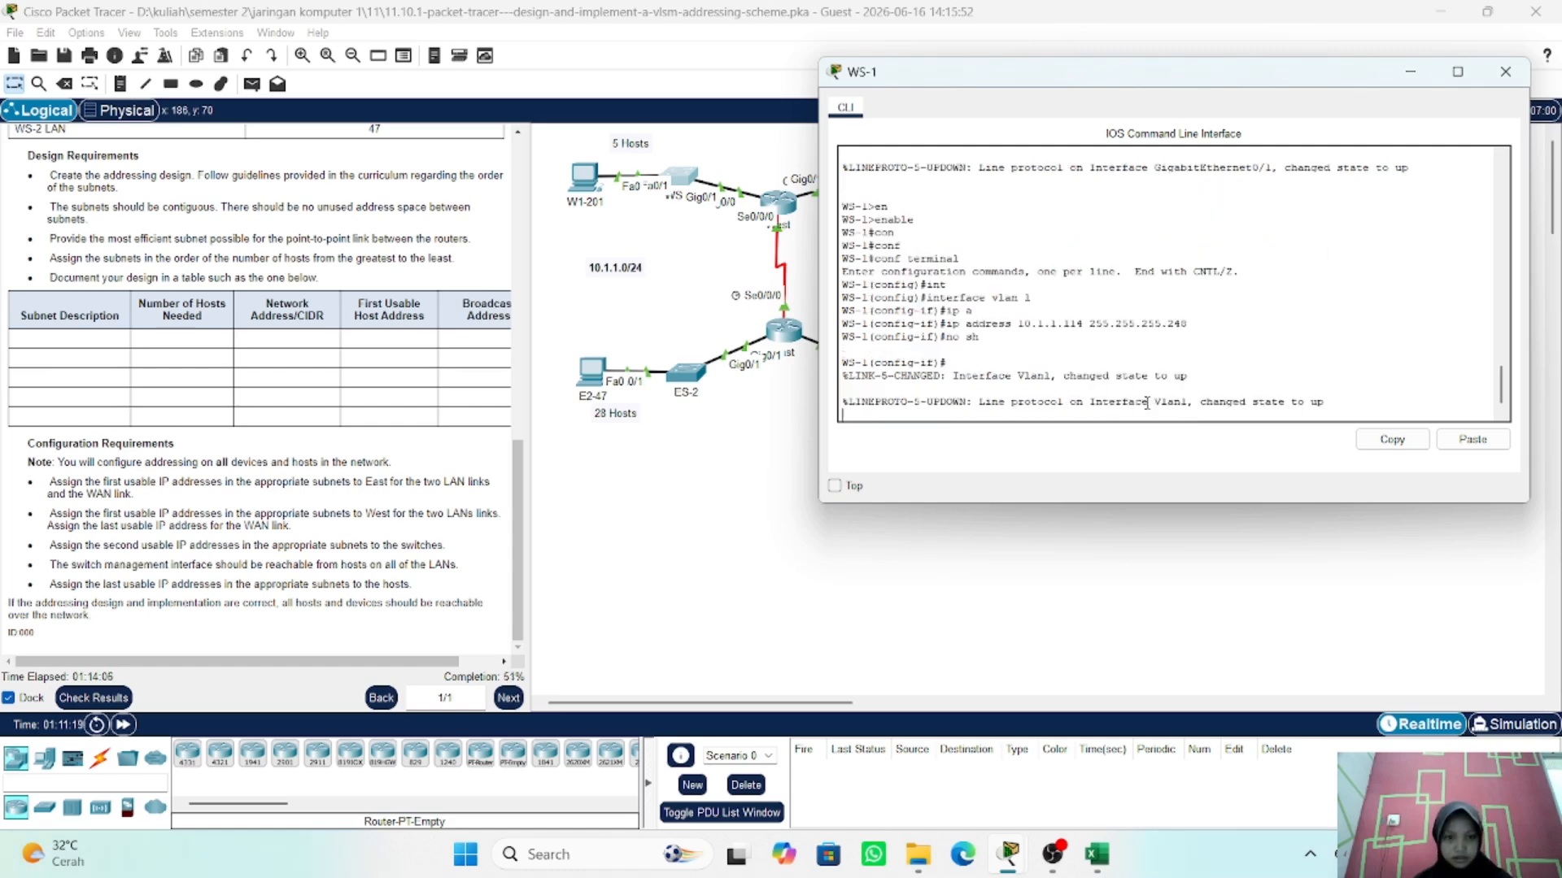
type("ip de")
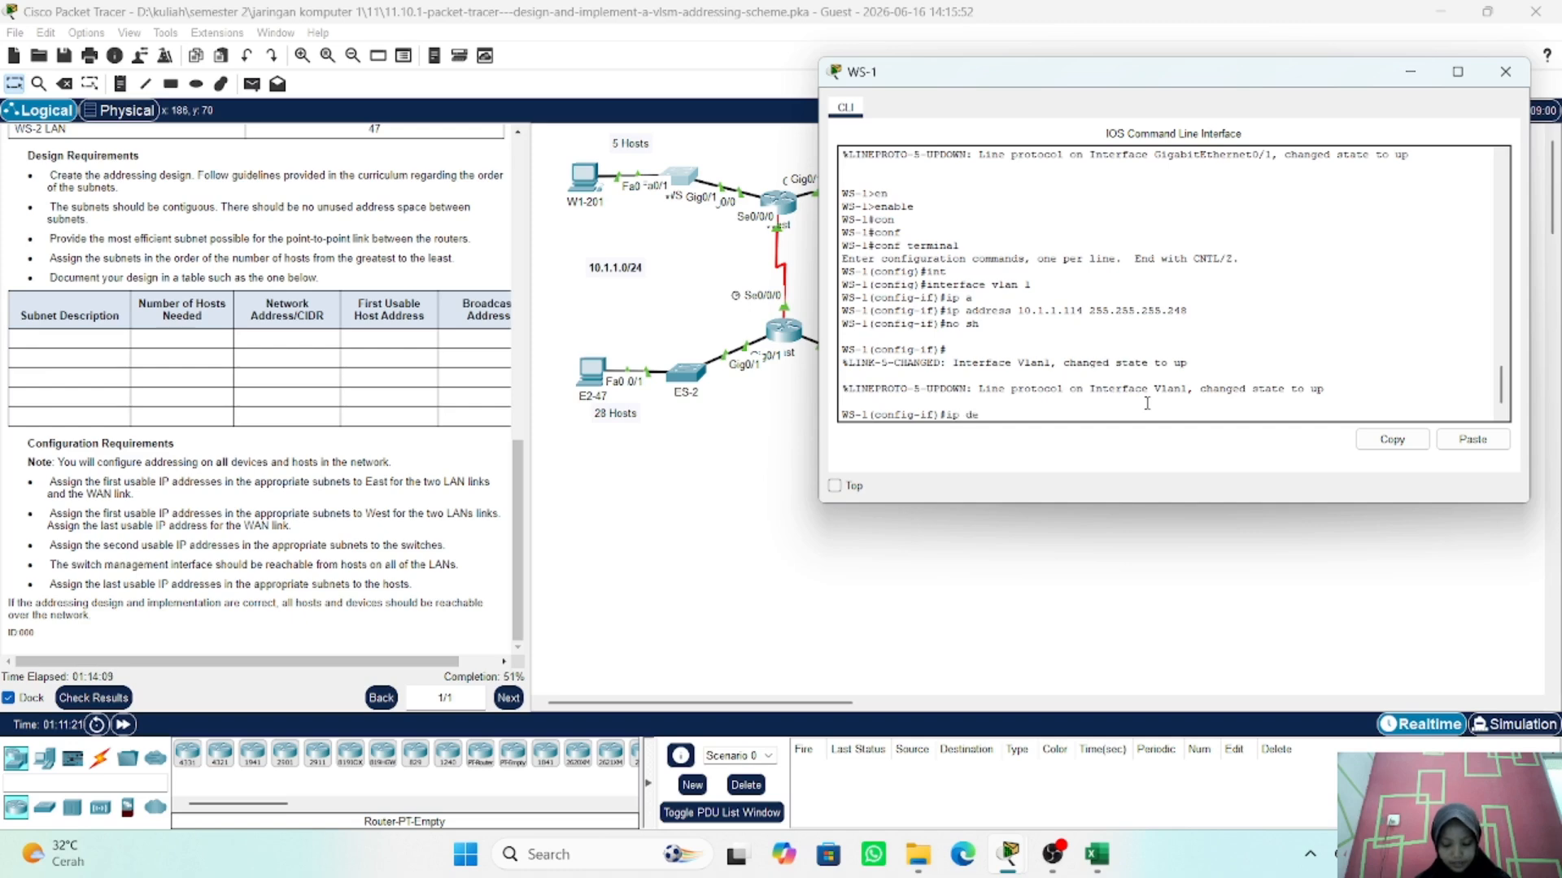
key("Tab")
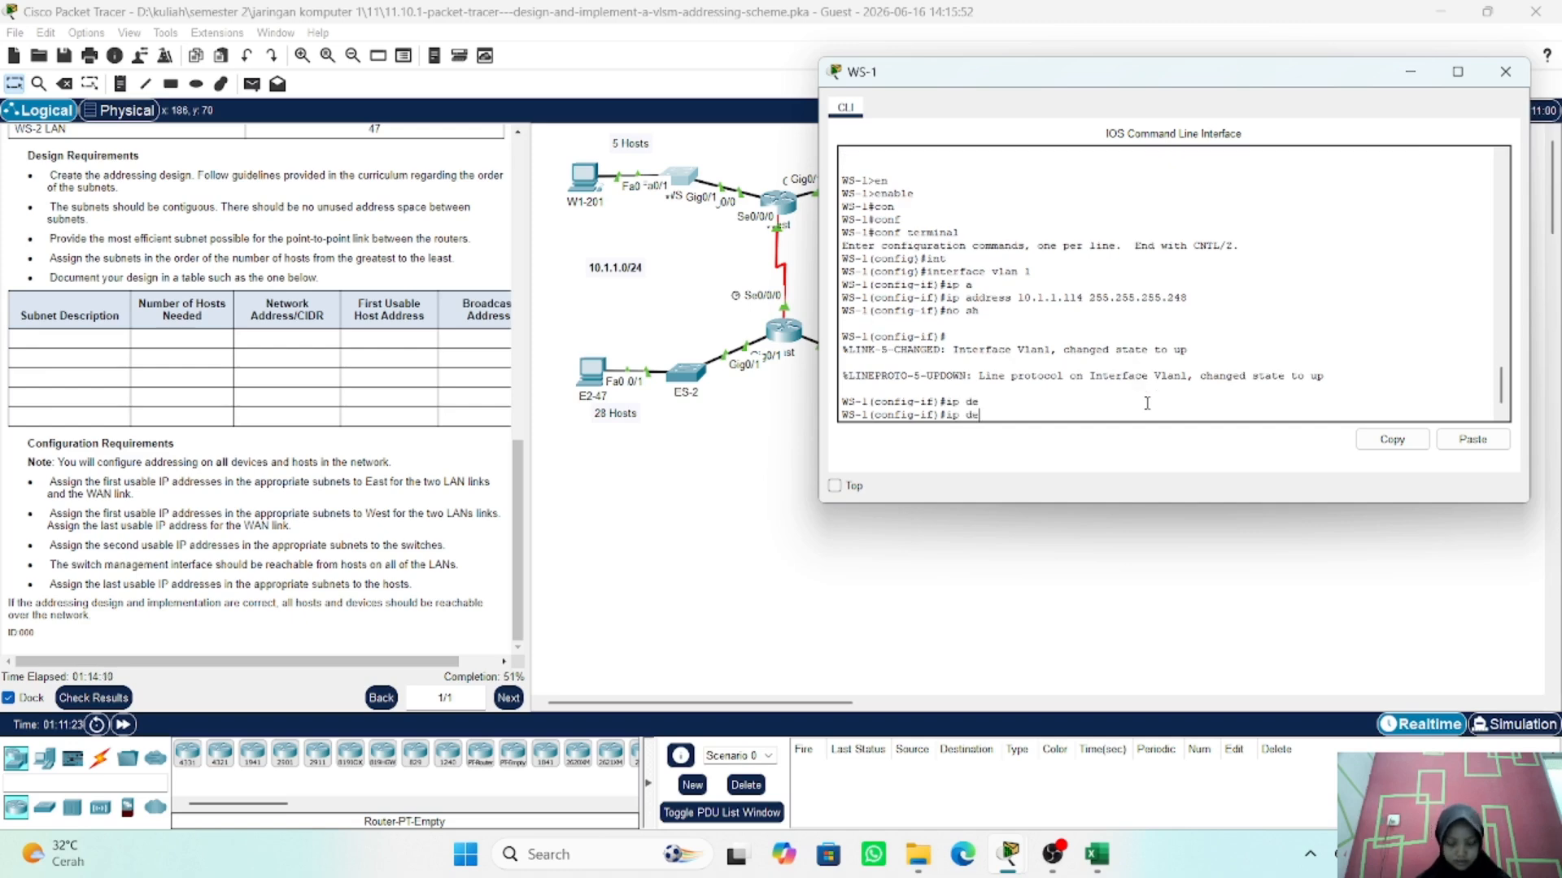
type("f")
key("Tab")
type("au")
key("Tab")
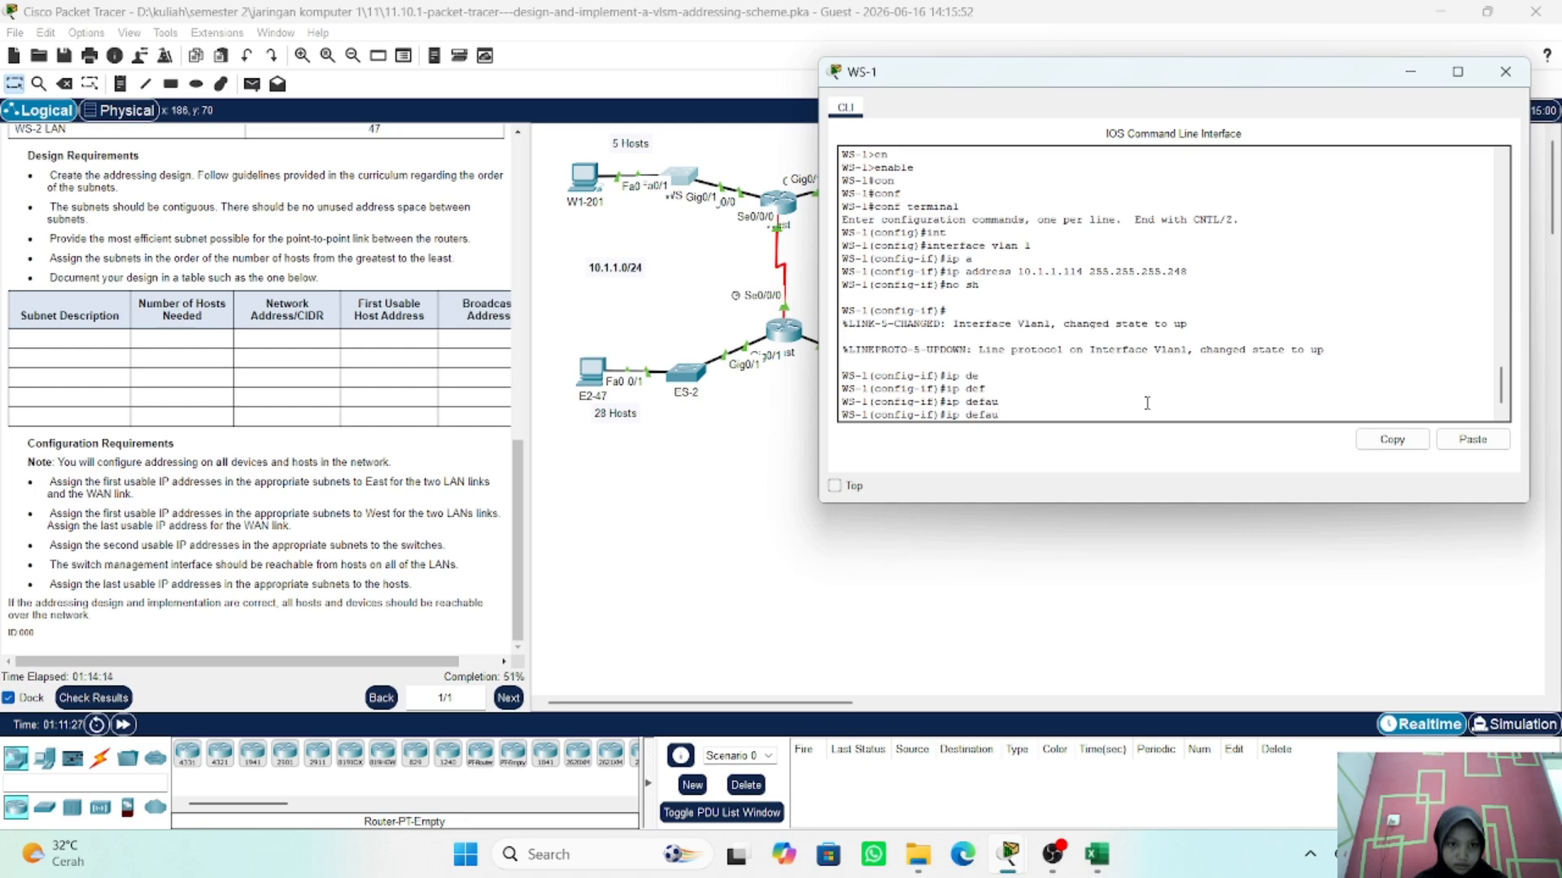
key("BackSpace")
key("BackSpace")
key("BackSpace")
key("BackSpace")
key("BackSpace")
key("BackSpace")
key("BackSpace")
key("BackSpace")
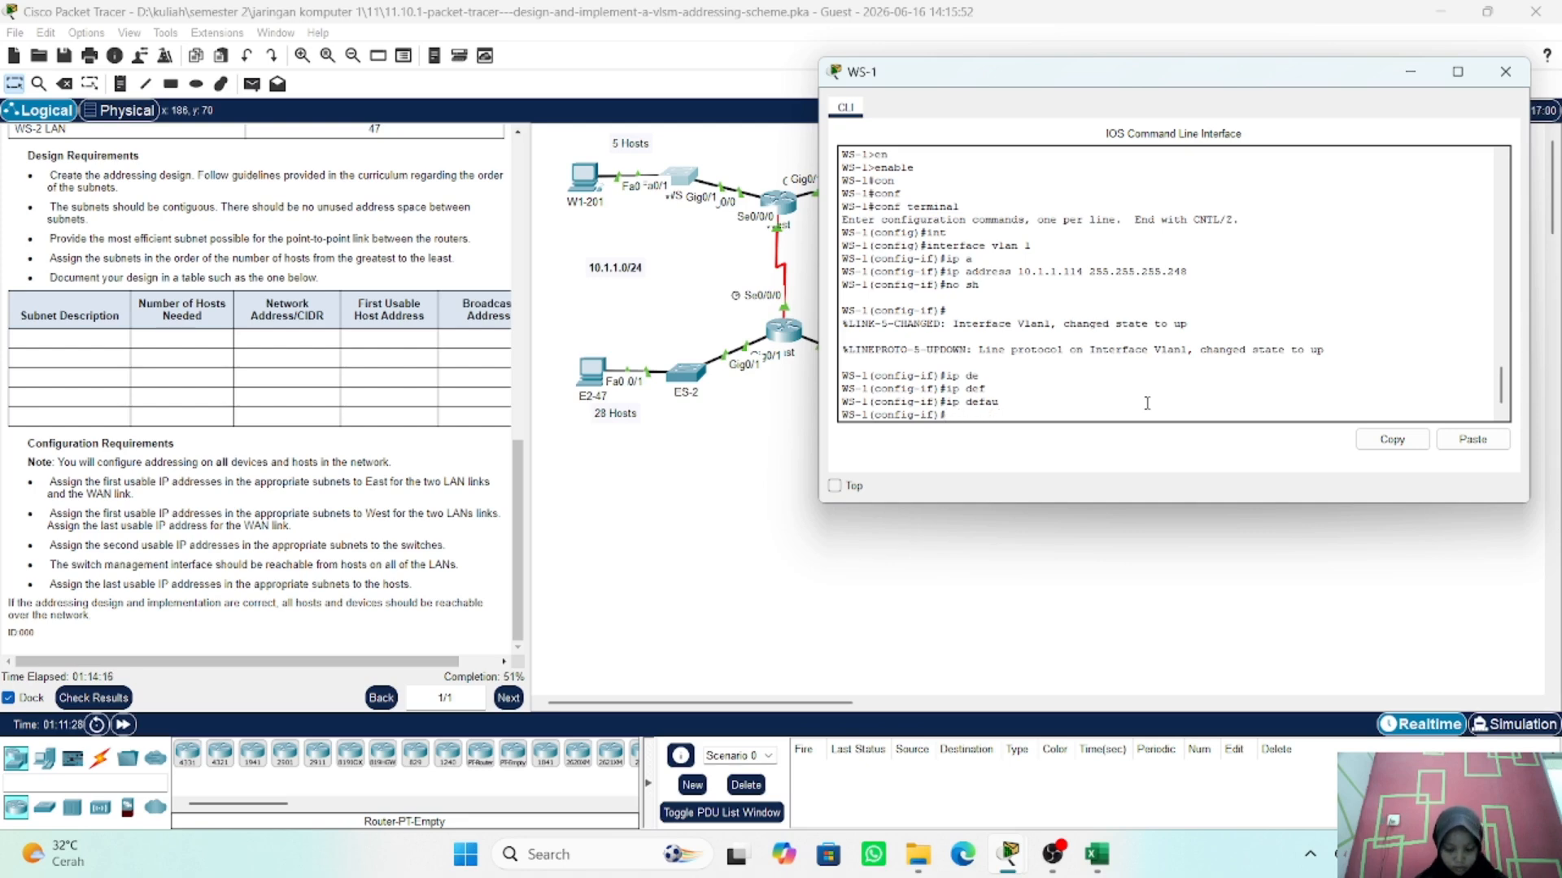
- Exit interface configuration on WS-1 and set the switch's default gateway to 10.1.1.113
type("exit")
key("Return")
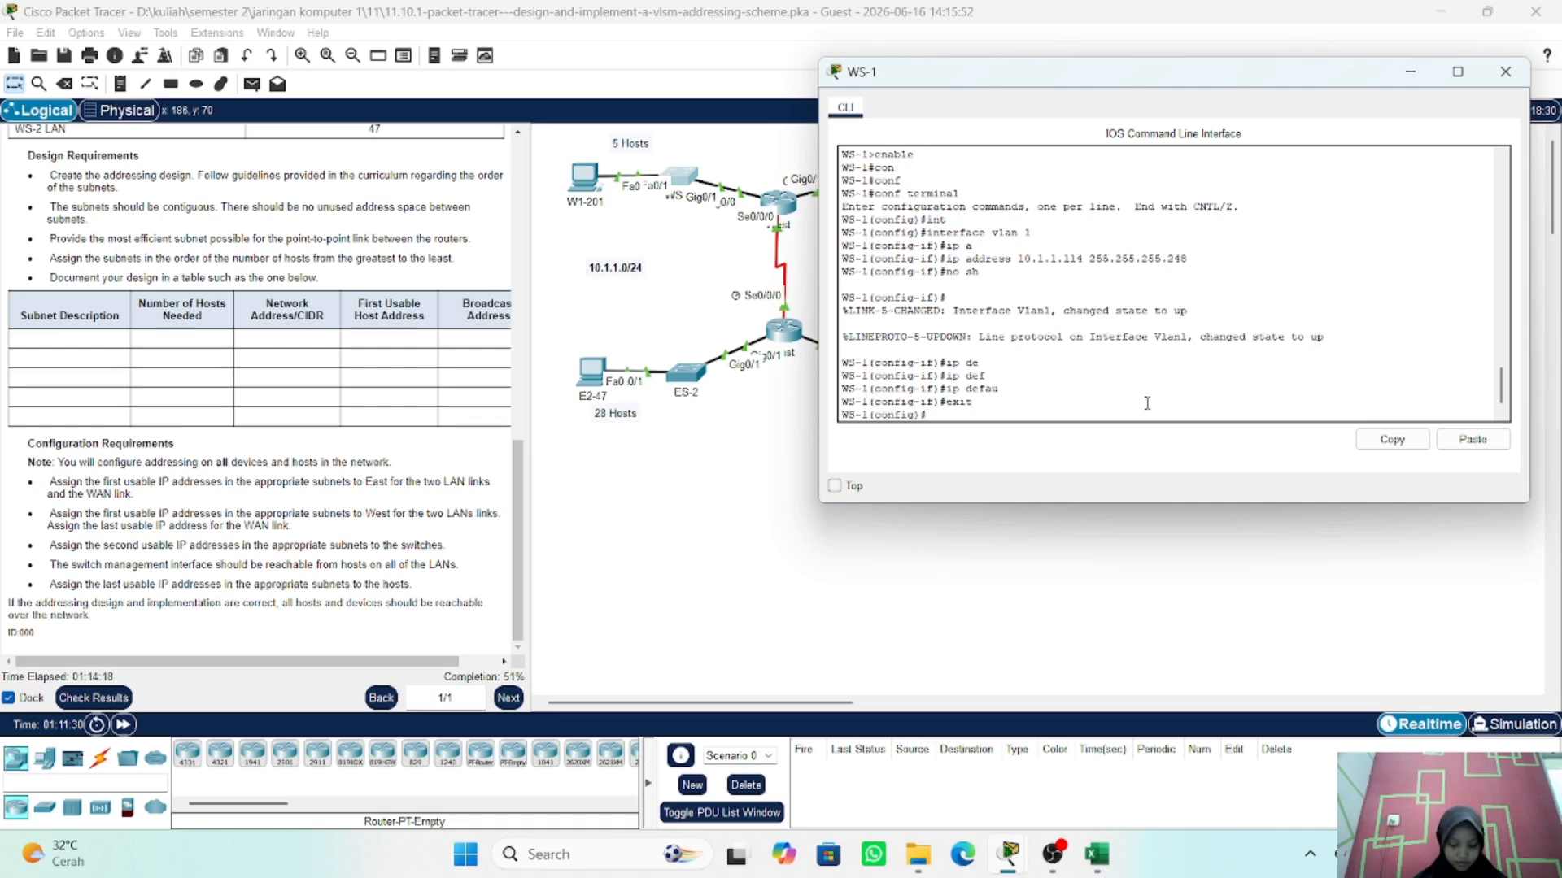
type("ip de")
key("Tab")
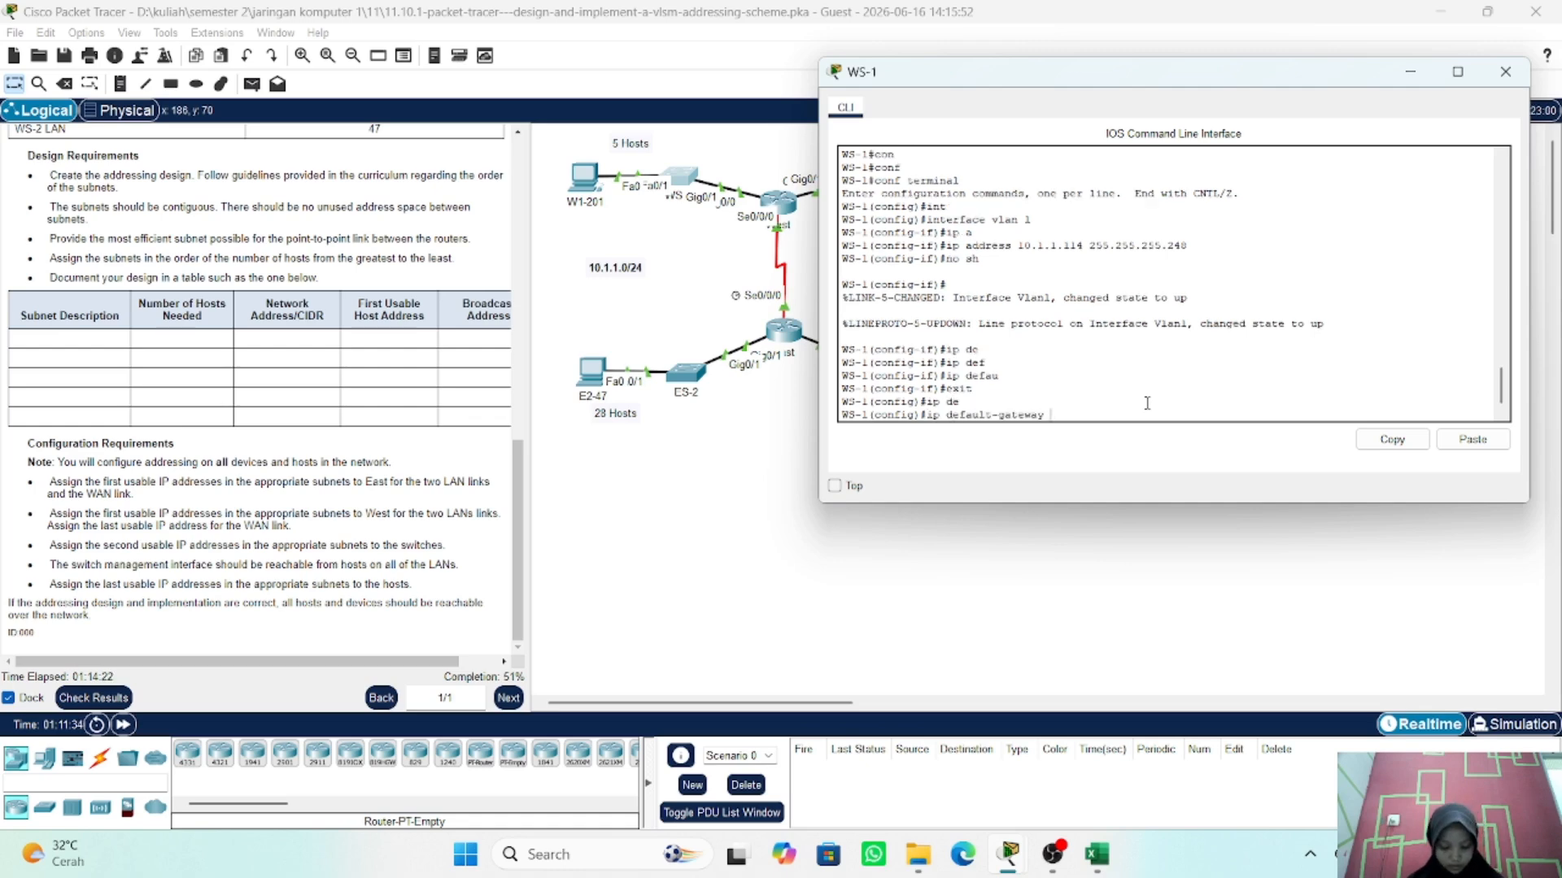
type("10.1.1")
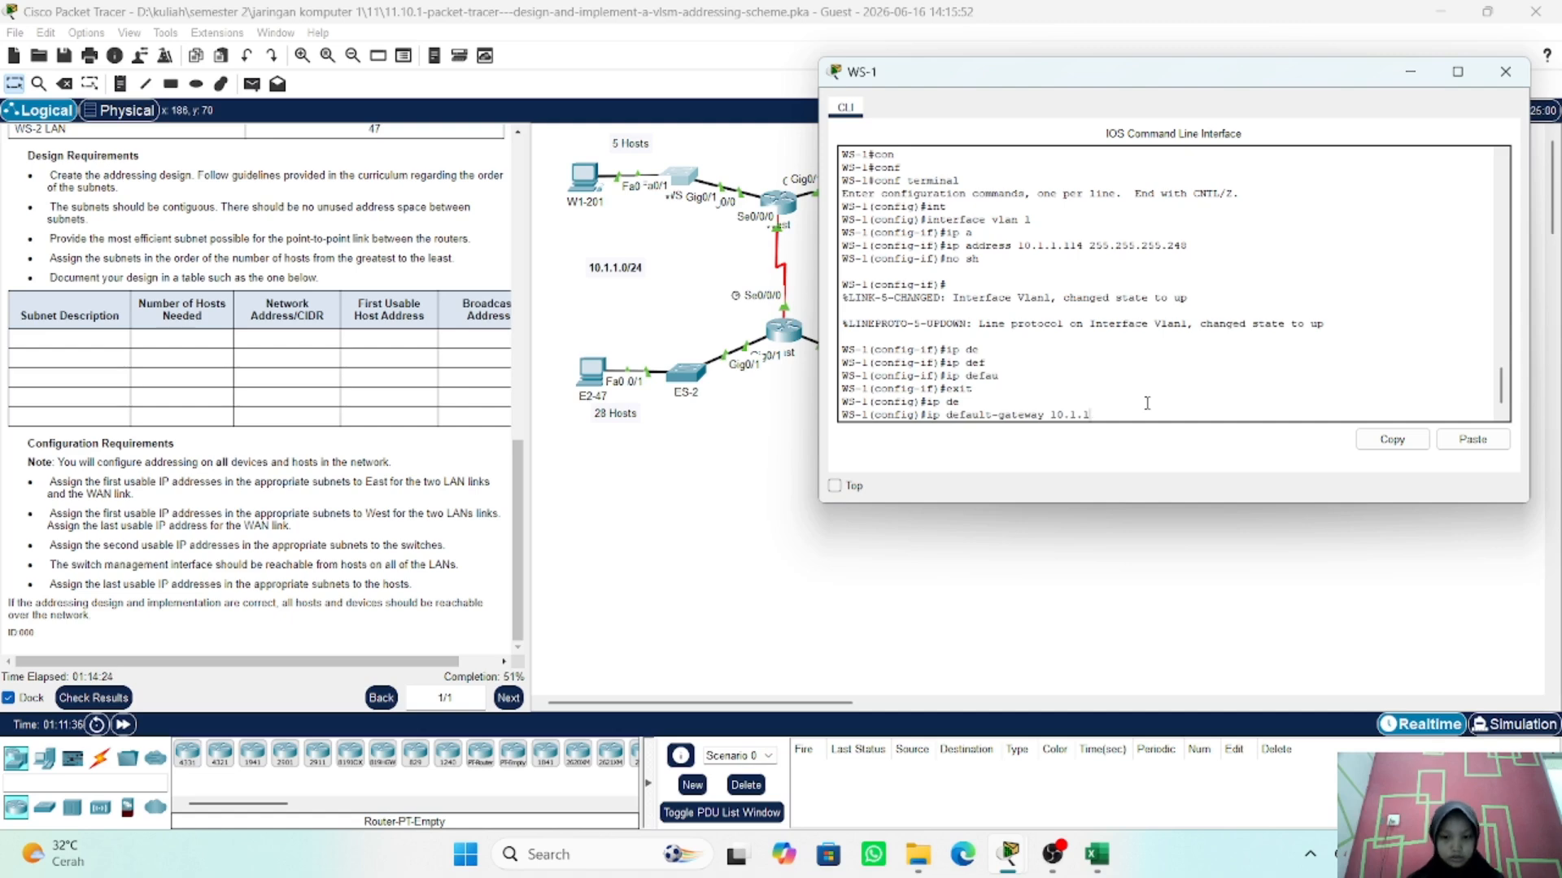
type(".11")
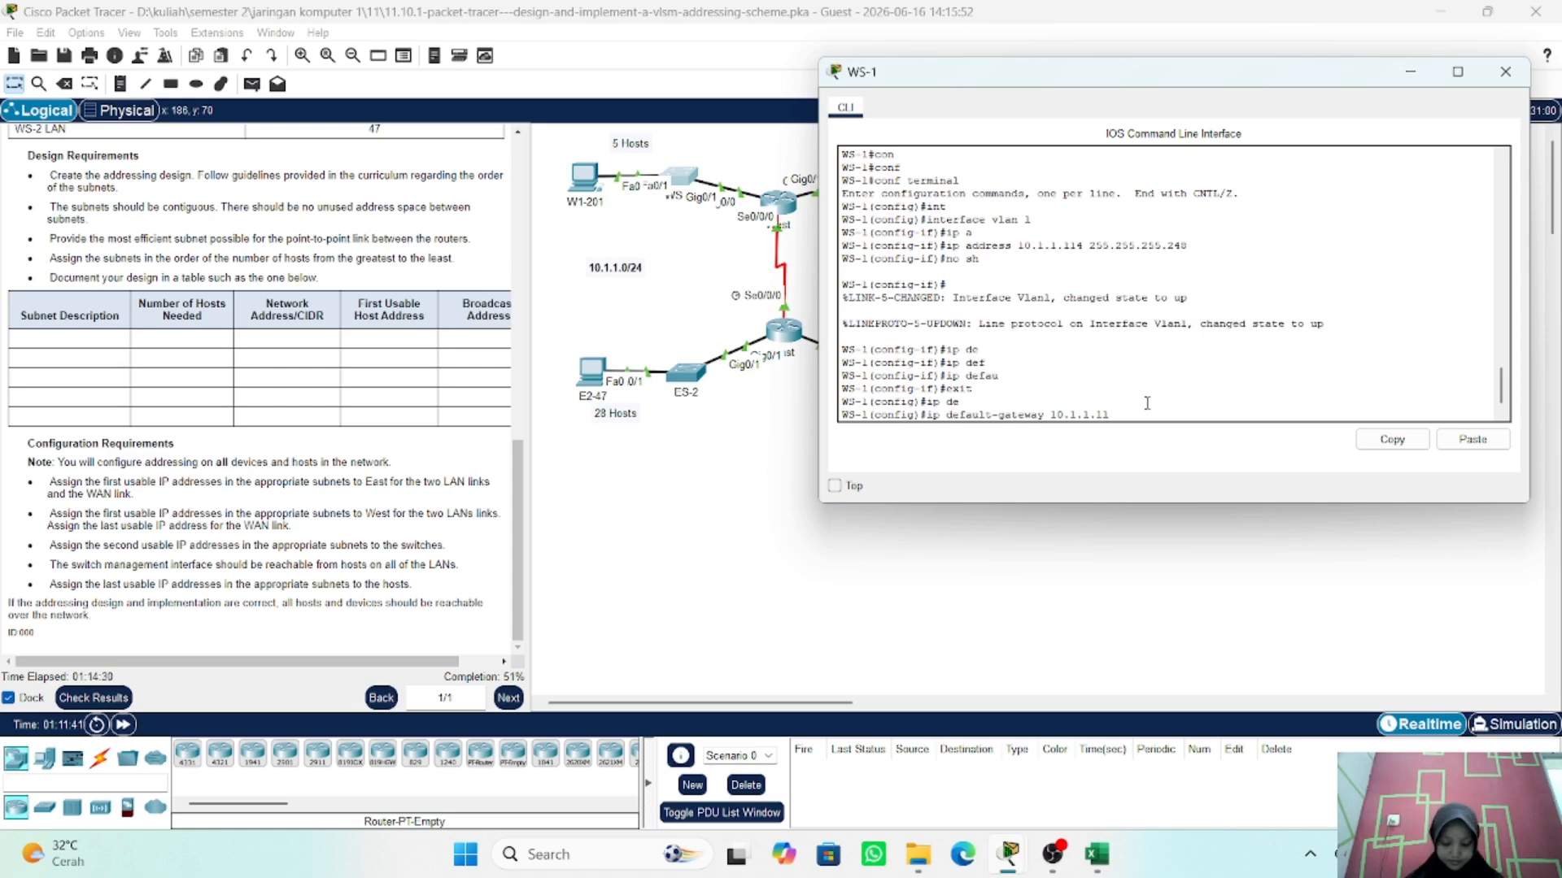
type("43")
key("Return")
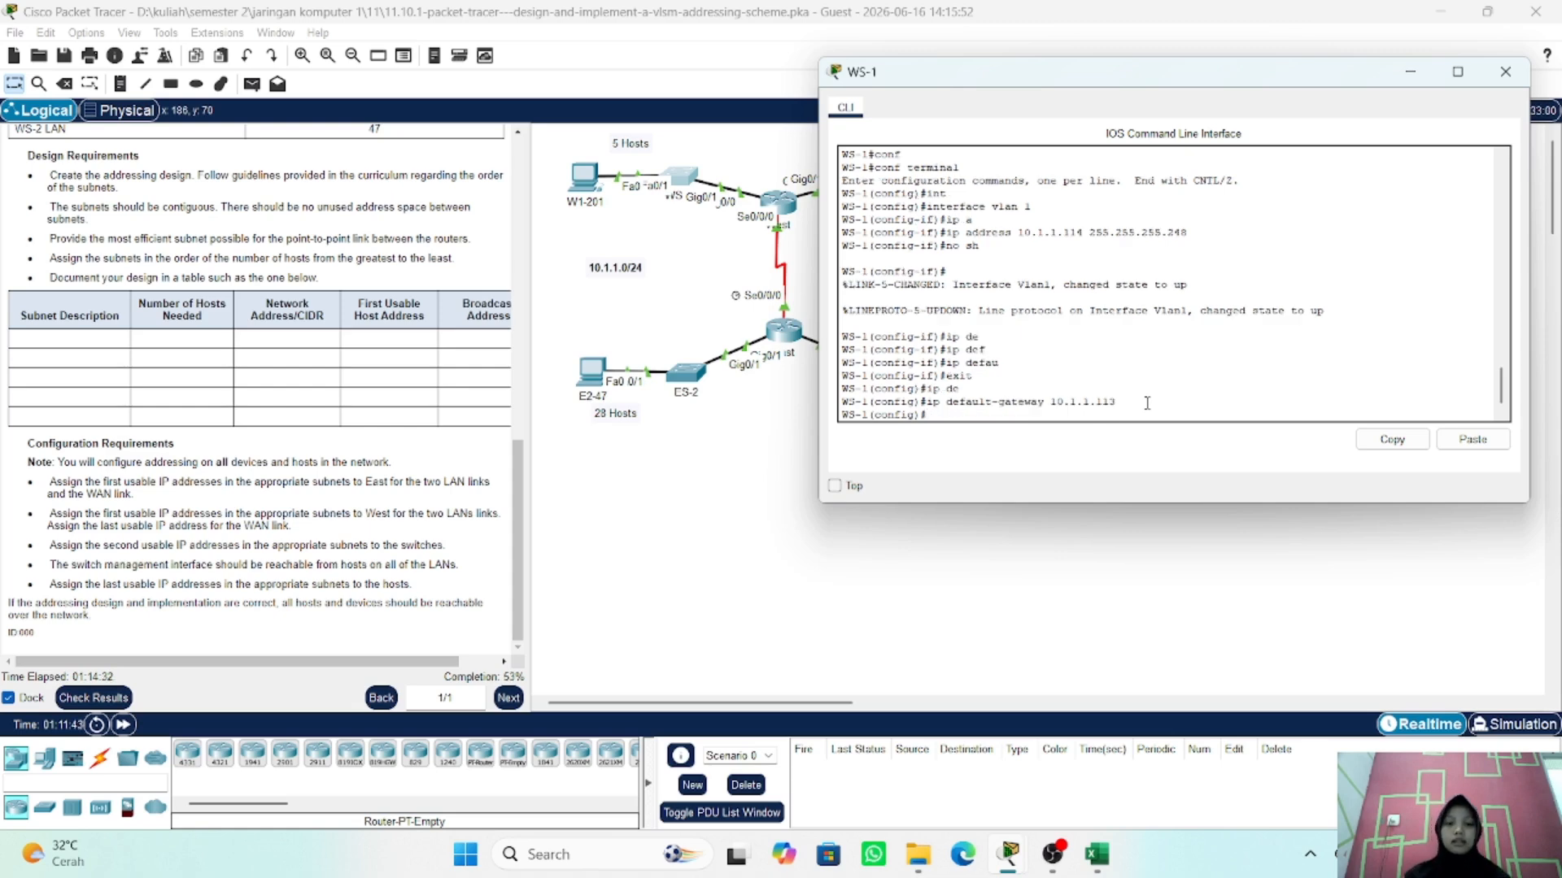
- Minimize the WS-1 console, open the command line of switch WS-2, and move its window off the upper topology
left_click(1410, 73)
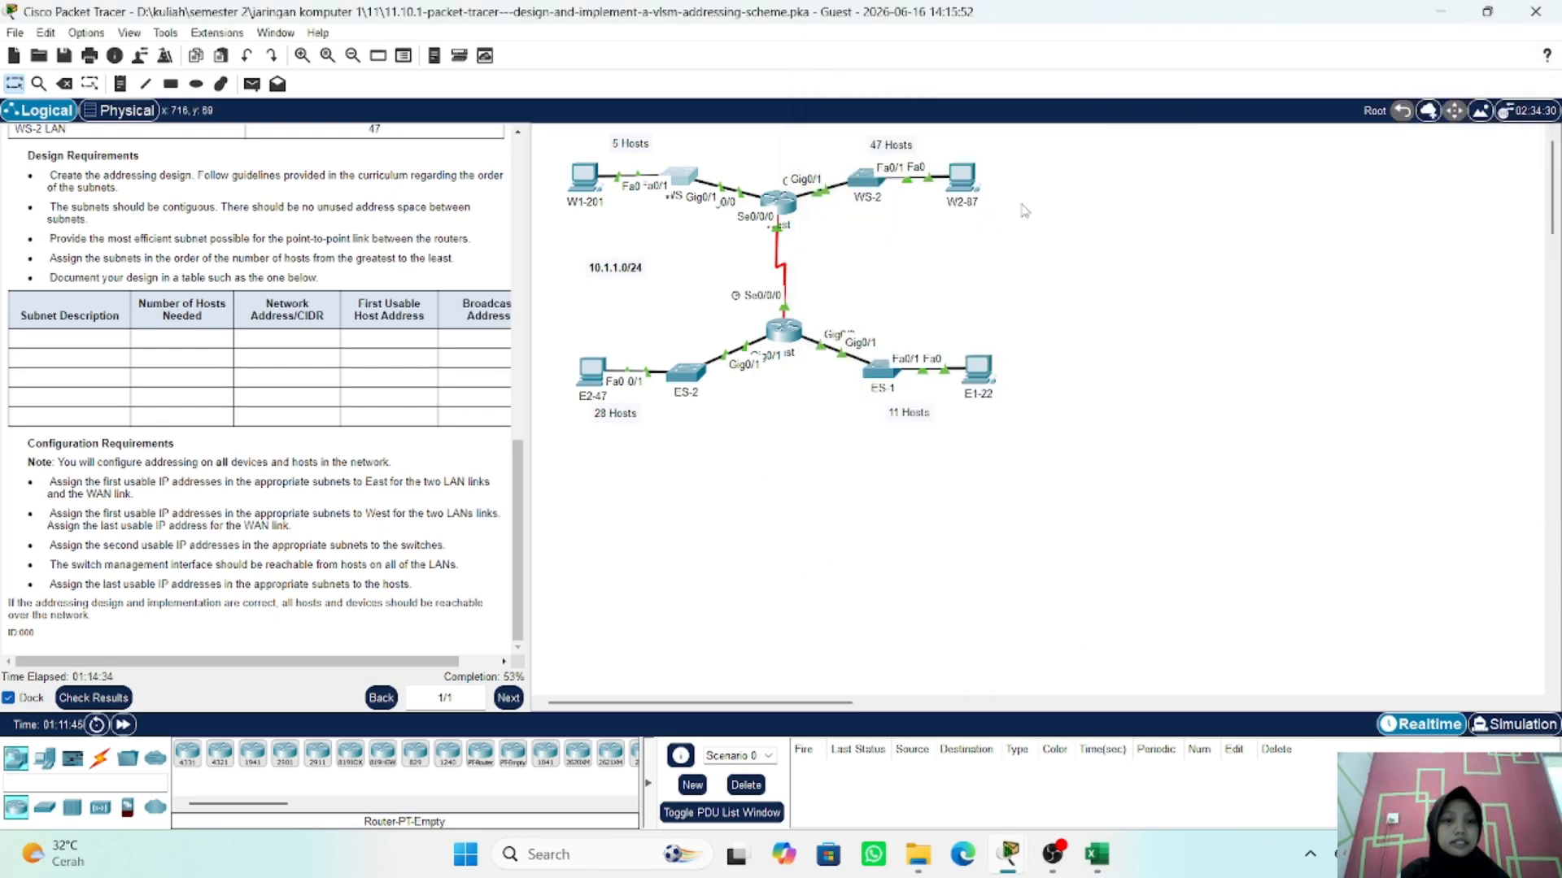
left_click(866, 179)
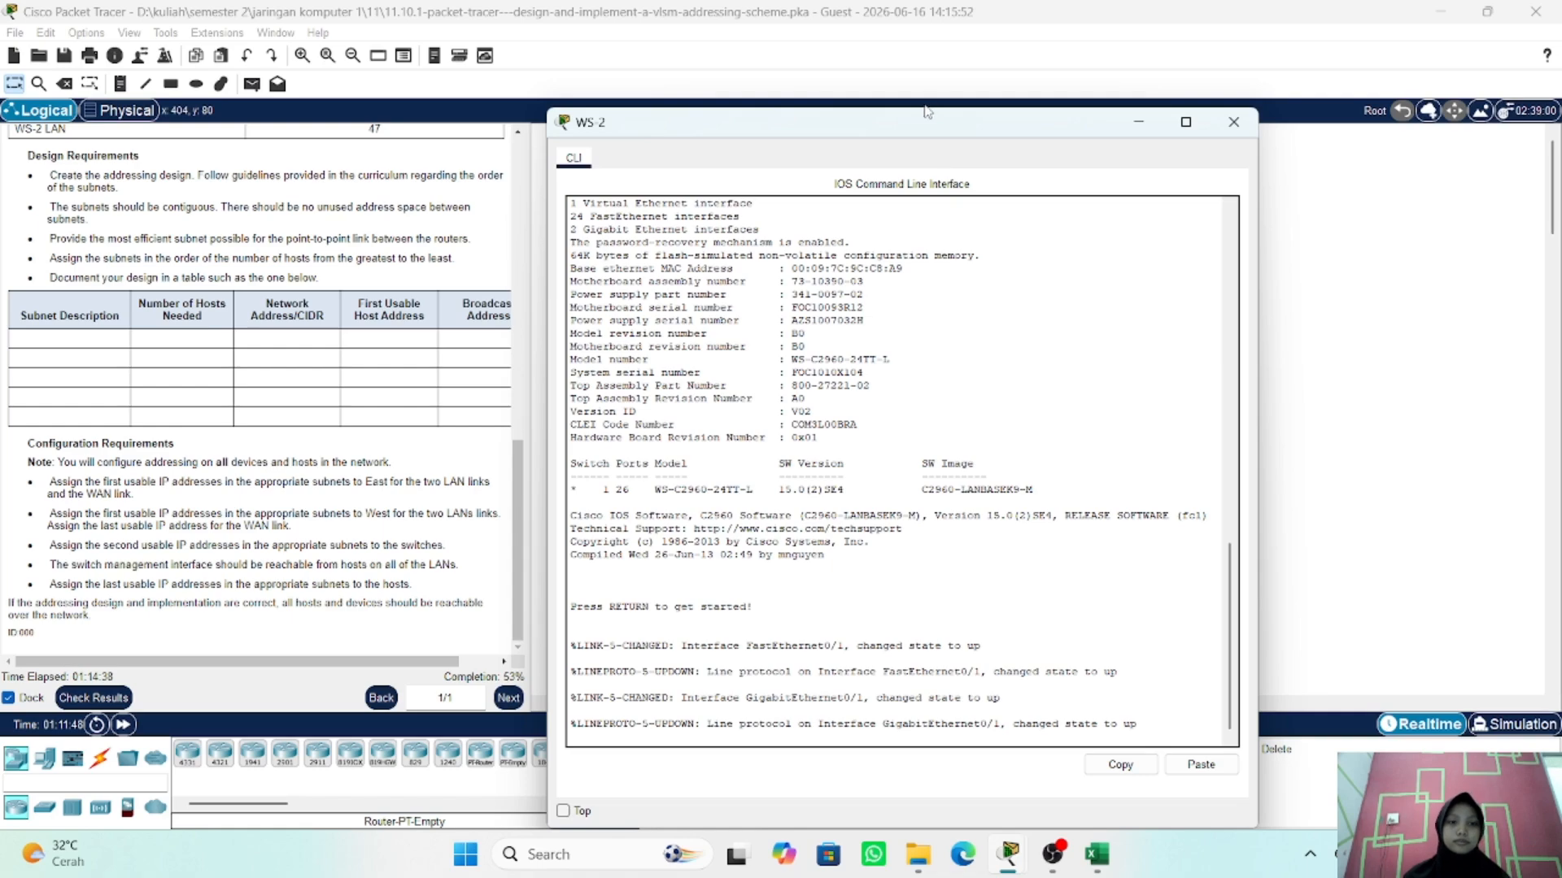
left_click_drag(927, 112, 559, 270)
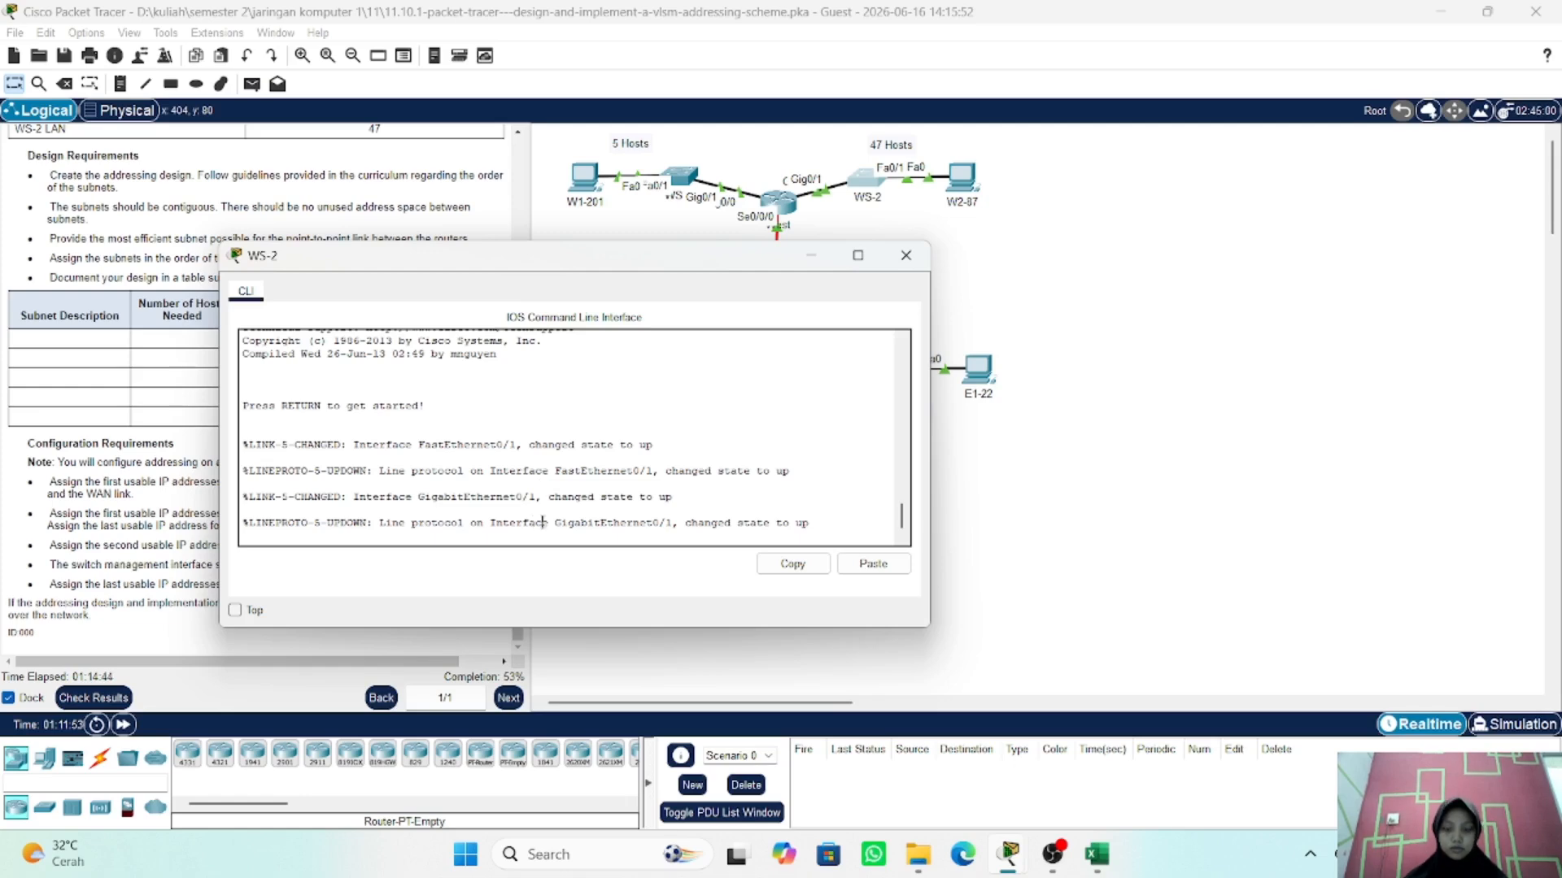
- Enter privileged mode and global configuration mode on switch WS-2
key("Return")
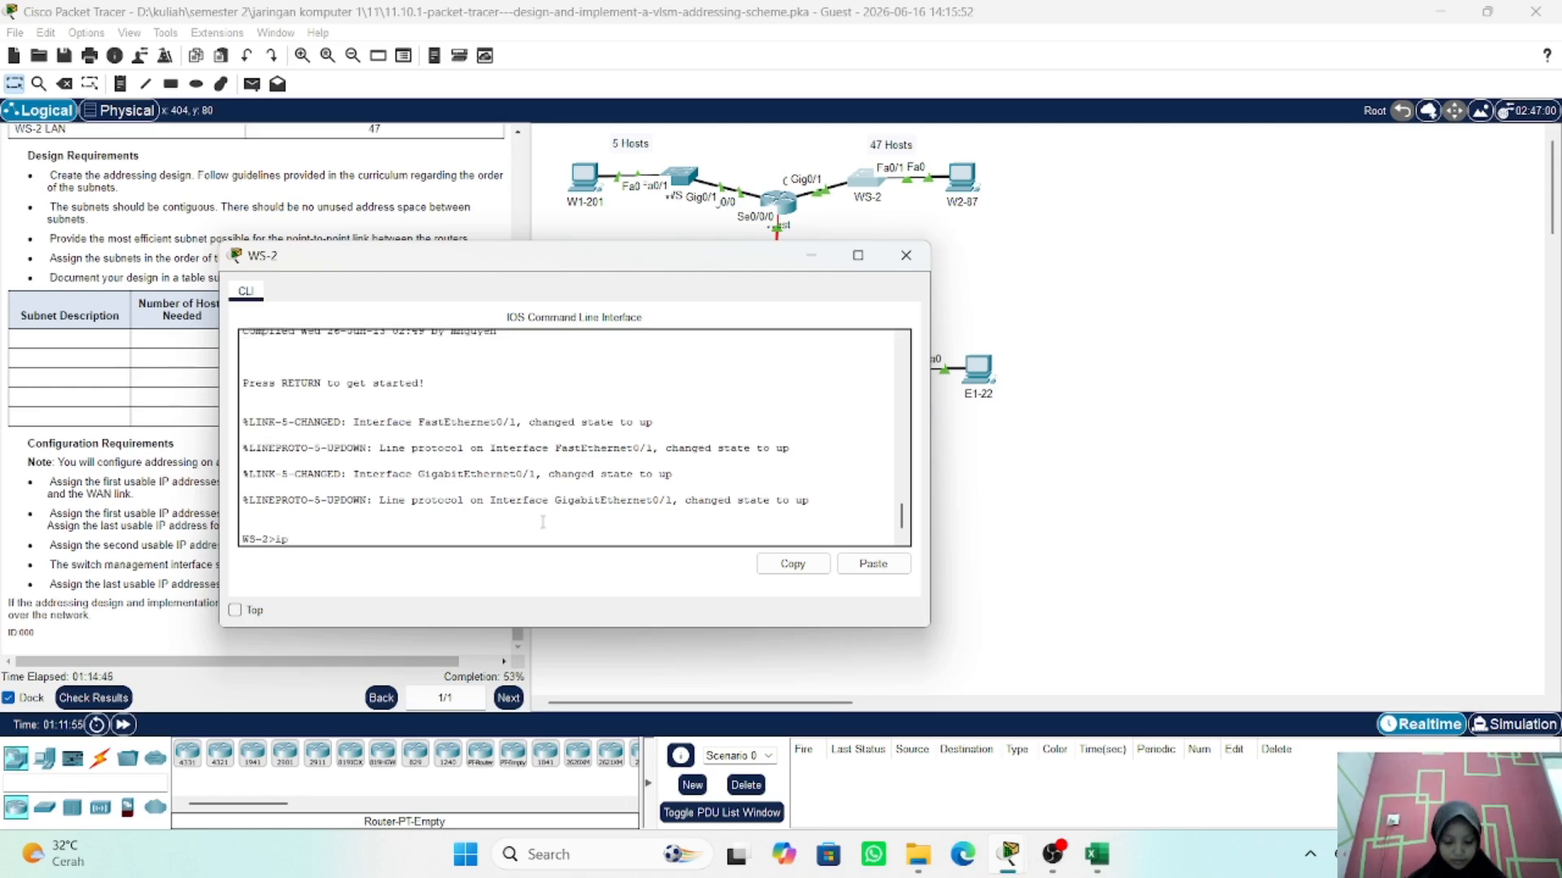
type("en")
key("Return")
type("c")
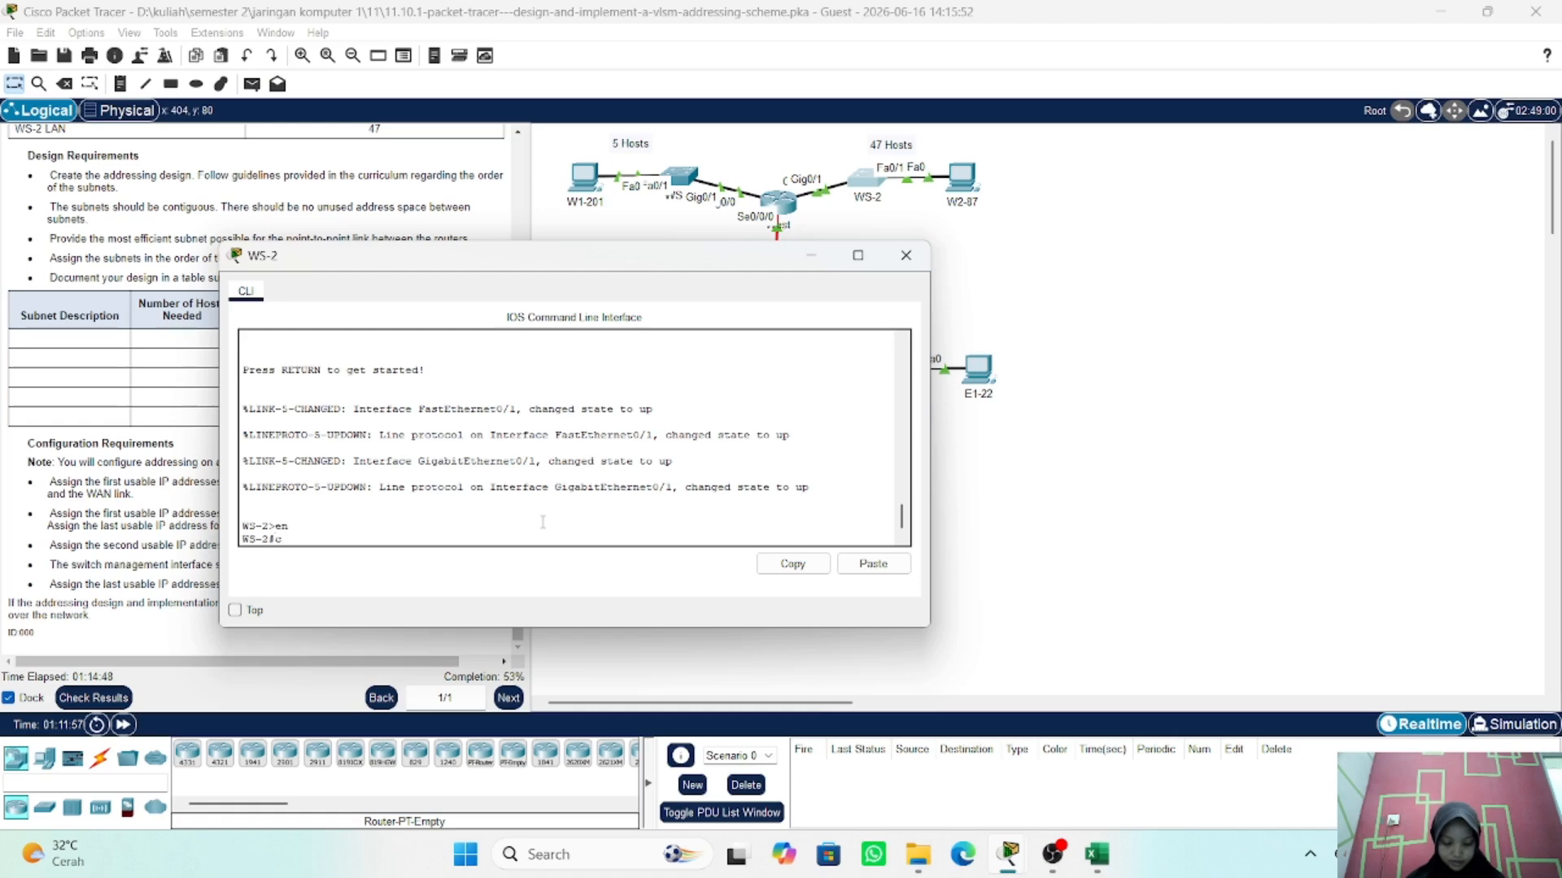
type("ong")
key("Tab")
key("BackSpace")
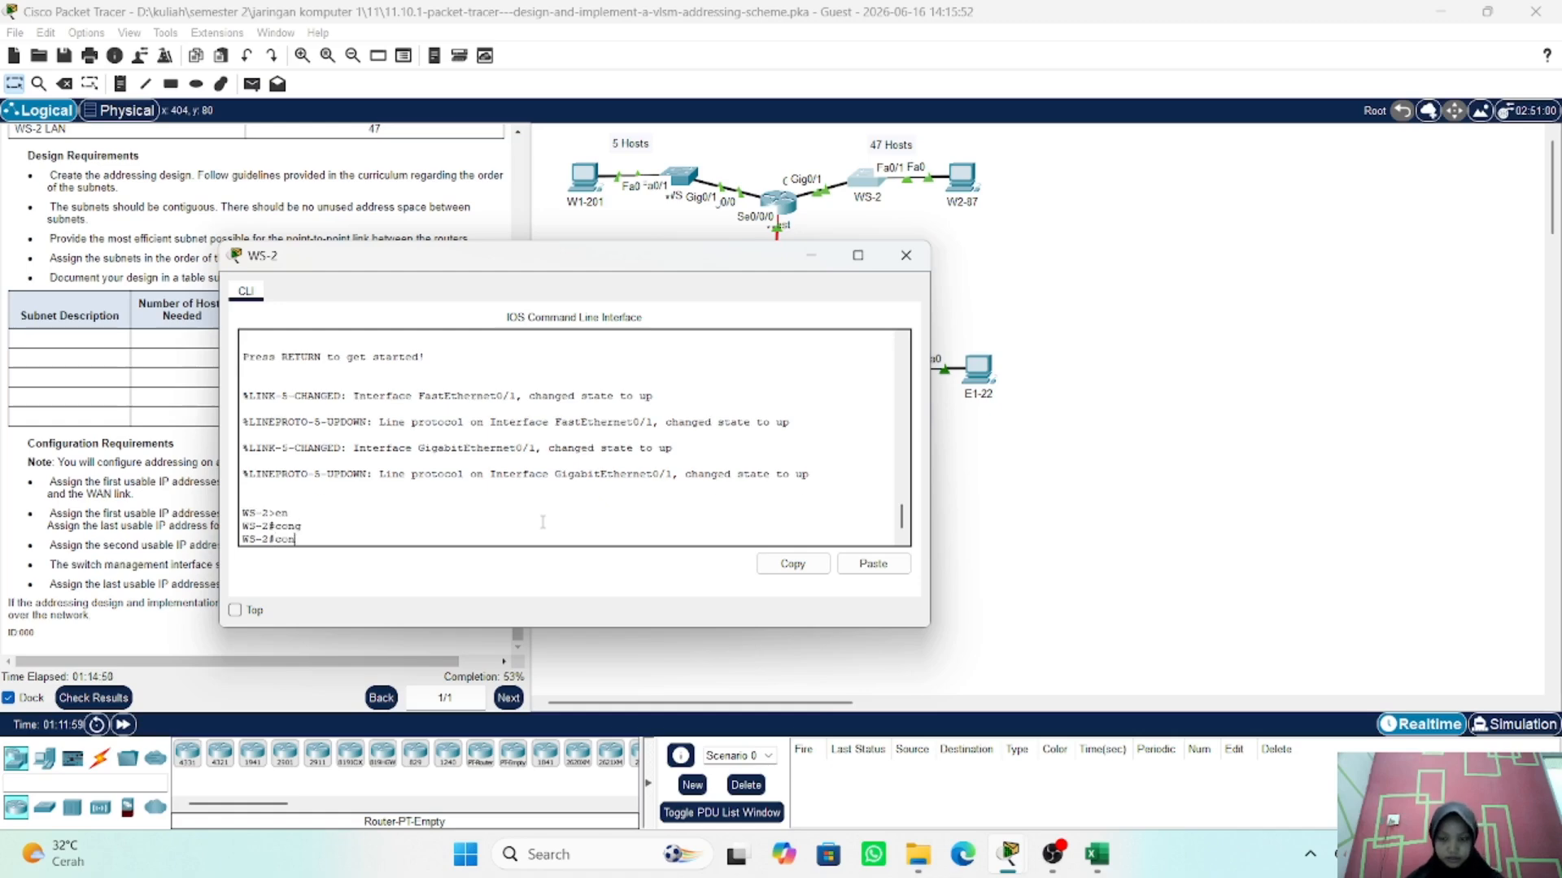
type("f")
key("Tab")
type("t")
key("Tab")
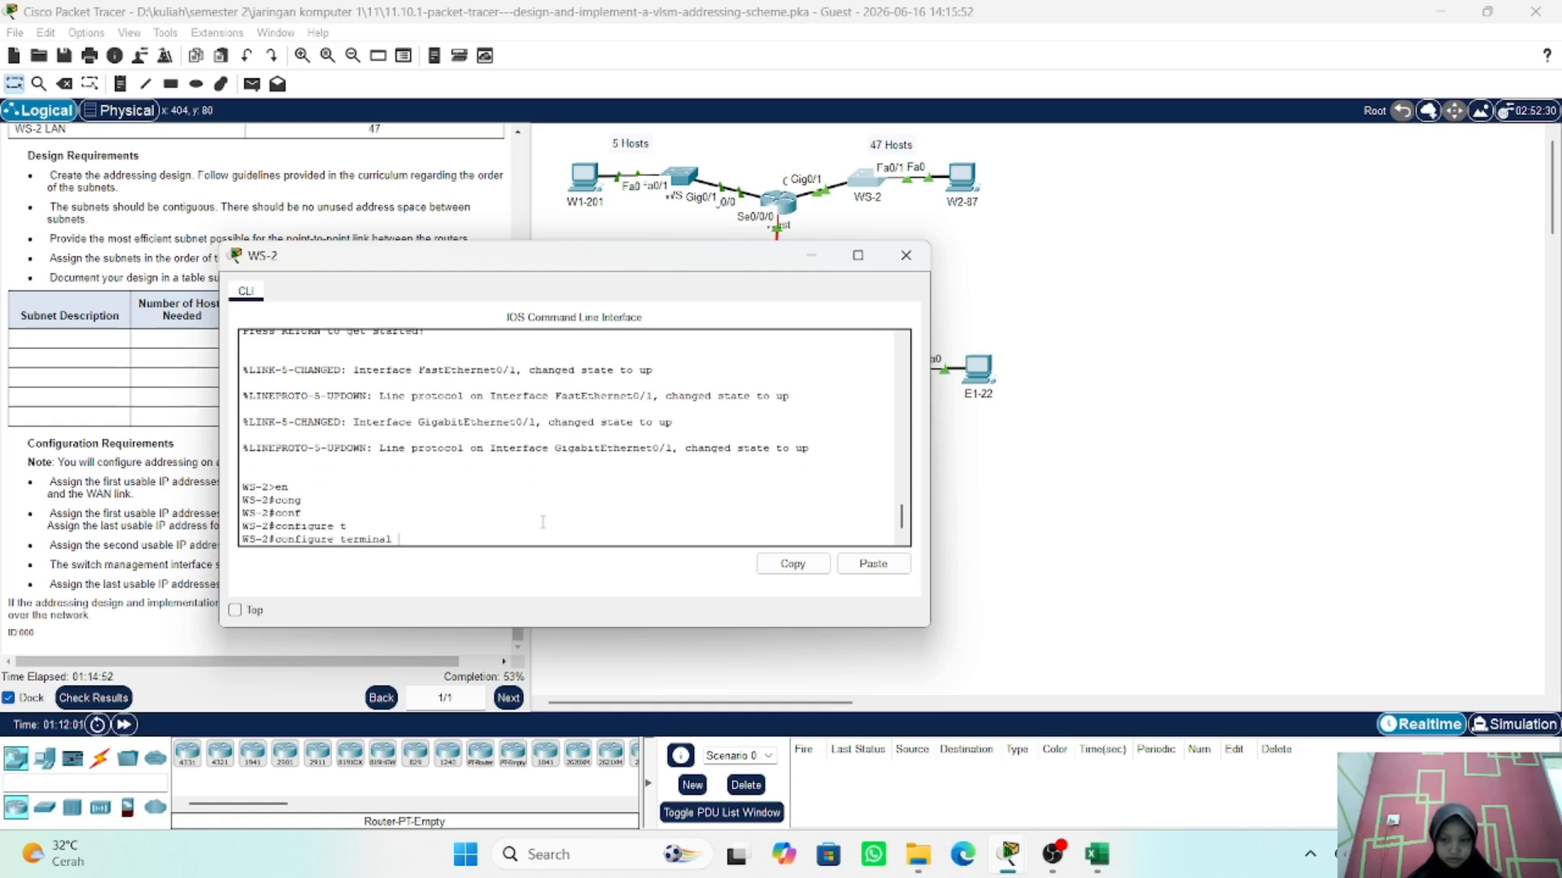
key("Return")
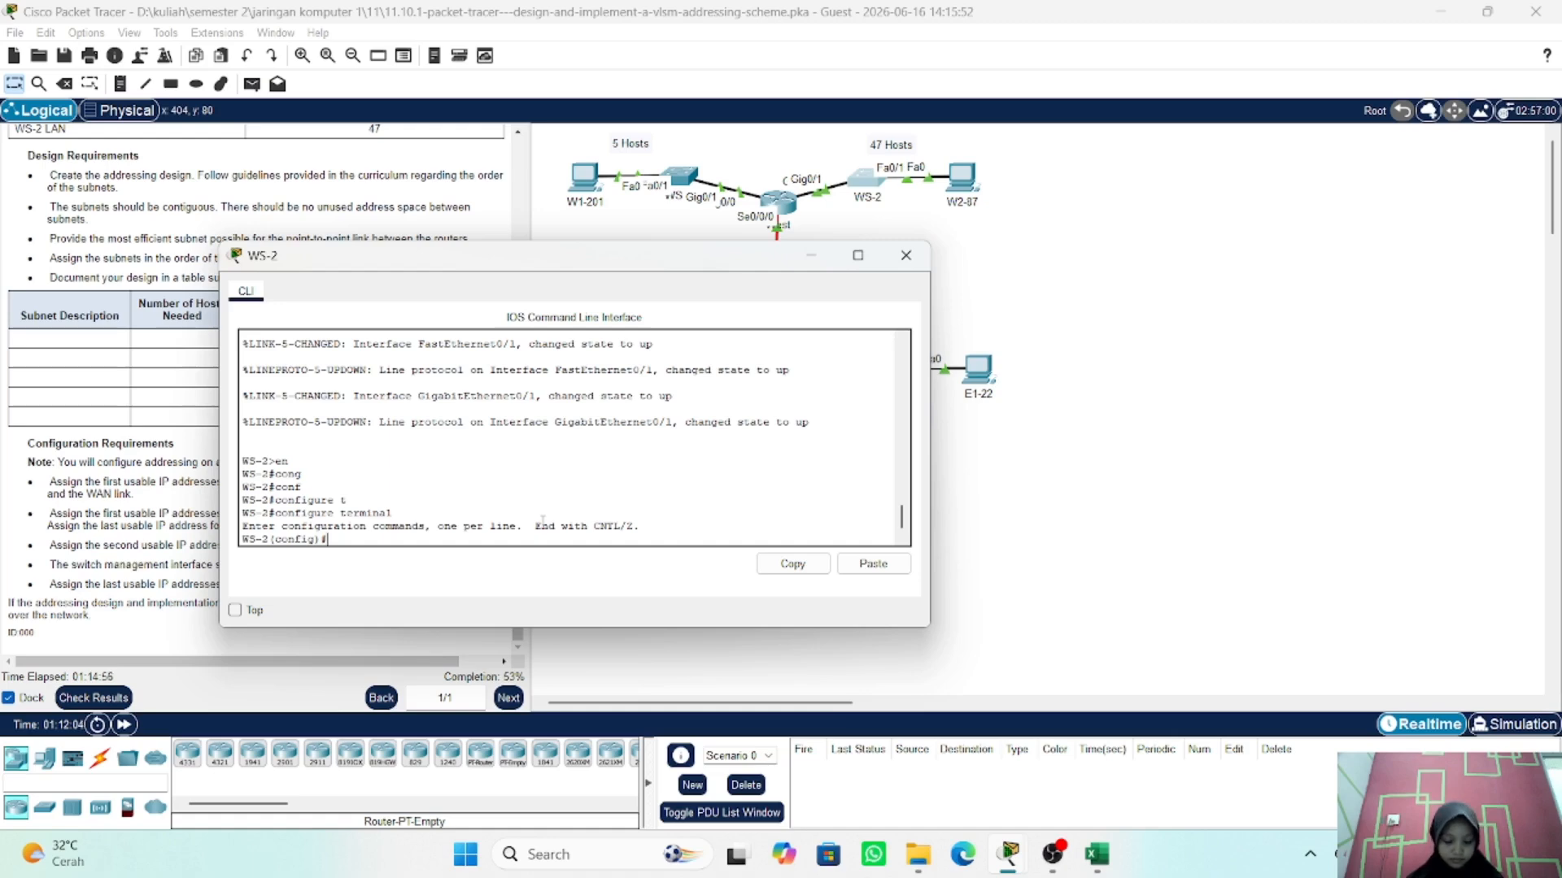
- Enter the configuration of interface VLAN 1 on WS-2
type("int")
key("Tab")
type("vlan 1")
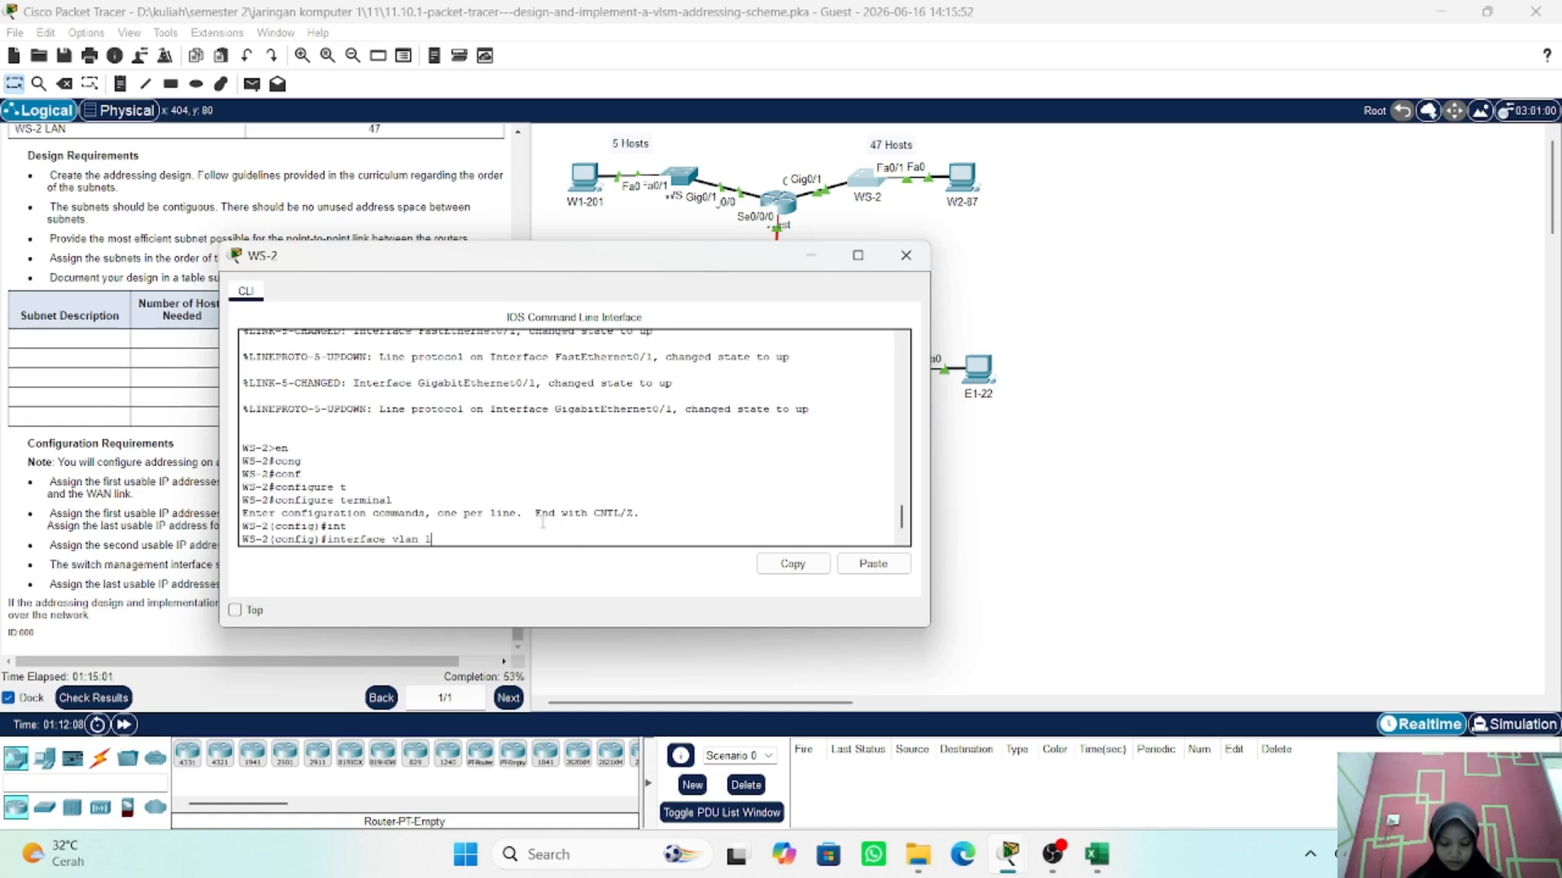
key("Return")
- Start the ip address command for interface VLAN 1 on WS-2 with the first three octets 10.1.1
type("ip adedd")
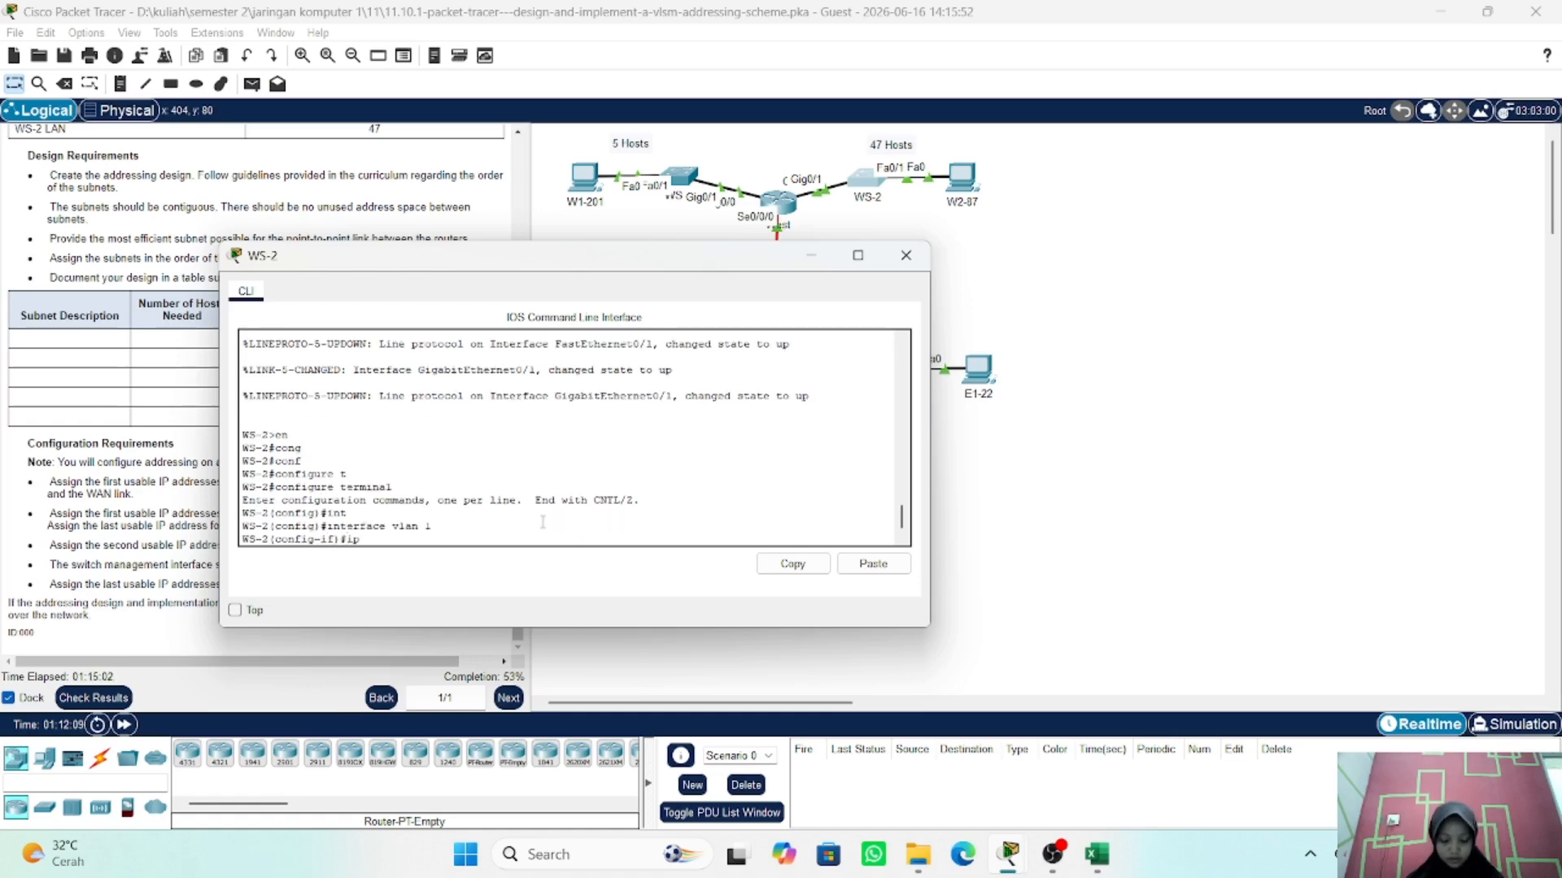
key("BackSpace")
key("BackSpace")
key("BackSpace")
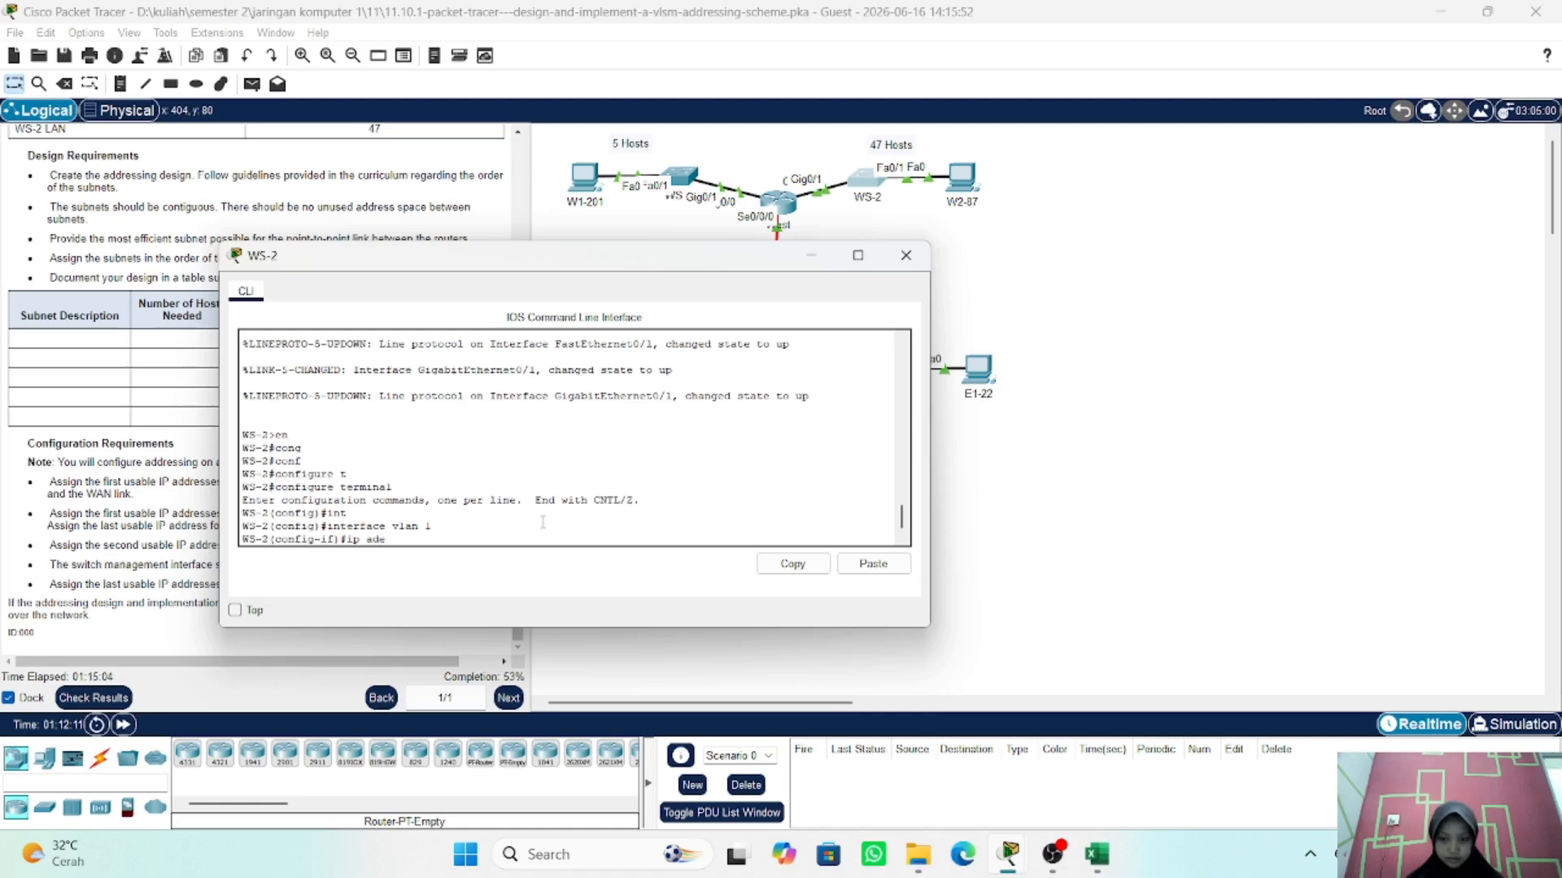
type("d")
key("Tab")
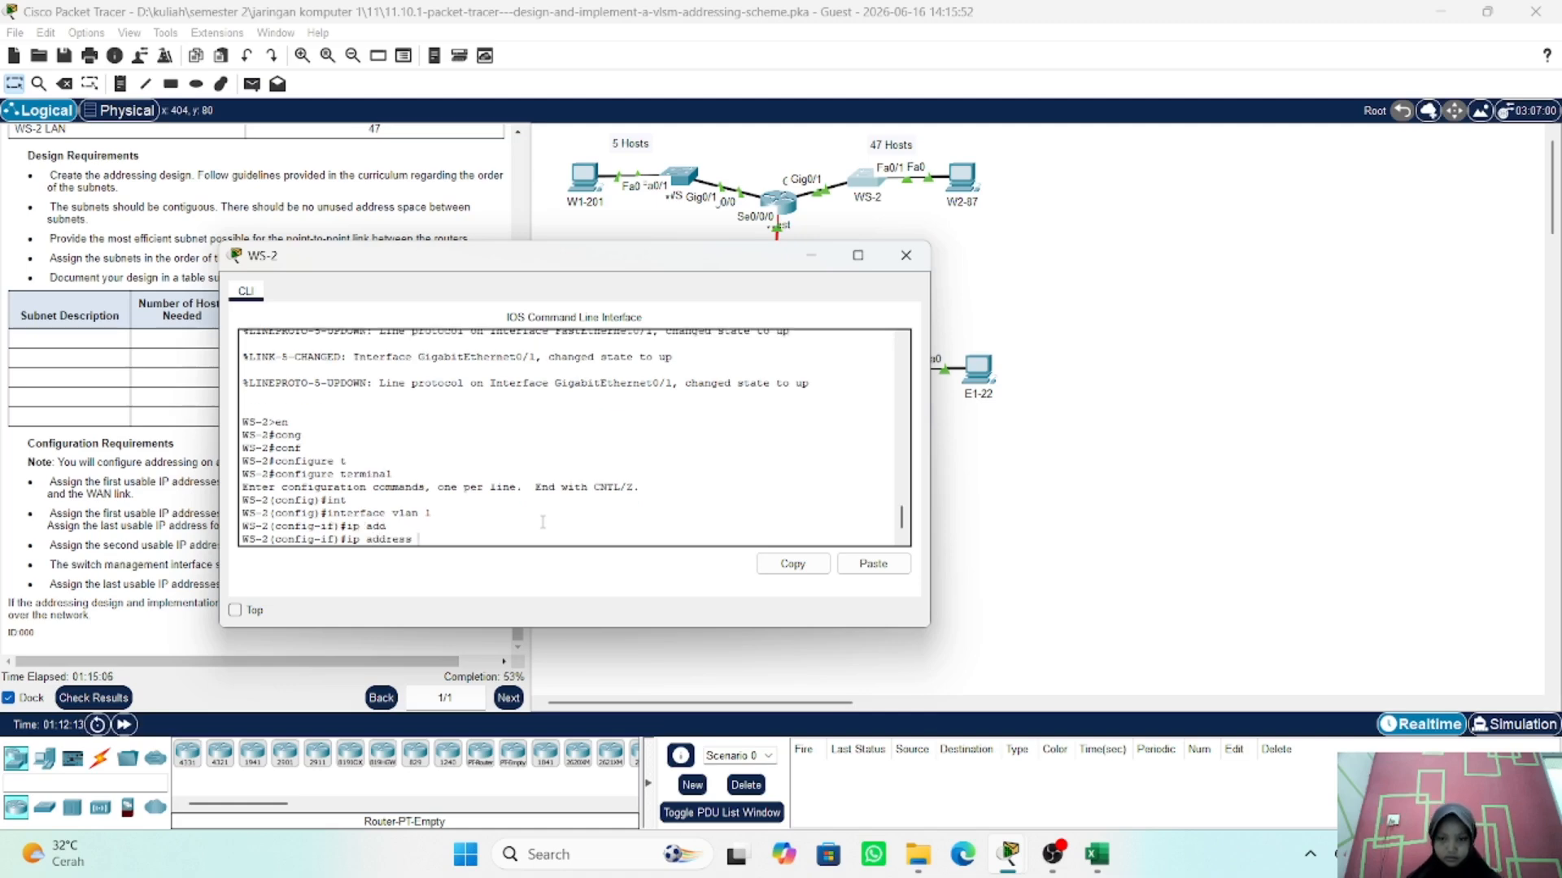
key("Return")
key("Up")
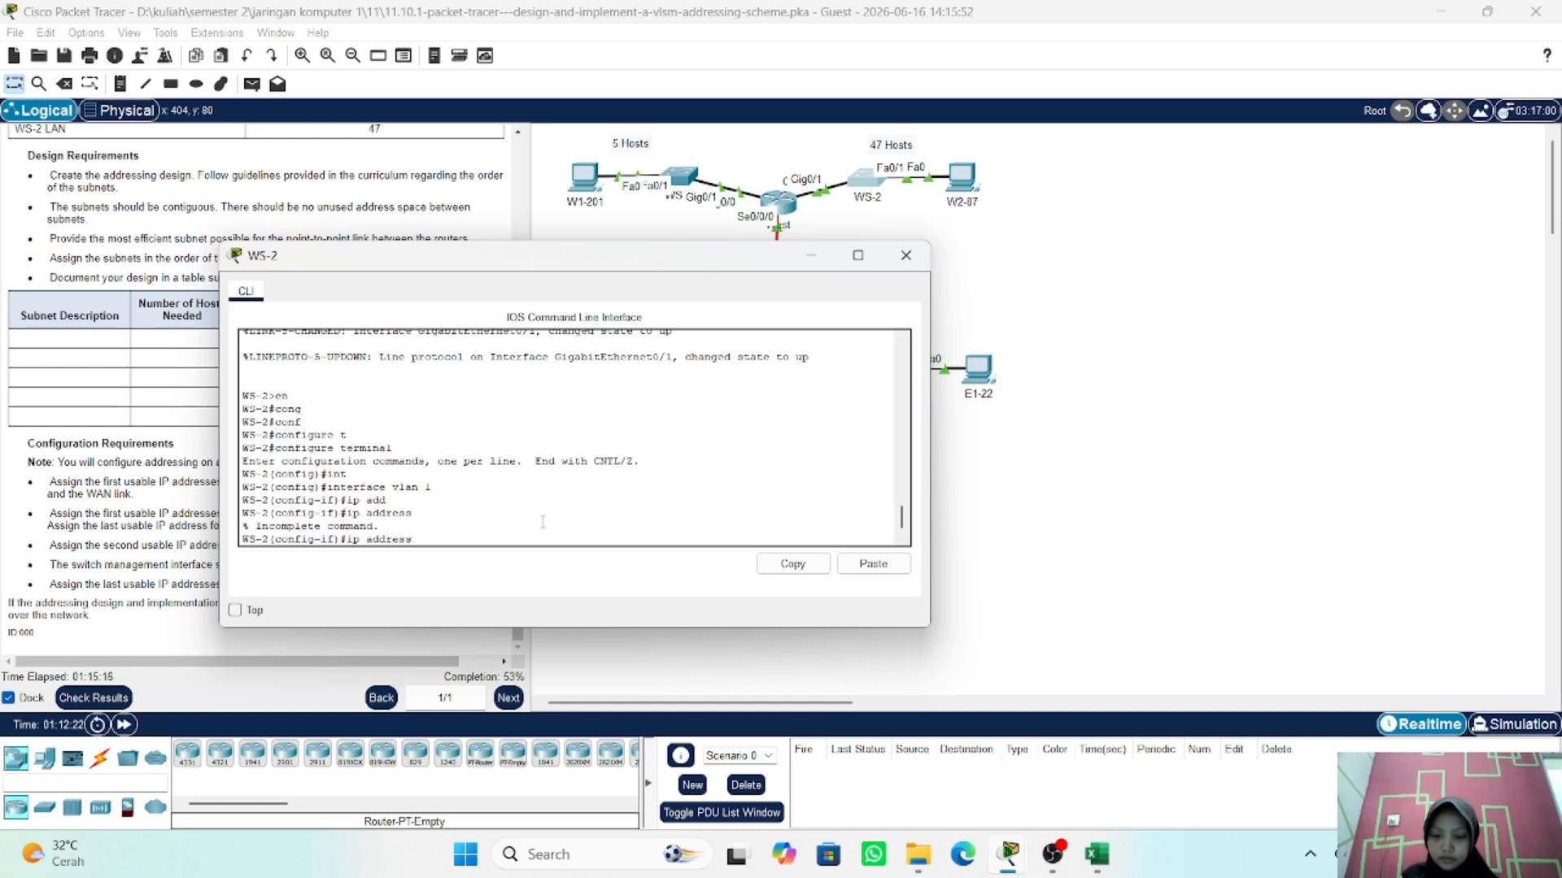
type("10.")
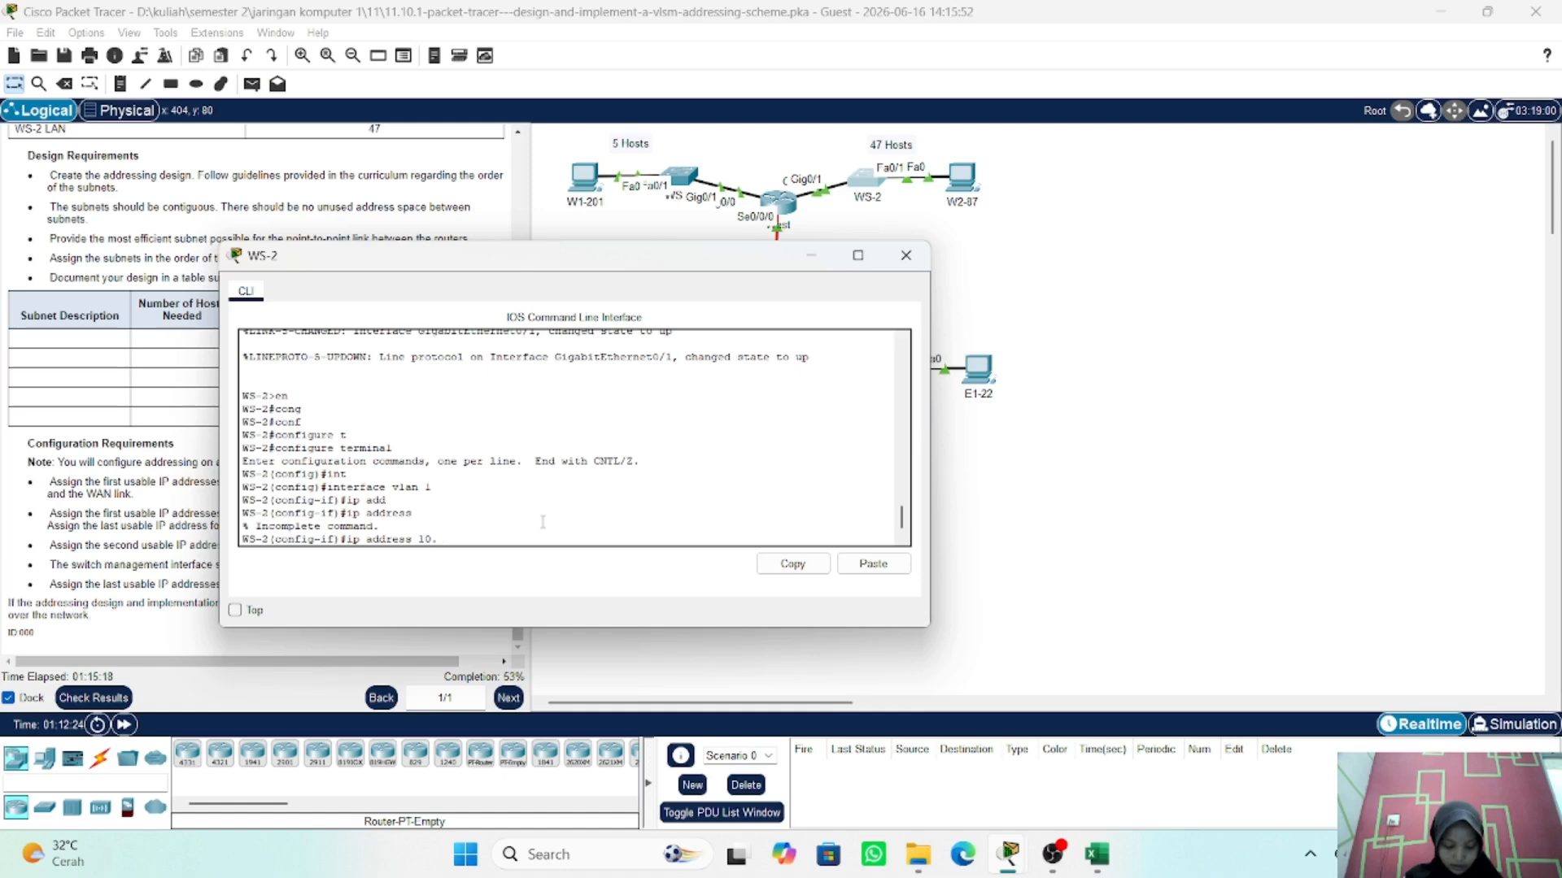
type("1.1.")
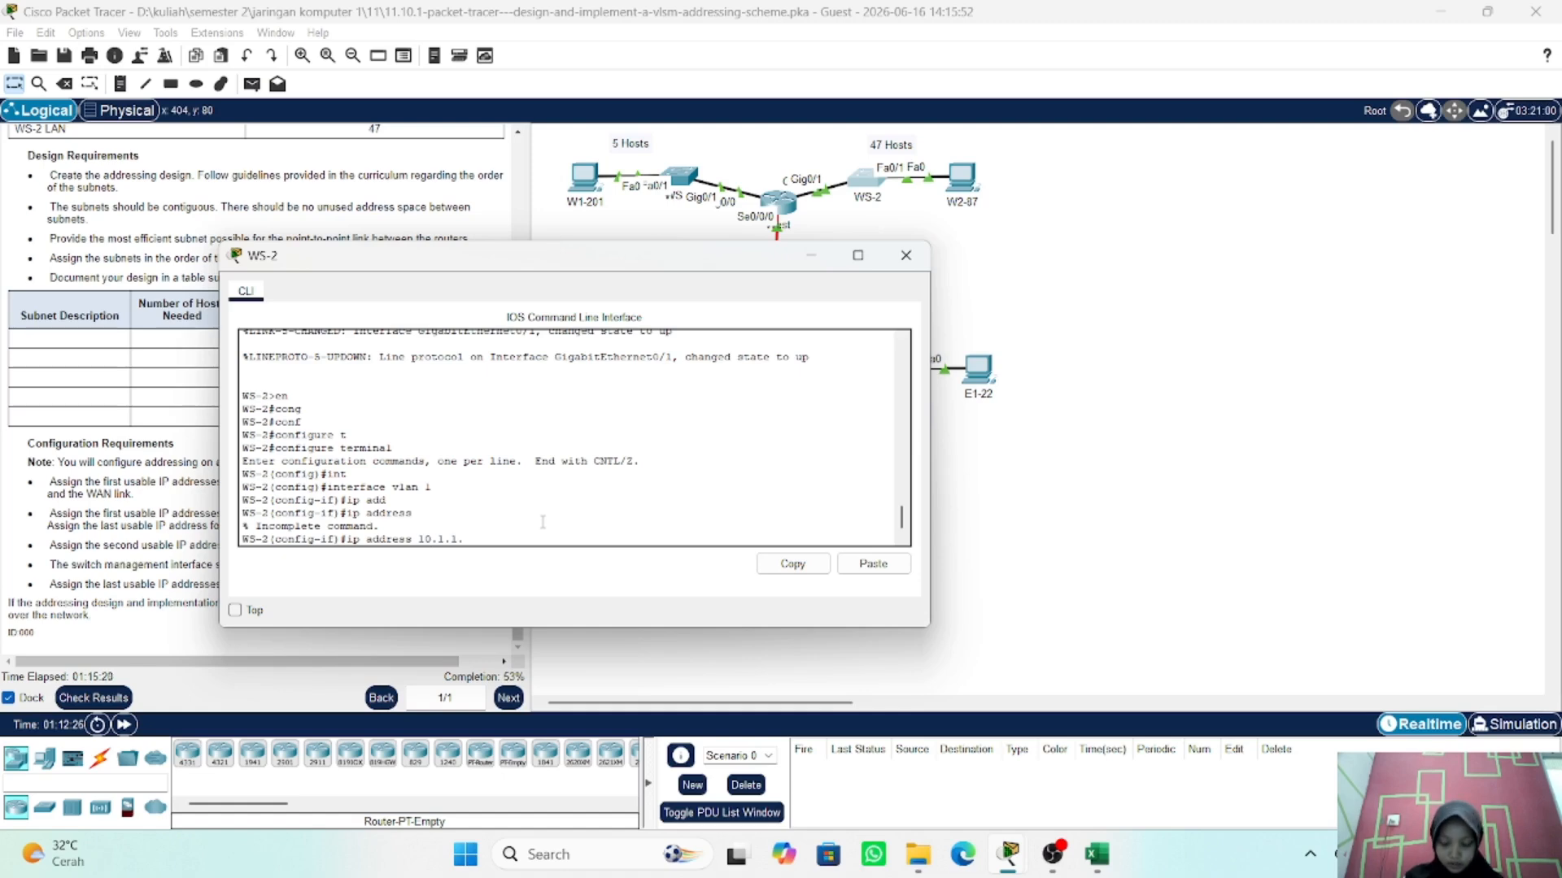
type("2 1")
key("BackSpace")
key("BackSpace")
type("22")
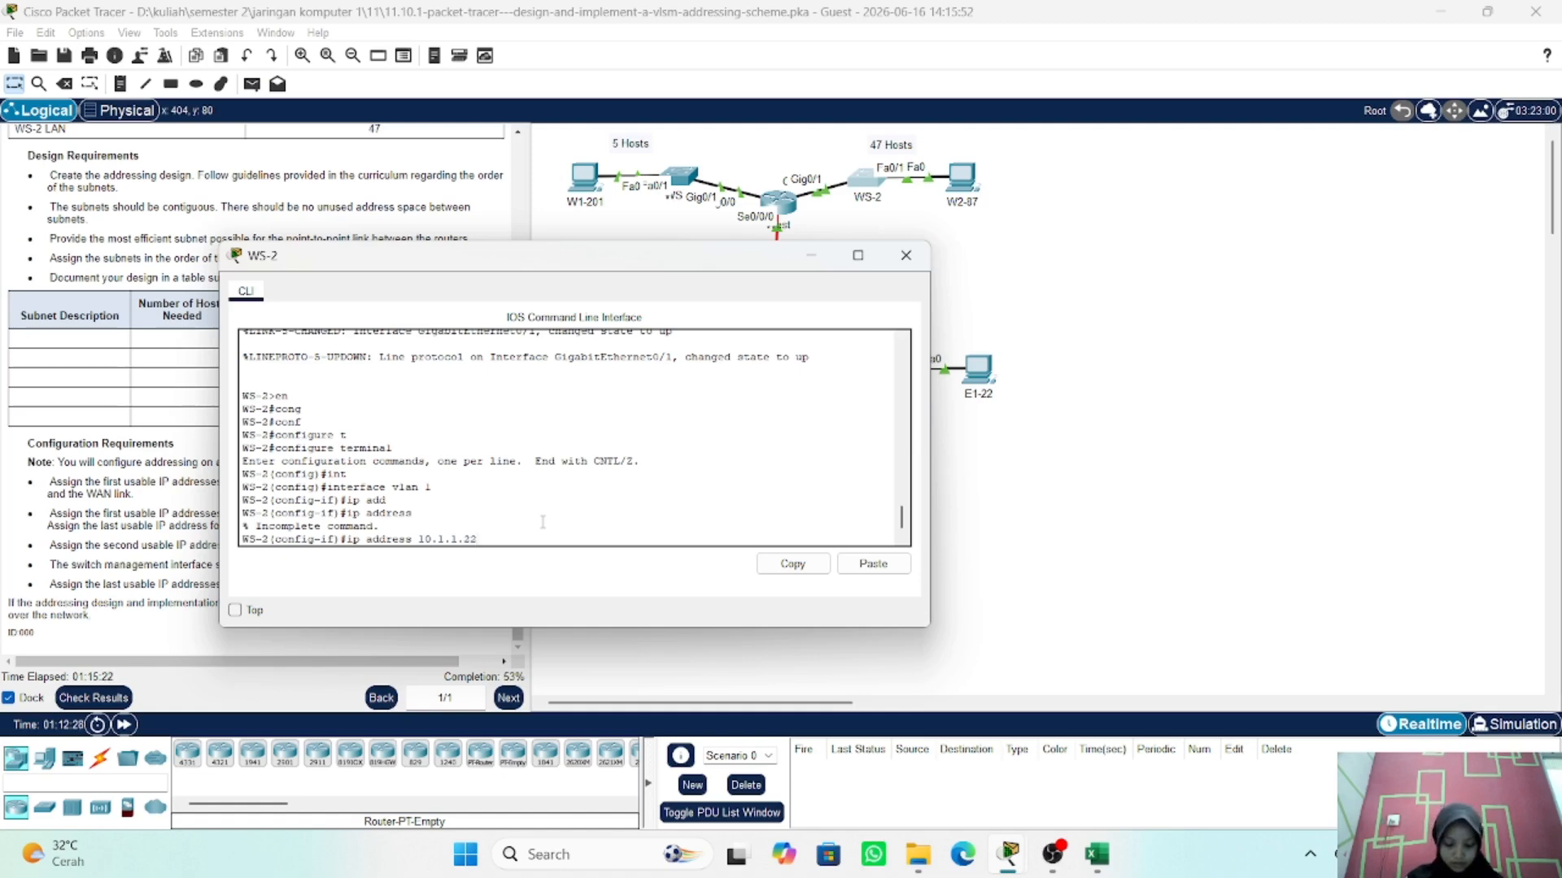
type("55.25")
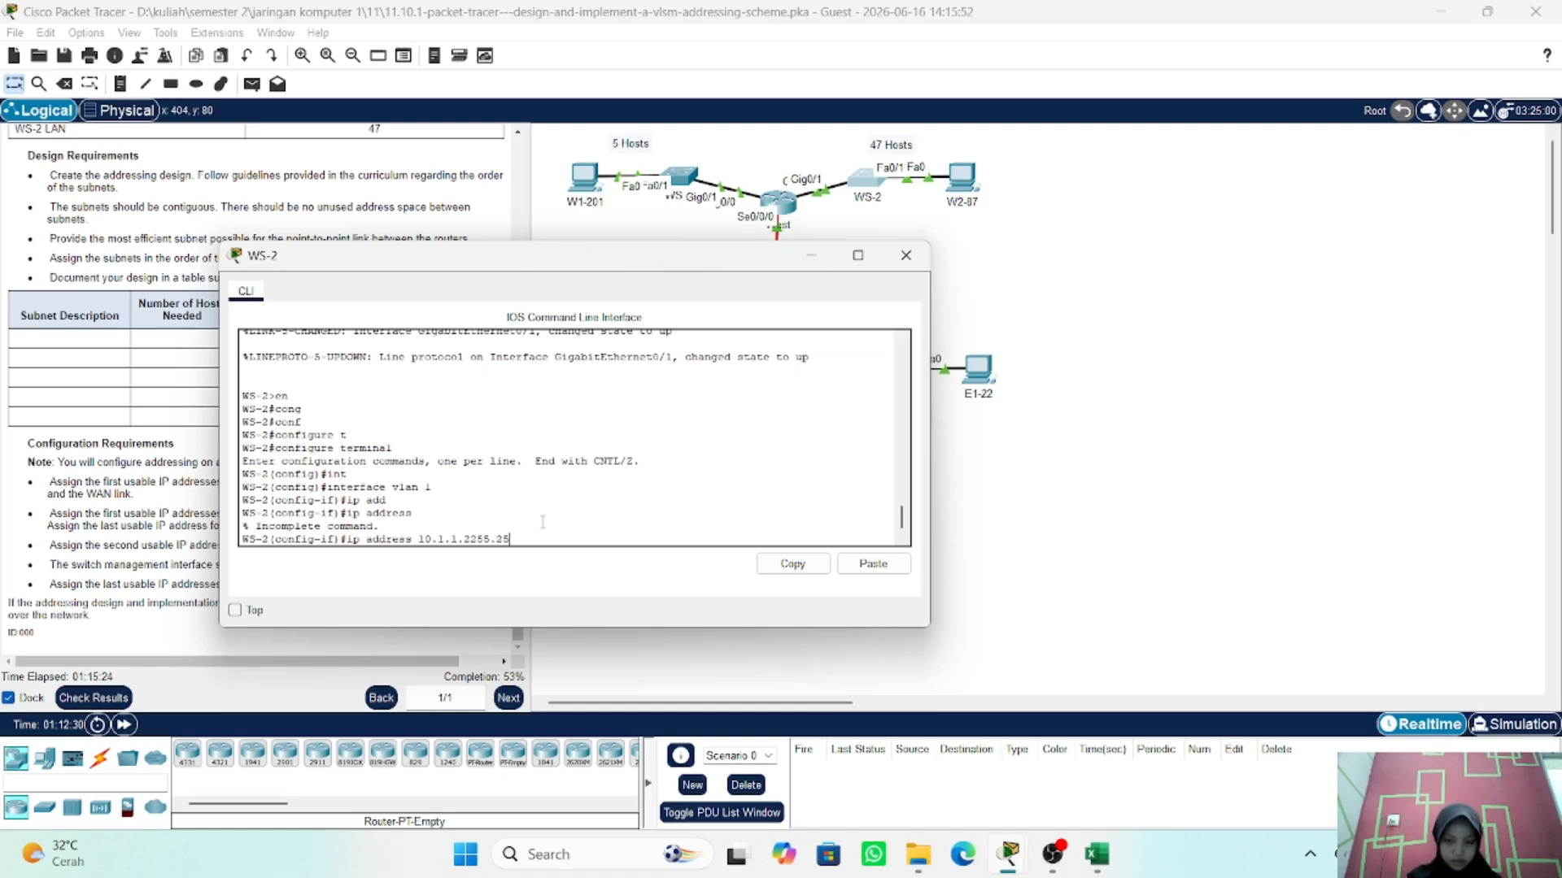
type("5.255")
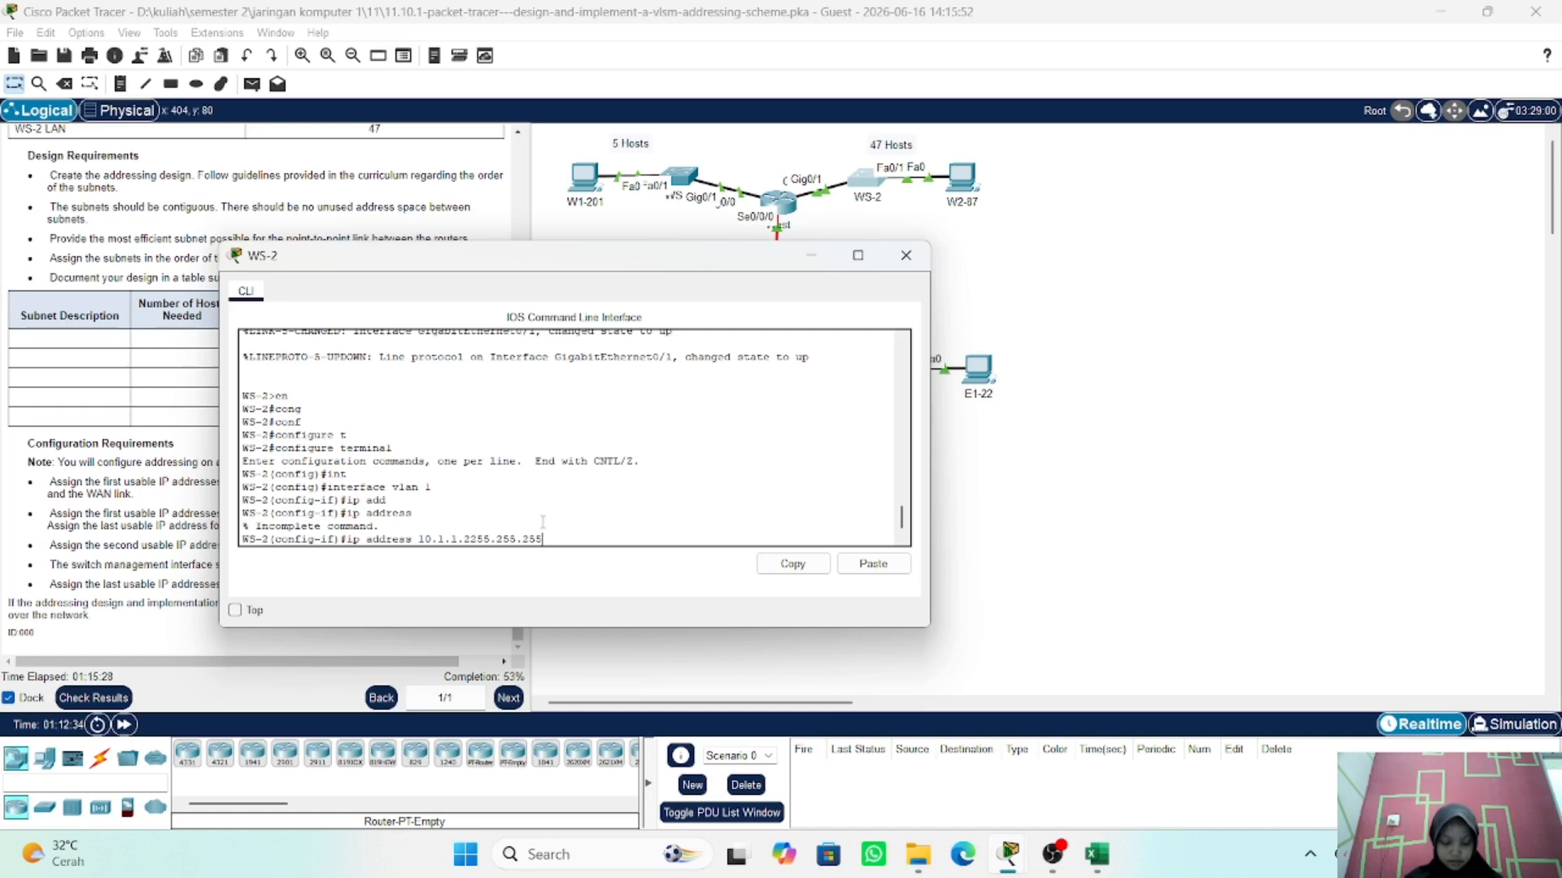
key("BackSpace")
key("BackSpace")
key("BackSpace")
key("BackSpace")
key("BackSpace")
key("BackSpace")
key("BackSpace")
key("BackSpace")
key("BackSpace")
key("BackSpace")
key("BackSpace")
key("BackSpace")
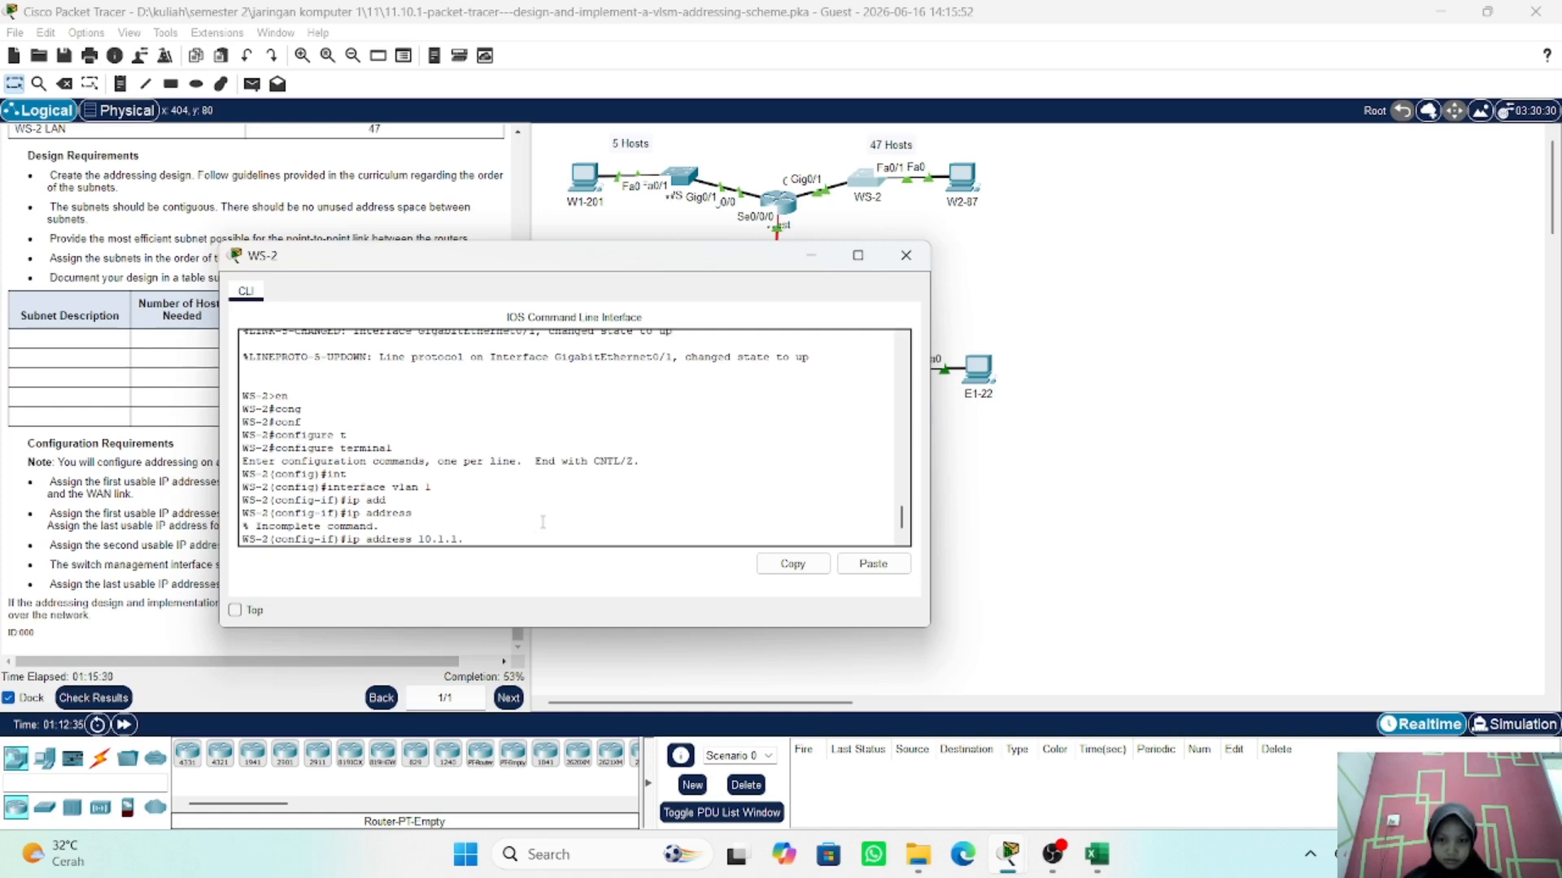
- Complete the VLAN 1 address on WS-2 as 10.1.1.2 with mask 255.255.255.192 and apply it
type("2")
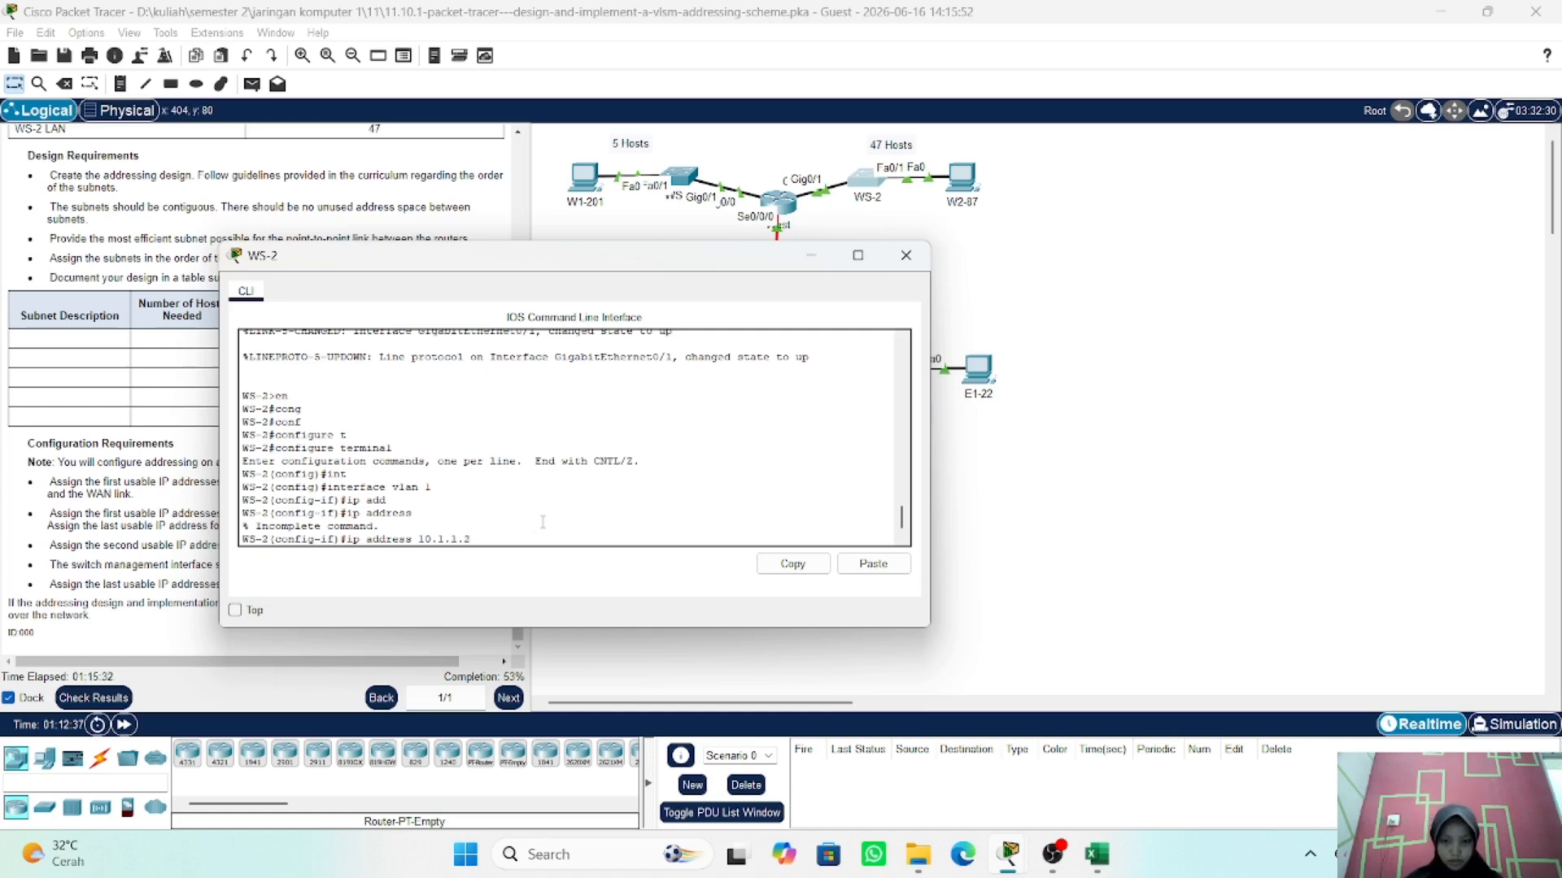
type(" 255.")
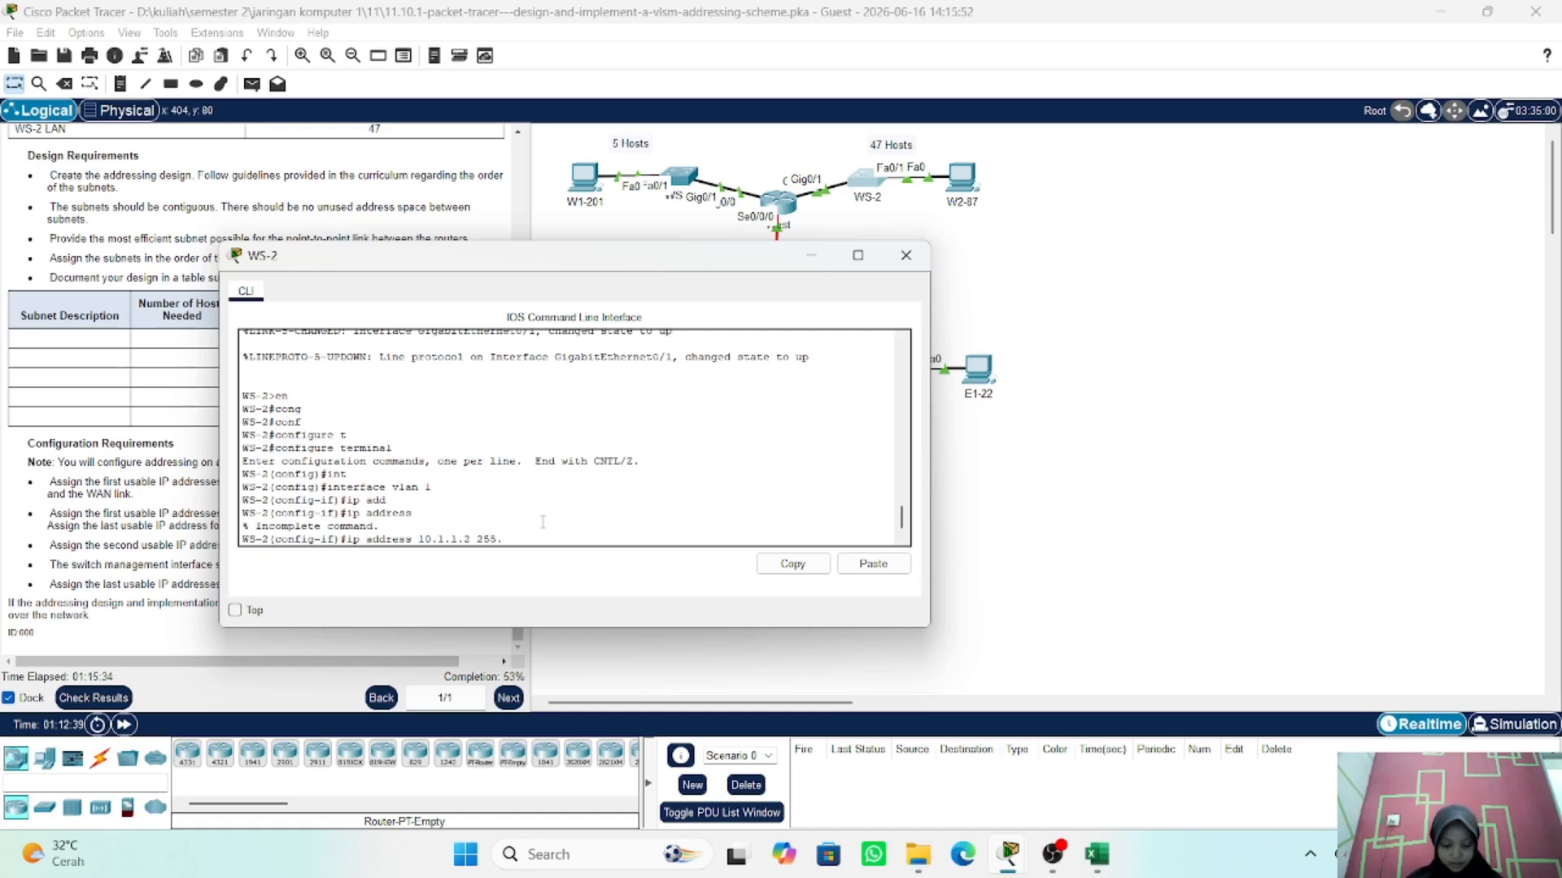
type("255.25")
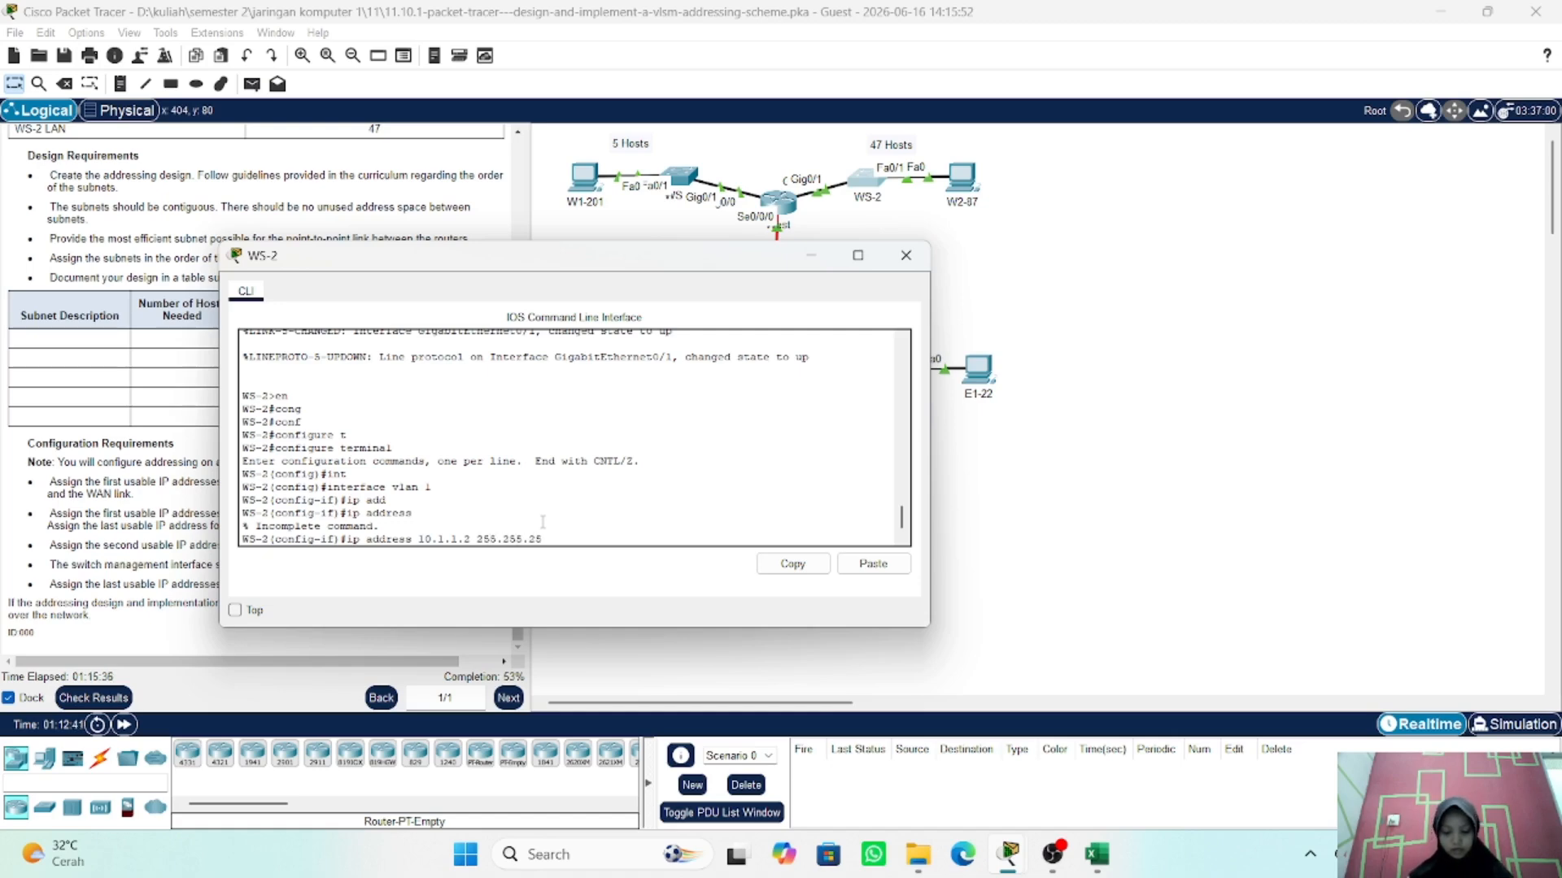
type("5.")
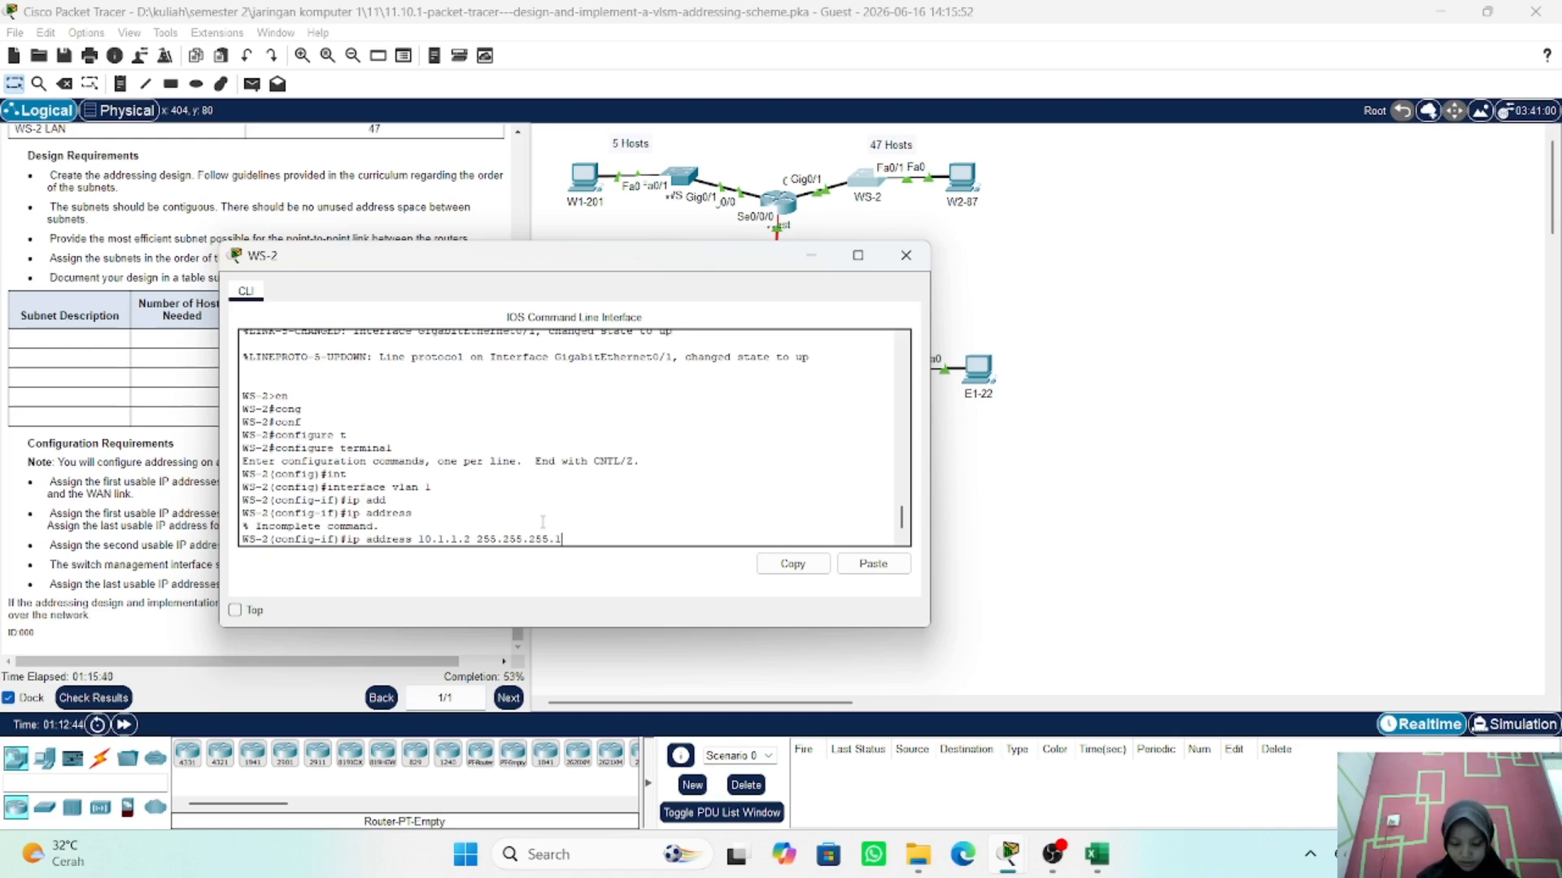
type("192")
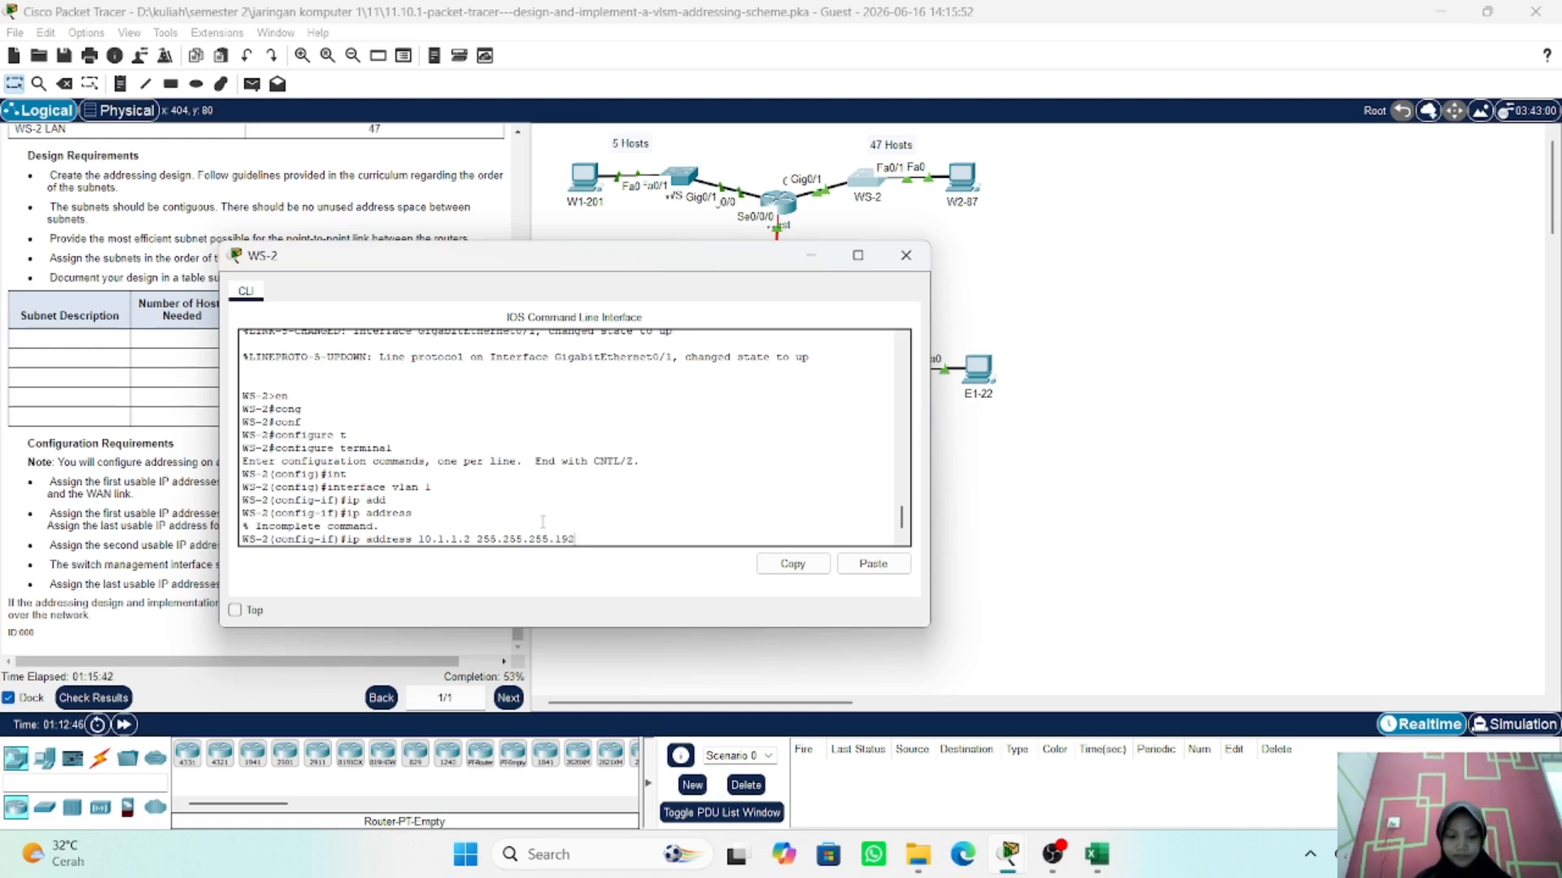
key("Return")
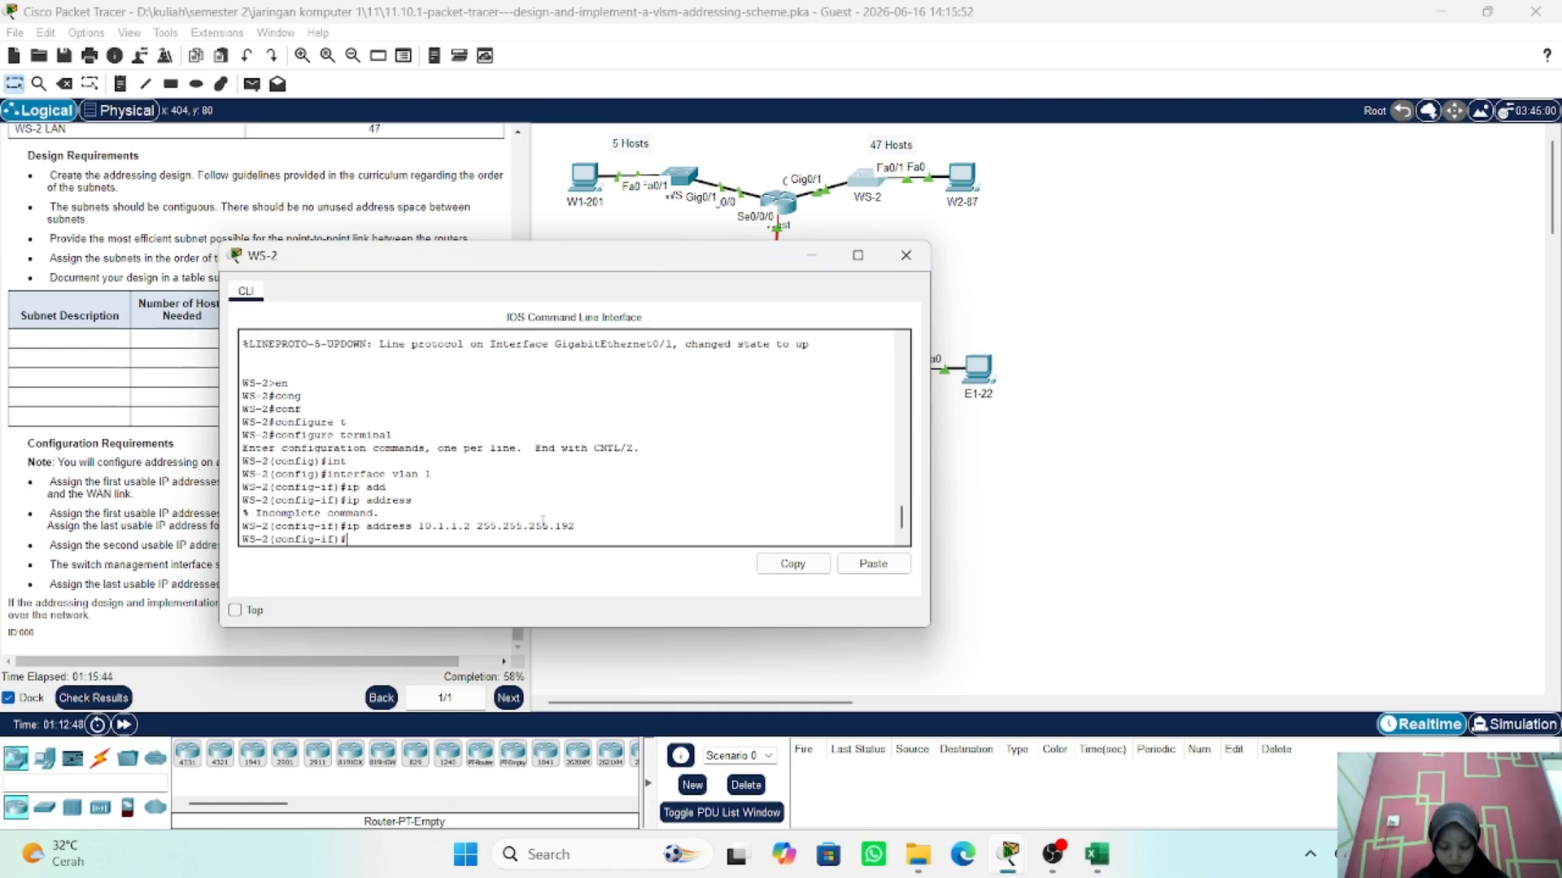
- Enable interface VLAN 1 on WS-2 and return to global configuration mode
type("no")
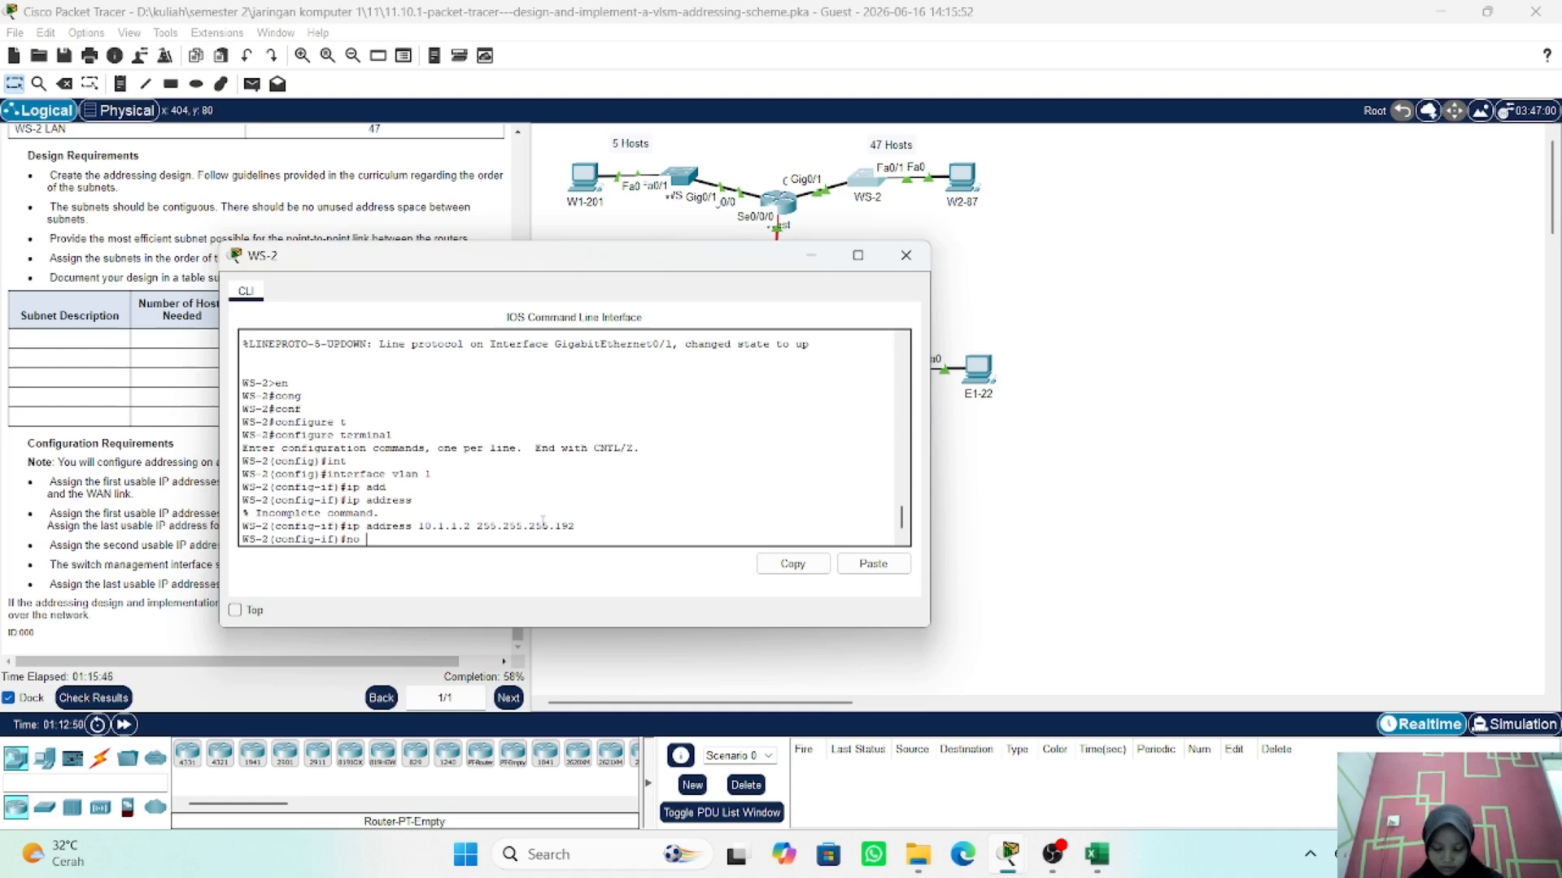
type(" sh")
key("Return")
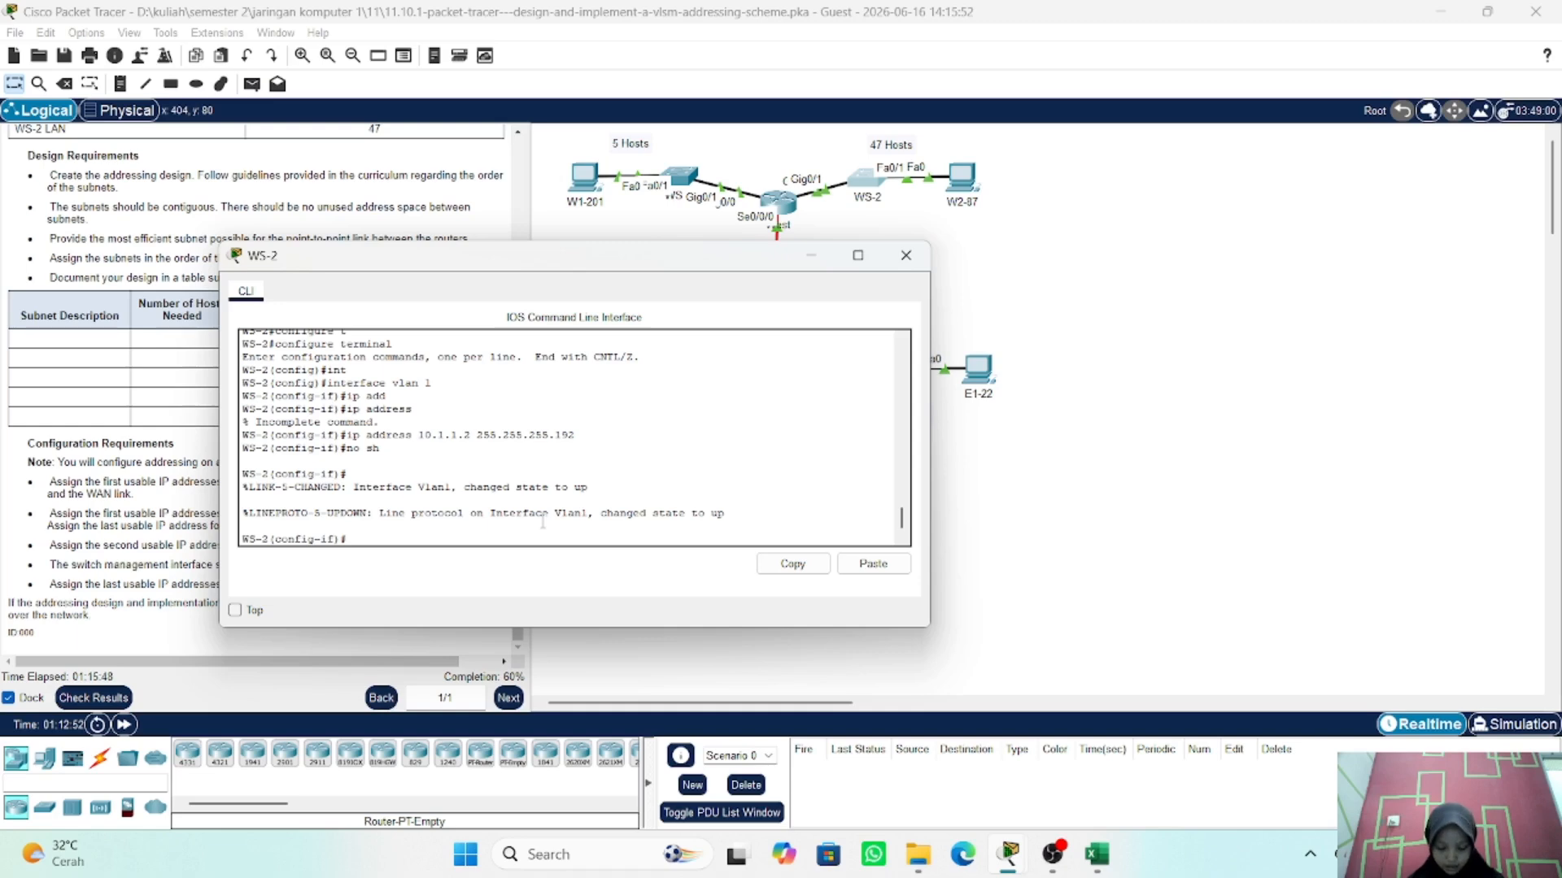
type("ex")
key("Return")
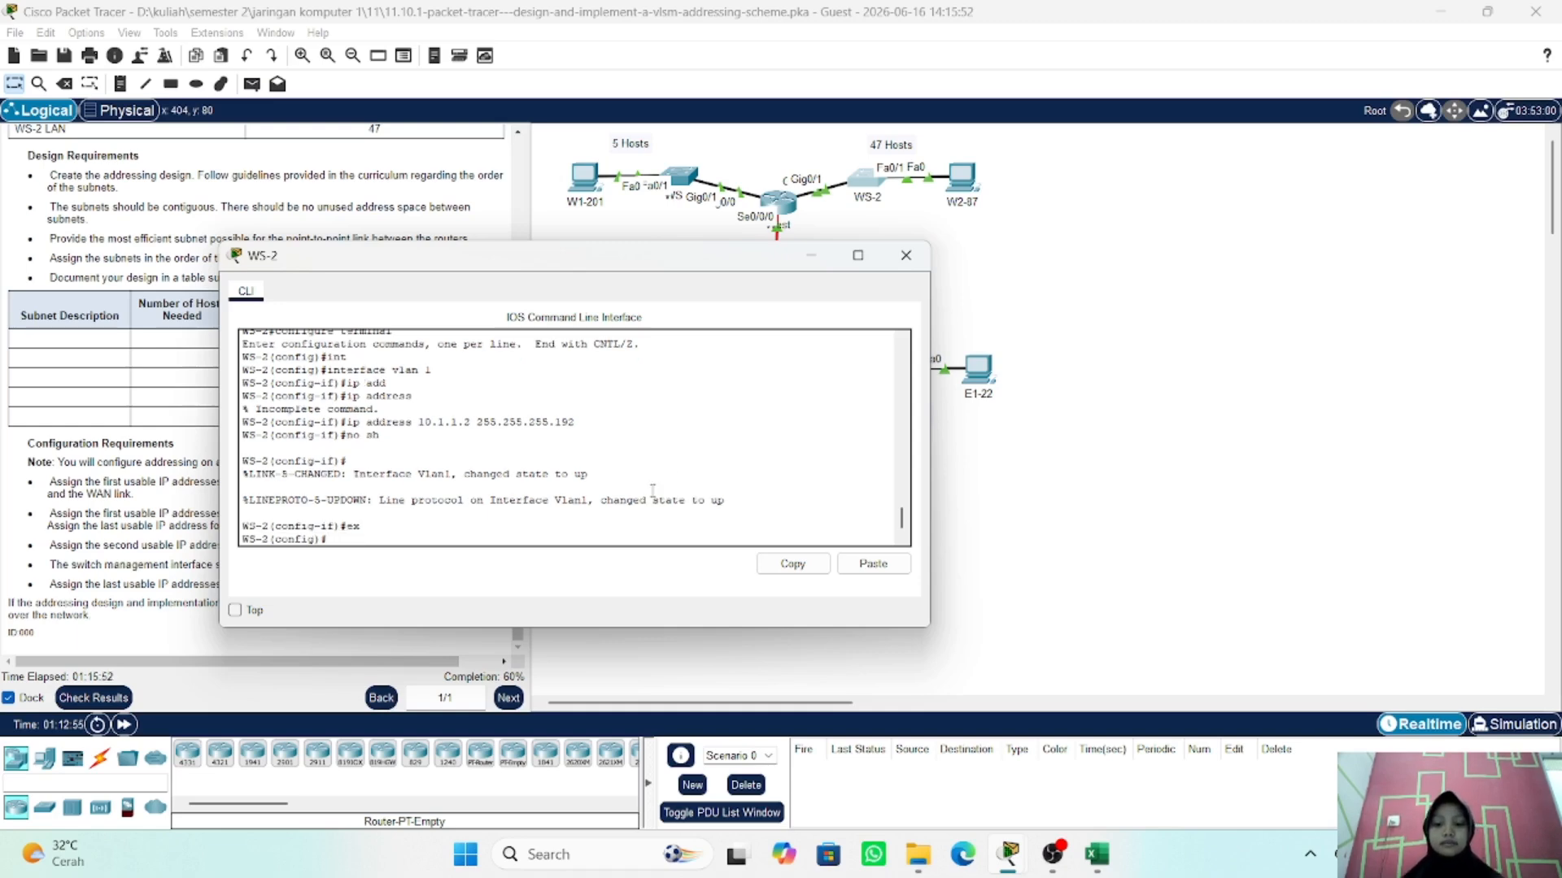
- Minimize the WS-2 console and open the IP configuration of PC E1-22
left_click(814, 260)
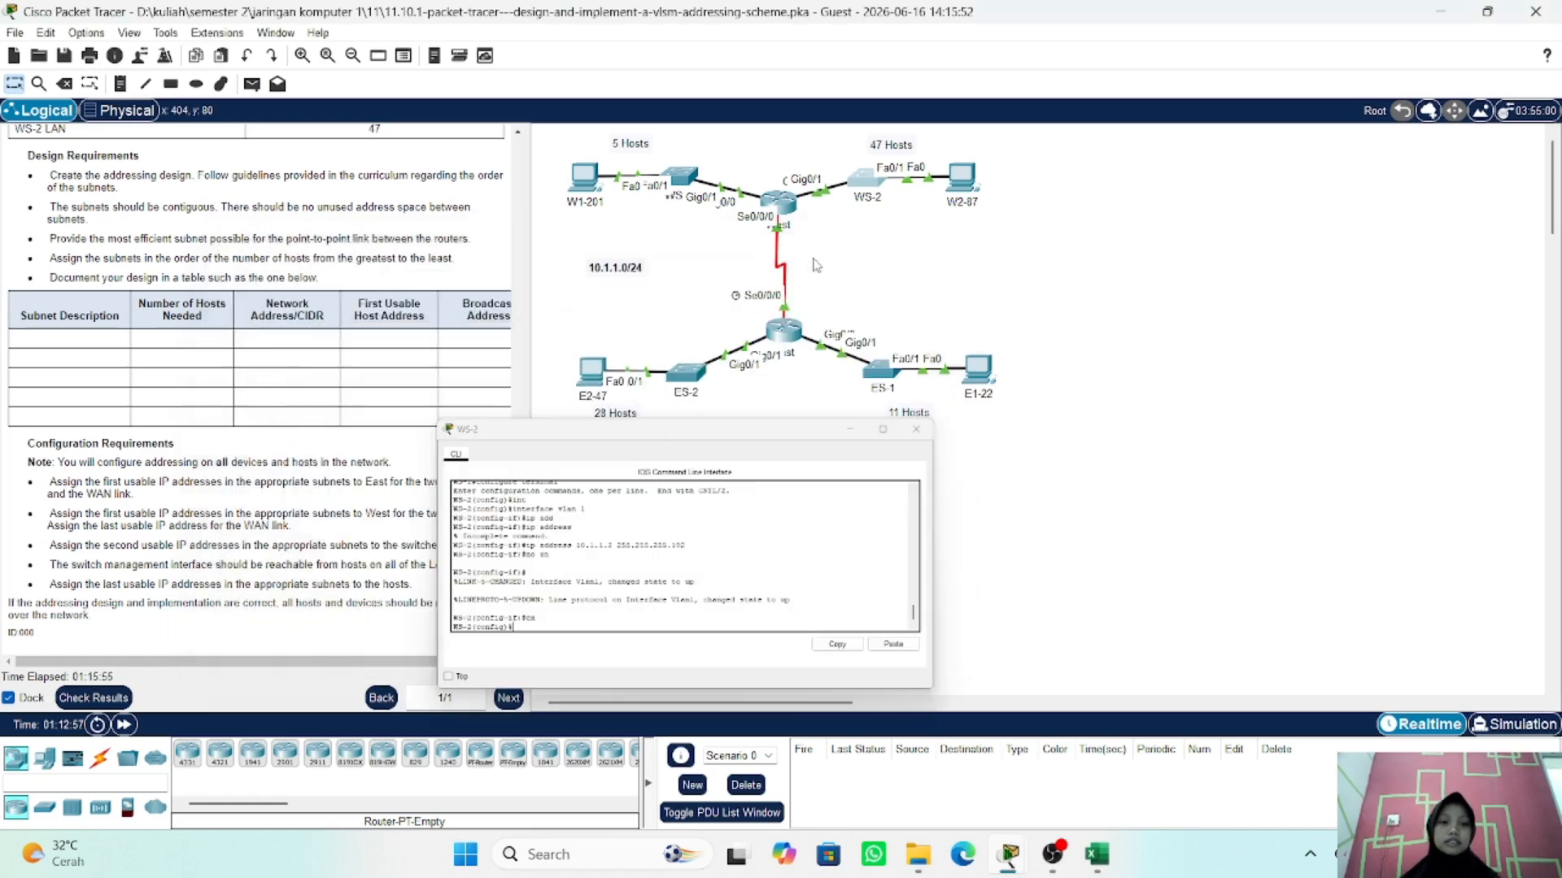
left_click(971, 364)
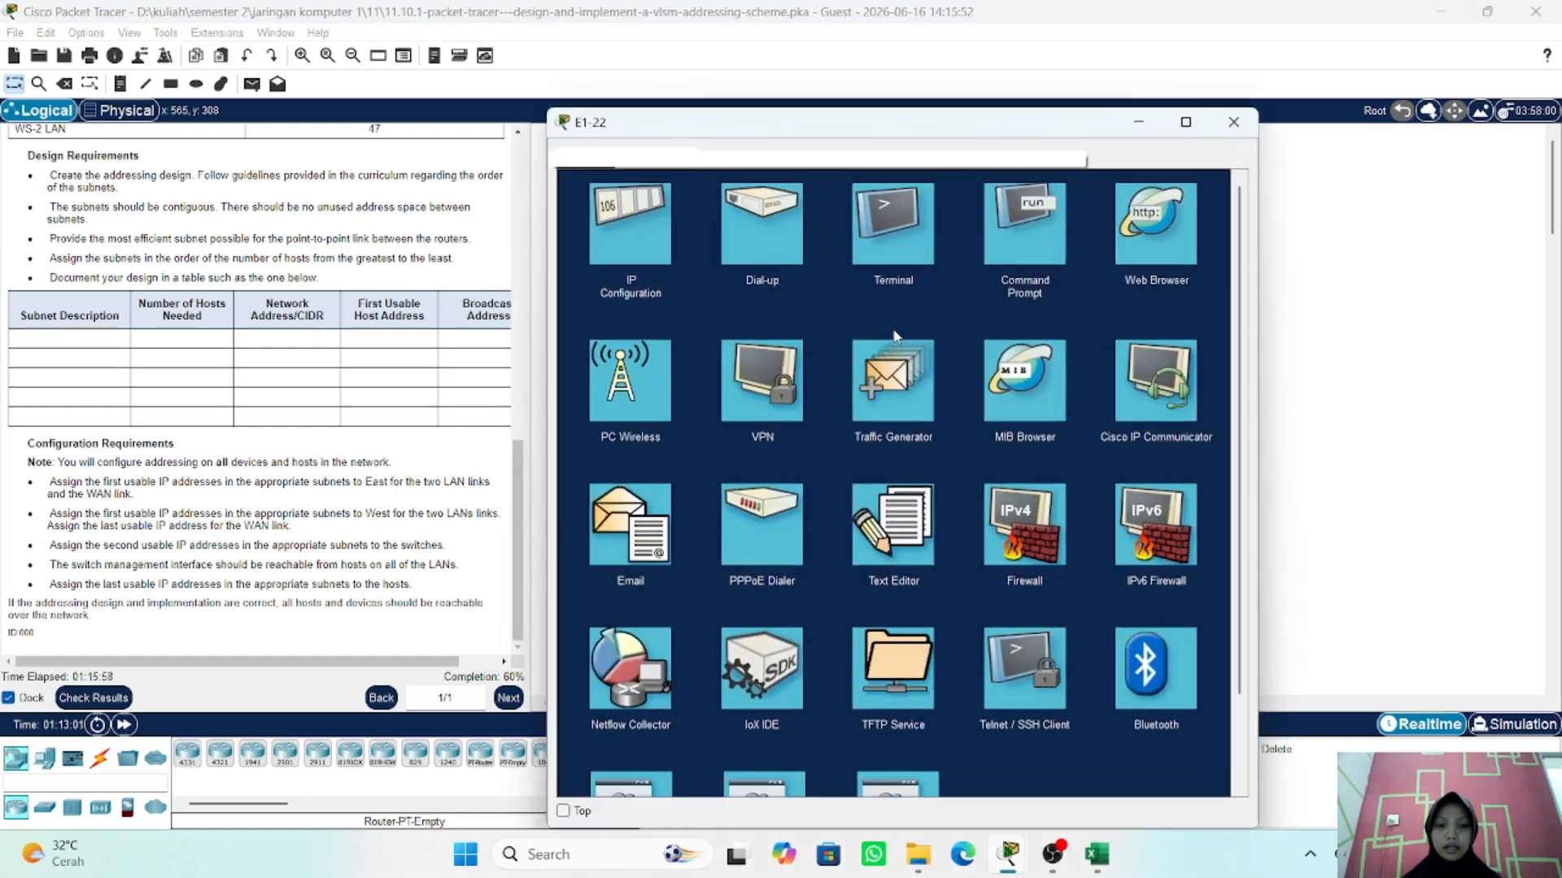
left_click(636, 223)
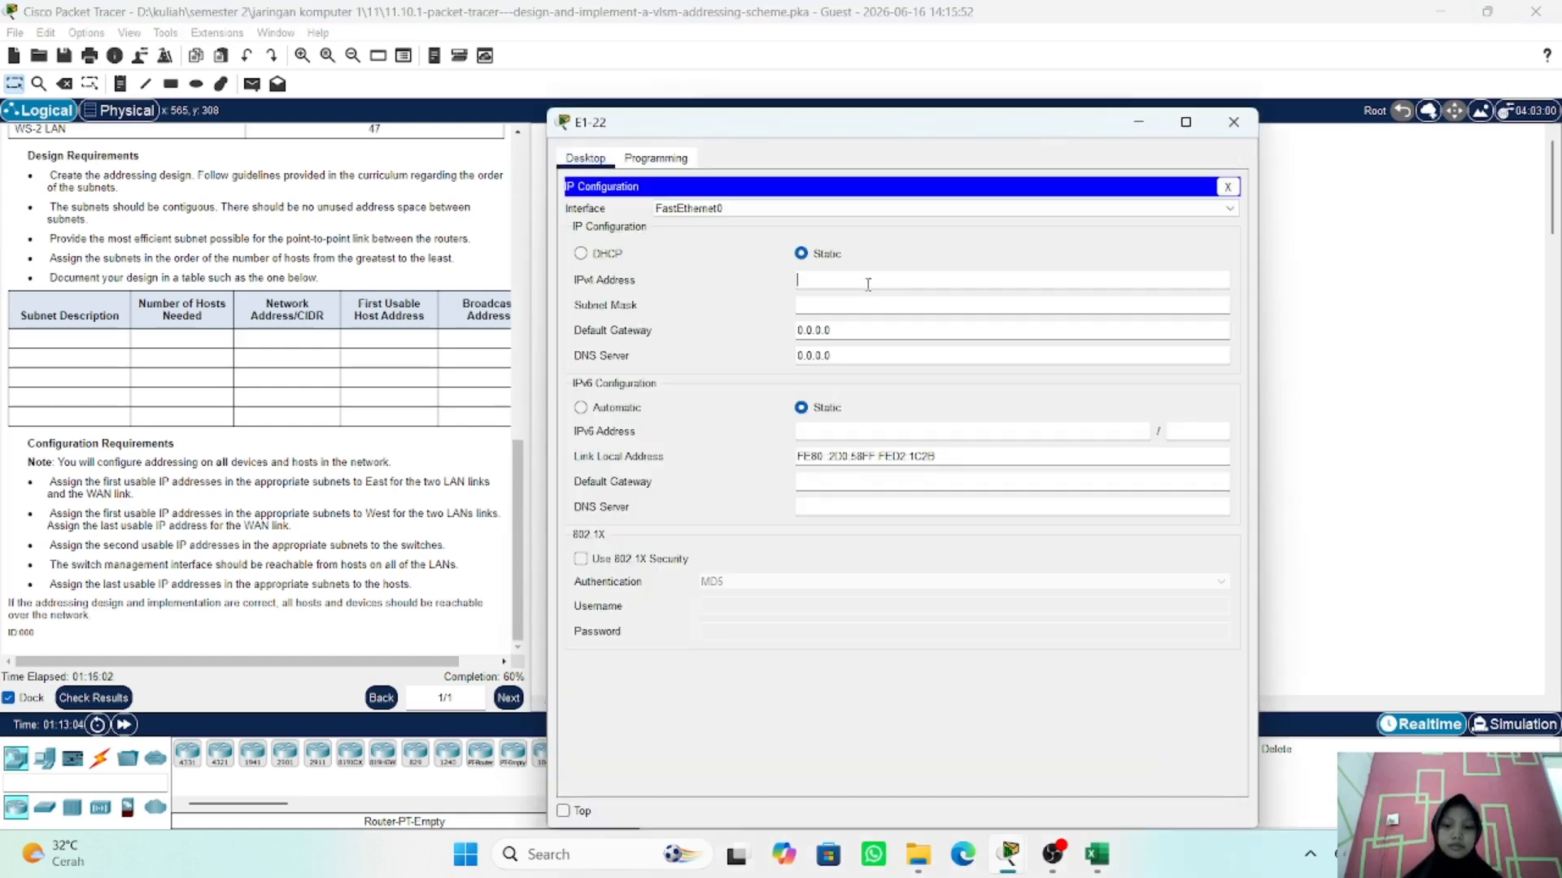
- Switch to the subnet table in Excel and move its window up so every subnet row can be read
left_click(868, 284)
left_click(1096, 853)
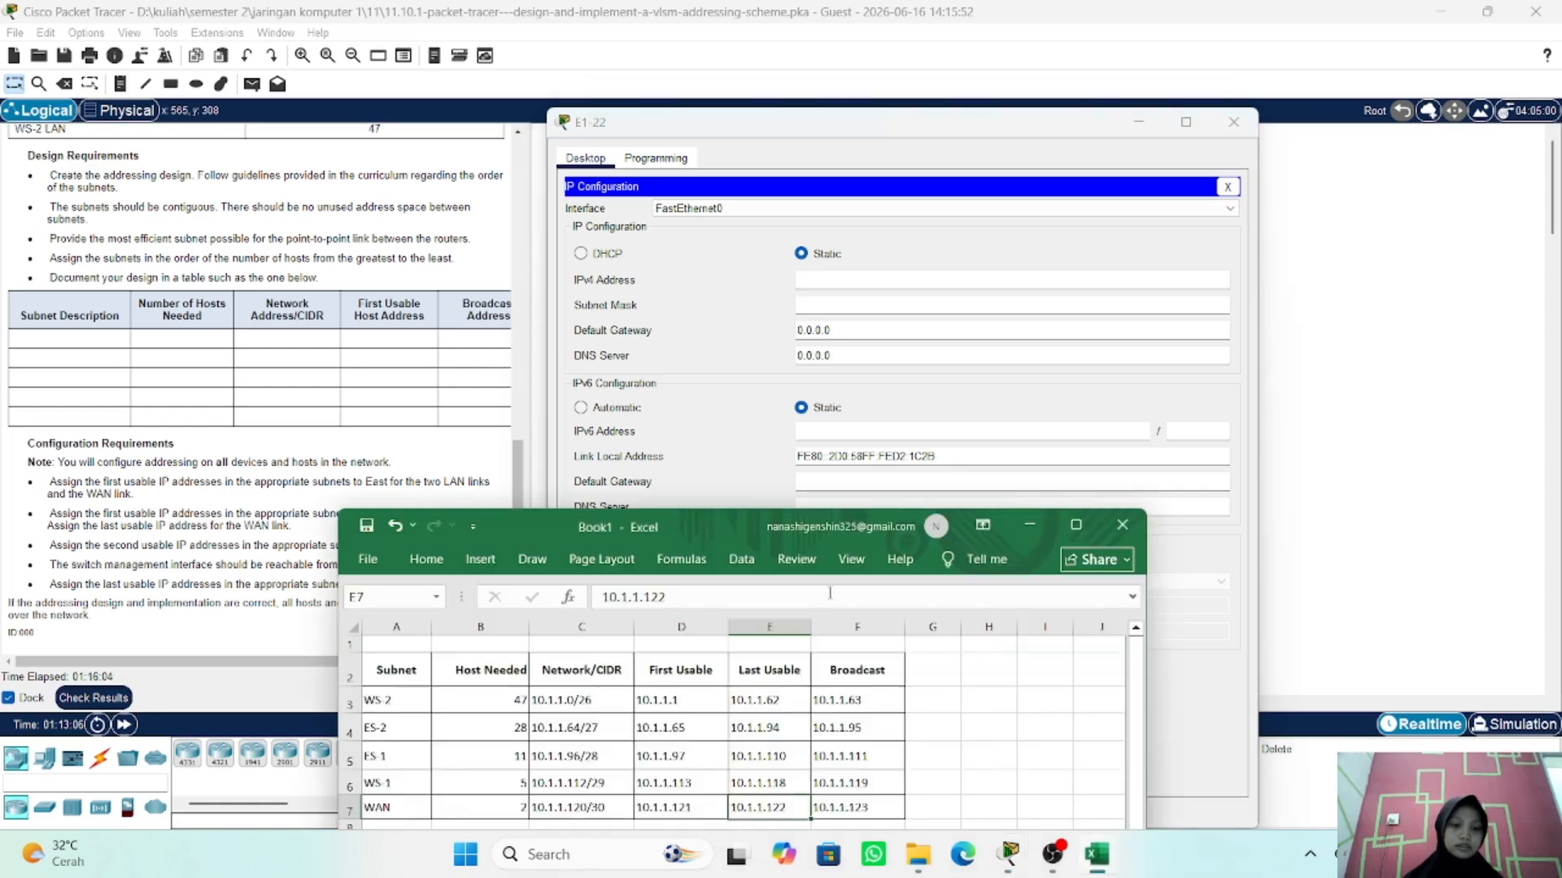
left_click_drag(749, 524, 669, 407)
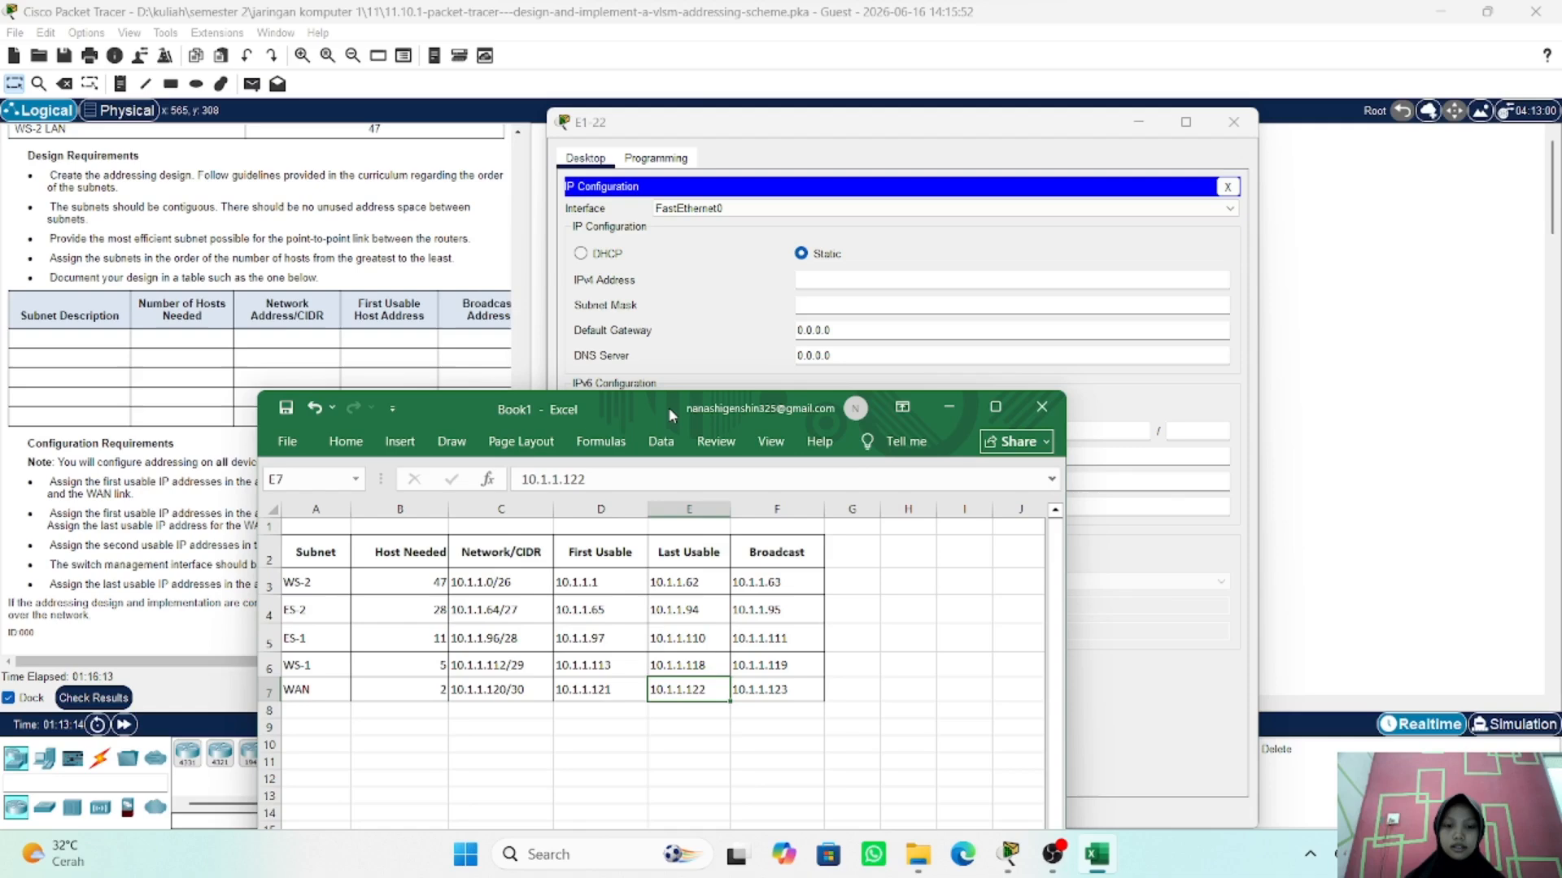
- Return to Packet Tracer and set the IPv4 address of PC E1-22 to 10.1.1.110
left_click(831, 283)
type("10.1.1")
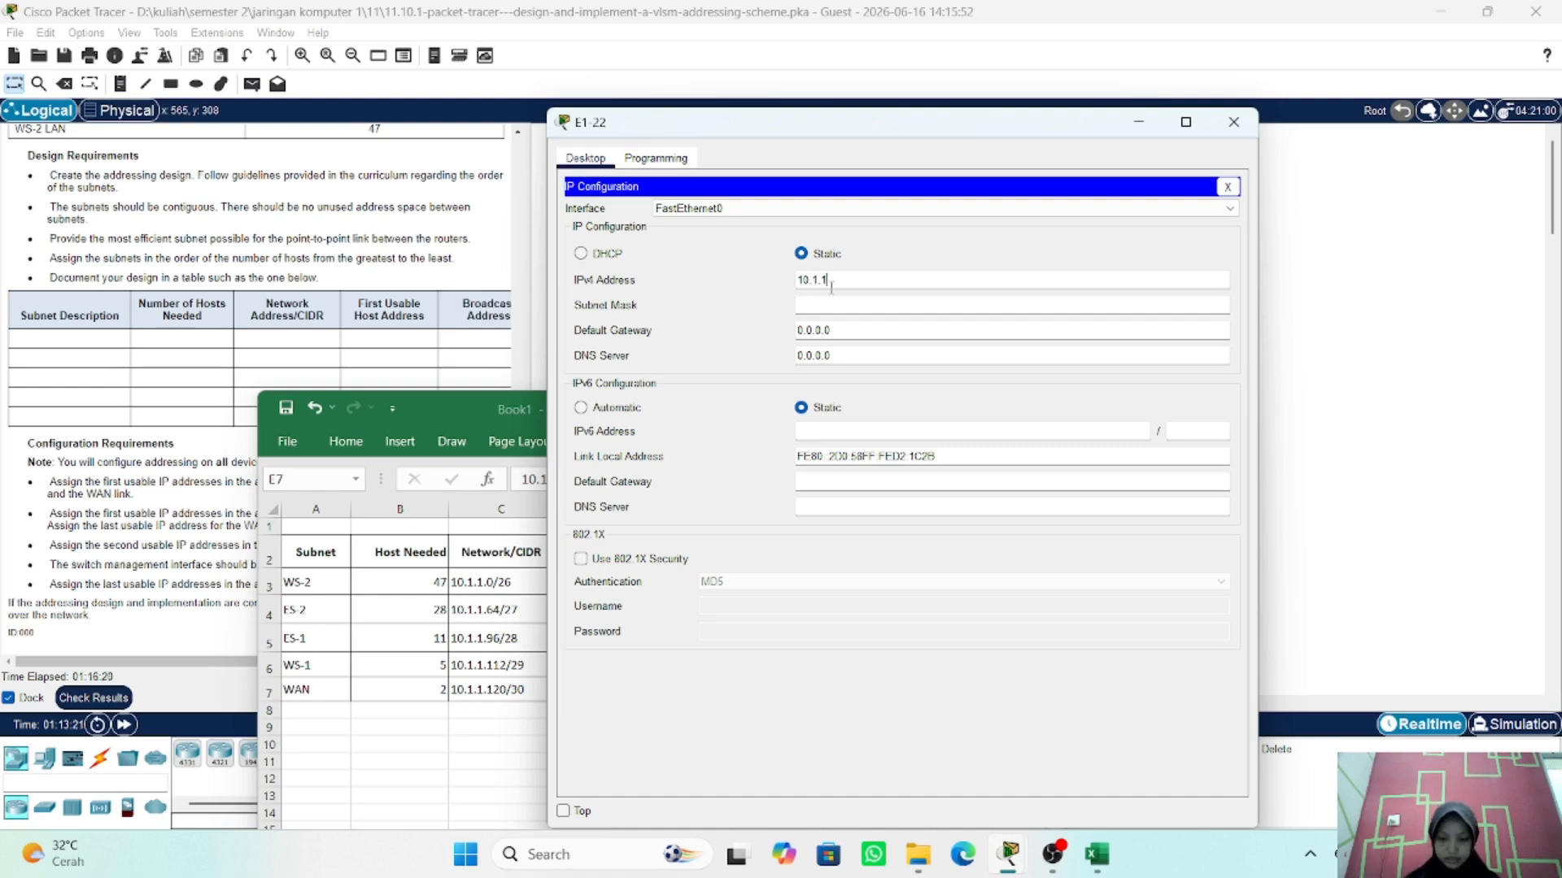
type("0")
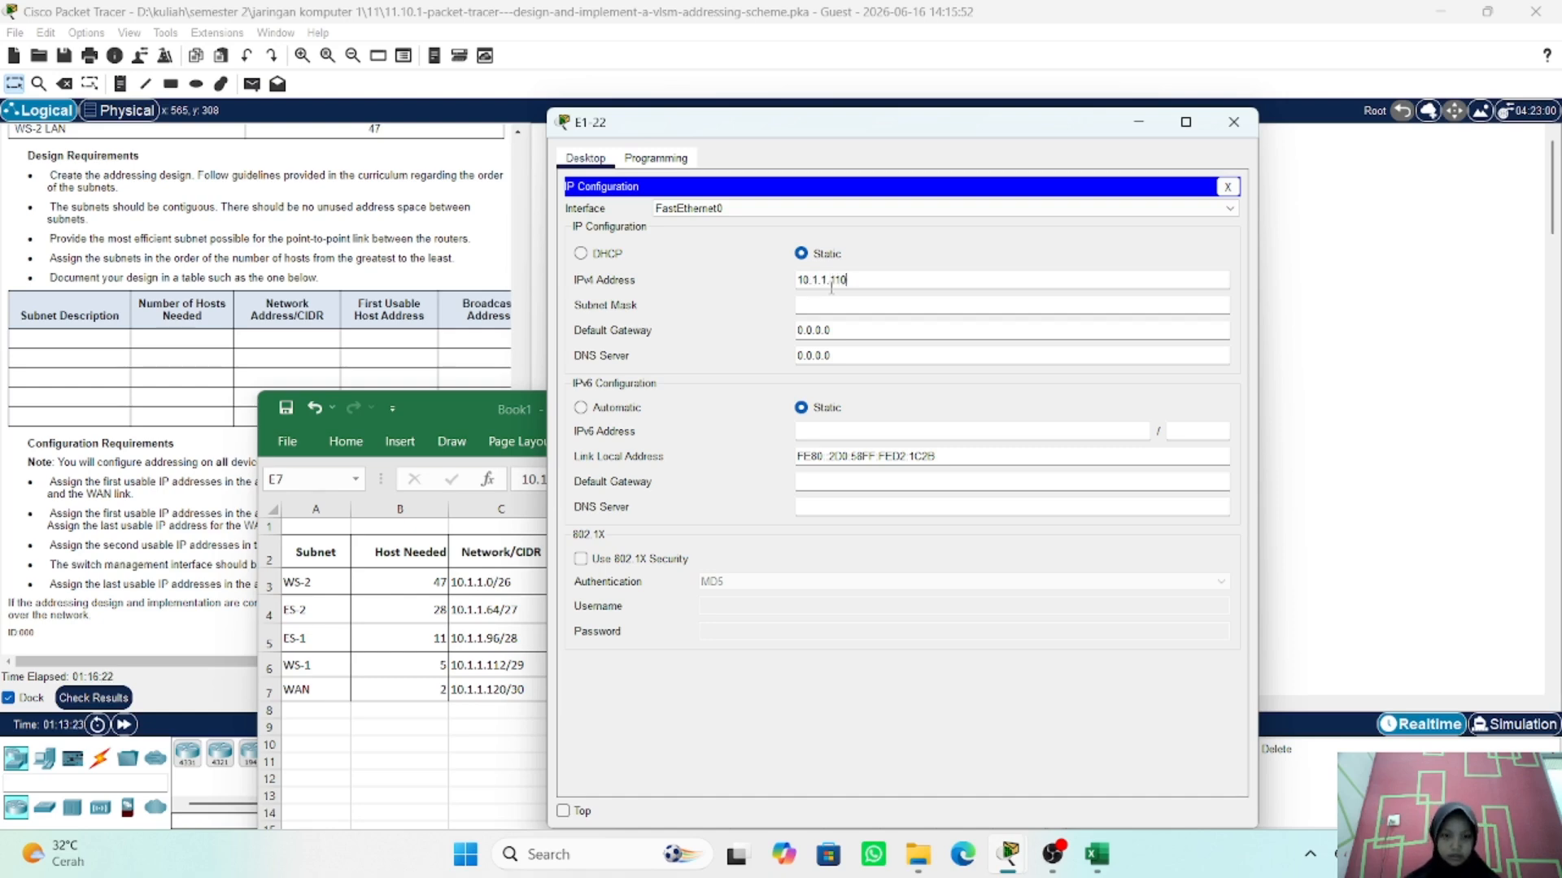
- Set the subnet mask of PC E1-22 to 255.255.255.240
left_click(832, 303)
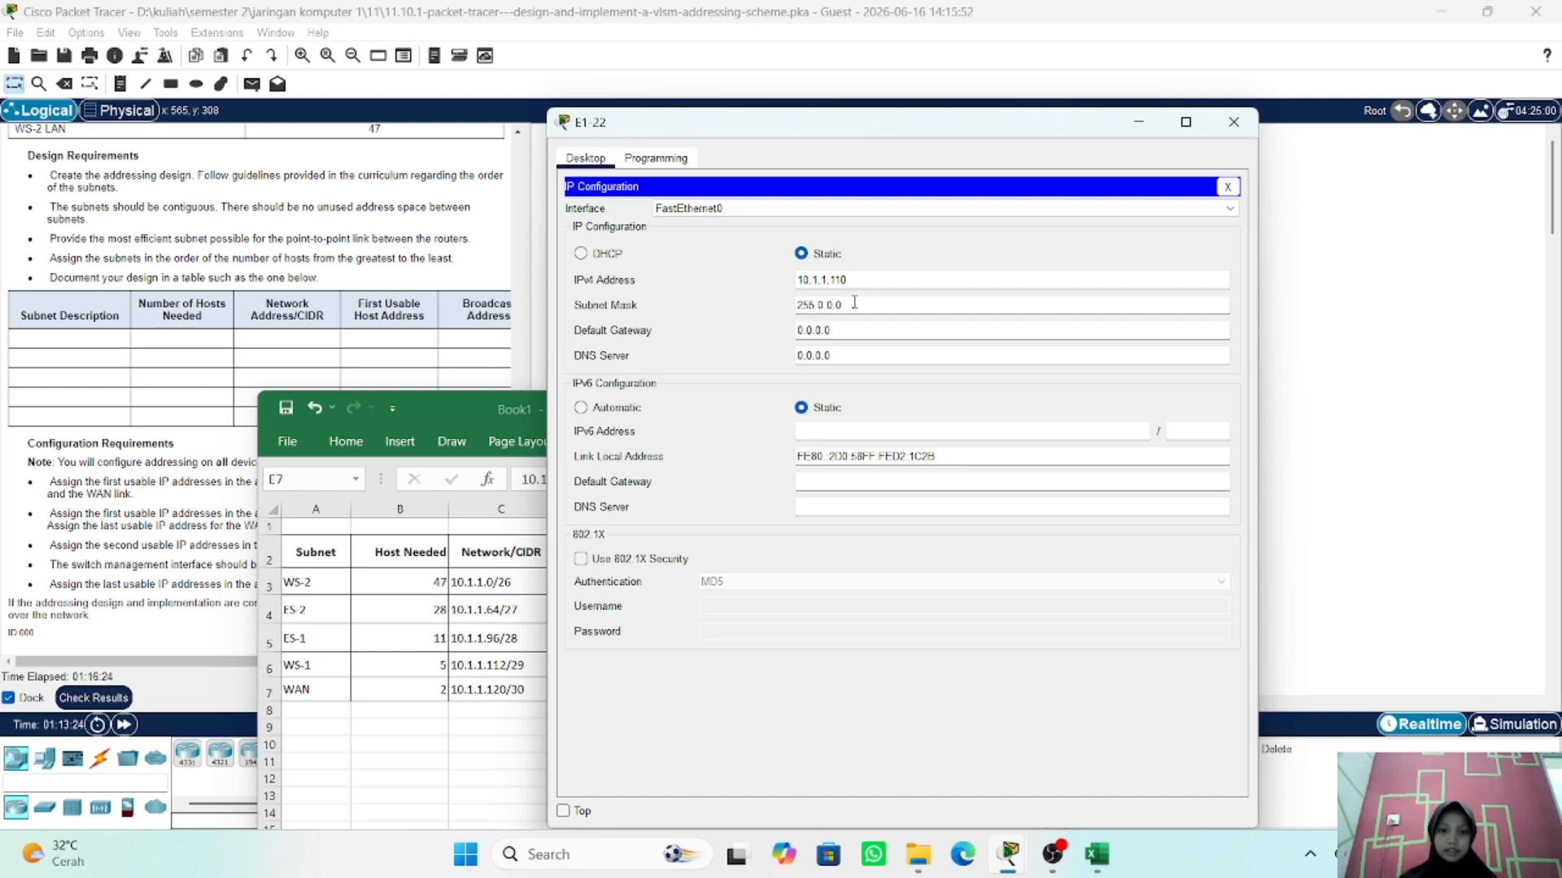
key("BackSpace")
key("BackSpace")
key("BackSpace")
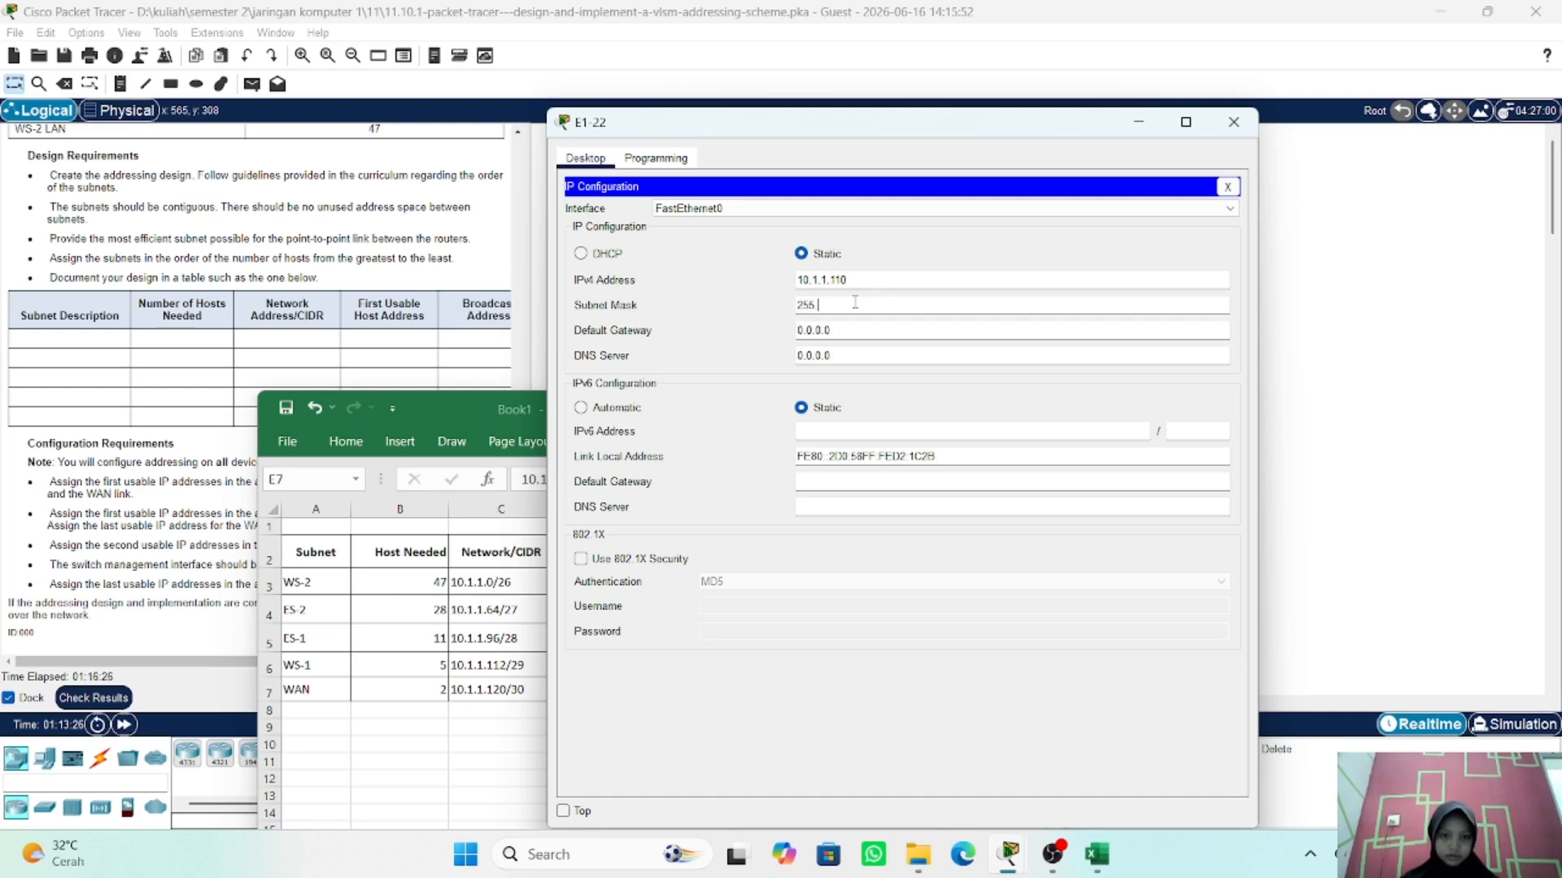
type("1")
type("55")
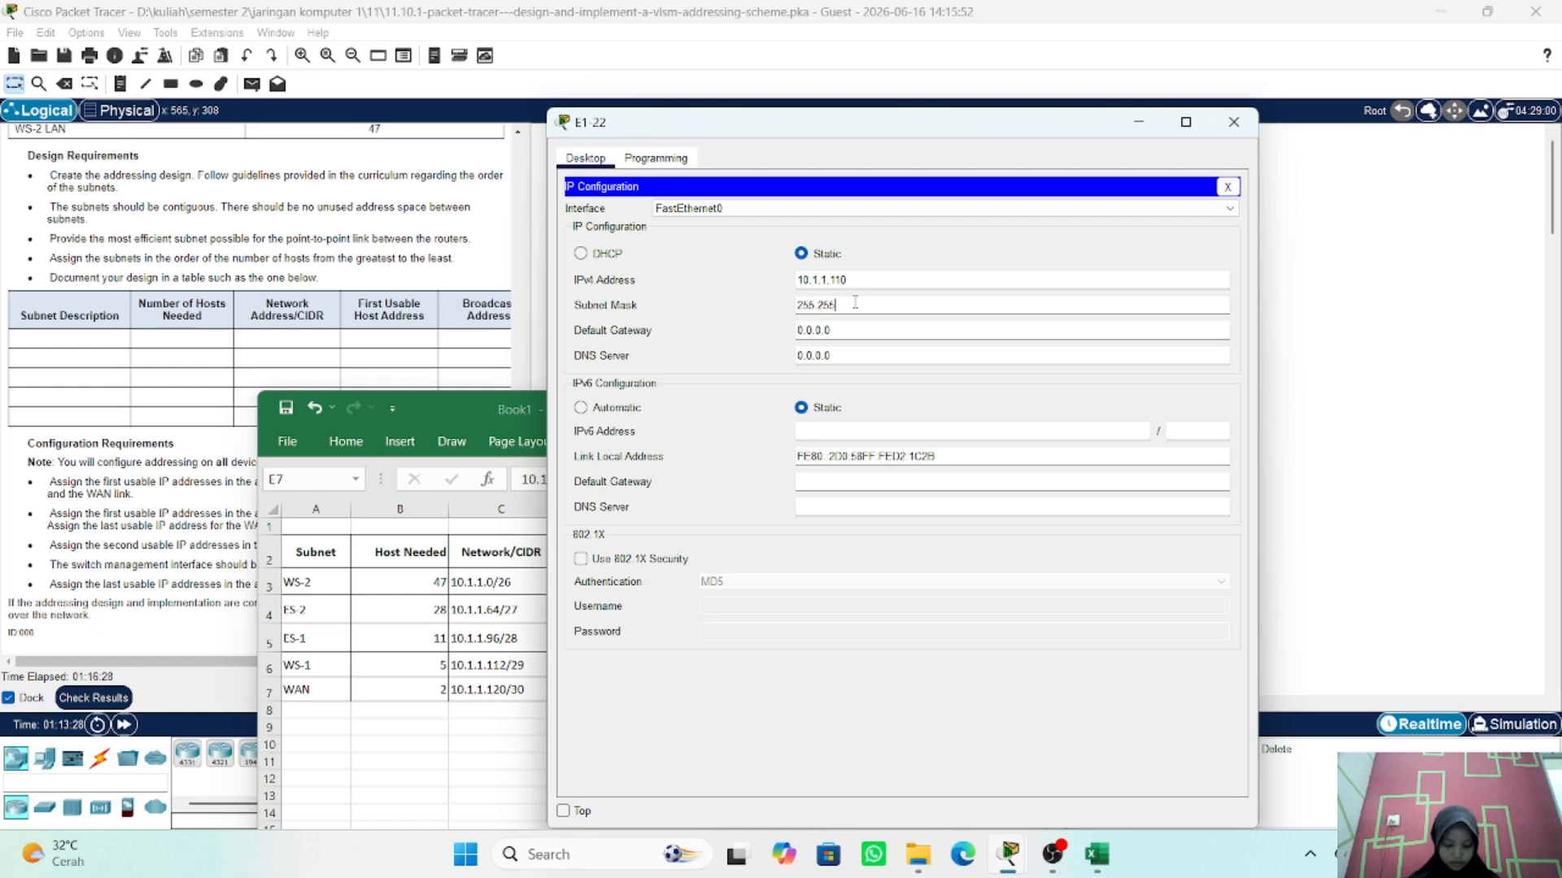
type(".255.255.240")
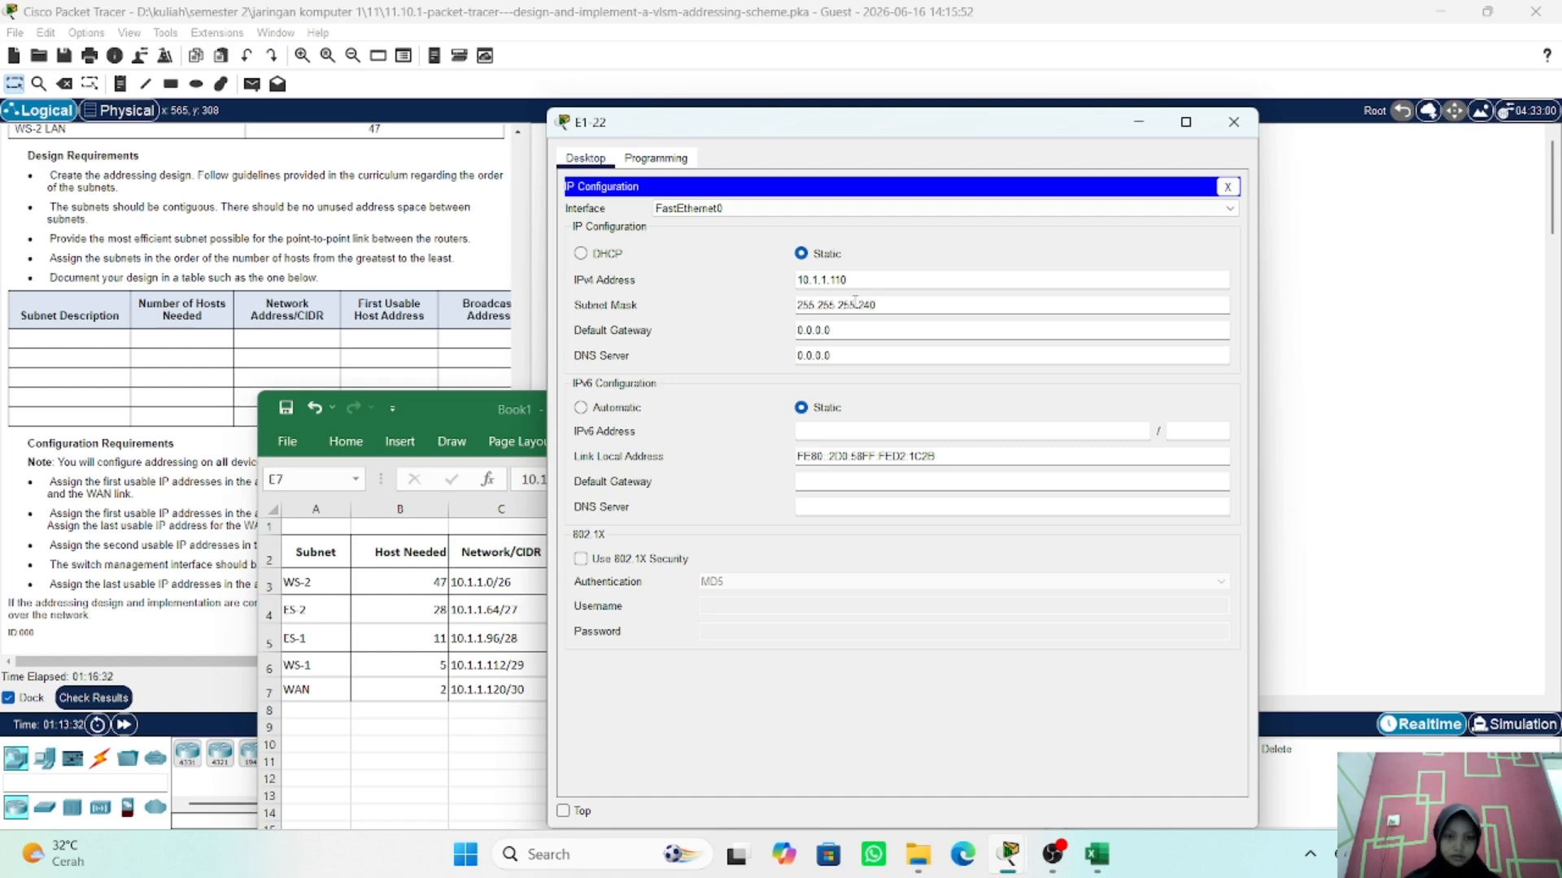
- Set the default gateway of PC E1-22 to 10.1.1.97 and close its configuration window
key("Tab")
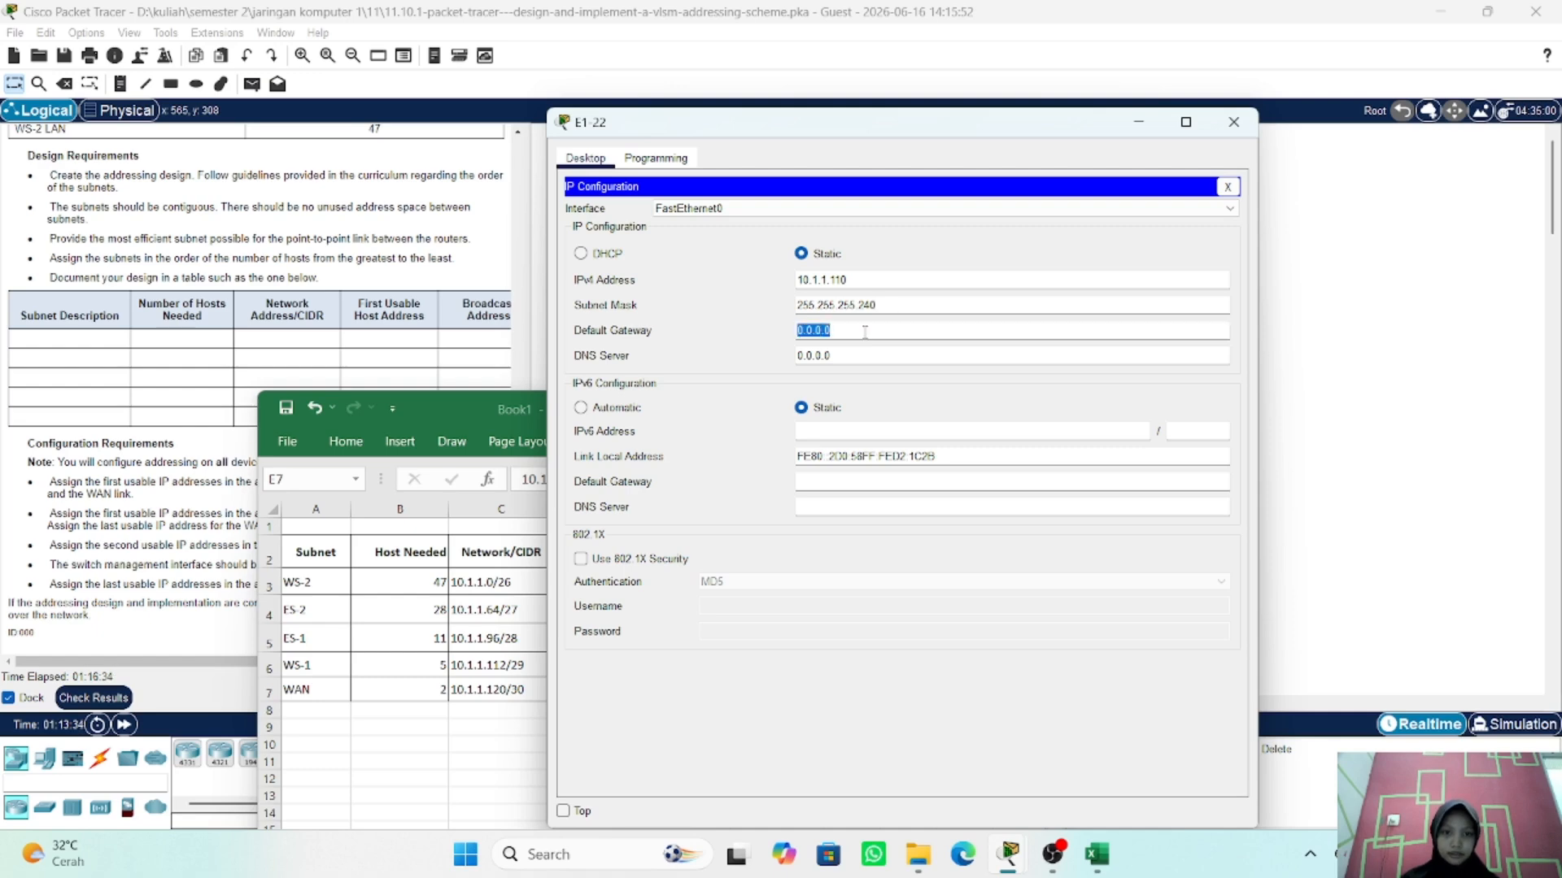
left_click_drag(743, 132, 958, 98)
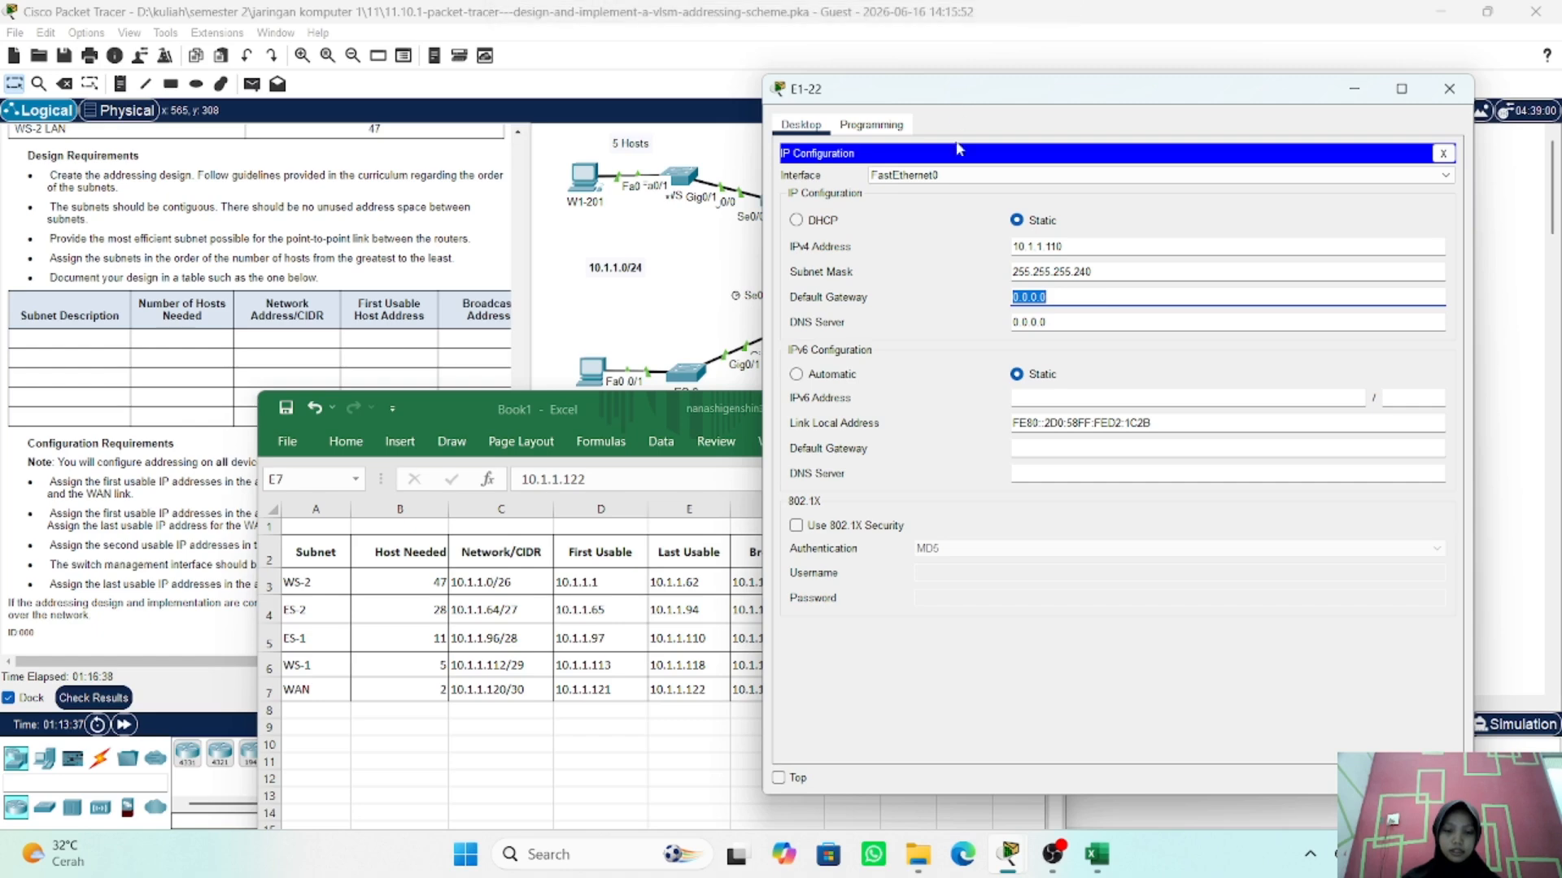
type("10.1.")
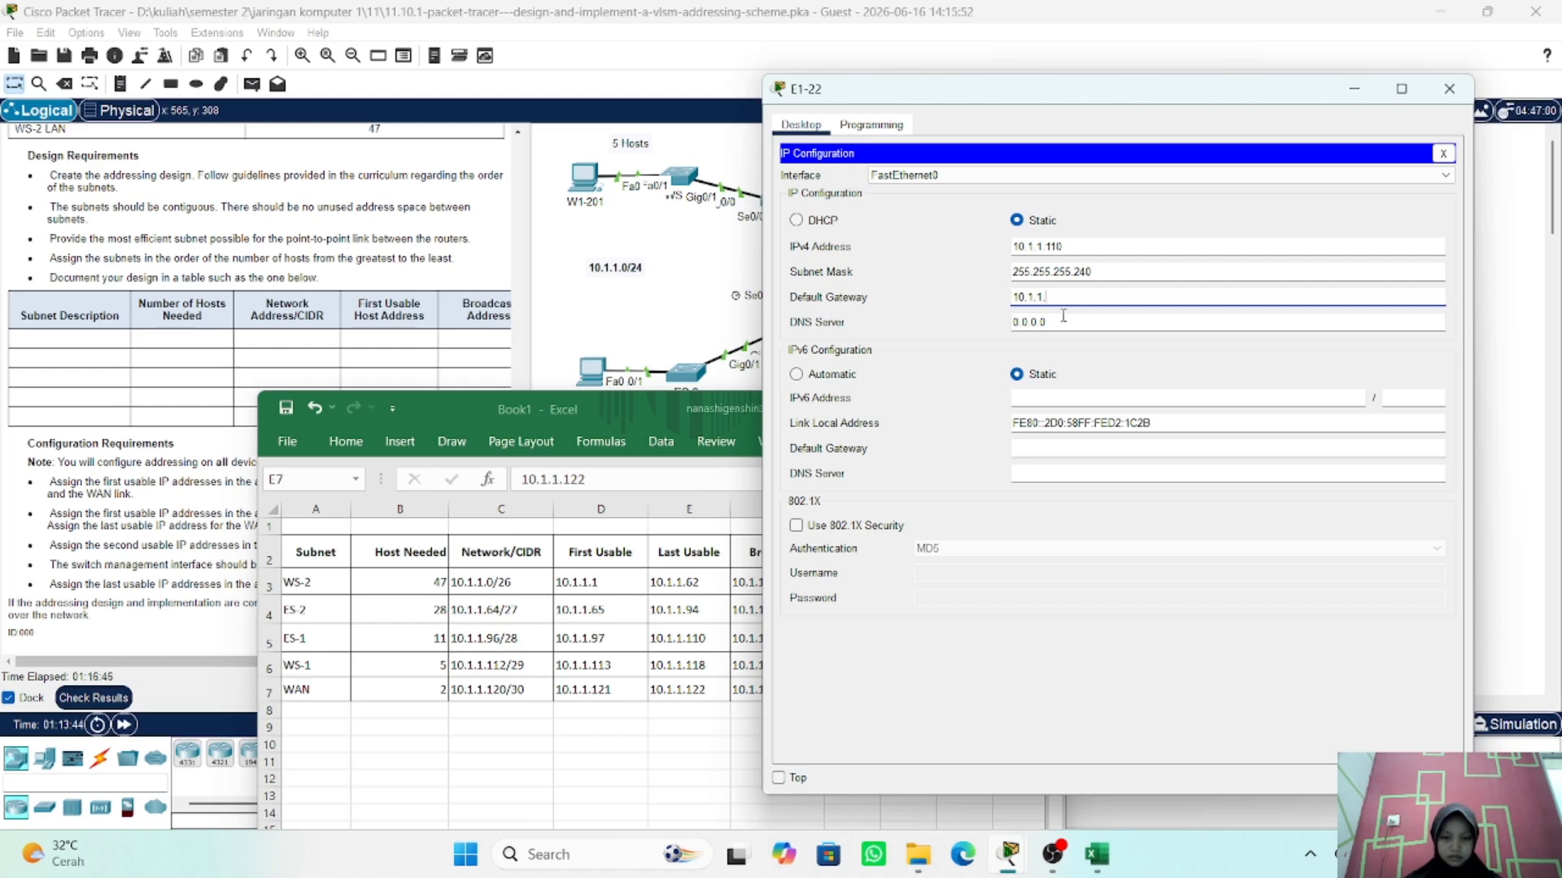
type("1.")
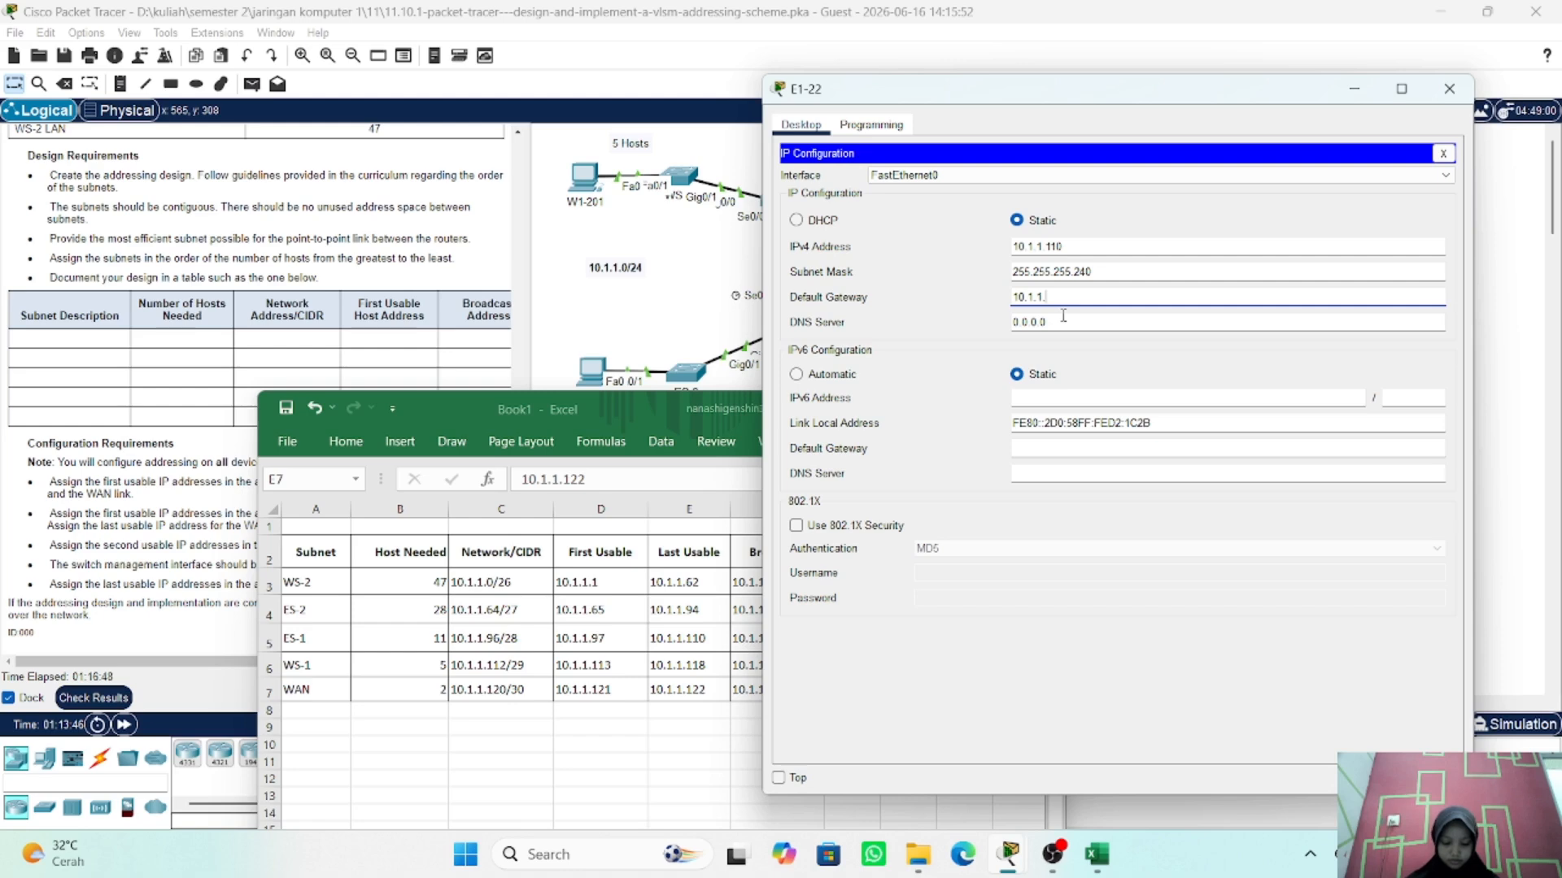
type("97")
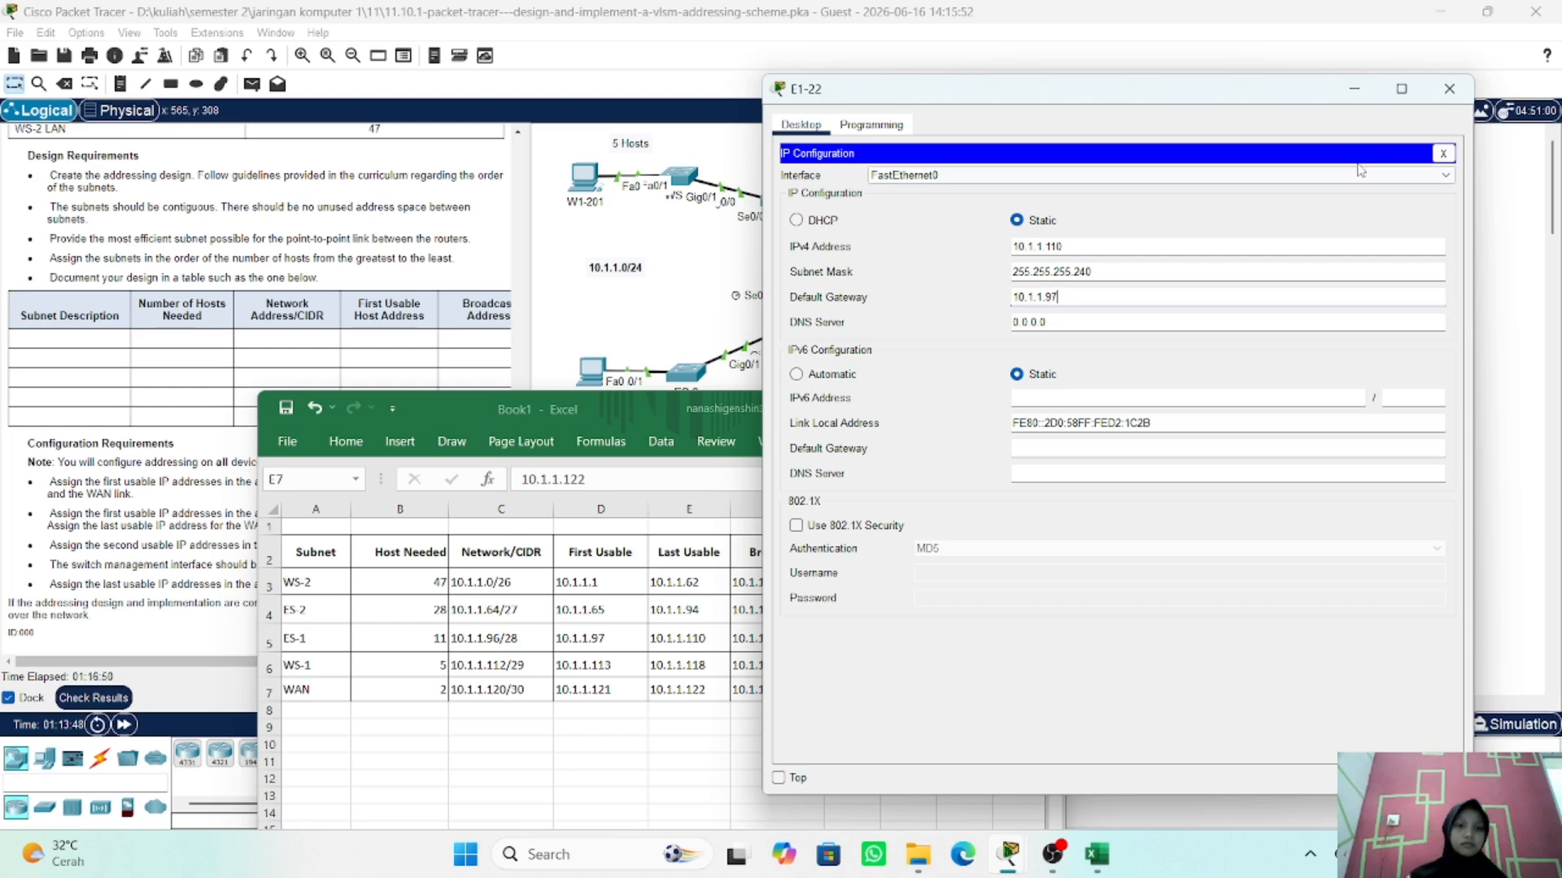
left_click(1453, 89)
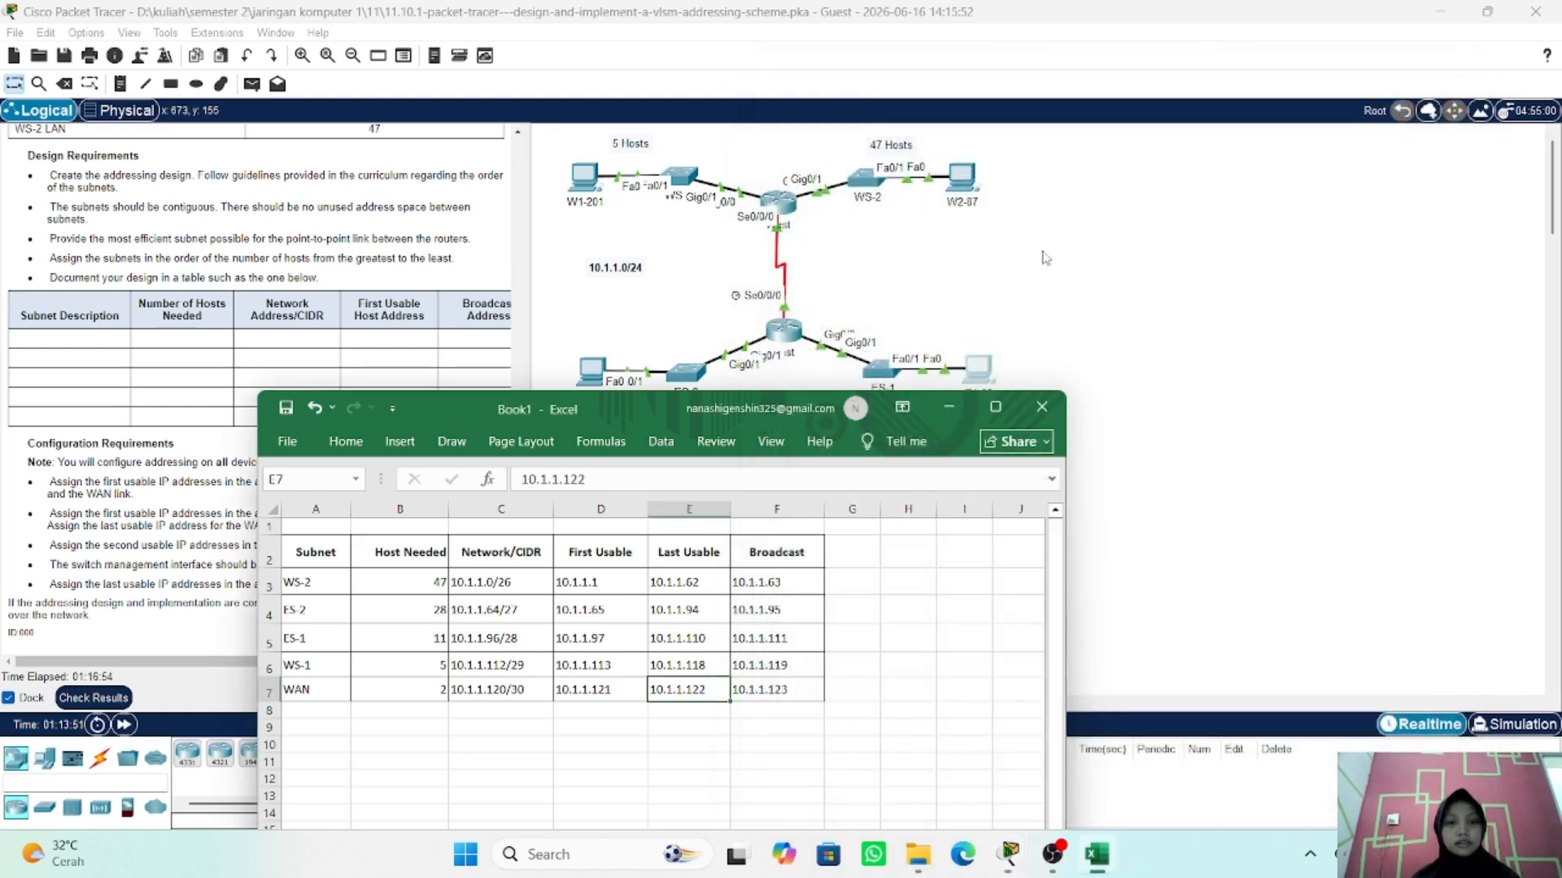
- Open the IP configuration of PC E2-47 and place its window beside the Excel subnet table
scroll(1018, 259, "down", 2)
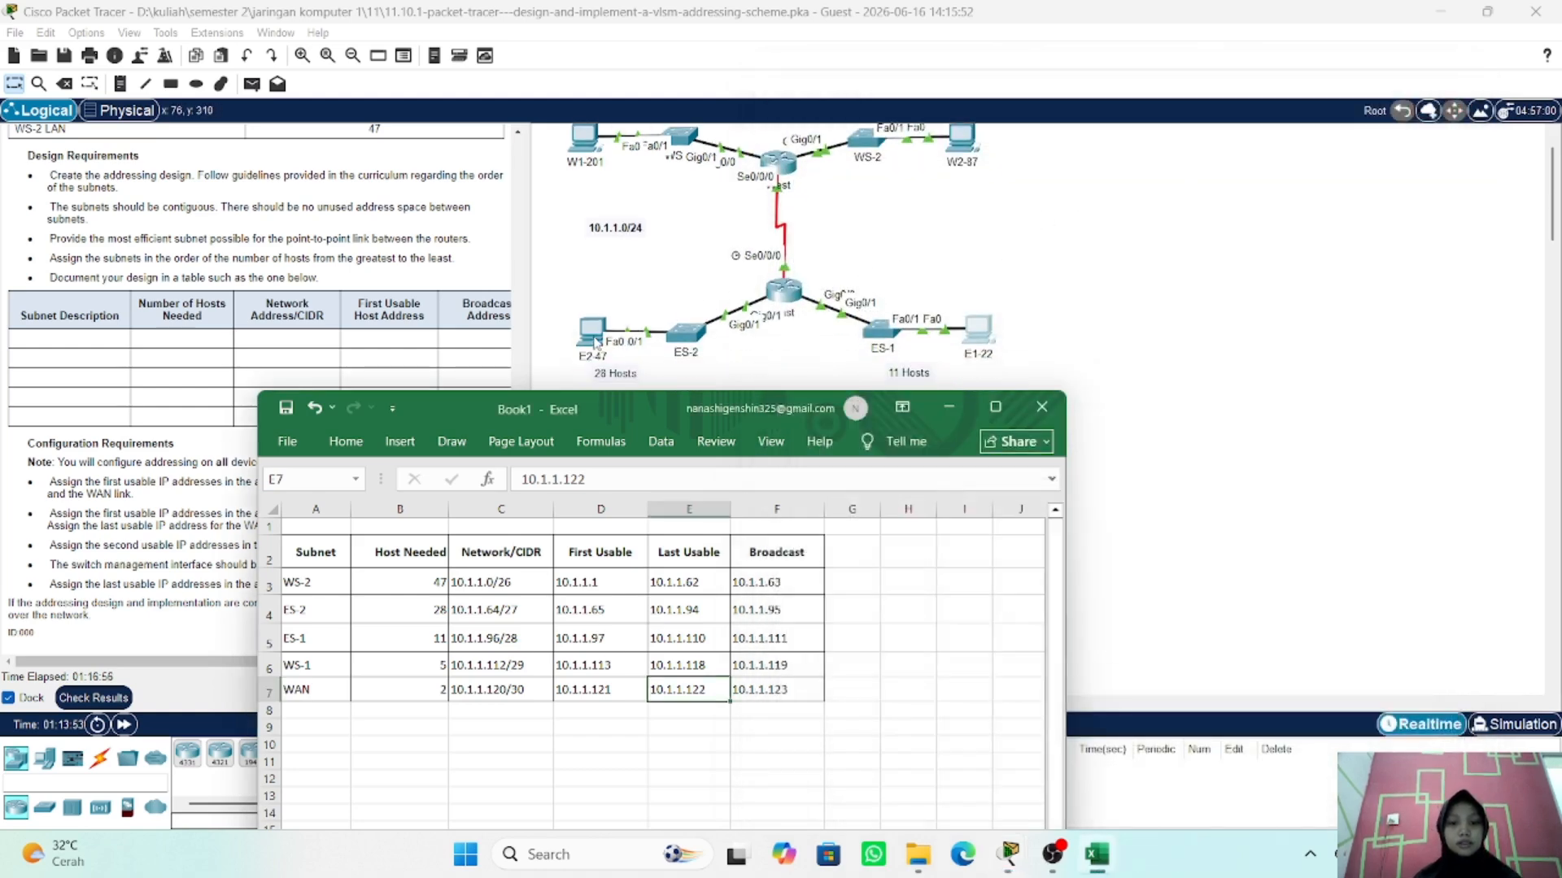
left_click(595, 338)
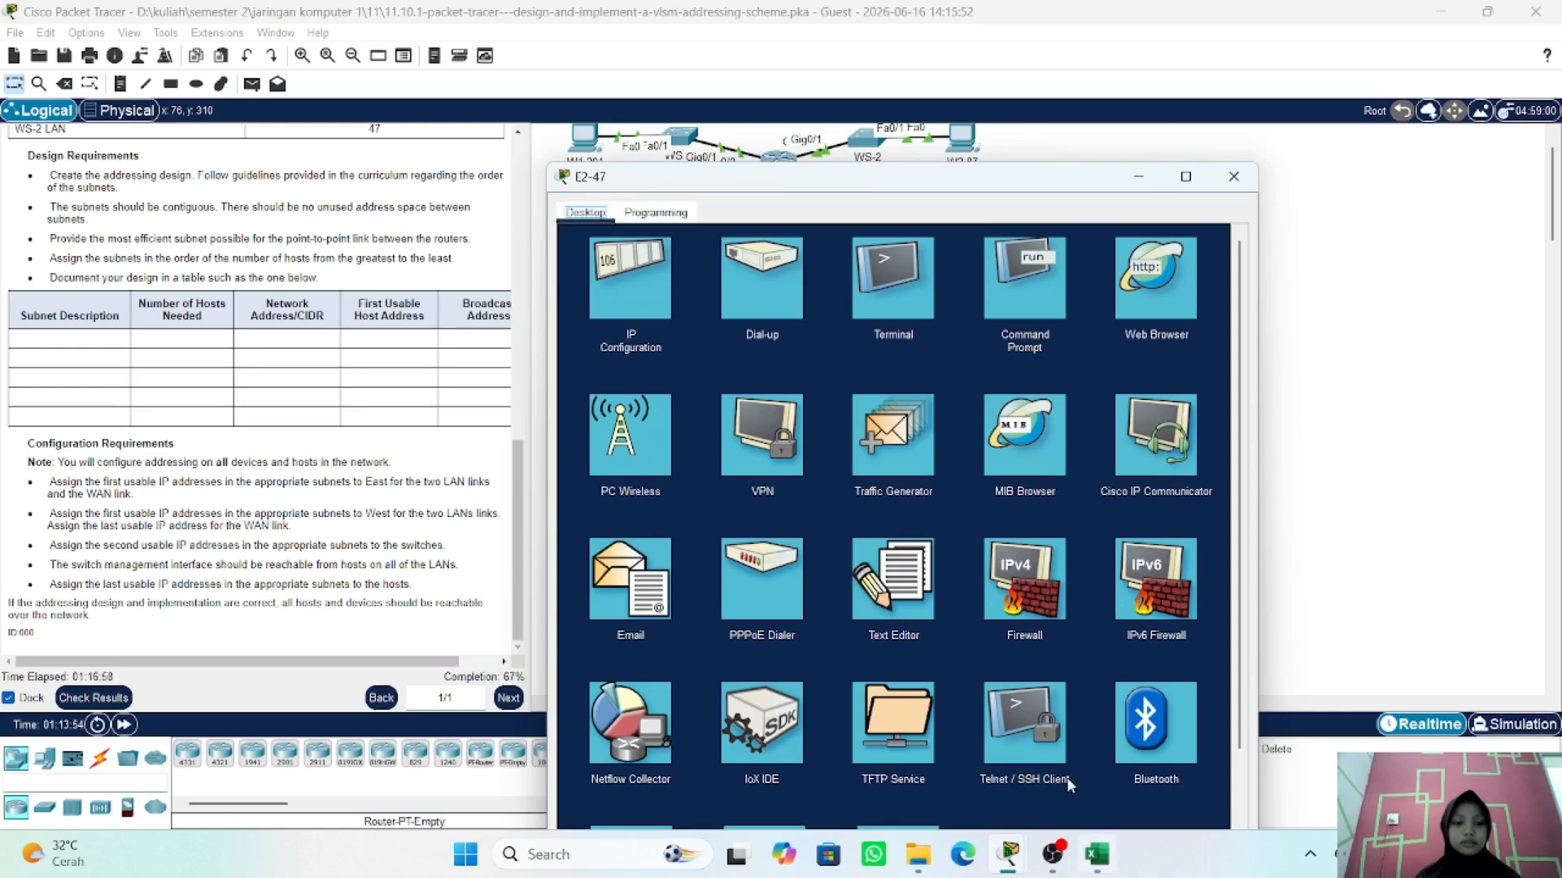
left_click(619, 289)
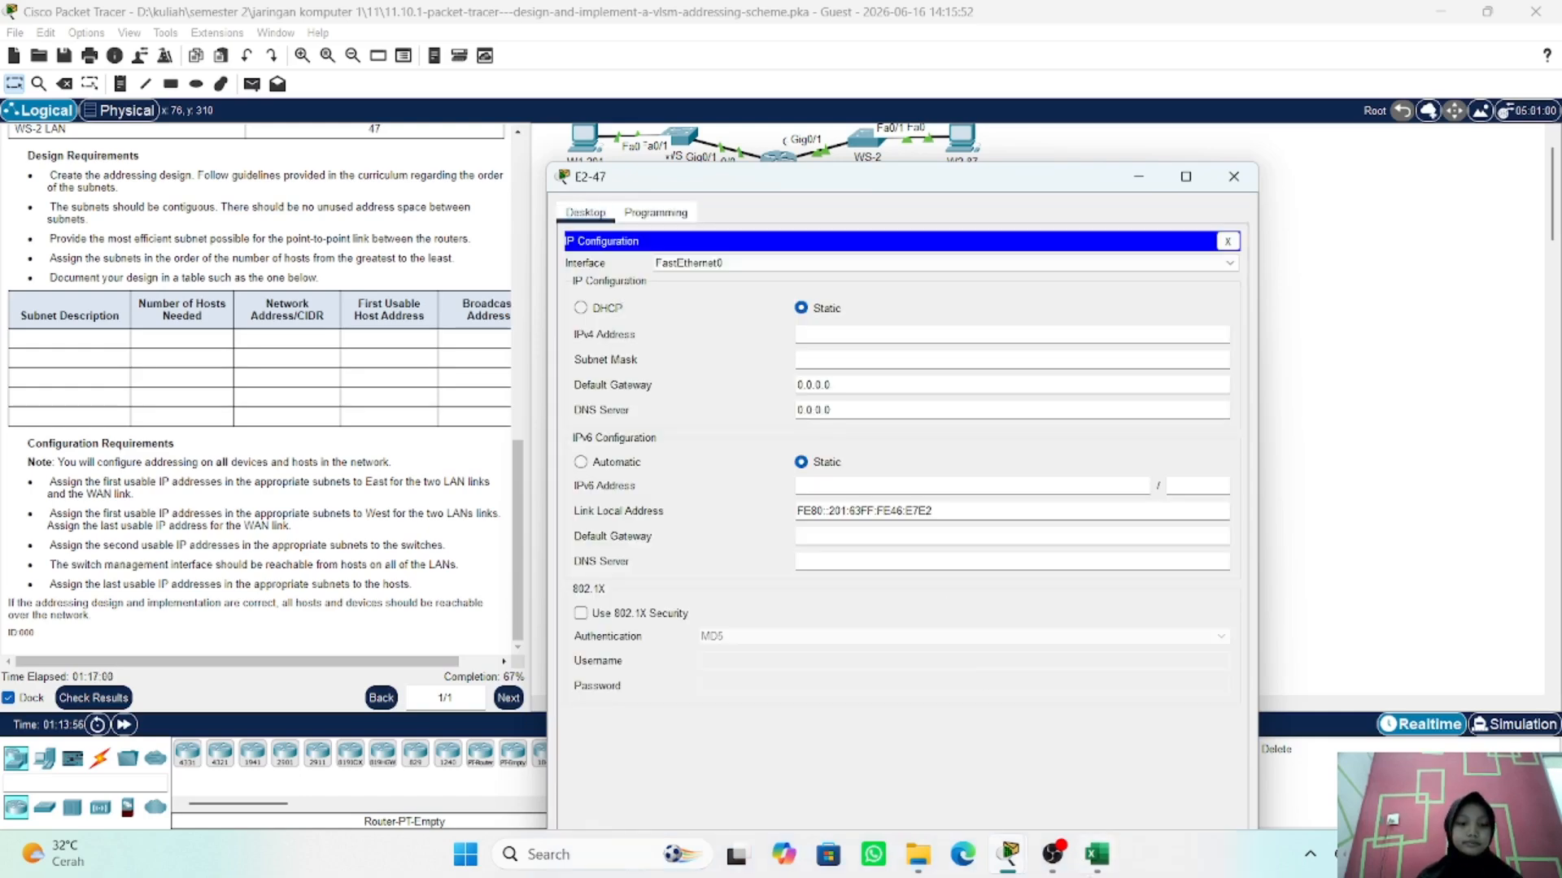
mouse_move(1096, 854)
left_click(1090, 732)
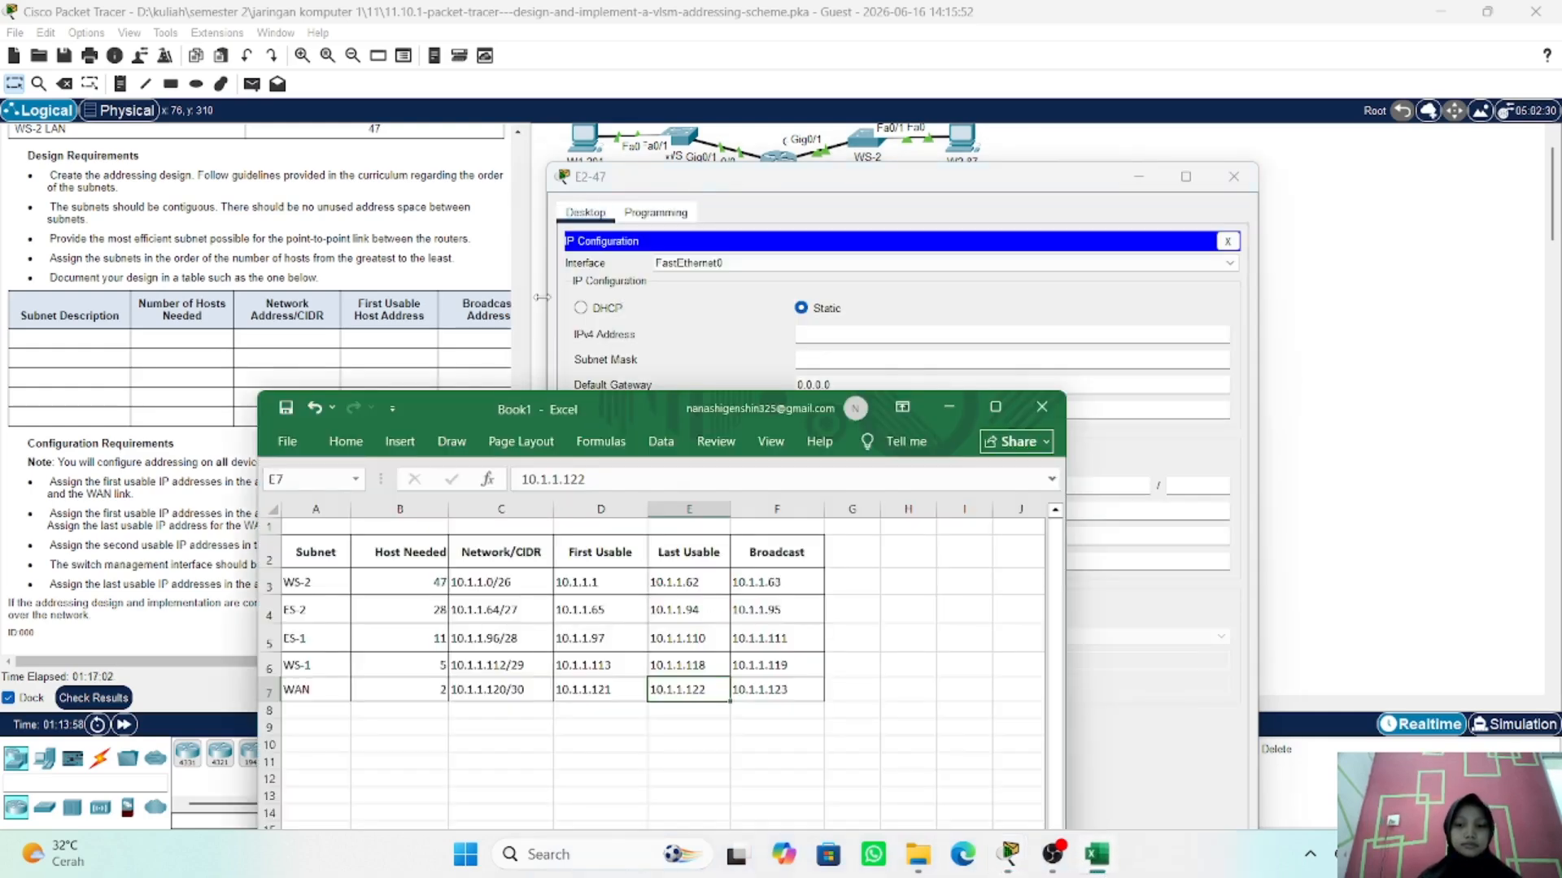
left_click_drag(610, 184, 799, 161)
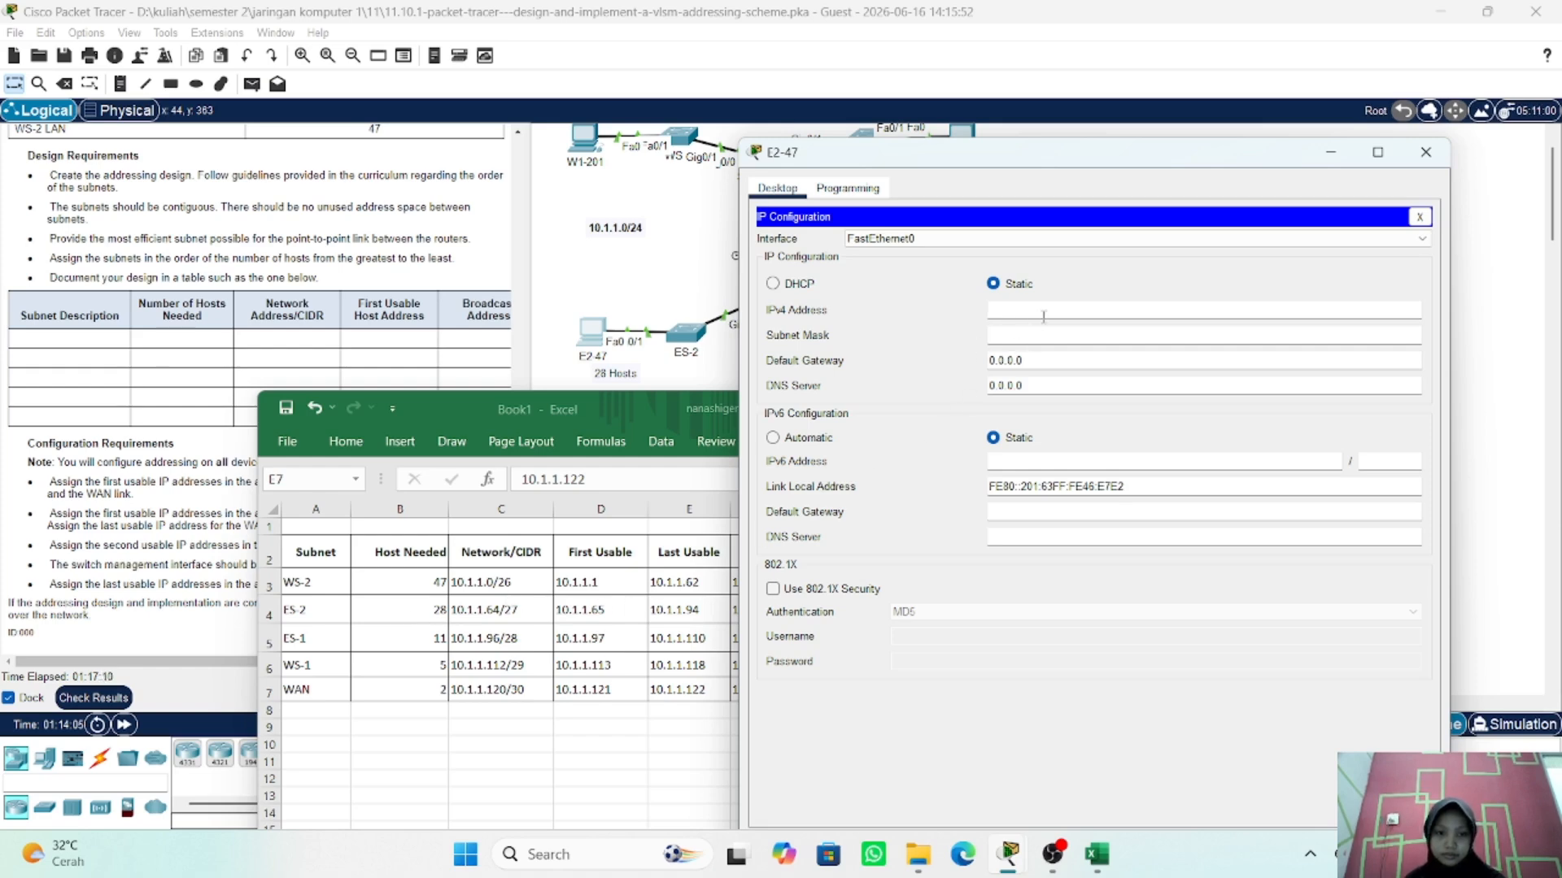
- Set the IPv4 address of PC E2-47 to 10.1.1.94
type("10")
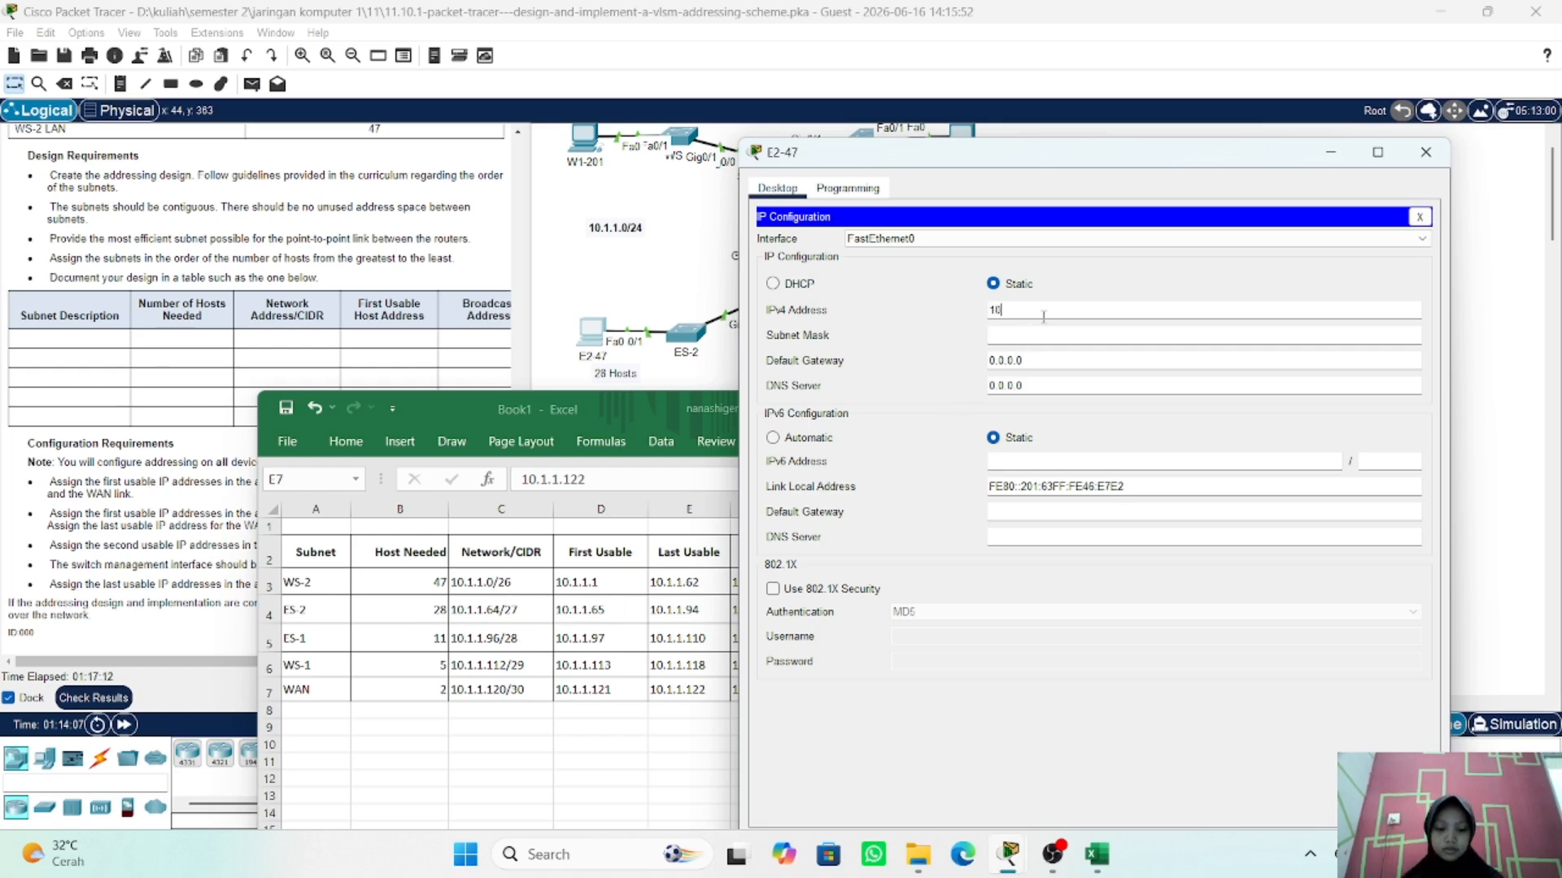
type(".1.1")
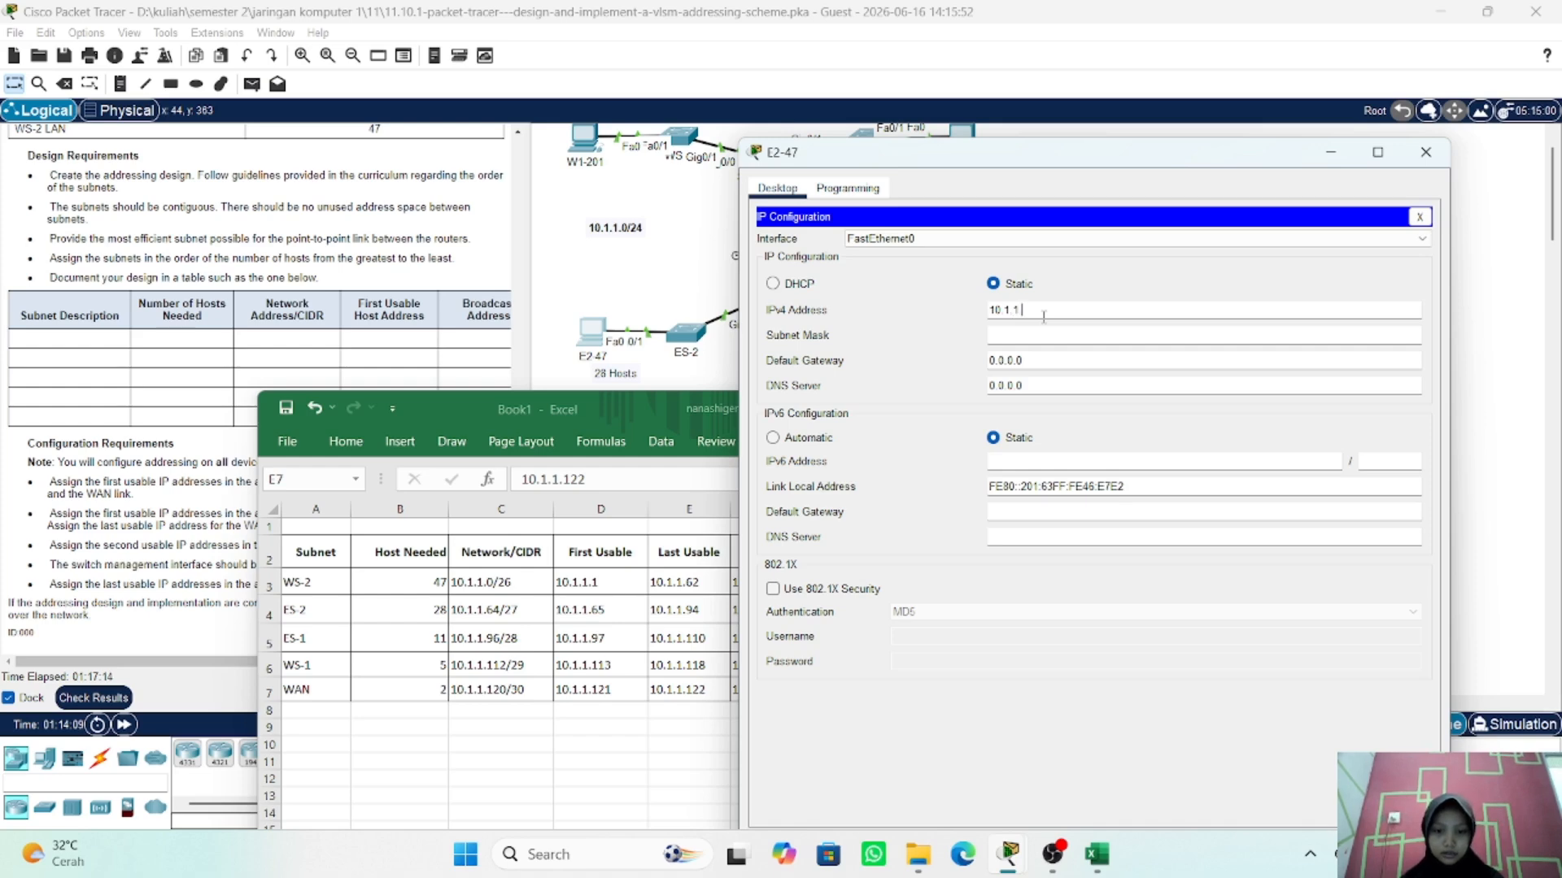
type(".94")
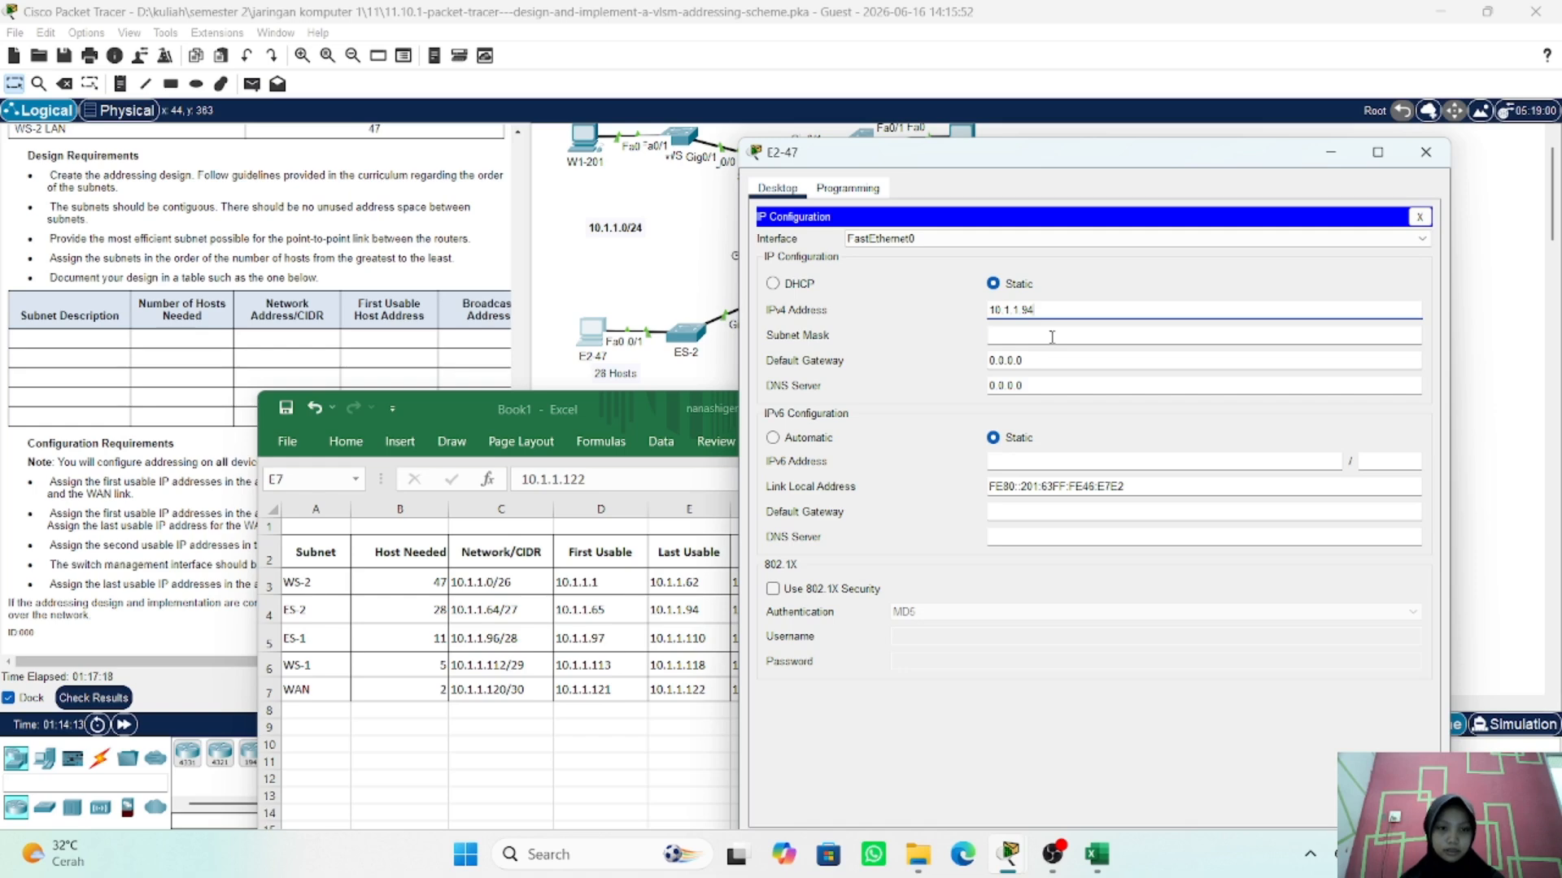
- Set the subnet mask of PC E2-47 to 255.255.255.224
left_click(1052, 337)
key("BackSpace")
key("BackSpace")
key("BackSpace")
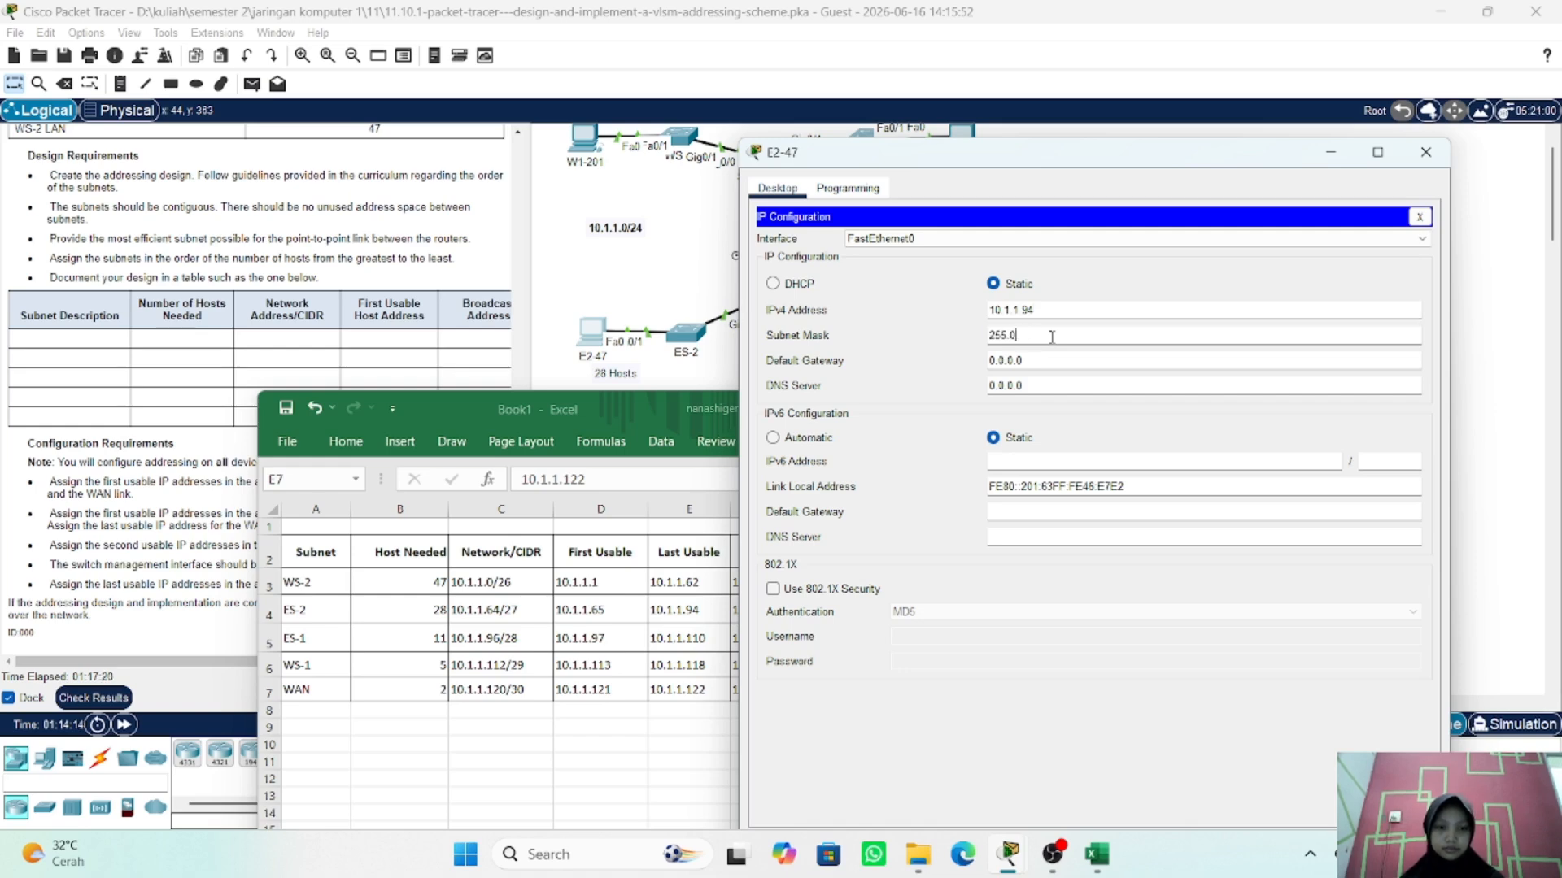
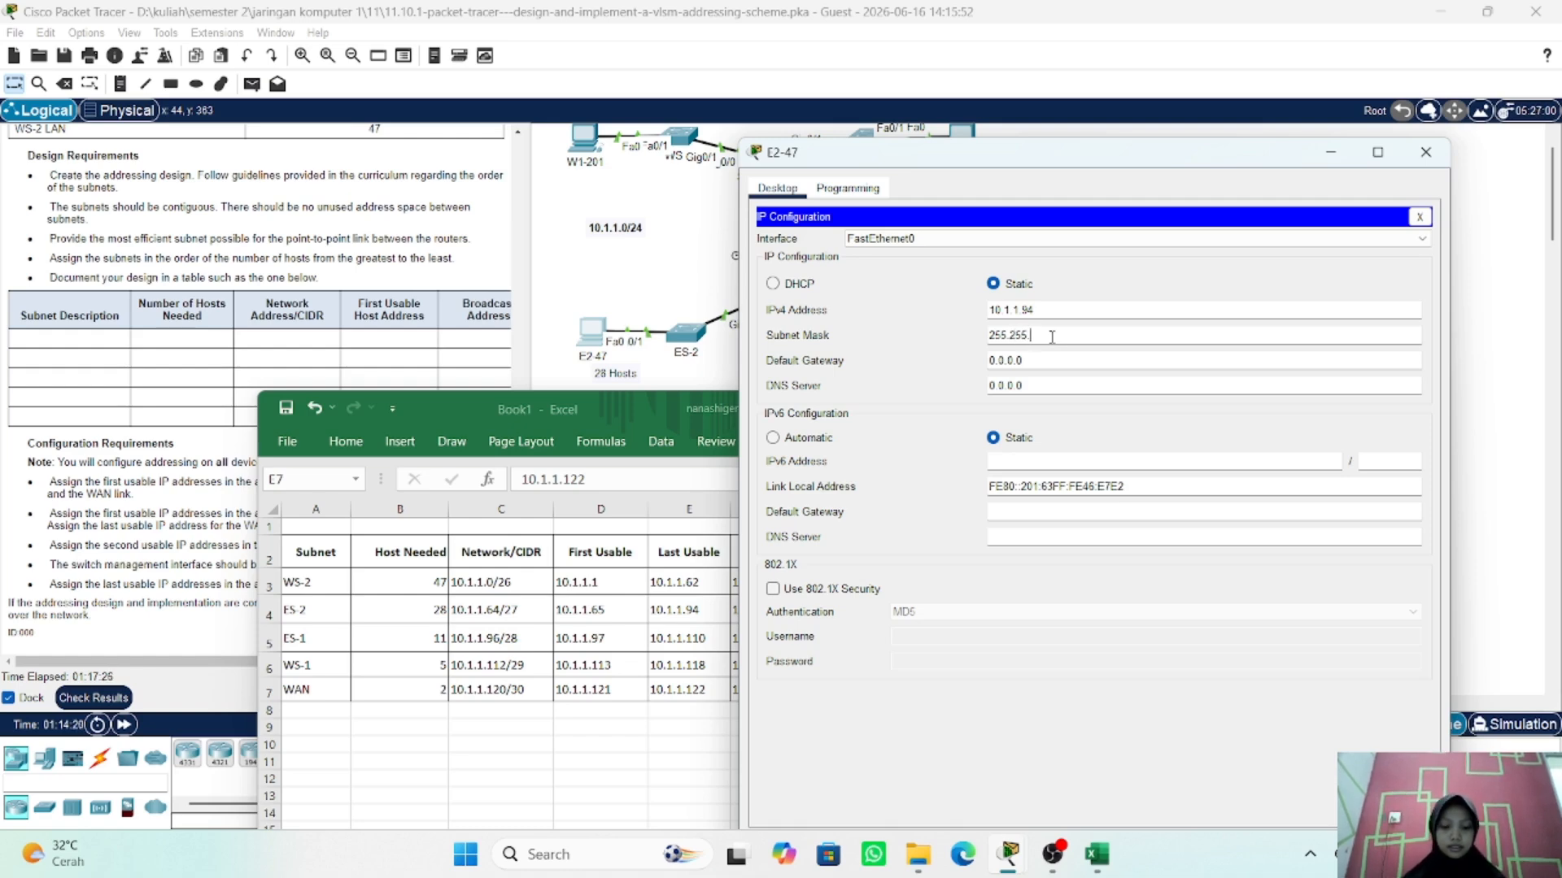
type("255.255.2")
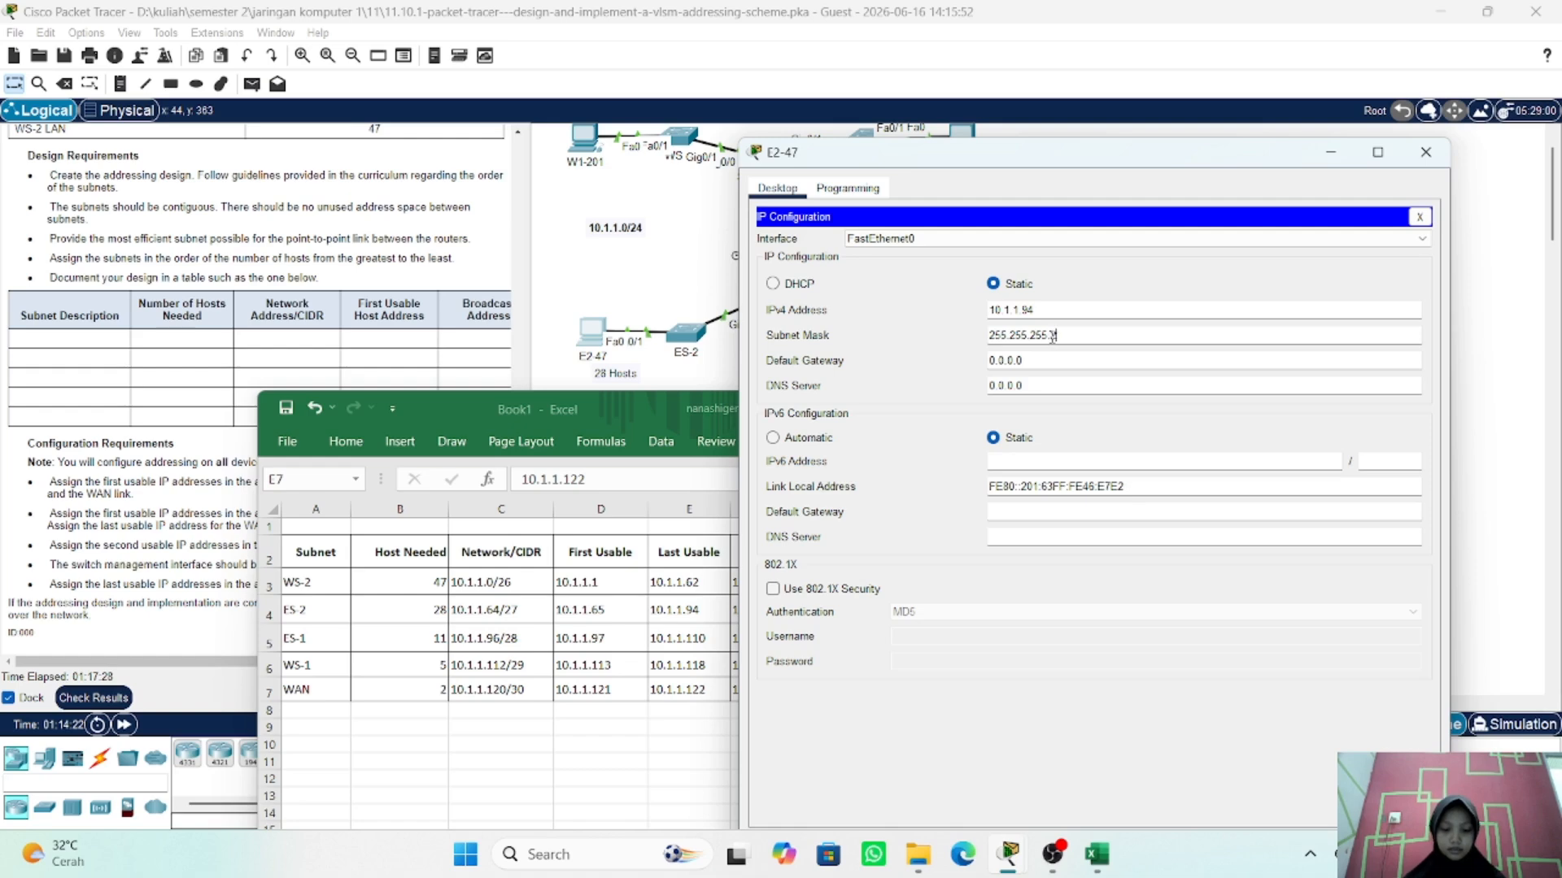
type("55")
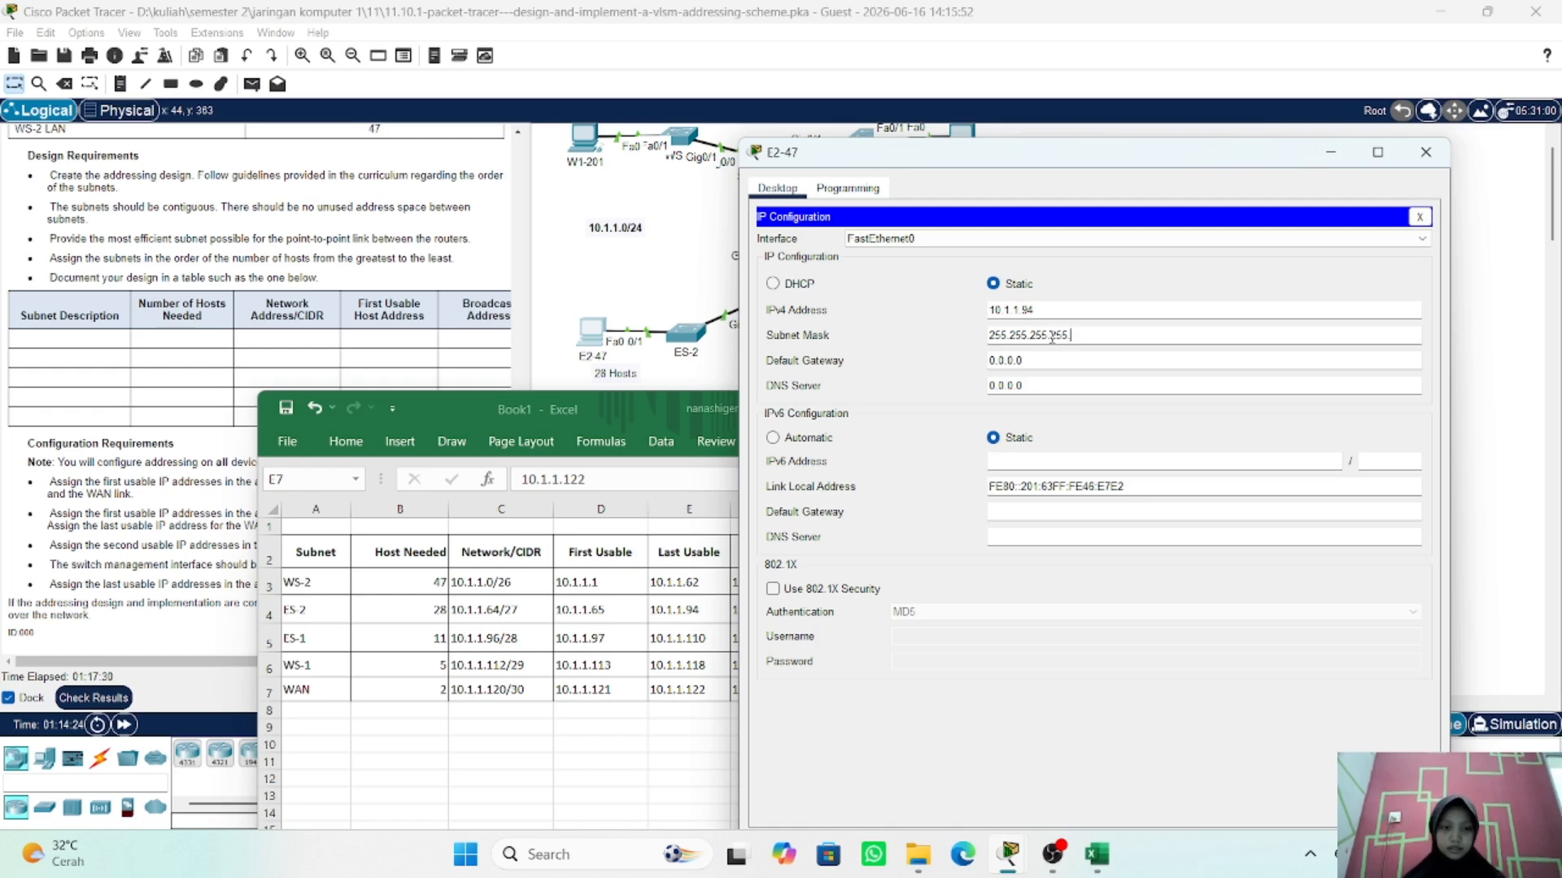
key("BackSpace")
key("BackSpace")
type("224")
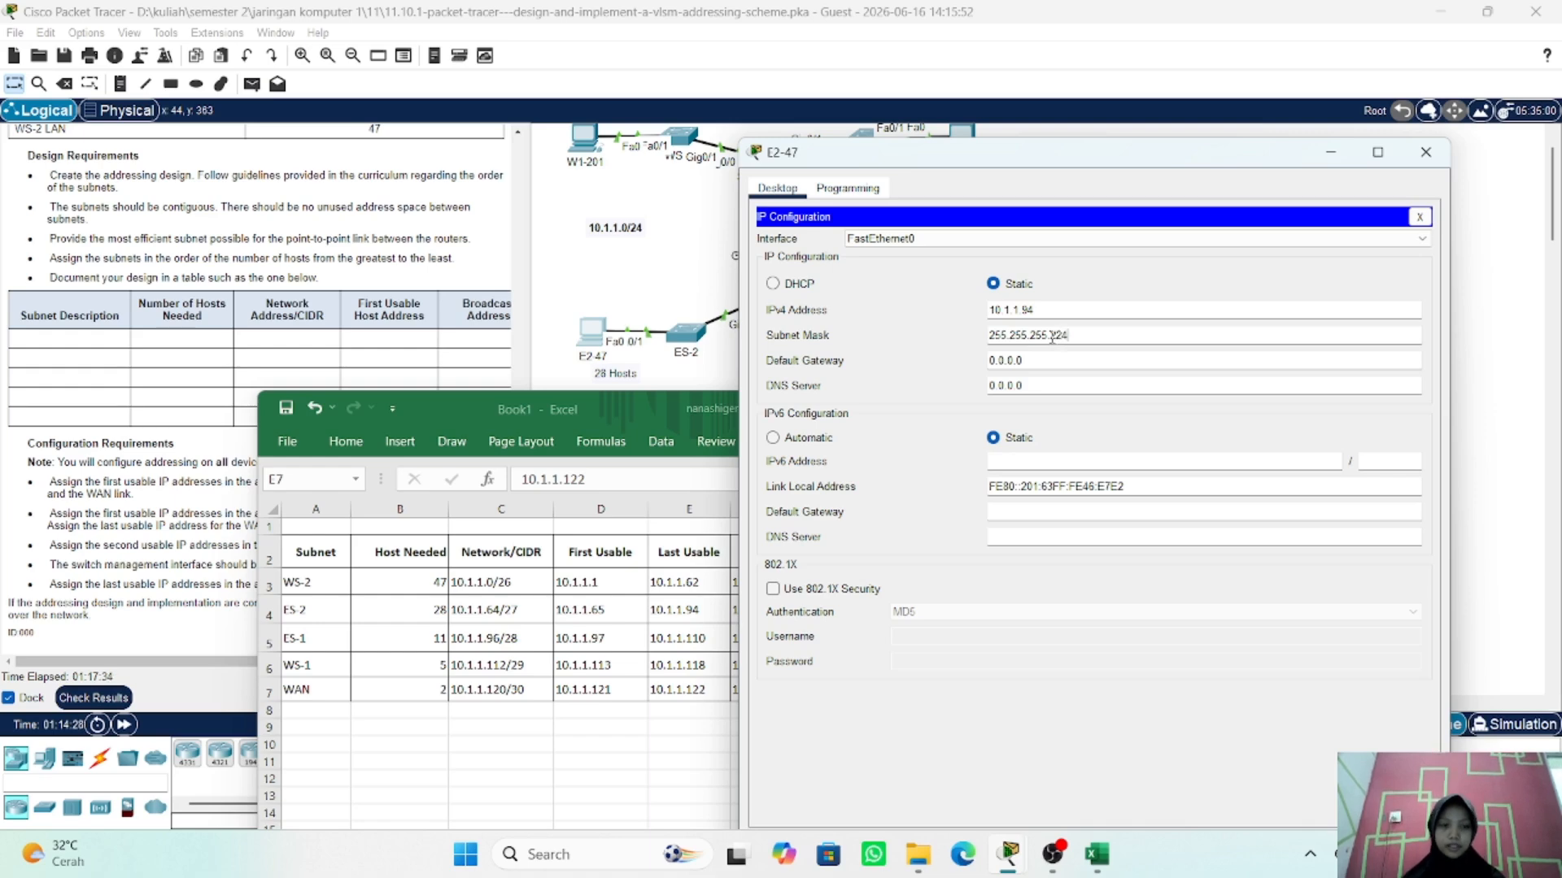
- Set the default gateway of PC E2-47 to 10.1.1.94 and close its configuration window
key("Tab")
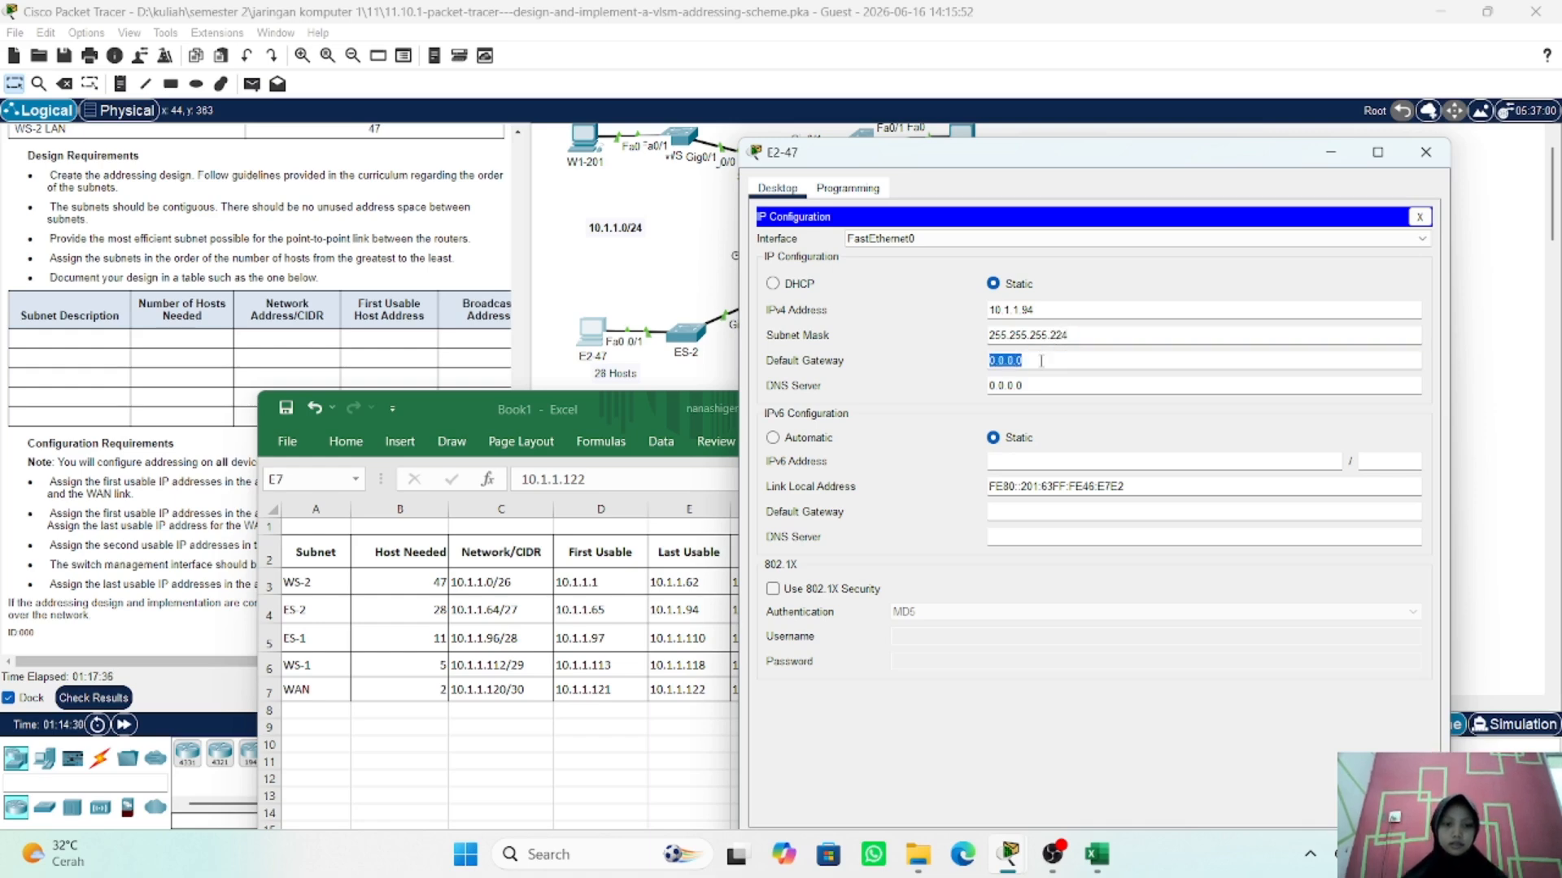
type("10")
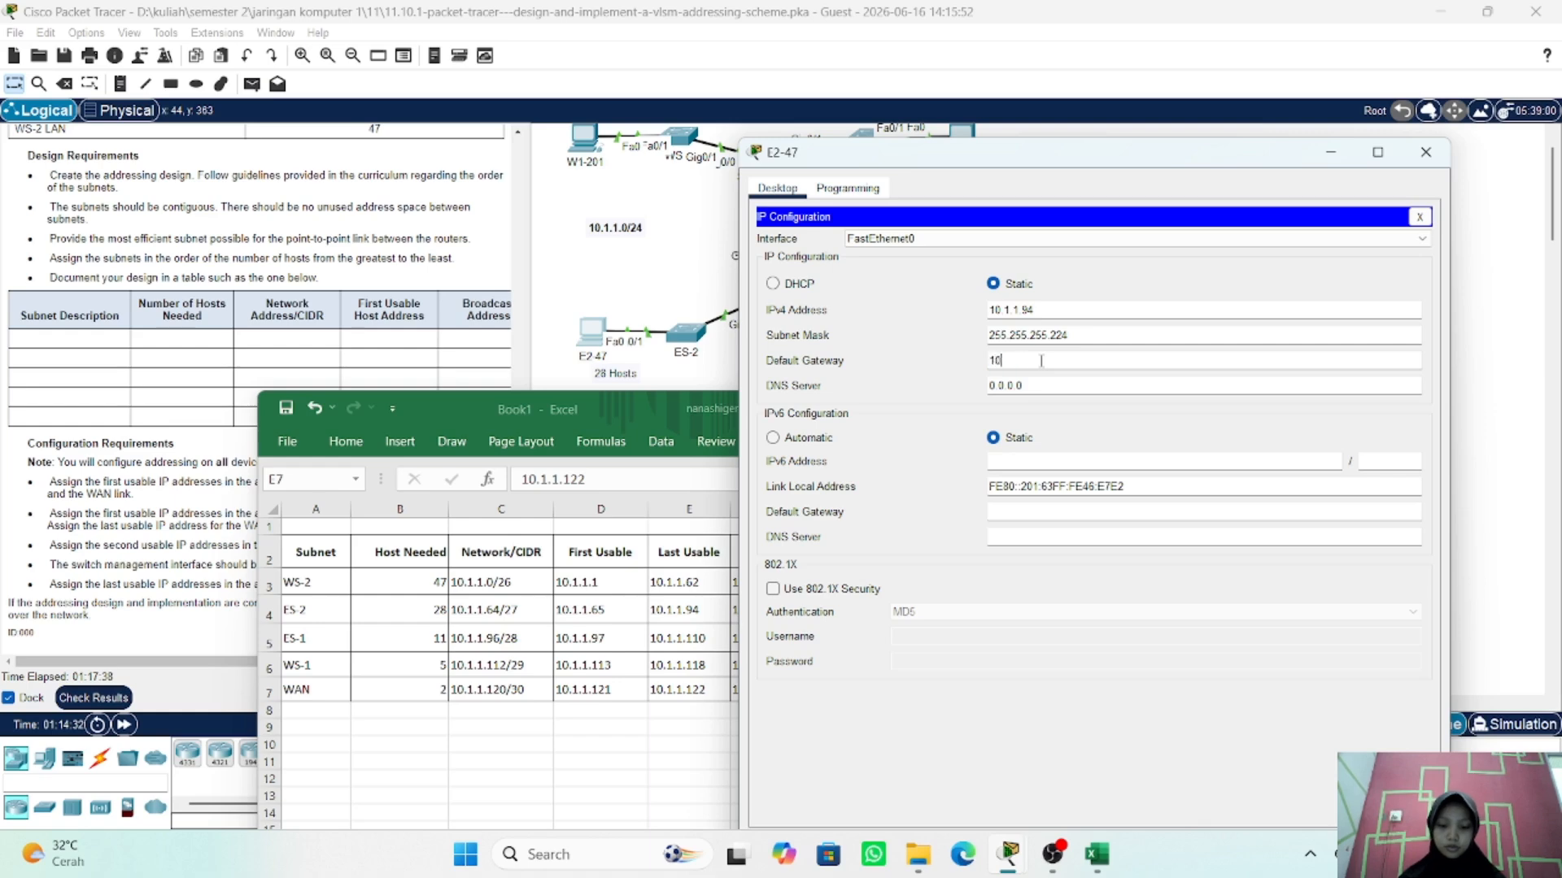
type(".1.1")
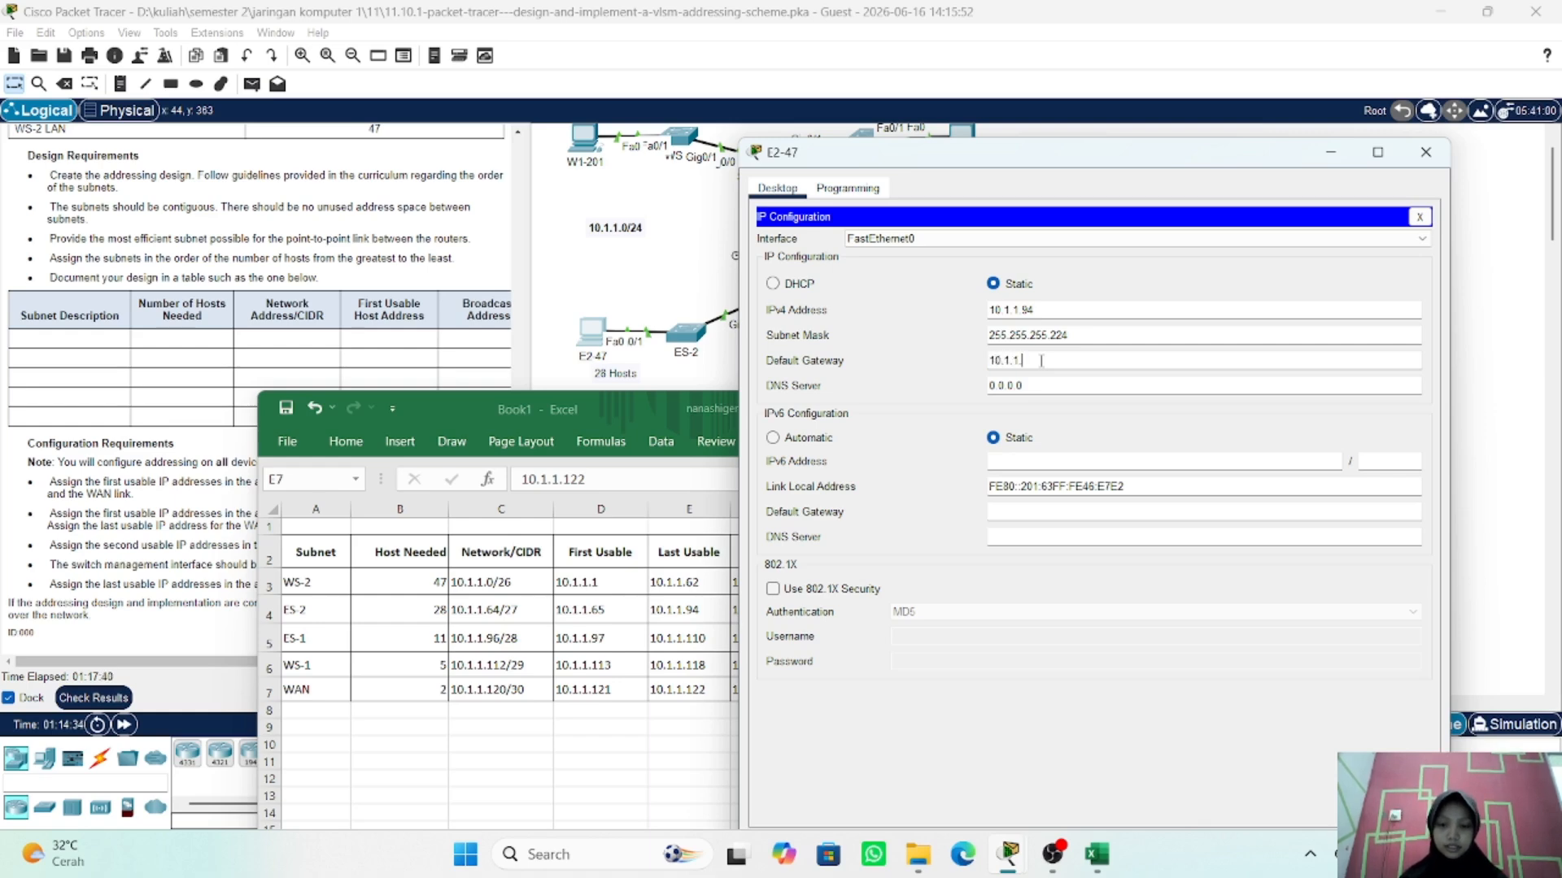
type(".")
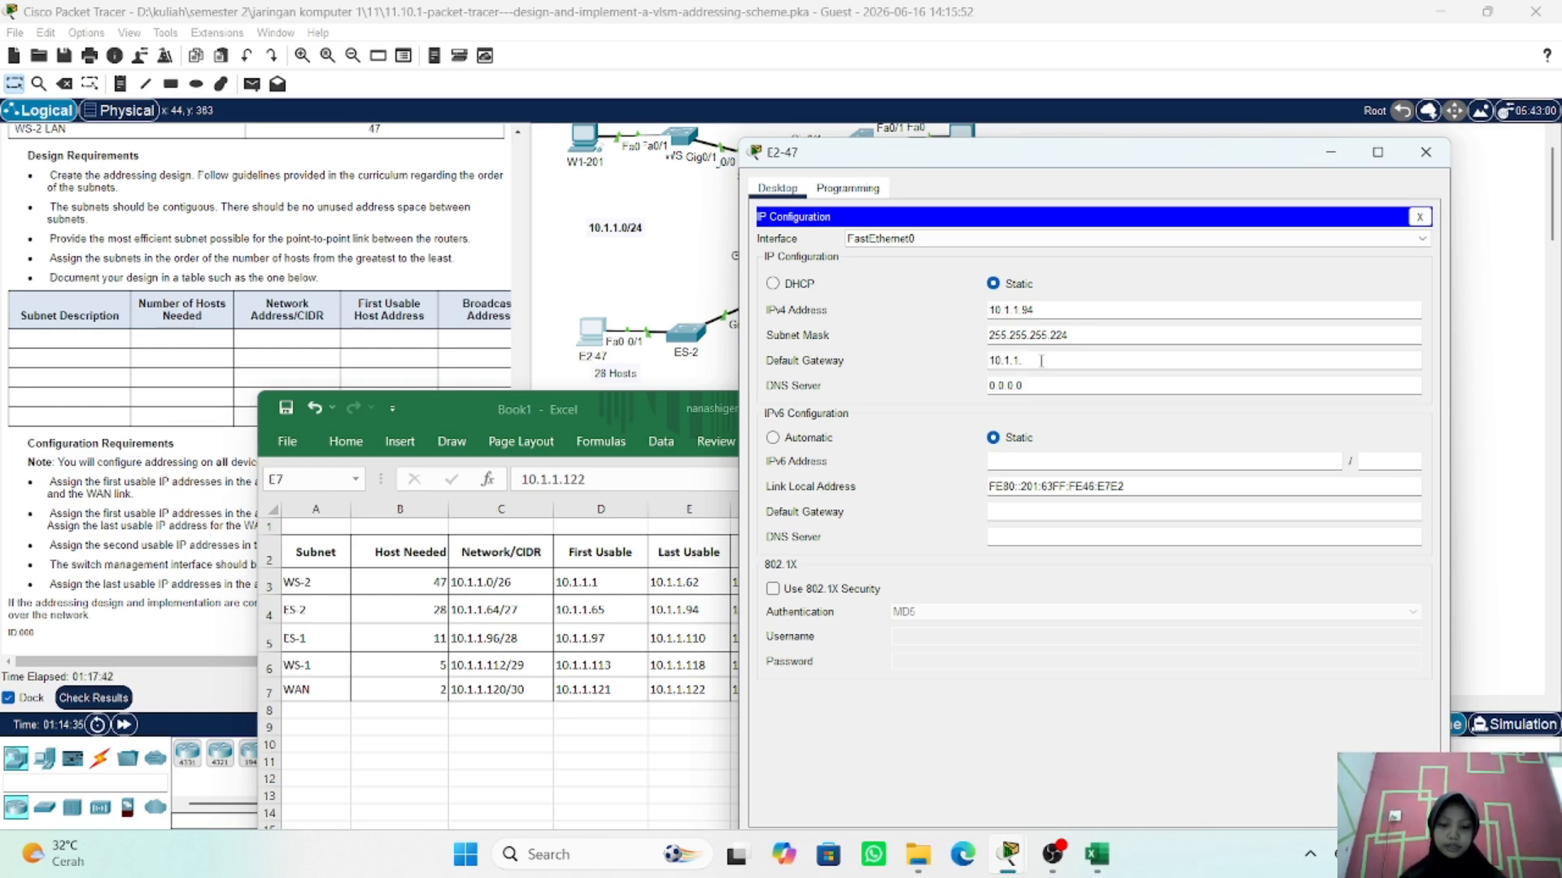
type("94")
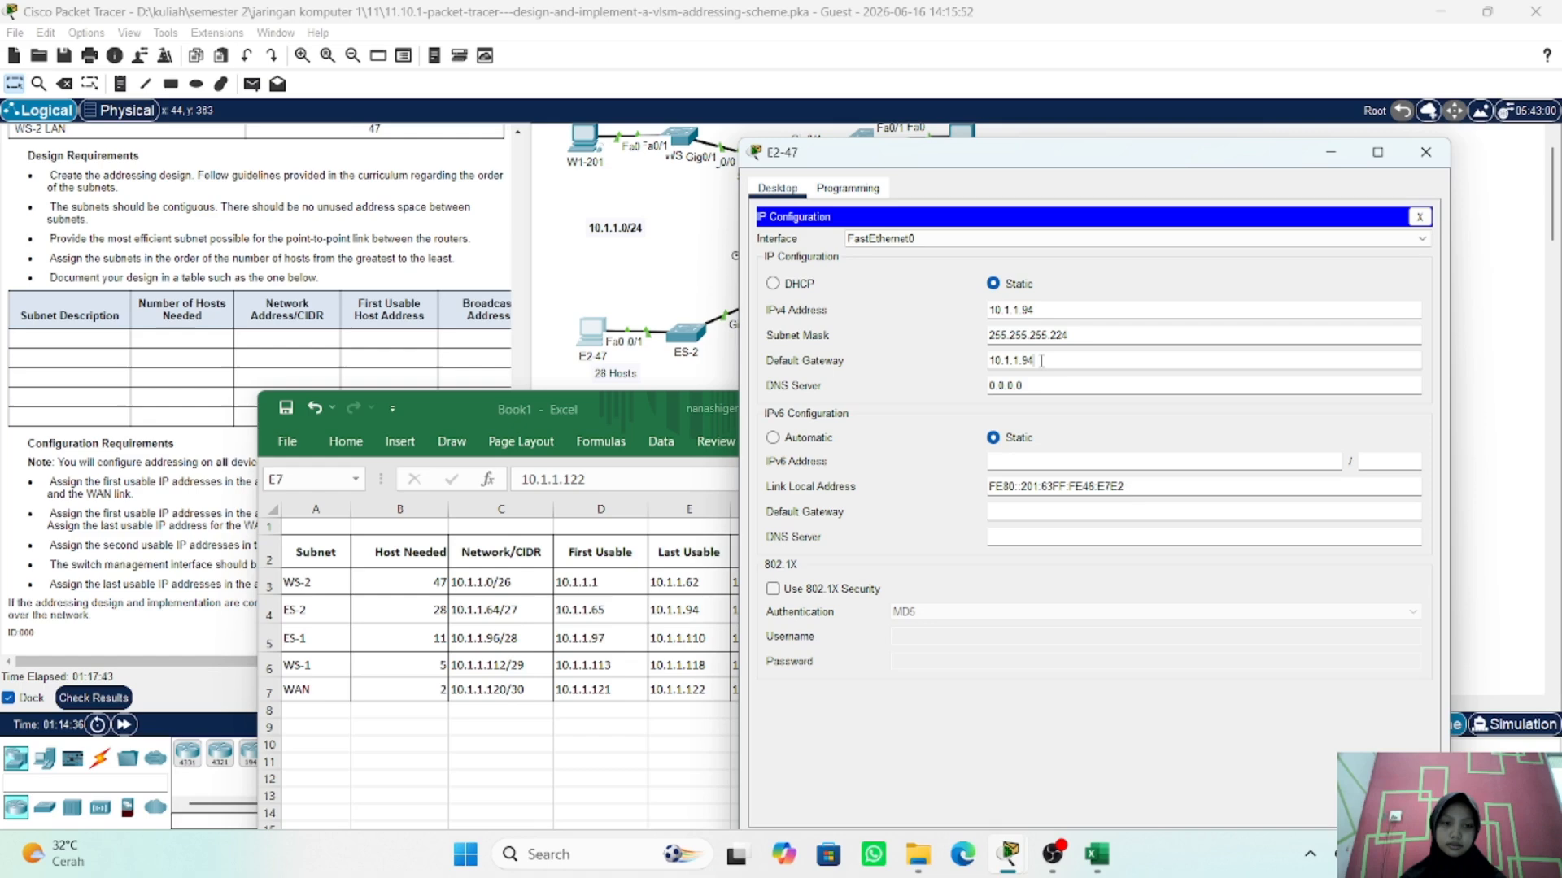
left_click(1416, 161)
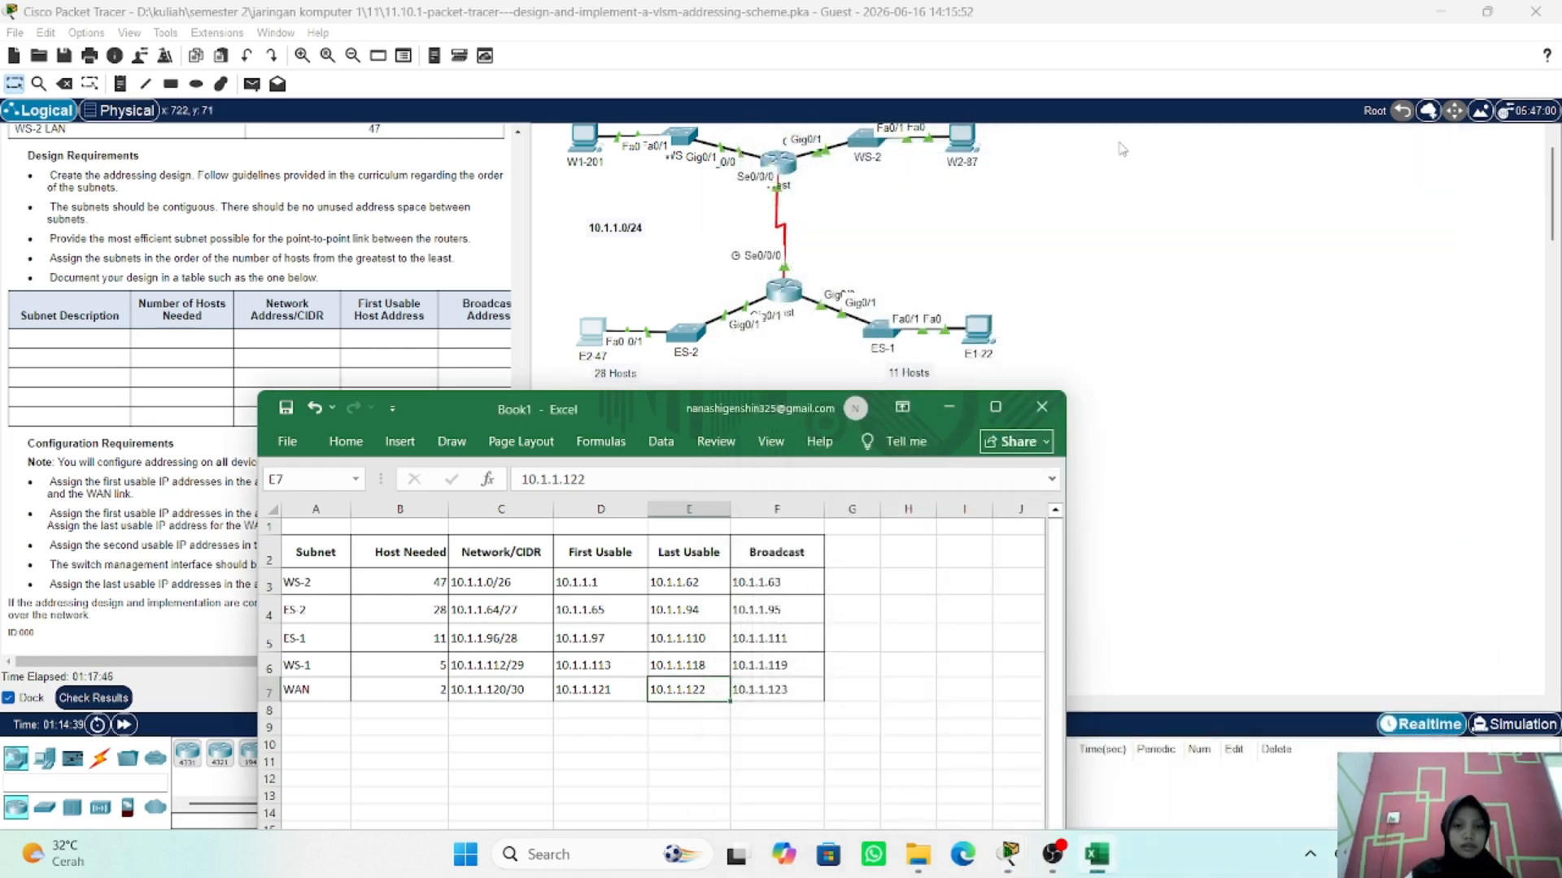
- Open the IP configuration of PC W1-201 beside the Excel subnet table, with its IPv4 address field ready for entry
left_click(584, 140)
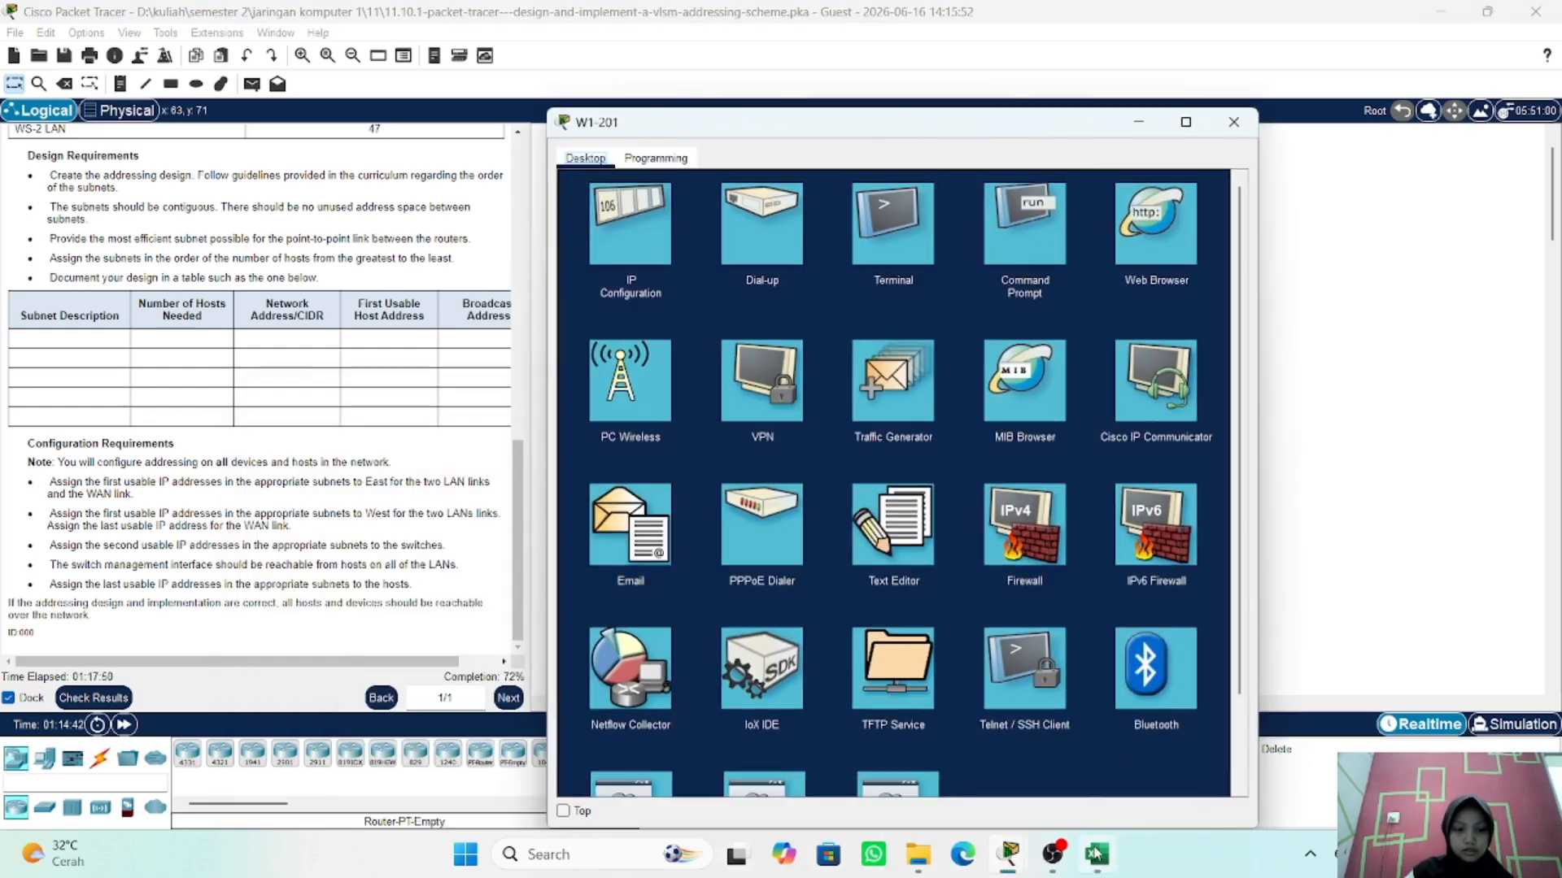
left_click(1097, 854)
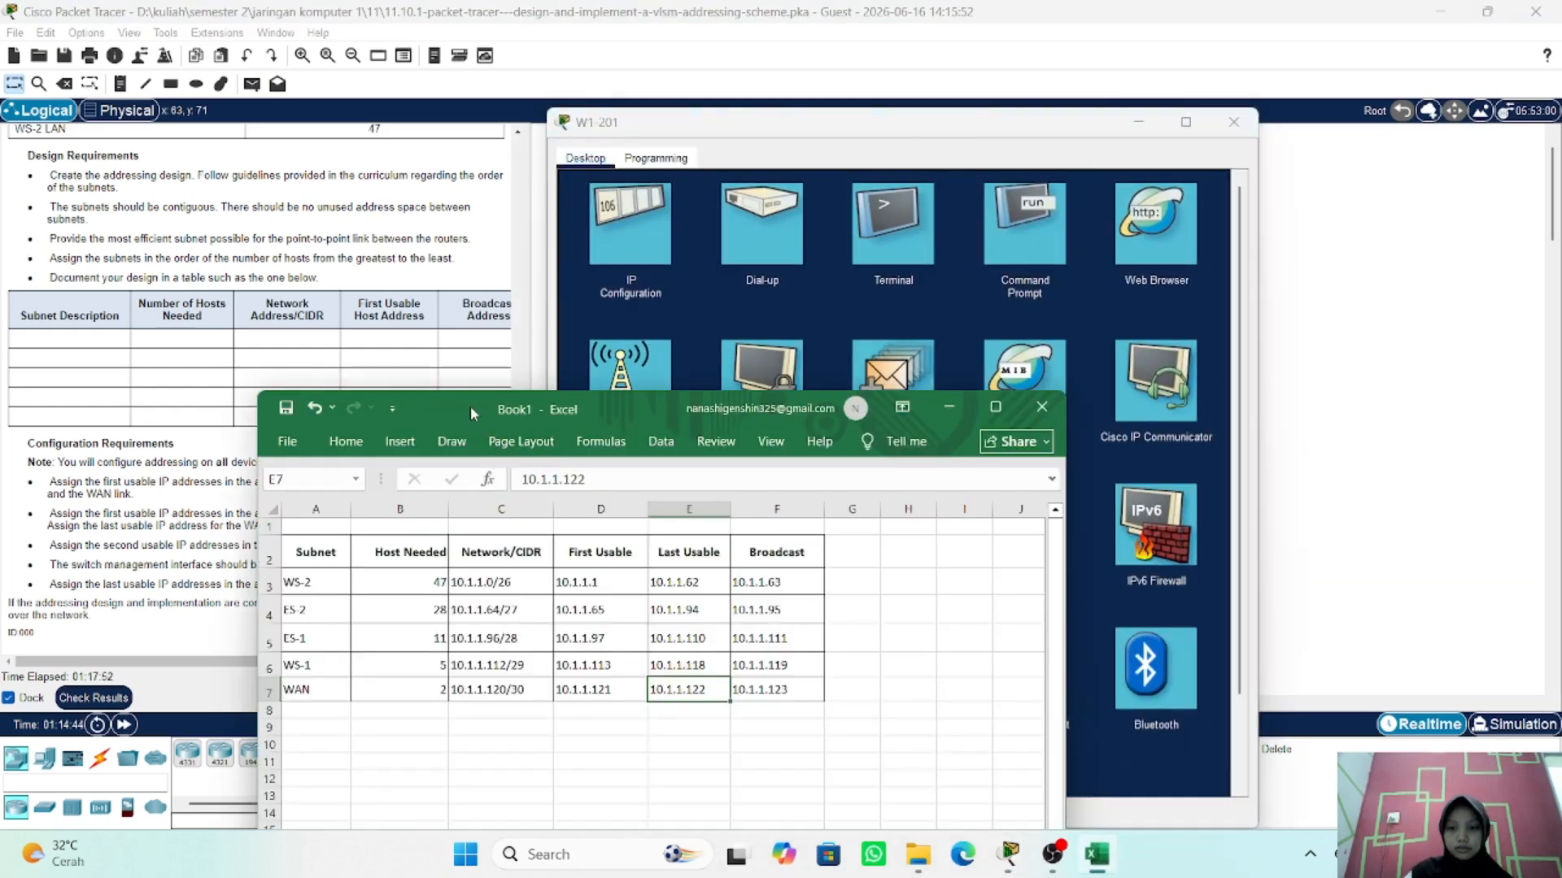
left_click_drag(470, 406, 408, 352)
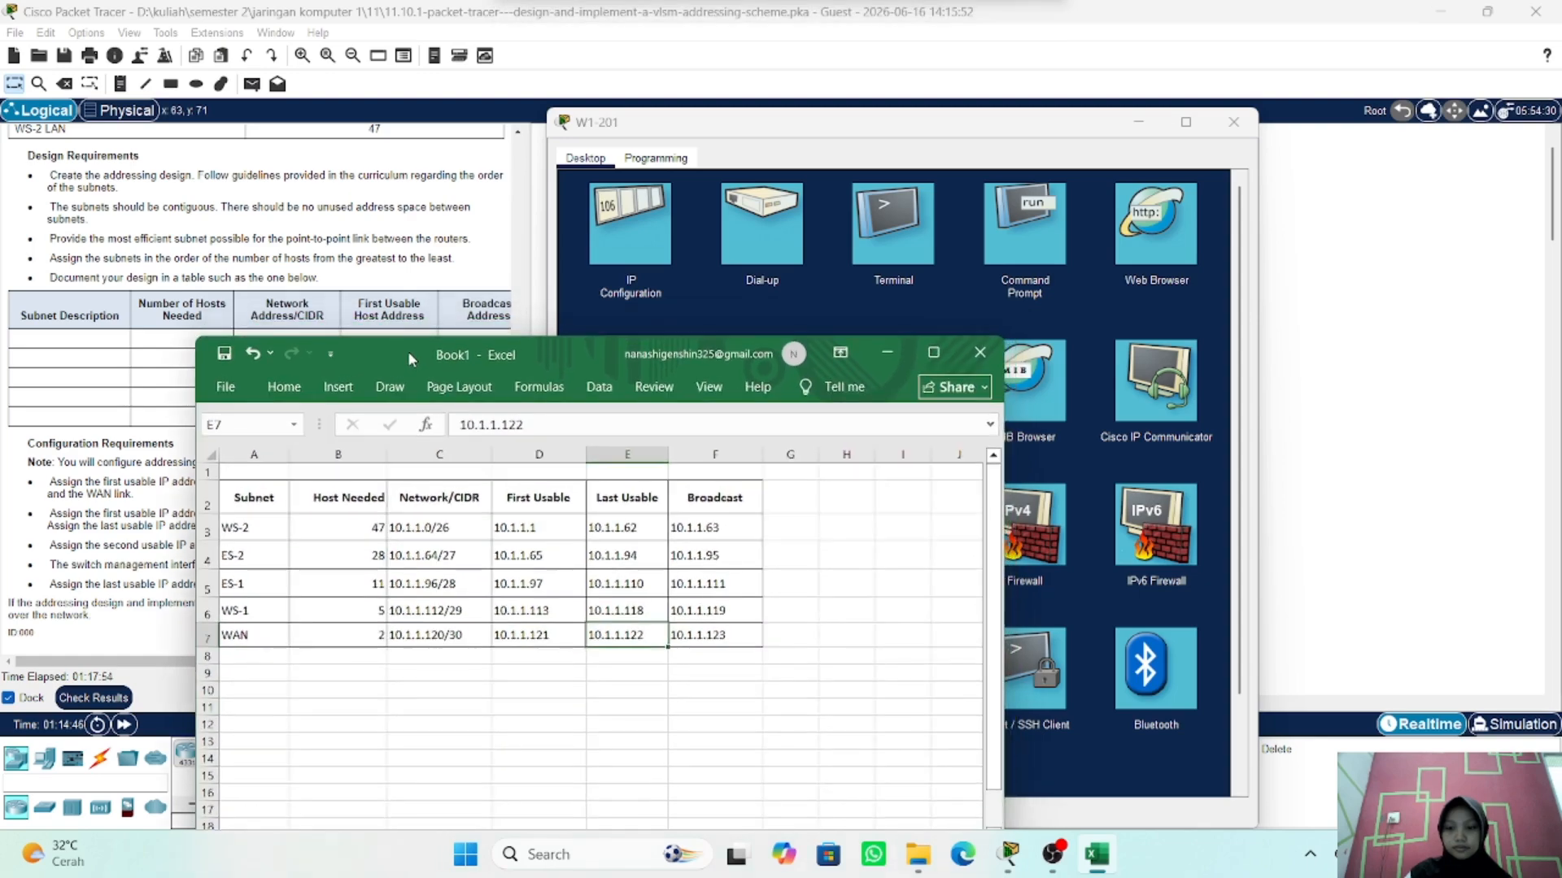
left_click(661, 235)
left_click(661, 234)
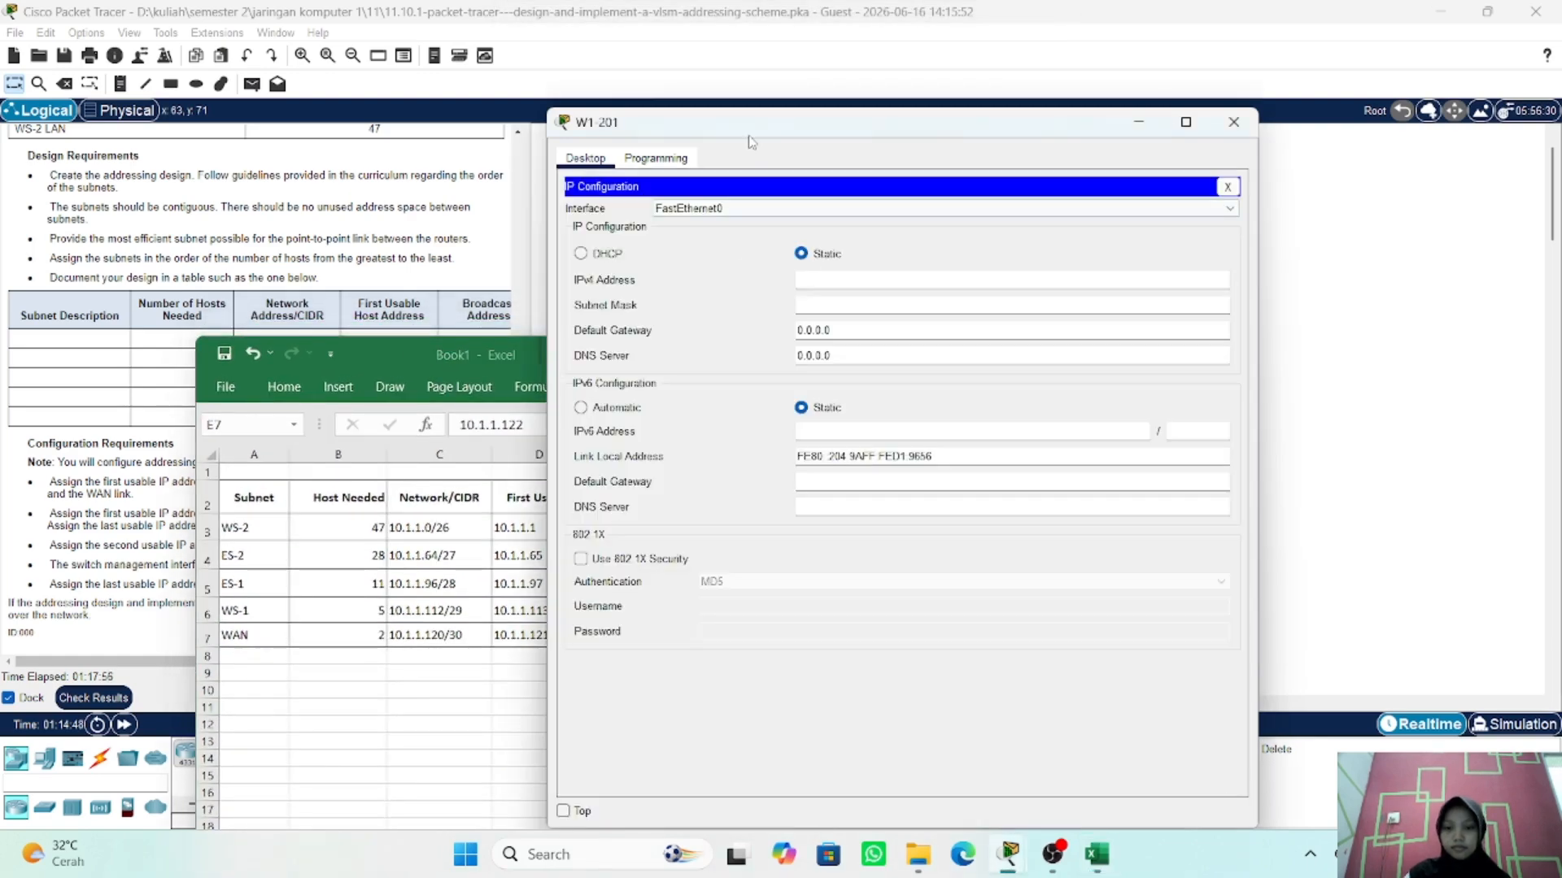
left_click_drag(736, 130, 897, 107)
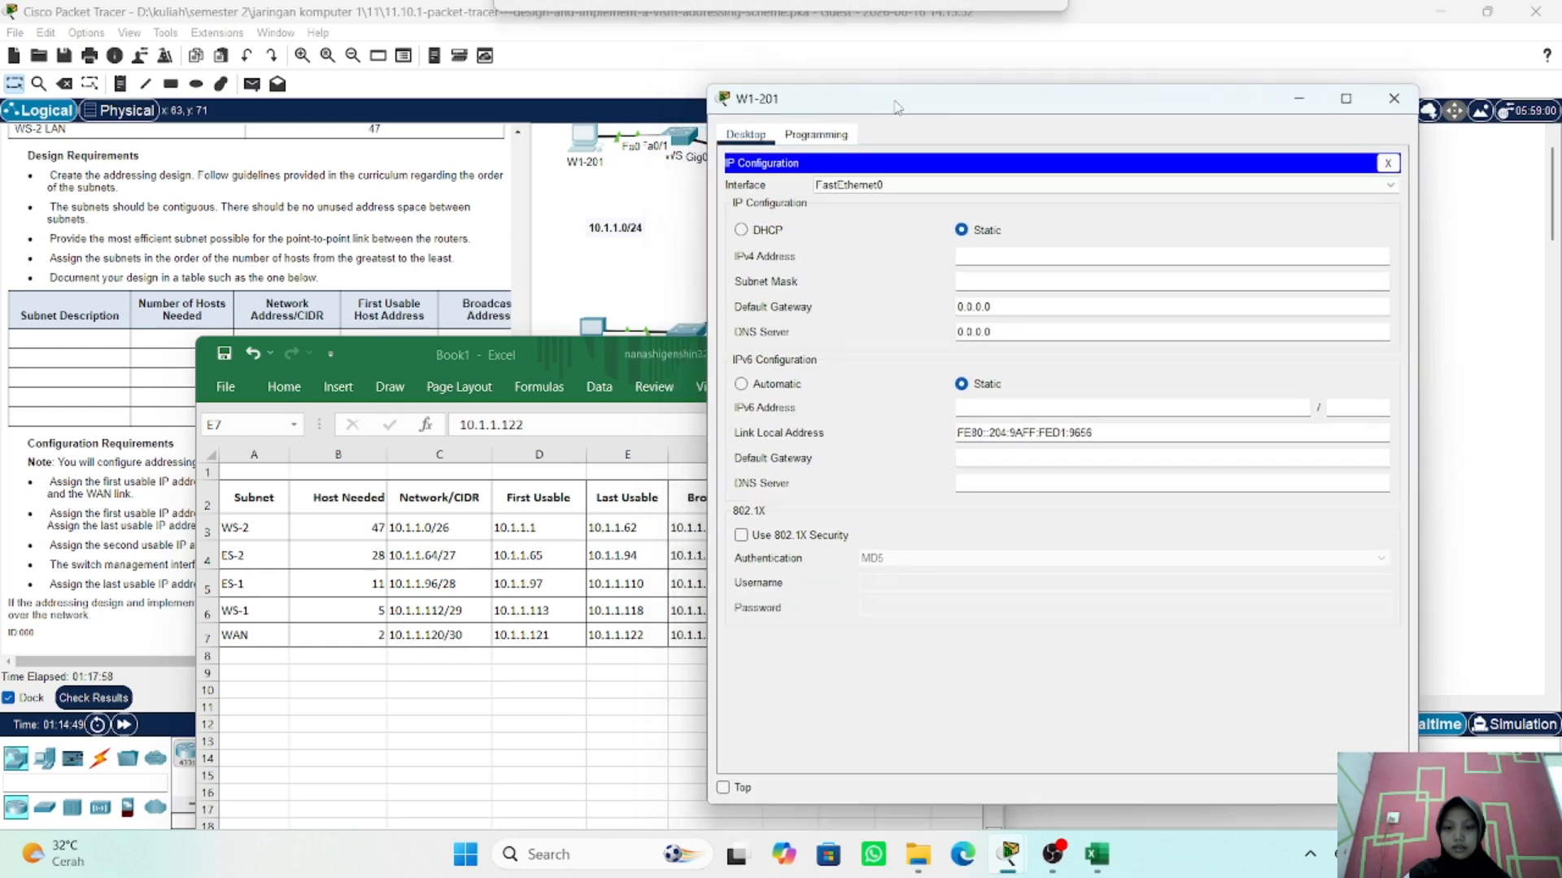
left_click(998, 252)
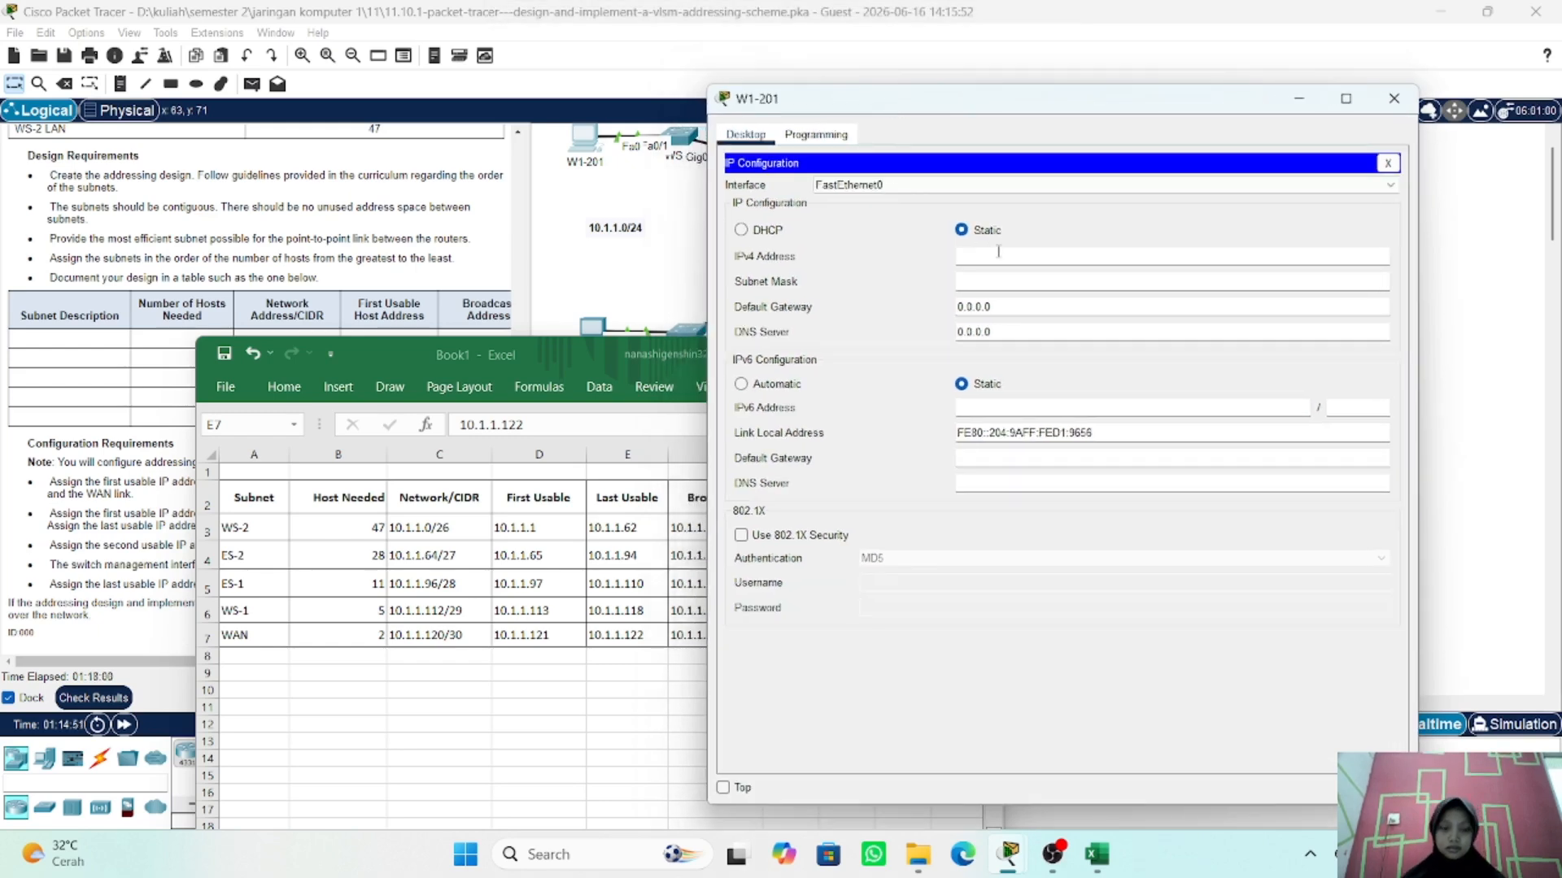
- Set the IPv4 address of PC W1-201 to 10.1.1.118 and its subnet mask to 255.255.255.248
type("10.1")
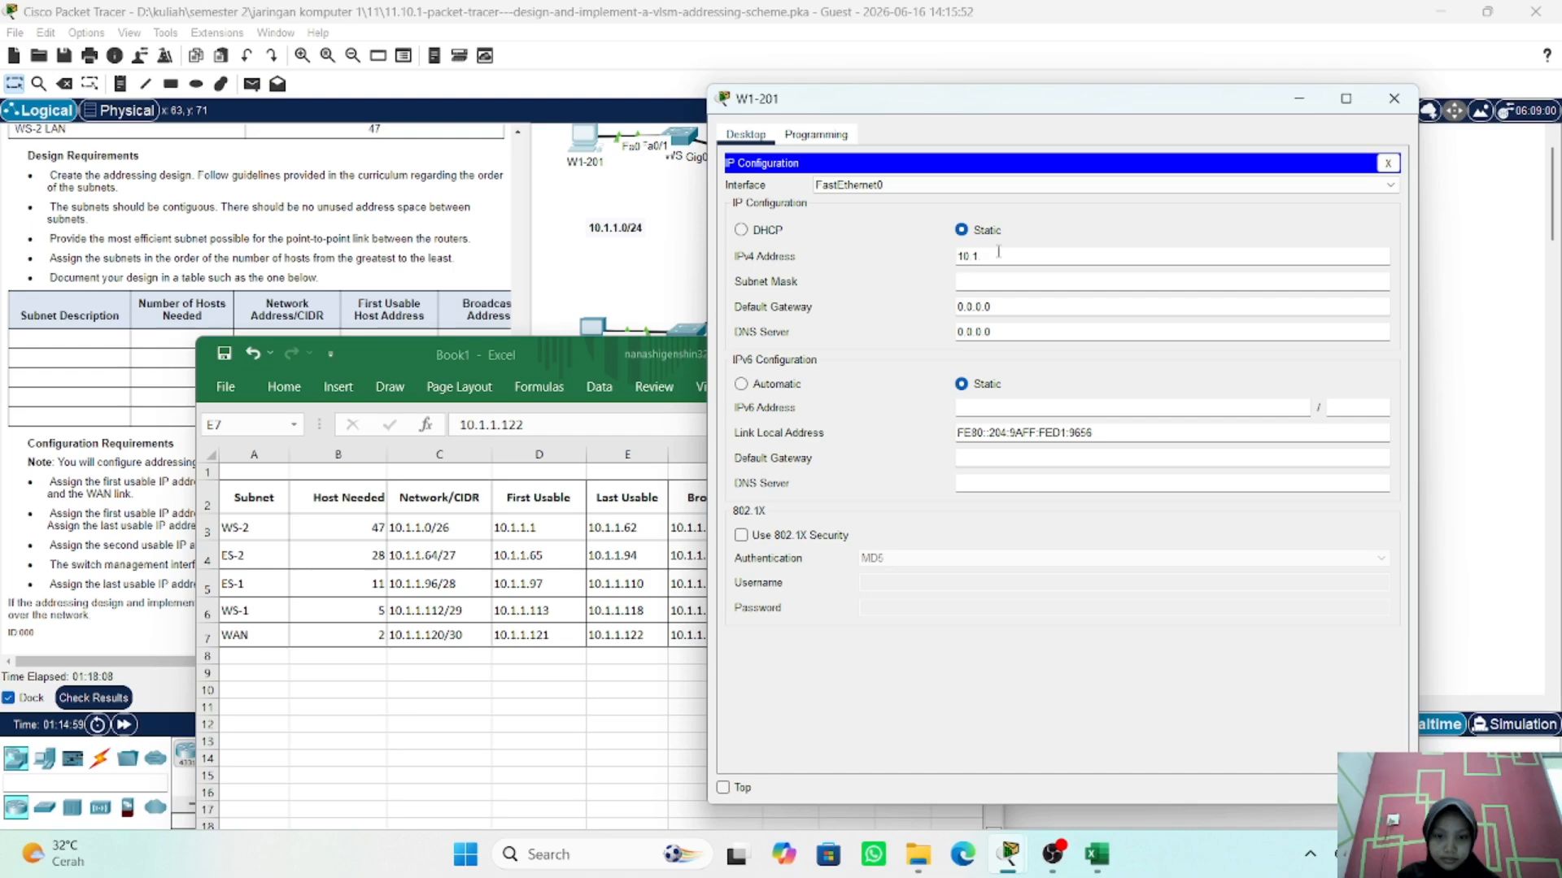
type(".1.118")
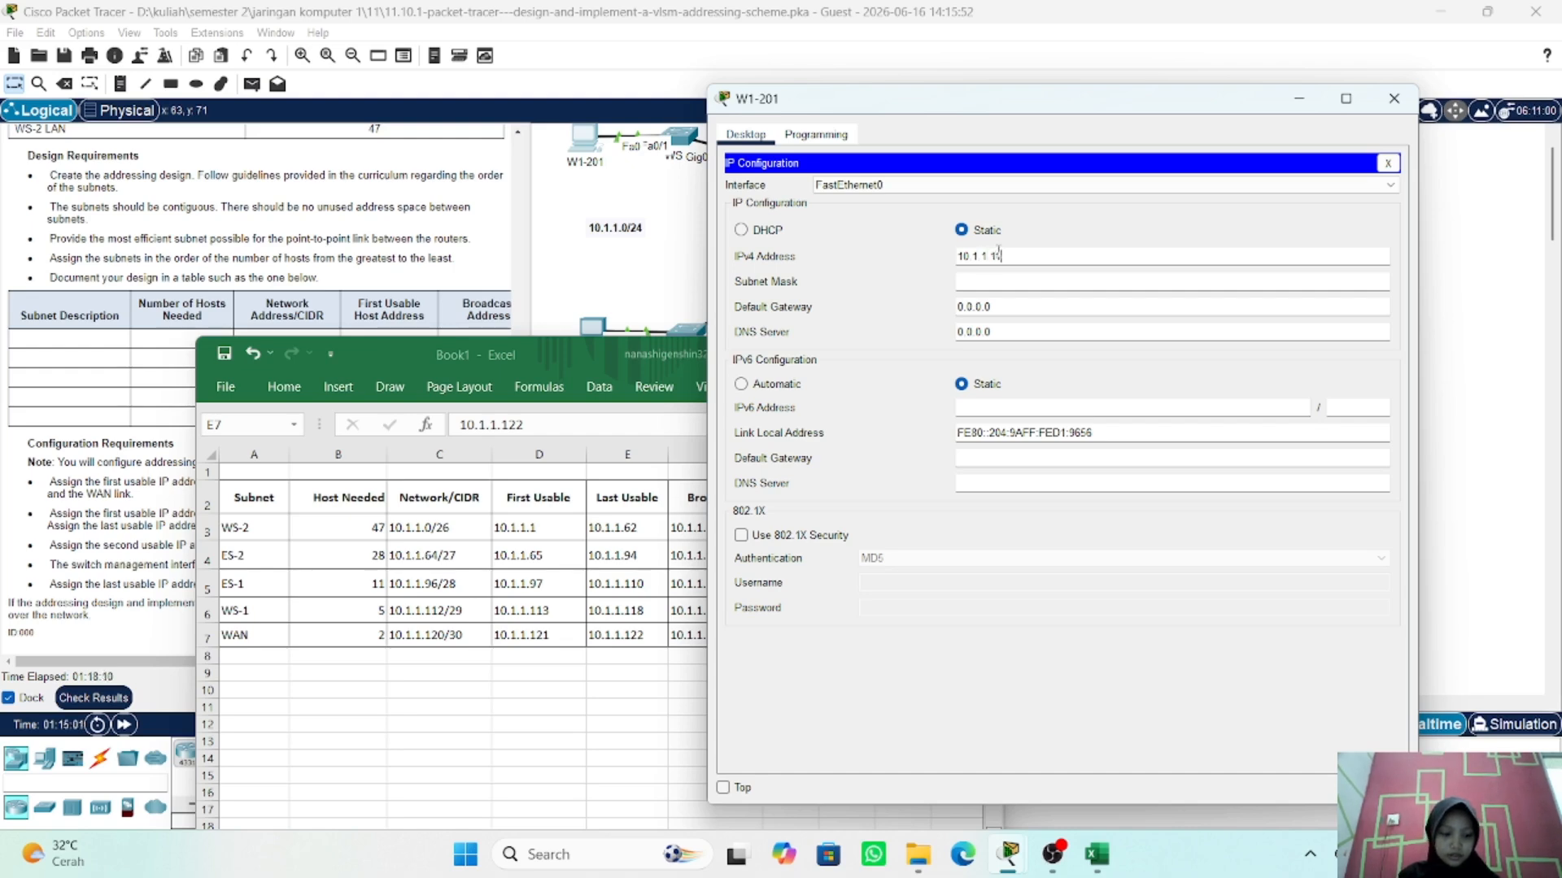
left_click(1002, 277)
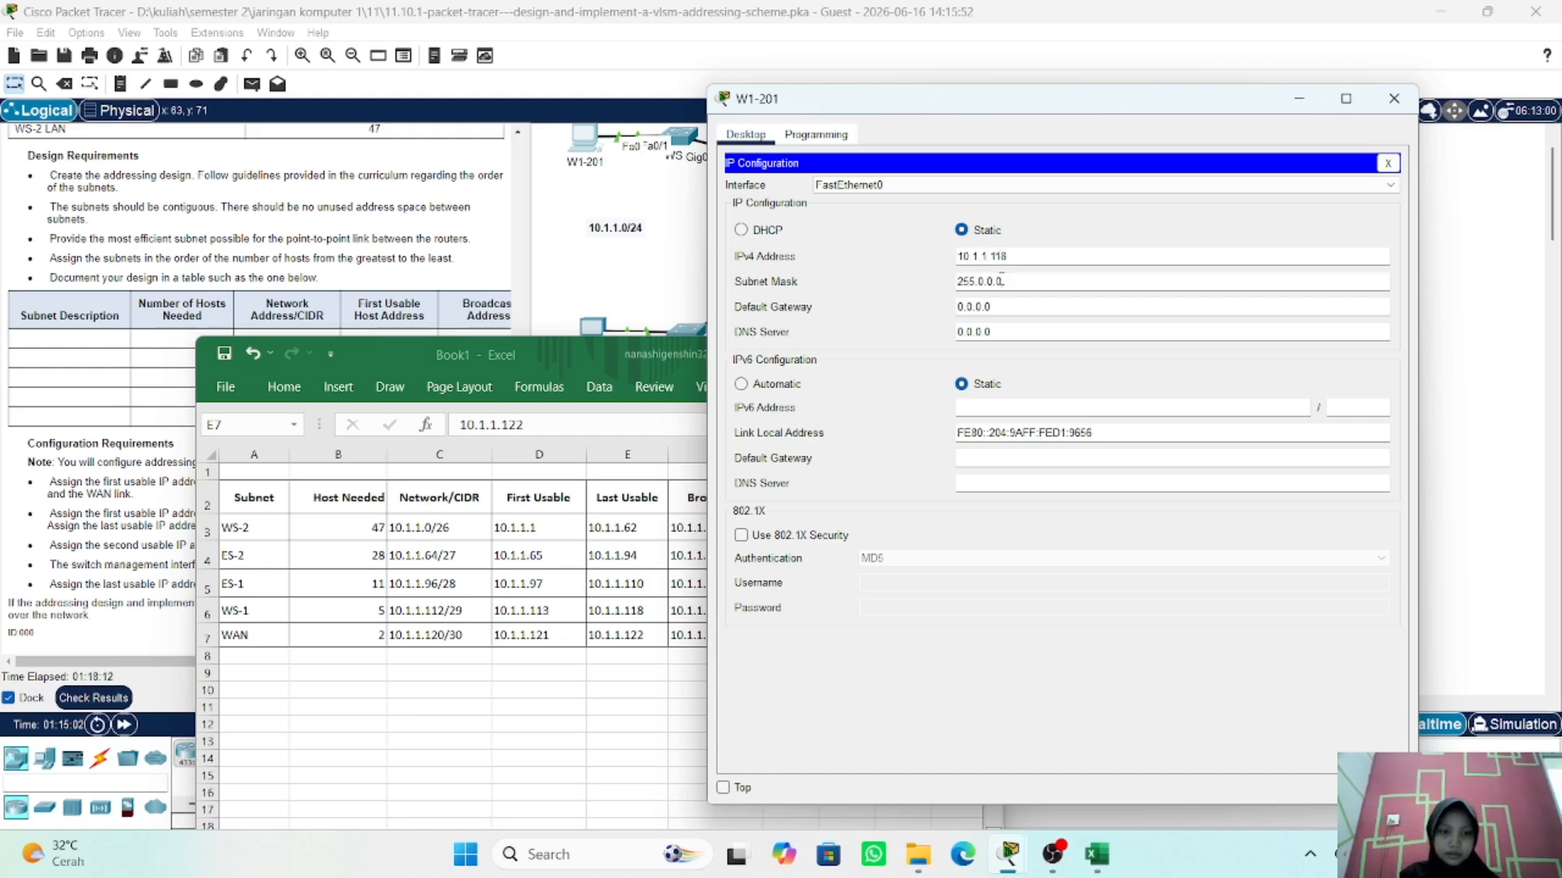
key("BackSpace")
key("BackSpace")
key("BackSpace")
key("BackSpace")
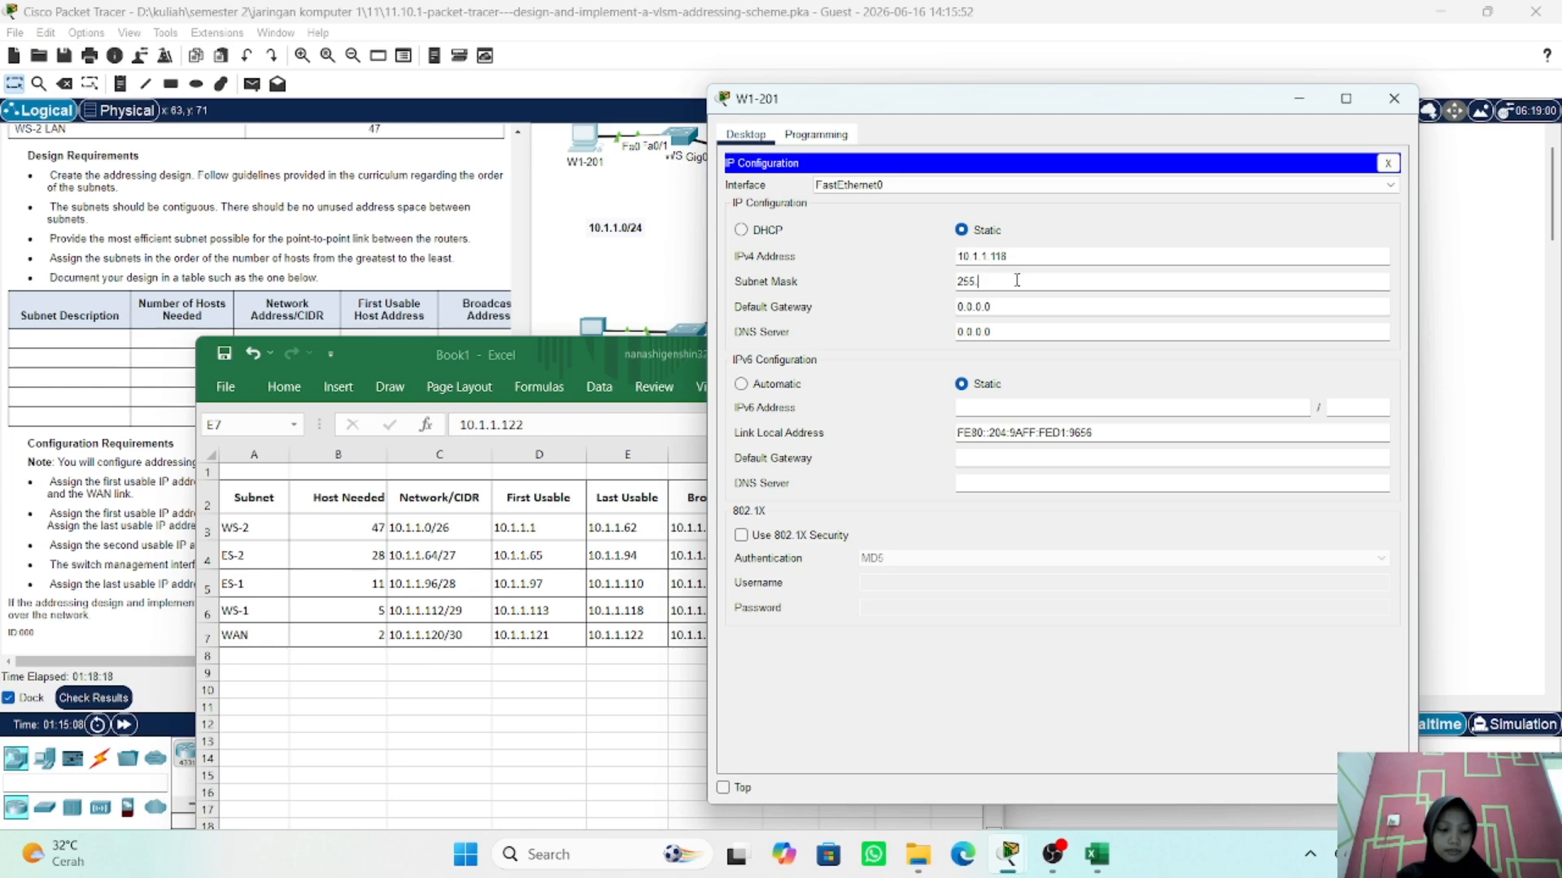
type("55")
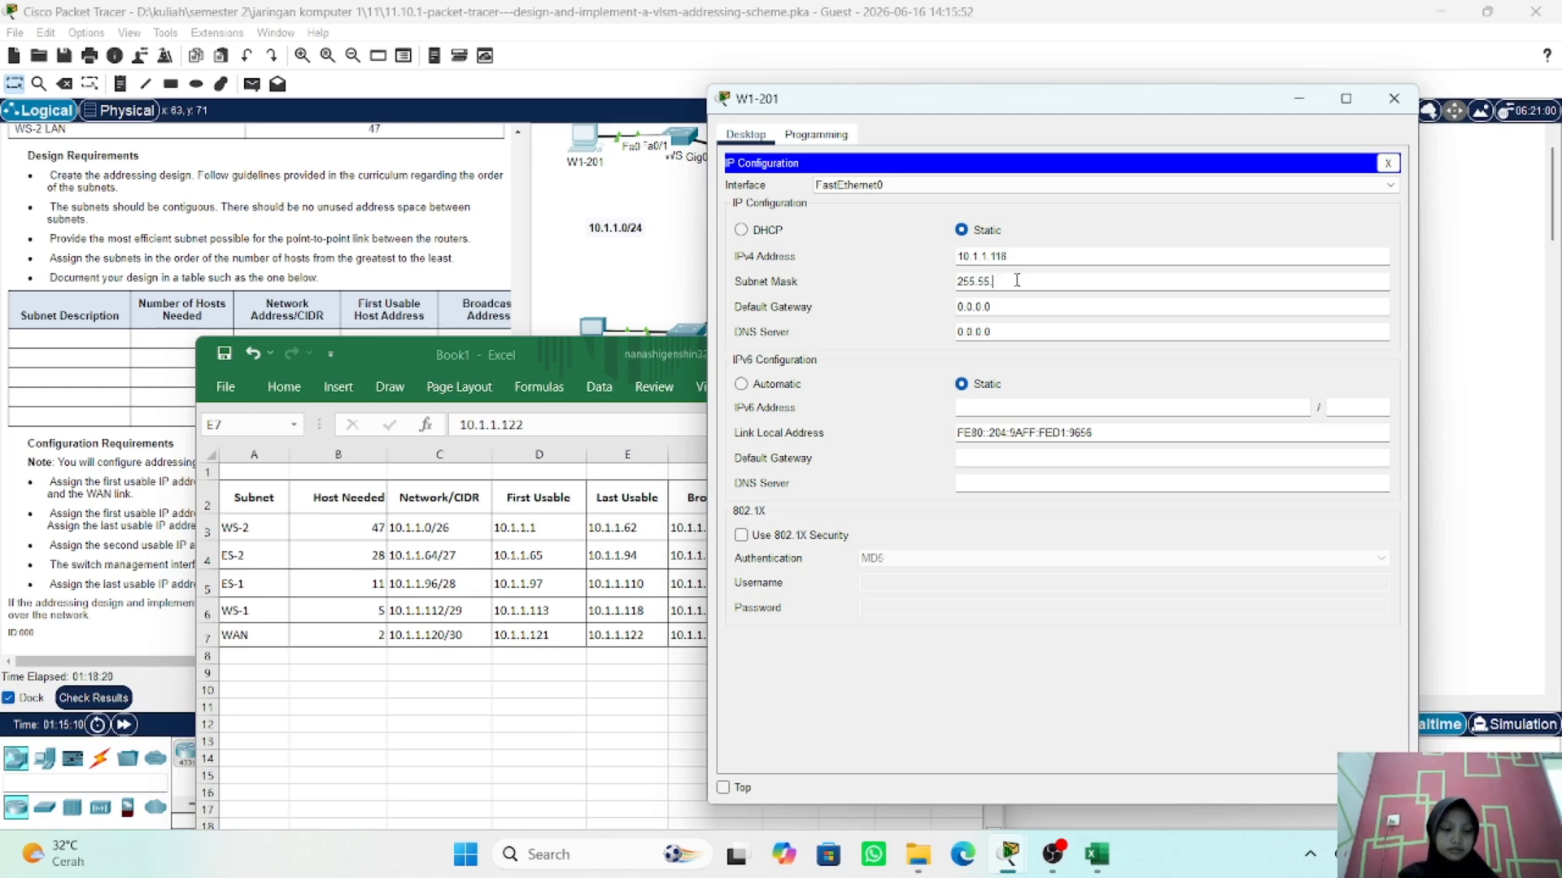
key("BackSpace")
key("BackSpace")
type("255.255.255")
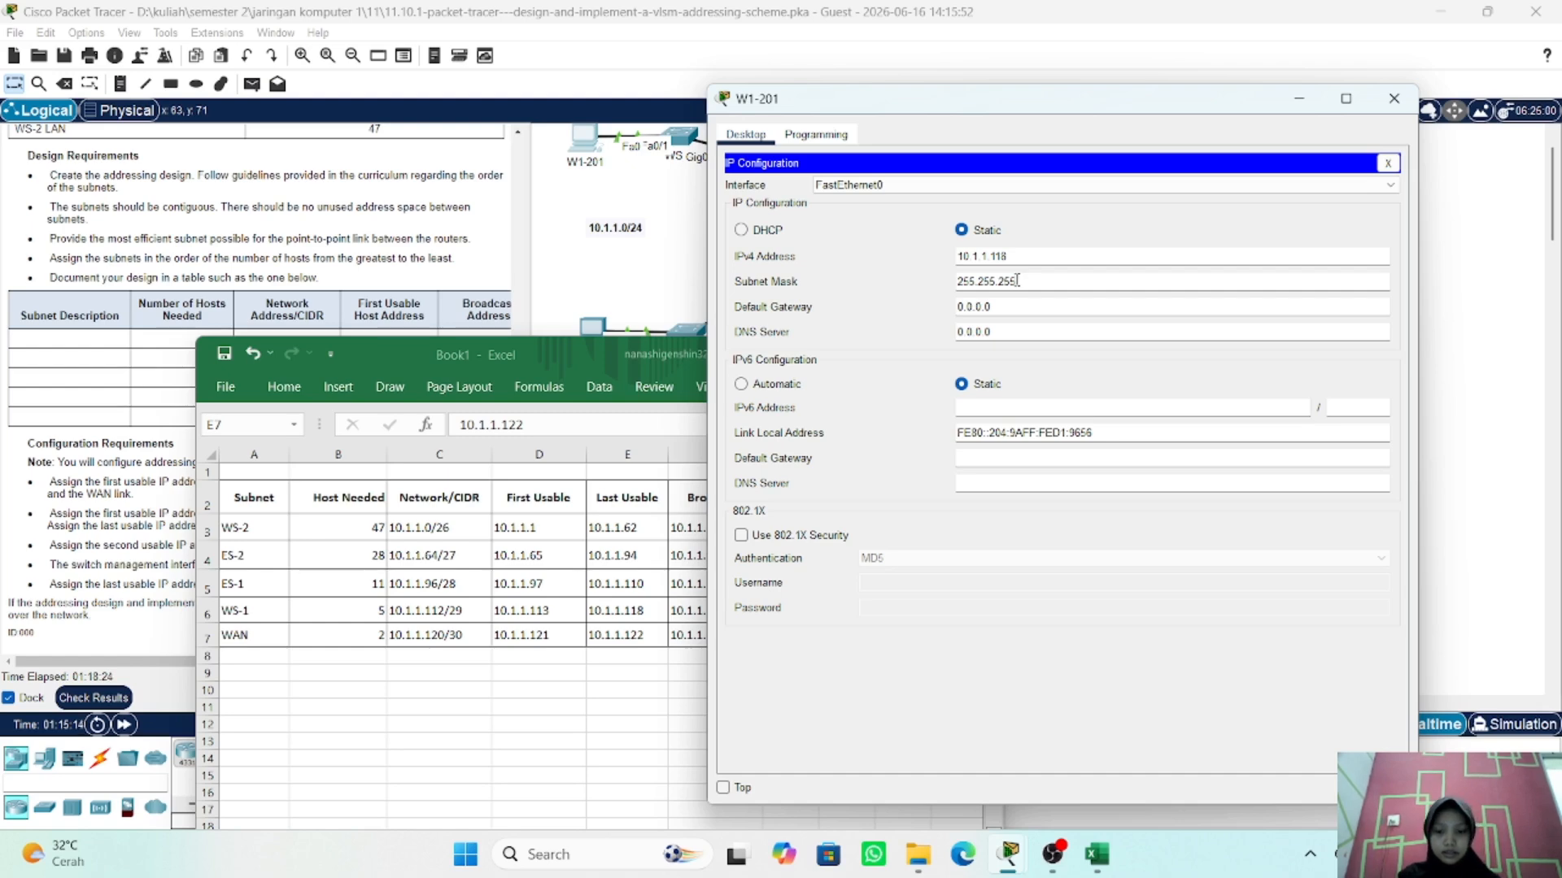
type(".248")
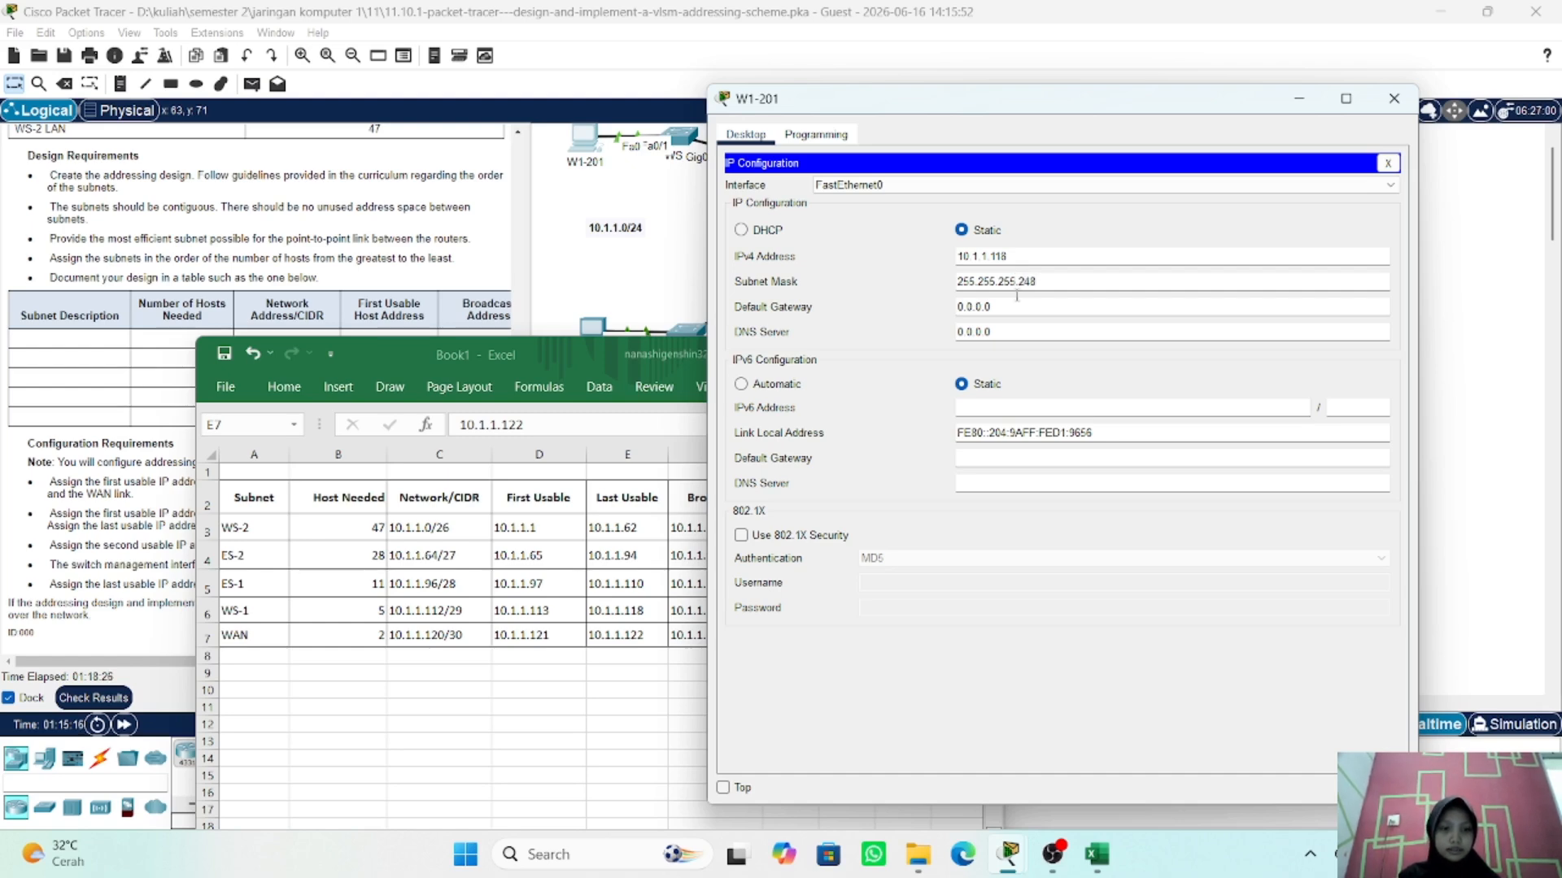
- Set the default gateway of PC W1-201 to 10.1.1.113 and close its configuration window
key("Tab")
type("10.1.")
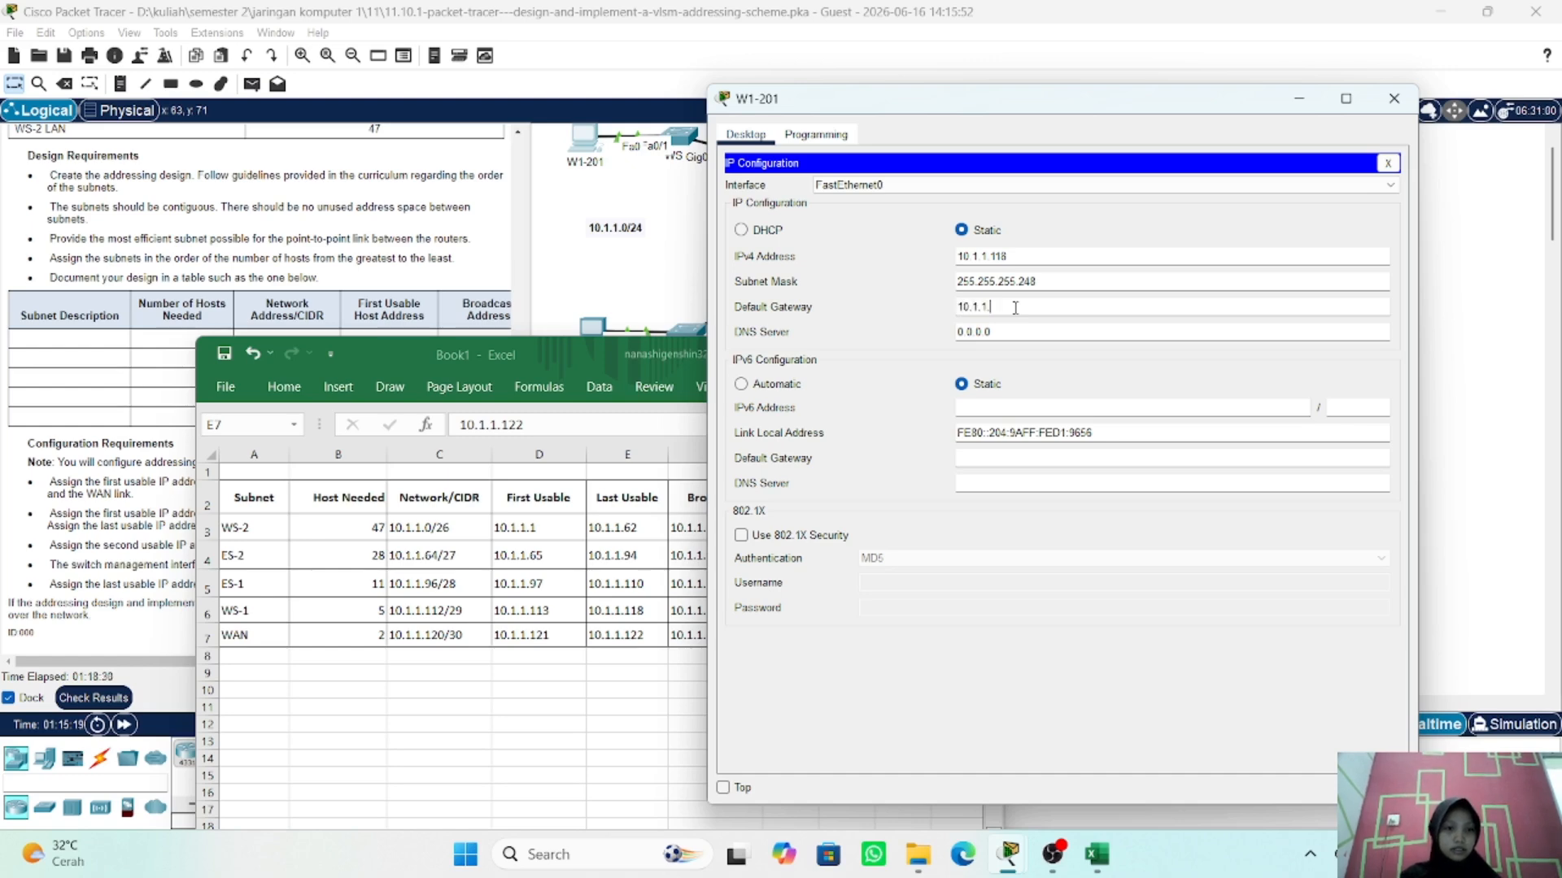
type("1.1")
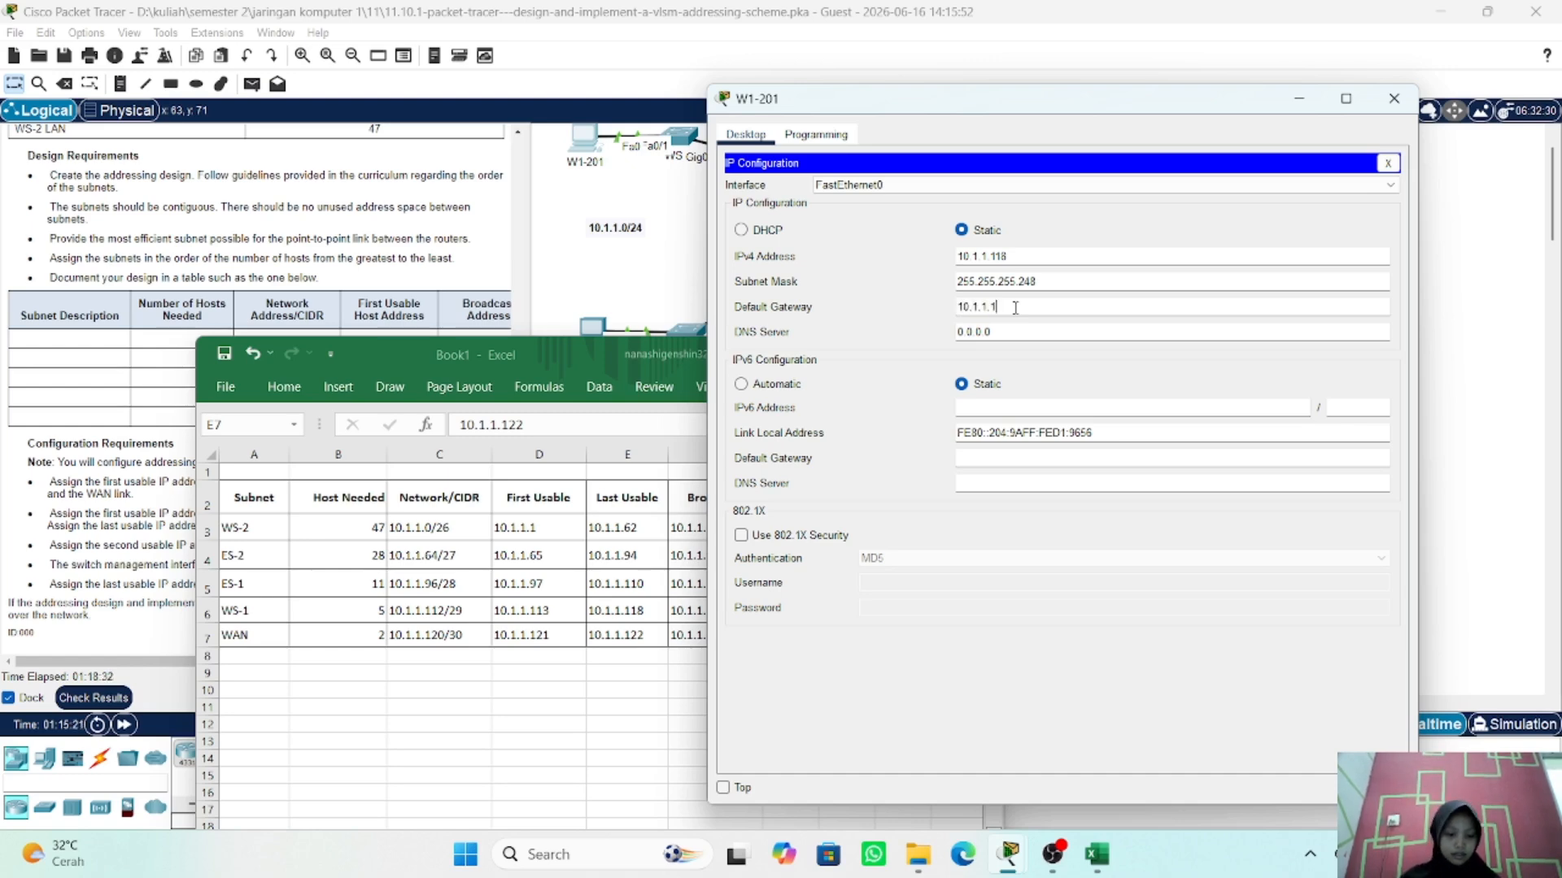
type("13")
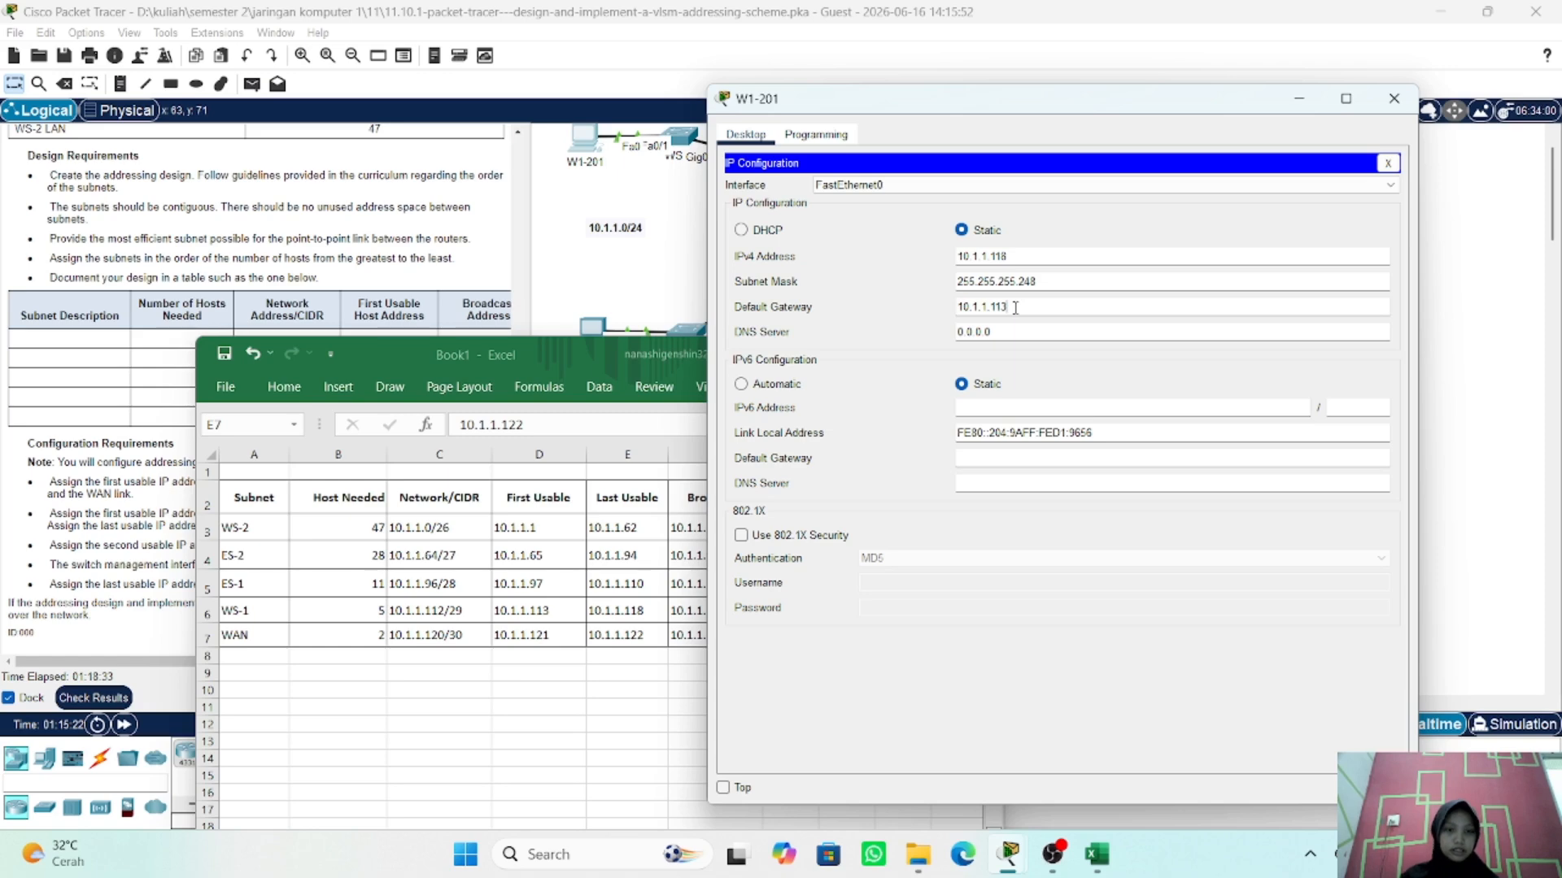
left_click(1394, 99)
- Open the IP configuration of PC W2-87 and place its window beside the Excel subnet table
left_click(962, 142)
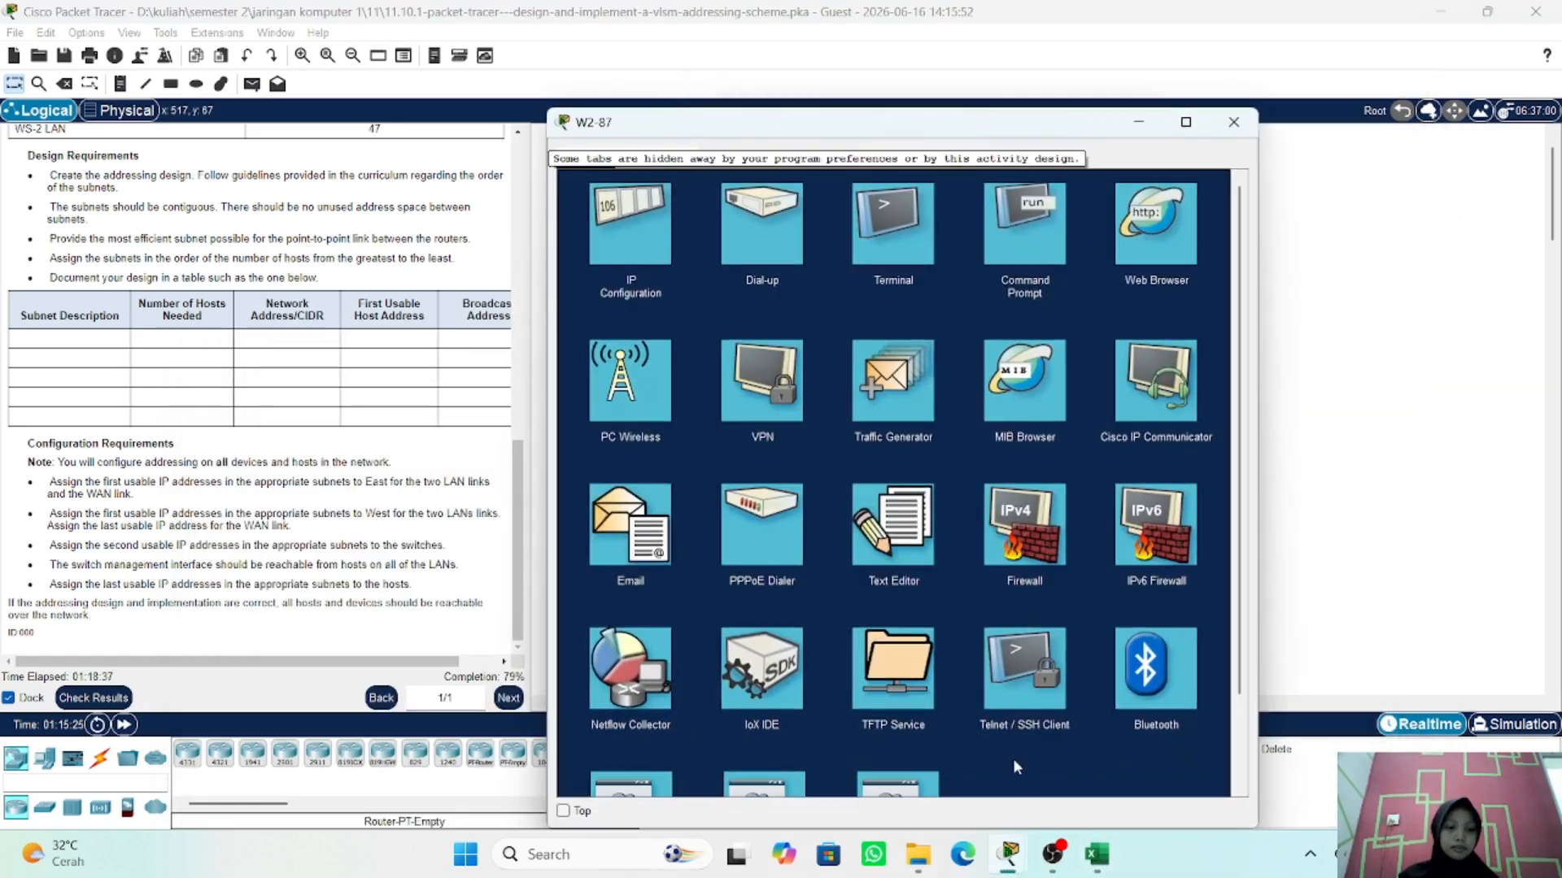
mouse_move(1008, 854)
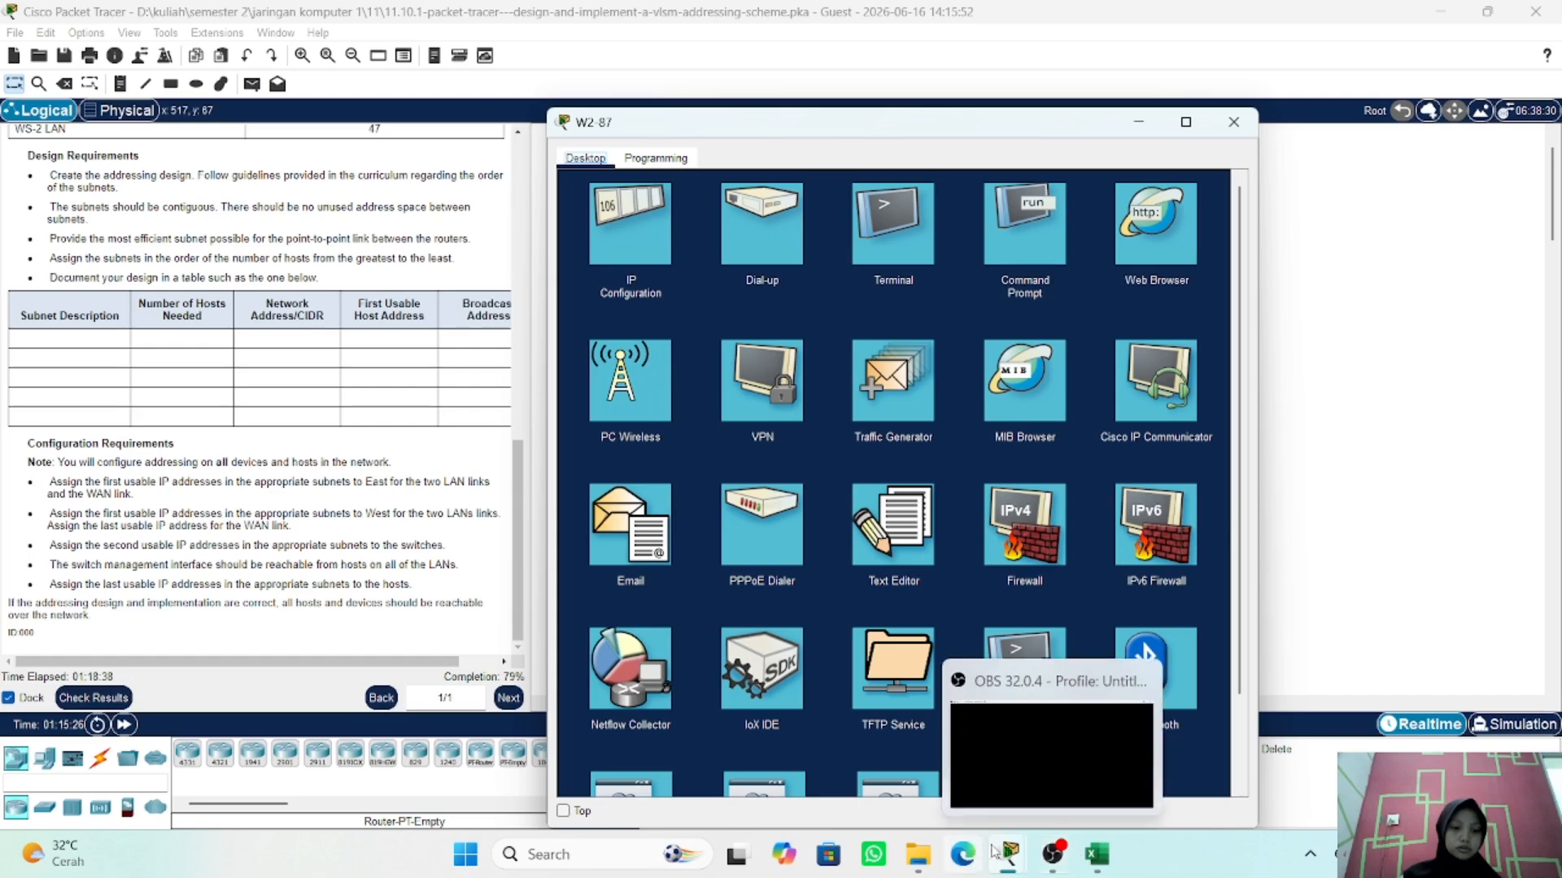
mouse_move(1121, 721)
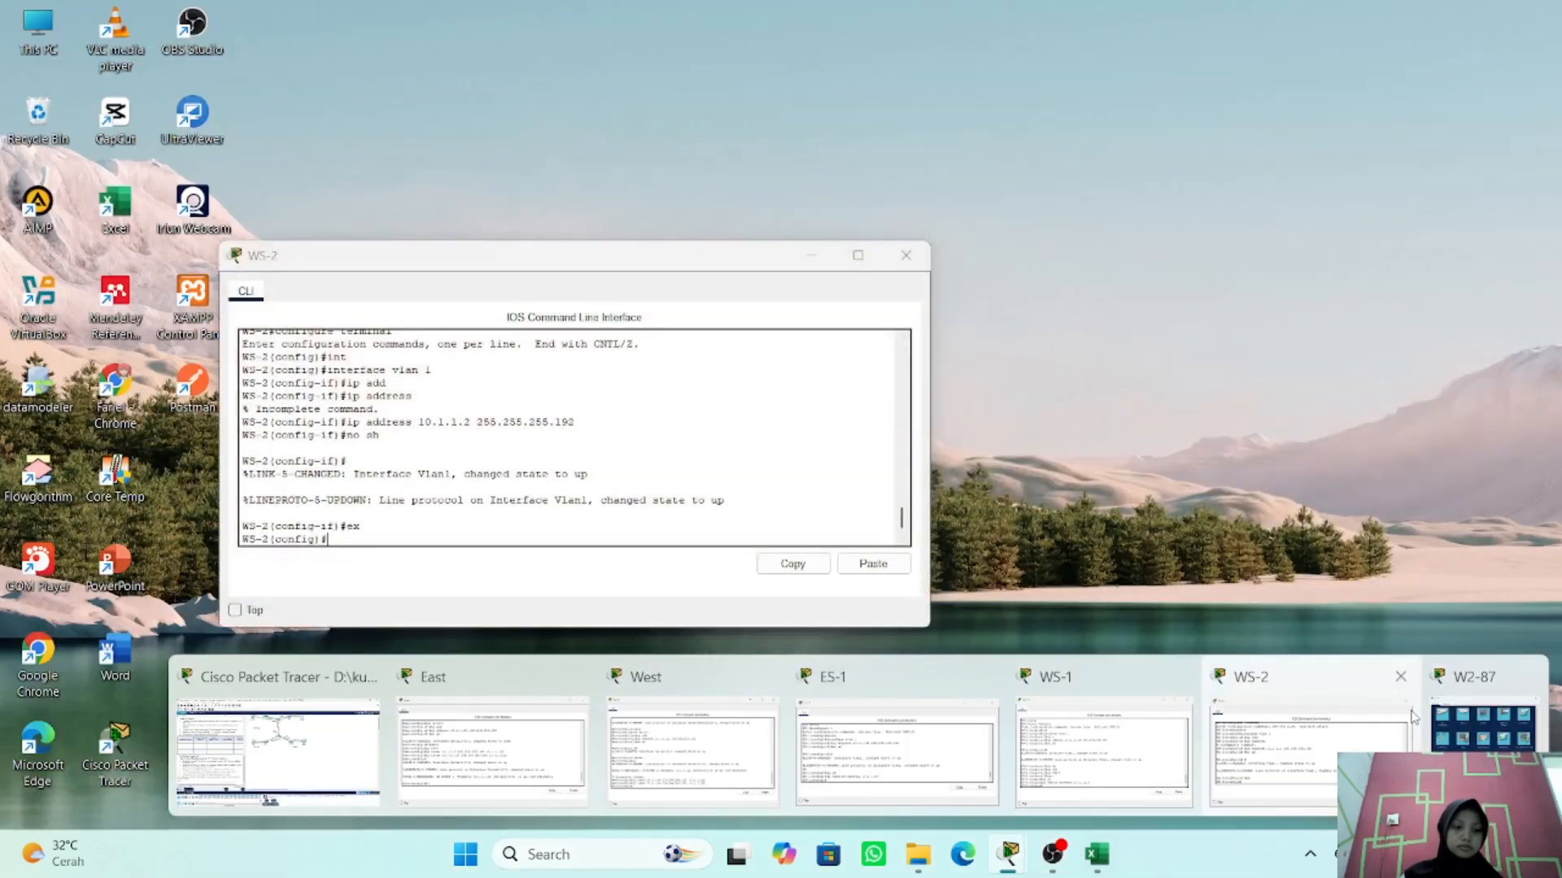
mouse_move(1442, 735)
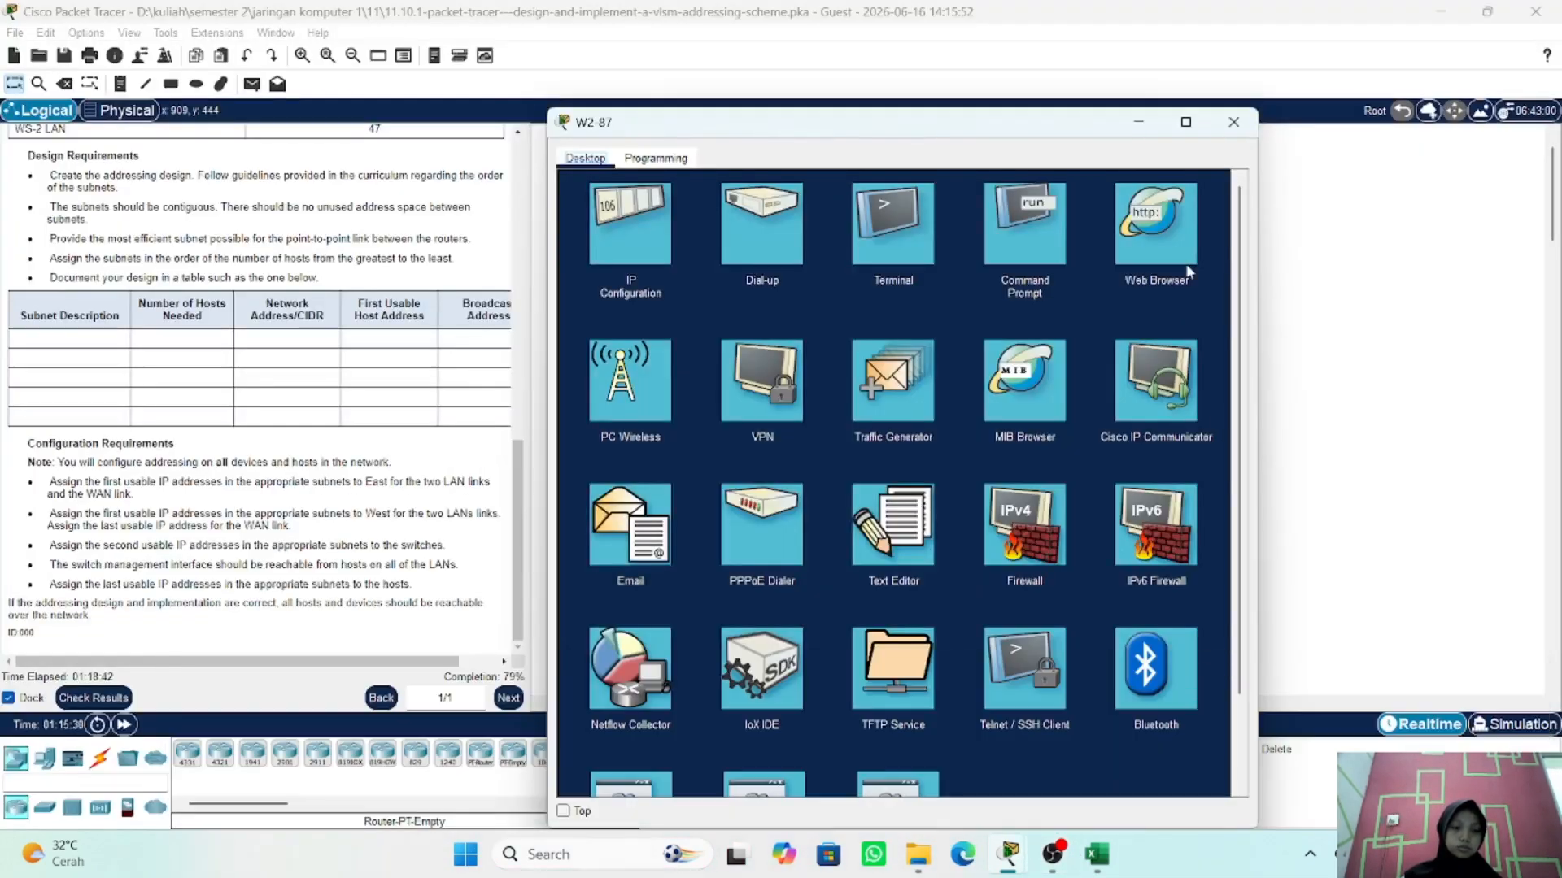
left_click(1098, 748)
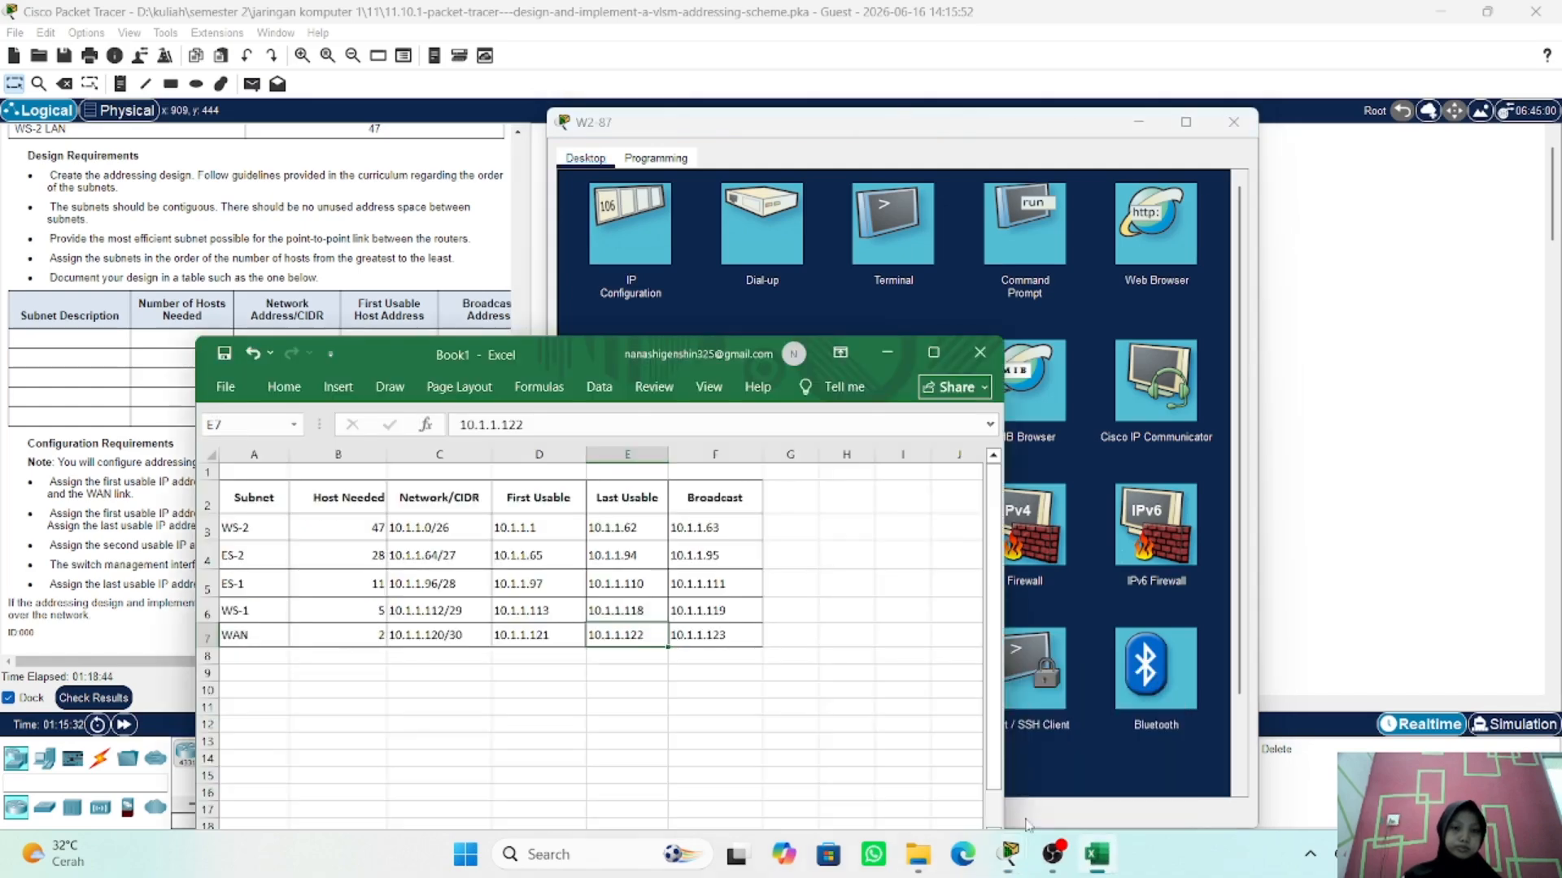
left_click(634, 246)
left_click(634, 245)
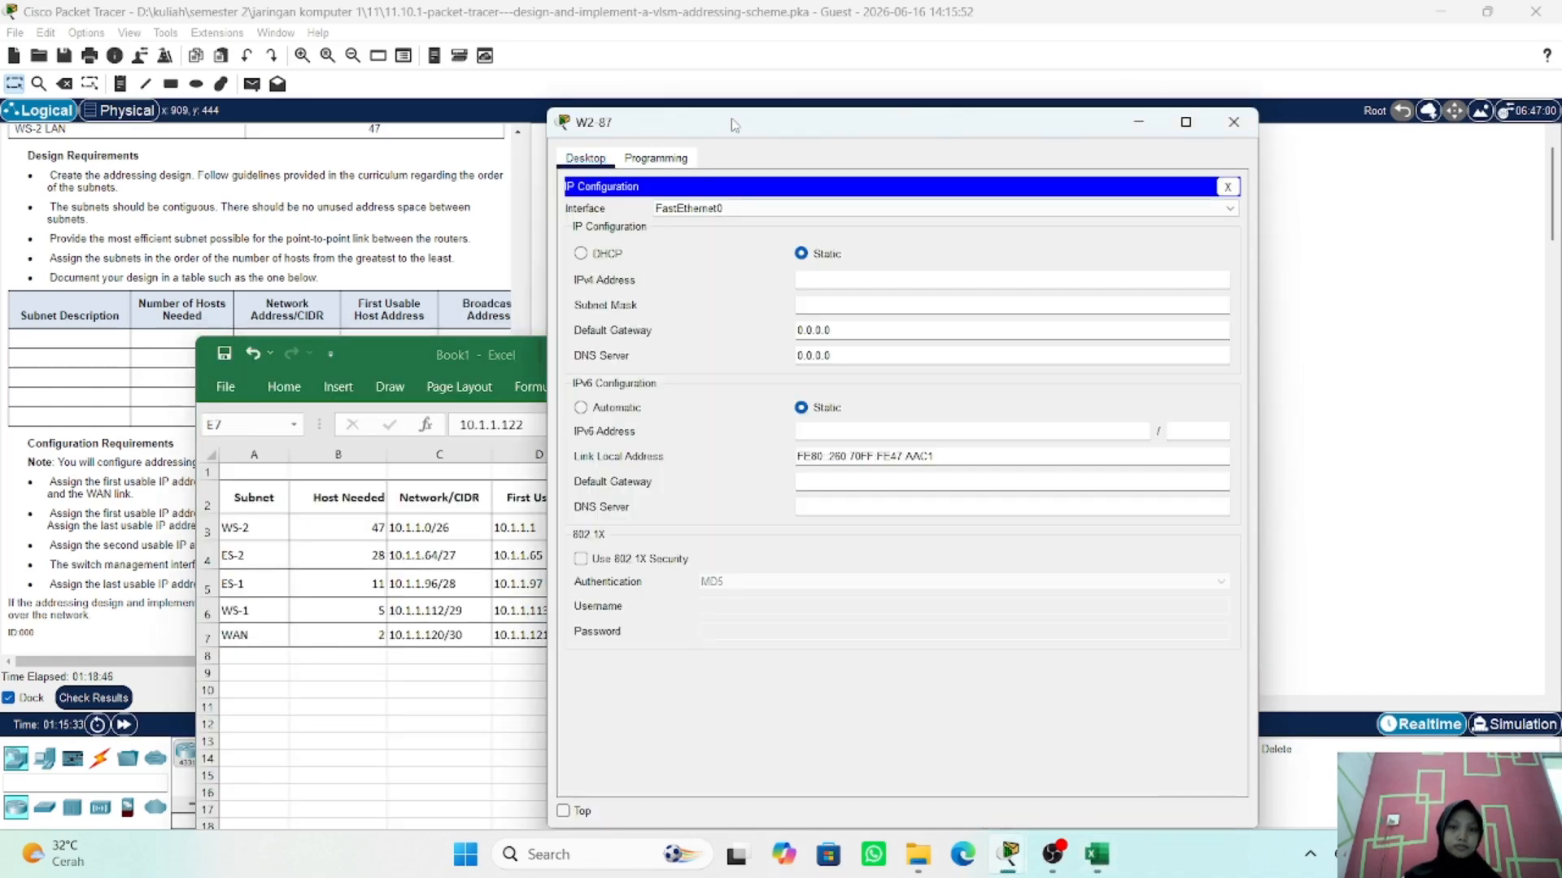
left_click_drag(734, 123, 951, 122)
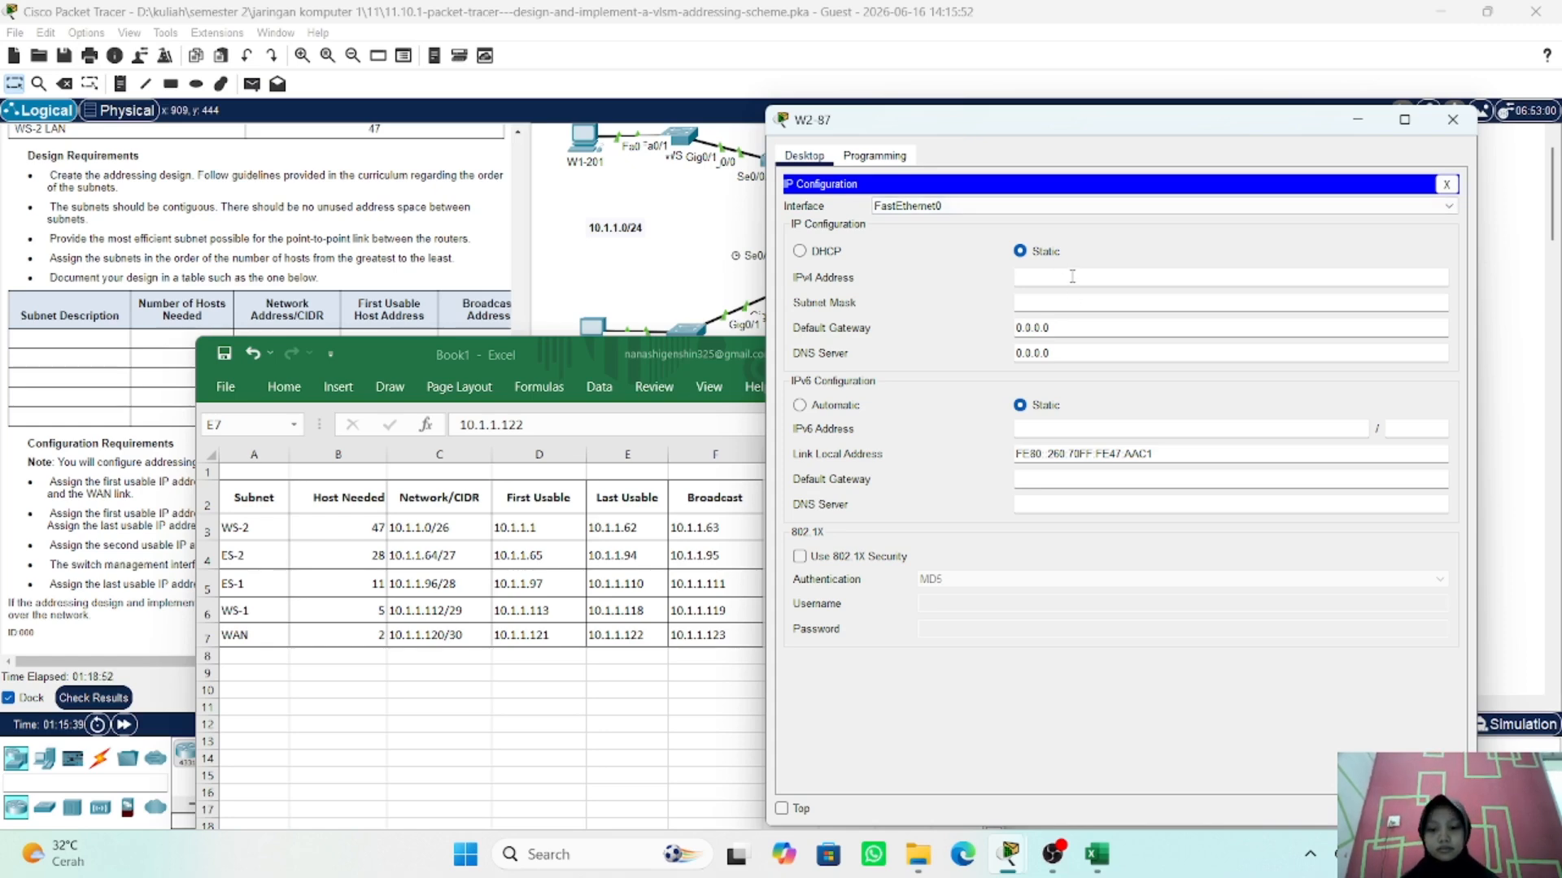
- Set the IPv4 address of PC W2-87 to 10.1.1.62
type("10.")
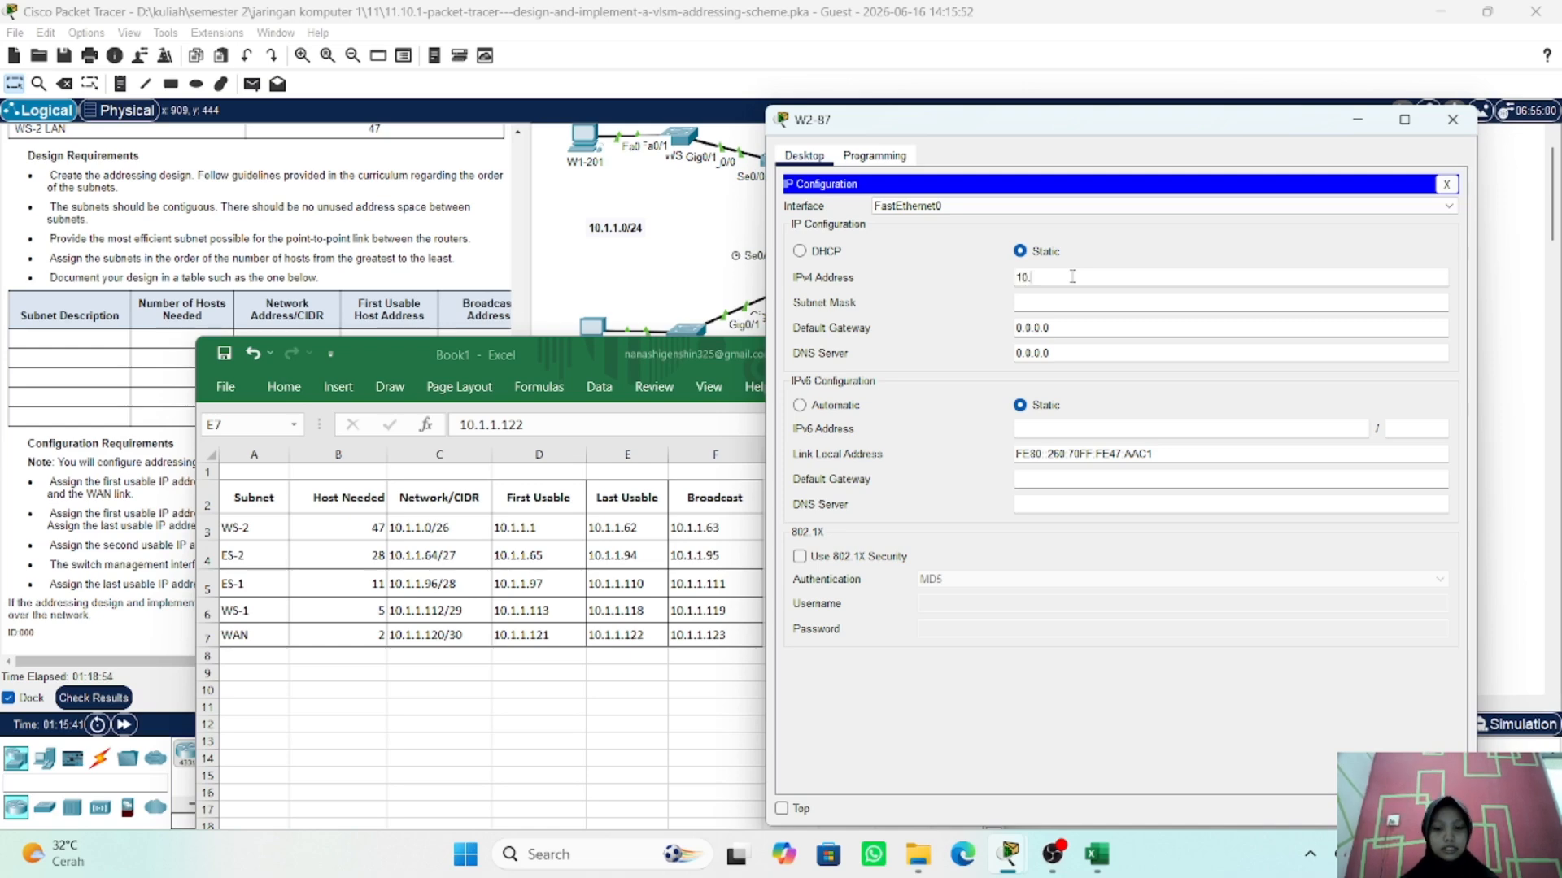
type("1.1")
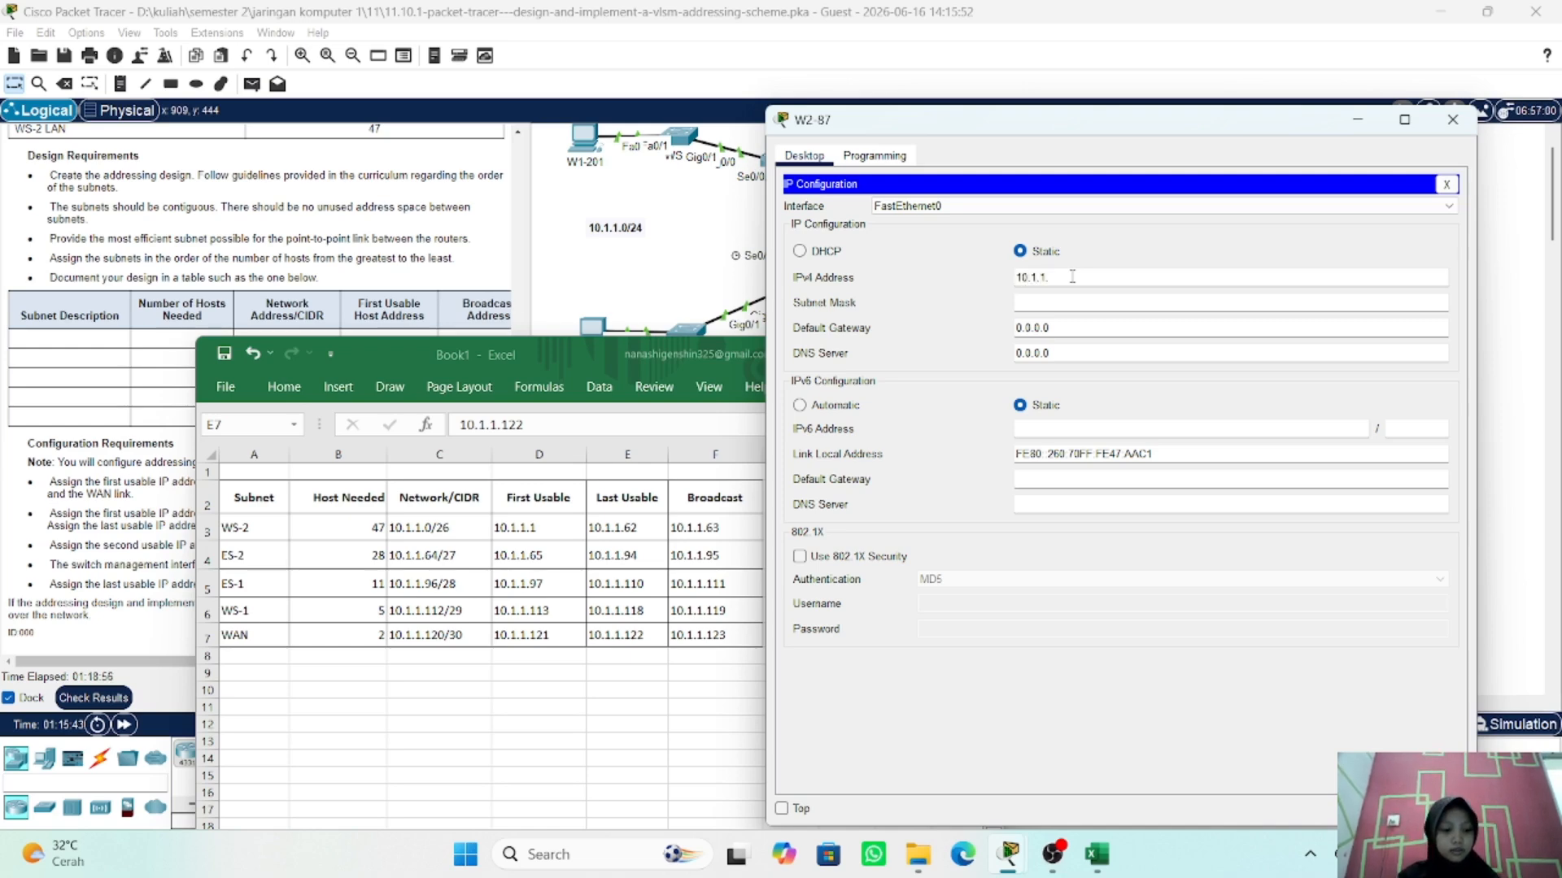
type(".62")
- Set the subnet mask of PC W2-87 to 255.255.255.192
left_click(1080, 299)
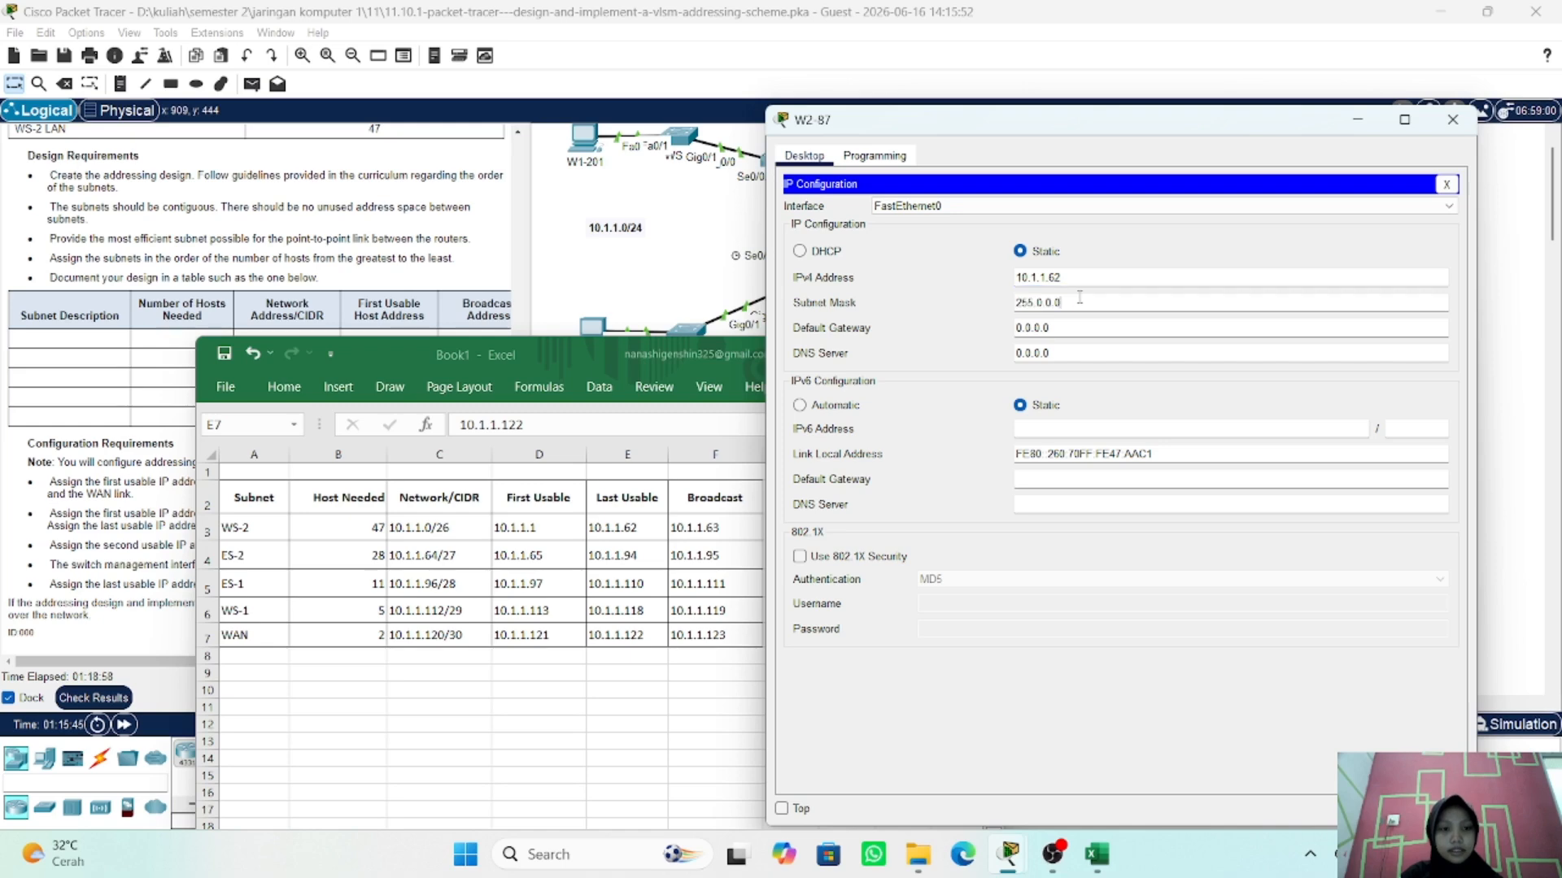
key("BackSpace")
key("BackSpace")
key("BackSpace")
key("BackSpace")
key("BackSpace")
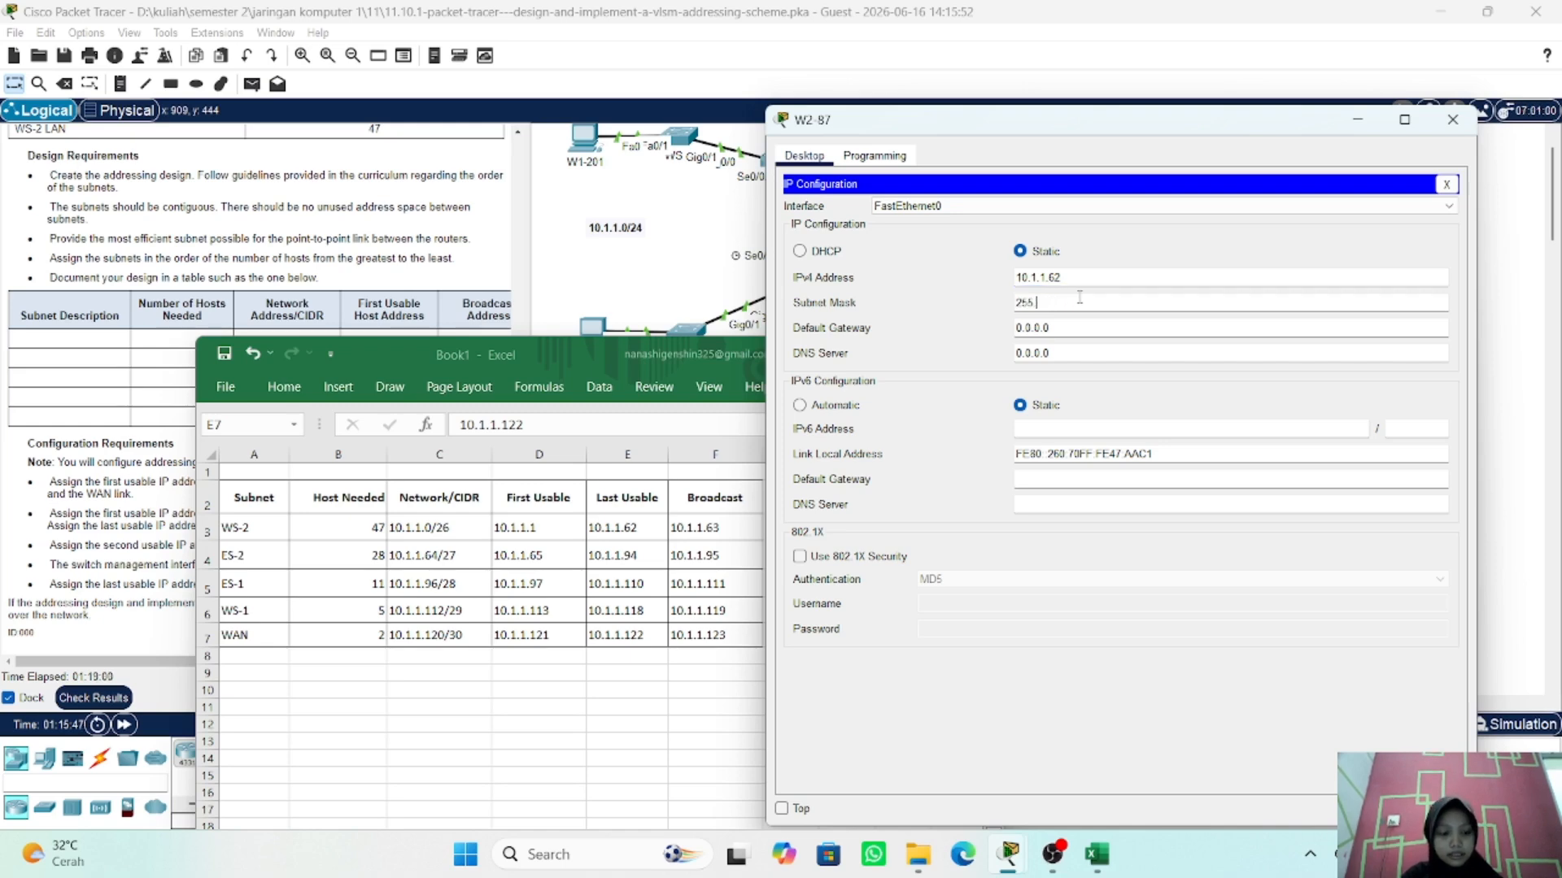
type("255")
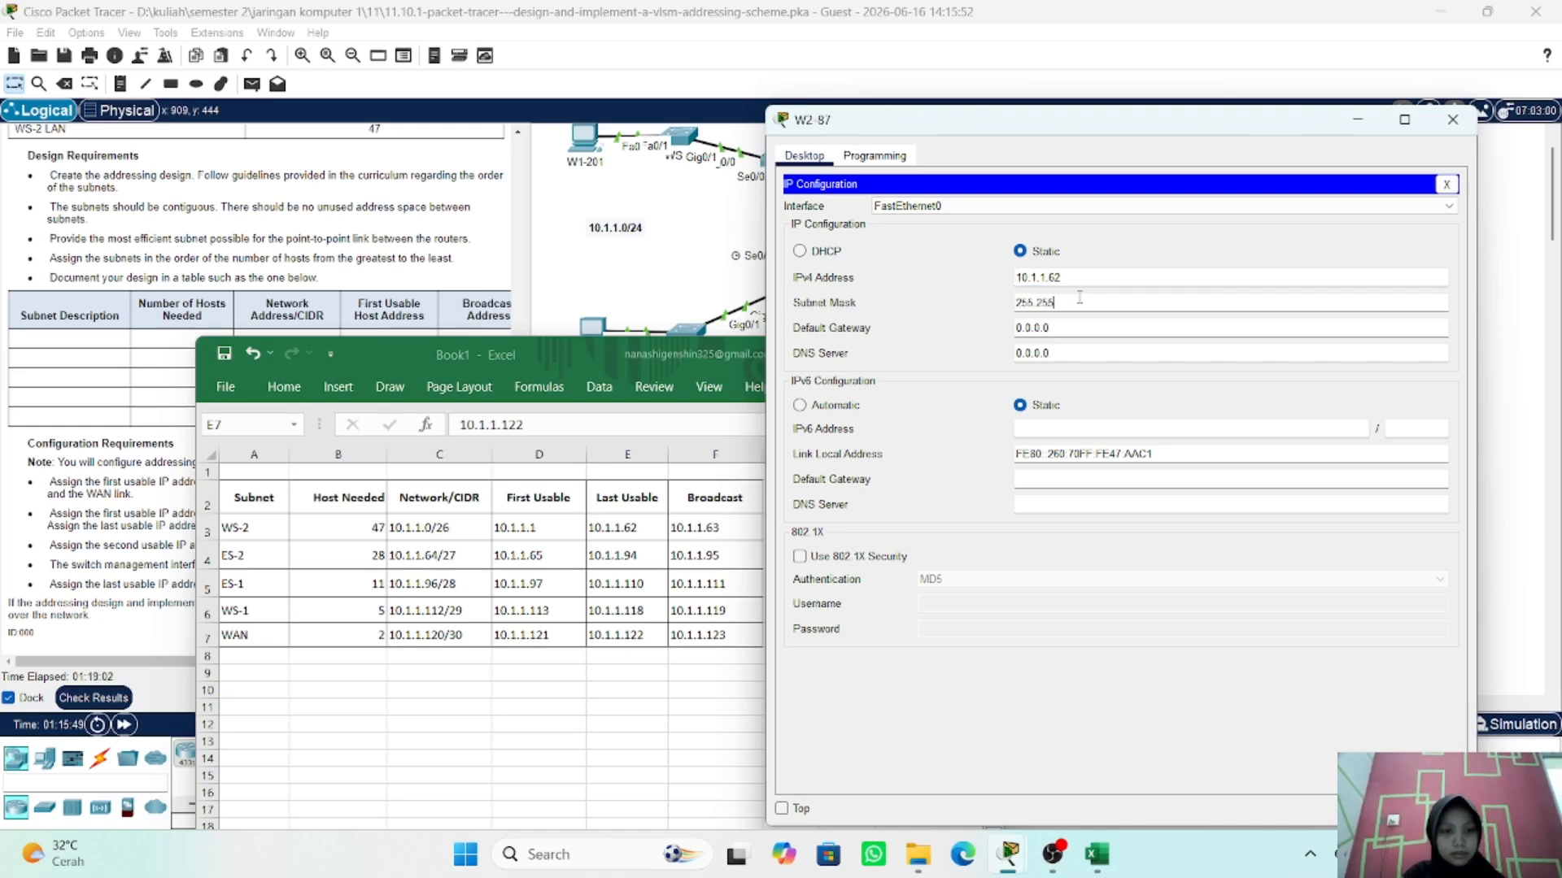
type(".255.255")
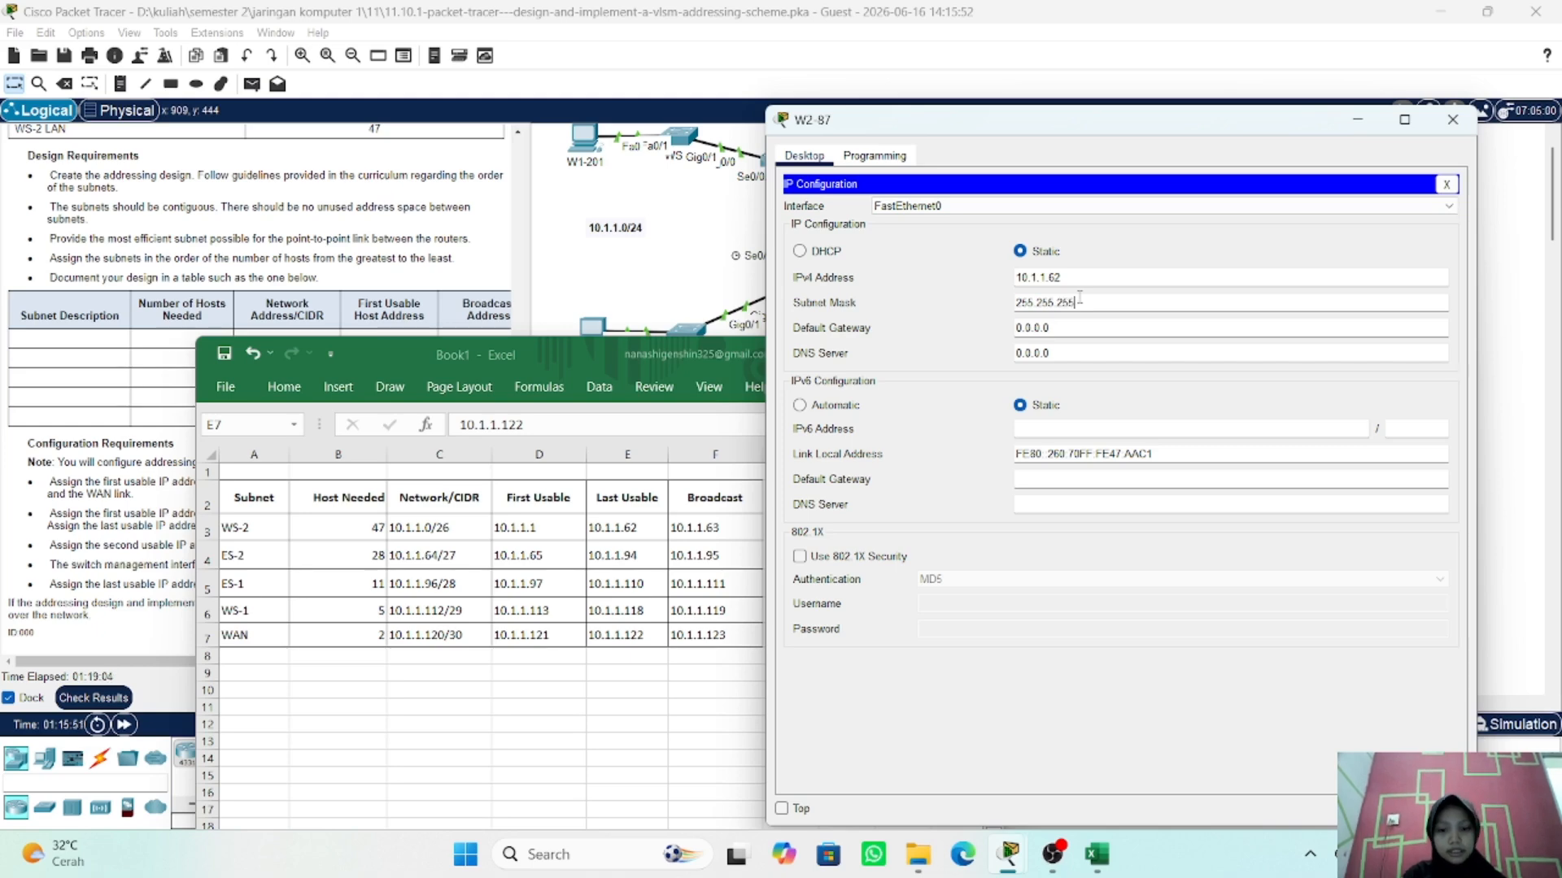
type("192")
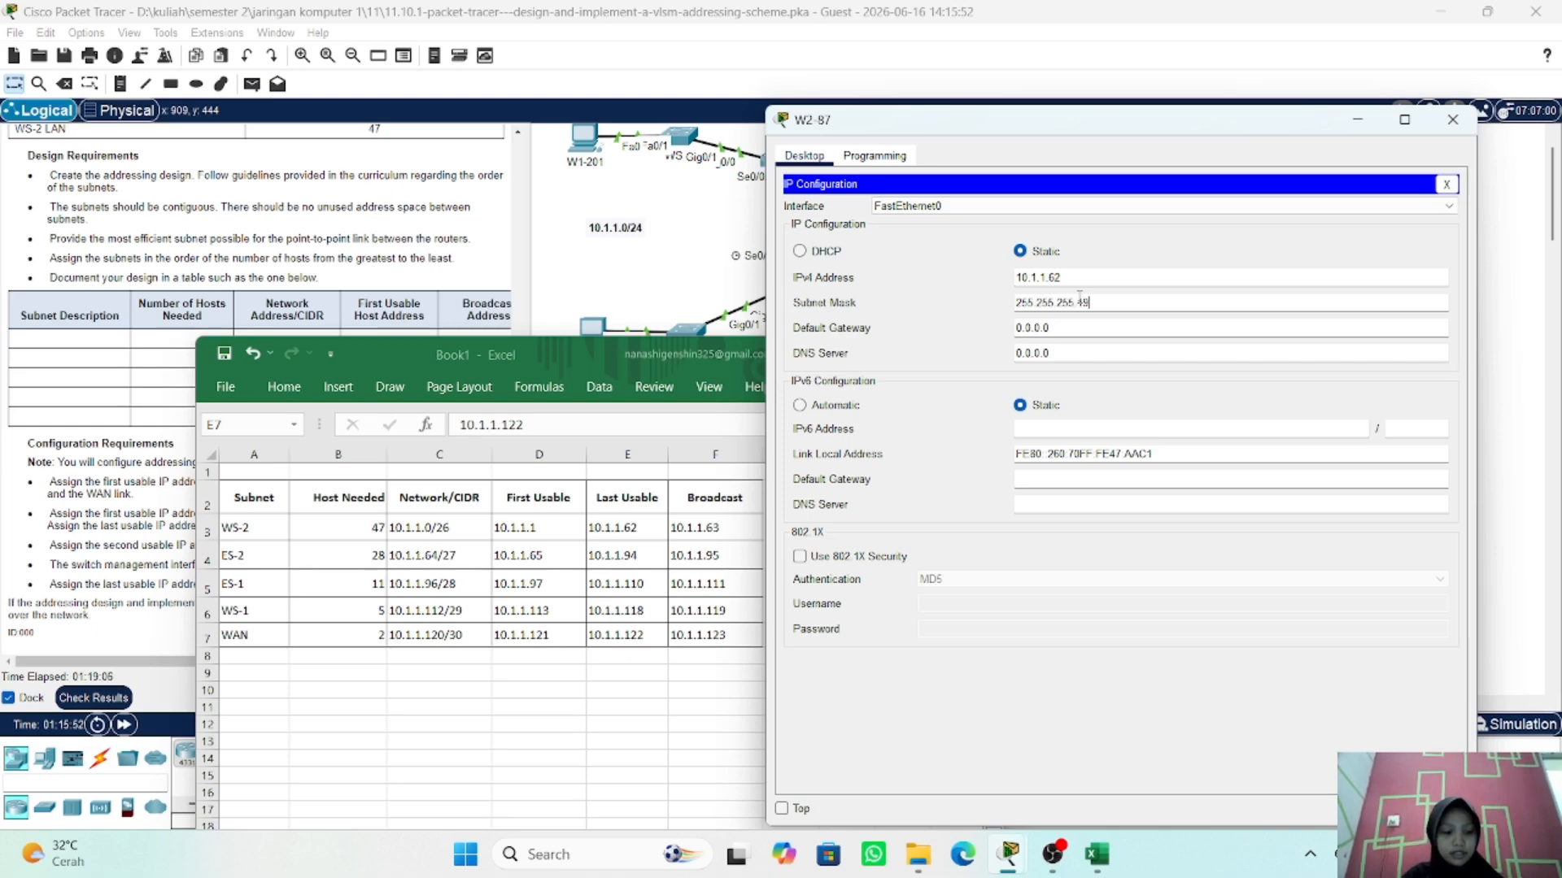
- Set the default gateway of PC W2-87 to 10.1.1.1 and close its configuration window
left_click(1079, 327)
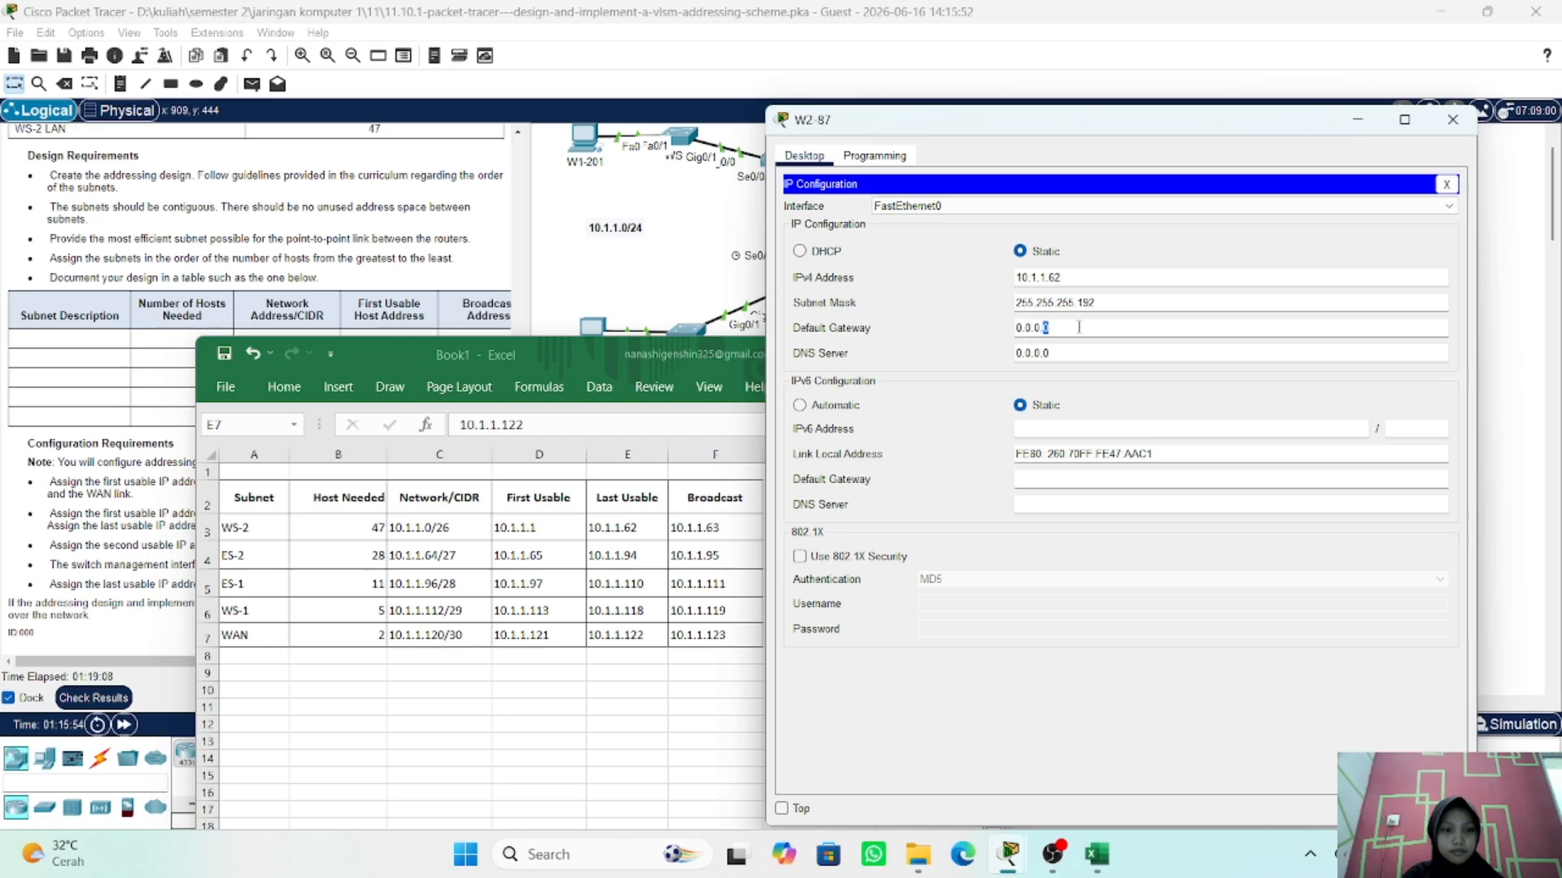
double_click(1079, 327)
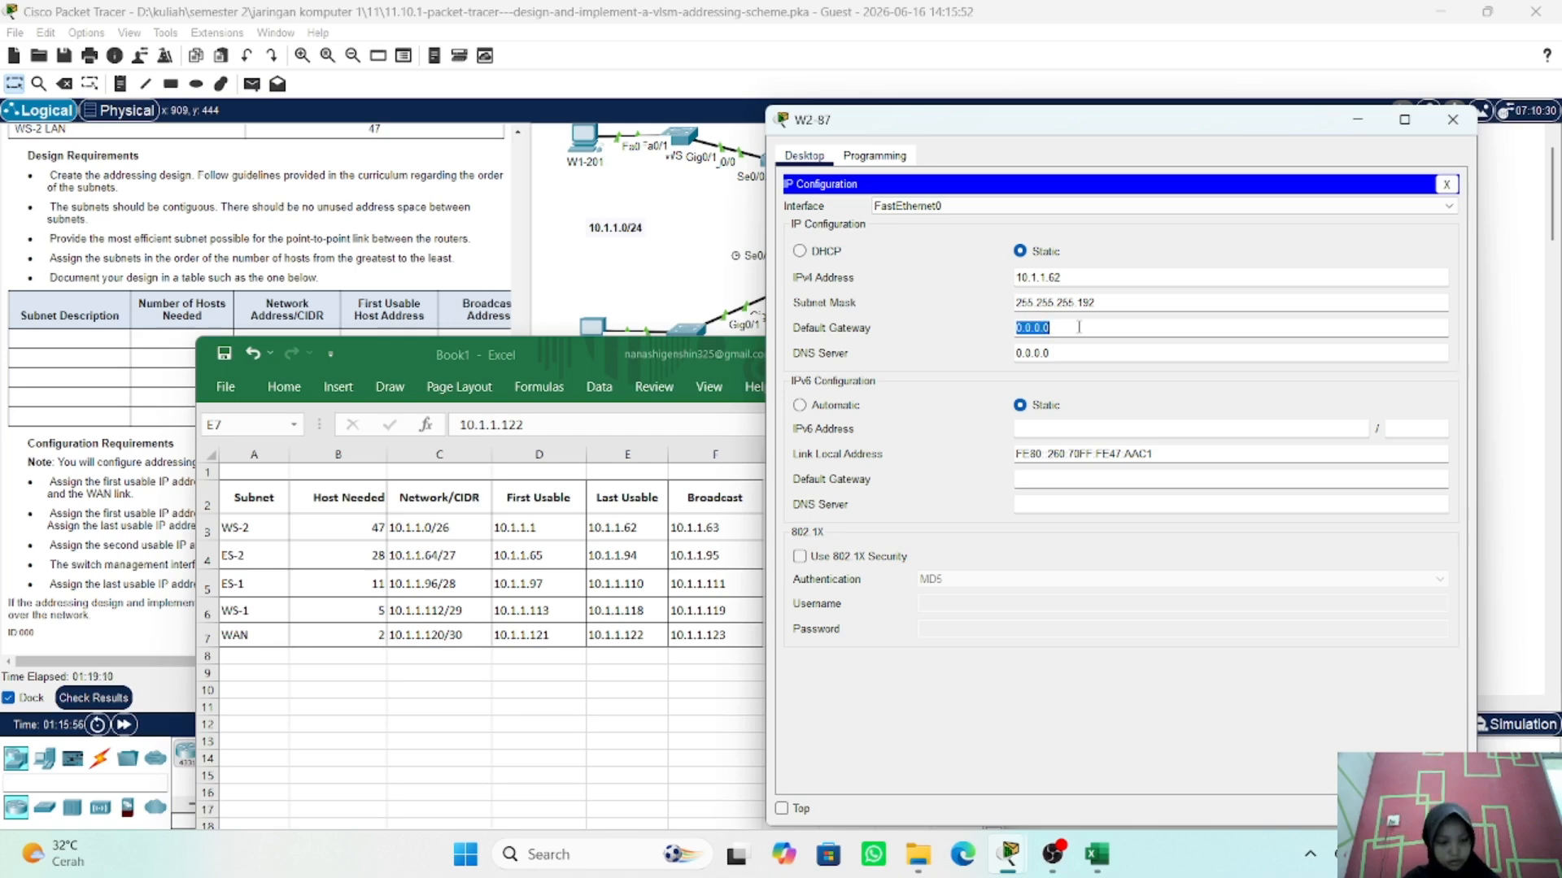
type("10.1.1")
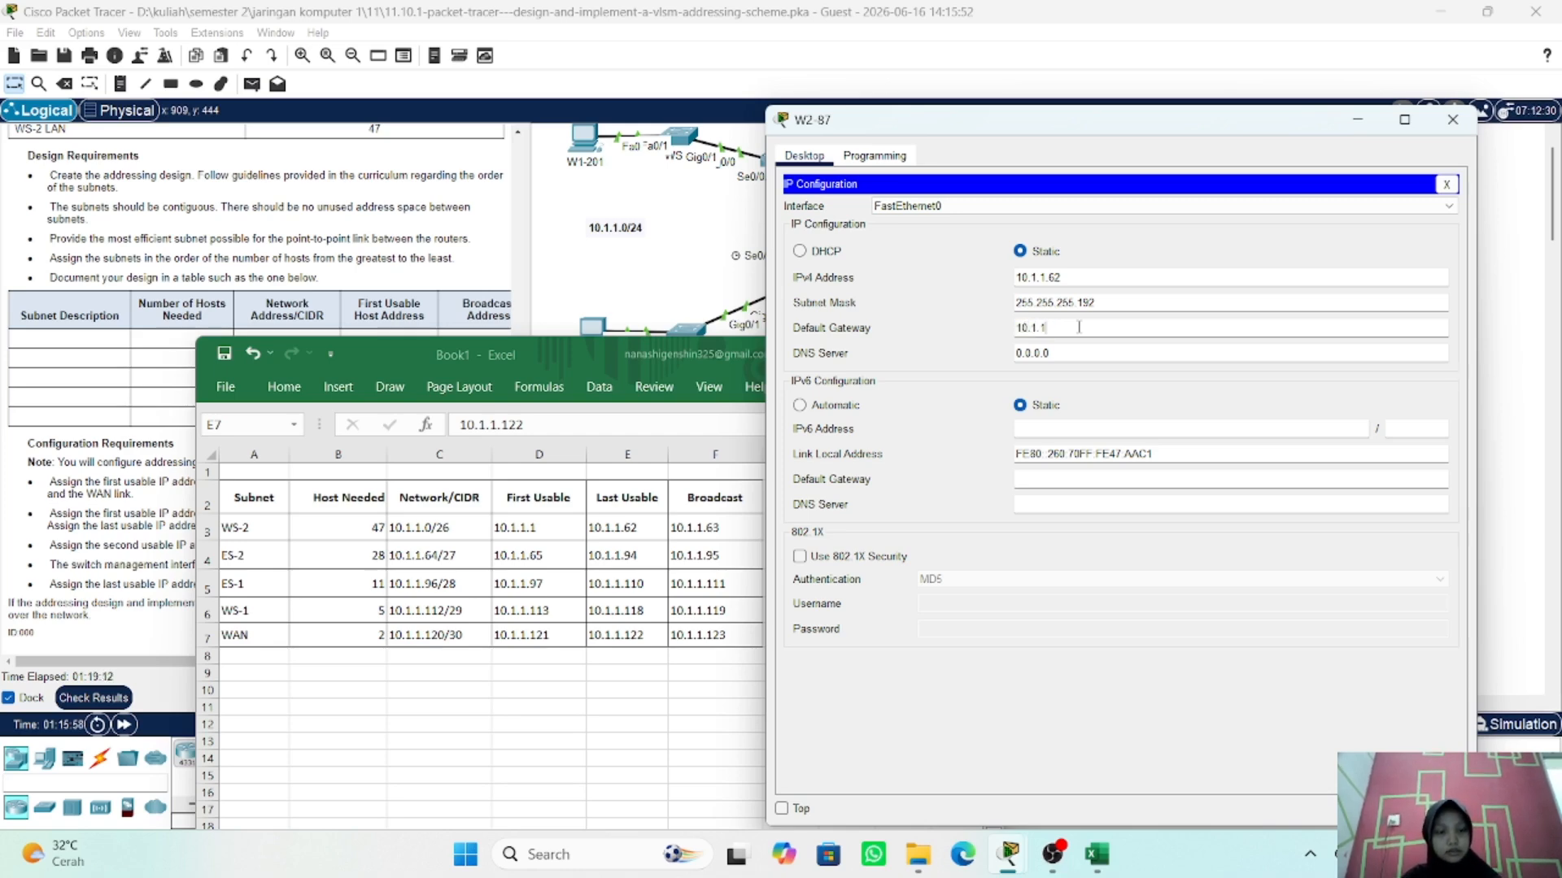
type(".1")
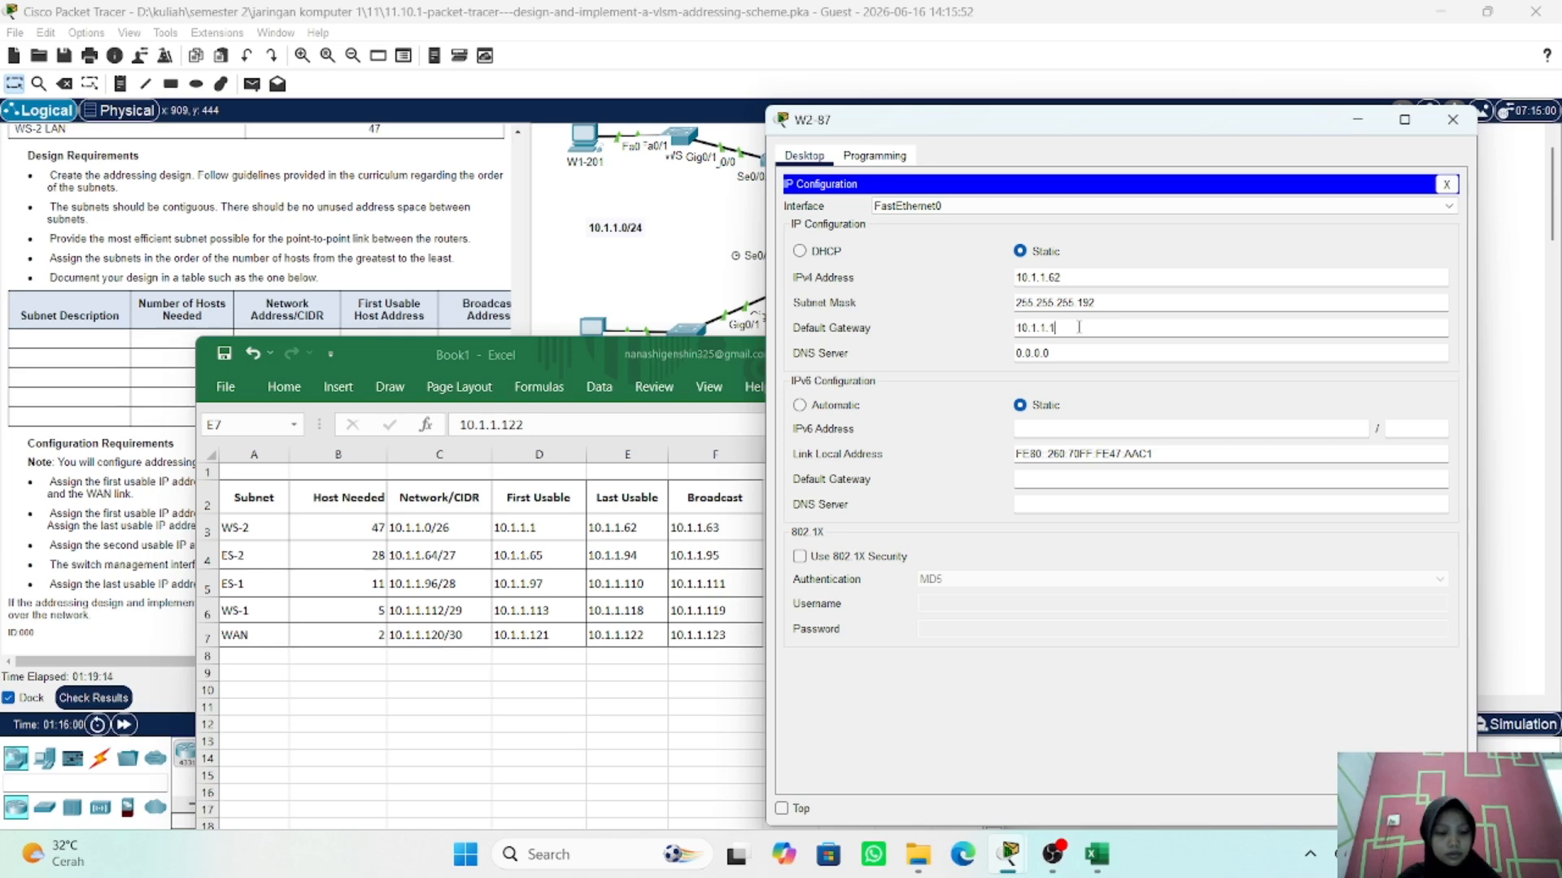
left_click(1453, 122)
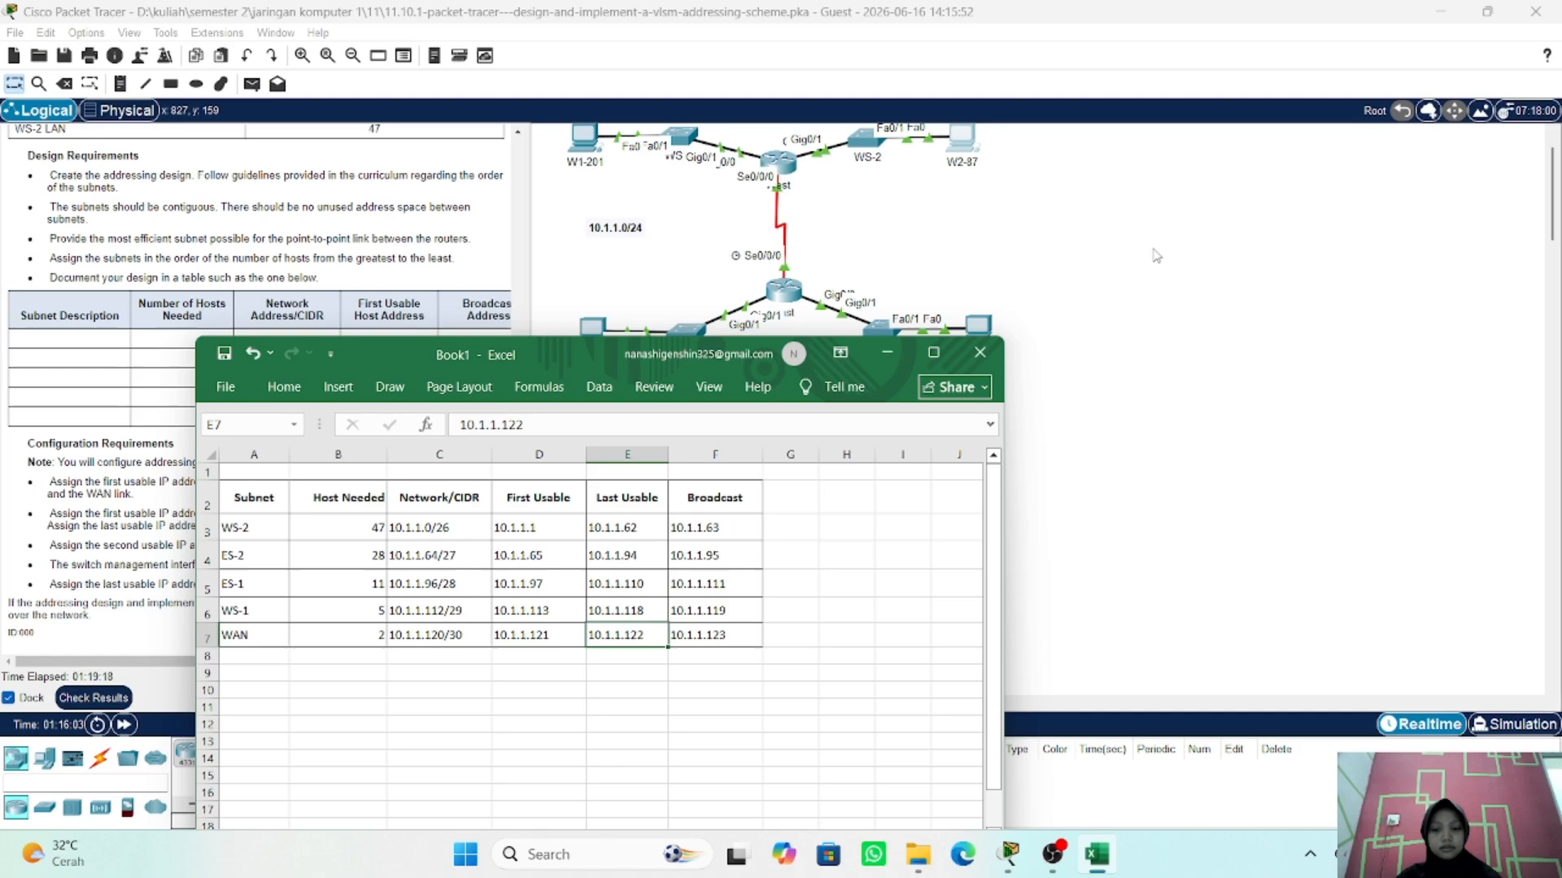
- Open the command line of switch ES-2 and enter global configuration mode with configure t
left_click(746, 258)
left_click(685, 332)
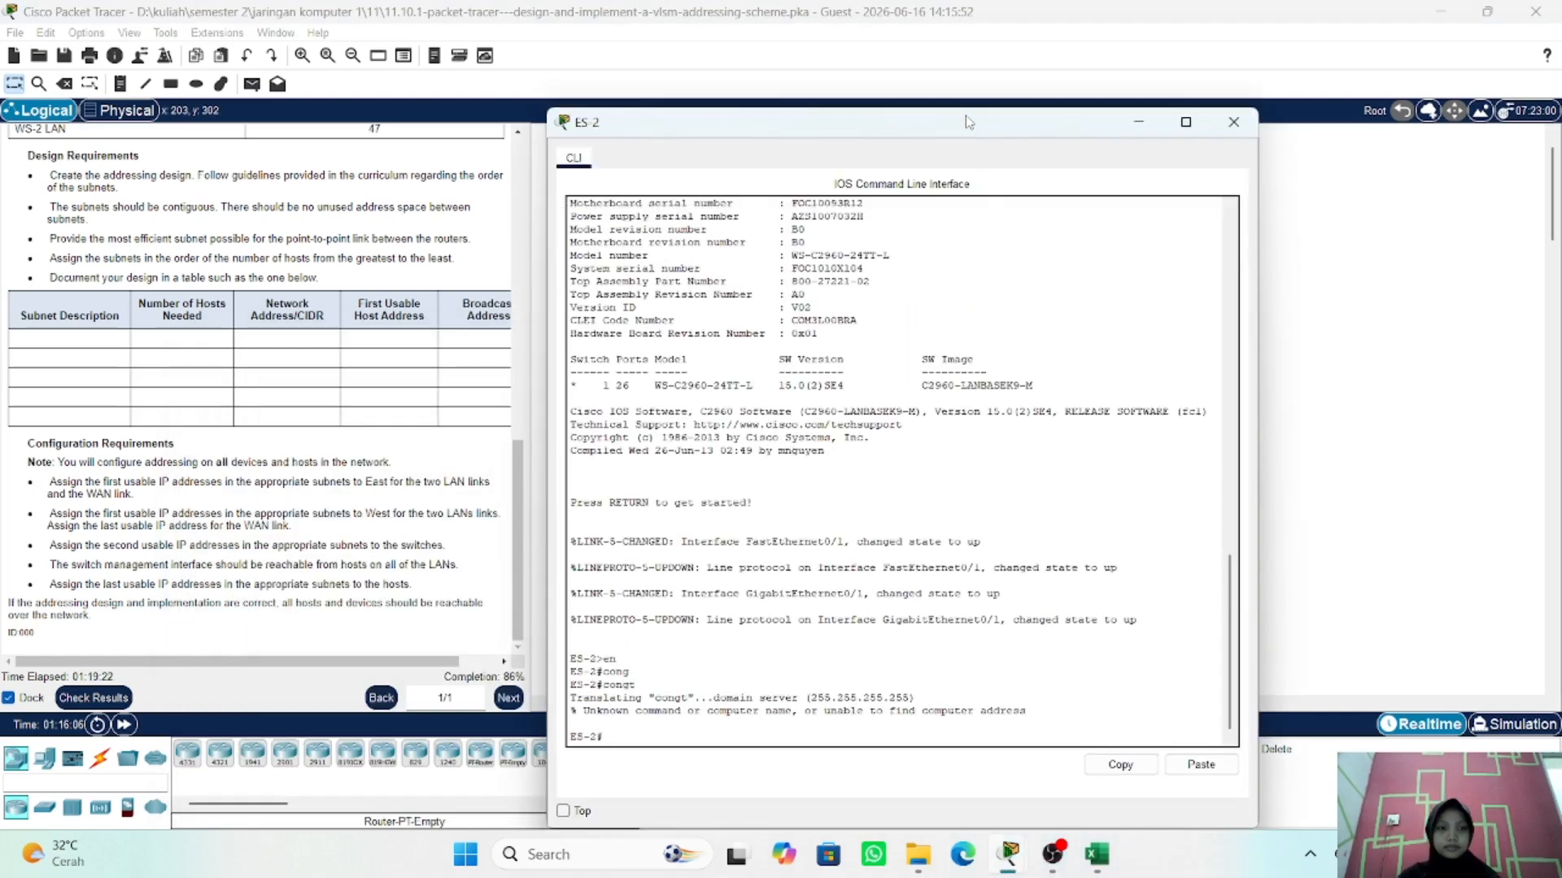
left_click_drag(962, 109, 1021, 125)
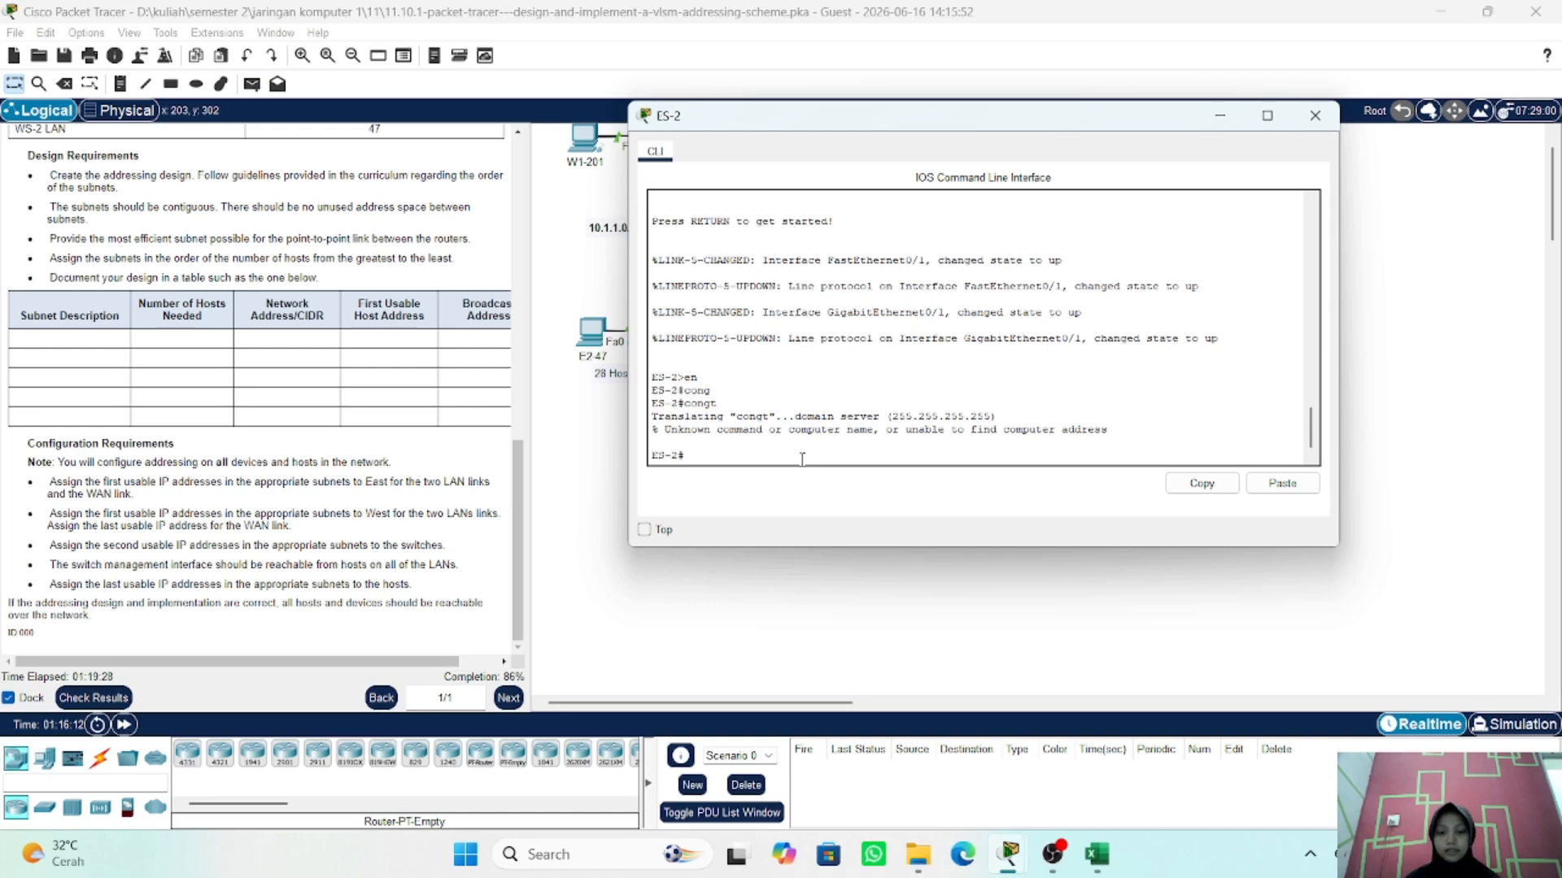
type("conf")
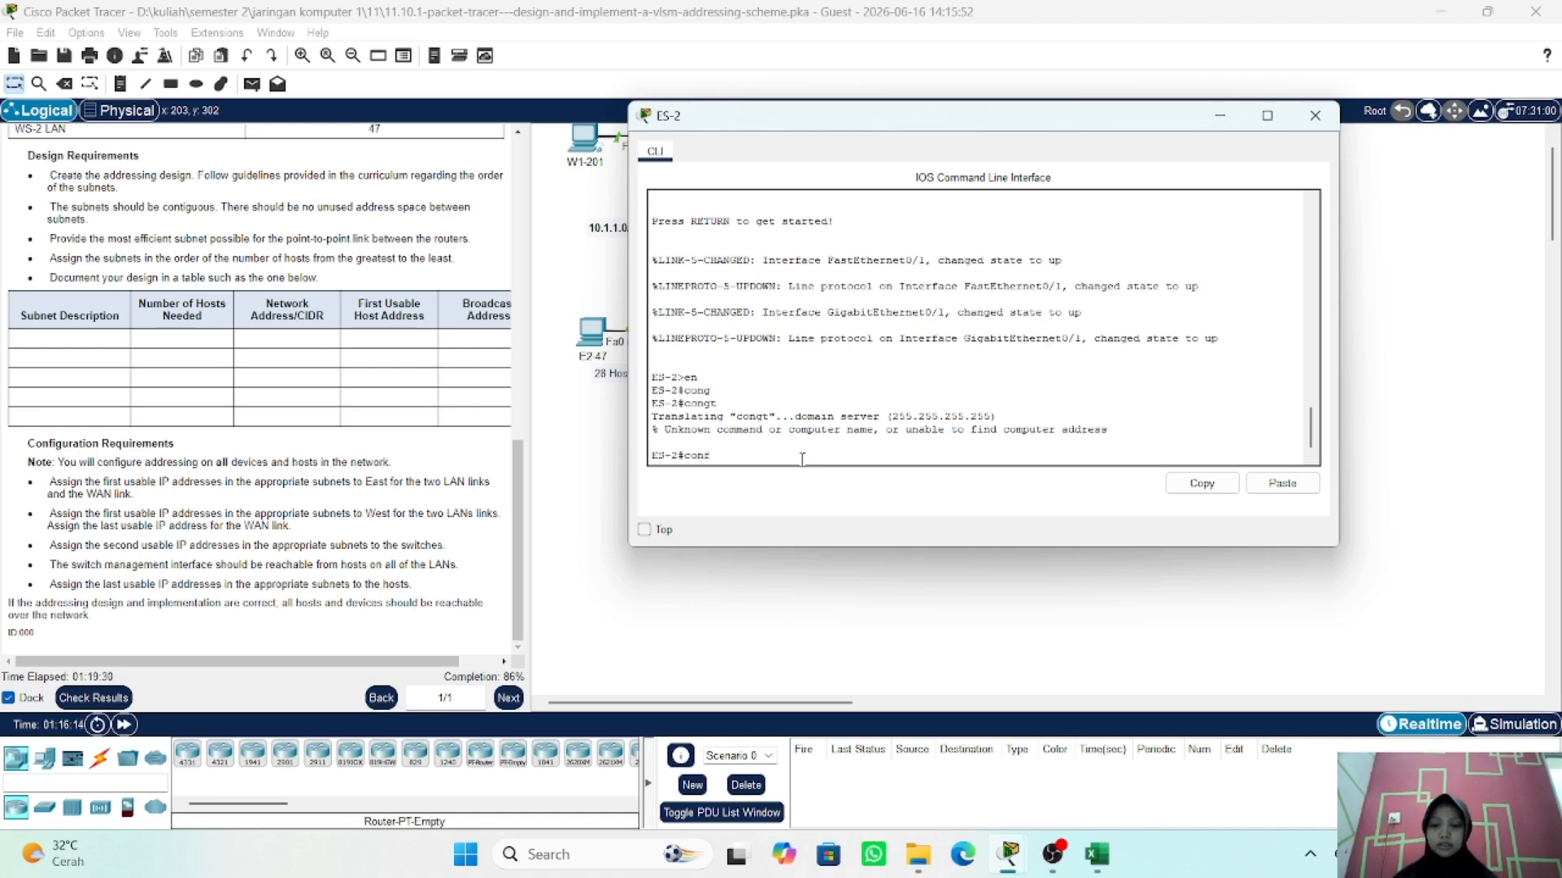
key("Tab")
type("t")
key("Return")
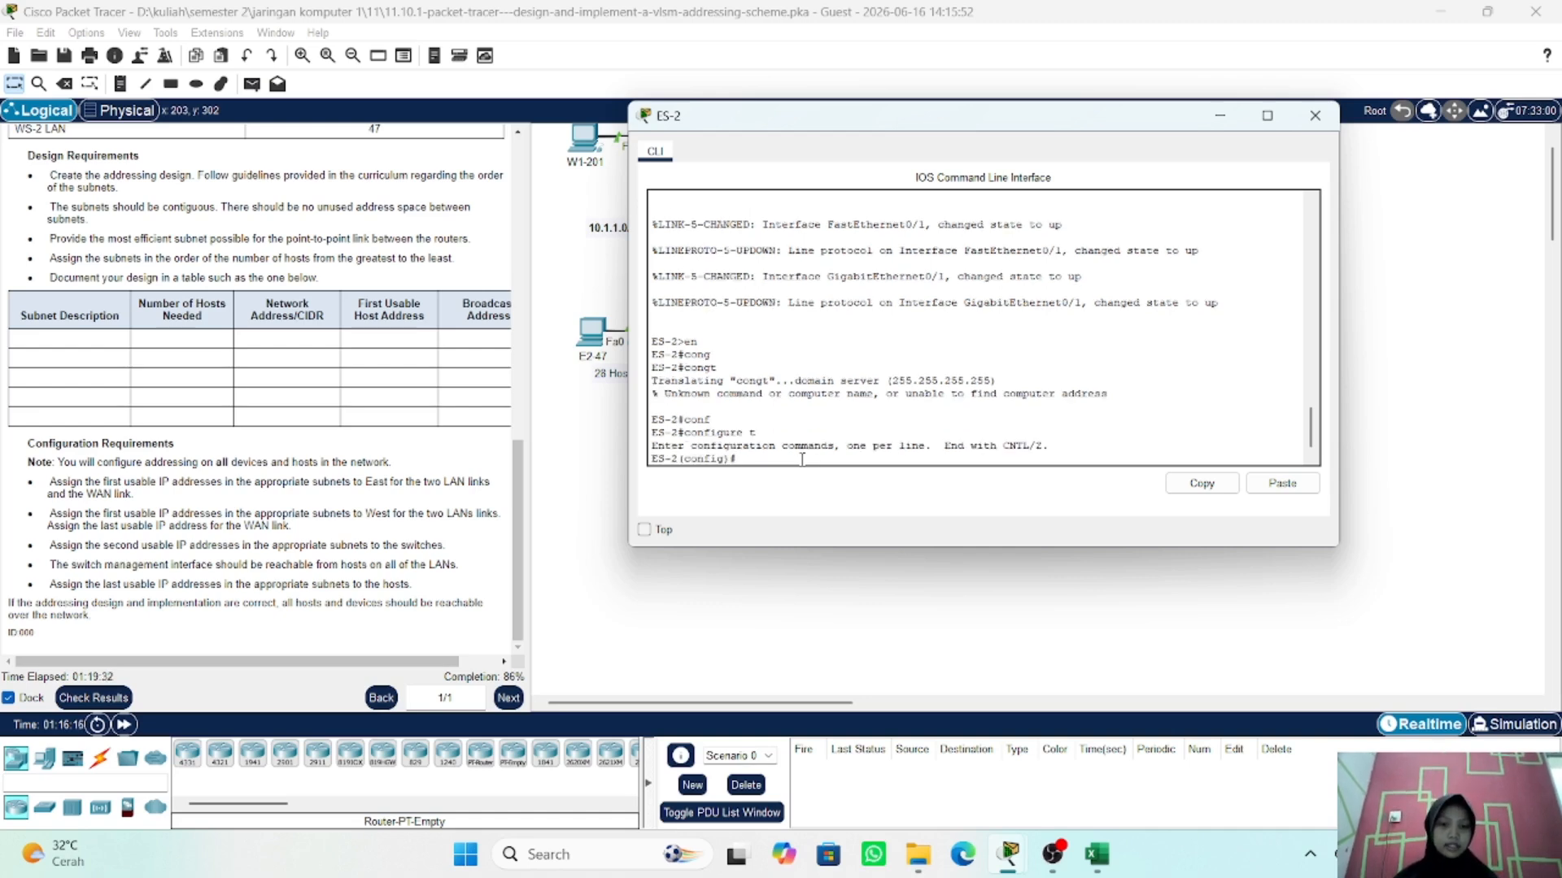
- Enter interface configuration mode for VLAN 1 on switch ES-2 with interface vlan 1
type("inter")
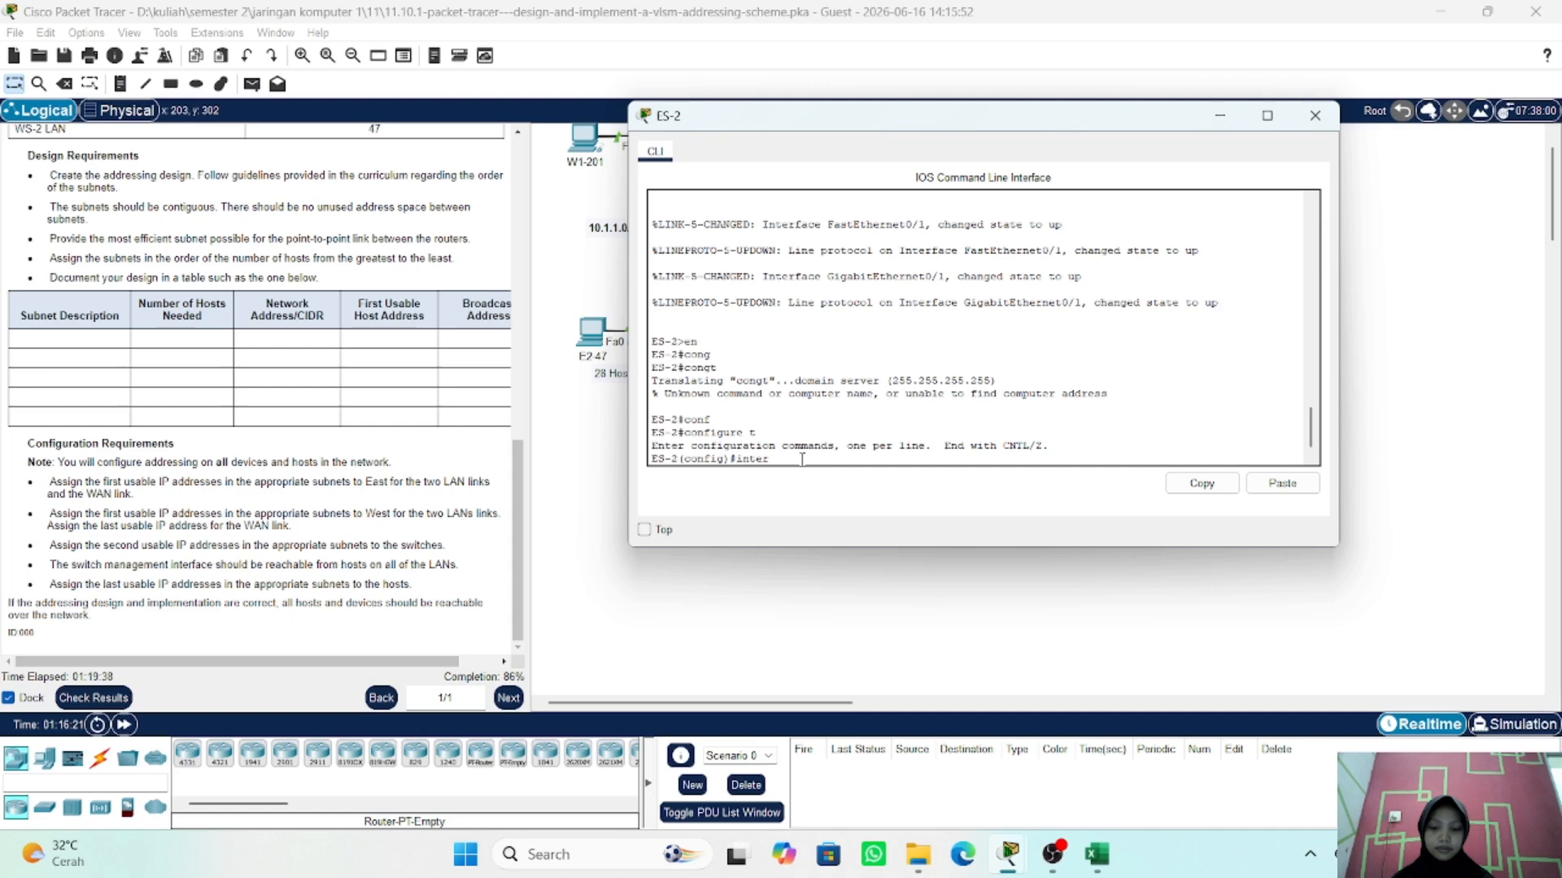
key("Tab")
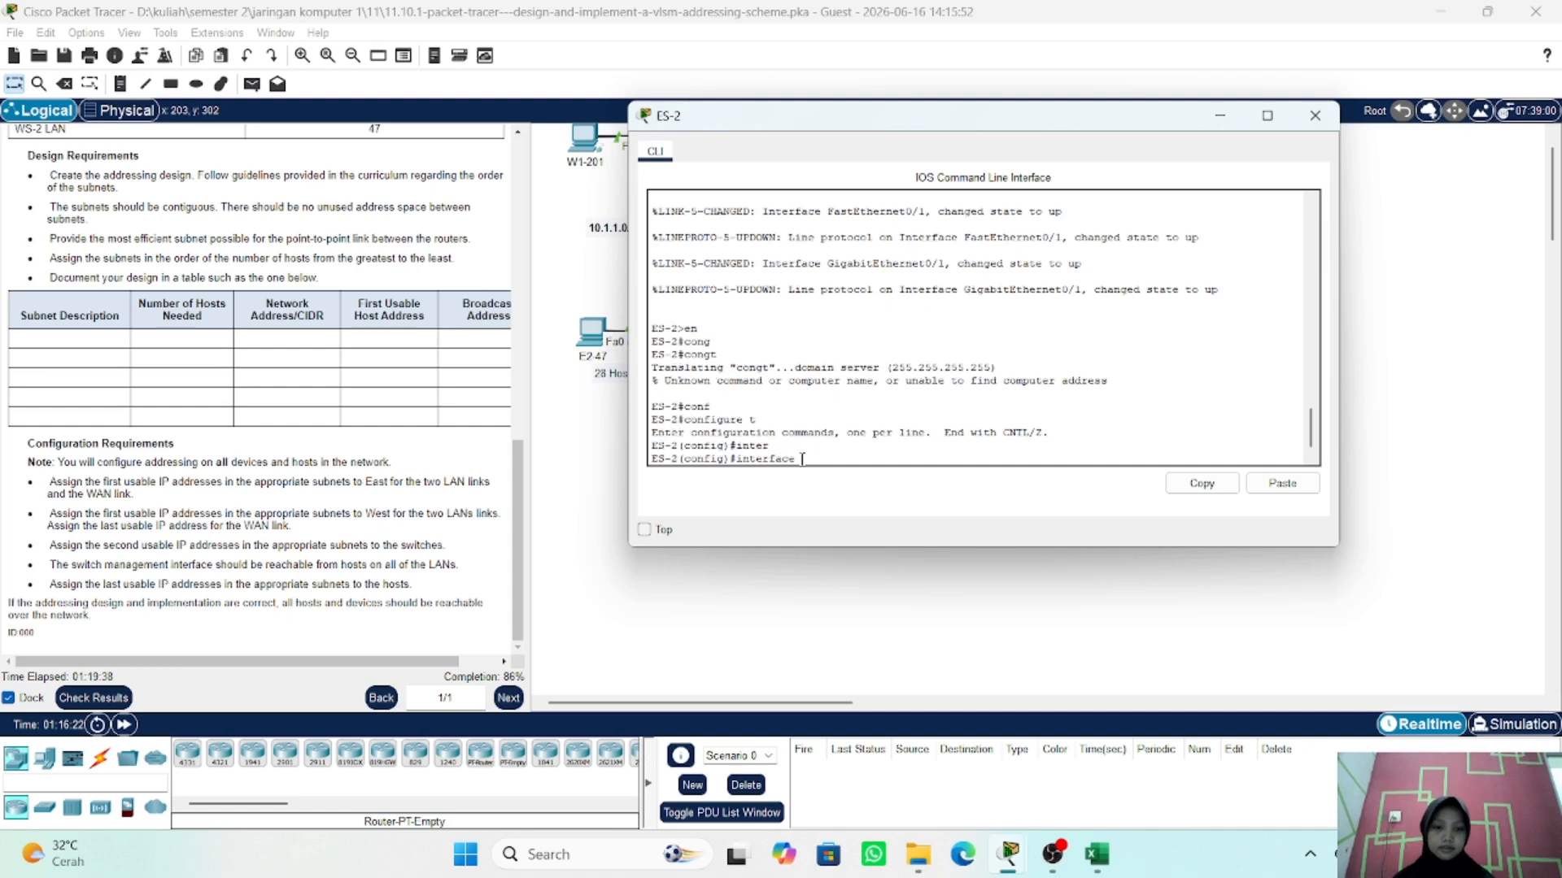
type("vla")
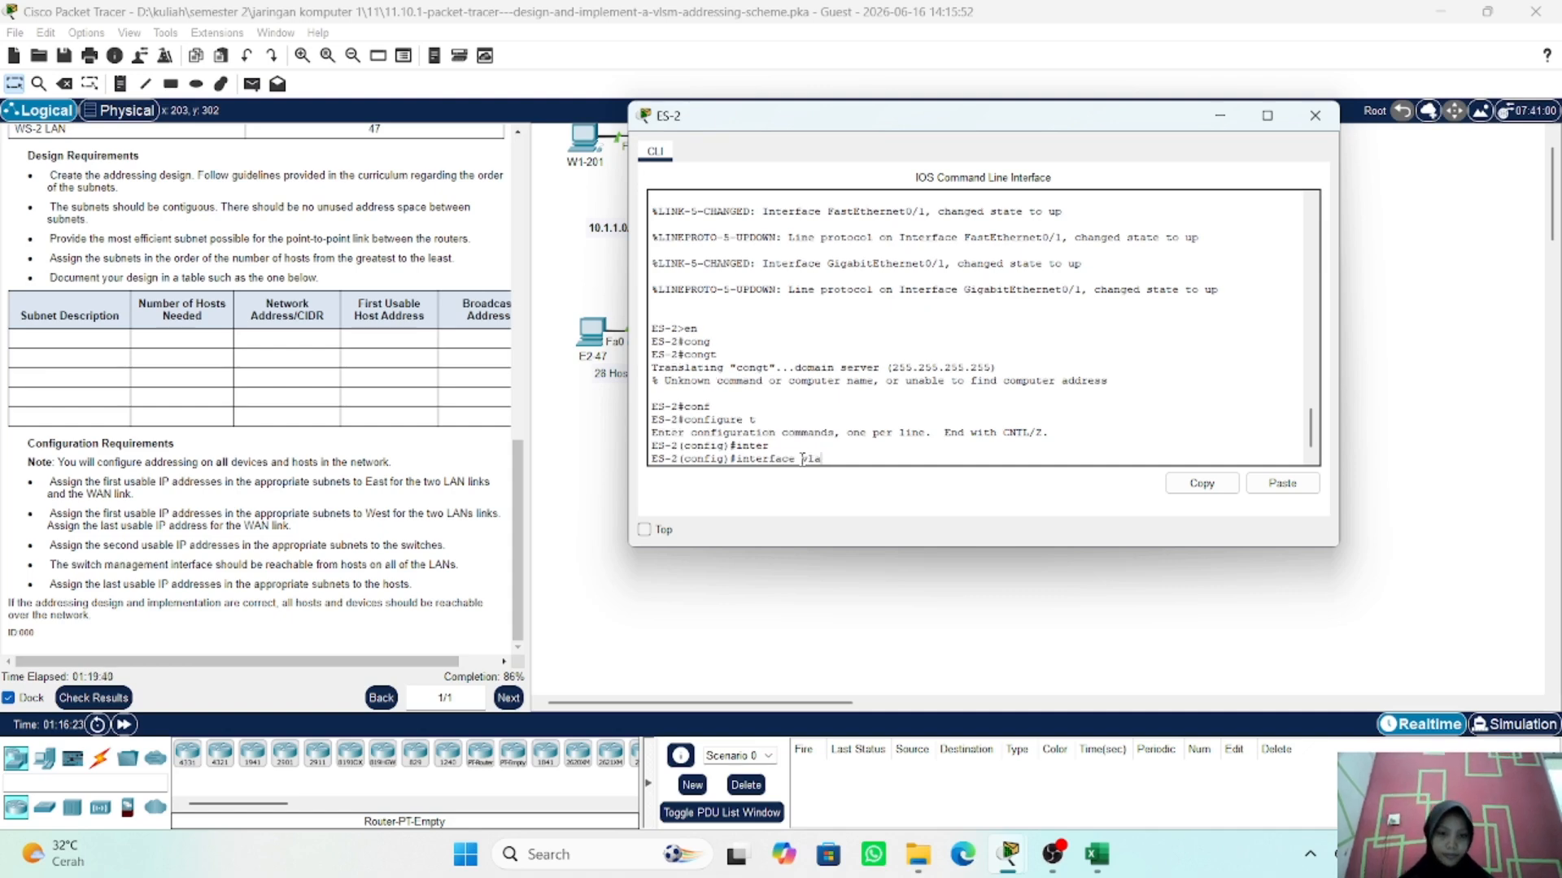
type("n 1")
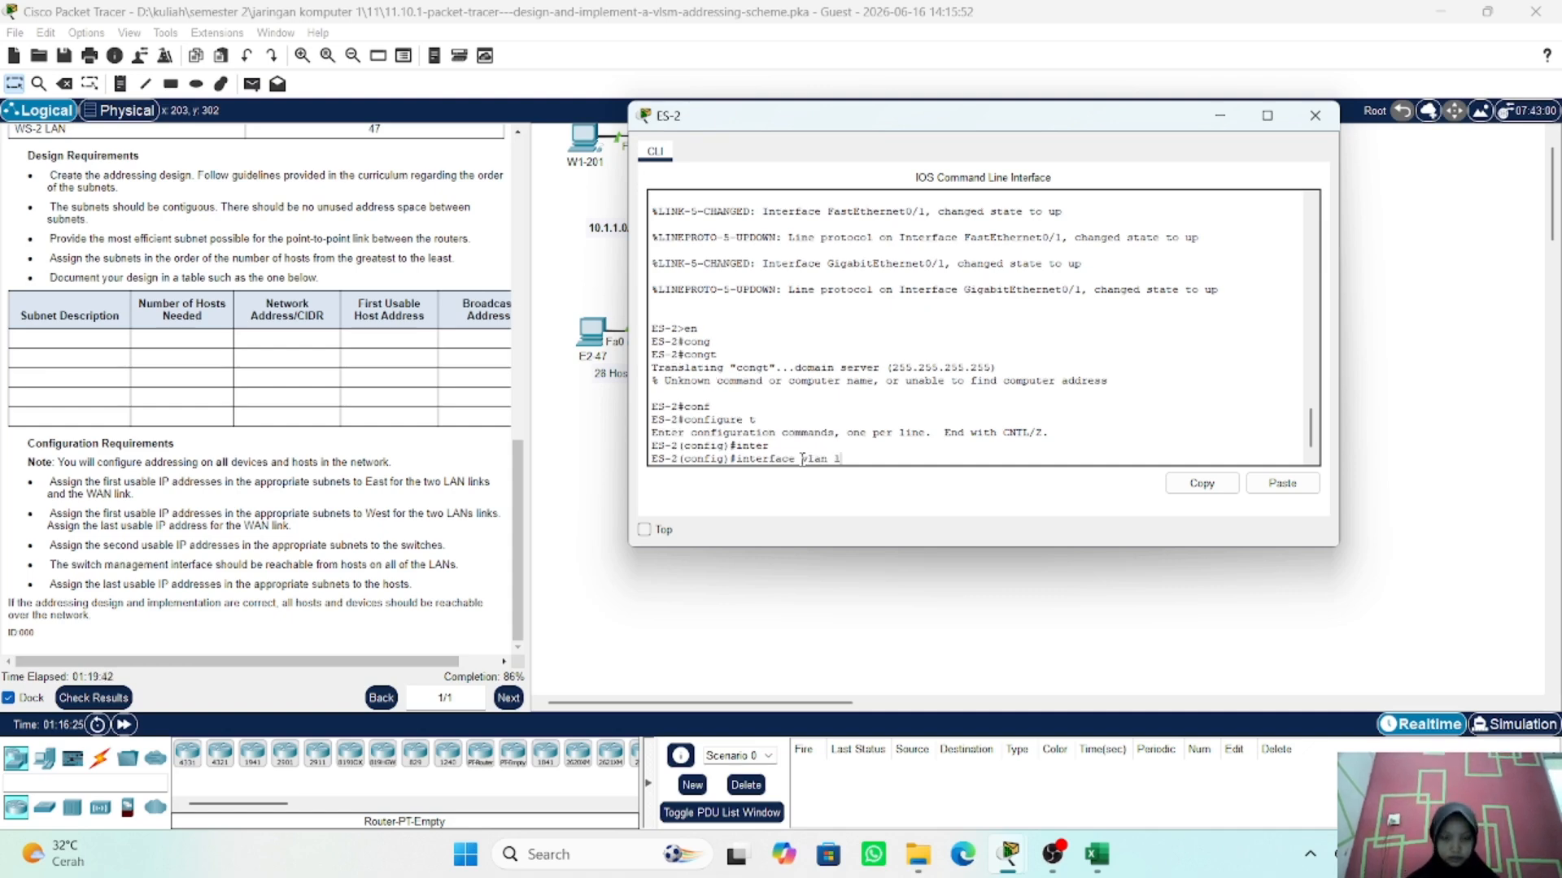
key("Return")
- Begin the ip address command for VLAN 1 with 10.1.1.66, consulting the ES-2 row of the Excel addressing table
type("ip add")
key("Tab")
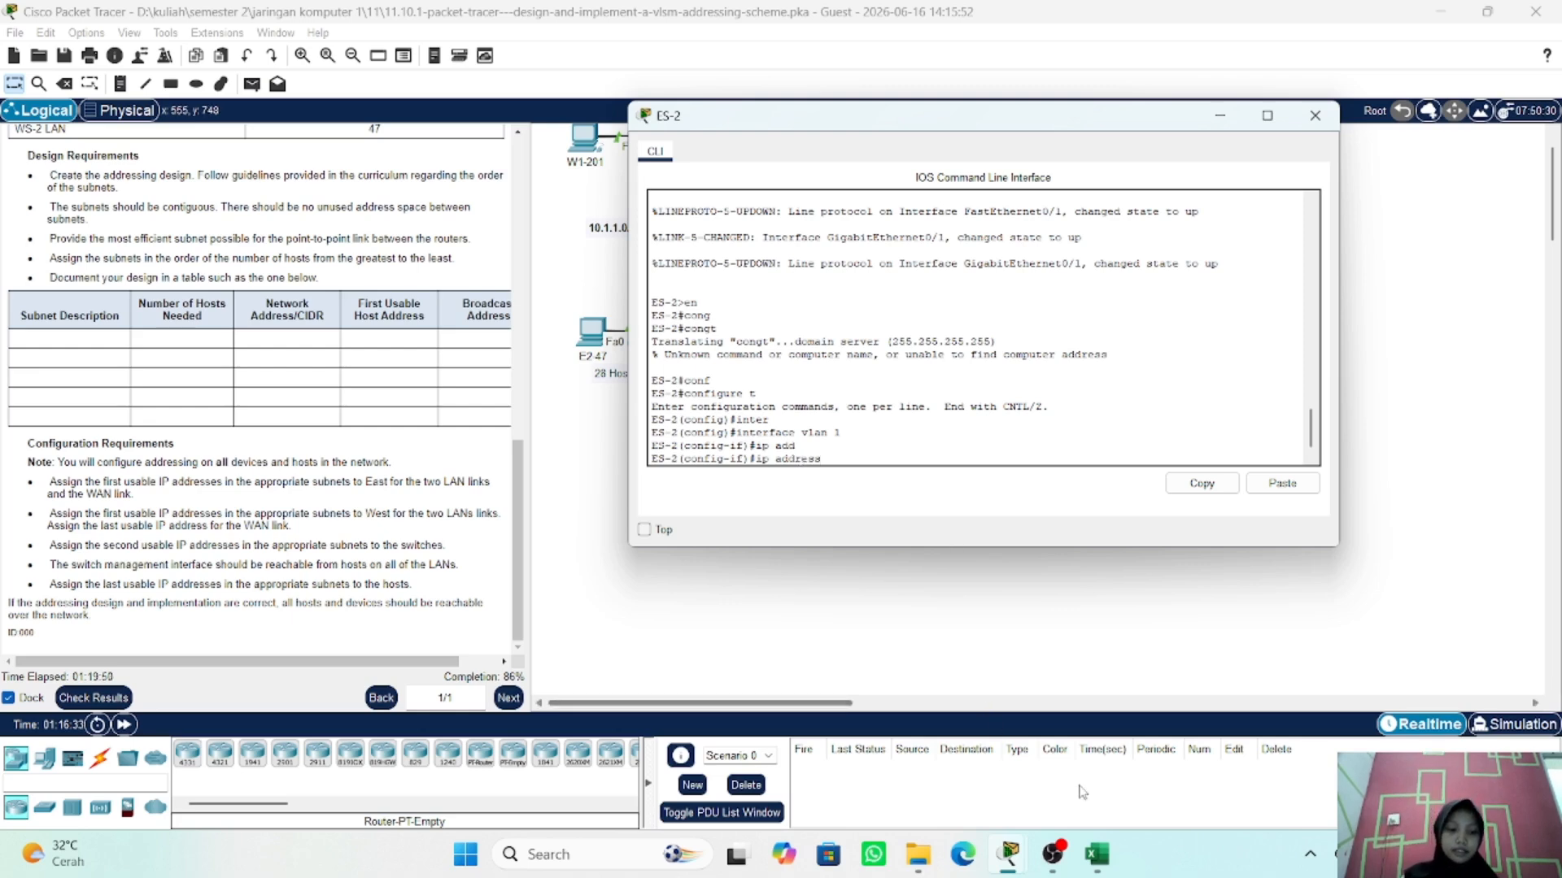
mouse_move(1109, 858)
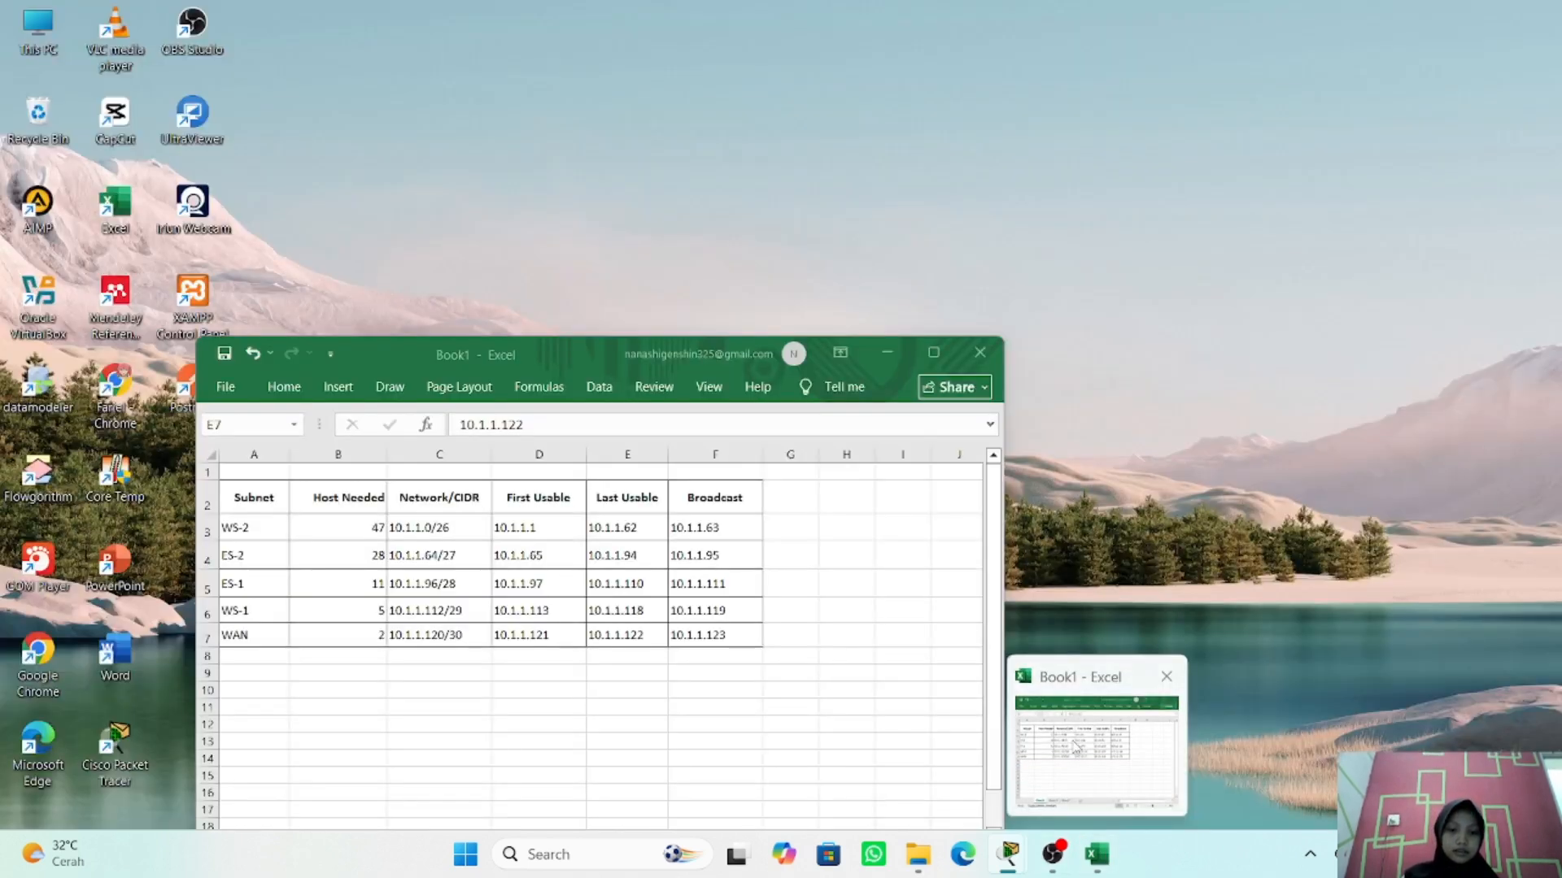
left_click(1077, 747)
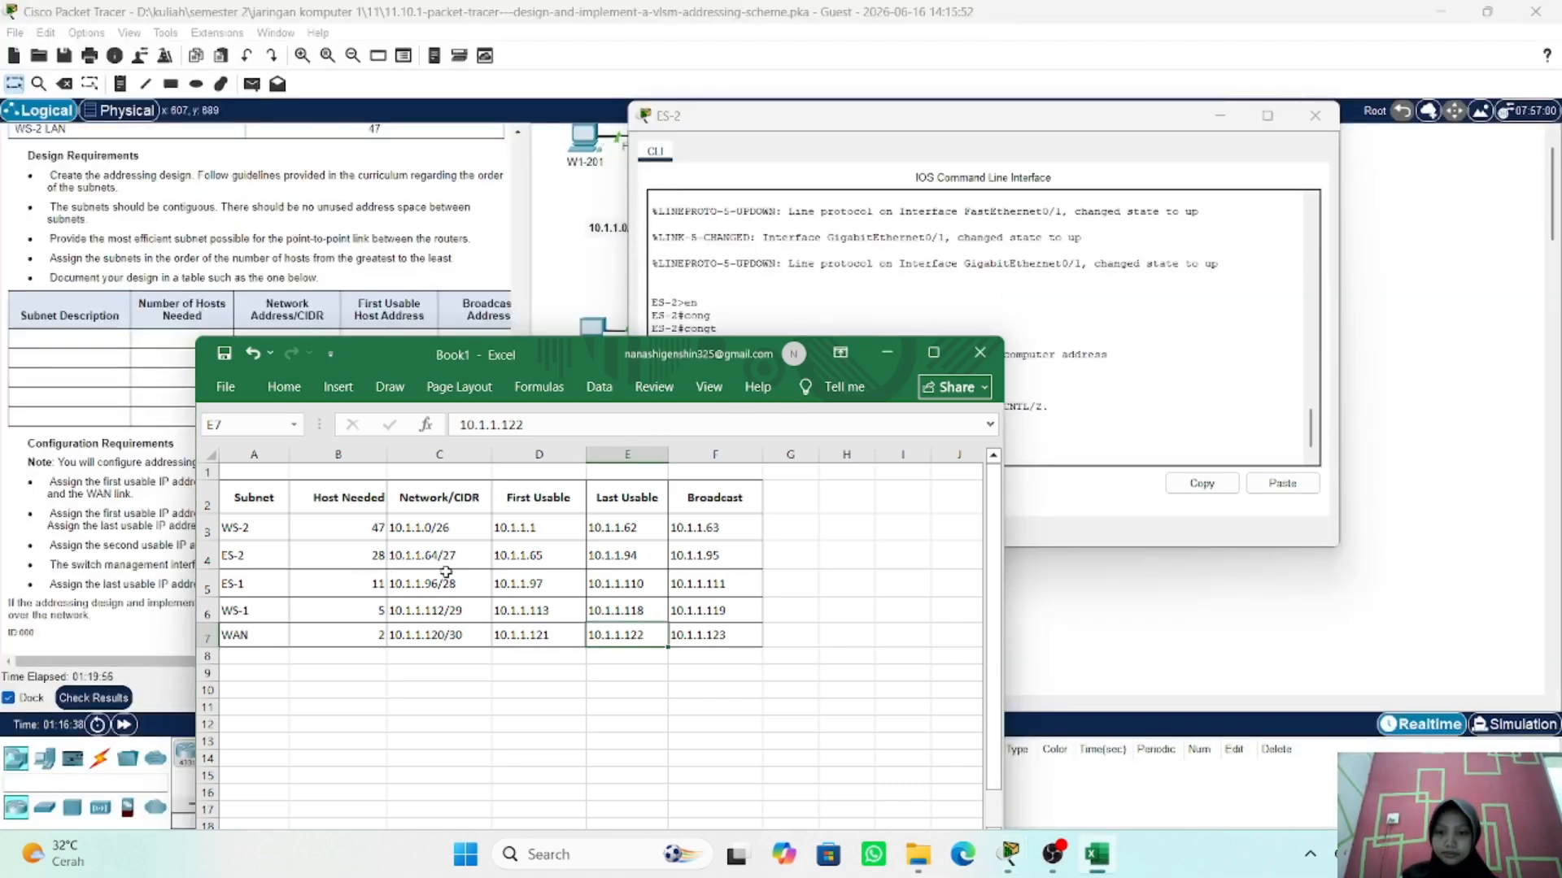
left_click(865, 285)
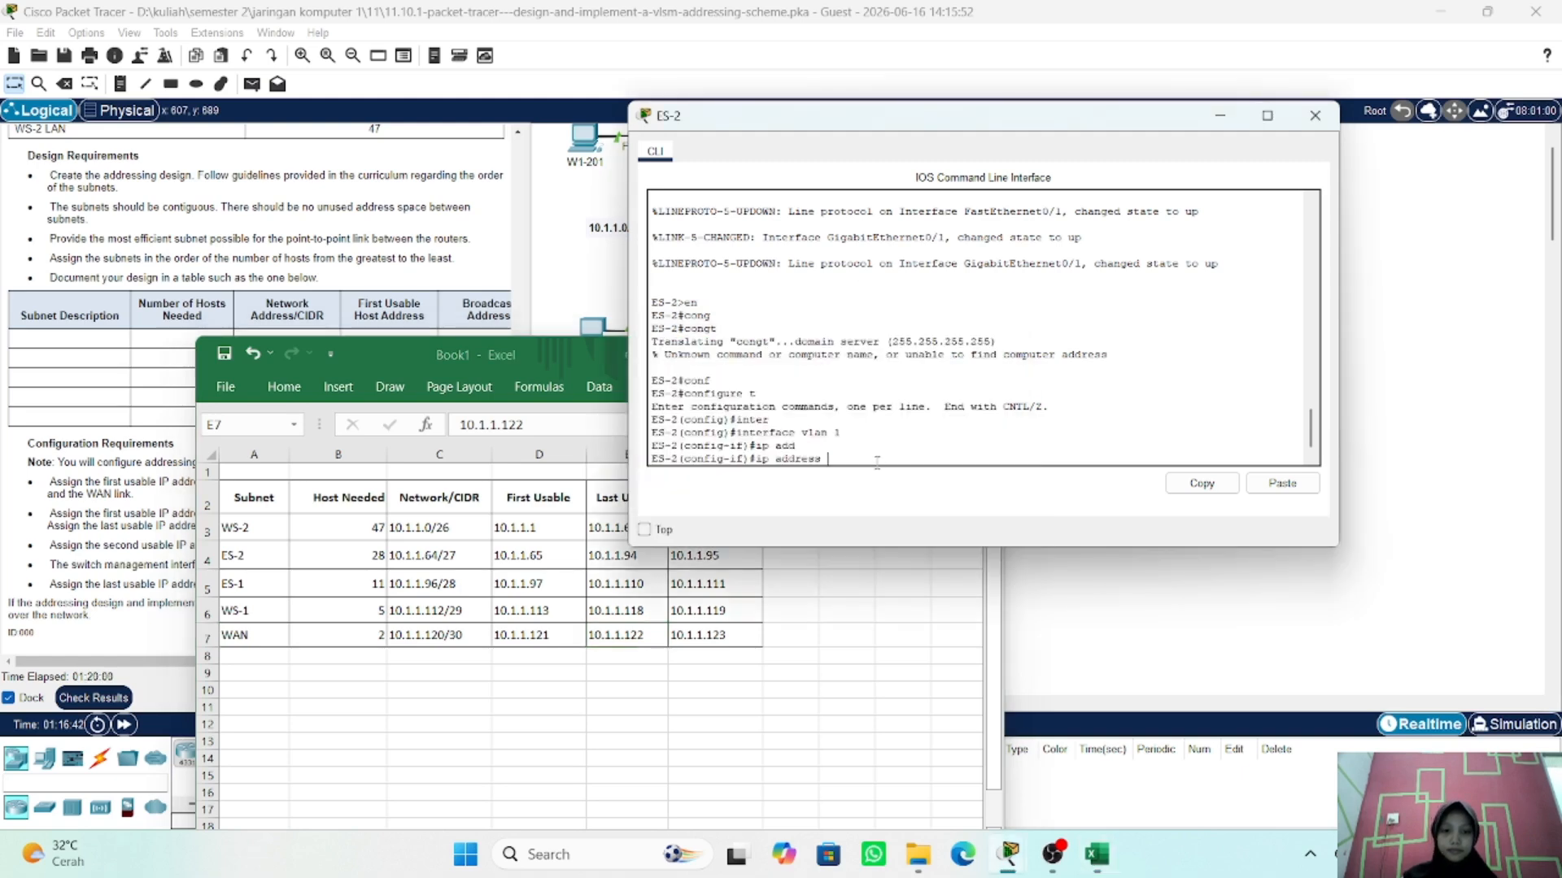
type("10")
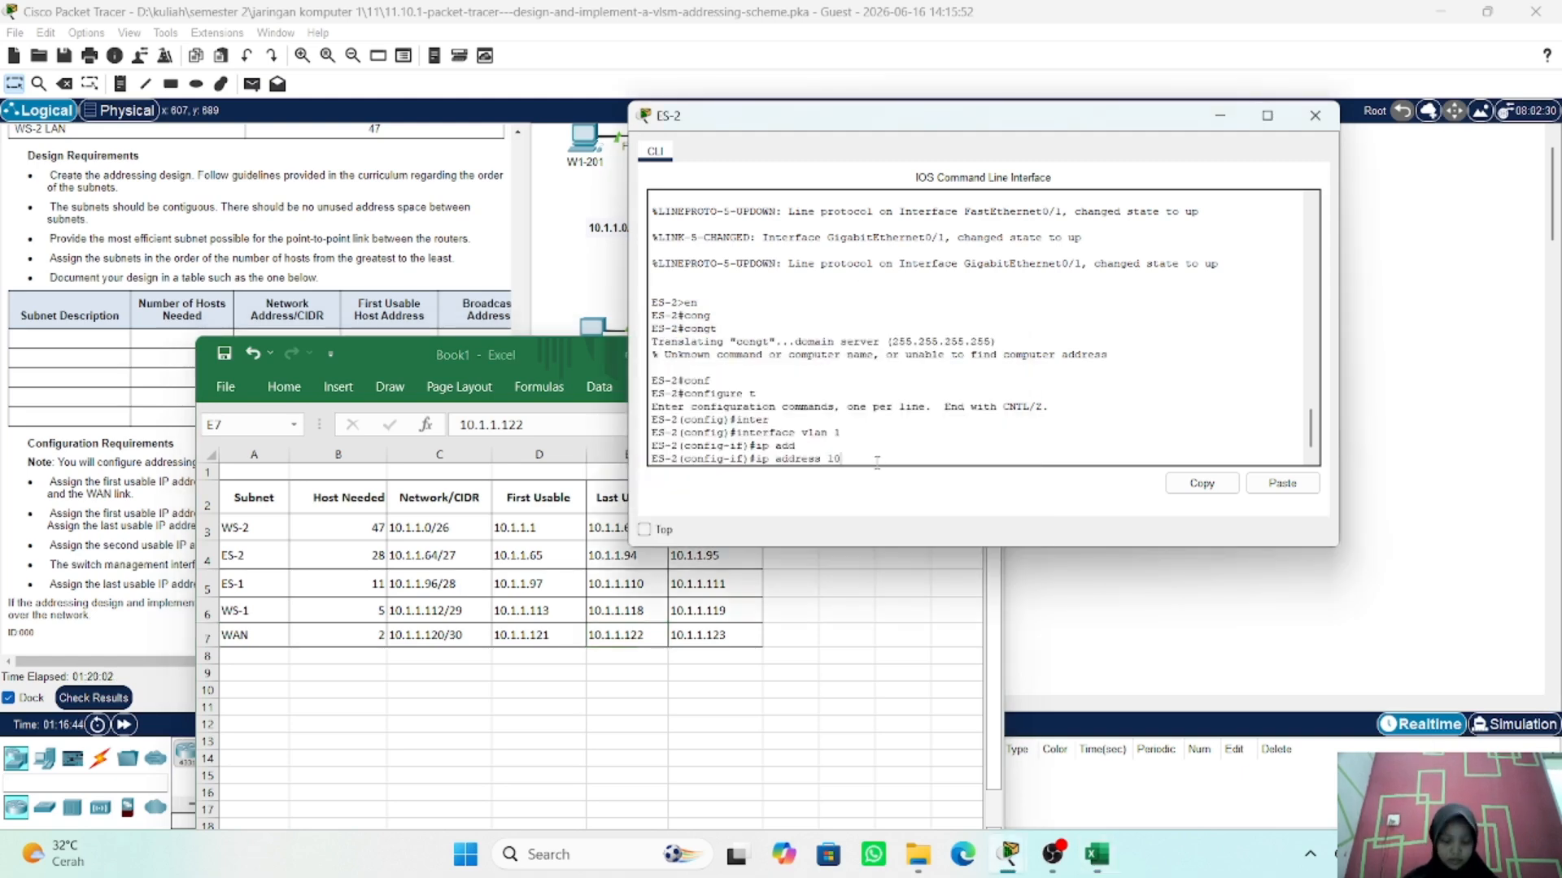
type(".1.1")
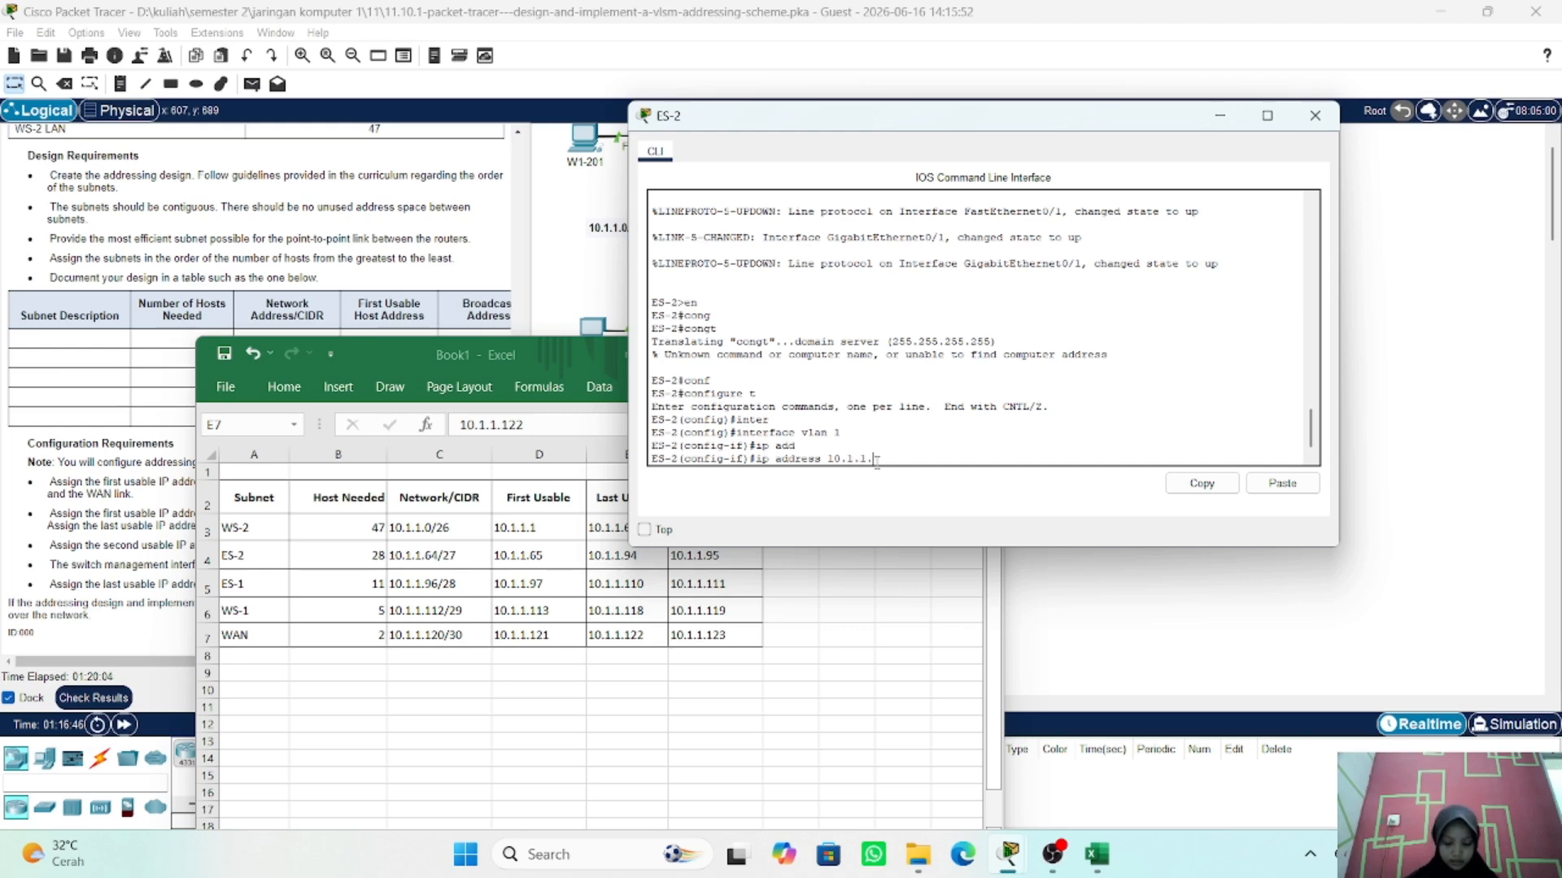
type(".66")
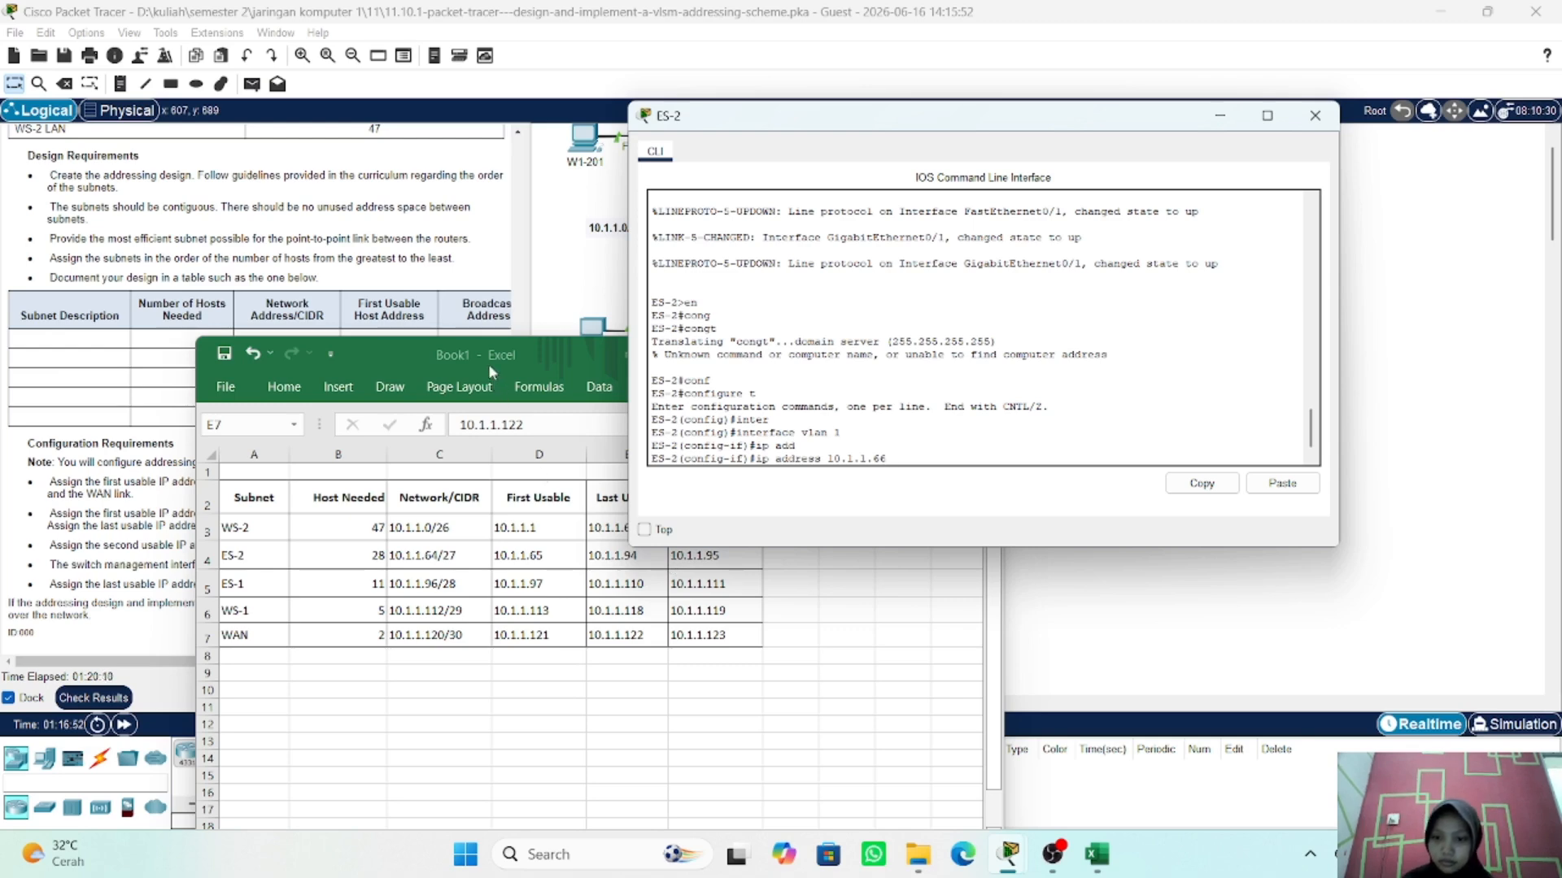
- Look up the 28-host subnet mask on Sheet1 in Excel and complete the VLAN 1 address command with 255.255.255.224
left_click_drag(488, 364, 391, 123)
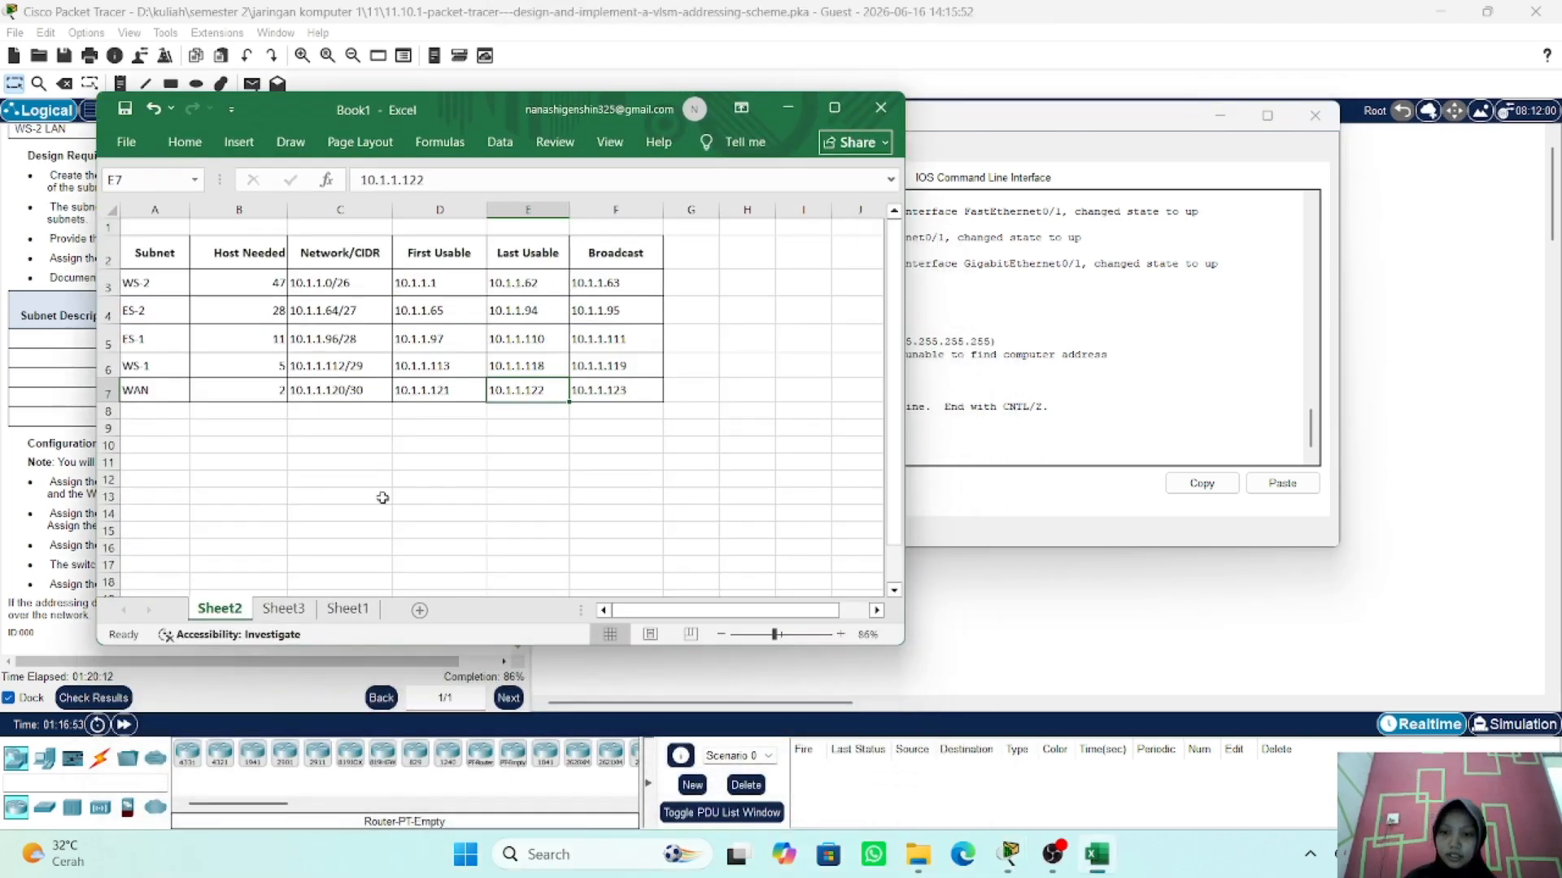
left_click(346, 612)
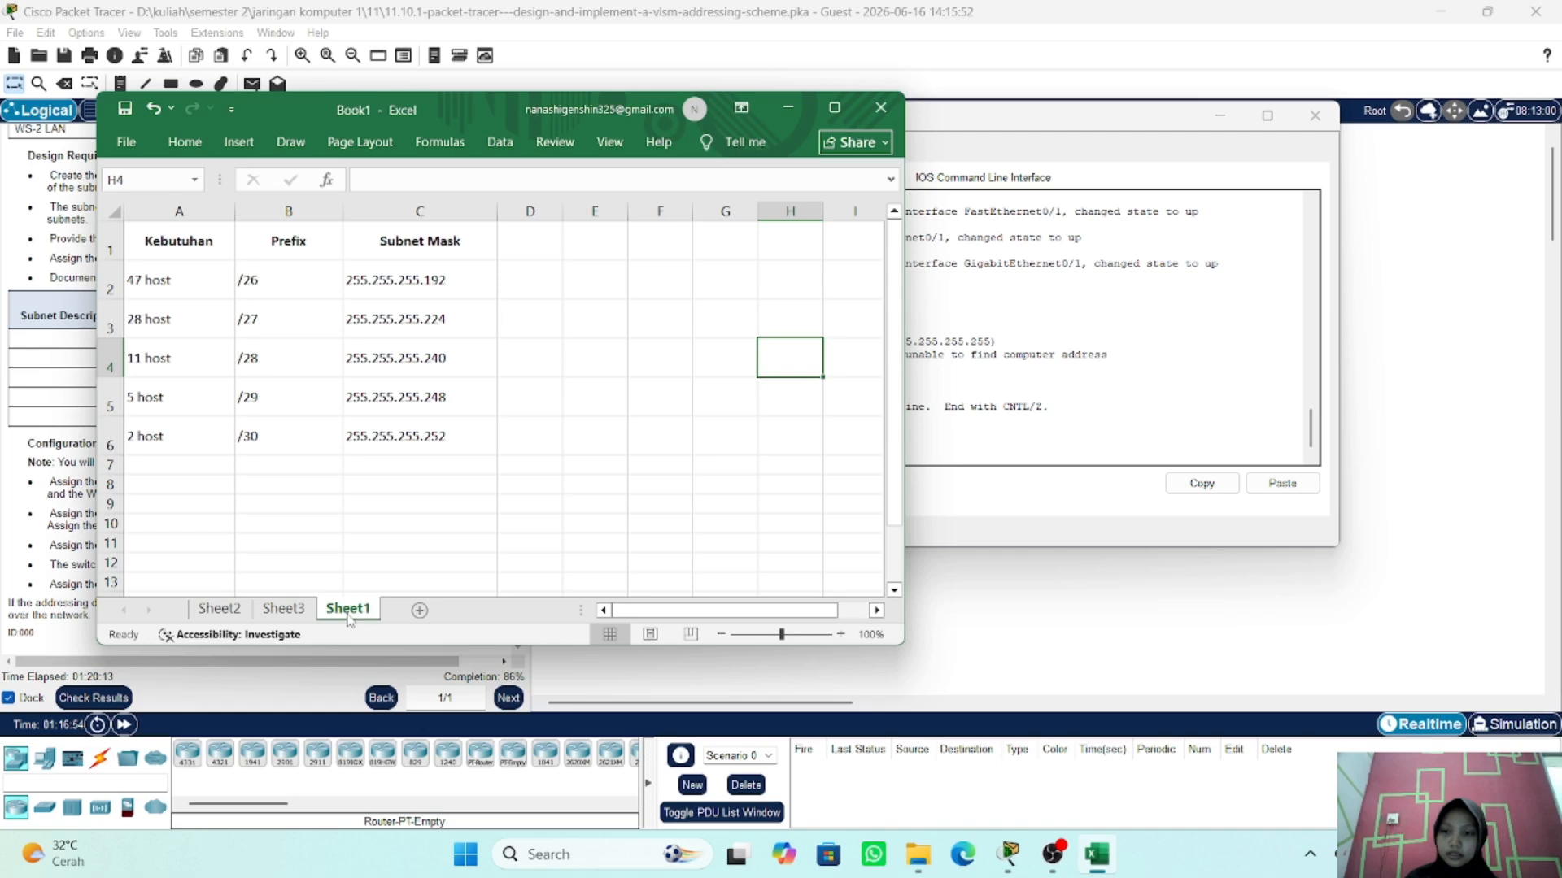
left_click(219, 609)
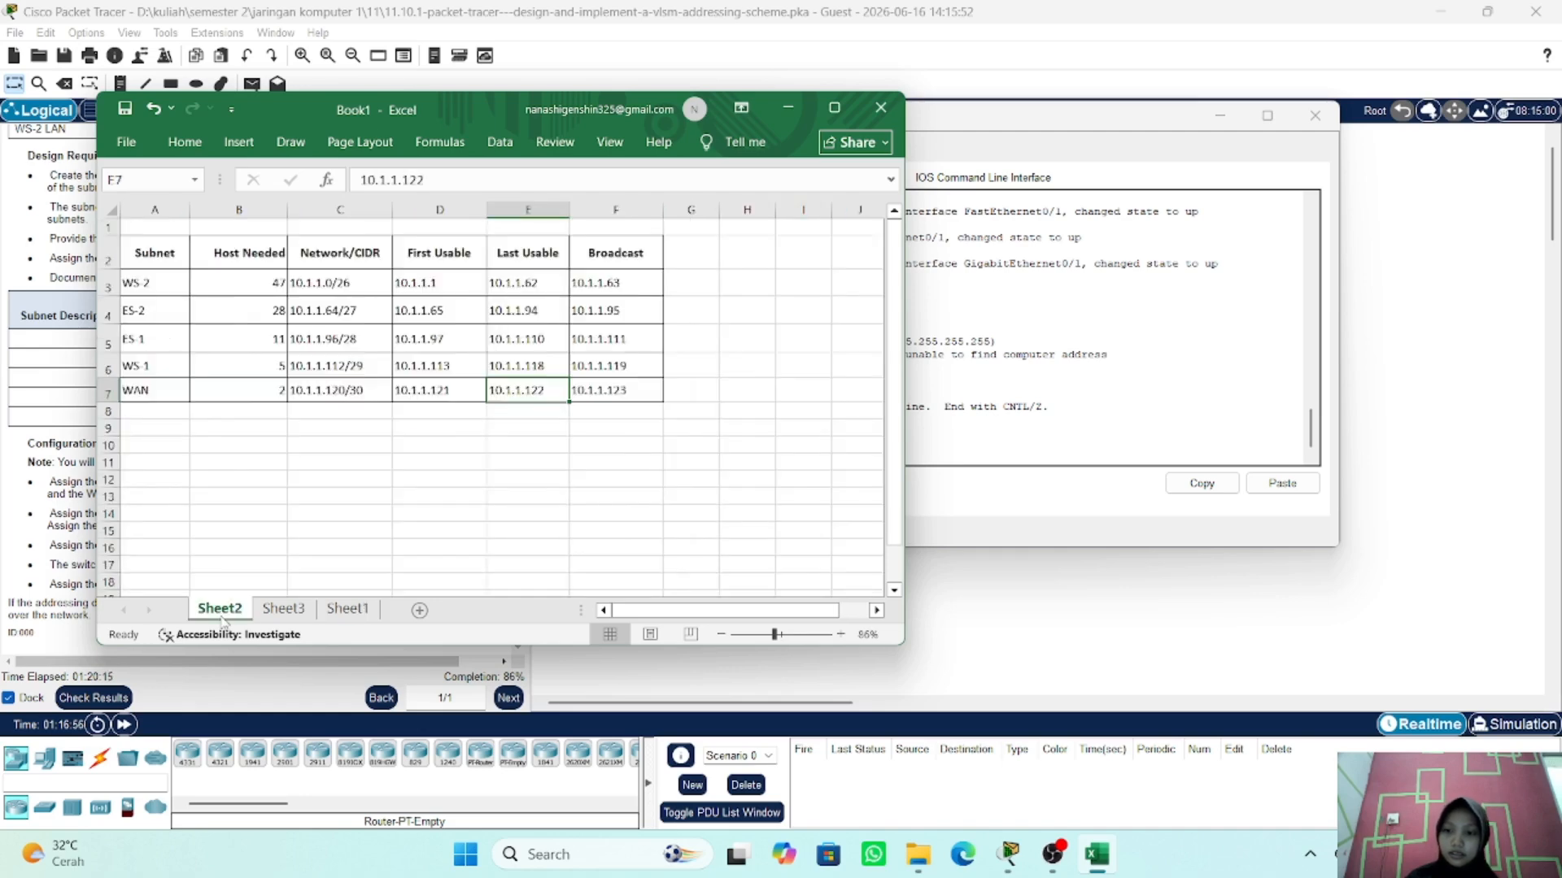
left_click(347, 610)
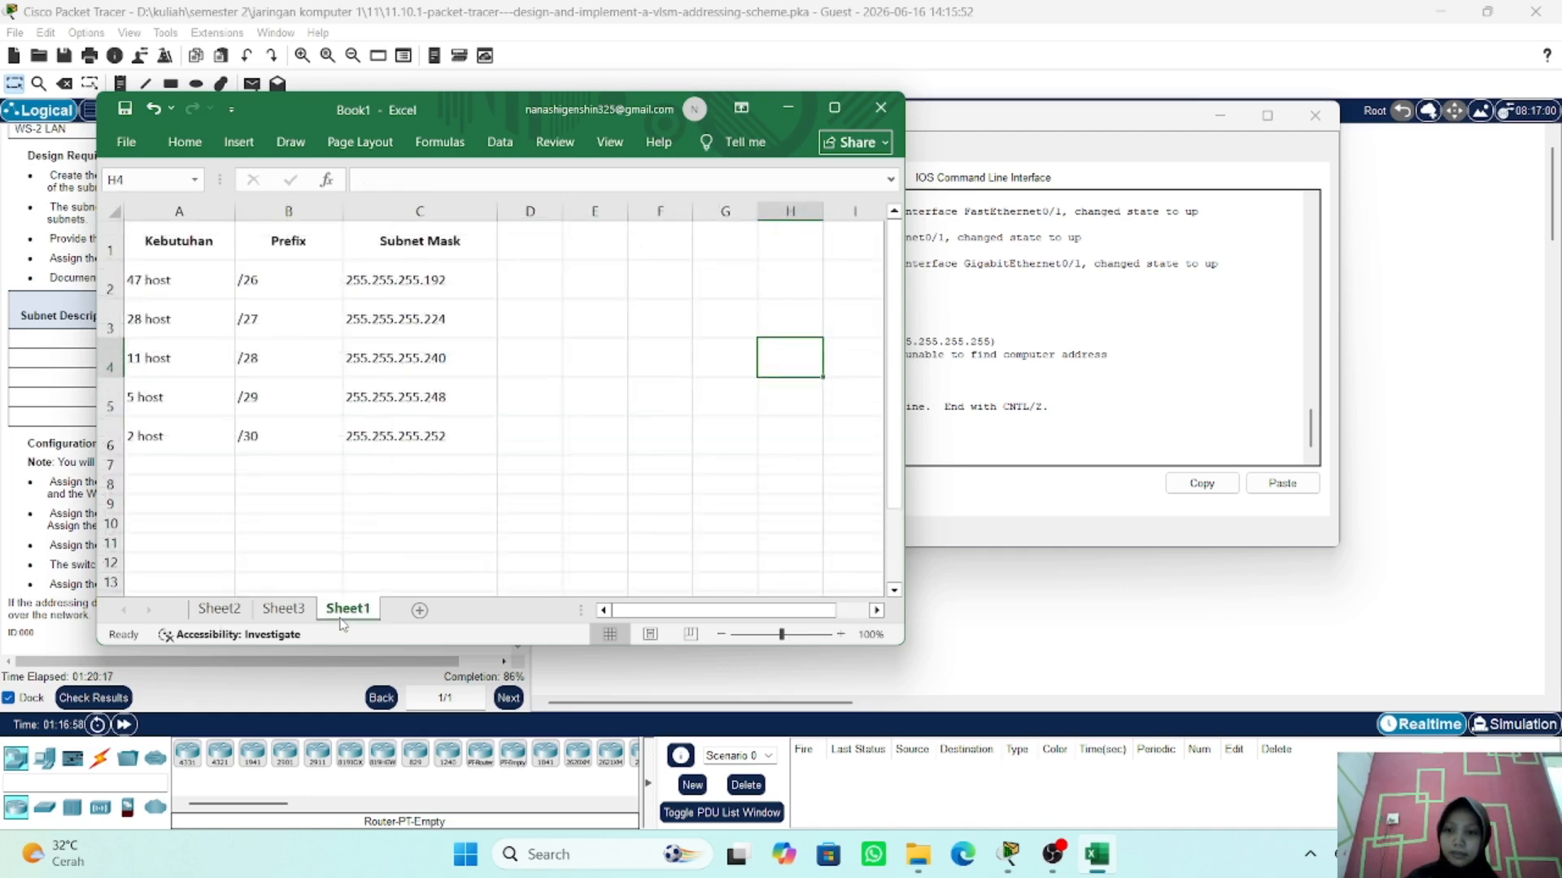
left_click(376, 327)
left_click(794, 103)
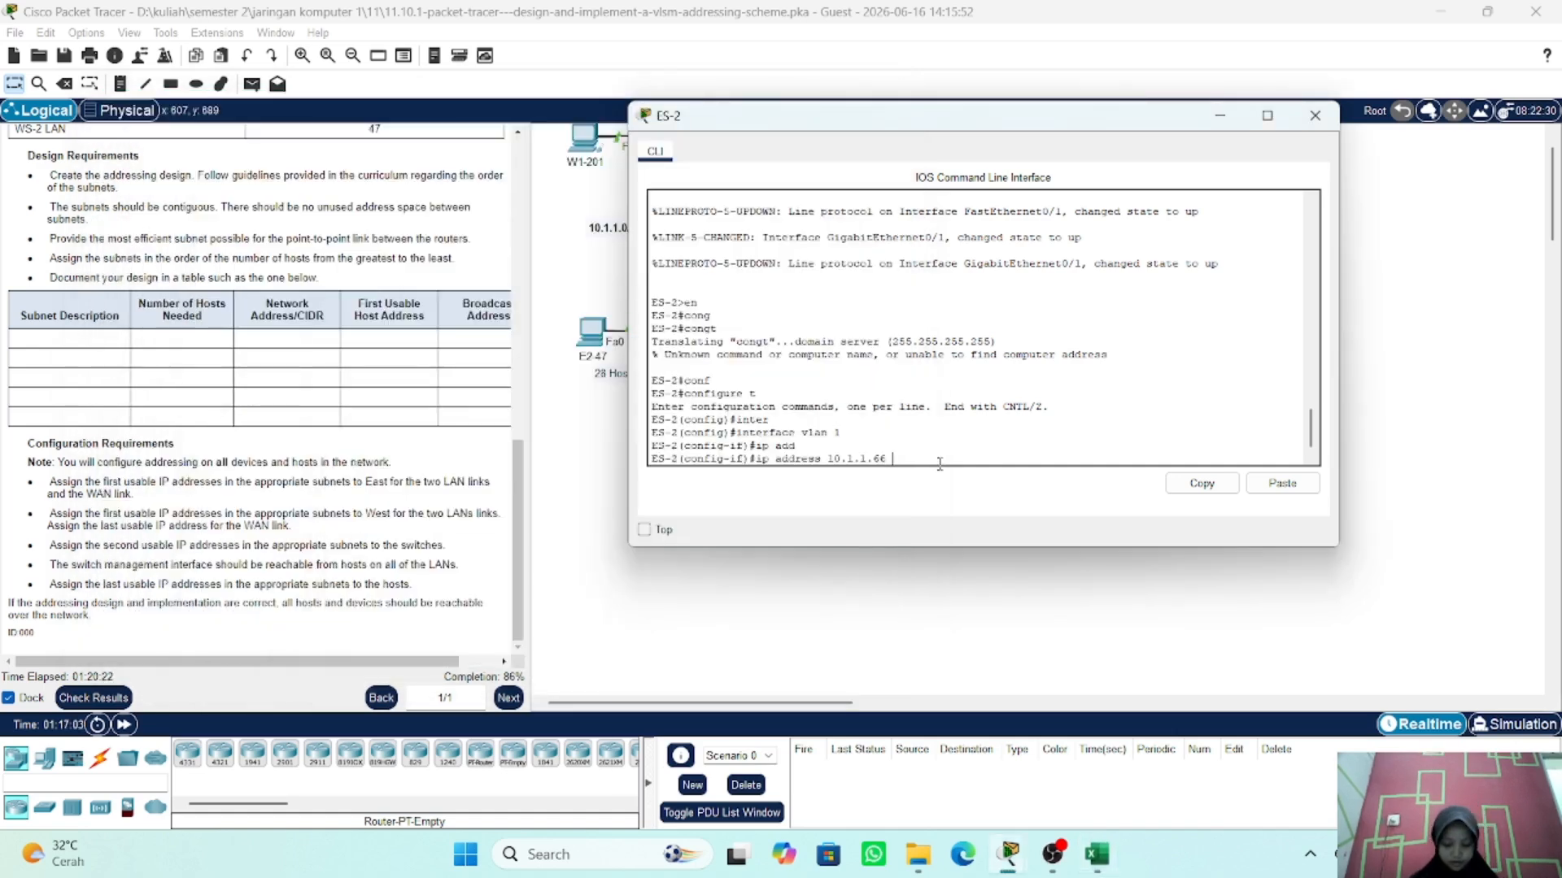
type("55.255.255")
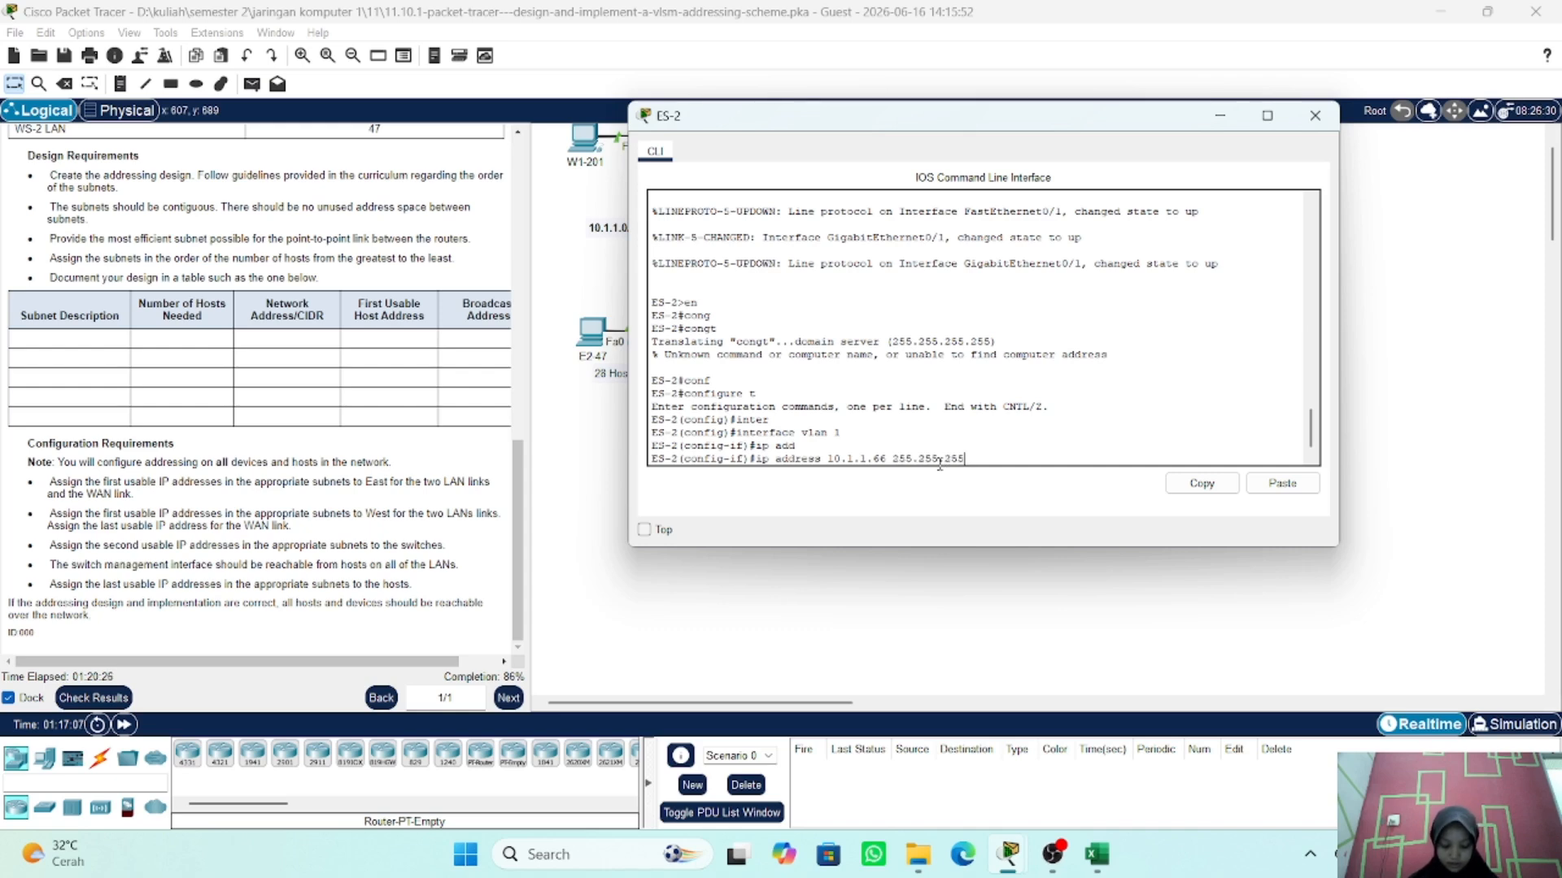
type(".224")
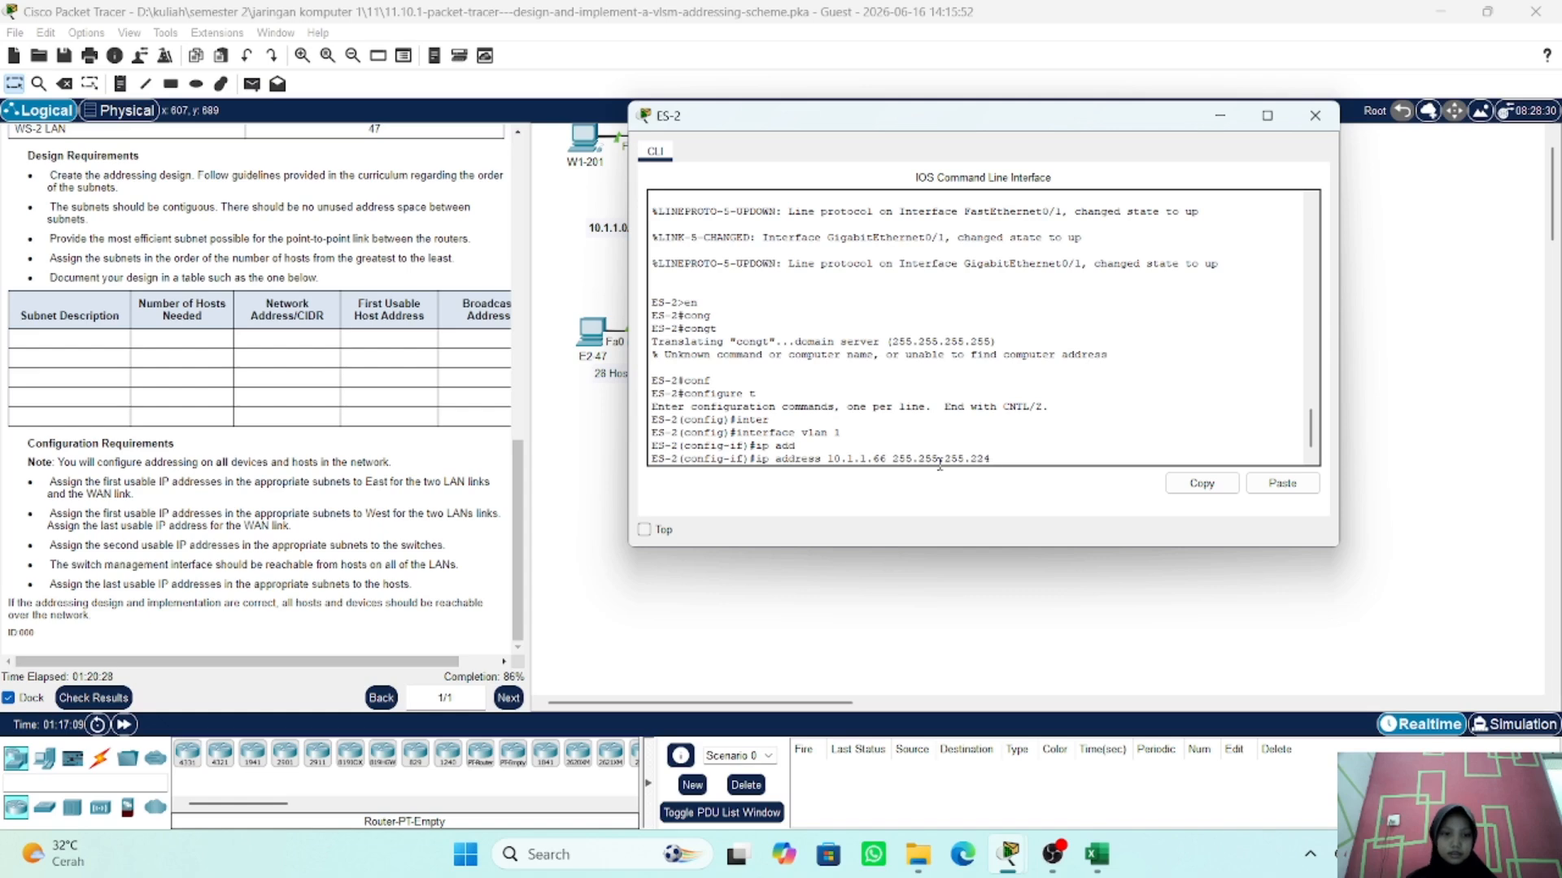
key("Return")
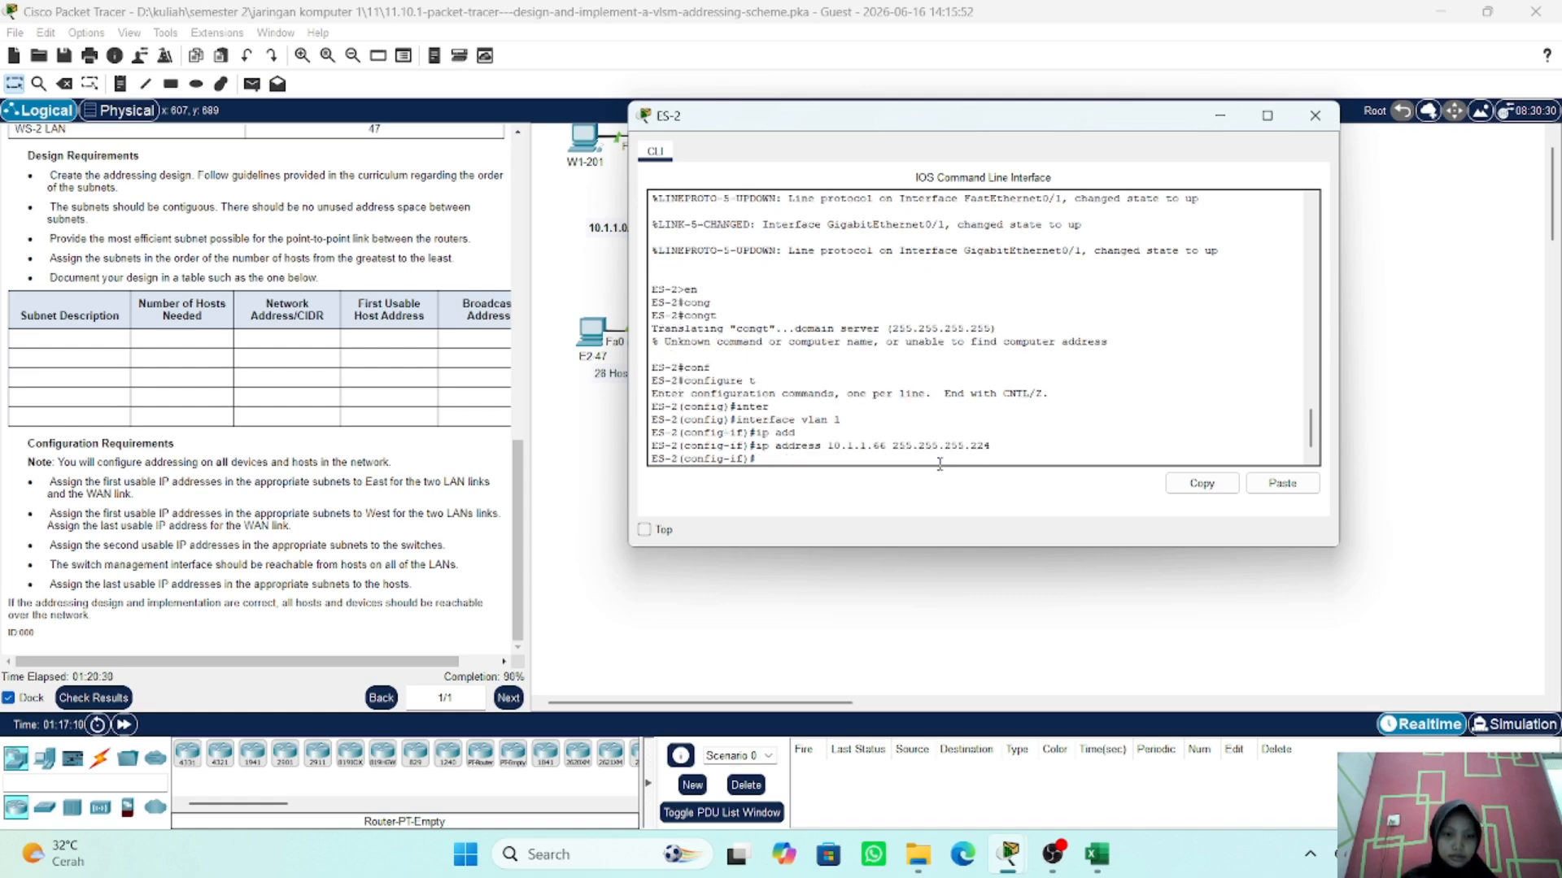
- Enable the VLAN 1 interface with no sh and return to global configuration mode with ex
type("no sh")
key("Return")
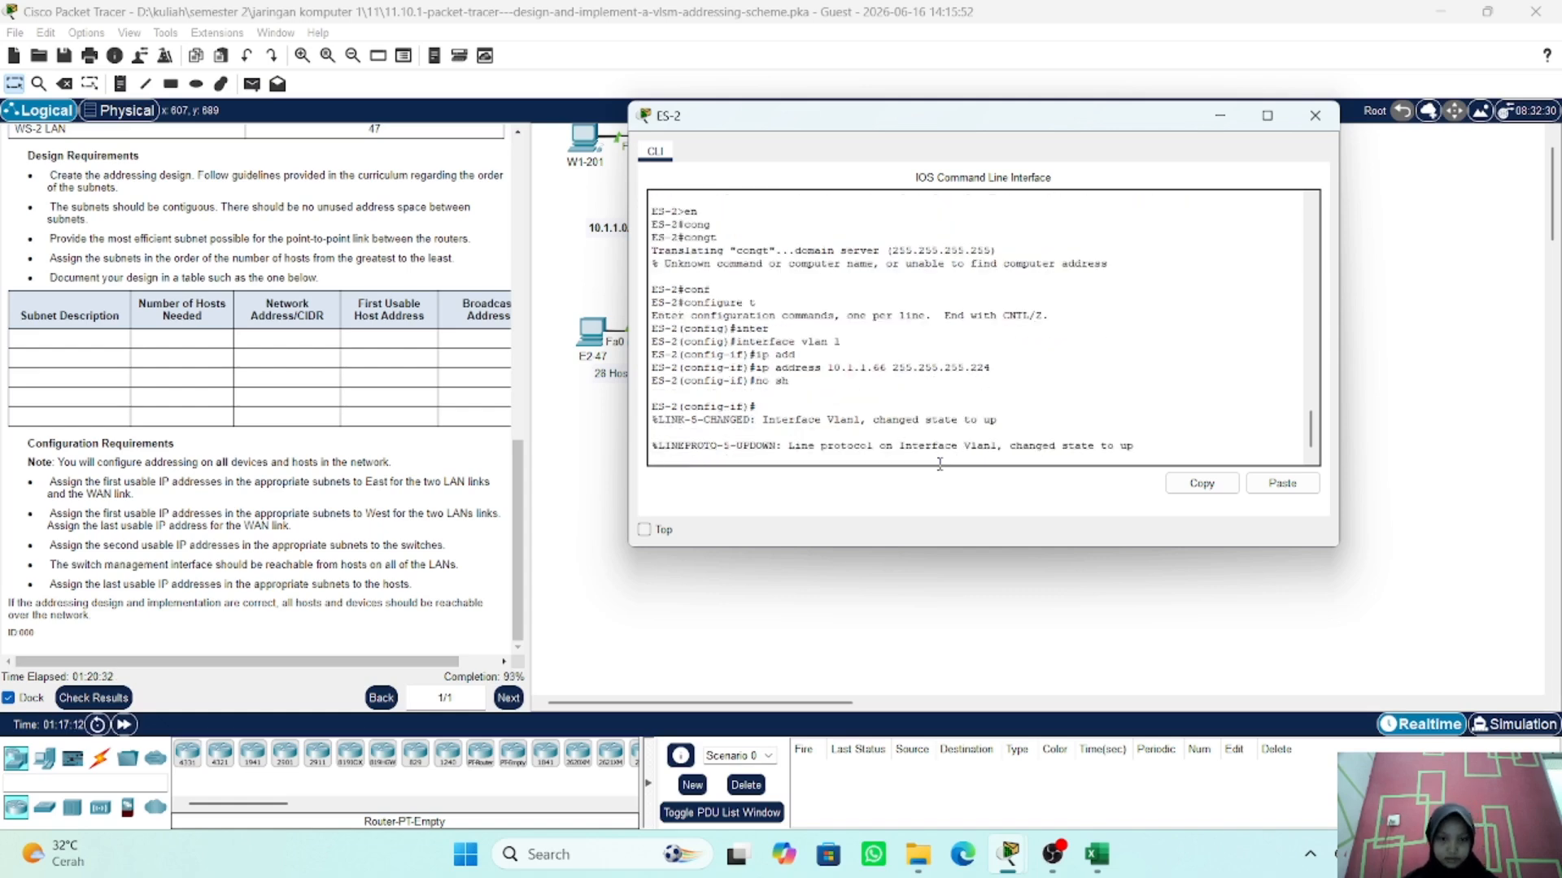
key("Return")
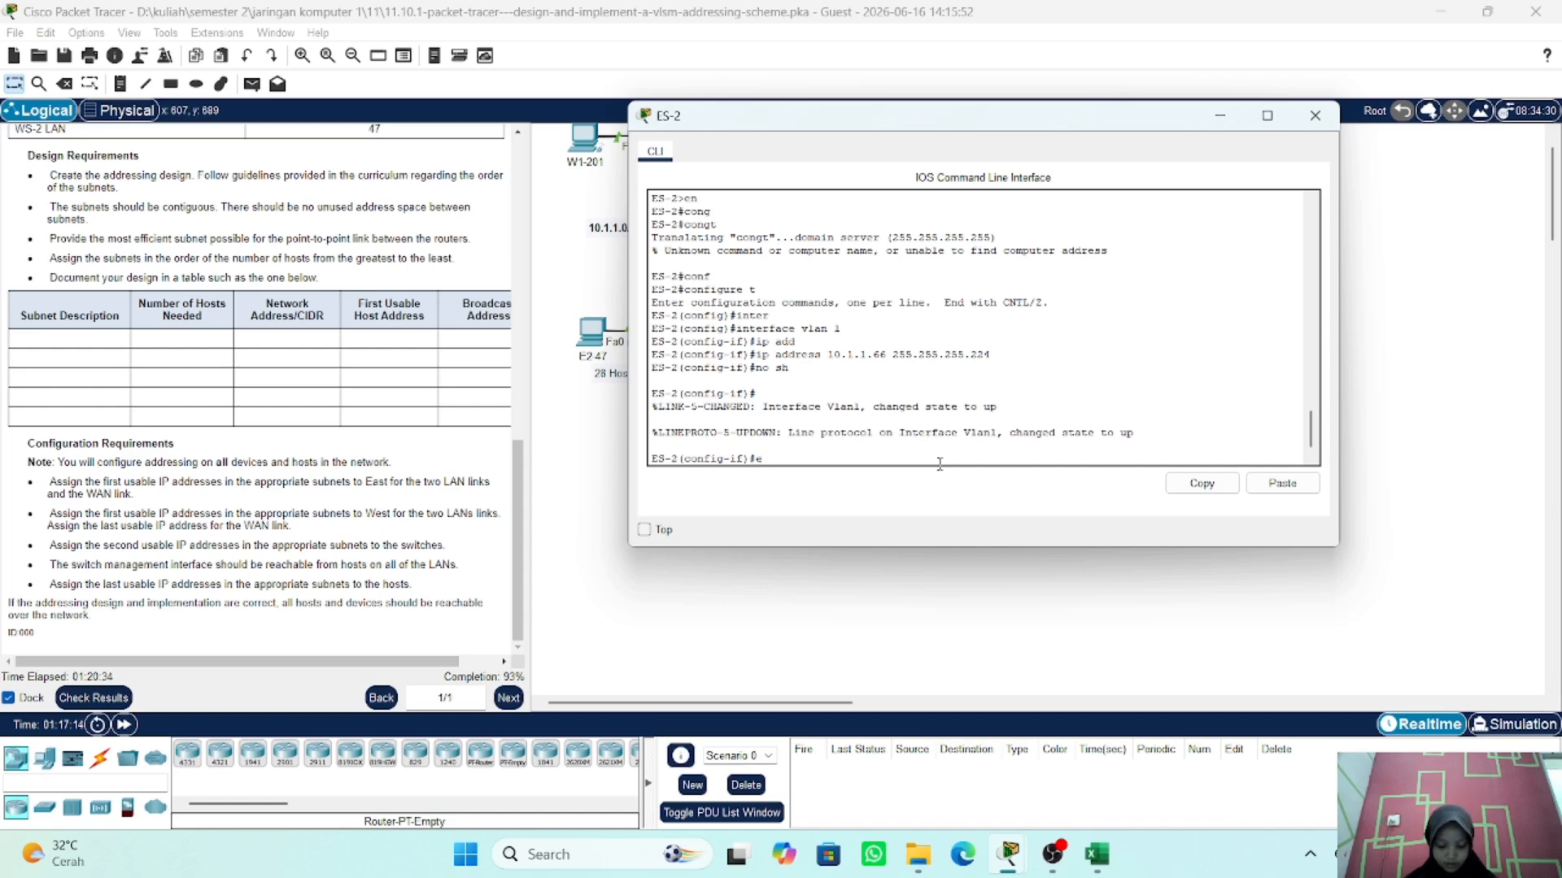
key("Return")
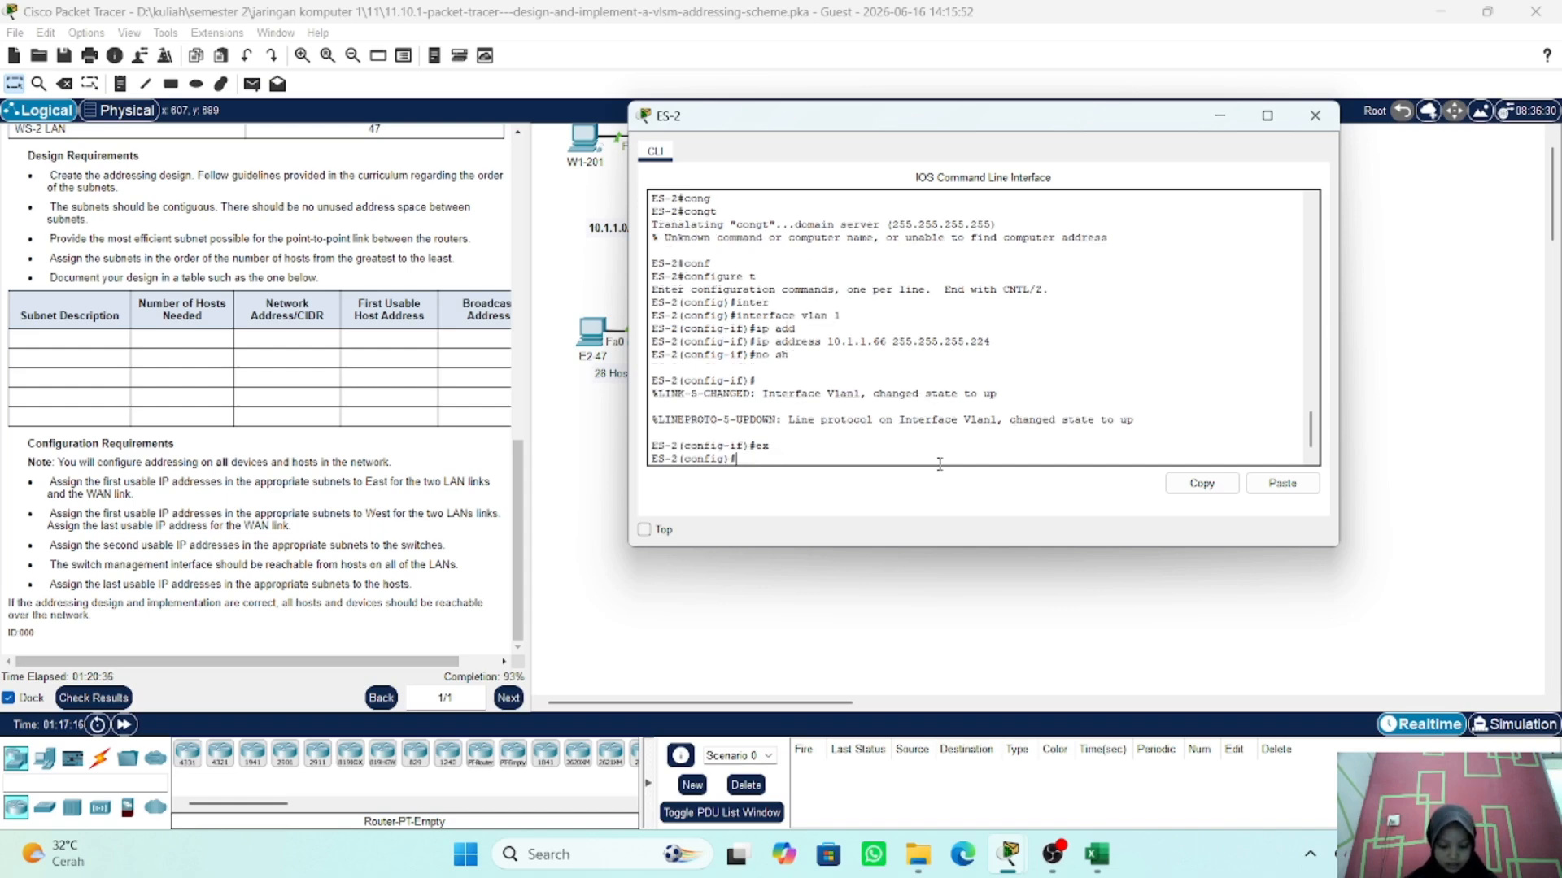
- Set the default gateway of switch ES-2 to 10.1.1.65 with ip default-gateway and minimize its window
type("ip de")
key("Tab")
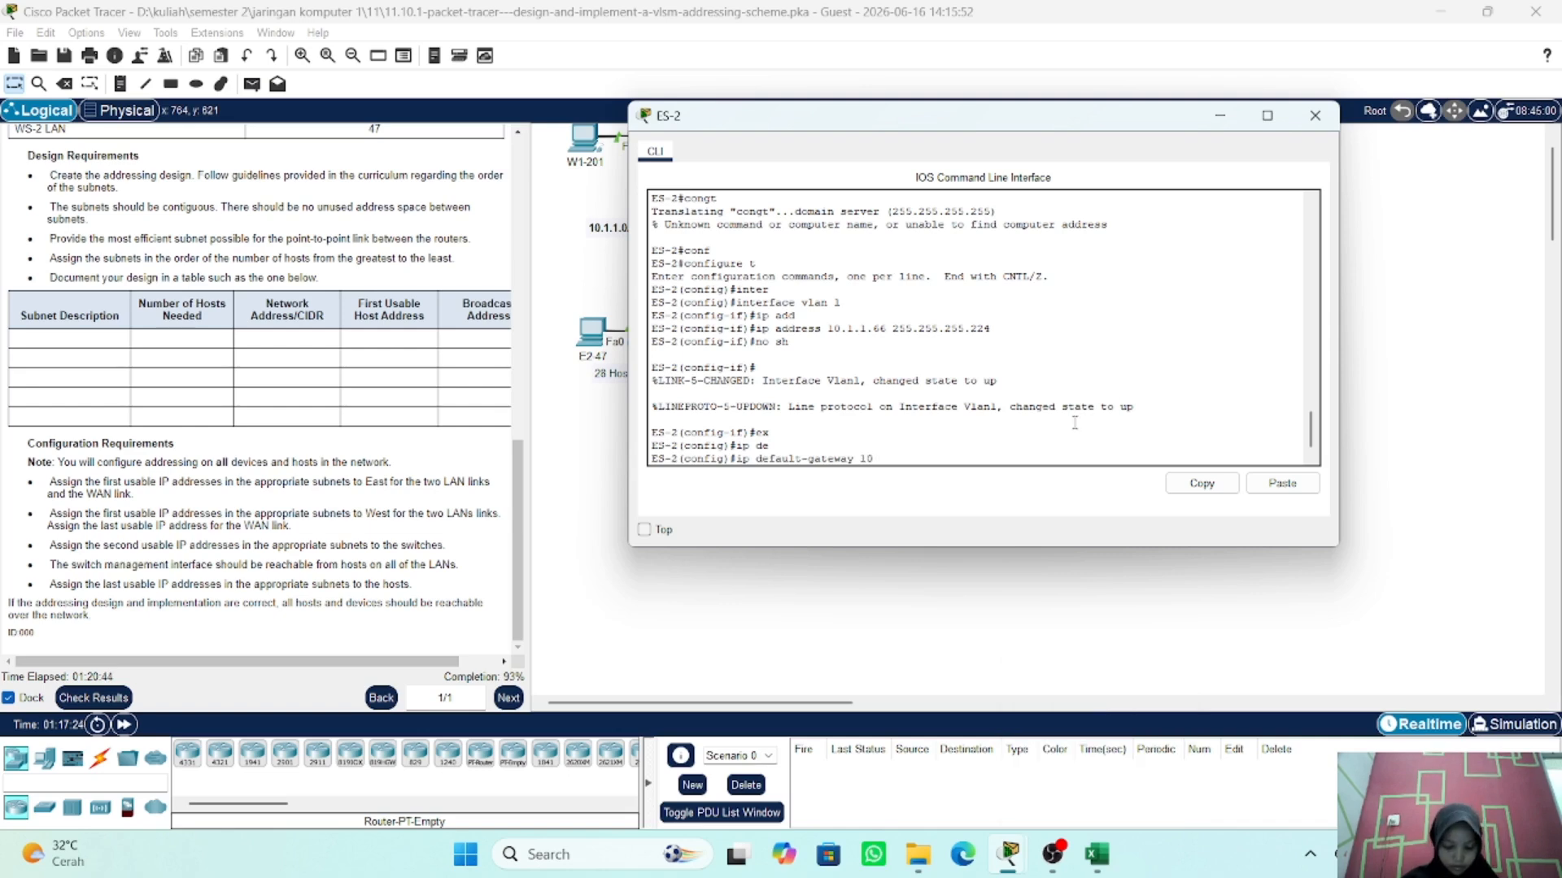
type(".1.1")
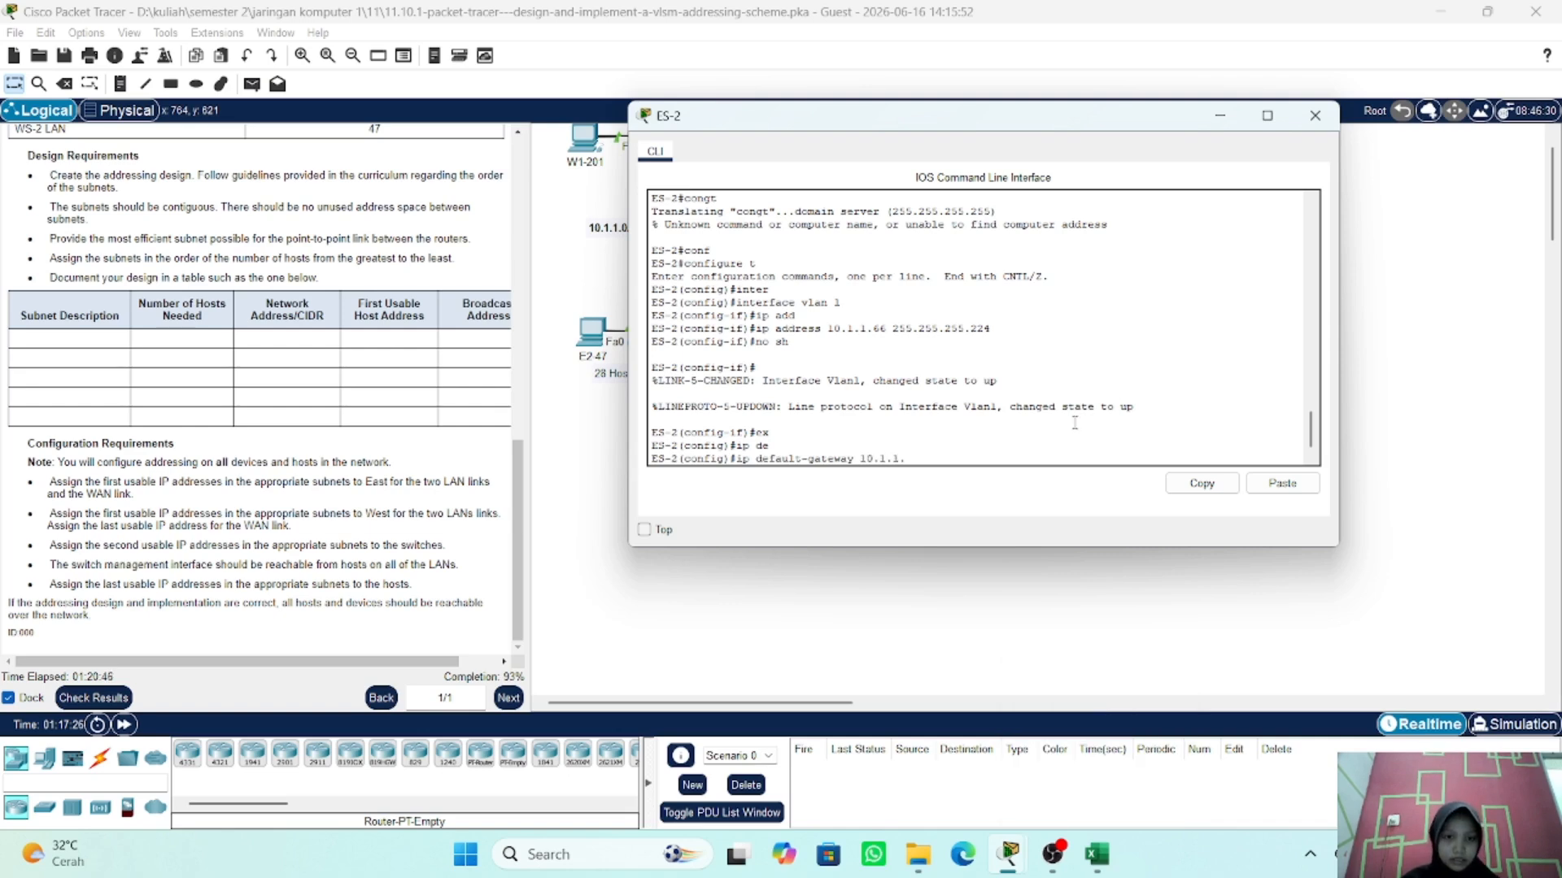
type(".65")
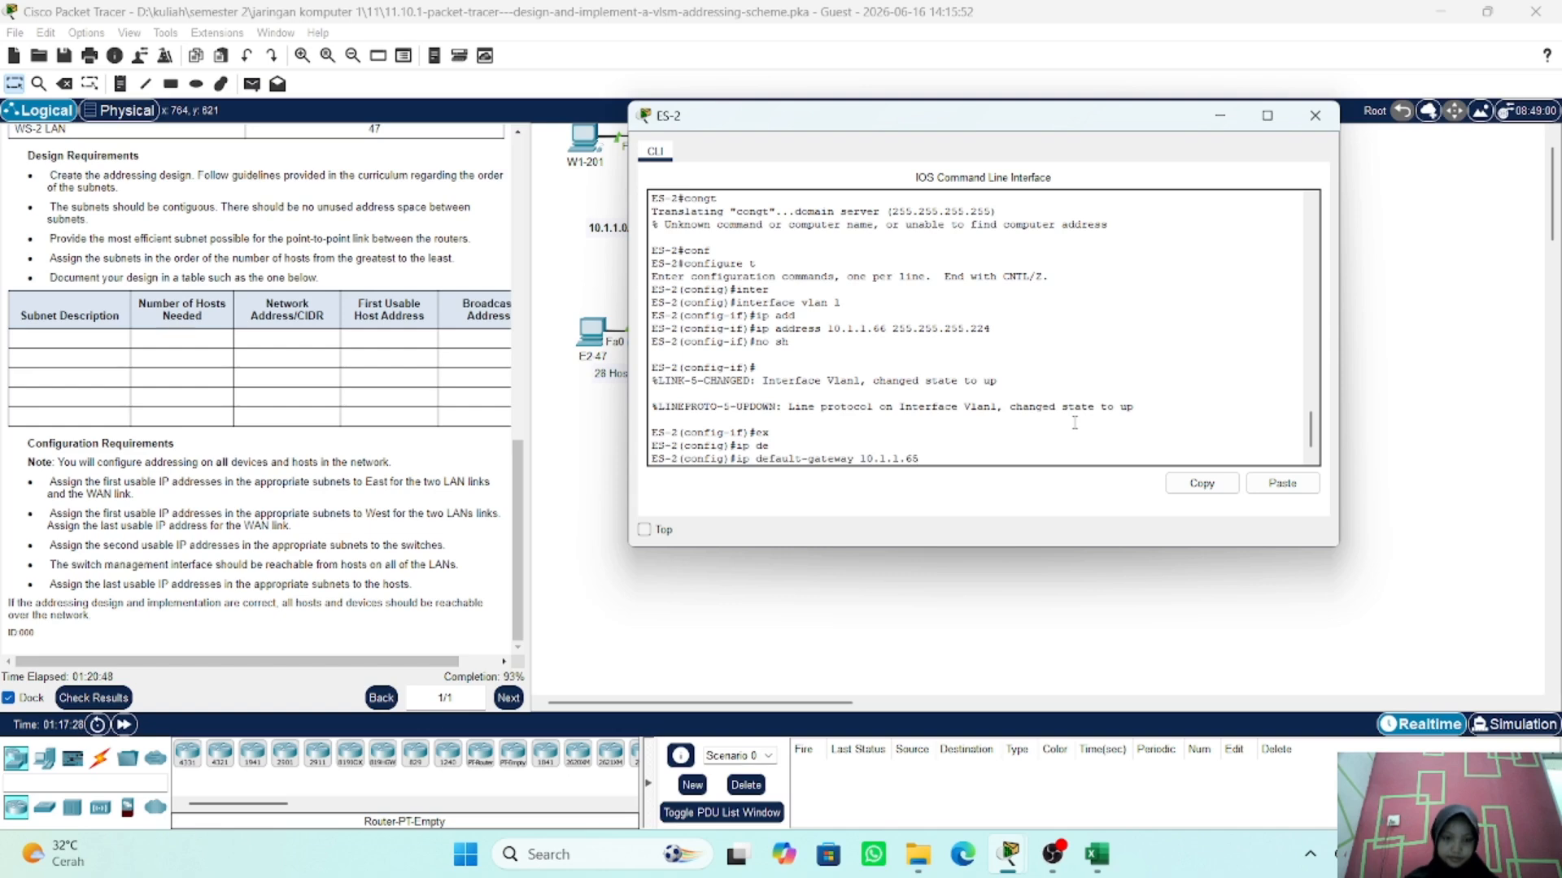
key("Return")
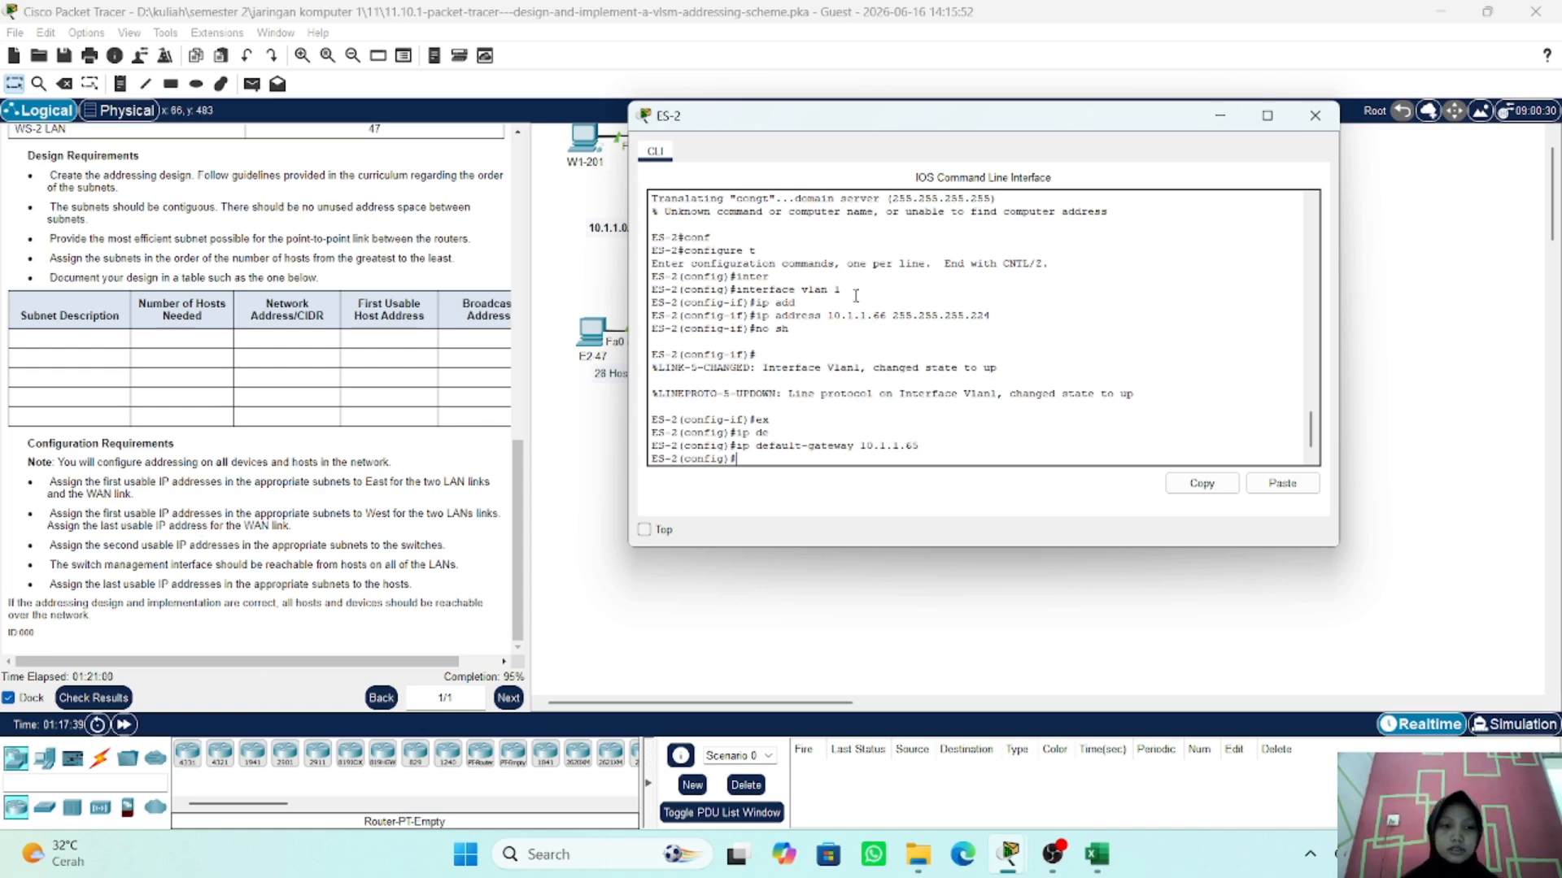
left_click(1220, 118)
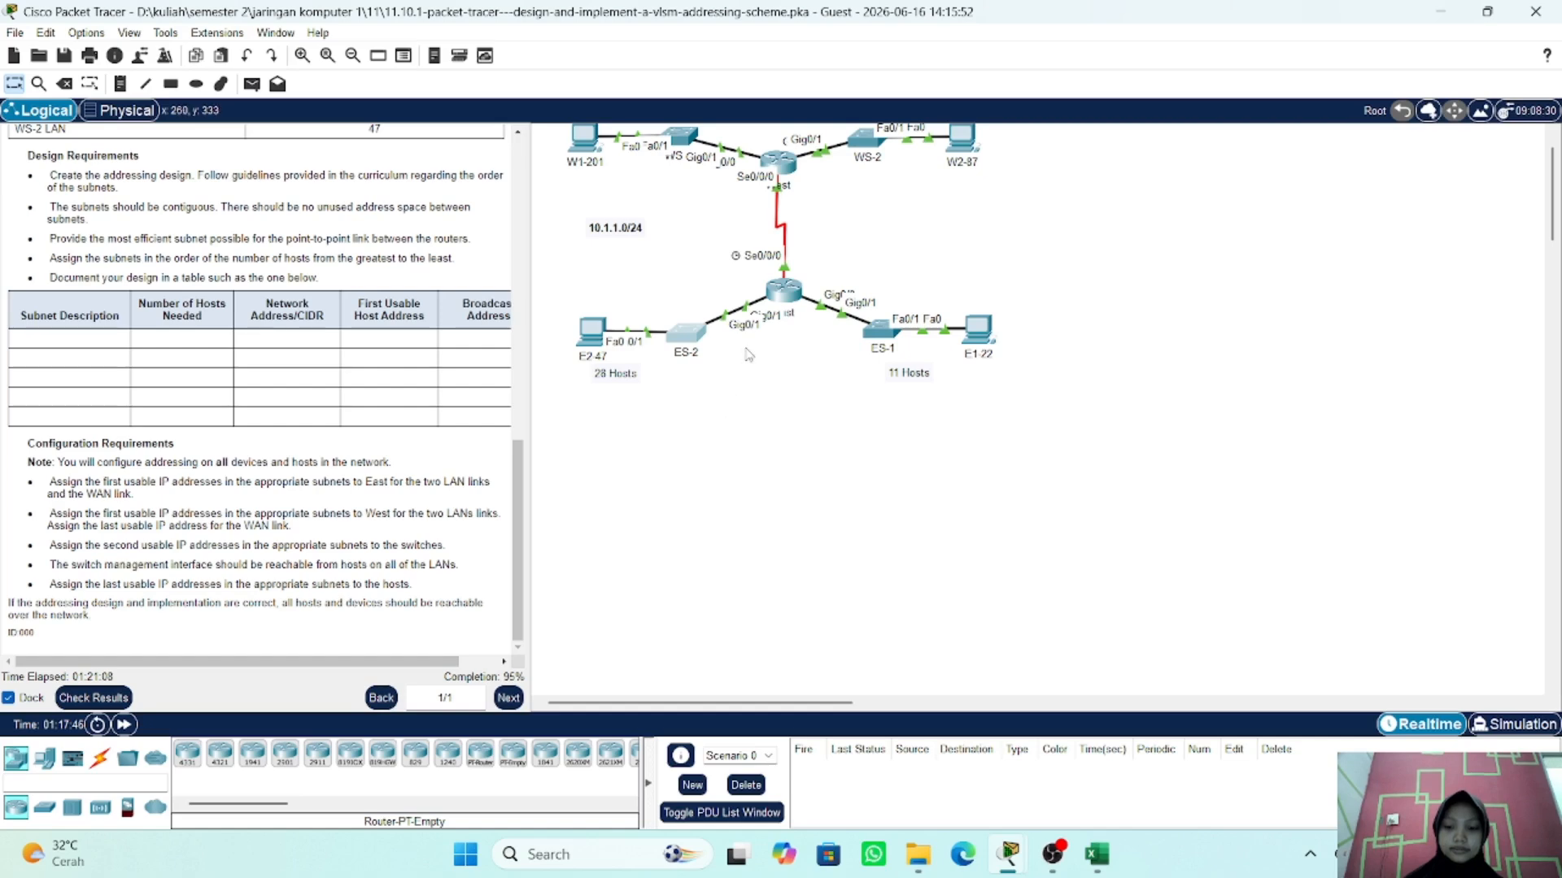
- Open the command line of router East and check its interface addresses and status with show ip interface brief
left_click(779, 297)
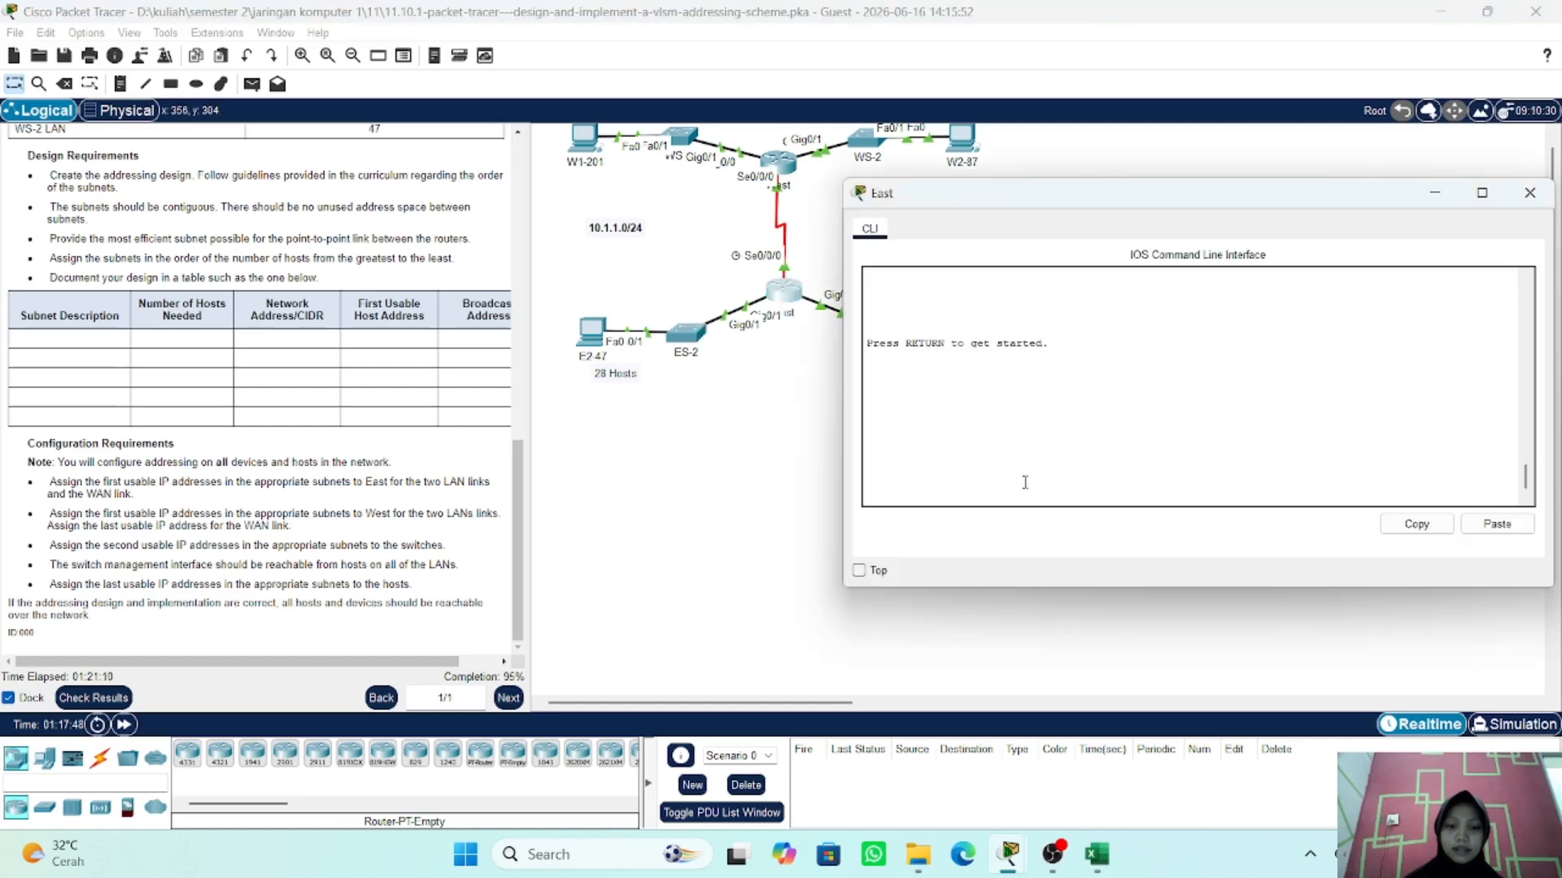
key("Return")
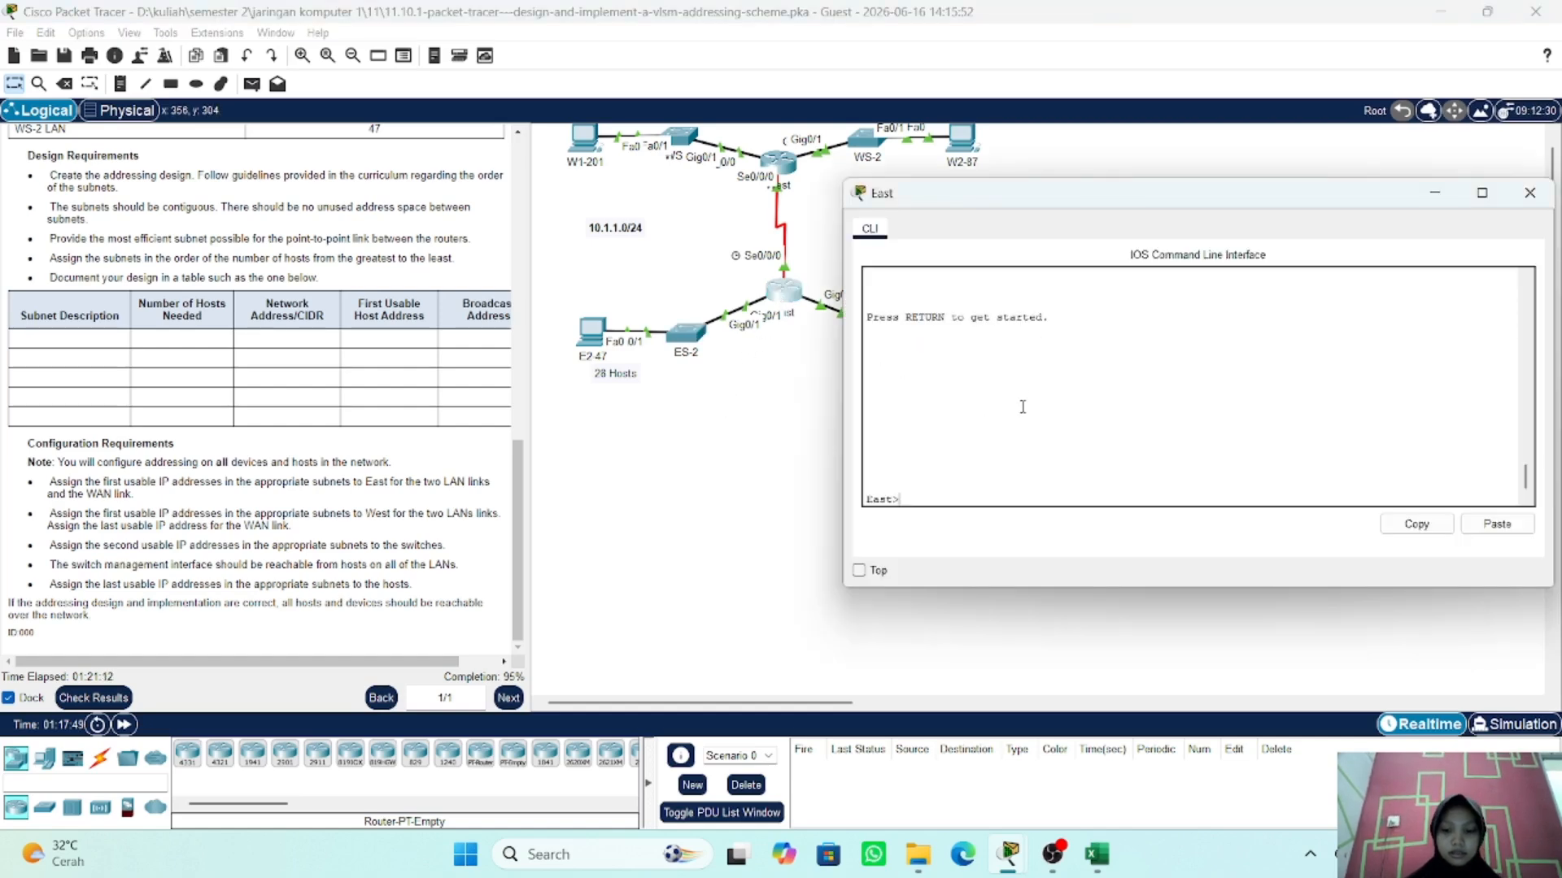
type("sho")
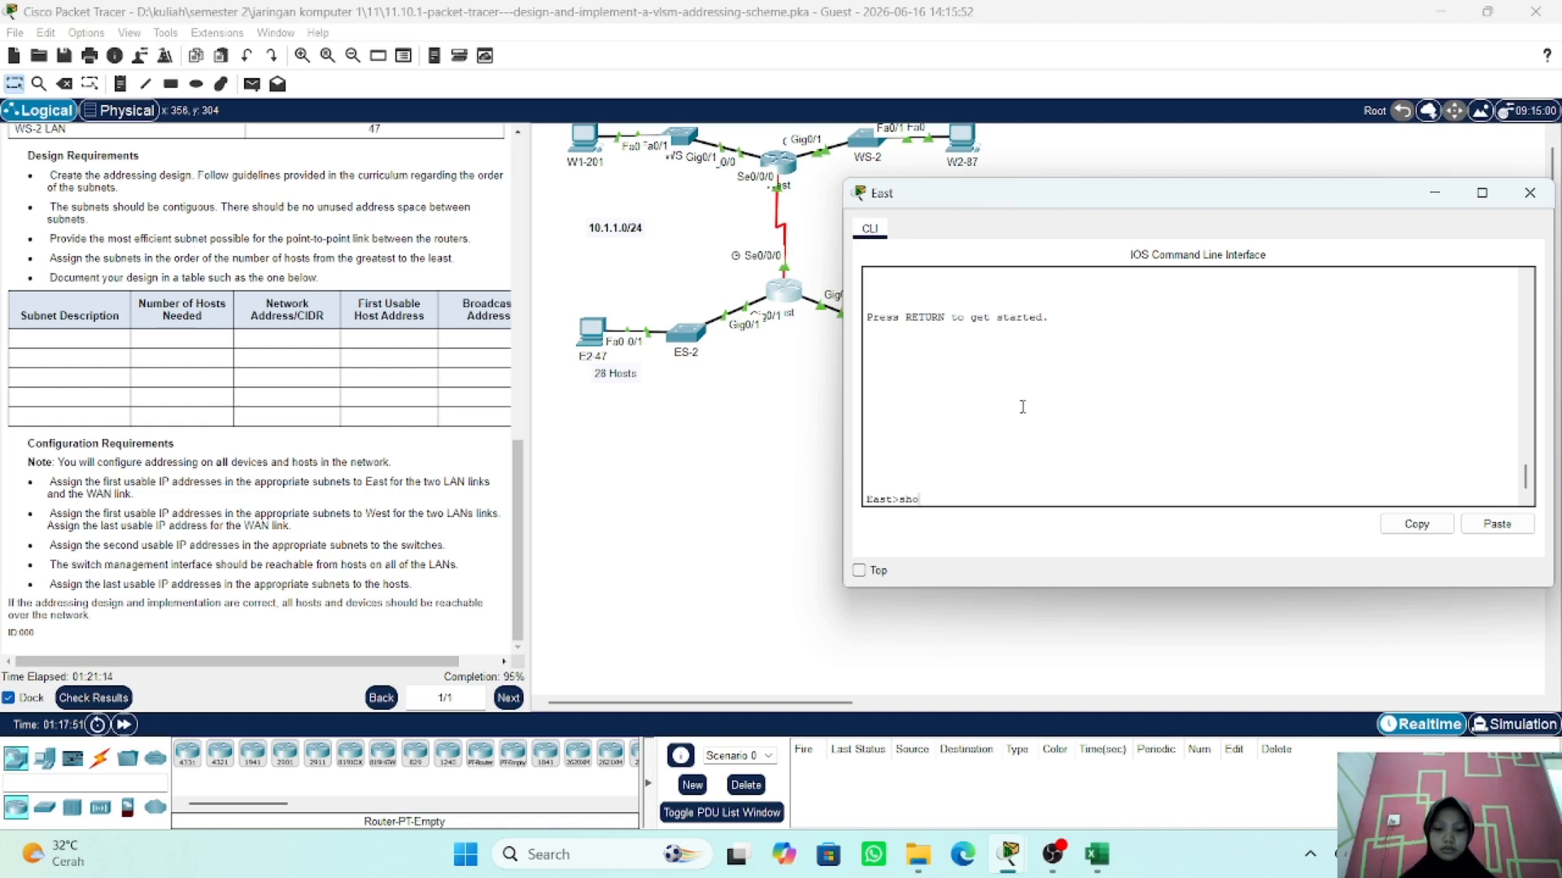
type("w ip")
key("Tab")
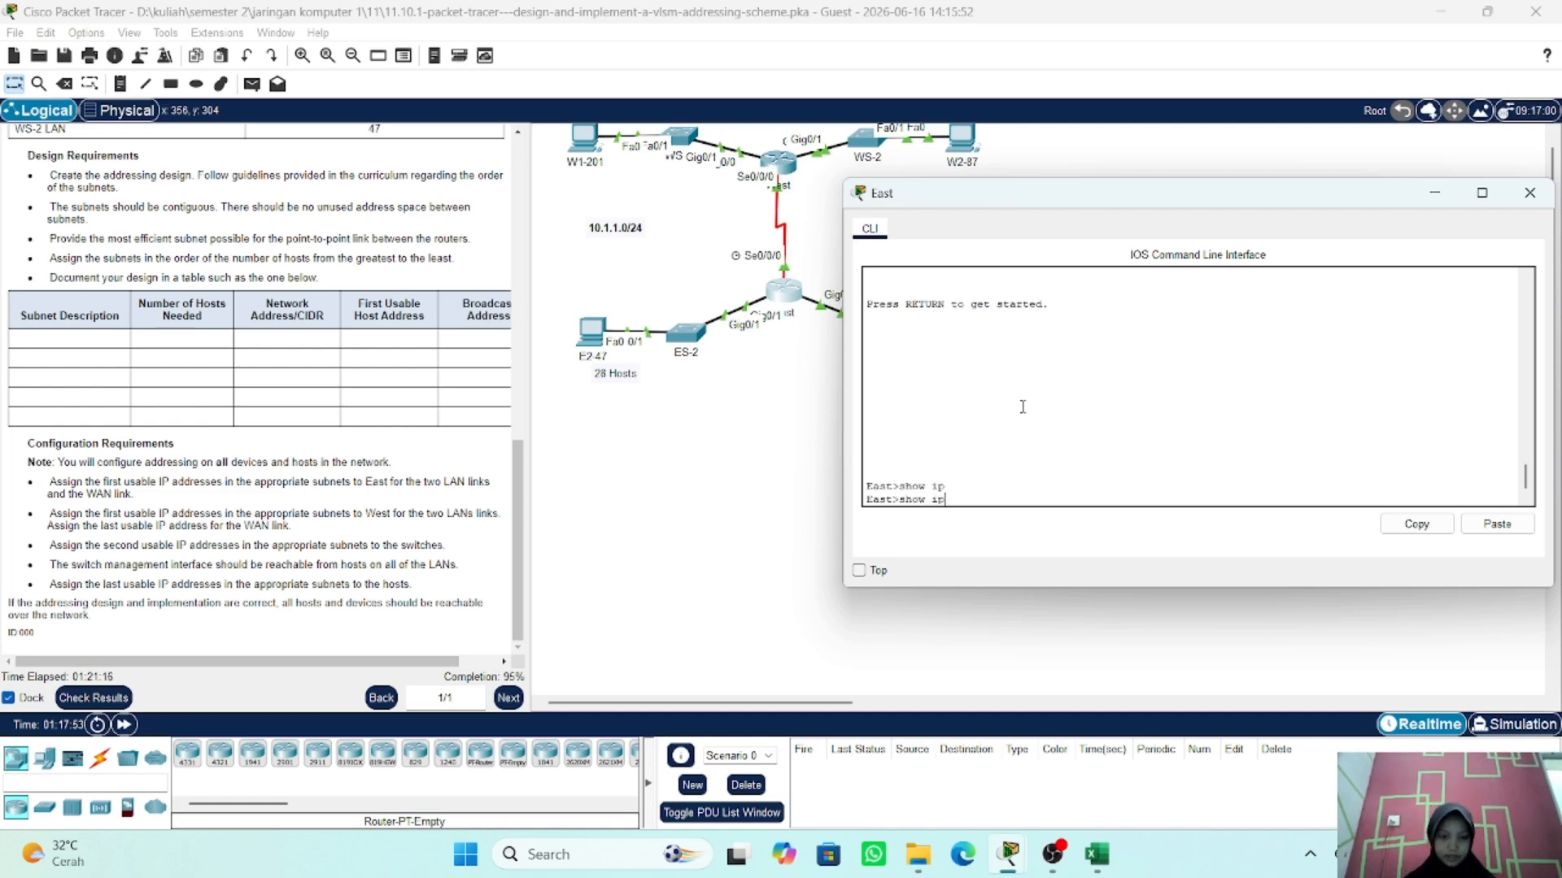
type("in")
key("Tab")
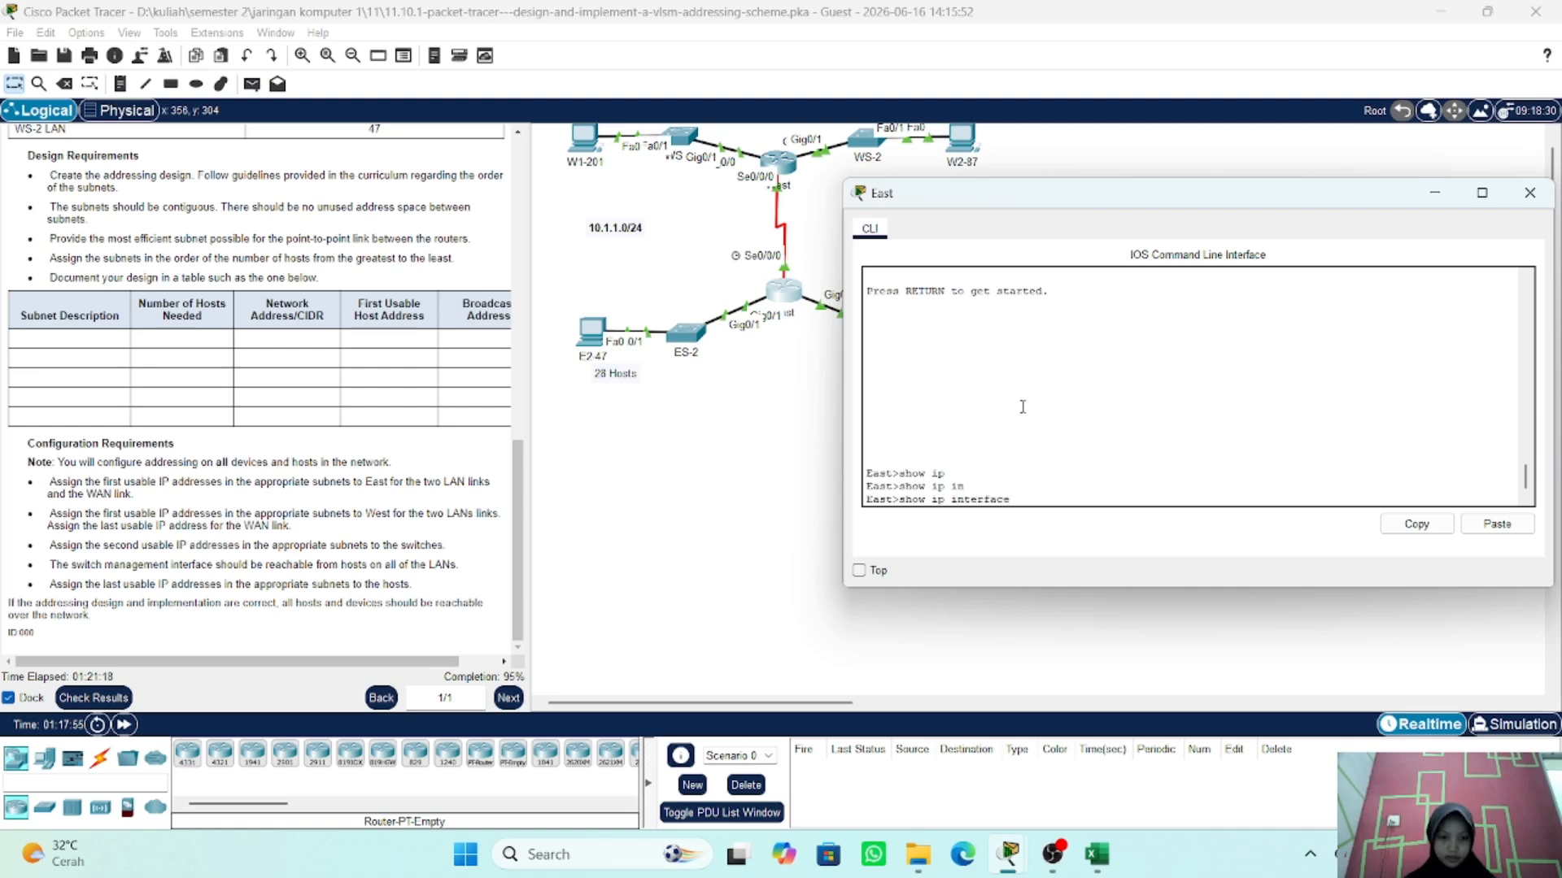
type("br")
key("Tab")
key("Return")
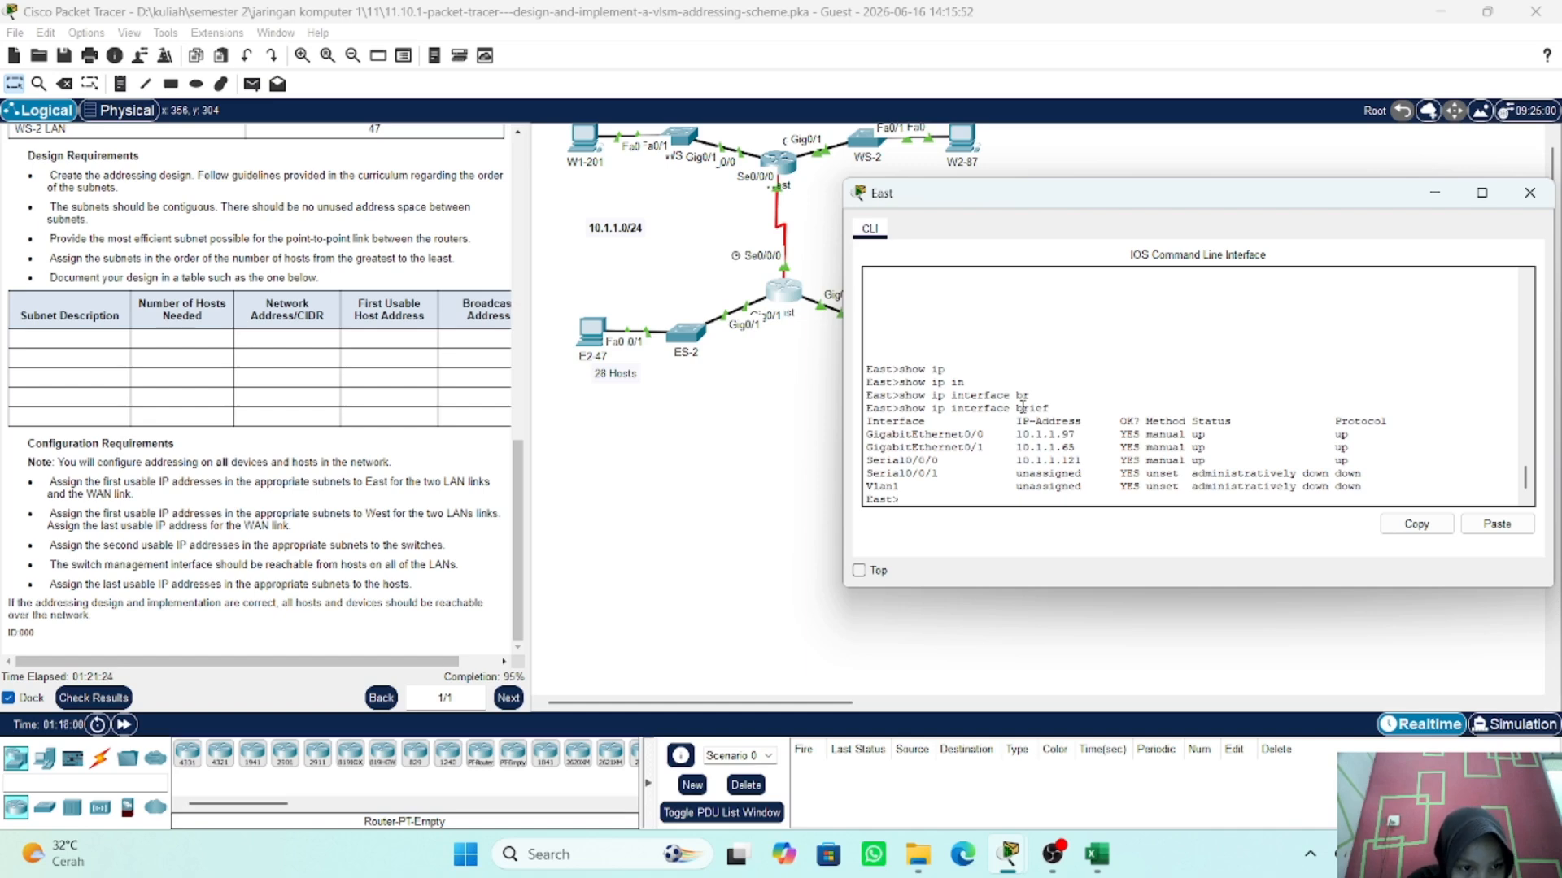
- Check the interface addresses and status of router West with show ip interface brief and minimize its window
left_click(794, 169)
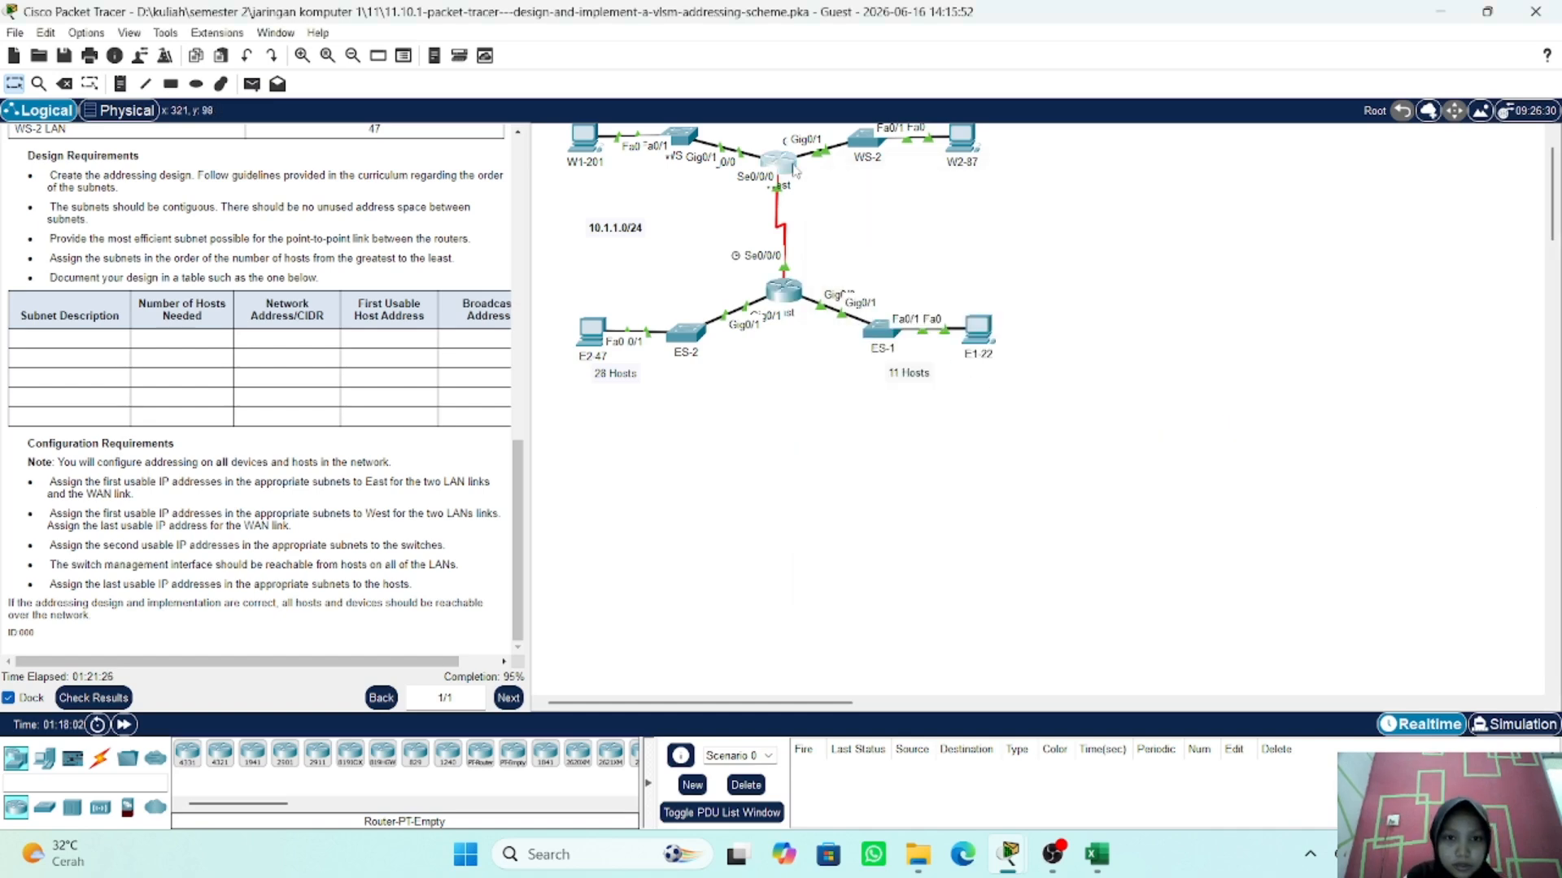
left_click(795, 169)
key("Return")
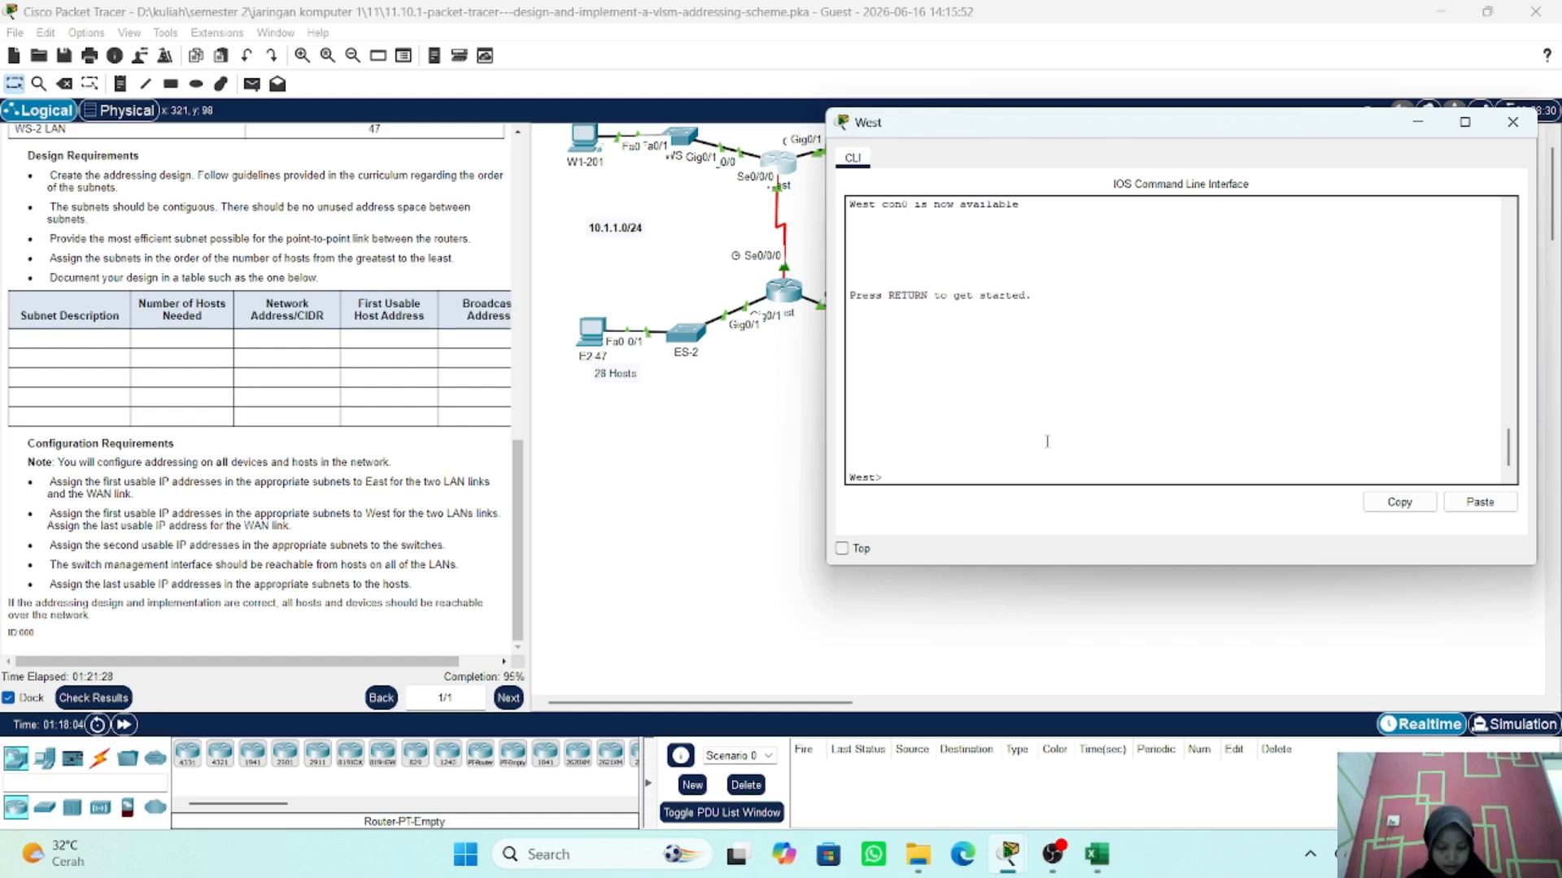
type("sho")
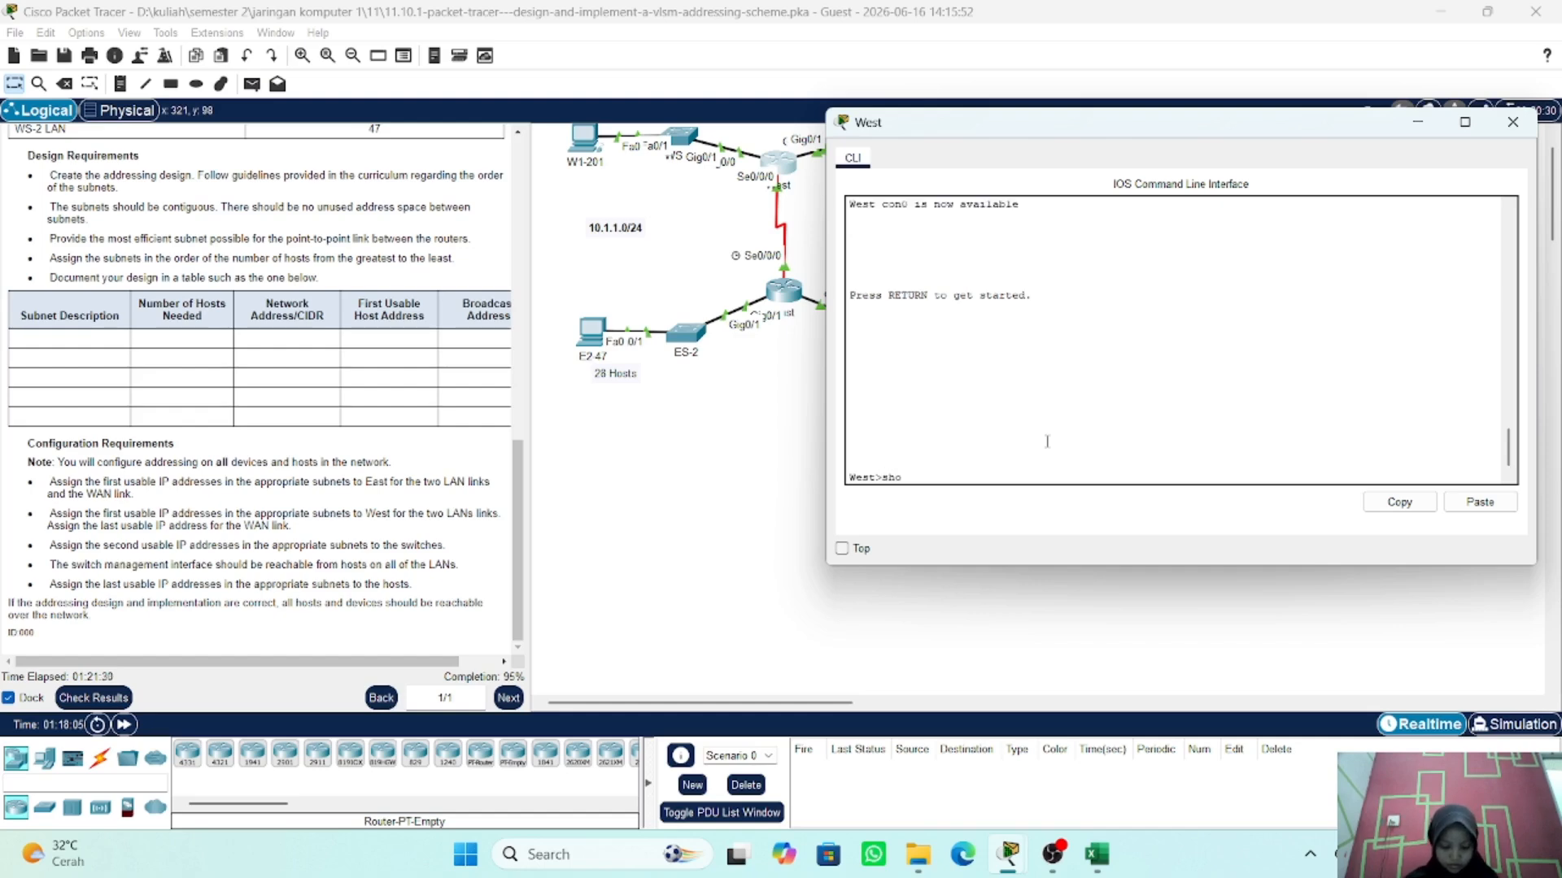
type("w ip ")
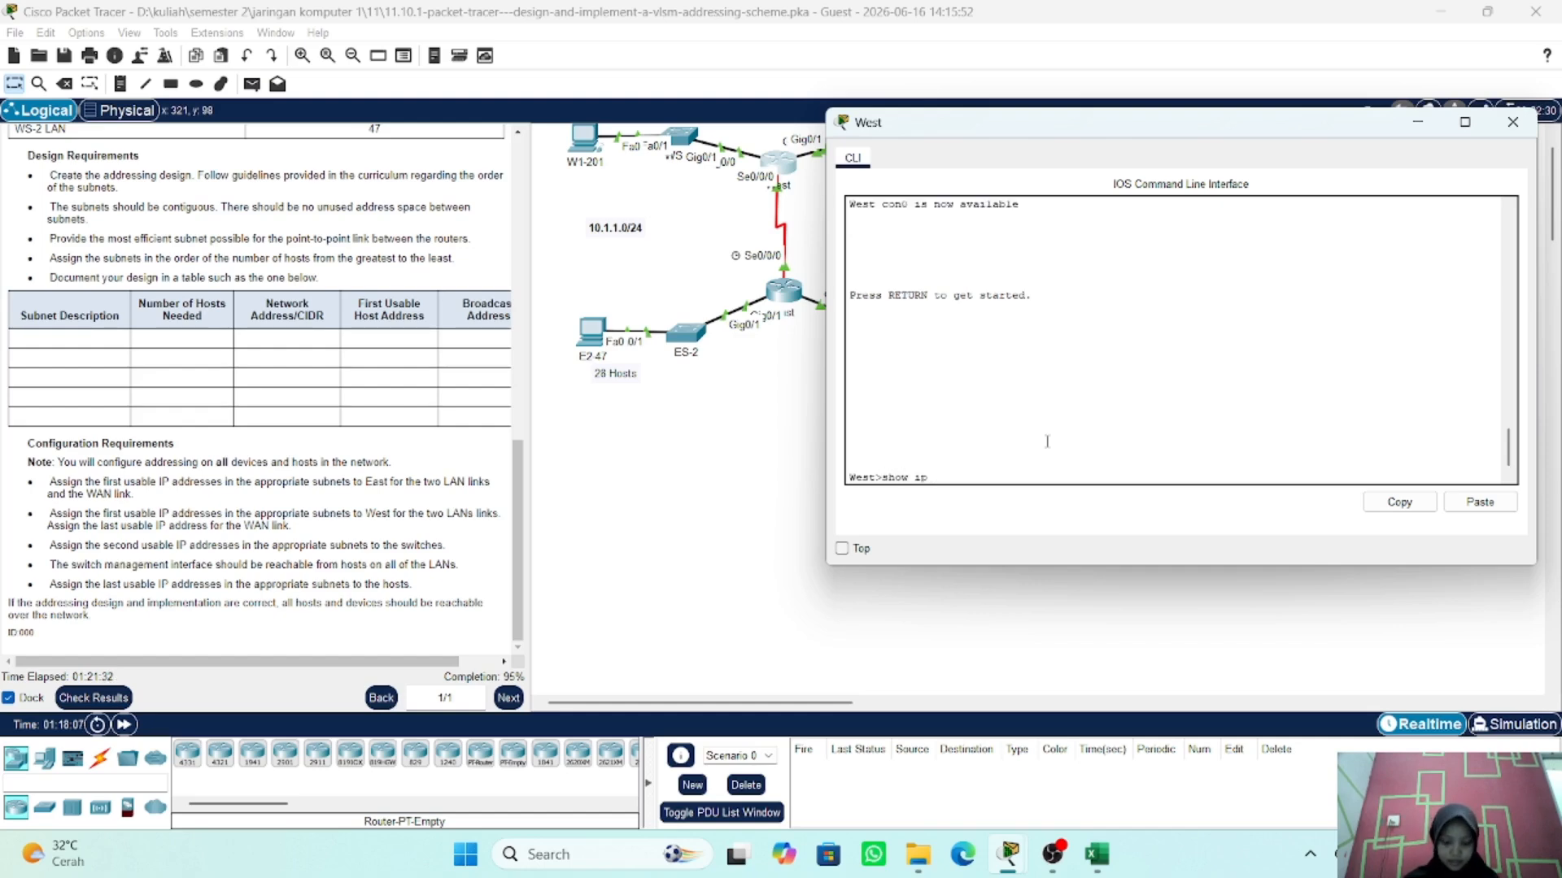
type("in")
key("Tab")
type("b")
key("Tab")
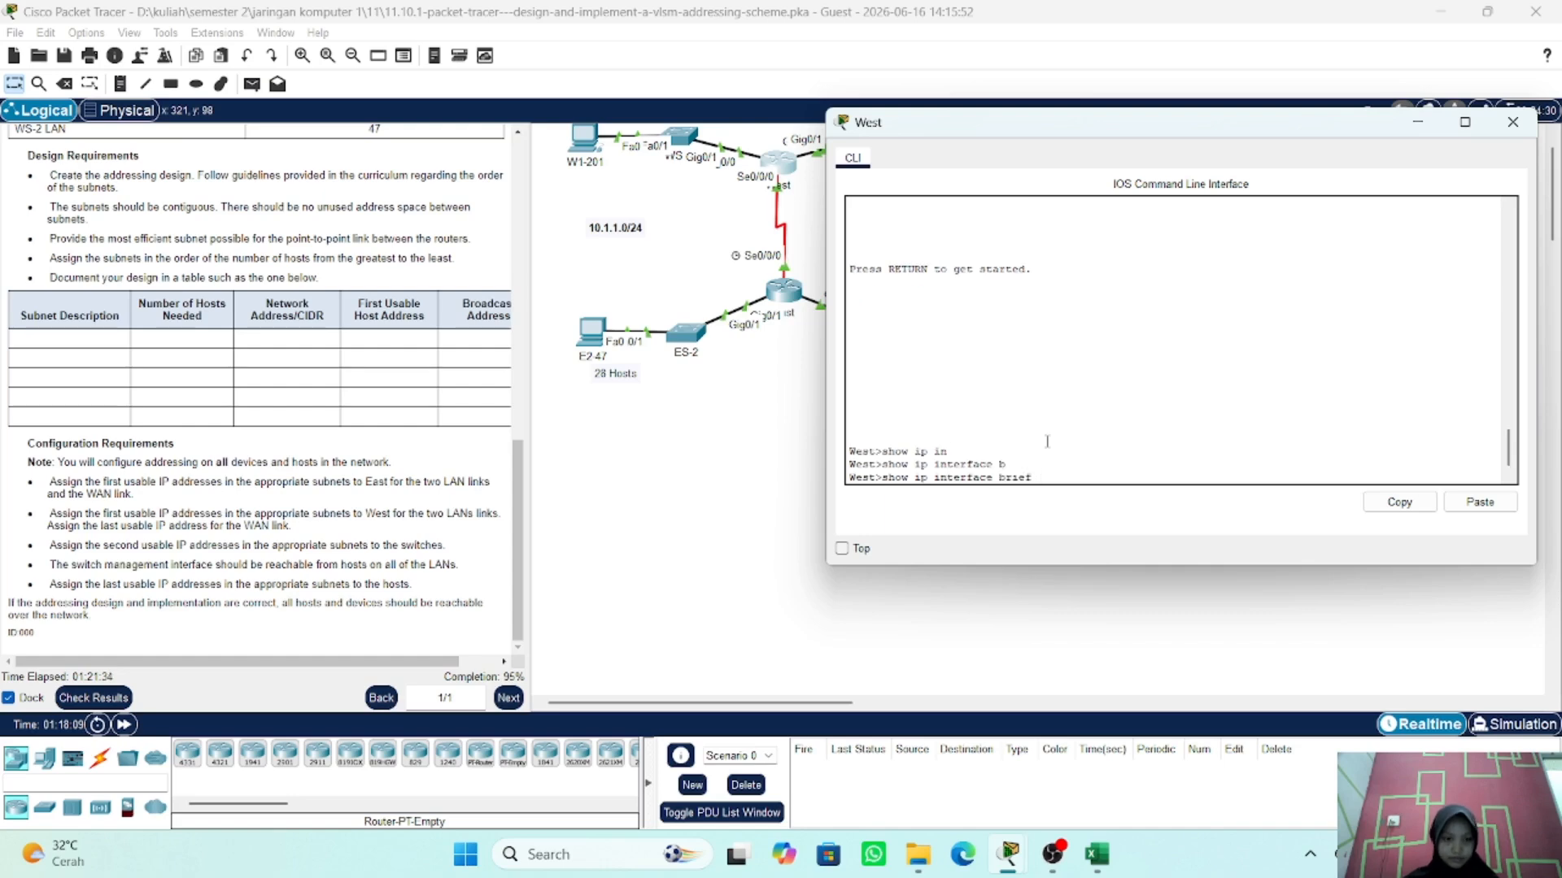
key("Return")
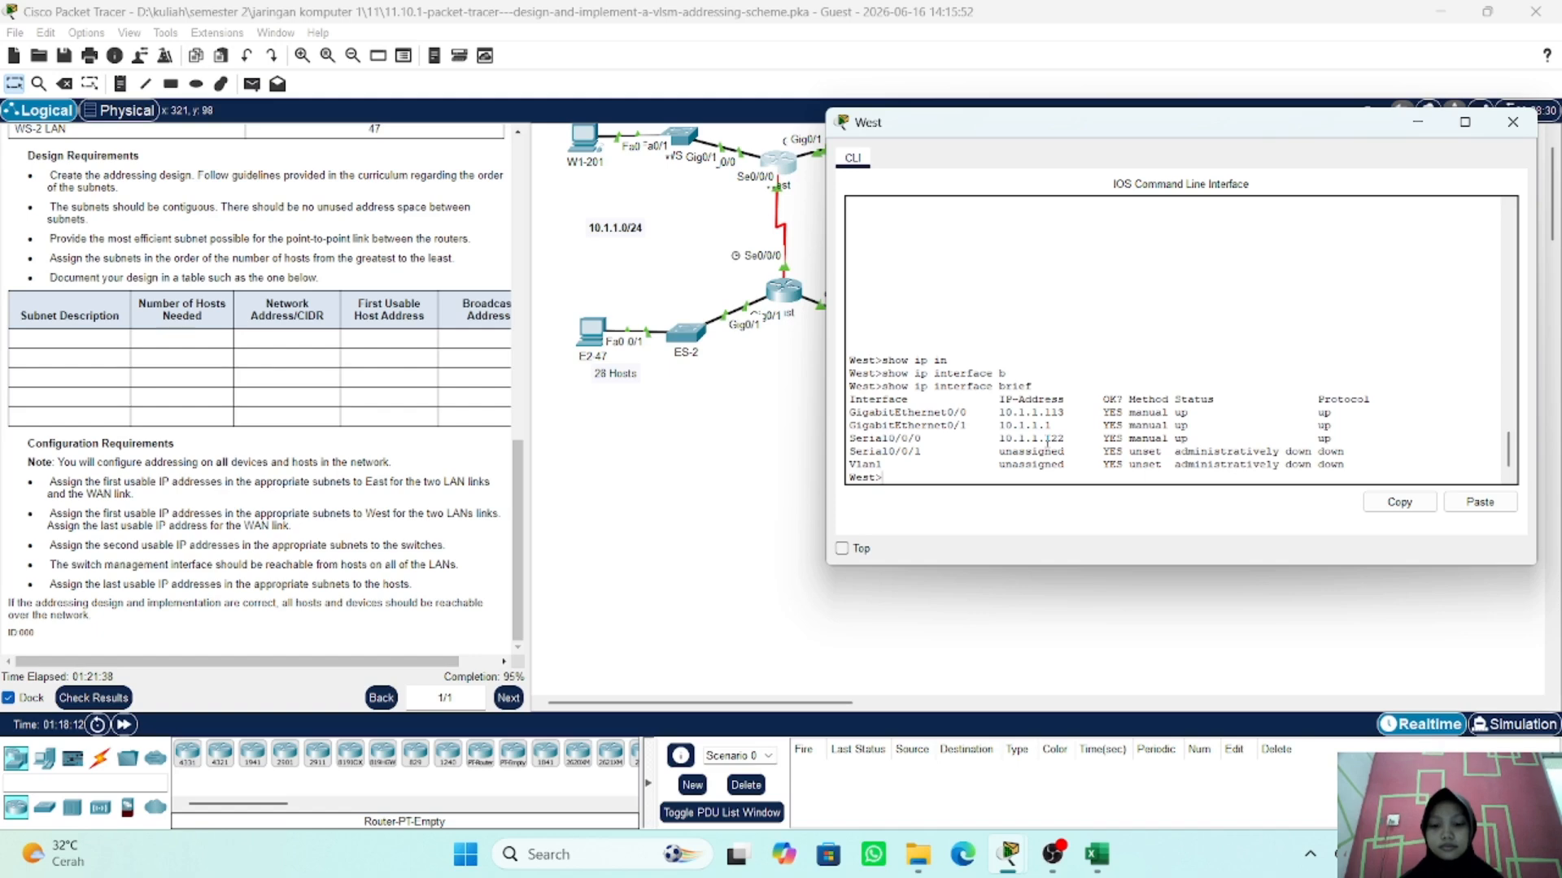
left_click(1415, 130)
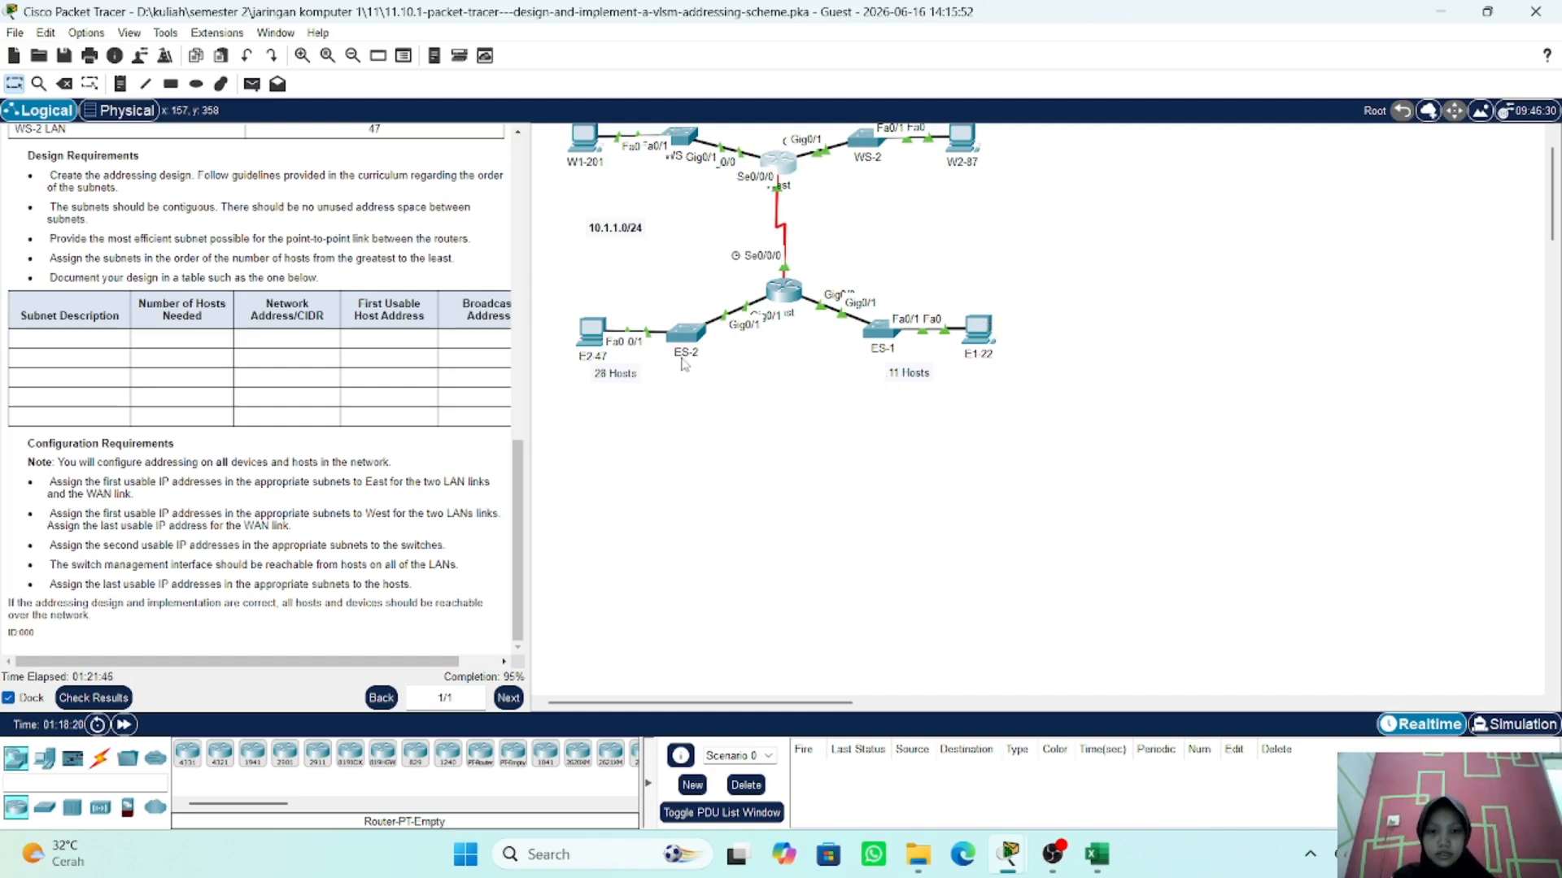
- Test connectivity from PC E1-22 to PC E2-47 by running ping 10.1.1.94 in the Command Prompt
left_click(976, 330)
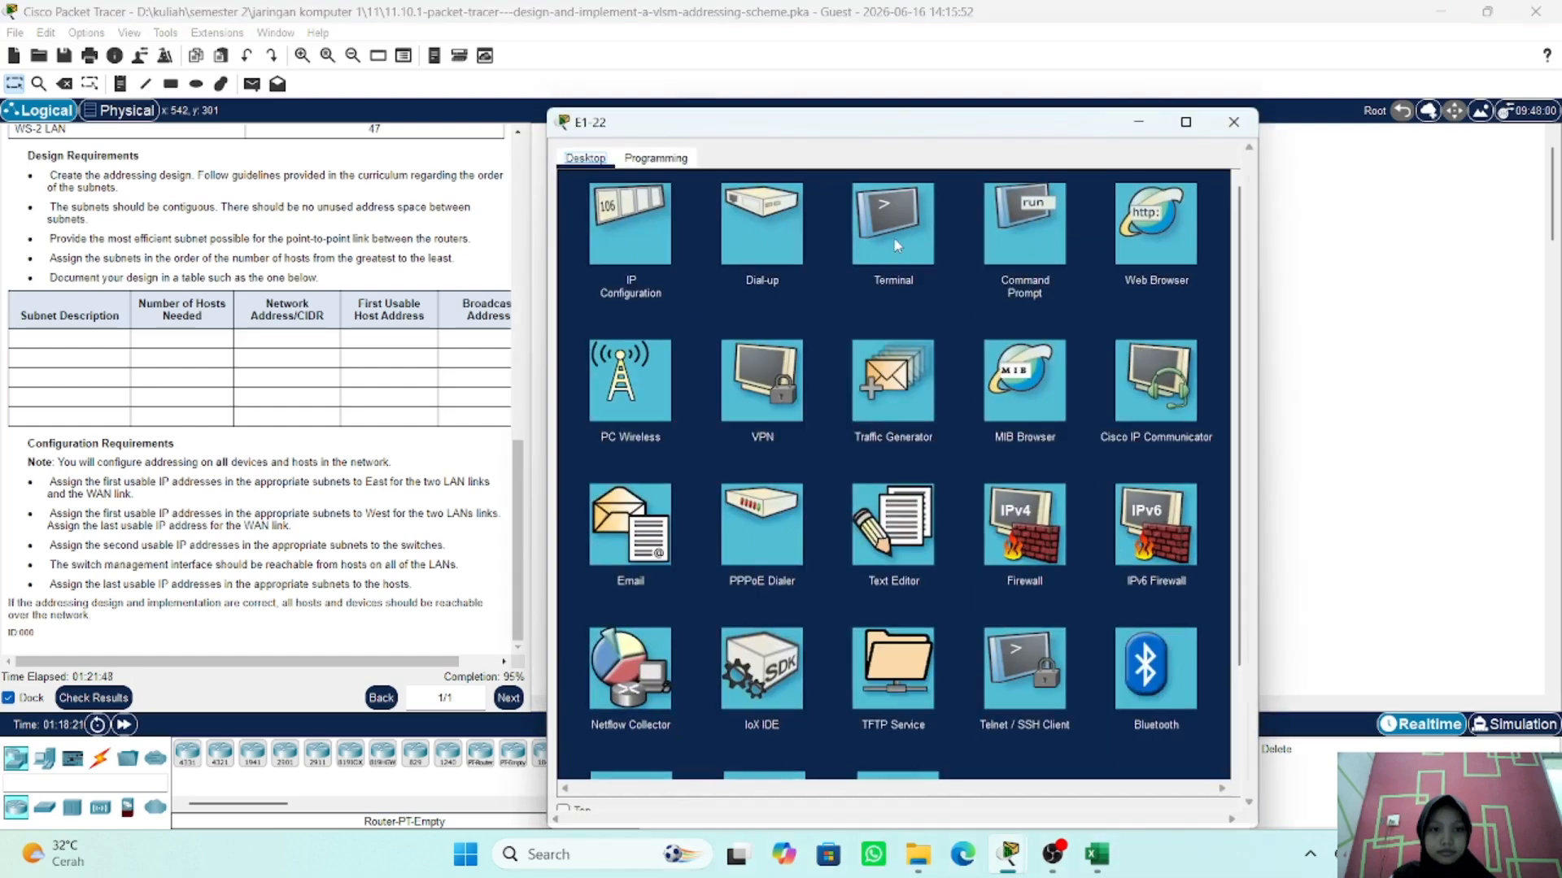
left_click(1025, 225)
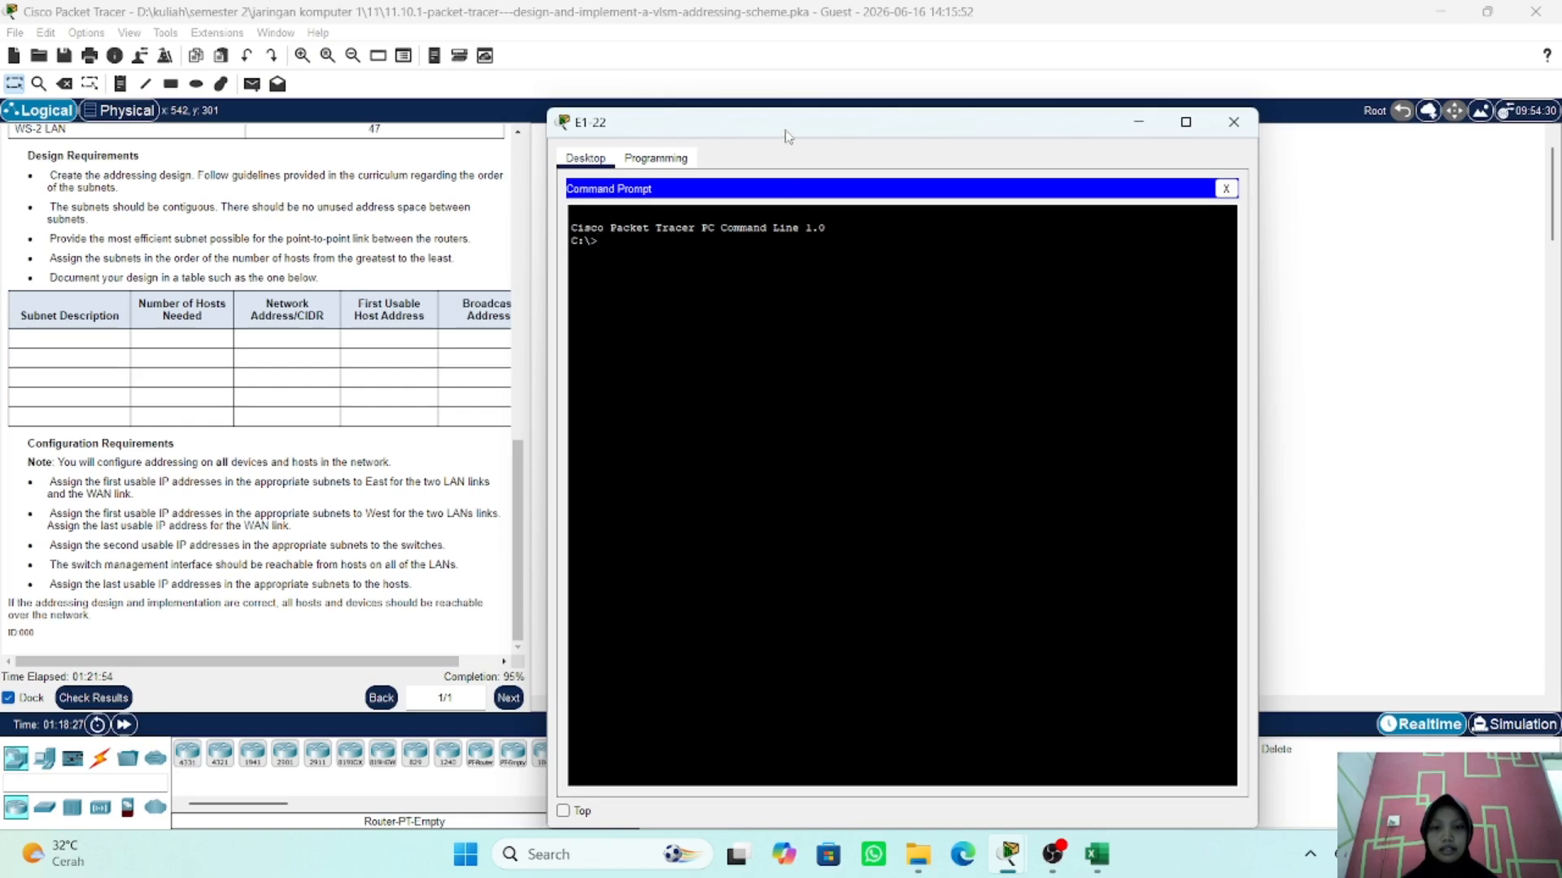
left_click_drag(785, 130, 1131, 121)
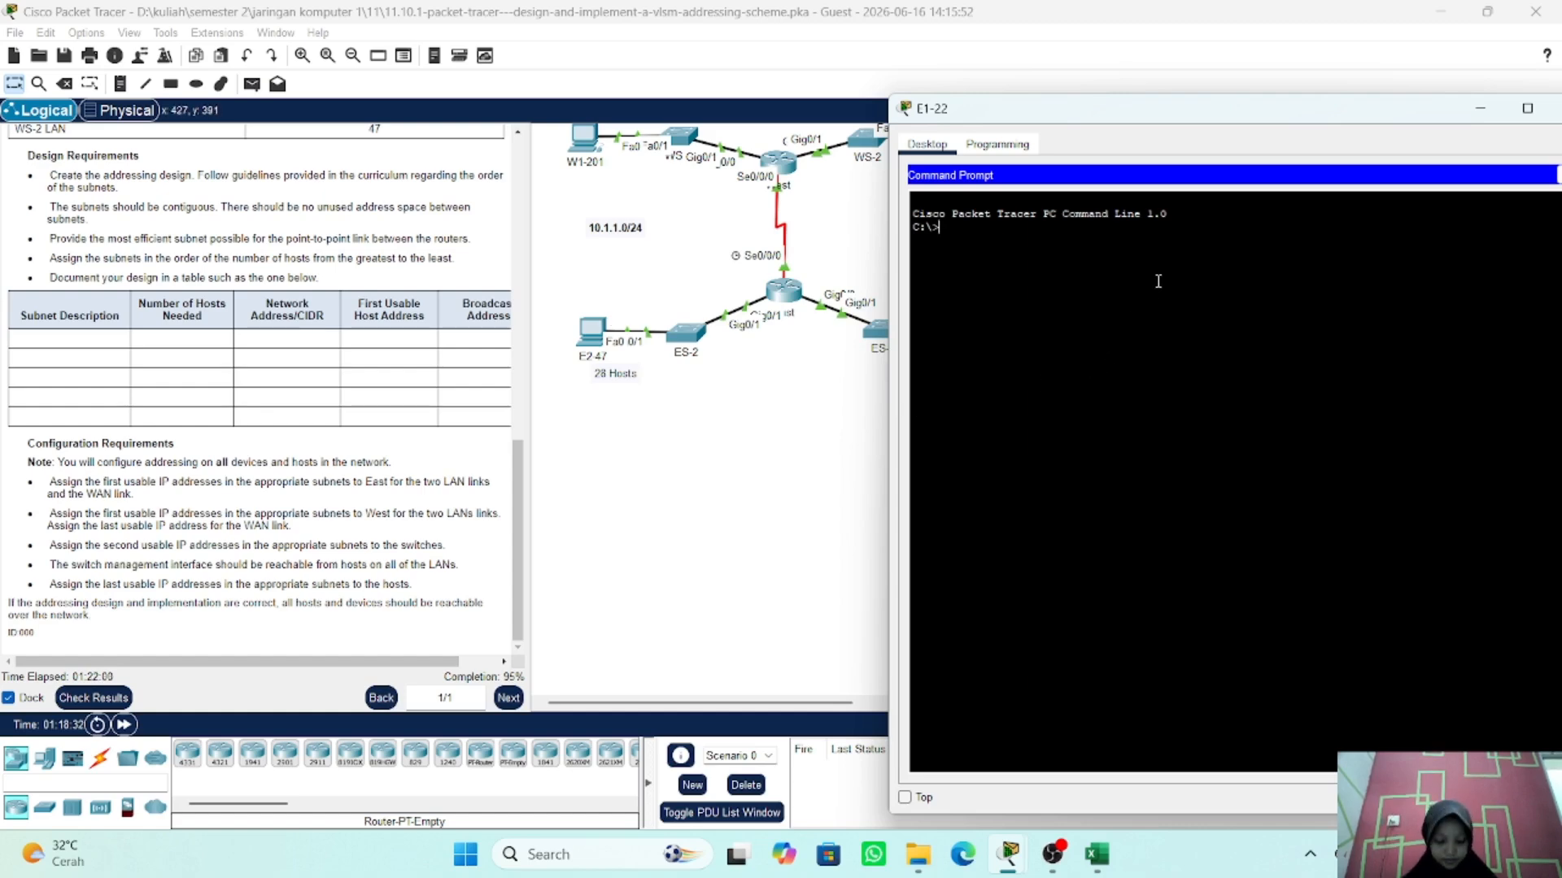
type("ppin")
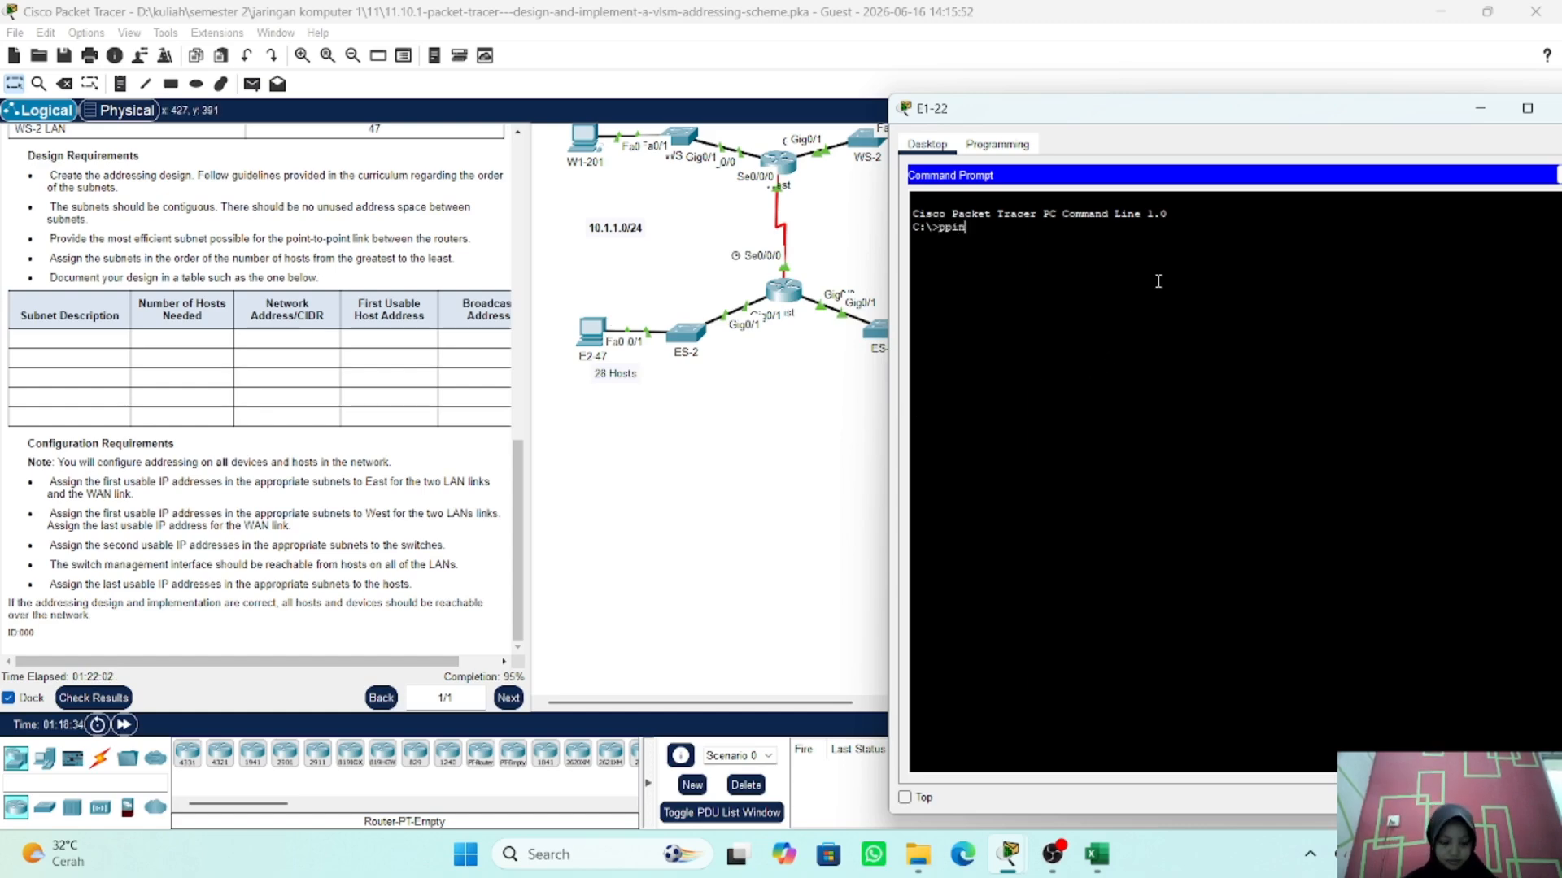
key("BackSpace")
key("BackSpace")
key("BackSpace")
key("BackSpace")
type("ping 10.1.1")
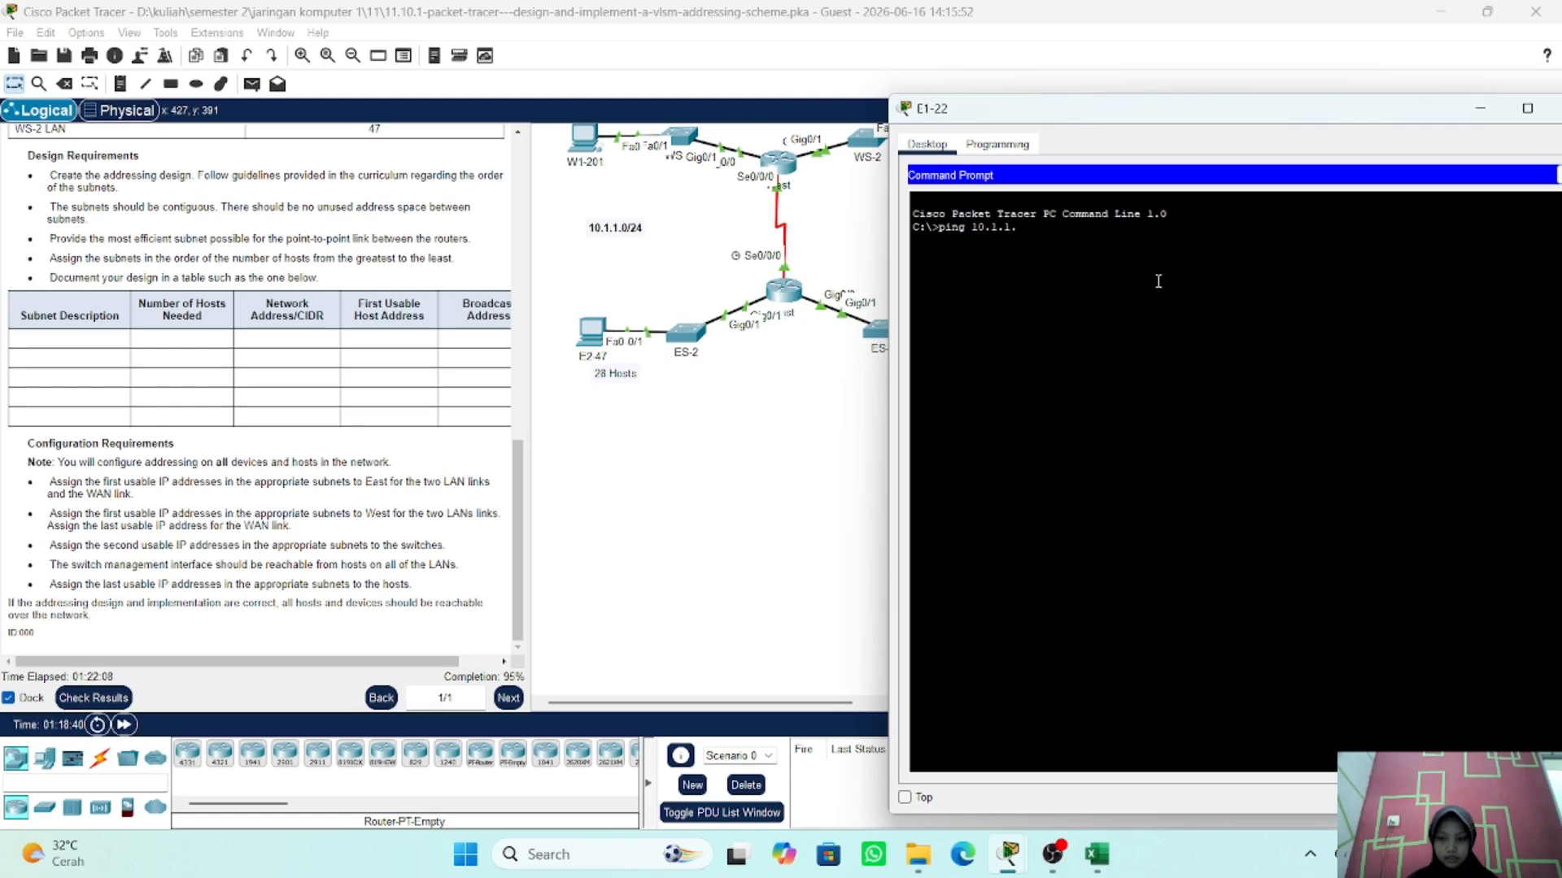
type(".")
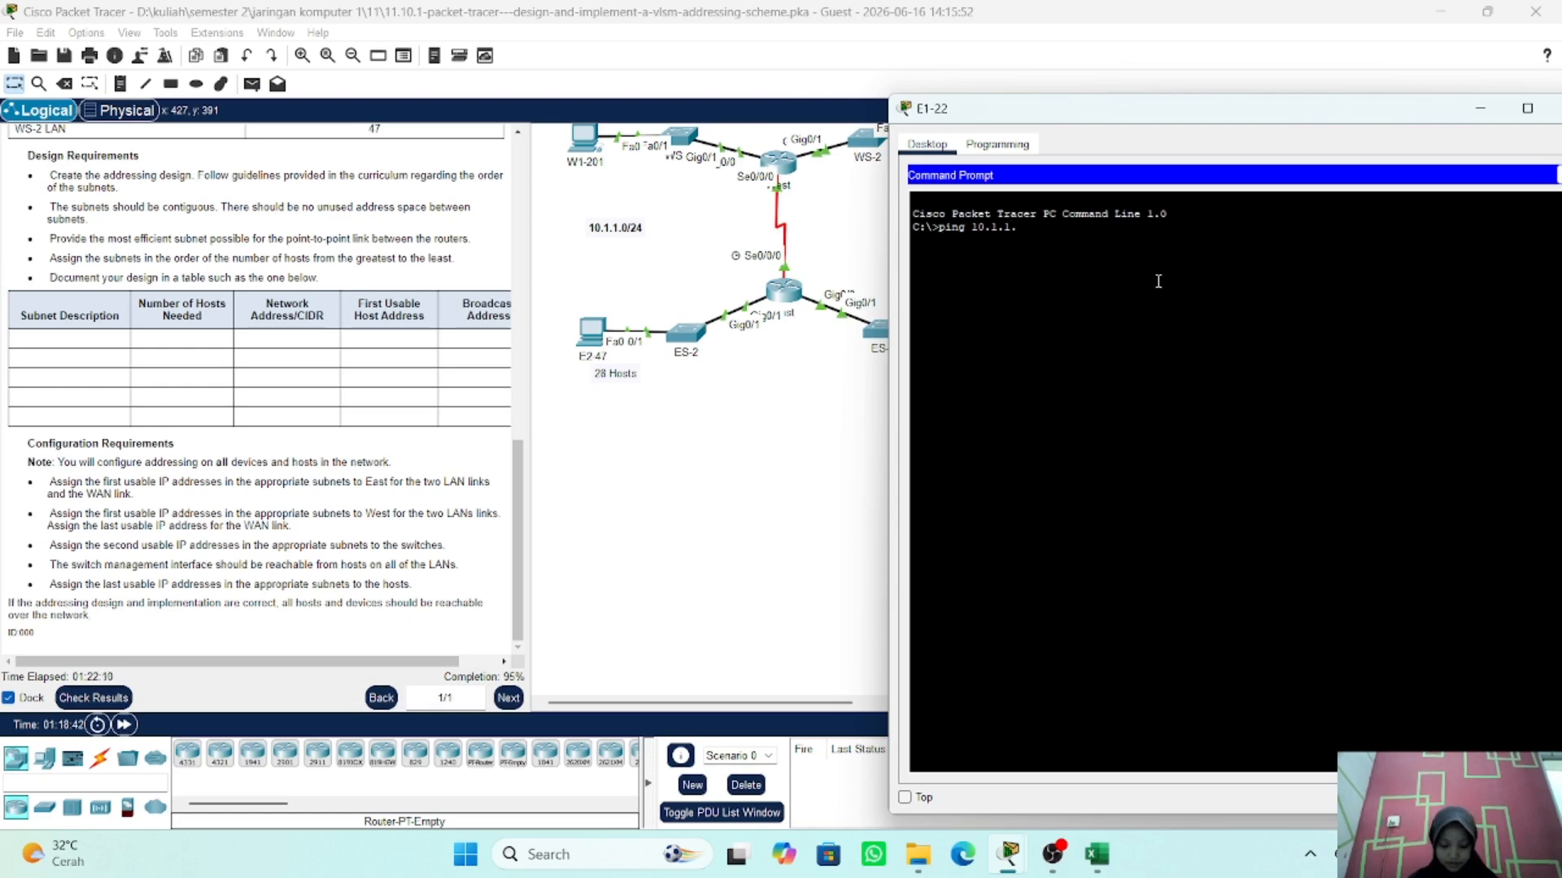
type("94")
key("Return")
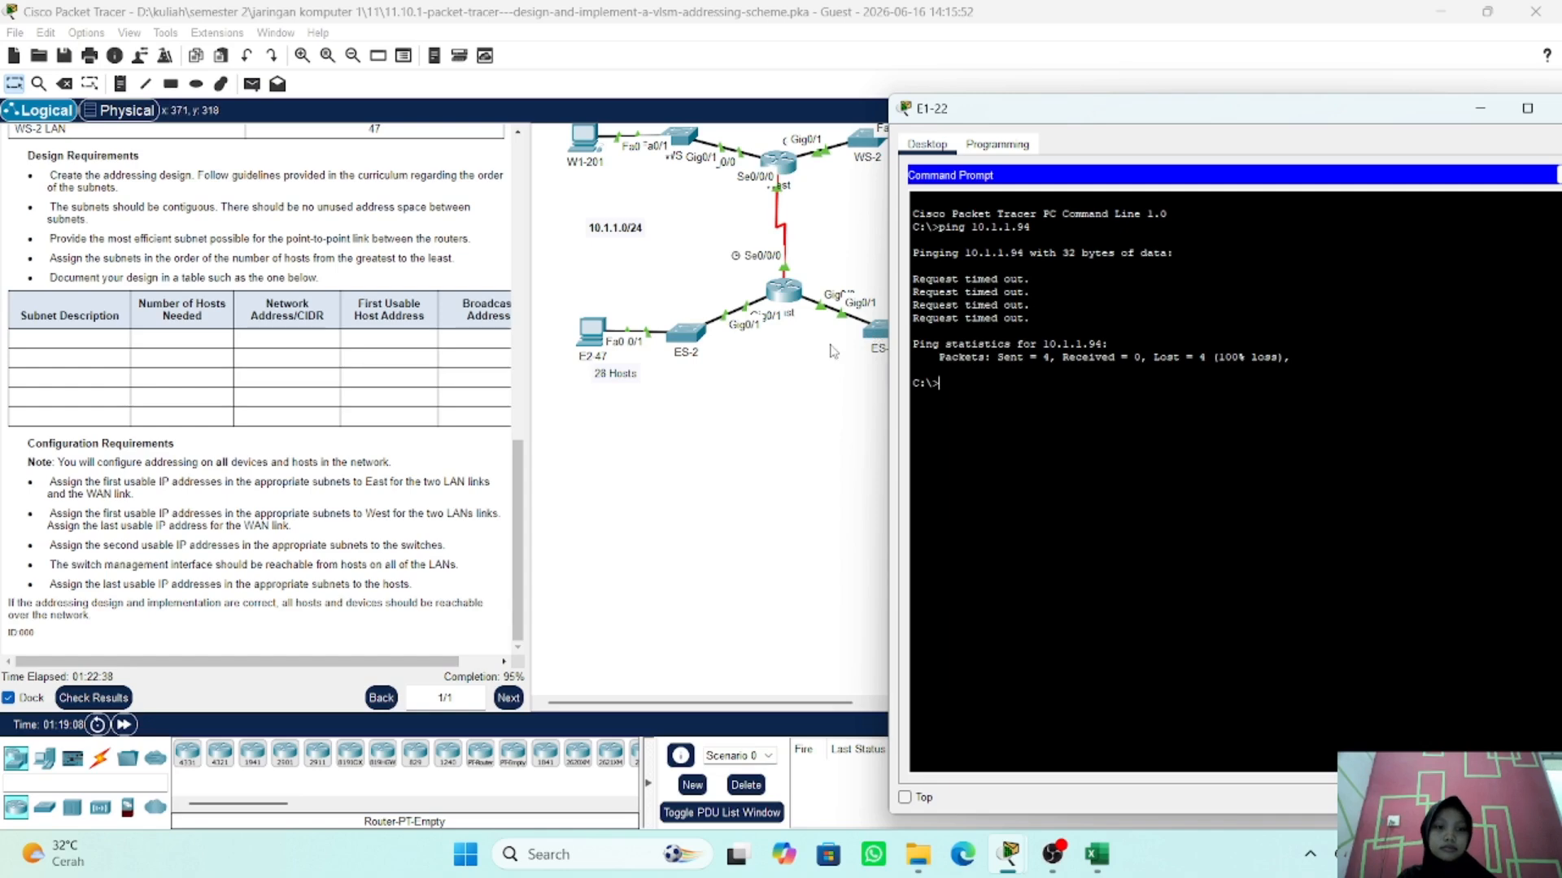
- Close the Command Prompt of PC E1-22, review its IP configuration and minimize its window
left_click_drag(1116, 115, 983, 122)
left_click(1438, 182)
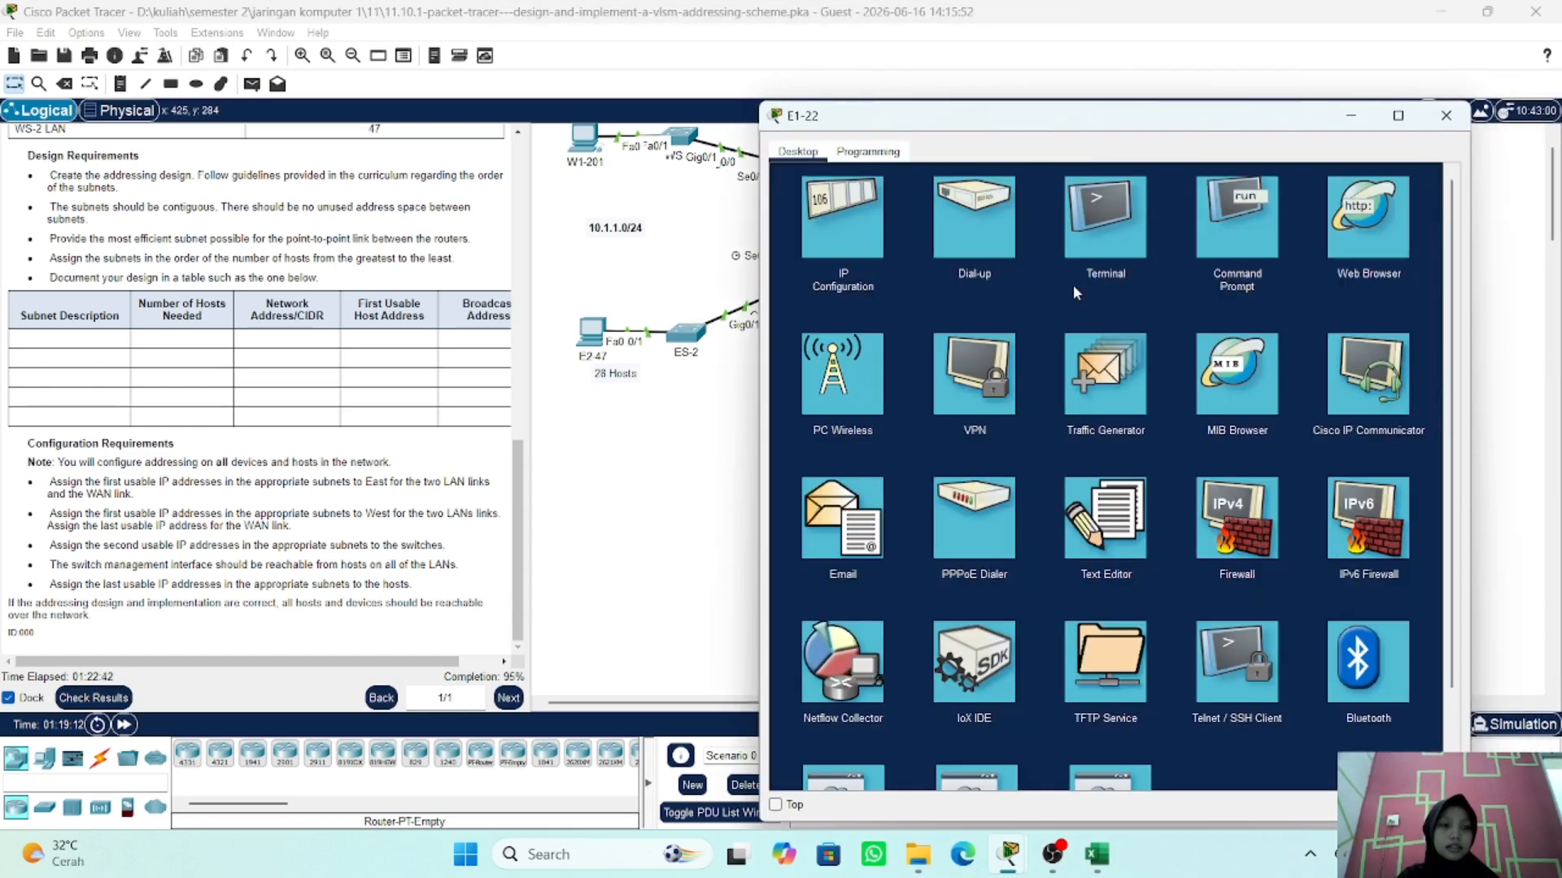
left_click(841, 233)
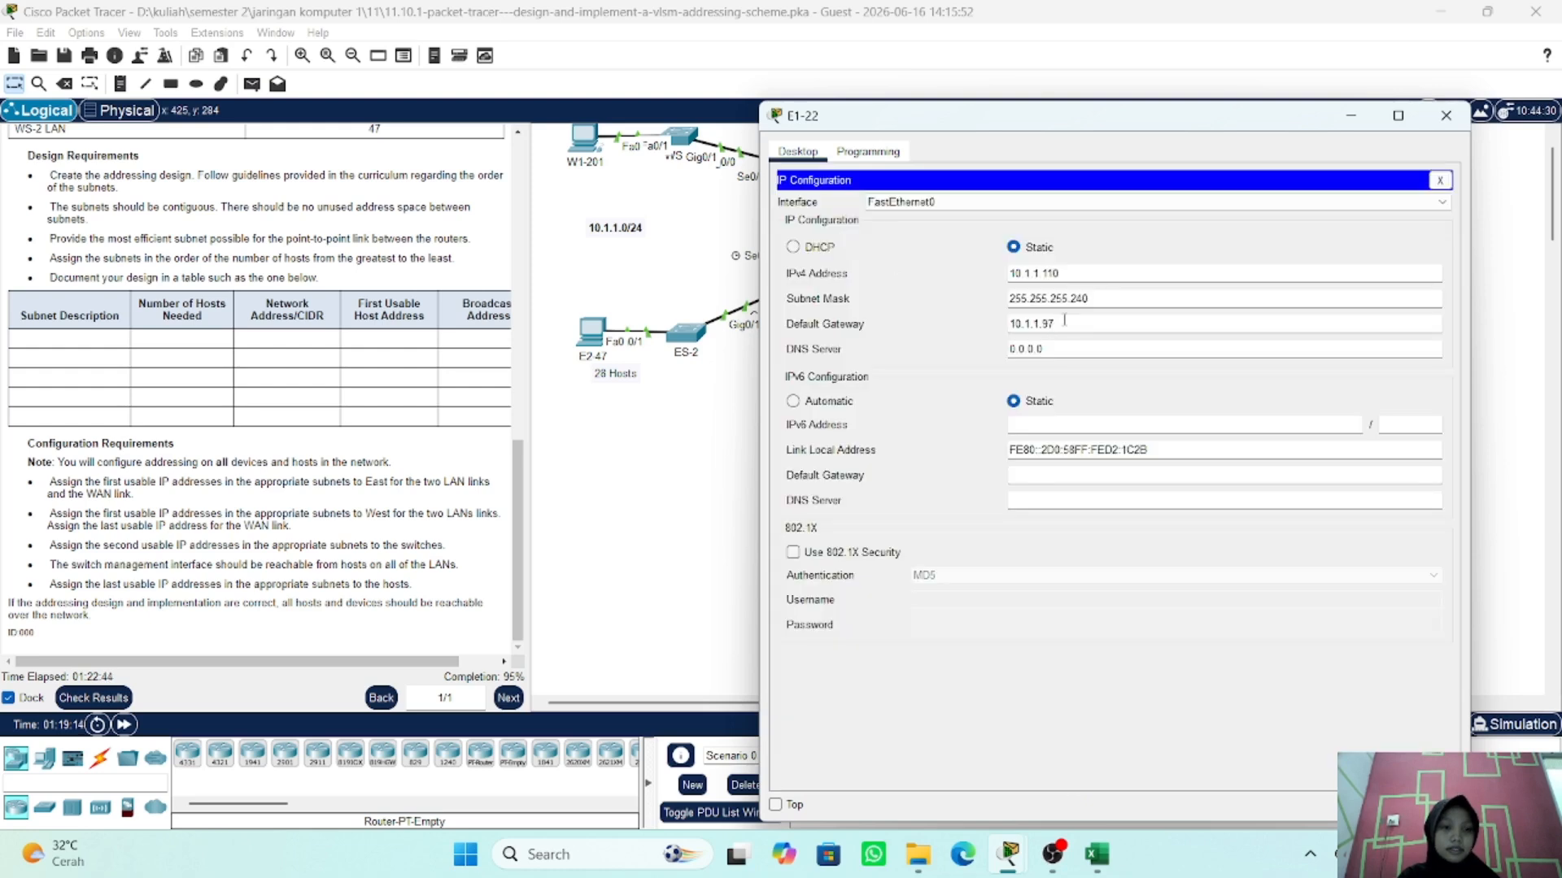
left_click(1356, 119)
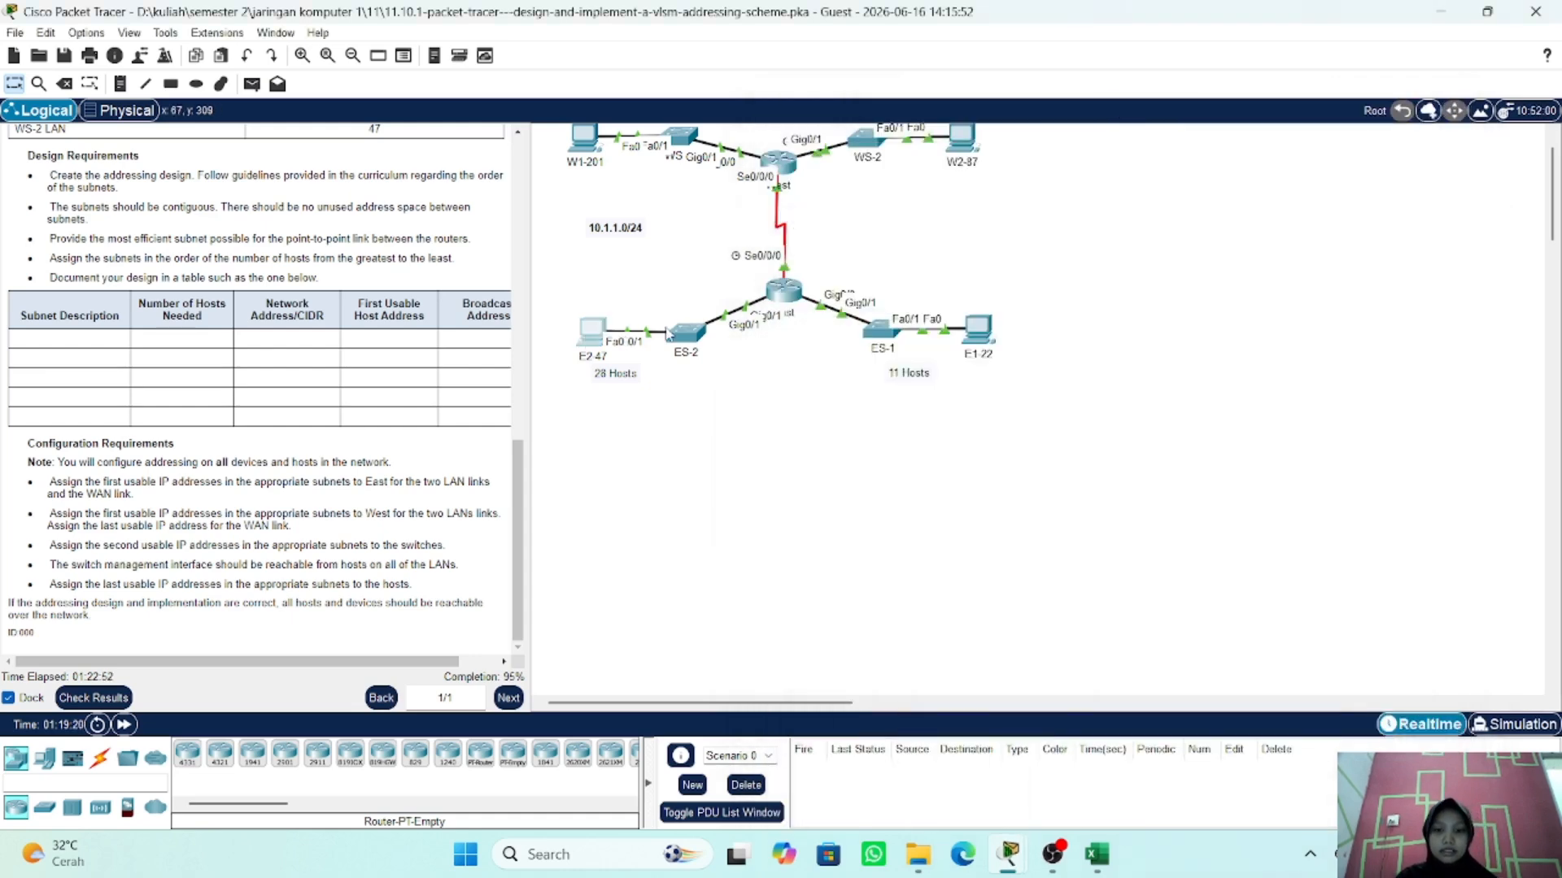
- Open the IP configuration of PC E2-47 and look up the ES-2 subnet's first usable address on Sheet2 in Excel
left_click(592, 335)
left_click(661, 231)
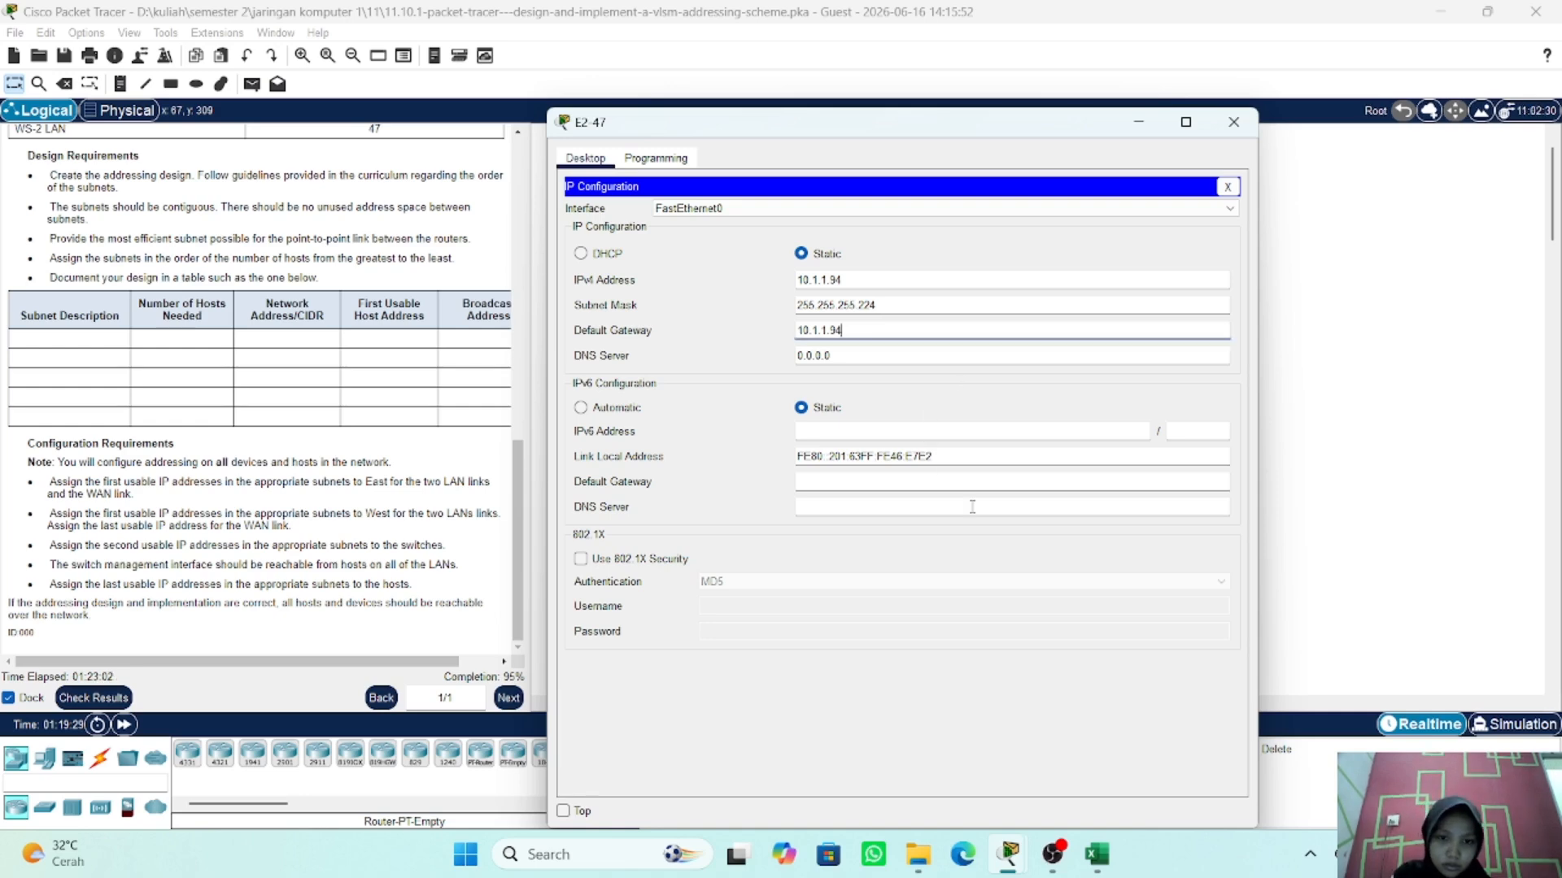
left_click(1097, 854)
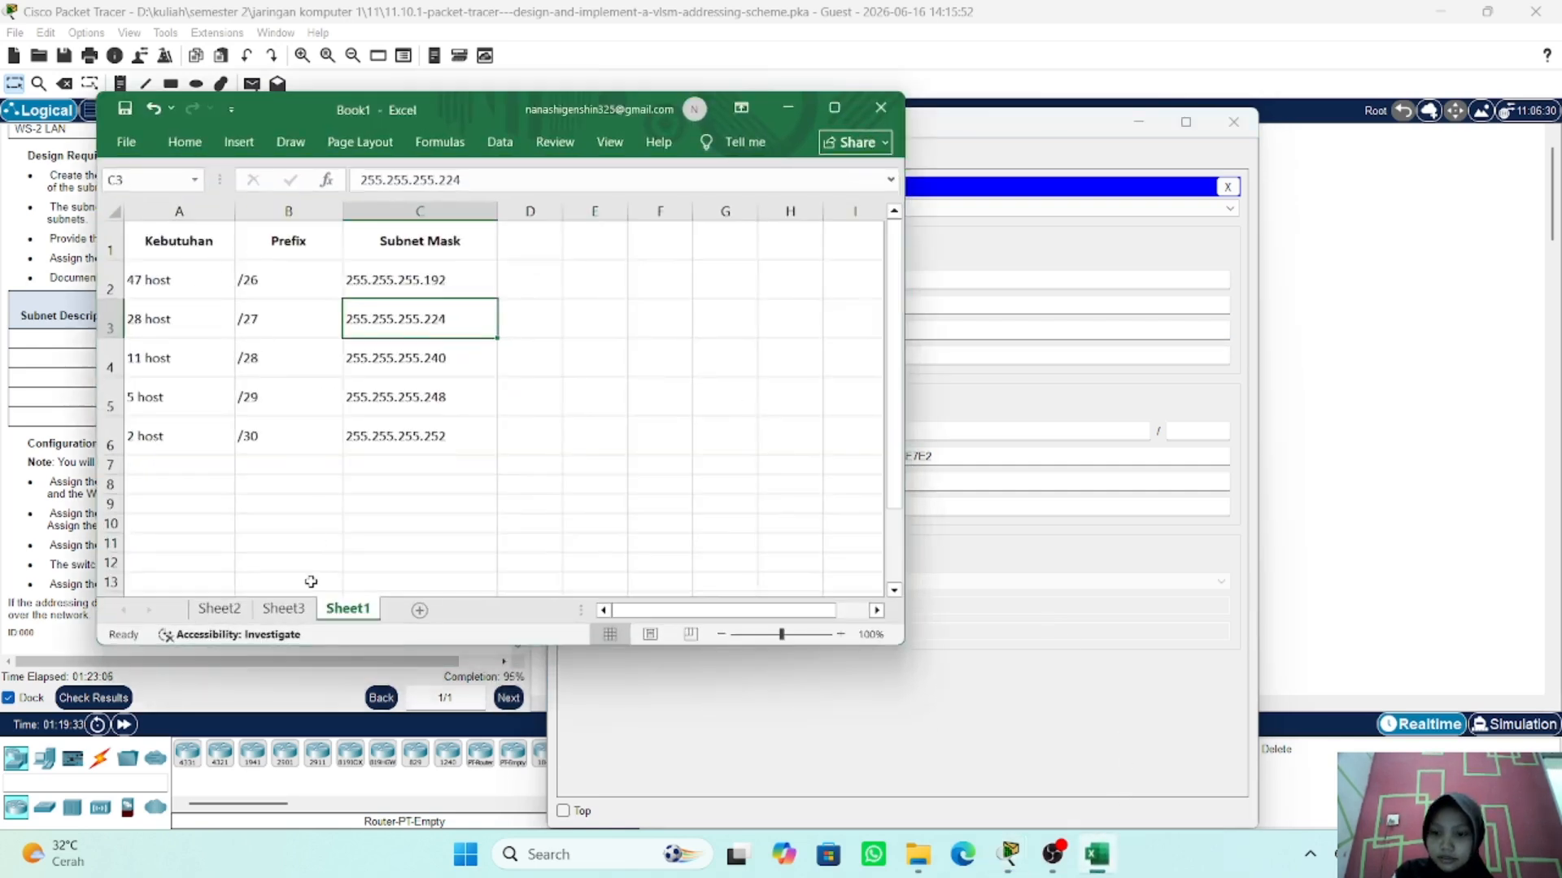
left_click(219, 609)
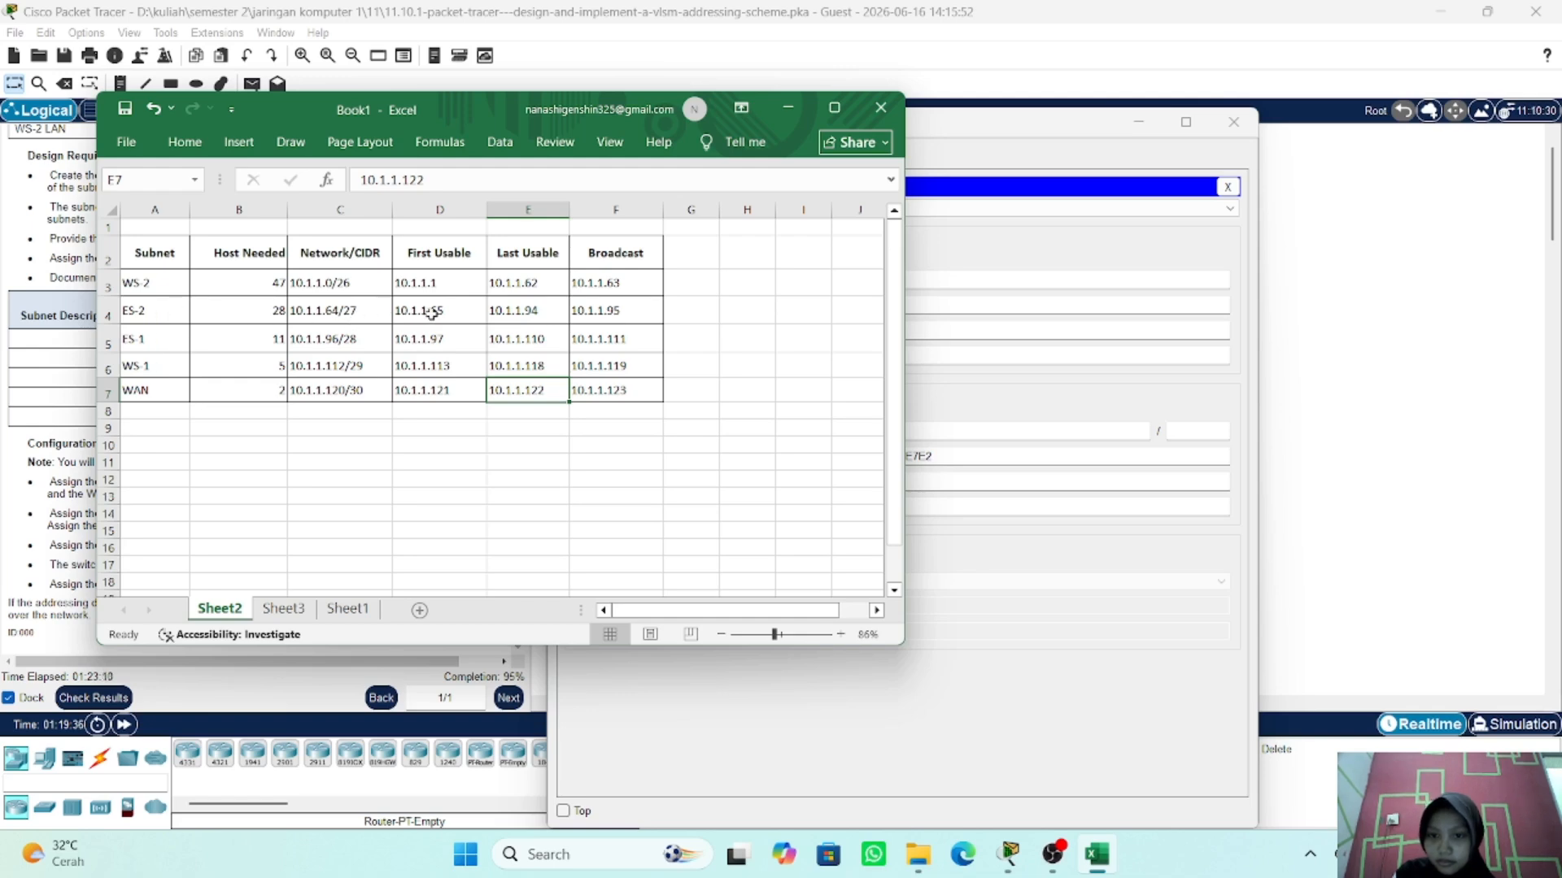
left_click(787, 108)
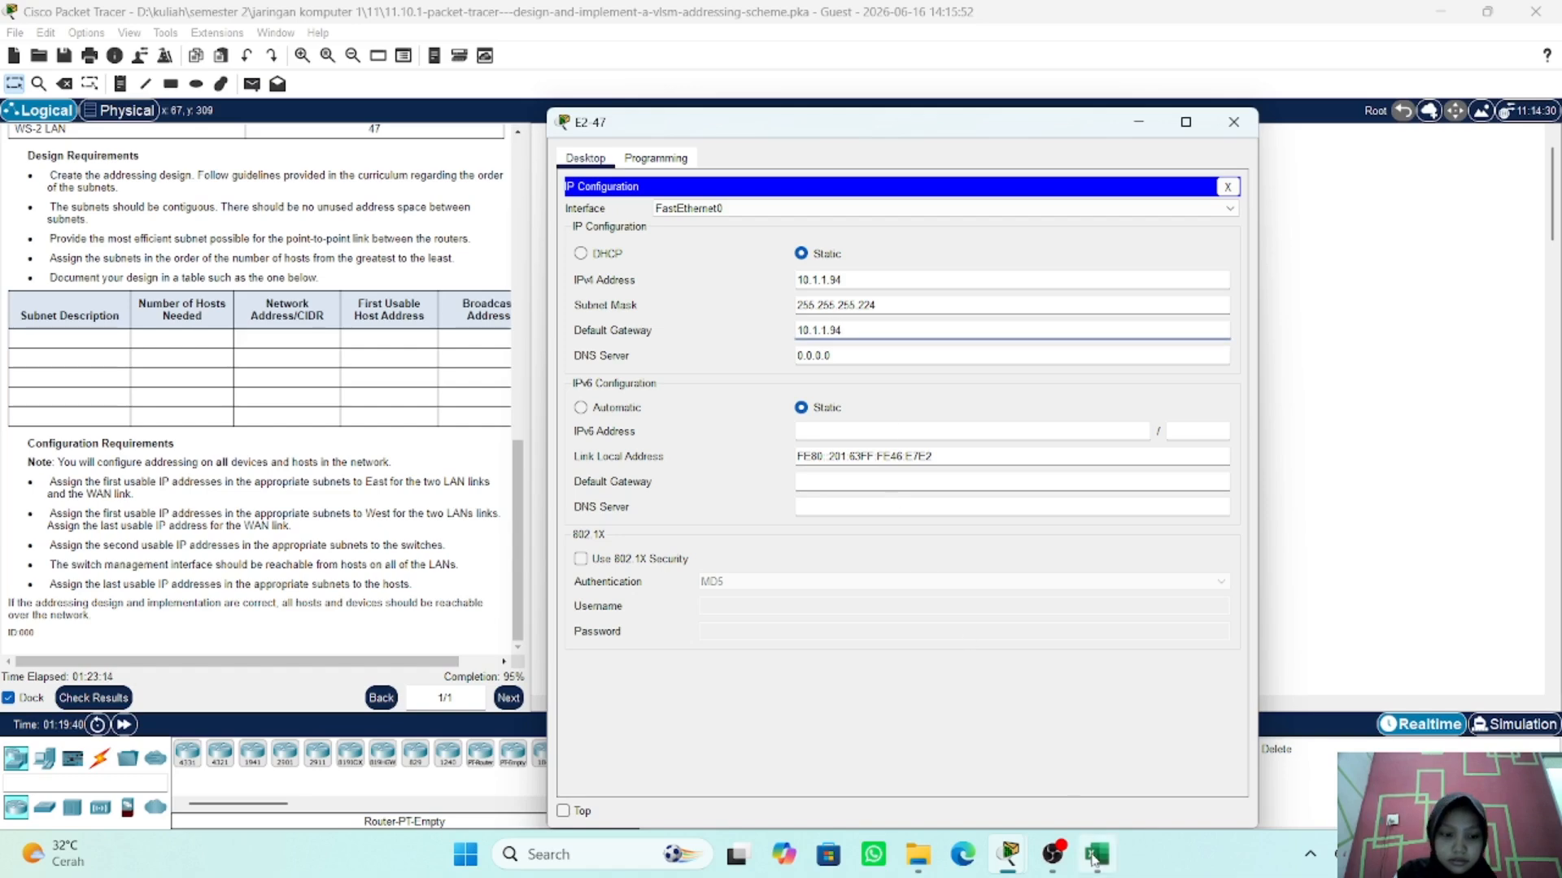
- Set the default gateway of PC E2-47 to 10.1.1.65 and close its window
mouse_move(1096, 854)
mouse_move(1031, 752)
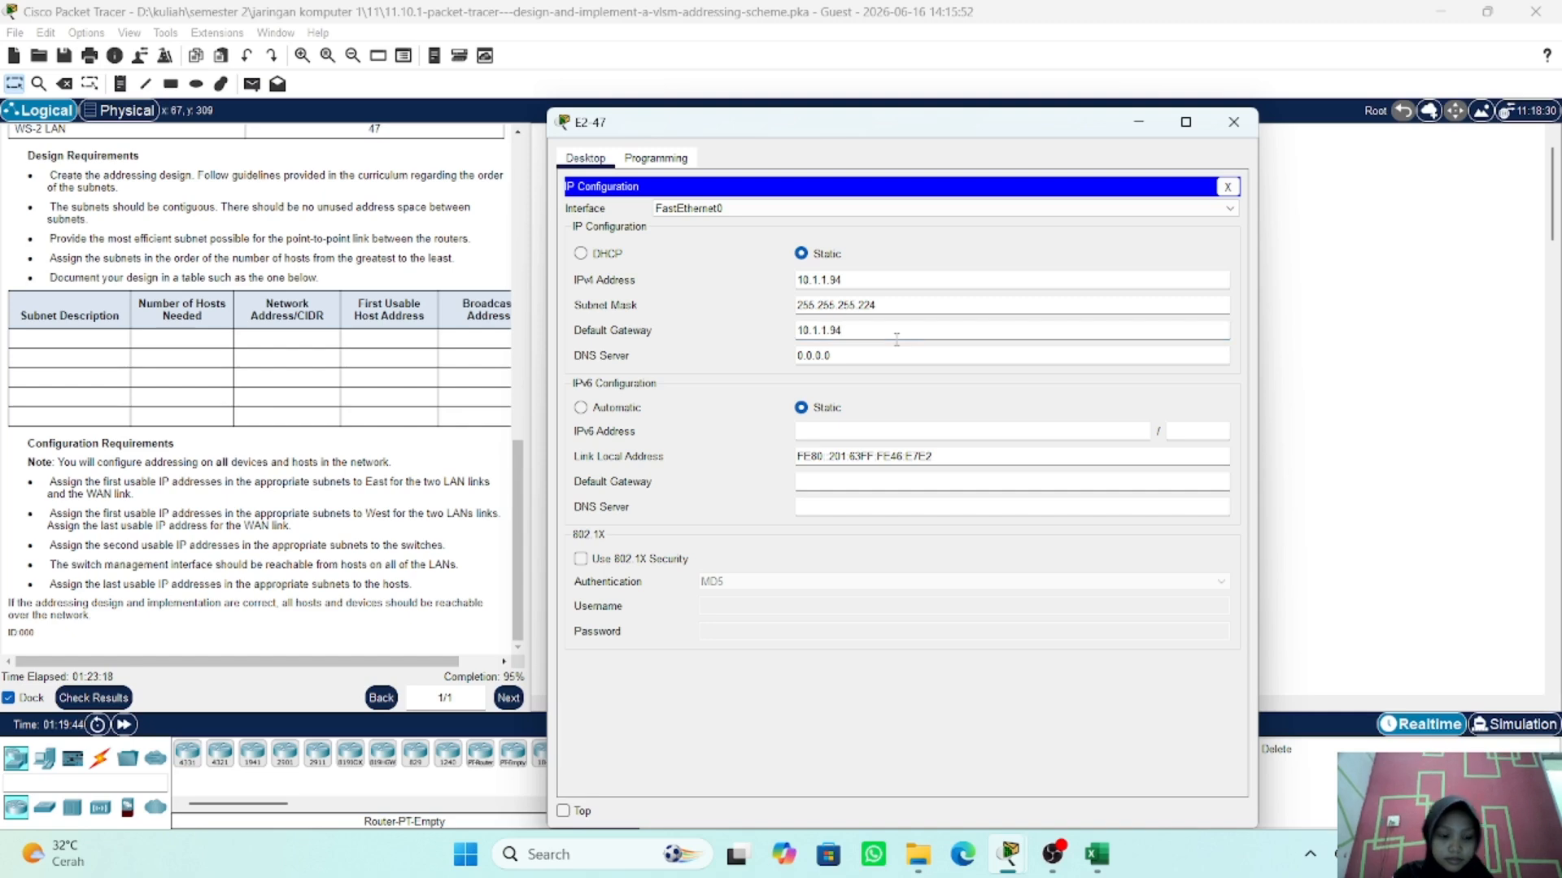
key("BackSpace")
key("BackSpace")
type("65")
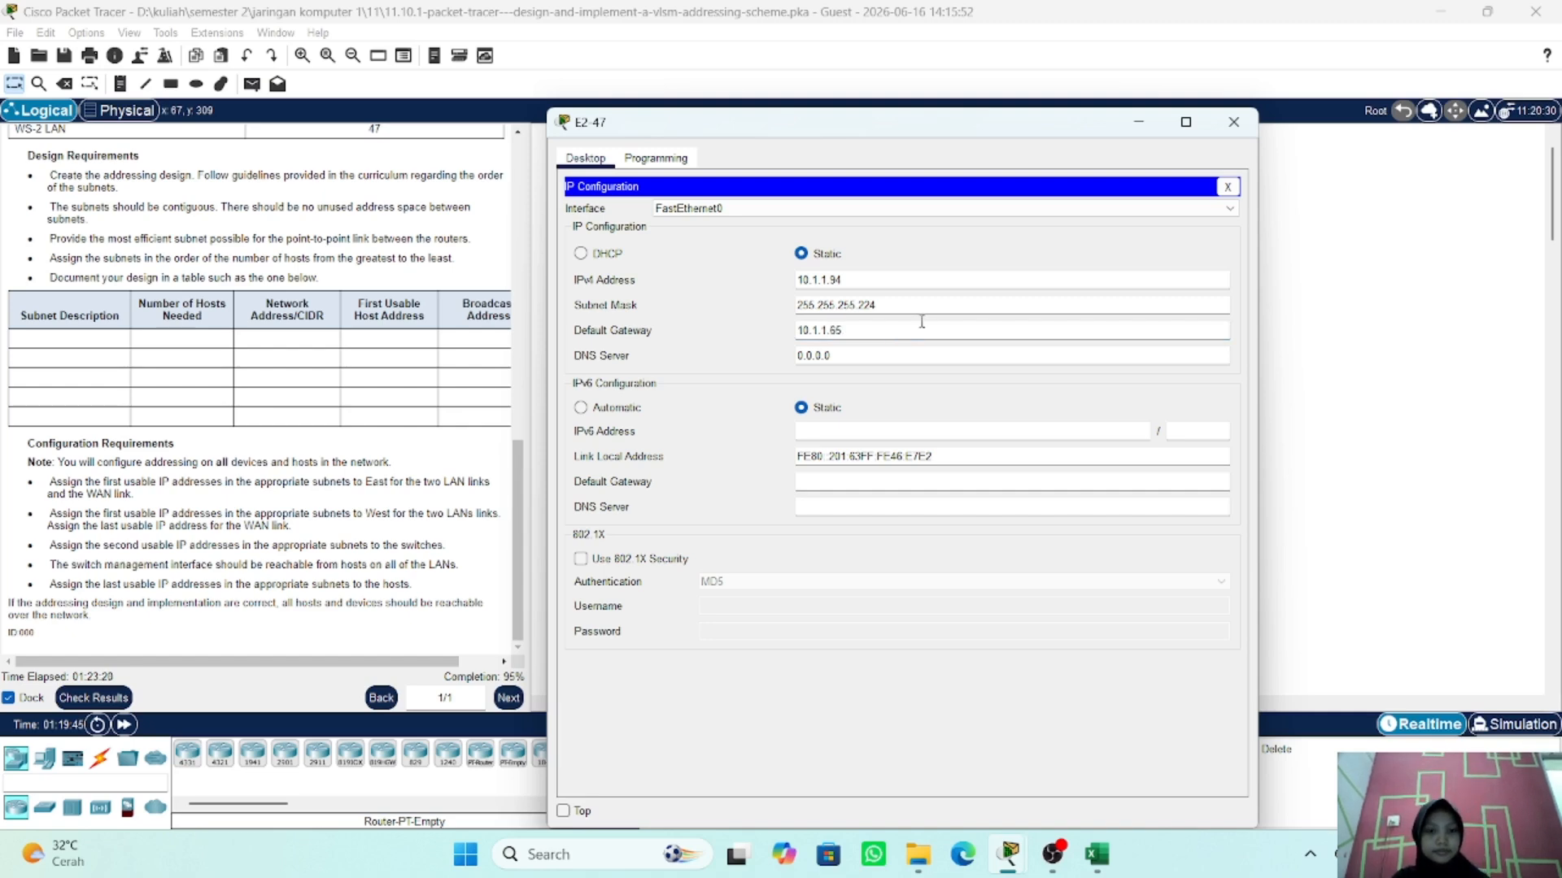
left_click(1233, 122)
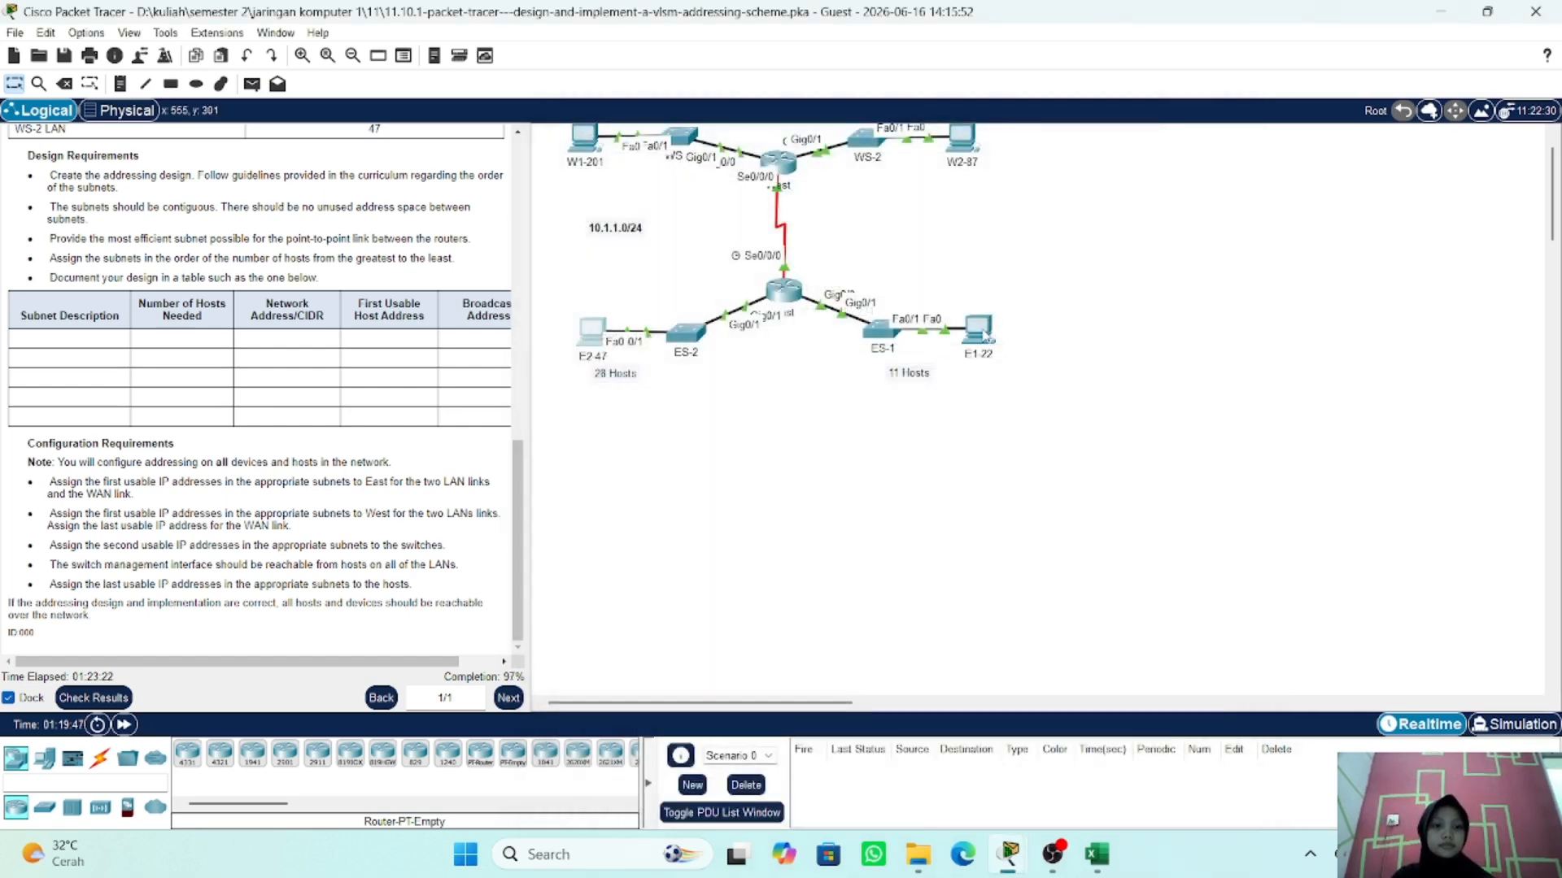
- Return to the Command Prompt of PC E1-22 and repeat the ping to 10.1.1.94
left_click(984, 335)
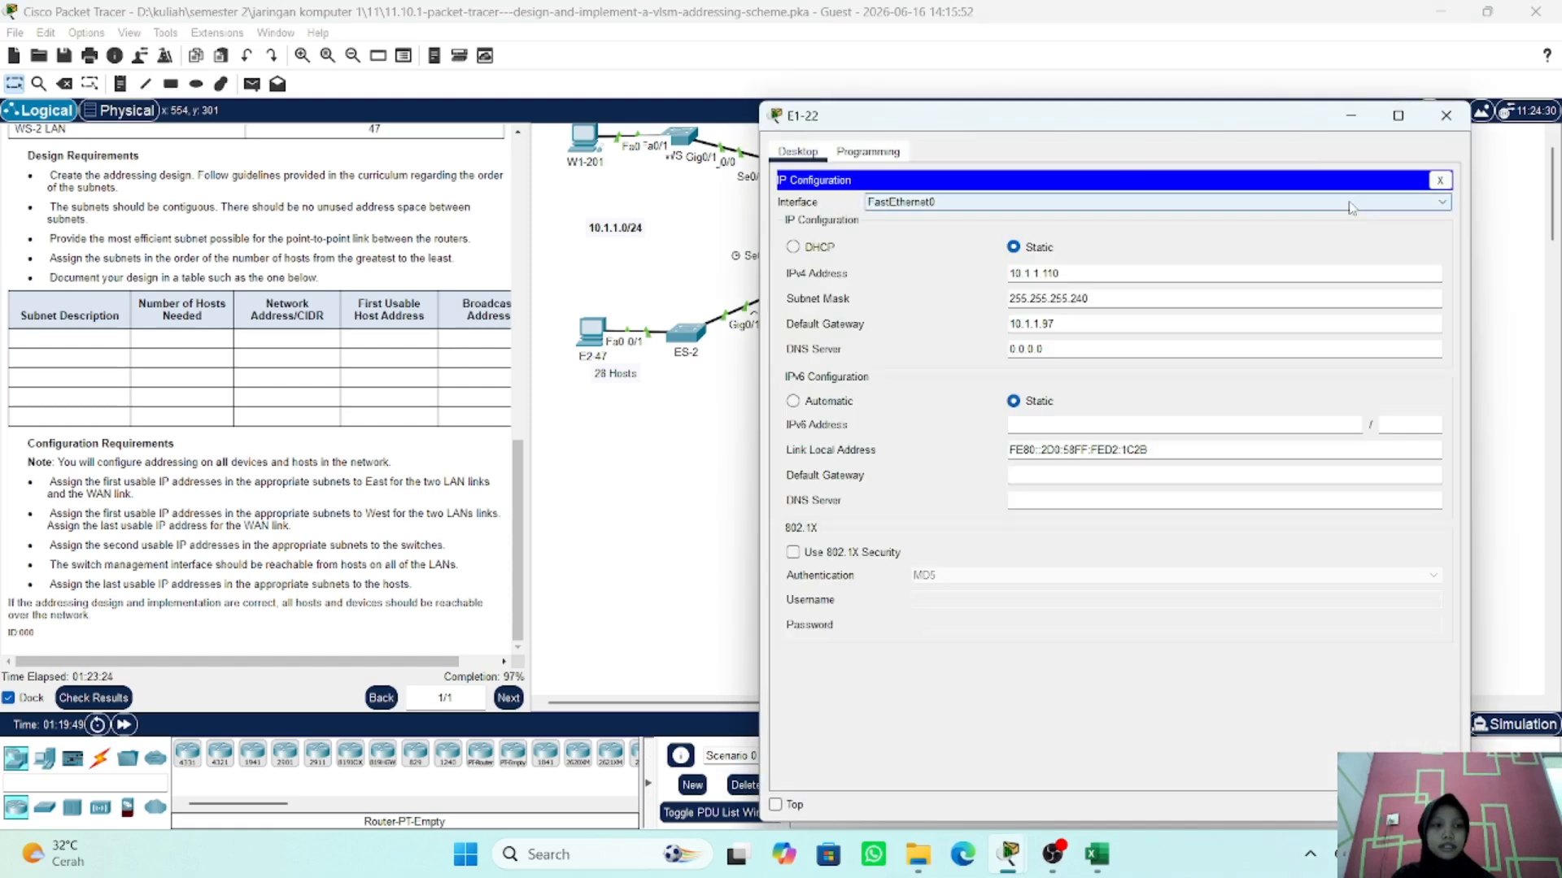
left_click(1439, 180)
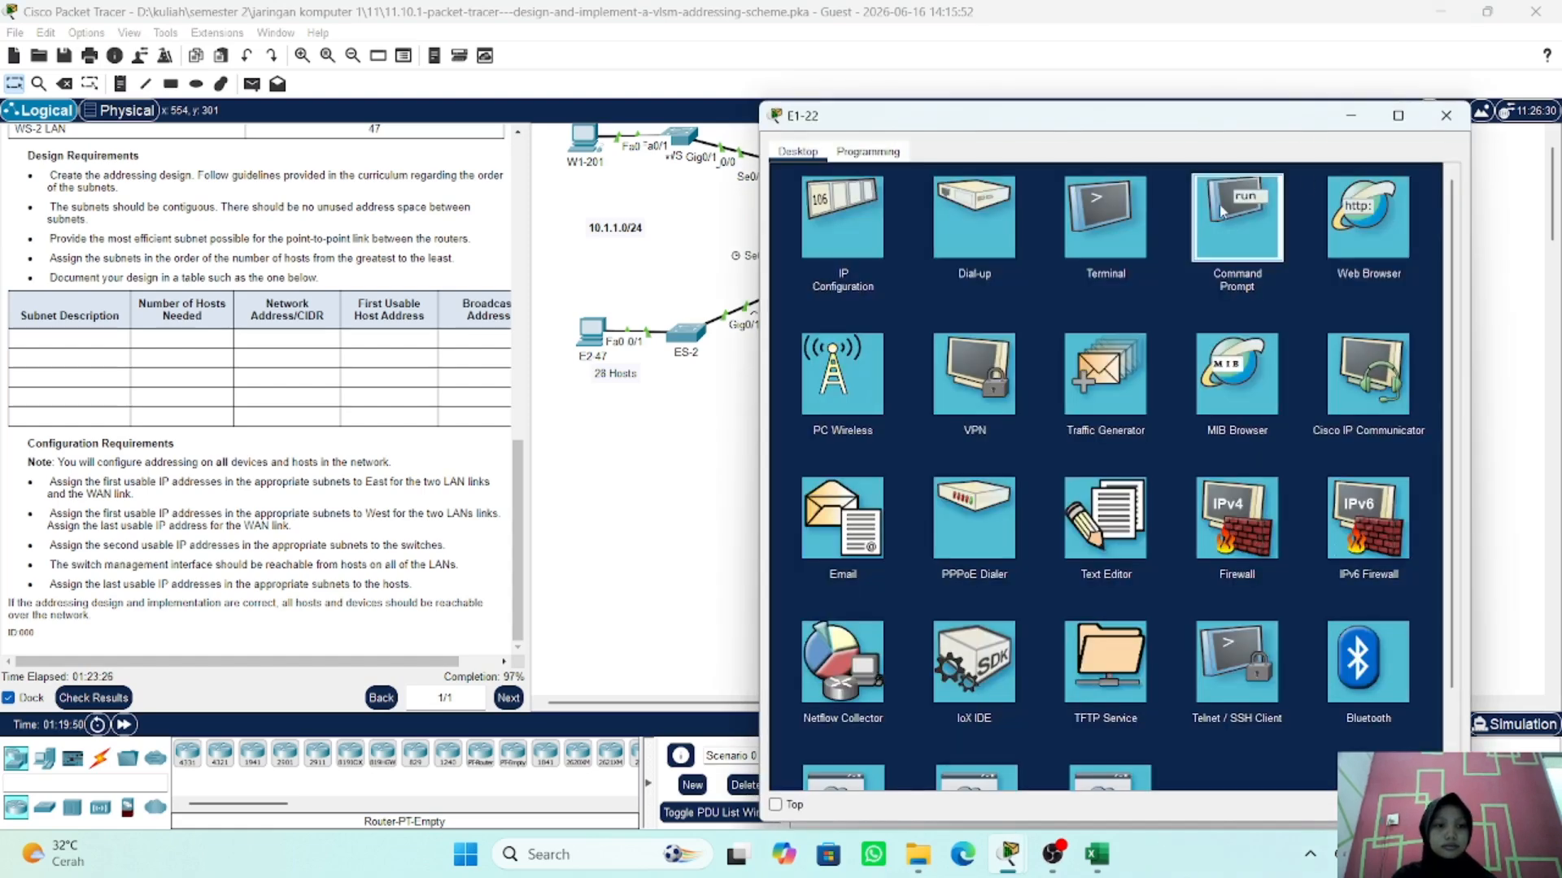
left_click(1218, 203)
key("Up")
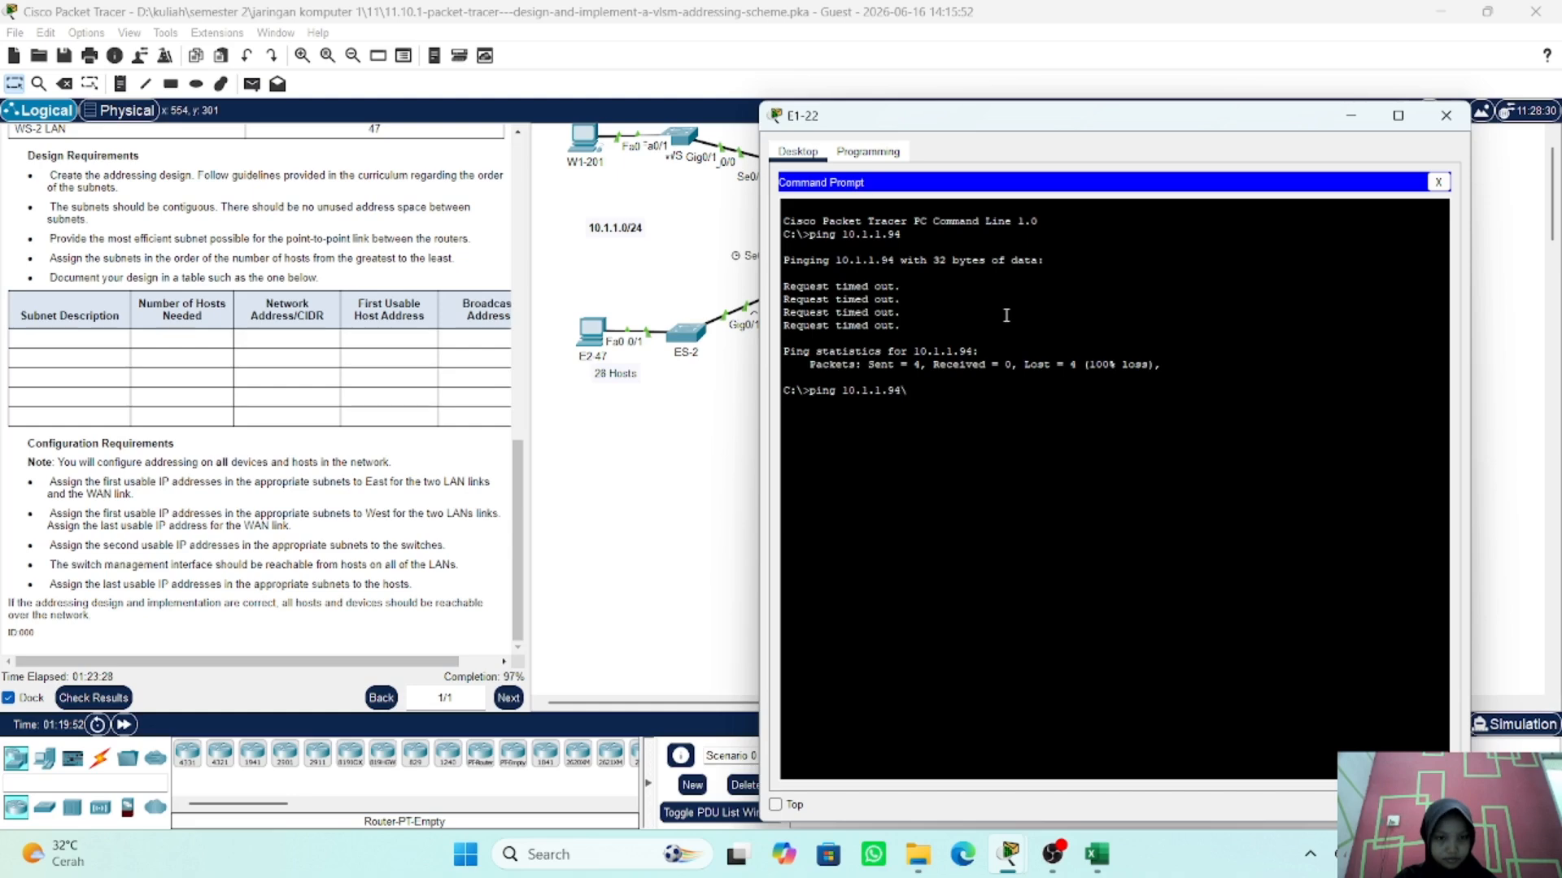
key("Return")
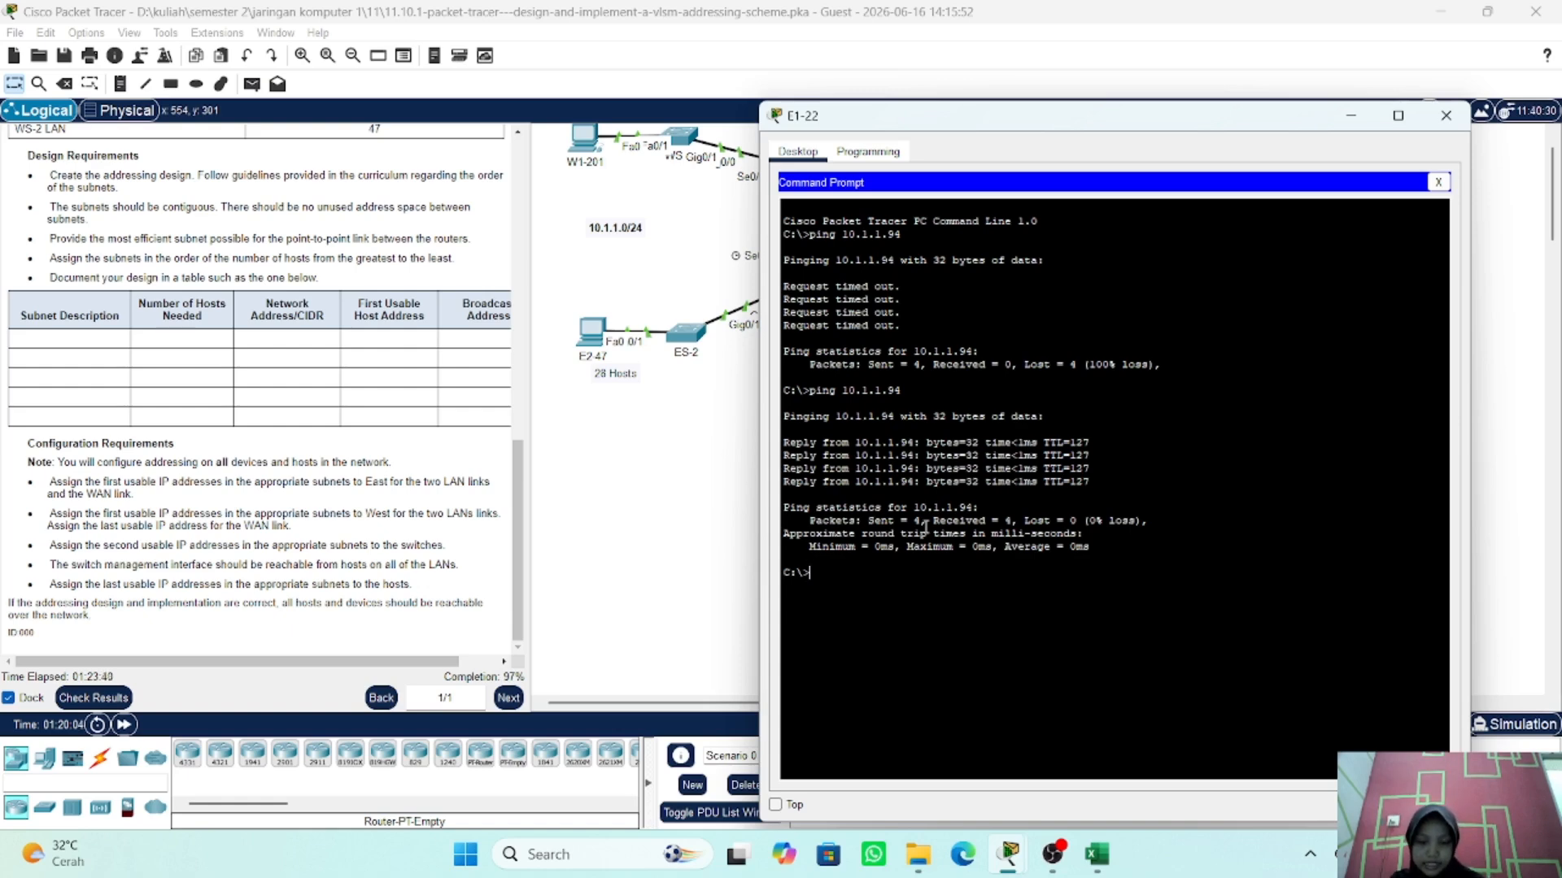
- Test connectivity from PC E1-22 to PC W2-87 by running ping 10.1.1.62
scroll(632, 215, "up", 1)
scroll(632, 216, "right", 1)
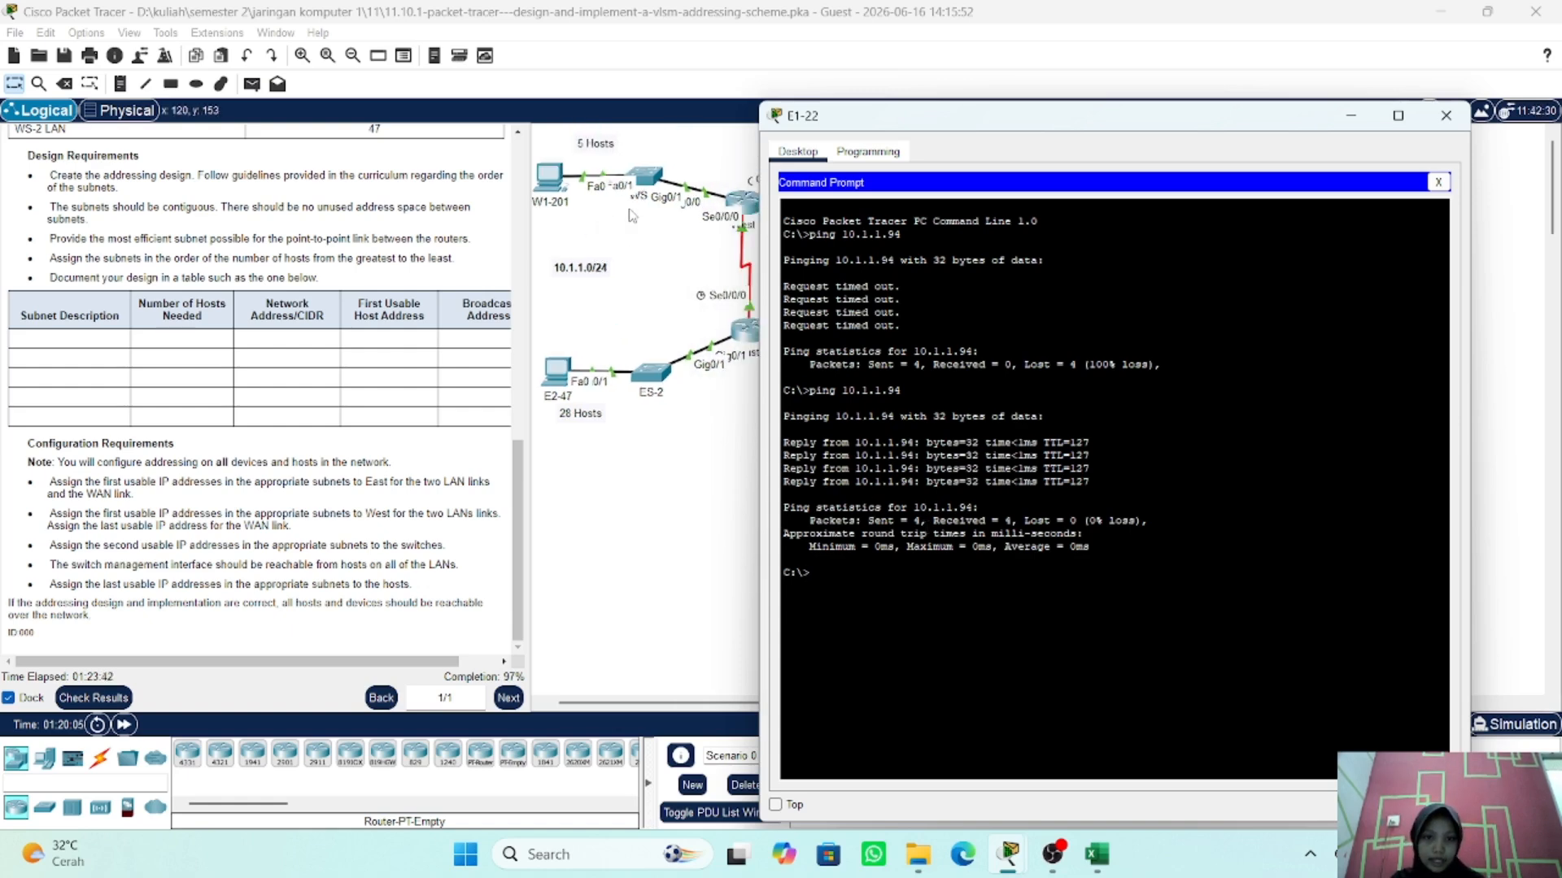
scroll(632, 215, "right", 10)
scroll(632, 215, "left", 6)
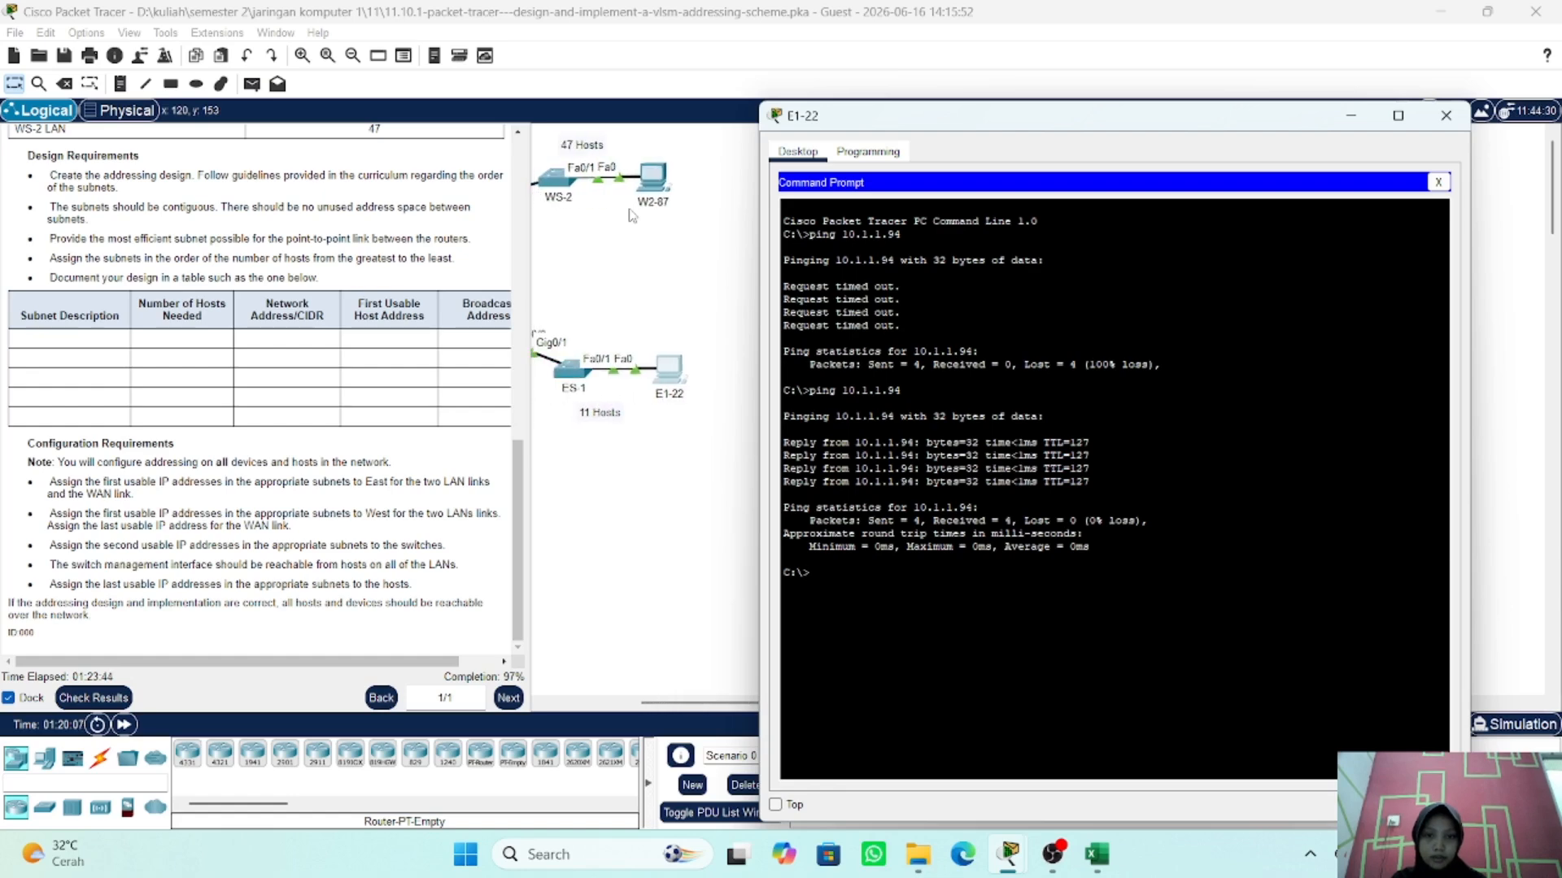
scroll(632, 215, "left", 1)
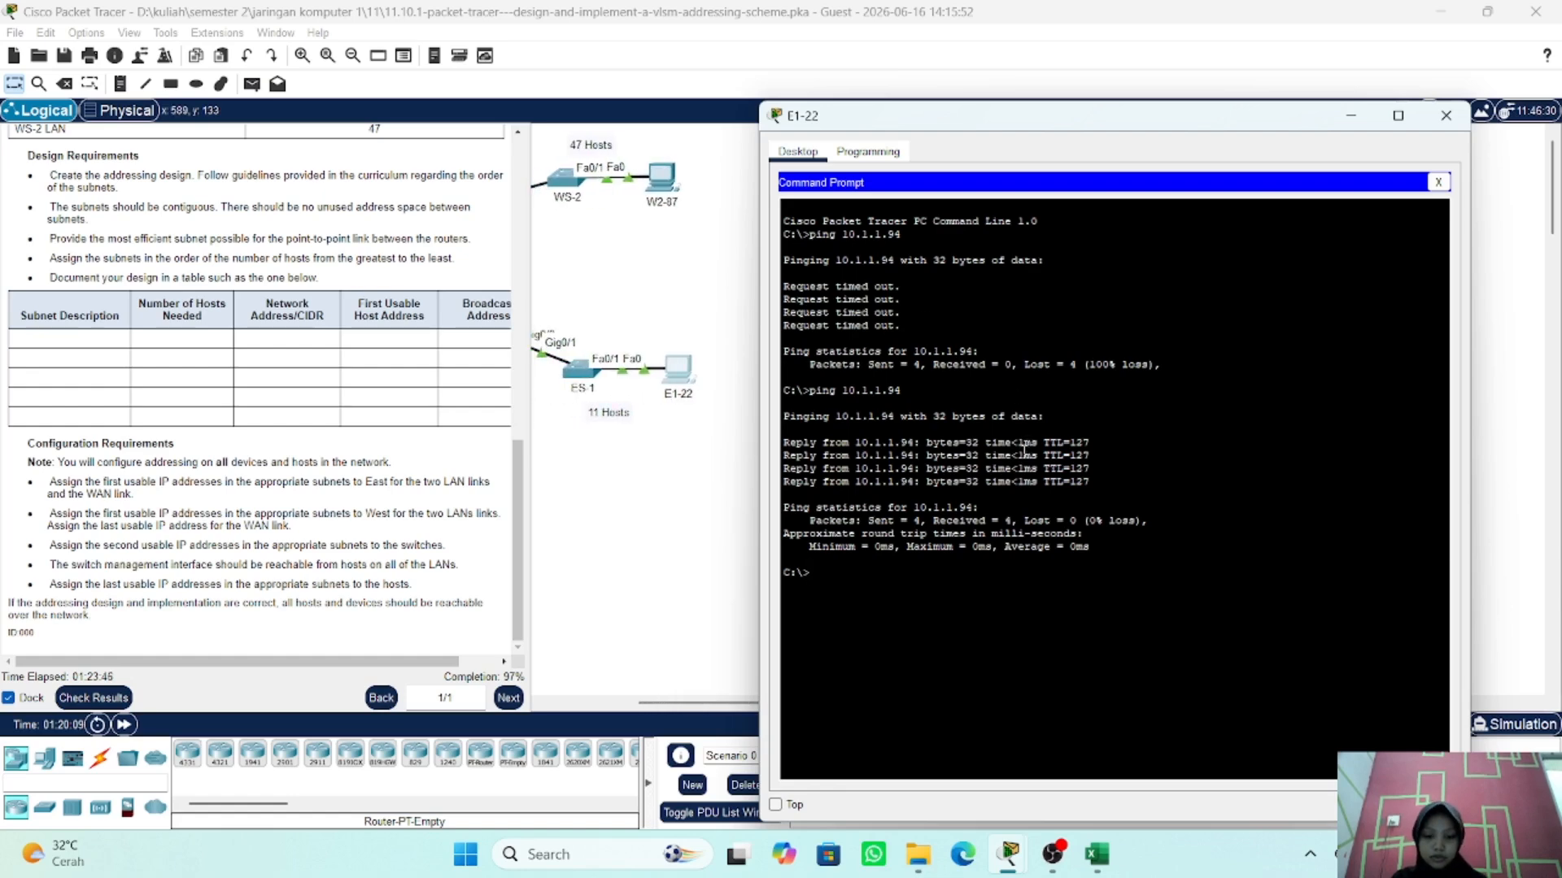
type("pi")
key("BackSpace")
key("BackSpace")
key("Up")
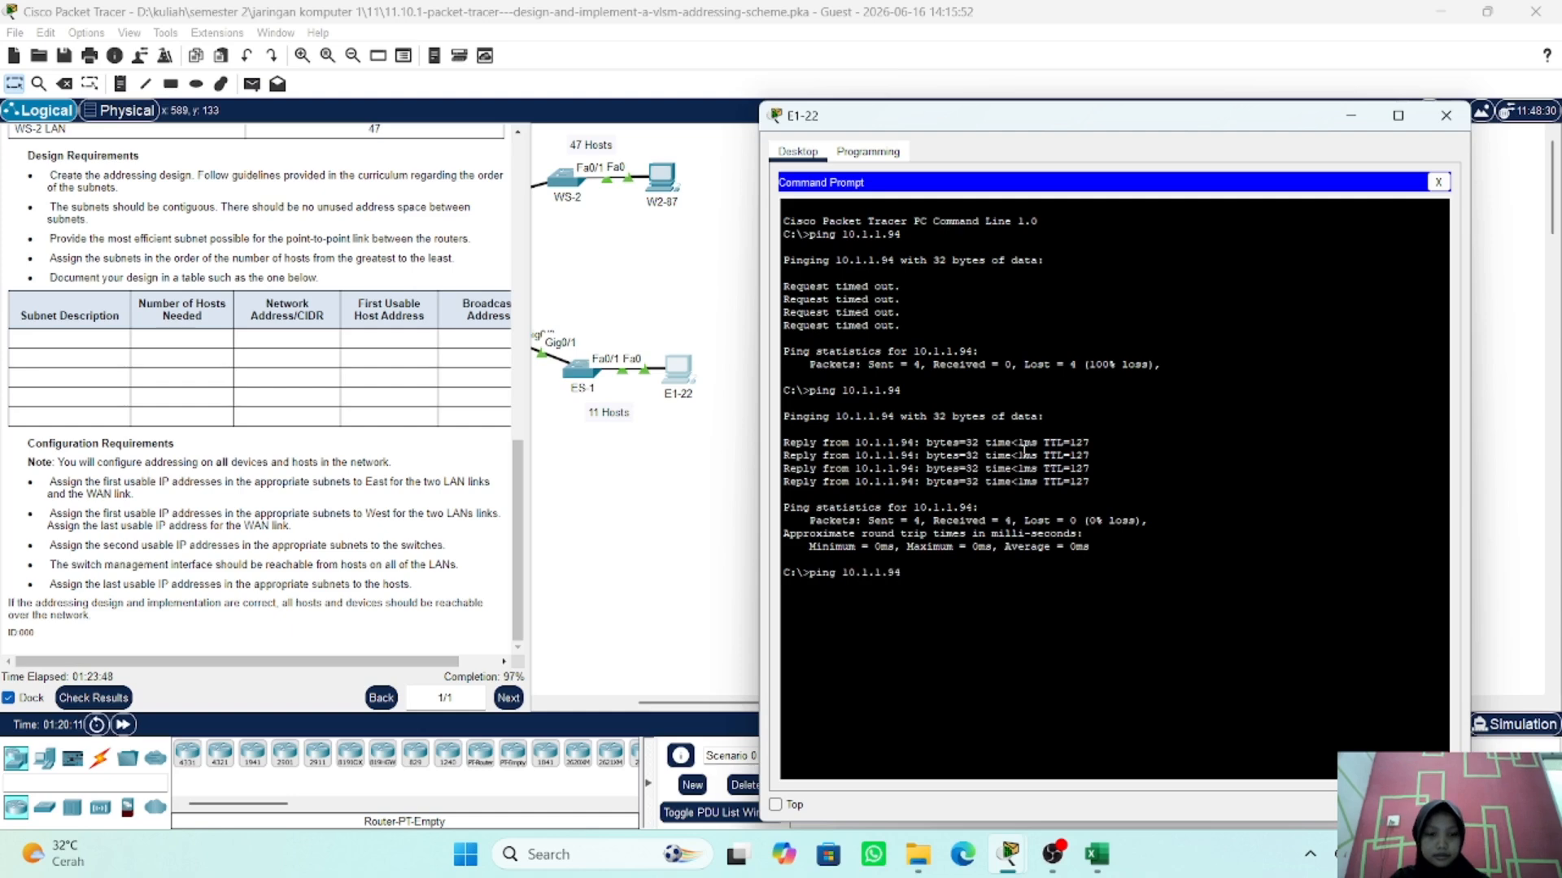
key("BackSpace")
key("BackSpace")
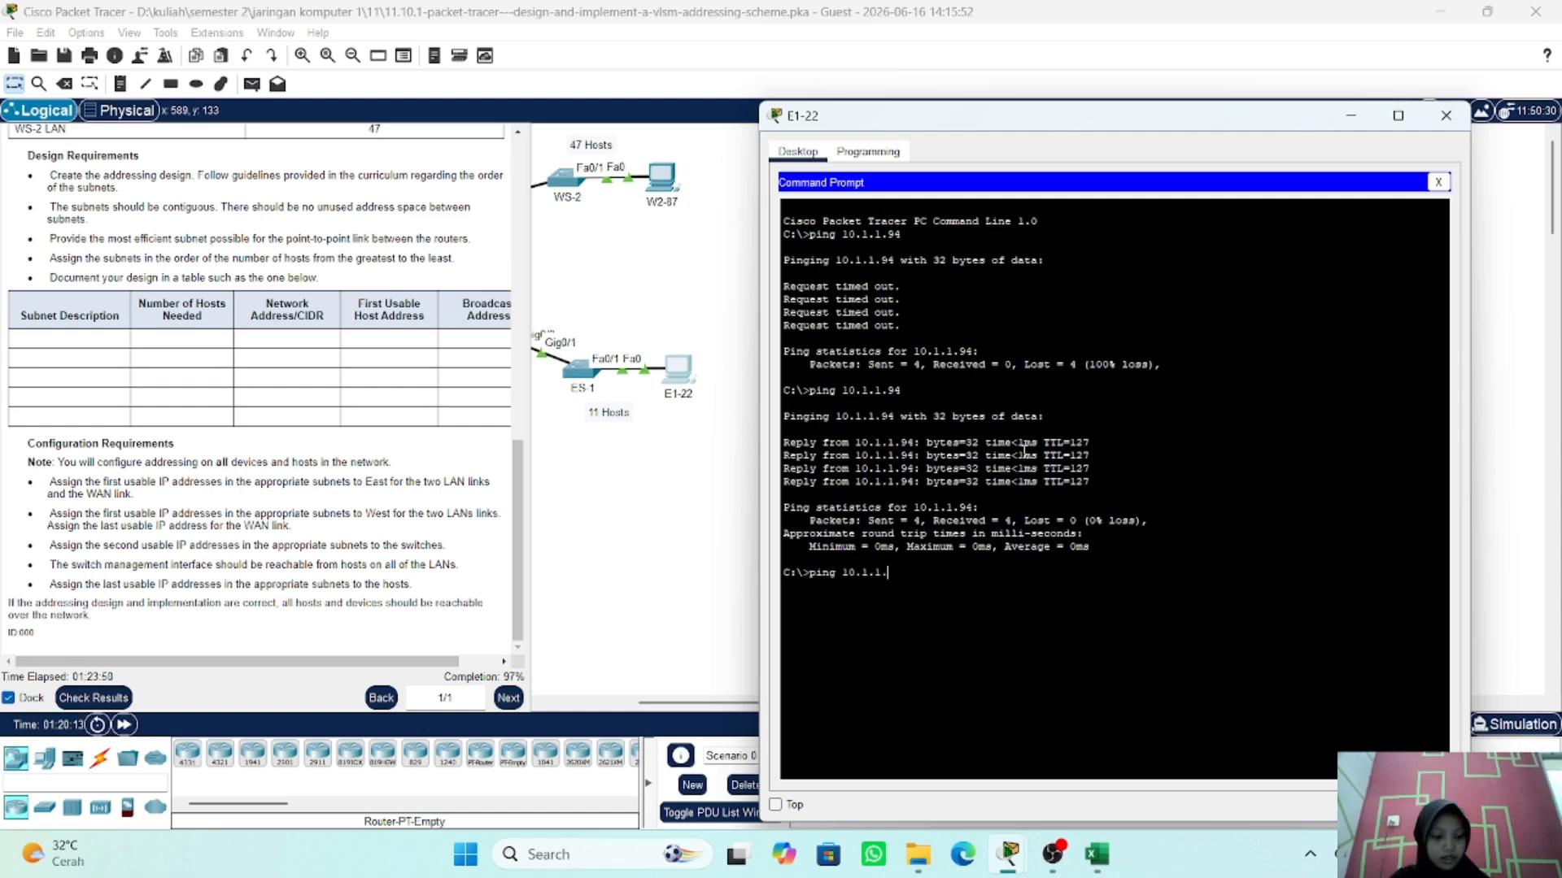
type("62")
key("Return")
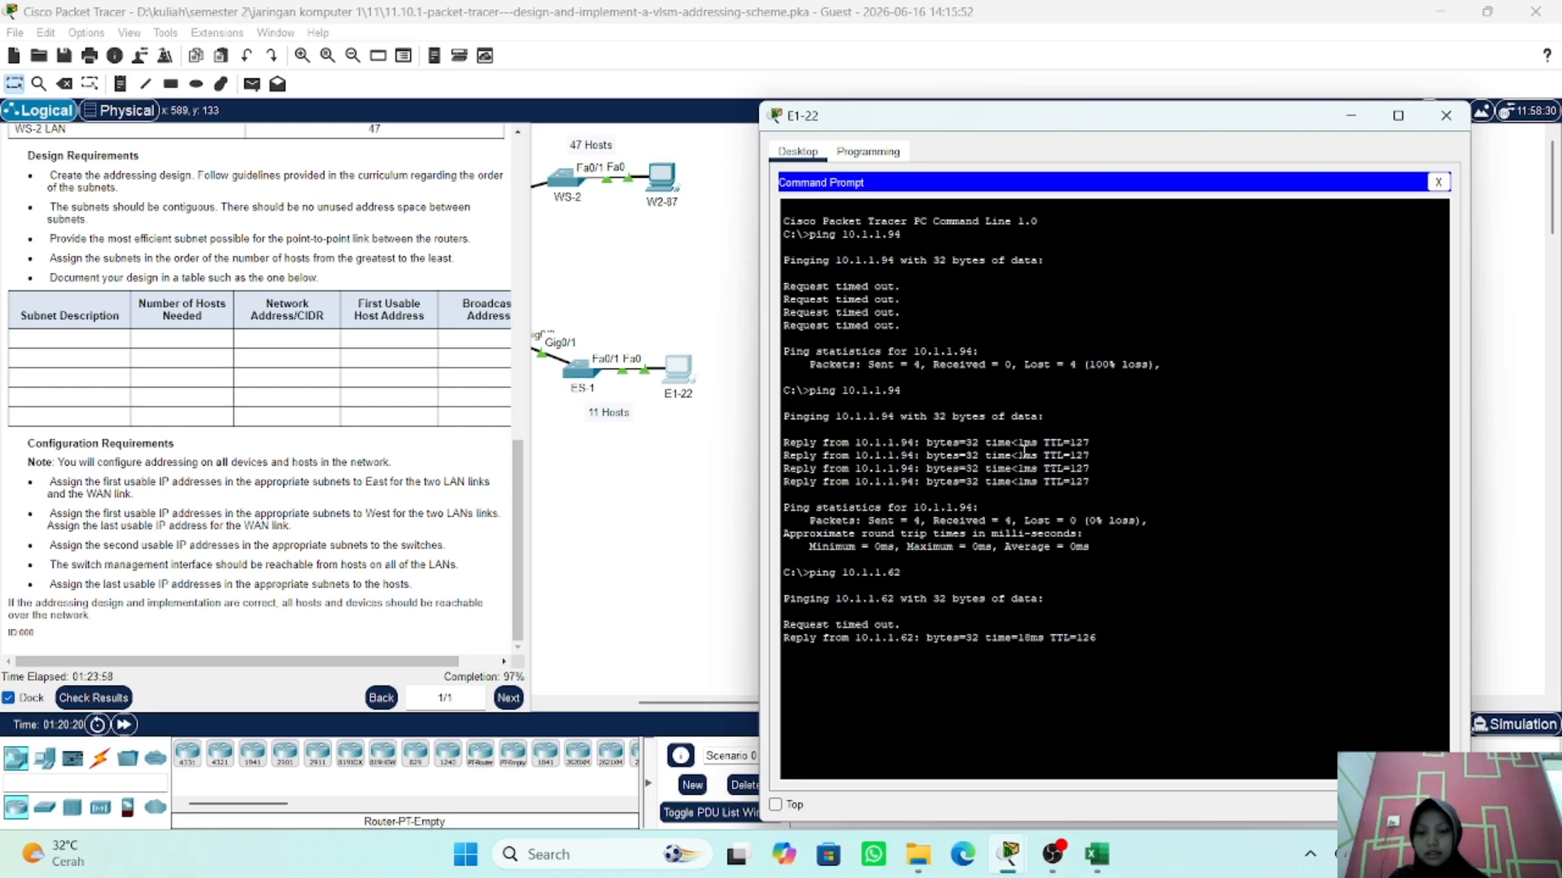
scroll(668, 415, "left", 5)
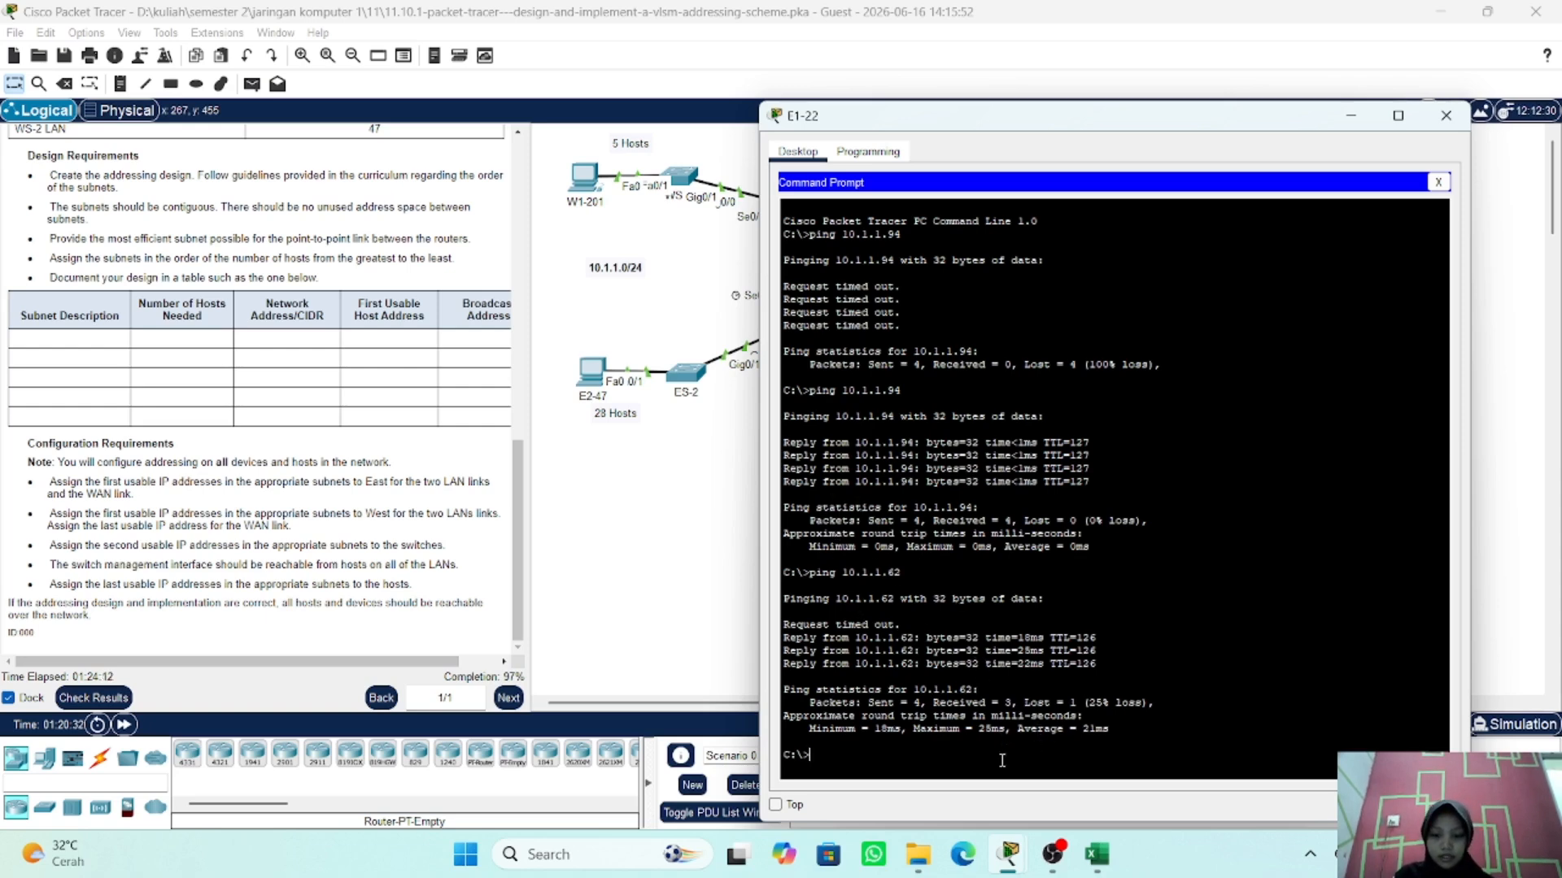
- Test connectivity from PC E1-22 to PC W1-201 by running ping 10.1.1.118
key("Up")
key("BackSpace")
key("BackSpace")
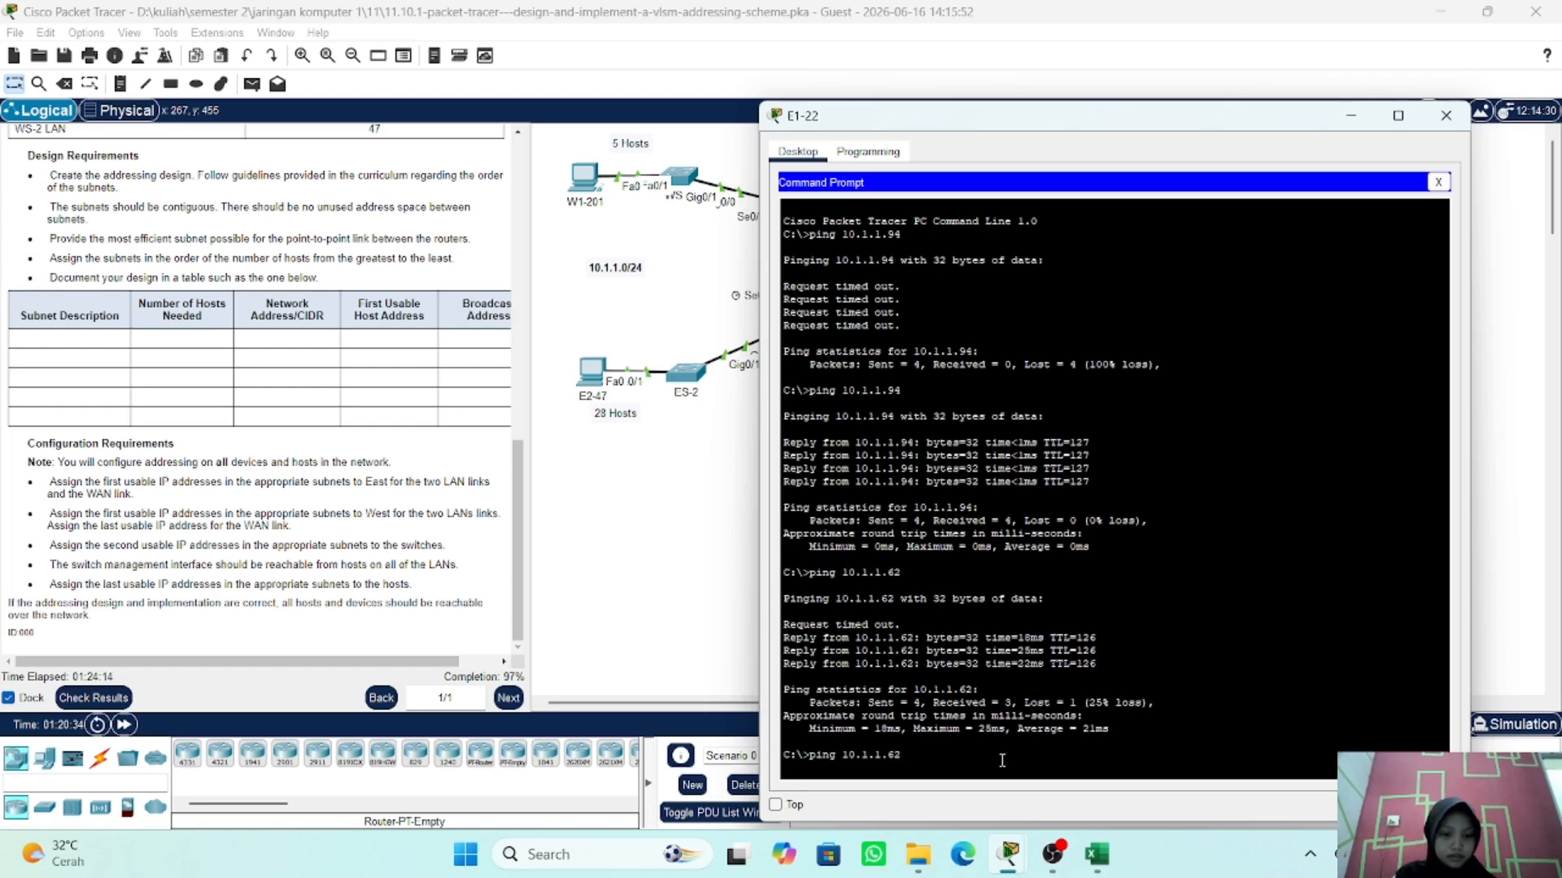
type("118")
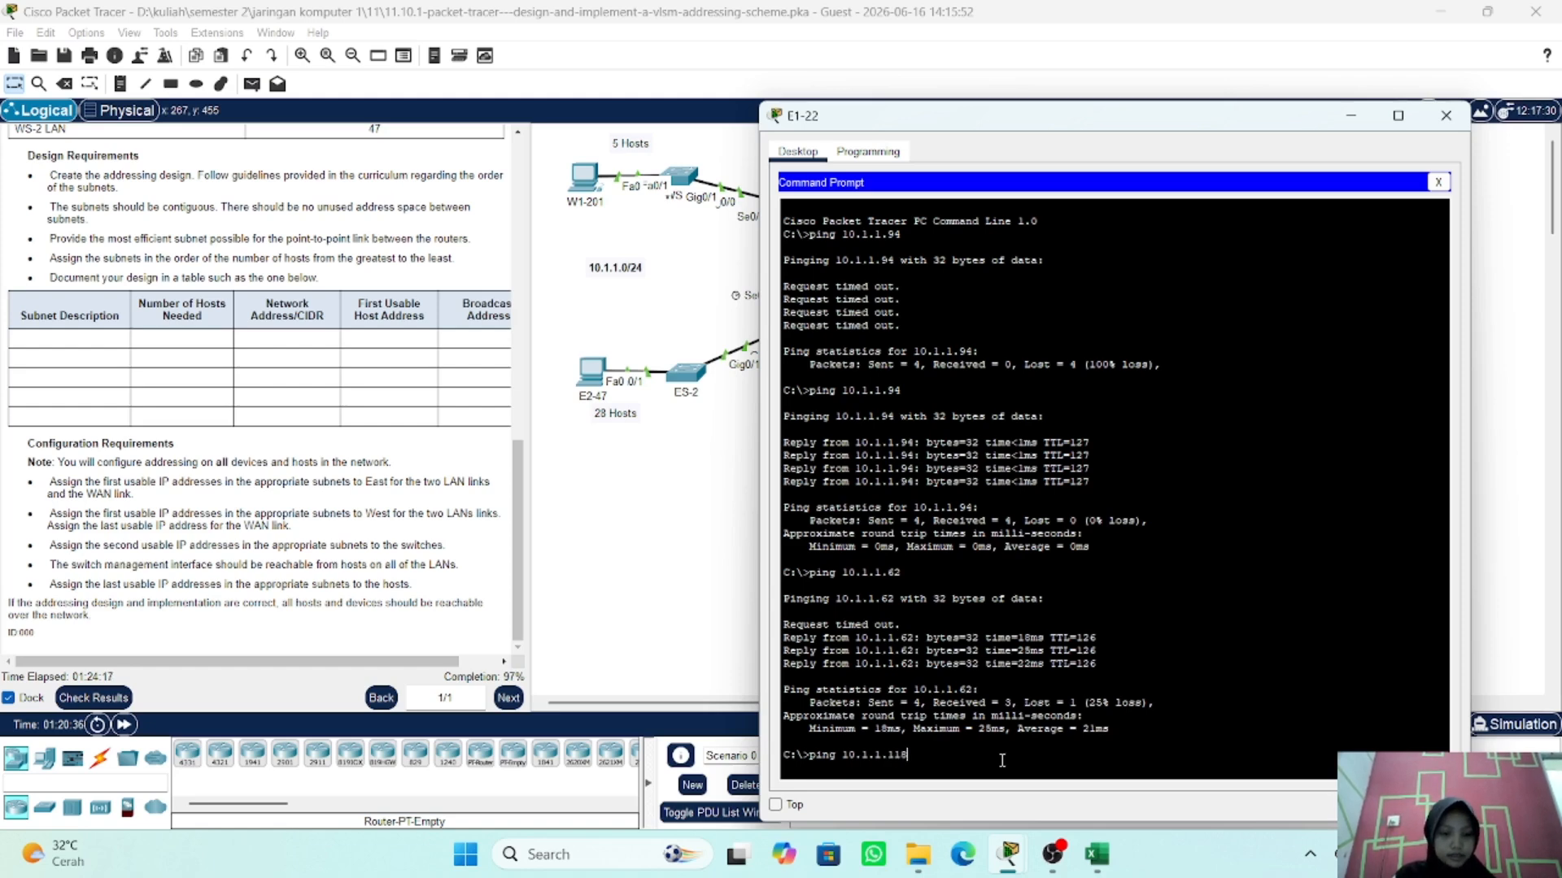
key("Return")
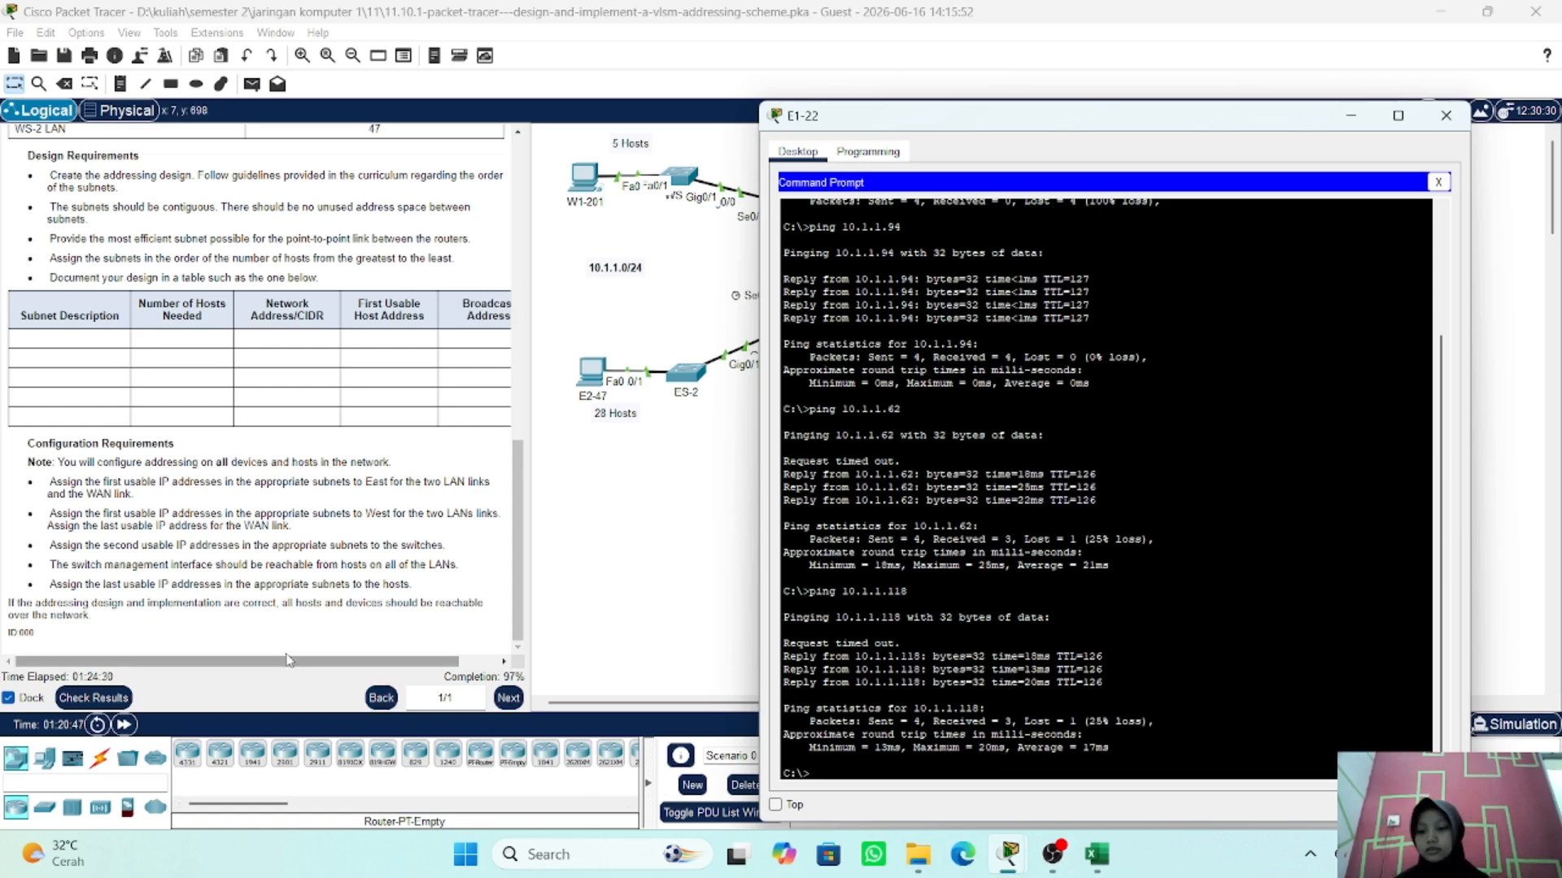
- Check the activity results, review the assessment items for incorrect entries and the connectivity tests, and close the results
left_click(94, 697)
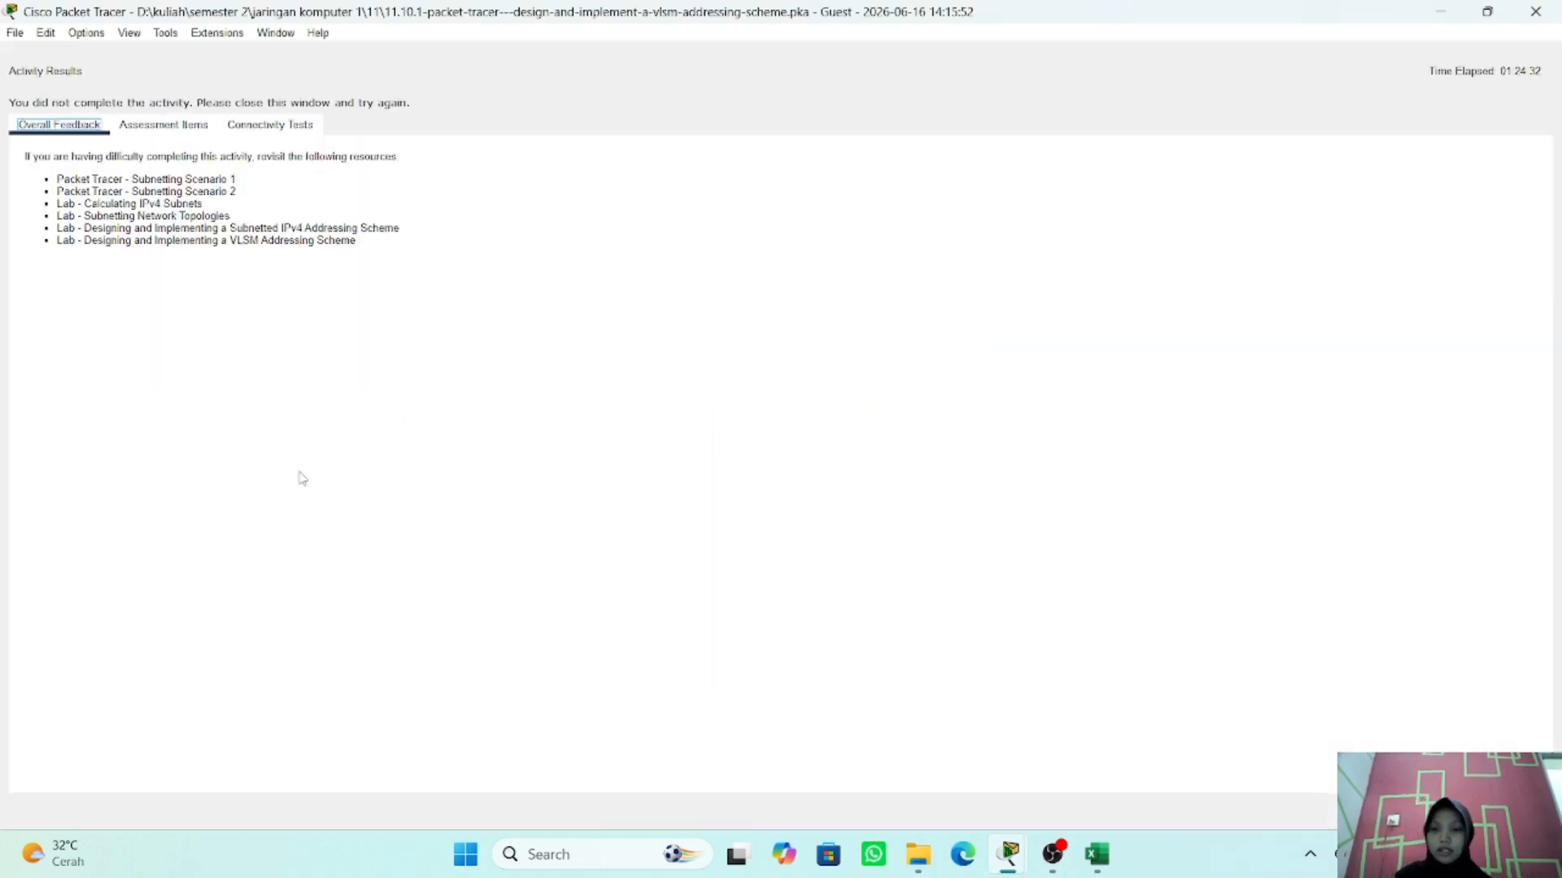
left_click(176, 127)
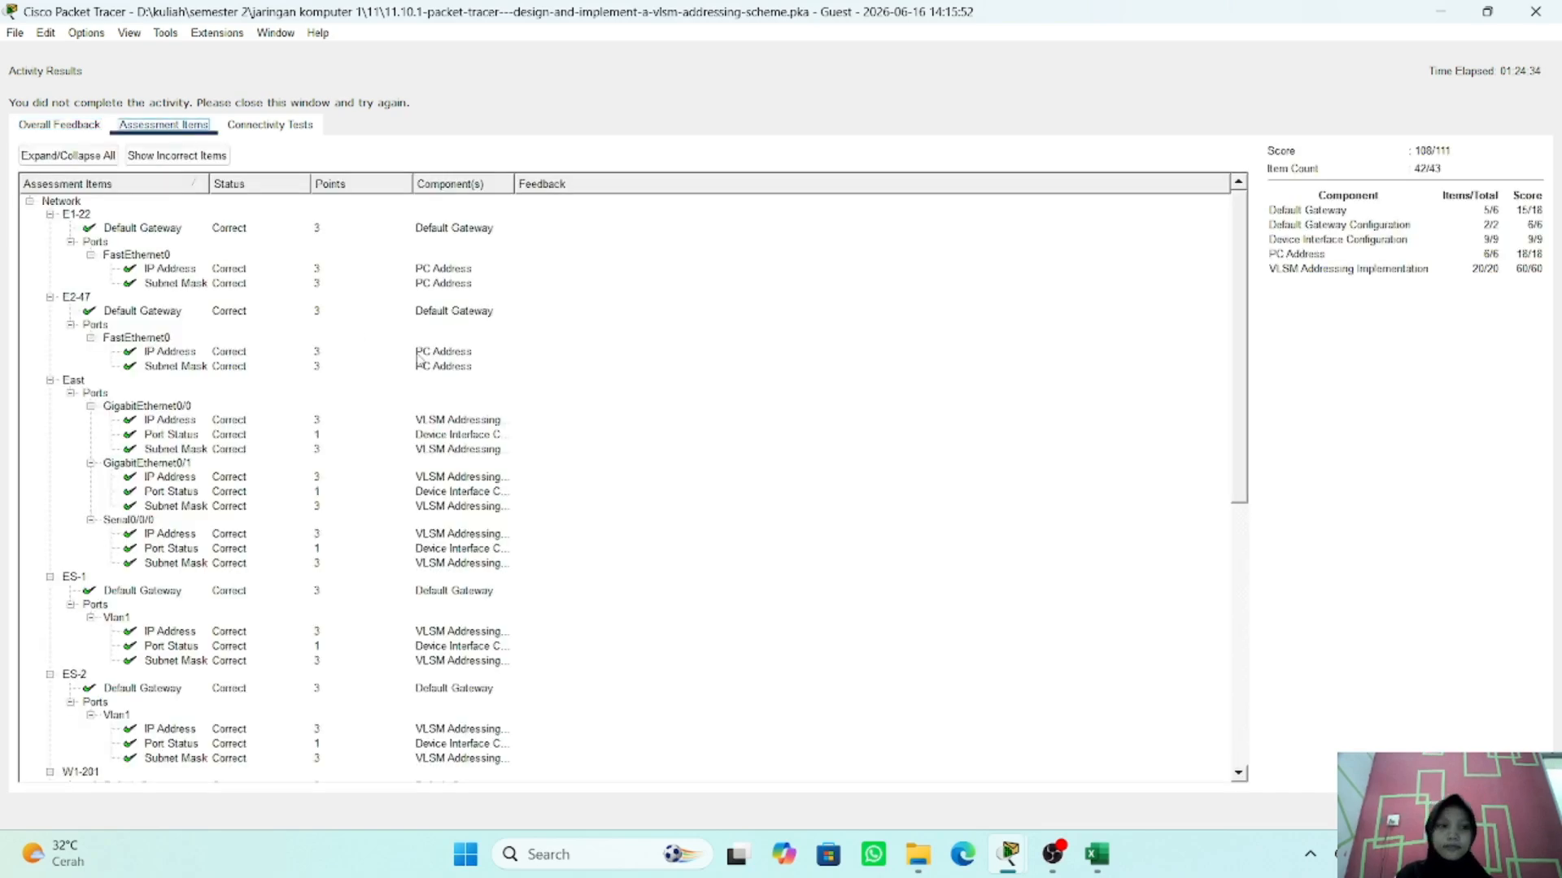
scroll(419, 358, "down", 10)
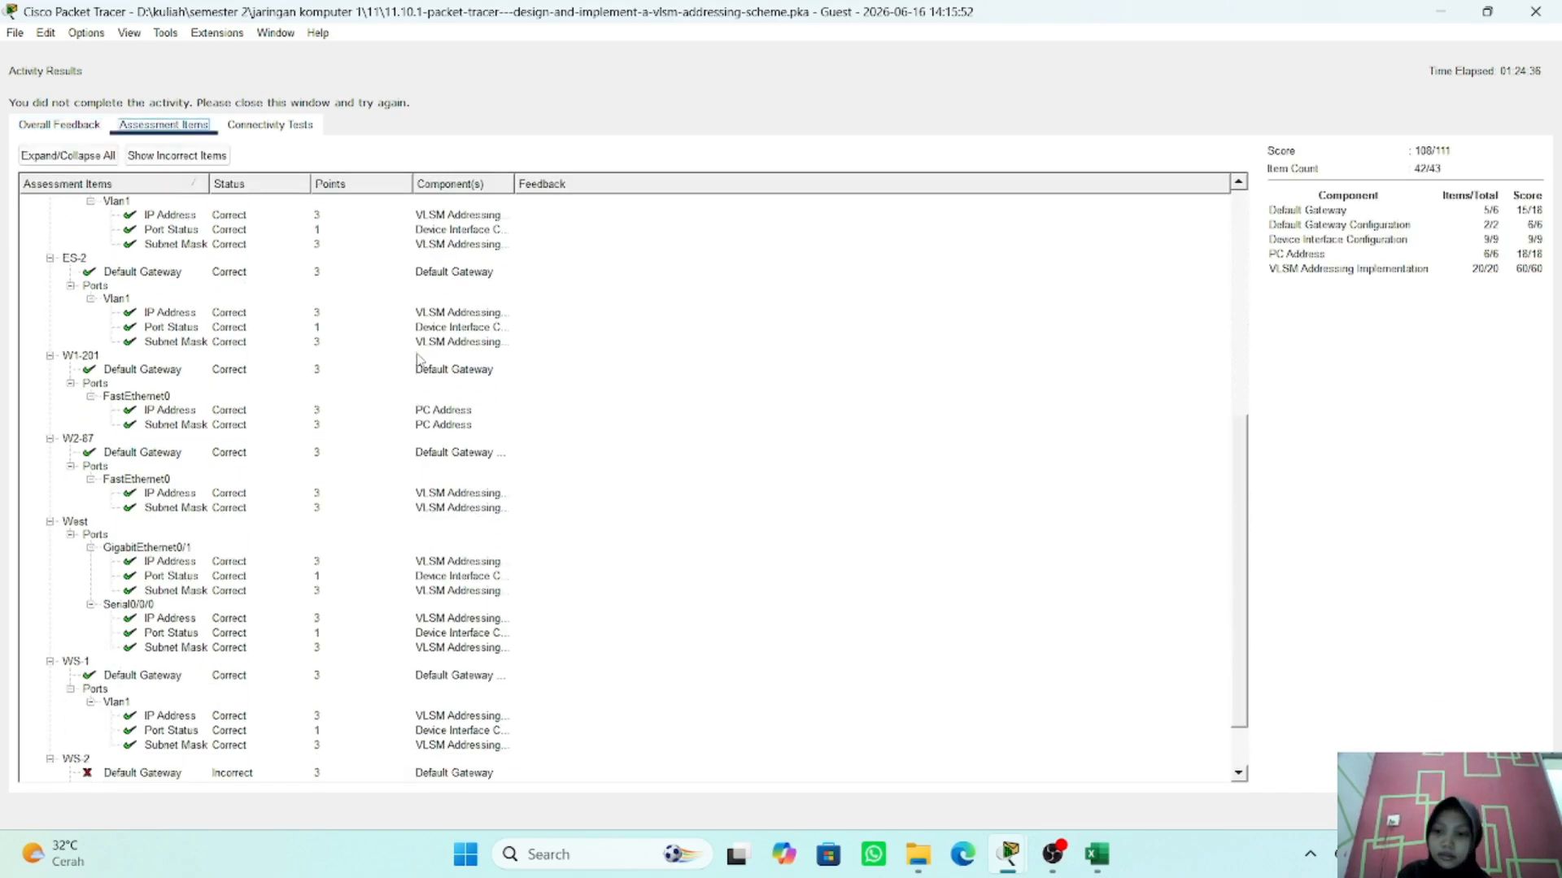
scroll(417, 359, "down", 2)
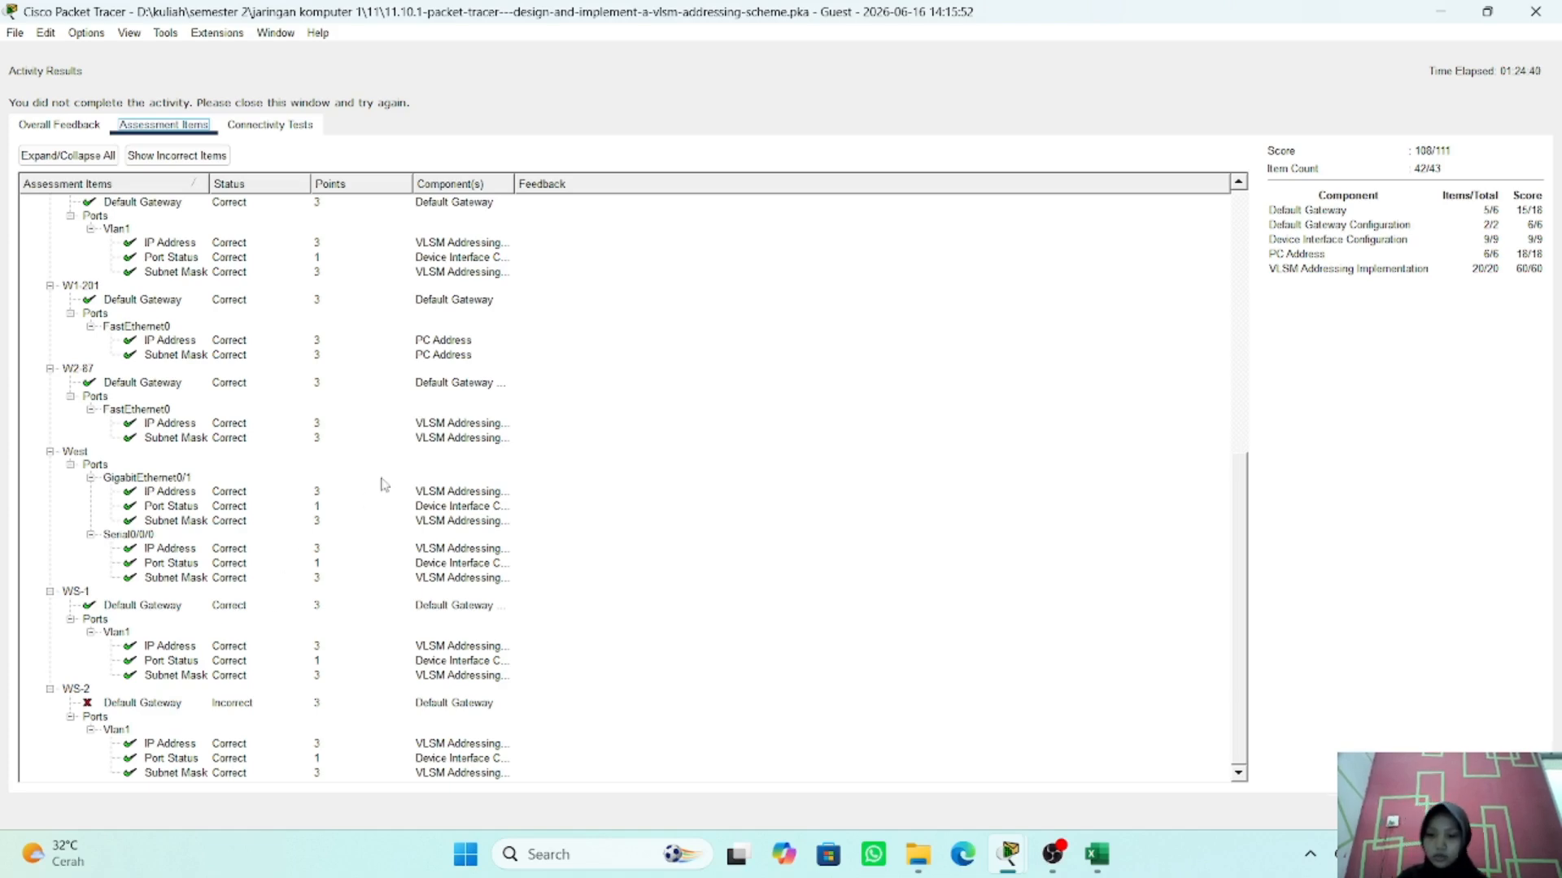
key("ctrl+Tab")
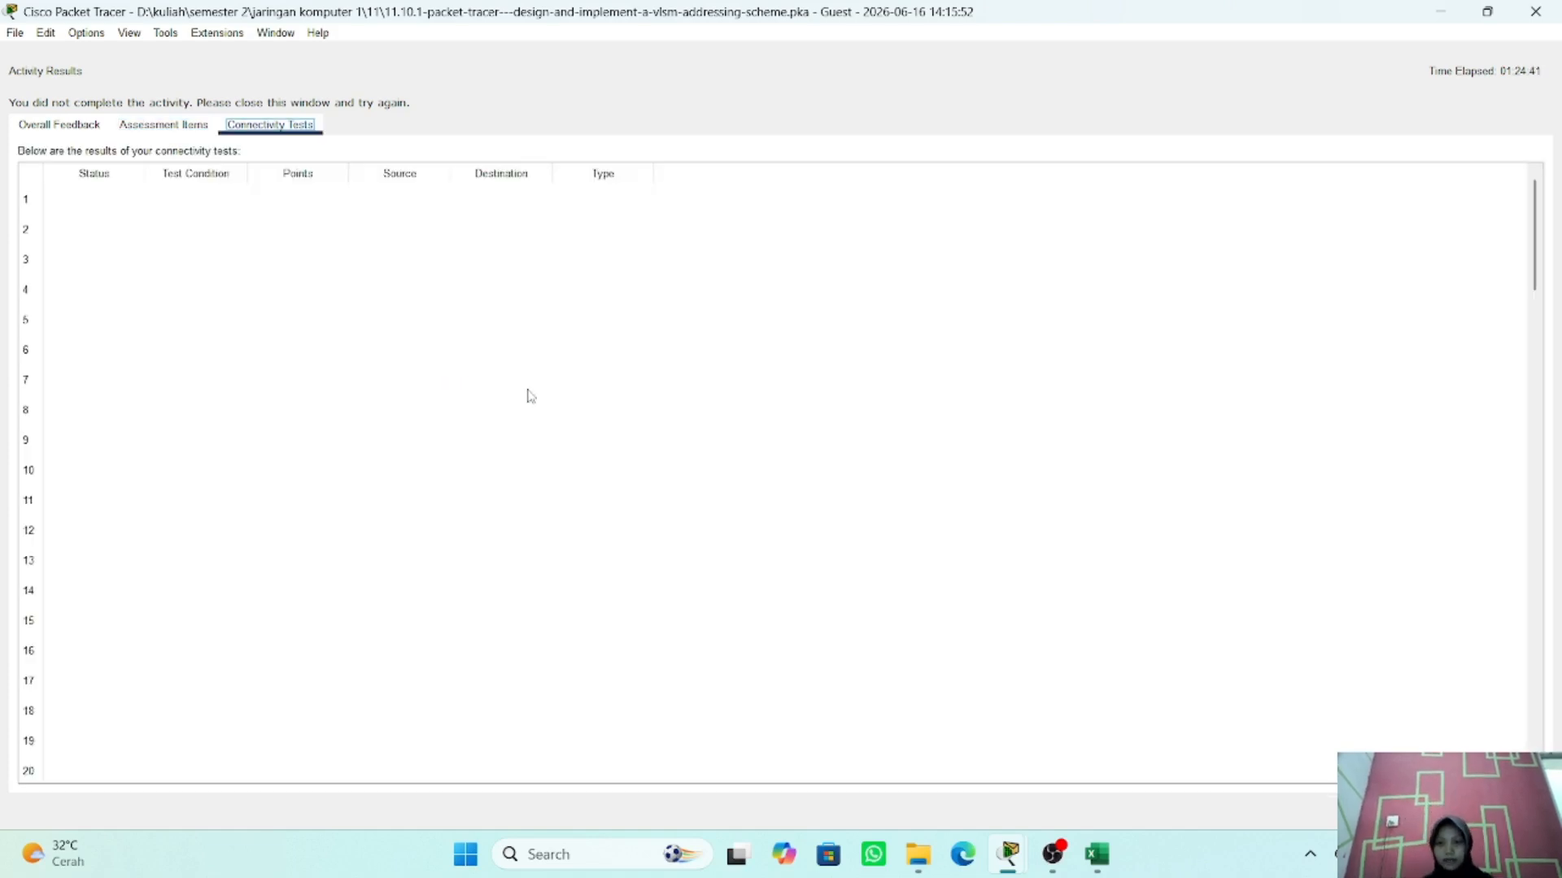
left_click(153, 123)
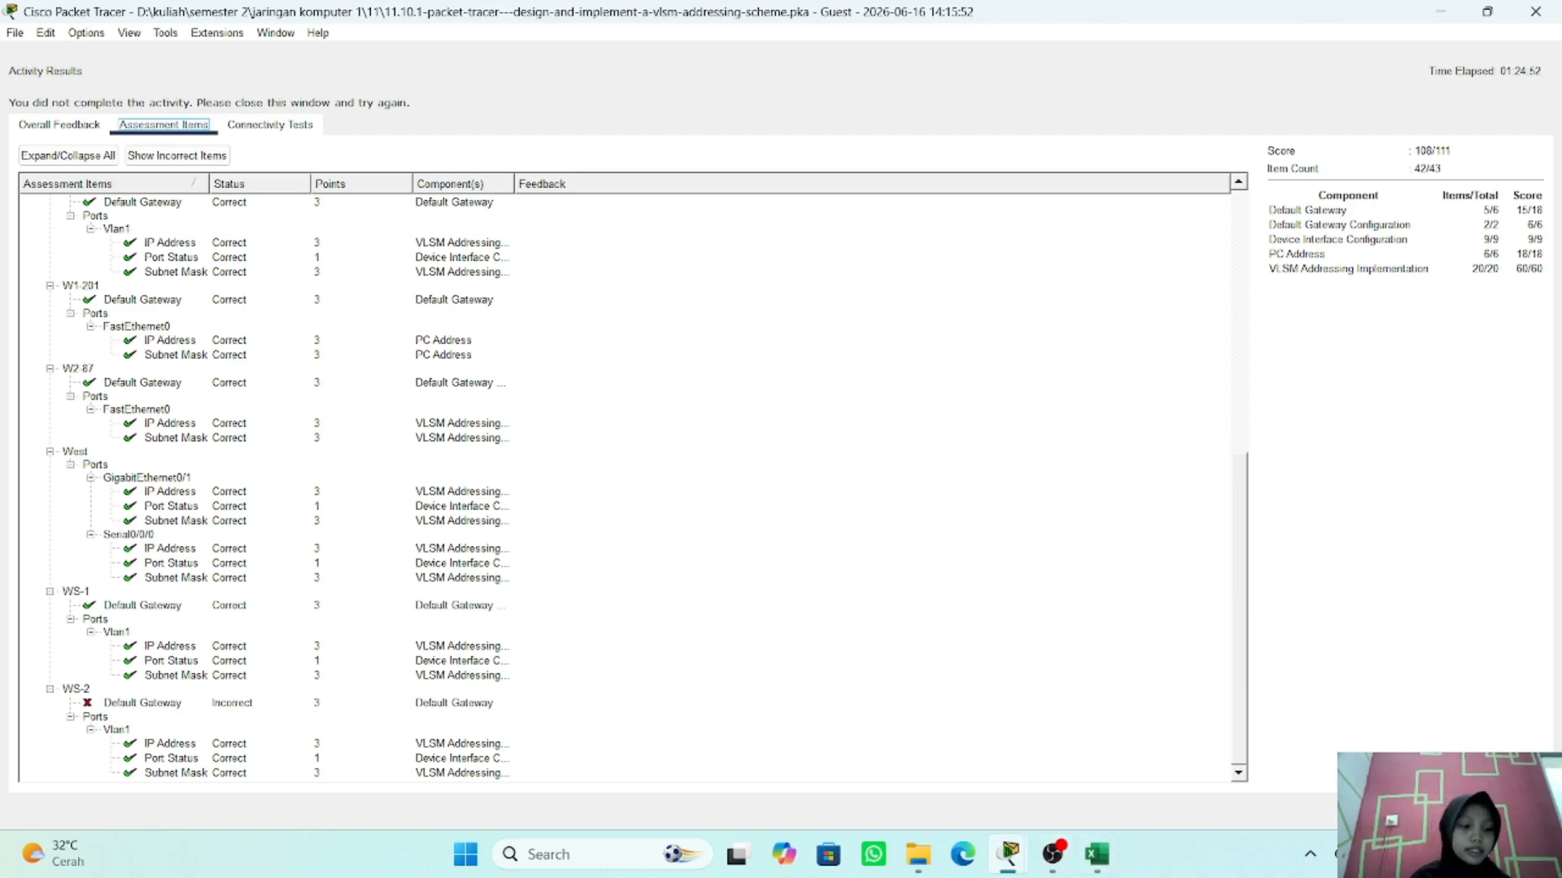
left_click(1519, 811)
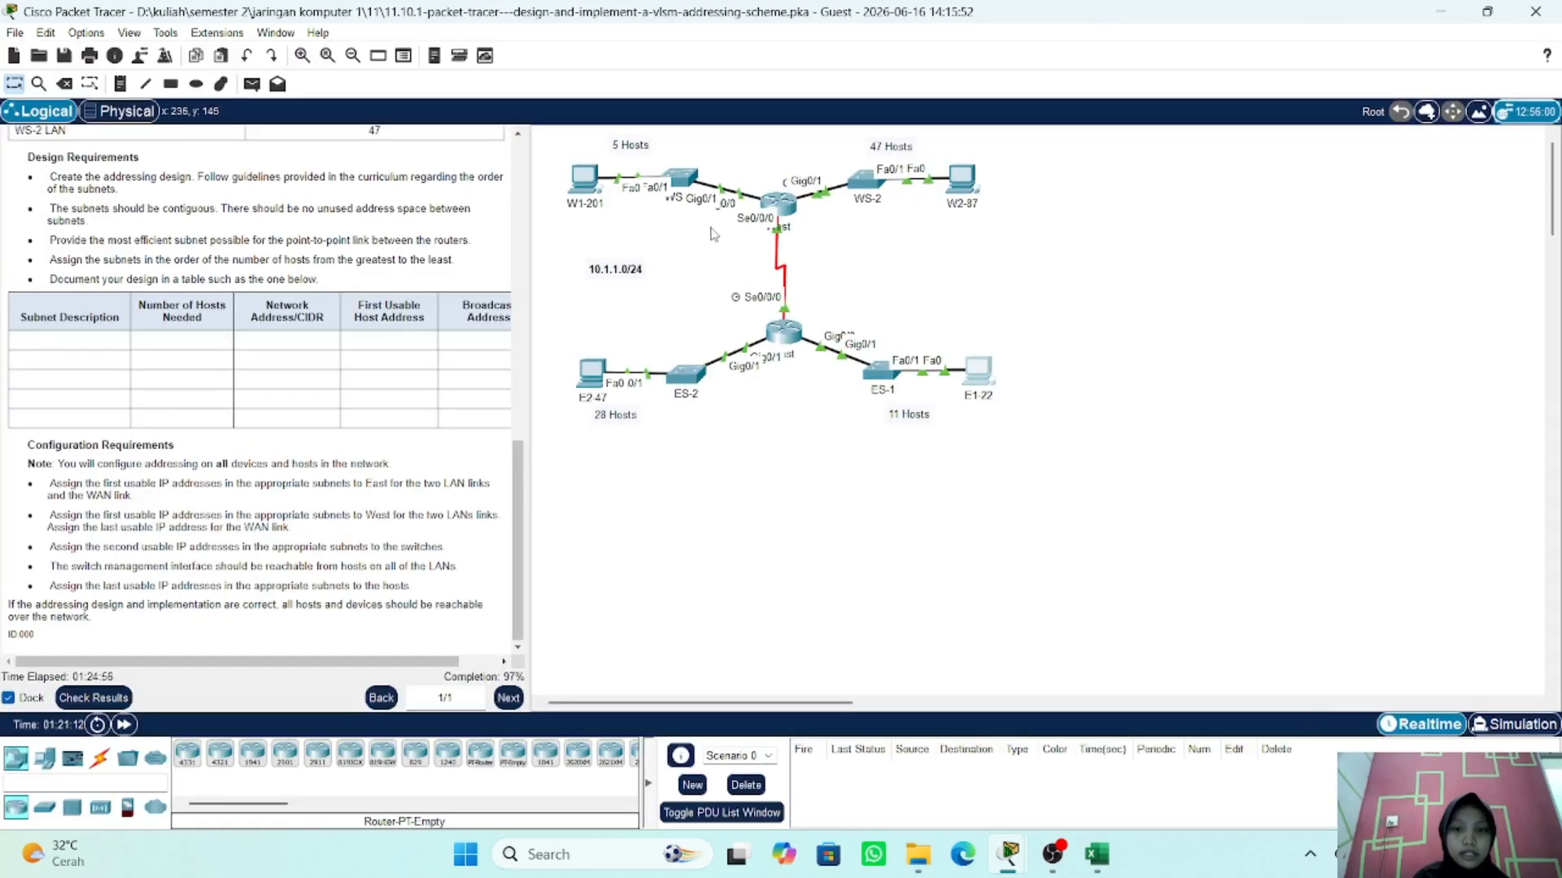
- Open the CLI of switch WS-2 and look up the WS-2 subnet's first usable address on Sheet2 in Excel
left_click(860, 180)
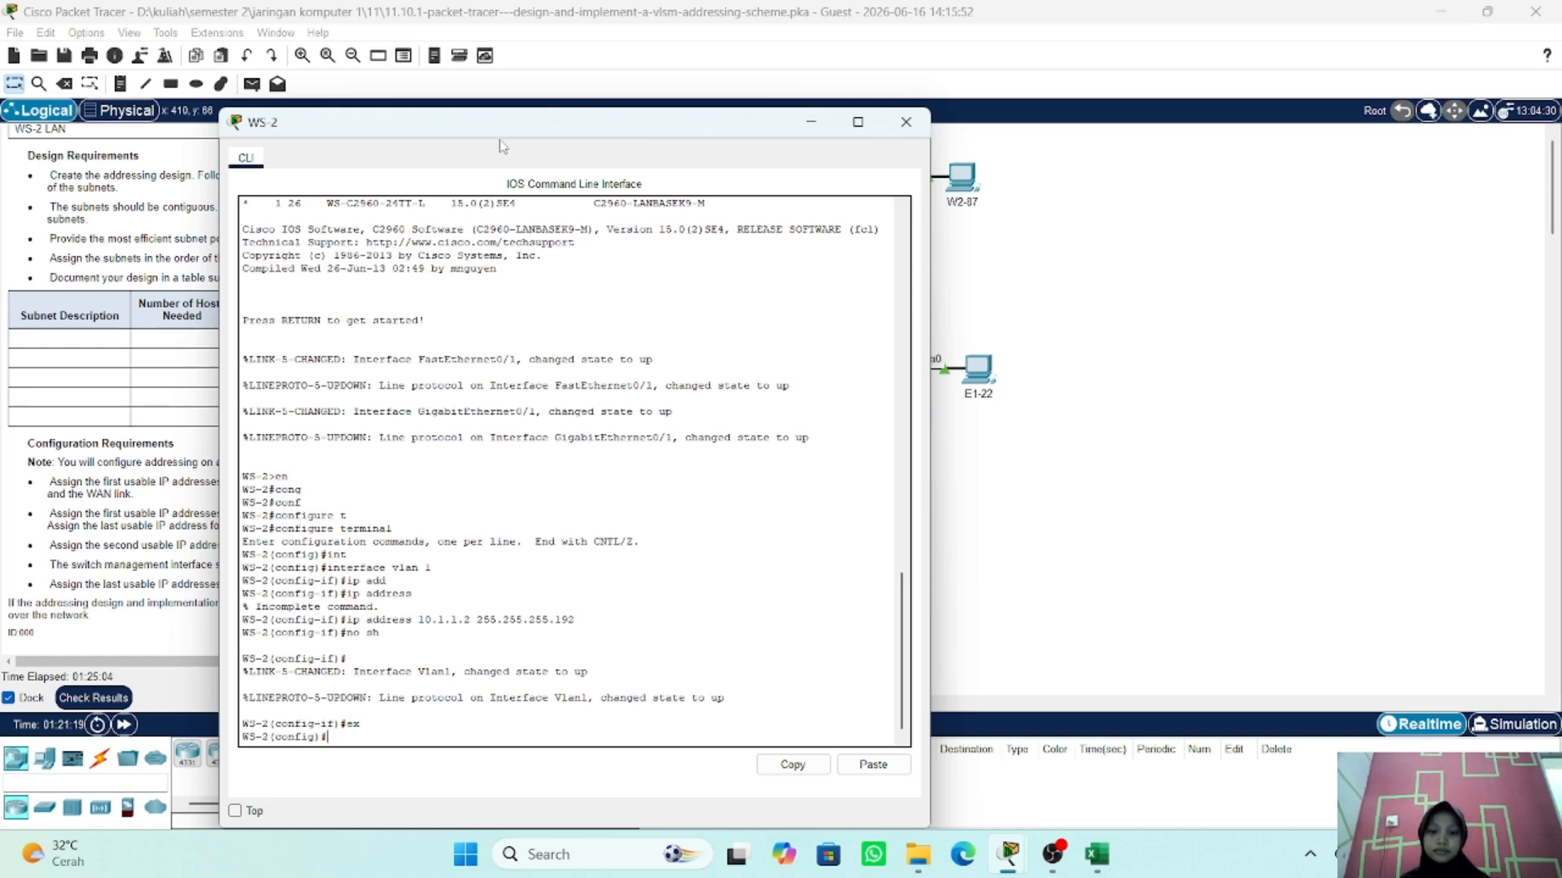
left_click(1093, 867)
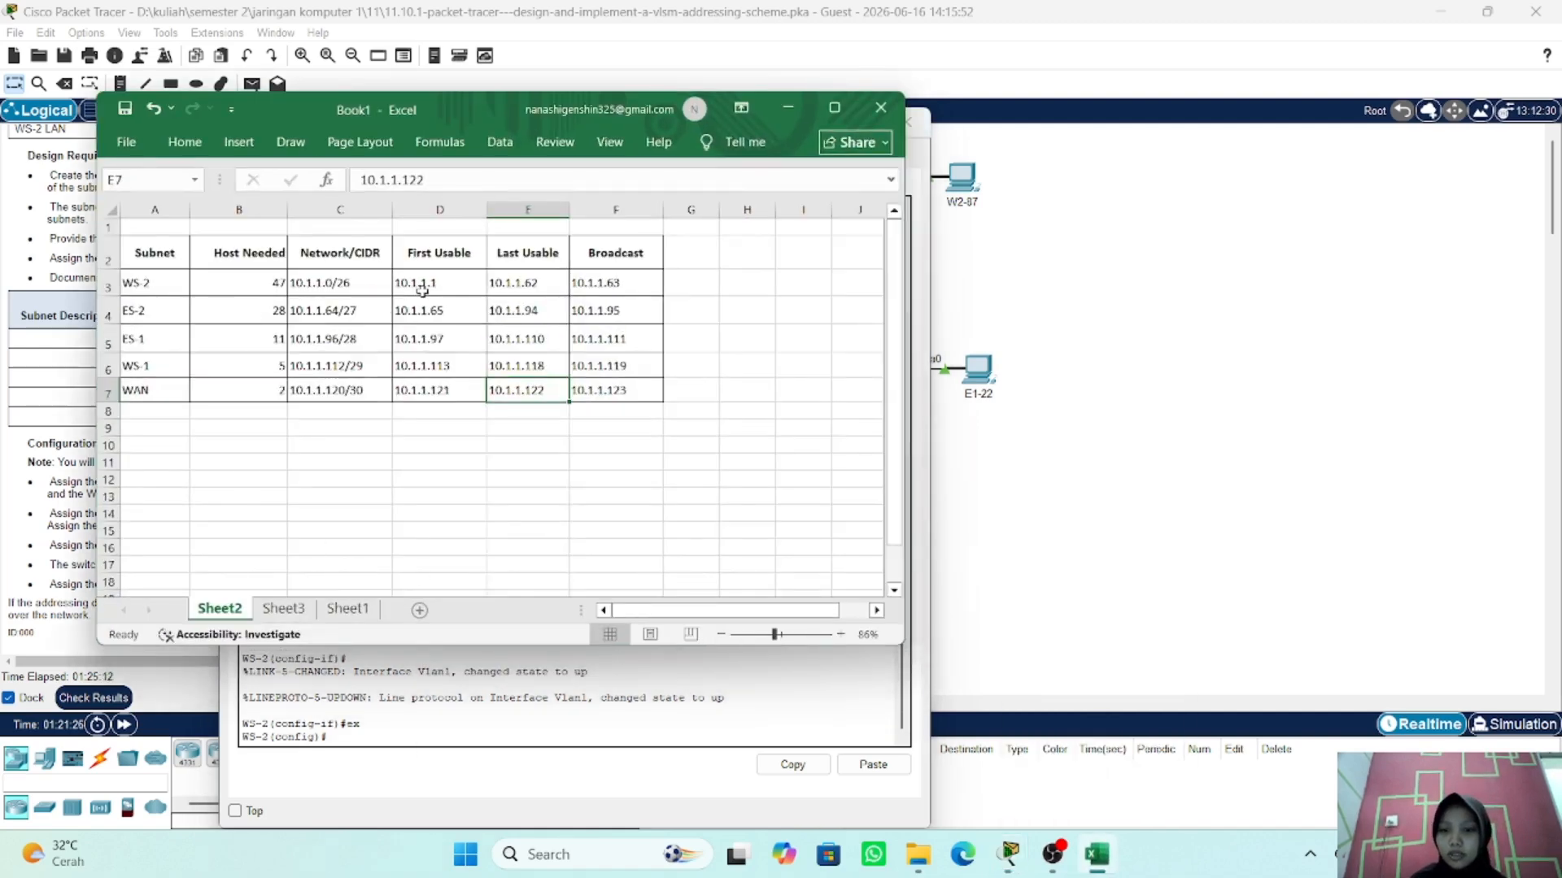
left_click(787, 107)
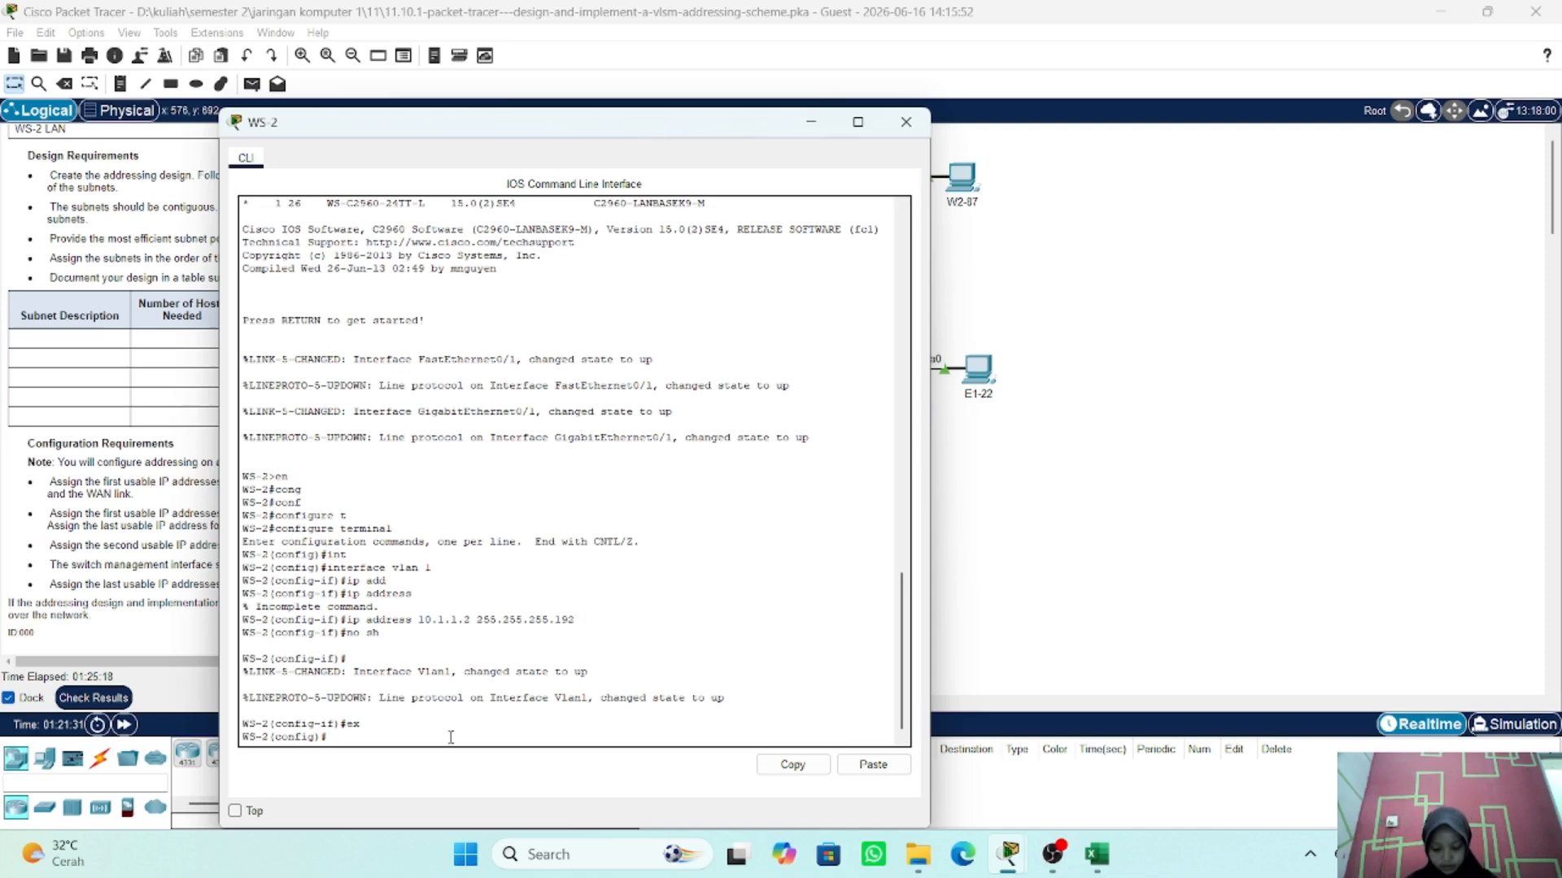
type("efa")
key("Tab")
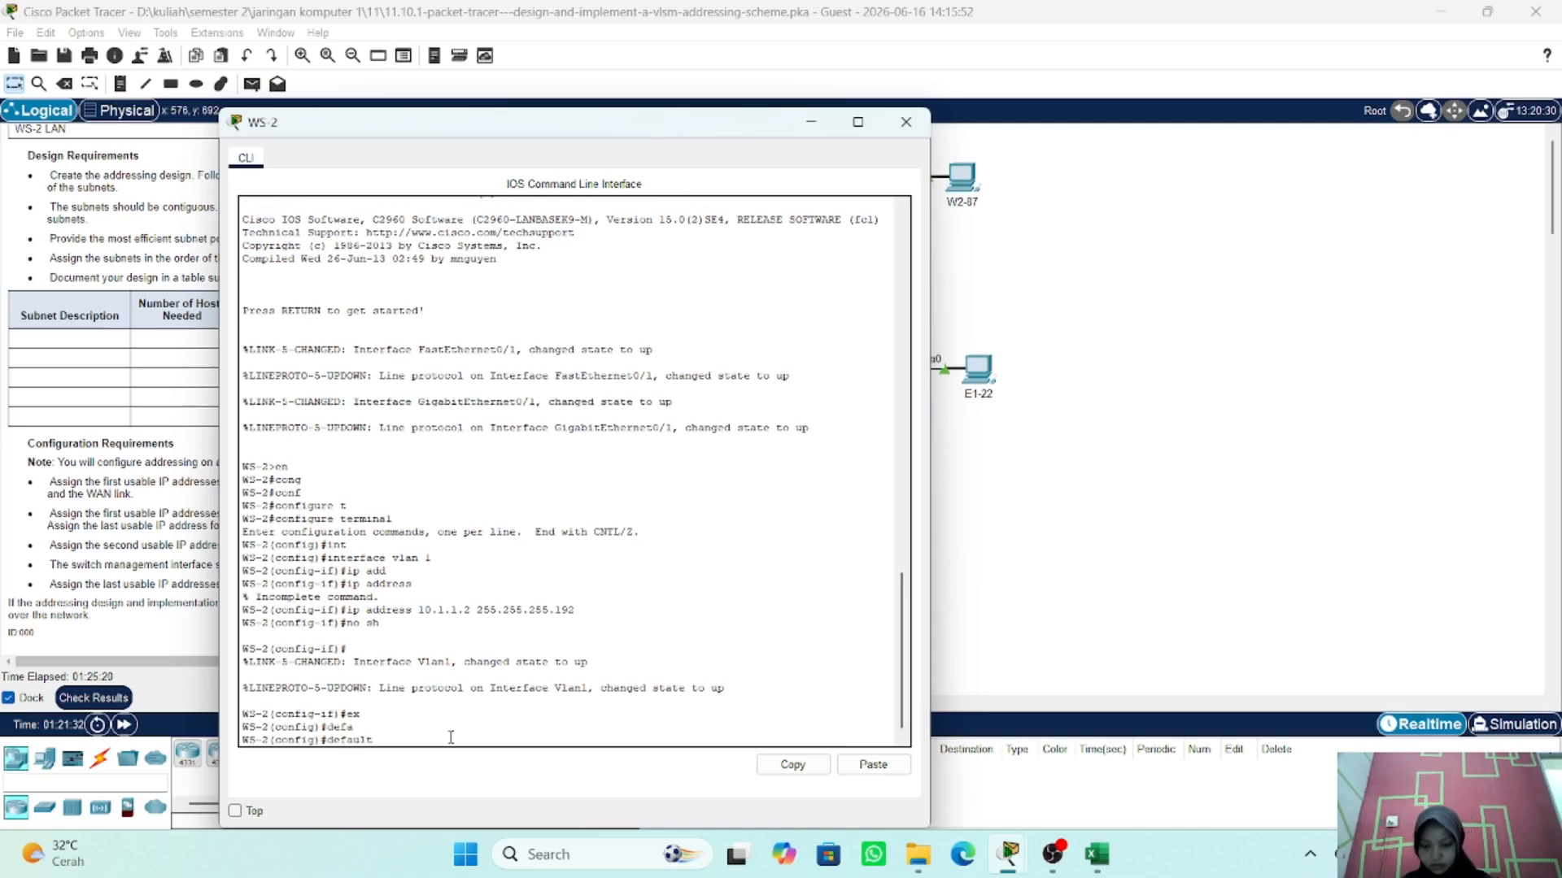
type("gat")
key("Tab")
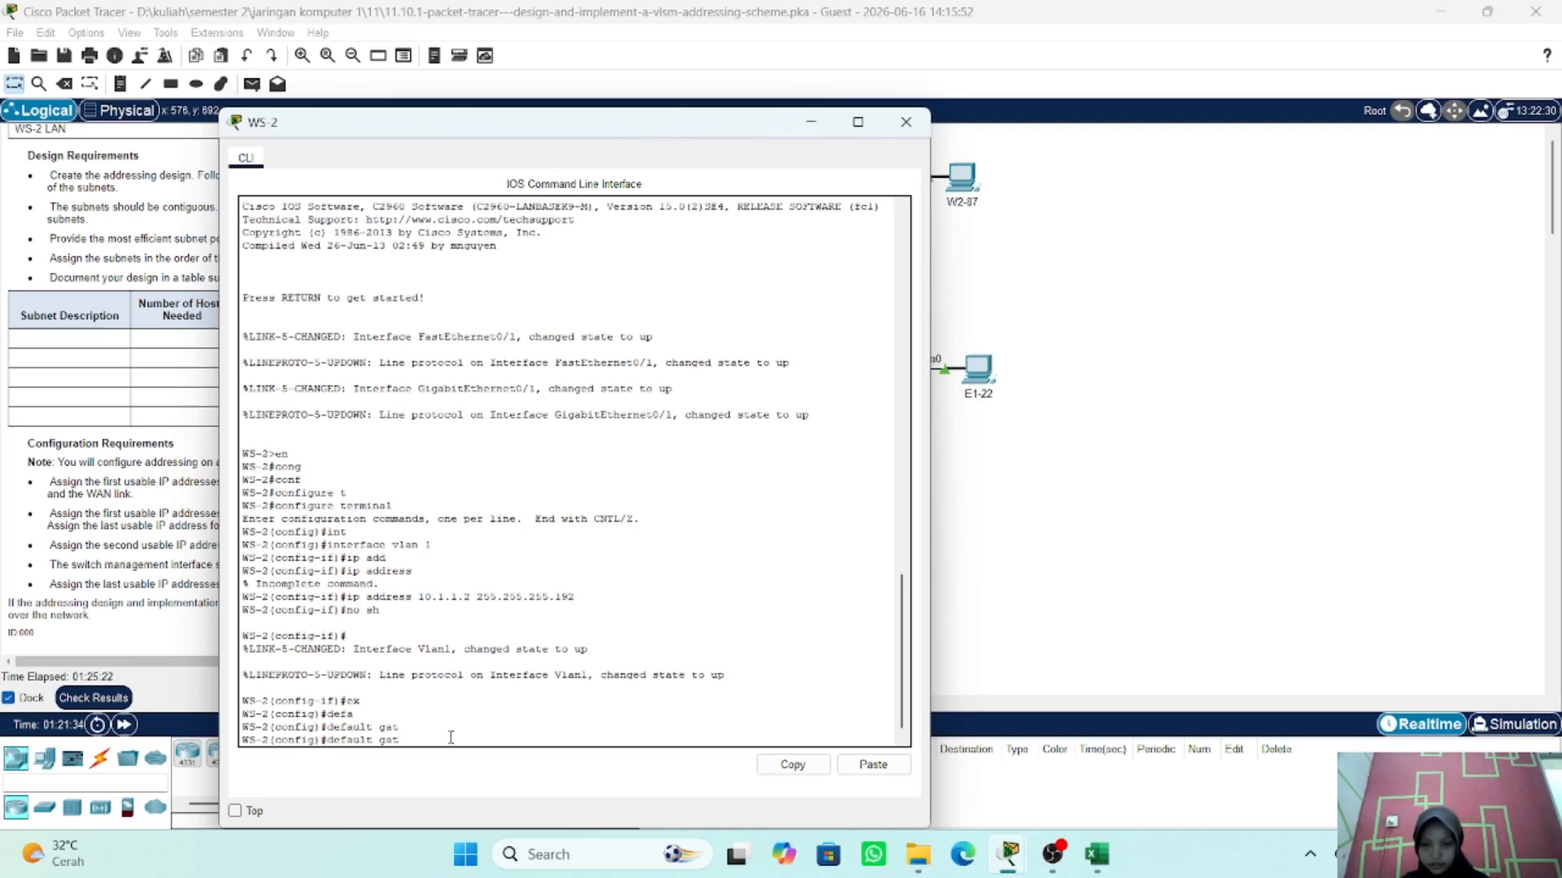
type("e")
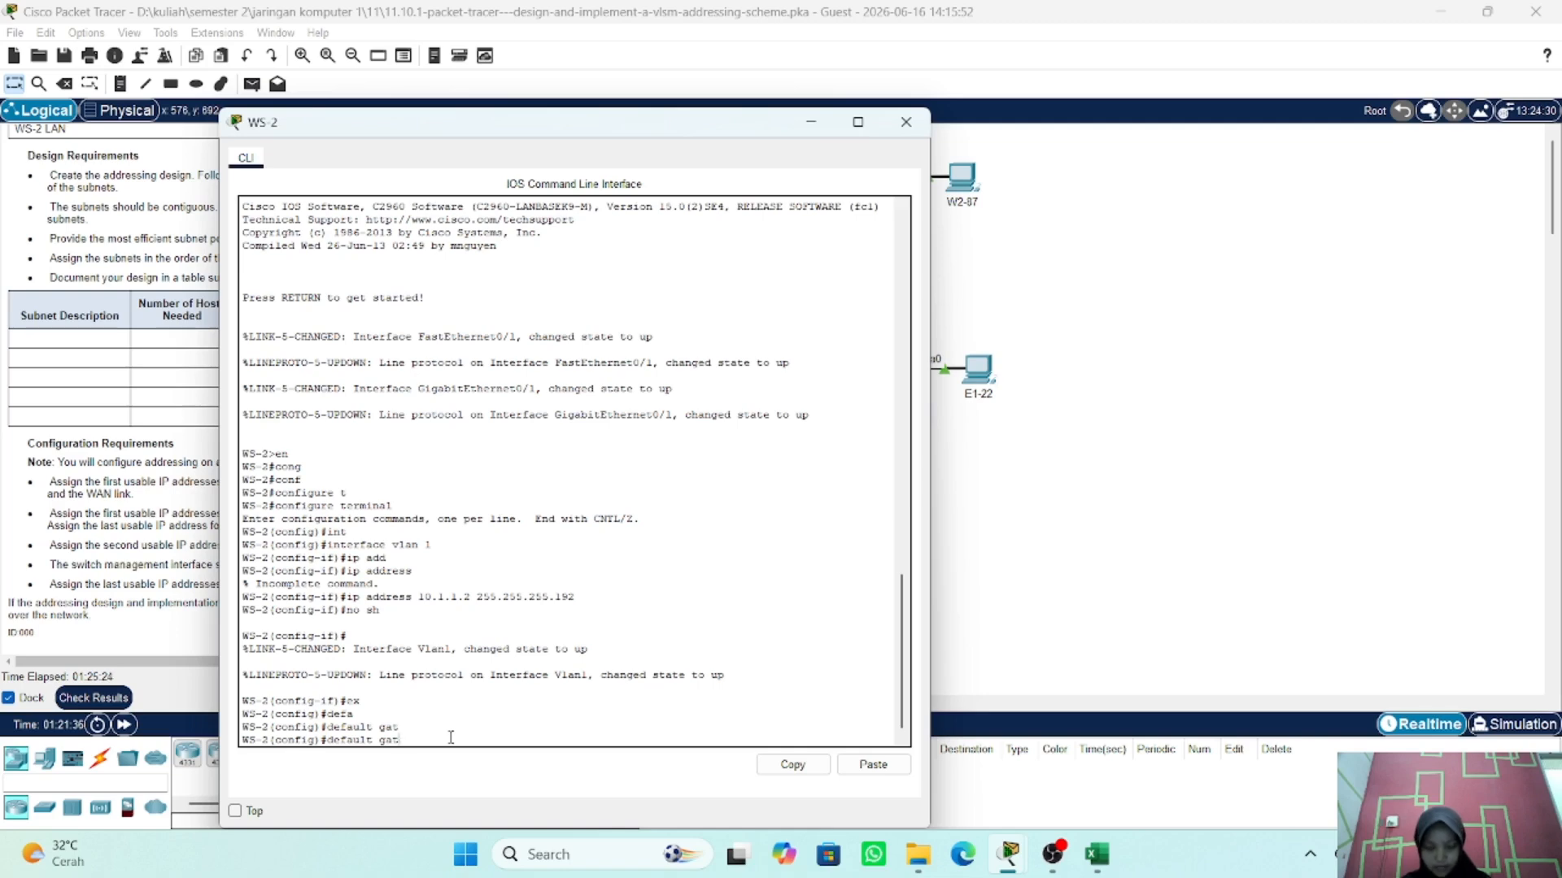
key("BackSpace")
key("BackSpace")
key("BackSpace")
key("BackSpace")
key("BackSpace")
key("BackSpace")
key("BackSpace")
key("BackSpace")
key("BackSpace")
key("BackSpace")
key("BackSpace")
- Set the default gateway of switch WS-2 to 10.1.1.1 with ip default-gateway and minimize its window
type("ip d")
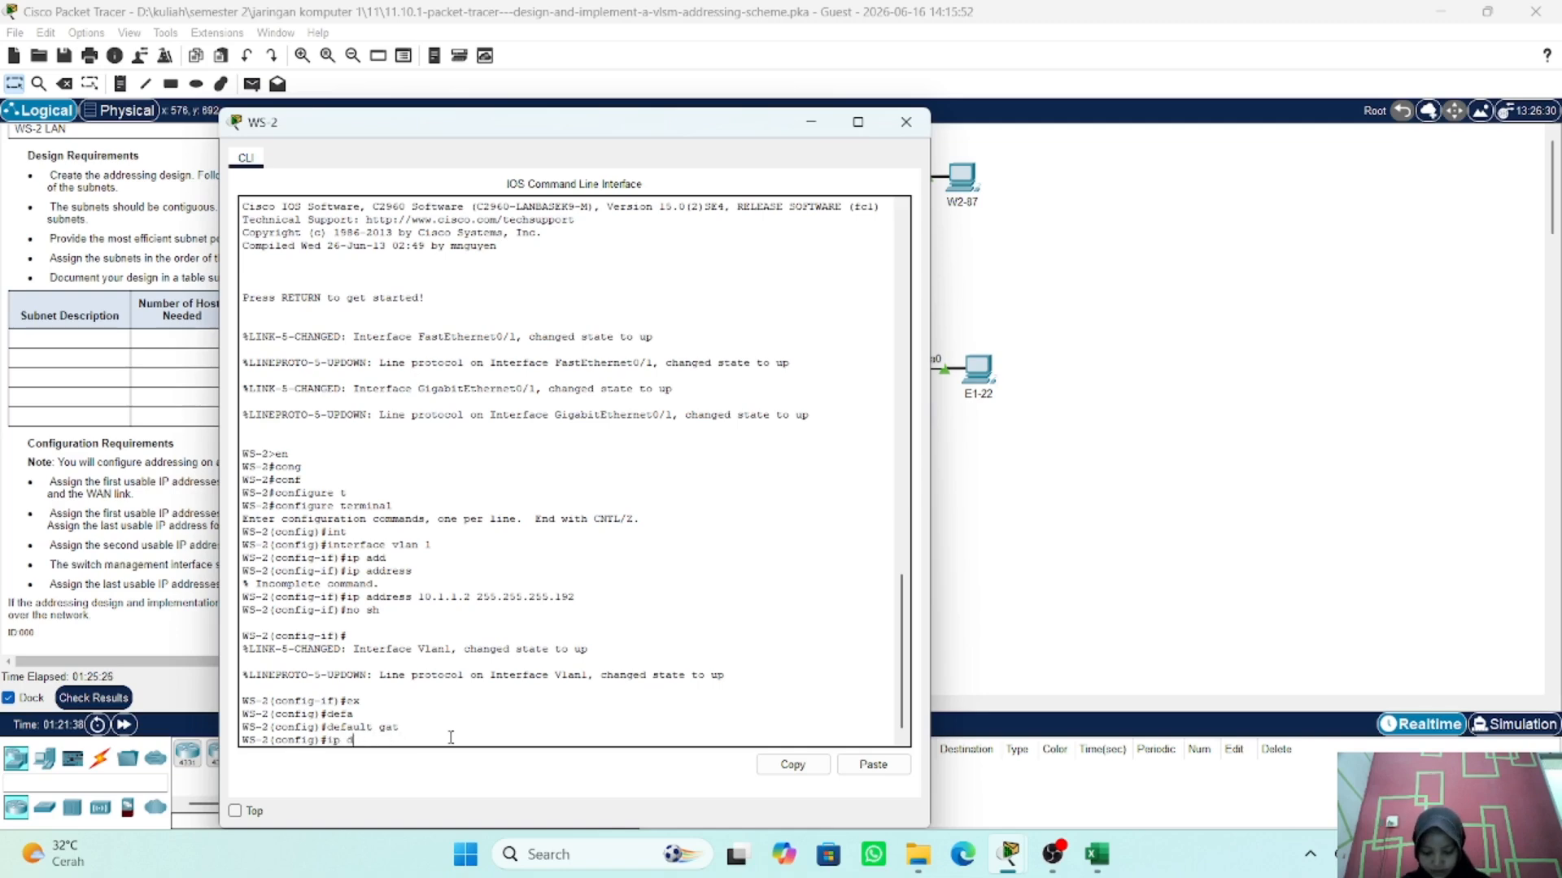
type("e")
key("Tab")
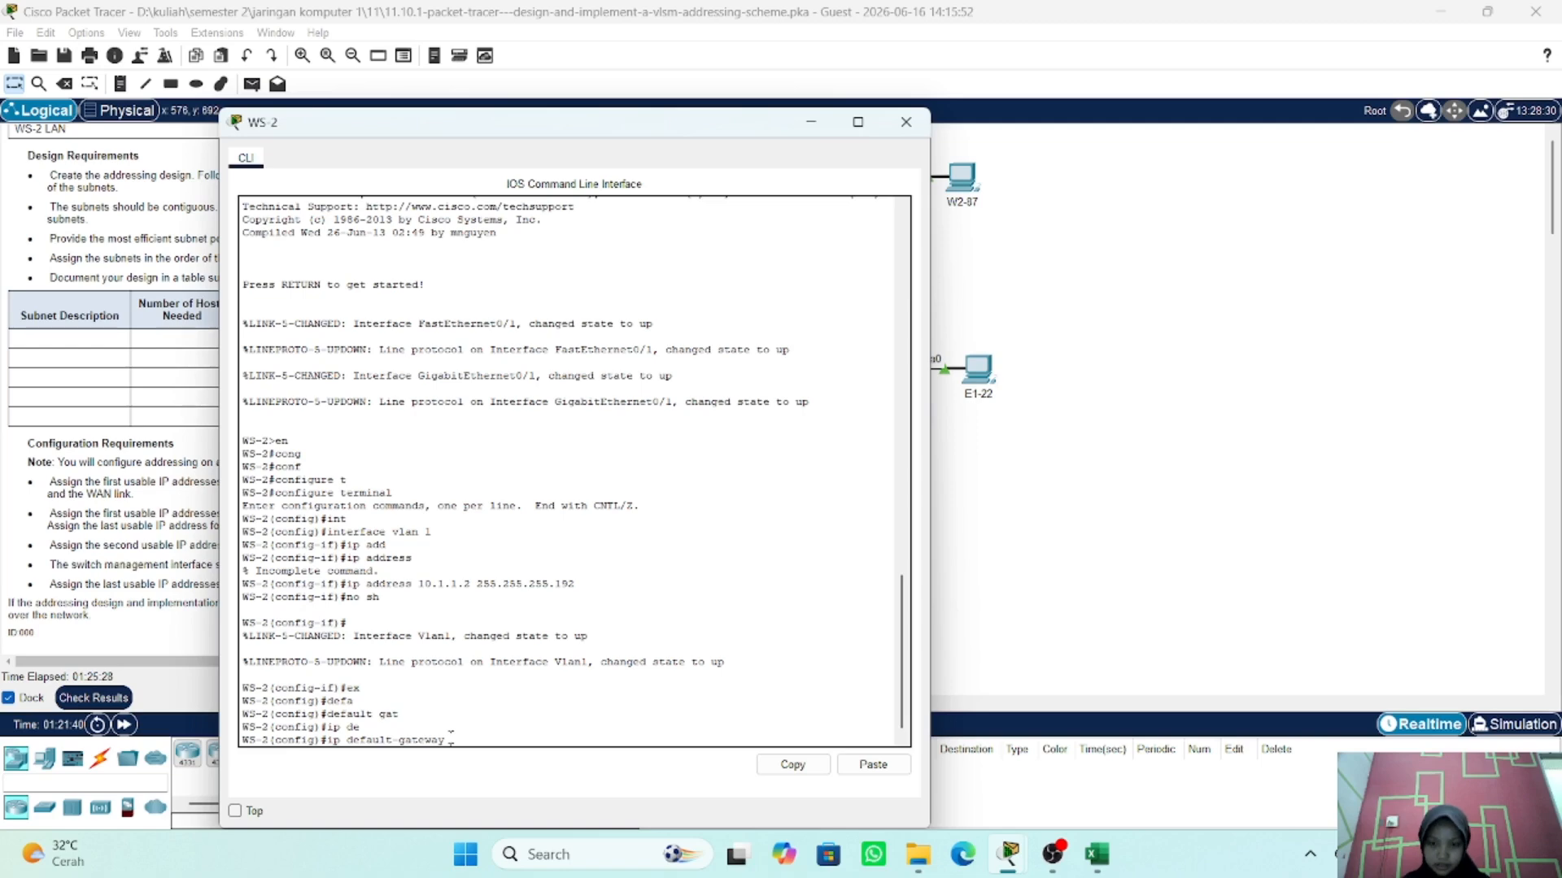
type("10.1")
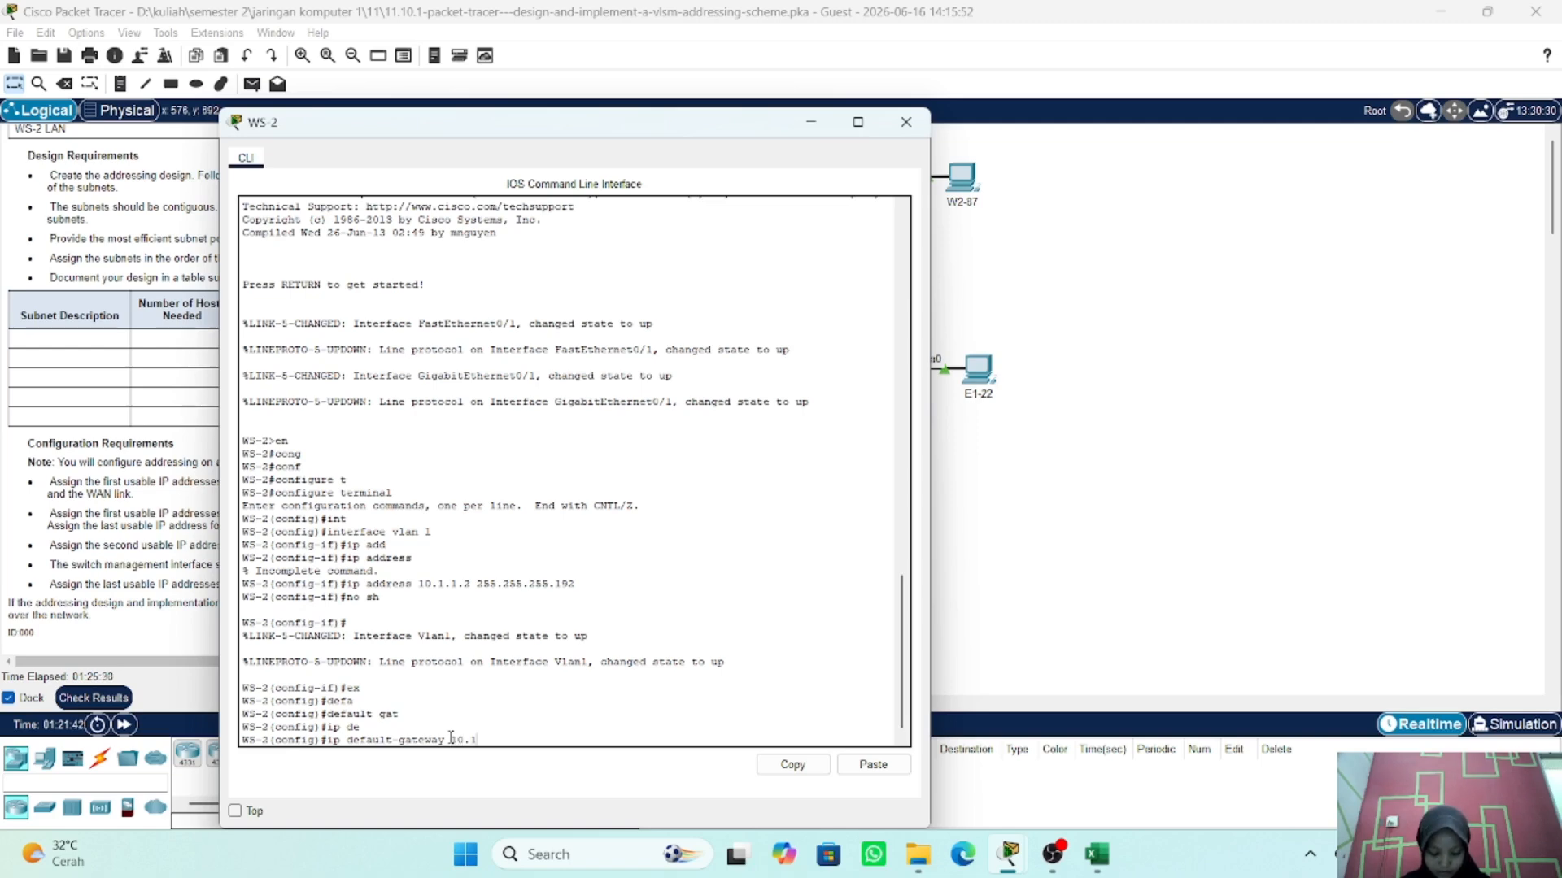
type(".1.1")
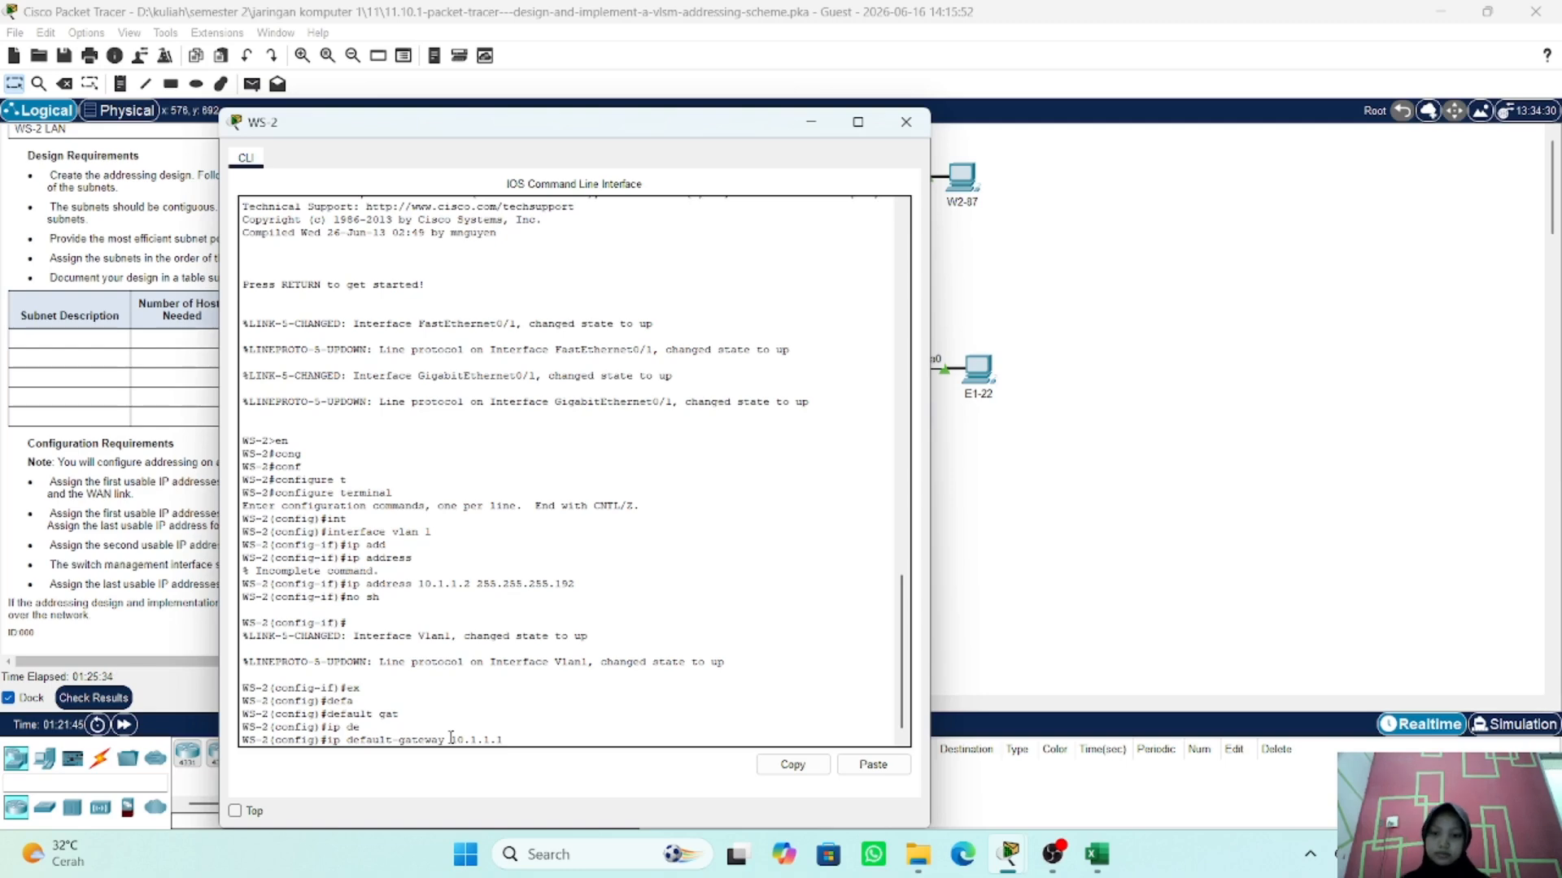
key("Return")
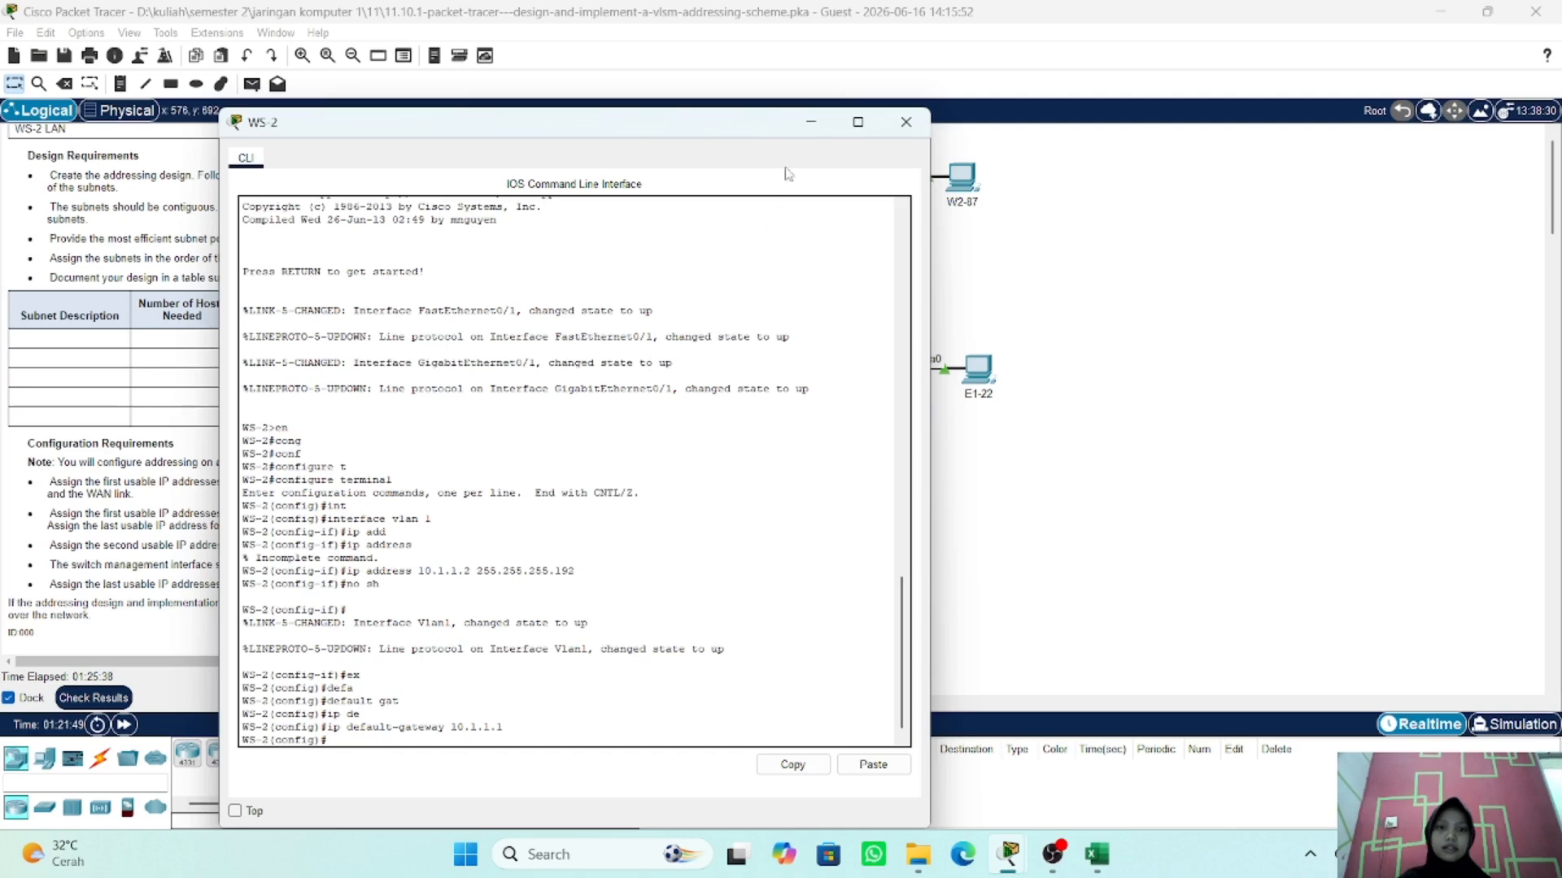
left_click(816, 125)
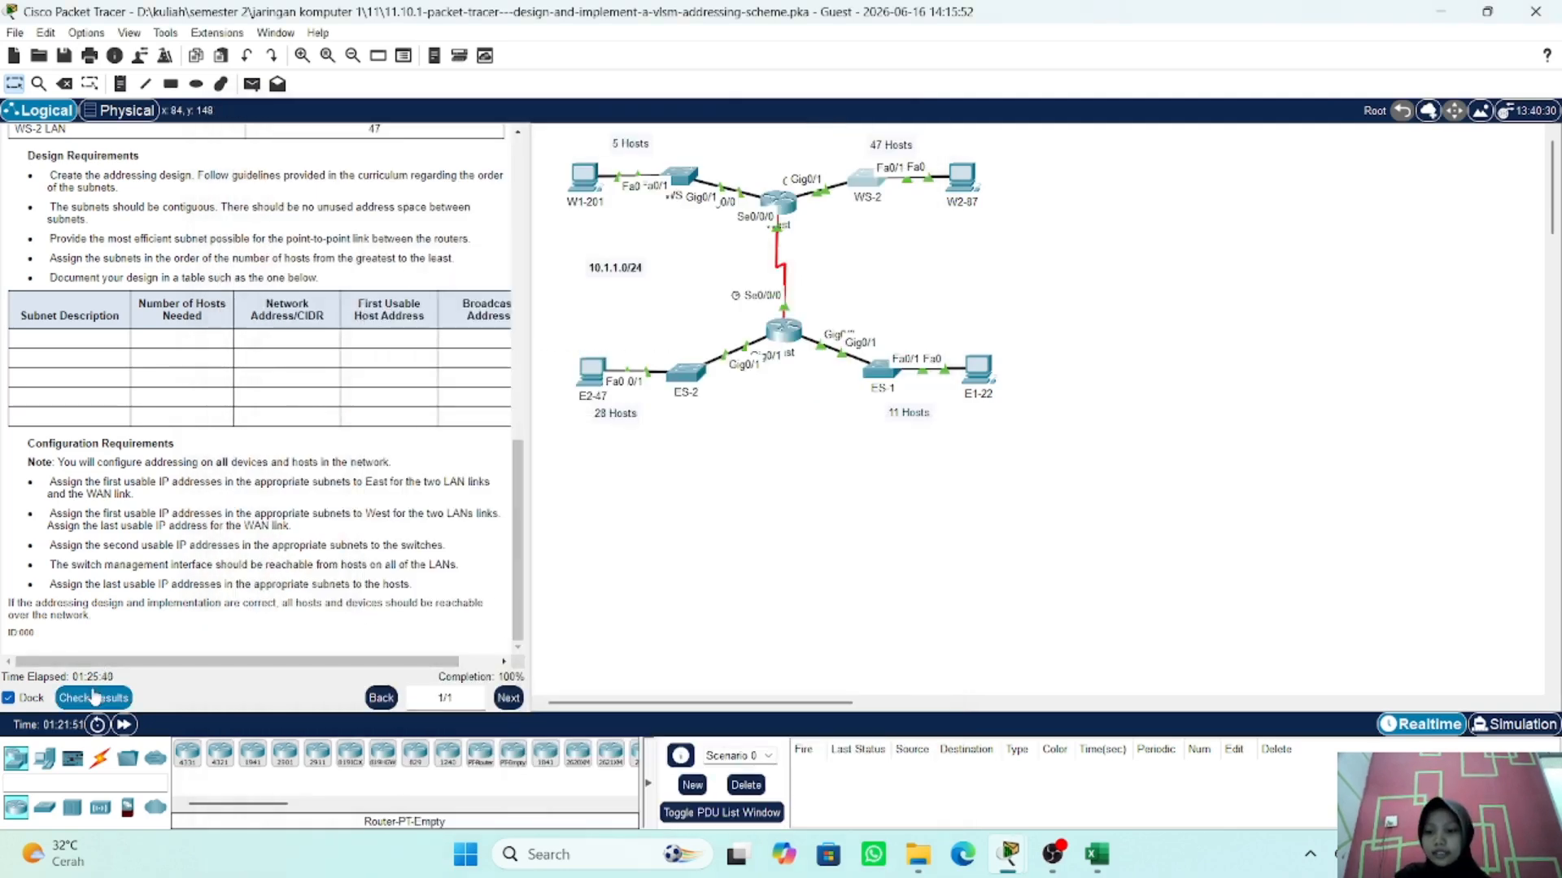
- Check the activity results again, review the status of all assessment items and the score, and close the results
left_click(94, 698)
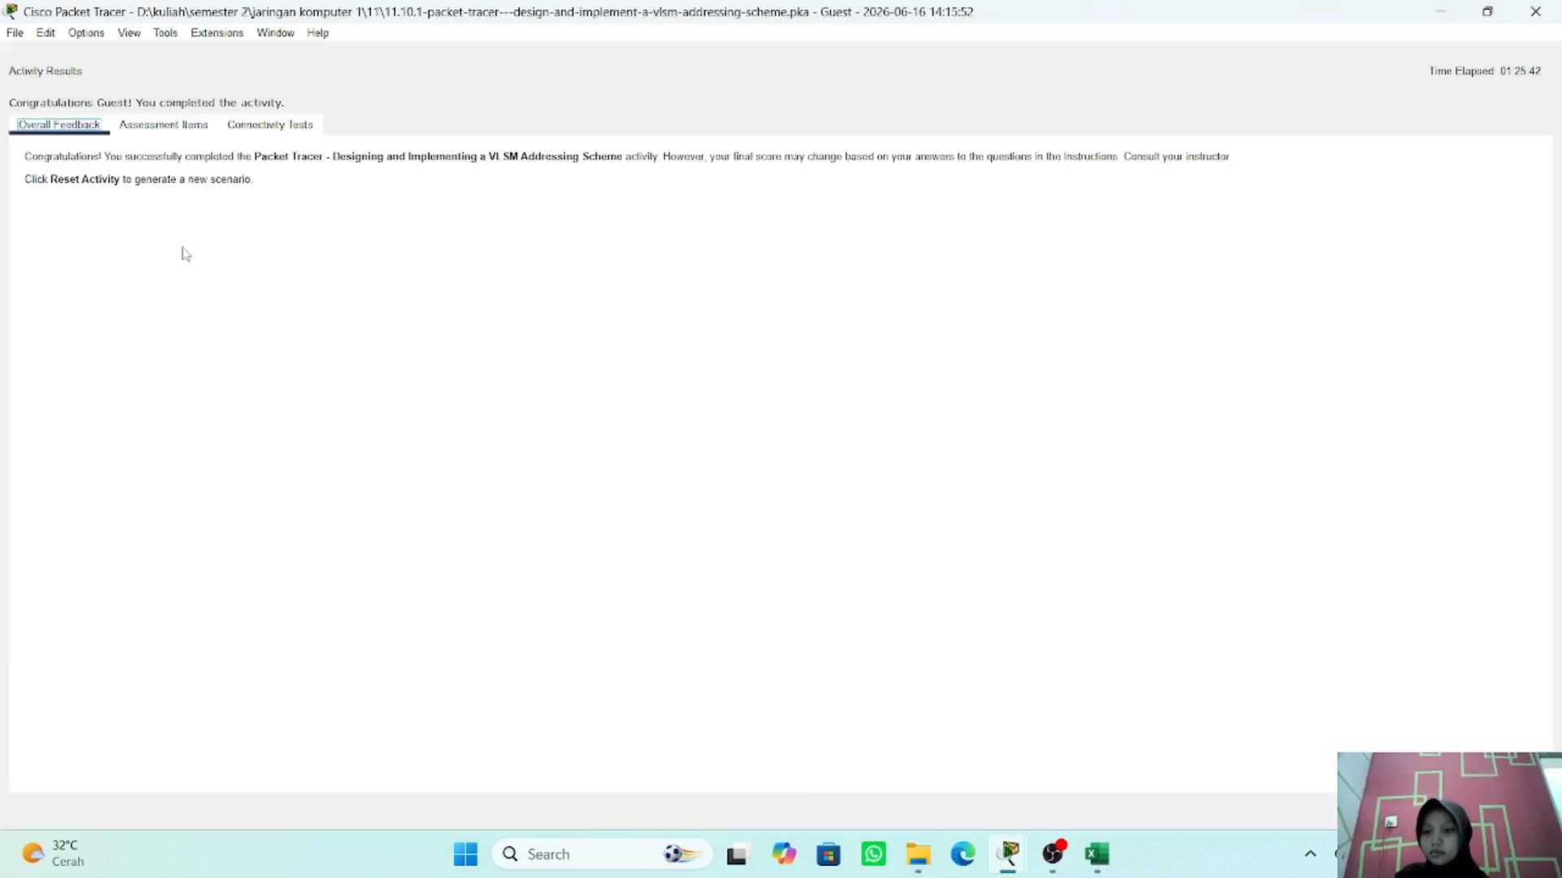
left_click(172, 126)
scroll(226, 559, "down", 10)
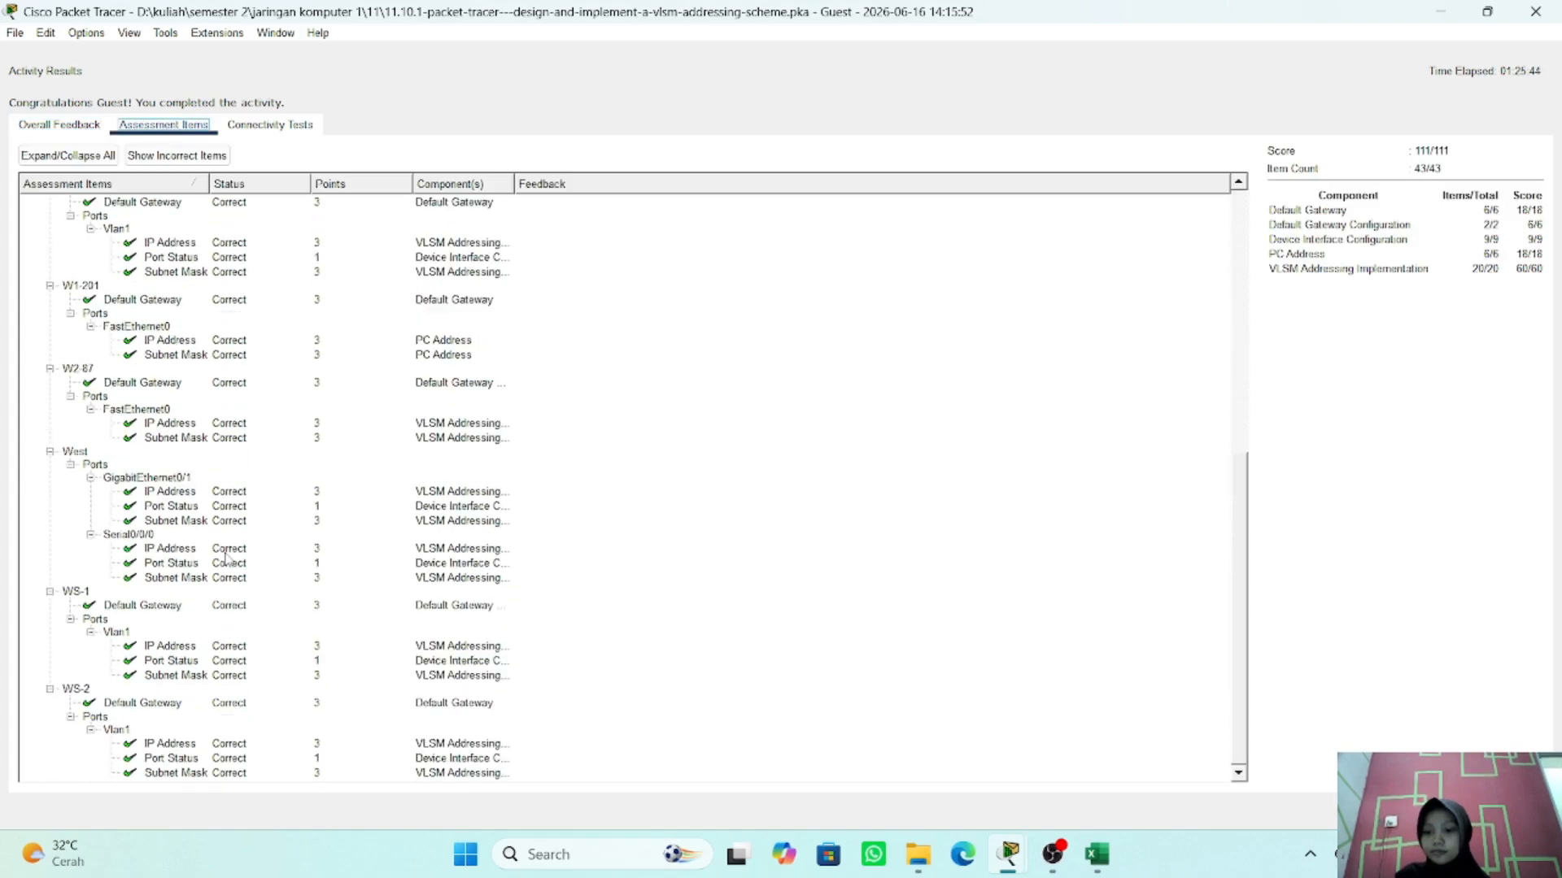
scroll(226, 560, "up", 8)
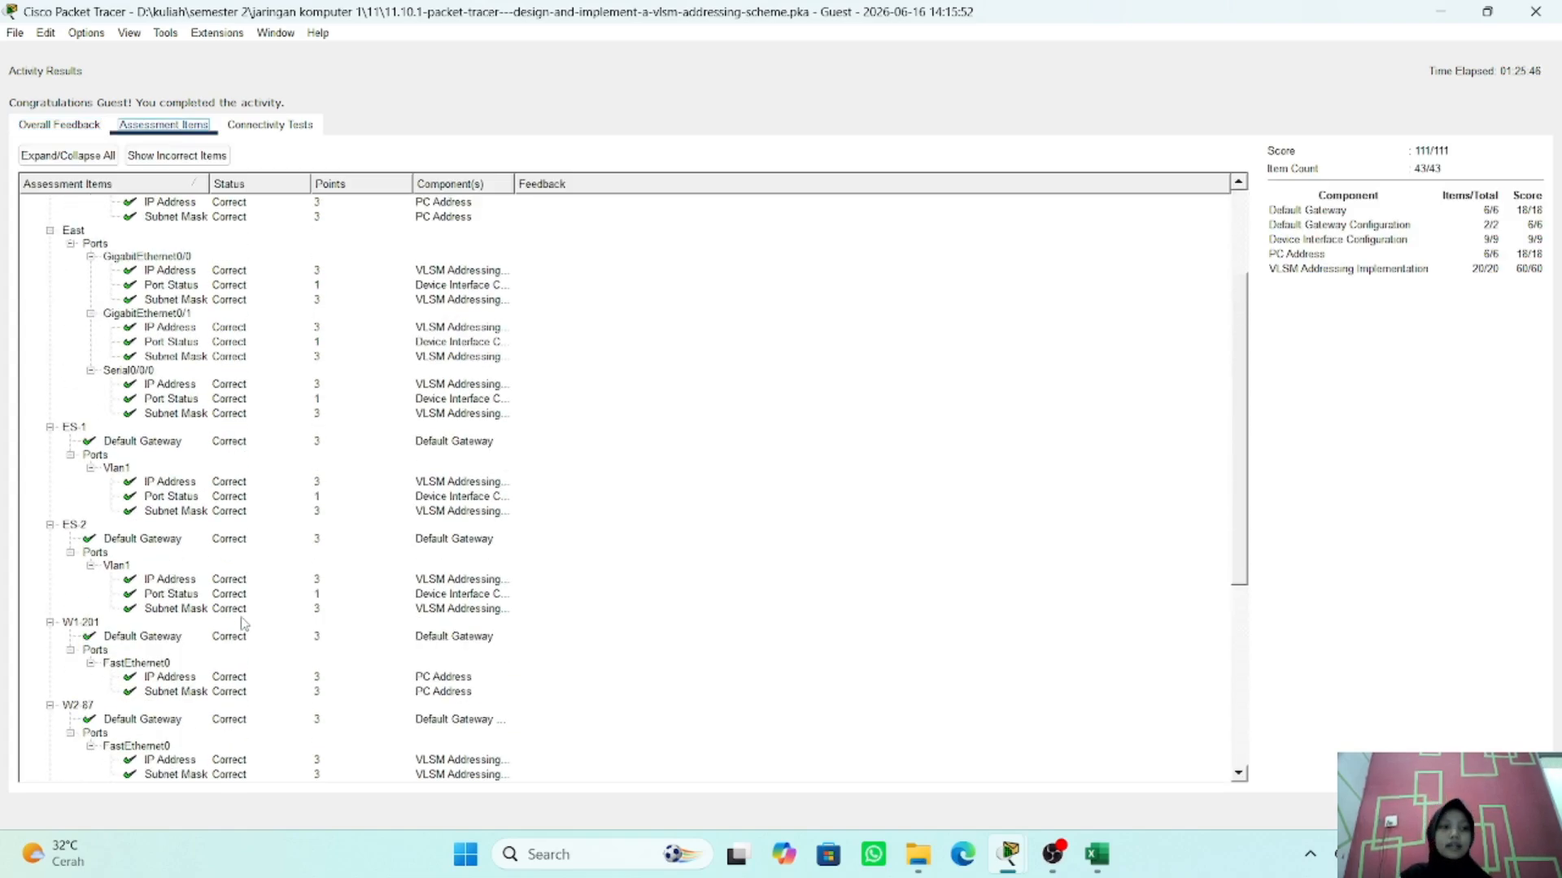
scroll(323, 579, "down", 8)
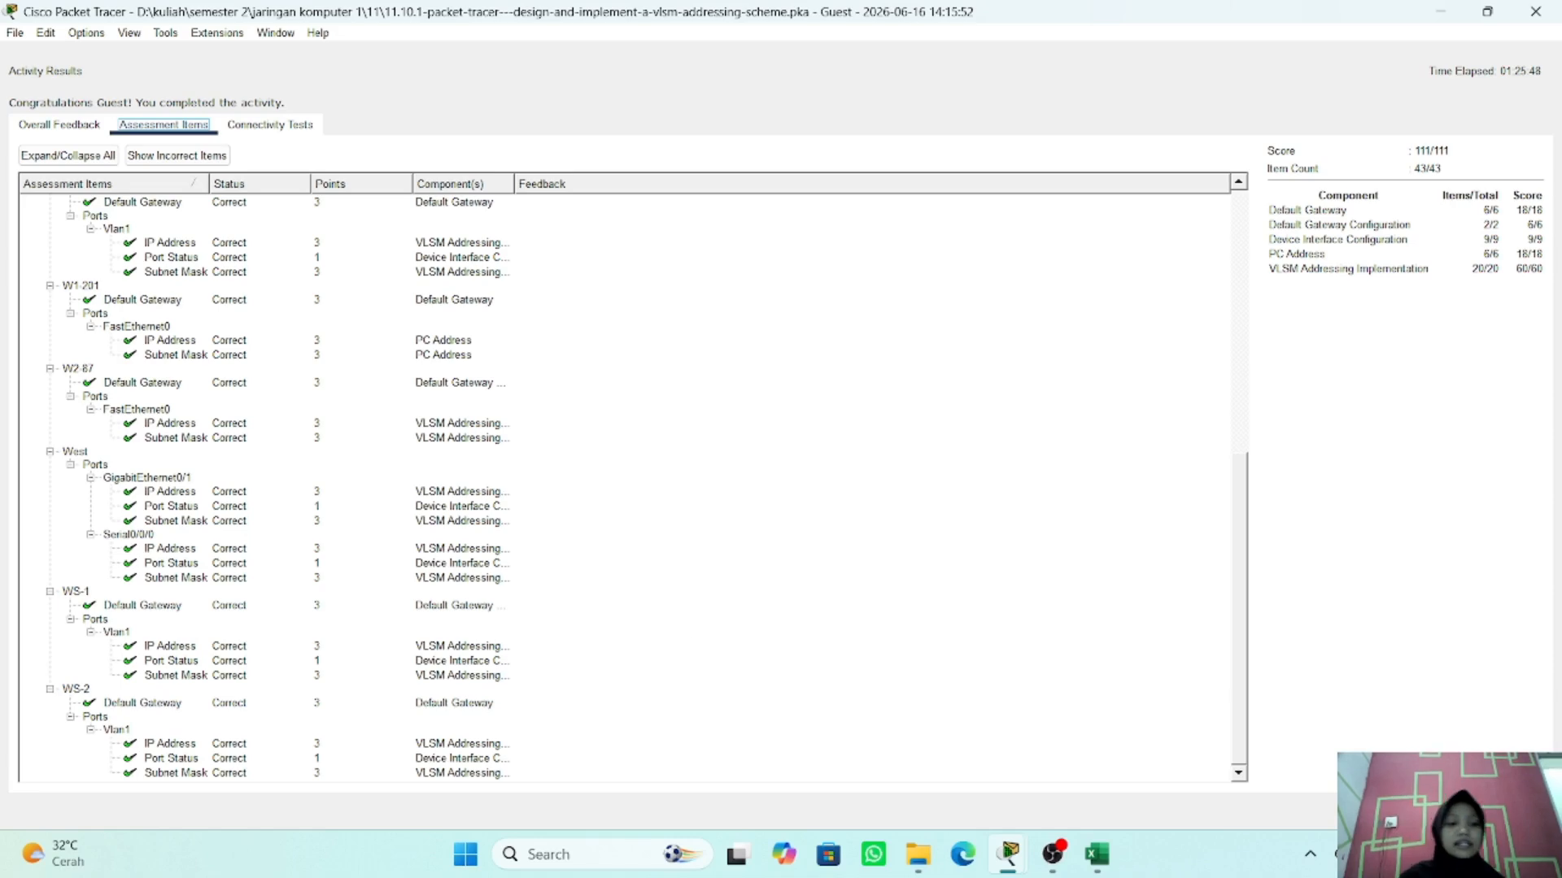
left_click(1515, 811)
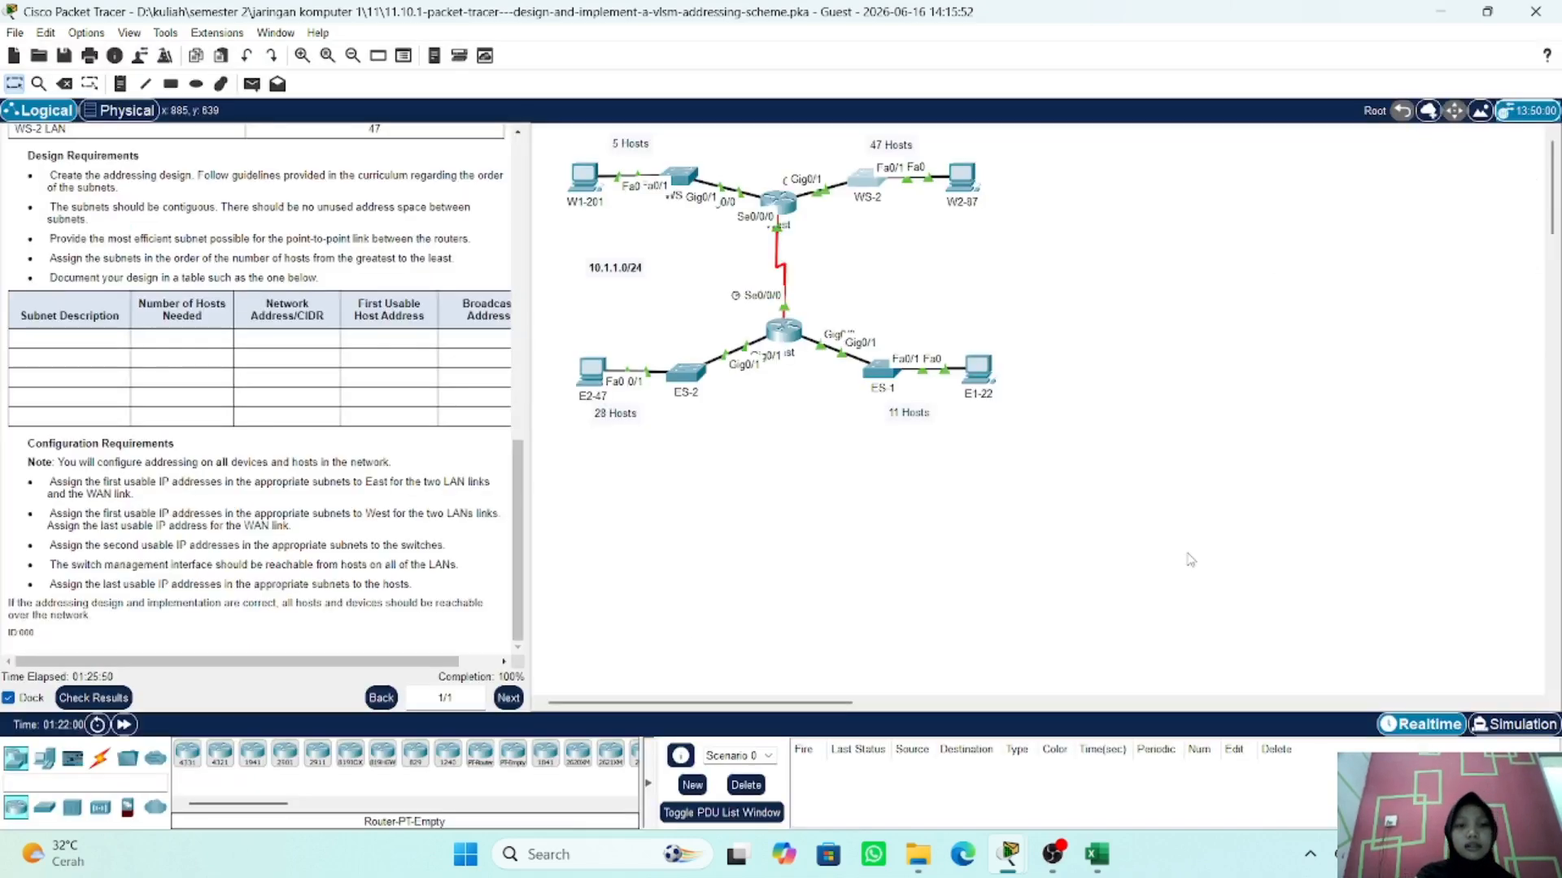
- Repeat the ping to 10.1.1.62 from PC E1-22's Command Prompt, compare it with the earlier replies and minimize the window
left_click(980, 371)
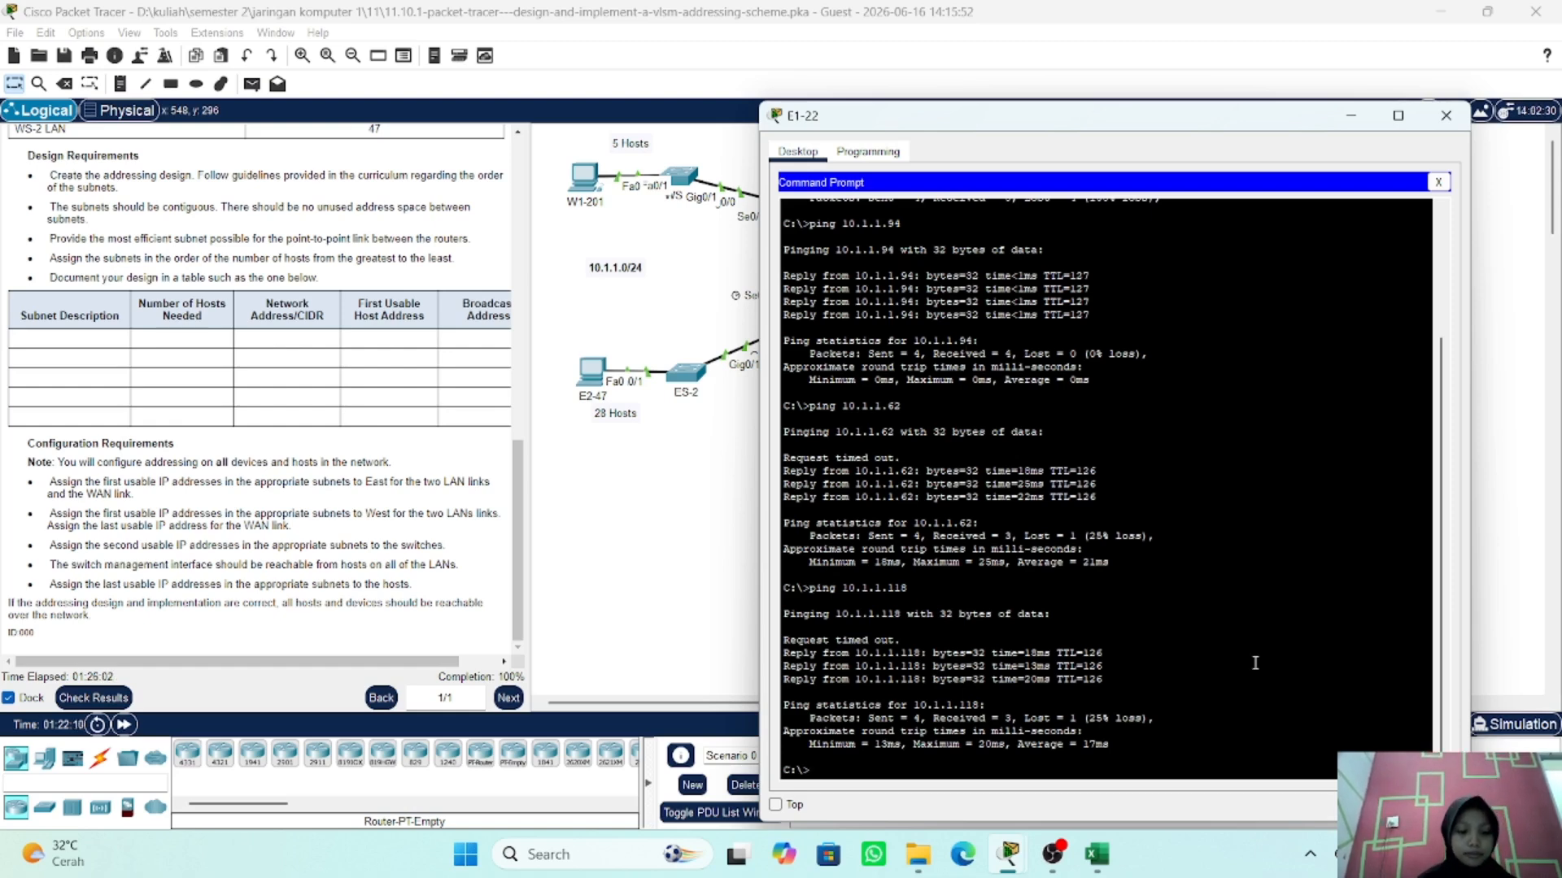
key("Up")
key("Up")
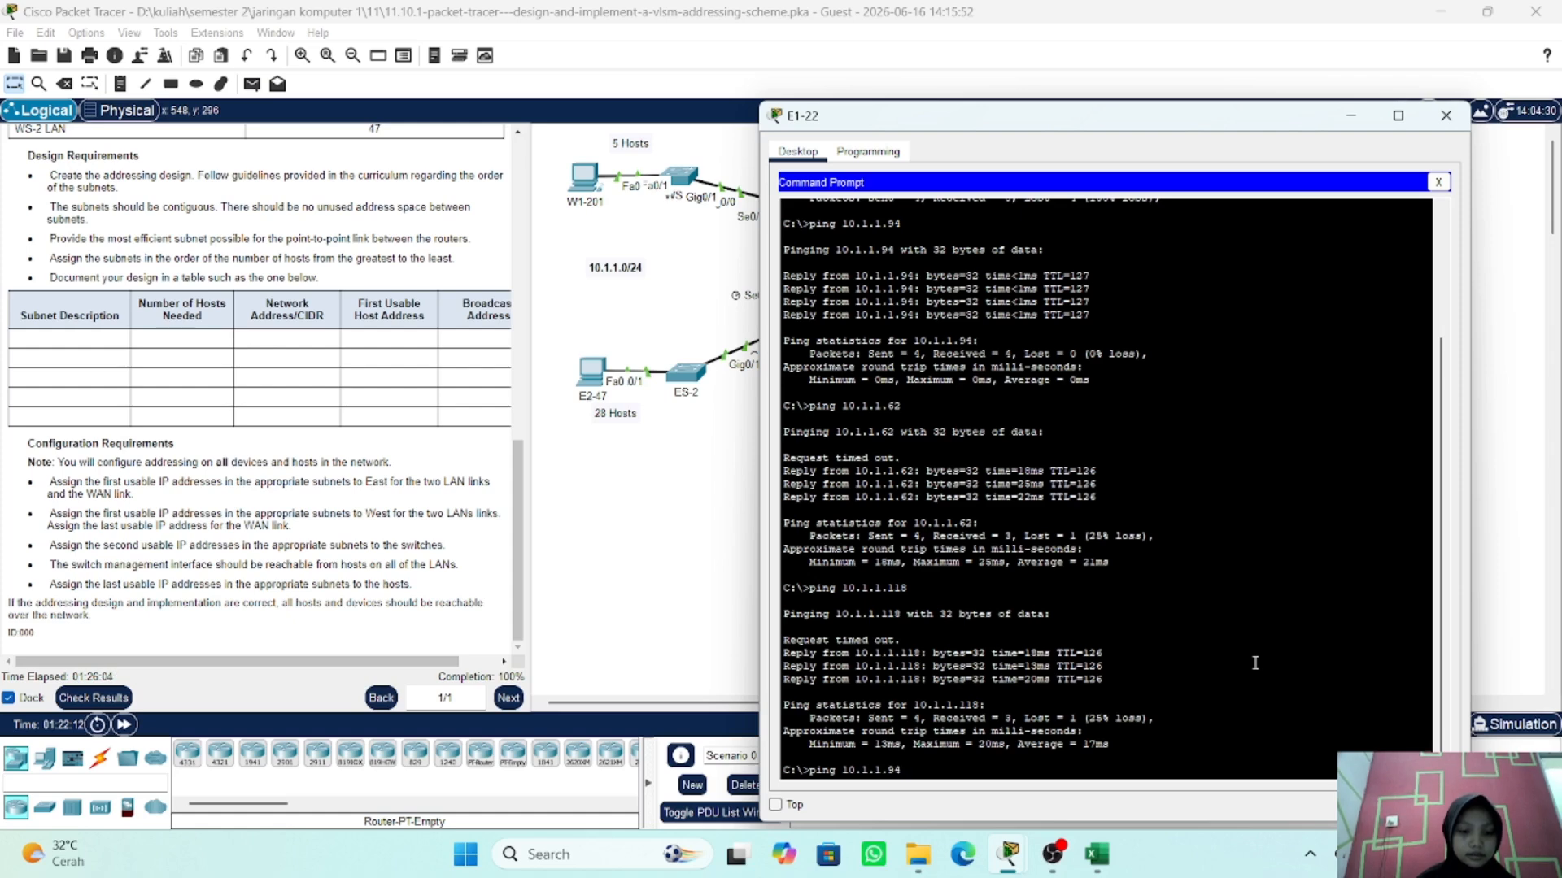
key("Down")
key("Return")
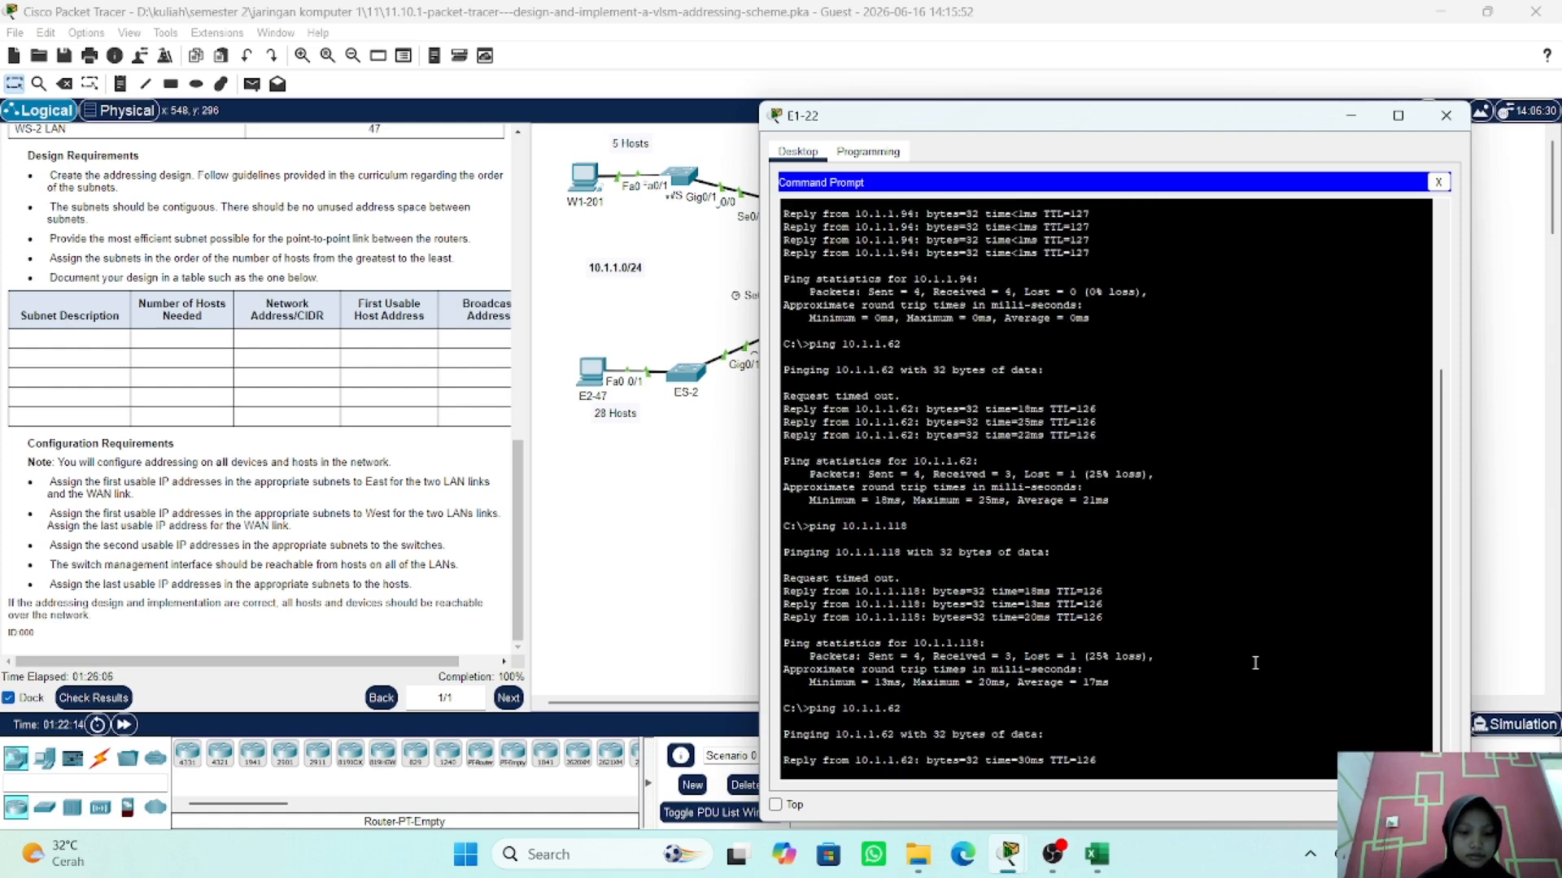
scroll(1125, 575, "up", 4)
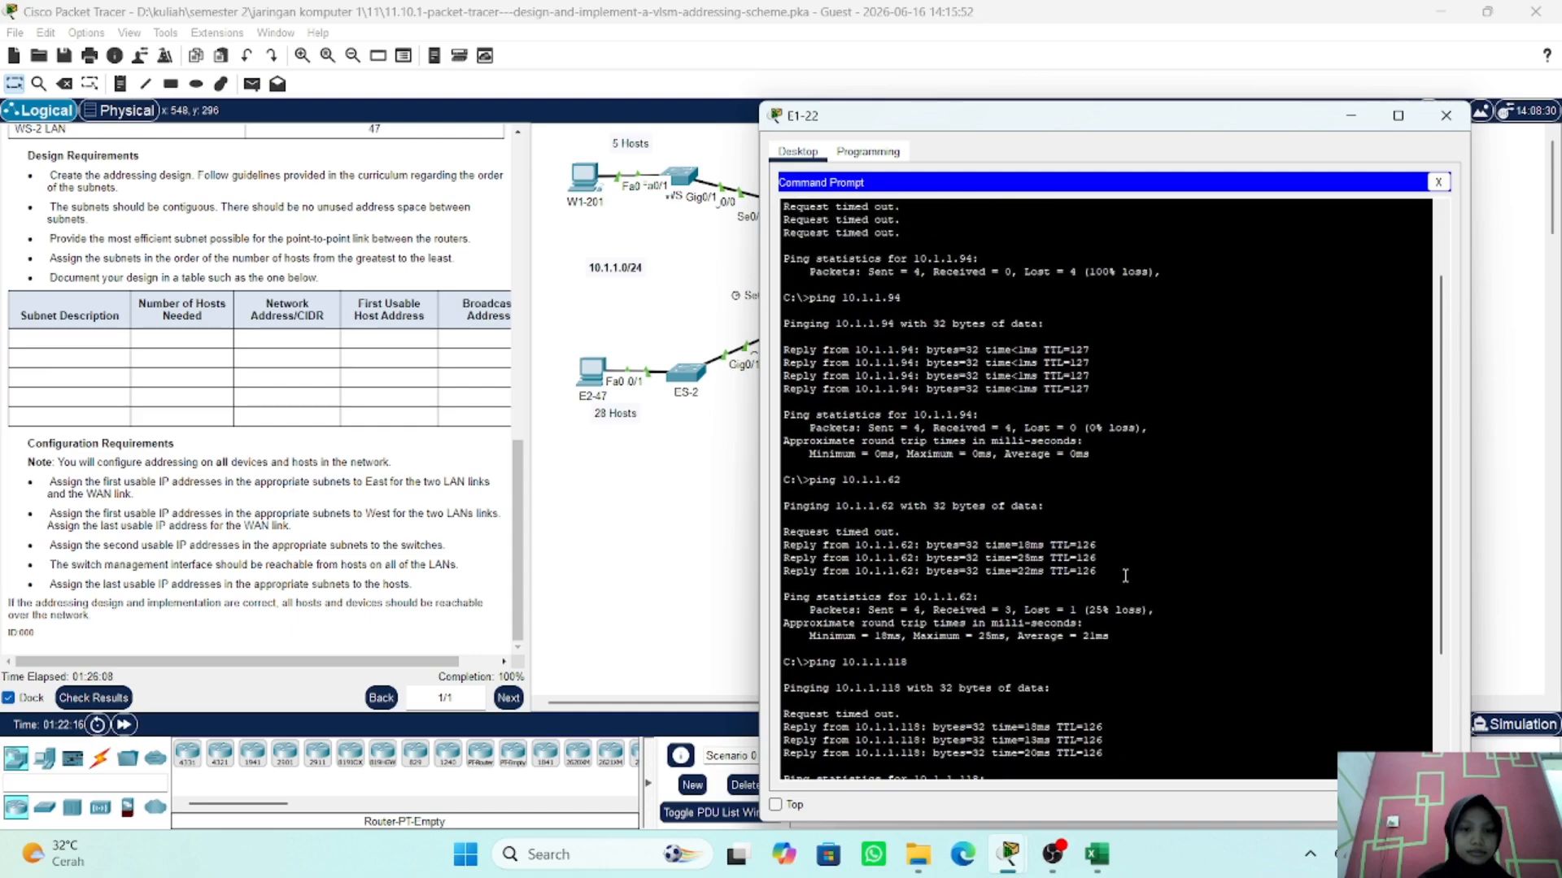
scroll(1125, 575, "down", 5)
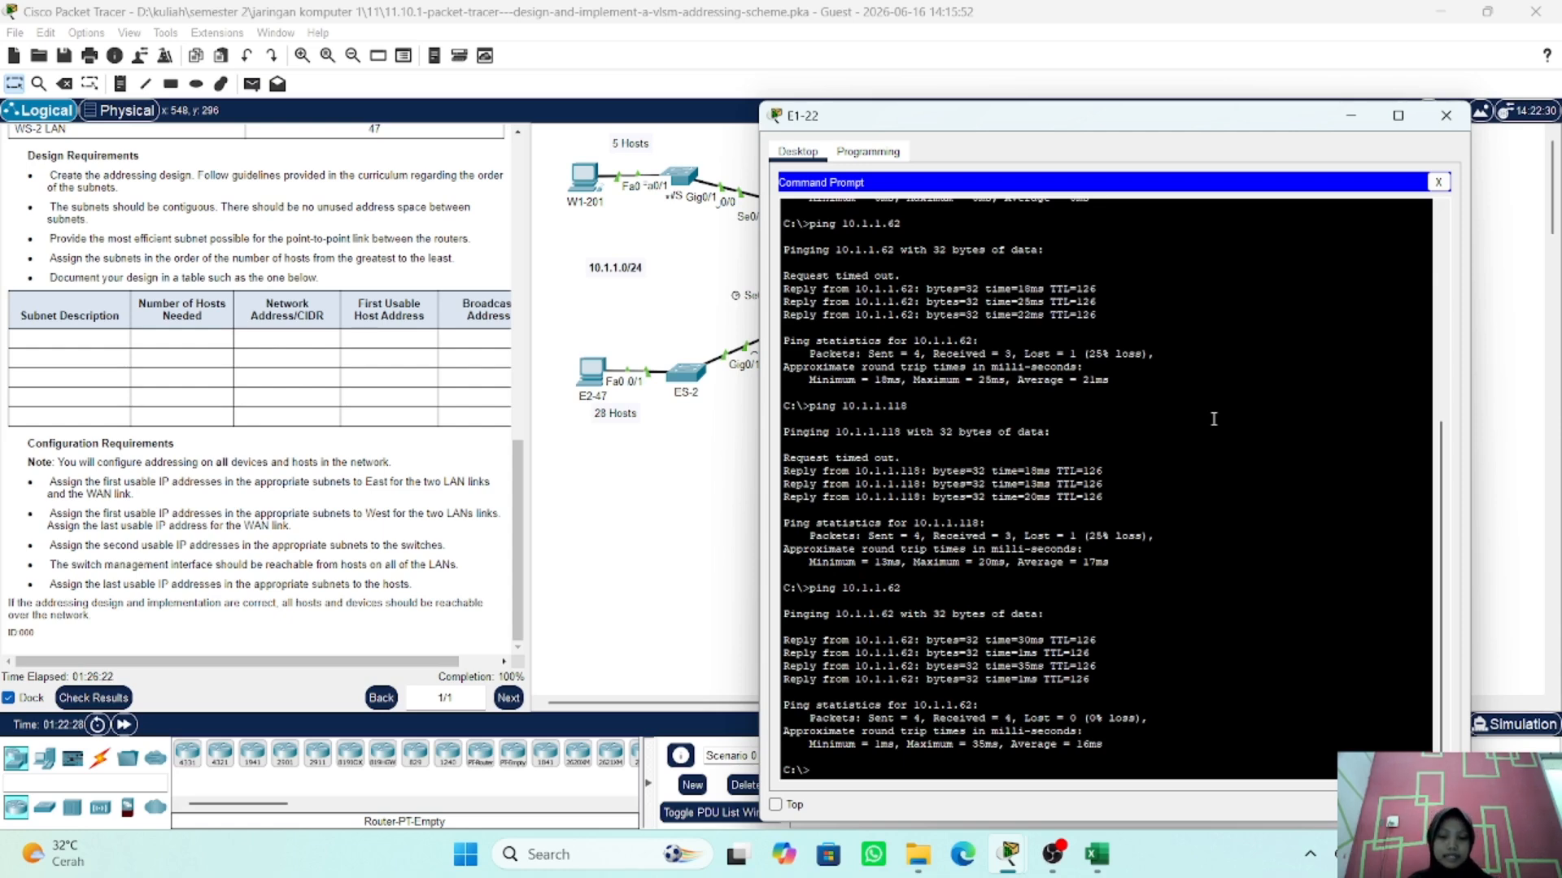
left_click(1351, 116)
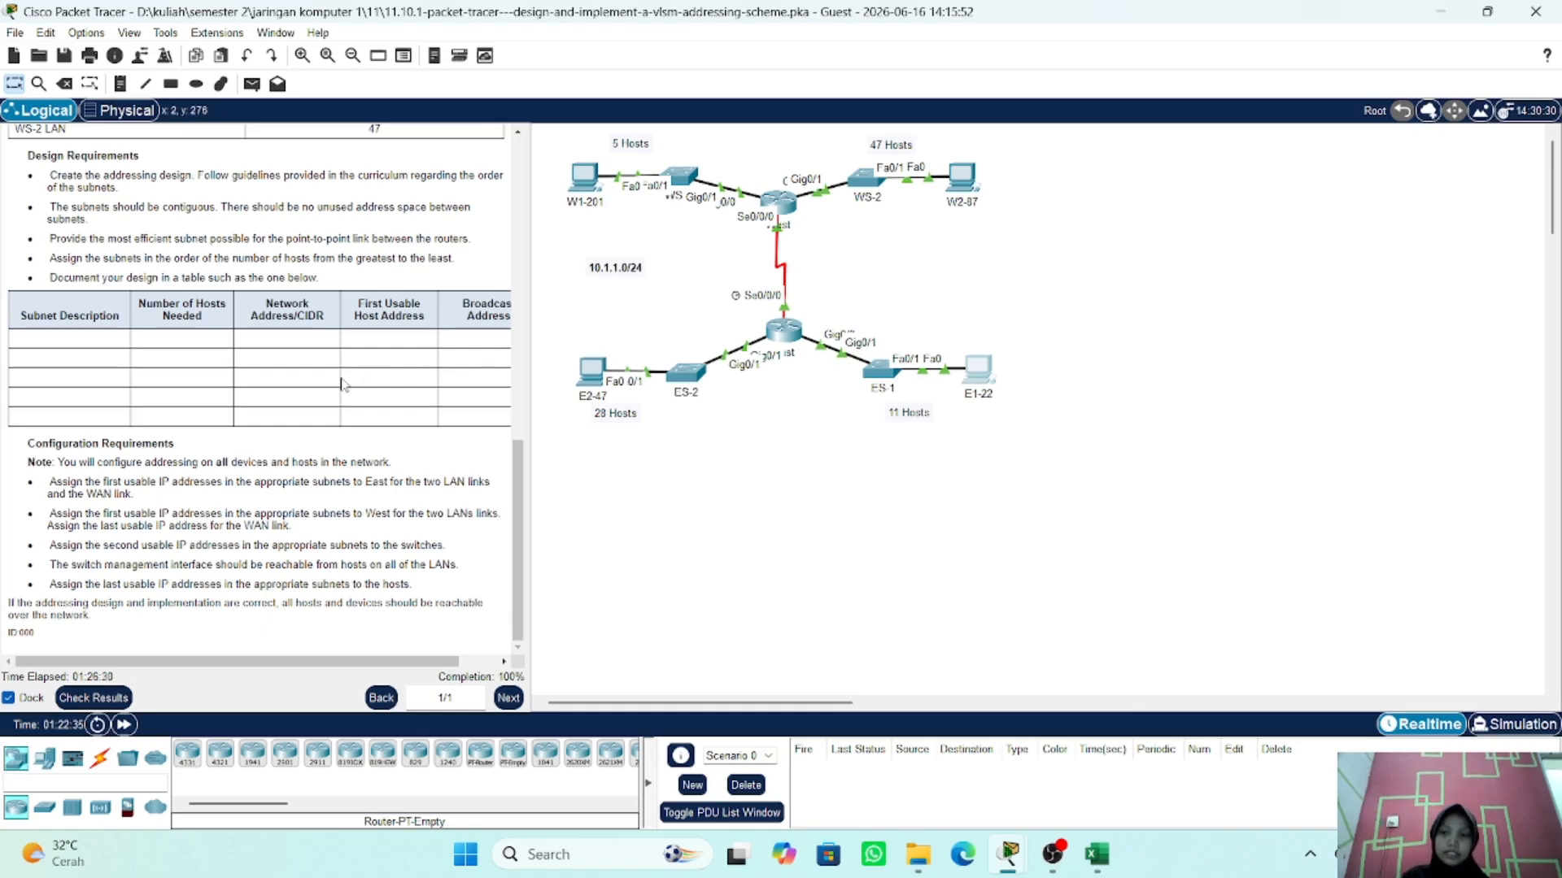
scroll(314, 361, "up", 5)
scroll(314, 360, "down", 5)
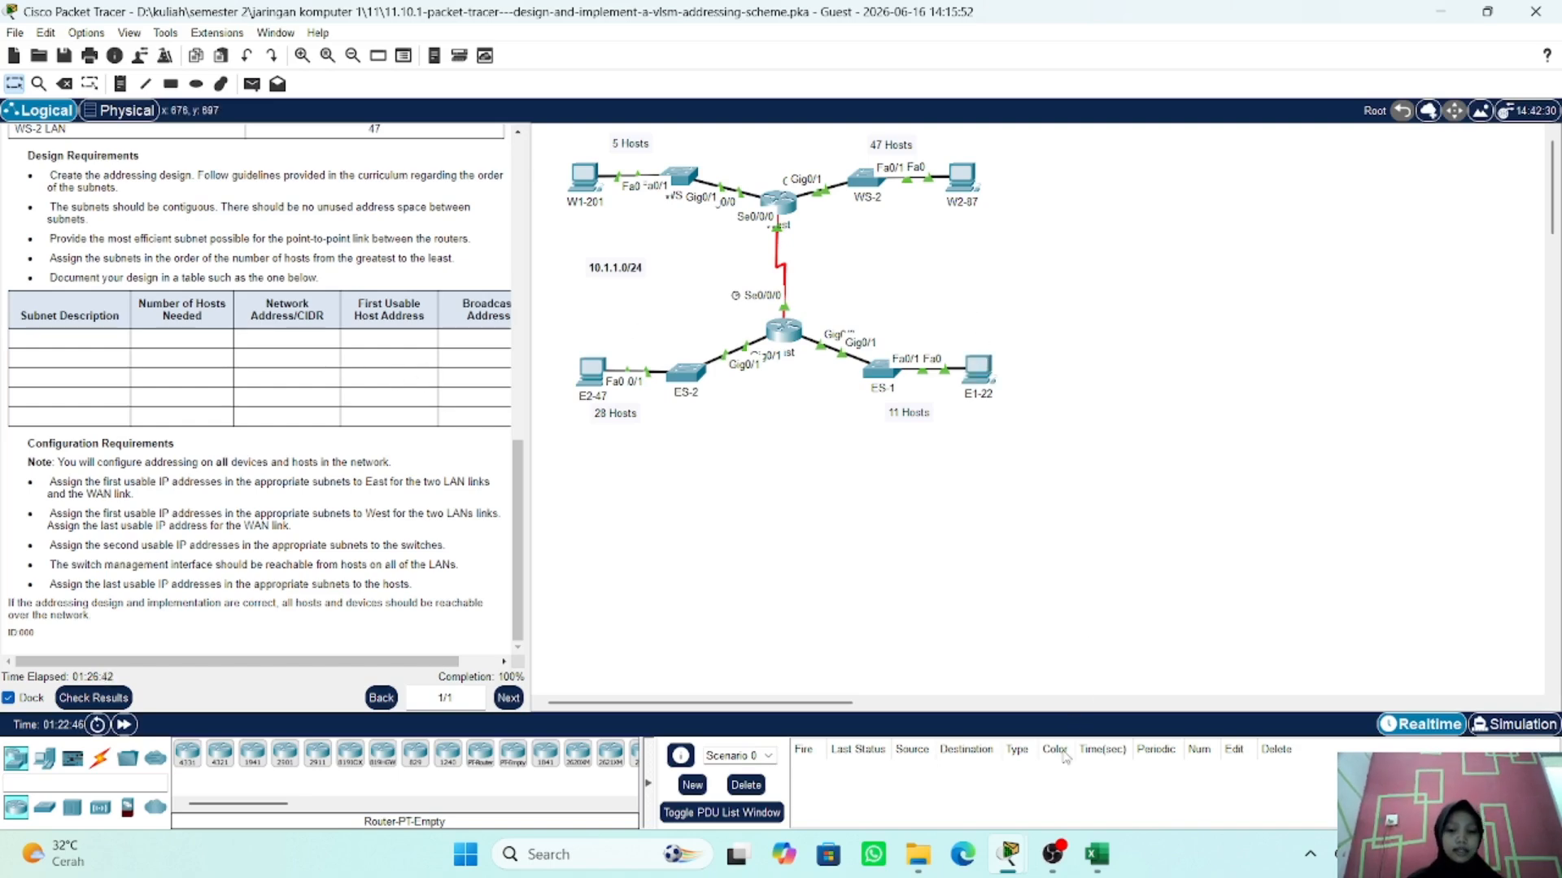
mouse_move(1053, 854)
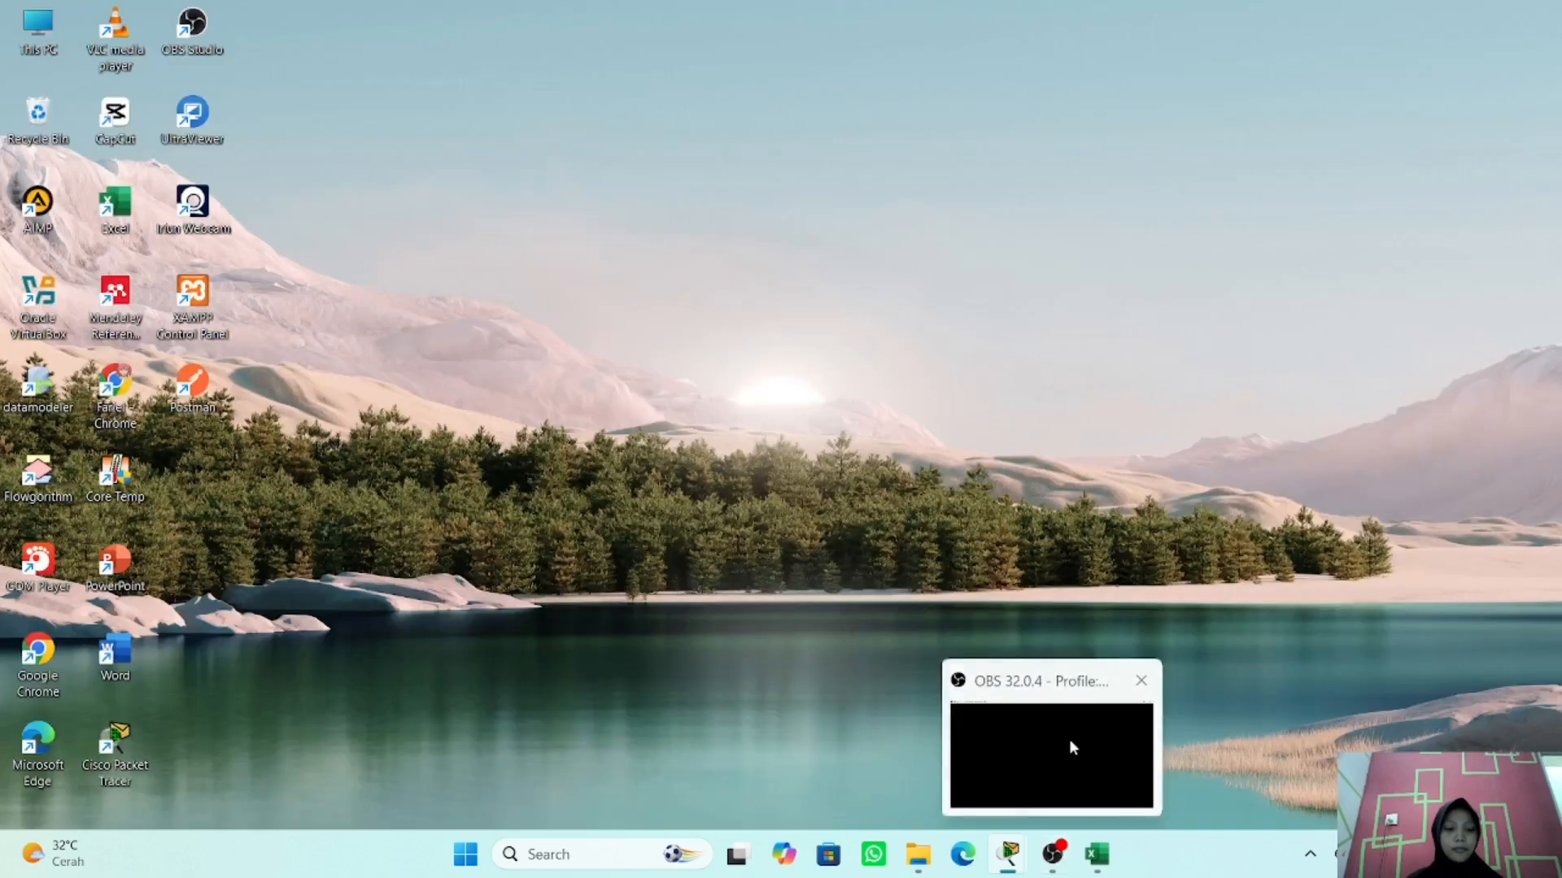
left_click(1069, 738)
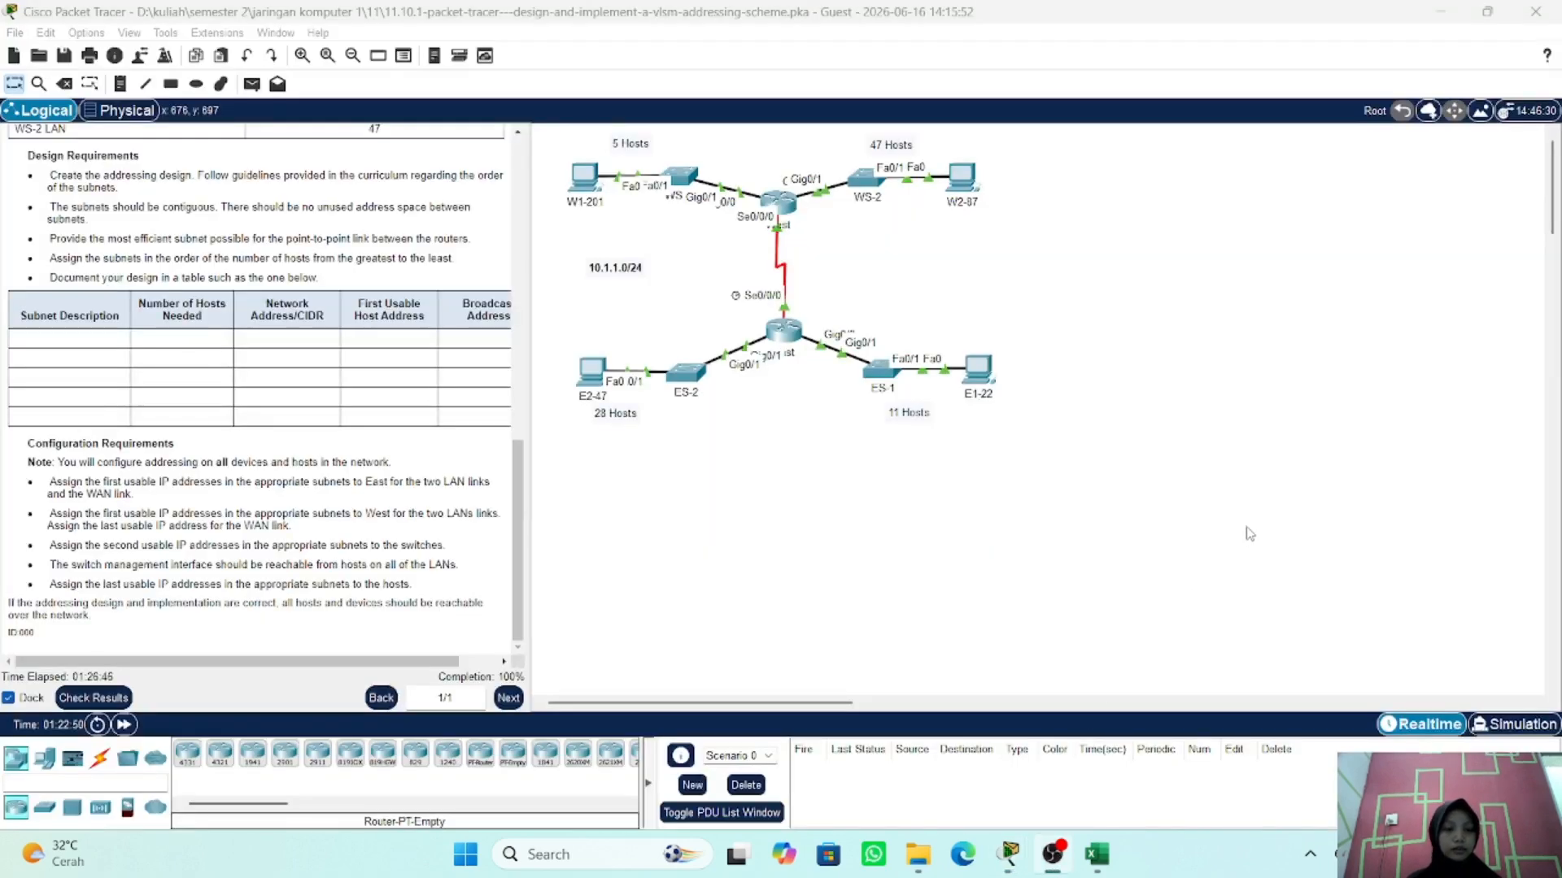